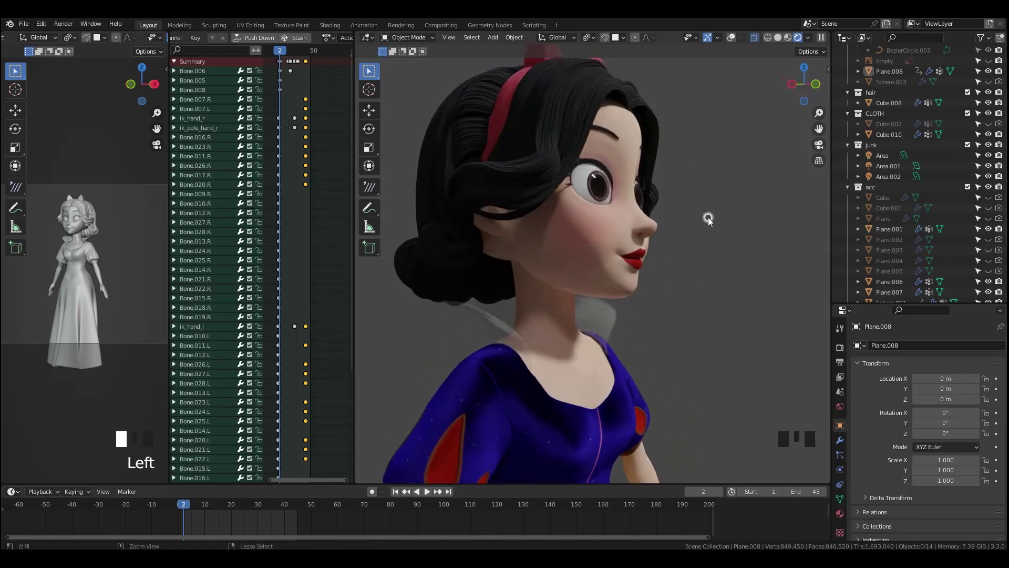
# - Adjust the 07.brow1 and 03.cheek expression properties of the character's face rig
pyautogui.press('`')
pyautogui.keyDown('shift'); pyautogui.moveTo(623, 197); pyautogui.dragTo(630, 237, button='middle'); pyautogui.keyUp('shift')
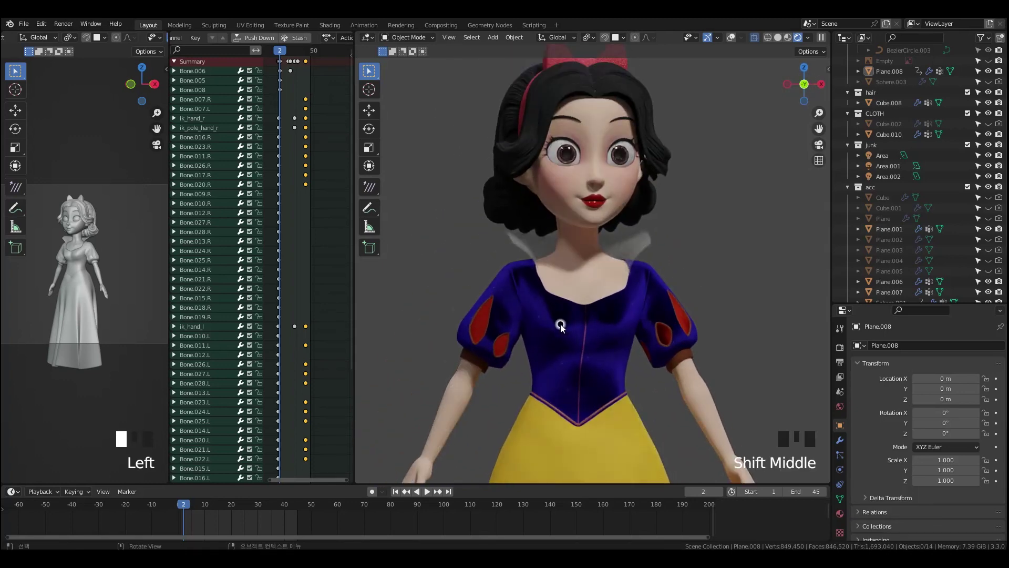
pyautogui.scroll(-2, 661, 250)
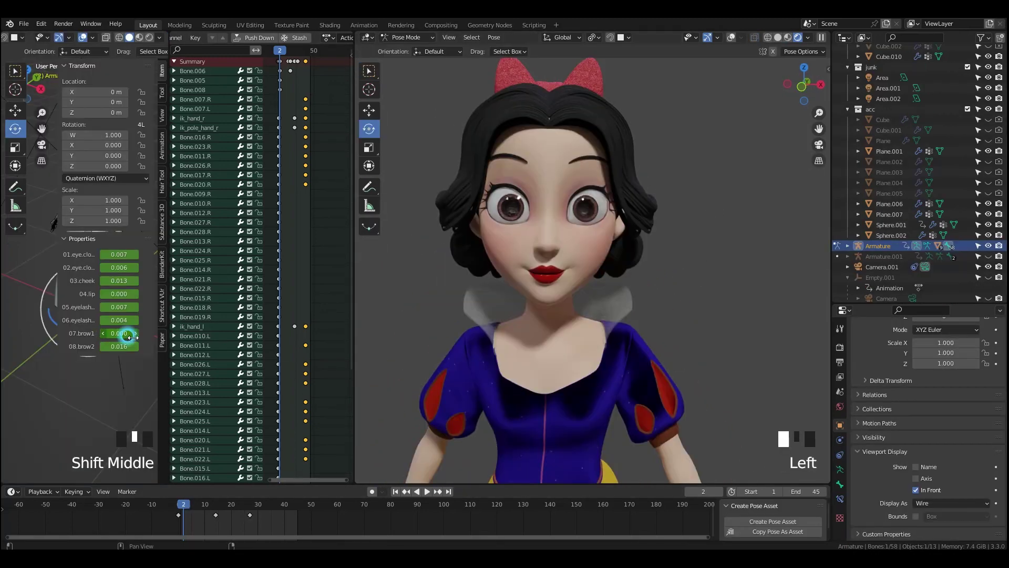
pyautogui.moveTo(133, 337); pyautogui.dragTo(109, 343)
pyautogui.click(123, 283)
pyautogui.click(113, 285)
pyautogui.moveTo(111, 282)
pyautogui.mouseDown()
pyautogui.moveTo(189, 285)
pyautogui.moveTo(114, 292)
pyautogui.mouseUp()
pyautogui.moveTo(656, 272)
pyautogui.mouseDown(button='middle')
pyautogui.moveTo(606, 281)
pyautogui.moveTo(623, 272)
pyautogui.moveTo(644, 288)
pyautogui.moveTo(671, 228)
pyautogui.moveTo(667, 262)
pyautogui.mouseUp(button='middle')
pyautogui.click(614, 218)
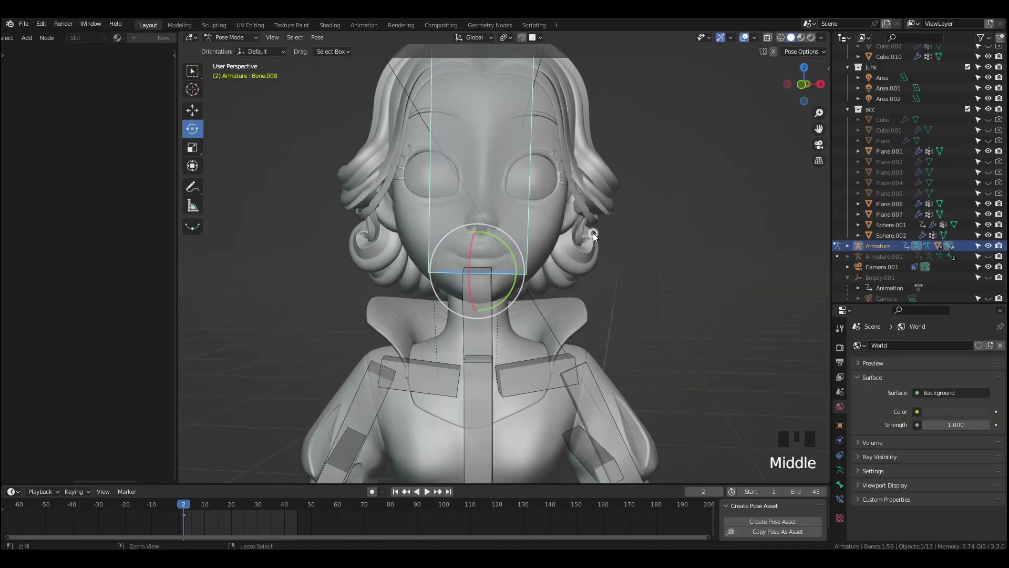
# - Rotate the character's head bone in Pose Mode
pyautogui.keyDown('ctrl'); pyautogui.moveTo(593, 233); pyautogui.dragTo(635, 306, button='middle'); pyautogui.keyUp('ctrl')
pyautogui.press('r')
pyautogui.click(634, 258)
pyautogui.press('r')
pyautogui.rightClick(620, 278)
# - Move the right hand's IK control in two passes to pose the right arm
pyautogui.moveTo(558, 341); pyautogui.dragTo(662, 370, button='middle')
pyautogui.keyDown('shift'); pyautogui.moveTo(478, 463); pyautogui.dragTo(467, 310, button='middle'); pyautogui.keyUp('shift')
pyautogui.moveTo(467, 360); pyautogui.dragTo(499, 367, button='middle')
pyautogui.click(404, 341)
pyautogui.press('g')
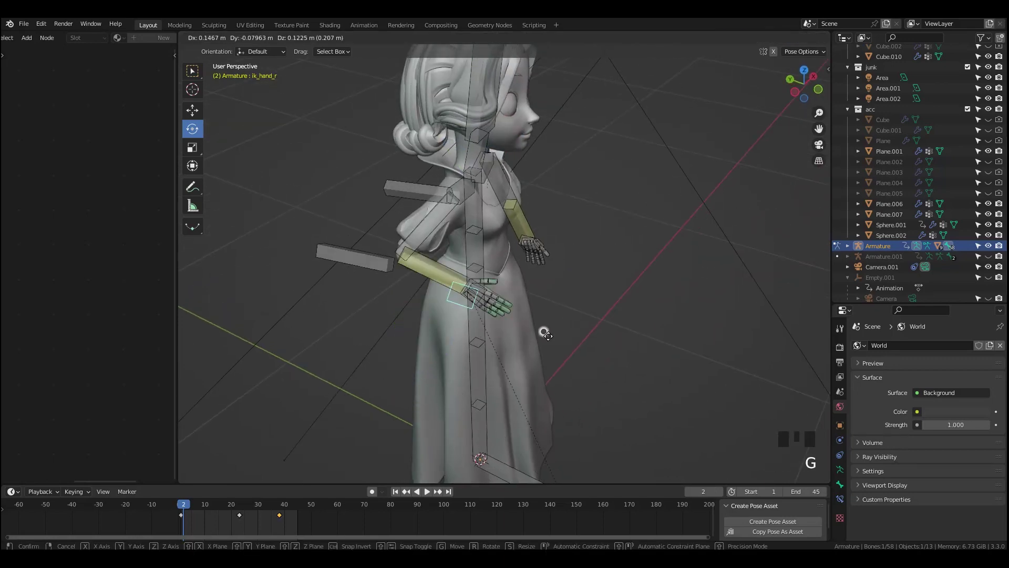
pyautogui.click(524, 303)
pyautogui.moveTo(520, 303); pyautogui.dragTo(420, 387, button='middle')
pyautogui.press('g')
pyautogui.click(310, 405)
# - Reposition the left arm's IK controls, including the left elbow pole, checking the pole in the front view
pyautogui.moveTo(581, 310); pyautogui.dragTo(483, 308, button='middle')
pyautogui.moveTo(651, 305); pyautogui.dragTo(562, 312, button='middle')
pyautogui.click(621, 325)
pyautogui.press('g')
pyautogui.click(648, 325)
pyautogui.click(648, 241)
pyautogui.press('g')
pyautogui.click(636, 298)
pyautogui.press('KP_1')
pyautogui.press('g')
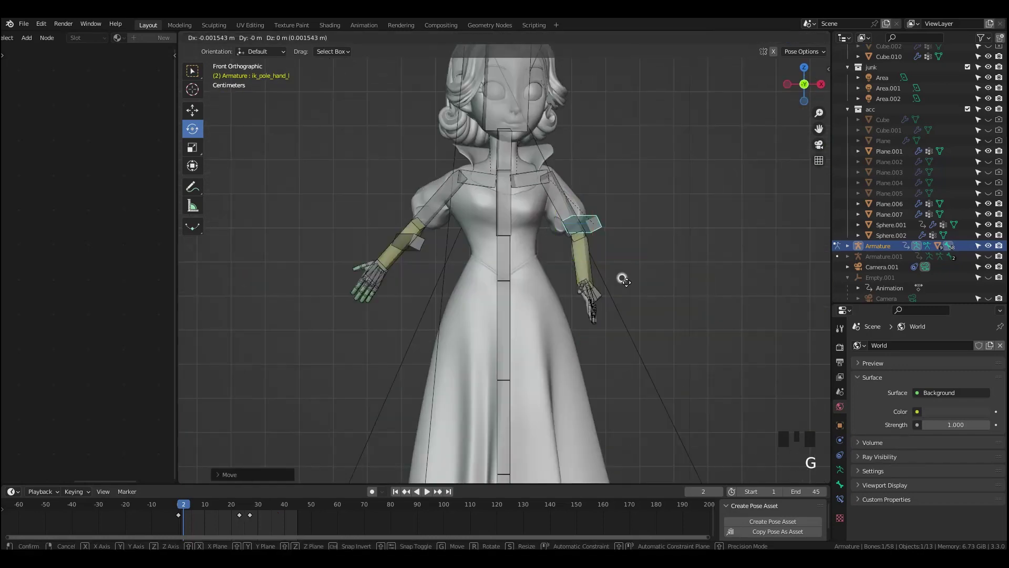
pyautogui.click(592, 313)
# - Try further arm poses by moving the arm IK controls in the perspective view
pyautogui.moveTo(592, 313); pyautogui.dragTo(678, 318, button='middle')
pyautogui.click(516, 338)
pyautogui.press('g')
pyautogui.click(799, 286)
pyautogui.moveTo(573, 189); pyautogui.dragTo(446, 195, button='middle')
pyautogui.click(476, 257)
pyautogui.moveTo(467, 333); pyautogui.dragTo(482, 345, button='middle')
pyautogui.press('g')
pyautogui.click(409, 349)
# - Move the left hand's IK control in the right side view
pyautogui.moveTo(643, 249); pyautogui.dragTo(610, 273, button='middle')
pyautogui.moveTo(762, 316); pyautogui.dragTo(692, 326, button='middle')
pyautogui.moveTo(499, 320); pyautogui.dragTo(528, 324, button='middle')
pyautogui.click(528, 324)
pyautogui.press('`')
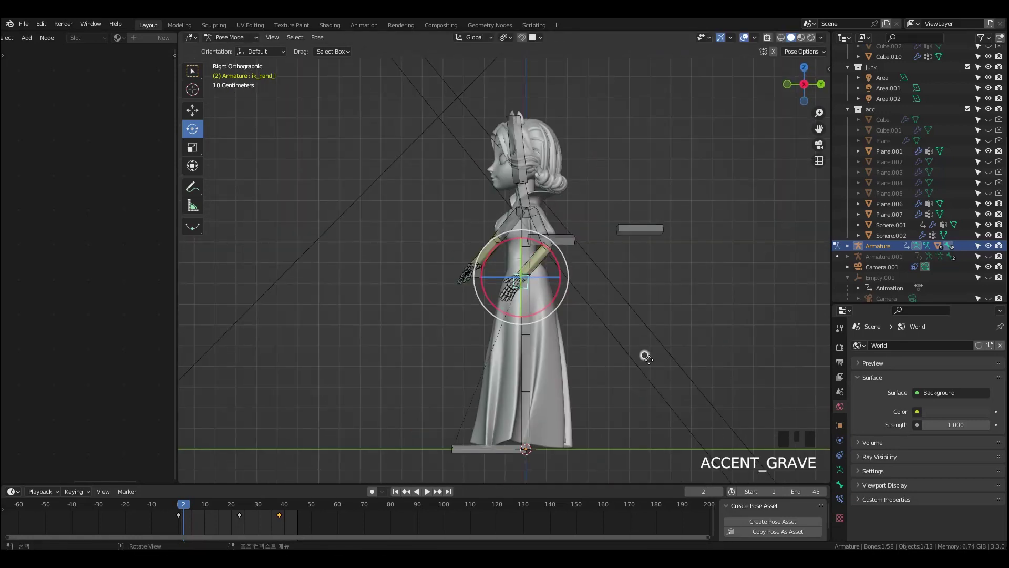
pyautogui.press('g')
pyautogui.click(632, 282)
# - Clear the location of all the armature's bones
pyautogui.press('a')
pyautogui.press('a')
pyautogui.hotkey('alt', 'g')
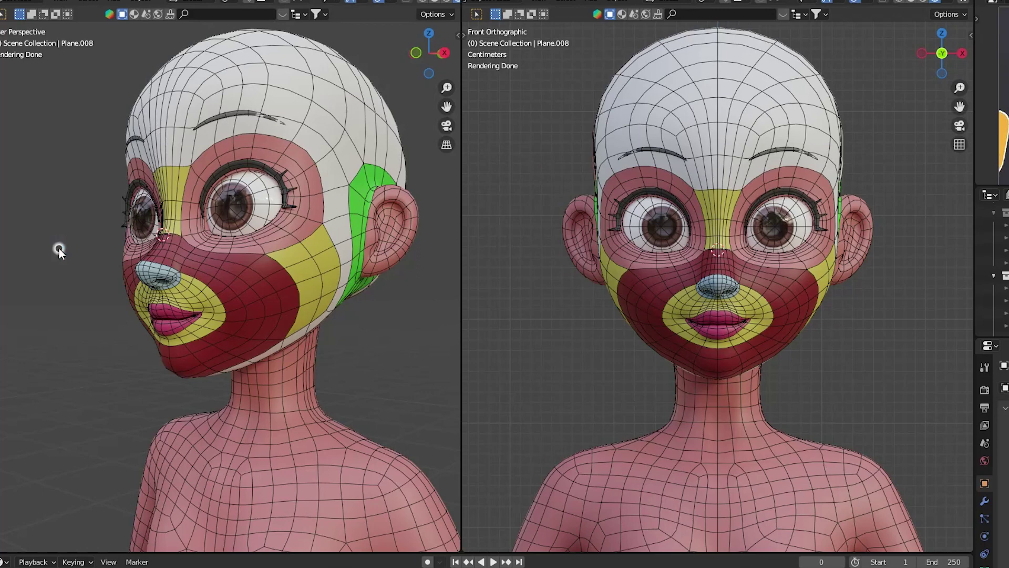
# - Annotate the face topology with a curved arrow following the edge loop around the character's left eye
pyautogui.press('t')
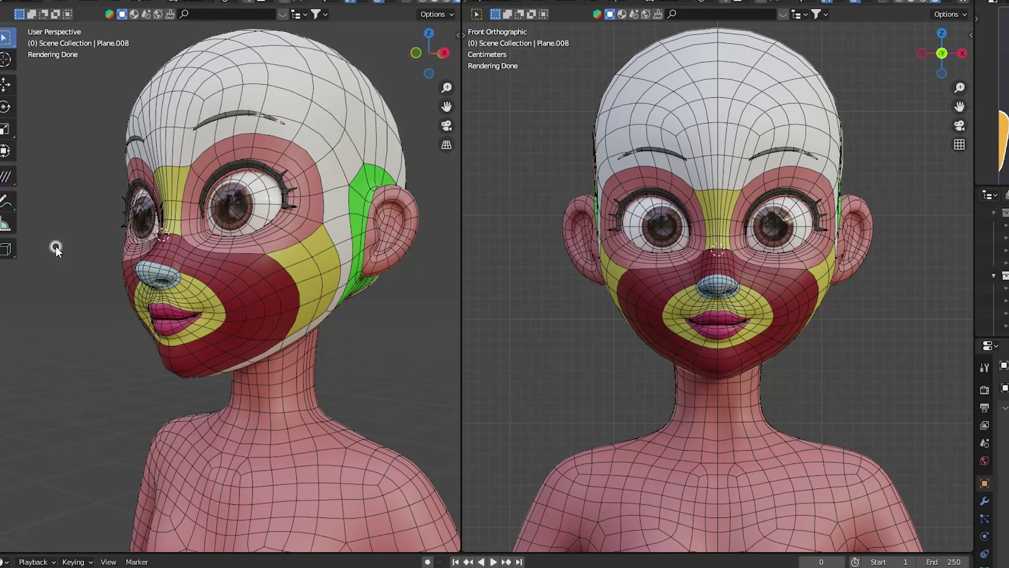
pyautogui.click(6, 204)
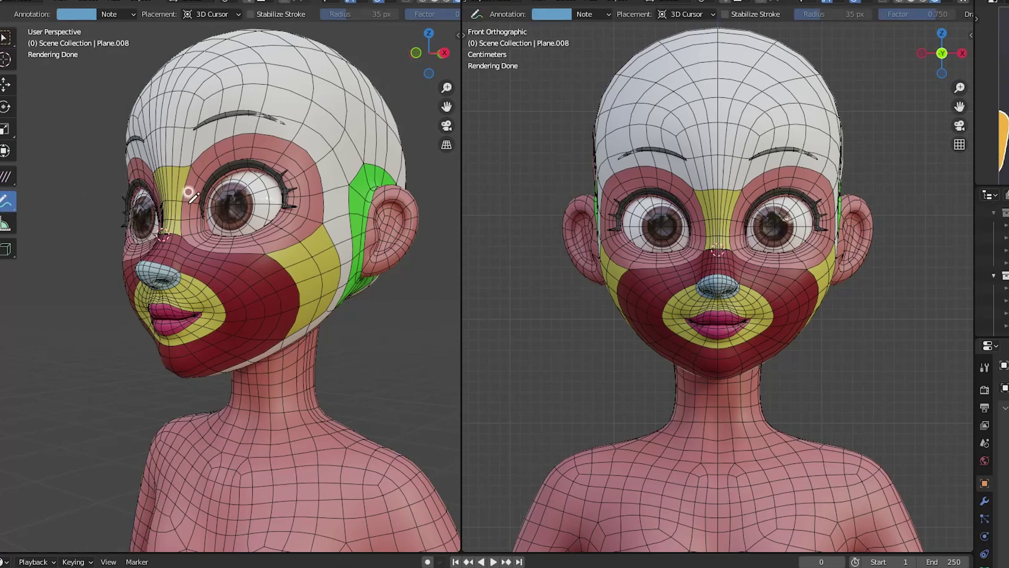
pyautogui.scroll(2, 192, 195)
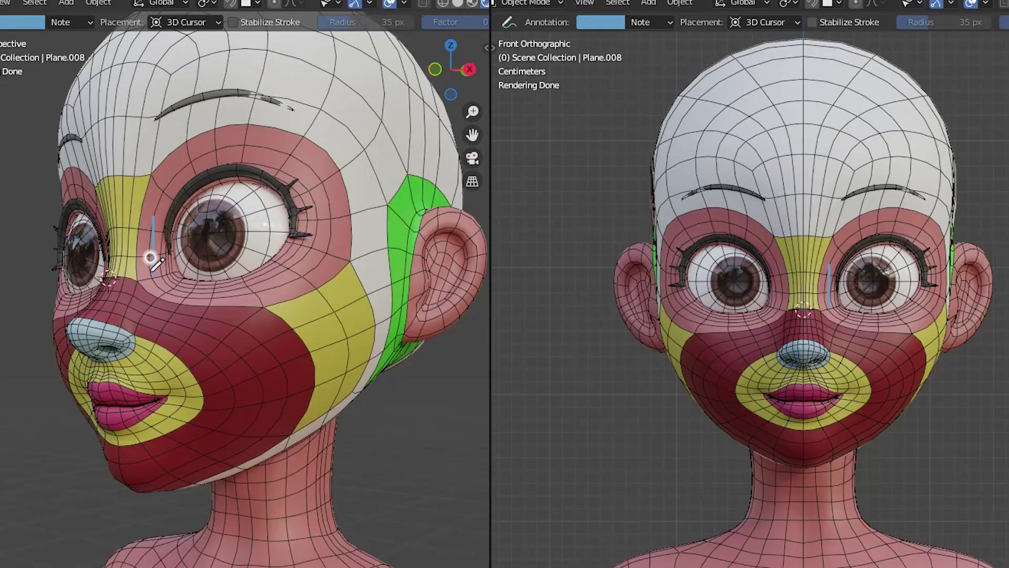
pyautogui.moveTo(187, 216)
pyautogui.mouseDown()
pyautogui.moveTo(187, 154)
pyautogui.moveTo(212, 125)
pyautogui.mouseUp()
pyautogui.moveTo(183, 158)
pyautogui.mouseDown()
pyautogui.moveTo(232, 135)
pyautogui.moveTo(293, 149)
pyautogui.moveTo(334, 216)
pyautogui.moveTo(307, 250)
pyautogui.moveTo(308, 266)
pyautogui.mouseUp()
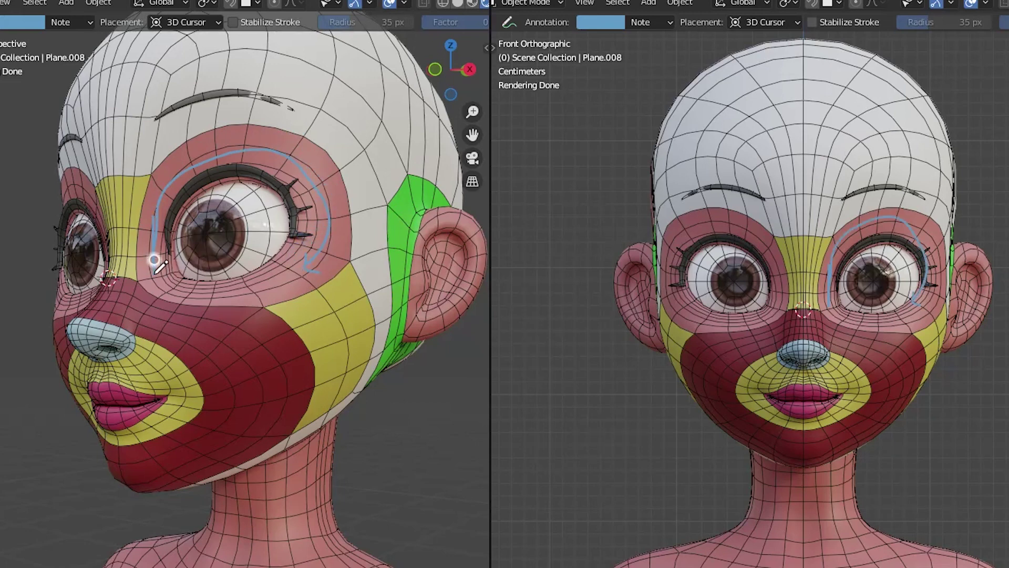
# - Annotate curved arrows from the nose bridge around the cheek to the chin, around the mouth, and along the lips
pyautogui.moveTo(105, 310)
pyautogui.mouseDown()
pyautogui.moveTo(218, 334)
pyautogui.moveTo(231, 383)
pyautogui.moveTo(128, 462)
pyautogui.mouseUp()
pyautogui.moveTo(135, 361)
pyautogui.mouseDown()
pyautogui.moveTo(160, 368)
pyautogui.moveTo(164, 423)
pyautogui.moveTo(150, 429)
pyautogui.moveTo(160, 433)
pyautogui.mouseUp()
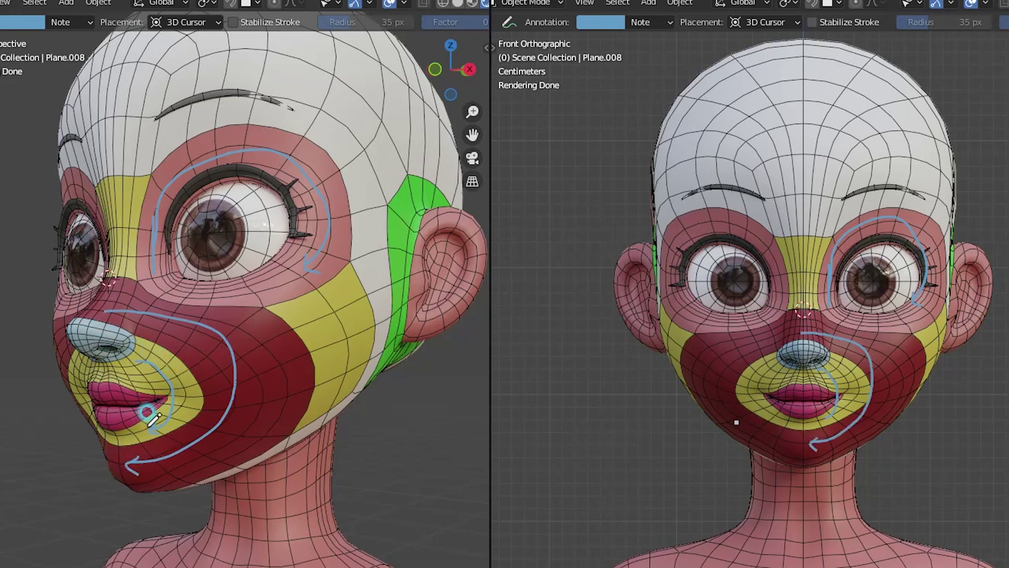
pyautogui.moveTo(107, 396)
pyautogui.mouseDown()
pyautogui.moveTo(152, 397)
pyautogui.moveTo(117, 411)
pyautogui.mouseUp()
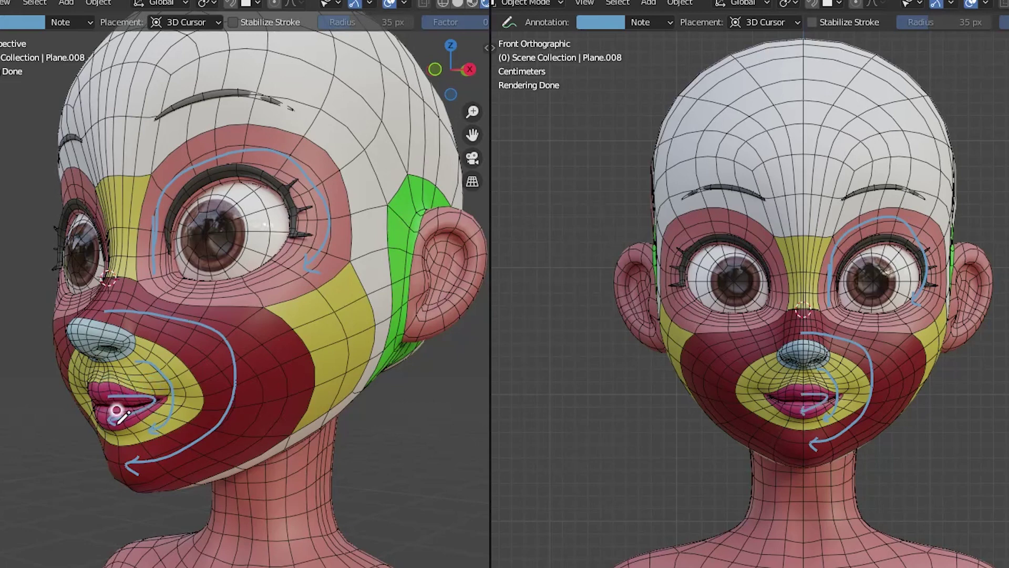
# - Toggle the annotation layer's visibility off and back on
pyautogui.press('n')
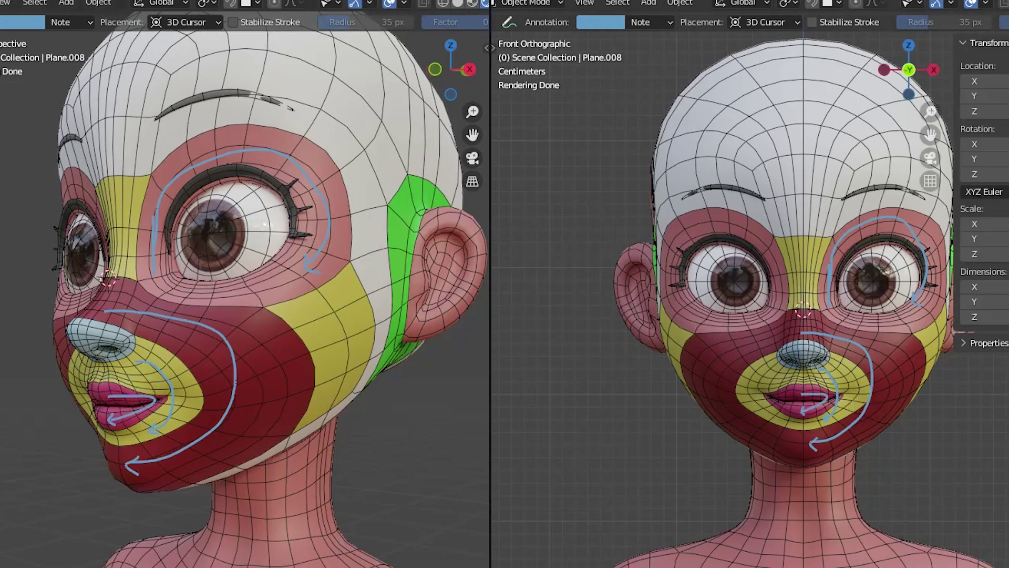
pyautogui.click(1008, 109)
pyautogui.click(1008, 506)
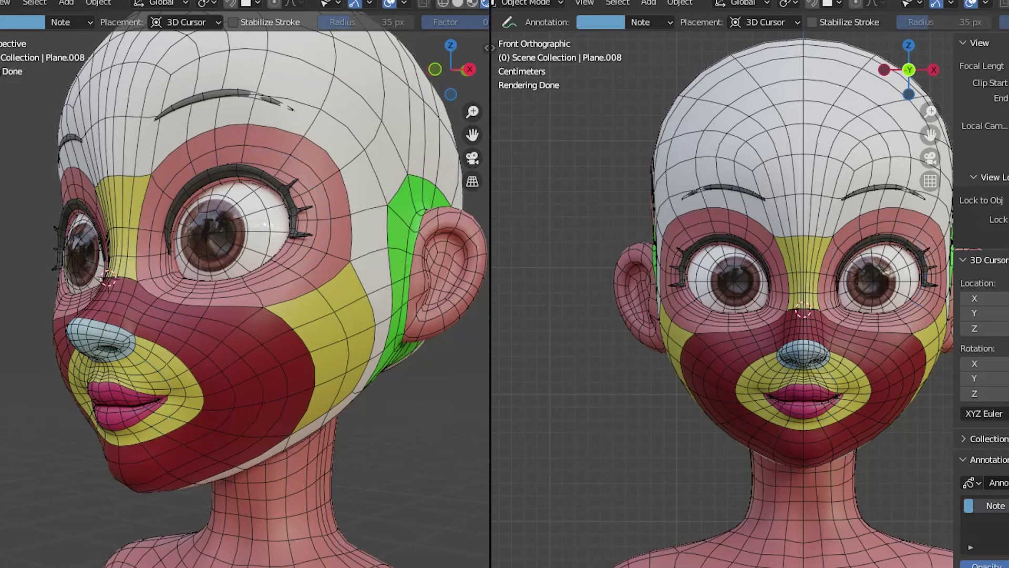
pyautogui.click(1008, 506)
pyautogui.press('n')
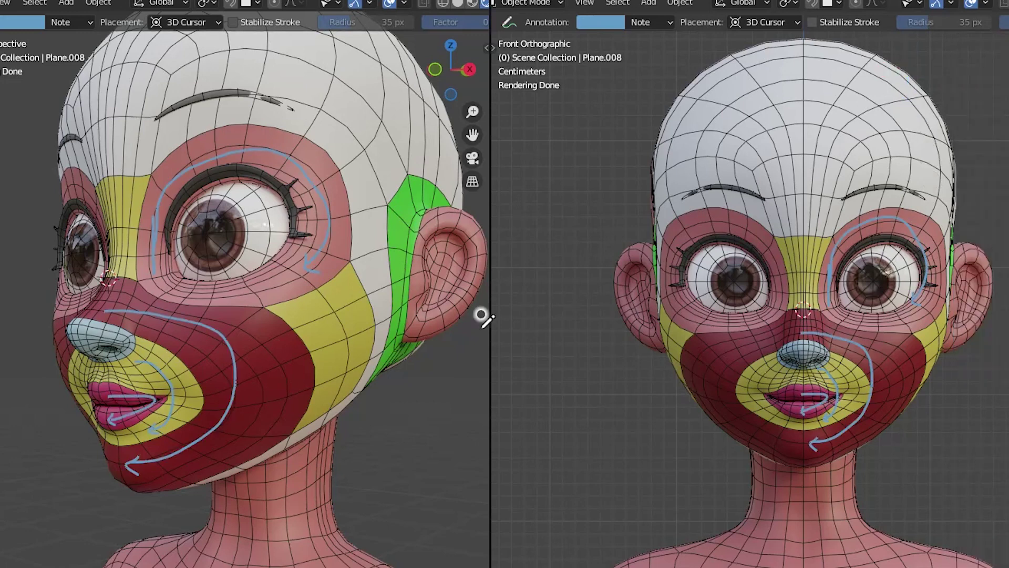
# - Draw an annotation stroke along the front of the ear
pyautogui.moveTo(416, 273)
pyautogui.mouseDown()
pyautogui.moveTo(415, 243)
pyautogui.moveTo(449, 209)
pyautogui.moveTo(471, 232)
pyautogui.moveTo(458, 286)
pyautogui.moveTo(410, 300)
pyautogui.moveTo(415, 327)
pyautogui.moveTo(400, 272)
pyautogui.moveTo(415, 199)
pyautogui.moveTo(432, 196)
pyautogui.mouseUp()
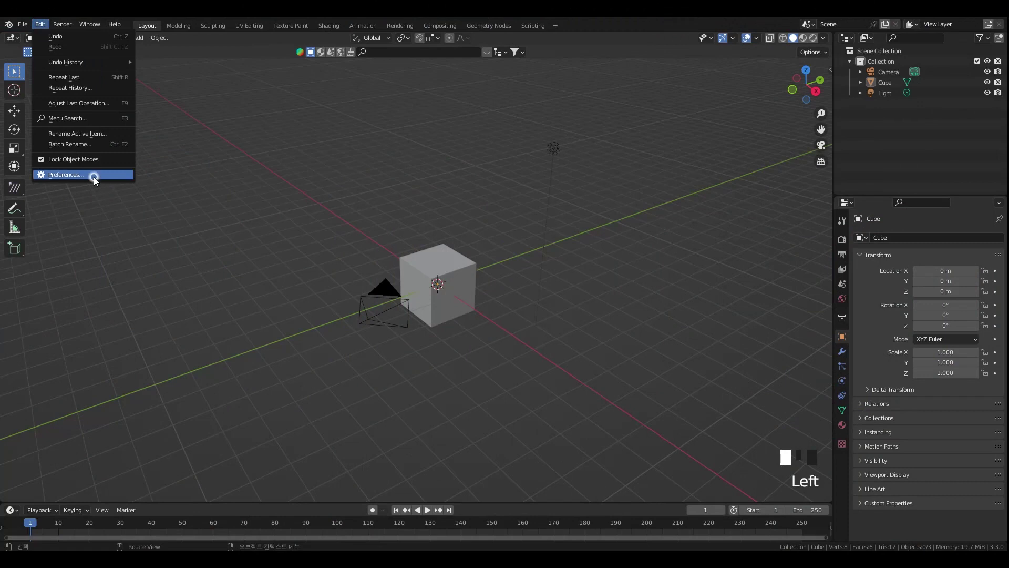
# - Enable the Mesh: F2 add-on and save the preferences
pyautogui.click(94, 178)
pyautogui.click(303, 62)
pyautogui.write('f2')
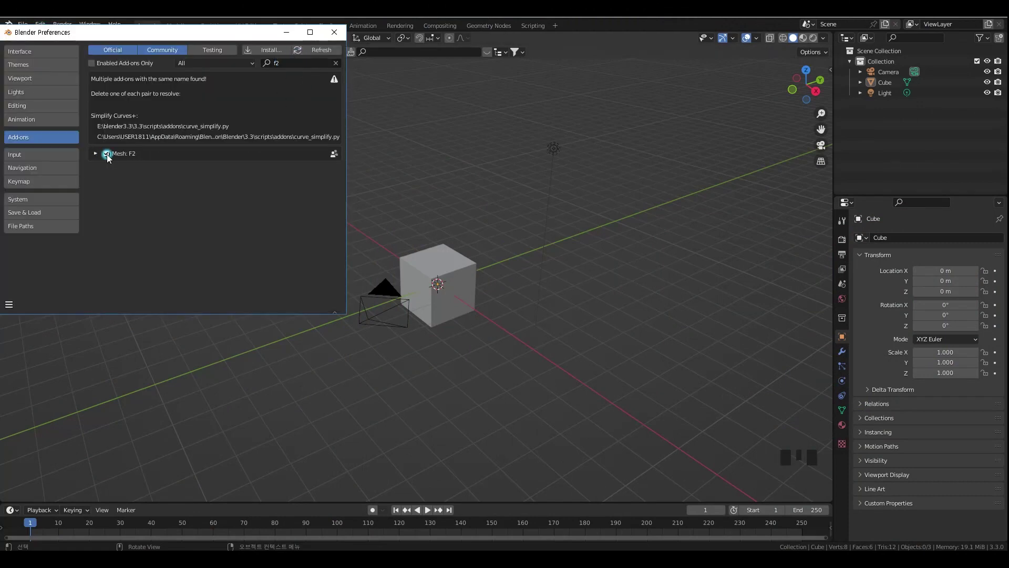
pyautogui.click(41, 199)
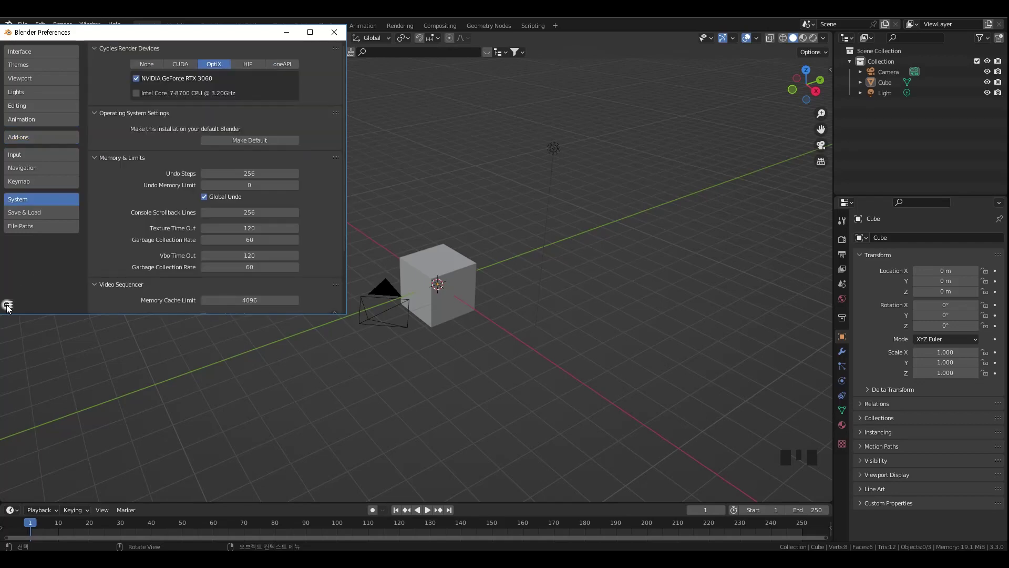
pyautogui.click(9, 304)
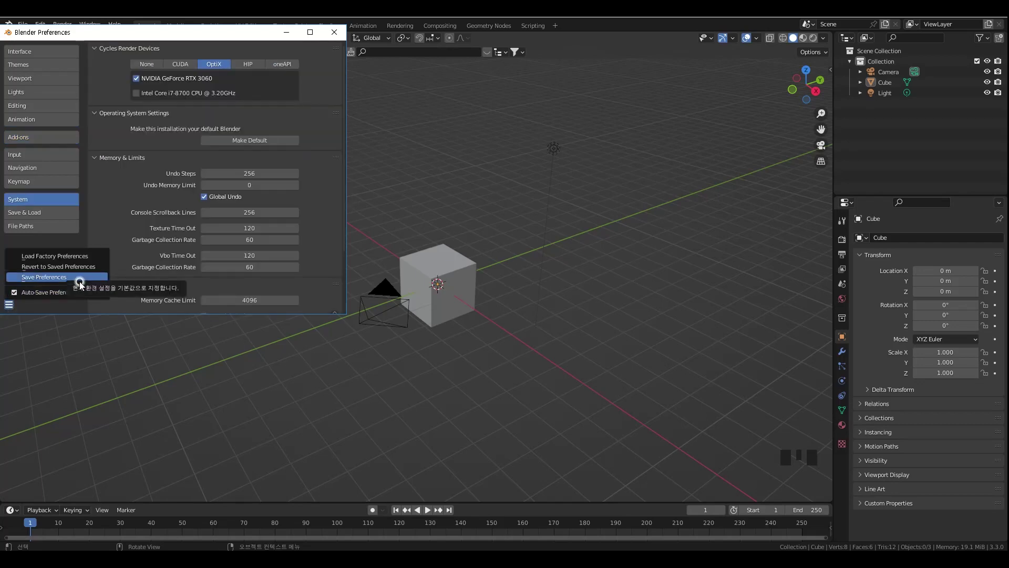
pyautogui.click(81, 277)
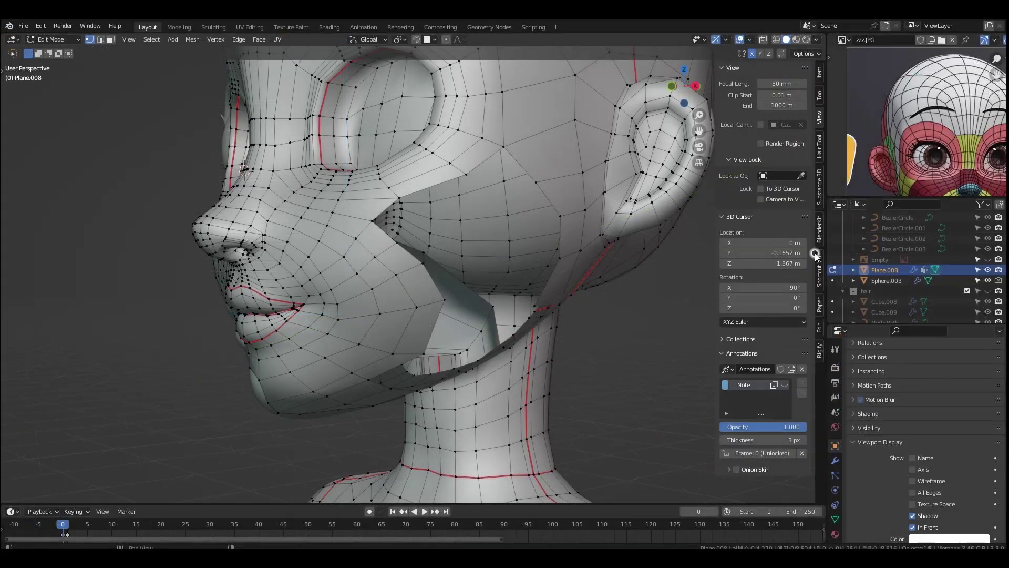
# - Fill a face at the upper edge of the cheek hole, enable snapping, and adjust one of the vertices there
pyautogui.press('n')
pyautogui.click(502, 147)
pyautogui.press('f')
pyautogui.click(497, 158)
pyautogui.click(416, 39)
pyautogui.click(500, 215)
pyautogui.press('g')
pyautogui.click(503, 215)
# - Fill successive faces with F2 across the upper part of the hole between the temple, cheek and ear
pyautogui.click(522, 194)
pyautogui.press('f')
pyautogui.click(513, 241)
pyautogui.moveTo(509, 236); pyautogui.dragTo(460, 250, button='middle')
pyautogui.click(460, 169)
pyautogui.press('f')
pyautogui.click(440, 231)
pyautogui.click(489, 211)
pyautogui.press('f')
pyautogui.click(468, 256)
pyautogui.click(544, 208)
pyautogui.press('f')
pyautogui.click(501, 261)
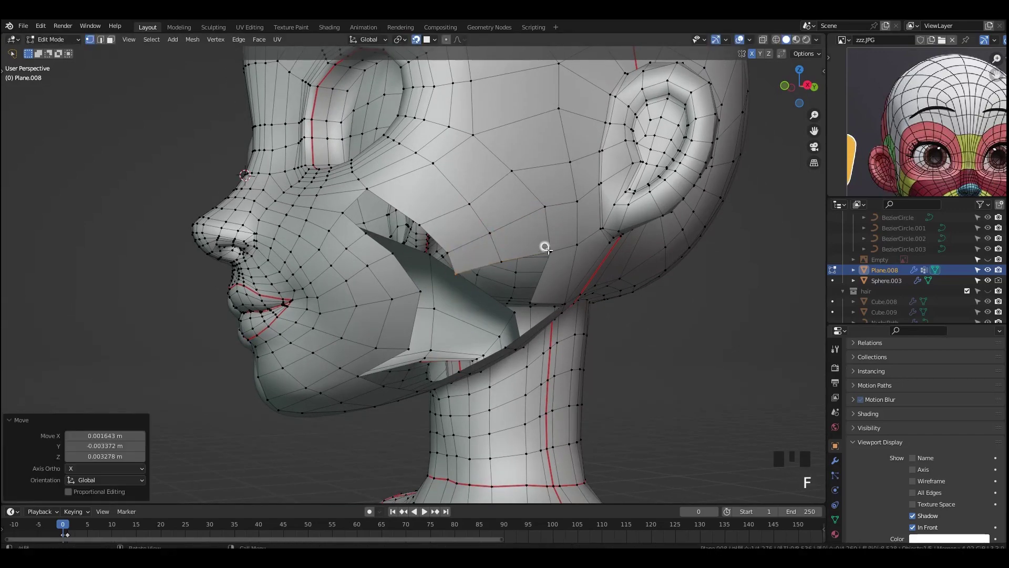
pyautogui.press('f')
pyautogui.click(451, 288)
pyautogui.moveTo(451, 288); pyautogui.dragTo(569, 284, button='middle')
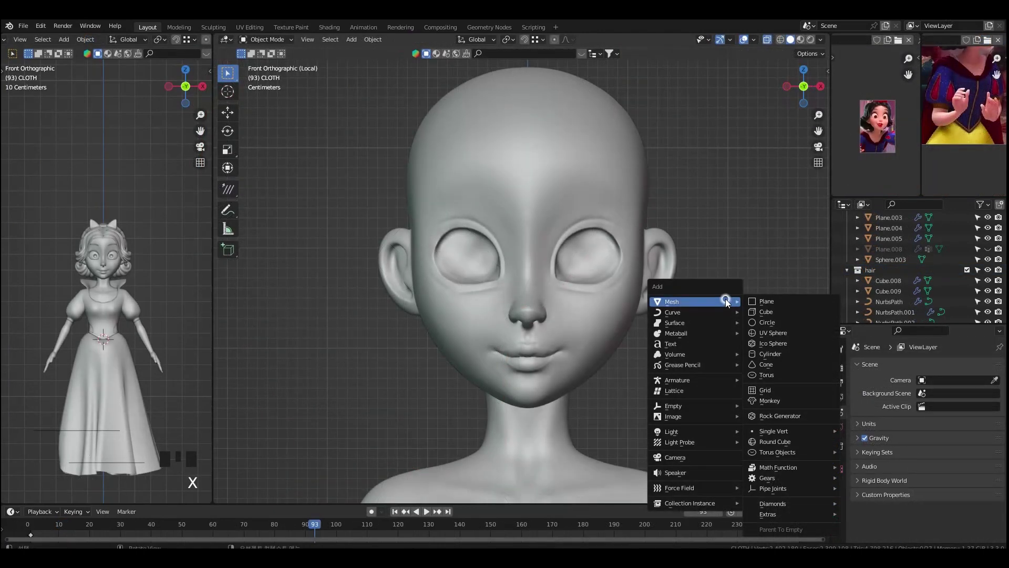
# - Add a plane mesh and rotate it 90° in the side view so it stands upright
pyautogui.hotkey('shift', 'a')
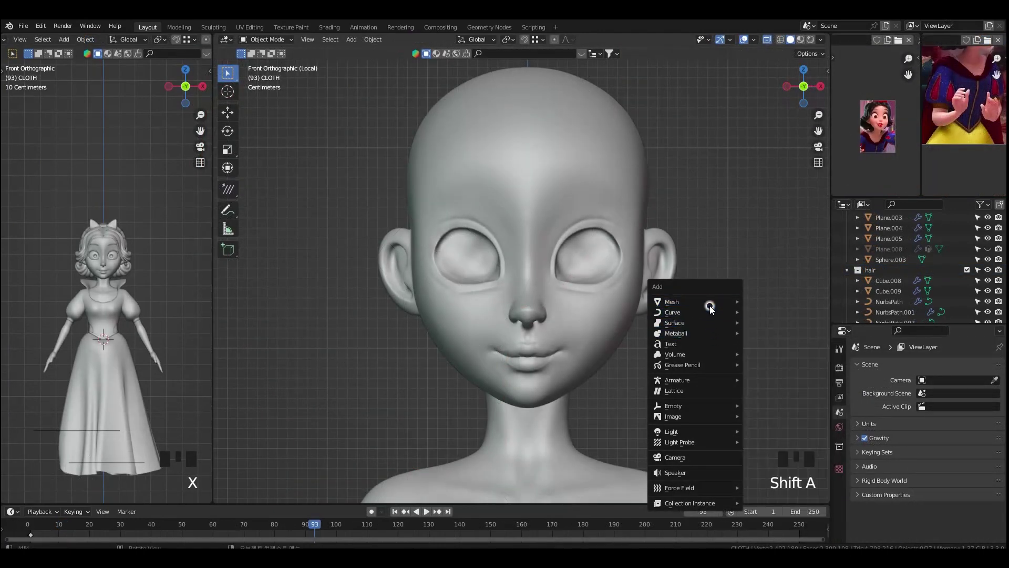
pyautogui.moveTo(711, 308)
pyautogui.click(773, 304)
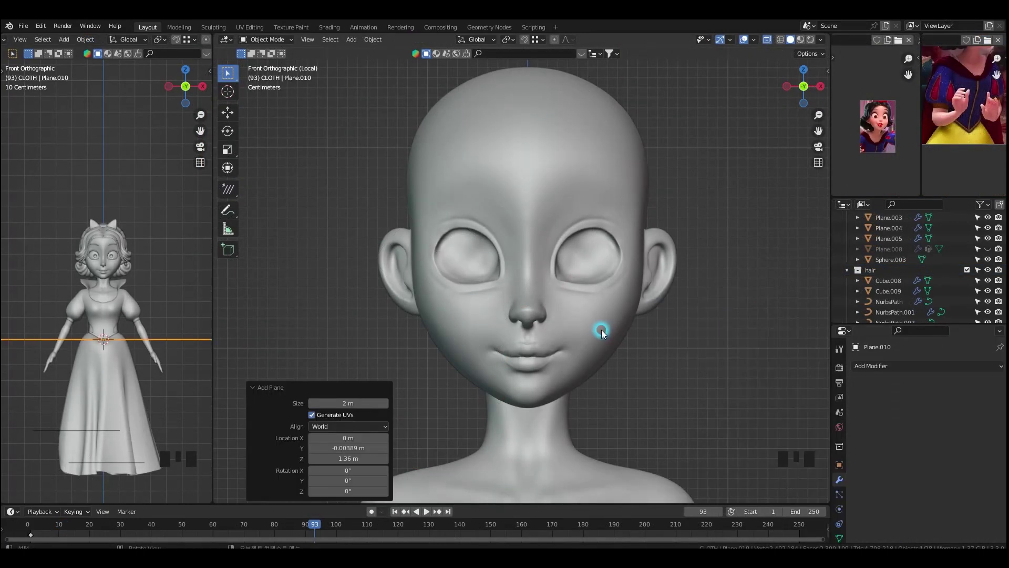
pyautogui.scroll(-8, 602, 333)
pyautogui.press('`')
pyautogui.write('r')
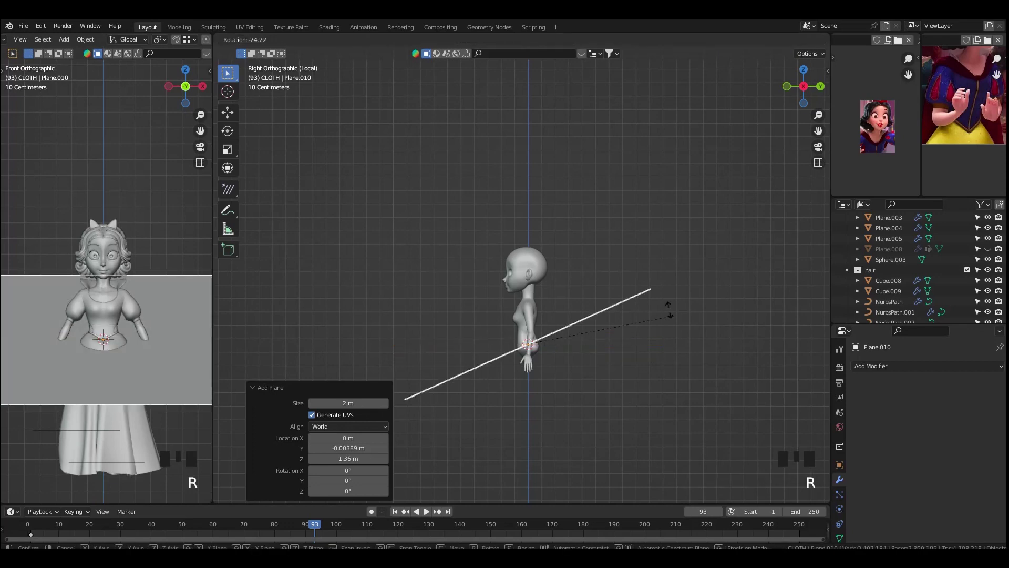
pyautogui.write('90')
pyautogui.click(616, 261)
# - Scale the plane by 0.124 and move it -0.17555 m along Y in front of the body
pyautogui.moveTo(605, 293); pyautogui.dragTo(642, 392, button='middle')
pyautogui.press('`')
pyautogui.press('s')
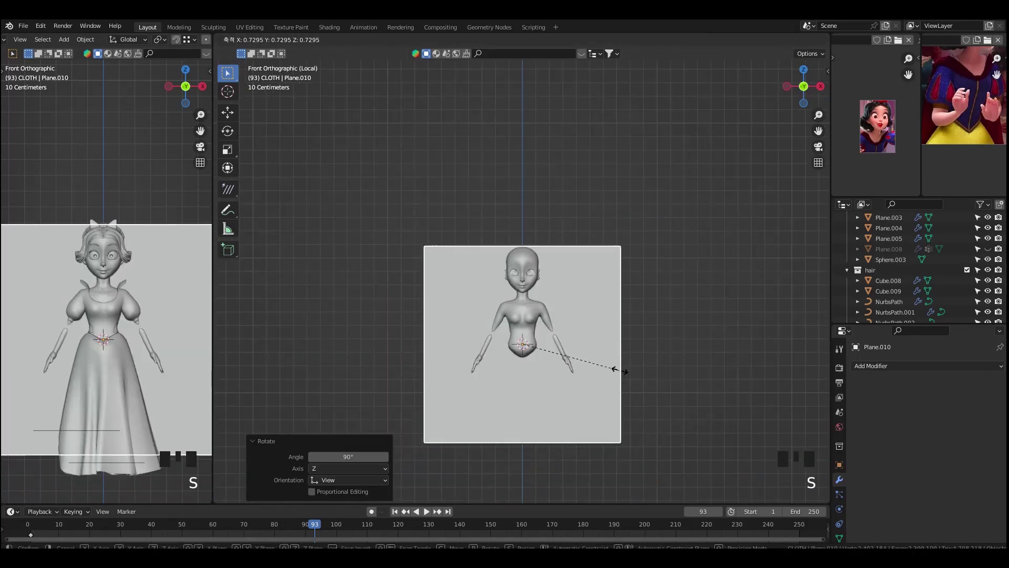
pyautogui.click(535, 348)
pyautogui.press('`')
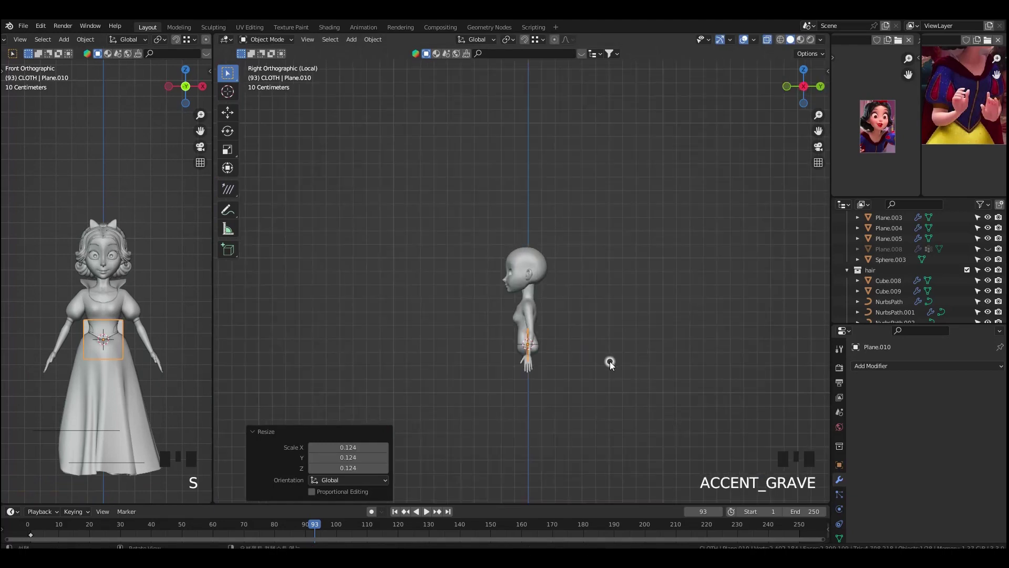
pyautogui.press('g')
pyautogui.click(577, 356)
# - Move the plane 0.53435 m up along Z in front of the face
pyautogui.press('`')
pyautogui.scroll(3, 569, 334)
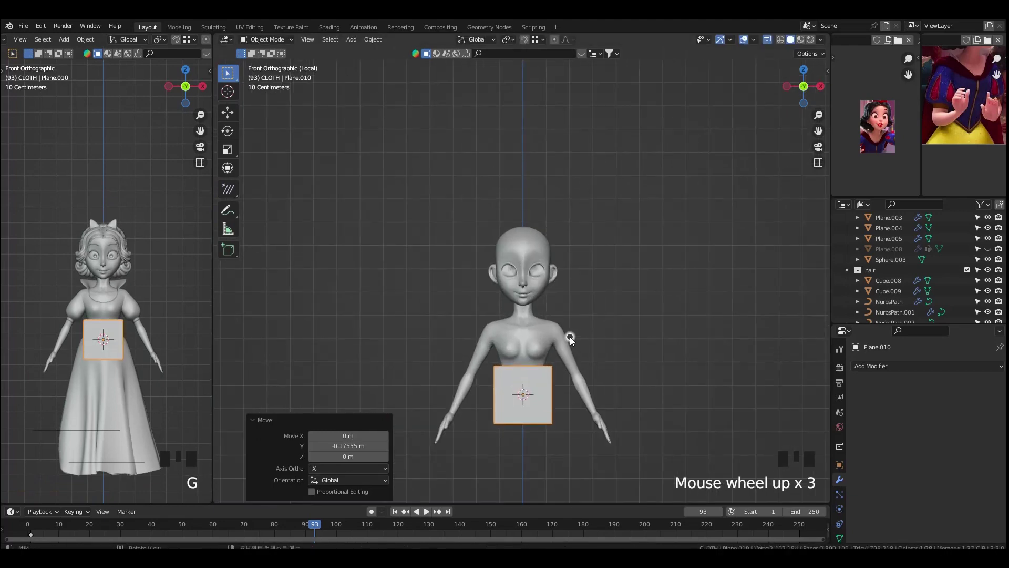
pyautogui.scroll(3, 569, 335)
pyautogui.press('g')
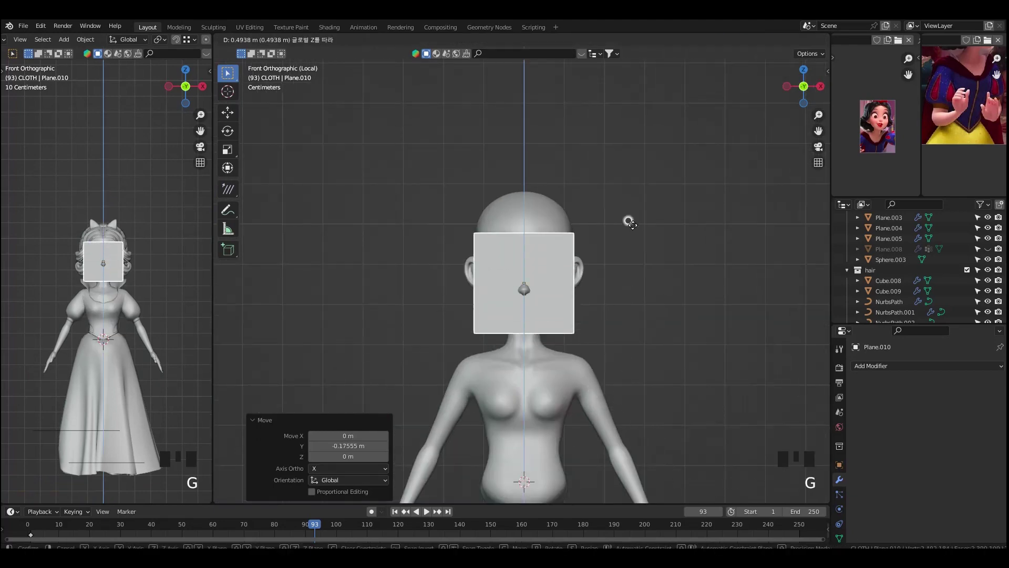
pyautogui.click(640, 215)
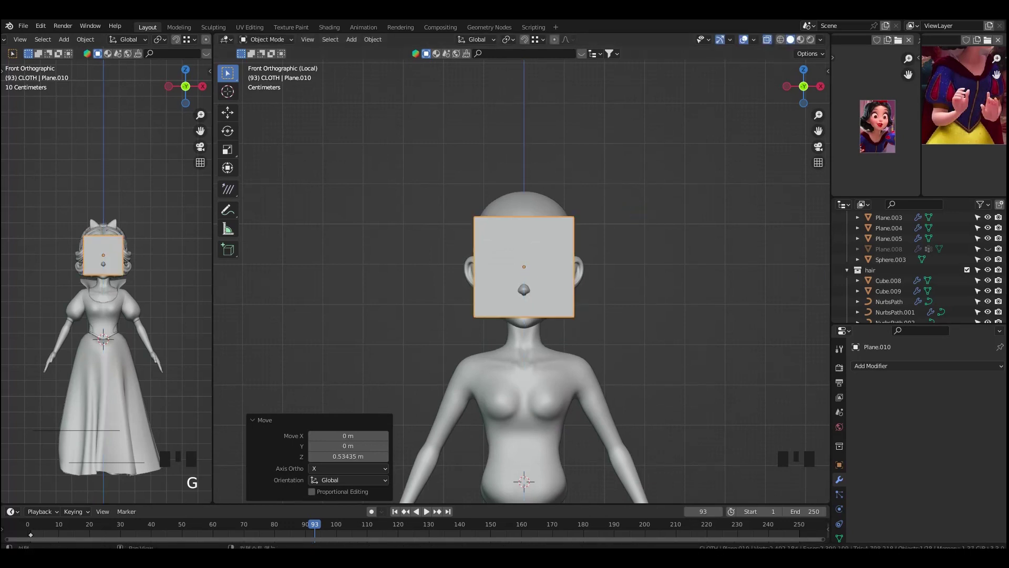
pyautogui.click(565, 306)
# - Add a vertical loop cut through the plane's centre and delete the half on the character's right side
pyautogui.keyDown('alt'); pyautogui.moveTo(630, 368); pyautogui.dragTo(652, 342, button='middle'); pyautogui.keyUp('alt')
pyautogui.scroll(1, 570, 344)
pyautogui.scroll(1, 586, 304)
pyautogui.press('Tab')
pyautogui.hotkey('ctrl', 'r')
pyautogui.click(524, 209)
pyautogui.moveTo(484, 359)
pyautogui.mouseDown()
pyautogui.moveTo(441, 154)
pyautogui.moveTo(454, 157)
pyautogui.mouseUp()
pyautogui.keyDown('shift'); pyautogui.moveTo(470, 351); pyautogui.dragTo(462, 183); pyautogui.keyUp('shift')
pyautogui.press('x')
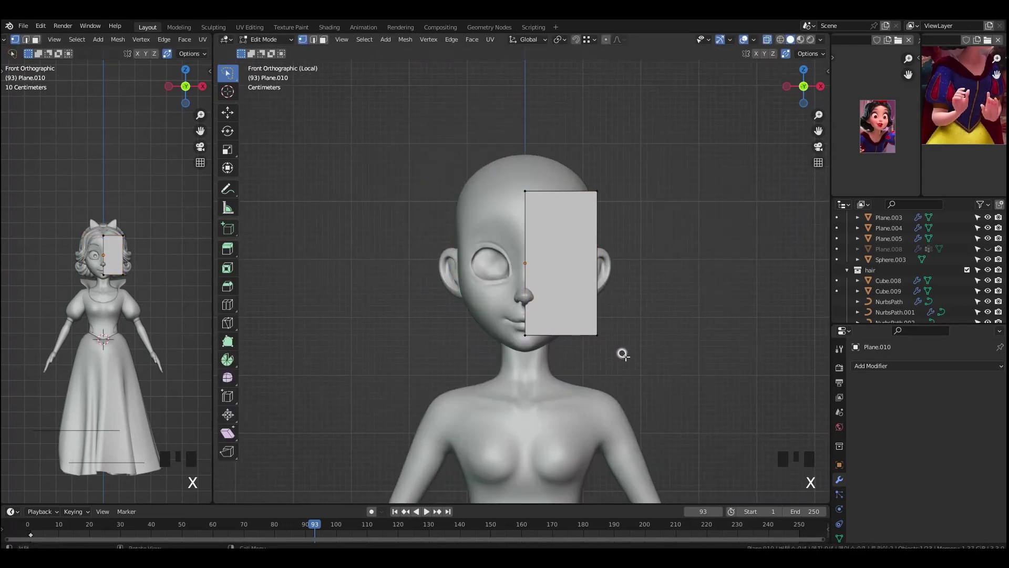
# - Scale the half plane by 0.192 in Object Mode and add a Mirror modifier on the X axis
pyautogui.press('Tab')
pyautogui.press('s')
pyautogui.click(557, 284)
pyautogui.click(869, 366)
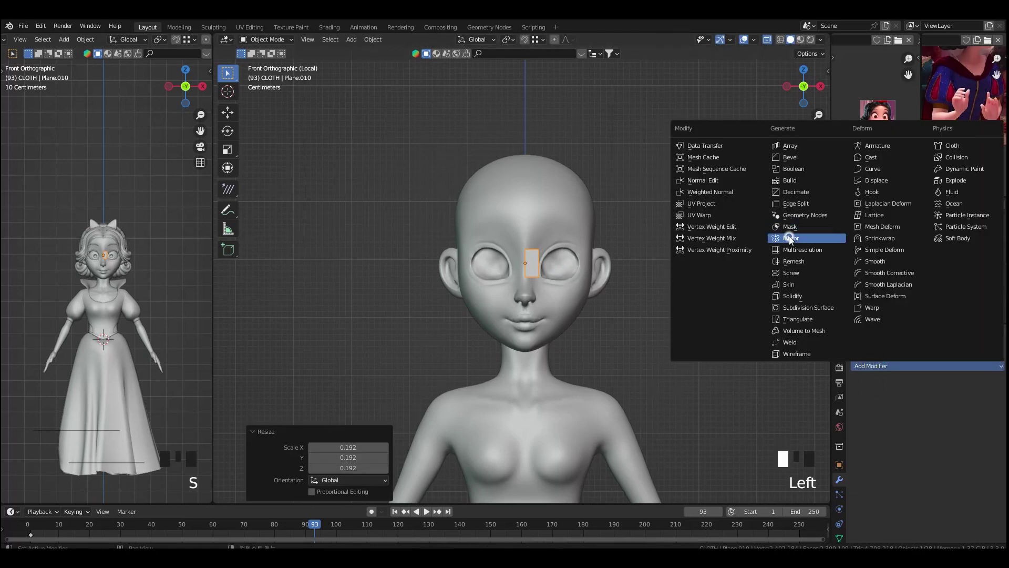
pyautogui.click(790, 238)
pyautogui.scroll(2, 619, 324)
pyautogui.scroll(-1, 896, 476)
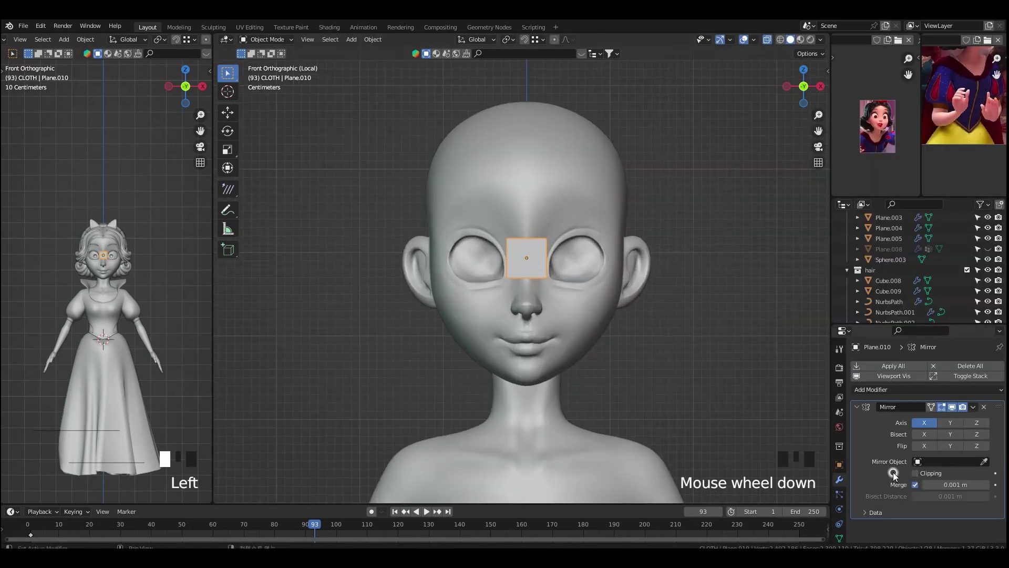
# - Add a Subdivision Surface modifier and a Shrinkwrap modifier that targets the sculpted head
pyautogui.click(873, 389)
pyautogui.click(815, 330)
pyautogui.click(893, 389)
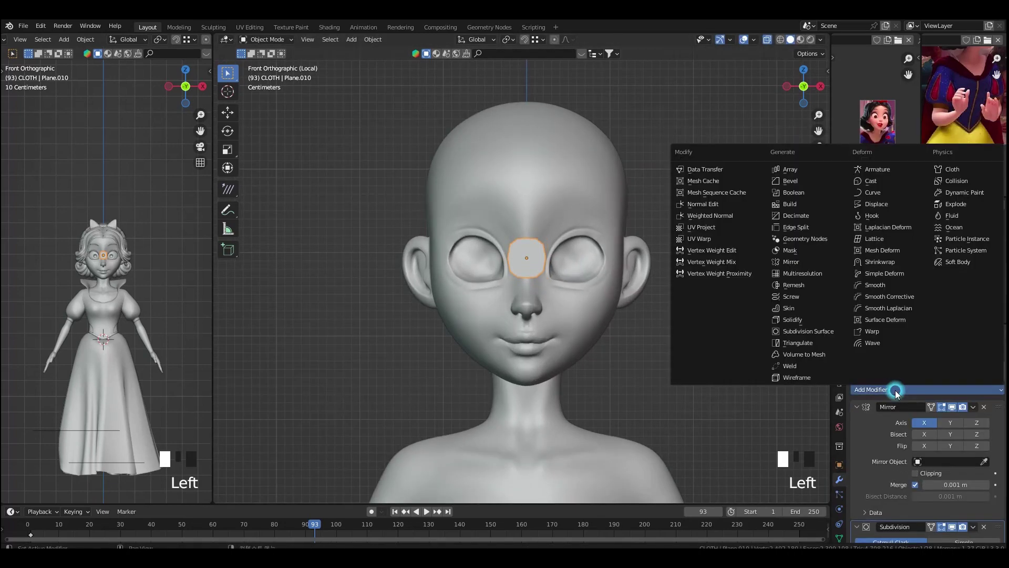
pyautogui.click(879, 261)
pyautogui.scroll(-4, 867, 454)
pyautogui.scroll(-4, 864, 453)
pyautogui.click(982, 508)
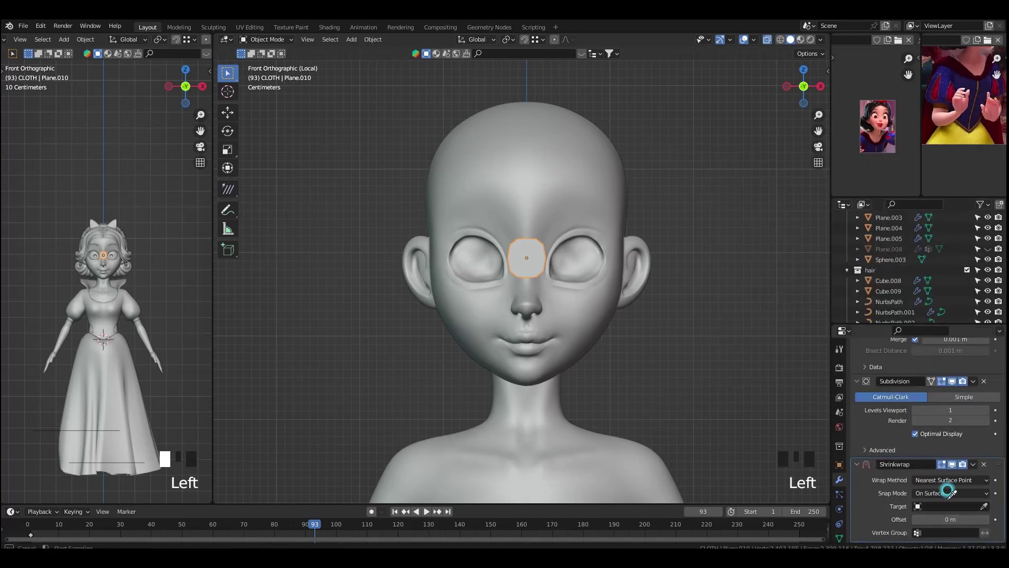
pyautogui.click(593, 322)
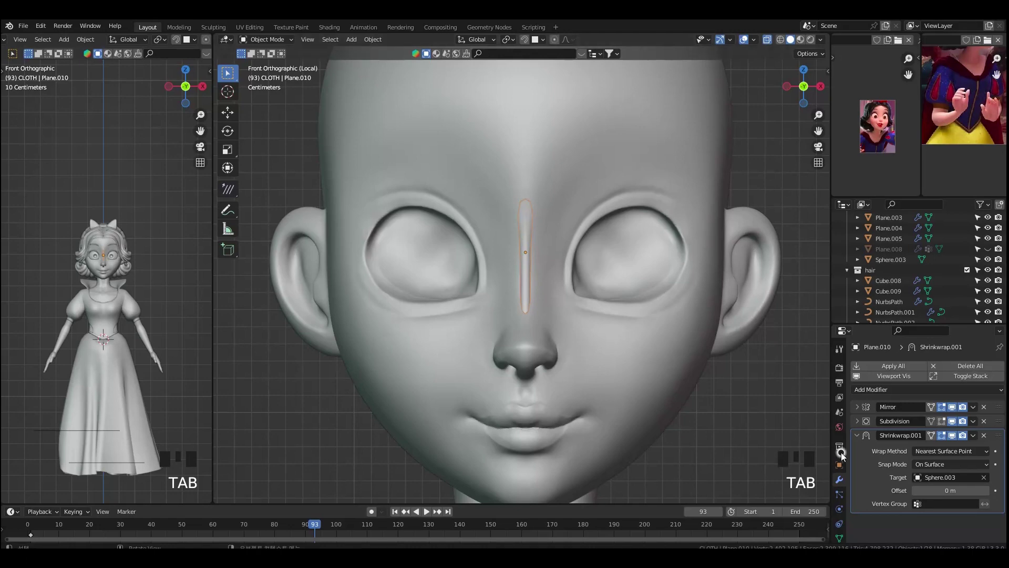
# - Duplicate the Shrinkwrap modifier and apply one of the two copies to the mesh
pyautogui.click(870, 483)
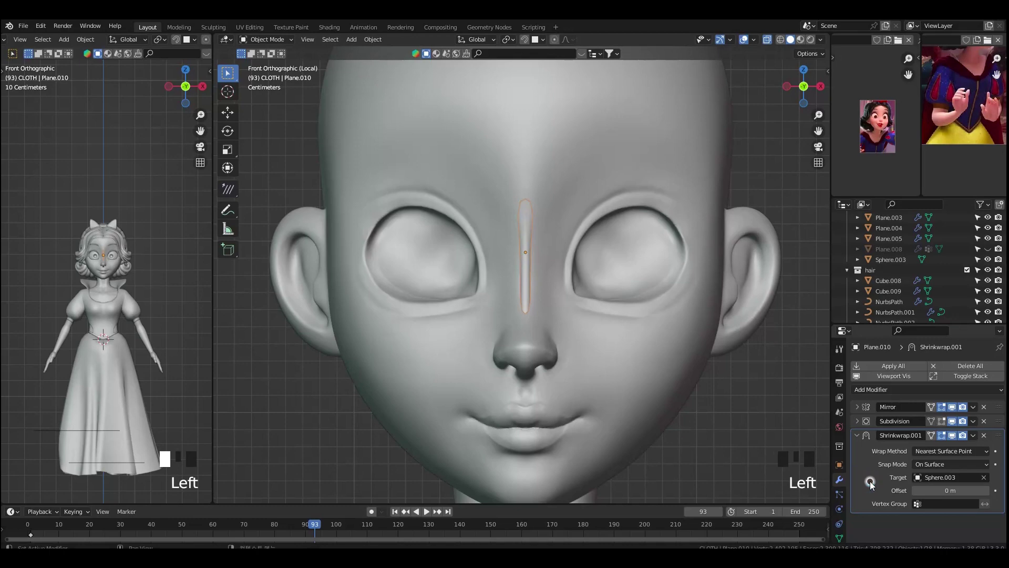
pyautogui.hotkey('shift', 'd')
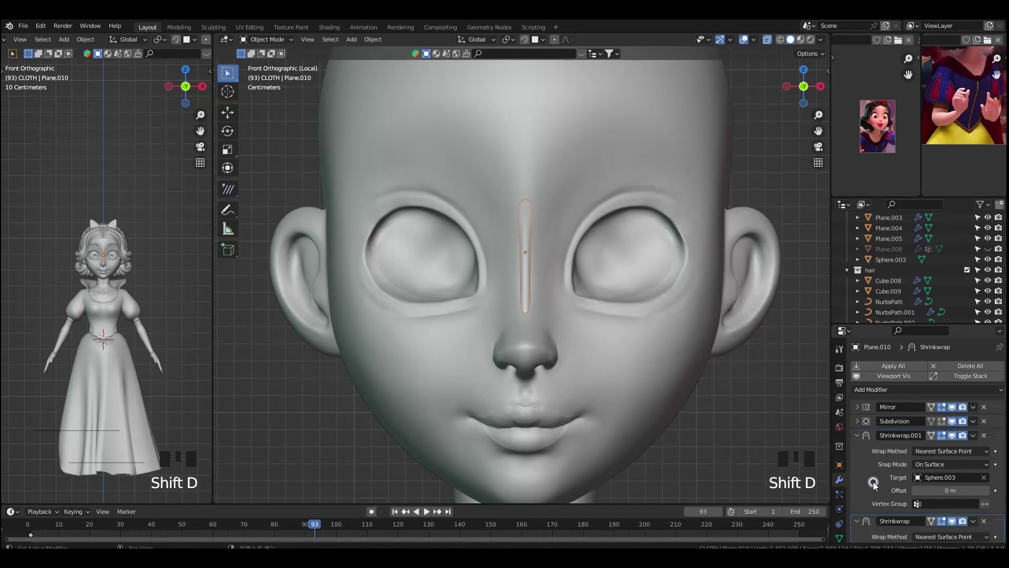
pyautogui.click(856, 435)
pyautogui.click(856, 435)
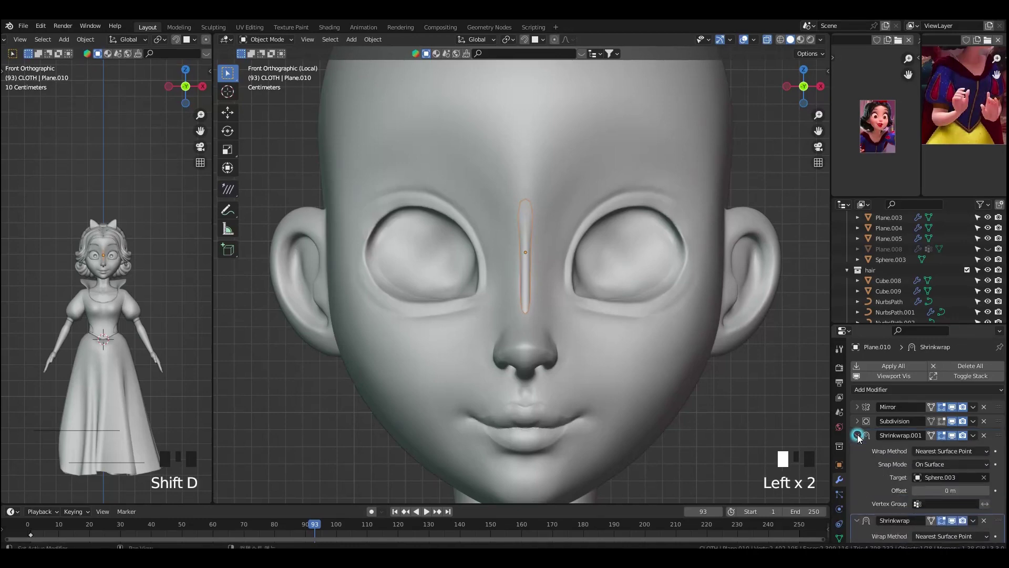
pyautogui.click(865, 473)
pyautogui.hotkey('ctrl', 'a')
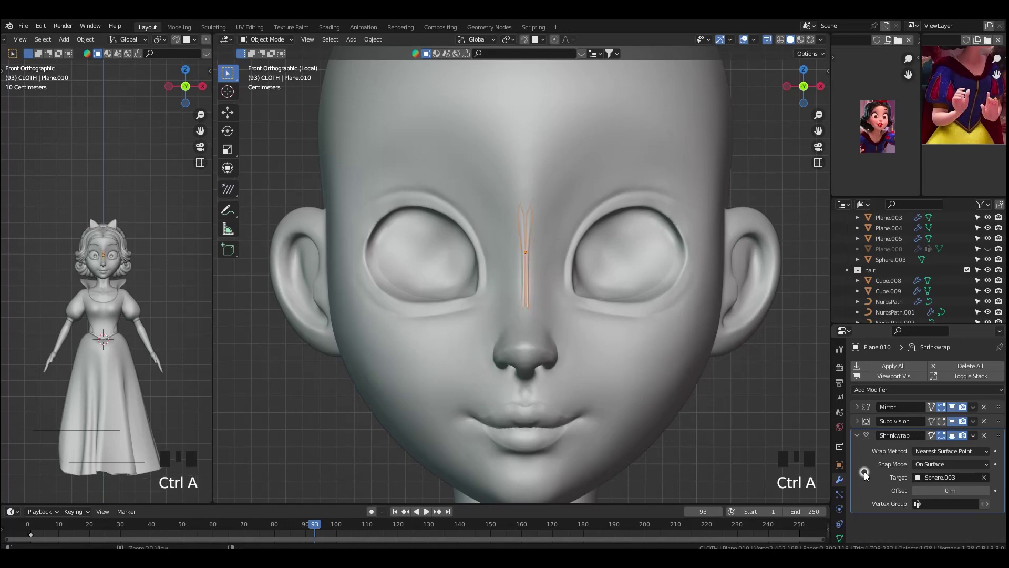
# - Turn on face snapping in Edit Mode and move the plane's lower vertices up along Z to the nose bridge
pyautogui.press('Tab')
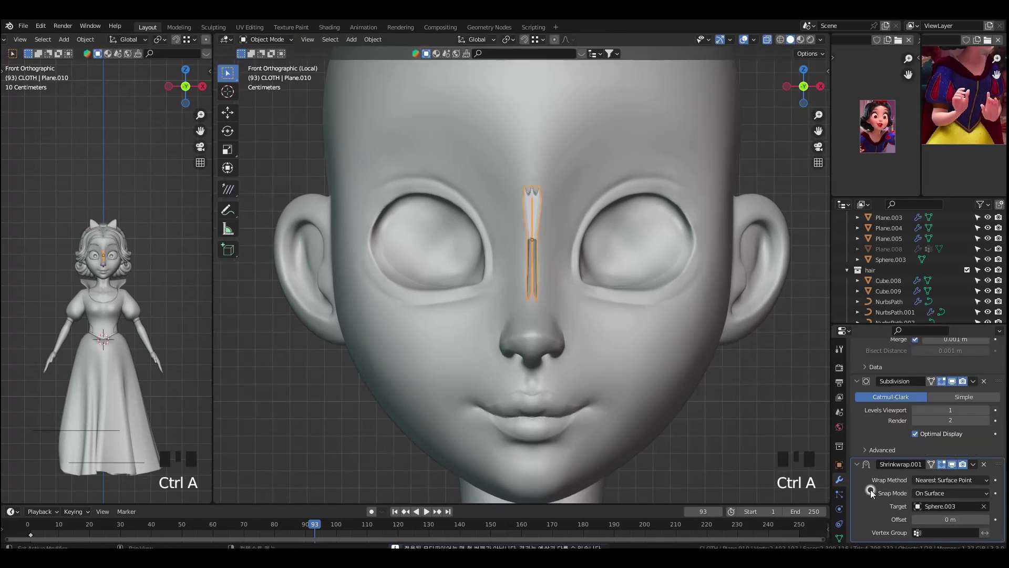
pyautogui.press('Tab')
pyautogui.click(588, 40)
pyautogui.click(573, 102)
pyautogui.click(545, 308)
pyautogui.moveTo(551, 298); pyautogui.dragTo(529, 309)
pyautogui.press('g')
pyautogui.press('z')
pyautogui.click(531, 238)
# - Reposition a plane vertex, then extrude the outer edge toward the inner corner of the character's left eye
pyautogui.click(542, 235)
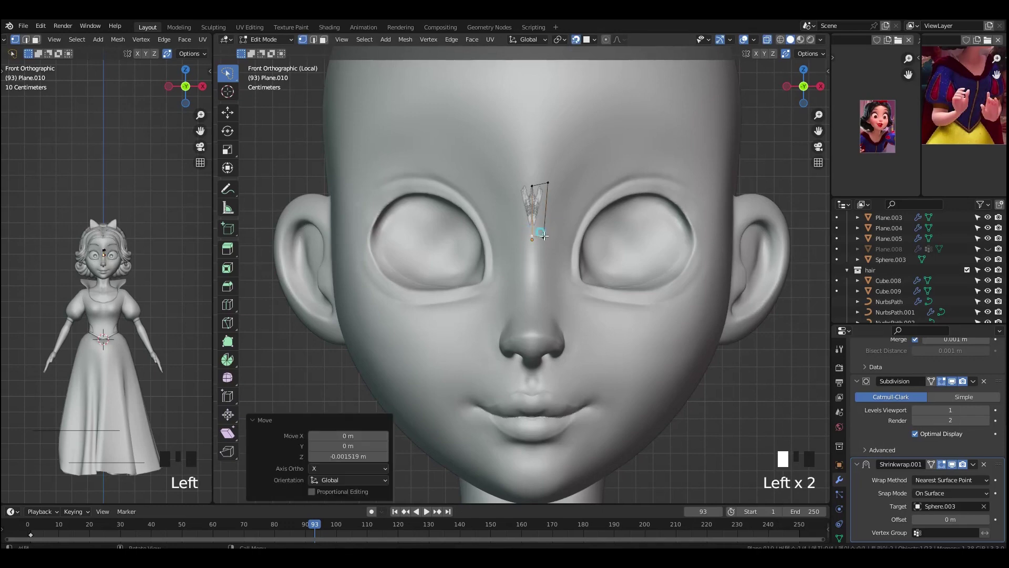
pyautogui.press('g')
pyautogui.click(546, 207)
pyautogui.moveTo(556, 243); pyautogui.dragTo(538, 203)
pyautogui.press('e')
pyautogui.click(574, 223)
# - Duplicate the strip's upper end vertex onto the left eye's rim and extrude it once along the upper eyelid
pyautogui.click(583, 208)
pyautogui.hotkey('shift', 'd')
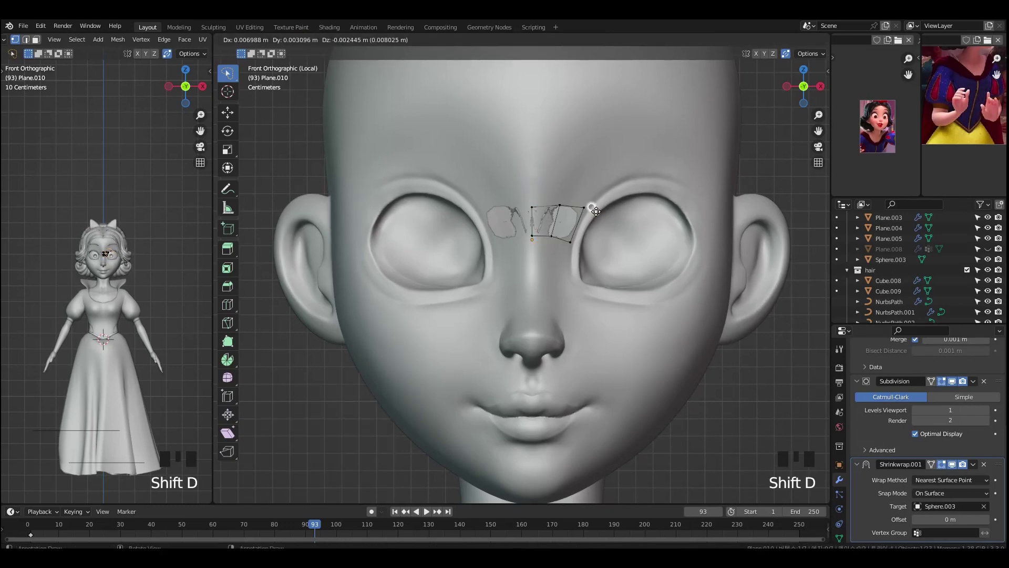
pyautogui.click(596, 211)
pyautogui.press('e')
pyautogui.click(616, 197)
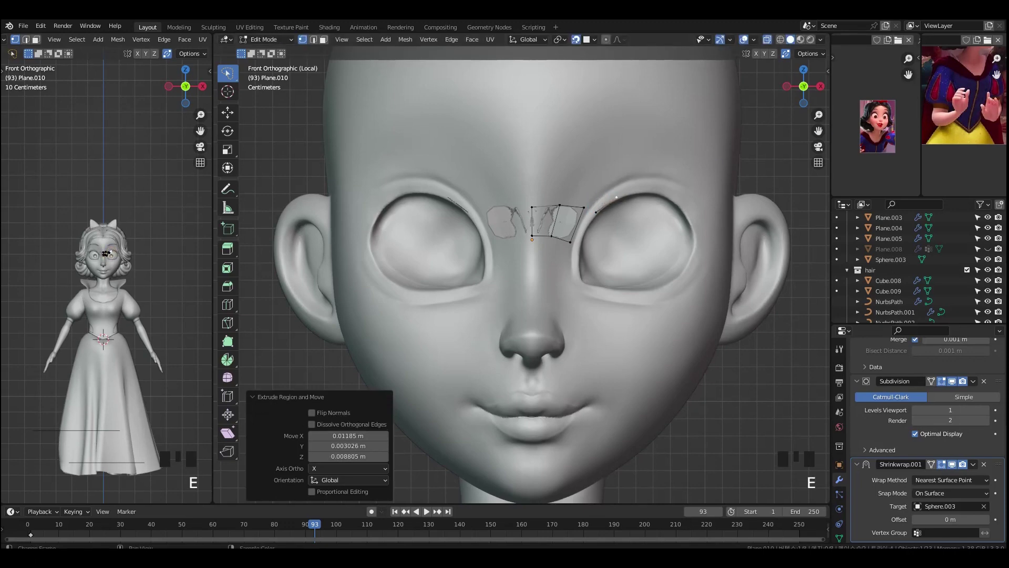
pyautogui.click(597, 212)
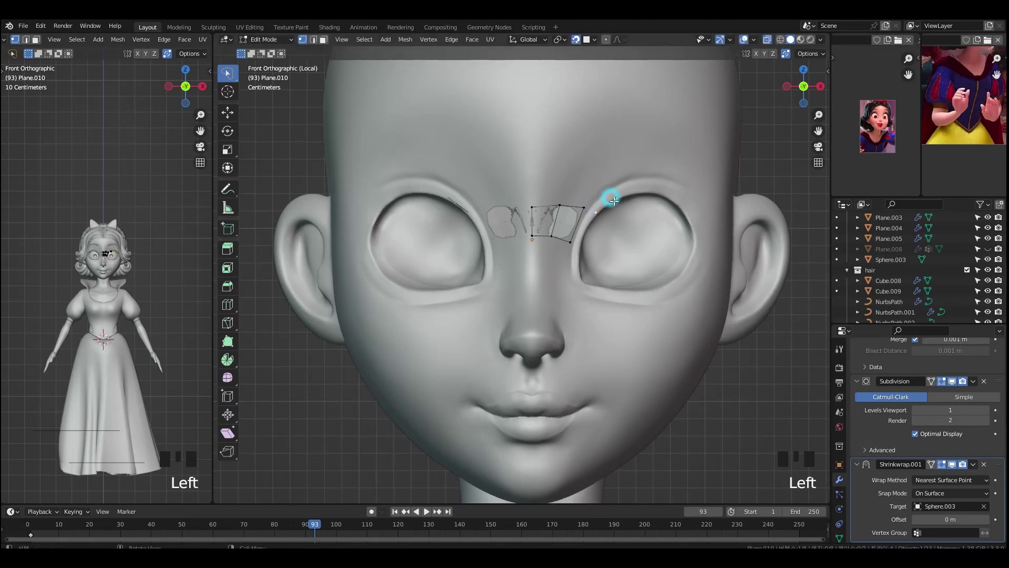
pyautogui.click(616, 197)
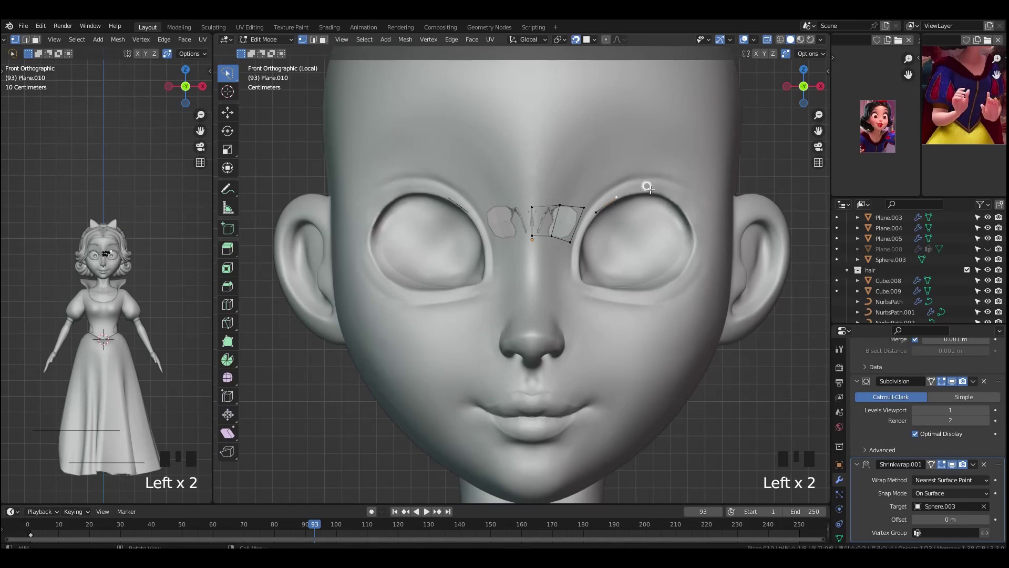
# - Extrude the vertex chain along the upper eyelid and down around the outer corner of the left eye
pyautogui.press('e')
pyautogui.click(652, 191)
pyautogui.press('e')
pyautogui.click(683, 203)
pyautogui.press('e')
pyautogui.click(696, 232)
pyautogui.press('e')
pyautogui.click(695, 260)
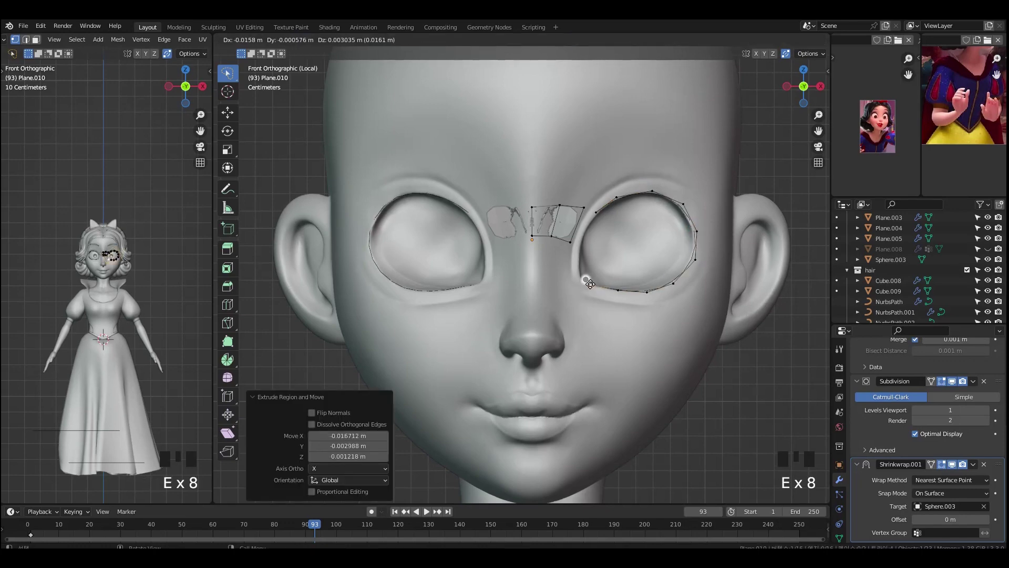
# - Extrude the vertex chain around the left eye's inner corner and up the rim, closing it into a loop
pyautogui.click(592, 285)
pyautogui.press('e')
pyautogui.click(581, 283)
pyautogui.press('e')
pyautogui.click(578, 256)
pyautogui.press('e')
pyautogui.click(582, 231)
pyautogui.keyDown('shift'); pyautogui.click(595, 212); pyautogui.keyUp('shift')
# - Nudge individual vertices of the eye loop to follow the rim of the left eye socket
pyautogui.press('g')
pyautogui.click(651, 187)
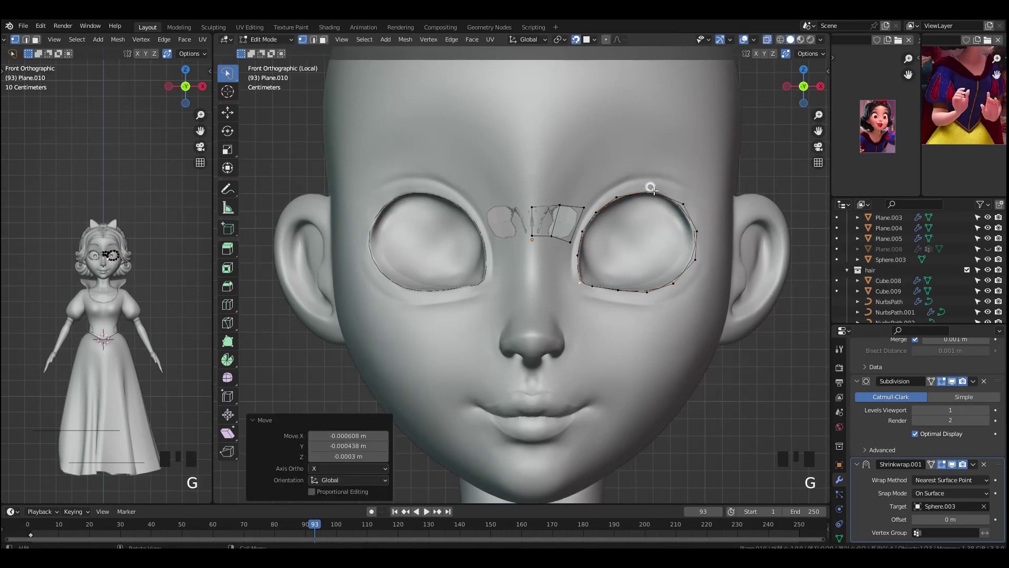
pyautogui.click(653, 190)
pyautogui.press('g')
pyautogui.click(662, 190)
# - Select the whole eye loop and extrude it outward with a scale of 1.2 to form a ring of faces
pyautogui.keyDown('alt'); pyautogui.click(678, 197); pyautogui.keyUp('alt')
pyautogui.press('e')
pyautogui.press('s')
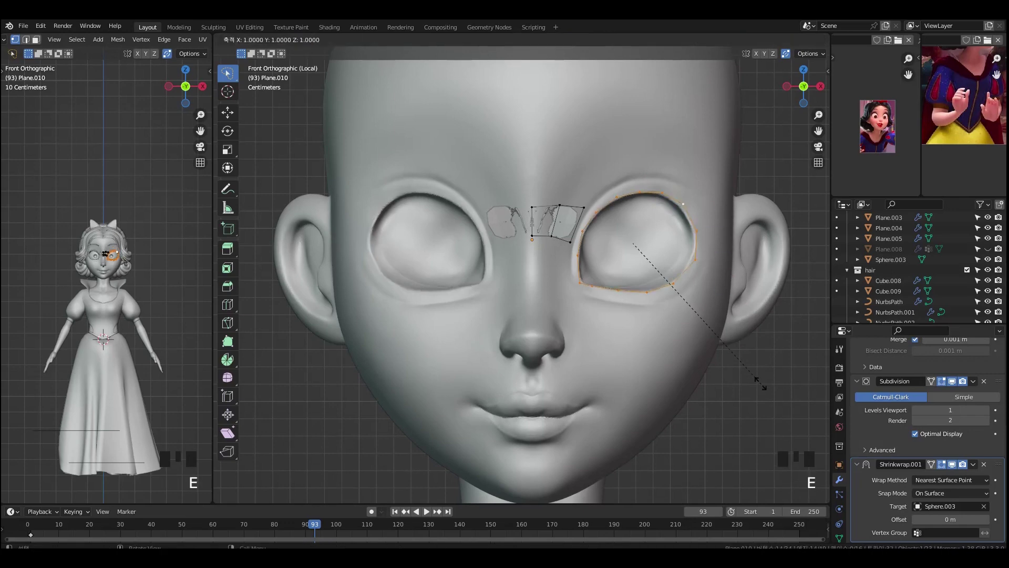
pyautogui.click(779, 406)
pyautogui.keyDown('ctrl'); pyautogui.moveTo(734, 342); pyautogui.dragTo(644, 186, button='middle'); pyautogui.keyUp('ctrl')
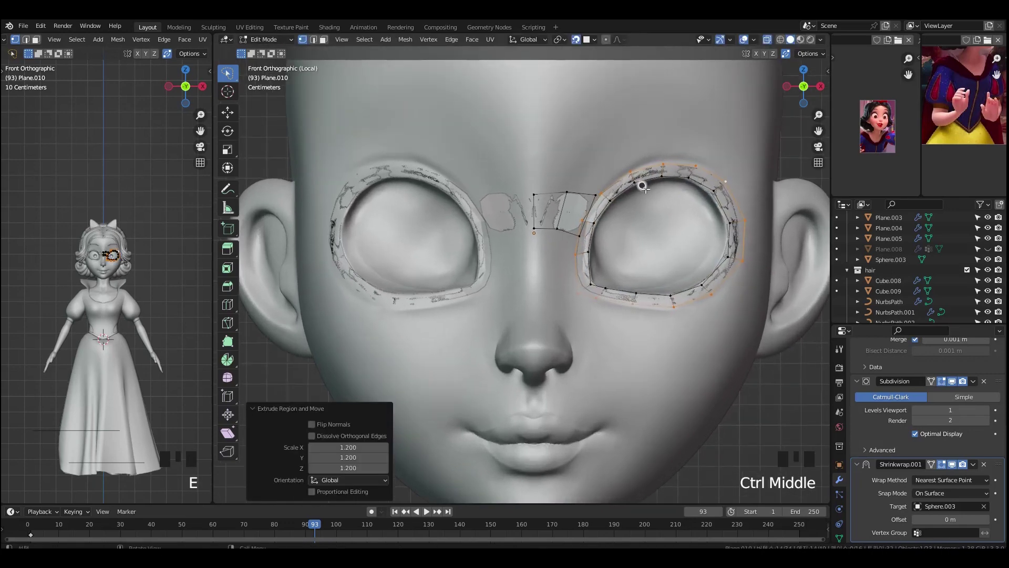
# - Merge the nose-bridge strip's end vertices with the neighbouring outer vertices of the eye ring
pyautogui.click(579, 220)
pyautogui.press('m')
pyautogui.click(582, 225)
pyautogui.keyDown('shift'); pyautogui.click(597, 203); pyautogui.keyUp('shift')
pyautogui.press('m')
pyautogui.click(593, 212)
# - Move the bridge strip's centre vertices toward the mirror line and enable Clipping on the Mirror modifier
pyautogui.press('g')
pyautogui.click(530, 188)
pyautogui.press('g')
pyautogui.click(537, 211)
pyautogui.moveTo(875, 420); pyautogui.dragTo(888, 463, button='middle')
pyautogui.click(913, 421)
# - Snap the bridge strip's centre vertices onto the mirror line and adjust its upper edge vertices
pyautogui.press('g')
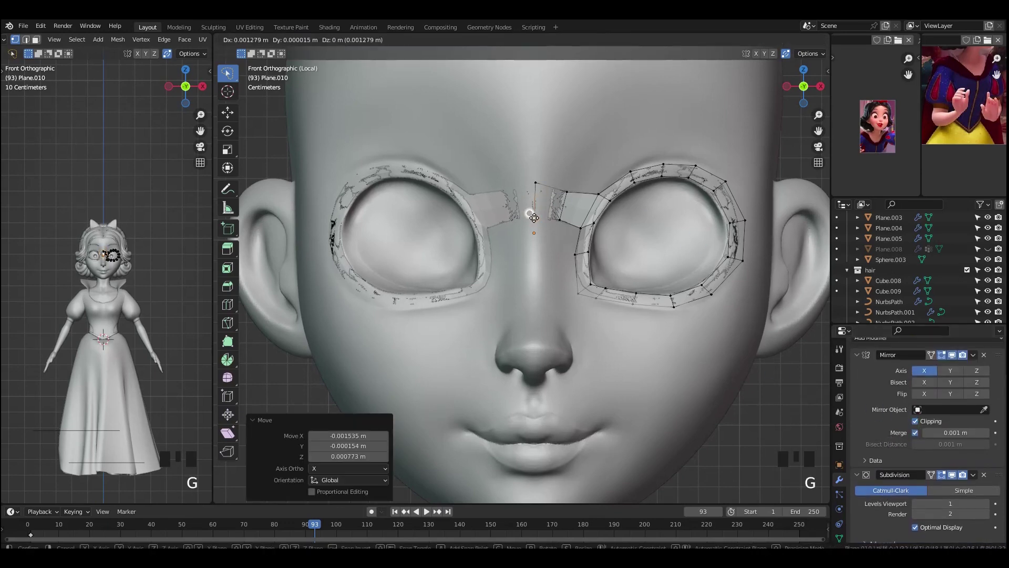
pyautogui.click(534, 181)
pyautogui.press('g')
pyautogui.click(530, 183)
pyautogui.click(569, 191)
pyautogui.press('g')
pyautogui.click(564, 185)
# - Shade the retopology mesh smooth in Object Mode and turn on the Face Orientation overlay
pyautogui.press('Tab')
pyautogui.rightClick(582, 210)
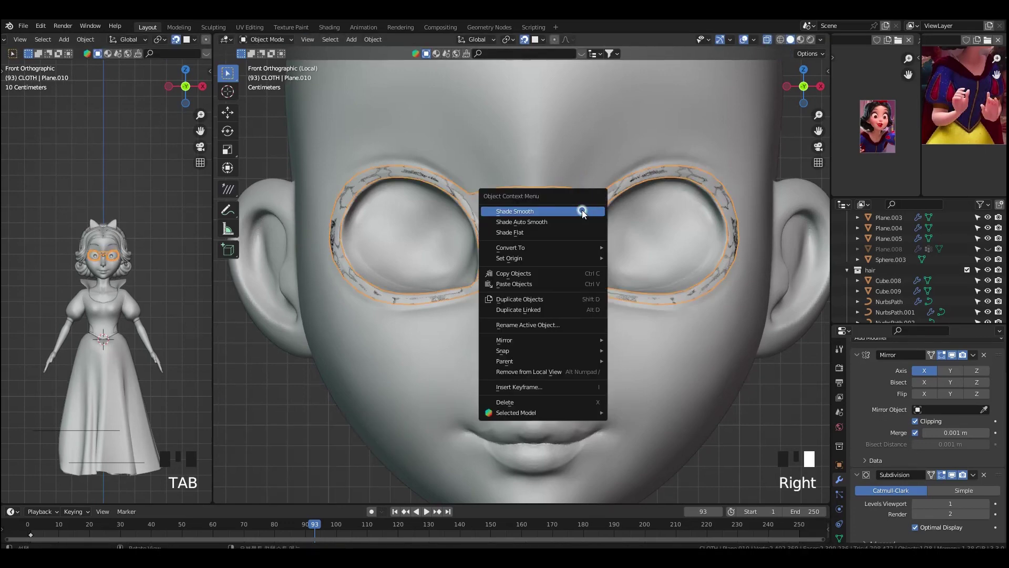
pyautogui.click(581, 208)
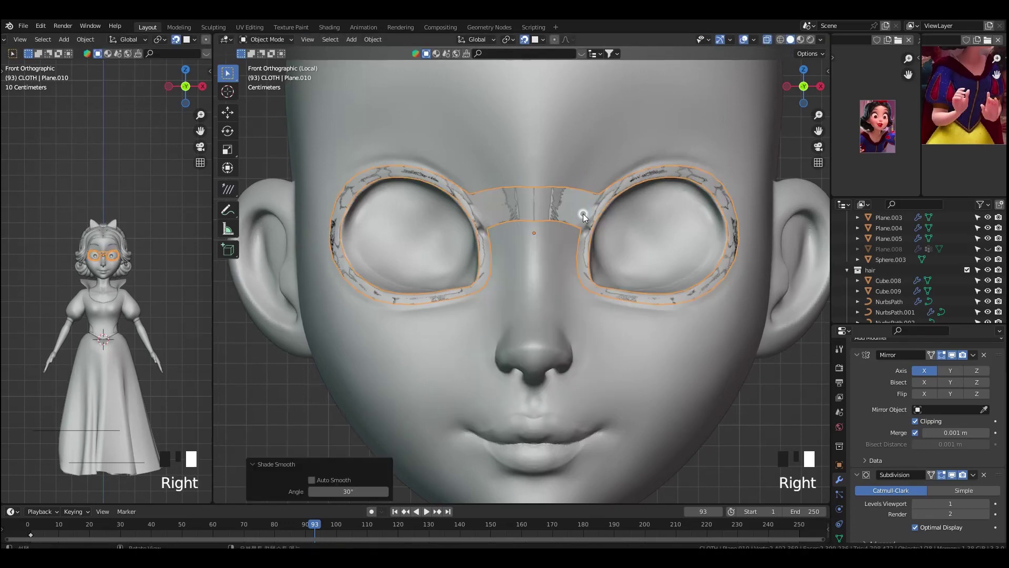
pyautogui.click(755, 43)
pyautogui.click(689, 231)
# - Flip the normals of the two reversed faces across the nose bridge
pyautogui.moveTo(575, 219); pyautogui.dragTo(595, 227, button='middle')
pyautogui.press('Tab')
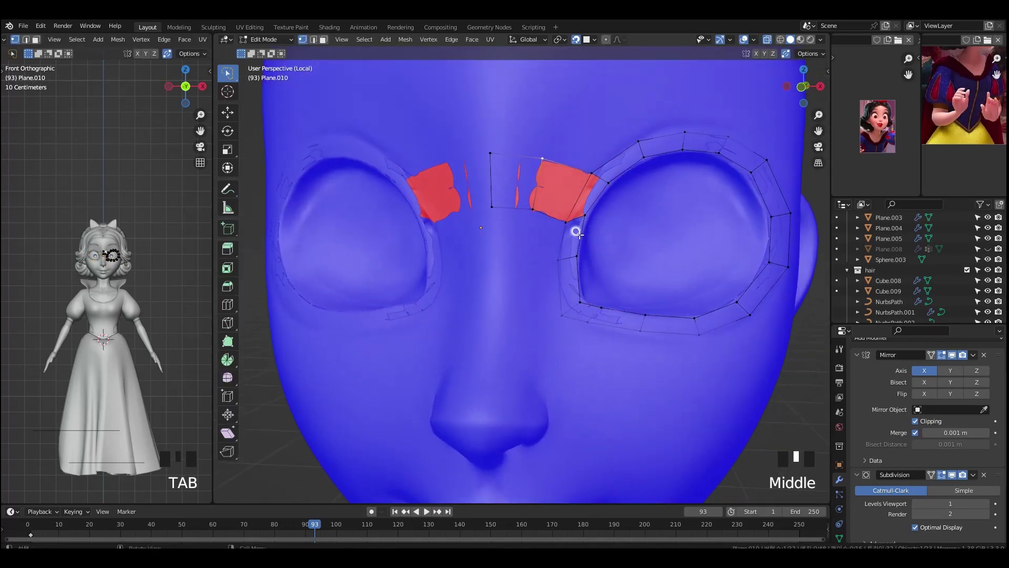
pyautogui.press('g')
pyautogui.rightClick(558, 168)
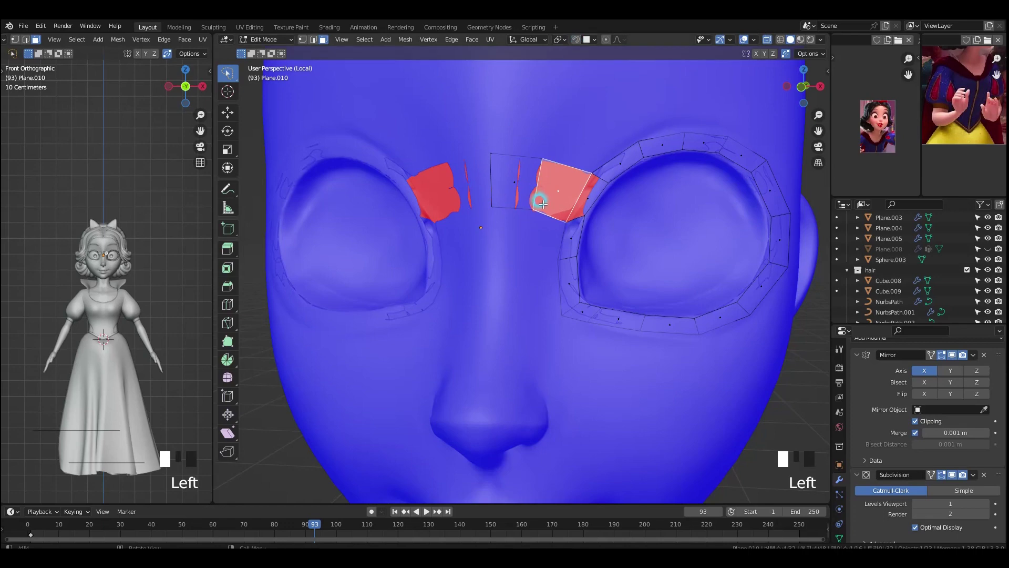
pyautogui.press('g')
pyautogui.rightClick(554, 179)
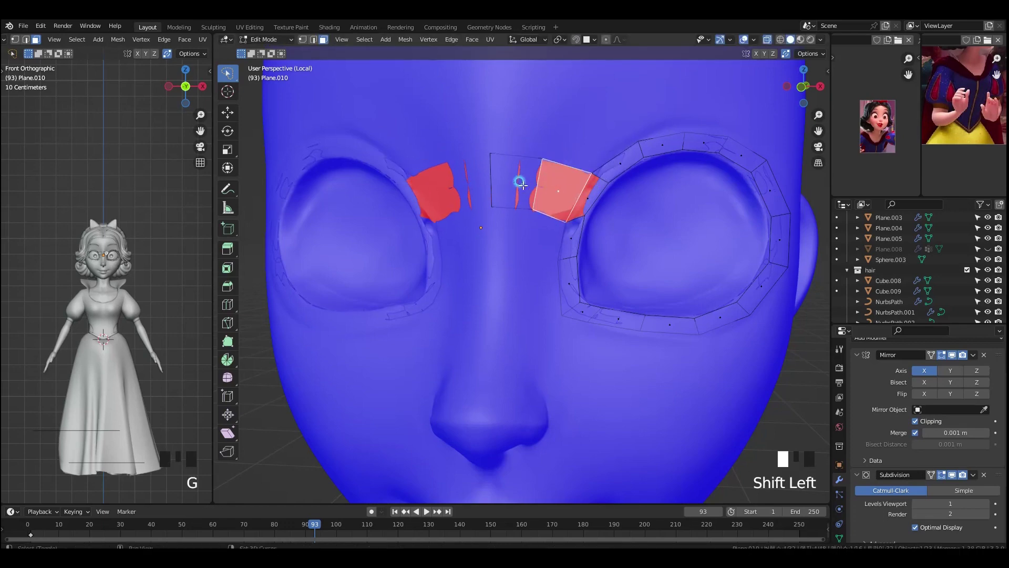
pyautogui.hotkey('alt', 'n')
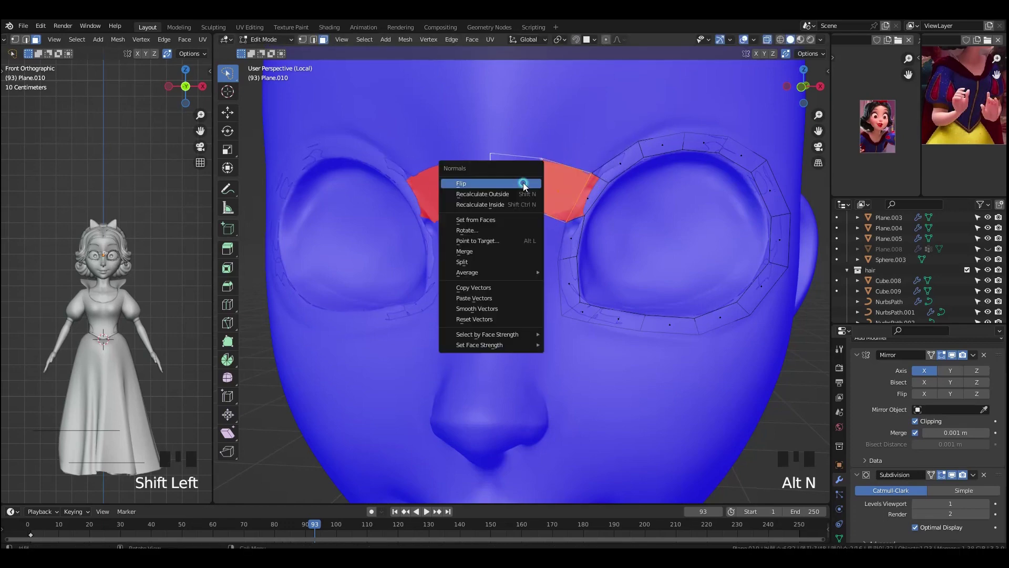
pyautogui.click(523, 184)
# - Flip the normal of the reversed face at the eye's inner side and turn off the Face Orientation overlay
pyautogui.click(582, 198)
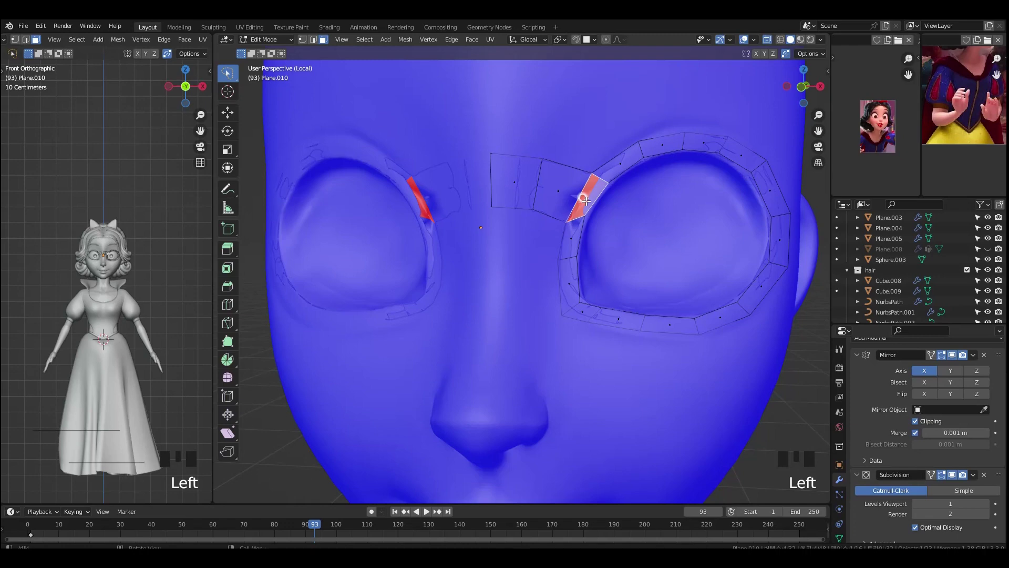
pyautogui.hotkey('alt', 'n')
pyautogui.click(586, 201)
pyautogui.moveTo(601, 260); pyautogui.dragTo(642, 234, button='middle')
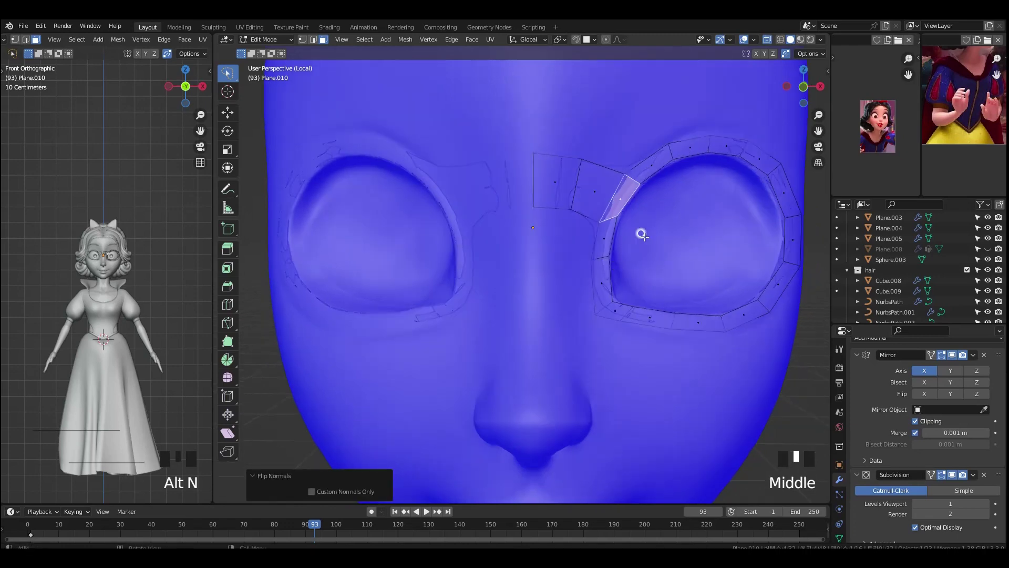
pyautogui.click(754, 40)
pyautogui.click(689, 241)
# - Return to Object Mode, enable In Front in the mesh's viewport display settings, and view the face from the front
pyautogui.press('`')
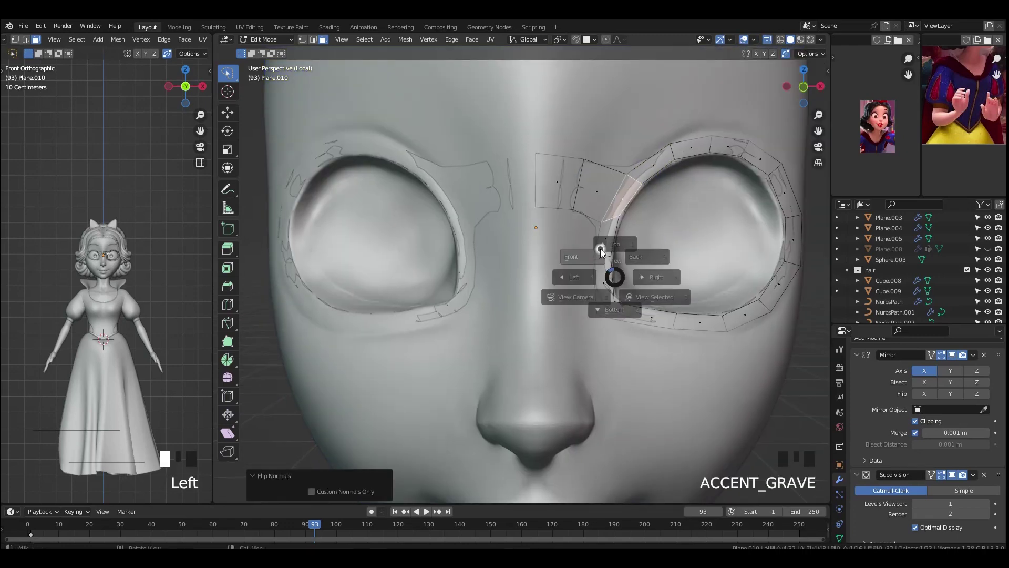
pyautogui.press('Tab')
pyautogui.moveTo(623, 263); pyautogui.dragTo(583, 269, button='middle')
pyautogui.scroll(-2, 583, 269)
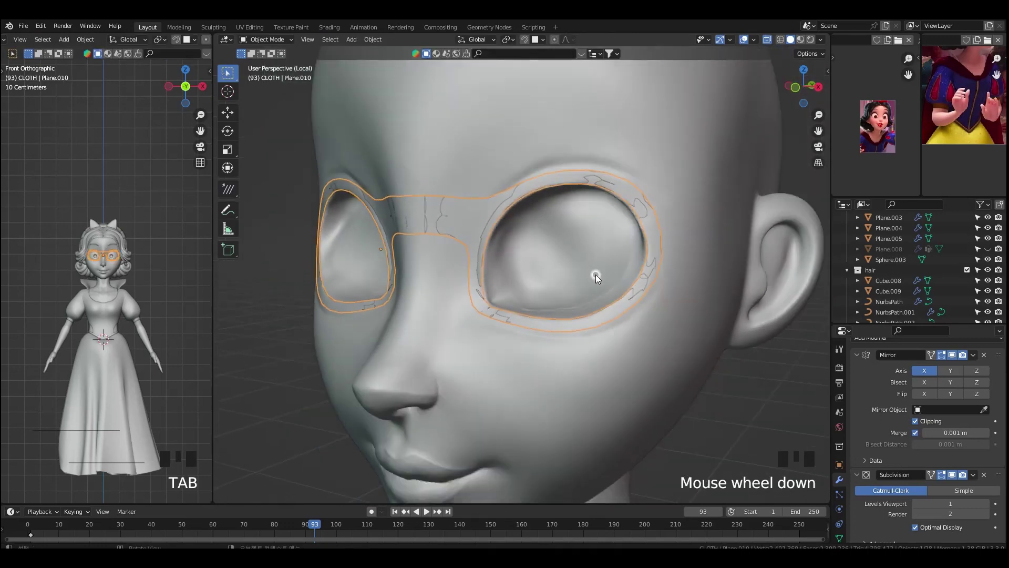
pyautogui.click(737, 378)
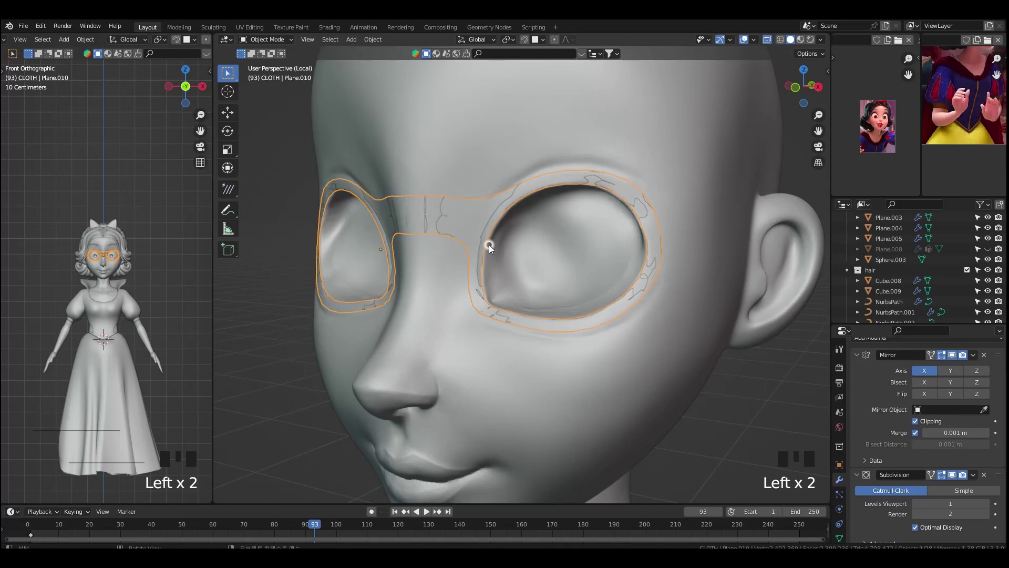
pyautogui.click(839, 464)
pyautogui.scroll(-6, 880, 501)
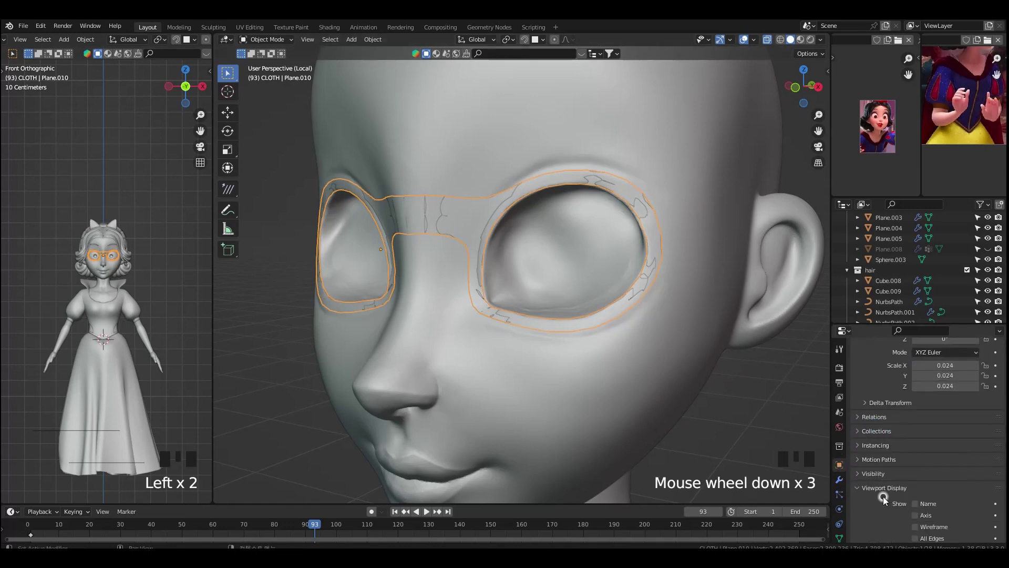
pyautogui.scroll(-1, 880, 507)
pyautogui.moveTo(660, 398); pyautogui.dragTo(666, 366, button='middle')
pyautogui.press('`')
pyautogui.scroll(3, 642, 348)
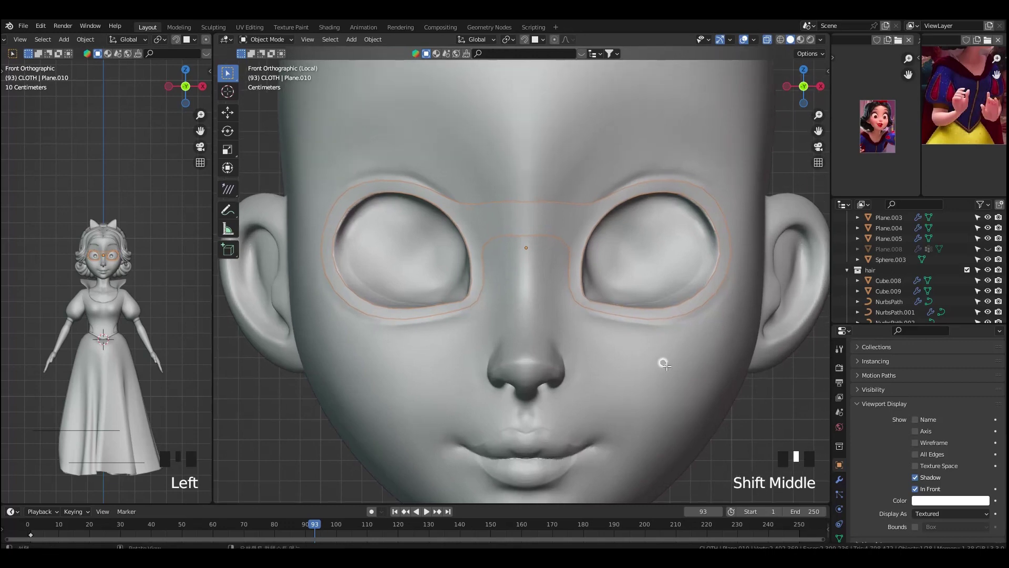
# - Enter Edit Mode and switch off the Subdivision modifier's edit-mode display
pyautogui.press('Tab')
pyautogui.click(838, 480)
pyautogui.click(872, 494)
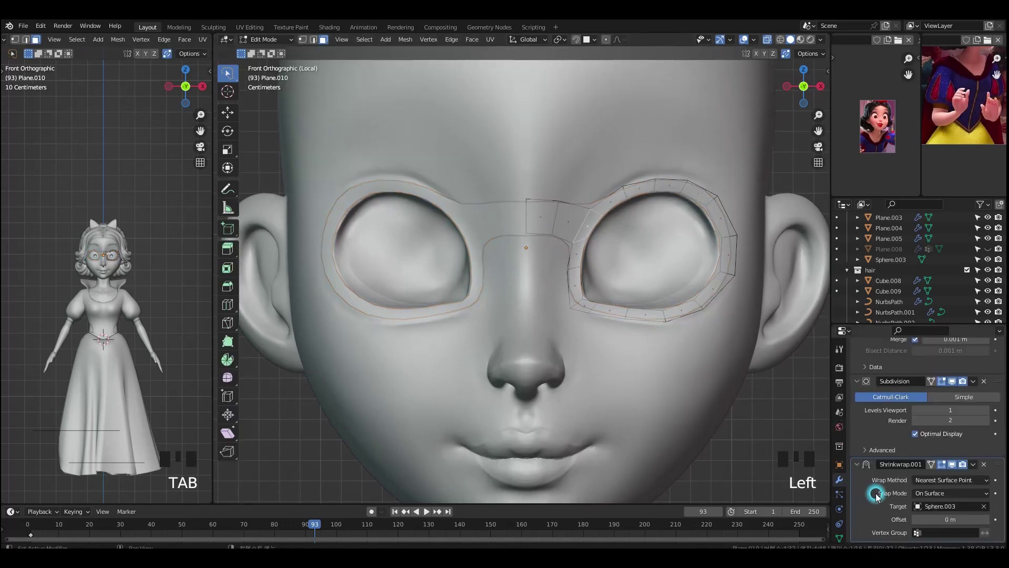
pyautogui.click(942, 380)
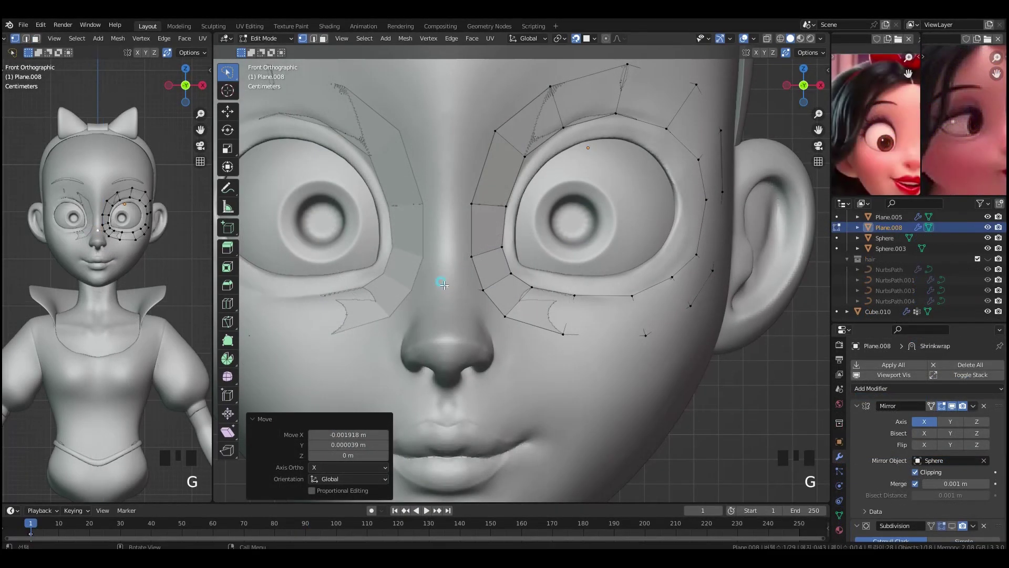
# - Extrude the inner eye-loop vertices to the mirror centre line and fill the faces across the nose bridge
pyautogui.press('e')
pyautogui.keyDown('shift'); pyautogui.click(474, 276); pyautogui.keyUp('shift')
pyautogui.press('f')
pyautogui.click(447, 203)
pyautogui.press('f')
pyautogui.click(446, 133)
pyautogui.moveTo(536, 252); pyautogui.dragTo(567, 284, button='middle')
pyautogui.scroll(2, 578, 328)
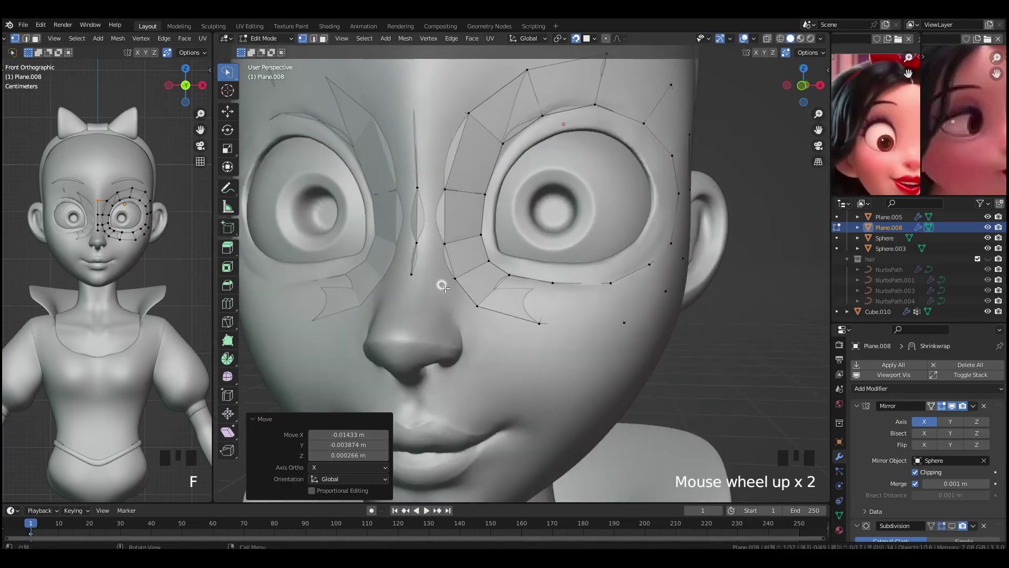
# - Continue the nose-bridge faces down to just above the nose tip and place a new vertex beside the nose wing
pyautogui.press('f')
pyautogui.hotkey('ctrl', 'z')
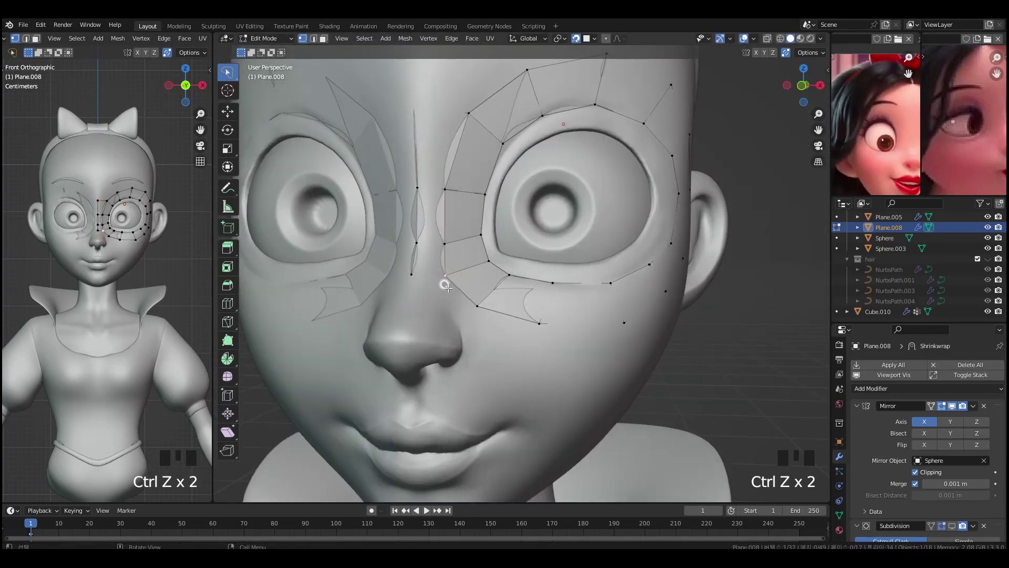
pyautogui.click(408, 308)
pyautogui.click(444, 272)
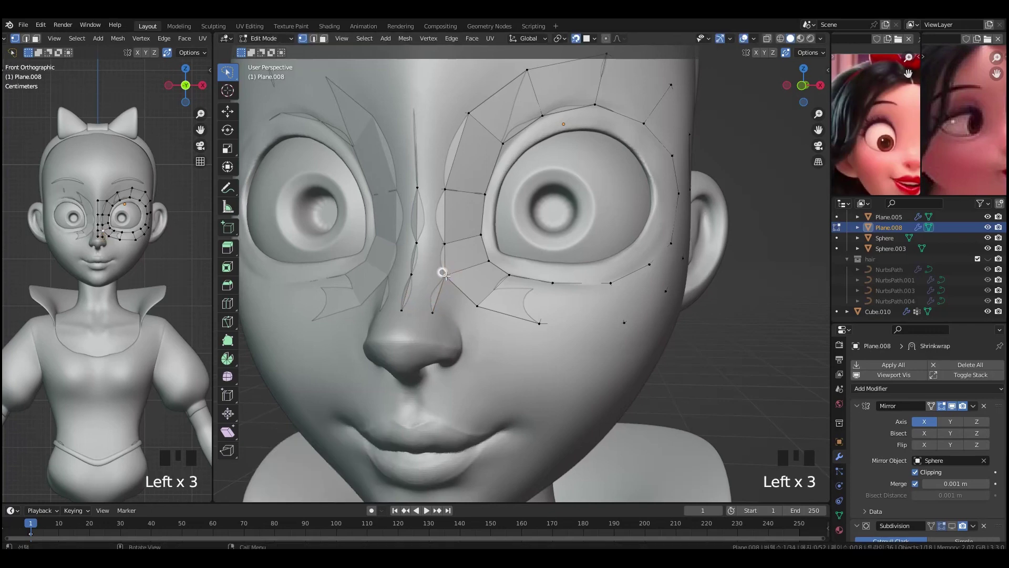
pyautogui.press('f')
pyautogui.click(469, 339)
# - Enable In Front in the mesh's viewport display settings
pyautogui.click(839, 442)
pyautogui.moveTo(871, 452); pyautogui.dragTo(891, 339, button='middle')
pyautogui.click(915, 490)
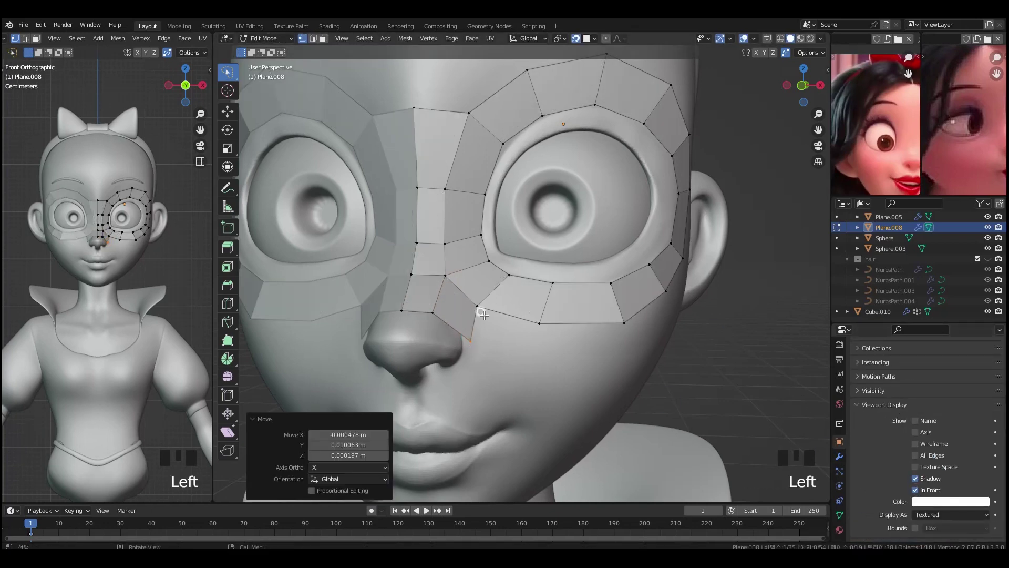
# - Fill a row of faces below the eye loop, from the side of the nose outward onto the cheek
pyautogui.moveTo(484, 315); pyautogui.dragTo(469, 311, button='middle')
pyautogui.press('f')
pyautogui.click(523, 351)
pyautogui.press('f')
pyautogui.click(599, 360)
pyautogui.moveTo(623, 353); pyautogui.dragTo(589, 353, button='middle')
# - Reposition the outer vertices of the new under-eye row on the cheek
pyautogui.keyDown('shift'); pyautogui.moveTo(639, 384); pyautogui.dragTo(508, 315, button='middle'); pyautogui.keyUp('shift')
pyautogui.scroll(-2, 631, 313)
pyautogui.click(554, 253)
pyautogui.press('g')
pyautogui.click(536, 258)
pyautogui.press('g')
pyautogui.click(539, 295)
# - Extrude the end of the under-eye row down the cheek and fill the new face
pyautogui.press('e')
pyautogui.click(581, 298)
pyautogui.click(560, 329)
pyautogui.press('f')
pyautogui.press('r')
pyautogui.click(581, 303)
# - Move the new cheek face's vertices so that it curves around the mouth area
pyautogui.moveTo(598, 325); pyautogui.dragTo(545, 297, button='middle')
pyautogui.click(512, 293)
pyautogui.press('g')
pyautogui.click(505, 285)
pyautogui.click(535, 293)
pyautogui.press('g')
pyautogui.click(548, 251)
# - Extrude the cheek strip down past the mouth corner and adjust its lowest outer vertex
pyautogui.press('g')
pyautogui.press('e')
pyautogui.click(529, 325)
pyautogui.press('g')
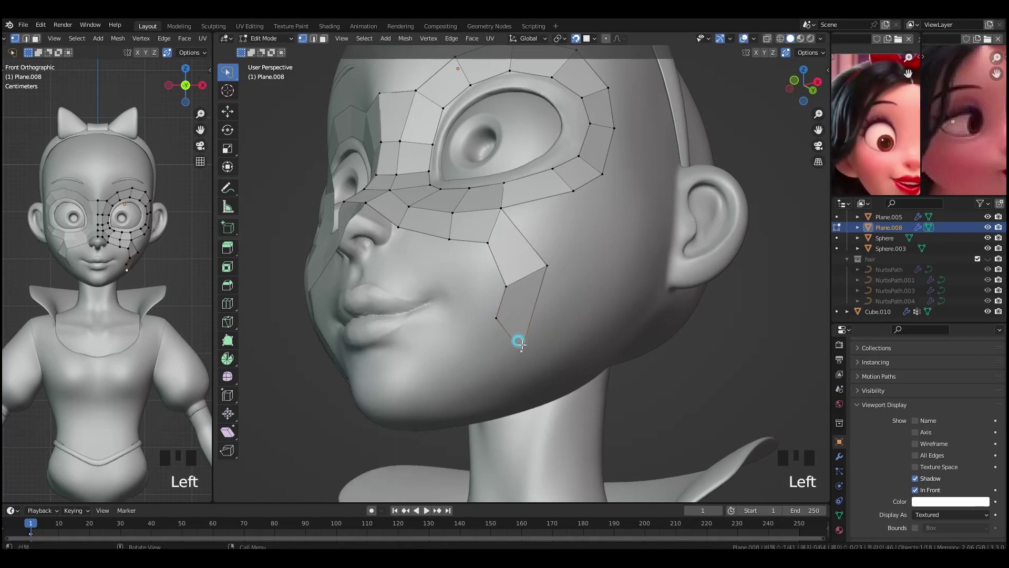
pyautogui.moveTo(521, 346); pyautogui.dragTo(536, 343)
# - Extrude the strip's lower edge in several segments along the jaw to the chin's centre line
pyautogui.keyDown('shift'); pyautogui.click(497, 318); pyautogui.keyUp('shift')
pyautogui.press('e')
pyautogui.click(448, 356)
pyautogui.moveTo(449, 356); pyautogui.dragTo(502, 302, button='middle')
pyautogui.press('e')
pyautogui.click(446, 314)
pyautogui.press('e')
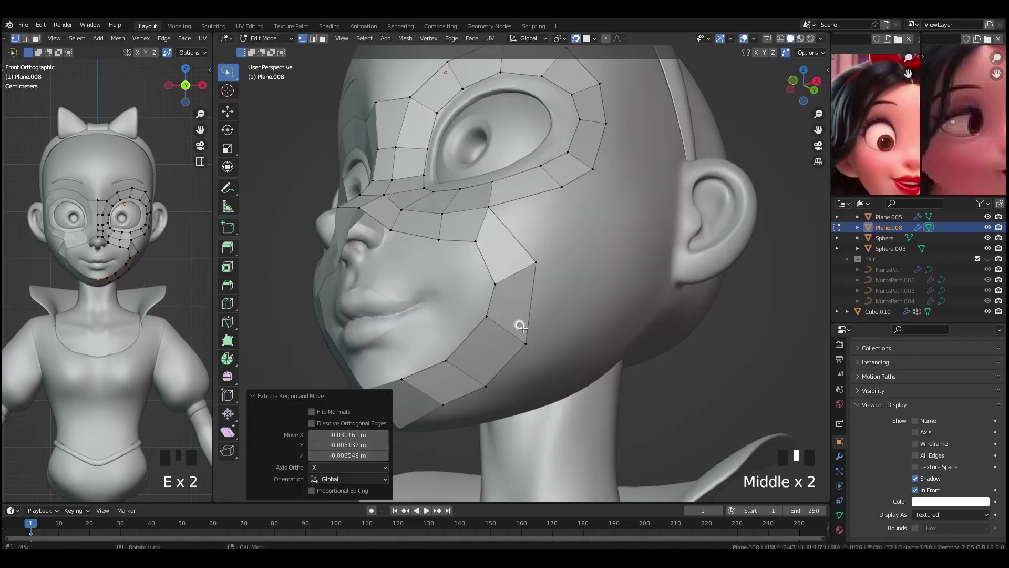
# - Reposition the vertices of the mouth loop at the cheek and the chin
pyautogui.click(495, 283)
pyautogui.press('g')
pyautogui.click(491, 267)
pyautogui.moveTo(432, 408); pyautogui.dragTo(468, 368, button='middle')
pyautogui.click(408, 373)
pyautogui.press('g')
pyautogui.moveTo(604, 364); pyautogui.dragTo(534, 363, button='middle')
pyautogui.scroll(-1, 573, 411)
# - In the side view, extrude a second row of faces back along the jawline from the chin and fit its vertices
pyautogui.click(422, 332)
pyautogui.press('KP_3')
pyautogui.scroll(2, 416, 358)
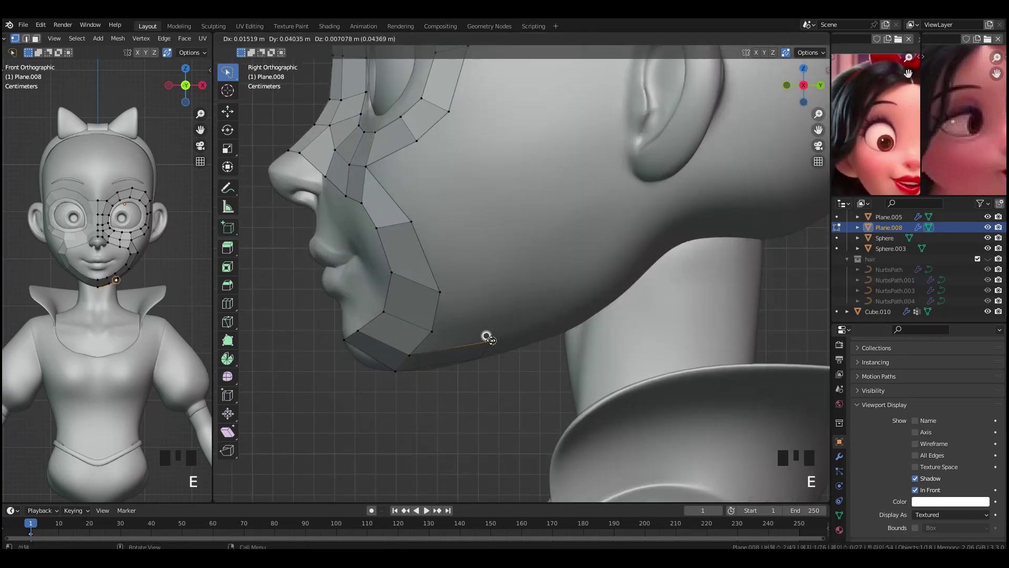
pyautogui.click(443, 348)
pyautogui.moveTo(443, 348); pyautogui.dragTo(466, 273, button='middle')
pyautogui.press('f')
pyautogui.press('e')
pyautogui.click(587, 217)
pyautogui.press('`')
pyautogui.keyDown('shift'); pyautogui.moveTo(527, 299); pyautogui.dragTo(489, 293, button='middle'); pyautogui.keyUp('shift')
pyautogui.press('g')
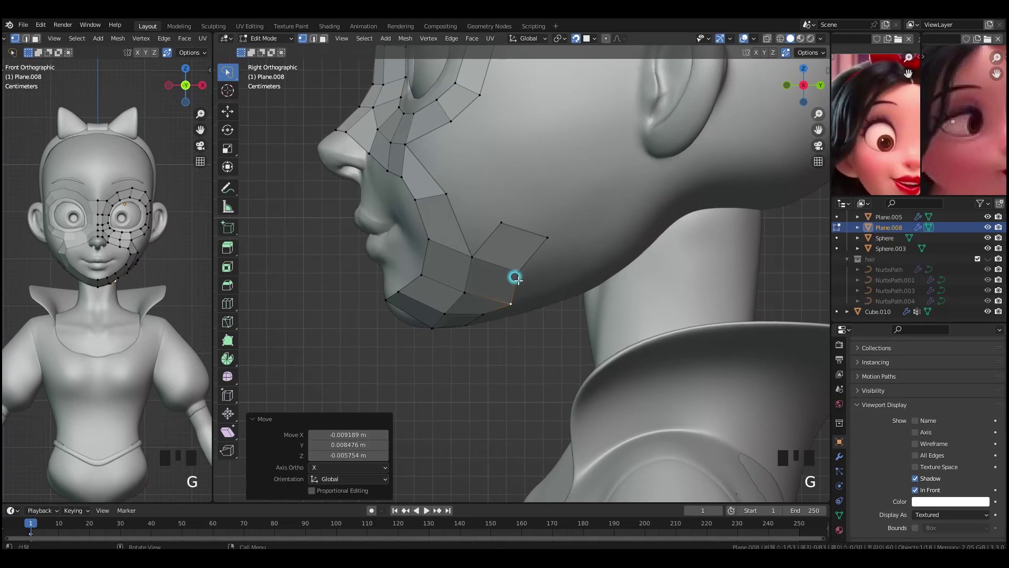
# - Add a loop cut across the cheek strip beside the mouth and reposition its vertex
pyautogui.click(450, 181)
pyautogui.hotkey('ctrl', 'r')
pyautogui.doubleClick(455, 189)
pyautogui.click(471, 218)
pyautogui.press('g')
pyautogui.click(475, 196)
# - Move the cheek and outer jaw vertices to even out the faces around the mouth loop
pyautogui.click(441, 153)
pyautogui.moveTo(441, 153); pyautogui.dragTo(546, 184, button='middle')
pyautogui.click(621, 140)
pyautogui.press('g')
pyautogui.click(594, 148)
pyautogui.click(497, 177)
pyautogui.press('g')
pyautogui.click(506, 189)
pyautogui.click(517, 141)
pyautogui.moveTo(517, 141); pyautogui.dragTo(463, 166, button='middle')
pyautogui.click(543, 178)
pyautogui.press('g')
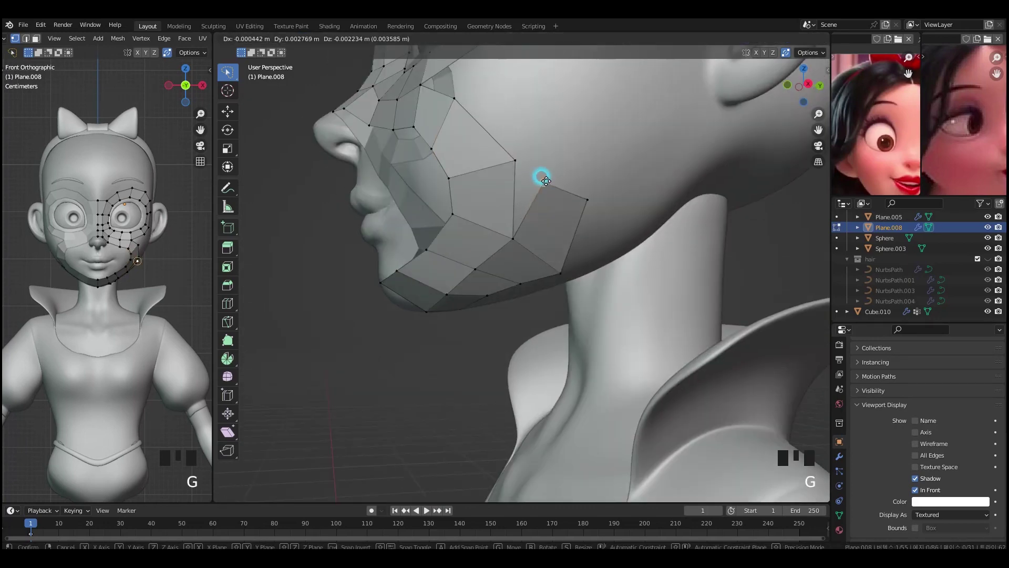
pyautogui.click(538, 189)
# - Reposition the lower chin and jaw vertices to follow the jawline
pyautogui.press('`')
pyautogui.press('g')
pyautogui.click(417, 299)
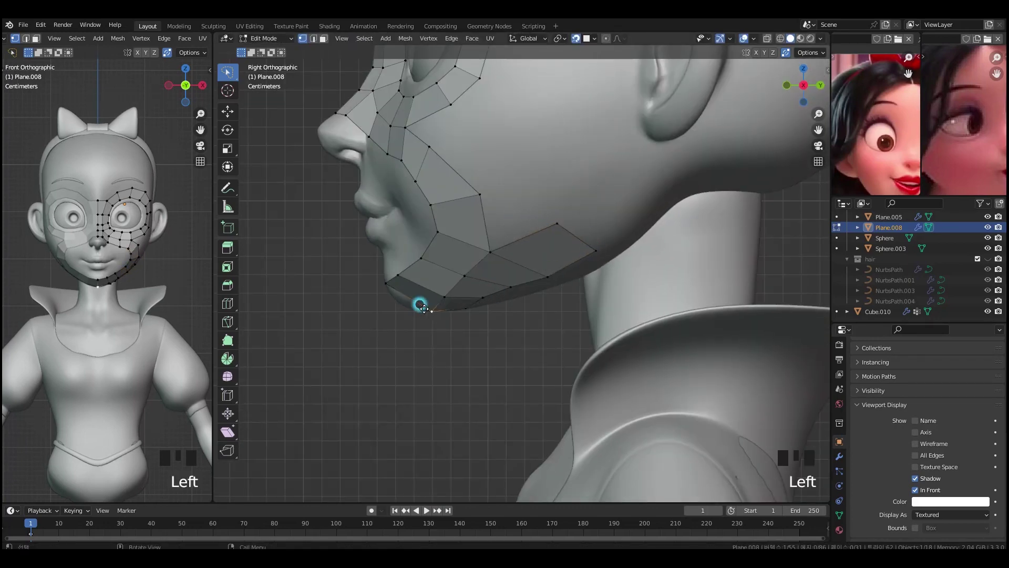
pyautogui.moveTo(416, 299); pyautogui.dragTo(490, 255, button='middle')
pyautogui.moveTo(413, 240); pyautogui.dragTo(559, 241, button='middle')
# - Extrude the end edge of the jaw row back toward the ear and adjust its new vertices
pyautogui.press('`')
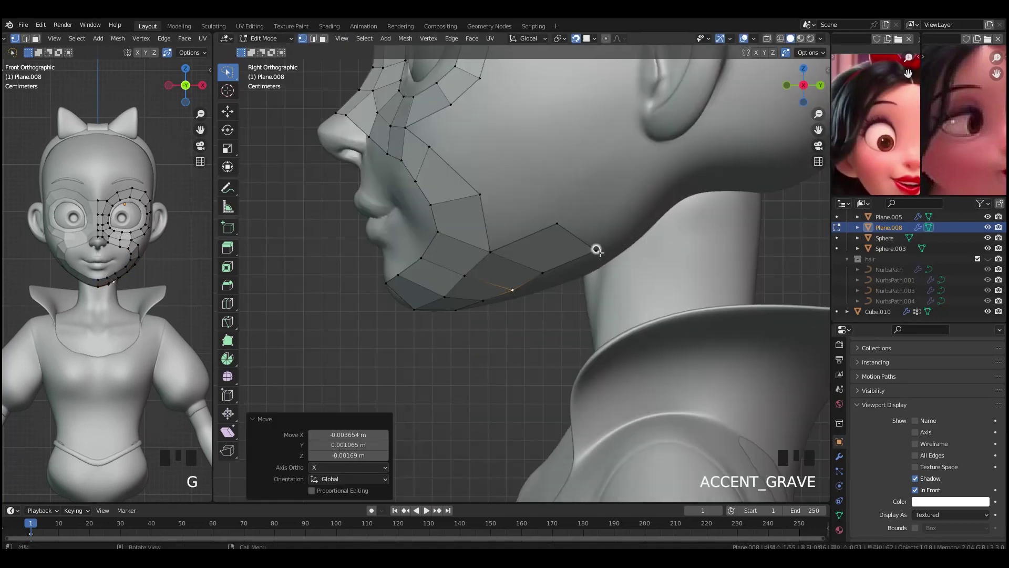
pyautogui.keyDown('shift'); pyautogui.click(586, 253); pyautogui.keyUp('shift')
pyautogui.click(629, 221)
pyautogui.press('e')
pyautogui.click(699, 182)
pyautogui.click(661, 160)
pyautogui.press('g')
pyautogui.click(680, 146)
# - Fill the gap between the mouth loop and the jaw row with cheek faces
pyautogui.scroll(2, 728, 228)
pyautogui.keyDown('shift'); pyautogui.moveTo(728, 227); pyautogui.dragTo(450, 223, button='middle'); pyautogui.keyUp('shift')
pyautogui.press('f')
pyautogui.click(508, 267)
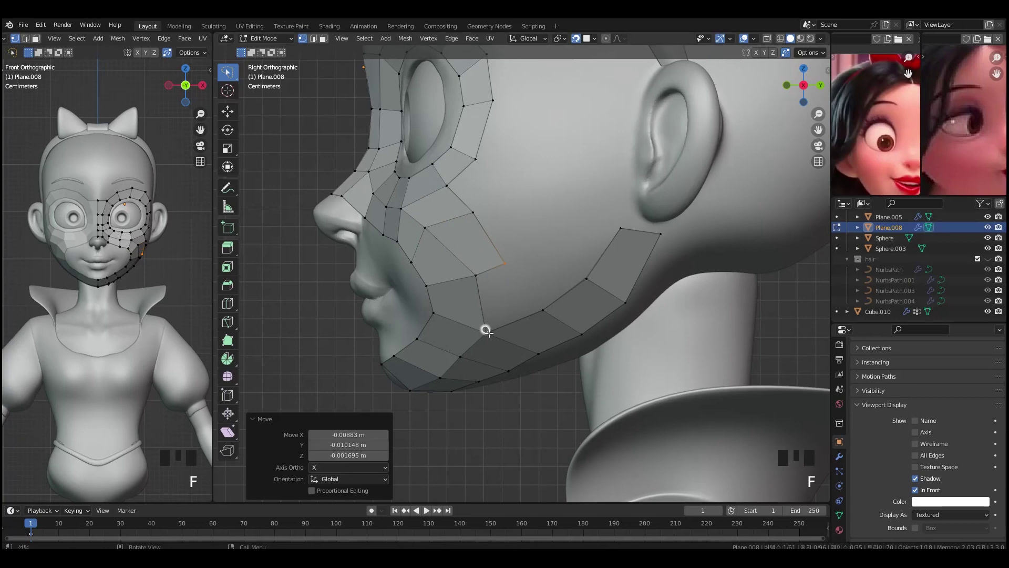
pyautogui.keyDown('shift'); pyautogui.click(488, 332); pyautogui.keyUp('shift')
pyautogui.keyDown('shift'); pyautogui.click(477, 277); pyautogui.keyUp('shift')
pyautogui.keyDown('shift'); pyautogui.click(543, 310); pyautogui.keyUp('shift')
pyautogui.press('f')
# - Add a further cheek face above the jaw row and position its upper vertex
pyautogui.click(571, 227)
pyautogui.keyDown('shift'); pyautogui.click(587, 279); pyautogui.keyUp('shift')
pyautogui.keyDown('shift'); pyautogui.click(535, 312); pyautogui.keyUp('shift')
pyautogui.keyDown('shift'); pyautogui.click(505, 263); pyautogui.keyUp('shift')
pyautogui.press('f')
pyautogui.click(570, 227)
pyautogui.press('g')
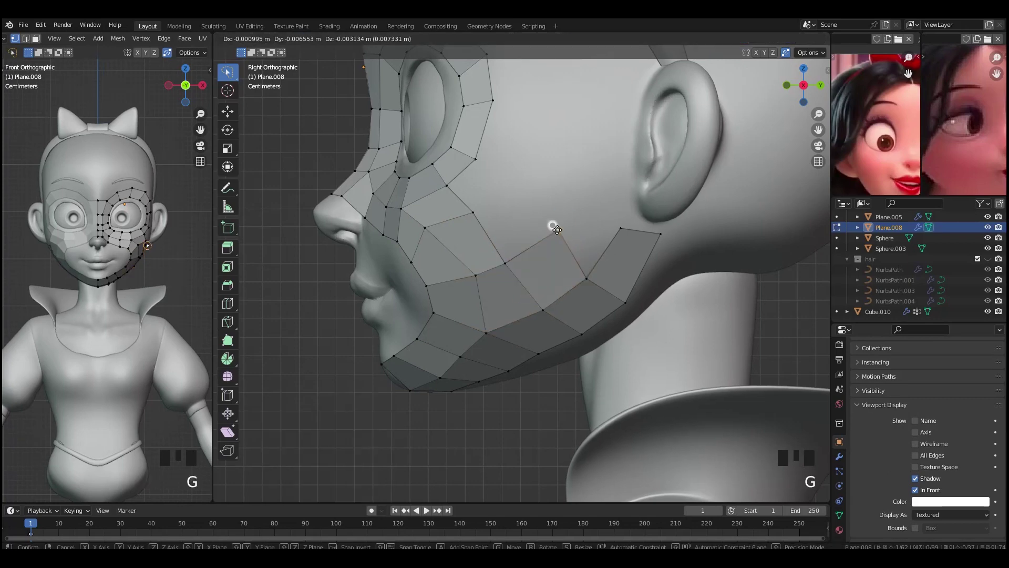
pyautogui.click(560, 230)
# - Merge the cheek face's upper vertex with the jaw row's nearby vertex and reposition the row's end vertices
pyautogui.click(608, 235)
pyautogui.press('g')
pyautogui.click(576, 236)
pyautogui.keyDown('shift'); pyautogui.click(565, 234); pyautogui.keyUp('shift')
pyautogui.press('m')
pyautogui.click(565, 234)
pyautogui.press('g')
pyautogui.click(590, 241)
pyautogui.click(656, 246)
pyautogui.press('g')
pyautogui.click(636, 239)
# - Extrude the jaw row's end edge up in front of the ear and join it to the cheek faces
pyautogui.keyDown('shift'); pyautogui.click(592, 235); pyautogui.keyUp('shift')
pyautogui.press('e')
pyautogui.click(576, 177)
pyautogui.click(546, 203)
pyautogui.moveTo(598, 176); pyautogui.dragTo(464, 270)
pyautogui.click(555, 141)
pyautogui.keyDown('ctrl'); pyautogui.moveTo(555, 158); pyautogui.dragTo(542, 249, button='middle'); pyautogui.keyUp('ctrl')
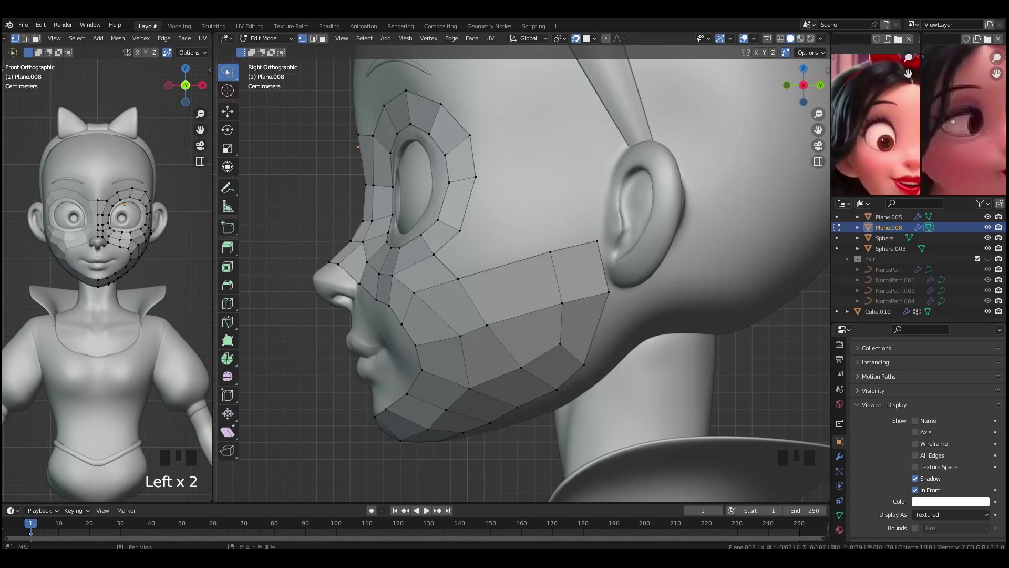
# - Reposition the cheek vertices between the eye loop and the ear to even out the quads
pyautogui.moveTo(568, 240); pyautogui.dragTo(520, 218, button='middle')
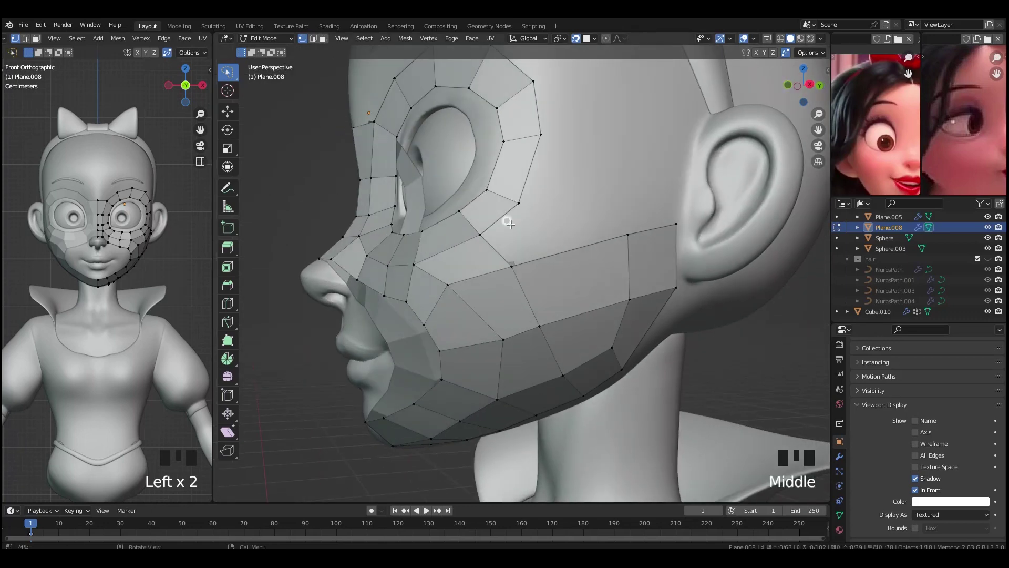
pyautogui.press('g')
pyautogui.click(503, 180)
pyautogui.press('g')
pyautogui.click(654, 197)
pyautogui.moveTo(504, 181); pyautogui.dragTo(591, 245, button='middle')
pyautogui.press('g')
pyautogui.click(532, 289)
pyautogui.press('g')
pyautogui.click(582, 336)
pyautogui.moveTo(585, 337); pyautogui.dragTo(570, 316, button='middle')
pyautogui.moveTo(571, 316); pyautogui.dragTo(556, 295, button='middle')
pyautogui.press('g')
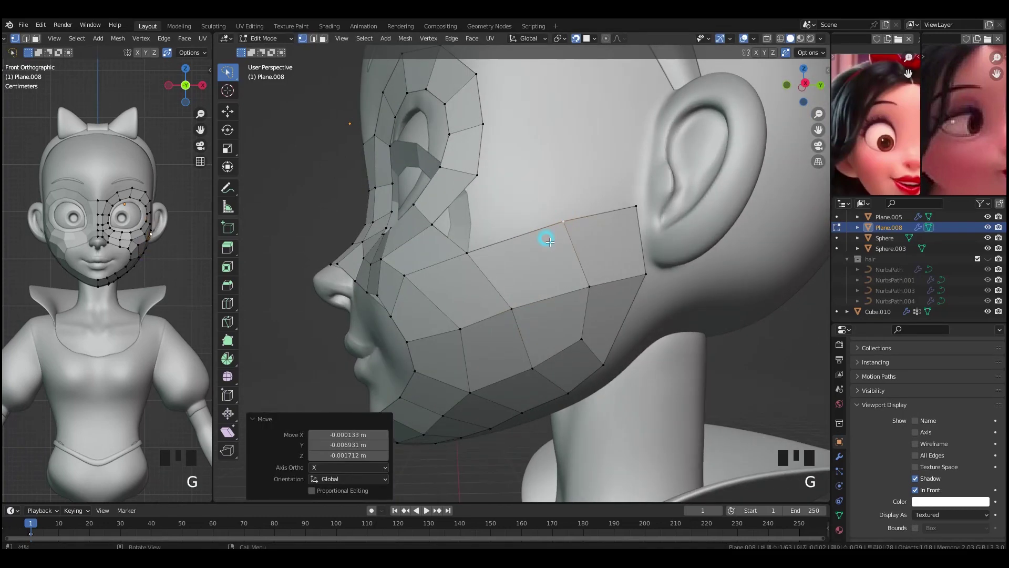
# - Fill a face between the eye loop's outer side and the cheek's upper row
pyautogui.click(566, 227)
pyautogui.moveTo(570, 227); pyautogui.dragTo(609, 249, button='middle')
pyautogui.click(490, 254)
pyautogui.keyDown('shift'); pyautogui.click(600, 226); pyautogui.keyUp('shift')
pyautogui.press('f')
# - Extrude a further face beside the eye loop, merging its corner into the neighbouring vertex and filling the adjoining gap
pyautogui.click(647, 235)
pyautogui.keyDown('ctrl'); pyautogui.click(579, 249); pyautogui.keyUp('ctrl')
pyautogui.press('e')
pyautogui.click(552, 183)
pyautogui.click(552, 185)
pyautogui.keyDown('shift'); pyautogui.click(519, 213); pyautogui.keyUp('shift')
pyautogui.press('m')
pyautogui.click(521, 196)
pyautogui.press('g')
pyautogui.click(527, 191)
pyautogui.press('f')
# - Reposition single vertices of the cheek and the side of the nose to even out the mesh
pyautogui.moveTo(541, 162); pyautogui.dragTo(604, 177, button='middle')
pyautogui.click(588, 197)
pyautogui.press('g')
pyautogui.click(638, 214)
pyautogui.moveTo(638, 214); pyautogui.dragTo(662, 241, button='middle')
pyautogui.keyDown('shift'); pyautogui.moveTo(662, 241); pyautogui.dragTo(589, 273, button='middle'); pyautogui.keyUp('shift')
pyautogui.press('KP_1')
pyautogui.keyDown('ctrl'); pyautogui.moveTo(588, 273); pyautogui.dragTo(541, 299, button='middle'); pyautogui.keyUp('ctrl')
pyautogui.moveTo(542, 300); pyautogui.dragTo(599, 247, button='middle')
pyautogui.click(582, 208)
pyautogui.keyDown('shift'); pyautogui.click(620, 214); pyautogui.keyUp('shift')
pyautogui.moveTo(714, 263); pyautogui.dragTo(547, 229, button='middle')
pyautogui.click(563, 262)
pyautogui.press('g')
pyautogui.click(558, 261)
# - Extrude an edge at the nose tip to begin a narrow strip and position its vertices on the surface
pyautogui.click(553, 132)
pyautogui.press('g')
pyautogui.click(552, 131)
pyautogui.keyDown('shift'); pyautogui.moveTo(527, 132); pyautogui.dragTo(503, 195, button='middle'); pyautogui.keyUp('shift')
pyautogui.keyDown('shift'); pyautogui.click(527, 140); pyautogui.keyUp('shift')
pyautogui.press('e')
pyautogui.click(524, 160)
pyautogui.click(555, 161)
pyautogui.press('g')
pyautogui.click(547, 150)
pyautogui.click(516, 193)
pyautogui.click(492, 196)
pyautogui.keyDown('shift'); pyautogui.click(522, 194); pyautogui.keyUp('shift')
pyautogui.click(532, 203)
# - Extrude the nose-tip strip further around the side of the nose and place its end vertices
pyautogui.moveTo(532, 202); pyautogui.dragTo(622, 208, button='middle')
pyautogui.press('e')
pyautogui.press('g')
pyautogui.click(529, 171)
pyautogui.press('g')
pyautogui.click(552, 176)
pyautogui.press('e')
pyautogui.click(542, 195)
pyautogui.press('g')
pyautogui.click(573, 178)
# - Adjust the strip's vertices on the nose wing and extrude its end around towards the nostril
pyautogui.click(560, 172)
pyautogui.press('g')
pyautogui.click(561, 169)
pyautogui.press('g')
pyautogui.click(570, 173)
pyautogui.click(577, 187)
pyautogui.press('g')
pyautogui.click(580, 186)
pyautogui.keyDown('shift'); pyautogui.click(579, 180); pyautogui.keyUp('shift')
pyautogui.press('e')
pyautogui.click(640, 187)
pyautogui.press('g')
pyautogui.click(590, 266)
pyautogui.press('g')
pyautogui.click(588, 262)
# - Add two unshifted vertical loop cuts down the nose bridge
pyautogui.moveTo(587, 262); pyautogui.dragTo(586, 229, button='middle')
pyautogui.scroll(-4, 609, 229)
pyautogui.hotkey('ctrl', 'r')
pyautogui.scroll(1, 552, 152)
pyautogui.click(554, 154)
pyautogui.rightClick(555, 155)
pyautogui.scroll(1, 646, 254)
pyautogui.moveTo(654, 248); pyautogui.dragTo(799, 268, button='middle')
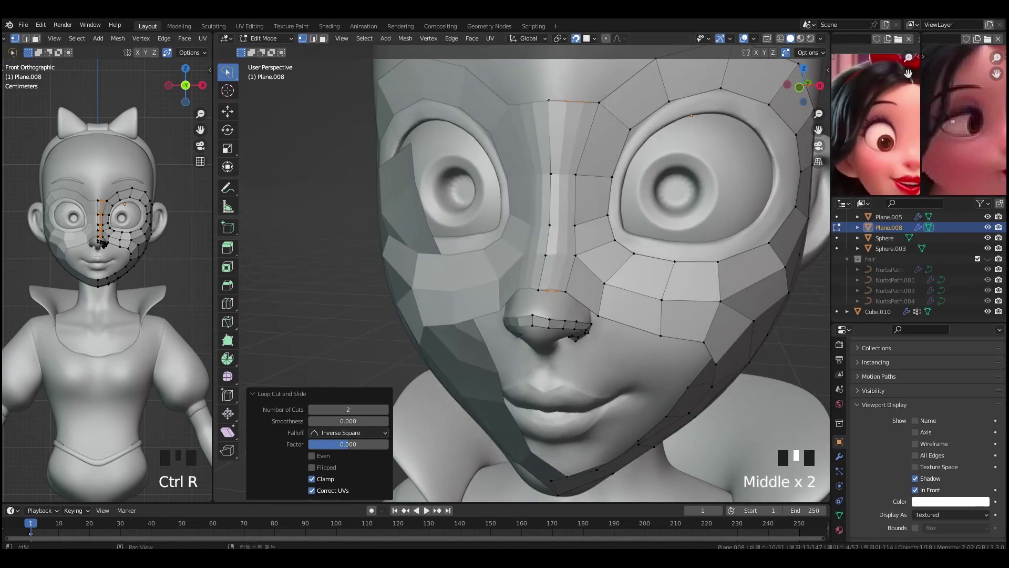
# - Reposition the nose bridge vertices so the new loops follow the shape of the nose
pyautogui.moveTo(733, 355); pyautogui.dragTo(699, 344, button='middle')
pyautogui.scroll(1, 506, 271)
pyautogui.click(508, 270)
pyautogui.press('g')
pyautogui.click(536, 289)
pyautogui.click(534, 233)
pyautogui.press('g')
pyautogui.moveTo(544, 232); pyautogui.dragTo(569, 257, button='middle')
pyautogui.click(558, 212)
pyautogui.press('g')
pyautogui.click(560, 209)
# - Slide a vertical edge loop of the nose bridge sideways to even out the spacing
pyautogui.scroll(-1, 534, 199)
pyautogui.click(524, 336)
pyautogui.press('g')
pyautogui.press('g')
pyautogui.click(529, 333)
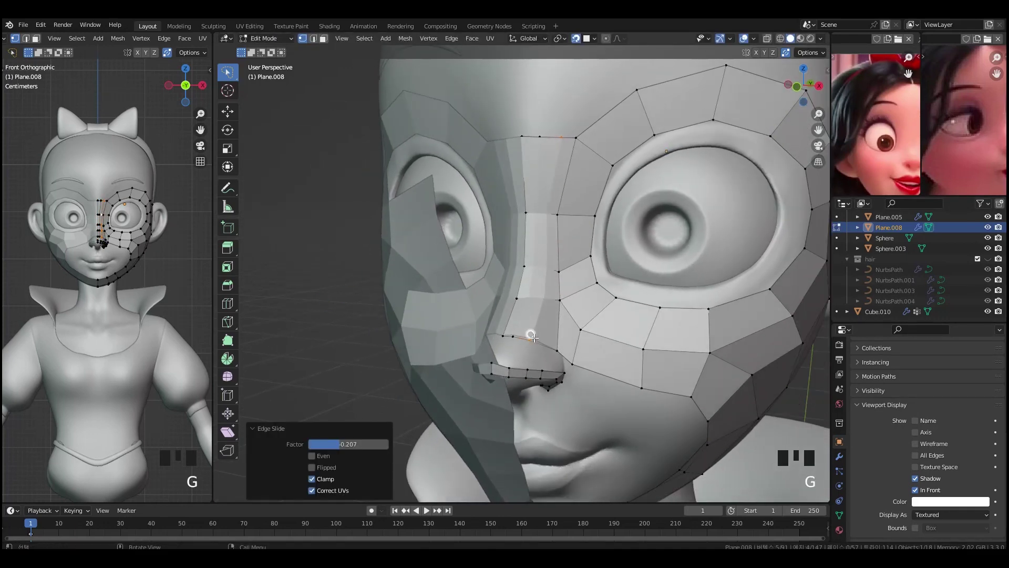
# - Move the vertices on the side of the nose to line up the bridge's lower edge with the nose strip
pyautogui.moveTo(558, 360); pyautogui.dragTo(635, 198, button='middle')
pyautogui.keyDown('ctrl'); pyautogui.click(443, 205); pyautogui.keyUp('ctrl')
pyautogui.press('g')
pyautogui.click(502, 243)
pyautogui.moveTo(502, 243); pyautogui.dragTo(541, 215, button='middle')
pyautogui.click(536, 214)
pyautogui.press('g')
pyautogui.click(552, 230)
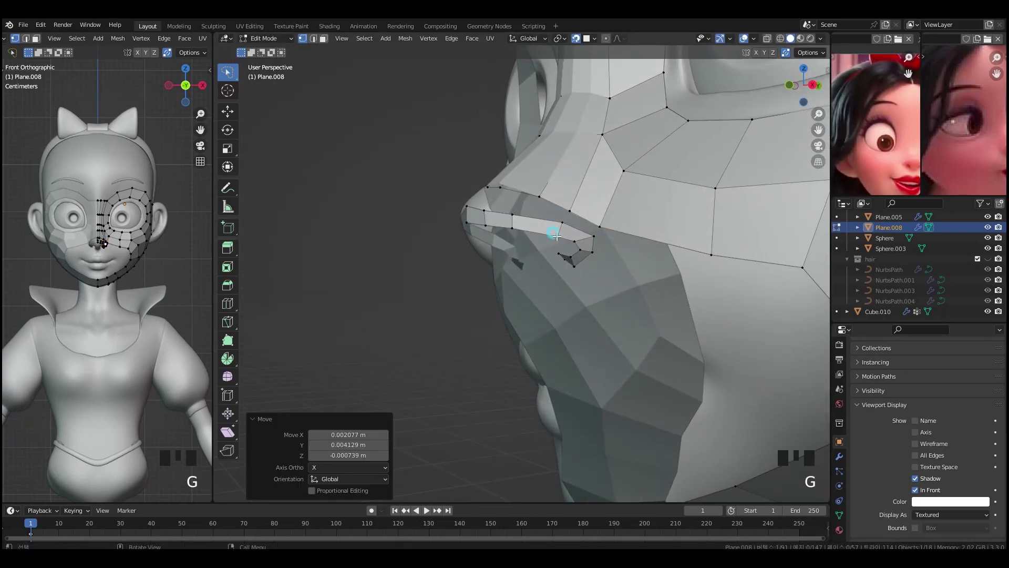
# - Fill faces between the nose bridge and the strip over the nose wing, adjusting a vertex between them
pyautogui.keyDown('shift'); pyautogui.click(587, 234); pyautogui.keyUp('shift')
pyautogui.press('f')
pyautogui.moveTo(596, 242); pyautogui.dragTo(586, 184, button='middle')
pyautogui.keyDown('shift'); pyautogui.click(599, 239); pyautogui.keyUp('shift')
pyautogui.press('f')
pyautogui.press('g')
pyautogui.click(585, 205)
pyautogui.keyDown('shift'); pyautogui.click(611, 215); pyautogui.keyUp('shift')
pyautogui.press('f')
# - Fill the remaining faces between the bridge's lower edge and the nose-tip strip up to the centreline
pyautogui.click(554, 212)
pyautogui.press('g')
pyautogui.click(563, 207)
pyautogui.keyDown('shift'); pyautogui.click(592, 200); pyautogui.keyUp('shift')
pyautogui.press('f')
pyautogui.keyDown('shift'); pyautogui.click(549, 193); pyautogui.keyUp('shift')
pyautogui.keyDown('shift'); pyautogui.click(538, 210); pyautogui.keyUp('shift')
pyautogui.press('f')
# - Reposition the vertices of the newly filled nose faces and the lower bridge to smooth the edge flow
pyautogui.click(540, 205)
pyautogui.press('g')
pyautogui.click(553, 193)
pyautogui.click(581, 121)
pyautogui.press('g')
pyautogui.click(574, 117)
pyautogui.scroll(-3, 631, 126)
pyautogui.keyDown('shift'); pyautogui.moveTo(673, 129); pyautogui.dragTo(664, 174, button='middle'); pyautogui.keyUp('shift')
pyautogui.moveTo(708, 388); pyautogui.dragTo(570, 370, button='middle')
pyautogui.scroll(2, 571, 371)
pyautogui.scroll(2, 578, 373)
pyautogui.moveTo(638, 410); pyautogui.dragTo(673, 341, button='middle')
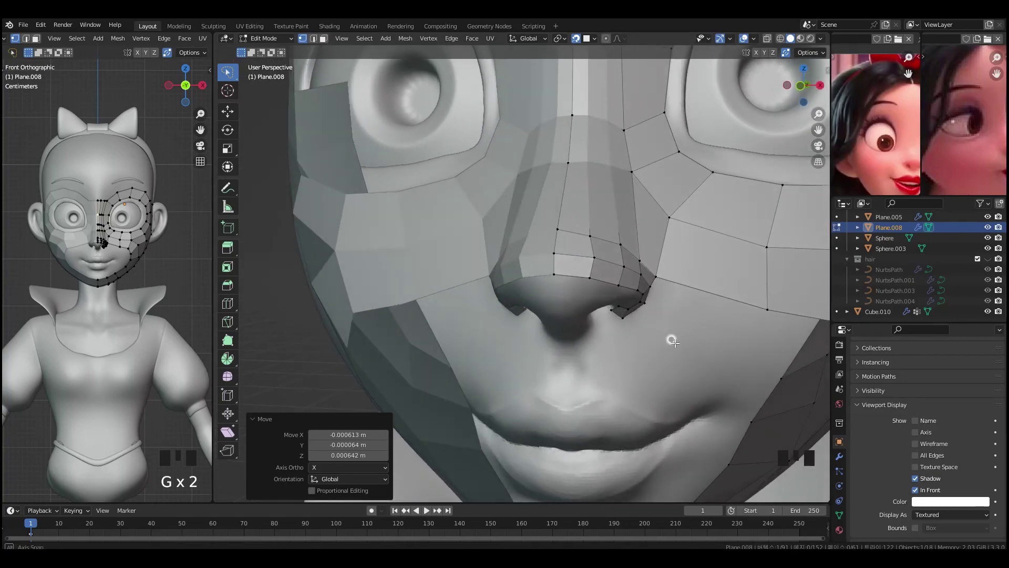
# - Extrude the nose wing's end edge up along the nostril's outer rim and position the new vertices
pyautogui.moveTo(637, 310); pyautogui.dragTo(599, 268, button='middle')
pyautogui.click(626, 253)
pyautogui.press('g')
pyautogui.keyDown('shift'); pyautogui.click(631, 228); pyautogui.keyUp('shift')
pyautogui.keyDown('shift'); pyautogui.click(633, 233); pyautogui.keyUp('shift')
pyautogui.press('g')
pyautogui.click(633, 218)
pyautogui.press('e')
pyautogui.click(622, 196)
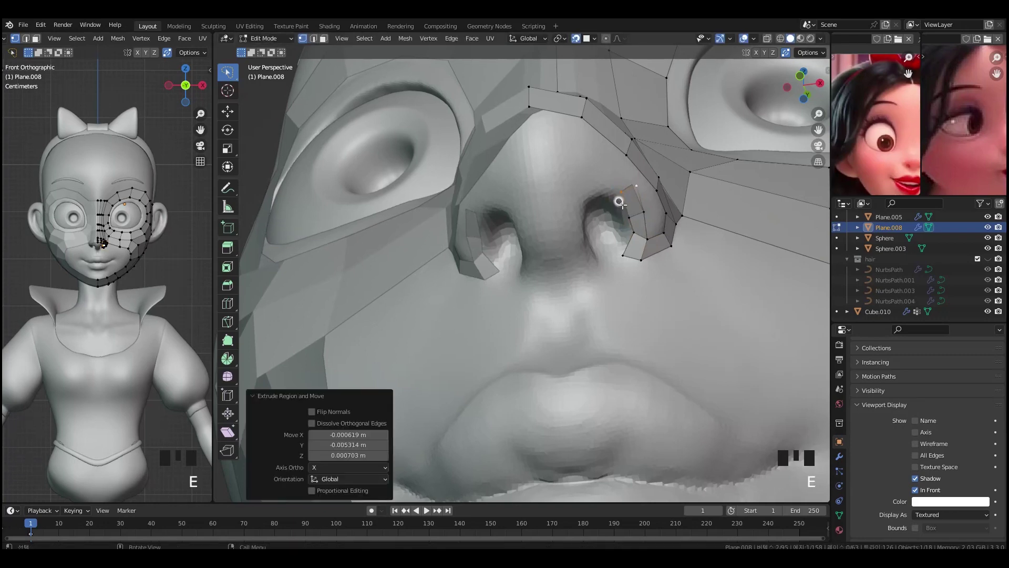
pyautogui.press('g')
pyautogui.click(600, 167)
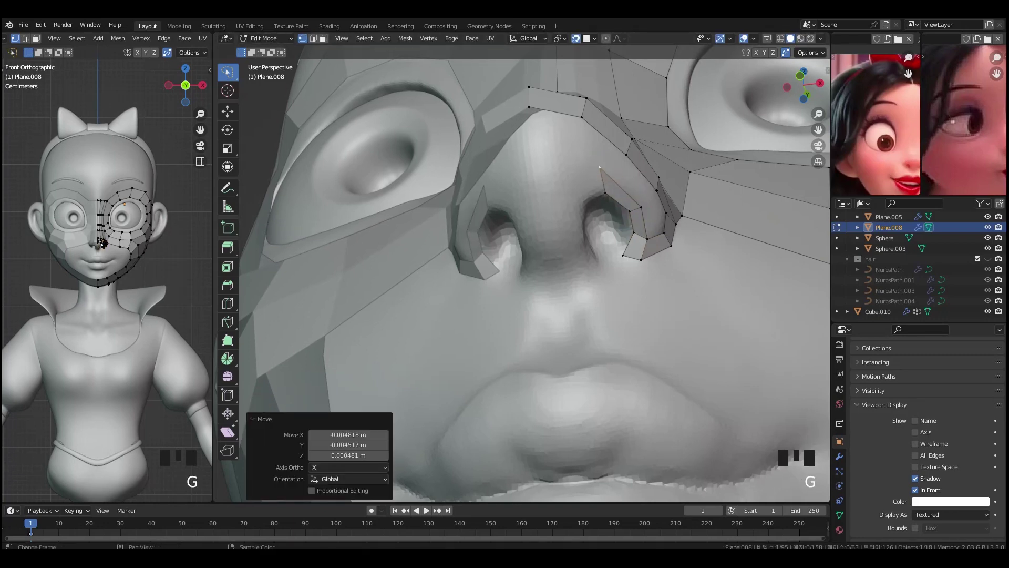
# - Extrude the rim edge over the top of the nostril and place the new outer vertex
pyautogui.keyDown('shift'); pyautogui.click(604, 191); pyautogui.keyUp('shift')
pyautogui.press('e')
pyautogui.click(580, 187)
pyautogui.press('g')
pyautogui.click(571, 187)
pyautogui.keyDown('shift'); pyautogui.click(571, 187); pyautogui.keyUp('shift')
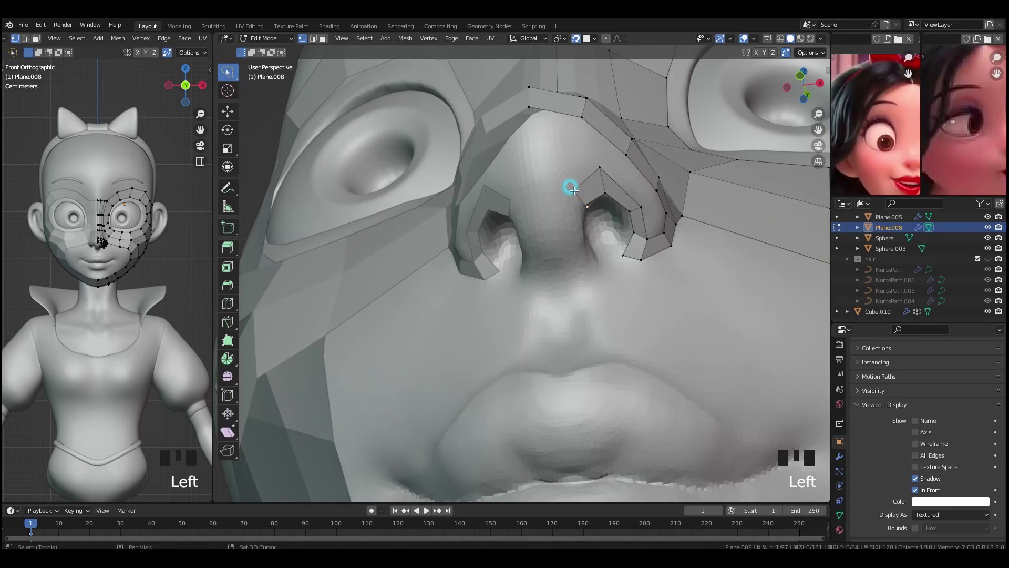
# - Extrude the rim strip down the nostril's inner side with two more quads and position their vertices
pyautogui.moveTo(567, 216); pyautogui.dragTo(573, 232)
pyautogui.keyDown('shift'); pyautogui.click(582, 227); pyautogui.keyUp('shift')
pyautogui.press('e')
pyautogui.click(586, 257)
pyautogui.press('g')
pyautogui.click(589, 267)
pyautogui.keyDown('shift'); pyautogui.click(588, 267); pyautogui.keyUp('shift')
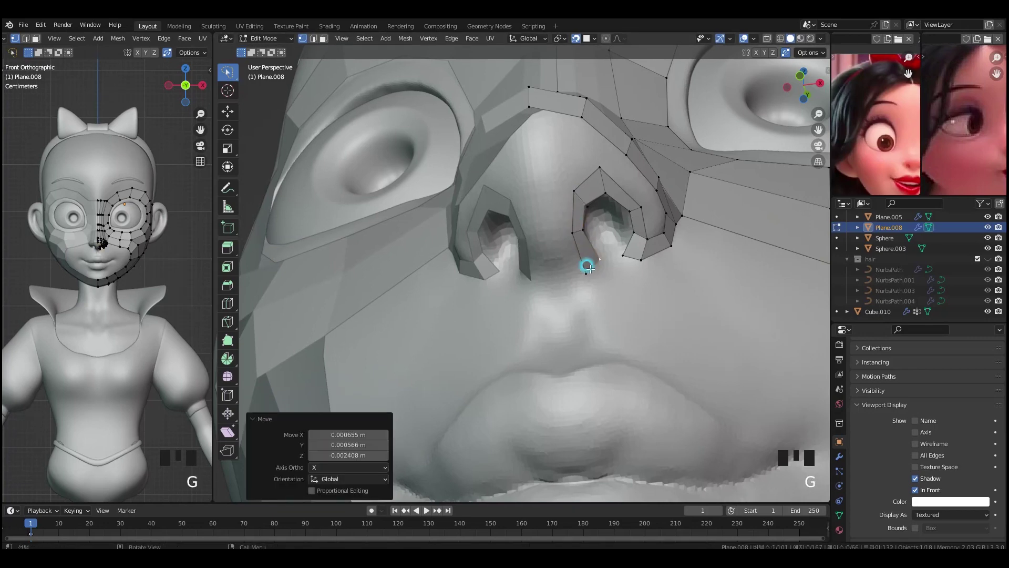
# - Extrude the rim strip under the nostril and fill the last face to close the ring
pyautogui.moveTo(582, 292); pyautogui.dragTo(600, 283, button='middle')
pyautogui.doubleClick(612, 267)
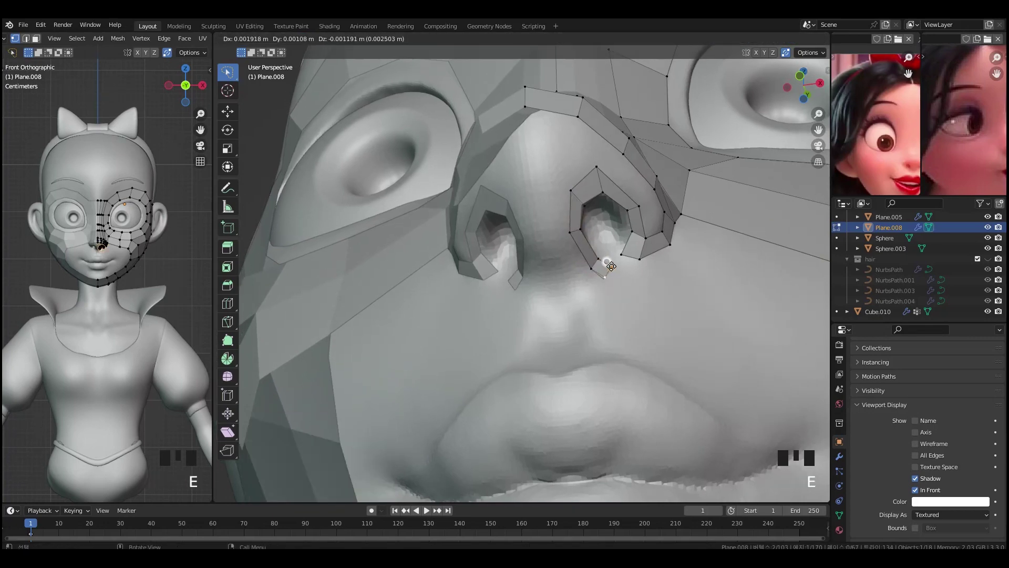
pyautogui.moveTo(777, 300); pyautogui.dragTo(766, 302, button='middle')
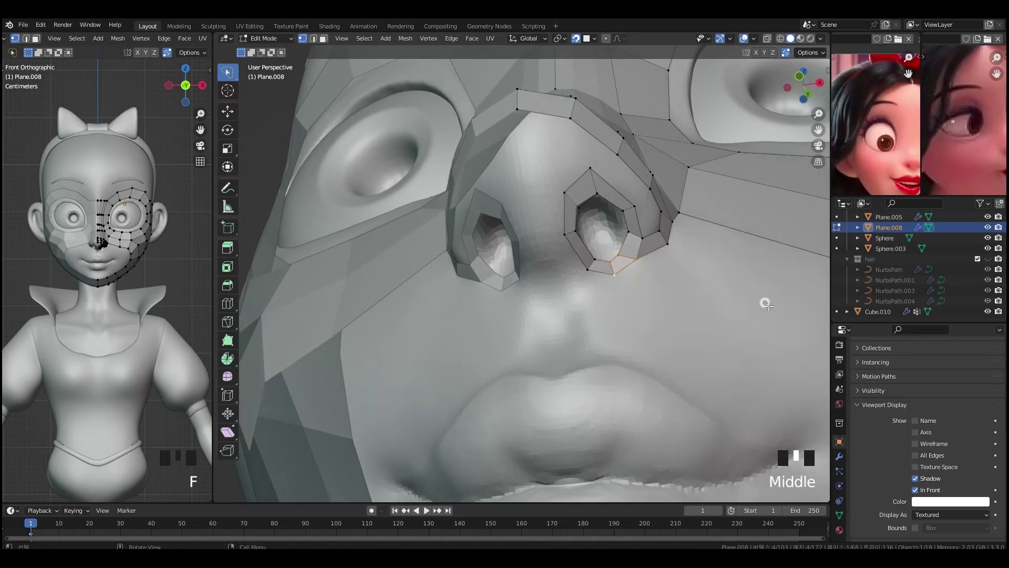
# - Reposition the outer and inner vertices on the nostril ring's inner side
pyautogui.click(565, 234)
pyautogui.press('g')
pyautogui.click(566, 239)
pyautogui.click(575, 228)
pyautogui.press('g')
pyautogui.click(581, 235)
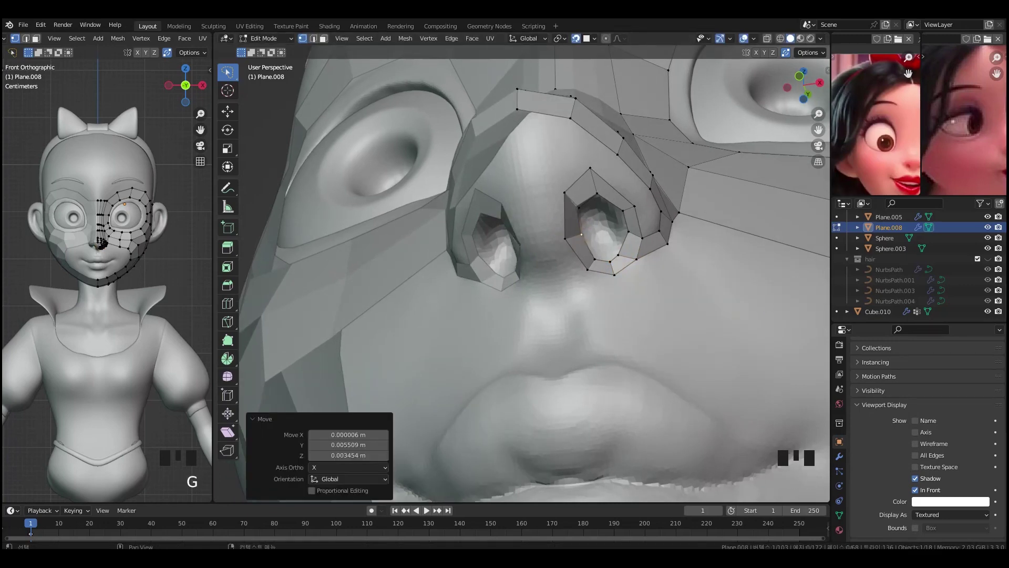
# - Adjust the vertices around the upper part of the nostril ring to follow the sculpted rim
pyautogui.moveTo(601, 259); pyautogui.dragTo(564, 192, button='middle')
pyautogui.moveTo(563, 192); pyautogui.dragTo(639, 208, button='middle')
pyautogui.click(559, 157)
pyautogui.press('g')
pyautogui.click(543, 152)
pyautogui.click(554, 219)
pyautogui.press('g')
pyautogui.click(563, 178)
pyautogui.click(650, 174)
pyautogui.press('g')
pyautogui.click(660, 171)
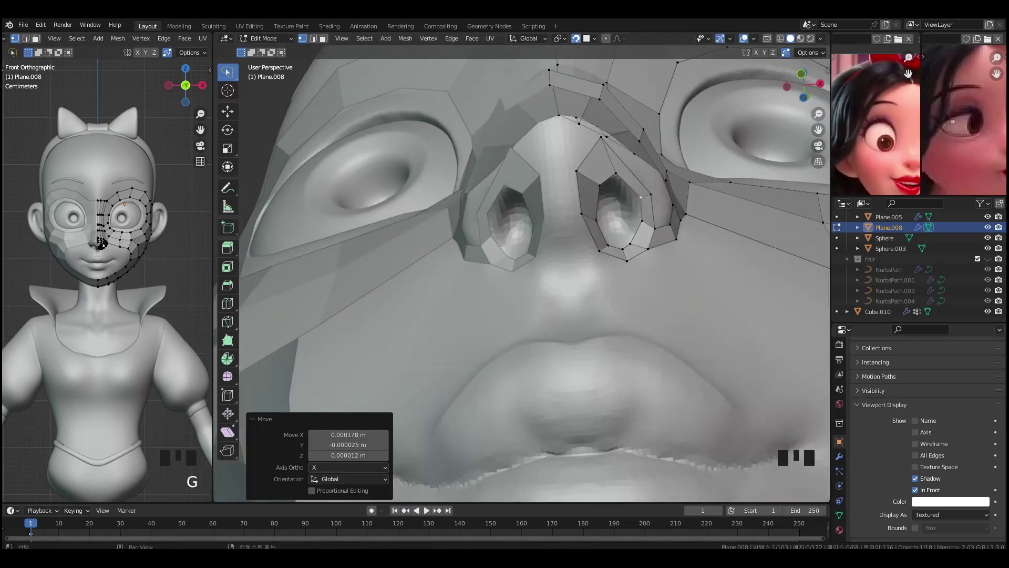
# - Extrude a vertex from the nose wing and fill the face between the wing and the nostril's upper rim
pyautogui.moveTo(665, 268); pyautogui.dragTo(618, 295, button='middle')
pyautogui.moveTo(574, 189); pyautogui.dragTo(575, 308, button='middle')
pyautogui.moveTo(614, 247); pyautogui.dragTo(599, 244, button='middle')
pyautogui.click(608, 240)
pyautogui.press('e')
pyautogui.click(574, 215)
pyautogui.keyDown('shift'); pyautogui.click(568, 227); pyautogui.keyUp('shift')
pyautogui.keyDown('shift'); pyautogui.click(587, 251); pyautogui.keyUp('shift')
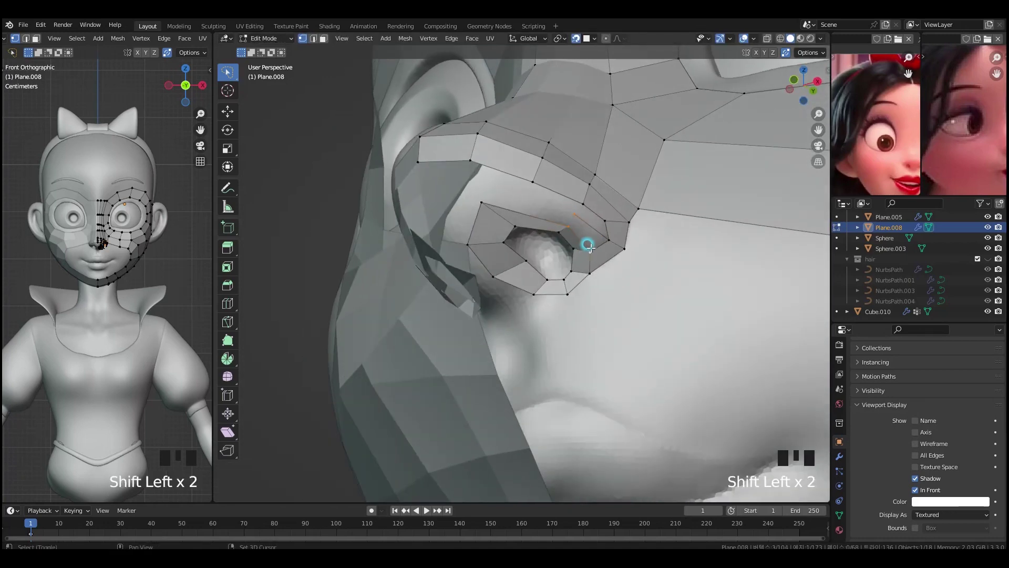
pyautogui.press('f')
# - Fill the next face above the nostril towards the nose tip and adjust its vertices
pyautogui.keyDown('shift'); pyautogui.click(574, 213); pyautogui.keyUp('shift')
pyautogui.keyDown('shift'); pyautogui.click(566, 220); pyautogui.keyUp('shift')
pyautogui.click(509, 182)
pyautogui.moveTo(565, 220); pyautogui.dragTo(584, 170, button='middle')
pyautogui.press('g')
pyautogui.click(532, 189)
pyautogui.keyDown('shift'); pyautogui.click(589, 216); pyautogui.keyUp('shift')
pyautogui.press('f')
pyautogui.click(540, 178)
pyautogui.press('g')
pyautogui.click(561, 189)
# - Extrude a vertex towards the centre below the nose tip and fill the face down to the nostril rim
pyautogui.click(598, 146)
pyautogui.press('g')
pyautogui.click(594, 145)
pyautogui.press('e')
pyautogui.click(536, 182)
pyautogui.keyDown('shift'); pyautogui.click(537, 153); pyautogui.keyUp('shift')
pyautogui.keyDown('shift'); pyautogui.click(591, 181); pyautogui.keyUp('shift')
pyautogui.keyDown('shift'); pyautogui.click(577, 196); pyautogui.keyUp('shift')
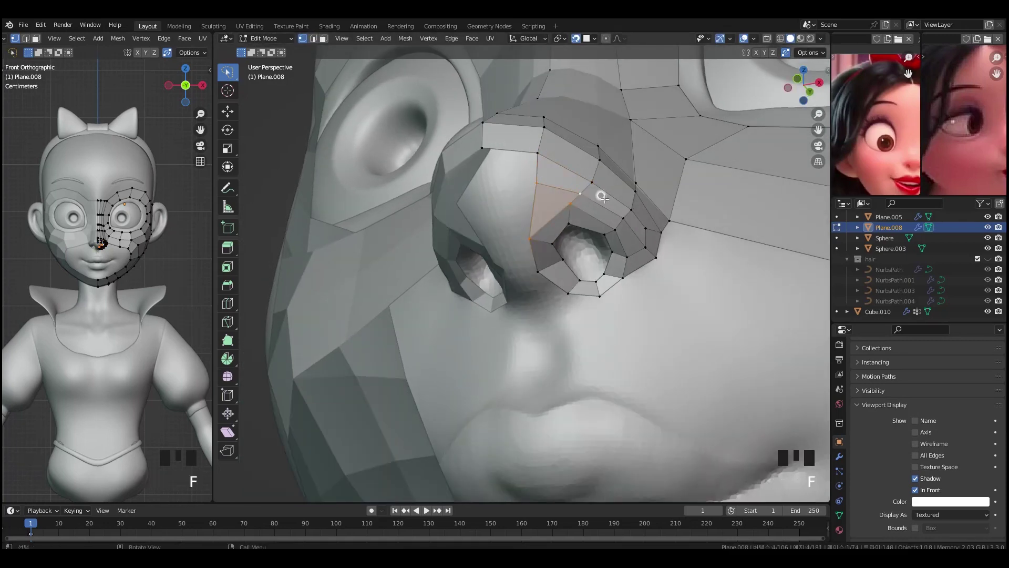
# - Reposition the vertices under the nose tip, extrude one towards the centre line and fill the face
pyautogui.moveTo(511, 153); pyautogui.dragTo(577, 158, button='middle')
pyautogui.press('g')
pyautogui.click(568, 162)
pyautogui.press('g')
pyautogui.click(585, 189)
pyautogui.press('e')
pyautogui.click(569, 191)
pyautogui.keyDown('shift'); pyautogui.click(581, 205); pyautogui.keyUp('shift')
pyautogui.press('f')
# - Extrude the centre-line vertices down beneath the nose tip and fill the face between the nostrils
pyautogui.press('e')
pyautogui.click(594, 188)
pyautogui.moveTo(536, 191); pyautogui.dragTo(496, 269, button='middle')
pyautogui.click(556, 248)
pyautogui.keyDown('shift'); pyautogui.click(542, 206); pyautogui.keyUp('shift')
pyautogui.keyDown('shift'); pyautogui.click(561, 202); pyautogui.keyUp('shift')
pyautogui.keyDown('shift'); pyautogui.click(585, 239); pyautogui.keyUp('shift')
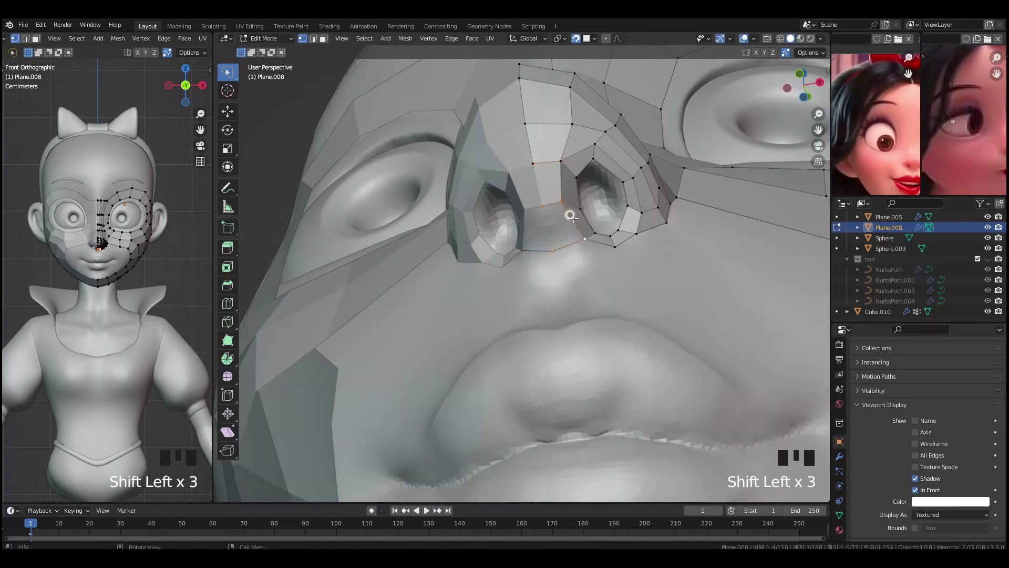
pyautogui.press('f')
# - Reposition the vertices on the nose underside and the wing's outer edge to fit the sculpt
pyautogui.moveTo(585, 238); pyautogui.dragTo(580, 234, button='middle')
pyautogui.click(578, 278)
pyautogui.press('g')
pyautogui.moveTo(618, 313)
pyautogui.mouseDown(button='middle')
pyautogui.moveTo(612, 331)
pyautogui.moveTo(628, 320)
pyautogui.mouseUp(button='middle')
pyautogui.click(578, 281)
pyautogui.click(613, 264)
pyautogui.press('g')
pyautogui.click(611, 262)
pyautogui.moveTo(611, 263); pyautogui.dragTo(613, 305, button='middle')
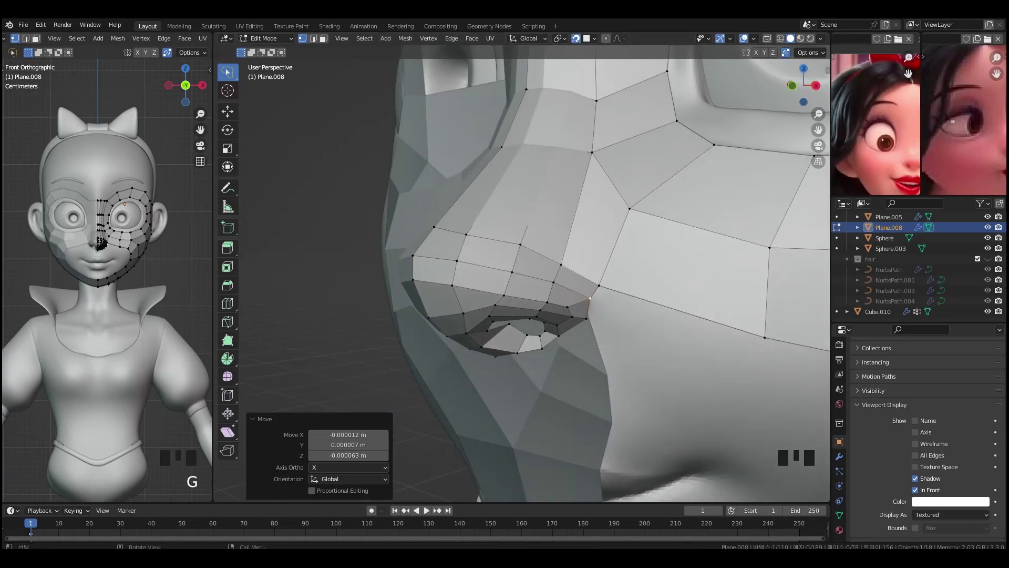
# - Try removing an edge loop on the nose and adding an unslid loop cut across the nose above the tip
pyautogui.scroll(-3, 688, 331)
pyautogui.keyDown('alt'); pyautogui.click(695, 331); pyautogui.keyUp('alt')
pyautogui.press('x')
pyautogui.click(694, 335)
pyautogui.moveTo(683, 320); pyautogui.dragTo(670, 337, button='middle')
pyautogui.hotkey('ctrl', 'r')
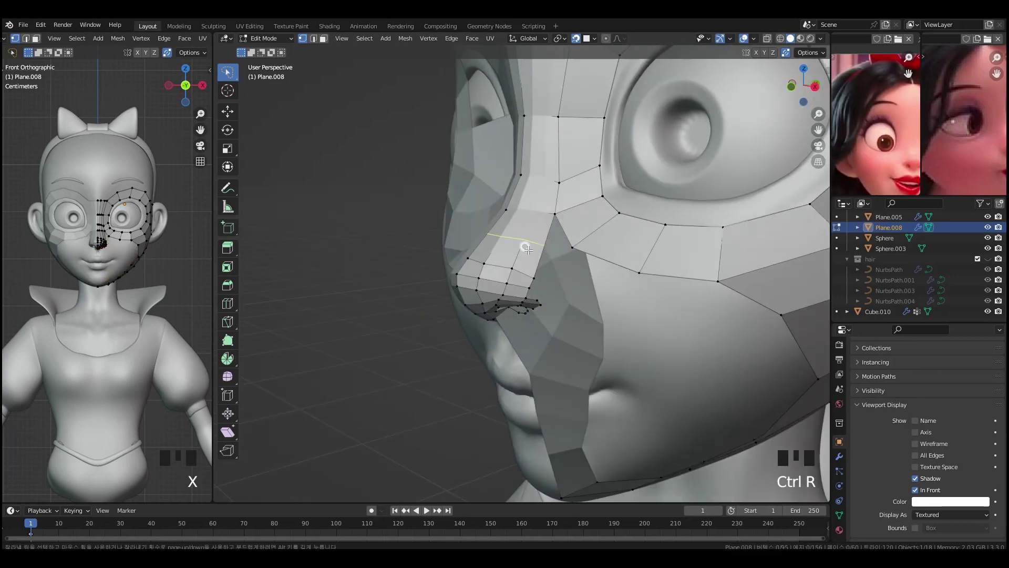
pyautogui.click(525, 246)
pyautogui.rightClick(524, 245)
pyautogui.moveTo(701, 281); pyautogui.dragTo(695, 284, button='middle')
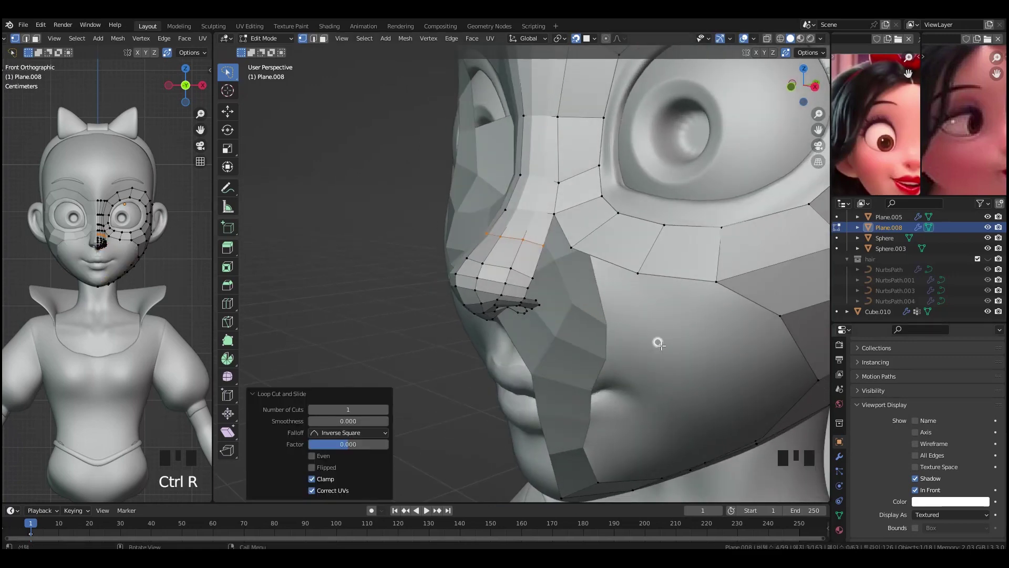
# - Try adding a second loop cut across the nose tip and sliding an edge into place
pyautogui.moveTo(661, 345); pyautogui.dragTo(670, 363, button='middle')
pyautogui.hotkey('ctrl', 'r')
pyautogui.click(524, 274)
pyautogui.rightClick(524, 274)
pyautogui.moveTo(607, 326); pyautogui.dragTo(586, 263, button='middle')
pyautogui.press('g')
pyautogui.press('g')
pyautogui.click(354, 336)
# - Try filling a face beside the nose wing
pyautogui.scroll(3, 570, 305)
pyautogui.moveTo(891, 178); pyautogui.dragTo(867, 151, button='middle')
pyautogui.click(548, 284)
pyautogui.moveTo(557, 283); pyautogui.dragTo(599, 273, button='middle')
pyautogui.press('f')
pyautogui.click(584, 235)
pyautogui.moveTo(600, 274); pyautogui.dragTo(651, 279, button='middle')
# - Undo the recent loop cuts, edge slide and face fill on the nose
pyautogui.hotkey('ctrl', 'z')
pyautogui.hotkey('ctrl', 'z')
pyautogui.hotkey('ctrl', 'z')
pyautogui.hotkey('ctrl', 'z')
pyautogui.hotkey('ctrl', 'z')
pyautogui.hotkey('ctrl', 'z')
pyautogui.hotkey('ctrl', 'z')
pyautogui.hotkey('ctrl', 'z')
pyautogui.hotkey('ctrl', 'z')
pyautogui.hotkey('ctrl', 'z')
pyautogui.hotkey('ctrl', 'z')
pyautogui.hotkey('ctrl', 'z')
pyautogui.hotkey('ctrl', 'z')
pyautogui.hotkey('ctrl', 'z')
pyautogui.hotkey('ctrl', 'z')
pyautogui.hotkey('ctrl', 'z')
# - Select an edge loop on the nose and remove it, undoing the first deletion before deleting again
pyautogui.keyDown('alt'); pyautogui.click(654, 282); pyautogui.keyUp('alt')
pyautogui.keyDown('alt'); pyautogui.click(655, 282); pyautogui.keyUp('alt')
pyautogui.click(620, 263)
pyautogui.keyDown('shift'); pyautogui.moveTo(675, 420); pyautogui.dragTo(609, 321, button='middle'); pyautogui.keyUp('shift')
pyautogui.keyDown('ctrl'); pyautogui.click(609, 321); pyautogui.keyUp('ctrl')
pyautogui.press('x')
pyautogui.click(588, 264)
pyautogui.hotkey('ctrl', 'z')
pyautogui.press('x')
pyautogui.click(494, 169)
# - Add a loop cut across the nose just above the tip and slide it along the surface
pyautogui.hotkey('ctrl', 'r')
pyautogui.click(499, 142)
pyautogui.click(313, 282)
pyautogui.press('g')
pyautogui.press('g')
pyautogui.keyDown('ctrl'); pyautogui.moveTo(537, 205); pyautogui.dragTo(586, 302, button='middle'); pyautogui.keyUp('ctrl')
# - Reposition the vertices along the nose wing's outer edge beside the cheek
pyautogui.click(537, 240)
pyautogui.press('g')
pyautogui.click(537, 239)
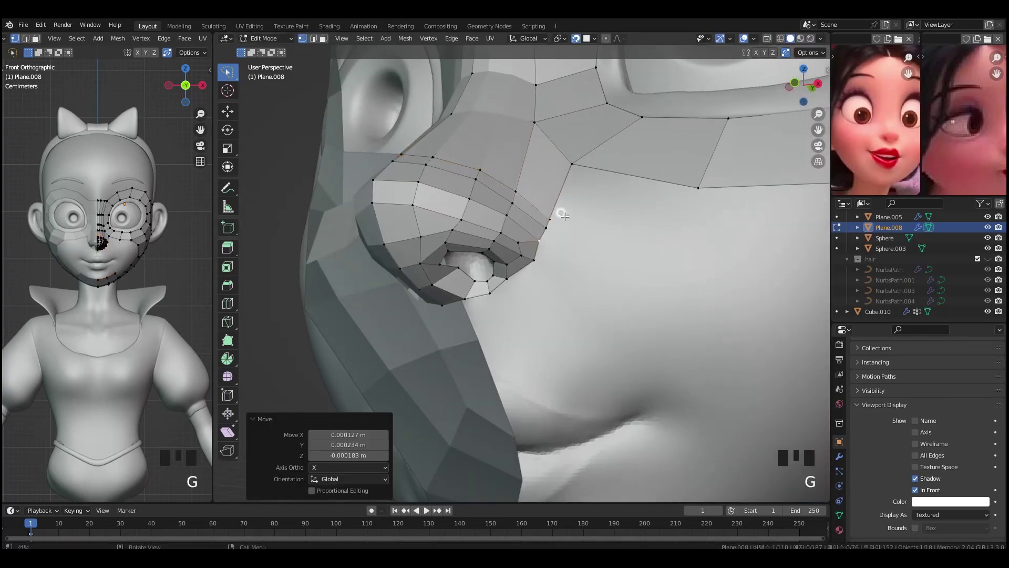
pyautogui.moveTo(547, 227)
pyautogui.mouseDown(button='middle')
pyautogui.moveTo(525, 241)
pyautogui.moveTo(576, 262)
pyautogui.moveTo(552, 239)
pyautogui.mouseUp(button='middle')
pyautogui.click(575, 193)
pyautogui.press('g')
pyautogui.click(577, 192)
pyautogui.click(552, 241)
pyautogui.press('g')
pyautogui.click(554, 238)
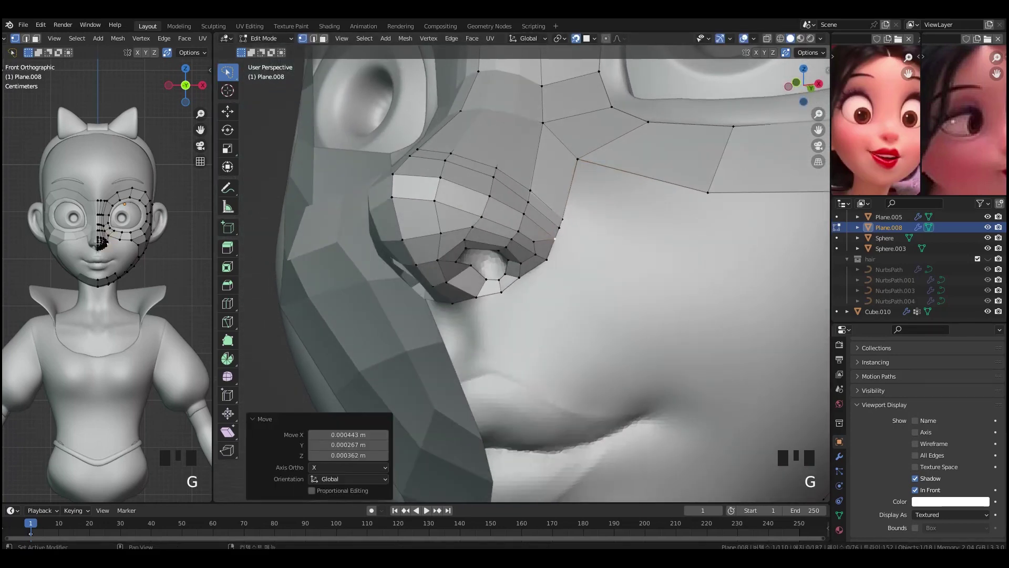
pyautogui.moveTo(661, 297); pyautogui.dragTo(680, 272, button='middle')
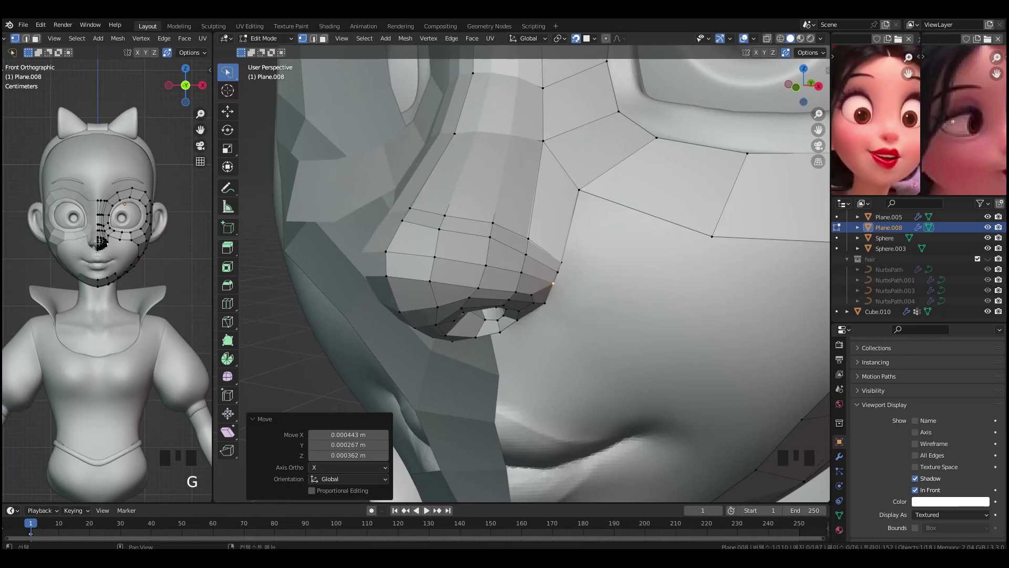
pyautogui.moveTo(661, 305); pyautogui.dragTo(668, 295, button='middle')
# - Move the wing's upper outer vertex up and dissolve the extra edge loop above the nose tip
pyautogui.click(557, 253)
pyautogui.press('g')
pyautogui.click(550, 234)
pyautogui.moveTo(554, 236); pyautogui.dragTo(523, 241, button='middle')
pyautogui.keyDown('alt'); pyautogui.click(536, 243); pyautogui.keyUp('alt')
pyautogui.press('x')
pyautogui.click(513, 320)
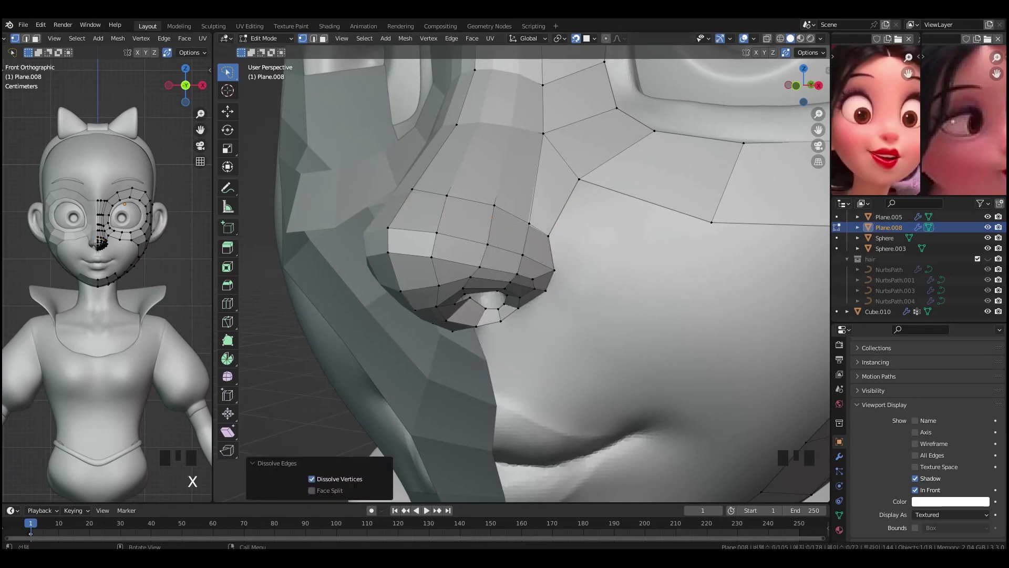
# - Delete the face joining the side of the nose to the cheek, return to vertex selection and enable X-ray
pyautogui.click(546, 215)
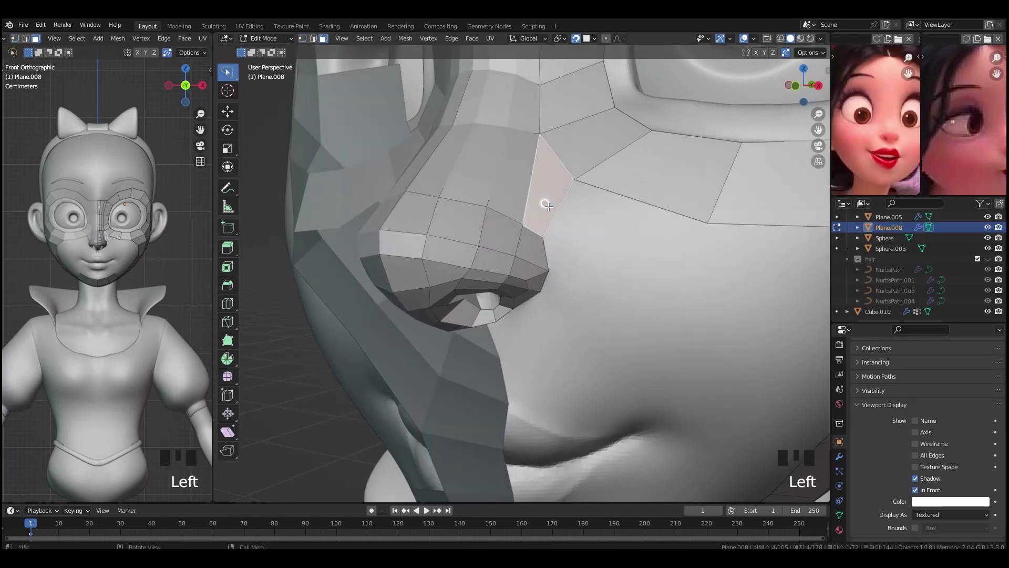
pyautogui.press('x')
pyautogui.click(547, 206)
pyautogui.moveTo(547, 206); pyautogui.dragTo(552, 260, button='middle')
pyautogui.press('1')
pyautogui.scroll(-2, 576, 254)
pyautogui.hotkey('alt', 'z')
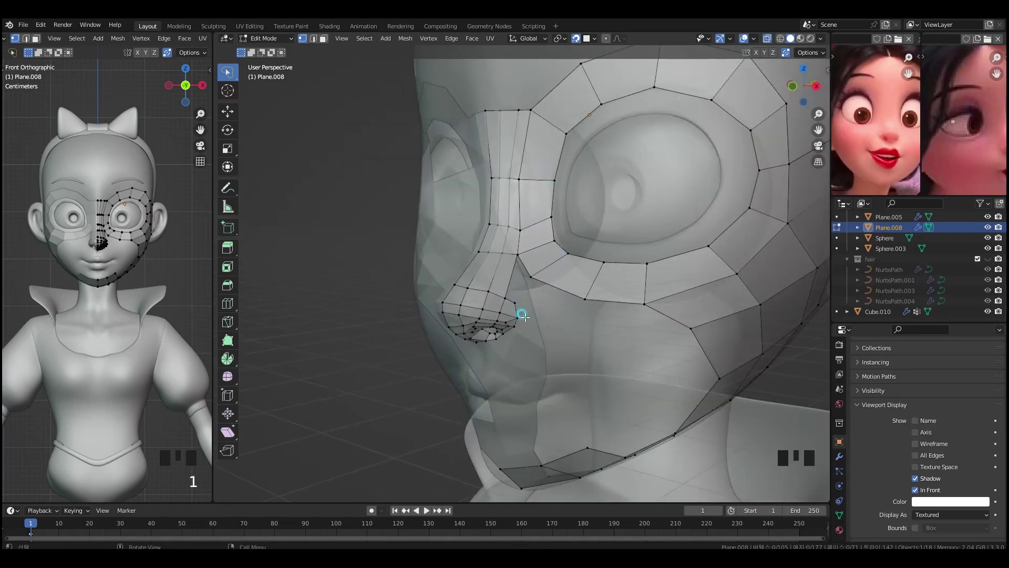
# - Try adding a lengthwise loop cut down the nose bridge to the nostril
pyautogui.scroll(1, 516, 319)
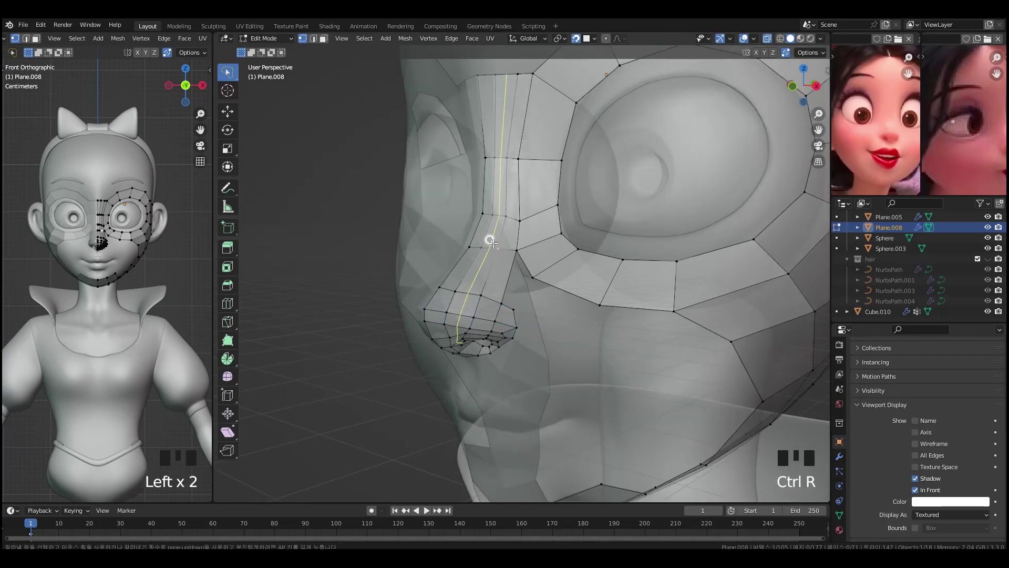
pyautogui.moveTo(503, 247); pyautogui.dragTo(500, 286, button='middle')
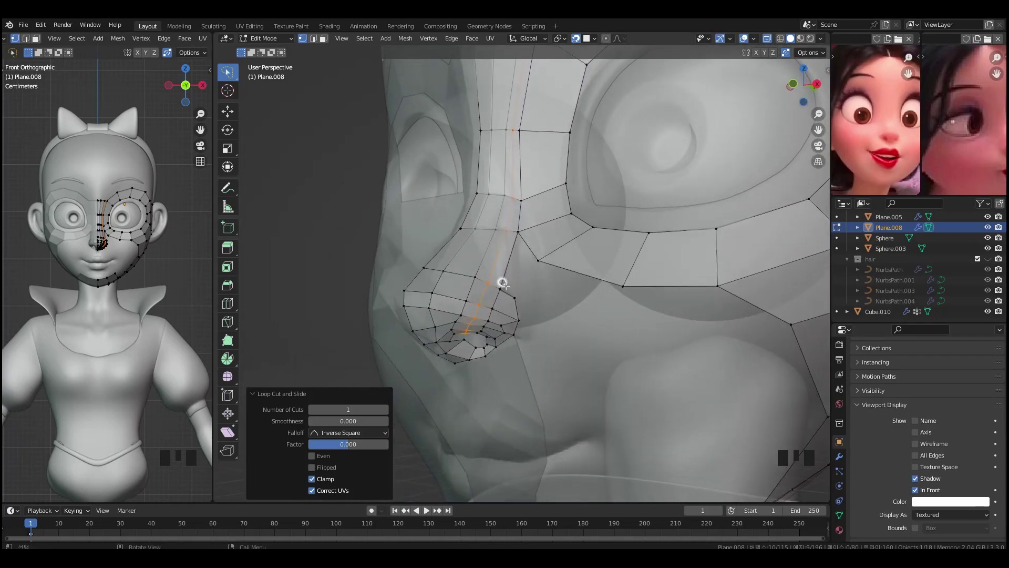
pyautogui.hotkey('ctrl', 'z')
# - Reposition the vertices where the nose wing's upper edge meets the cheek
pyautogui.press('g')
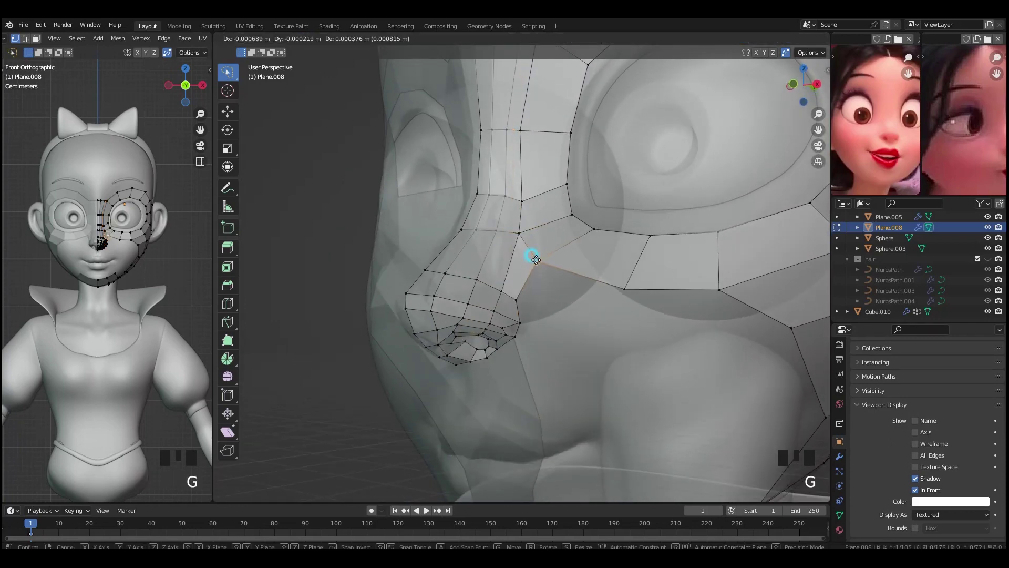
pyautogui.click(477, 322)
pyautogui.scroll(1, 548, 335)
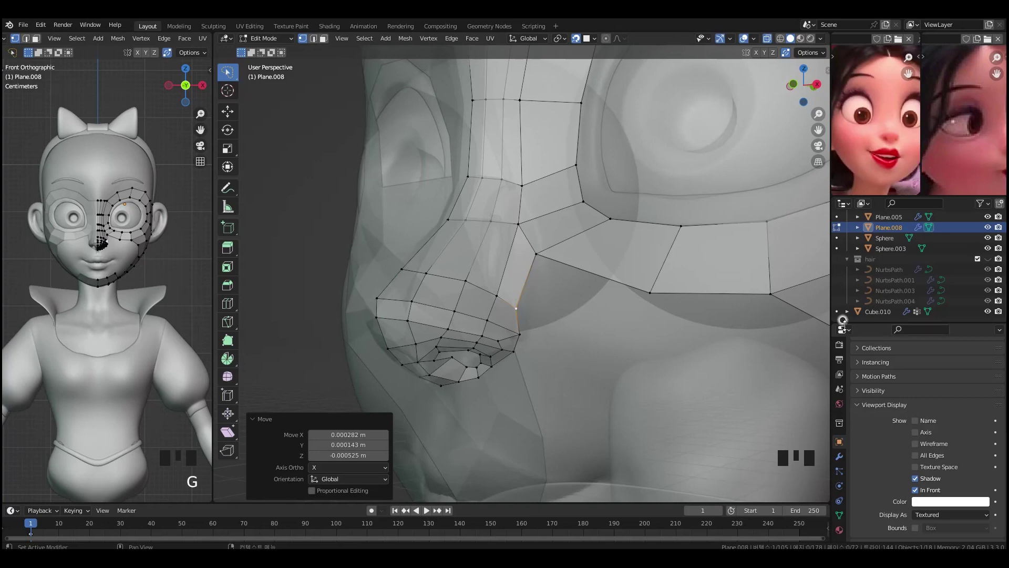
# - Reposition the vertices along the nose wing's outer edge beside the cheek
pyautogui.moveTo(720, 338); pyautogui.dragTo(709, 339, button='middle')
pyautogui.moveTo(547, 331); pyautogui.dragTo(531, 329, button='middle')
pyautogui.press('g')
pyautogui.press('g')
pyautogui.click(543, 383)
pyautogui.moveTo(542, 384); pyautogui.dragTo(544, 284, button='middle')
pyautogui.click(550, 345)
pyautogui.press('g')
pyautogui.click(558, 343)
# - Extrude the nose wing's outer edge toward the cheek and fill the adjoining faces
pyautogui.keyDown('shift'); pyautogui.click(540, 278); pyautogui.keyUp('shift')
pyautogui.press('e')
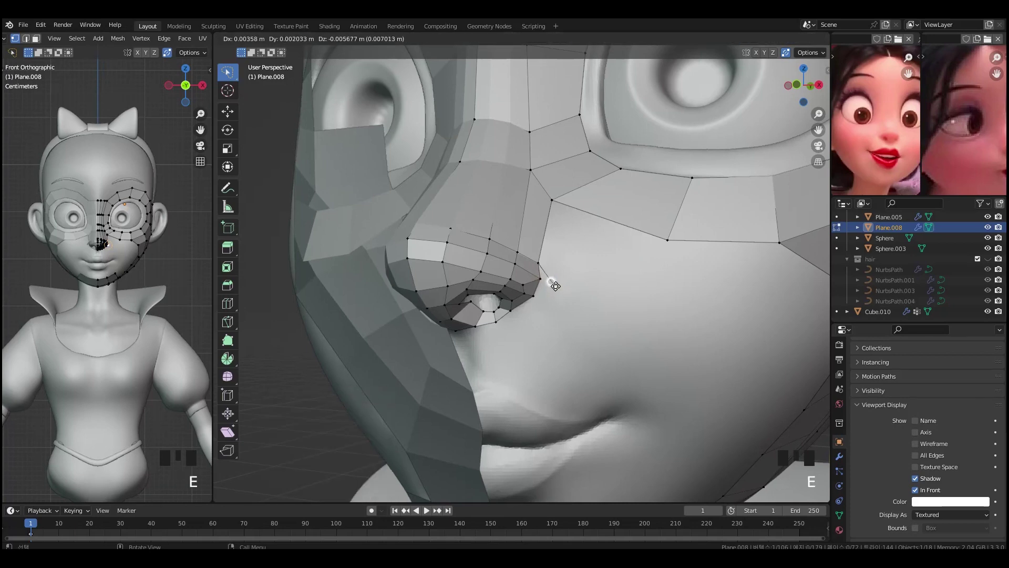
pyautogui.click(552, 289)
pyautogui.click(551, 295)
pyautogui.moveTo(552, 294)
pyautogui.mouseDown(button='middle')
pyautogui.moveTo(533, 289)
pyautogui.moveTo(547, 283)
pyautogui.mouseUp(button='middle')
pyautogui.click(538, 298)
pyautogui.press('f')
pyautogui.click(541, 273)
pyautogui.press('f')
# - Adjust the new strip's vertices beside the nose wing and delete its surplus geometry
pyautogui.click(547, 282)
pyautogui.press('g')
pyautogui.click(549, 277)
pyautogui.press('x')
pyautogui.click(551, 242)
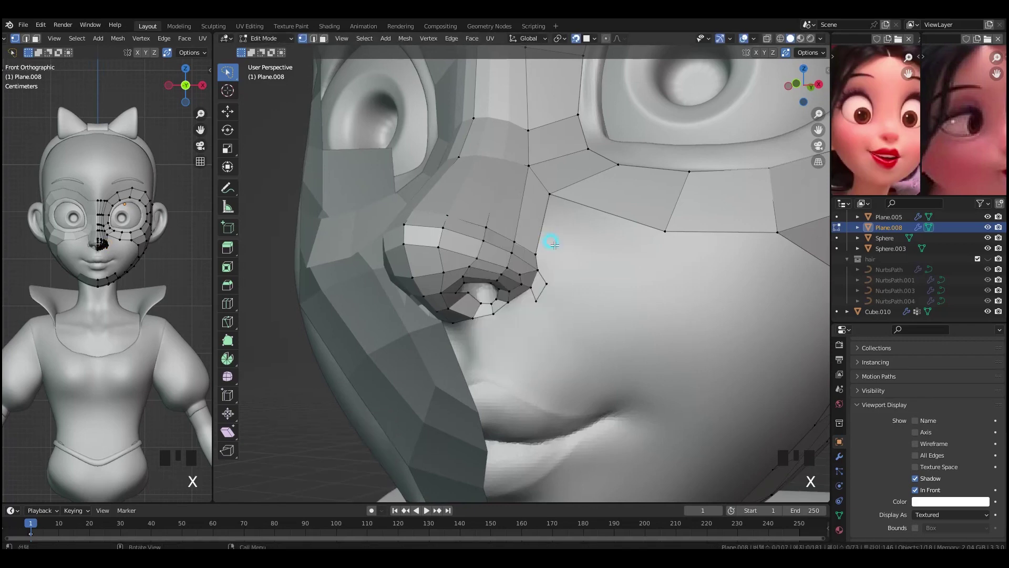
pyautogui.press('g')
pyautogui.click(536, 299)
pyautogui.press('x')
pyautogui.click(547, 286)
# - Fill the gap beside the nose wing and adjust the vertex on the wing's upper edge
pyautogui.keyDown('ctrl'); pyautogui.moveTo(547, 285); pyautogui.dragTo(655, 282, button='middle'); pyautogui.keyUp('ctrl')
pyautogui.click(538, 271)
pyautogui.press('f')
pyautogui.click(539, 294)
pyautogui.press('/')
pyautogui.press('/')
pyautogui.scroll(1, 528, 284)
pyautogui.click(516, 257)
pyautogui.press('g')
pyautogui.click(527, 253)
# - Reposition the vertices around the nose wing's crease with In Front display temporarily turned off
pyautogui.click(915, 490)
pyautogui.moveTo(562, 315); pyautogui.dragTo(521, 320, button='middle')
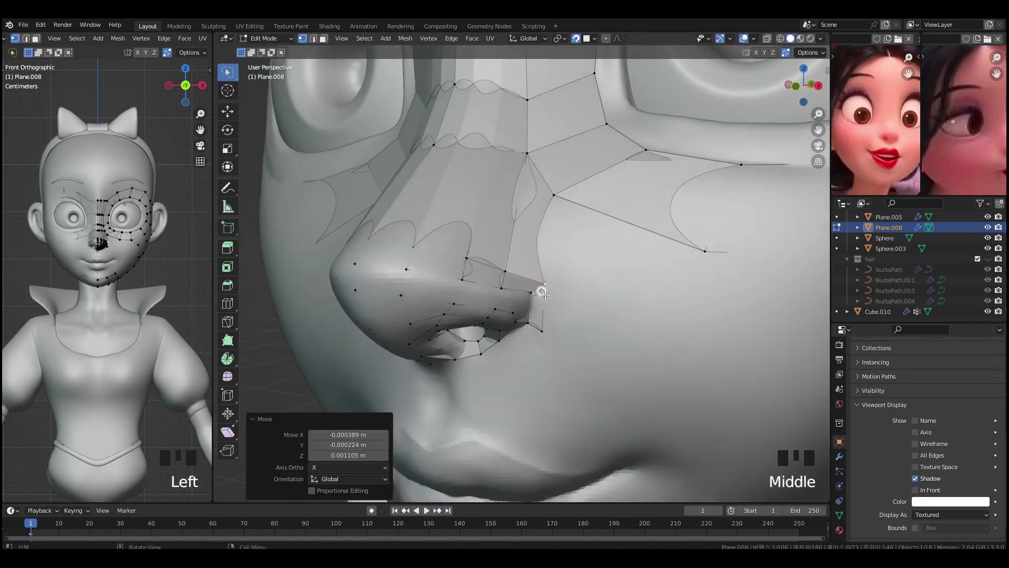
pyautogui.moveTo(536, 279); pyautogui.dragTo(514, 268, button='middle')
pyautogui.press('g')
pyautogui.click(504, 284)
pyautogui.press('g')
pyautogui.click(460, 292)
pyautogui.moveTo(503, 291); pyautogui.dragTo(521, 286, button='middle')
pyautogui.click(915, 489)
# - Fill a face at the nose wing's lower outer corner and adjust the vertex where the nose bridge meets the cheek
pyautogui.moveTo(545, 320); pyautogui.dragTo(577, 356, button='middle')
pyautogui.click(530, 295)
pyautogui.press('f')
pyautogui.click(508, 319)
pyautogui.moveTo(515, 304); pyautogui.dragTo(494, 287, button='middle')
pyautogui.click(560, 239)
pyautogui.press('g')
pyautogui.click(560, 241)
pyautogui.click(543, 319)
pyautogui.click(534, 306)
# - Fill the strip of faces beneath the nostril from the outer wing toward the nose's centre line
pyautogui.moveTo(524, 318); pyautogui.dragTo(563, 289, button='middle')
pyautogui.press('f')
pyautogui.click(527, 329)
pyautogui.press('f')
pyautogui.click(498, 337)
pyautogui.press('f')
pyautogui.click(468, 338)
# - Add a loop cut at the side of the nose and fill the faces connecting it to the cheek
pyautogui.hotkey('ctrl', 'r')
pyautogui.doubleClick(544, 220)
pyautogui.click(548, 242)
pyautogui.press('f')
pyautogui.click(646, 278)
pyautogui.keyDown('shift'); pyautogui.moveTo(646, 278); pyautogui.dragTo(678, 258, button='middle'); pyautogui.keyUp('shift')
pyautogui.scroll(-2, 615, 246)
pyautogui.press('f')
pyautogui.keyDown('shift'); pyautogui.click(659, 371); pyautogui.keyUp('shift')
pyautogui.keyDown('shift'); pyautogui.click(646, 370); pyautogui.keyUp('shift')
pyautogui.keyDown('shift'); pyautogui.click(638, 371); pyautogui.keyUp('shift')
# - Extrude the nostril's rim edge loop inward at a scale of 0.9 and shrink the new ring further
pyautogui.moveTo(646, 401); pyautogui.dragTo(605, 263, button='middle')
pyautogui.scroll(2, 578, 236)
pyautogui.keyDown('alt'); pyautogui.click(537, 196); pyautogui.keyUp('alt')
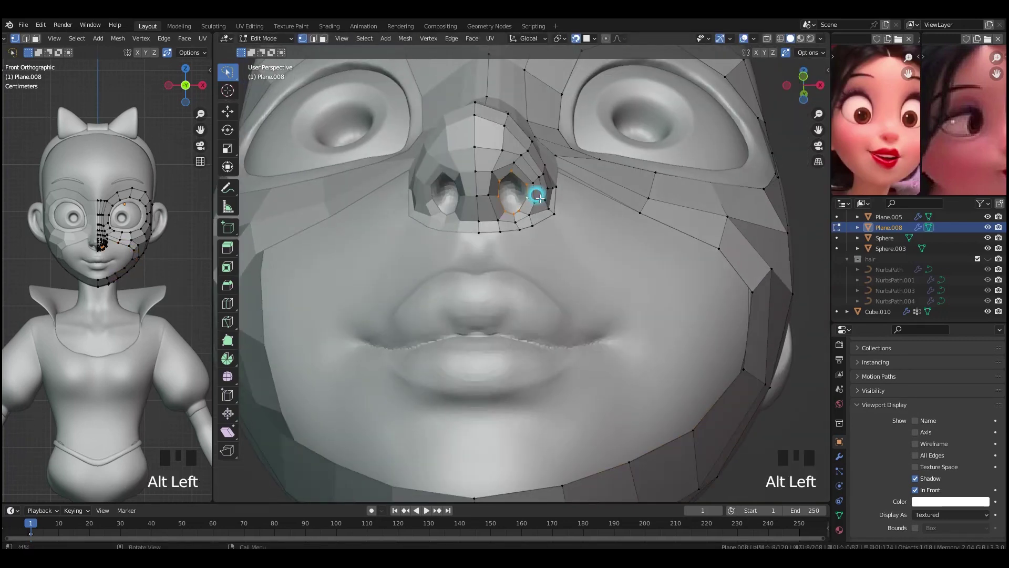
pyautogui.scroll(1, 540, 198)
pyautogui.keyDown('shift'); pyautogui.moveTo(540, 198); pyautogui.dragTo(465, 242, button='middle'); pyautogui.keyUp('shift')
pyautogui.press('e')
pyautogui.press('s')
pyautogui.click(477, 234)
pyautogui.scroll(-2, 578, 221)
pyautogui.scroll(2, 665, 209)
pyautogui.press('s')
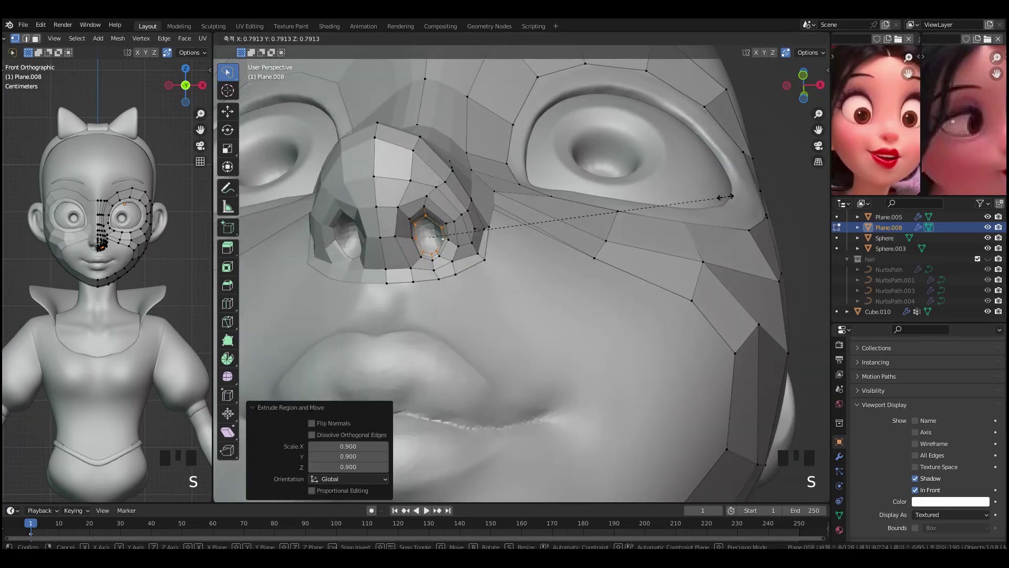
pyautogui.click(720, 197)
# - Move the inner nostril ring up into the nose in the right side view with X-ray enabled
pyautogui.keyDown('alt'); pyautogui.moveTo(699, 205); pyautogui.dragTo(515, 252, button='middle'); pyautogui.keyUp('alt')
pyautogui.hotkey('alt', 'x')
pyautogui.hotkey('alt', 'x')
pyautogui.scroll(3, 410, 331)
pyautogui.press('g')
pyautogui.click(436, 315)
pyautogui.hotkey('alt', 'z')
pyautogui.press('g')
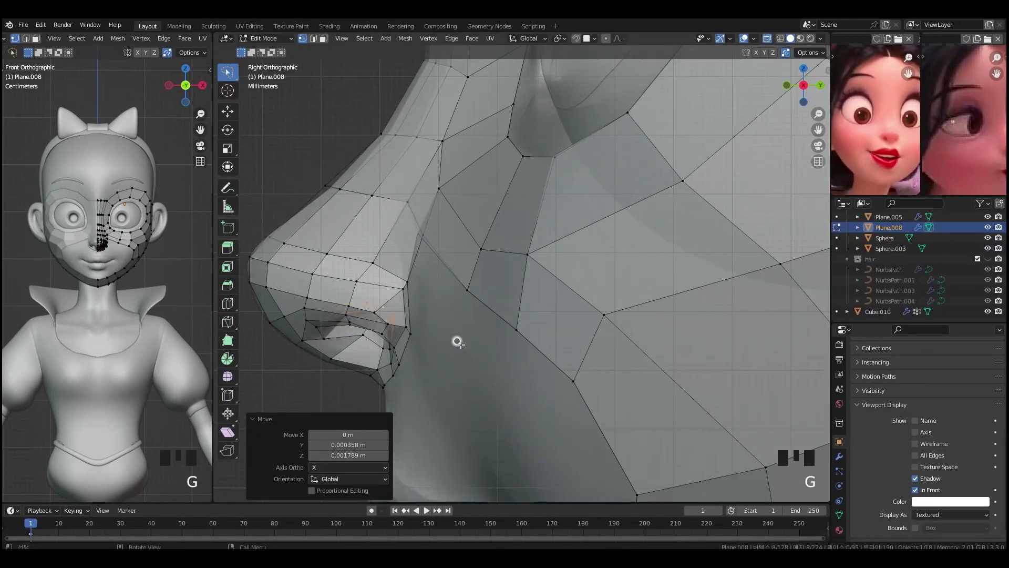
# - Add a loop cut around the inside wall of the nostril and turn X-ray off
pyautogui.moveTo(461, 345); pyautogui.dragTo(588, 262, button='middle')
pyautogui.hotkey('ctrl', 'r')
pyautogui.click(439, 214)
pyautogui.click(440, 214)
pyautogui.moveTo(441, 214)
pyautogui.mouseDown(button='middle')
pyautogui.moveTo(453, 226)
pyautogui.moveTo(446, 209)
pyautogui.mouseUp(button='middle')
pyautogui.hotkey('alt', 'z')
# - Open the face mesh's modifier settings, then return to mesh editing and reposition an inner nostril vertex
pyautogui.press('Tab')
pyautogui.click(839, 456)
pyautogui.click(877, 504)
pyautogui.press('Tab')
pyautogui.scroll(1, 476, 247)
pyautogui.click(411, 206)
pyautogui.press('g')
pyautogui.click(406, 180)
pyautogui.press('g')
pyautogui.click(416, 177)
# - Enable snapping and reposition the vertices inside the nostril
pyautogui.click(575, 40)
pyautogui.press('g')
pyautogui.click(408, 210)
pyautogui.press('g')
pyautogui.click(414, 233)
# - Extrude from the innermost nostril loop and fill faces to close the nostril hole
pyautogui.keyDown('alt'); pyautogui.click(426, 226); pyautogui.keyUp('alt')
pyautogui.scroll(1, 429, 222)
pyautogui.moveTo(430, 220); pyautogui.dragTo(444, 200, button='middle')
pyautogui.click(409, 186)
pyautogui.press('e')
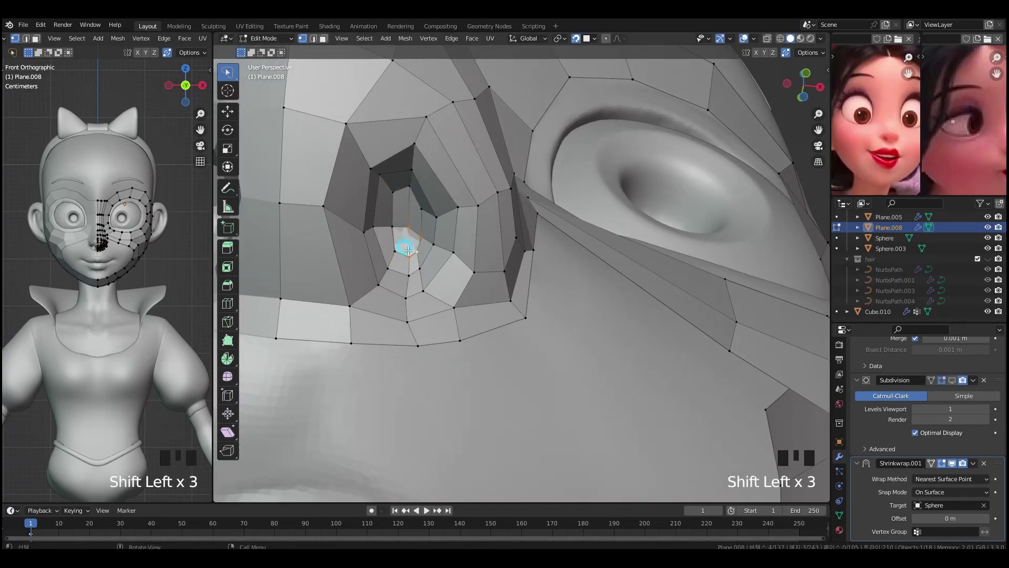
pyautogui.press('f')
# - Select the sculpted head Sphere, isolate it in local view and switch it to Sculpt Mode
pyautogui.keyDown('ctrl'); pyautogui.moveTo(433, 246); pyautogui.dragTo(494, 284, button='middle'); pyautogui.keyUp('ctrl')
pyautogui.press('Tab')
pyautogui.click(538, 314)
pyautogui.press('KP_Divide')
pyautogui.hotkey('ctrl', 'Tab')
pyautogui.click(535, 337)
# - Carve the nostril cavity deeper with the Draw brush at a radius of 34 px
pyautogui.keyDown('ctrl'); pyautogui.moveTo(535, 315); pyautogui.dragTo(549, 231, button='middle'); pyautogui.keyUp('ctrl')
pyautogui.keyDown('shift'); pyautogui.moveTo(549, 231); pyautogui.dragTo(599, 205, button='middle'); pyautogui.keyUp('shift')
pyautogui.press('f')
pyautogui.press('f')
pyautogui.click(562, 162)
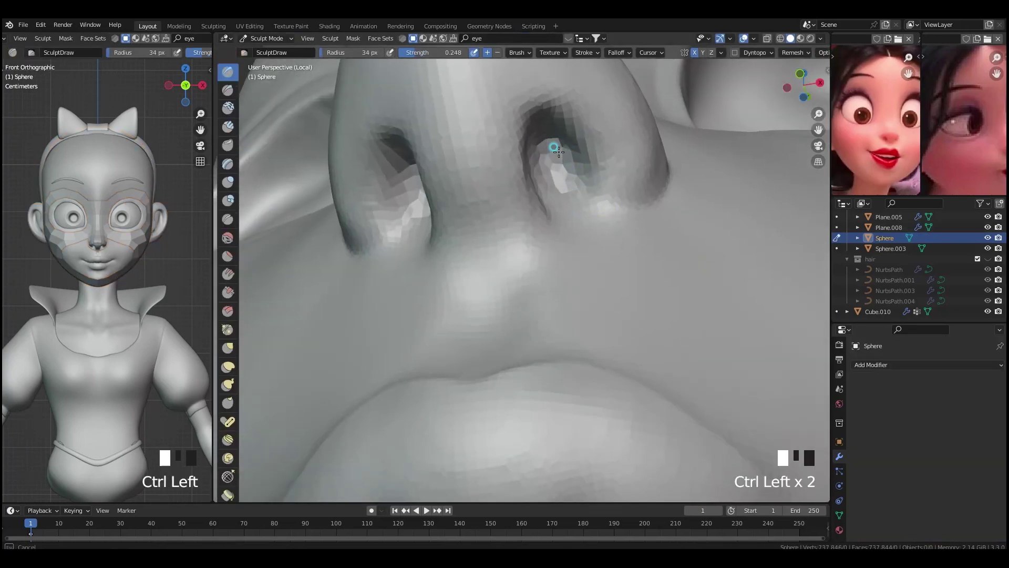
# - Leave Sculpt Mode and local view, select the retopology mesh Plane.008 and shade it smooth
pyautogui.hotkey('ctrl', 'Tab')
pyautogui.press('KP_Divide')
pyautogui.click(526, 292)
pyautogui.moveTo(525, 292)
pyautogui.mouseDown(button='middle')
pyautogui.moveTo(572, 320)
pyautogui.moveTo(592, 389)
pyautogui.mouseUp(button='middle')
pyautogui.rightClick(591, 389)
pyautogui.click(578, 292)
pyautogui.moveTo(639, 337); pyautogui.dragTo(633, 357, button='middle')
pyautogui.scroll(-4, 633, 358)
pyautogui.scroll(4, 631, 357)
# - Extrude the edge loop around the eye opening and scale it inward to form an eyelid ring
pyautogui.press('Tab')
pyautogui.scroll(-1, 628, 357)
pyautogui.scroll(1, 629, 356)
pyautogui.keyDown('alt'); pyautogui.click(619, 241); pyautogui.keyUp('alt')
pyautogui.scroll(-1, 623, 245)
pyautogui.press('e')
pyautogui.press('s')
pyautogui.click(732, 294)
# - Move the eyelid ring's vertices near the inner eye corner to fit the rim against the eyeball
pyautogui.moveTo(527, 235); pyautogui.dragTo(489, 232, button='middle')
pyautogui.click(529, 230)
pyautogui.press('g')
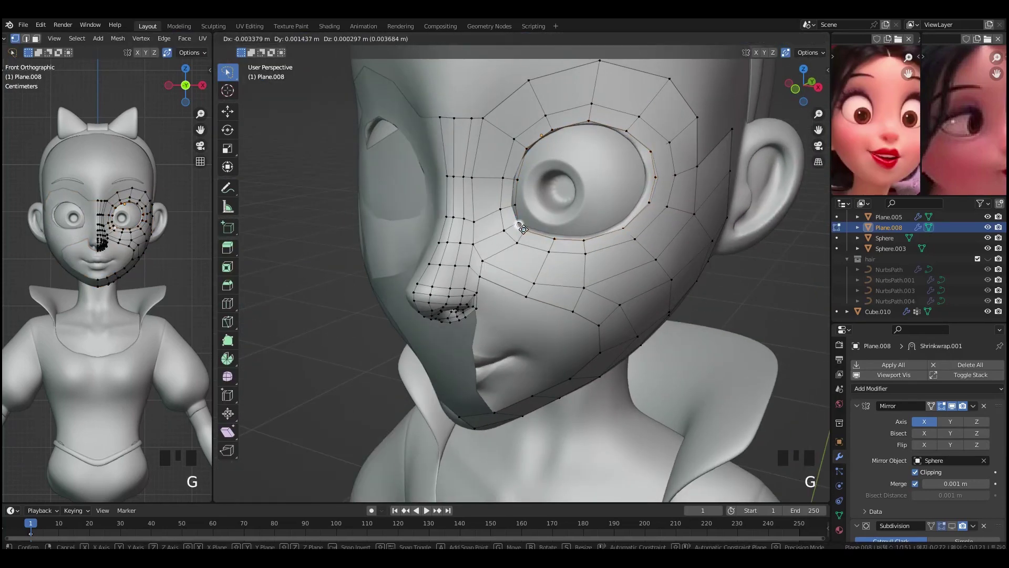
pyautogui.click(524, 145)
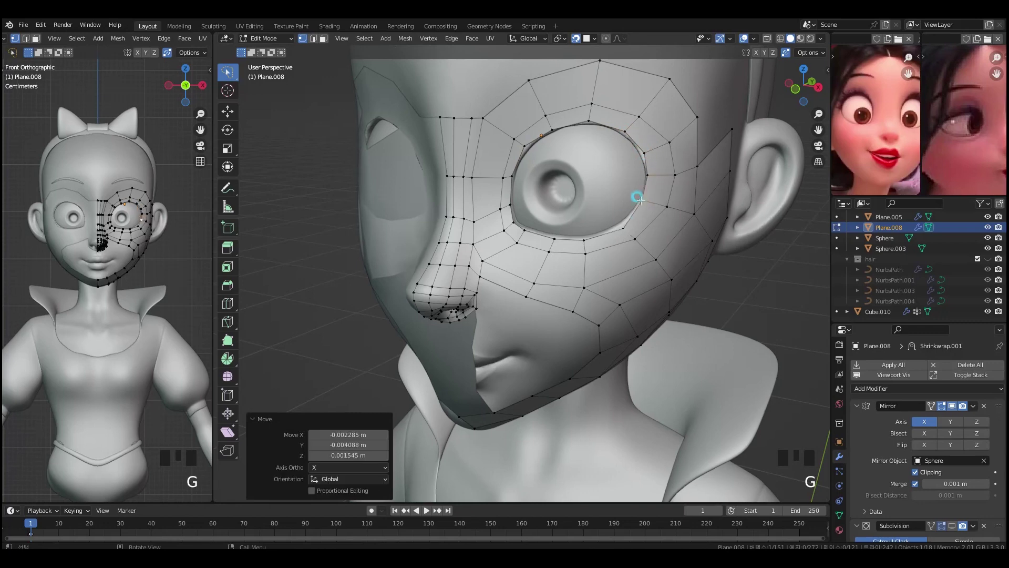
# - Extrude the centre edge below the nose down towards the upper lip and duplicate it onto the cupid's bow
pyautogui.press('`')
pyautogui.keyDown('shift'); pyautogui.moveTo(554, 204); pyautogui.dragTo(527, 263, button='middle'); pyautogui.keyUp('shift')
pyautogui.moveTo(527, 263); pyautogui.dragTo(555, 224)
pyautogui.press('e')
pyautogui.click(547, 255)
pyautogui.hotkey('shift', 'd')
pyautogui.click(547, 266)
pyautogui.click(550, 269)
pyautogui.press('g')
pyautogui.click(550, 262)
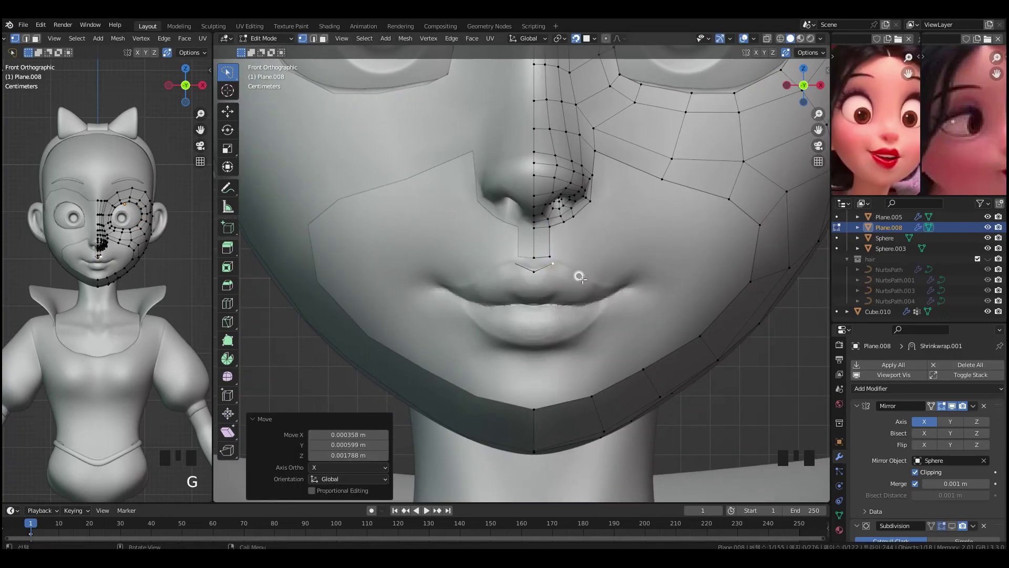
# - Place the cupid's bow vertex and extrude two vertices outward along the upper lip's border
pyautogui.click(557, 267)
pyautogui.keyDown('ctrl'); pyautogui.moveTo(541, 315); pyautogui.dragTo(540, 272, button='middle'); pyautogui.keyUp('ctrl')
pyautogui.press('g')
pyautogui.click(566, 254)
pyautogui.press('e')
pyautogui.click(594, 259)
pyautogui.press('e')
pyautogui.click(618, 277)
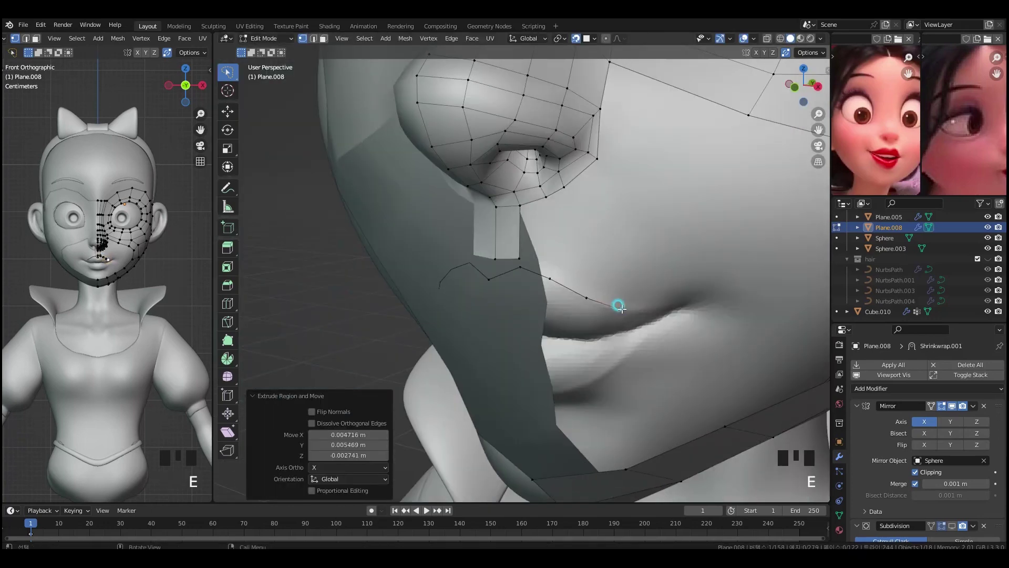
# - Extend the lip outline to the mouth corner and extrude it around onto the lower lip's border
pyautogui.click(683, 304)
pyautogui.click(655, 306)
pyautogui.press('g')
pyautogui.click(669, 304)
pyautogui.press('e')
pyautogui.click(676, 318)
pyautogui.press('e')
pyautogui.click(660, 333)
# - Extrude the outline along the lower lip's border to the face's centre line
pyautogui.click(671, 255)
pyautogui.keyDown('shift'); pyautogui.moveTo(652, 323); pyautogui.dragTo(663, 264, button='middle'); pyautogui.keyUp('shift')
pyautogui.press('g')
pyautogui.press('e')
pyautogui.click(628, 293)
pyautogui.press('e')
pyautogui.click(543, 334)
# - Turn off the In Front display for the retopology mesh Plane.008
pyautogui.press('Tab')
pyautogui.press('Tab')
pyautogui.click(839, 441)
pyautogui.moveTo(901, 437); pyautogui.dragTo(905, 347, button='middle')
pyautogui.click(915, 471)
# - Reposition the lip outline's vertices at the mouth corner so they follow the sculpted crease
pyautogui.moveTo(661, 231); pyautogui.dragTo(621, 228, button='middle')
pyautogui.press('g')
pyautogui.click(661, 237)
pyautogui.click(687, 235)
pyautogui.press('g')
pyautogui.click(692, 236)
pyautogui.click(685, 247)
pyautogui.click(670, 258)
pyautogui.press('g')
pyautogui.click(668, 261)
# - Fill faces between the nose base and the upper lip outline, and isolate the mesh in local view
pyautogui.moveTo(668, 261); pyautogui.dragTo(725, 225, button='middle')
pyautogui.press('`')
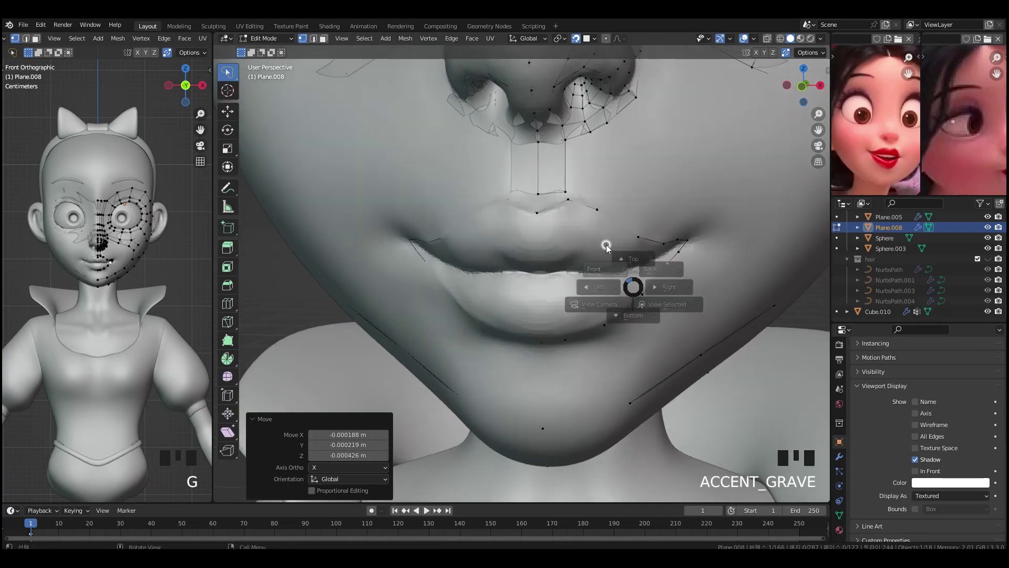
pyautogui.keyDown('shift'); pyautogui.click(564, 195); pyautogui.keyUp('shift')
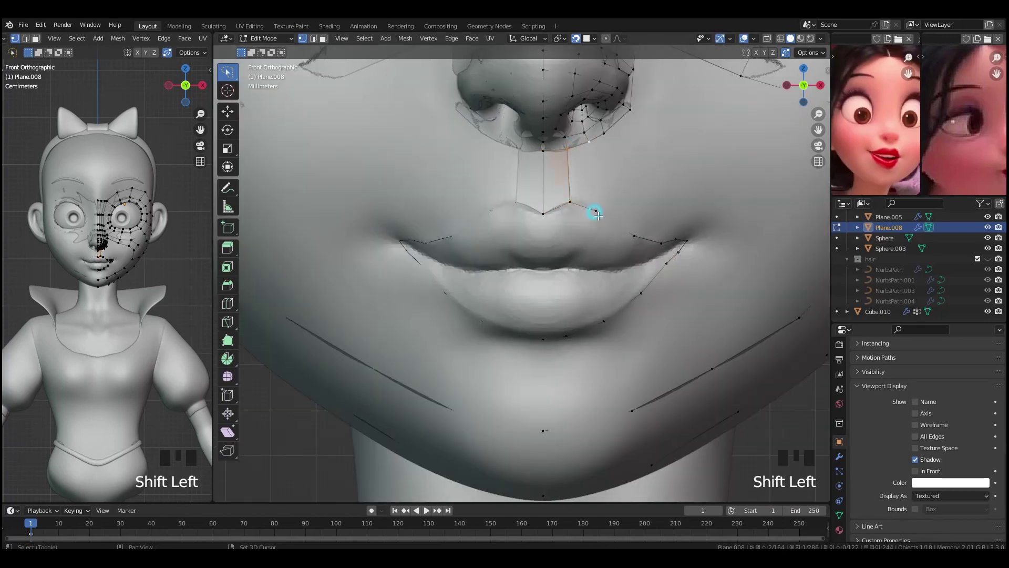
pyautogui.moveTo(644, 121); pyautogui.dragTo(624, 134, button='middle')
pyautogui.keyDown('ctrl'); pyautogui.moveTo(624, 135); pyautogui.dragTo(613, 159, button='middle'); pyautogui.keyUp('ctrl')
pyautogui.press('/')
pyautogui.moveTo(552, 284)
pyautogui.keyDown('ctrl'); pyautogui.mouseDown(button='middle')
pyautogui.moveTo(542, 315)
pyautogui.moveTo(557, 299)
pyautogui.mouseUp(button='middle'); pyautogui.keyUp('ctrl')
pyautogui.moveTo(557, 300); pyautogui.dragTo(572, 286, button='middle')
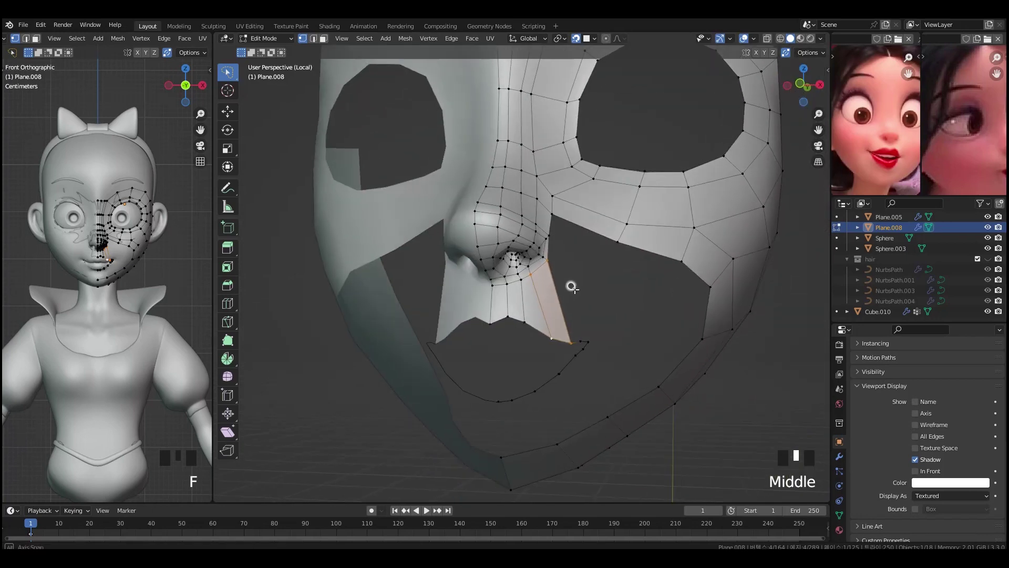
# - Try cutting an edge loop down the nose and deleting the faces between the nose and upper lip
pyautogui.click(496, 285)
pyautogui.rightClick(540, 343)
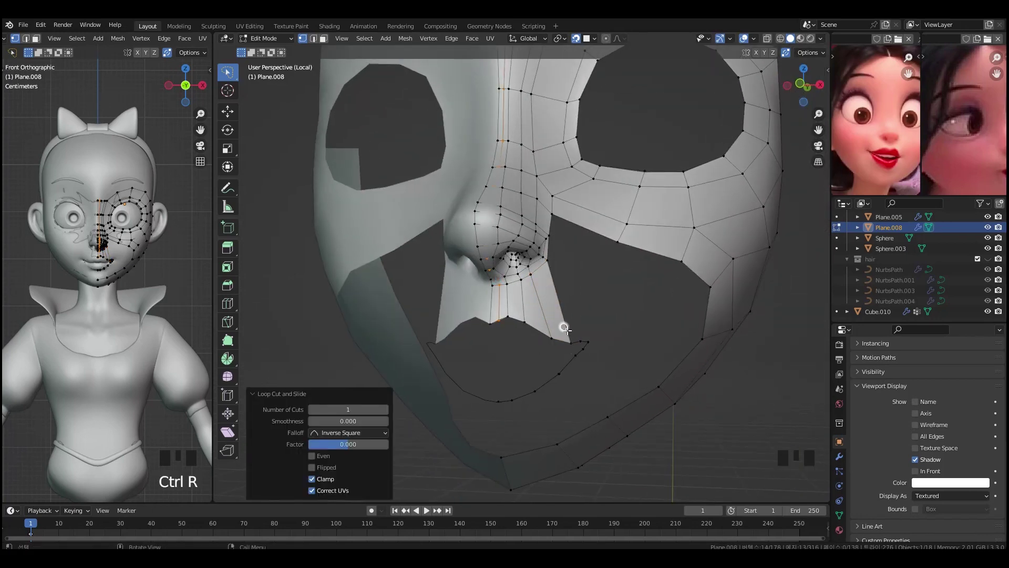
pyautogui.hotkey('ctrl', 'z')
pyautogui.press('x')
pyautogui.click(538, 329)
pyautogui.keyDown('ctrl'); pyautogui.moveTo(538, 328); pyautogui.dragTo(552, 309, button='middle'); pyautogui.keyUp('ctrl')
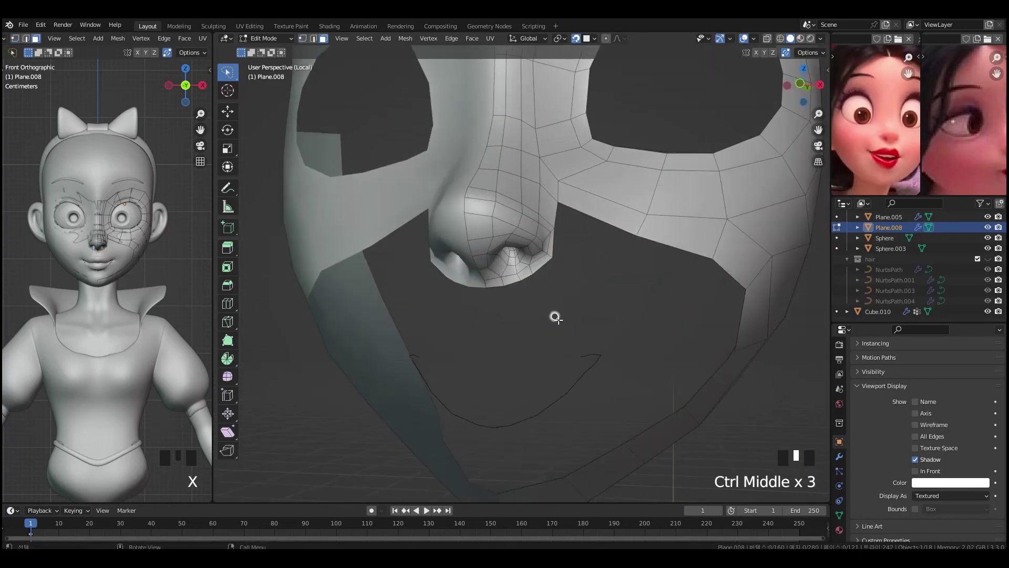
pyautogui.hotkey('ctrl', 'z')
pyautogui.press('x')
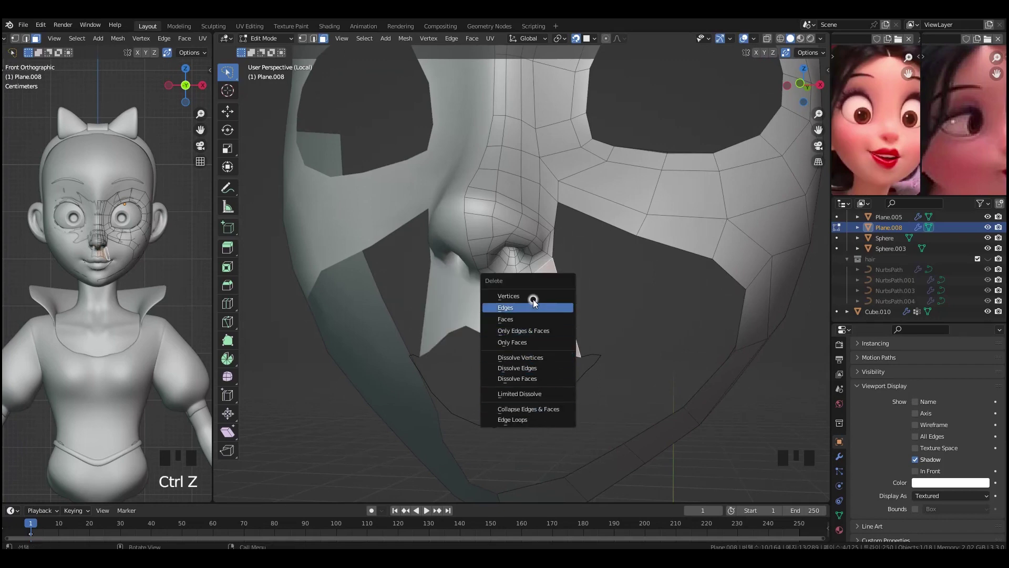
pyautogui.click(547, 330)
# - Undo the face deletions and the preceding edits between the nose and upper lip
pyautogui.hotkey('ctrl', 'z')
pyautogui.hotkey('ctrl', 'z')
pyautogui.hotkey('ctrl', 'z')
pyautogui.hotkey('ctrl', 'z')
pyautogui.hotkey('ctrl', 'z')
pyautogui.hotkey('ctrl', 'z')
pyautogui.hotkey('ctrl', 'z')
pyautogui.hotkey('ctrl', 'z')
pyautogui.hotkey('ctrl', 'z')
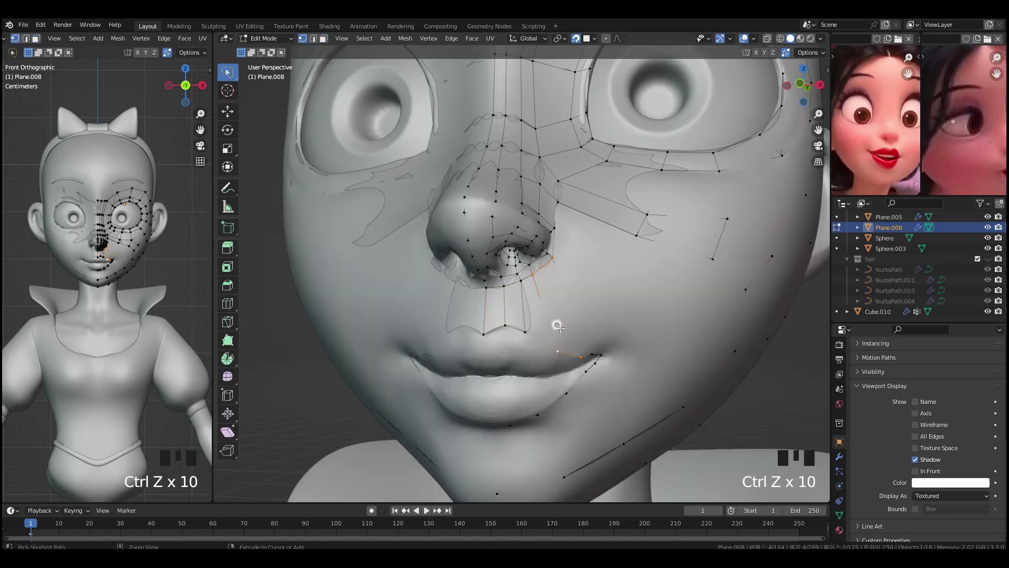
pyautogui.hotkey('ctrl', 'z')
pyautogui.hotkey('ctrl', 'z')
# - Cut an edge loop down the nose beside the centre line and fill the faces between nostril and upper lip
pyautogui.press('/')
pyautogui.scroll(3, 558, 324)
pyautogui.hotkey('ctrl', 'r')
pyautogui.click(475, 310)
pyautogui.keyDown('shift'); pyautogui.moveTo(494, 339); pyautogui.dragTo(558, 318, button='middle'); pyautogui.keyUp('shift')
pyautogui.click(524, 279)
pyautogui.press('f')
pyautogui.press('f')
pyautogui.click(548, 320)
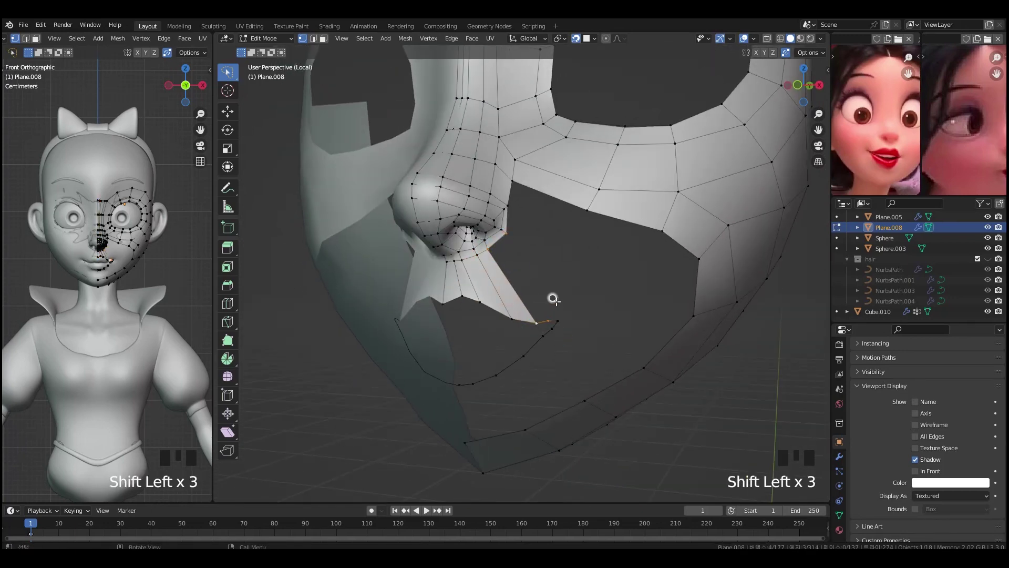
# - Delete the surplus geometry near the mouth corner and fill the gap to join the upper lip outline
pyautogui.moveTo(629, 293); pyautogui.dragTo(534, 293, button='middle')
pyautogui.press('x')
pyautogui.click(579, 304)
pyautogui.keyDown('shift'); pyautogui.click(557, 306); pyautogui.keyUp('shift')
pyautogui.press('f')
# - Leave local view and move the mouth corner and lower lip outline vertices onto the sculpted lip border
pyautogui.press('/')
pyautogui.press('g')
pyautogui.click(537, 297)
pyautogui.click(446, 371)
pyautogui.press('g')
pyautogui.click(462, 367)
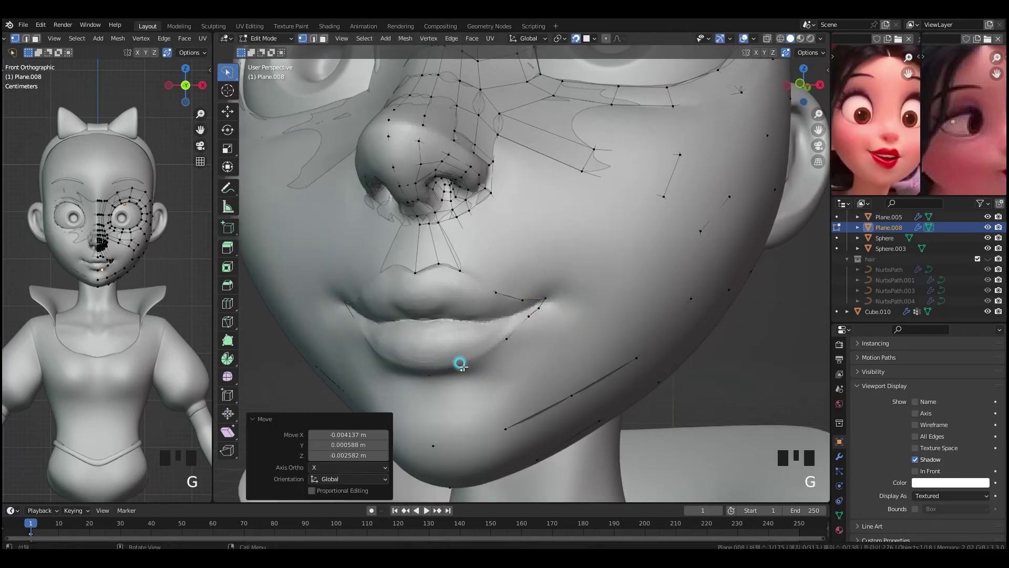
# - Adjust the spacing of the outline vertices around the mouth corner and the outer end of the lower lip
pyautogui.press('/')
pyautogui.keyDown('ctrl'); pyautogui.moveTo(545, 337); pyautogui.dragTo(541, 273, button='middle'); pyautogui.keyUp('ctrl')
pyautogui.keyDown('ctrl'); pyautogui.moveTo(539, 337); pyautogui.dragTo(568, 285, button='middle'); pyautogui.keyUp('ctrl')
pyautogui.keyDown('alt'); pyautogui.click(513, 360); pyautogui.keyUp('alt')
pyautogui.press('/')
pyautogui.click(533, 309)
pyautogui.press('g')
pyautogui.click(527, 306)
pyautogui.press('g')
pyautogui.click(528, 290)
pyautogui.click(536, 307)
pyautogui.press('g')
pyautogui.click(542, 303)
pyautogui.press('g')
pyautogui.click(552, 290)
pyautogui.keyDown('shift'); pyautogui.moveTo(575, 327); pyautogui.dragTo(559, 253, button='middle'); pyautogui.keyUp('shift')
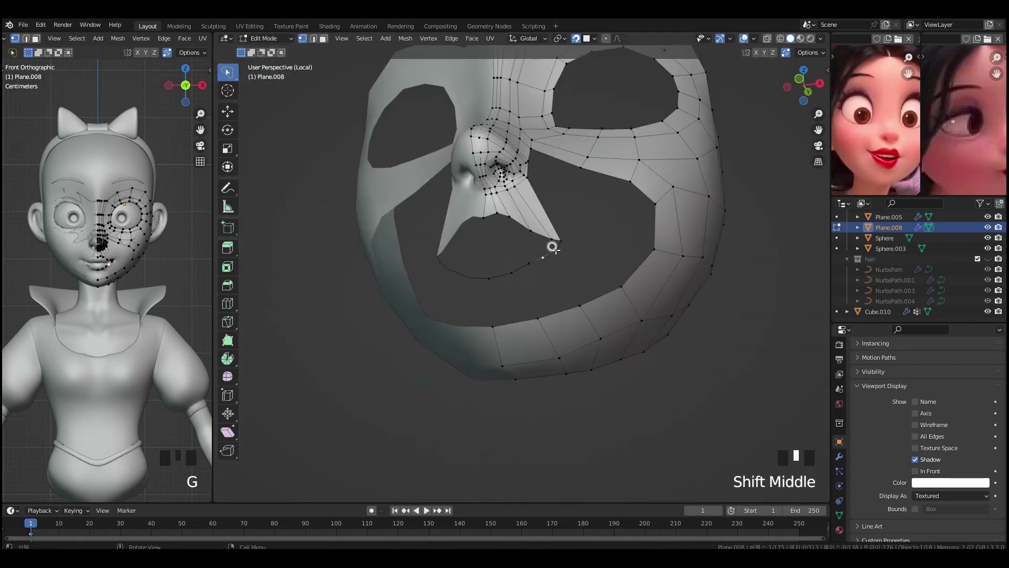
# - Extrude the mouth outline's edge loop and scale it inward to form a ring of lip faces
pyautogui.press('/')
pyautogui.click(602, 335)
pyautogui.hotkey('ctrl', 'z')
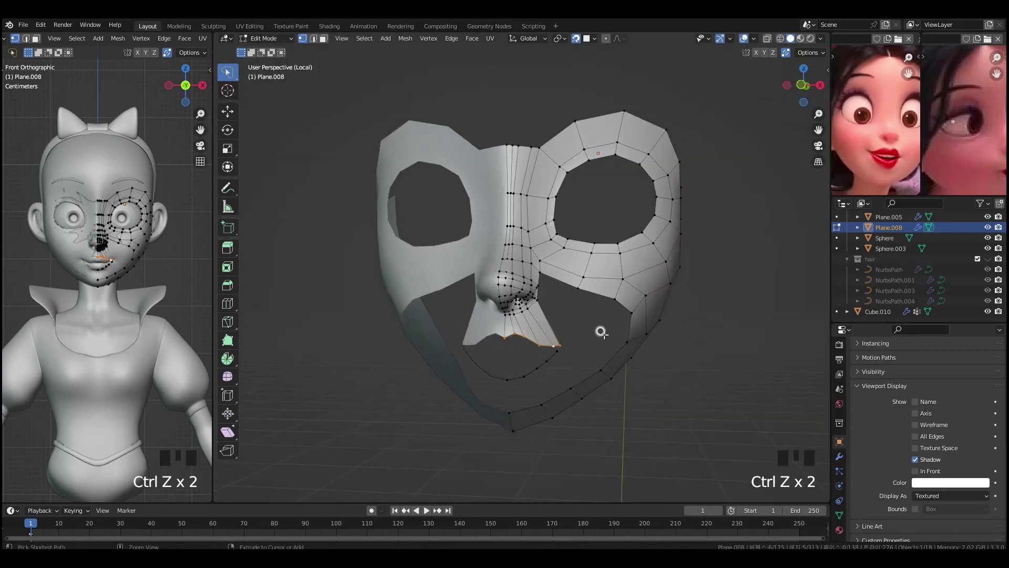
pyautogui.keyDown('ctrl'); pyautogui.moveTo(611, 382); pyautogui.dragTo(613, 367, button='middle'); pyautogui.keyUp('ctrl')
pyautogui.press('e')
pyautogui.press('s')
pyautogui.click(639, 389)
# - Leave local view and turn on the In Front display for Plane.008
pyautogui.press('/')
pyautogui.keyDown('ctrl'); pyautogui.moveTo(621, 409); pyautogui.dragTo(570, 328, button='middle'); pyautogui.keyUp('ctrl')
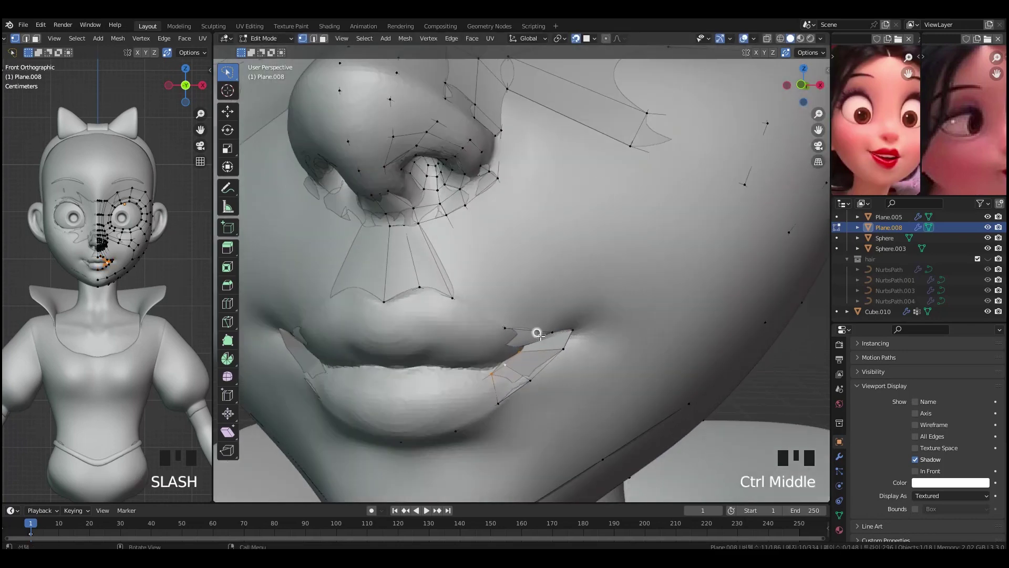
pyautogui.keyDown('shift'); pyautogui.moveTo(415, 368); pyautogui.dragTo(516, 308, button='middle'); pyautogui.keyUp('shift')
pyautogui.click(915, 471)
# - Move the inner lip ring vertices near the mouth corner onto the sculpted line between the lips
pyautogui.click(498, 308)
pyautogui.press('g')
pyautogui.click(586, 300)
pyautogui.press('g')
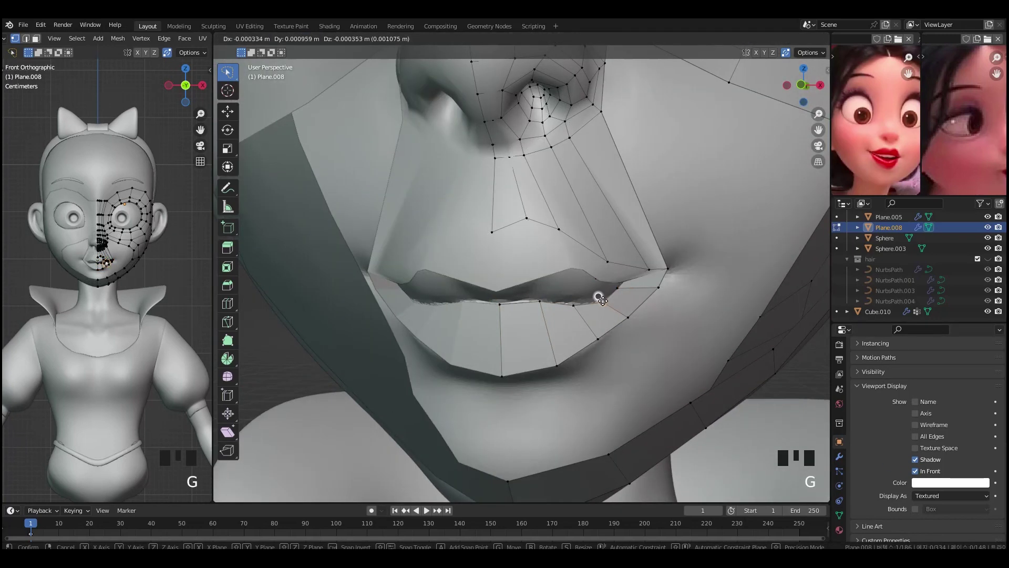
pyautogui.click(630, 277)
pyautogui.moveTo(630, 277); pyautogui.dragTo(604, 181, button='middle')
pyautogui.press('g')
pyautogui.click(609, 175)
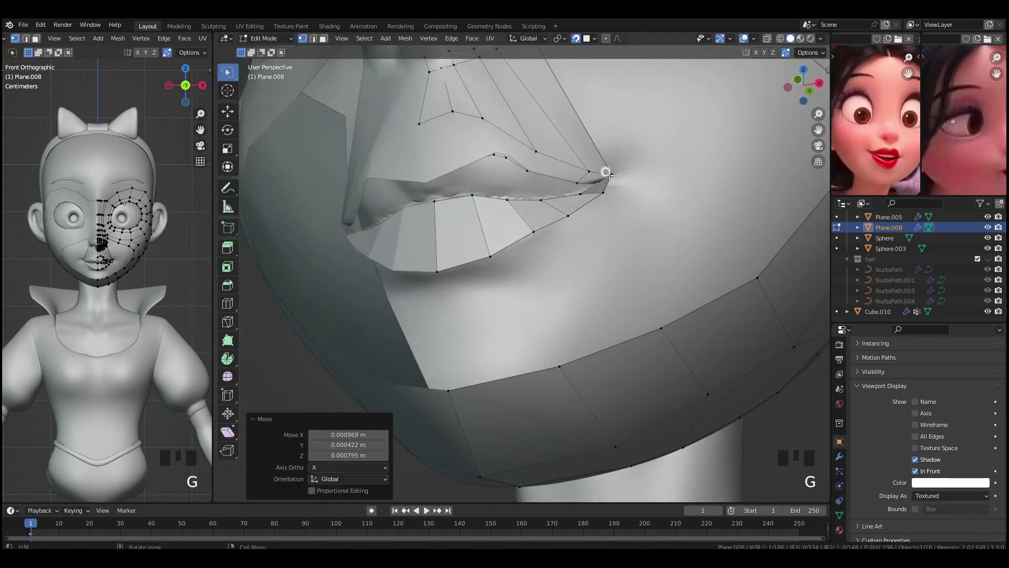
# - Move the upper lip's inner edge vertices down onto the parting line between the lips
pyautogui.press('g')
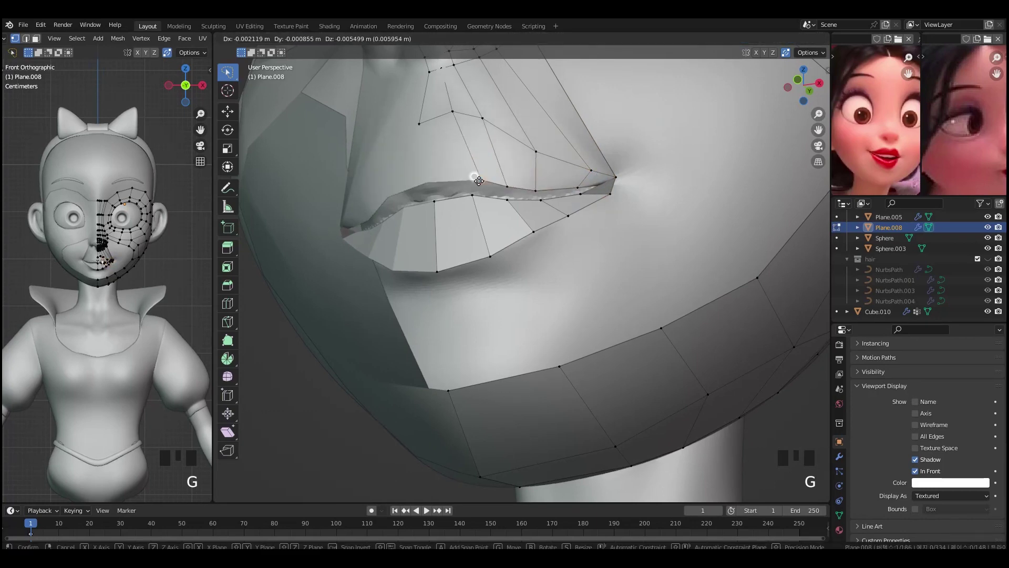
pyautogui.moveTo(430, 196); pyautogui.dragTo(546, 201, button='middle')
pyautogui.press('g')
pyautogui.click(565, 260)
pyautogui.click(614, 272)
pyautogui.press('g')
pyautogui.click(605, 270)
pyautogui.click(532, 310)
pyautogui.press('g')
pyautogui.click(538, 207)
# - Reposition the inner and outer lip vertices at the mouth corner so they sit in the sculpted crease
pyautogui.click(610, 208)
pyautogui.press('g')
pyautogui.click(604, 212)
pyautogui.moveTo(604, 211); pyautogui.dragTo(600, 254, button='middle')
pyautogui.click(482, 182)
pyautogui.press('g')
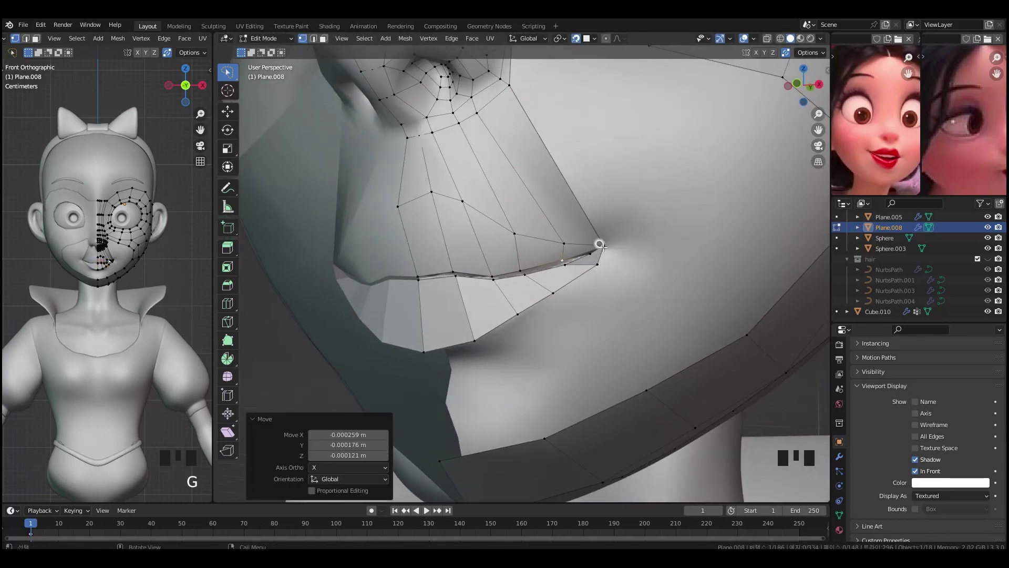
pyautogui.click(601, 244)
pyautogui.click(606, 244)
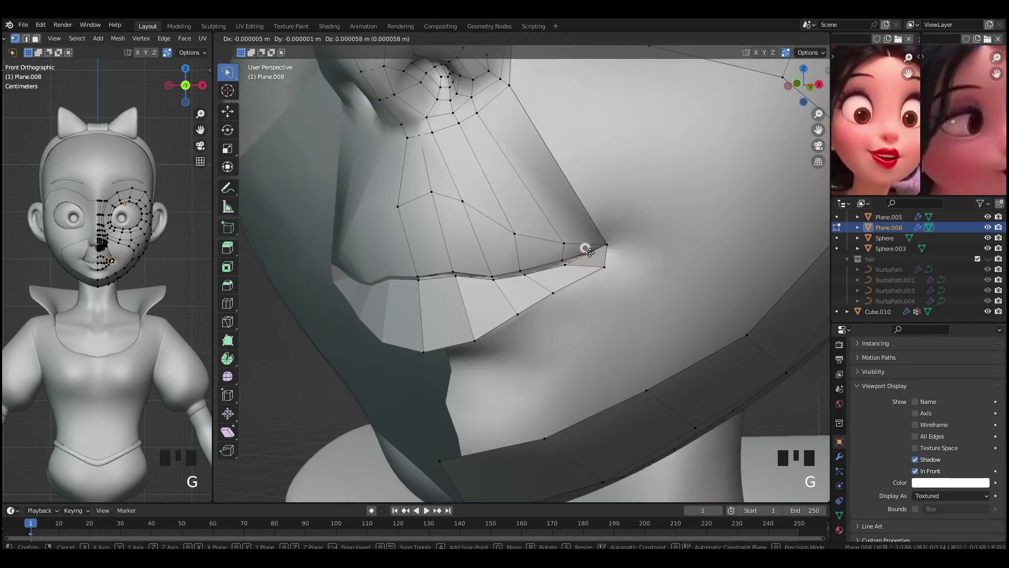
pyautogui.moveTo(708, 269); pyautogui.dragTo(692, 266, button='middle')
pyautogui.click(621, 210)
pyautogui.press('g')
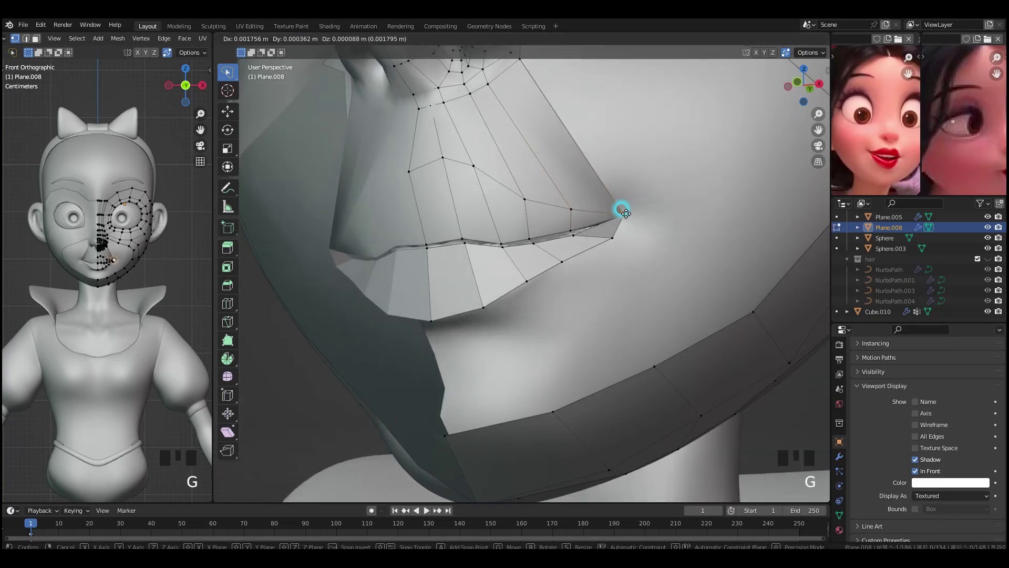
pyautogui.click(595, 225)
# - Cut two edge loops around the lip ring and apply a Shrinkwrap modifier to Plane.008
pyautogui.moveTo(596, 225); pyautogui.dragTo(639, 241, button='middle')
pyautogui.hotkey('ctrl', 'r')
pyautogui.click(552, 169)
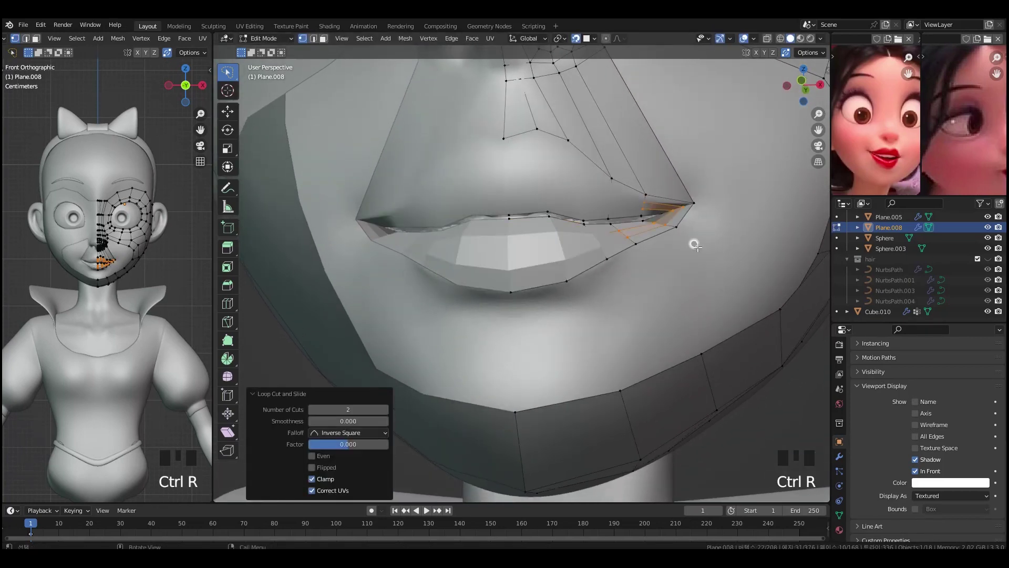
pyautogui.press('Tab')
pyautogui.click(839, 456)
pyautogui.click(880, 515)
pyautogui.press('Tab')
# - Show face orientation with the mesh isolated and flip the normals of the reversed mouth corner faces
pyautogui.click(753, 38)
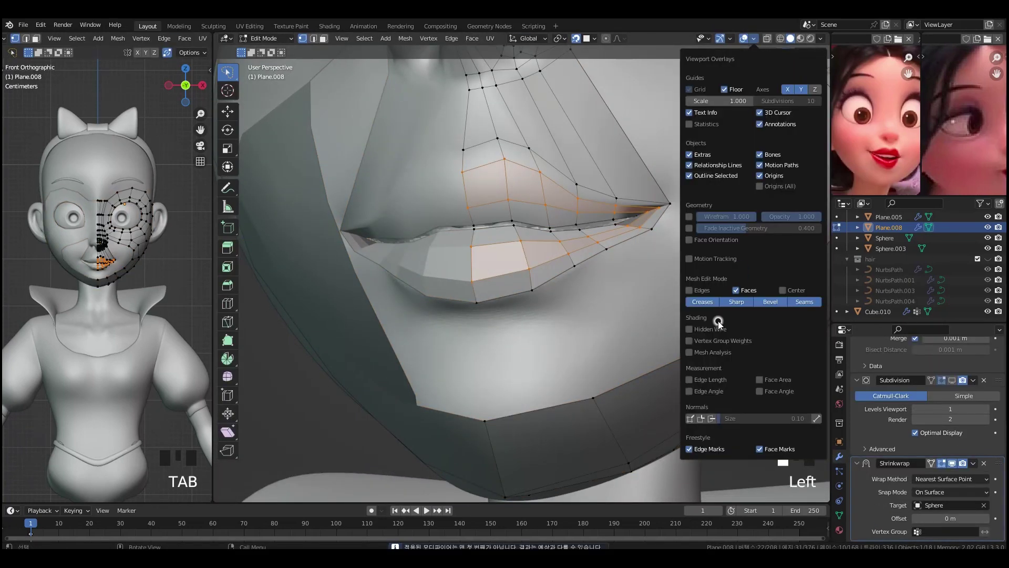
pyautogui.click(689, 245)
pyautogui.moveTo(568, 255); pyautogui.dragTo(585, 270, button='middle')
pyautogui.press('/')
pyautogui.moveTo(647, 284); pyautogui.dragTo(666, 331, button='middle')
pyautogui.scroll(5, 593, 359)
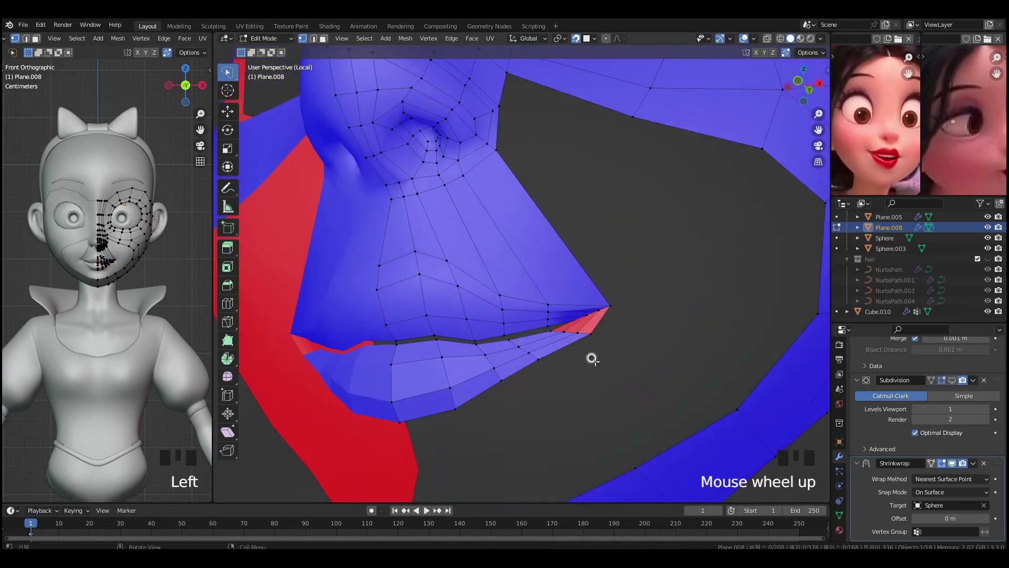
pyautogui.hotkey('alt', 'n')
pyautogui.click(580, 318)
# - Turn off the face orientation display and leave local view
pyautogui.moveTo(649, 232); pyautogui.dragTo(683, 252, button='middle')
pyautogui.click(754, 39)
pyautogui.click(694, 237)
pyautogui.moveTo(607, 281); pyautogui.dragTo(624, 299, button='middle')
pyautogui.press('/')
# - Shade Plane.008 smooth and return to editing its mesh
pyautogui.rightClick(651, 290)
pyautogui.press('Tab')
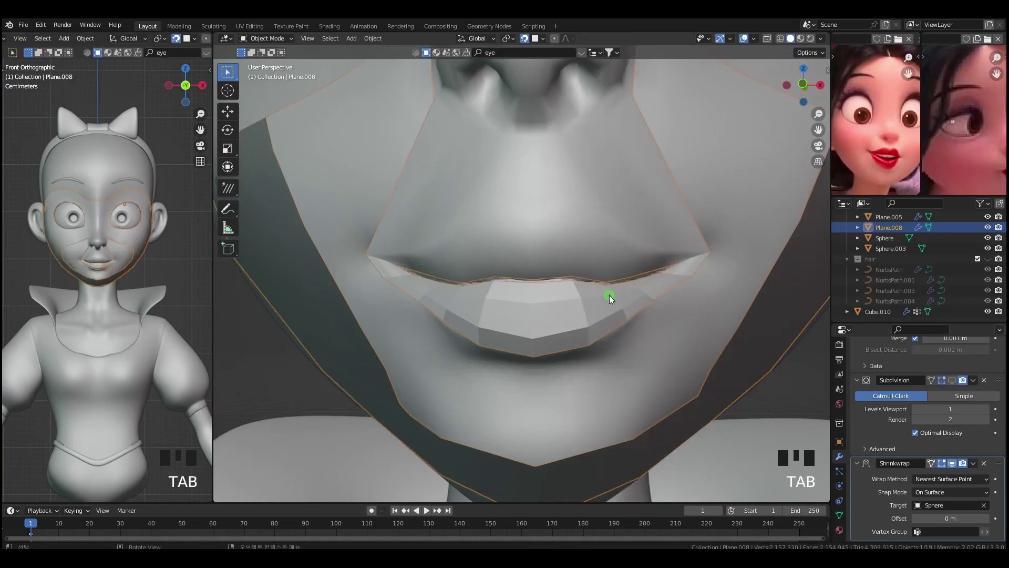
pyautogui.rightClick(610, 294)
pyautogui.click(611, 297)
pyautogui.press('Tab')
pyautogui.press('Tab')
pyautogui.moveTo(709, 285)
pyautogui.mouseDown(button='middle')
pyautogui.moveTo(639, 296)
pyautogui.moveTo(720, 286)
pyautogui.mouseUp(button='middle')
pyautogui.press('Tab')
# - Adjust the lower lip outline vertices beside the mouth corner in vertex select mode
pyautogui.press('1')
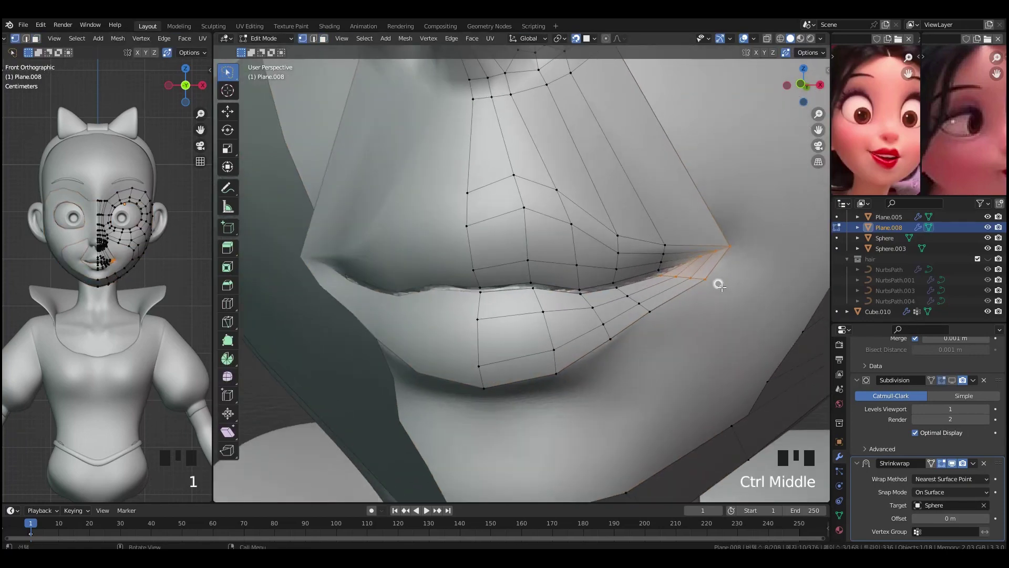
pyautogui.press('g')
pyautogui.click(695, 282)
pyautogui.click(609, 338)
pyautogui.press('g')
pyautogui.click(612, 341)
# - Fill a row of faces along the inner edge of the cheek, from beside the nose down towards the jaw
pyautogui.keyDown('ctrl'); pyautogui.moveTo(690, 237); pyautogui.dragTo(525, 241, button='middle'); pyautogui.keyUp('ctrl')
pyautogui.click(501, 180)
pyautogui.press('f')
pyautogui.click(554, 230)
pyautogui.click(566, 208)
pyautogui.press('f')
pyautogui.click(601, 252)
pyautogui.press('f')
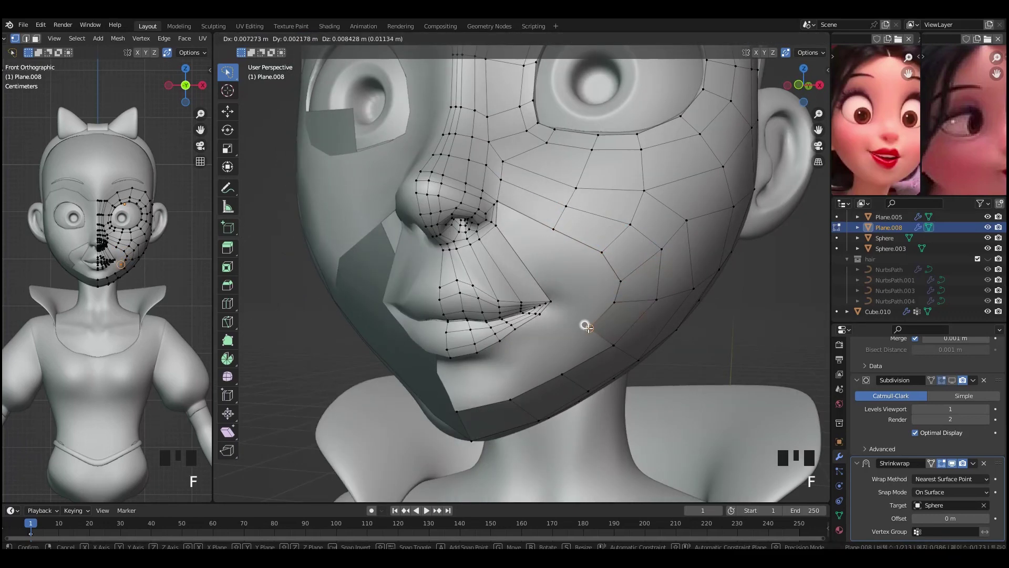
# - Continue the inner row of faces along the jaw to the chin's centre line
pyautogui.click(587, 329)
pyautogui.press('f')
pyautogui.click(543, 357)
pyautogui.press('f')
pyautogui.click(493, 378)
pyautogui.press('f')
pyautogui.click(453, 381)
pyautogui.scroll(3, 888, 381)
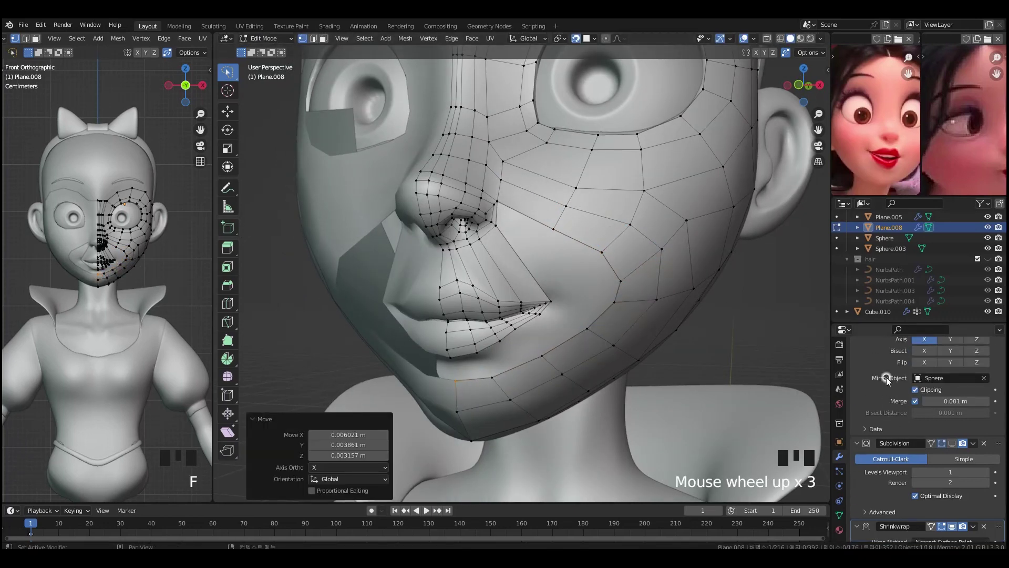
# - Even out the vertex spacing on the inner jaw row and on the cheek beside the nose
pyautogui.moveTo(762, 342); pyautogui.dragTo(671, 333, button='middle')
pyautogui.click(536, 322)
pyautogui.press('g')
pyautogui.click(620, 300)
pyautogui.moveTo(620, 300); pyautogui.dragTo(709, 329, button='middle')
pyautogui.scroll(3, 581, 282)
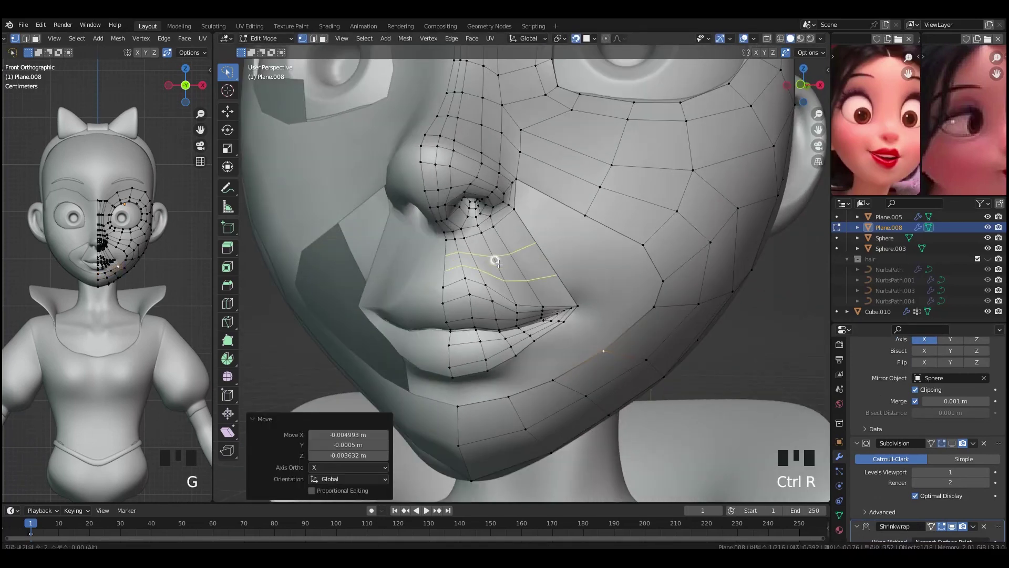
pyautogui.scroll(-1, 514, 261)
pyautogui.click(521, 158)
pyautogui.press('g')
pyautogui.click(525, 160)
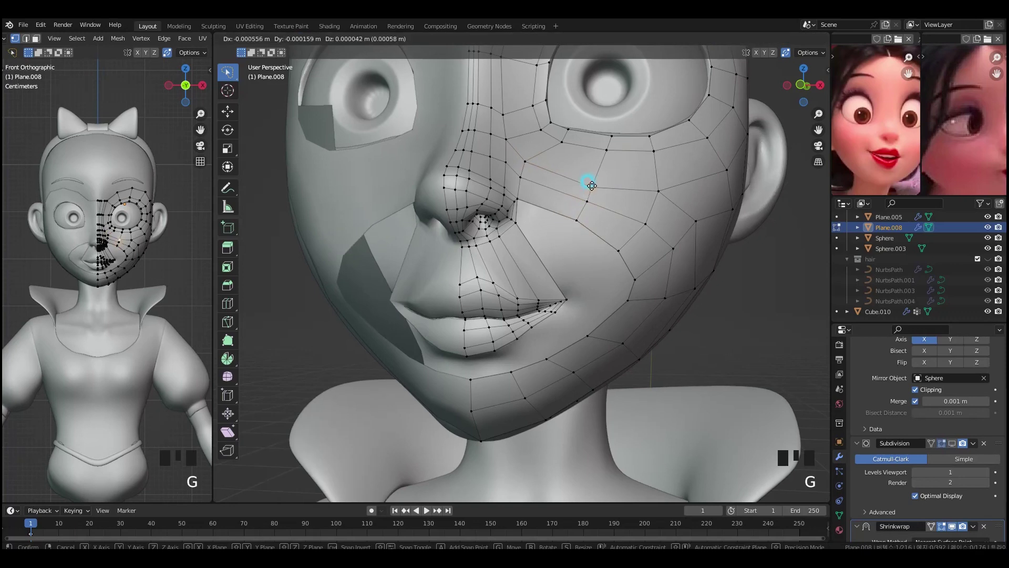
# - Cut one edge loop through the cheek below the eye and slide it into even spacing
pyautogui.scroll(-2, 594, 185)
pyautogui.hotkey('ctrl', 'r')
pyautogui.click(560, 225)
pyautogui.click(555, 225)
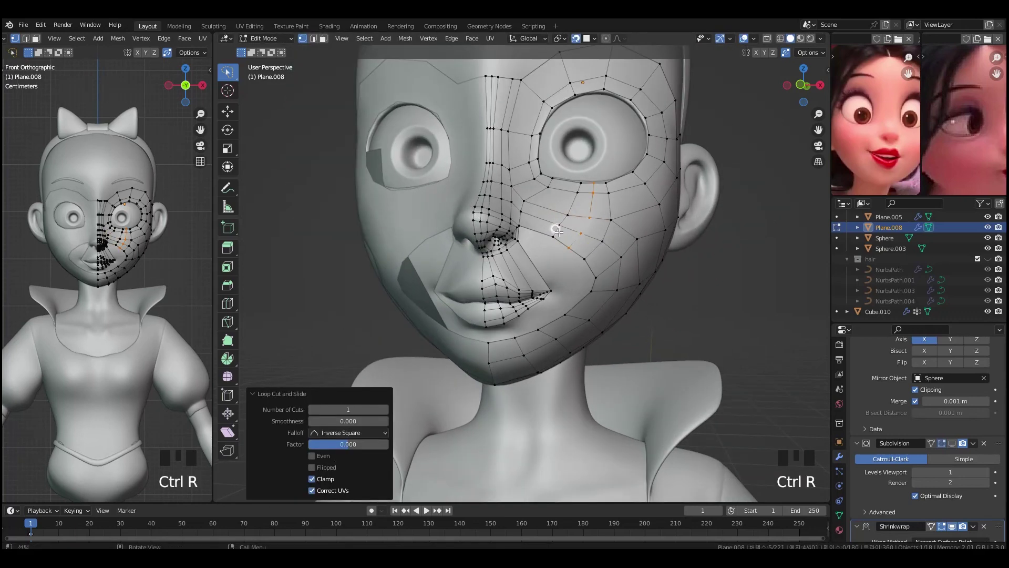
pyautogui.keyDown('alt'); pyautogui.click(578, 230); pyautogui.keyUp('alt')
pyautogui.press('g')
pyautogui.click(779, 298)
pyautogui.keyDown('alt'); pyautogui.click(583, 232); pyautogui.keyUp('alt')
pyautogui.press('g')
pyautogui.press('g')
pyautogui.click(549, 236)
pyautogui.scroll(1, 594, 253)
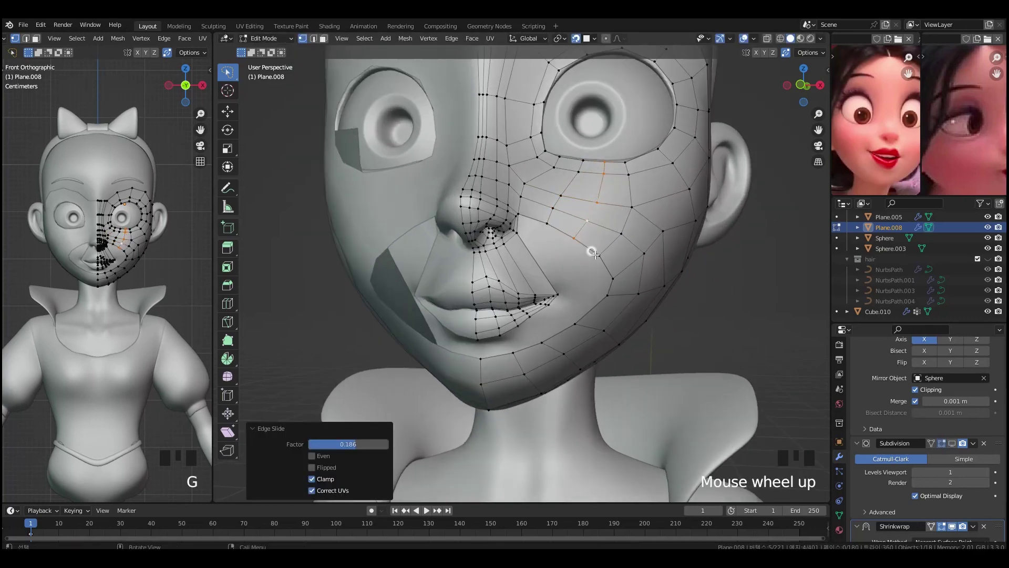
# - Cut three edge loops between the nose and upper lip and apply the Shrinkwrap modifier to the mesh
pyautogui.click(516, 262)
pyautogui.click(516, 262)
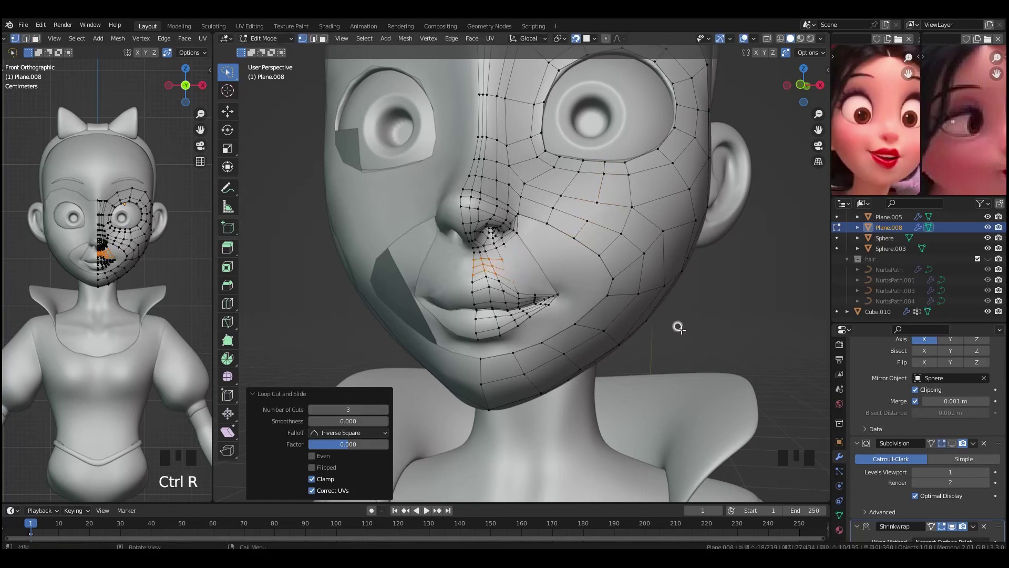
pyautogui.press('Tab')
pyautogui.scroll(-3, 879, 493)
pyautogui.press('Tab')
# - Move the outer border vertices of the upper lip area outward towards the cheek
pyautogui.keyDown('ctrl'); pyautogui.moveTo(535, 274); pyautogui.dragTo(536, 235, button='middle'); pyautogui.keyUp('ctrl')
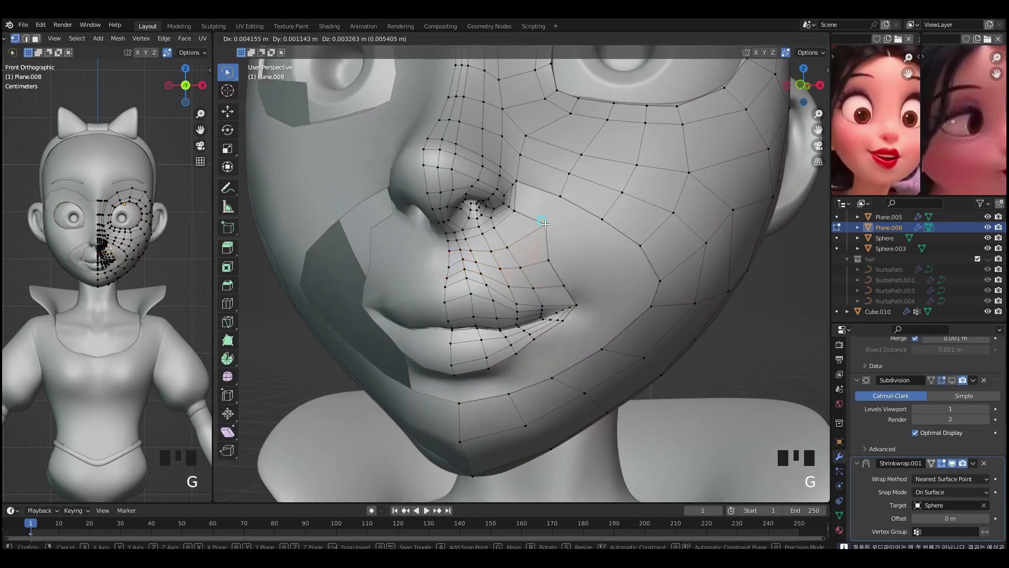
pyautogui.keyDown('shift'); pyautogui.moveTo(607, 304); pyautogui.dragTo(531, 234, button='middle'); pyautogui.keyUp('shift')
pyautogui.press('g')
pyautogui.click(506, 194)
# - Try to fill the gap between the upper lip area and the cheek with faces and adjust their vertices
pyautogui.keyDown('shift'); pyautogui.moveTo(676, 309); pyautogui.dragTo(655, 299, button='middle'); pyautogui.keyUp('shift')
pyautogui.click(599, 188)
pyautogui.press('f')
pyautogui.click(568, 236)
pyautogui.press('g')
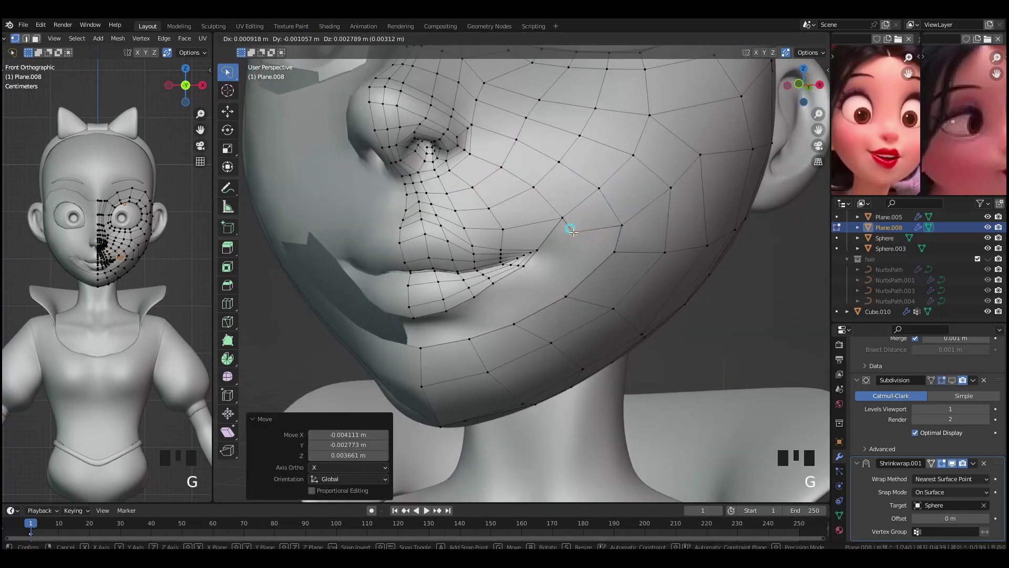
# - Try to extend a row of faces below the lower lip to the centre line, with an added chin loop
pyautogui.press('f')
pyautogui.click(543, 280)
pyautogui.press('f')
pyautogui.click(496, 296)
pyautogui.press('f')
pyautogui.hotkey('ctrl', 'r')
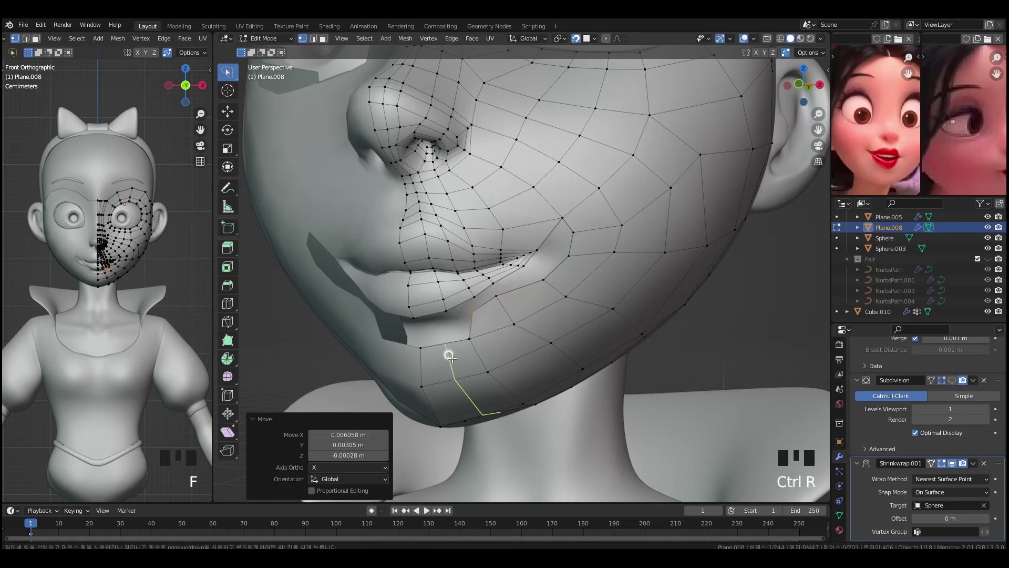
pyautogui.click(449, 353)
pyautogui.press('f')
pyautogui.click(444, 318)
# - Try to slide the new chin edge loop into even spacing
pyautogui.keyDown('alt'); pyautogui.click(515, 313); pyautogui.keyUp('alt')
pyautogui.press('g')
pyautogui.press('g')
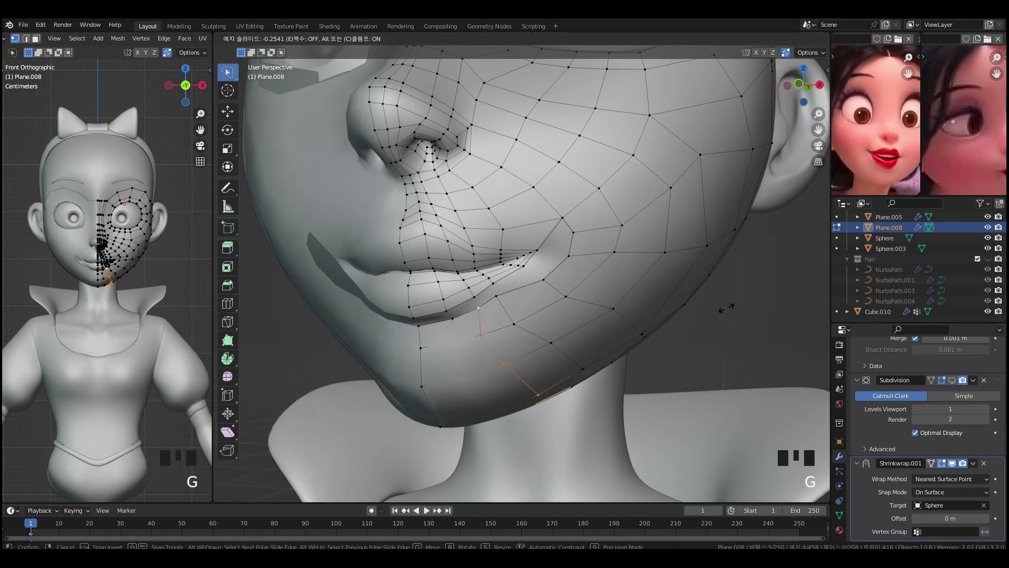
pyautogui.click(718, 318)
# - Try to fill the face beside the mouth corner and reposition the surrounding vertices
pyautogui.scroll(1, 581, 251)
pyautogui.click(580, 252)
pyautogui.moveTo(574, 279); pyautogui.dragTo(577, 240, button='middle')
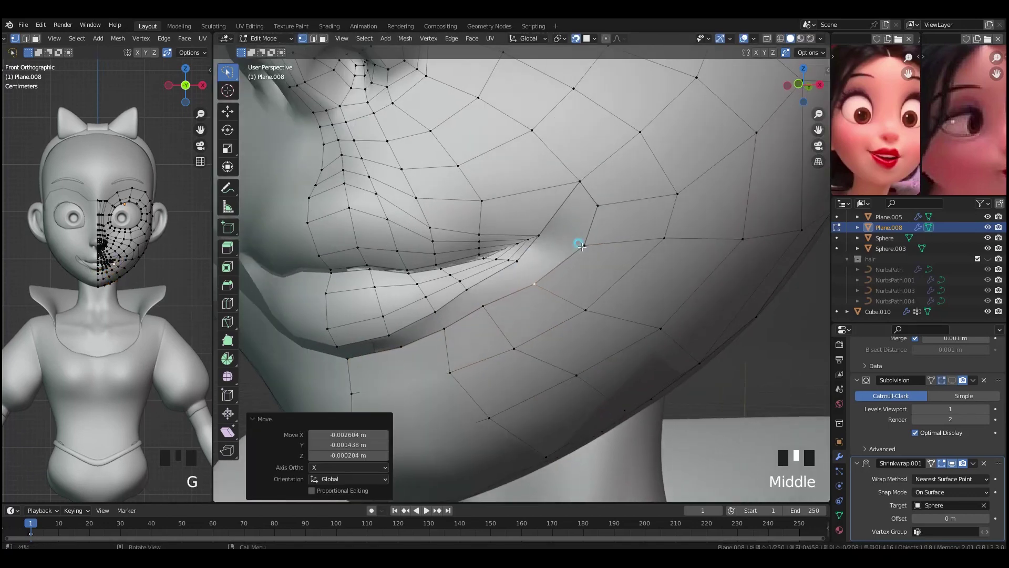
pyautogui.click(595, 198)
pyautogui.press('f')
pyautogui.click(564, 195)
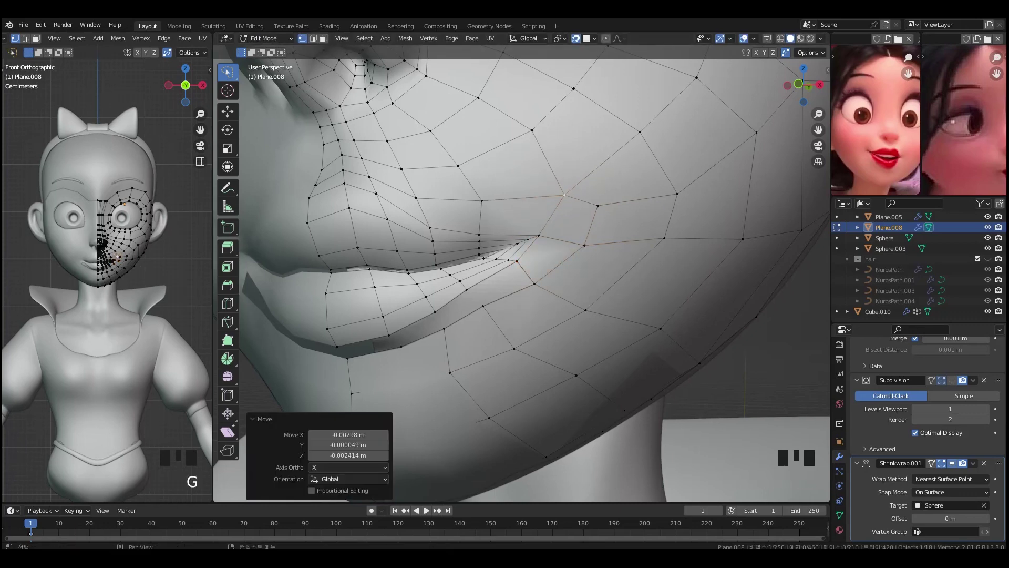
# - Undo the face filling around the mouth until the gap between the upper lip area and cheek is open
pyautogui.hotkey('ctrl', 'z')
pyautogui.hotkey('ctrl', 'z')
pyautogui.hotkey('ctrl', 'z')
pyautogui.hotkey('ctrl', 'z')
pyautogui.hotkey('ctrl', 'z')
pyautogui.hotkey('ctrl', 'z')
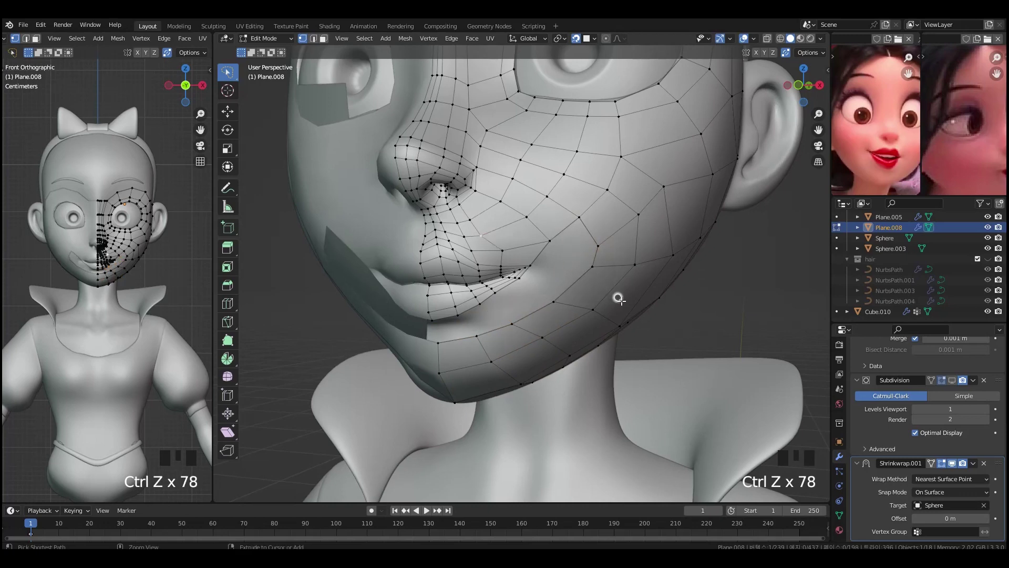
# - Reposition the upper lip area's border vertices and fill faces across to the cheek down to the mouth corner
pyautogui.moveTo(566, 229); pyautogui.dragTo(583, 261, button='middle')
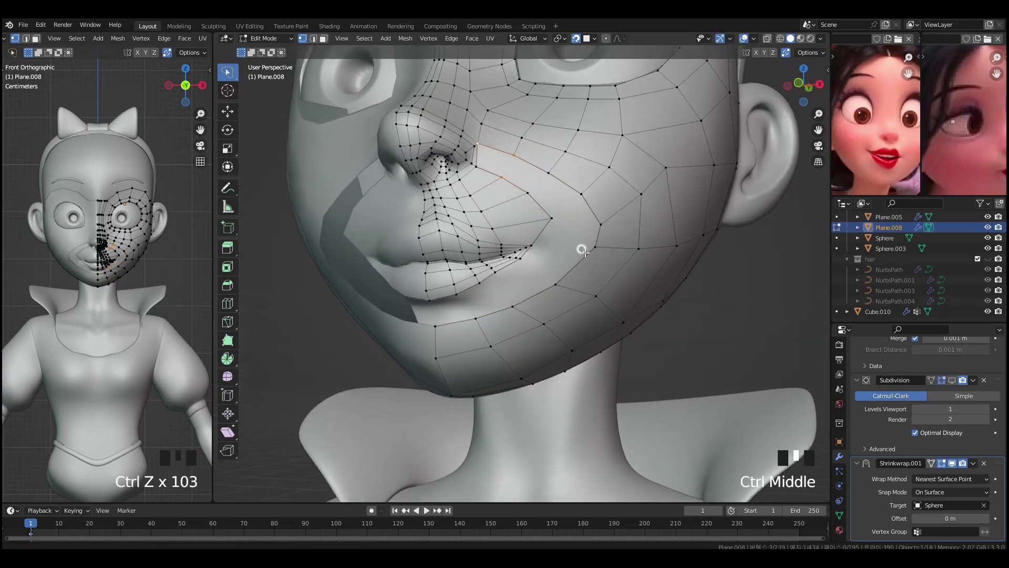
pyautogui.scroll(1, 584, 261)
pyautogui.click(547, 221)
pyautogui.press('g')
pyautogui.click(522, 194)
pyautogui.click(495, 156)
pyautogui.keyDown('shift'); pyautogui.click(503, 133); pyautogui.keyUp('shift')
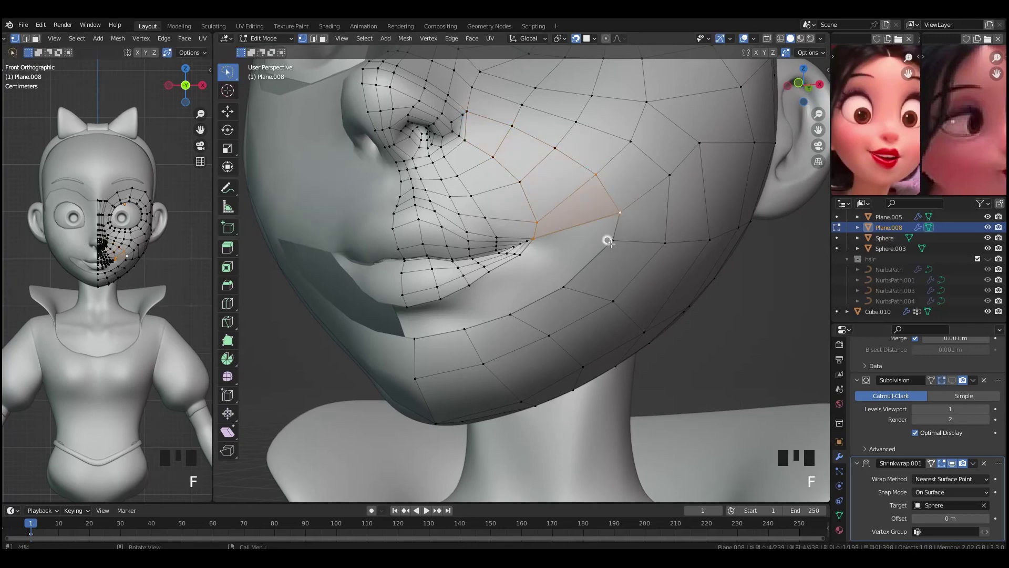
pyautogui.click(582, 225)
# - Adjust a border vertex below the mouth corner and fill the open faces between the lower lip and the jaw
pyautogui.click(581, 262)
pyautogui.press('g')
pyautogui.click(588, 259)
pyautogui.click(520, 255)
pyautogui.keyDown('shift'); pyautogui.click(490, 271); pyautogui.keyUp('shift')
pyautogui.keyDown('shift'); pyautogui.click(564, 287); pyautogui.keyUp('shift')
pyautogui.keyDown('shift'); pyautogui.click(582, 264); pyautogui.keyUp('shift')
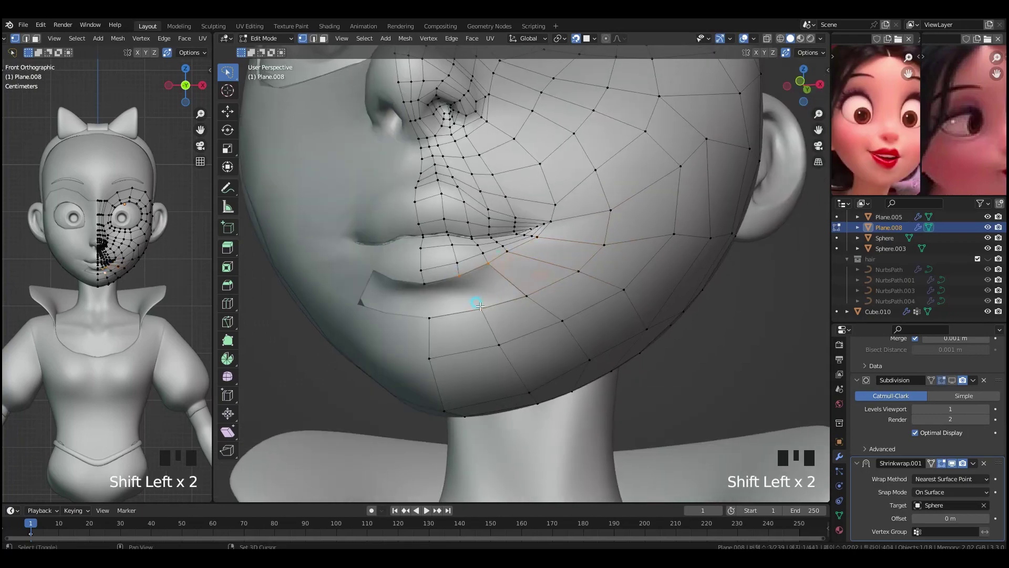
pyautogui.moveTo(478, 308); pyautogui.dragTo(636, 228, button='middle')
pyautogui.press('f')
# - Nudge a cheek vertex beside the mouth corner and slide the edge run beneath the eye to even its spacing
pyautogui.click(553, 227)
pyautogui.press('g')
pyautogui.click(564, 226)
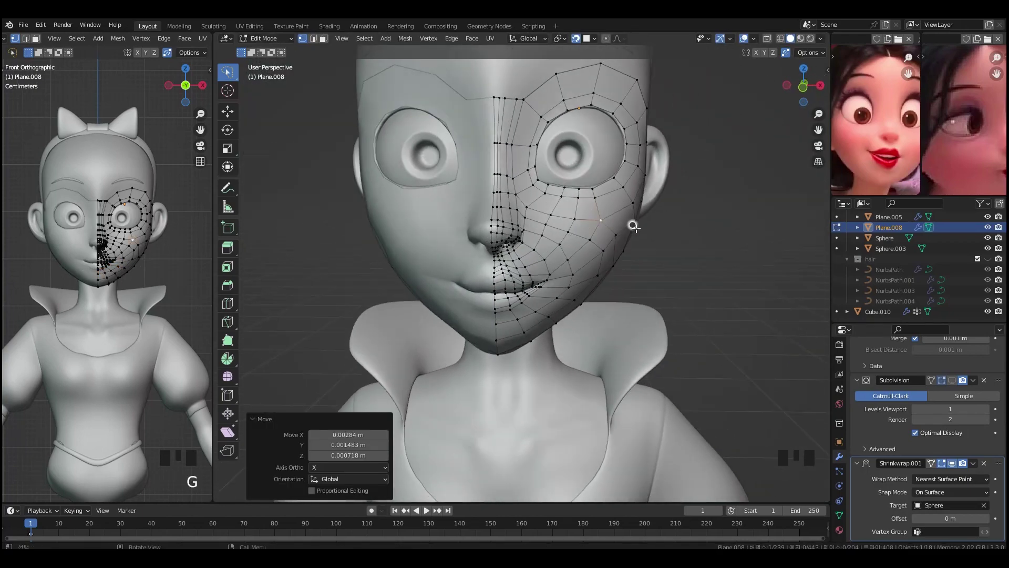
pyautogui.moveTo(733, 289); pyautogui.dragTo(613, 270, button='middle')
pyautogui.click(466, 192)
pyautogui.keyDown('ctrl'); pyautogui.click(497, 200); pyautogui.keyUp('ctrl')
pyautogui.press('g')
pyautogui.press('g')
pyautogui.click(784, 265)
pyautogui.moveTo(756, 266); pyautogui.dragTo(705, 320, button='middle')
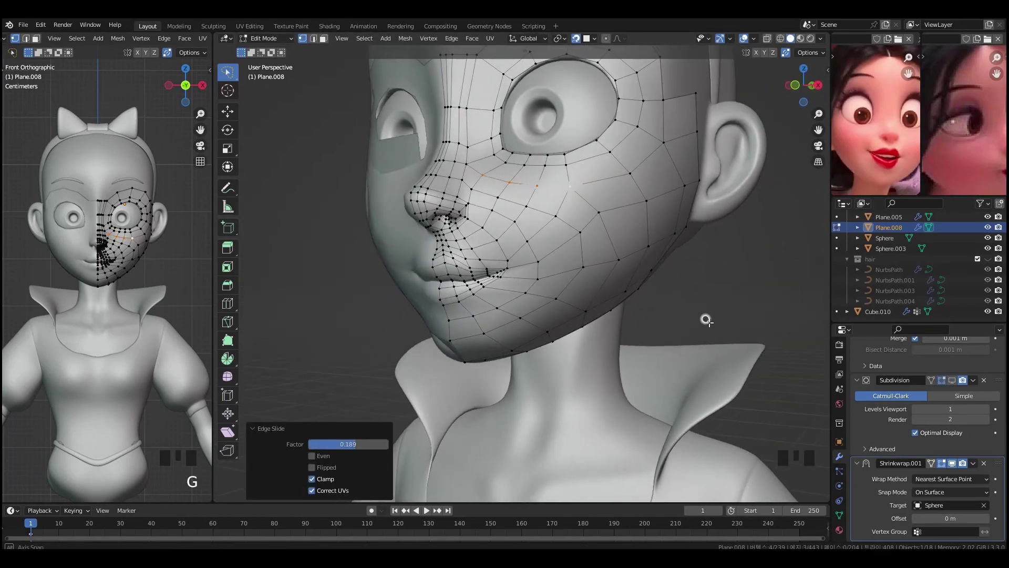
# - Slide two edge loops across the cheek into even spacing and apply the Shrinkwrap modifier
pyautogui.moveTo(570, 294); pyautogui.dragTo(563, 331, button='middle')
pyautogui.keyDown('alt'); pyautogui.click(573, 255); pyautogui.keyUp('alt')
pyautogui.moveTo(773, 362); pyautogui.dragTo(782, 317, button='middle')
pyautogui.press('g')
pyautogui.press('g')
pyautogui.click(762, 310)
pyautogui.keyDown('alt'); pyautogui.click(521, 243); pyautogui.keyUp('alt')
pyautogui.press('g')
pyautogui.press('g')
pyautogui.click(709, 277)
pyautogui.press('Tab')
pyautogui.hotkey('ctrl', 'a')
pyautogui.press('Tab')
# - Reposition a single vertex on the upper cheek to smooth the surrounding edge flow
pyautogui.moveTo(588, 363)
pyautogui.mouseDown(button='middle')
pyautogui.moveTo(667, 364)
pyautogui.moveTo(593, 358)
pyautogui.mouseUp(button='middle')
pyautogui.click(549, 182)
pyautogui.moveTo(583, 228); pyautogui.dragTo(578, 207, button='middle')
pyautogui.press('g')
pyautogui.click(590, 219)
pyautogui.press('`')
pyautogui.scroll(-2, 647, 210)
# - Slide two edge loops running from beneath the eye toward the side of the nose into even spacing
pyautogui.keyDown('alt'); pyautogui.click(591, 248); pyautogui.keyUp('alt')
pyautogui.press('g')
pyautogui.press('g')
pyautogui.click(734, 261)
pyautogui.moveTo(552, 157); pyautogui.dragTo(536, 206, button='middle')
pyautogui.keyDown('alt'); pyautogui.click(522, 207); pyautogui.keyUp('alt')
pyautogui.press('g')
pyautogui.press('g')
pyautogui.click(466, 189)
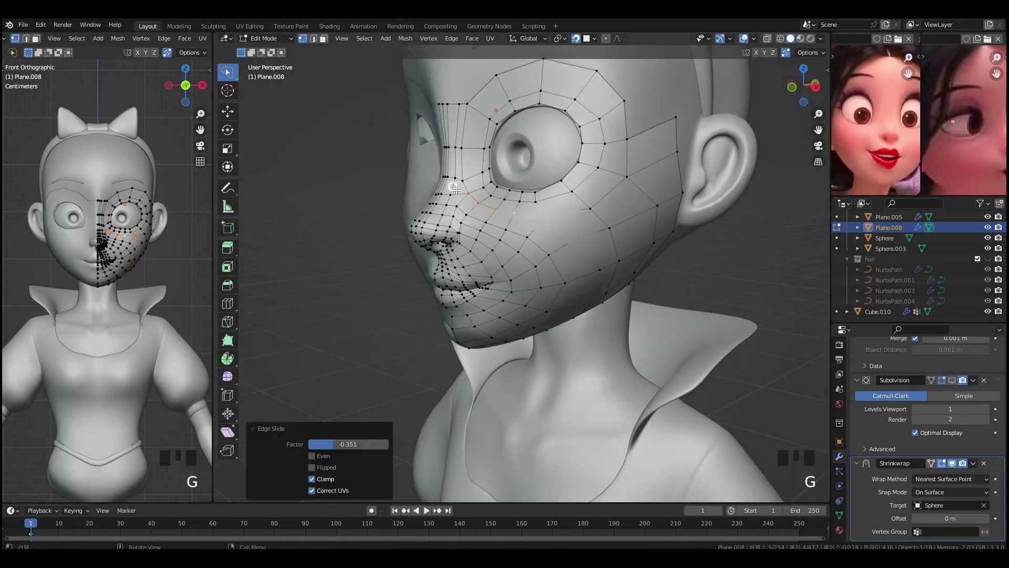
# - Slide the edge loops crossing the nose bridge to distribute them evenly
pyautogui.keyDown('alt'); pyautogui.click(453, 193); pyautogui.keyUp('alt')
pyautogui.press('g')
pyautogui.press('g')
pyautogui.click(745, 266)
pyautogui.keyDown('alt'); pyautogui.click(451, 177); pyautogui.keyUp('alt')
pyautogui.press('g')
pyautogui.press('g')
pyautogui.click(710, 237)
# - Add a single loop cut from the nose bridge across the cheek and apply the Shrinkwrap modifier
pyautogui.moveTo(710, 238); pyautogui.dragTo(703, 260, button='middle')
pyautogui.hotkey('ctrl', 'r')
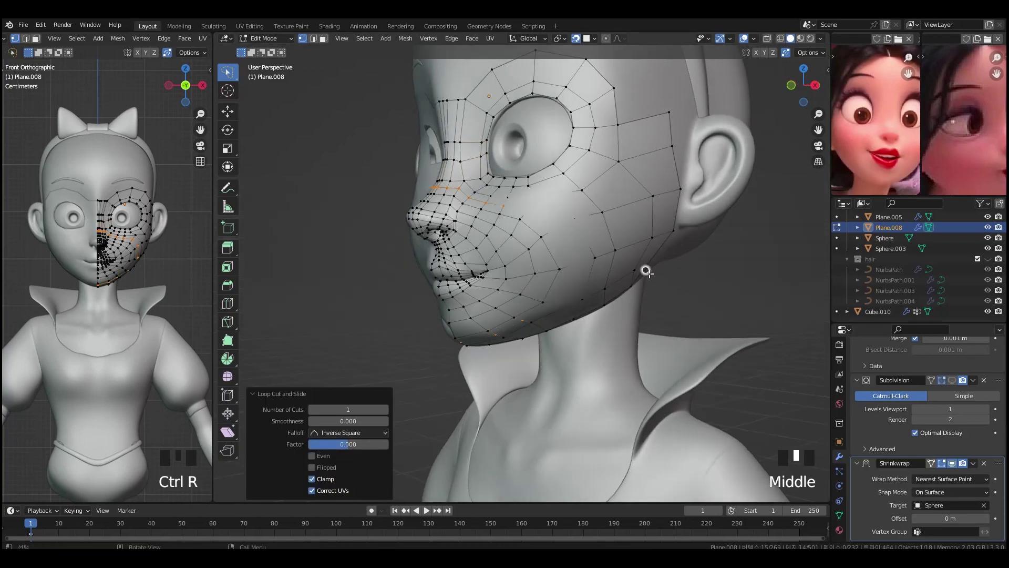
pyautogui.press('Tab')
pyautogui.click(874, 506)
pyautogui.press('Tab')
# - Reposition vertices between the nose bridge and the inner eye corner
pyautogui.moveTo(604, 295); pyautogui.dragTo(508, 195, button='middle')
pyautogui.click(486, 315)
pyautogui.press('g')
pyautogui.click(484, 317)
pyautogui.press('g')
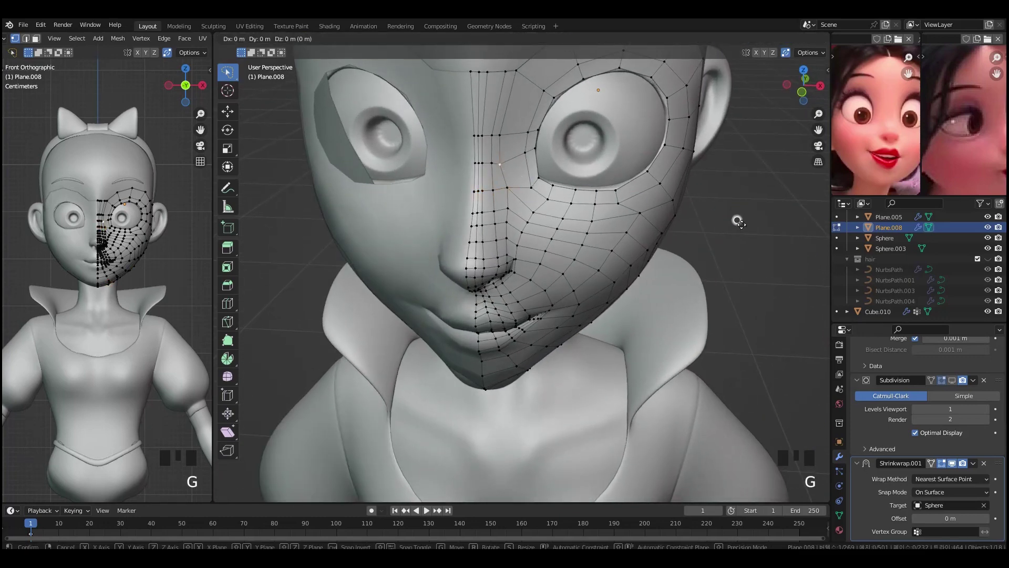
pyautogui.click(760, 244)
# - Move individual vertices beneath the eye and on the cheek to even out the quads
pyautogui.moveTo(760, 245); pyautogui.dragTo(696, 231, button='middle')
pyautogui.click(556, 184)
pyautogui.press('g')
pyautogui.click(553, 157)
pyautogui.moveTo(543, 208); pyautogui.dragTo(597, 181, button='middle')
pyautogui.press('g')
pyautogui.click(630, 177)
pyautogui.click(594, 135)
pyautogui.press('g')
pyautogui.click(626, 134)
pyautogui.moveTo(625, 134); pyautogui.dragTo(527, 191, button='middle')
# - Slide the edge loop running from the lower eyelid across the cheek to the jaw and apply the Shrinkwrap modifier
pyautogui.keyDown('ctrl'); pyautogui.click(541, 231); pyautogui.keyUp('ctrl')
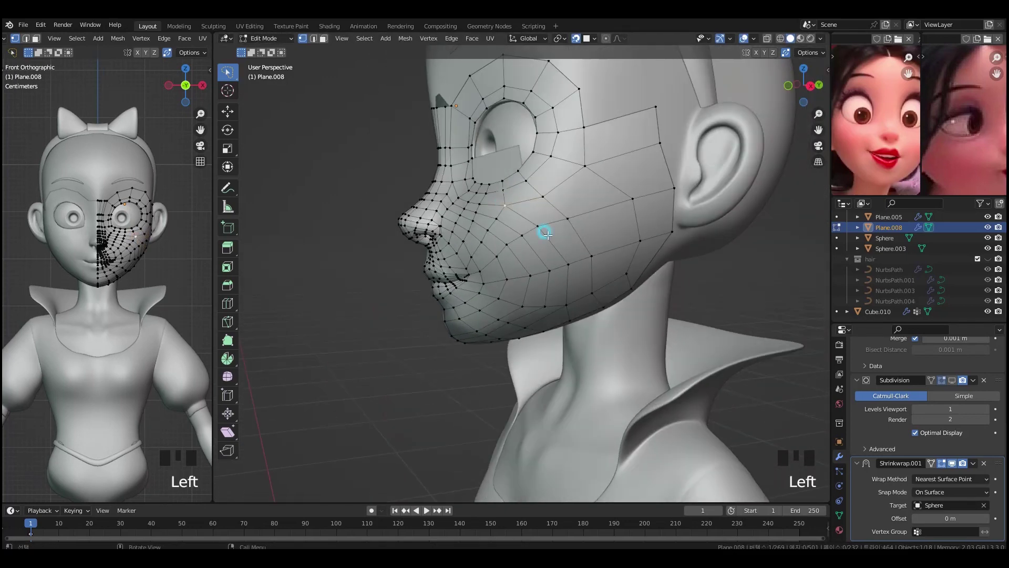
pyautogui.press('g')
pyautogui.press('g')
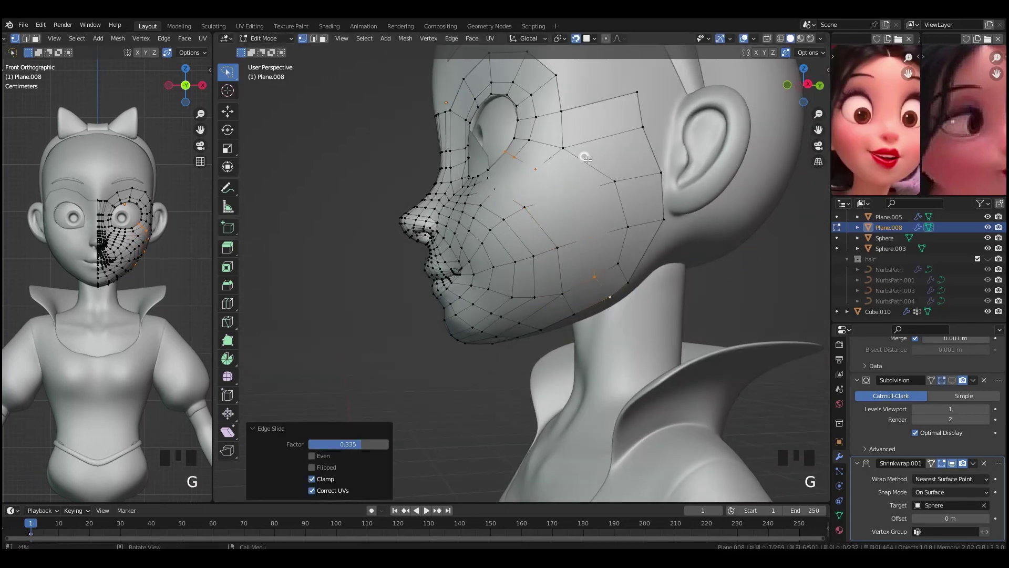
pyautogui.keyDown('alt'); pyautogui.moveTo(588, 160); pyautogui.dragTo(704, 325, button='middle'); pyautogui.keyUp('alt')
pyautogui.press('Tab')
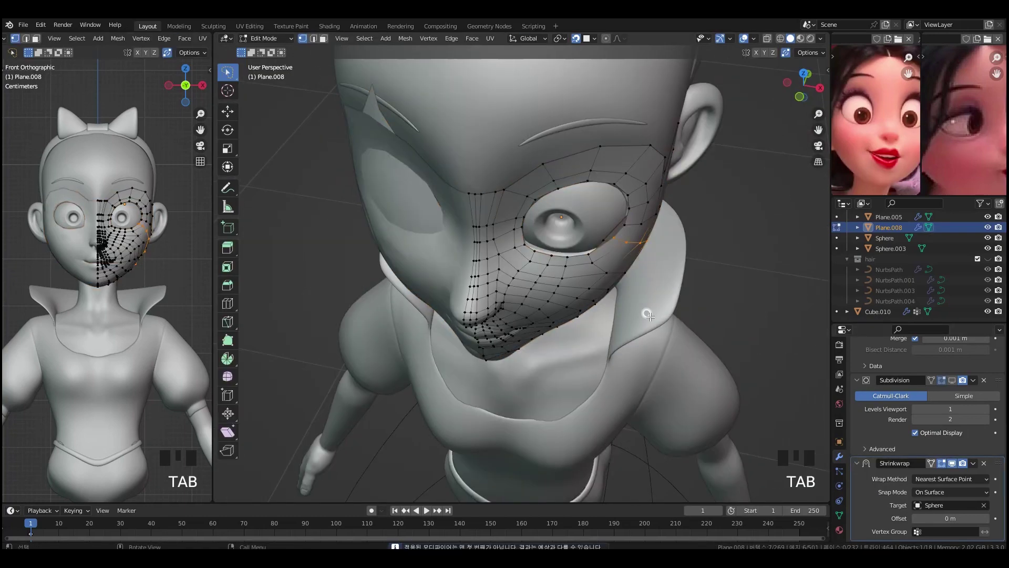
pyautogui.moveTo(638, 252); pyautogui.dragTo(631, 199, button='middle')
pyautogui.press('Tab')
pyautogui.moveTo(657, 242); pyautogui.dragTo(646, 230, button='middle')
pyautogui.click(647, 230)
pyautogui.press('Tab')
# - Reposition the vertices just above and below the lips near the mouth corner
pyautogui.scroll(2, 660, 266)
pyautogui.moveTo(660, 266); pyautogui.dragTo(631, 292, button='middle')
pyautogui.scroll(3, 515, 282)
pyautogui.moveTo(515, 282); pyautogui.dragTo(475, 342, button='middle')
pyautogui.click(473, 253)
pyautogui.press('g')
pyautogui.click(481, 259)
pyautogui.hotkey('ctrl', 'z')
pyautogui.keyDown('alt'); pyautogui.click(504, 307); pyautogui.keyUp('alt')
pyautogui.press('g')
pyautogui.click(486, 288)
pyautogui.press('g')
pyautogui.click(498, 340)
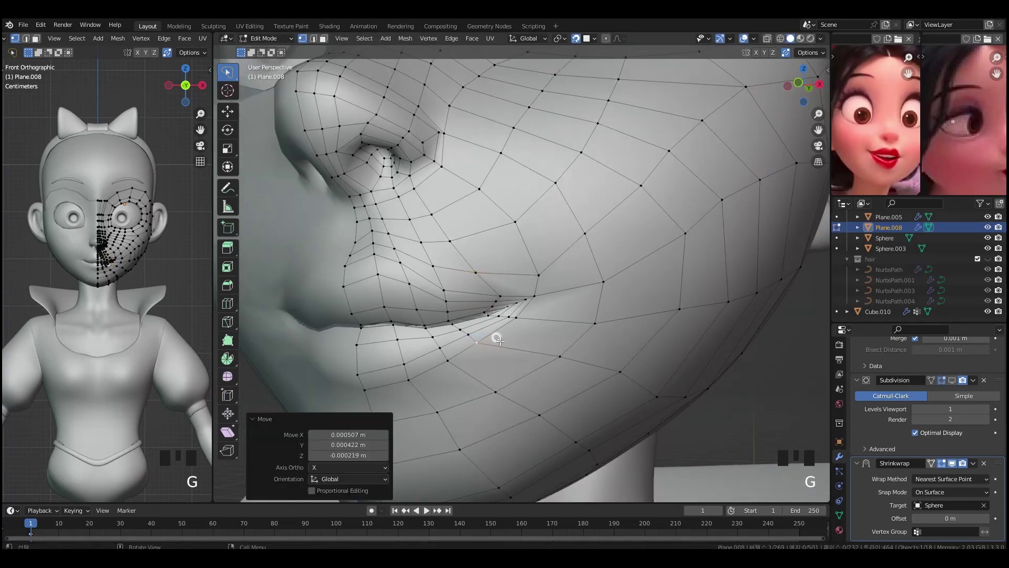
# - Delete the edge row above the upper lip and refill faces between the lip and the cheek
pyautogui.click(525, 268)
pyautogui.click(524, 267)
pyautogui.keyDown('ctrl'); pyautogui.click(349, 250); pyautogui.keyUp('ctrl')
pyautogui.press('x')
pyautogui.click(561, 185)
pyautogui.press('f')
# - Undo the last face filling and vertex edits beside the mouth corner
pyautogui.moveTo(539, 284); pyautogui.dragTo(489, 276, button='middle')
pyautogui.click(541, 258)
pyautogui.click(590, 237)
pyautogui.click(508, 263)
pyautogui.hotkey('ctrl', 'z')
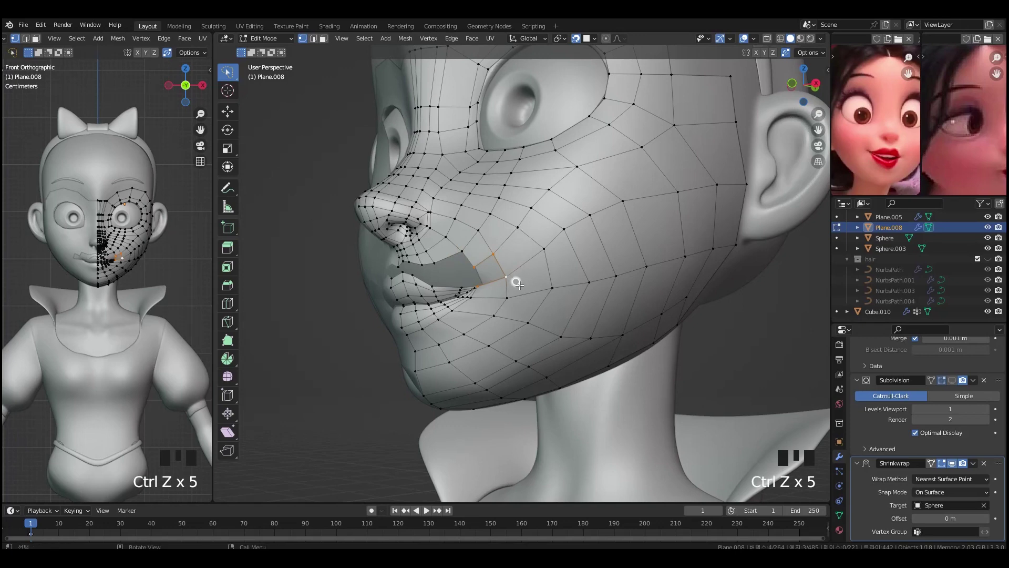
# - Slide the cheek edge loop leading toward the ear, add a loop cut beside it, and apply the Shrinkwrap modifier
pyautogui.keyDown('ctrl'); pyautogui.moveTo(578, 252); pyautogui.dragTo(557, 279, button='middle'); pyautogui.keyUp('ctrl')
pyautogui.press('g')
pyautogui.press('g')
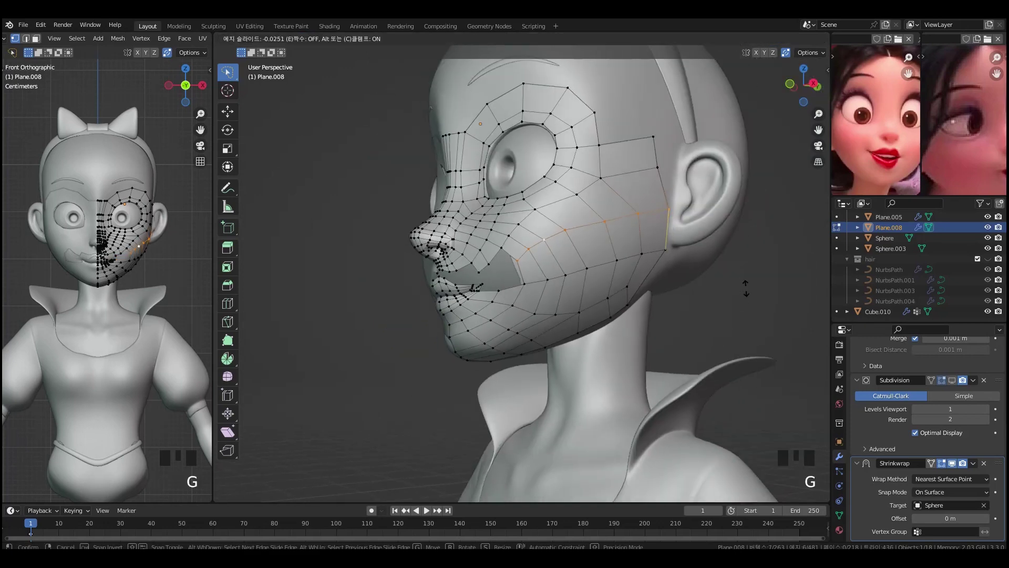
pyautogui.click(596, 250)
pyautogui.hotkey('ctrl', 'r')
pyautogui.click(595, 250)
pyautogui.moveTo(595, 250); pyautogui.dragTo(625, 241, button='middle')
pyautogui.press('Tab')
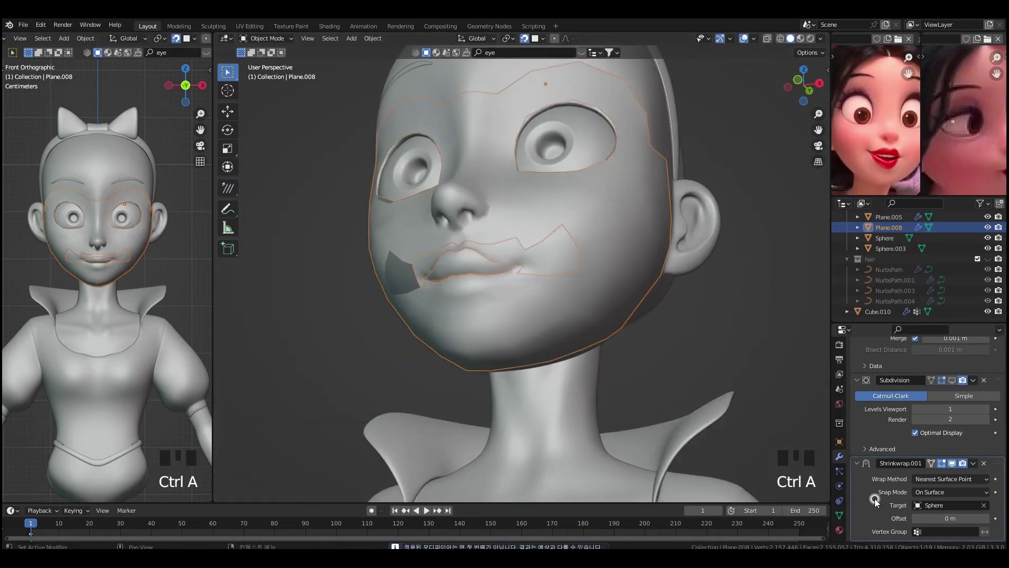
pyautogui.press('Tab')
# - Step back through the ear mesh edits and redo them to restore the ring of faces around the ear
pyautogui.moveTo(594, 300); pyautogui.dragTo(560, 309, button='middle')
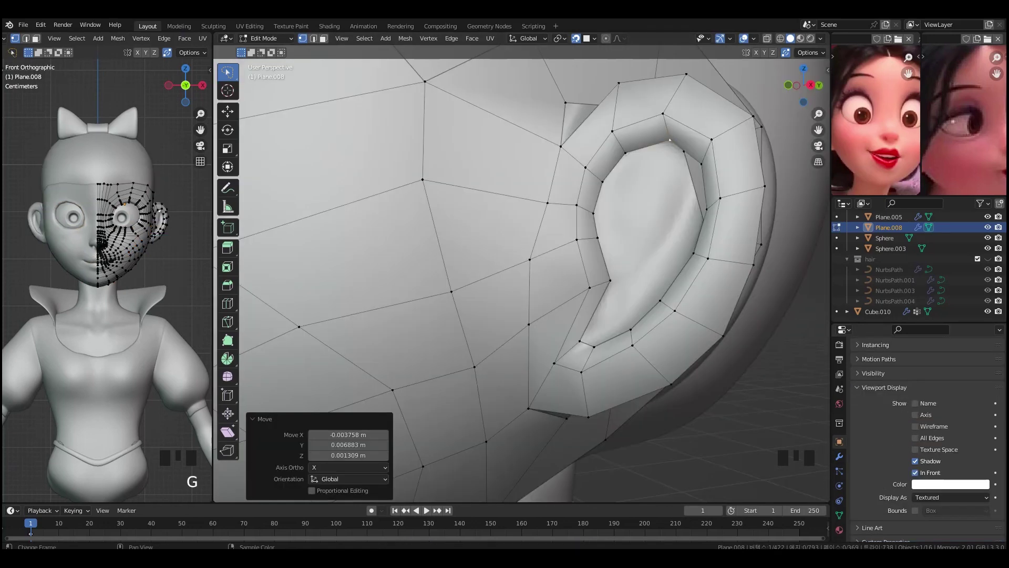
pyautogui.moveTo(644, 225); pyautogui.dragTo(970, 142, button='middle')
pyautogui.hotkey('ctrl', 'z')
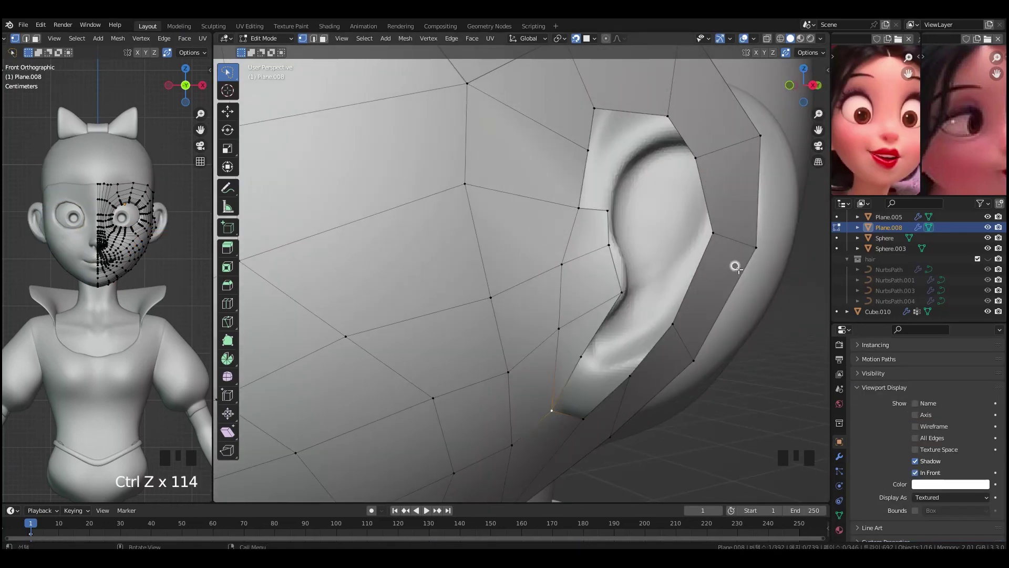
pyautogui.hotkey('ctrl', 'shift', 'z')
pyautogui.hotkey('ctrl', 'shift', 'z')
pyautogui.hotkey('ctrl', 'shift', 'z')
pyautogui.hotkey('ctrl', 'shift', 'z')
pyautogui.hotkey('ctrl', 'shift', 'z')
pyautogui.hotkey('ctrl', 'shift', 'z')
pyautogui.hotkey('ctrl', 'shift', 'z')
pyautogui.hotkey('ctrl', 'shift', 'z')
pyautogui.hotkey('ctrl', 'shift', 'z')
pyautogui.hotkey('ctrl', 'shift', 'z')
pyautogui.hotkey('ctrl', 'shift', 'z')
pyautogui.hotkey('ctrl', 'shift', 'z')
pyautogui.hotkey('ctrl', 'shift', 'z')
pyautogui.hotkey('ctrl', 'shift', 'z')
pyautogui.hotkey('ctrl', 'shift', 'z')
pyautogui.hotkey('ctrl', 'shift', 'z')
pyautogui.hotkey('ctrl', 'shift', 'z')
pyautogui.hotkey('ctrl', 'shift', 'z')
pyautogui.hotkey('ctrl', 'shift', 'z')
pyautogui.hotkey('ctrl', 'shift', 'z')
pyautogui.hotkey('ctrl', 'shift', 'z')
pyautogui.hotkey('ctrl', 'shift', 'z')
pyautogui.hotkey('ctrl', 'shift', 'z')
pyautogui.hotkey('ctrl', 'shift', 'z')
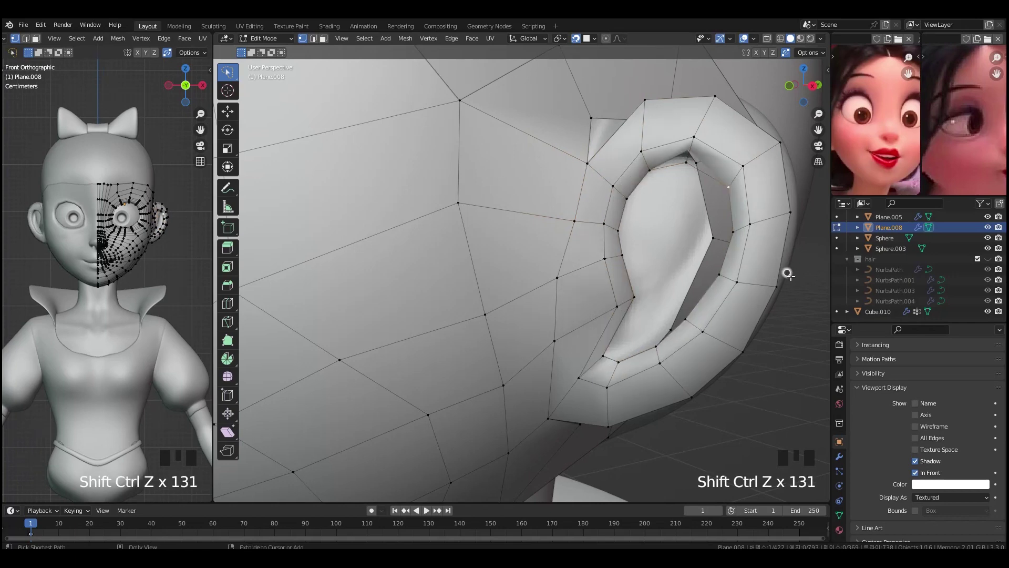
# - Extrude a vertex where the top of the ear meets the head and fill a face to the adjoining mesh
pyautogui.scroll(-2, 695, 160)
pyautogui.moveTo(574, 263); pyautogui.dragTo(598, 305, button='middle')
pyautogui.moveTo(694, 231); pyautogui.dragTo(475, 279, button='middle')
pyautogui.click(545, 315)
pyautogui.press('e')
pyautogui.click(590, 302)
pyautogui.keyDown('shift'); pyautogui.click(546, 317); pyautogui.keyUp('shift')
pyautogui.press('f')
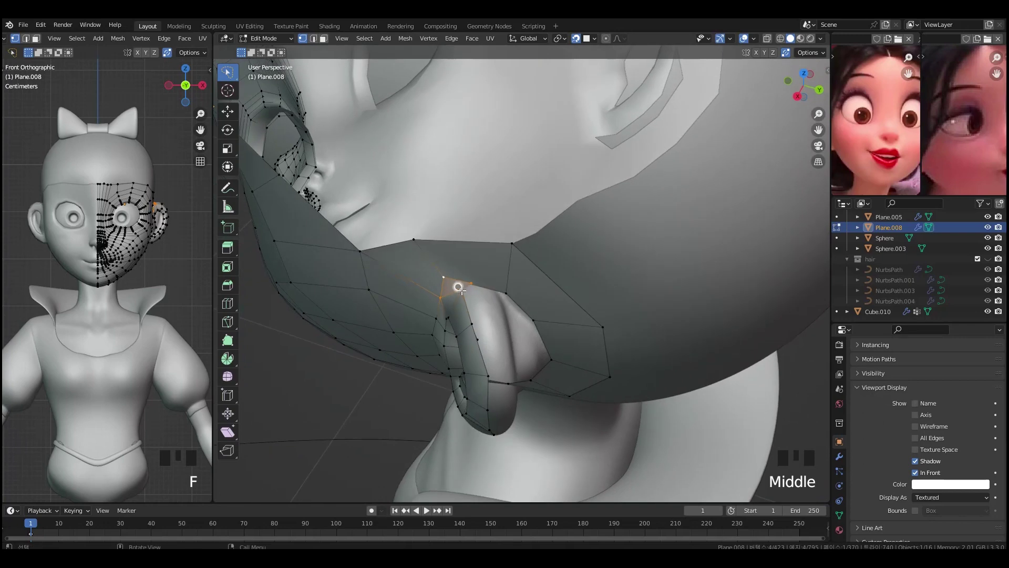
# - Fill the face joining the top of the ear to the head mesh, and reposition the adjoining vertex
pyautogui.click(504, 369)
pyautogui.press('f')
pyautogui.moveTo(504, 369); pyautogui.dragTo(469, 126, button='middle')
pyautogui.click(479, 243)
pyautogui.click(469, 126)
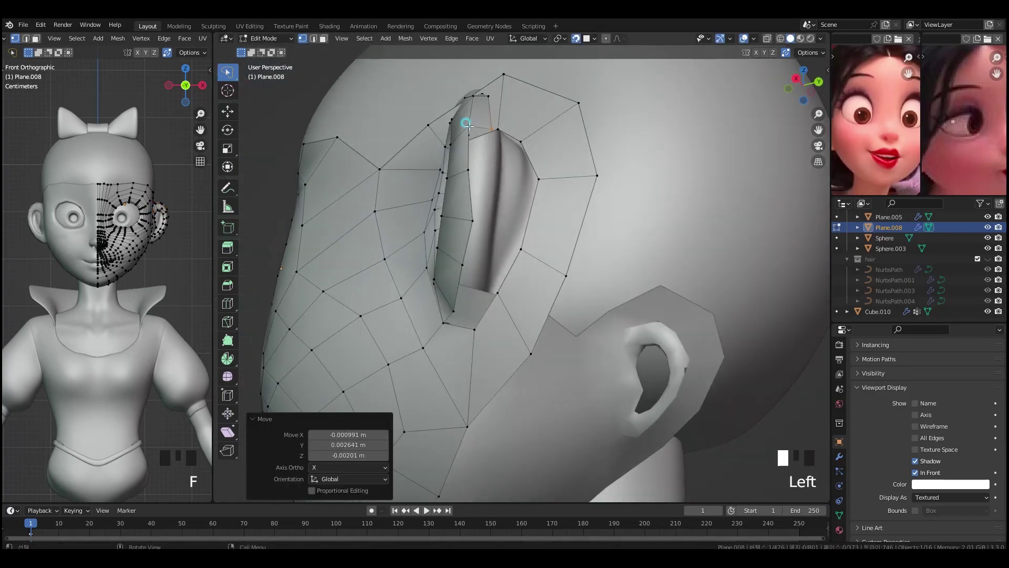
# - Fill the faces along the ear's outer rim down to the lobe, and adjust the vertex at the rim's lower end
pyautogui.click(477, 218)
pyautogui.press('f')
pyautogui.click(477, 261)
pyautogui.press('f')
pyautogui.moveTo(478, 261)
pyautogui.mouseDown(button='middle')
pyautogui.moveTo(475, 216)
pyautogui.moveTo(514, 266)
pyautogui.moveTo(656, 304)
pyautogui.moveTo(579, 251)
pyautogui.moveTo(478, 262)
pyautogui.mouseUp(button='middle')
pyautogui.click(483, 247)
pyautogui.keyDown('shift'); pyautogui.click(492, 228); pyautogui.keyUp('shift')
pyautogui.press('f')
pyautogui.click(558, 260)
pyautogui.click(479, 261)
pyautogui.press('g')
pyautogui.click(496, 267)
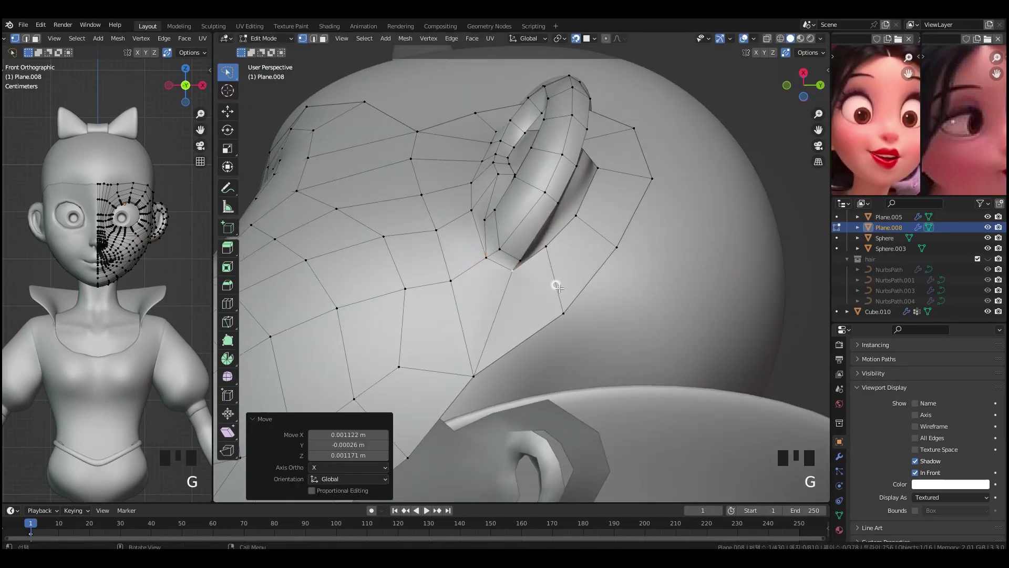
pyautogui.moveTo(555, 285); pyautogui.dragTo(557, 395, button='middle')
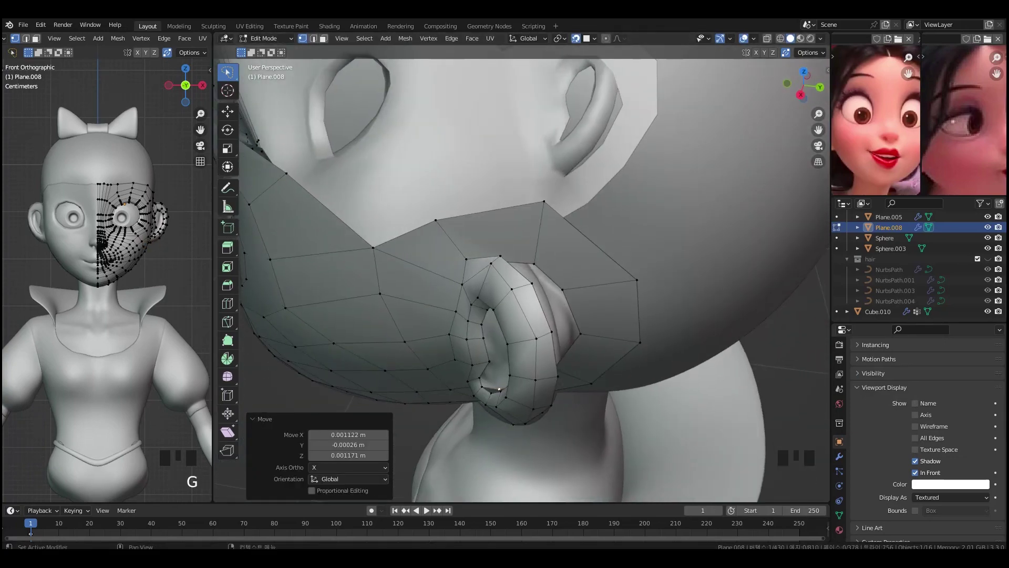
# - Add a loop cut across the mesh at the top of the ear and reposition the surrounding vertices to follow the ear's form
pyautogui.moveTo(523, 279); pyautogui.dragTo(472, 271, button='middle')
pyautogui.hotkey('ctrl', 'r')
pyautogui.doubleClick(489, 229)
pyautogui.click(446, 261)
pyautogui.press('g')
pyautogui.click(439, 257)
pyautogui.moveTo(428, 212); pyautogui.dragTo(495, 220, button='middle')
pyautogui.press('g')
pyautogui.click(448, 279)
pyautogui.press('g')
pyautogui.click(453, 286)
pyautogui.click(512, 167)
pyautogui.press('g')
pyautogui.click(532, 163)
pyautogui.moveTo(532, 174); pyautogui.dragTo(416, 248, button='middle')
# - Move a vertex behind the top of the ear and fill a face between the ear rim and the head mesh
pyautogui.click(461, 318)
pyautogui.press('g')
pyautogui.click(412, 273)
pyautogui.keyDown('shift'); pyautogui.click(412, 263); pyautogui.keyUp('shift')
pyautogui.keyDown('shift'); pyautogui.click(402, 276); pyautogui.keyUp('shift')
pyautogui.keyDown('shift'); pyautogui.click(414, 275); pyautogui.keyUp('shift')
pyautogui.press('f')
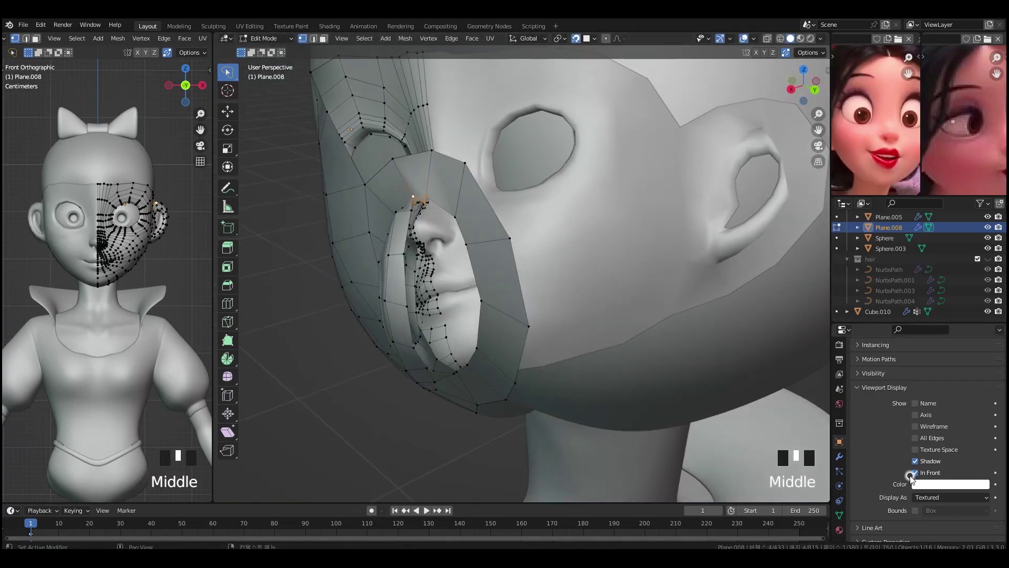
# - Toggle the mesh's In Front display off and on, and move the outer border vertex above the ear about 0.004 m along Z
pyautogui.click(915, 472)
pyautogui.click(517, 322)
pyautogui.click(915, 472)
pyautogui.moveTo(526, 337)
pyautogui.mouseDown(button='middle')
pyautogui.moveTo(519, 349)
pyautogui.moveTo(476, 254)
pyautogui.mouseUp(button='middle')
pyautogui.keyDown('alt'); pyautogui.click(476, 254); pyautogui.keyUp('alt')
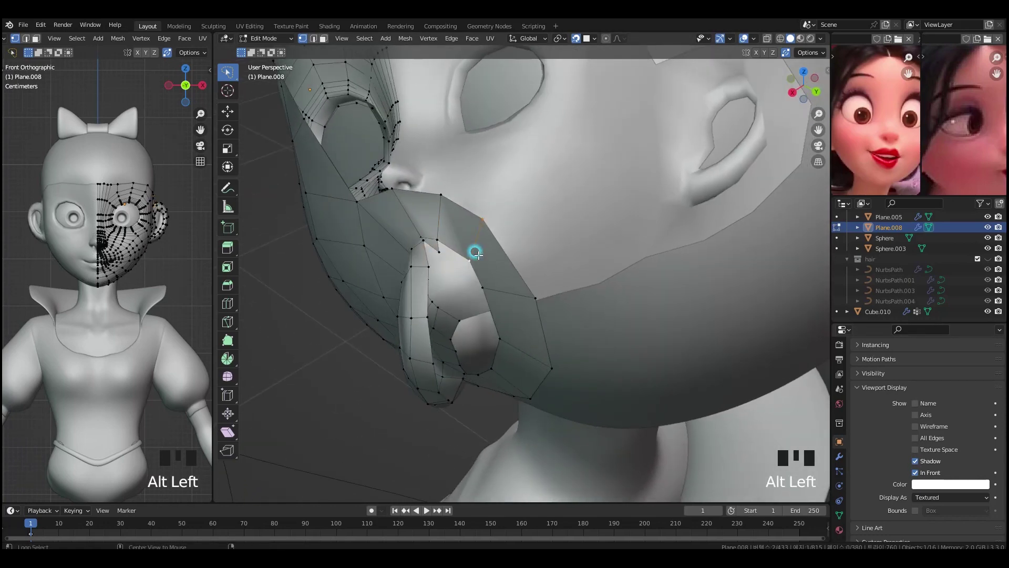
pyautogui.click(299, 343)
pyautogui.press('g')
pyautogui.press('z')
pyautogui.click(447, 242)
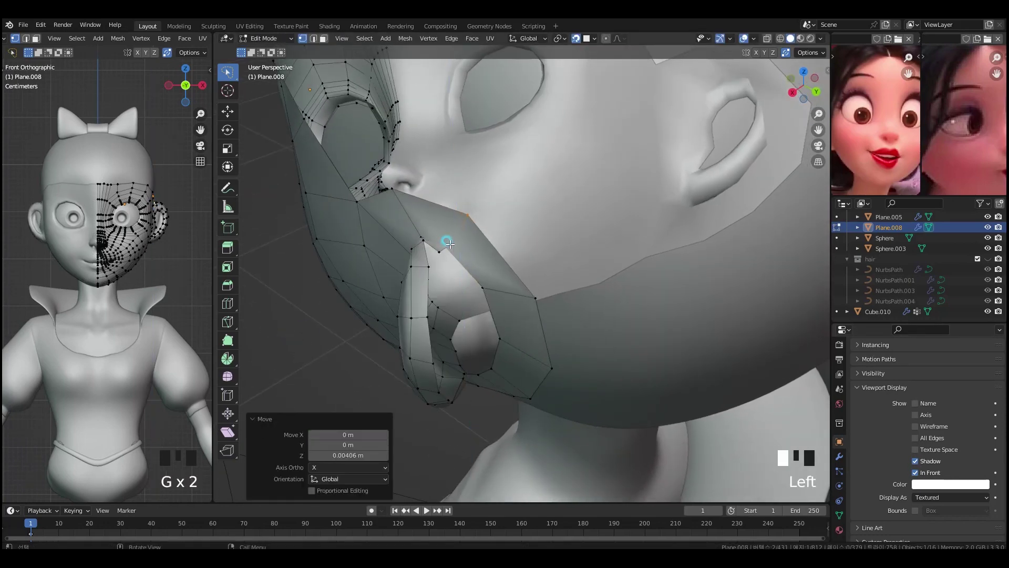
# - Fill a face beside the top of the ear and reposition the vertex at the ear's upper rim
pyautogui.moveTo(544, 279); pyautogui.dragTo(508, 273, button='middle')
pyautogui.click(400, 209)
pyautogui.press('f')
pyautogui.click(396, 209)
pyautogui.moveTo(396, 210); pyautogui.dragTo(370, 229, button='middle')
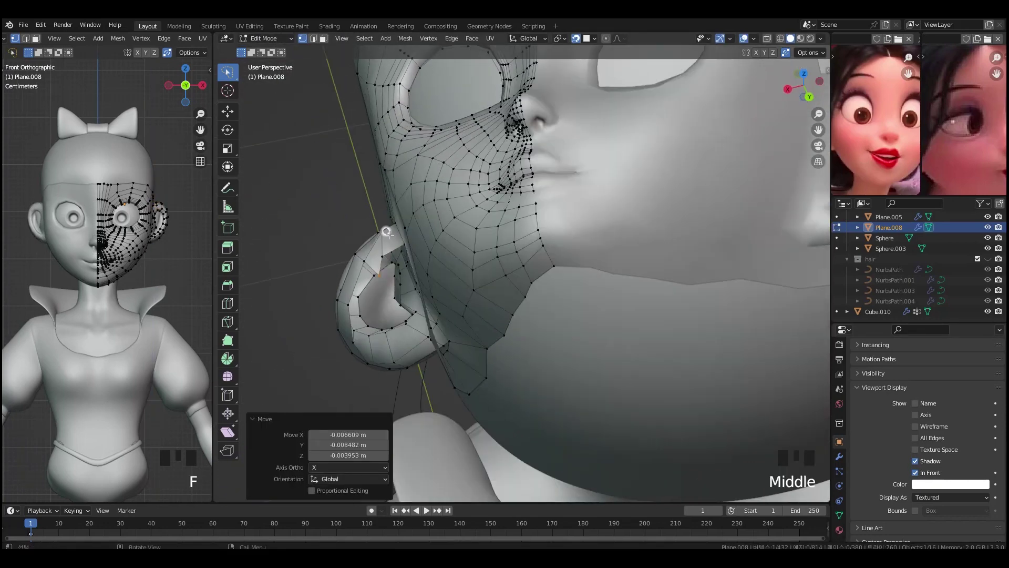
pyautogui.press('g')
pyautogui.click(392, 225)
# - Fill successive faces along the back side of the ear rim, starting from the top
pyautogui.press('f')
pyautogui.click(392, 276)
pyautogui.moveTo(392, 276); pyautogui.dragTo(390, 298, button='middle')
pyautogui.press('f')
pyautogui.click(372, 193)
pyautogui.moveTo(372, 193); pyautogui.dragTo(367, 214, button='middle')
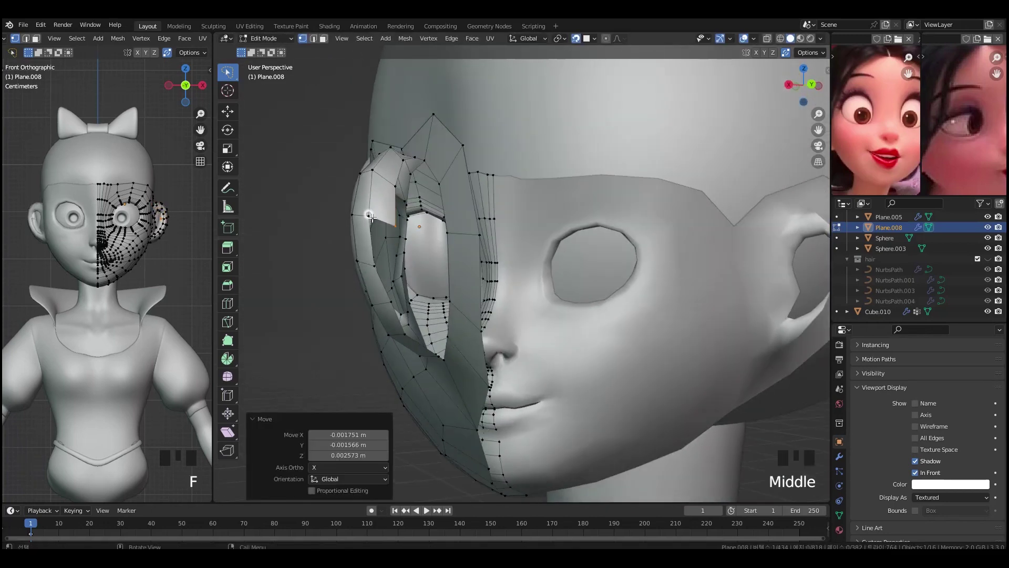
pyautogui.press('f')
pyautogui.click(373, 204)
pyautogui.click(372, 225)
pyautogui.press('f')
pyautogui.click(412, 279)
pyautogui.moveTo(412, 279); pyautogui.dragTo(441, 273, button='middle')
# - Select the open edges behind the ear and fill the gap between the back of the rim and the head
pyautogui.moveTo(487, 374); pyautogui.dragTo(434, 241, button='middle')
pyautogui.click(434, 241)
pyautogui.keyDown('shift'); pyautogui.click(450, 266); pyautogui.keyUp('shift')
pyautogui.press('f')
pyautogui.moveTo(462, 281); pyautogui.dragTo(402, 202, button='middle')
pyautogui.press('f')
pyautogui.press('f')
# - Adjust vertices behind the upper ear and fill further faces toward the surrounding head mesh
pyautogui.moveTo(394, 252); pyautogui.dragTo(426, 227, button='middle')
pyautogui.press('g')
pyautogui.keyDown('shift'); pyautogui.click(421, 182); pyautogui.keyUp('shift')
pyautogui.press('f')
pyautogui.moveTo(633, 286); pyautogui.dragTo(636, 244, button='middle')
pyautogui.keyDown('shift'); pyautogui.click(425, 168); pyautogui.keyUp('shift')
pyautogui.press('f')
pyautogui.click(438, 200)
pyautogui.press('g')
# - Temporarily switch off In Front display to pick the hidden vertices behind the ear, and fill the next faces there
pyautogui.click(915, 472)
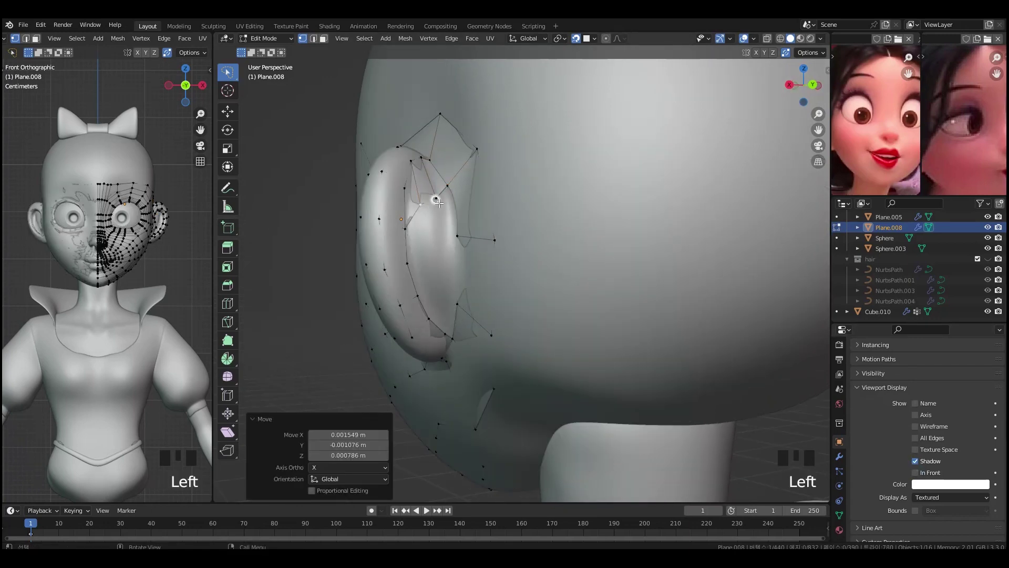
pyautogui.click(446, 187)
pyautogui.press('f')
pyautogui.click(443, 234)
pyautogui.click(915, 473)
pyautogui.click(435, 198)
pyautogui.press('f')
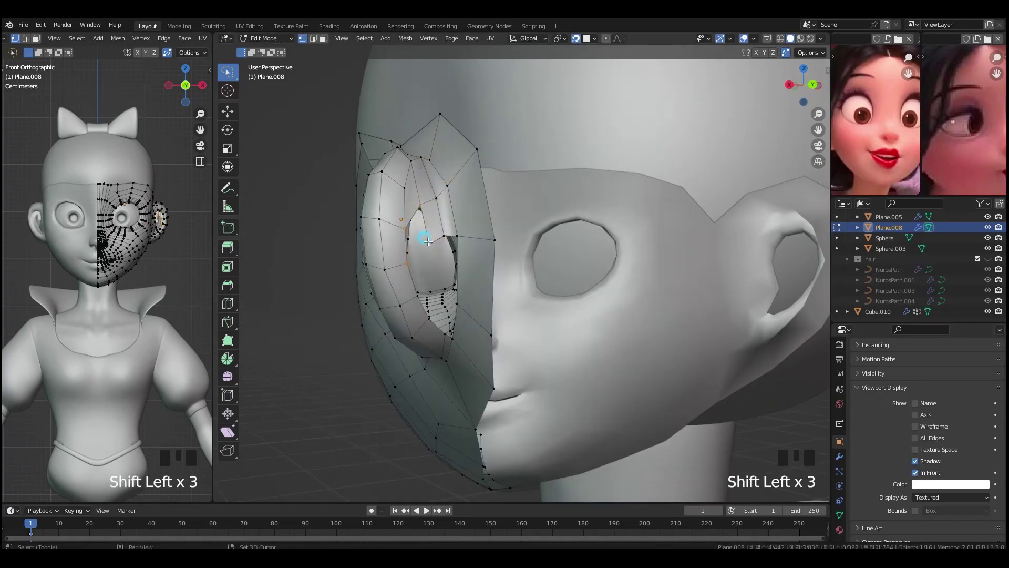
pyautogui.press('f')
# - Add a centred loop cut through the faces behind the ear and move its end vertices onto the sculpt's surface
pyautogui.moveTo(429, 238); pyautogui.dragTo(447, 238, button='middle')
pyautogui.click(449, 255)
pyautogui.hotkey('ctrl', 'r')
pyautogui.click(465, 257)
pyautogui.rightClick(464, 257)
pyautogui.click(446, 255)
pyautogui.hotkey('alt', 'z')
pyautogui.click(458, 251)
pyautogui.hotkey('alt', 'z')
pyautogui.press('g')
pyautogui.click(462, 253)
pyautogui.press('g')
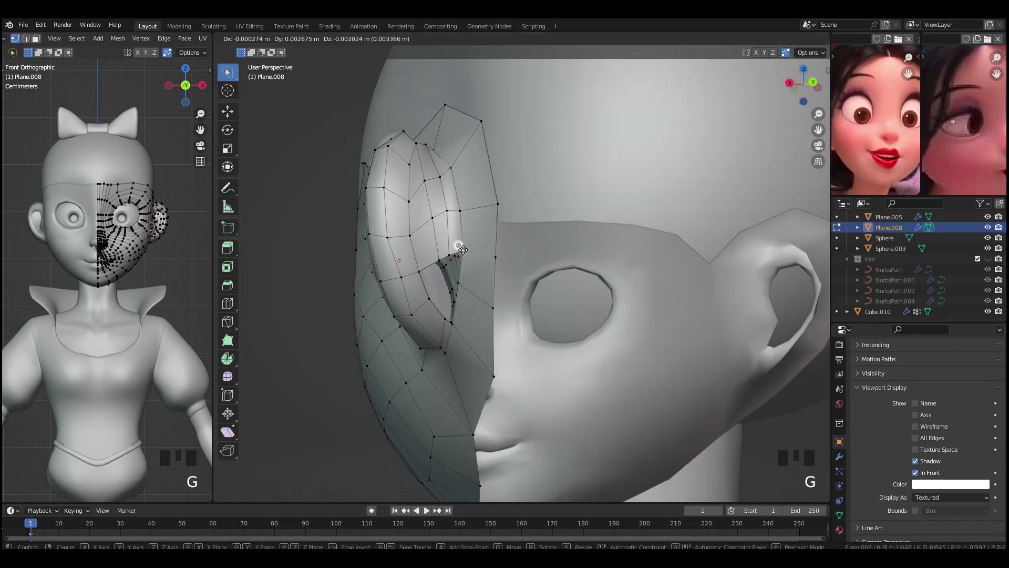
# - Fill two more faces down the back of the ear and reposition their vertices against the head
pyautogui.click(464, 282)
pyautogui.press('f')
pyautogui.press('f')
pyautogui.press('g')
pyautogui.click(461, 283)
pyautogui.press('g')
pyautogui.click(462, 250)
# - Add a loop cut through the lower faces behind the ear and fill the adjacent face
pyautogui.moveTo(443, 290); pyautogui.dragTo(440, 315, button='middle')
pyautogui.hotkey('ctrl', 'r')
pyautogui.click(436, 268)
pyautogui.click(441, 316)
pyautogui.press('f')
# - Extrude a vertex in the remaining gap behind the lower ear and fill the last faces toward the lobe
pyautogui.click(446, 297)
pyautogui.keyDown('shift'); pyautogui.click(444, 297); pyautogui.keyUp('shift')
pyautogui.click(448, 299)
pyautogui.click(450, 295)
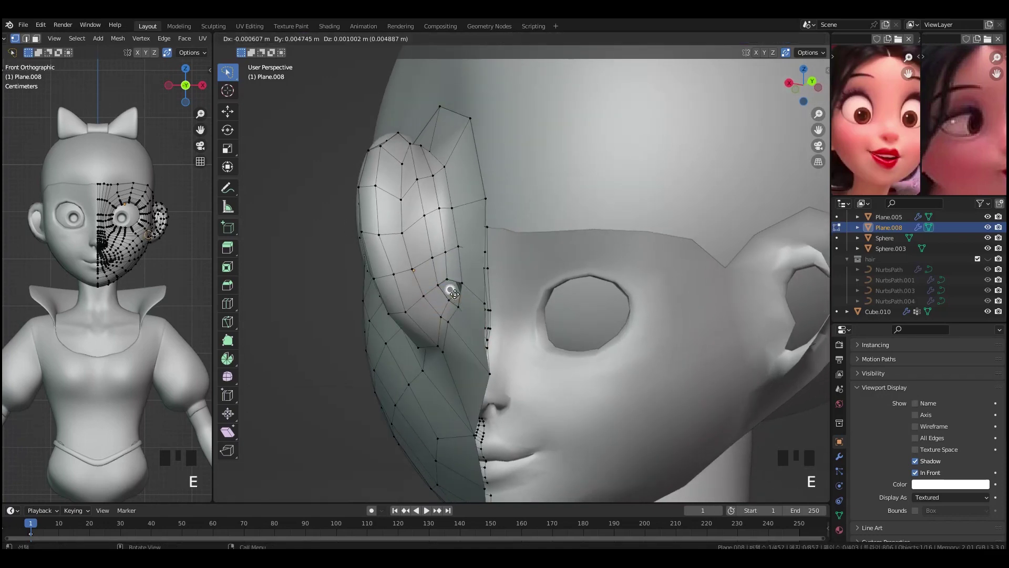
pyautogui.click(450, 291)
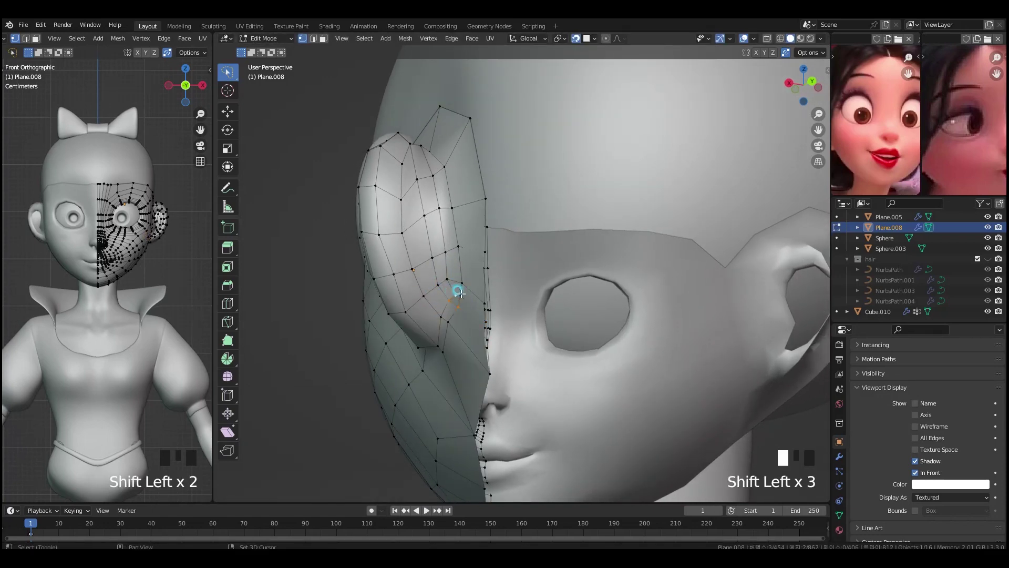
pyautogui.click(459, 299)
pyautogui.click(444, 321)
pyautogui.moveTo(445, 321); pyautogui.dragTo(540, 237, button='middle')
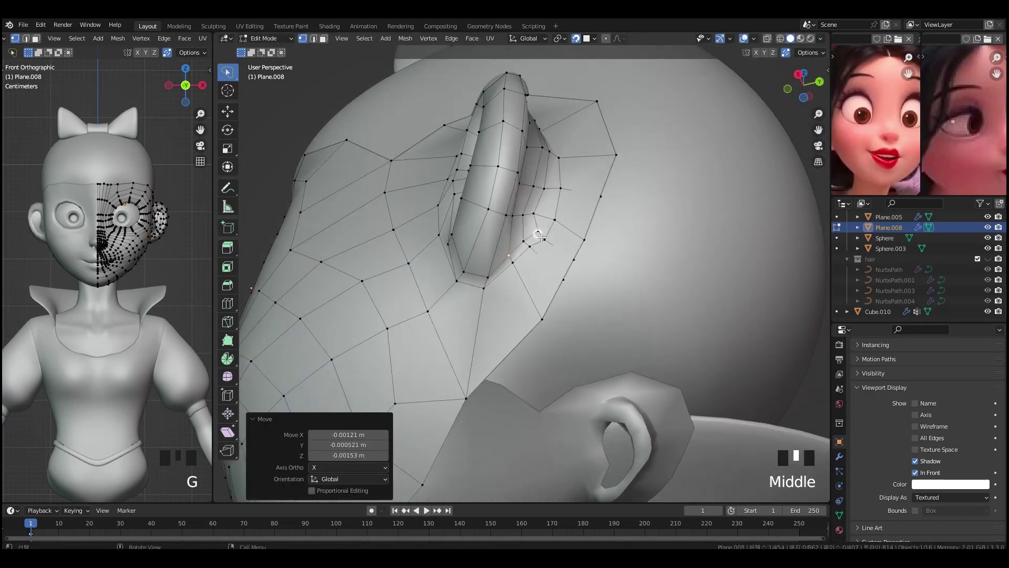
# - Even out the vertices behind the ear and slide a vertex below the lobe
pyautogui.moveTo(547, 194); pyautogui.dragTo(506, 233, button='middle')
pyautogui.press('g')
pyautogui.click(525, 197)
pyautogui.press('g')
pyautogui.click(515, 271)
pyautogui.click(519, 299)
pyautogui.press('g')
pyautogui.press('g')
pyautogui.click(482, 320)
# - Reposition the vertex at the front lower end of the ear, where the lobe meets the cheek
pyautogui.moveTo(516, 369); pyautogui.dragTo(656, 290, button='middle')
pyautogui.click(536, 288)
pyautogui.press('g')
pyautogui.click(536, 291)
pyautogui.moveTo(589, 265)
pyautogui.mouseDown(button='middle')
pyautogui.moveTo(624, 261)
pyautogui.moveTo(578, 262)
pyautogui.mouseUp(button='middle')
pyautogui.keyDown('shift'); pyautogui.moveTo(579, 262); pyautogui.dragTo(615, 247, button='middle'); pyautogui.keyUp('shift')
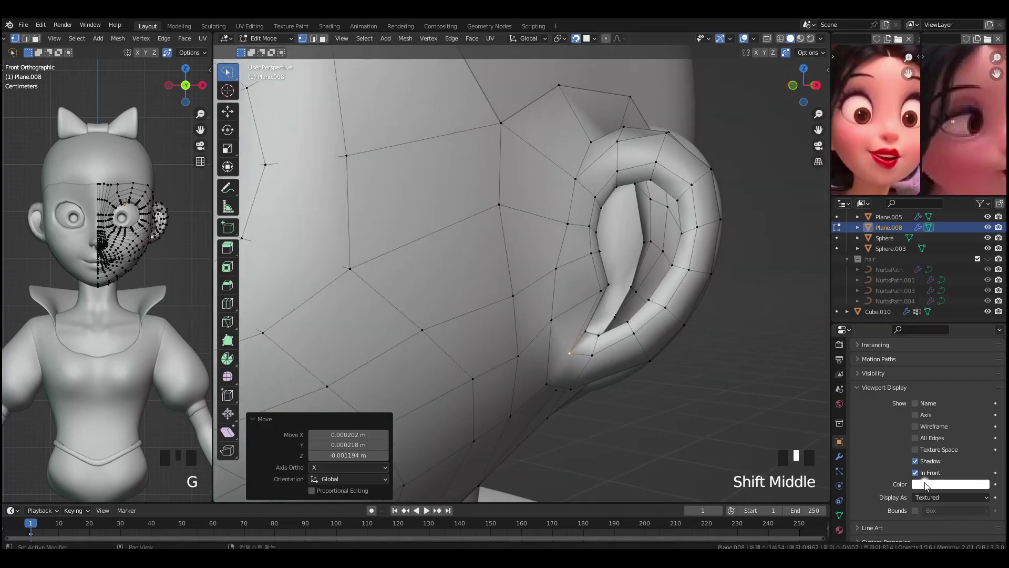
# - Turn off In Front display and extrude the ear's inner edge loop inward into the ear cavity
pyautogui.click(915, 471)
pyautogui.moveTo(630, 294); pyautogui.dragTo(597, 308, button='middle')
pyautogui.moveTo(678, 174); pyautogui.dragTo(681, 229, button='middle')
pyautogui.keyDown('alt'); pyautogui.click(669, 231); pyautogui.keyUp('alt')
pyautogui.press('e')
pyautogui.click(658, 219)
pyautogui.click(752, 305)
# - In Object Mode, duplicate the Shrinkwrap modifier and apply one copy, and return to editing the mesh
pyautogui.click(839, 456)
pyautogui.press('Tab')
pyautogui.click(876, 507)
pyautogui.hotkey('shift', 'd')
pyautogui.hotkey('ctrl', 'a')
pyautogui.press('Tab')
# - Slide a vertex of the ear's inner edge loop along the rear rim to even out the spacing
pyautogui.click(652, 193)
pyautogui.moveTo(653, 193); pyautogui.dragTo(680, 194, button='middle')
pyautogui.click(674, 217)
pyautogui.press('g')
pyautogui.press('g')
pyautogui.click(671, 277)
# - Adjust the vertex at the lower front corner of the ear's inner edge loop
pyautogui.click(650, 287)
pyautogui.moveTo(610, 312); pyautogui.dragTo(571, 328, button='middle')
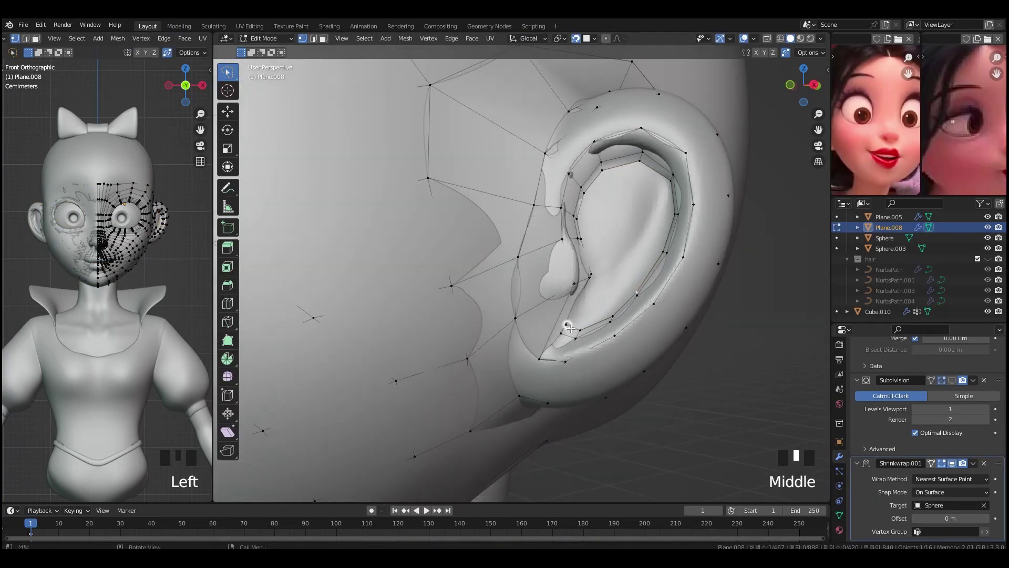
pyautogui.click(593, 279)
pyautogui.click(567, 322)
pyautogui.press('g')
pyautogui.click(570, 325)
# - Try extruding an edge from the upper inner rim into the ear cavity and filling faces beside it
pyautogui.keyDown('shift'); pyautogui.moveTo(570, 326); pyautogui.dragTo(600, 254, button='middle'); pyautogui.keyUp('shift')
pyautogui.click(610, 185)
pyautogui.keyDown('shift'); pyautogui.click(642, 205); pyautogui.keyUp('shift')
pyautogui.press('e')
pyautogui.click(618, 255)
pyautogui.press('g')
pyautogui.click(595, 241)
pyautogui.press('f')
pyautogui.click(574, 207)
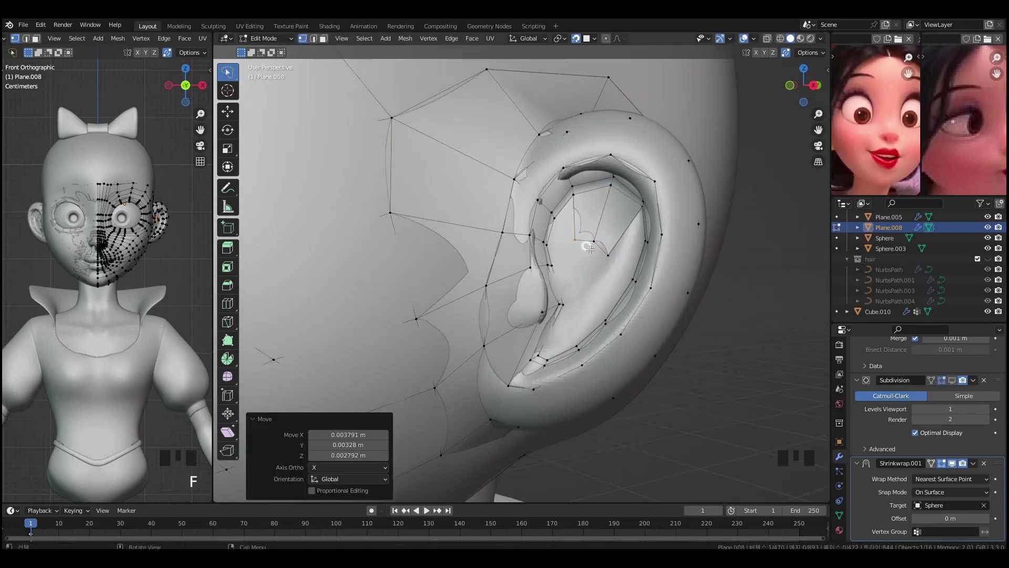
# - Delete the newly extruded vertices inside the upper ear cavity
pyautogui.keyDown('shift'); pyautogui.click(607, 255); pyautogui.keyUp('shift')
pyautogui.keyDown('shift'); pyautogui.click(574, 240); pyautogui.keyUp('shift')
pyautogui.press('x')
pyautogui.click(601, 228)
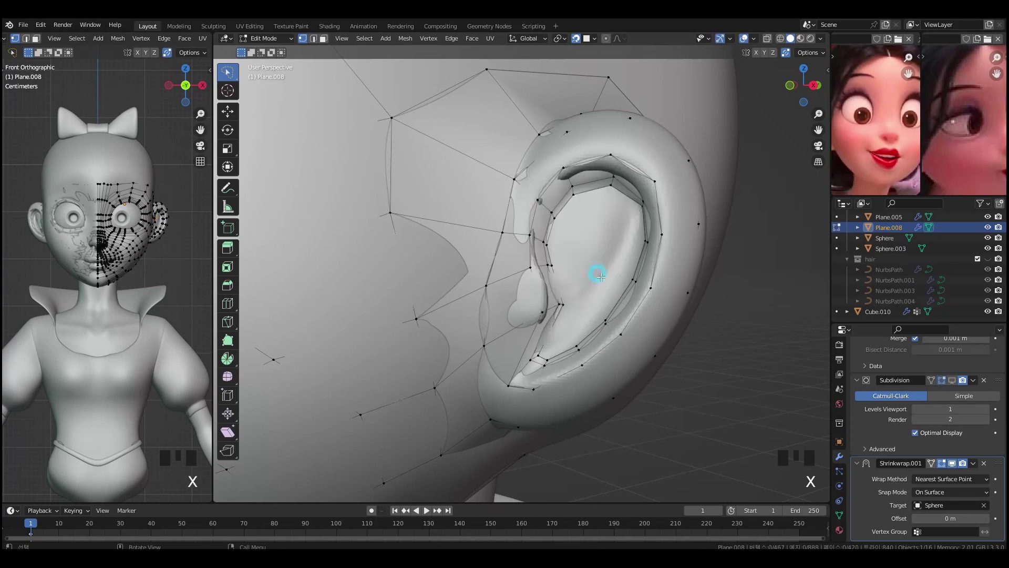
# - Build a row of quad faces inside the ear cavity, following the rear rim from the upper edge to the lower end
pyautogui.click(611, 251)
pyautogui.rightClick(612, 249)
pyautogui.click(610, 186)
pyautogui.press('f')
pyautogui.click(581, 219)
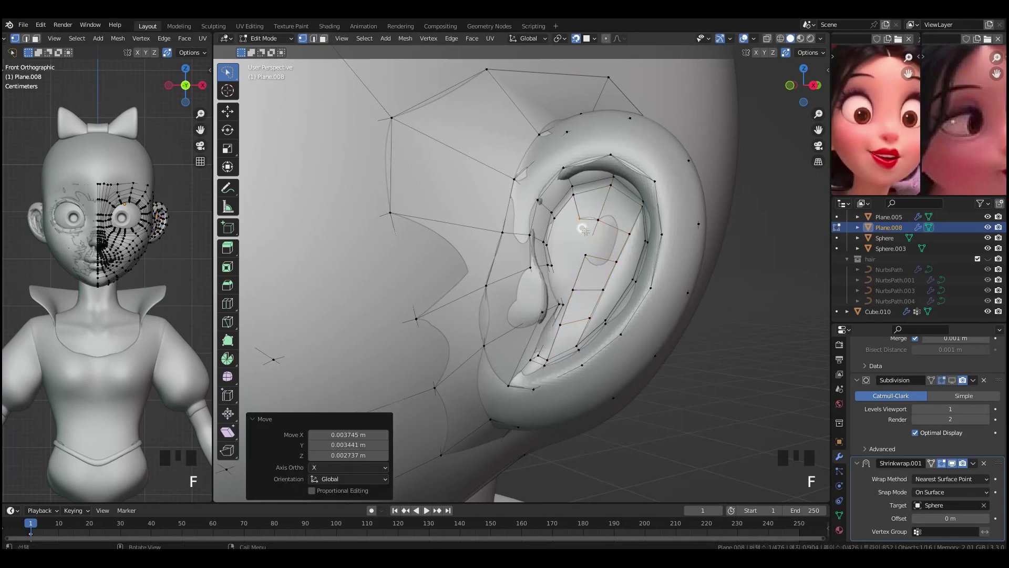
pyautogui.click(598, 221)
pyautogui.press('f')
pyautogui.click(562, 268)
# - Move a vertex in the lower inner ear and dissolve the surplus edges around it
pyautogui.moveTo(531, 344)
pyautogui.mouseDown(button='middle')
pyautogui.moveTo(523, 351)
pyautogui.moveTo(541, 353)
pyautogui.mouseUp(button='middle')
pyautogui.click(560, 319)
pyautogui.press('g')
pyautogui.click(571, 295)
pyautogui.keyDown('shift'); pyautogui.click(563, 294); pyautogui.keyUp('shift')
pyautogui.keyDown('alt'); pyautogui.click(595, 275); pyautogui.keyUp('alt')
pyautogui.press('x')
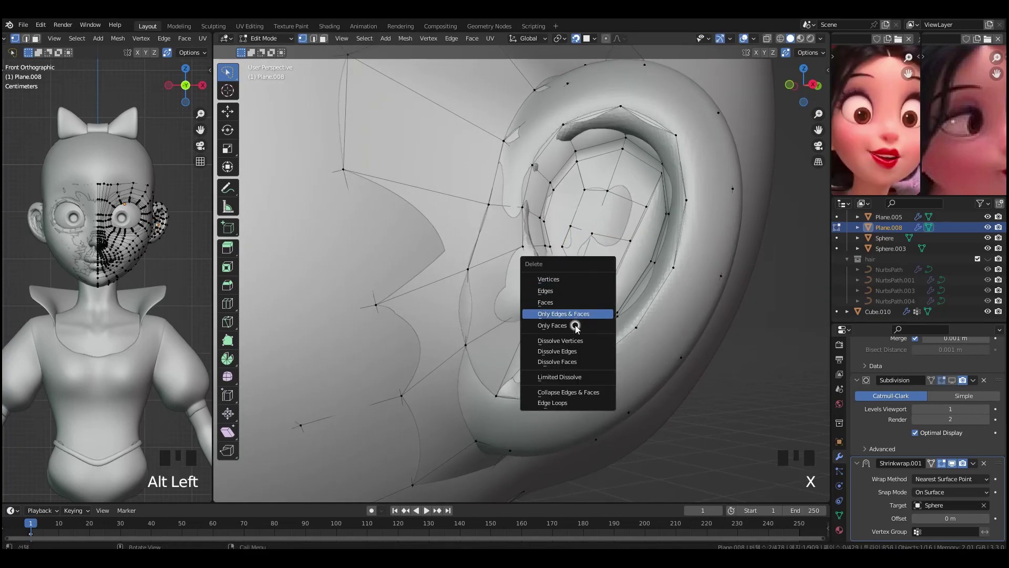
pyautogui.click(576, 351)
pyautogui.press('x')
pyautogui.click(559, 204)
# - Cut an extra edge loop across the inner-ear faces and fill the gap toward the front rim
pyautogui.click(594, 235)
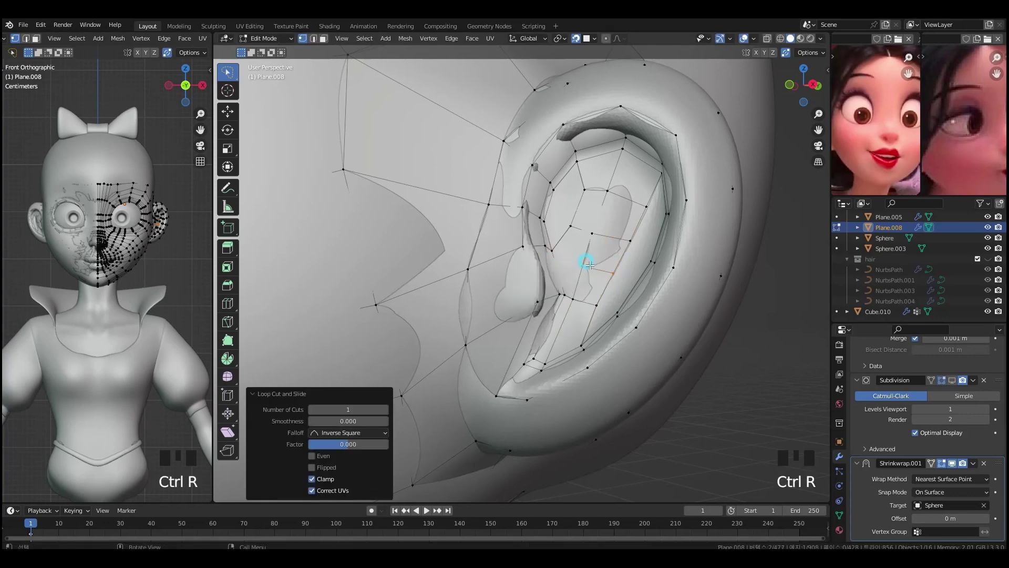
pyautogui.click(591, 266)
pyautogui.keyDown('shift'); pyautogui.click(555, 251); pyautogui.keyUp('shift')
pyautogui.keyDown('shift'); pyautogui.click(592, 235); pyautogui.keyUp('shift')
pyautogui.keyDown('shift'); pyautogui.click(565, 292); pyautogui.keyUp('shift')
pyautogui.press('/')
pyautogui.press('/')
pyautogui.press('f')
# - Reposition two vertices in the upper front part of the inner-ear faces
pyautogui.click(569, 226)
pyautogui.press('g')
pyautogui.click(571, 232)
pyautogui.click(583, 188)
pyautogui.press('g')
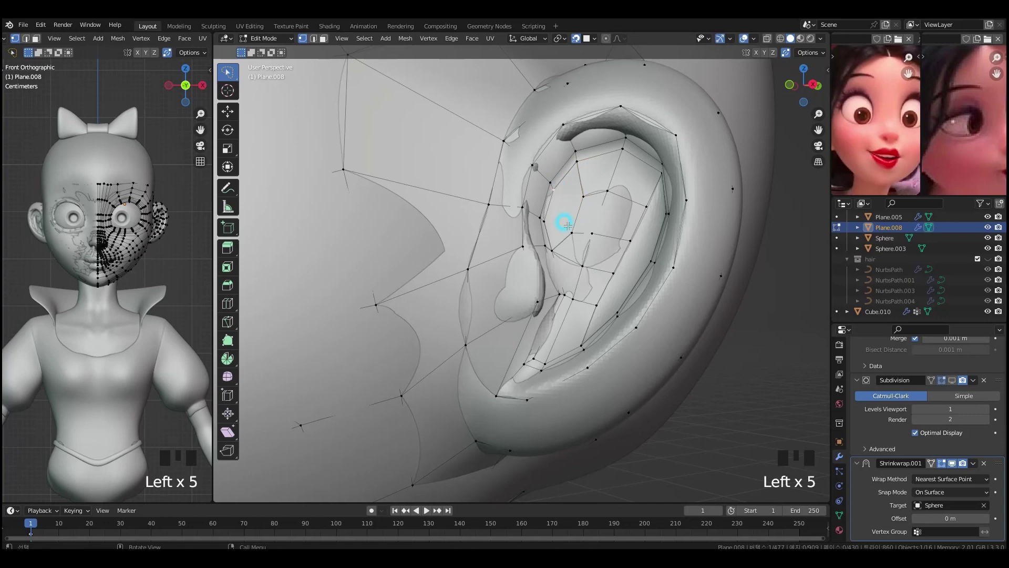
# - Add an edge loop across the ear's rear rim and fill faces connecting it to the inner-ear faces
pyautogui.moveTo(561, 187); pyautogui.dragTo(663, 250, button='middle')
pyautogui.click(663, 249)
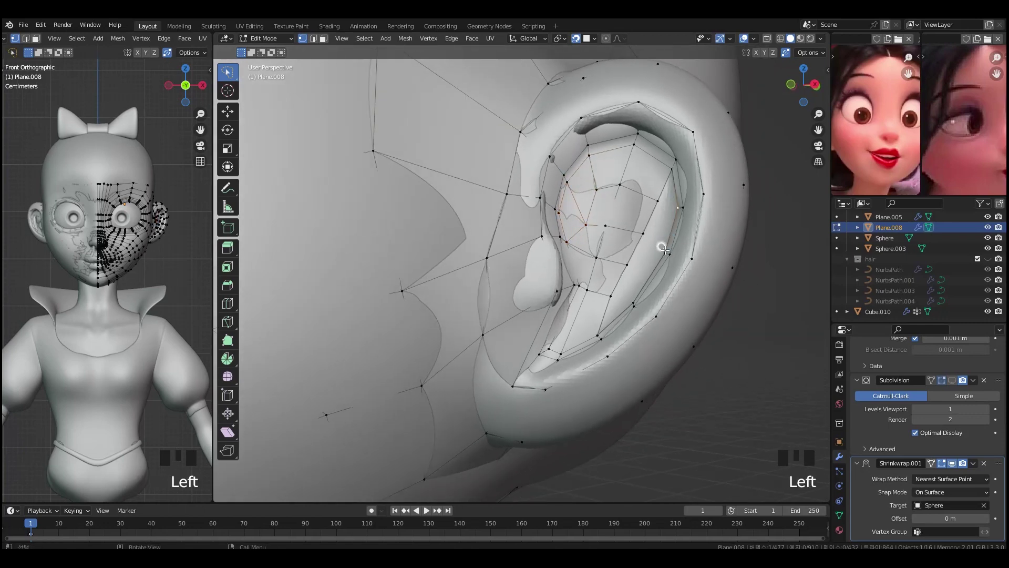
pyautogui.click(669, 240)
pyautogui.click(666, 236)
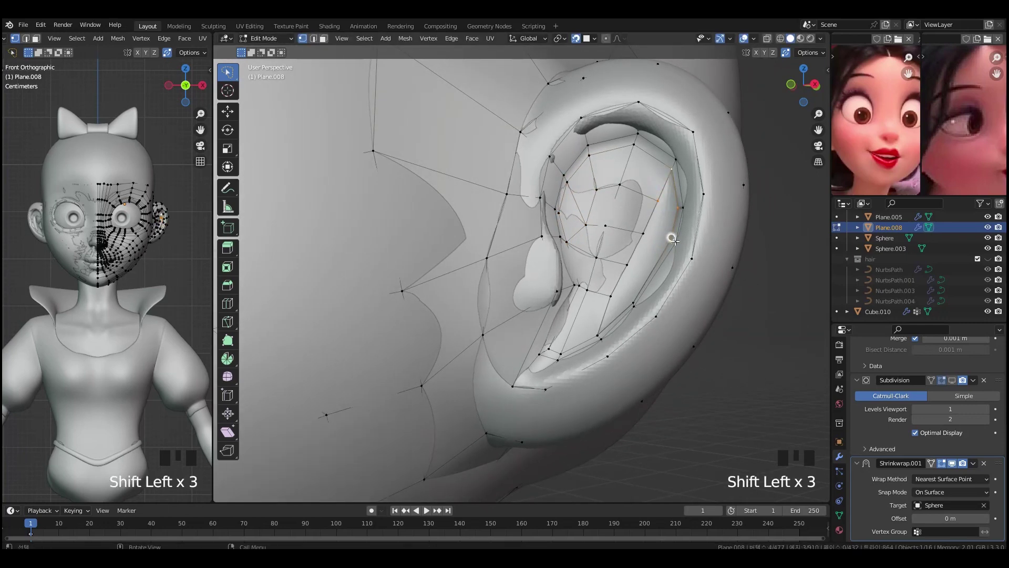
pyautogui.keyDown('shift'); pyautogui.click(661, 277); pyautogui.keyUp('shift')
pyautogui.keyDown('shift'); pyautogui.click(653, 272); pyautogui.keyUp('shift')
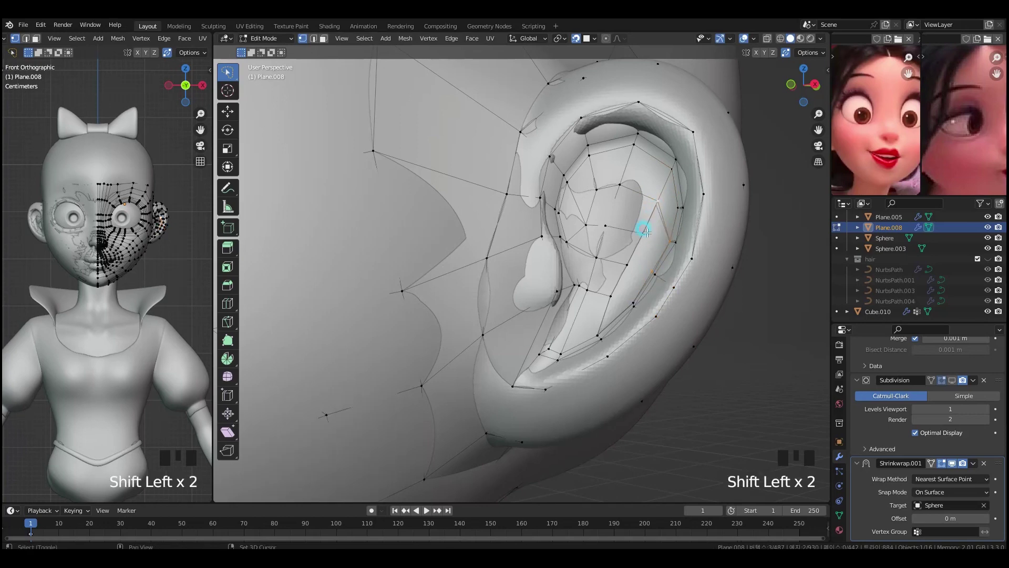
# - Add a second edge loop across the rear rim, slide its vertices and fill the adjoining inner-ear face
pyautogui.click(759, 334)
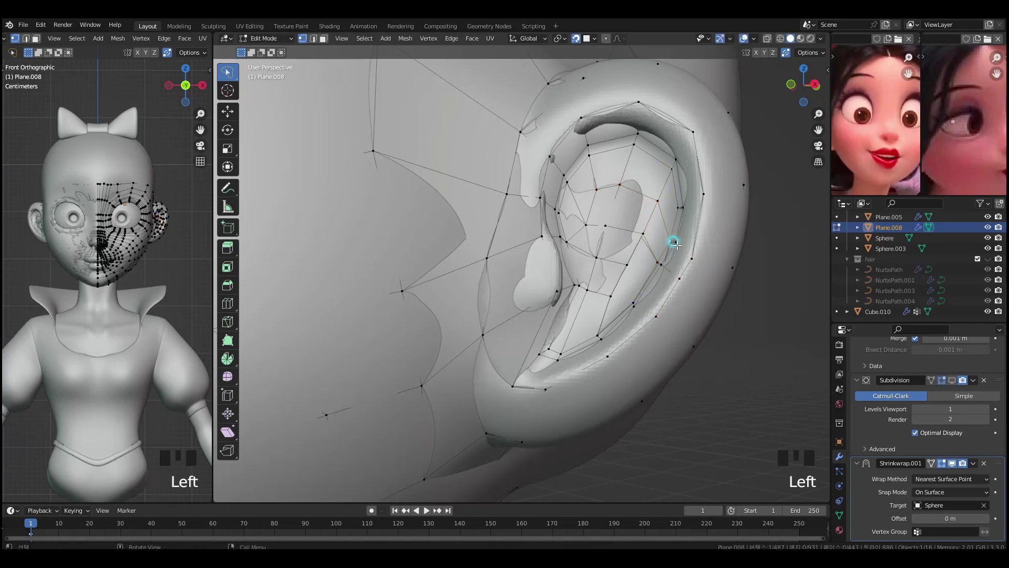
pyautogui.press('g')
pyautogui.press('g')
pyautogui.click(646, 273)
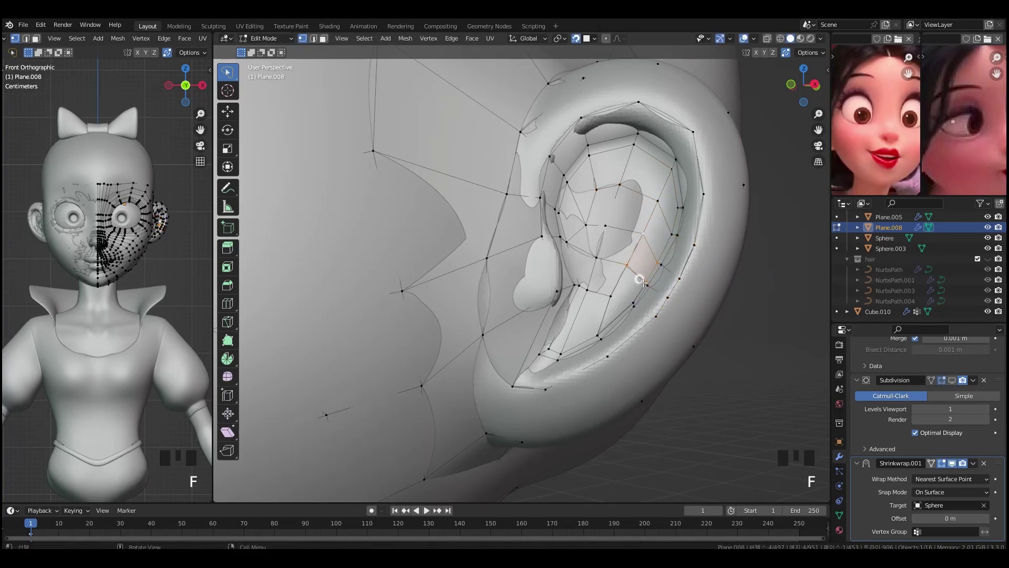
# - Cut another edge loop across the lower rear rim and join its vertices to the inner-ear faces, undoing a wrong fill
pyautogui.hotkey('ctrl', 'r')
pyautogui.doubleClick(636, 334)
pyautogui.moveTo(636, 334)
pyautogui.mouseDown(button='middle')
pyautogui.moveTo(661, 325)
pyautogui.moveTo(647, 320)
pyautogui.mouseUp(button='middle')
pyautogui.click(645, 315)
pyautogui.keyDown('shift'); pyautogui.click(618, 307); pyautogui.keyUp('shift')
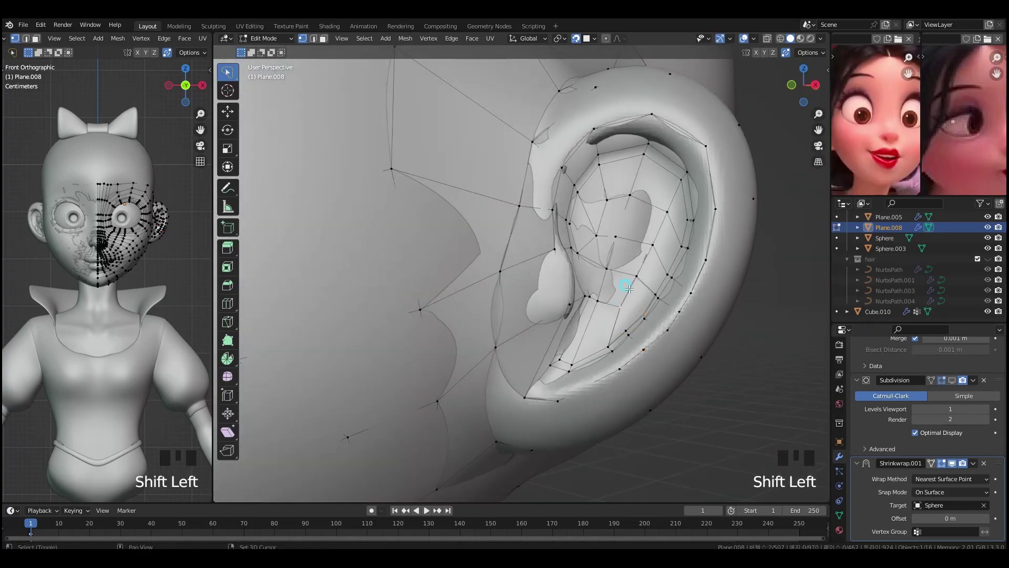
pyautogui.click(625, 334)
pyautogui.press('f')
pyautogui.hotkey('ctrl', 'z')
# - Isolate the mesh, delete the unwanted face in the lower inner ear and shift the edge path across the lower rim
pyautogui.press('/')
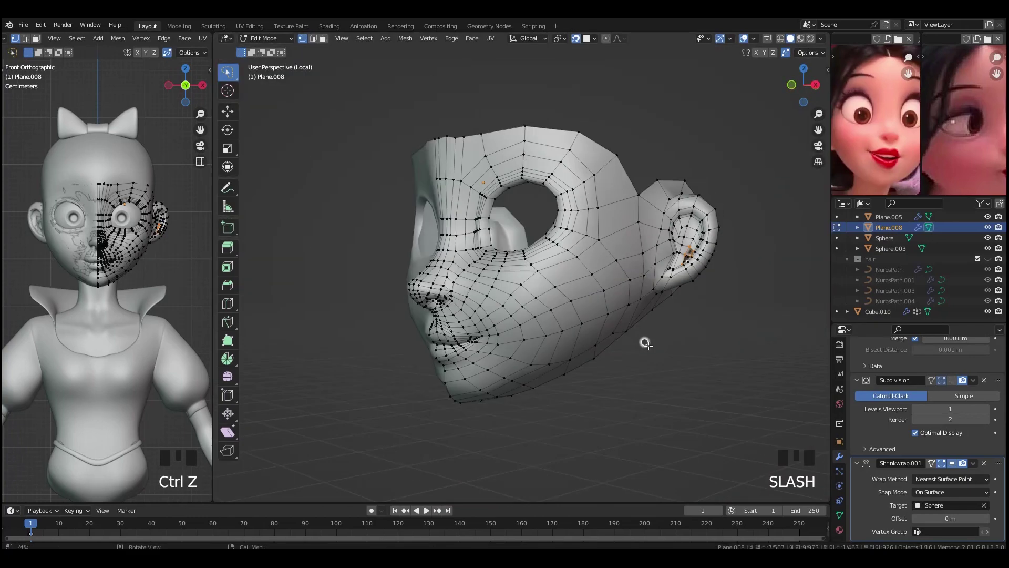
pyautogui.keyDown('ctrl'); pyautogui.moveTo(681, 284); pyautogui.dragTo(693, 246, button='middle'); pyautogui.keyUp('ctrl')
pyautogui.press('3')
pyautogui.press('x')
pyautogui.click(709, 301)
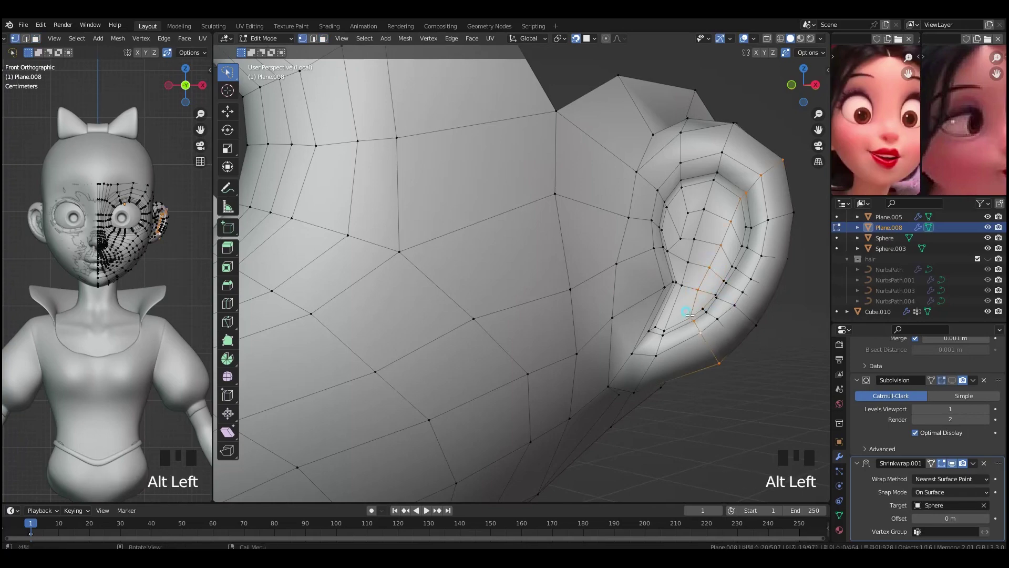
pyautogui.click(692, 317)
pyautogui.keyDown('ctrl'); pyautogui.click(719, 363); pyautogui.keyUp('ctrl')
pyautogui.press('g')
pyautogui.click(709, 413)
# - Leave local view and add an edge loop through the lower part of the ear
pyautogui.press('/')
pyautogui.press('Tab')
pyautogui.press('Tab')
pyautogui.moveTo(696, 329); pyautogui.dragTo(604, 349, button='middle')
pyautogui.press('`')
pyautogui.moveTo(675, 340); pyautogui.dragTo(612, 337, button='middle')
pyautogui.hotkey('ctrl', 'r')
pyautogui.doubleClick(621, 329)
# - Return to Object Mode, isolate the mesh and set the Subdivision modifier's viewport level to 2
pyautogui.scroll(-1, 696, 362)
pyautogui.keyDown('shift'); pyautogui.moveTo(695, 362); pyautogui.dragTo(650, 297, button='middle'); pyautogui.keyUp('shift')
pyautogui.moveTo(650, 298); pyautogui.dragTo(667, 340, button='middle')
pyautogui.press('Tab')
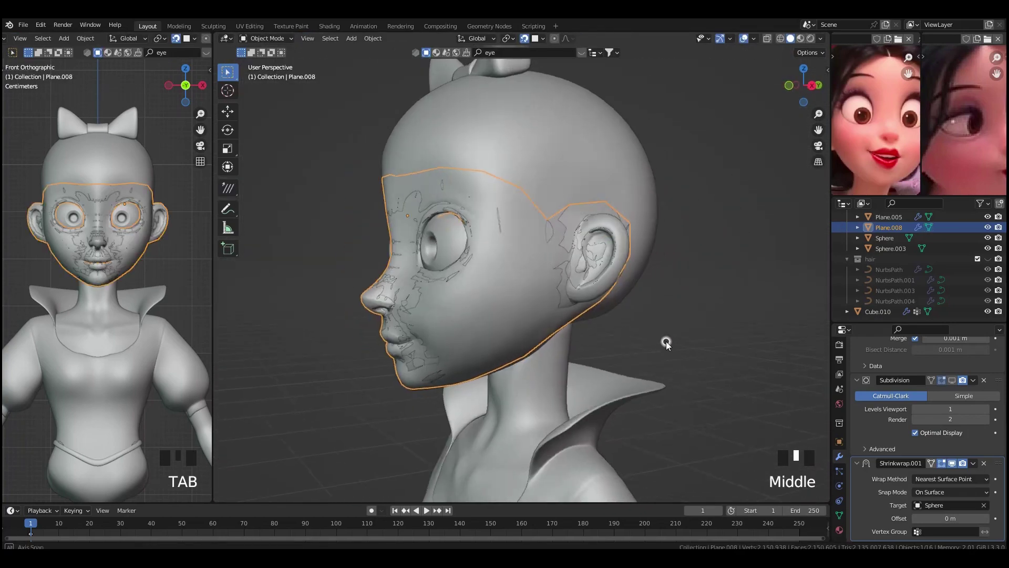
pyautogui.scroll(2, 667, 340)
pyautogui.press('/')
pyautogui.scroll(1, 728, 343)
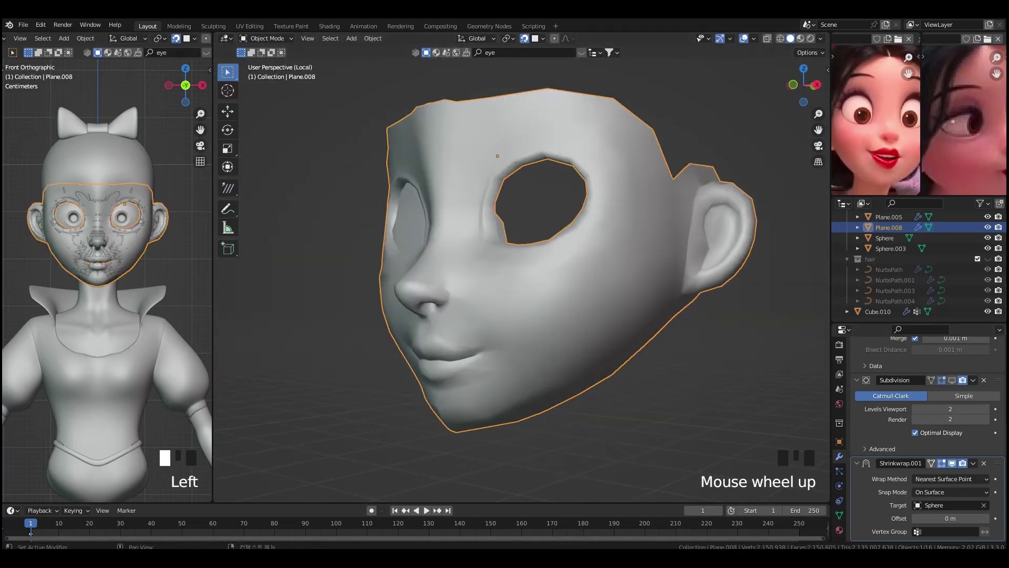
pyautogui.scroll(5, 879, 447)
pyautogui.moveTo(596, 330); pyautogui.dragTo(640, 322, button='middle')
pyautogui.rightClick(639, 322)
pyautogui.click(639, 322)
# - Try the Shrinkwrap modifier above Subdivision in the stack, check the head, and restore the previous order
pyautogui.scroll(-5, 920, 502)
pyautogui.moveTo(997, 463); pyautogui.dragTo(995, 369)
pyautogui.moveTo(738, 370); pyautogui.dragTo(695, 374, button='middle')
pyautogui.press('/')
pyautogui.scroll(-6, 872, 440)
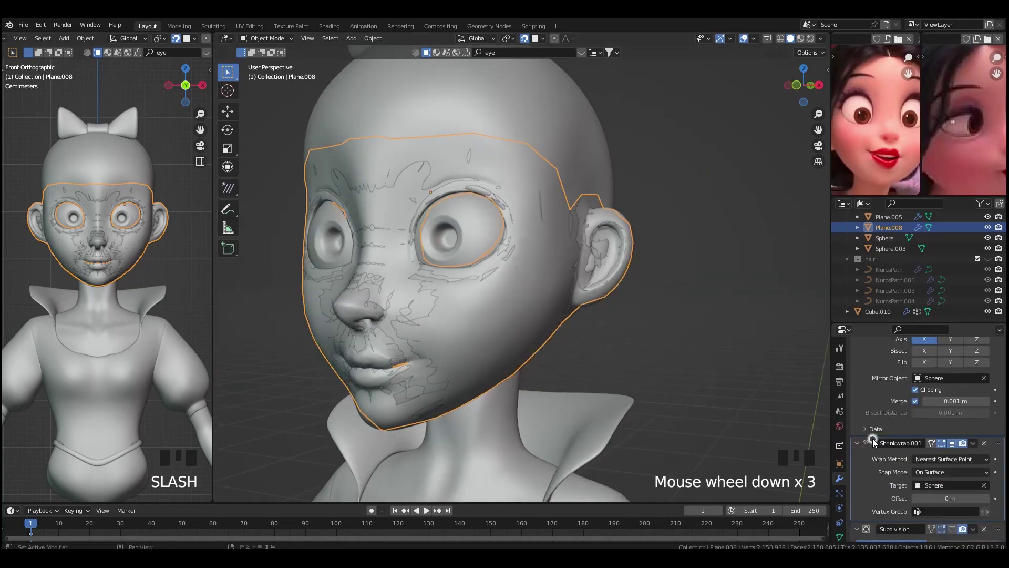
pyautogui.moveTo(999, 469); pyautogui.dragTo(998, 379)
# - Examine the isolated mesh's surface in Object Mode and Edit Mode
pyautogui.press('/')
pyautogui.moveTo(593, 366); pyautogui.dragTo(622, 390, button='middle')
pyautogui.scroll(1, 630, 336)
pyautogui.press('Tab')
pyautogui.press('Tab')
pyautogui.rightClick(636, 299)
pyautogui.click(636, 299)
# - Check the head's normals with the Face Orientation overlay and switch the overlay off again
pyautogui.click(754, 39)
pyautogui.click(698, 231)
pyautogui.moveTo(707, 297); pyautogui.dragTo(772, 310, button='middle')
pyautogui.press('Tab')
pyautogui.press('Tab')
pyautogui.press('/')
pyautogui.press('Tab')
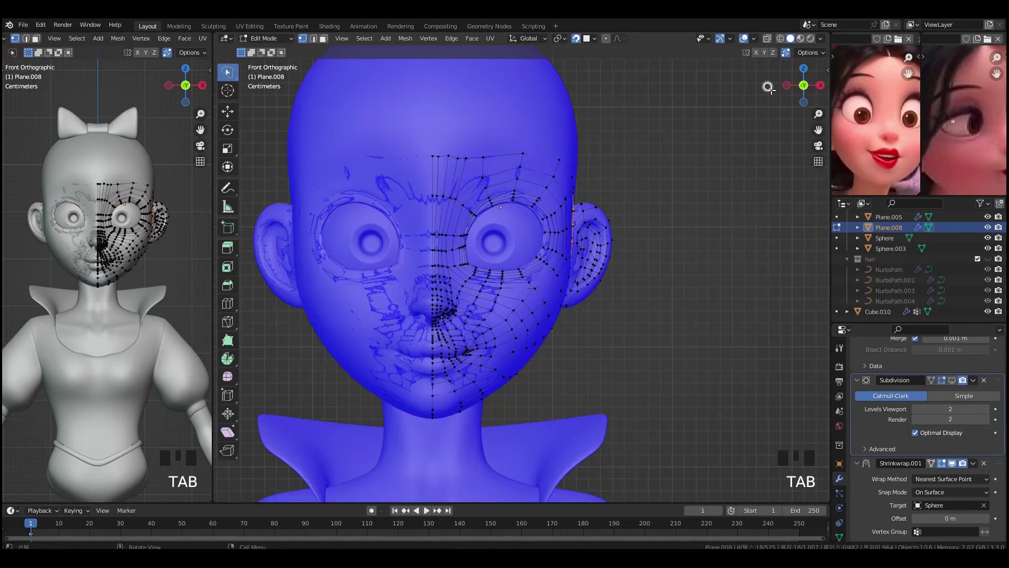
pyautogui.click(754, 39)
pyautogui.click(689, 255)
# - Isolate the mesh in Object Mode and enable the Subdivision modifier's viewport display, keeping it above Shrinkwrap
pyautogui.press('Tab')
pyautogui.moveTo(709, 294); pyautogui.dragTo(698, 344, button='middle')
pyautogui.press('/')
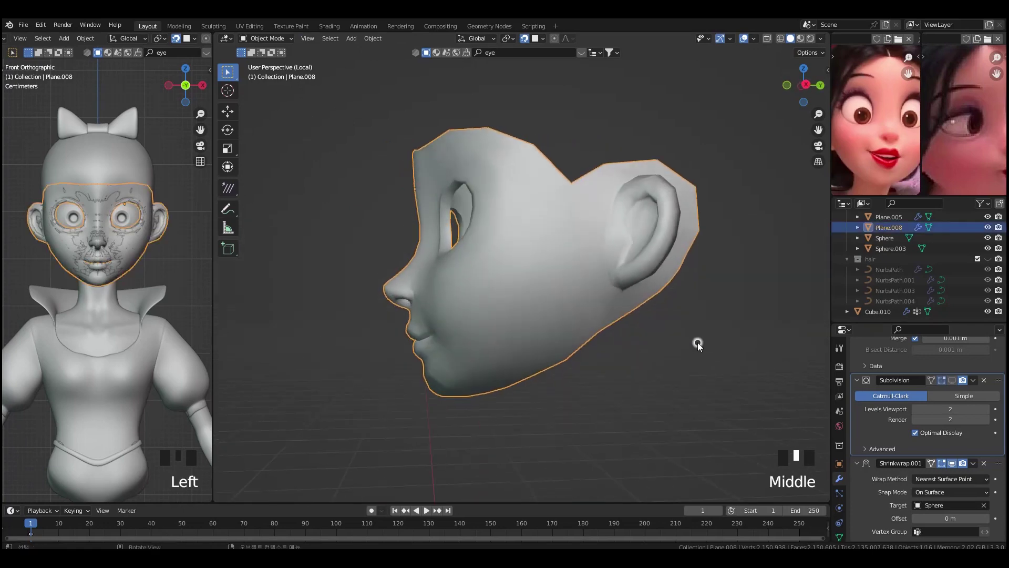
pyautogui.scroll(3, 916, 344)
pyautogui.click(886, 387)
pyautogui.click(804, 331)
pyautogui.scroll(-6, 896, 420)
pyautogui.moveTo(997, 467); pyautogui.dragTo(991, 387)
pyautogui.click(984, 409)
# - Turn off Shrinkwrap's Edit Mode display and compare the ear with its viewport display off and on
pyautogui.moveTo(693, 342); pyautogui.dragTo(714, 341, button='middle')
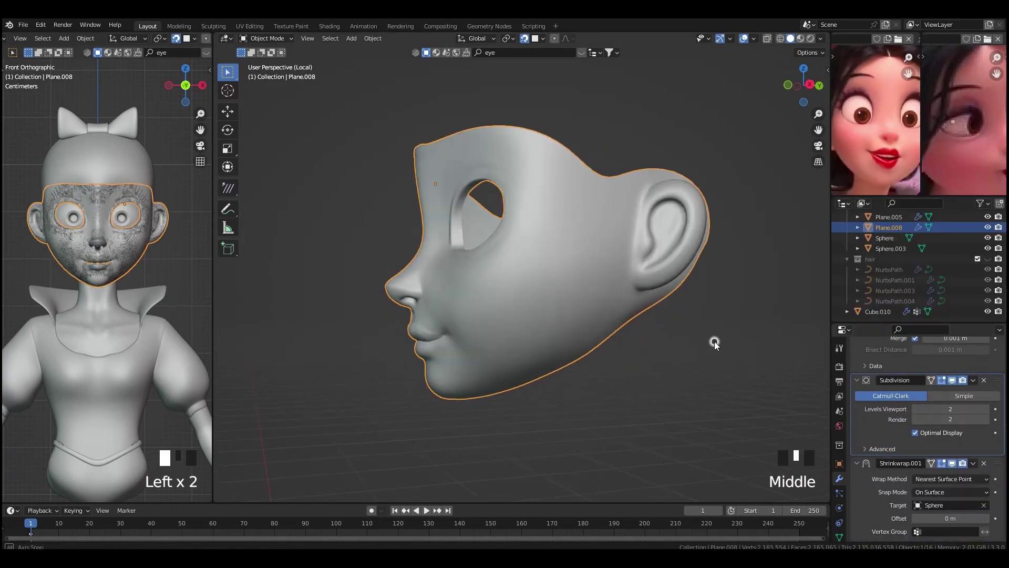
pyautogui.scroll(5, 725, 331)
pyautogui.click(941, 463)
pyautogui.click(952, 463)
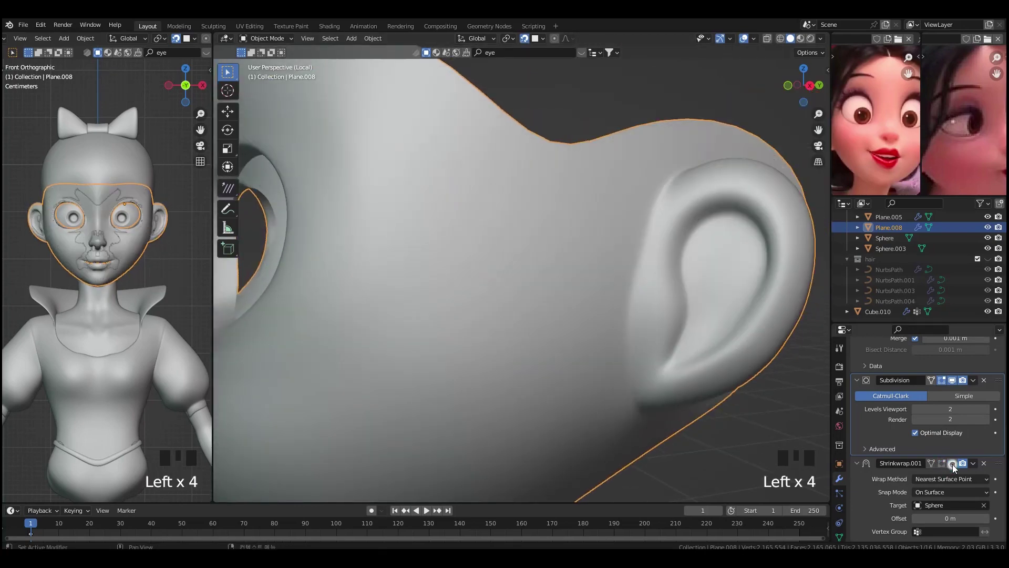
pyautogui.click(952, 463)
pyautogui.scroll(-2, 702, 358)
# - Inspect the subdivided face and ears from several angles and the front, in Object Mode and Edit Mode
pyautogui.press('`')
pyautogui.moveTo(748, 351); pyautogui.dragTo(688, 352, button='middle')
pyautogui.press('Tab')
pyautogui.moveTo(741, 351)
pyautogui.mouseDown(button='middle')
pyautogui.moveTo(727, 352)
pyautogui.moveTo(752, 359)
pyautogui.mouseUp(button='middle')
pyautogui.press('Tab')
pyautogui.press('Tab')
pyautogui.press('Tab')
pyautogui.press('`')
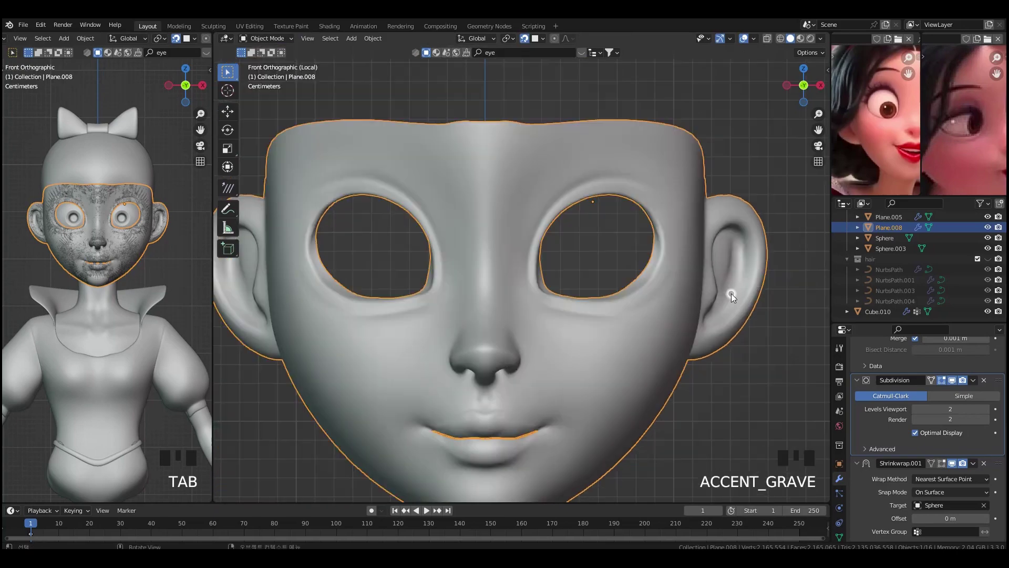
# - Leave the isolated view and enter Edit Mode on the face mesh
pyautogui.scroll(-2, 730, 293)
pyautogui.scroll(2, 739, 296)
pyautogui.moveTo(739, 295); pyautogui.dragTo(593, 305, button='middle')
pyautogui.press('/')
pyautogui.press('`')
pyautogui.press('Tab')
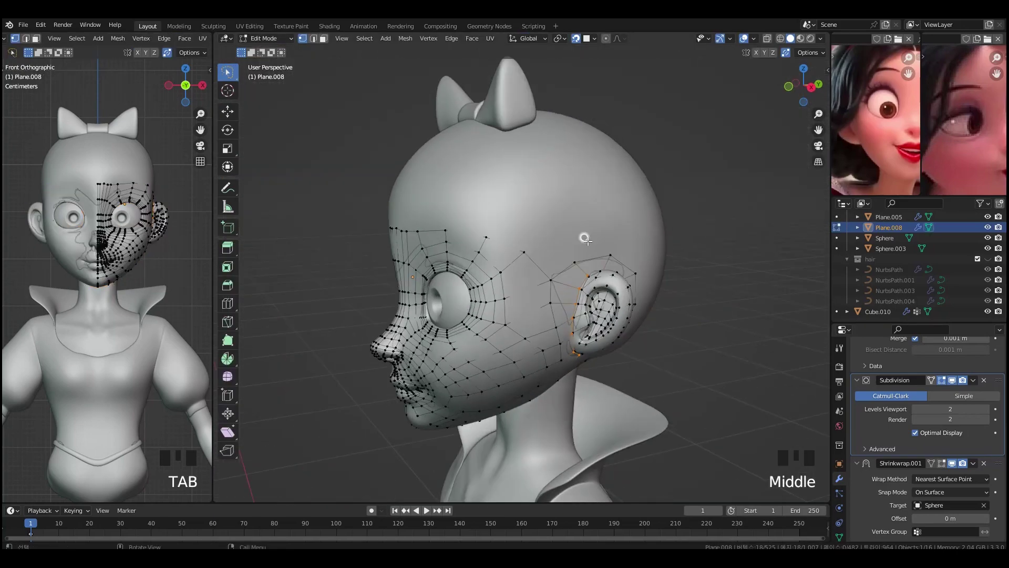
# - Extend a face above the temple and enable the mesh's In Front viewport display
pyautogui.click(543, 234)
pyautogui.press('f')
pyautogui.click(492, 212)
pyautogui.click(839, 463)
pyautogui.click(914, 465)
# - Extend a row of quads across the upper forehead from the temple to the centre line
pyautogui.moveTo(473, 247); pyautogui.dragTo(536, 247, button='middle')
pyautogui.press('f')
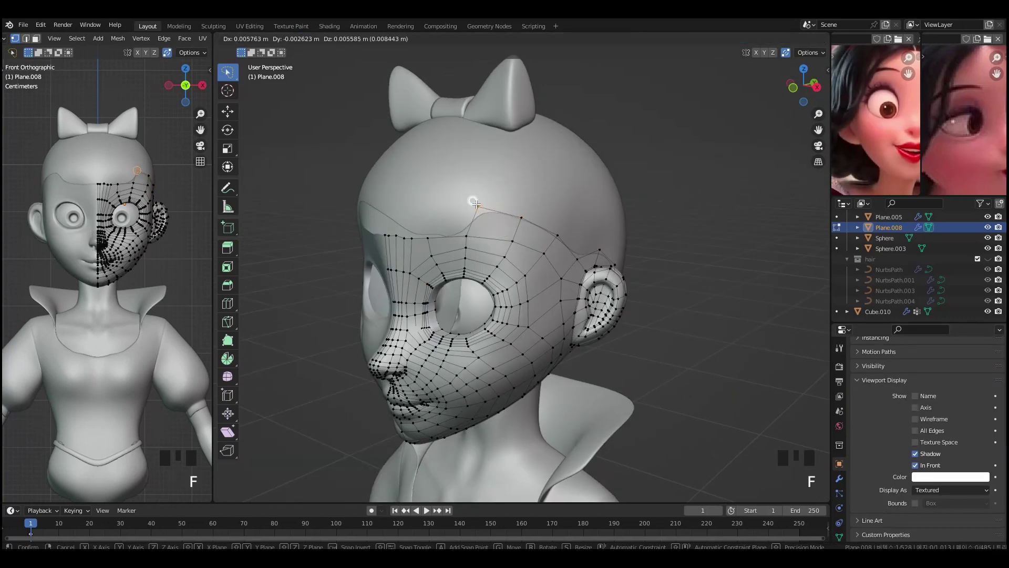
pyautogui.click(495, 203)
pyautogui.click(443, 191)
pyautogui.press('f')
pyautogui.click(430, 226)
pyautogui.press('f')
pyautogui.click(411, 205)
pyautogui.press('f')
pyautogui.click(404, 192)
# - Select the forehead's top row of vertices and scale it into an even line
pyautogui.keyDown('ctrl'); pyautogui.click(506, 195); pyautogui.keyUp('ctrl')
pyautogui.press('s')
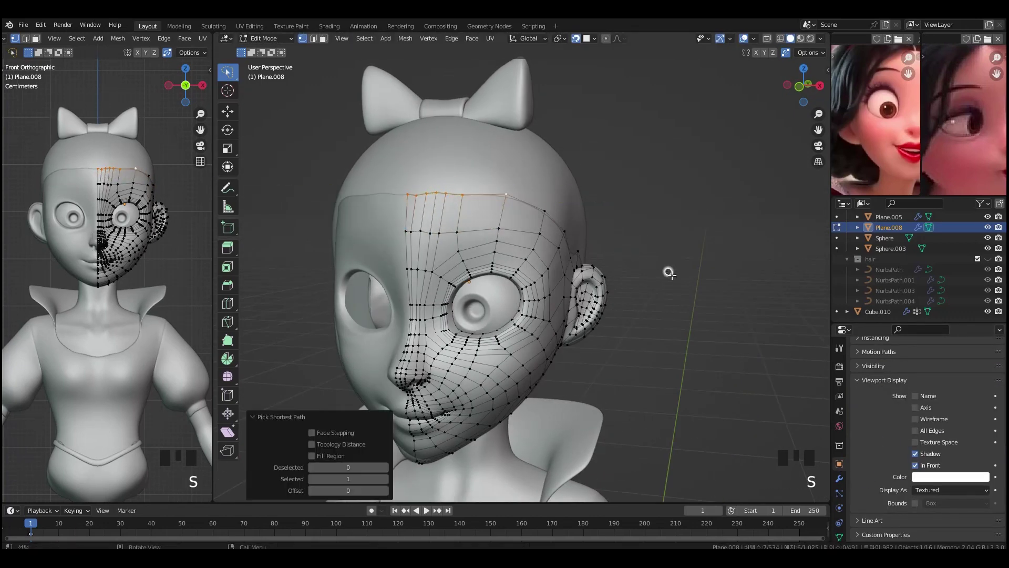
pyautogui.moveTo(500, 180); pyautogui.dragTo(656, 308, button='middle')
# - Switch to Object Mode and hide the dress and bow object
pyautogui.scroll(-2, 660, 313)
pyautogui.press('Tab')
pyautogui.click(616, 291)
pyautogui.press('h')
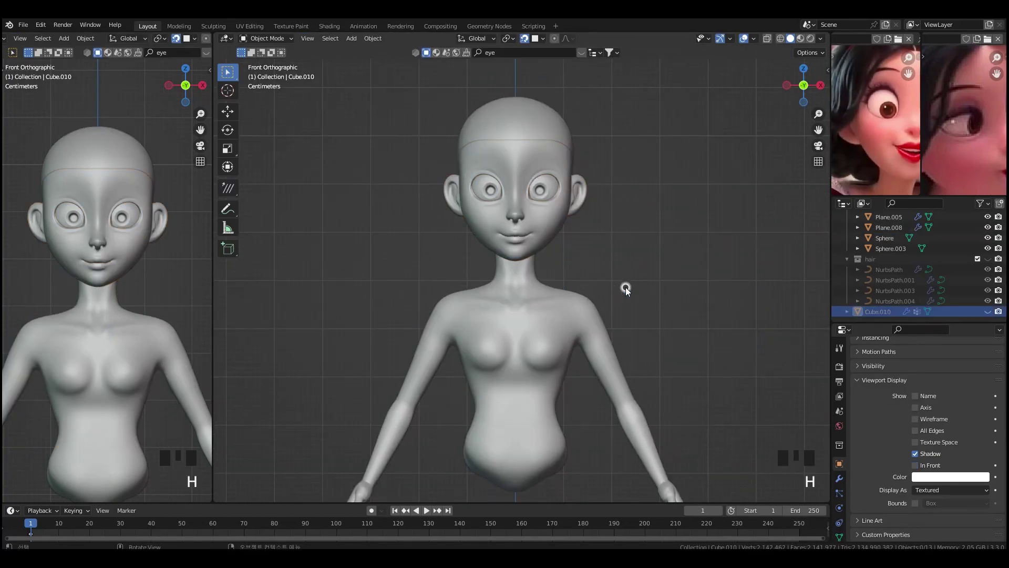
# - Return to Edit Mode on the face mesh and extrude the edge above the ear about 0.05 m upward
pyautogui.moveTo(661, 284); pyautogui.dragTo(603, 286, button='middle')
pyautogui.scroll(3, 603, 286)
pyautogui.press('Tab')
pyautogui.keyDown('shift'); pyautogui.scroll(1, 685, 210); pyautogui.keyUp('shift')
pyautogui.moveTo(685, 210); pyautogui.dragTo(631, 228, button='middle')
pyautogui.click(586, 154)
pyautogui.keyDown('shift'); pyautogui.click(621, 152); pyautogui.keyUp('shift')
pyautogui.press('e')
pyautogui.click(694, 163)
# - Continue extruding the strip above the ear over the skull towards the centre line
pyautogui.keyDown('shift'); pyautogui.moveTo(693, 165); pyautogui.dragTo(694, 270, button='middle'); pyautogui.keyUp('shift')
pyautogui.moveTo(694, 273); pyautogui.dragTo(728, 331, button='middle')
pyautogui.press('e')
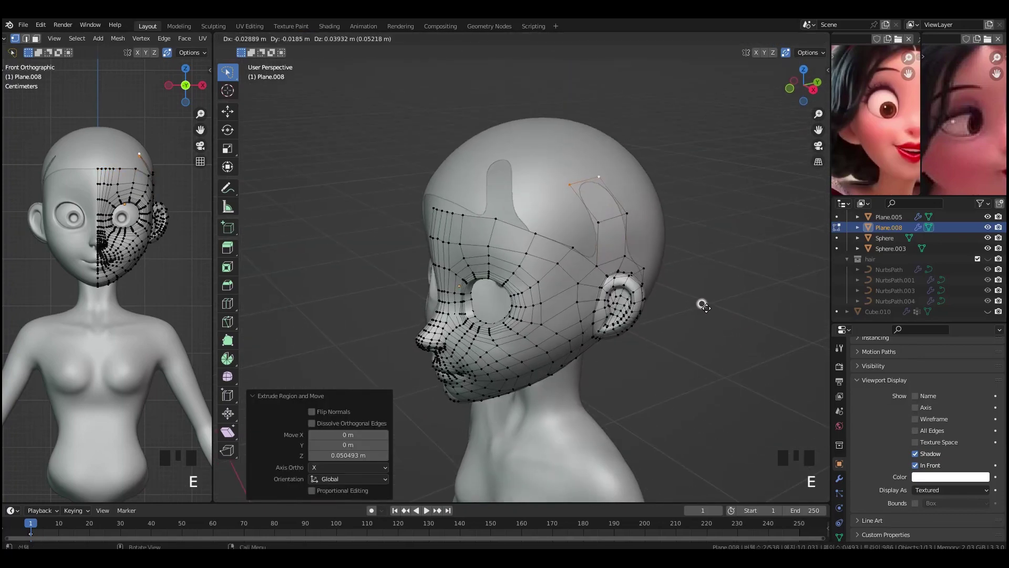
pyautogui.click(685, 299)
pyautogui.press('e')
pyautogui.moveTo(684, 299); pyautogui.dragTo(633, 279, button='middle')
pyautogui.click(674, 297)
pyautogui.moveTo(625, 218); pyautogui.dragTo(597, 252, button='middle')
# - Flatten the rear edge row of the skull strip by scaling it to 0 along Y in side view
pyautogui.press('`')
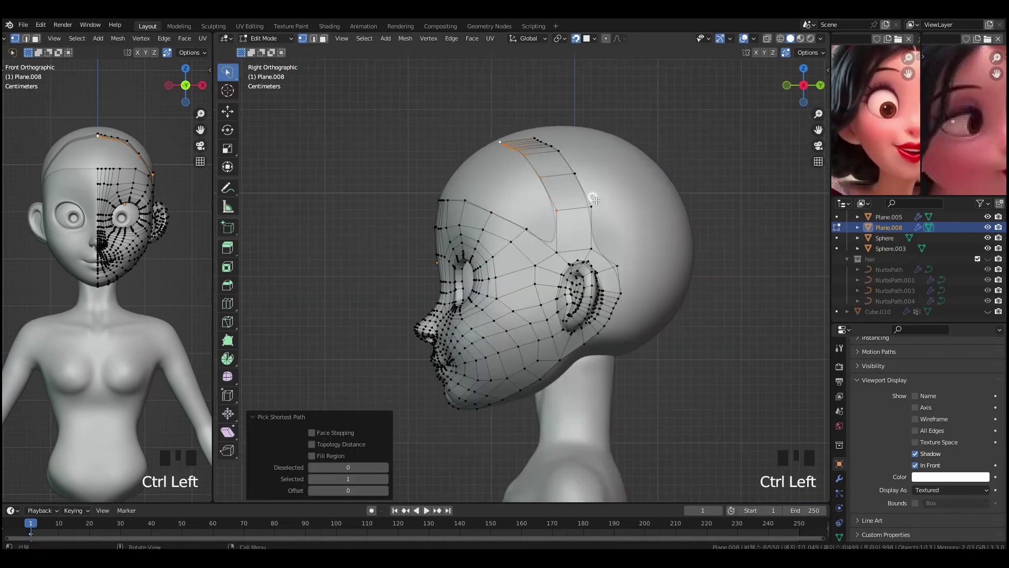
pyautogui.click(531, 137)
pyautogui.keyDown('ctrl'); pyautogui.click(531, 135); pyautogui.keyUp('ctrl')
pyautogui.press('s')
pyautogui.press('z')
pyautogui.press('0')
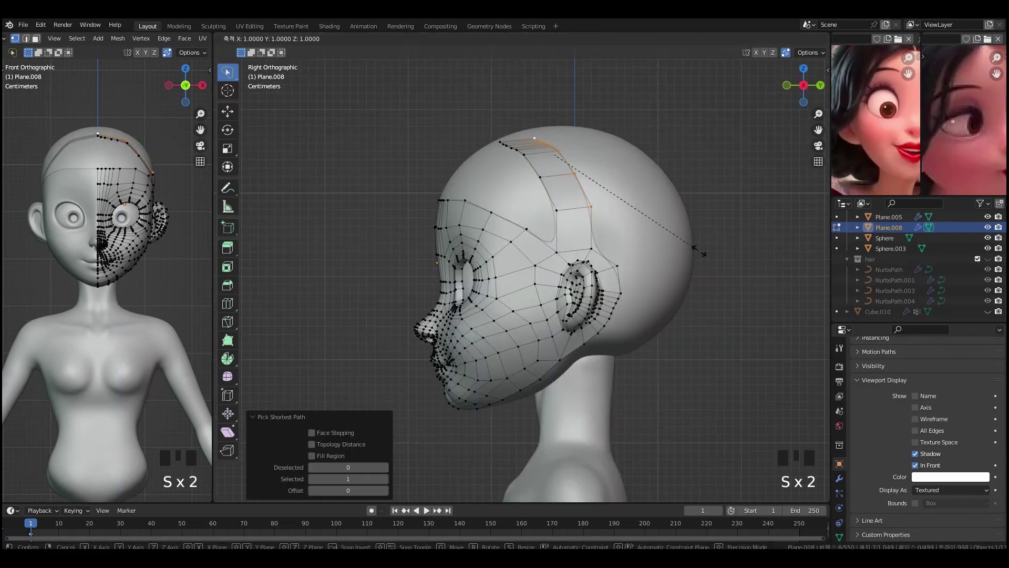
pyautogui.press('y')
pyautogui.press('0')
pyautogui.press('Return')
pyautogui.click(735, 356)
# - Flatten the skull strip's front edge row to 0 along Y and shift it along Y
pyautogui.click(557, 210)
pyautogui.keyDown('ctrl'); pyautogui.click(501, 143); pyautogui.keyUp('ctrl')
pyautogui.press('s')
pyautogui.press('y')
pyautogui.press('0')
pyautogui.press('Return')
pyautogui.press('g')
pyautogui.press('y')
pyautogui.click(749, 337)
# - Bring up the face mesh's modifier settings and return to Edit Mode
pyautogui.press('`')
pyautogui.press('Tab')
pyautogui.click(839, 479)
pyautogui.press('Tab')
pyautogui.moveTo(646, 294); pyautogui.dragTo(702, 277, button='middle')
pyautogui.scroll(2, 704, 280)
pyautogui.moveTo(577, 312); pyautogui.dragTo(549, 269, button='middle')
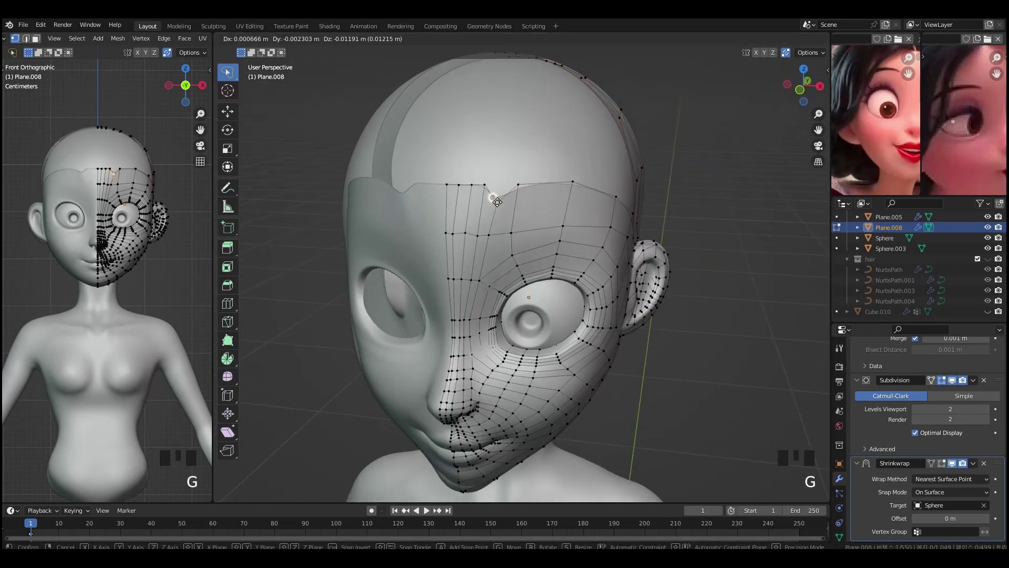
# - Adjust a vertex on the forehead's top row and extend a first quad above it
pyautogui.click(483, 188)
pyautogui.keyDown('shift'); pyautogui.click(494, 181); pyautogui.keyUp('shift')
pyautogui.keyDown('shift'); pyautogui.click(517, 181); pyautogui.keyUp('shift')
pyautogui.click(488, 186)
pyautogui.press('f')
pyautogui.click(477, 158)
# - Extend further quads above the forehead up to the centre line and reposition the end vertex
pyautogui.click(472, 185)
pyautogui.press('f')
pyautogui.click(462, 157)
pyautogui.click(458, 185)
pyautogui.press('f')
pyautogui.moveTo(462, 158); pyautogui.dragTo(447, 164, button='middle')
pyautogui.click(428, 165)
pyautogui.press('g')
pyautogui.click(427, 164)
# - Extend the new forehead row outward with quads towards the temple
pyautogui.moveTo(571, 215); pyautogui.dragTo(473, 181, button='middle')
pyautogui.click(482, 199)
pyautogui.press('f')
pyautogui.click(553, 208)
pyautogui.click(473, 181)
pyautogui.click(542, 172)
# - Fill the quad joining the outer end of the forehead row to the strip above the ear
pyautogui.moveTo(541, 171); pyautogui.dragTo(684, 293, button='middle')
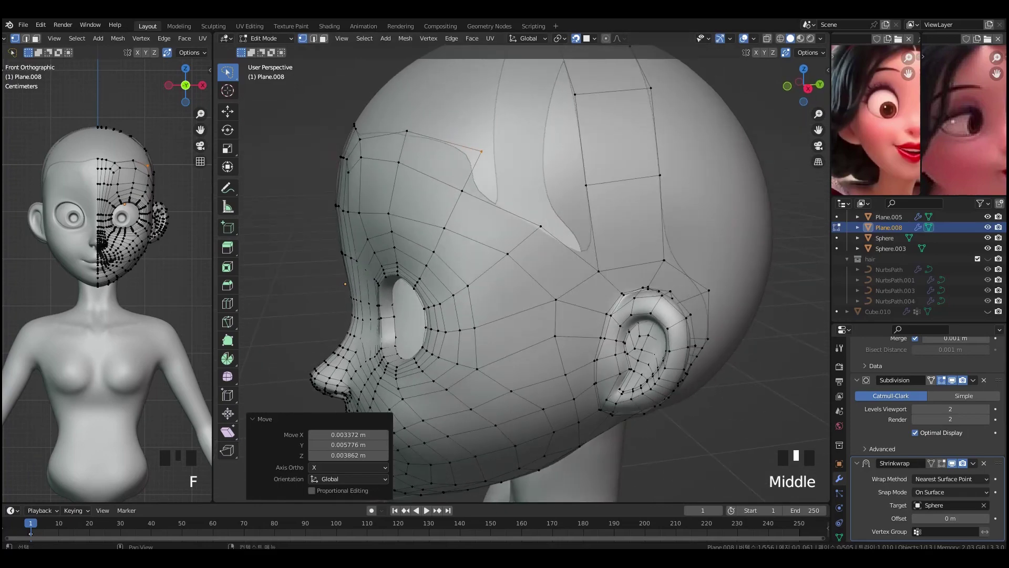
pyautogui.click(488, 185)
pyautogui.click(555, 182)
pyautogui.keyDown('shift'); pyautogui.click(540, 226); pyautogui.keyUp('shift')
pyautogui.keyDown('shift'); pyautogui.click(585, 235); pyautogui.keyUp('shift')
pyautogui.press('f')
pyautogui.moveTo(586, 234); pyautogui.dragTo(649, 237, button='middle')
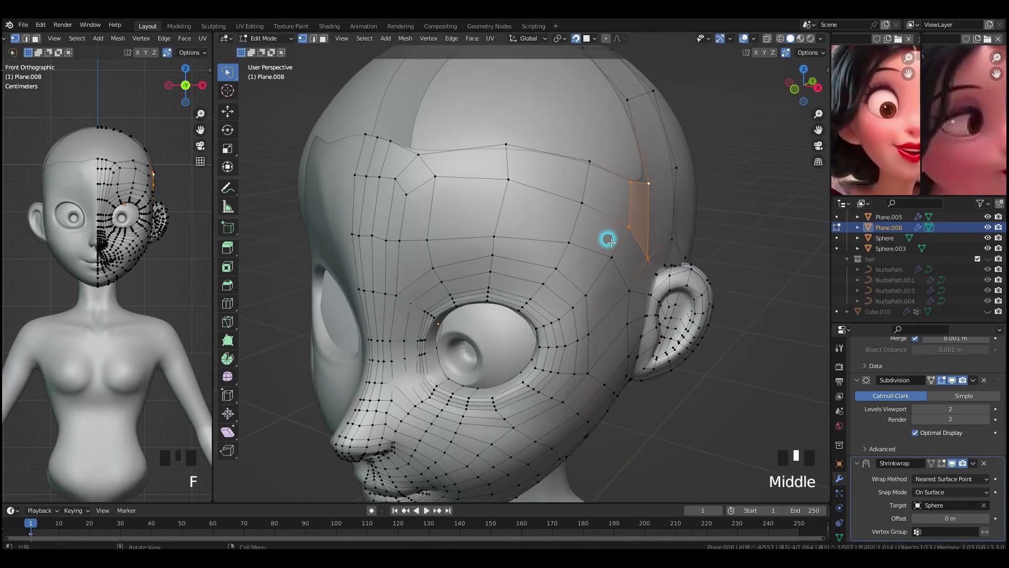
# - Slide a forehead vertex along its edge and reposition a vertex near the temple to even the spacing
pyautogui.moveTo(447, 181); pyautogui.dragTo(479, 176, button='middle')
pyautogui.click(480, 175)
pyautogui.press('g')
pyautogui.press('g')
pyautogui.click(471, 262)
pyautogui.moveTo(470, 261); pyautogui.dragTo(574, 247, button='middle')
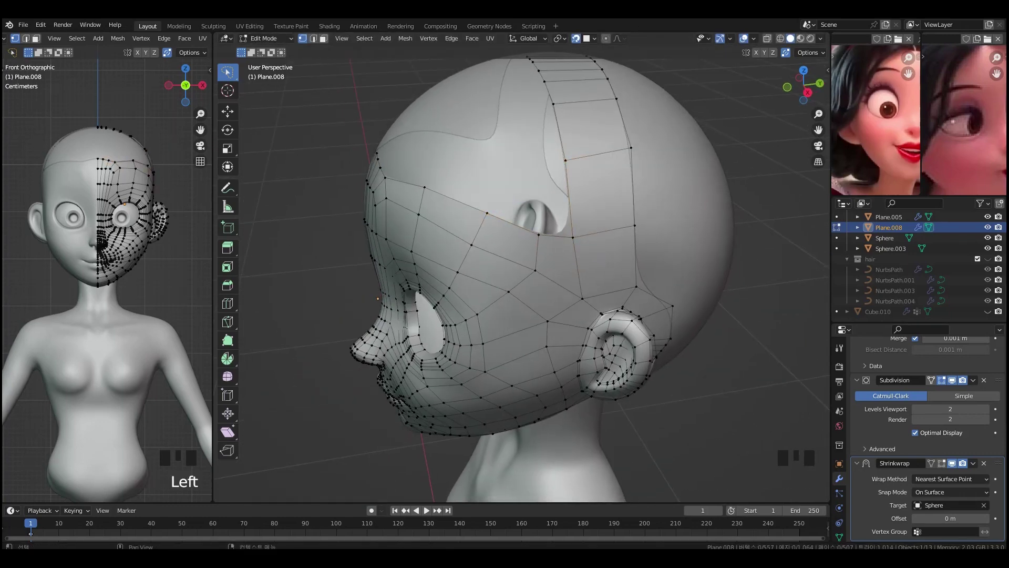
pyautogui.moveTo(596, 243); pyautogui.dragTo(569, 226, button='middle')
pyautogui.click(570, 225)
pyautogui.press('g')
pyautogui.click(536, 218)
# - Extend a higher row of quads forward from the skull strip above the temple
pyautogui.click(561, 150)
pyautogui.press('g')
pyautogui.press('f')
pyautogui.moveTo(536, 152); pyautogui.dragTo(578, 199, button='middle')
pyautogui.click(573, 199)
pyautogui.press('f')
pyautogui.click(522, 169)
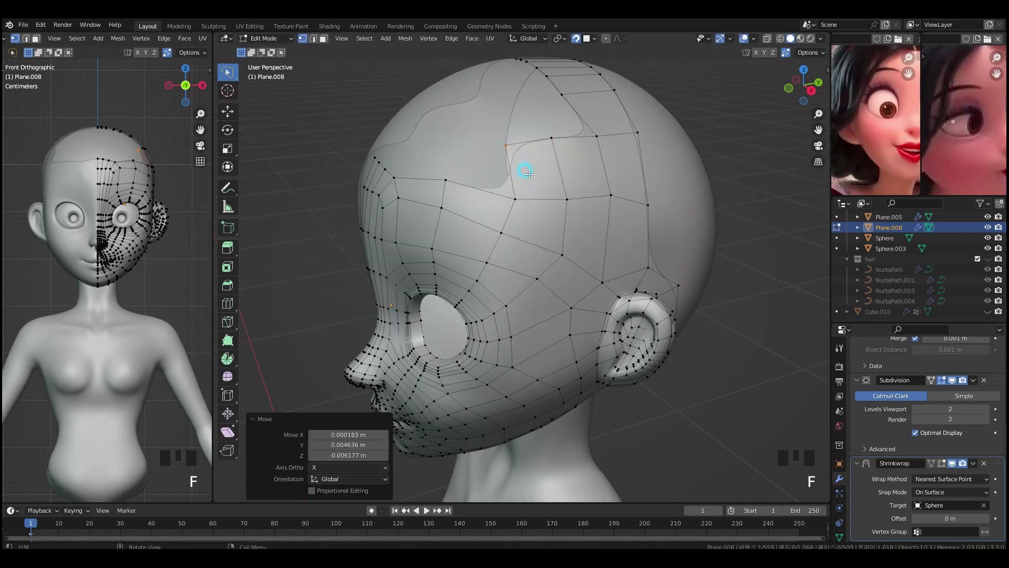
# - Continue the higher row of quads forward across the upper forehead
pyautogui.moveTo(523, 169); pyautogui.dragTo(549, 186, button='middle')
pyautogui.click(543, 212)
pyautogui.click(437, 190)
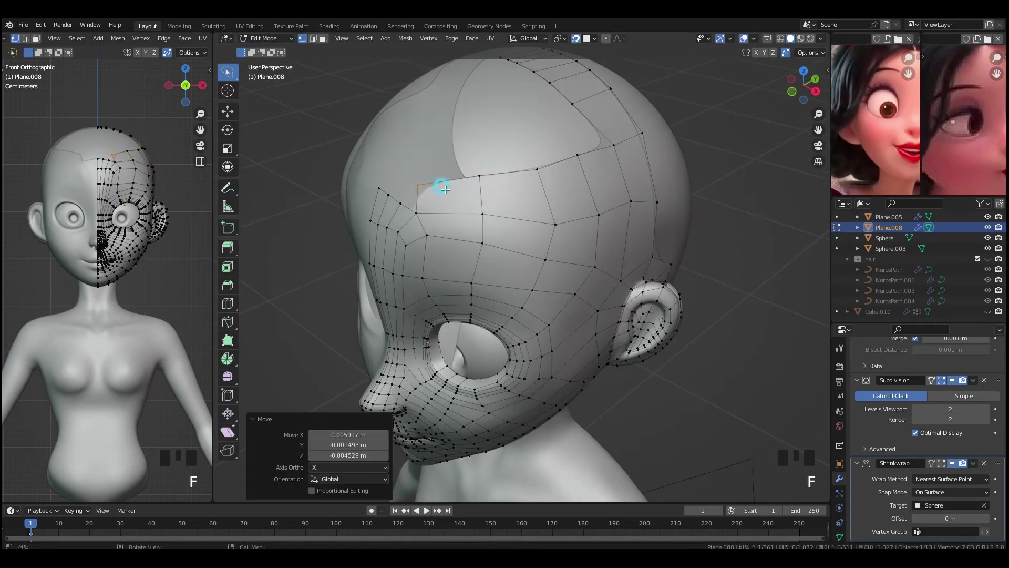
# - Reposition a vertex of the higher forehead row and save the file
pyautogui.keyDown('ctrl'); pyautogui.moveTo(442, 185); pyautogui.dragTo(441, 207, button='middle'); pyautogui.keyUp('ctrl')
pyautogui.press('g')
pyautogui.click(503, 163)
pyautogui.moveTo(504, 163); pyautogui.dragTo(554, 205, button='middle')
pyautogui.keyDown('ctrl'); pyautogui.moveTo(554, 205); pyautogui.dragTo(535, 189, button='middle'); pyautogui.keyUp('ctrl')
pyautogui.hotkey('ctrl', 's')
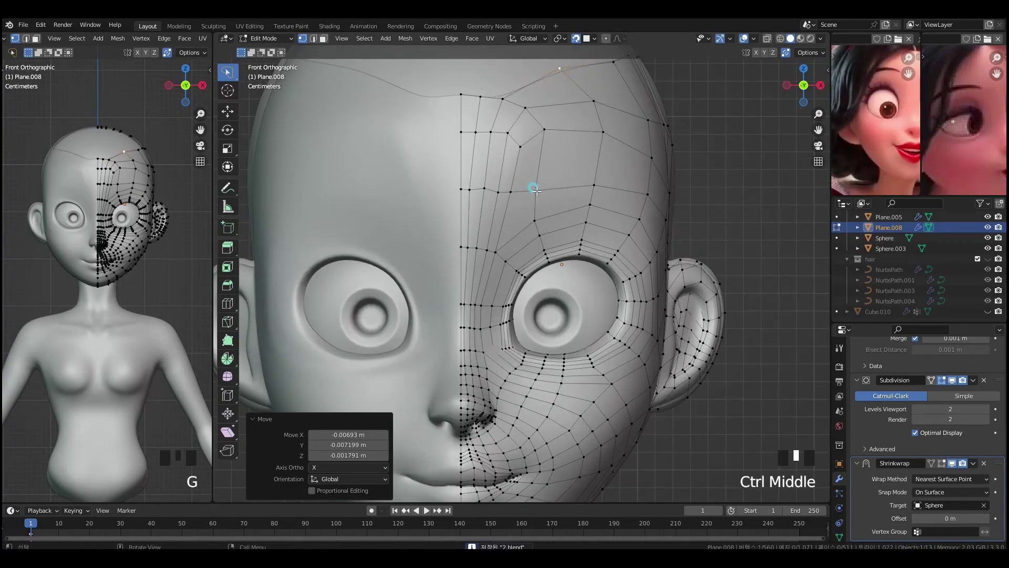
# - Adjust the higher row's vertices and fill quads joining it to the forehead beside the centre line
pyautogui.press('g')
pyautogui.click(539, 233)
pyautogui.moveTo(539, 233); pyautogui.dragTo(487, 210, button='middle')
pyautogui.click(638, 184)
pyautogui.press('f')
pyautogui.click(550, 151)
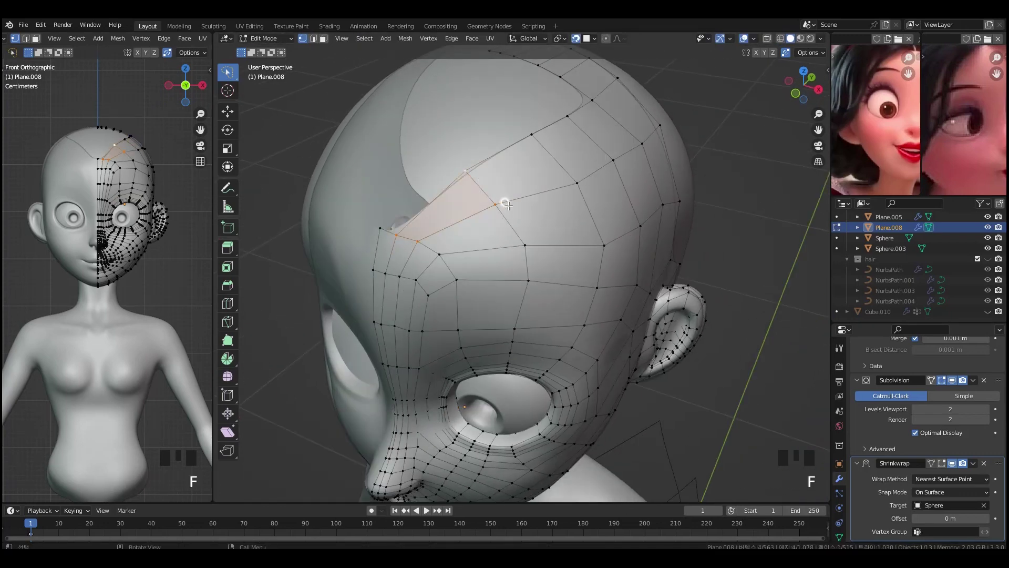
# - Reposition a vertex above the forehead and select it with two top-row vertices near the centre line
pyautogui.press('g')
pyautogui.click(417, 254)
pyautogui.moveTo(417, 254); pyautogui.dragTo(426, 232, button='middle')
pyautogui.keyDown('shift'); pyautogui.click(407, 276); pyautogui.keyUp('shift')
pyautogui.keyDown('shift'); pyautogui.click(427, 282); pyautogui.keyUp('shift')
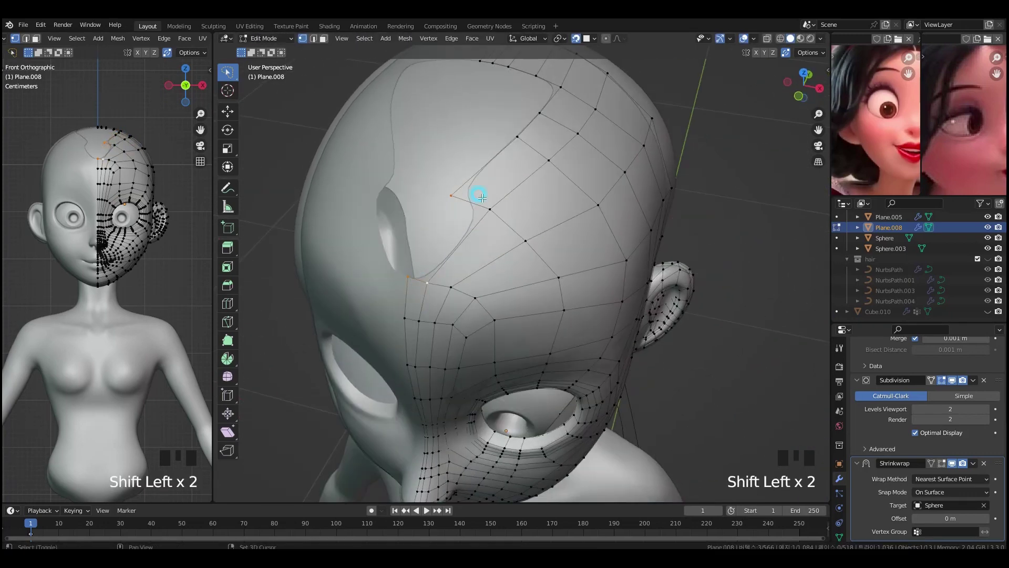
# - Delete the innermost vertex columns at the centre end of the skull strip
pyautogui.moveTo(550, 180); pyautogui.dragTo(489, 94, button='middle')
pyautogui.click(481, 125)
pyautogui.keyDown('ctrl'); pyautogui.click(491, 79); pyautogui.keyUp('ctrl')
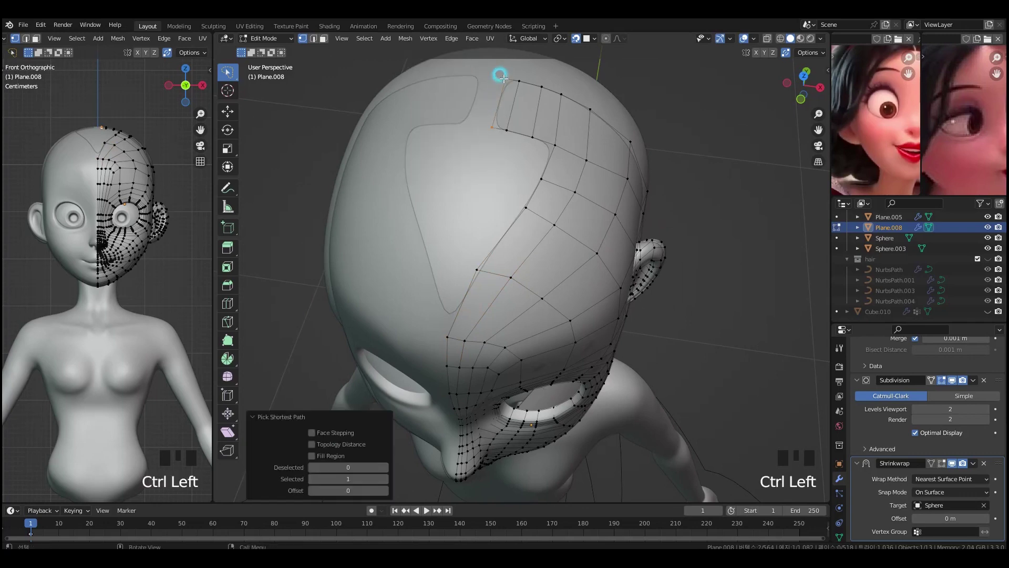
pyautogui.press('x')
pyautogui.click(516, 83)
pyautogui.click(532, 137)
pyautogui.keyDown('ctrl'); pyautogui.click(541, 86); pyautogui.keyUp('ctrl')
pyautogui.press('x')
pyautogui.click(525, 88)
# - Select the inner boundary vertices on top of the head and move them about -0.09 m along X to the centre line
pyautogui.click(561, 94)
pyautogui.keyDown('ctrl'); pyautogui.click(477, 269); pyautogui.keyUp('ctrl')
pyautogui.rightClick(749, 289)
pyautogui.press('`')
pyautogui.keyDown('ctrl'); pyautogui.moveTo(754, 268); pyautogui.dragTo(756, 410, button='middle'); pyautogui.keyUp('ctrl')
pyautogui.press('g')
pyautogui.press('x')
pyautogui.click(697, 413)
pyautogui.press('`')
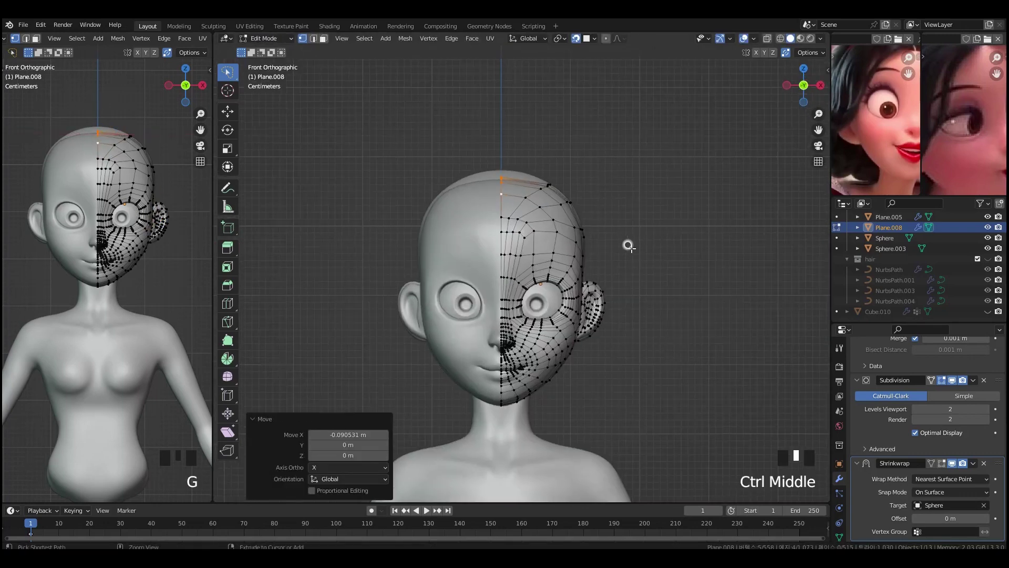
# - Duplicate the Shrinkwrap modifier on Plane.008 and apply one copy to conform the mesh to the sculpt
pyautogui.press('Tab')
pyautogui.hotkey('shift', 'd')
pyautogui.hotkey('ctrl', 'a')
pyautogui.press('Tab')
# - Reposition the upper forehead vertices near the top of the head to even out the face spacing
pyautogui.moveTo(652, 273); pyautogui.dragTo(504, 138, button='middle')
pyautogui.scroll(3, 621, 293)
pyautogui.click(504, 138)
pyautogui.click(562, 155)
pyautogui.press('g')
pyautogui.click(552, 185)
pyautogui.click(511, 211)
pyautogui.press('g')
pyautogui.click(514, 209)
# - Reposition the mid-forehead vertices beside the centre line to straighten the edge flow
pyautogui.moveTo(520, 209); pyautogui.dragTo(456, 156, button='middle')
pyautogui.press('g')
pyautogui.click(530, 246)
pyautogui.click(456, 156)
pyautogui.press('g')
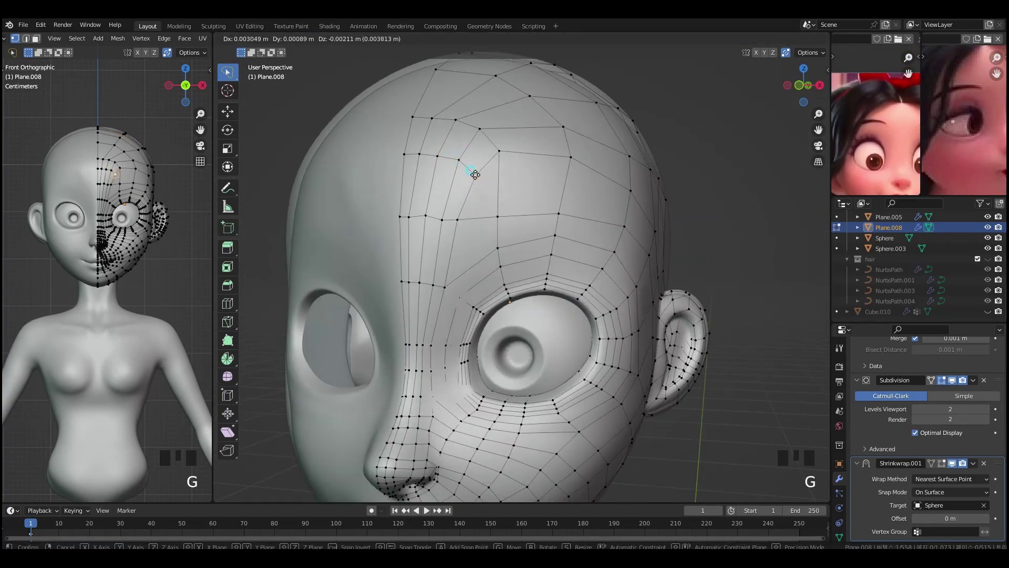
pyautogui.click(510, 129)
pyautogui.click(478, 144)
pyautogui.press('g')
pyautogui.click(480, 149)
# - Adjust the forehead vertices above the inner eye and the edge running up from the eyelid
pyautogui.click(444, 185)
pyautogui.press('g')
pyautogui.click(448, 186)
pyautogui.click(460, 183)
pyautogui.press('g')
pyautogui.click(518, 129)
pyautogui.press('g')
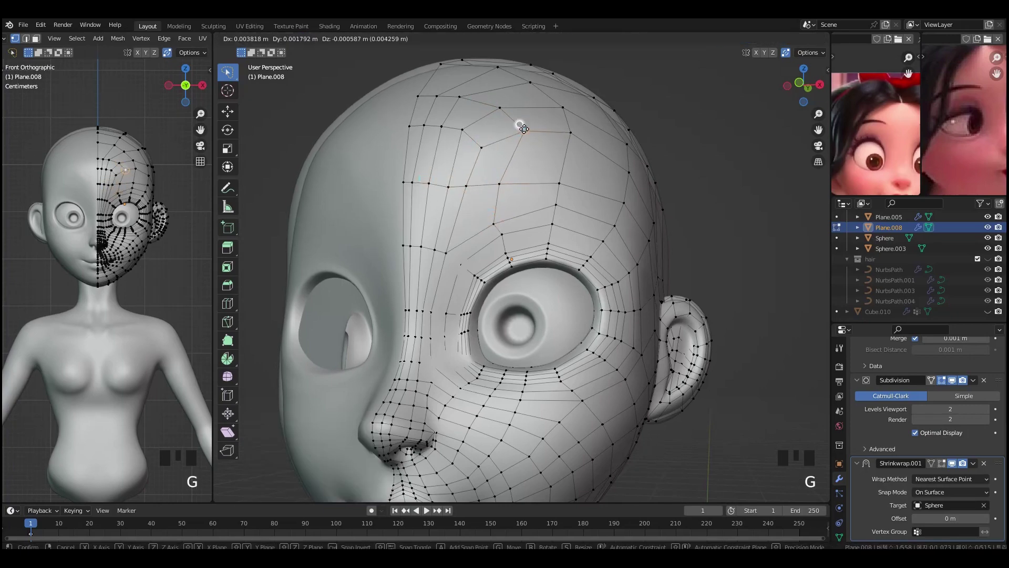
pyautogui.click(495, 221)
# - Rotate to the side of the head and nudge two boundary vertices behind the ear
pyautogui.press('`')
pyautogui.moveTo(568, 269); pyautogui.dragTo(542, 224, button='middle')
pyautogui.moveTo(546, 158); pyautogui.dragTo(633, 209, button='middle')
pyautogui.press('`')
pyautogui.click(621, 202)
pyautogui.press('g')
pyautogui.click(624, 191)
pyautogui.click(610, 219)
pyautogui.press('g')
pyautogui.click(616, 223)
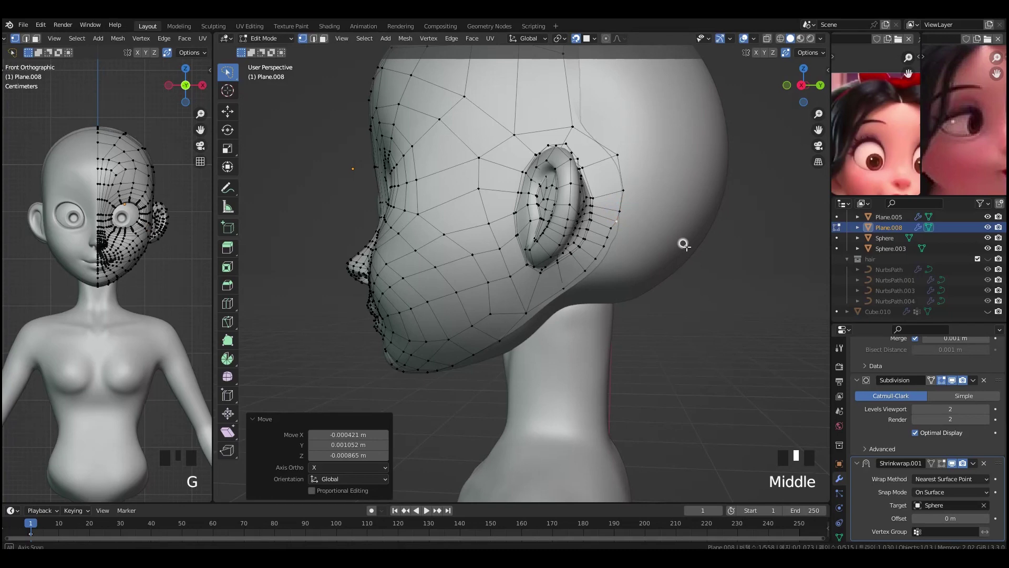
# - Move the upper boundary vertices behind the ear outward and upward along the skull
pyautogui.moveTo(682, 243); pyautogui.dragTo(547, 257, button='middle')
pyautogui.press('g')
pyautogui.click(587, 100)
pyautogui.click(598, 148)
pyautogui.press('g')
pyautogui.click(604, 126)
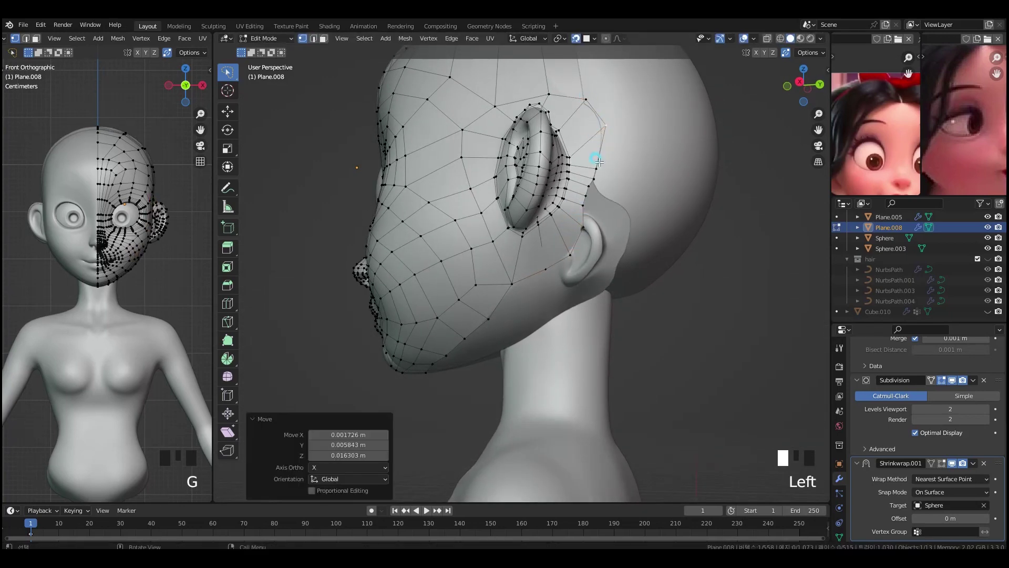
# - Reposition the middle and lower boundary vertices behind the ear into an even curve
pyautogui.click(594, 179)
pyautogui.press('g')
pyautogui.click(596, 205)
pyautogui.press('g')
pyautogui.click(590, 143)
pyautogui.click(607, 163)
pyautogui.click(584, 225)
pyautogui.press('g')
pyautogui.click(581, 221)
pyautogui.moveTo(682, 276); pyautogui.dragTo(687, 303, button='middle')
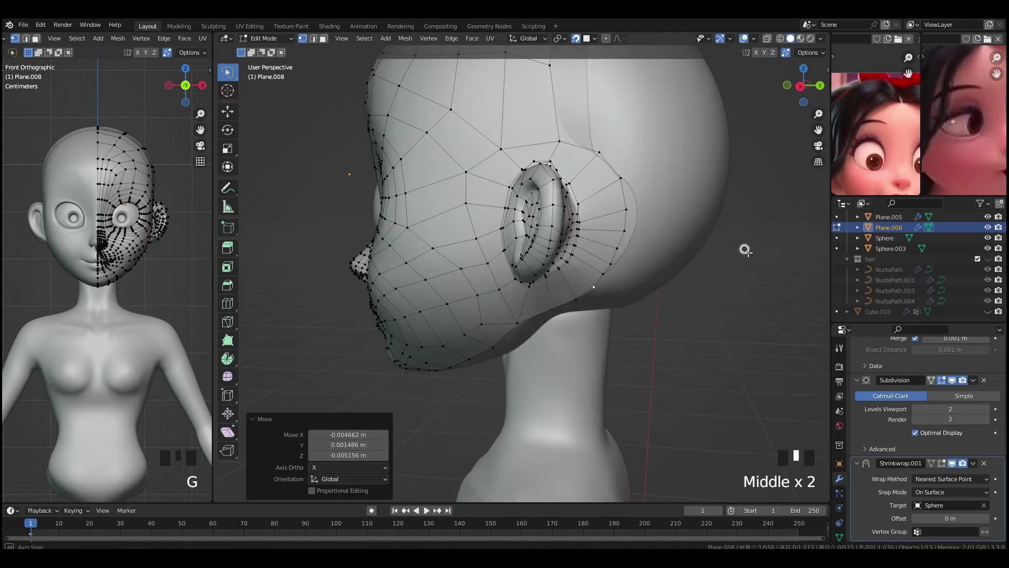
# - Fill quads around the lower and rear side of the ear out to the boundary curve
pyautogui.moveTo(741, 247); pyautogui.dragTo(702, 314, button='middle')
pyautogui.click(541, 282)
pyautogui.press('f')
pyautogui.moveTo(581, 209); pyautogui.dragTo(583, 218, button='middle')
pyautogui.press('f')
pyautogui.click(627, 233)
pyautogui.moveTo(620, 253); pyautogui.dragTo(655, 238, button='middle')
pyautogui.click(582, 278)
pyautogui.press('f')
pyautogui.click(625, 255)
pyautogui.press('f')
pyautogui.click(650, 212)
pyautogui.click(525, 191)
pyautogui.press('f')
pyautogui.click(595, 212)
# - Extrude the lower boundary edge behind the ear toward the back of the head and divide the strip with loop cuts
pyautogui.click(573, 291)
pyautogui.keyDown('shift'); pyautogui.click(559, 309); pyautogui.keyUp('shift')
pyautogui.moveTo(565, 300); pyautogui.dragTo(610, 321, button='middle')
pyautogui.press('e')
pyautogui.click(659, 329)
pyautogui.press('e')
pyautogui.click(637, 340)
pyautogui.hotkey('ctrl', 'r')
pyautogui.click(604, 328)
# - Fill long faces joining the upper skull boundary to the horizontal strip at the back of the head
pyautogui.keyDown('shift'); pyautogui.click(581, 331); pyautogui.keyUp('shift')
pyautogui.moveTo(552, 223); pyautogui.dragTo(600, 262, button='middle')
pyautogui.keyDown('shift'); pyautogui.click(517, 141); pyautogui.keyUp('shift')
pyautogui.keyDown('shift'); pyautogui.click(581, 137); pyautogui.keyUp('shift')
pyautogui.press('f')
pyautogui.click(503, 166)
pyautogui.keyDown('shift'); pyautogui.click(542, 143); pyautogui.keyUp('shift')
pyautogui.press('f')
# - Remove the surplus cross edges from the horizontal strip and the narrow wedge face above it
pyautogui.keyDown('alt'); pyautogui.click(548, 341); pyautogui.keyUp('alt')
pyautogui.press('x')
pyautogui.click(527, 412)
pyautogui.keyDown('alt'); pyautogui.click(569, 340); pyautogui.keyUp('alt')
pyautogui.keyDown('alt'); pyautogui.click(590, 338); pyautogui.keyUp('alt')
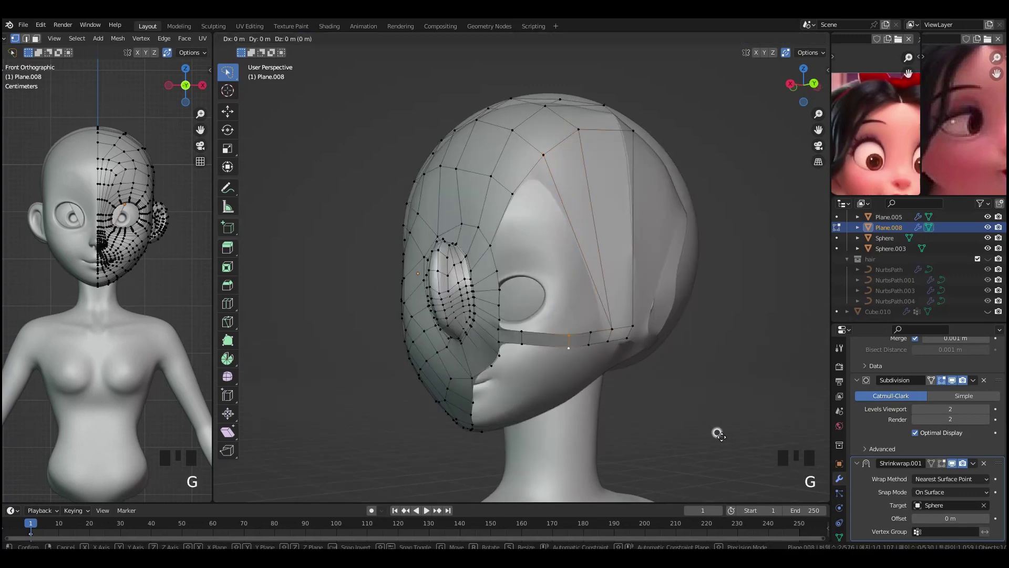
pyautogui.press('x')
pyautogui.click(342, 443)
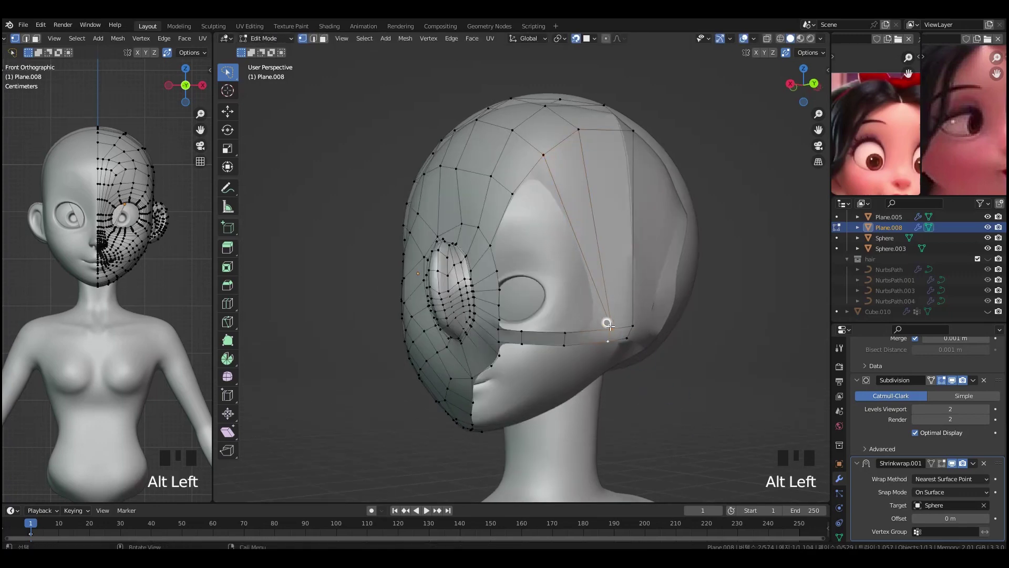
pyautogui.press('x')
pyautogui.click(560, 225)
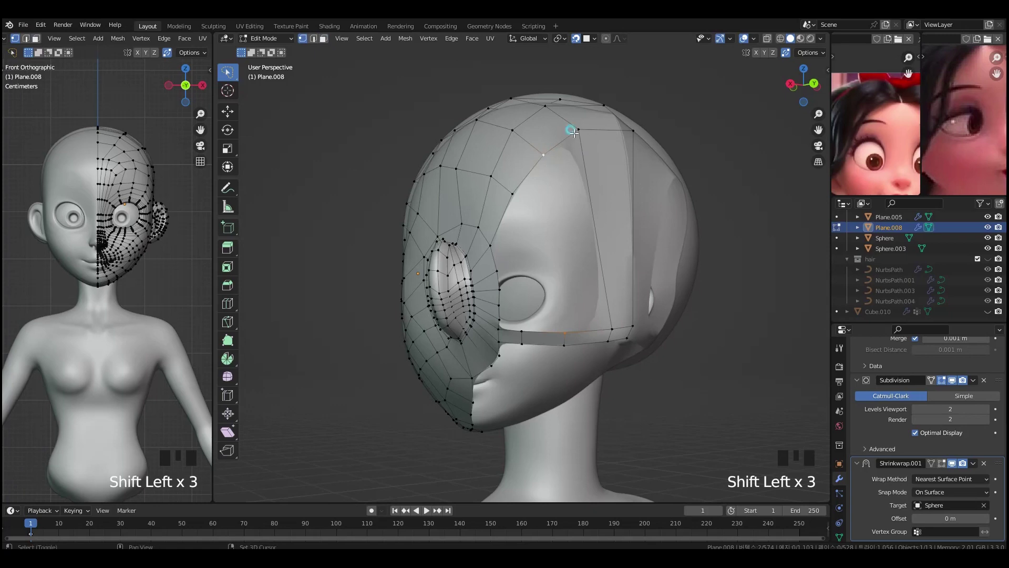
# - Fill two tall quads between the upper skull boundary and the horizontal strip behind the ear
pyautogui.keyDown('shift'); pyautogui.click(575, 132); pyautogui.keyUp('shift')
pyautogui.keyDown('shift'); pyautogui.click(610, 326); pyautogui.keyUp('shift')
pyautogui.press('f')
pyautogui.moveTo(626, 333); pyautogui.dragTo(583, 263, button='middle')
pyautogui.click(527, 329)
pyautogui.press('f')
# - Add evenly spaced horizontal loop cuts across the tall faces at the back of the head
pyautogui.hotkey('ctrl', 'r')
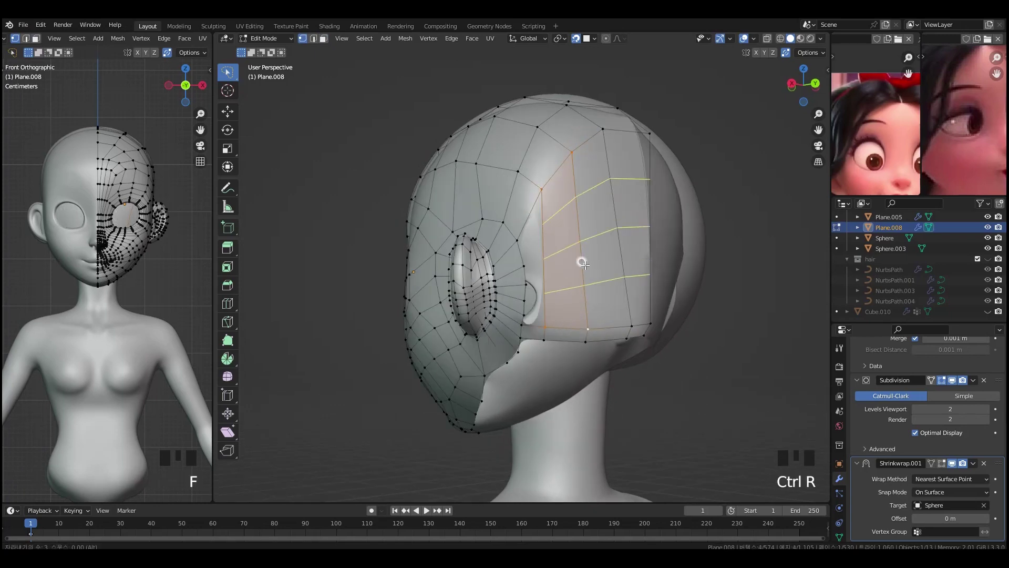
pyautogui.click(582, 264)
pyautogui.rightClick(534, 240)
# - Close the gap between the ear's outer boundary and the subdivided faces at the back of the head
pyautogui.click(520, 320)
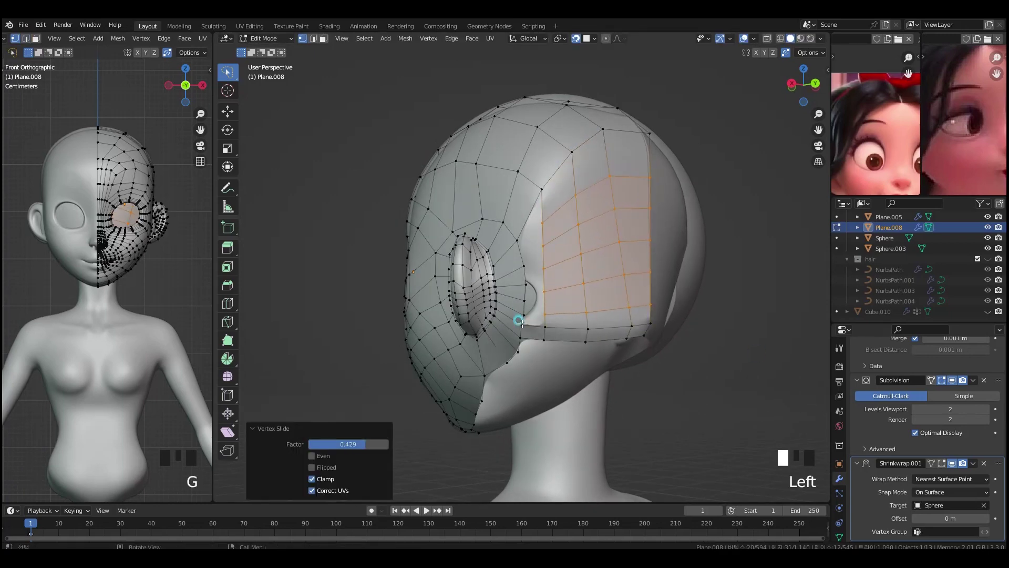
pyautogui.keyDown('shift'); pyautogui.click(541, 289); pyautogui.keyUp('shift')
pyautogui.click(534, 241)
pyautogui.moveTo(533, 241); pyautogui.dragTo(576, 300, button='middle')
# - Apply a copy of the Shrinkwrap modifier and smooth the new faces at the back of the head
pyautogui.press('Tab')
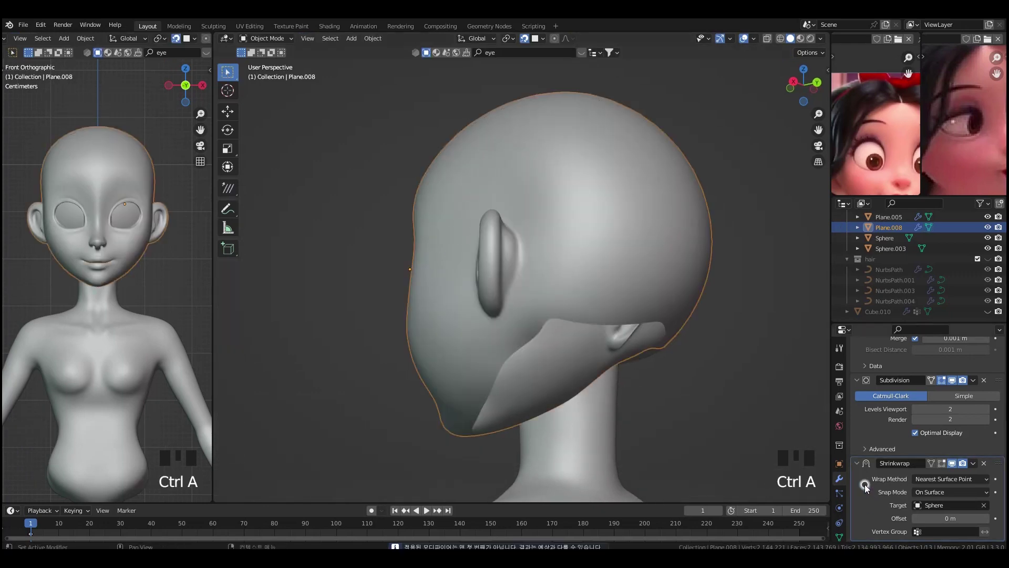
pyautogui.press('Tab')
pyautogui.keyDown('shift'); pyautogui.click(640, 149); pyautogui.keyUp('shift')
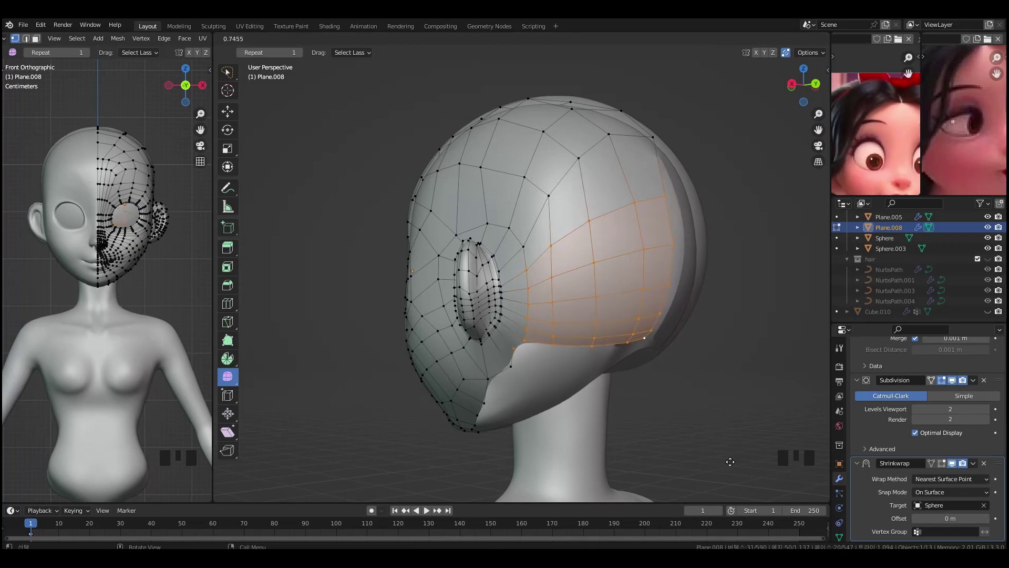
pyautogui.moveTo(724, 456); pyautogui.dragTo(726, 455)
pyautogui.moveTo(683, 315); pyautogui.dragTo(662, 307, button='middle')
pyautogui.click(626, 182)
pyautogui.keyDown('ctrl'); pyautogui.click(617, 331); pyautogui.keyUp('ctrl')
pyautogui.click(727, 388)
pyautogui.press('Tab')
pyautogui.press('Tab')
# - Select an upper forehead vertex, grow the selection three times and smooth that area
pyautogui.moveTo(646, 380); pyautogui.dragTo(731, 363, button='middle')
pyautogui.keyDown('shift'); pyautogui.moveTo(730, 362); pyautogui.dragTo(610, 306, button='middle'); pyautogui.keyUp('shift')
pyautogui.keyDown('ctrl'); pyautogui.click(439, 149); pyautogui.keyUp('ctrl')
pyautogui.press('ctrl+KP_Add')
pyautogui.press('ctrl+KP_Add')
pyautogui.press('ctrl+KP_Add')
pyautogui.moveTo(467, 170); pyautogui.dragTo(472, 166)
pyautogui.moveTo(525, 252); pyautogui.dragTo(569, 288, button='middle')
pyautogui.press('Tab')
pyautogui.press('Tab')
# - Select the shortest vertex path up the forehead's centre line
pyautogui.moveTo(420, 240); pyautogui.dragTo(504, 231, button='middle')
pyautogui.keyDown('ctrl'); pyautogui.click(453, 142); pyautogui.keyUp('ctrl')
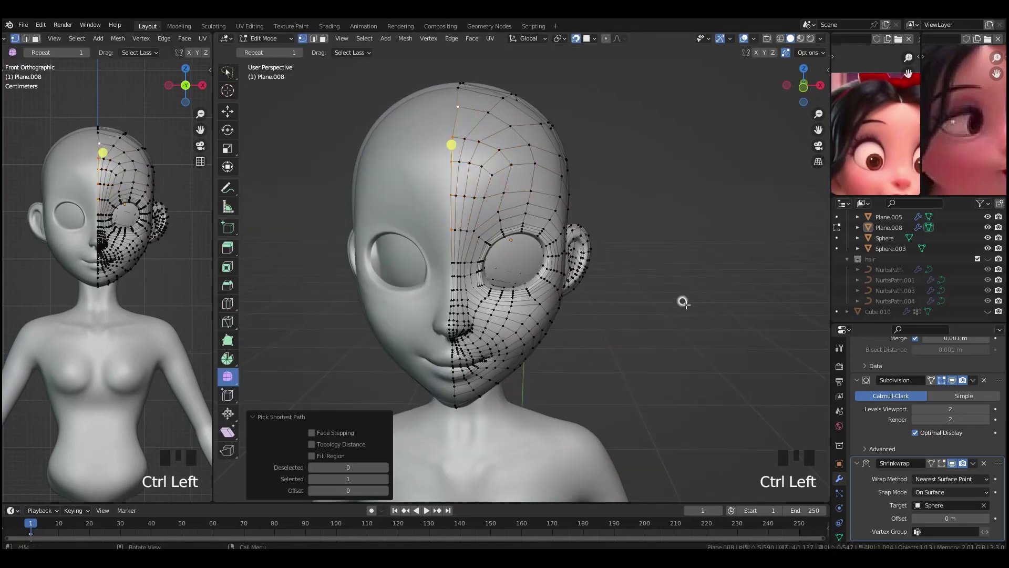
pyautogui.press('Tab')
pyautogui.press('Tab')
# - Switch back to the Select tool and reposition the boundary vertex below and behind the ear
pyautogui.click(228, 73)
pyautogui.click(545, 280)
pyautogui.moveTo(728, 337); pyautogui.dragTo(686, 320, button='middle')
pyautogui.moveTo(689, 379); pyautogui.dragTo(651, 367, button='middle')
pyautogui.click(635, 304)
pyautogui.press('g')
pyautogui.click(629, 305)
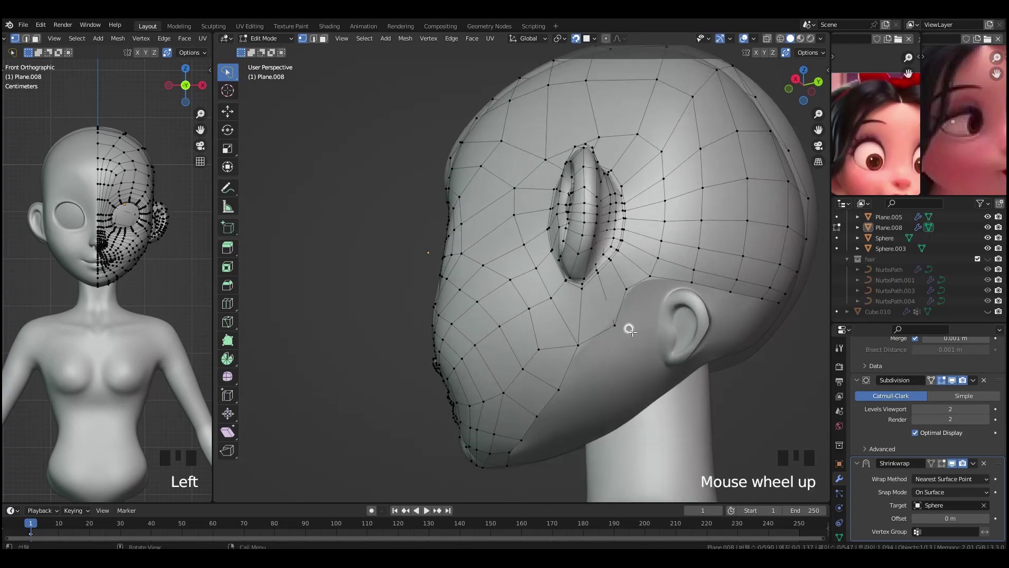
# - Fill a row of quads along the lower rim behind the ear and position its rim vertices
pyautogui.press('f')
pyautogui.click(608, 263)
pyautogui.press('f')
pyautogui.click(654, 247)
pyautogui.press('f')
pyautogui.click(667, 256)
pyautogui.moveTo(669, 258); pyautogui.dragTo(620, 277, button='middle')
pyautogui.press('f')
pyautogui.click(689, 274)
# - Edge-slide the vertex row above the lower rim behind the ear by a factor of 0.310
pyautogui.click(554, 230)
pyautogui.moveTo(554, 230); pyautogui.dragTo(555, 223, button='middle')
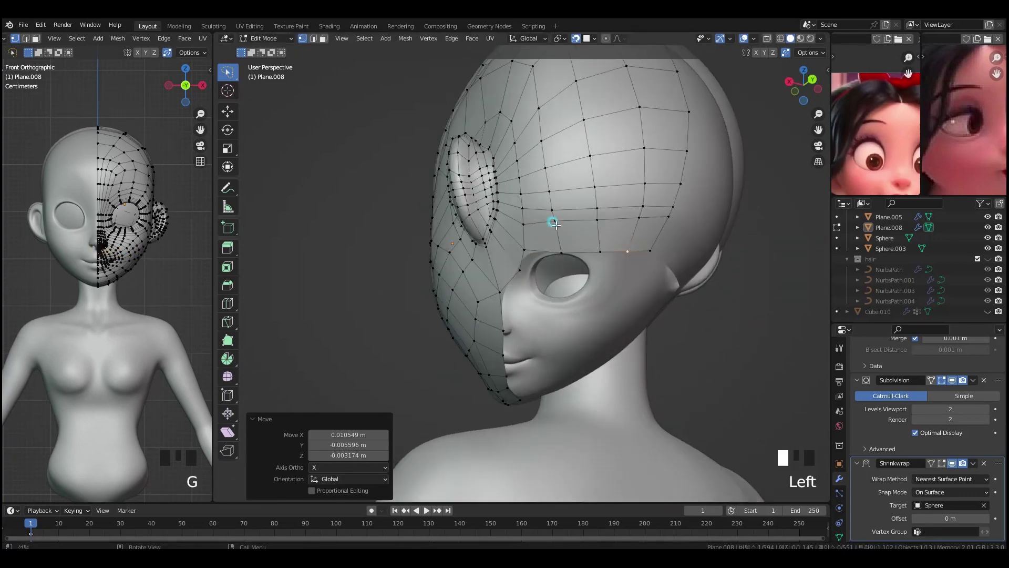
pyautogui.click(777, 339)
pyautogui.moveTo(511, 265); pyautogui.dragTo(590, 298, button='middle')
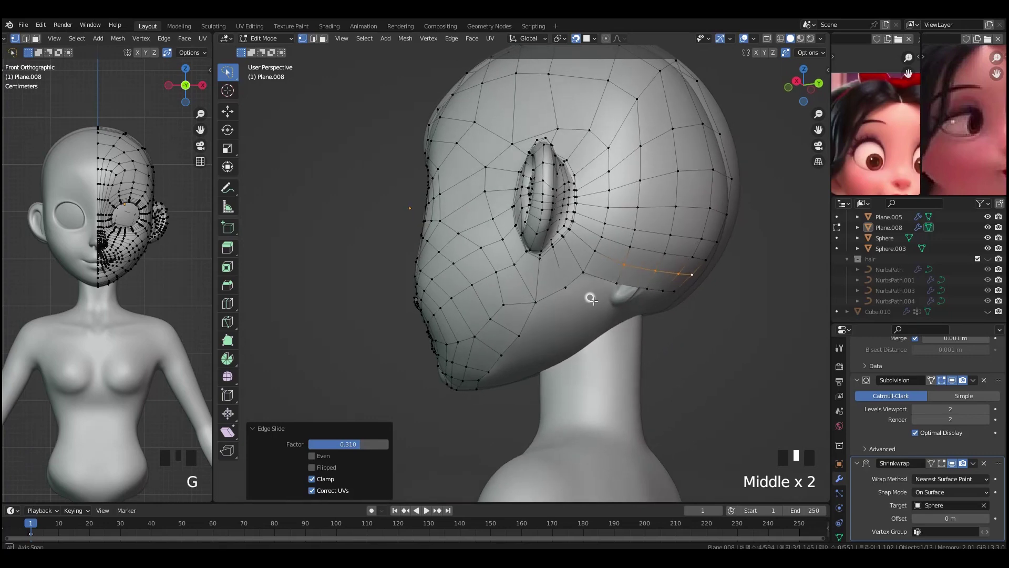
# - Nudge the lower rim vertex just behind the earlobe into line with its neighbours
pyautogui.click(593, 287)
pyautogui.press('g')
pyautogui.click(585, 278)
pyautogui.moveTo(703, 311); pyautogui.dragTo(680, 349, button='middle')
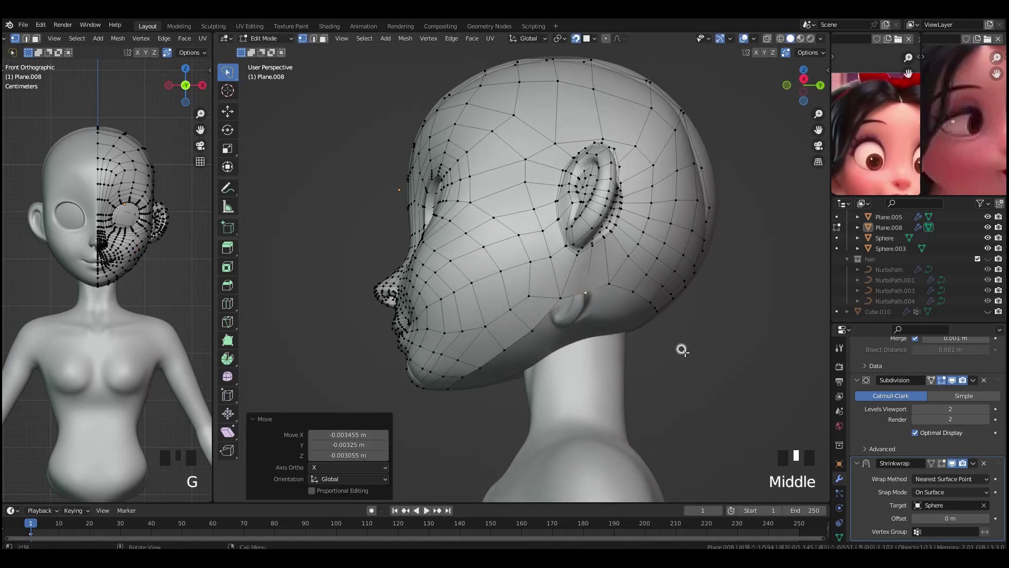
# - Extrude the head mesh's open lower rim loop and scale the new loop inward toward the neck
pyautogui.click(685, 383)
pyautogui.moveTo(688, 385); pyautogui.dragTo(699, 345, button='middle')
pyautogui.keyDown('alt'); pyautogui.click(591, 286); pyautogui.keyUp('alt')
pyautogui.press('e')
pyautogui.press('s')
pyautogui.click(688, 341)
pyautogui.moveTo(625, 349); pyautogui.dragTo(524, 347, button='middle')
# - Turn off In Front display, switch on X-ray and reposition the new inner rim vertex below the ear
pyautogui.click(839, 464)
pyautogui.click(914, 465)
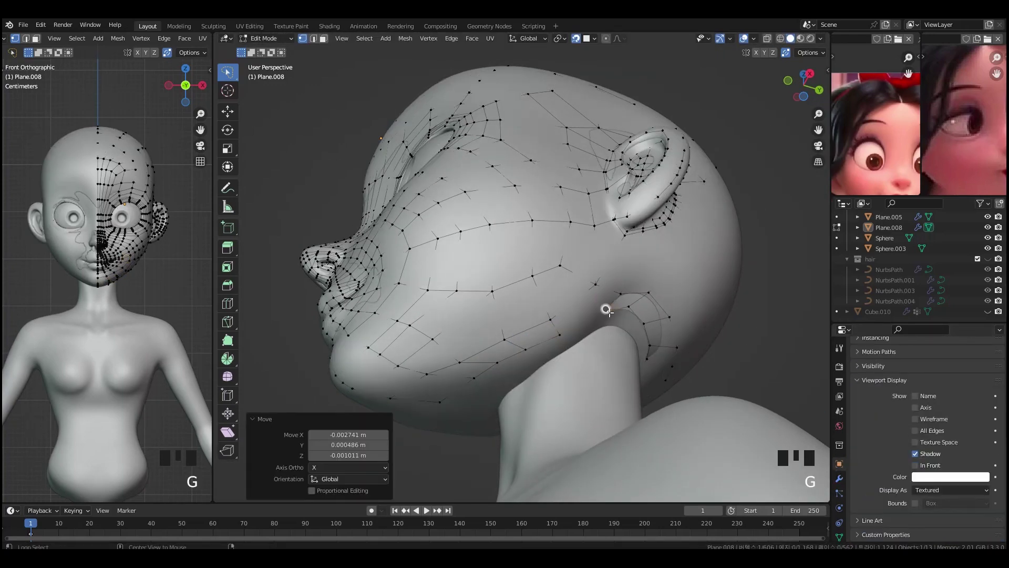
pyautogui.hotkey('alt', 'z')
pyautogui.click(628, 307)
pyautogui.press('g')
pyautogui.click(621, 310)
# - Reposition the new inner rim vertices around the back of the neck junction
pyautogui.moveTo(622, 310); pyautogui.dragTo(586, 306, button='middle')
pyautogui.moveTo(645, 288); pyautogui.dragTo(612, 278, button='middle')
pyautogui.click(661, 288)
pyautogui.press('g')
pyautogui.click(664, 285)
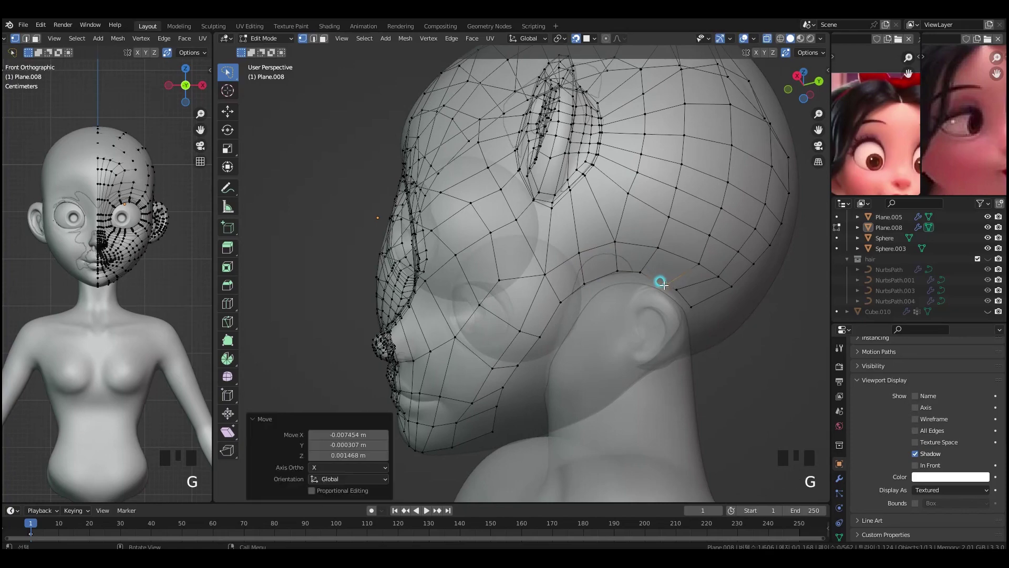
pyautogui.press('g')
pyautogui.click(708, 295)
pyautogui.moveTo(707, 295); pyautogui.dragTo(630, 351, button='middle')
pyautogui.moveTo(597, 413); pyautogui.dragTo(467, 363, button='middle')
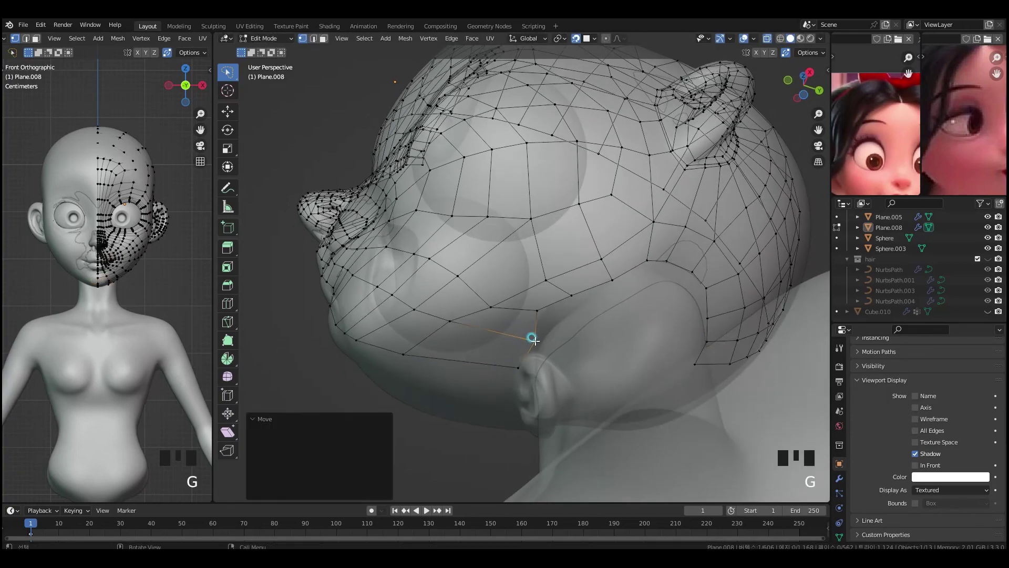
# - Reposition the inner rim vertices beneath the rear jaw and just in front of the neck's back edge
pyautogui.click(535, 312)
pyautogui.press('g')
pyautogui.click(546, 321)
pyautogui.click(647, 262)
pyautogui.press('g')
pyautogui.click(648, 269)
pyautogui.moveTo(648, 269); pyautogui.dragTo(623, 263, button='middle')
pyautogui.click(643, 231)
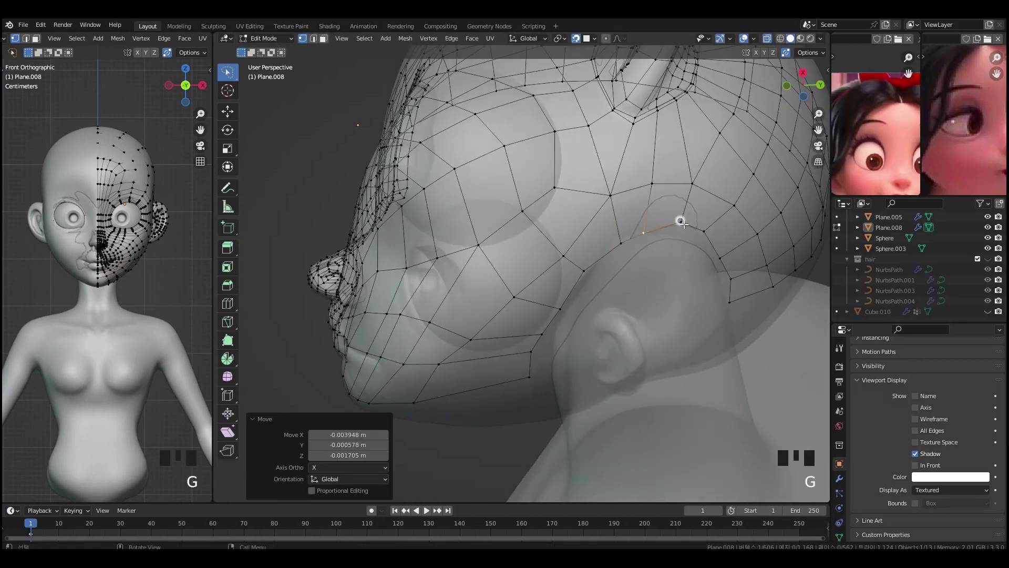
# - Adjust the remaining inner rim vertices on the underside of the jaw so the new quads are evenly spaced
pyautogui.moveTo(694, 256); pyautogui.dragTo(550, 322, button='middle')
pyautogui.click(551, 322)
pyautogui.press('g')
pyautogui.click(448, 320)
pyautogui.moveTo(567, 263); pyautogui.dragTo(592, 293, button='middle')
pyautogui.click(591, 289)
pyautogui.moveTo(536, 420); pyautogui.dragTo(626, 389, button='middle')
pyautogui.click(455, 305)
pyautogui.press('g')
pyautogui.click(465, 327)
# - Switch X-ray off and display the retopology mesh in front of the sculpt again
pyautogui.press('`')
pyautogui.click(582, 334)
pyautogui.moveTo(547, 371); pyautogui.dragTo(520, 237, button='middle')
pyautogui.press('`')
pyautogui.click(700, 367)
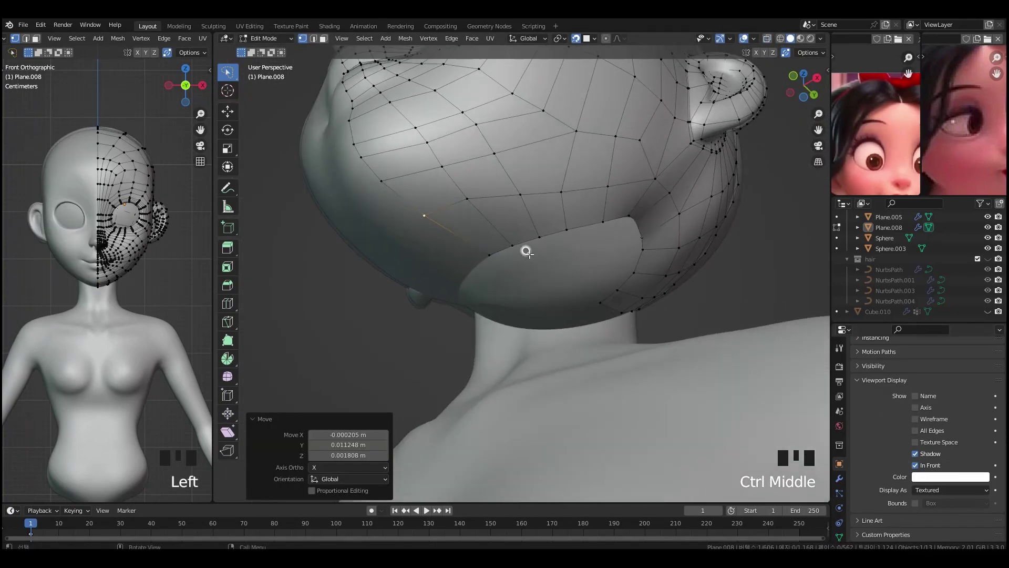
# - Move the boundary vertices under the chin and near the ear side into line with the rim
pyautogui.click(552, 293)
pyautogui.press('g')
pyautogui.click(518, 252)
pyautogui.moveTo(588, 229); pyautogui.dragTo(650, 86, button='middle')
pyautogui.press('g')
pyautogui.click(700, 112)
# - Add a loop cut around the new strip of faces on the underside of the head
pyautogui.moveTo(700, 113); pyautogui.dragTo(606, 189, button='middle')
pyautogui.hotkey('ctrl', 'r')
pyautogui.click(606, 189)
pyautogui.press('Tab')
pyautogui.click(839, 478)
pyautogui.press('Tab')
# - Extrude the head's lower rim loop down the neck, flatten it with a Z scale of 0 and move it to the neck base
pyautogui.keyDown('alt'); pyautogui.click(628, 150); pyautogui.keyUp('alt')
pyautogui.keyDown('alt'); pyautogui.moveTo(629, 150); pyautogui.dragTo(698, 173, button='middle'); pyautogui.keyUp('alt')
pyautogui.moveTo(704, 200)
pyautogui.keyDown('ctrl'); pyautogui.mouseDown(button='middle')
pyautogui.moveTo(718, 261)
pyautogui.moveTo(702, 209)
pyautogui.mouseUp(button='middle'); pyautogui.keyUp('ctrl')
pyautogui.press('e')
pyautogui.click(699, 307)
pyautogui.press('s')
pyautogui.press('z')
pyautogui.press('0')
pyautogui.click(708, 304)
pyautogui.press('g')
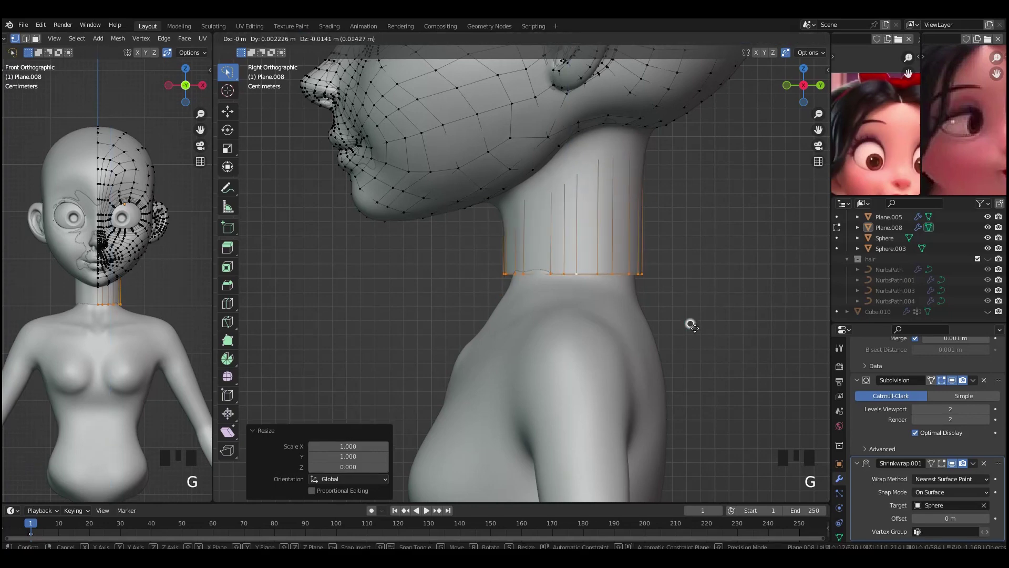
pyautogui.click(689, 324)
# - Try to apply the retopology mesh's Shrinkwrap modifier and undo it
pyautogui.press('Tab')
pyautogui.click(863, 496)
pyautogui.hotkey('ctrl', 'a')
pyautogui.press('Tab')
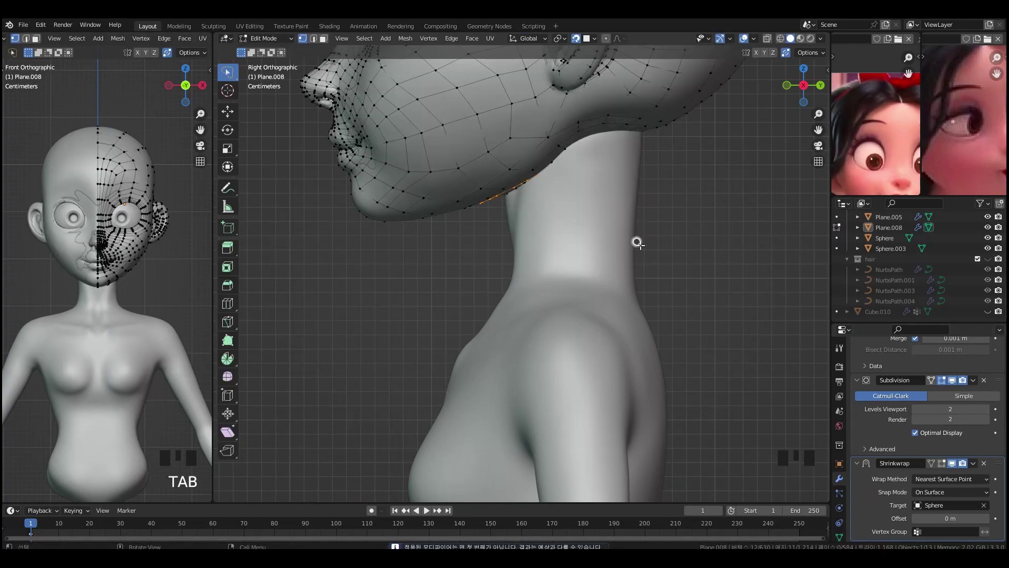
pyautogui.hotkey('ctrl', 'z')
pyautogui.hotkey('ctrl', 'z')
pyautogui.hotkey('ctrl', 'z')
pyautogui.press('Tab')
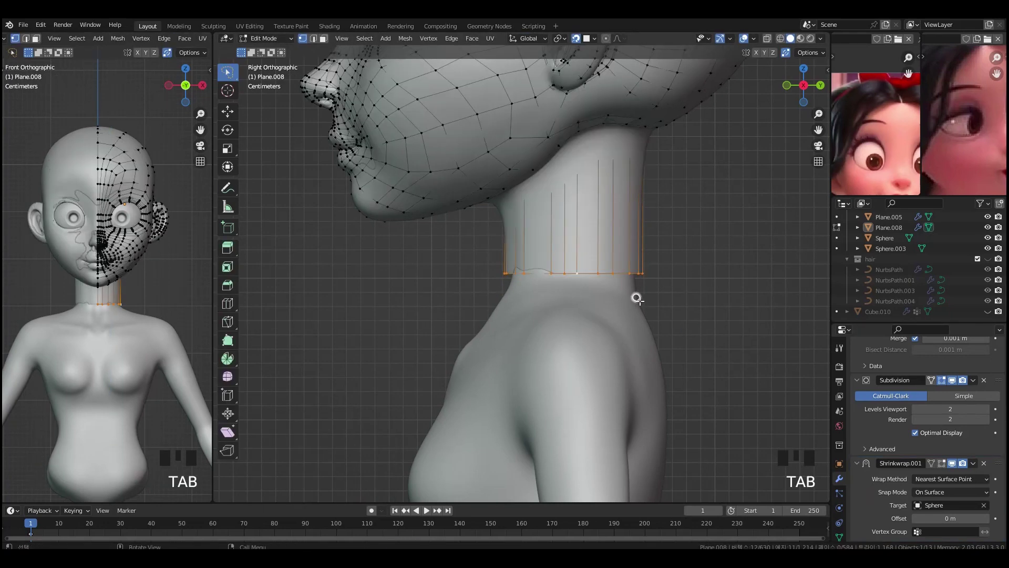
# - Undo the neck extrusion of the head's lower rim loop
pyautogui.hotkey('ctrl', 'z')
pyautogui.press('Tab')
pyautogui.hotkey('ctrl', 'z')
pyautogui.hotkey('ctrl', 'z')
pyautogui.hotkey('ctrl', 'z')
pyautogui.hotkey('ctrl', 'z')
pyautogui.hotkey('ctrl', 'z')
pyautogui.hotkey('ctrl', 'z')
pyautogui.hotkey('ctrl', 'z')
pyautogui.hotkey('ctrl', 'z')
pyautogui.hotkey('ctrl', 'z')
pyautogui.hotkey('ctrl', 'z')
pyautogui.press('Tab')
# - Save the file, hide the original sculpted head and switch the retopology mesh to Sculpt Mode
pyautogui.click(615, 281)
pyautogui.moveTo(630, 268); pyautogui.dragTo(652, 210, button='middle')
pyautogui.scroll(-4, 624, 170)
pyautogui.hotkey('ctrl', 's')
pyautogui.click(575, 197)
pyautogui.press('h')
pyautogui.click(573, 197)
pyautogui.hotkey('ctrl', 'Tab')
pyautogui.click(799, 53)
pyautogui.hotkey('ctrl', 'Tab')
pyautogui.hotkey('ctrl', 'Tab')
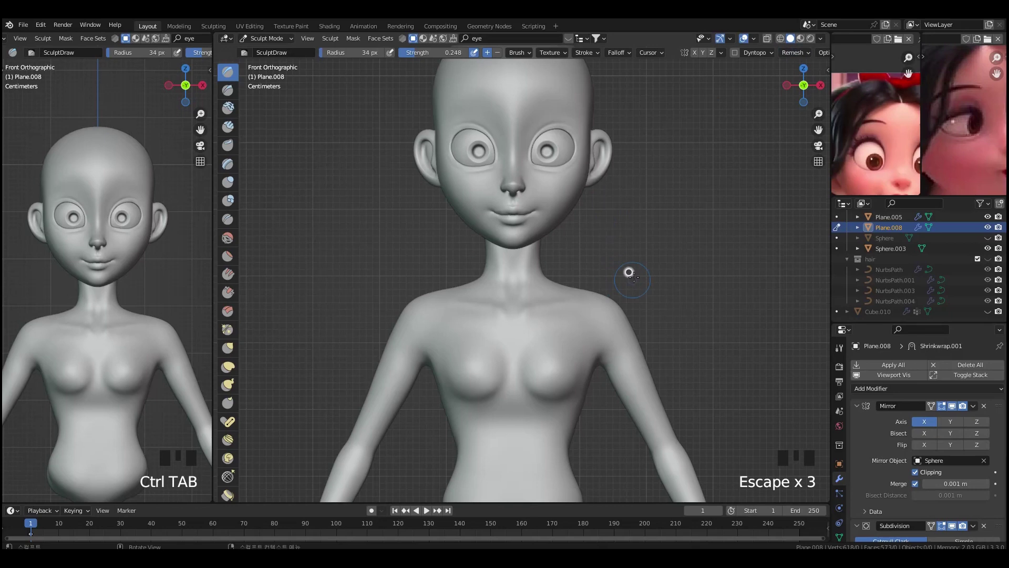
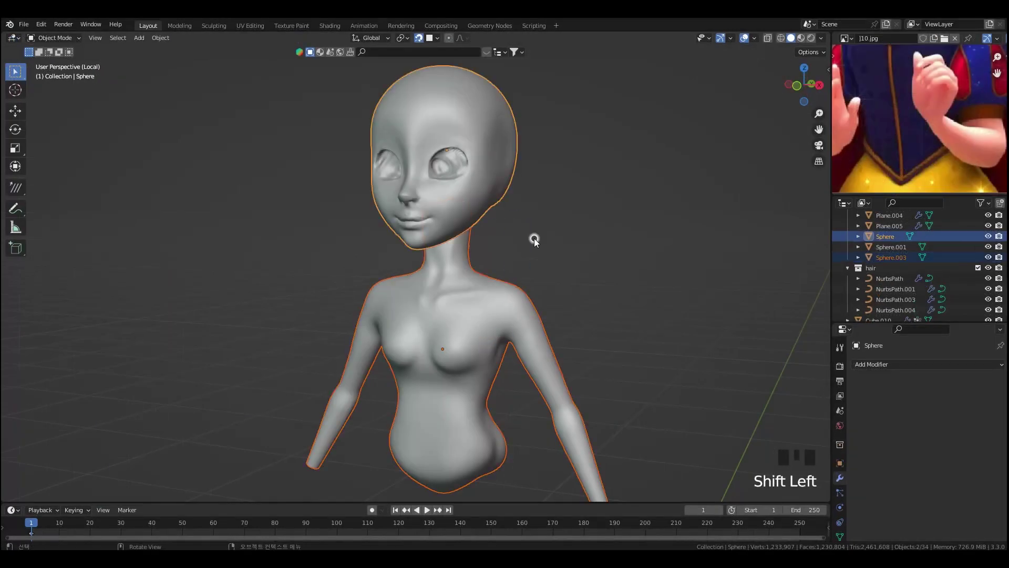
# - Join the selected sculpted head and body into one object
pyautogui.hotkey('ctrl', 'j')
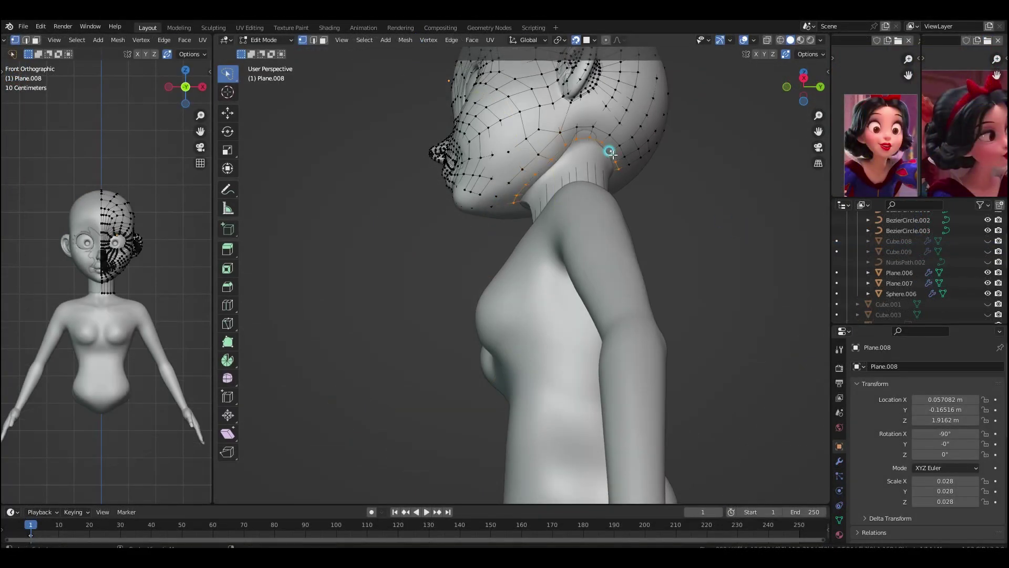
# - Add horizontal loop cuts around the extruded neck section of the retopology mesh
pyautogui.scroll(4, 611, 153)
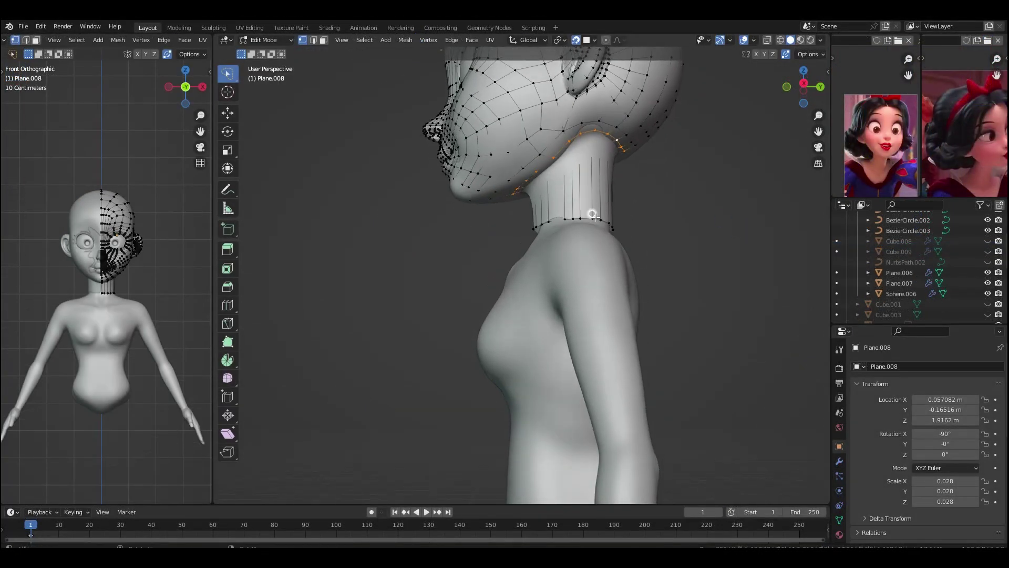
pyautogui.press('ctrl+KP_Add')
pyautogui.moveTo(649, 201); pyautogui.dragTo(649, 210, button='middle')
pyautogui.hotkey('alt', 'a')
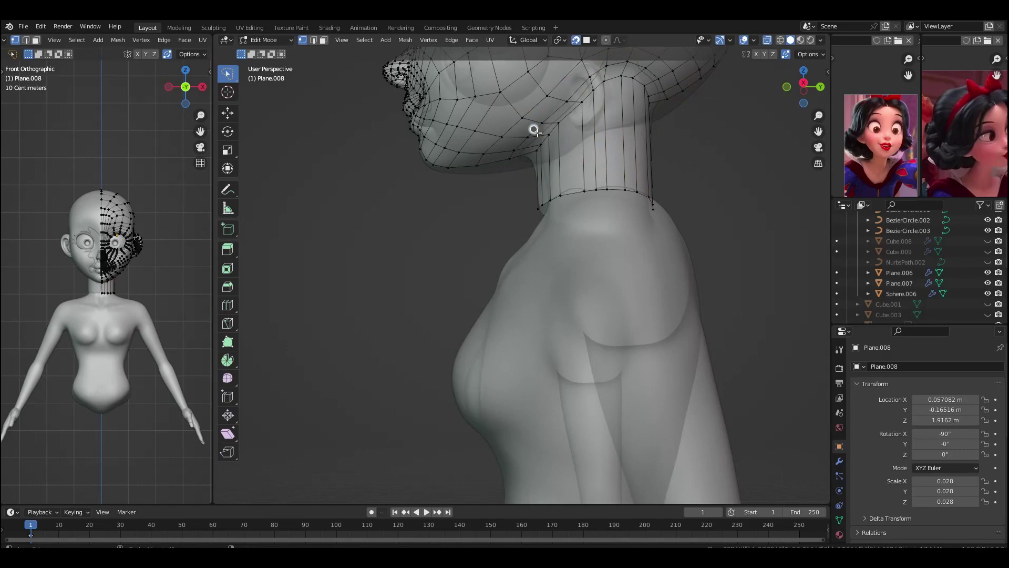
pyautogui.rightClick(755, 253)
pyautogui.press('KP_3')
pyautogui.hotkey('ctrl', 'r')
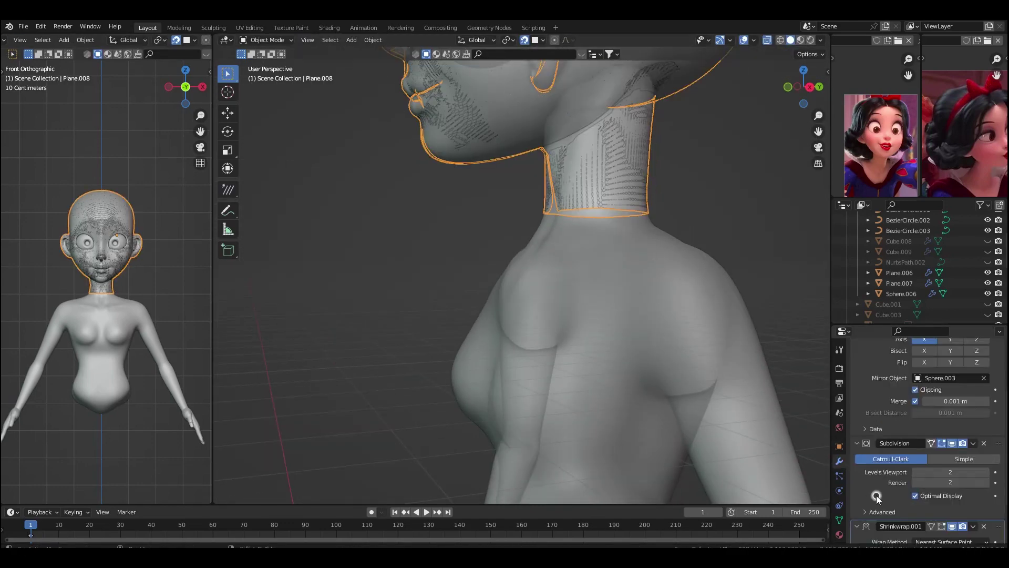
# - Delete the duplicate Subdivision and Shrinkwrap modifiers from the retopology mesh
pyautogui.click(877, 493)
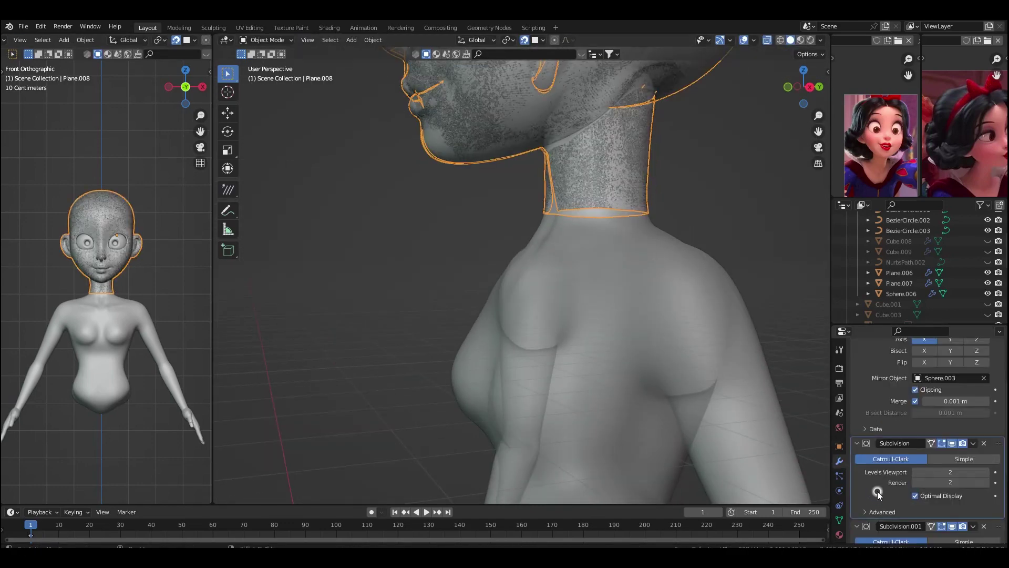
pyautogui.press('x')
pyautogui.scroll(-3, 904, 489)
pyautogui.scroll(-4, 876, 504)
pyautogui.press('x')
# - Start the Shortcut VUr on-screen key display
pyautogui.moveTo(643, 328); pyautogui.dragTo(594, 327, button='middle')
pyautogui.press('KP_3')
pyautogui.press('n')
pyautogui.click(824, 227)
pyautogui.click(768, 86)
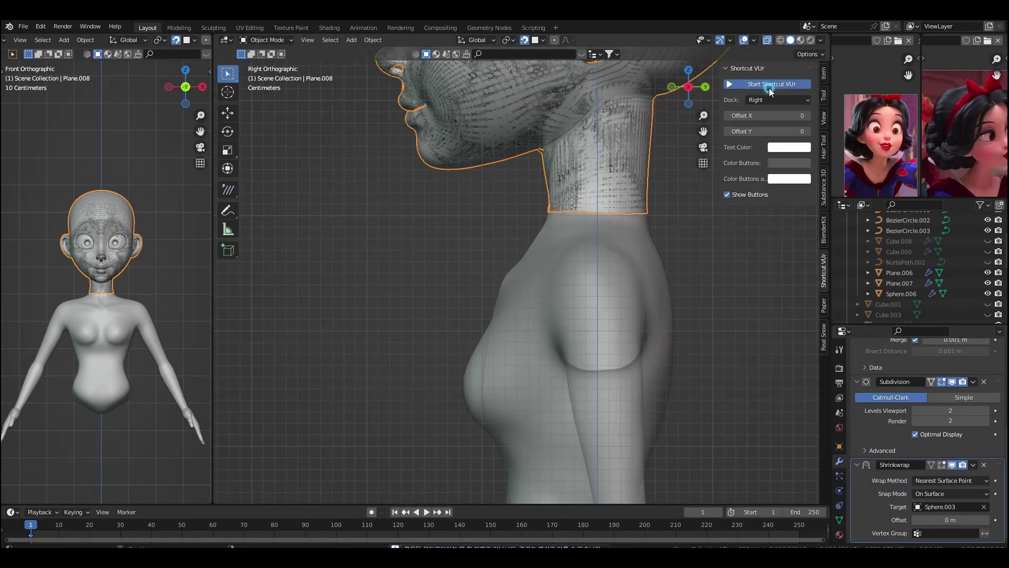
pyautogui.press('n')
# - Select the joined body sculpt and turn off X-ray
pyautogui.click(652, 195)
pyautogui.click(641, 195)
pyautogui.click(655, 193)
pyautogui.hotkey('alt', 'z')
pyautogui.click(844, 332)
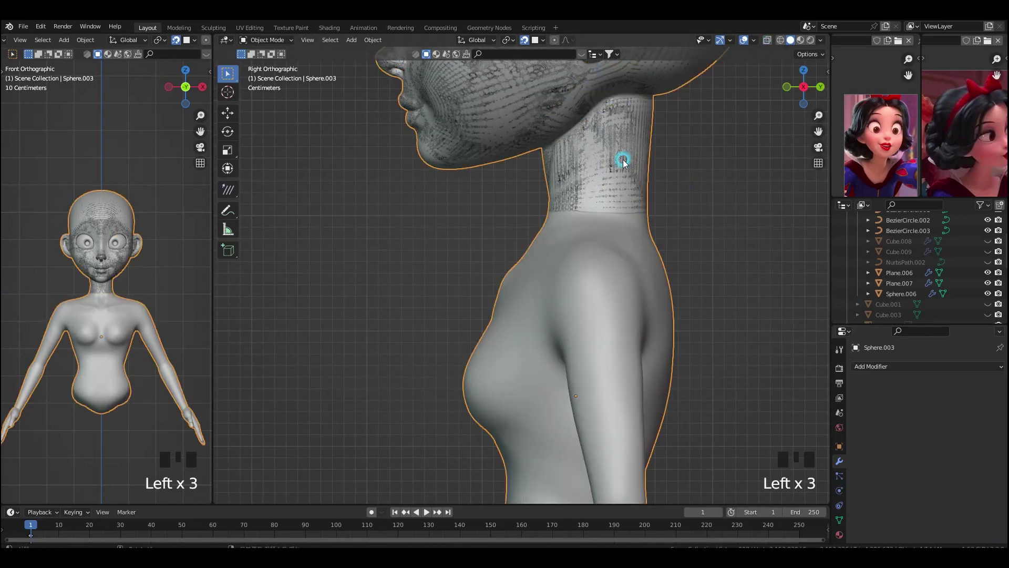
pyautogui.moveTo(623, 161); pyautogui.dragTo(665, 170, button='middle')
pyautogui.click(637, 200)
pyautogui.click(638, 202)
pyautogui.scroll(-2, 507, 200)
pyautogui.click(506, 202)
pyautogui.moveTo(510, 205); pyautogui.dragTo(646, 279)
pyautogui.moveTo(647, 237); pyautogui.dragTo(602, 234, button='middle')
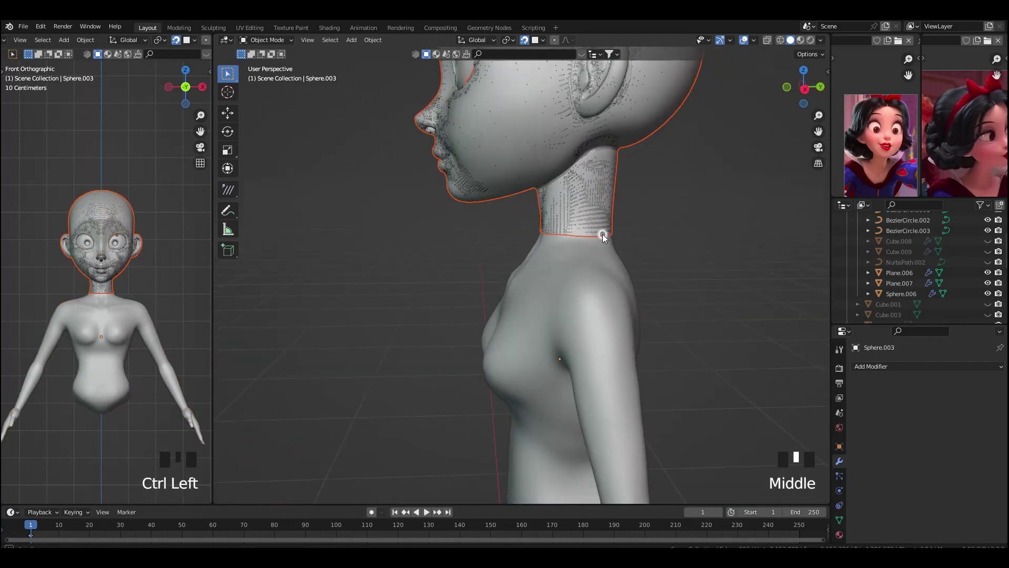
pyautogui.press('Tab')
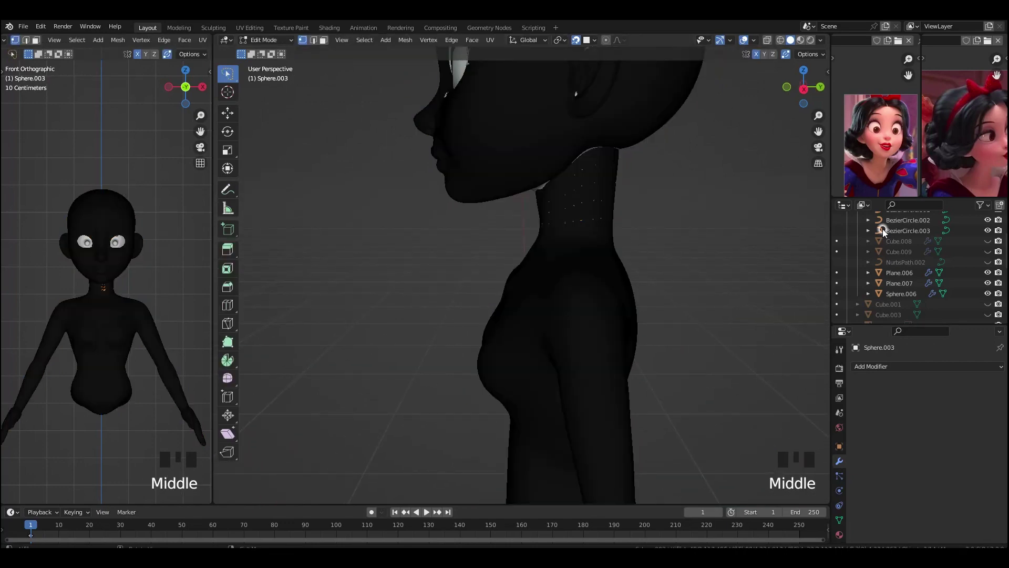
pyautogui.moveTo(682, 232); pyautogui.dragTo(713, 232, button='middle')
pyautogui.press('Tab')
pyautogui.click(720, 236)
pyautogui.click(640, 118)
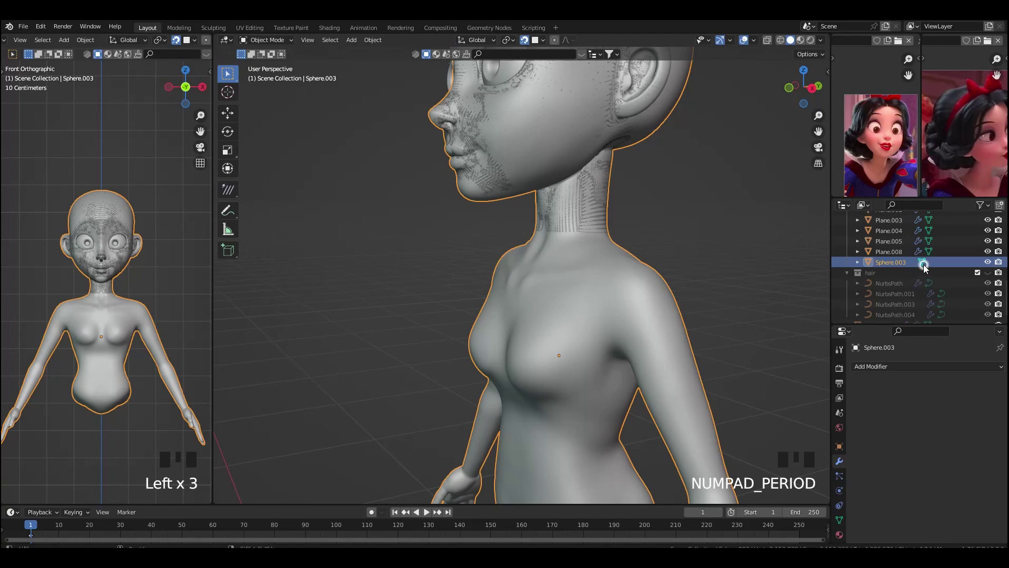
# - Enter Edit Mode on Plane.008, select the neck's lower boundary loop and extrude it toward the shoulders
pyautogui.click(906, 318)
pyautogui.press('`')
pyautogui.press('Tab')
pyautogui.moveTo(642, 257); pyautogui.dragTo(674, 271, button='middle')
pyautogui.keyDown('alt'); pyautogui.click(585, 236); pyautogui.keyUp('alt')
pyautogui.moveTo(634, 294)
pyautogui.mouseDown(button='middle')
pyautogui.moveTo(710, 306)
pyautogui.moveTo(534, 299)
pyautogui.moveTo(676, 276)
pyautogui.moveTo(646, 265)
pyautogui.moveTo(641, 289)
pyautogui.mouseUp(button='middle')
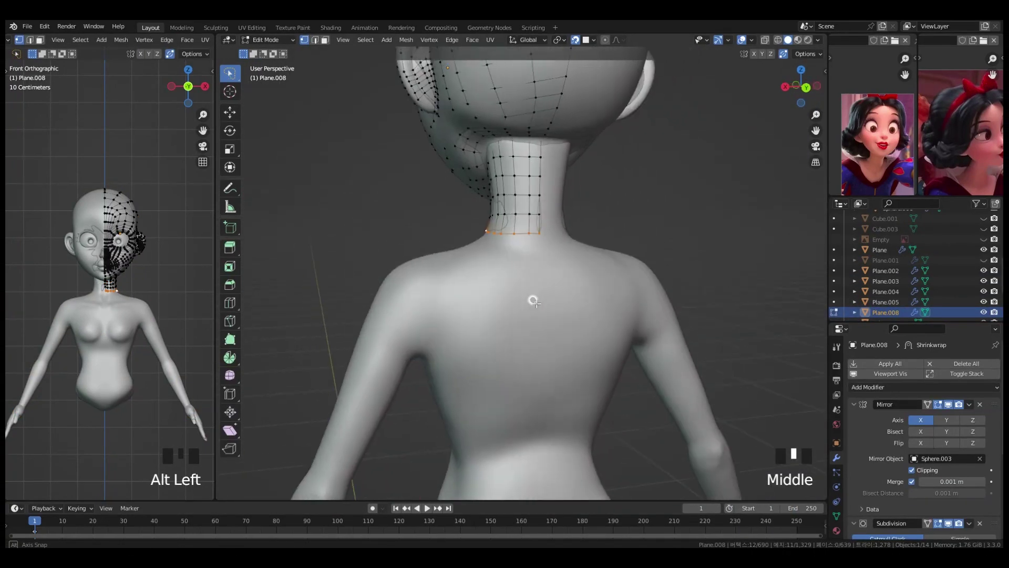
pyautogui.press('`')
pyautogui.scroll(3, 652, 268)
pyautogui.press('e')
pyautogui.click(592, 194)
# - Move the front neck vertices at the base and under the chin toward the body's centreline
pyautogui.click(526, 207)
pyautogui.press('g')
pyautogui.click(502, 205)
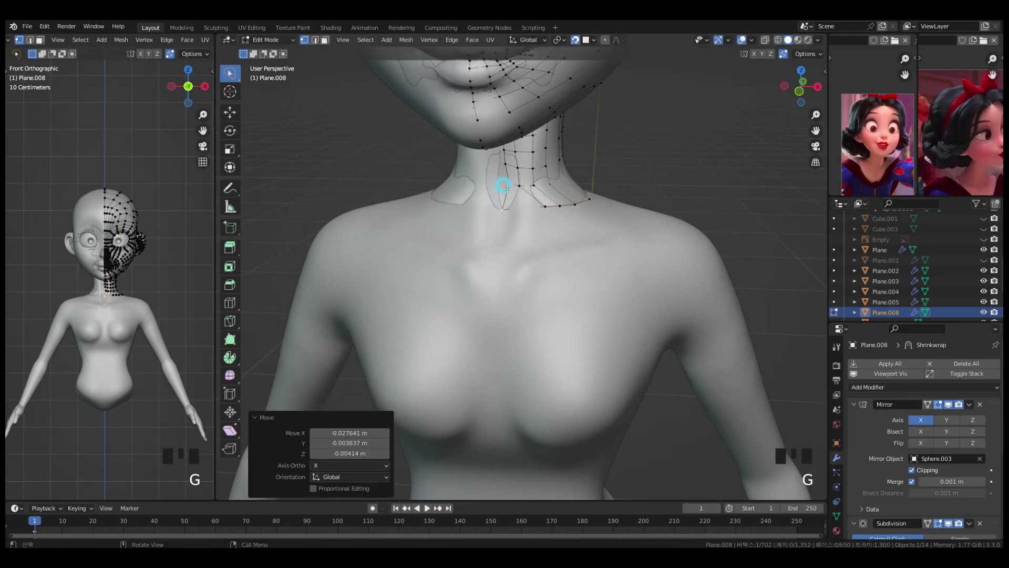
pyautogui.moveTo(649, 285); pyautogui.dragTo(645, 250, button='middle')
pyautogui.click(509, 129)
pyautogui.press('g')
pyautogui.click(499, 150)
pyautogui.moveTo(503, 178); pyautogui.dragTo(502, 153, button='middle')
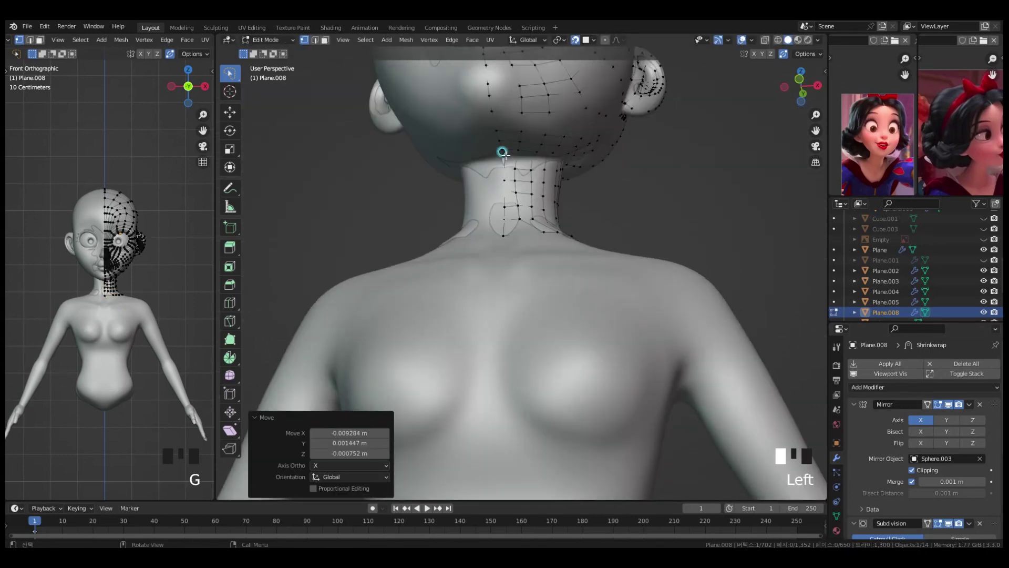
# - Move the front neck vertex just below the chin closer to the body's centreline
pyautogui.click(502, 153)
pyautogui.press('g')
pyautogui.click(492, 151)
pyautogui.moveTo(511, 89); pyautogui.dragTo(497, 127, button='middle')
# - Turn on the In Front viewport display for the retopology mesh
pyautogui.press('Tab')
pyautogui.moveTo(543, 200)
pyautogui.mouseDown(button='middle')
pyautogui.moveTo(551, 163)
pyautogui.moveTo(548, 196)
pyautogui.mouseUp(button='middle')
pyautogui.press('Tab')
pyautogui.hotkey('alt', 'z')
pyautogui.click(836, 442)
pyautogui.moveTo(873, 479); pyautogui.dragTo(874, 310, button='middle')
pyautogui.click(912, 499)
# - Reposition the centreline vertex at the front of the neck from the front view
pyautogui.moveTo(572, 176); pyautogui.dragTo(570, 227, button='middle')
pyautogui.press('`')
pyautogui.press('g')
pyautogui.click(486, 118)
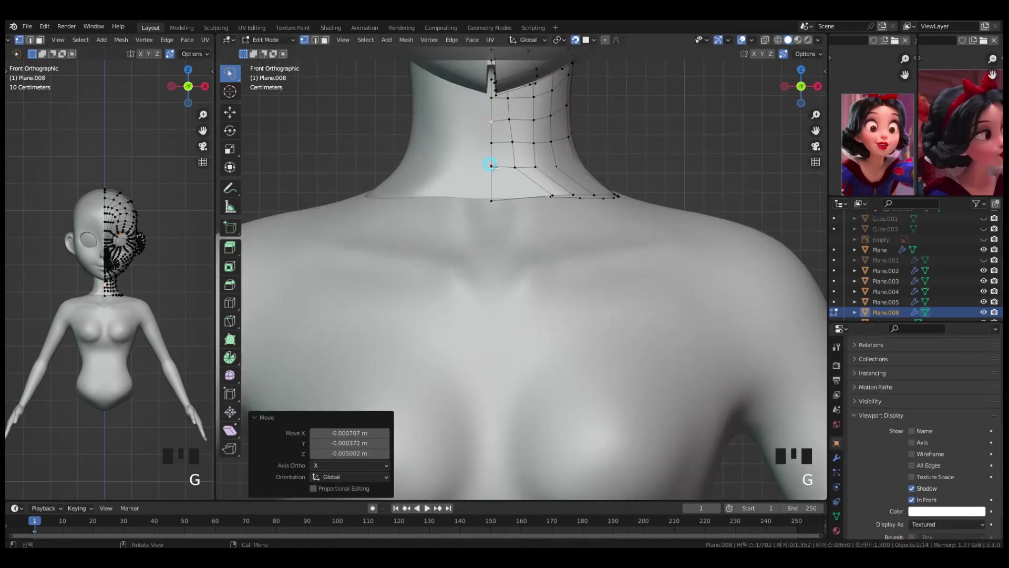
pyautogui.moveTo(568, 190); pyautogui.dragTo(617, 185, button='middle')
pyautogui.press('KP_Decimal')
pyautogui.moveTo(705, 108); pyautogui.dragTo(762, 289, button='middle')
pyautogui.click(836, 457)
pyautogui.moveTo(630, 289); pyautogui.dragTo(683, 205, button='middle')
pyautogui.keyDown('shift'); pyautogui.moveTo(475, 184); pyautogui.dragTo(498, 305, button='middle'); pyautogui.keyUp('shift')
pyautogui.keyDown('ctrl'); pyautogui.click(464, 157); pyautogui.keyUp('ctrl')
pyautogui.click(836, 442)
# - Adjust two vertices along the side of the neck-base boundary to follow the shoulder slope
pyautogui.moveTo(663, 263); pyautogui.dragTo(587, 295, button='middle')
pyautogui.click(623, 271)
pyautogui.press('g')
pyautogui.click(616, 265)
pyautogui.click(726, 299)
pyautogui.press('g')
pyautogui.click(721, 291)
# - Reposition the front vertices of the lower neck boundary
pyautogui.moveTo(701, 295); pyautogui.dragTo(602, 259, button='middle')
pyautogui.click(731, 250)
pyautogui.moveTo(731, 249); pyautogui.dragTo(518, 308, button='middle')
pyautogui.press('g')
pyautogui.click(514, 283)
pyautogui.press('g')
pyautogui.click(516, 308)
# - Fill new faces along the front of the neck base and delete the unwanted geometry near the centreline
pyautogui.press('f')
pyautogui.click(560, 301)
pyautogui.press('f')
pyautogui.click(588, 303)
pyautogui.click(514, 335)
pyautogui.press('f')
pyautogui.click(493, 341)
pyautogui.click(493, 329)
pyautogui.press('x')
pyautogui.click(493, 330)
pyautogui.click(509, 318)
# - Turn off the Subdivision modifier's display in Edit Mode and toggle the Shrinkwrap modifier's Edit Mode display
pyautogui.click(836, 458)
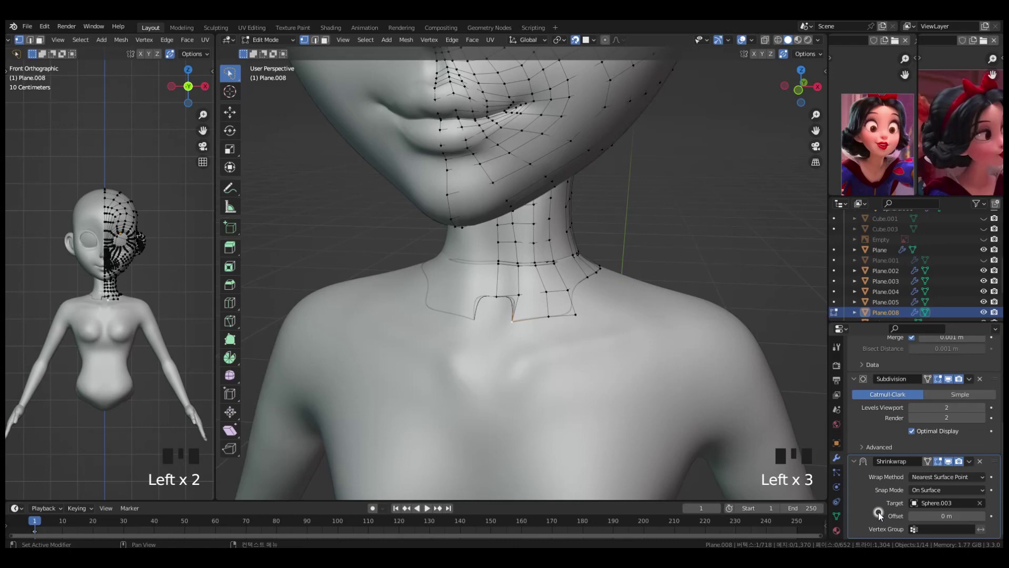
pyautogui.click(938, 461)
pyautogui.click(937, 461)
pyautogui.click(937, 461)
pyautogui.click(938, 378)
# - Rework the lower boundary vertices at the front of the neck beside the centreline
pyautogui.moveTo(511, 262)
pyautogui.mouseDown(button='middle')
pyautogui.moveTo(506, 324)
pyautogui.moveTo(529, 291)
pyautogui.moveTo(500, 246)
pyautogui.mouseUp(button='middle')
pyautogui.click(478, 305)
pyautogui.click(490, 326)
pyautogui.click(530, 291)
pyautogui.click(529, 291)
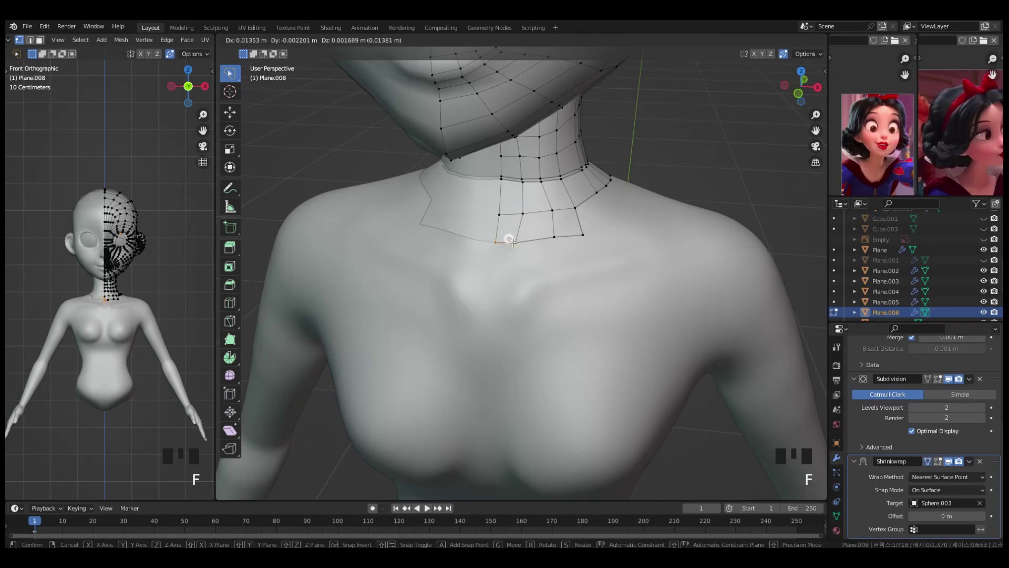
# - Try to extend a centreline strip down to the collarbone notch and fill a row of faces outward from it
pyautogui.click(510, 240)
pyautogui.press('g')
pyautogui.click(493, 289)
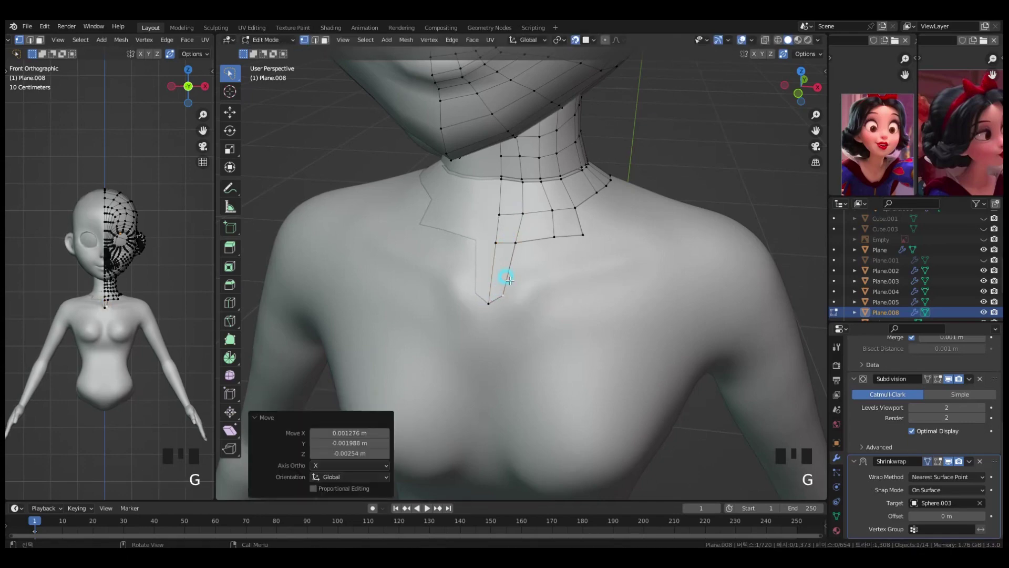
pyautogui.click(523, 269)
pyautogui.moveTo(524, 271); pyautogui.dragTo(524, 252, button='middle')
pyautogui.click(504, 269)
pyautogui.press('f')
pyautogui.click(564, 275)
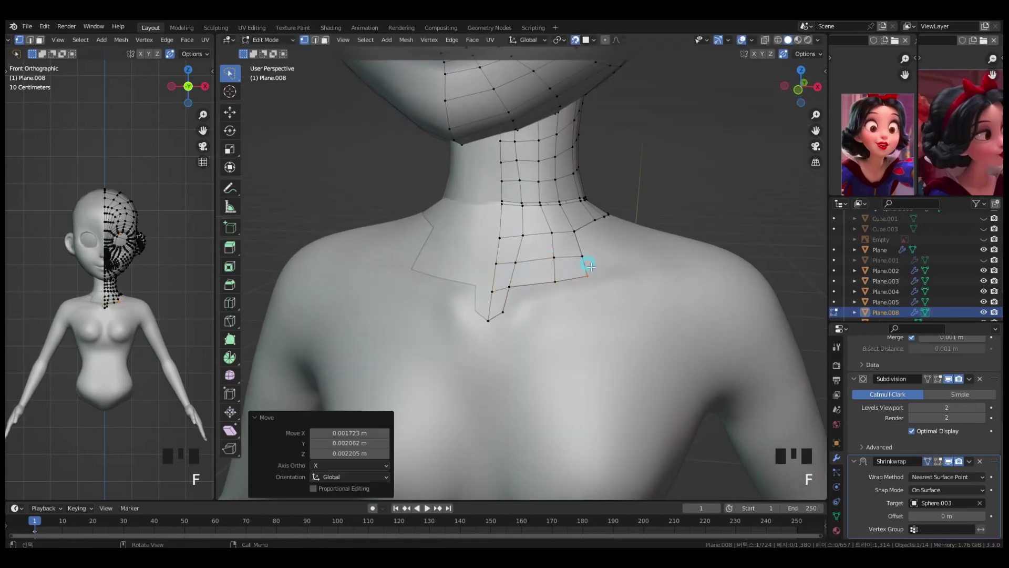
# - Continue the added row toward the shoulder, and delete the extra geometry below the neck's lower boundary
pyautogui.moveTo(581, 267); pyautogui.dragTo(541, 274, button='middle')
pyautogui.click(635, 224)
pyautogui.press('f')
pyautogui.click(673, 239)
pyautogui.press('x')
pyautogui.click(589, 279)
pyautogui.moveTo(528, 314); pyautogui.dragTo(551, 267)
pyautogui.press('x')
pyautogui.click(550, 277)
# - Select the lower neck boundary loop, extrude it and scale it outward by about 1.4 onto the shoulders
pyautogui.keyDown('alt'); pyautogui.click(642, 252); pyautogui.keyUp('alt')
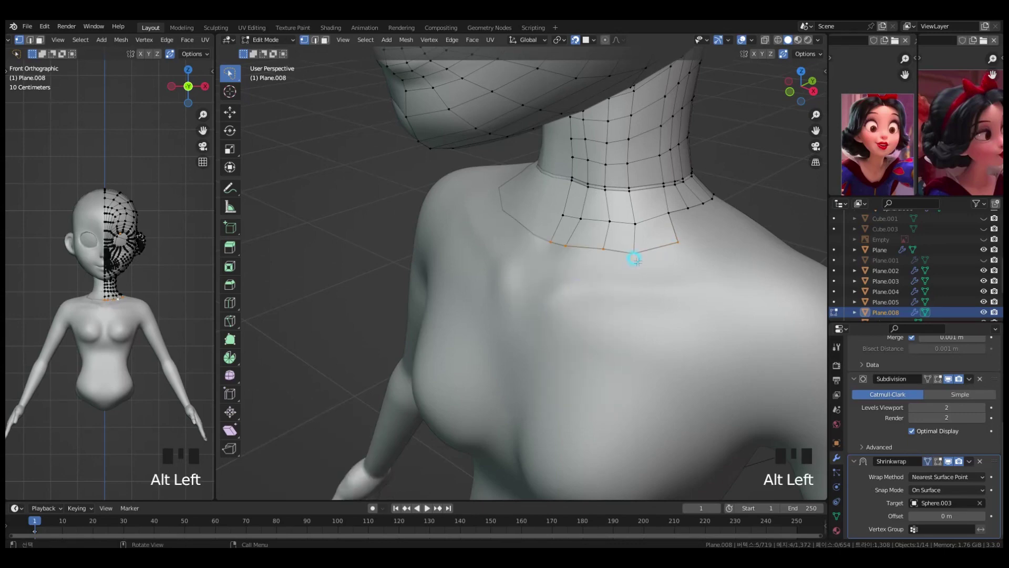
pyautogui.moveTo(642, 252); pyautogui.dragTo(720, 254, button='middle')
pyautogui.press('e')
pyautogui.click(743, 225)
pyautogui.press('s')
pyautogui.click(782, 264)
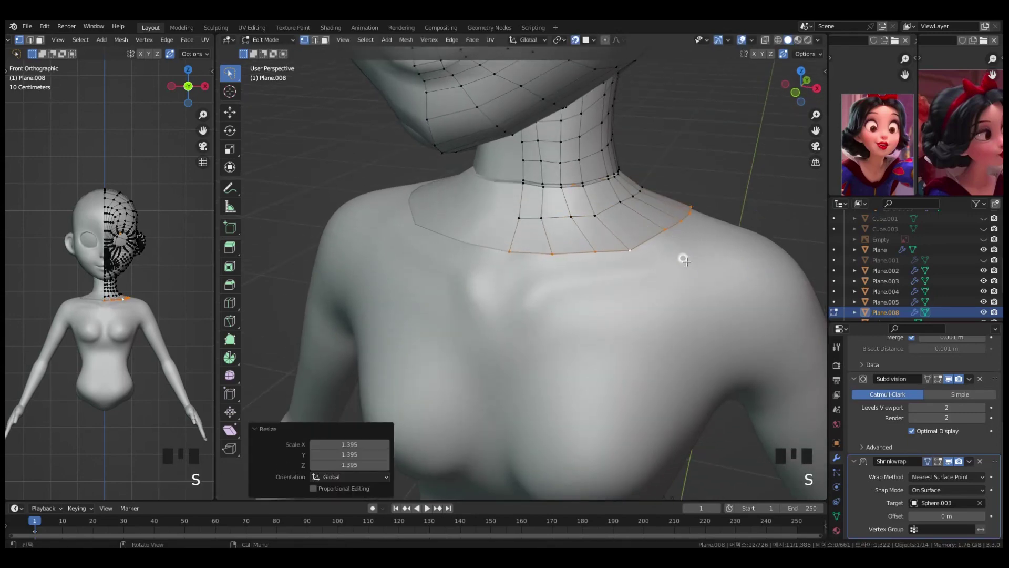
# - Extrude the front boundary edge down toward the collarbone and slide the neck-base boundary loop inward
pyautogui.click(547, 254)
pyautogui.moveTo(547, 254); pyautogui.dragTo(532, 254)
pyautogui.keyDown('shift'); pyautogui.click(522, 254); pyautogui.keyUp('shift')
pyautogui.press('e')
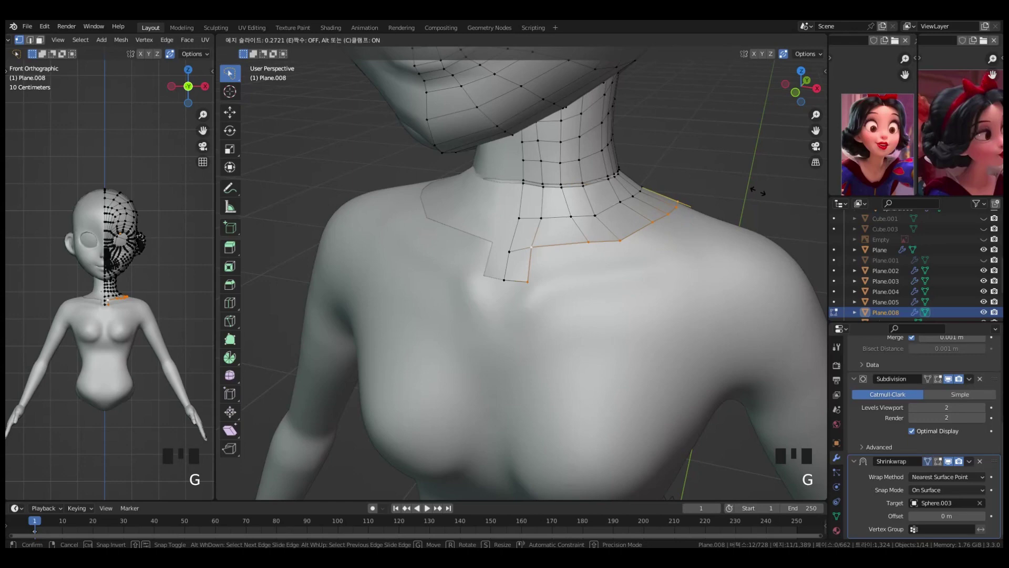
pyautogui.click(728, 176)
# - Extend the centreline strip down to the notch between the collarbones and adjust its vertices
pyautogui.click(509, 250)
pyautogui.press('g')
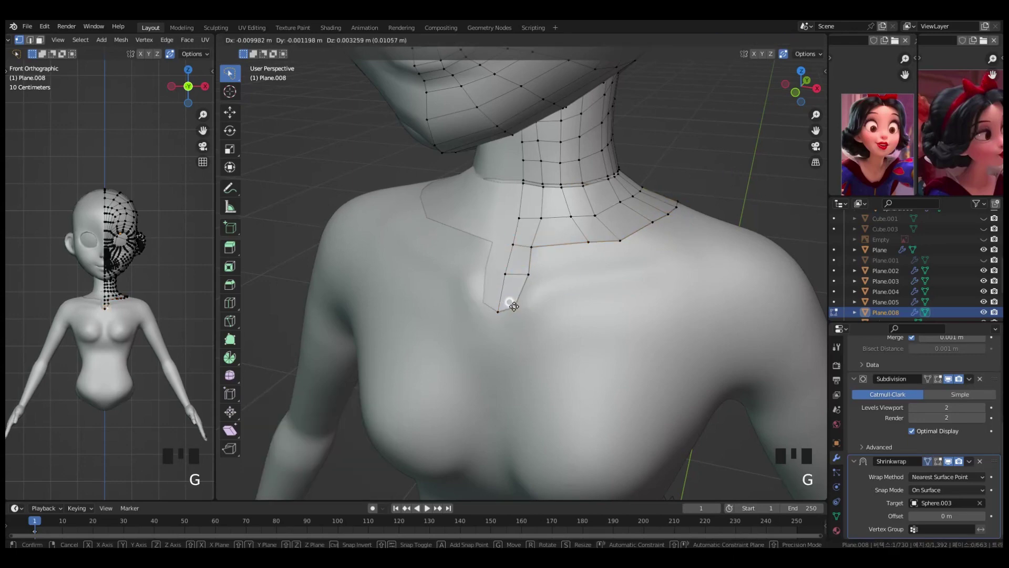
pyautogui.click(529, 283)
pyautogui.moveTo(528, 282); pyautogui.dragTo(555, 265, button='middle')
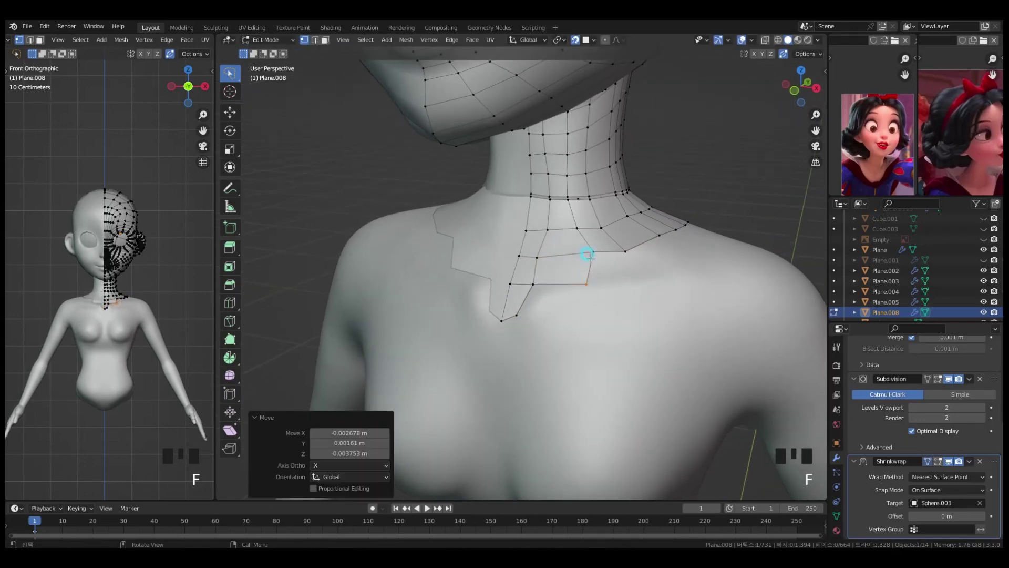
# - Fill faces outward from the centreline strip along the row above the collarbone
pyautogui.click(578, 255)
pyautogui.press('f')
pyautogui.click(601, 277)
pyautogui.moveTo(601, 276); pyautogui.dragTo(555, 248, button='middle')
# - Move two vertices in the row above the collarbone to even out its face spacing
pyautogui.click(533, 244)
pyautogui.press('g')
pyautogui.click(537, 246)
pyautogui.click(574, 242)
pyautogui.press('g')
pyautogui.click(568, 244)
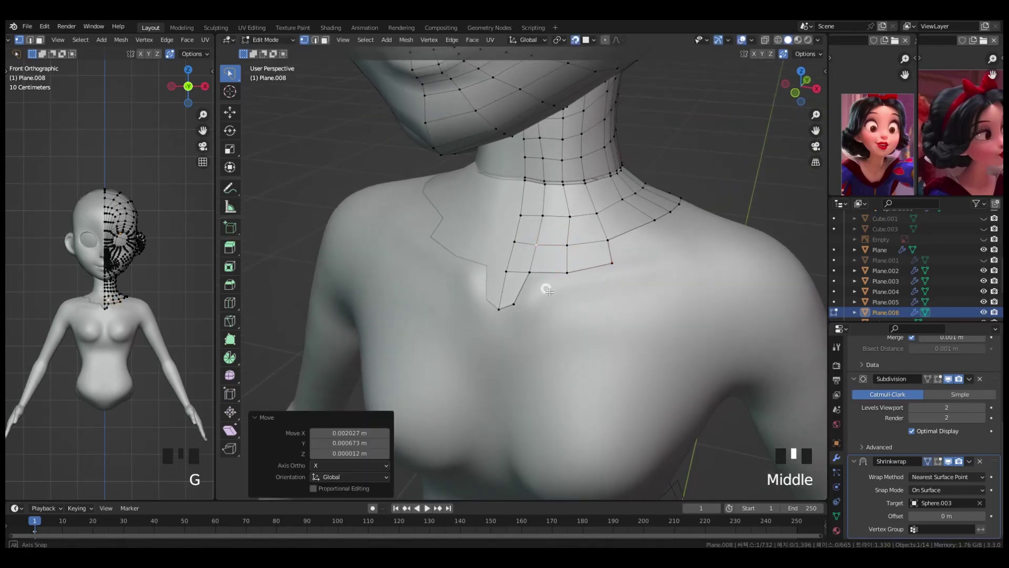
# - Extrude a new edge below the inner collarbone row and position its end vertices
pyautogui.moveTo(544, 288); pyautogui.dragTo(543, 282, button='middle')
pyautogui.click(514, 312)
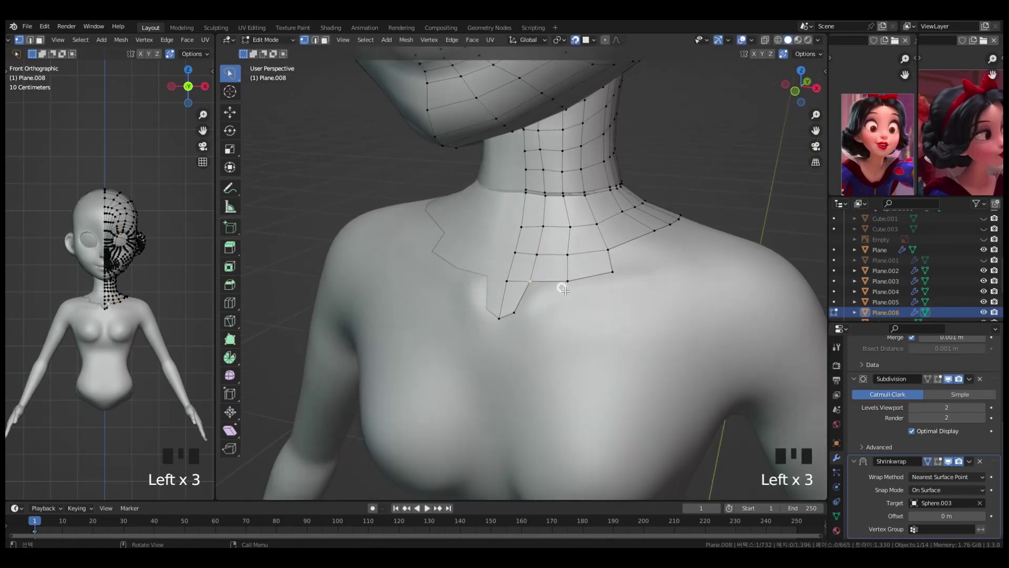
pyautogui.press('e')
pyautogui.click(544, 313)
pyautogui.click(574, 310)
pyautogui.press('g')
pyautogui.click(572, 298)
# - Slide the two edge rows above the collarbone upward toward the neck
pyautogui.keyDown('alt'); pyautogui.click(550, 277); pyautogui.keyUp('alt')
pyautogui.press('g')
pyautogui.press('g')
pyautogui.click(580, 268)
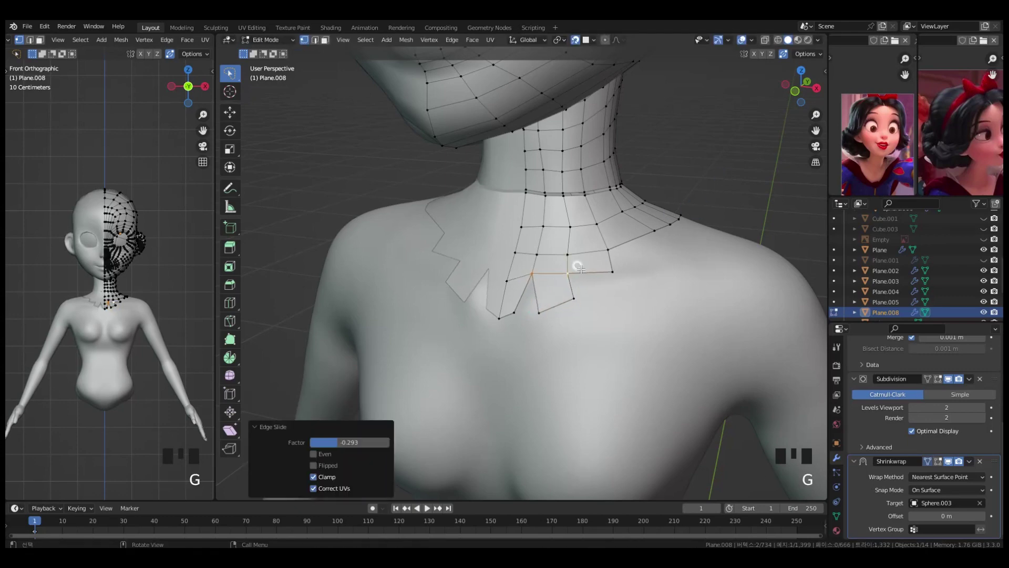
pyautogui.keyDown('alt'); pyautogui.click(616, 247); pyautogui.keyUp('alt')
pyautogui.press('g')
pyautogui.press('g')
pyautogui.click(604, 241)
# - Slide the centreline vertex upward and adjust the collarbone row's vertices beside it
pyautogui.click(508, 281)
pyautogui.press('g')
pyautogui.press('g')
pyautogui.click(513, 273)
pyautogui.click(569, 272)
pyautogui.press('g')
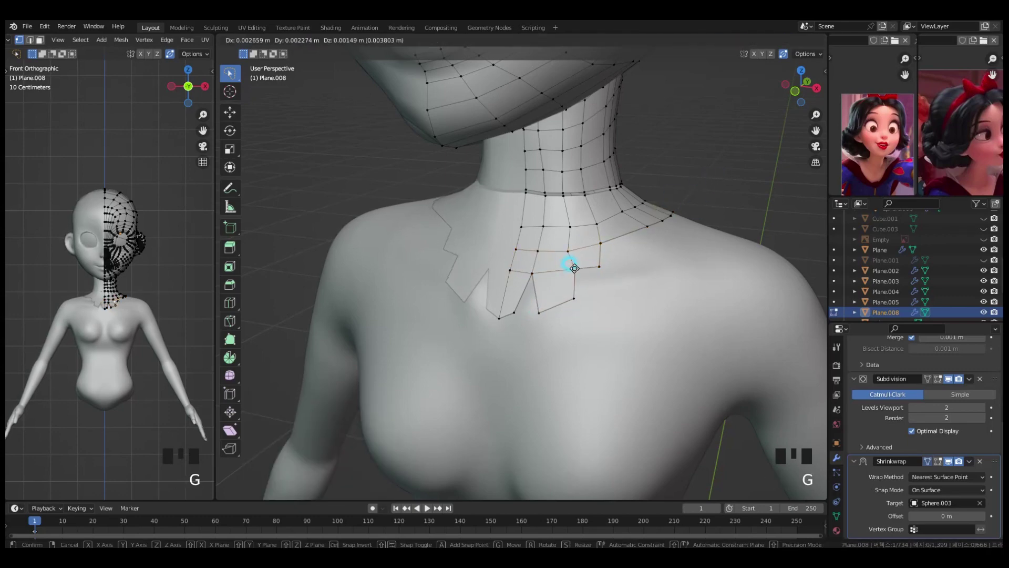
pyautogui.press('g')
pyautogui.click(563, 300)
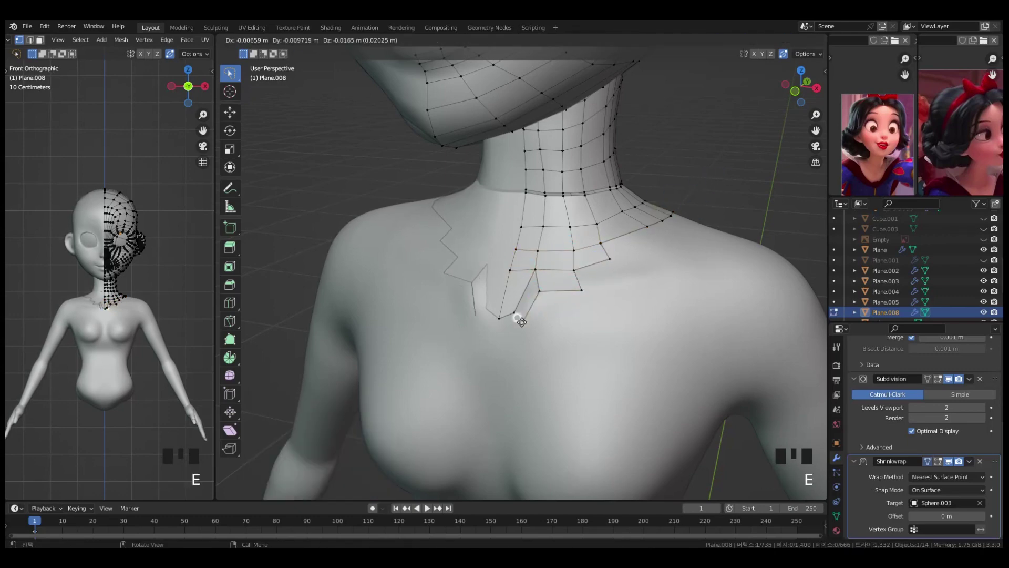
# - Fill faces outward along the collarbone toward the shoulder and start a second row beneath them
pyautogui.click(602, 244)
pyautogui.moveTo(611, 274); pyautogui.dragTo(646, 275, button='middle')
pyautogui.press('f')
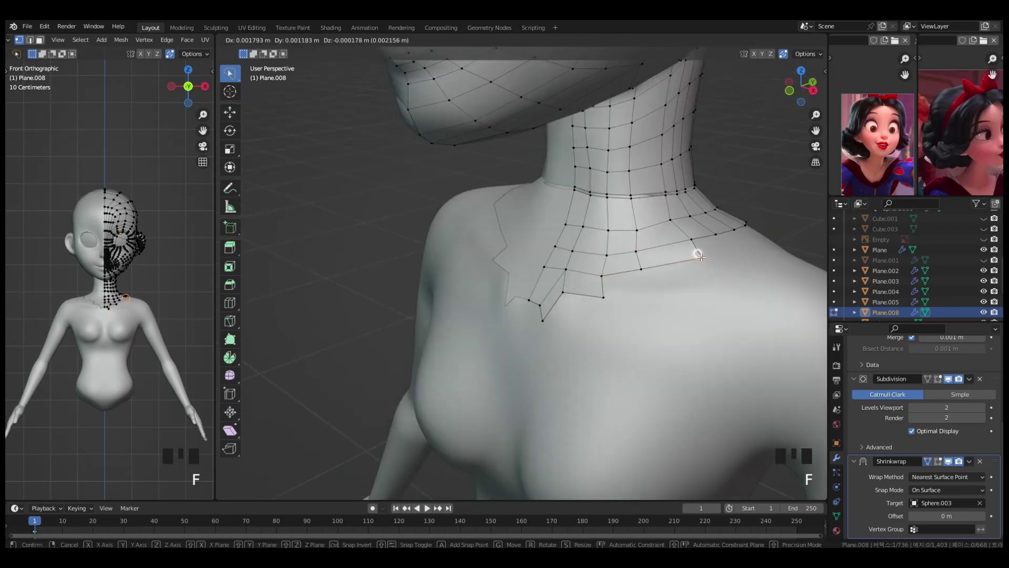
pyautogui.moveTo(696, 256); pyautogui.dragTo(652, 266, button='middle')
pyautogui.press('e')
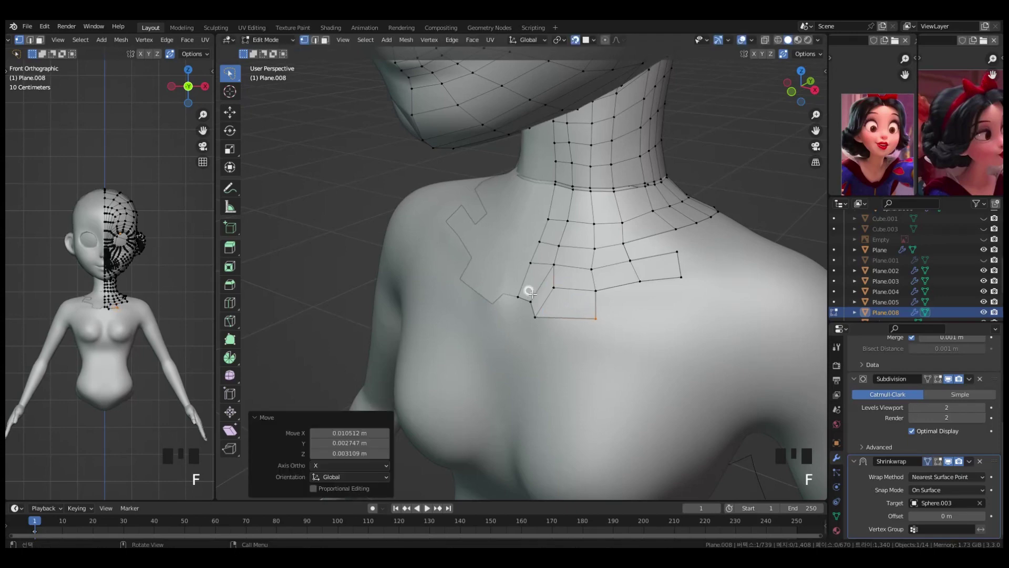
# - Rebuild the faces at the collarbone's inner end with extruded vertices and fill the row running toward the shoulder
pyautogui.press('g')
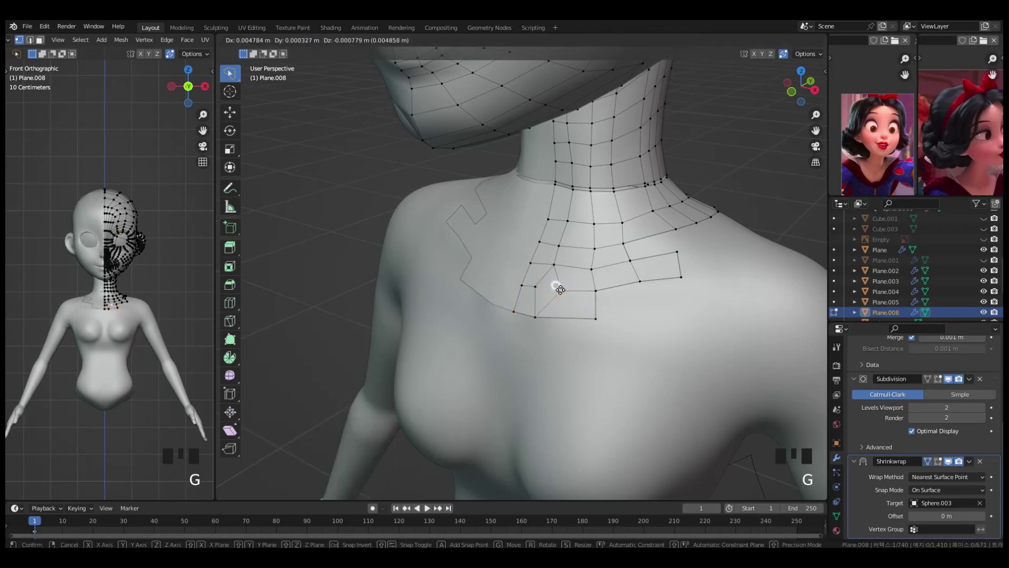
pyautogui.press('e')
pyautogui.click(540, 294)
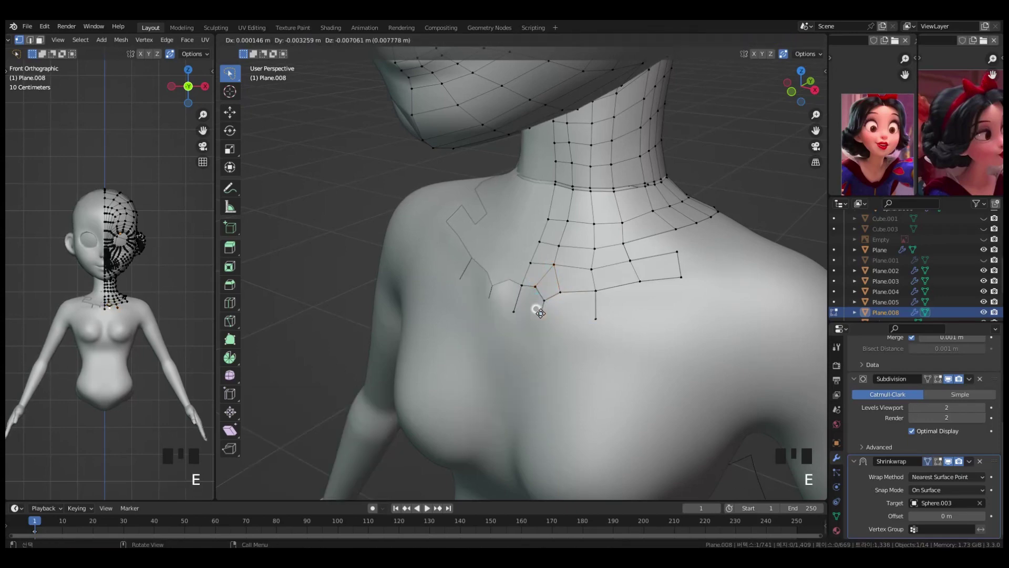
pyautogui.click(538, 310)
pyautogui.press('f')
pyautogui.keyDown('shift'); pyautogui.click(559, 288); pyautogui.keyUp('shift')
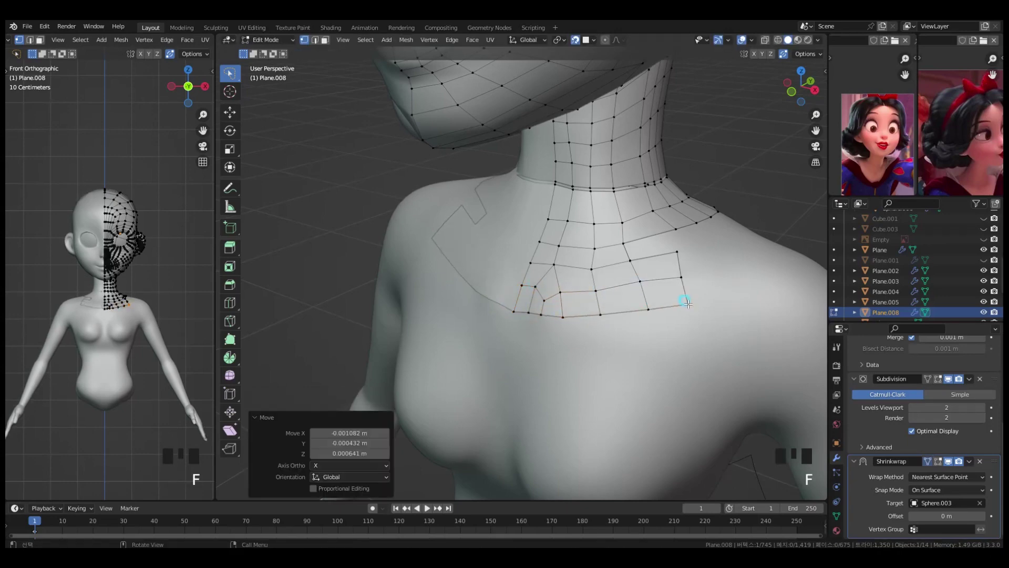
# - Extrude a vertex beyond the collarbone rows' outer end and fill faces outward onto the front of the shoulder
pyautogui.click(687, 303)
pyautogui.moveTo(690, 302); pyautogui.dragTo(688, 290, button='middle')
pyautogui.click(685, 263)
pyautogui.press('e')
pyautogui.click(729, 287)
pyautogui.press('f')
pyautogui.click(738, 310)
pyautogui.moveTo(742, 386); pyautogui.dragTo(716, 366, button='middle')
# - Reposition the outer collarbone edge loop and a vertex beside it, and add a loop cut through those faces
pyautogui.keyDown('shift'); pyautogui.moveTo(716, 366); pyautogui.dragTo(757, 362, button='middle'); pyautogui.keyUp('shift')
pyautogui.moveTo(658, 266); pyautogui.dragTo(645, 291, button='middle')
pyautogui.keyDown('alt'); pyautogui.click(642, 264); pyautogui.keyUp('alt')
pyautogui.press('g')
pyautogui.click(657, 267)
pyautogui.click(610, 280)
pyautogui.press('g')
pyautogui.click(652, 267)
pyautogui.hotkey('ctrl', 'r')
pyautogui.click(632, 266)
pyautogui.click(631, 266)
# - Extrude the collarbone row's outer lower edge down toward the front of the armpit and divide the strip with two loop cuts
pyautogui.click(619, 282)
pyautogui.keyDown('shift'); pyautogui.click(651, 298); pyautogui.keyUp('shift')
pyautogui.moveTo(653, 310); pyautogui.dragTo(654, 296, button='middle')
pyautogui.press('e')
pyautogui.click(666, 361)
pyautogui.hotkey('ctrl', 'r')
pyautogui.scroll(1, 650, 318)
pyautogui.click(651, 321)
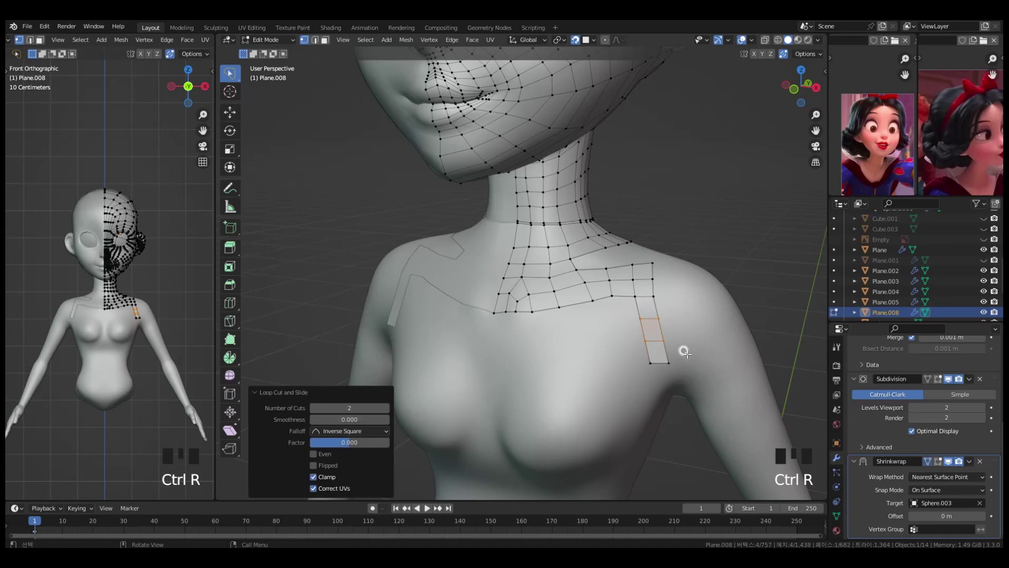
# - Adjust a vertex near the strip's end and extrude its end edge repeatedly to carry the strip under the armpit
pyautogui.keyDown('shift'); pyautogui.moveTo(703, 354); pyautogui.dragTo(689, 345, button='middle'); pyautogui.keyUp('shift')
pyautogui.click(617, 268)
pyautogui.press('g')
pyautogui.click(624, 288)
pyautogui.keyDown('shift'); pyautogui.click(636, 270); pyautogui.keyUp('shift')
pyautogui.moveTo(663, 289); pyautogui.dragTo(518, 264, button='middle')
pyautogui.press('e')
pyautogui.click(652, 296)
pyautogui.press('e')
pyautogui.click(660, 313)
pyautogui.press('e')
# - Continue the armhole strip up the back of the shoulder and adjust the vertex at its upper end
pyautogui.moveTo(459, 224); pyautogui.dragTo(512, 340, button='middle')
pyautogui.press('e')
pyautogui.click(473, 268)
pyautogui.click(409, 242)
pyautogui.press('g')
pyautogui.click(415, 243)
pyautogui.moveTo(520, 278); pyautogui.dragTo(621, 315, button='middle')
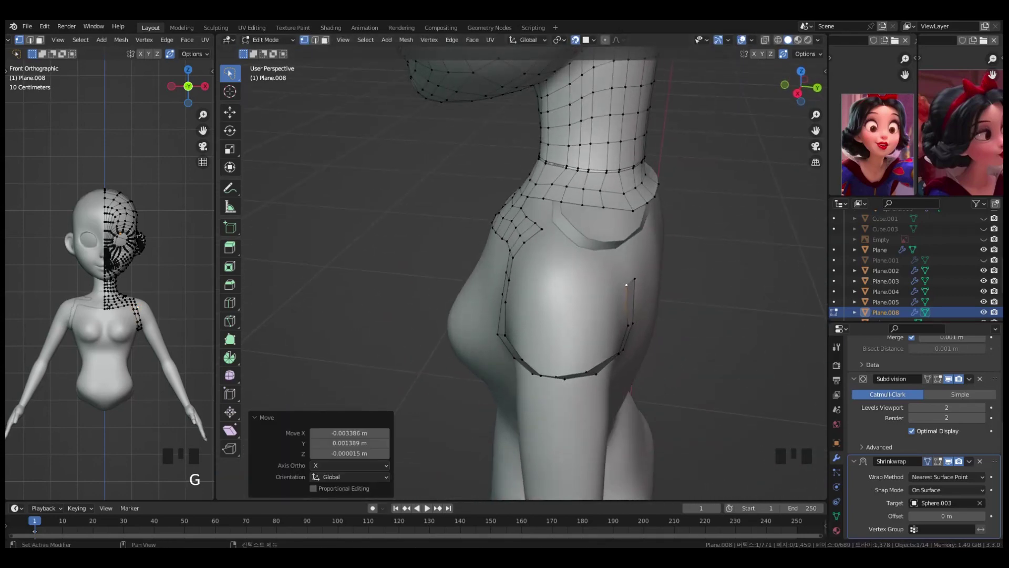
# - Extrude the armhole strip's upper end further up the shoulder blade toward the shoulder top
pyautogui.moveTo(596, 253); pyautogui.dragTo(604, 295, button='middle')
pyautogui.keyDown('shift'); pyautogui.click(581, 327); pyautogui.keyUp('shift')
pyautogui.press('e')
pyautogui.click(559, 289)
pyautogui.press('e')
pyautogui.click(536, 273)
# - Close the armhole strip with a face at the shoulder top and adjust vertices there and on the collarbone row
pyautogui.moveTo(536, 273); pyautogui.dragTo(581, 306, button='middle')
pyautogui.click(573, 314)
pyautogui.keyDown('shift'); pyautogui.click(538, 300); pyautogui.keyUp('shift')
pyautogui.keyDown('shift'); pyautogui.click(583, 302); pyautogui.keyUp('shift')
pyautogui.keyDown('shift'); pyautogui.click(533, 283); pyautogui.keyUp('shift')
pyautogui.press('f')
pyautogui.press('g')
pyautogui.click(526, 270)
pyautogui.moveTo(531, 268); pyautogui.dragTo(604, 231, button='middle')
pyautogui.moveTo(678, 294); pyautogui.dragTo(652, 274, button='middle')
pyautogui.press('g')
pyautogui.click(559, 221)
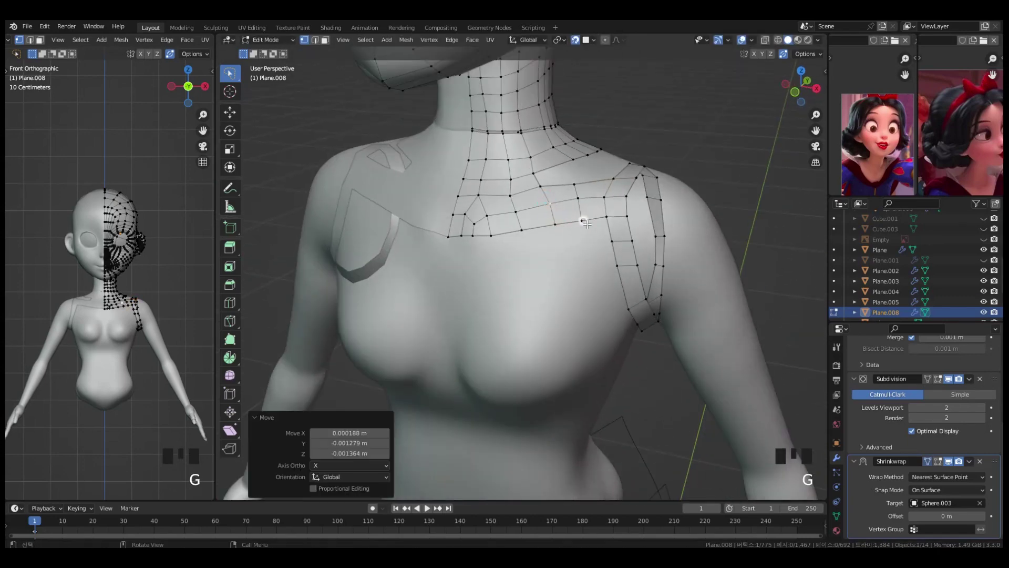
# - Fill a face between the shoulder rows and the armhole strip and add a loop cut through the strip
pyautogui.moveTo(608, 219); pyautogui.dragTo(751, 271, button='middle')
pyautogui.keyDown('shift'); pyautogui.click(569, 202); pyautogui.keyUp('shift')
pyautogui.press('f')
pyautogui.hotkey('ctrl', 'r')
pyautogui.doubleClick(634, 252)
# - Move, rotate and slide the new edge loop to even out its spacing around the armhole
pyautogui.press('g')
pyautogui.click(770, 272)
pyautogui.press('r')
pyautogui.click(795, 272)
pyautogui.press('g')
pyautogui.press('g')
pyautogui.click(710, 277)
pyautogui.click(569, 261)
# - Fill the face joining the collarbone rows to the armhole strip and reposition the vertices around it
pyautogui.keyDown('shift'); pyautogui.click(589, 222); pyautogui.keyUp('shift')
pyautogui.keyDown('shift'); pyautogui.click(616, 223); pyautogui.keyUp('shift')
pyautogui.keyDown('shift'); pyautogui.click(614, 268); pyautogui.keyUp('shift')
pyautogui.keyDown('shift'); pyautogui.click(589, 222); pyautogui.keyUp('shift')
pyautogui.keyDown('shift'); pyautogui.click(617, 223); pyautogui.keyUp('shift')
pyautogui.press('f')
pyautogui.moveTo(613, 227)
pyautogui.mouseDown(button='middle')
pyautogui.moveTo(570, 252)
pyautogui.moveTo(607, 241)
pyautogui.mouseUp(button='middle')
pyautogui.press('g')
pyautogui.press('g')
pyautogui.click(638, 225)
pyautogui.press('g')
pyautogui.click(590, 196)
# - Fill the next face beside the armhole, and rotate and slide the adjacent edge loop
pyautogui.moveTo(590, 196); pyautogui.dragTo(552, 246, button='middle')
pyautogui.click(579, 246)
pyautogui.keyDown('shift'); pyautogui.click(605, 249); pyautogui.keyUp('shift')
pyautogui.keyDown('shift'); pyautogui.click(599, 279); pyautogui.keyUp('shift')
pyautogui.keyDown('shift'); pyautogui.click(568, 270); pyautogui.keyUp('shift')
pyautogui.press('f')
pyautogui.moveTo(612, 279)
pyautogui.mouseDown(button='middle')
pyautogui.moveTo(655, 309)
pyautogui.moveTo(580, 273)
pyautogui.moveTo(620, 293)
pyautogui.mouseUp(button='middle')
pyautogui.keyDown('alt'); pyautogui.click(616, 289); pyautogui.keyUp('alt')
pyautogui.press('r')
pyautogui.click(771, 206)
pyautogui.press('g')
pyautogui.press('g')
pyautogui.click(757, 221)
# - Fill a face between the neck rows and the armhole on the upper back, and delete the unwanted face below
pyautogui.moveTo(746, 236); pyautogui.dragTo(521, 328, button='middle')
pyautogui.click(496, 261)
pyautogui.press('f')
pyautogui.click(639, 254)
pyautogui.moveTo(638, 254); pyautogui.dragTo(488, 277, button='middle')
pyautogui.press('3')
pyautogui.click(489, 274)
pyautogui.press('x')
pyautogui.click(494, 273)
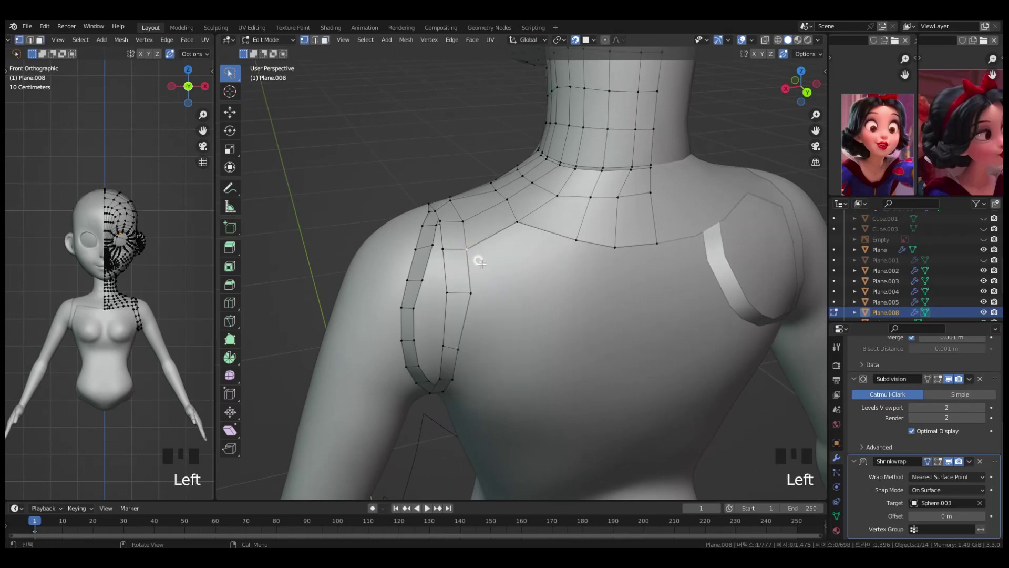
# - Extrude and fill faces across the upper back from the centreline to the armhole strip
pyautogui.moveTo(580, 290); pyautogui.dragTo(590, 290, button='middle')
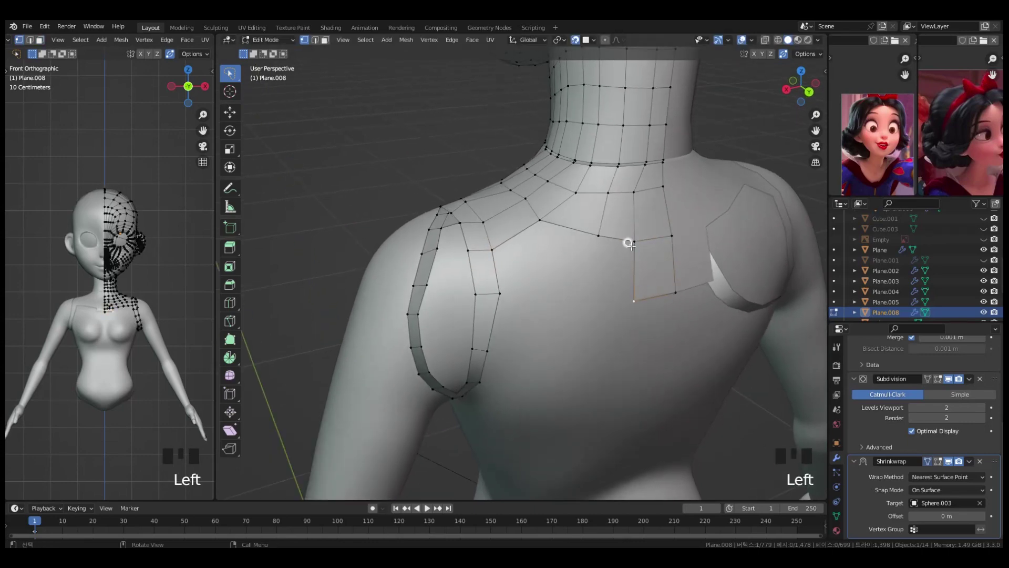
pyautogui.press('f')
pyautogui.press('g')
pyautogui.click(541, 222)
pyautogui.press('e')
pyautogui.keyDown('shift'); pyautogui.click(583, 302); pyautogui.keyUp('shift')
pyautogui.press('f')
pyautogui.click(497, 293)
pyautogui.press('f')
pyautogui.press('g')
pyautogui.moveTo(506, 295); pyautogui.dragTo(508, 293, button='middle')
# - Adjust the upper back row's vertices near the armhole and fill the remaining gap beside the strip
pyautogui.click(535, 286)
pyautogui.press('g')
pyautogui.click(536, 293)
pyautogui.scroll(-2, 455, 273)
pyautogui.keyDown('alt'); pyautogui.moveTo(592, 342); pyautogui.dragTo(467, 248, button='middle'); pyautogui.keyUp('alt')
pyautogui.click(455, 273)
pyautogui.click(467, 248)
pyautogui.press('f')
# - Extrude the collarbone row's lower edge path down the chest and fill the face joining it to the armhole strip
pyautogui.moveTo(590, 231); pyautogui.dragTo(650, 315, button='middle')
pyautogui.click(580, 241)
pyautogui.press('e')
pyautogui.hotkey('ctrl', 'z')
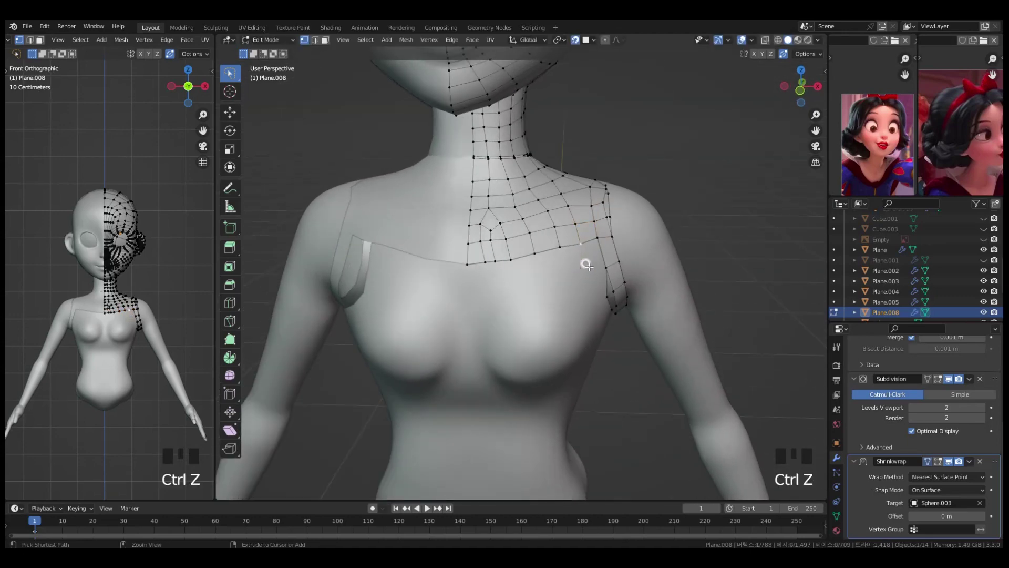
pyautogui.keyDown('ctrl'); pyautogui.click(469, 265); pyautogui.keyUp('ctrl')
pyautogui.press('e')
pyautogui.click(558, 292)
pyautogui.click(589, 271)
pyautogui.press('f')
# - Extrude from the chest row's outer end and fill faces beside the front of the armpit
pyautogui.moveTo(599, 262); pyautogui.dragTo(599, 293, button='middle')
pyautogui.click(583, 297)
pyautogui.press('e')
pyautogui.click(557, 296)
pyautogui.press('f')
pyautogui.press('f')
# - Extrude the chest row's lower edge path down toward the bust and fill the gap at its outer end
pyautogui.click(549, 276)
pyautogui.keyDown('ctrl'); pyautogui.click(451, 287); pyautogui.keyUp('ctrl')
pyautogui.press('e')
pyautogui.click(449, 320)
pyautogui.click(550, 277)
pyautogui.press('f')
pyautogui.moveTo(572, 322); pyautogui.dragTo(611, 324, button='middle')
pyautogui.click(485, 316)
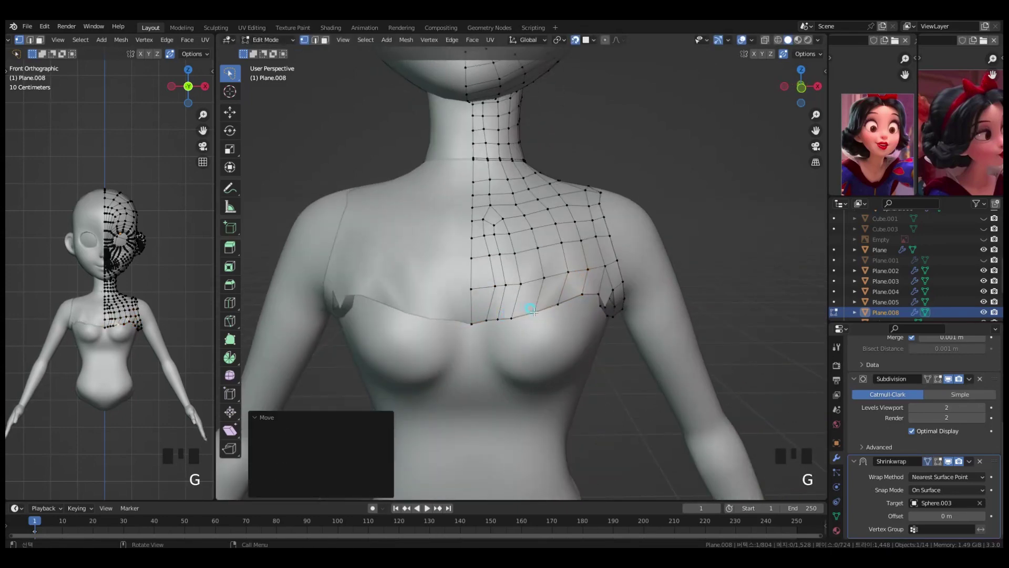
# - Move vertices in the new chest rows to even out the spacing from the centreline outward
pyautogui.click(519, 284)
pyautogui.press('g')
pyautogui.click(565, 275)
pyautogui.press('g')
pyautogui.click(565, 275)
pyautogui.click(490, 255)
pyautogui.press('g')
pyautogui.click(486, 258)
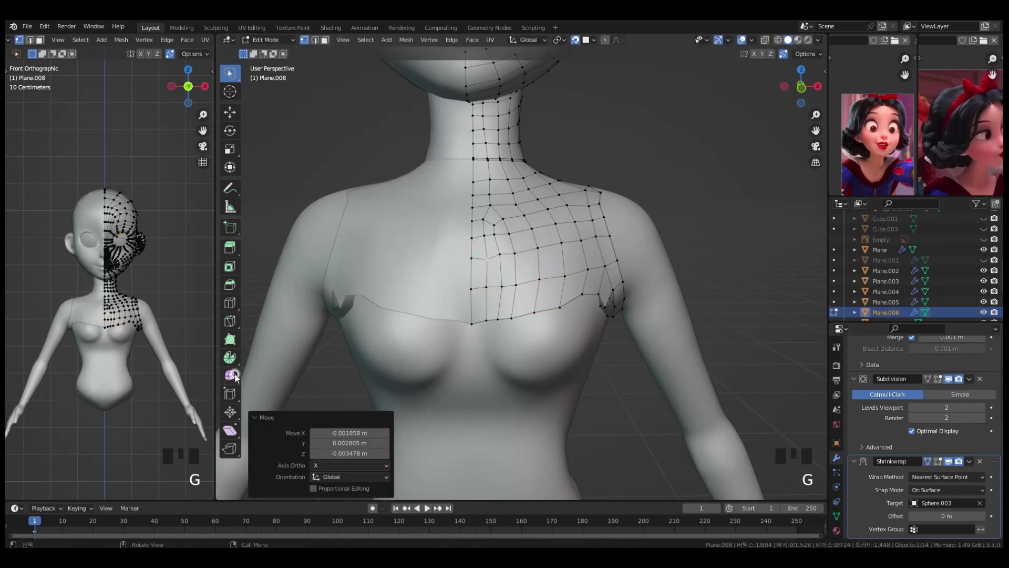
# - Move the chest vertices near the centreline and along the upper bust edge to even out the rows
pyautogui.press('g')
pyautogui.click(499, 258)
pyautogui.moveTo(583, 316)
pyautogui.mouseDown(button='middle')
pyautogui.moveTo(552, 317)
pyautogui.moveTo(580, 317)
pyautogui.mouseUp(button='middle')
pyautogui.click(494, 317)
pyautogui.press('g')
pyautogui.click(495, 303)
pyautogui.click(510, 315)
pyautogui.click(497, 278)
pyautogui.moveTo(549, 280)
pyautogui.mouseDown(button='middle')
pyautogui.moveTo(522, 282)
pyautogui.moveTo(538, 281)
pyautogui.mouseUp(button='middle')
pyautogui.click(459, 274)
pyautogui.press('g')
pyautogui.click(465, 273)
pyautogui.press('`')
pyautogui.press('g')
pyautogui.click(473, 254)
# - Extrude the innermost chest edge down between the breasts and add a loop cut across the new face
pyautogui.keyDown('shift'); pyautogui.click(483, 314); pyautogui.keyUp('shift')
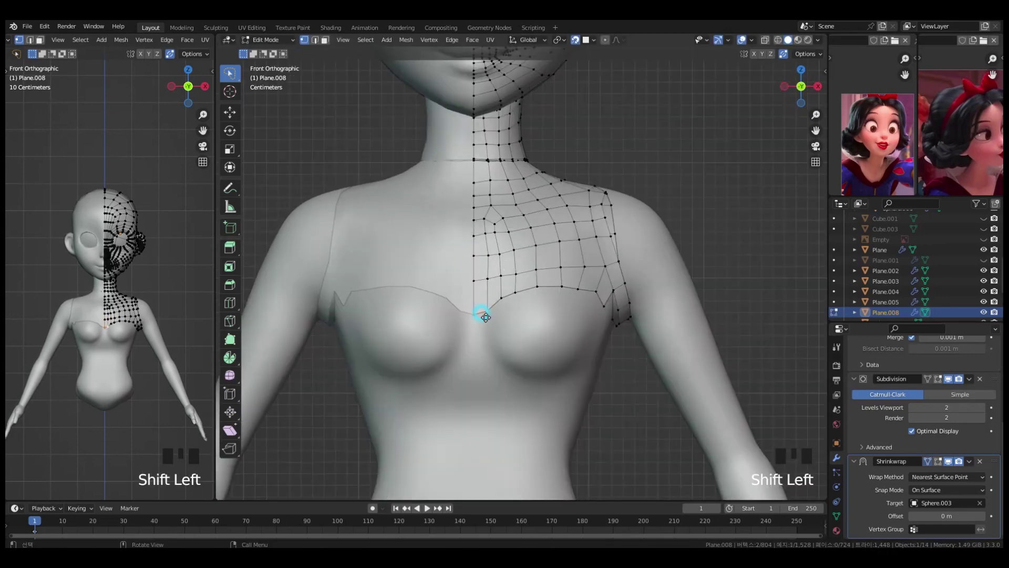
pyautogui.click(487, 353)
pyautogui.press('g')
pyautogui.click(487, 356)
pyautogui.hotkey('ctrl', 'r')
pyautogui.doubleClick(487, 334)
pyautogui.moveTo(596, 322)
pyautogui.mouseDown(button='middle')
pyautogui.moveTo(546, 325)
pyautogui.moveTo(598, 328)
pyautogui.moveTo(589, 329)
pyautogui.mouseUp(button='middle')
pyautogui.scroll(2, 503, 368)
# - Move the vertices of the strip between the breasts to follow the bust's inner contour
pyautogui.click(476, 370)
pyautogui.press('g')
pyautogui.click(472, 374)
pyautogui.click(477, 344)
pyautogui.press('g')
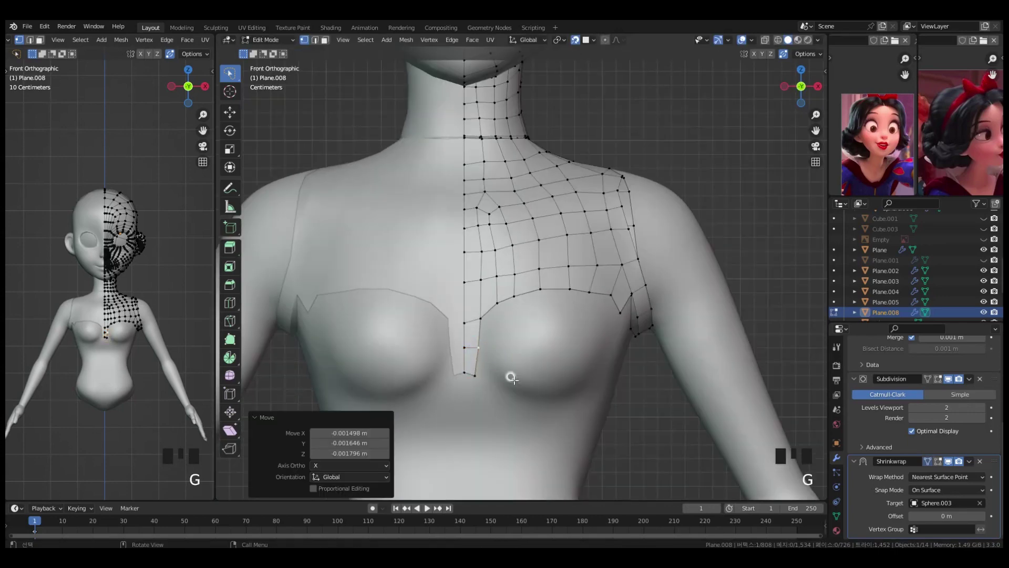
pyautogui.keyDown('shift'); pyautogui.moveTo(545, 360); pyautogui.dragTo(555, 322, button='middle'); pyautogui.keyUp('shift')
# - Extend the centre strip down to the base of the sternum and fill a face outward beneath the bust
pyautogui.press('f')
pyautogui.press('g')
pyautogui.click(482, 307)
pyautogui.press('f')
pyautogui.click(471, 331)
pyautogui.press('g')
pyautogui.click(471, 335)
pyautogui.press('e')
pyautogui.click(481, 338)
pyautogui.press('f')
pyautogui.click(494, 334)
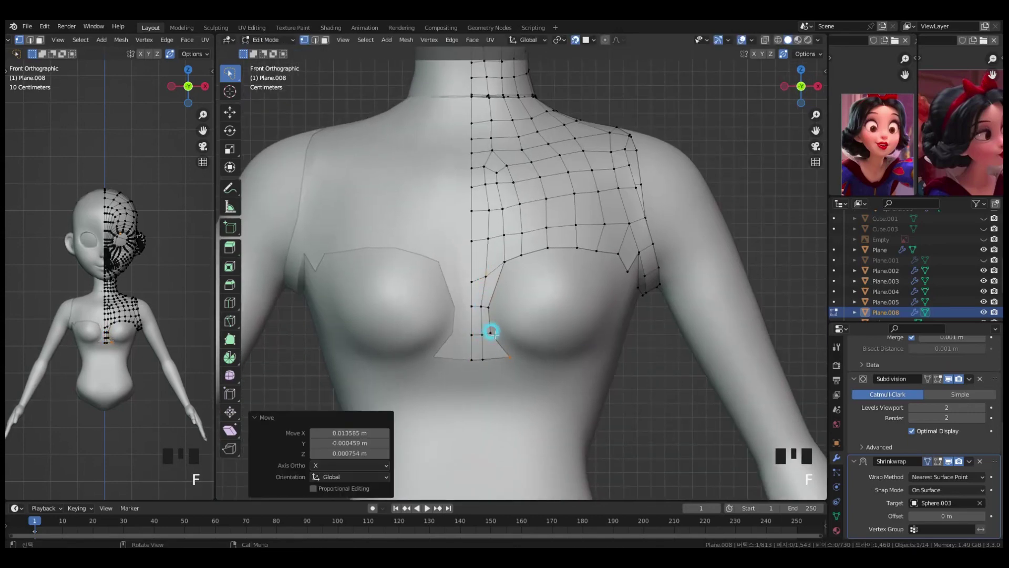
# - Slide the edge loop crossing the strip between the breasts to even its spacing
pyautogui.keyDown('alt'); pyautogui.click(491, 304); pyautogui.keyUp('alt')
pyautogui.press('g')
pyautogui.press('g')
pyautogui.click(654, 394)
# - Extrude a strip of faces outward beneath the bust from the base of the sternum
pyautogui.click(483, 360)
pyautogui.keyDown('shift'); pyautogui.click(510, 353); pyautogui.keyUp('shift')
pyautogui.press('e')
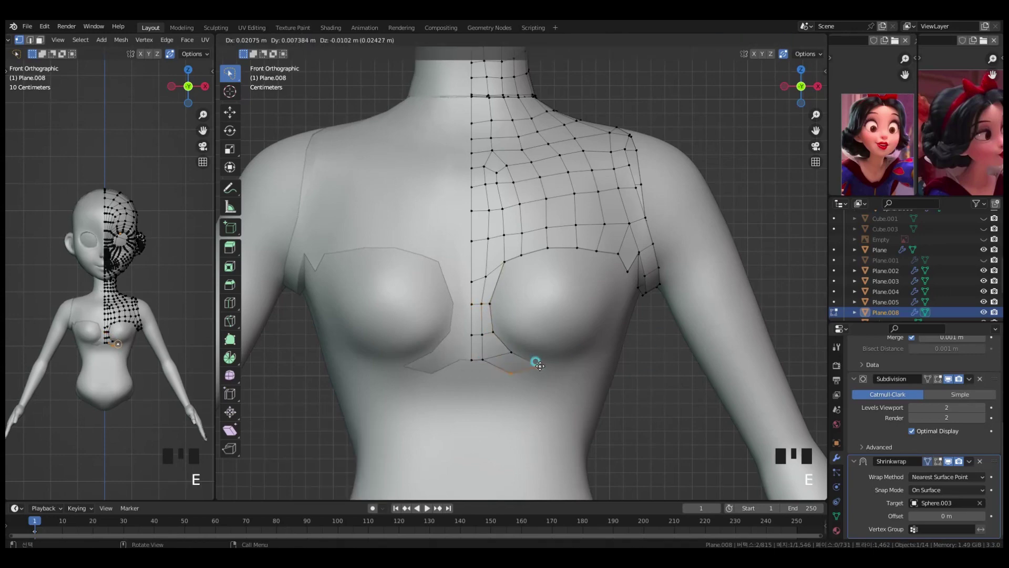
pyautogui.click(532, 377)
pyautogui.keyDown('shift'); pyautogui.click(527, 353); pyautogui.keyUp('shift')
pyautogui.moveTo(532, 378); pyautogui.dragTo(565, 374, button='middle')
pyautogui.click(552, 376)
pyautogui.press('e')
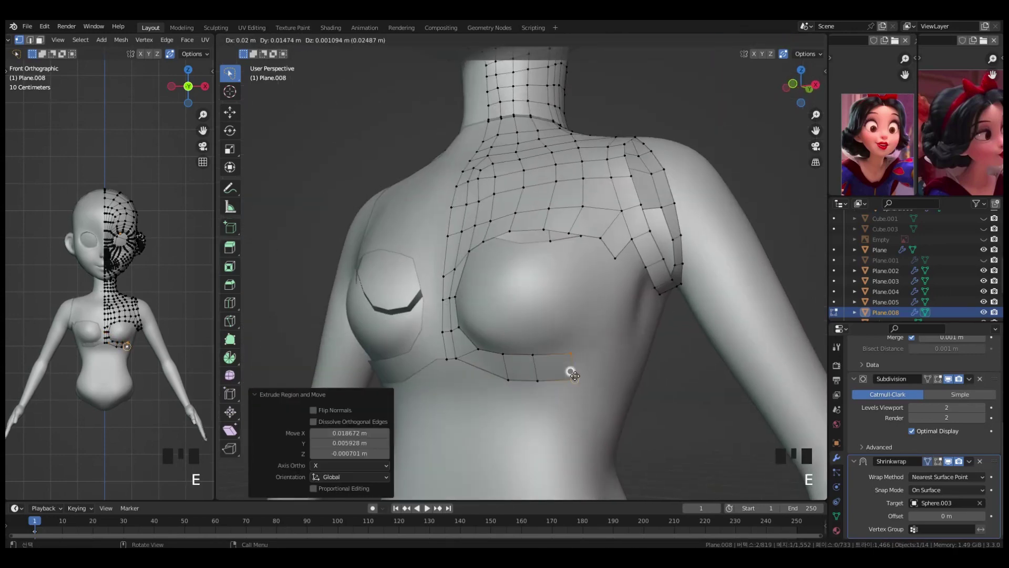
pyautogui.moveTo(607, 340); pyautogui.dragTo(614, 398, button='middle')
# - Continue the under-bust strip up its outer side and fill the faces joining it to the armpit mesh
pyautogui.press('f')
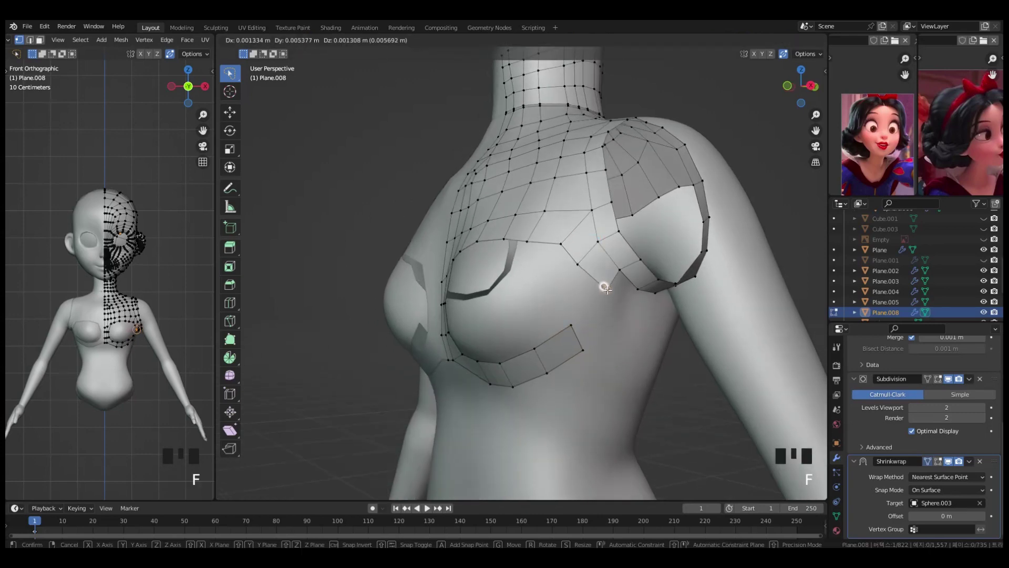
pyautogui.keyDown('shift'); pyautogui.click(572, 321); pyautogui.keyUp('shift')
pyautogui.press('e')
pyautogui.click(601, 305)
pyautogui.keyDown('shift'); pyautogui.click(588, 265); pyautogui.keyUp('shift')
pyautogui.keyDown('shift'); pyautogui.click(610, 283); pyautogui.keyUp('shift')
pyautogui.press('f')
pyautogui.moveTo(637, 360); pyautogui.dragTo(955, 344, button='middle')
pyautogui.moveTo(761, 376); pyautogui.dragTo(706, 382, button='middle')
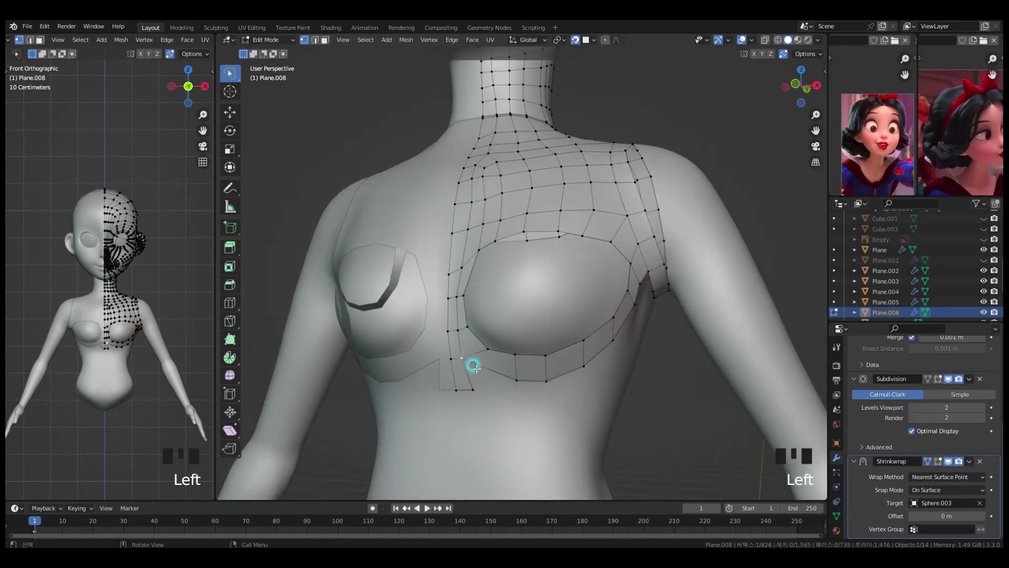
# - Fill the faces below the sternum, around the bust's outer side and beneath the front of the armpit
pyautogui.press('f')
pyautogui.moveTo(543, 387); pyautogui.dragTo(554, 388, button='middle')
pyautogui.moveTo(618, 315); pyautogui.dragTo(503, 339, button='middle')
pyautogui.press('g')
pyautogui.press('f')
pyautogui.keyDown('shift'); pyautogui.click(582, 265); pyautogui.keyUp('shift')
pyautogui.keyDown('shift'); pyautogui.click(602, 273); pyautogui.keyUp('shift')
pyautogui.press('f')
pyautogui.click(595, 246)
pyautogui.moveTo(604, 331); pyautogui.dragTo(607, 292, button='middle')
pyautogui.press('f')
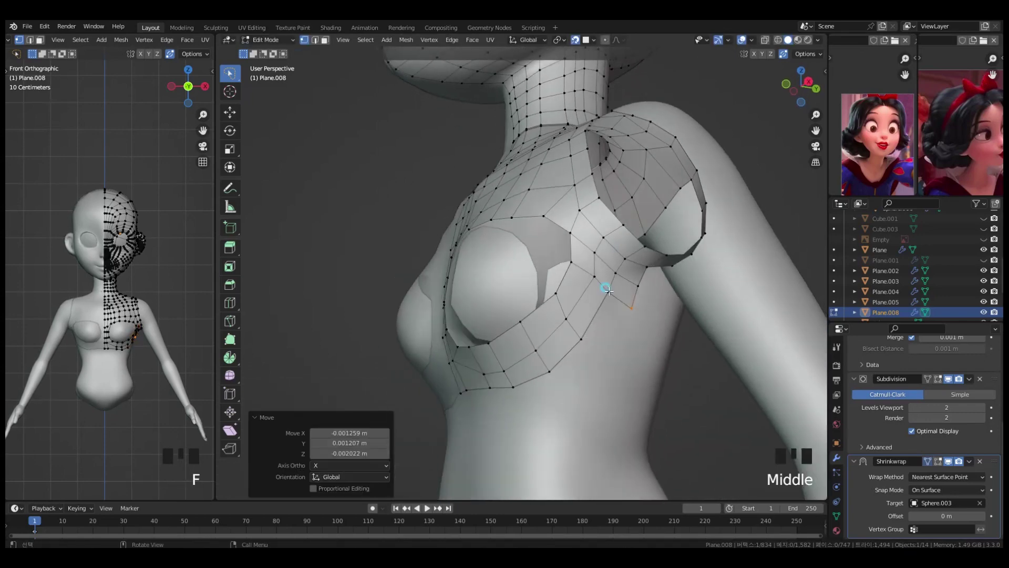
# - Delete the misplaced geometry below the armpit and extrude new edges from the bust's outer strip toward the side
pyautogui.click(608, 295)
pyautogui.press('x')
pyautogui.click(567, 318)
pyautogui.press('e')
pyautogui.click(581, 339)
pyautogui.press('e')
pyautogui.keyDown('shift'); pyautogui.click(567, 319); pyautogui.keyUp('shift')
pyautogui.keyDown('shift'); pyautogui.click(582, 339); pyautogui.keyUp('shift')
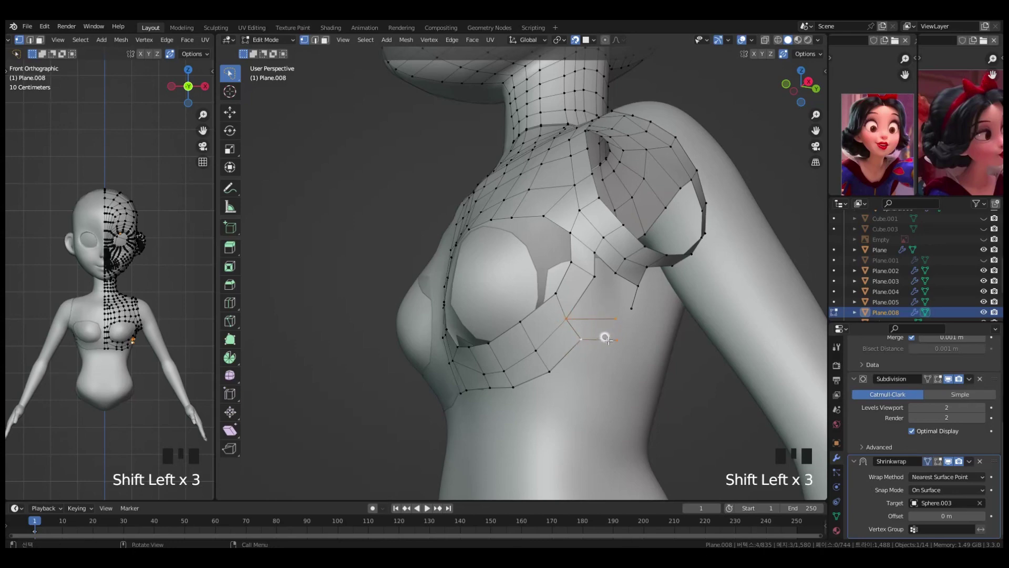
# - Position the new side vertices on the ribcage and fill the faces connecting them to the armpit
pyautogui.press('g')
pyautogui.click(577, 342)
pyautogui.press('g')
pyautogui.click(610, 345)
pyautogui.moveTo(609, 341); pyautogui.dragTo(601, 337, button='middle')
pyautogui.click(604, 284)
pyautogui.press('f')
pyautogui.press('g')
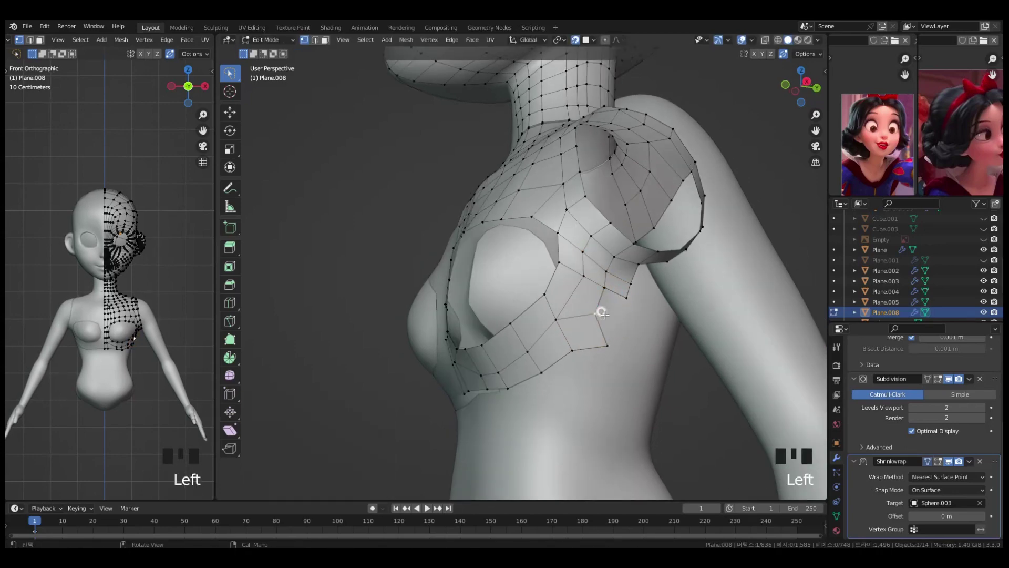
pyautogui.moveTo(680, 352); pyautogui.dragTo(677, 352, button='middle')
pyautogui.click(625, 298)
# - Move the lower vertices of the under-bust rows and fill the next face along the ribcage's side
pyautogui.moveTo(657, 429); pyautogui.dragTo(601, 308, button='middle')
pyautogui.press('g')
pyautogui.click(592, 347)
pyautogui.press('g')
pyautogui.click(566, 370)
pyautogui.click(595, 343)
pyautogui.press('g')
pyautogui.click(601, 348)
pyautogui.click(599, 292)
pyautogui.press('f')
# - Move the side vertices below the armpit to even out the ribcage faces
pyautogui.click(620, 356)
pyautogui.moveTo(620, 356); pyautogui.dragTo(661, 284, button='middle')
pyautogui.press('g')
pyautogui.click(628, 283)
pyautogui.click(658, 275)
pyautogui.press('g')
pyautogui.click(664, 289)
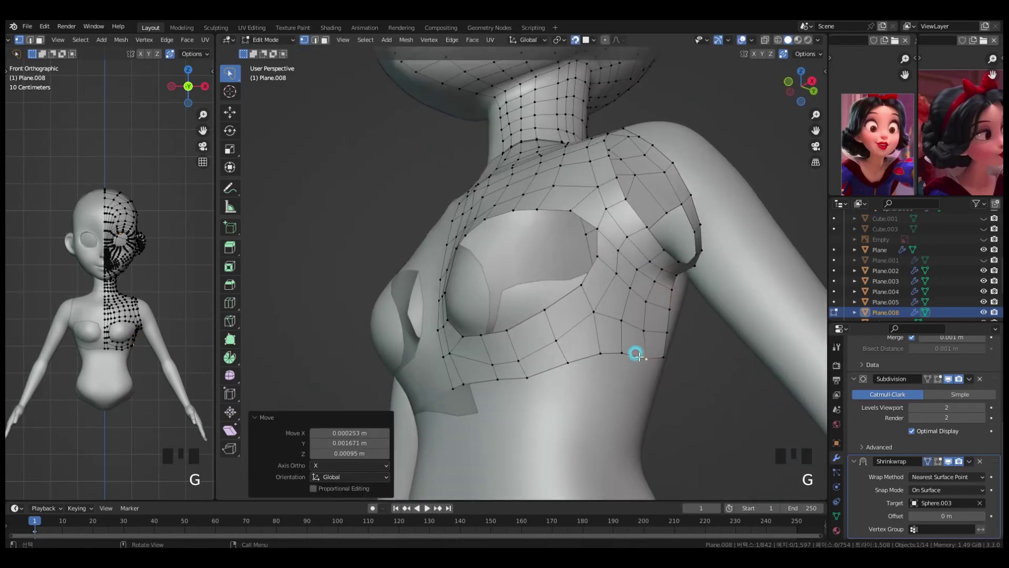
# - Flatten the lower edge loop under the bust by scaling it to 0 on Z, and reposition it
pyautogui.press('KP_1')
pyautogui.keyDown('alt'); pyautogui.click(594, 383); pyautogui.keyUp('alt')
pyautogui.press('s')
pyautogui.press('z')
pyautogui.press('0')
pyautogui.press('Return')
pyautogui.press('g')
pyautogui.click(617, 413)
# - Move a vertex behind the armpit and try filling the face beside it
pyautogui.moveTo(618, 413); pyautogui.dragTo(568, 247, button='middle')
pyautogui.click(592, 252)
pyautogui.press('g')
pyautogui.click(589, 253)
pyautogui.click(511, 245)
pyautogui.press('f')
pyautogui.click(551, 239)
pyautogui.hotkey('ctrl', 'z')
# - Add a loop cut below the armpit, delete the unneeded geometry and fill faces toward the back
pyautogui.hotkey('ctrl', 'r')
pyautogui.doubleClick(527, 216)
pyautogui.click(546, 222)
pyautogui.press('x')
pyautogui.click(545, 222)
pyautogui.press('f')
pyautogui.press('f')
pyautogui.press('f')
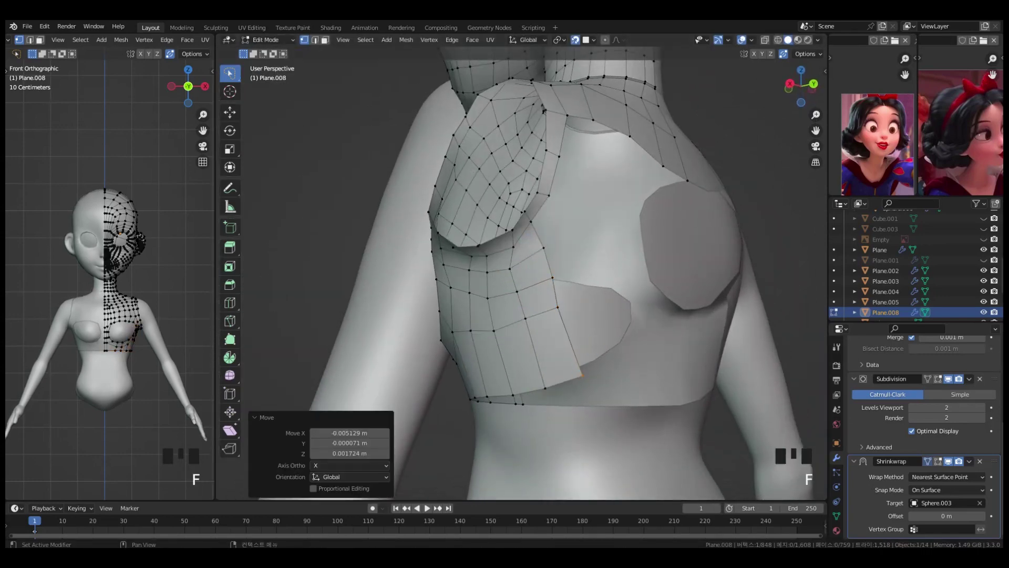
# - Fill the remaining faces on the back of the ribcage and move their lower corner vertex
pyautogui.press('f')
pyautogui.click(559, 306)
pyautogui.press('f')
pyautogui.click(561, 311)
pyautogui.click(583, 374)
pyautogui.press('g')
pyautogui.click(587, 378)
pyautogui.moveTo(589, 377); pyautogui.dragTo(542, 377, button='middle')
# - Extrude from behind the armpit onto the back and fill the face beneath the shoulder blade
pyautogui.moveTo(494, 315); pyautogui.dragTo(532, 318, button='middle')
pyautogui.click(500, 265)
pyautogui.press('e')
pyautogui.click(556, 266)
pyautogui.click(528, 307)
pyautogui.press('f')
pyautogui.click(549, 316)
# - Extrude the end edge of the back strip across to the spine's centreline
pyautogui.keyDown('shift'); pyautogui.click(547, 276); pyautogui.keyUp('shift')
pyautogui.press('e')
pyautogui.click(592, 287)
pyautogui.press('e')
pyautogui.click(673, 323)
# - Move the upper and lower vertices of the back strip to even out its spacing near the spine
pyautogui.click(634, 326)
pyautogui.press('g')
pyautogui.click(637, 324)
pyautogui.click(632, 292)
pyautogui.press('g')
pyautogui.click(633, 289)
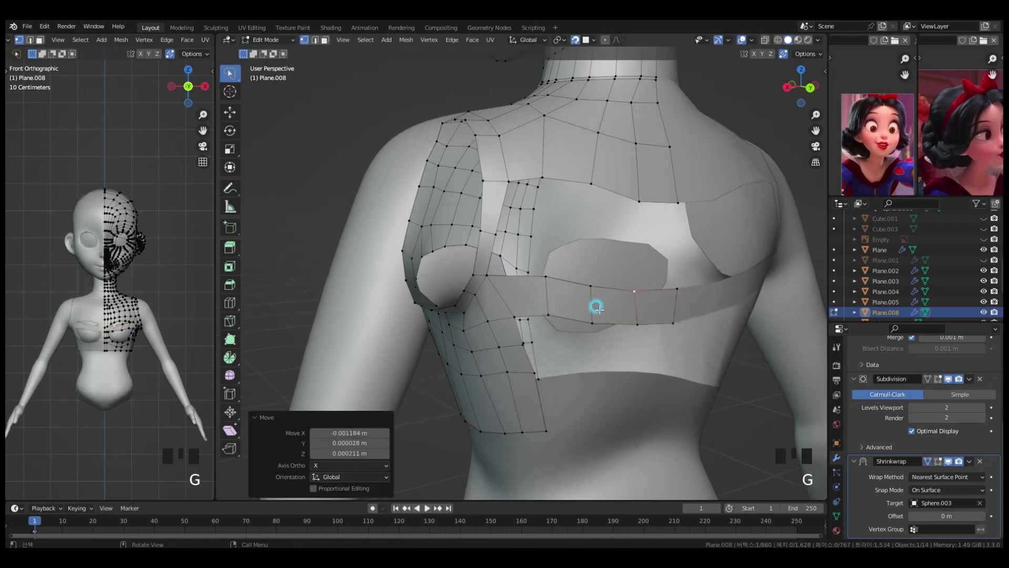
# - Extrude and fill the gap between the shoulder blade edge and the back strip, starting beside the armpit
pyautogui.click(532, 254)
pyautogui.moveTo(545, 279); pyautogui.dragTo(569, 291, button='middle')
pyautogui.press('e')
pyautogui.click(554, 174)
pyautogui.keyDown('shift'); pyautogui.click(554, 233); pyautogui.keyUp('shift')
pyautogui.press('f')
pyautogui.click(561, 311)
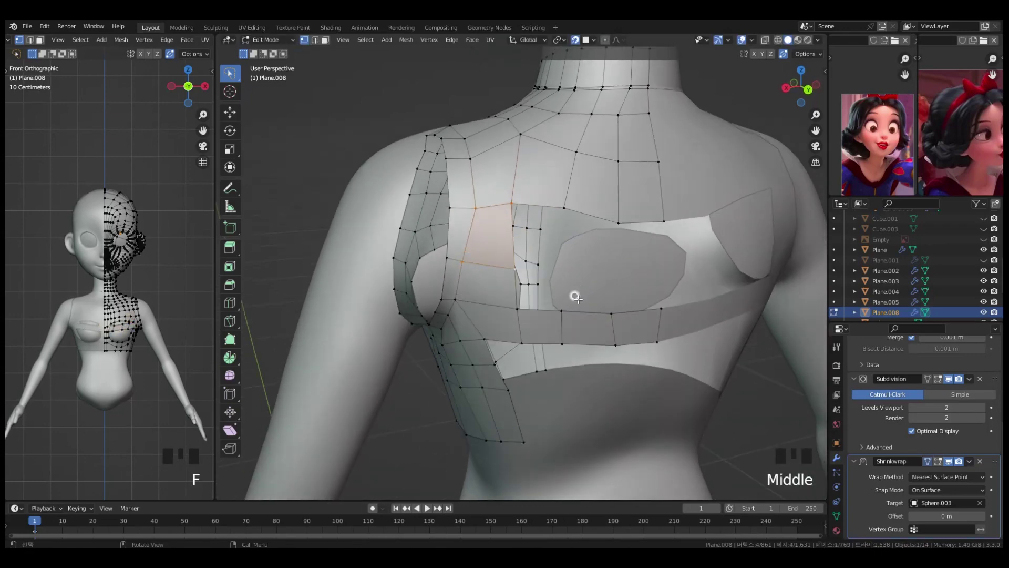
# - Fill the remaining upper-back gap towards the spine and add a horizontal loop cut through the new faces
pyautogui.rightClick(620, 243)
pyautogui.click(664, 228)
pyautogui.click(618, 223)
pyautogui.keyDown('shift'); pyautogui.click(664, 221); pyautogui.keyUp('shift')
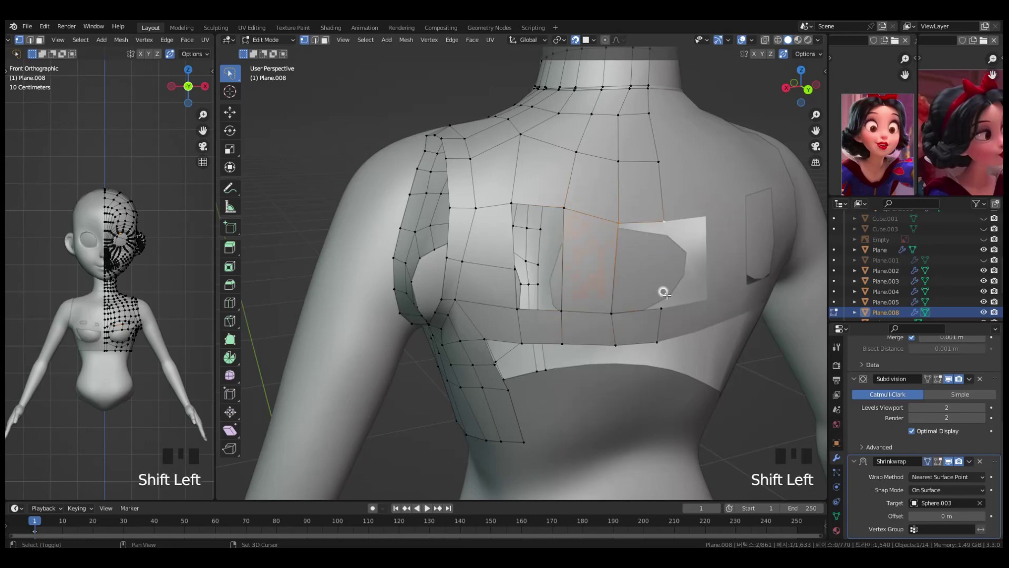
pyautogui.hotkey('ctrl', 'r')
pyautogui.click(629, 237)
pyautogui.rightClick(629, 236)
pyautogui.click(564, 261)
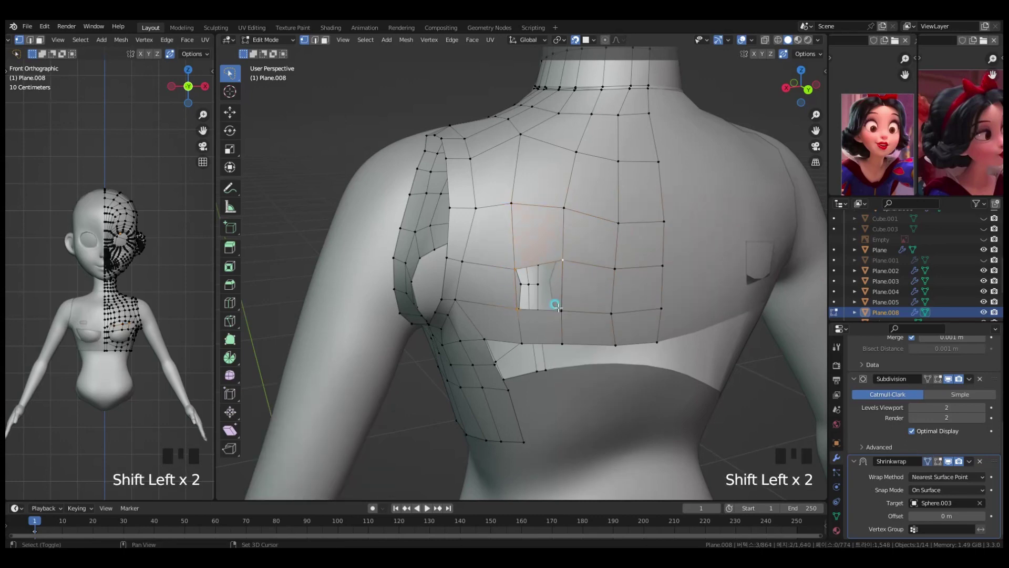
# - Grow a selection across the upper back and relax it with LoopTools
pyautogui.click(588, 243)
pyautogui.press('ctrl+KP_Add')
pyautogui.press('ctrl+KP_Add')
pyautogui.press('ctrl+KP_Add')
pyautogui.moveTo(596, 242); pyautogui.dragTo(592, 244)
pyautogui.click(578, 251)
pyautogui.keyDown('shift'); pyautogui.moveTo(578, 253); pyautogui.dragTo(557, 252, button='middle'); pyautogui.keyUp('shift')
pyautogui.press('ctrl+KP_Add')
pyautogui.press('ctrl+KP_Add')
pyautogui.press('ctrl+KP_Add')
pyautogui.rightClick(589, 241)
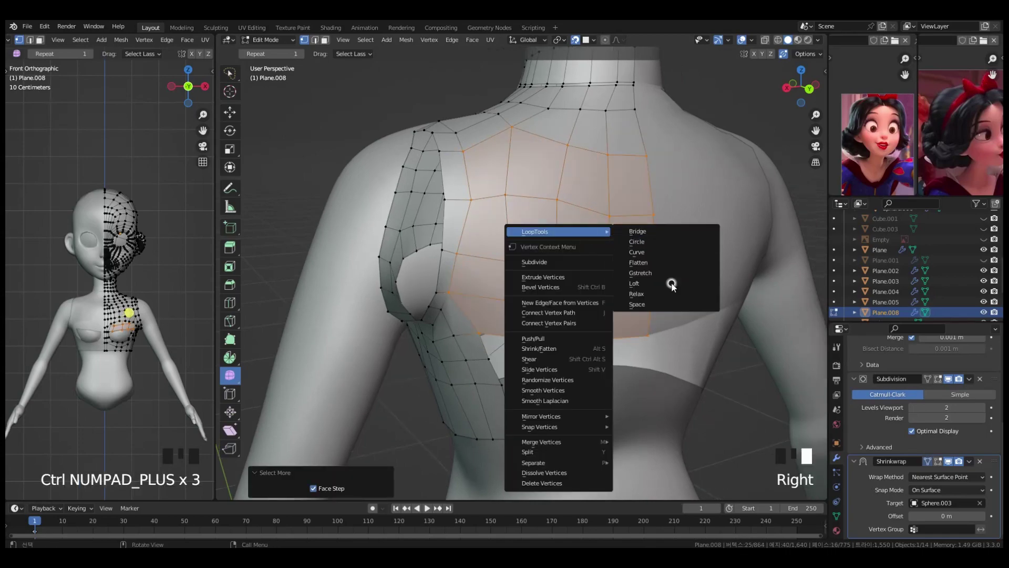
pyautogui.click(636, 293)
# - Slide two vertices of the upper back along their edges to even out the grid
pyautogui.click(556, 261)
pyautogui.press('w')
pyautogui.press('g')
pyautogui.press('g')
pyautogui.click(770, 394)
pyautogui.click(609, 214)
pyautogui.press('g')
pyautogui.press('g')
pyautogui.click(751, 366)
# - Examine the mesh's back and side wireframe in Sculpt Mode and return to Edit Mode
pyautogui.hotkey('ctrl', 'Tab')
pyautogui.click(644, 360)
pyautogui.hotkey('alt', 'x')
pyautogui.press('f')
pyautogui.click(631, 258)
pyautogui.moveTo(631, 258); pyautogui.dragTo(611, 254, button='middle')
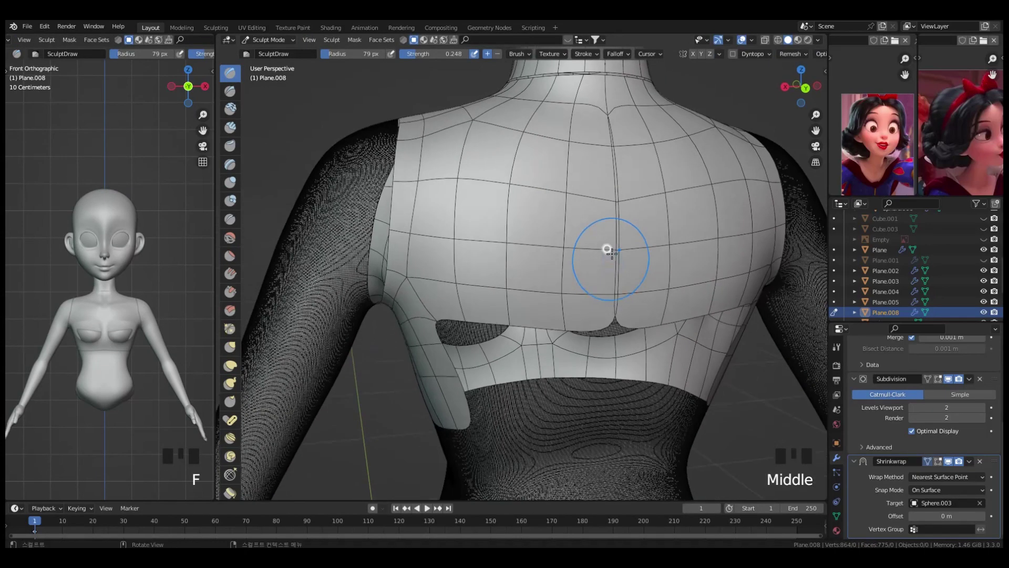
pyautogui.moveTo(531, 229)
pyautogui.mouseDown(button='middle')
pyautogui.moveTo(655, 263)
pyautogui.moveTo(653, 309)
pyautogui.moveTo(686, 314)
pyautogui.moveTo(630, 322)
pyautogui.moveTo(584, 267)
pyautogui.moveTo(513, 329)
pyautogui.moveTo(579, 345)
pyautogui.moveTo(586, 383)
pyautogui.moveTo(598, 391)
pyautogui.moveTo(687, 383)
pyautogui.mouseUp(button='middle')
pyautogui.press('`')
pyautogui.hotkey('alt', 'x')
pyautogui.press('Tab')
# - Move the vertex at the rear edge of the ribcage side and turn off In Front display for the mesh
pyautogui.press('g')
pyautogui.click(585, 267)
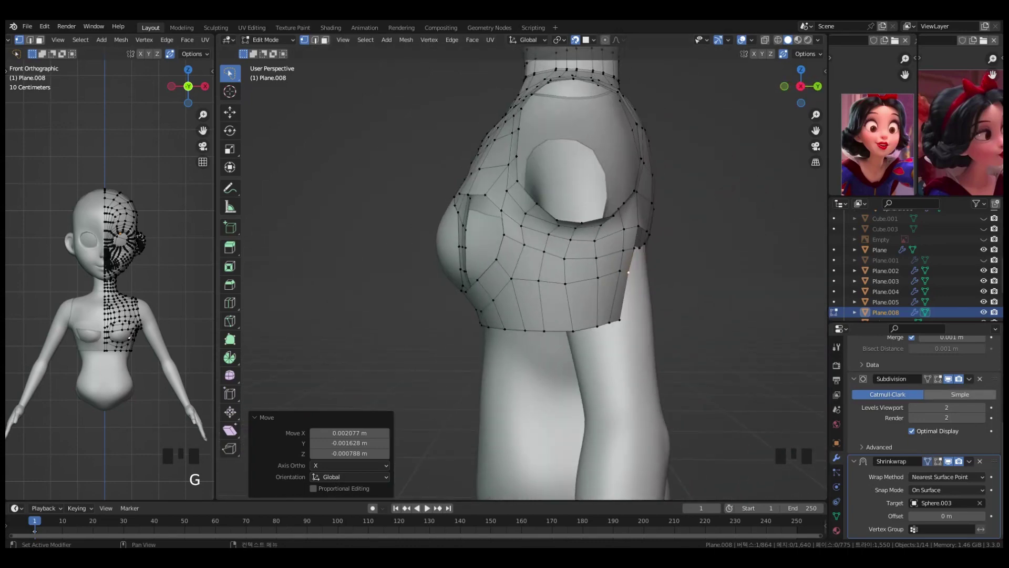
pyautogui.moveTo(627, 271); pyautogui.dragTo(552, 310, button='middle')
pyautogui.click(836, 443)
pyautogui.scroll(1, 547, 262)
# - Move the vertices along the rear edge of the ribcage side to prepare the gap below the back strip
pyautogui.click(547, 262)
pyautogui.press('g')
pyautogui.click(538, 263)
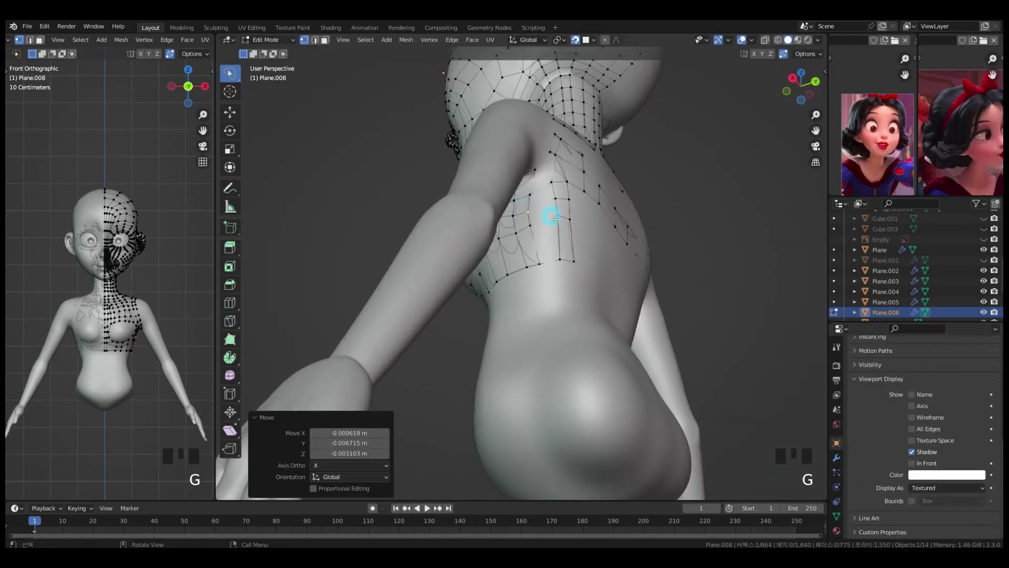
pyautogui.moveTo(550, 184); pyautogui.dragTo(547, 264, button='middle')
pyautogui.click(524, 214)
pyautogui.press('g')
pyautogui.click(525, 203)
# - Fill a row of faces beneath the back strip towards the spine and move its end vertex to the centreline
pyautogui.press('f')
pyautogui.click(544, 227)
pyautogui.press('f')
pyautogui.click(578, 255)
pyautogui.press('f')
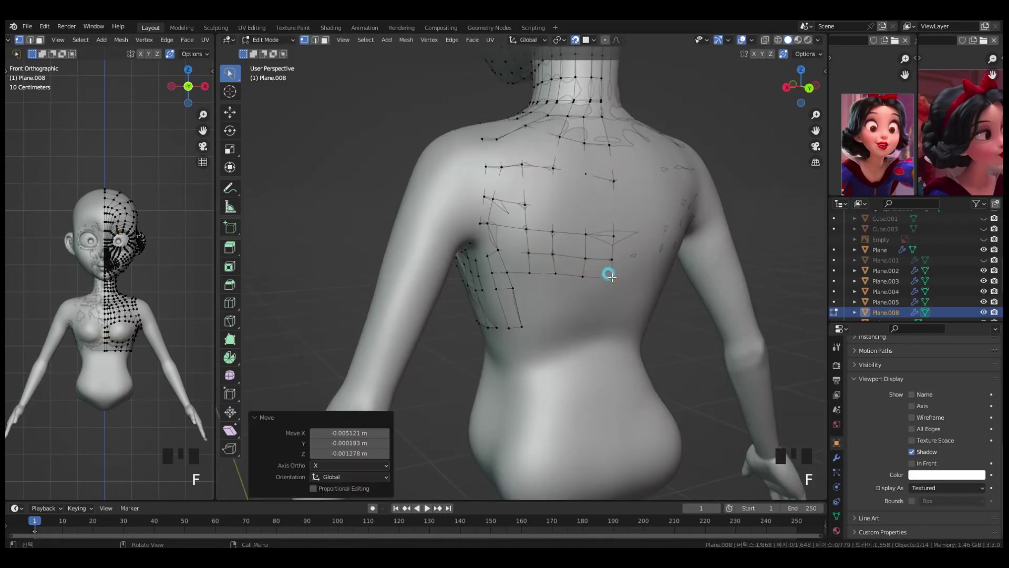
pyautogui.click(608, 275)
pyautogui.keyDown('alt'); pyautogui.moveTo(608, 274); pyautogui.dragTo(565, 250, button='middle'); pyautogui.keyUp('alt')
pyautogui.press('g')
pyautogui.click(530, 261)
# - Fill the lowest row of faces across the back from the ribcage side to the spine and position its end vertex
pyautogui.click(464, 260)
pyautogui.press('f')
pyautogui.click(478, 257)
pyautogui.press('f')
pyautogui.click(481, 259)
pyautogui.click(502, 260)
pyautogui.press('f')
pyautogui.press('f')
pyautogui.click(478, 295)
pyautogui.press('f')
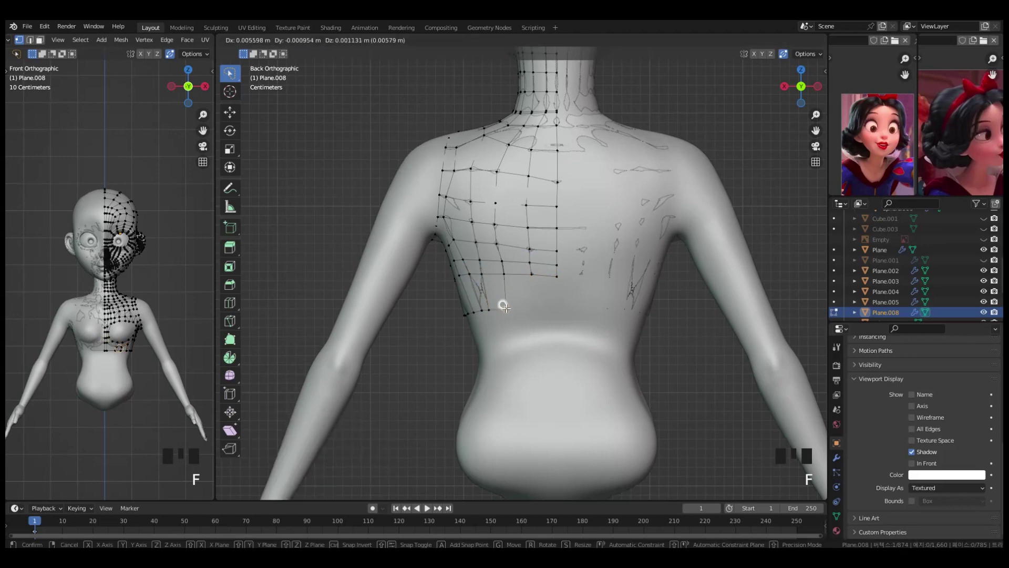
pyautogui.click(529, 273)
pyautogui.press('f')
pyautogui.click(554, 284)
# - Adjust the waist of the Sphere.003 body sculpt from the front with the Grab brush and return to Object Mode
pyautogui.moveTo(555, 283); pyautogui.dragTo(656, 304, button='middle')
pyautogui.press('`')
pyautogui.scroll(-5, 572, 320)
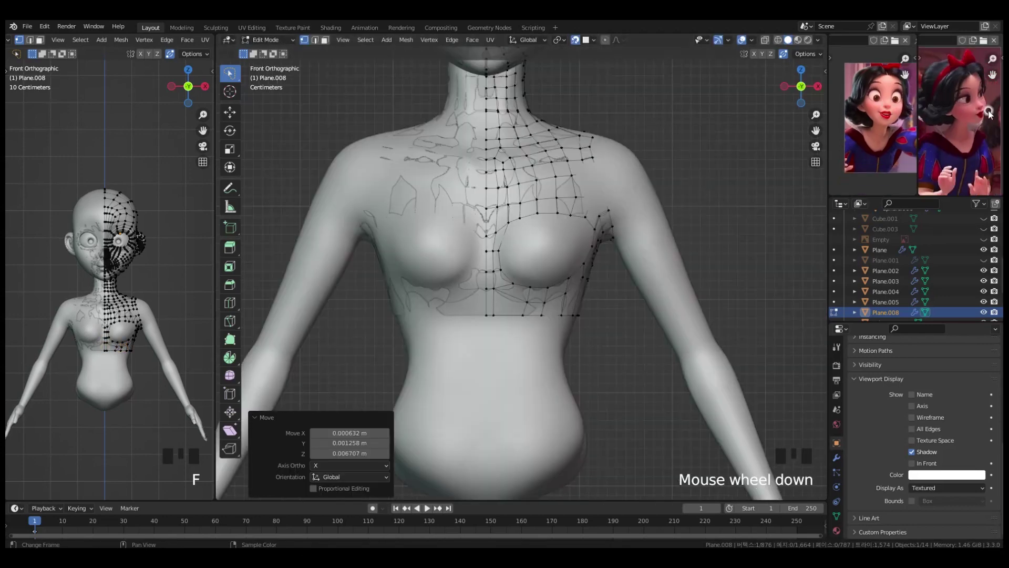
pyautogui.hotkey('ctrl', 'Tab')
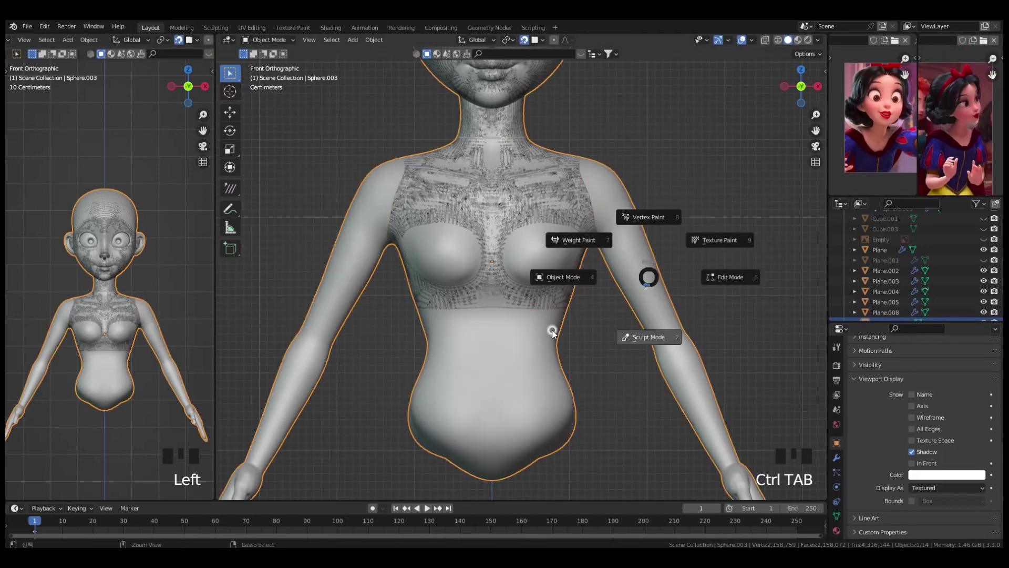
pyautogui.click(551, 329)
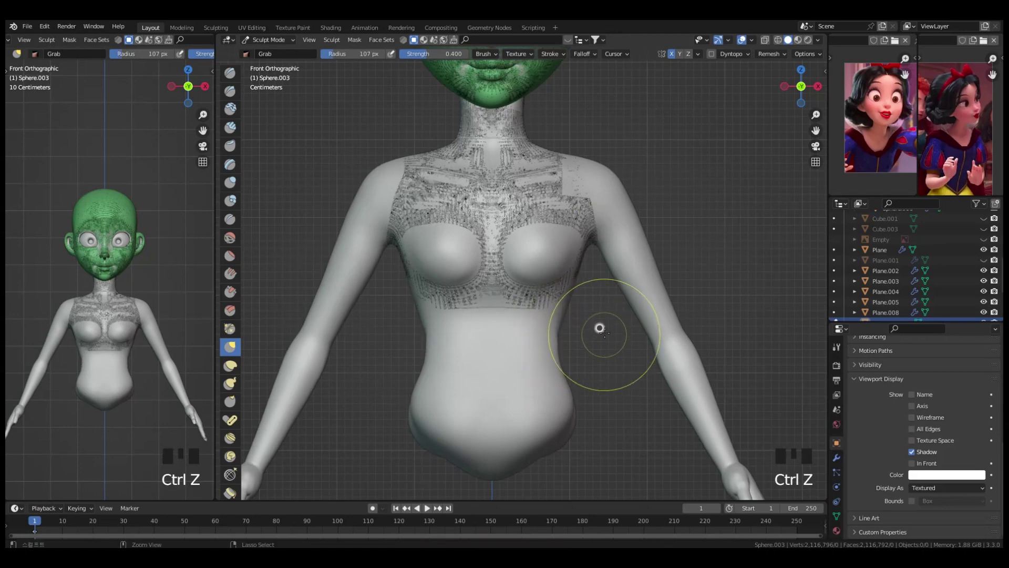
pyautogui.click(581, 54)
pyautogui.click(570, 107)
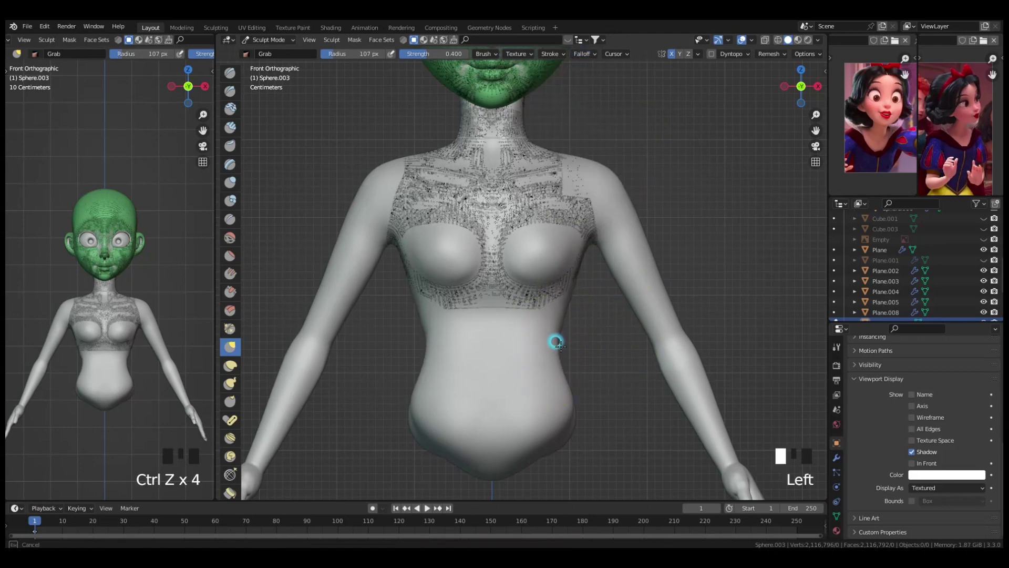
pyautogui.hotkey('ctrl', 'Tab')
pyautogui.click(532, 295)
# - Flatten the bottom edge loop of Plane.008 by scaling it to 0 on Z and raise it 0.001344 m
pyautogui.click(576, 318)
pyautogui.press('Tab')
pyautogui.moveTo(577, 317); pyautogui.dragTo(443, 327, button='middle')
pyautogui.keyDown('alt'); pyautogui.click(570, 297); pyautogui.keyUp('alt')
pyautogui.press('s')
pyautogui.press('z')
pyautogui.press('0')
pyautogui.press('Return')
pyautogui.moveTo(677, 373); pyautogui.dragTo(760, 358, button='middle')
pyautogui.press('g')
pyautogui.press('z')
pyautogui.click(761, 356)
pyautogui.scroll(-2, 641, 352)
pyautogui.scroll(3, 561, 334)
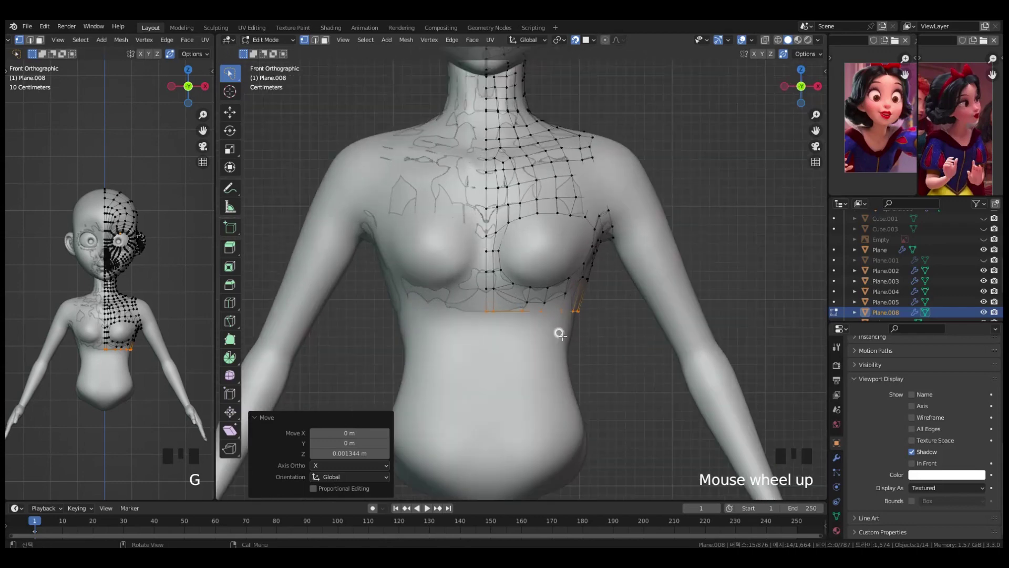
# - Extrude the bottom edge loop down the waist and scale it to 0.938
pyautogui.click(608, 373)
pyautogui.press('s')
pyautogui.click(635, 379)
pyautogui.press('`')
pyautogui.click(717, 379)
pyautogui.press('`')
pyautogui.click(646, 346)
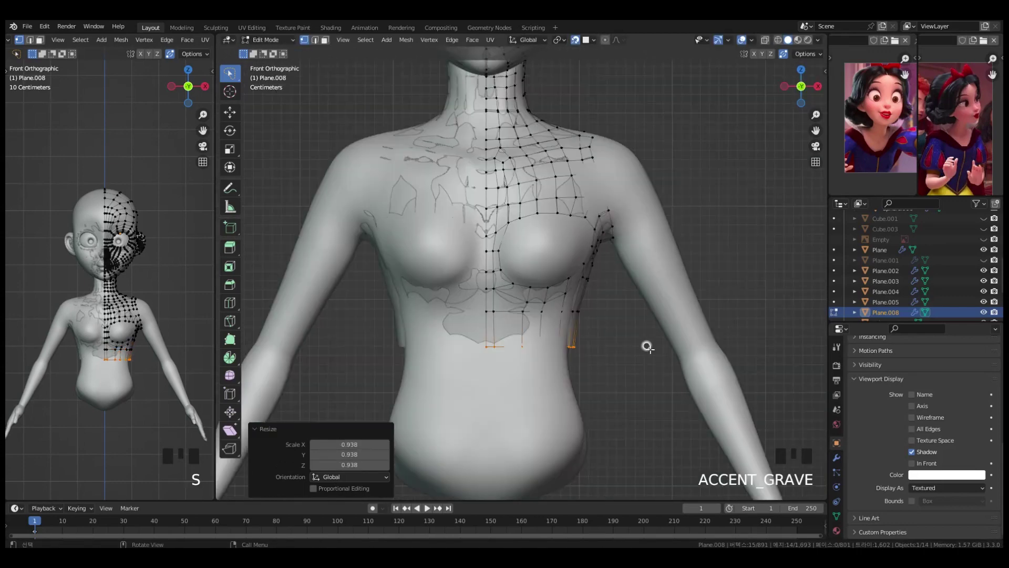
# - Select the edge loop around the bust opening and try to close it with Grid Fill
pyautogui.moveTo(583, 233); pyautogui.dragTo(570, 207, button='middle')
pyautogui.keyDown('alt'); pyautogui.click(572, 207); pyautogui.keyUp('alt')
pyautogui.rightClick(575, 214)
pyautogui.moveTo(575, 213)
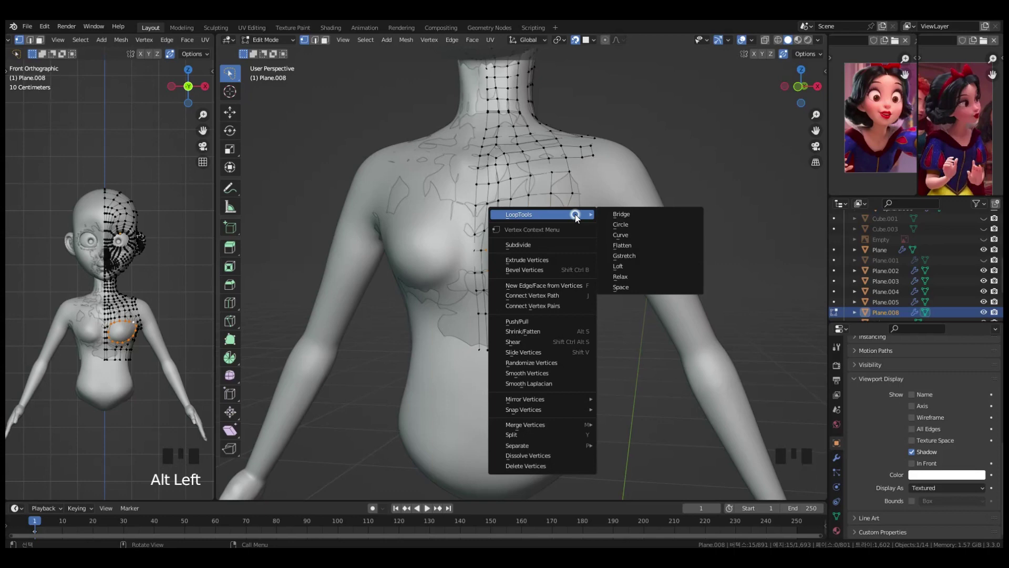
pyautogui.click(569, 299)
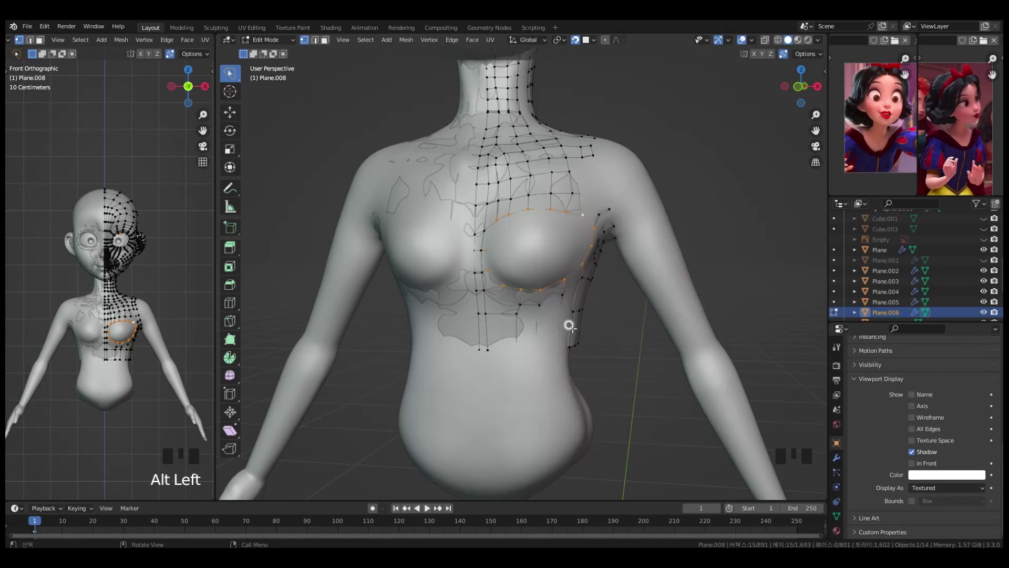
pyautogui.moveTo(570, 327); pyautogui.dragTo(579, 344, button='middle')
pyautogui.moveTo(580, 342); pyautogui.dragTo(581, 337, button='middle')
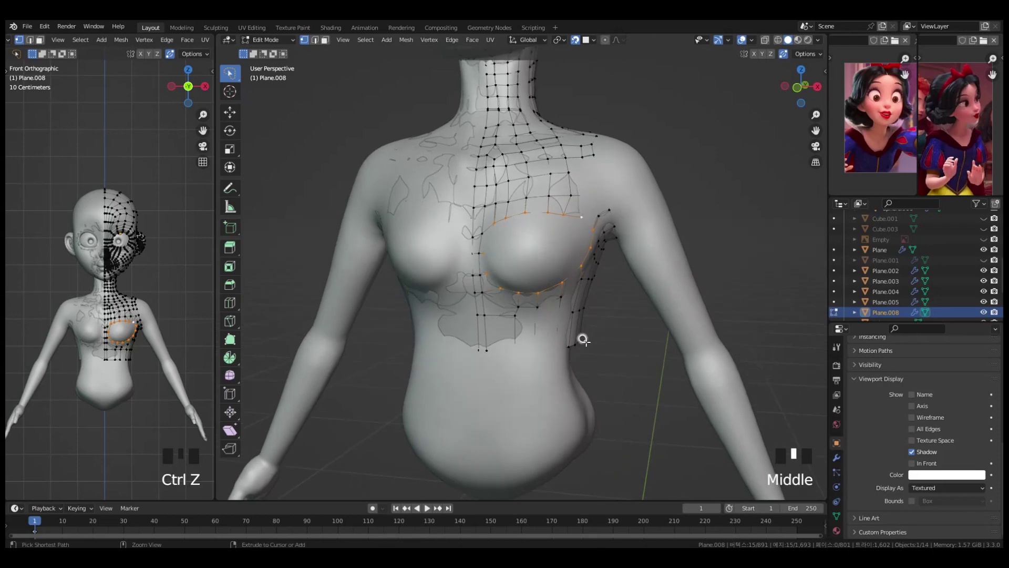
pyautogui.hotkey('ctrl', 'f')
pyautogui.click(566, 446)
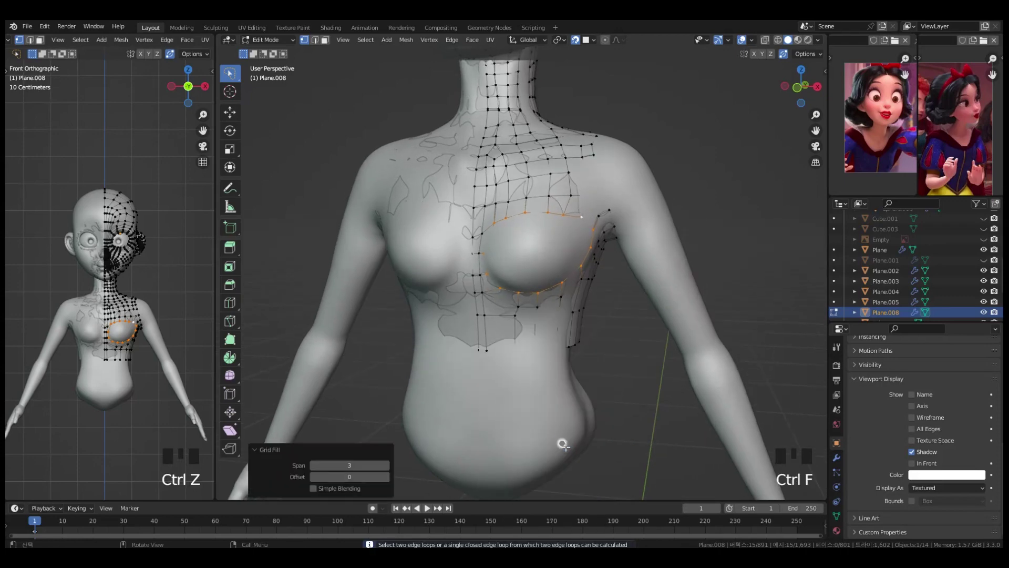
# - Isolate the mesh in local view and add one centred vertical loop cut below the bust opening
pyautogui.press('/')
pyautogui.scroll(4, 594, 443)
pyautogui.keyDown('shift'); pyautogui.moveTo(595, 443); pyautogui.dragTo(640, 426, button='middle'); pyautogui.keyUp('shift')
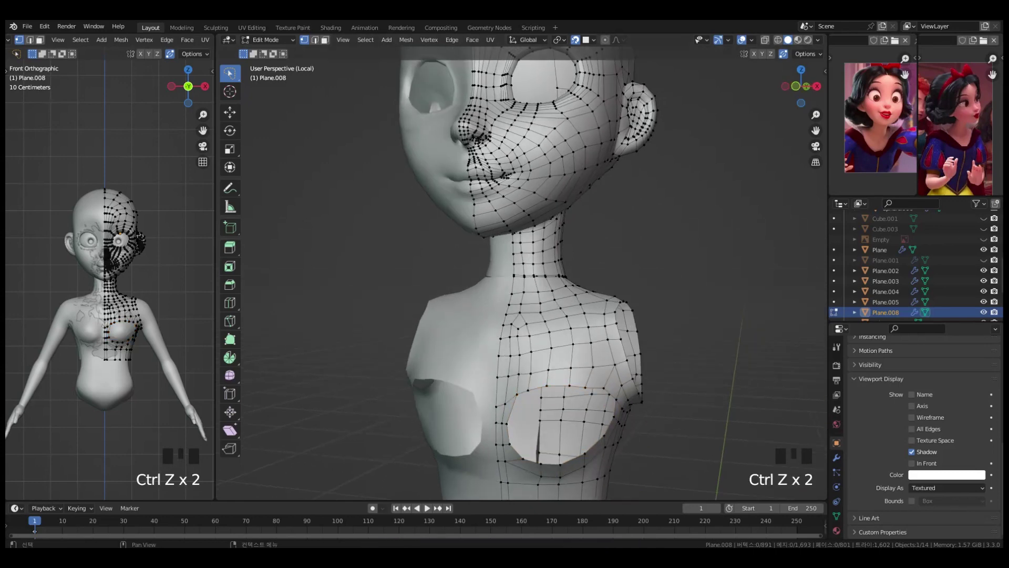
pyautogui.scroll(-3, 632, 406)
pyautogui.scroll(3, 624, 378)
pyautogui.moveTo(624, 378); pyautogui.dragTo(622, 408, button='middle')
pyautogui.scroll(2, 625, 454)
pyautogui.keyDown('alt'); pyautogui.click(625, 456); pyautogui.keyUp('alt')
pyautogui.keyDown('shift'); pyautogui.moveTo(635, 476); pyautogui.dragTo(653, 386, button='middle'); pyautogui.keyUp('shift')
pyautogui.hotkey('ctrl', 'r')
pyautogui.click(549, 381)
pyautogui.rightClick(560, 379)
pyautogui.moveTo(563, 379); pyautogui.dragTo(567, 384, button='middle')
# - Close the bust opening using Grid Fill with a span of 3 and leave local view
pyautogui.keyDown('alt'); pyautogui.click(576, 379); pyautogui.keyUp('alt')
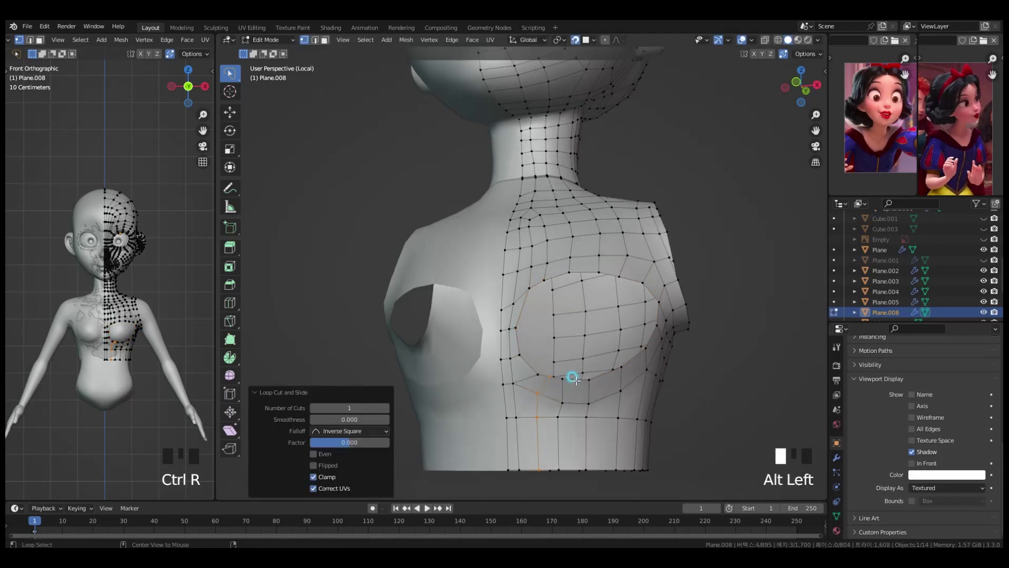
pyautogui.hotkey('ctrl', 'f')
pyautogui.click(579, 382)
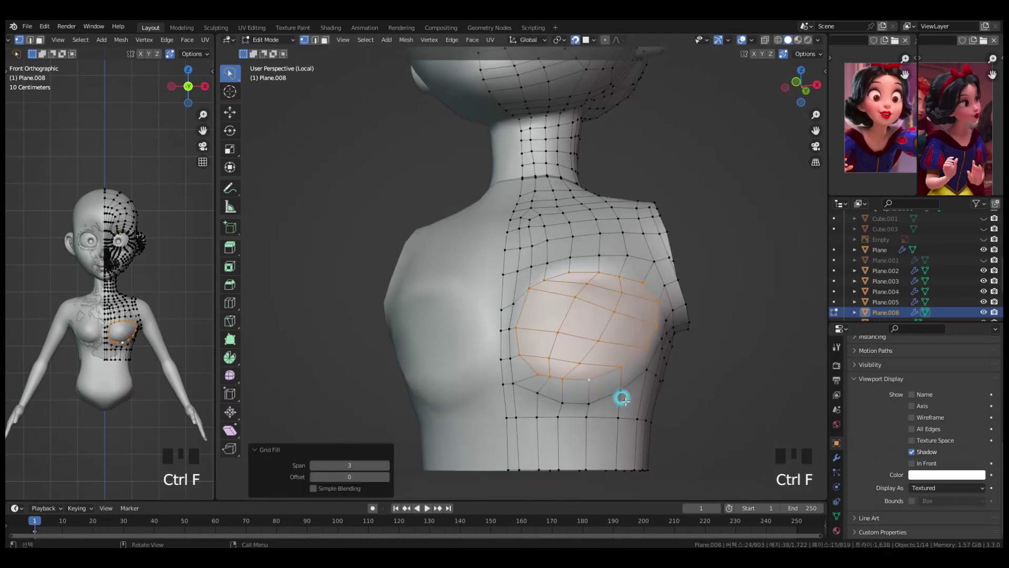
pyautogui.moveTo(621, 396); pyautogui.dragTo(599, 412, button='middle')
pyautogui.press('/')
# - Duplicate the Shrinkwrap modifier, apply the original in Object Mode and return to Edit Mode
pyautogui.click(836, 457)
pyautogui.press('Tab')
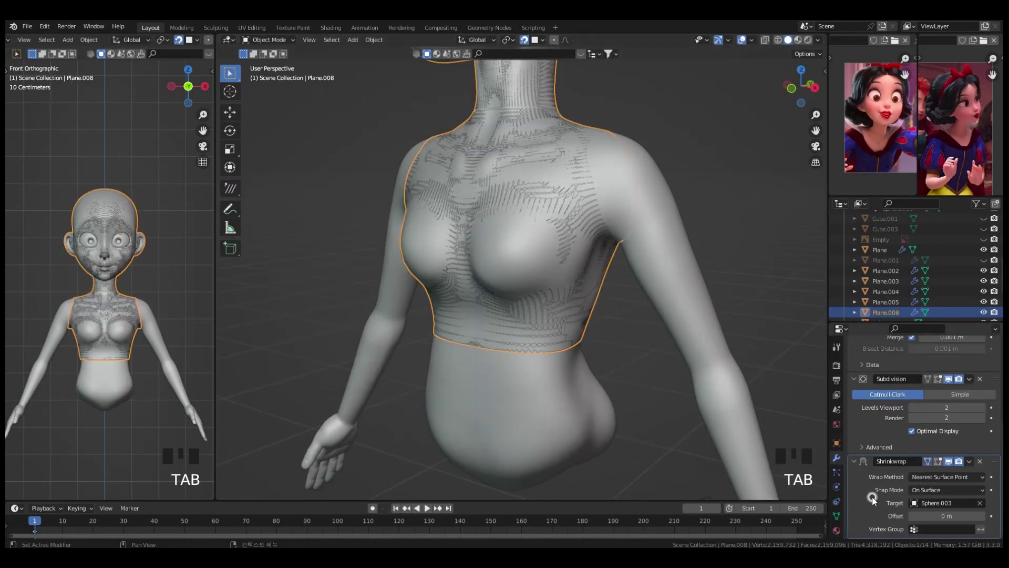
pyautogui.press('Tab')
pyautogui.moveTo(604, 348); pyautogui.dragTo(649, 355, button='middle')
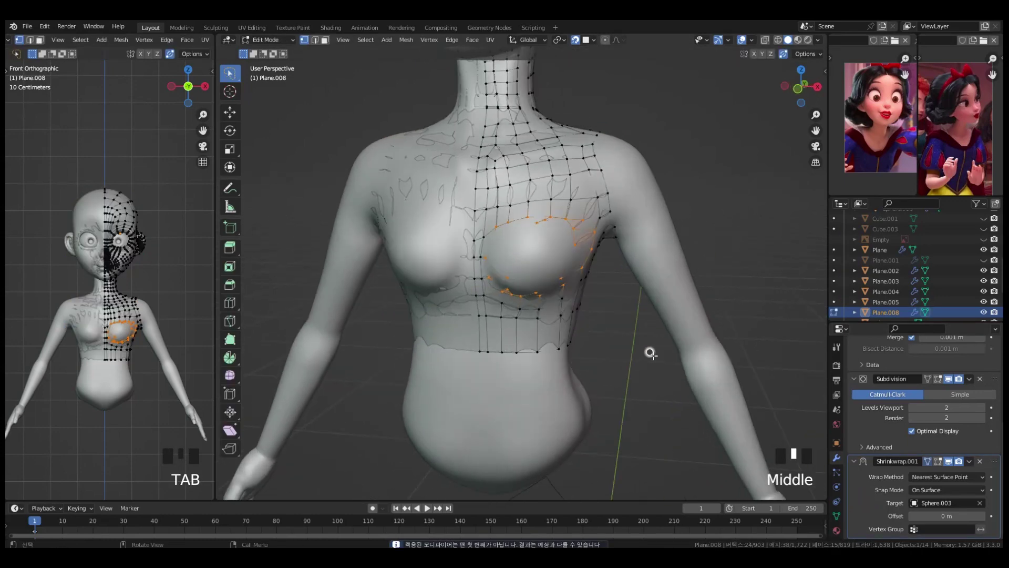
# - Check the bust patch through X-ray and turn on In Front display for the mesh
pyautogui.hotkey('alt', 'z')
pyautogui.keyDown('ctrl'); pyautogui.moveTo(608, 284); pyautogui.dragTo(609, 273, button='middle'); pyautogui.keyUp('ctrl')
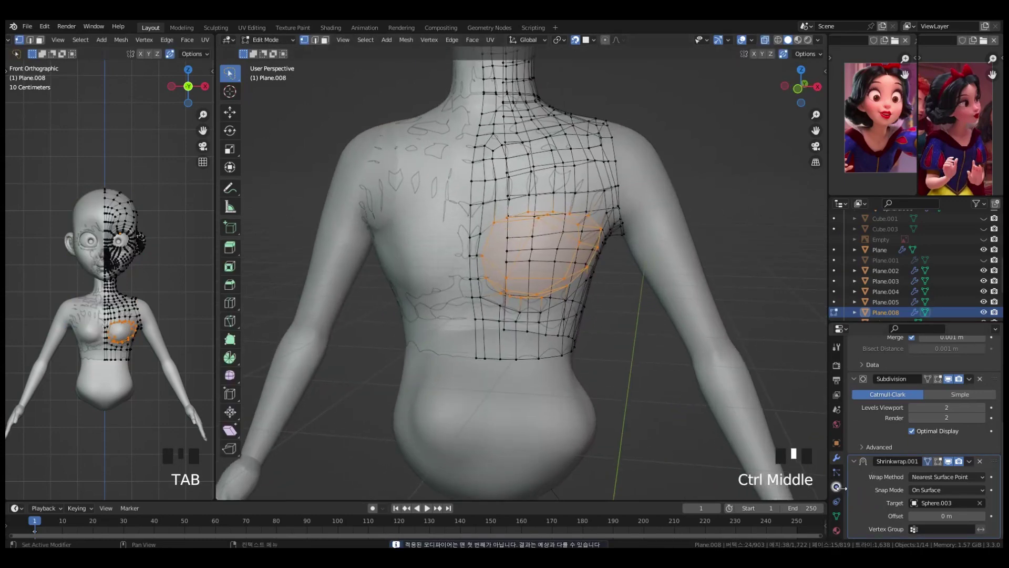
pyautogui.click(837, 443)
pyautogui.hotkey('alt', 'z')
pyautogui.moveTo(575, 304); pyautogui.dragTo(538, 298, button='middle')
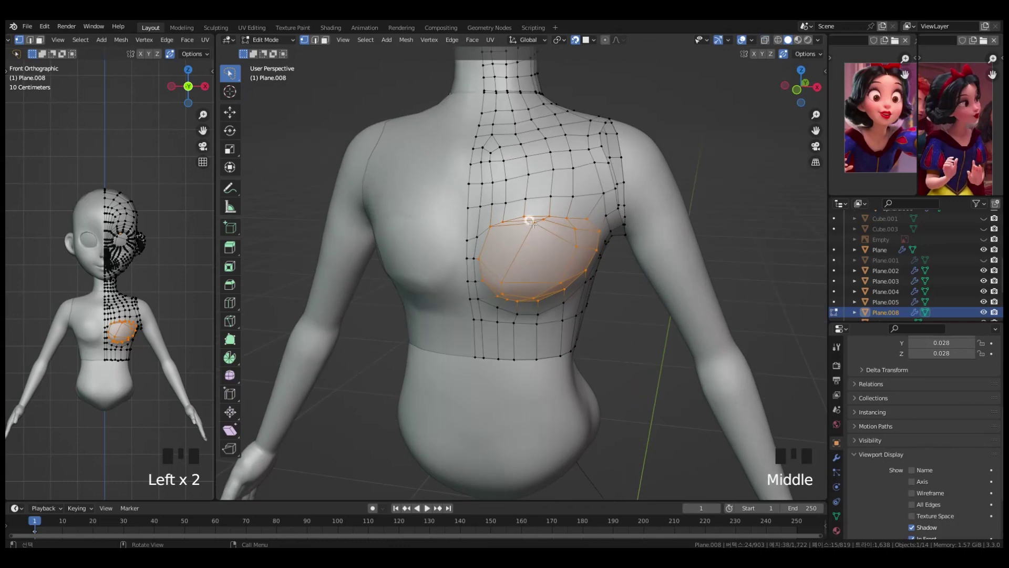
# - Move the inner vertices of the bust patch to spread its grid evenly over the breast
pyautogui.click(530, 223)
pyautogui.press('g')
pyautogui.click(516, 249)
pyautogui.click(546, 254)
pyautogui.press('g')
pyautogui.moveTo(556, 261); pyautogui.dragTo(551, 241, button='middle')
pyautogui.click(513, 211)
pyautogui.click(527, 253)
pyautogui.press('g')
pyautogui.click(517, 254)
# - Expand the selection from the bust patch over the surrounding faces and even out its vertices
pyautogui.click(488, 247)
pyautogui.keyDown('ctrl'); pyautogui.click(520, 226); pyautogui.keyUp('ctrl')
pyautogui.press('ctrl+KP_Add')
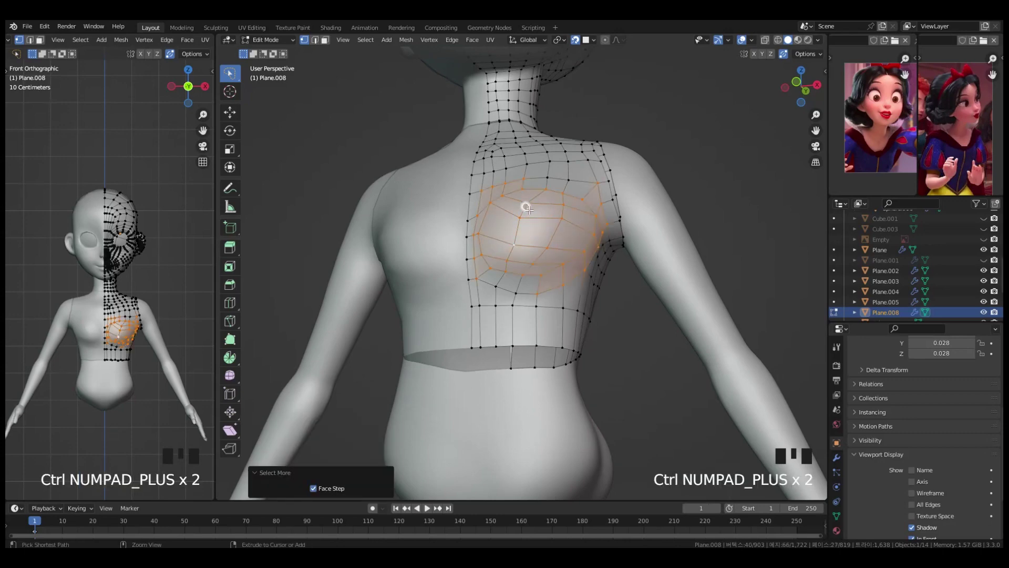
pyautogui.moveTo(526, 207); pyautogui.dragTo(546, 260, button='middle')
pyautogui.moveTo(652, 192); pyautogui.dragTo(662, 194)
pyautogui.moveTo(660, 237); pyautogui.dragTo(638, 302, button='middle')
pyautogui.press('Tab')
# - Move single vertices along the upper edge of the bust patch to align them with the chest grid
pyautogui.click(620, 300)
pyautogui.moveTo(553, 286); pyautogui.dragTo(609, 156, button='middle')
pyautogui.click(538, 181)
pyautogui.press('g')
pyautogui.click(541, 179)
pyautogui.press('w')
pyautogui.click(516, 160)
pyautogui.press('g')
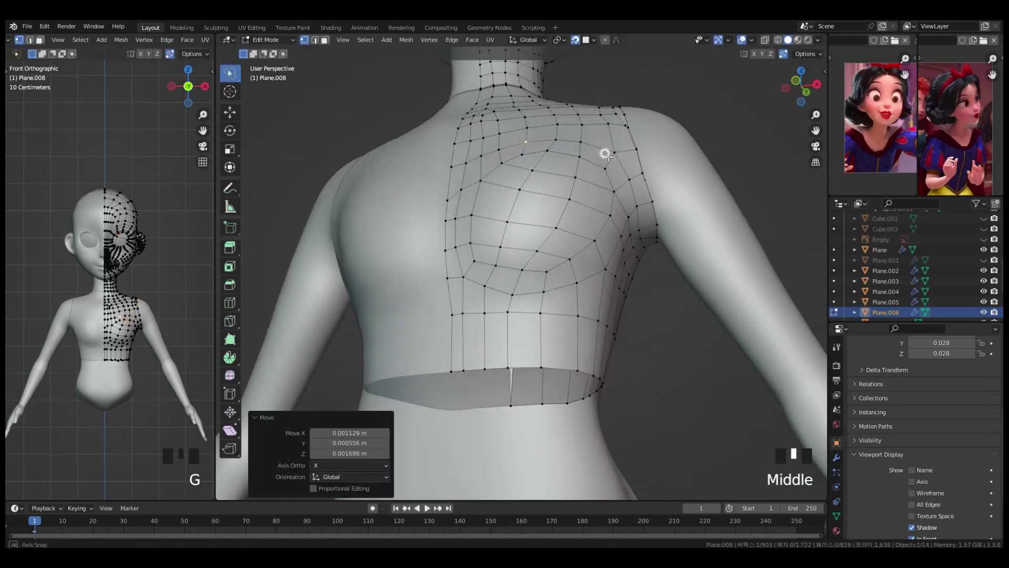
# - Extend the mesh's open waist edge down to the hips in front orthographic view
pyautogui.press('`')
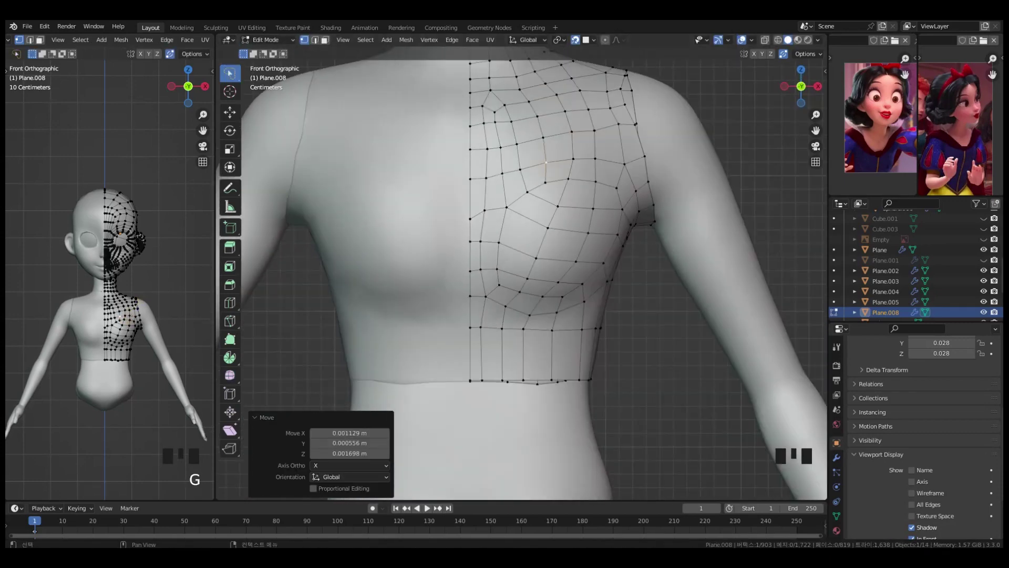
pyautogui.click(703, 315)
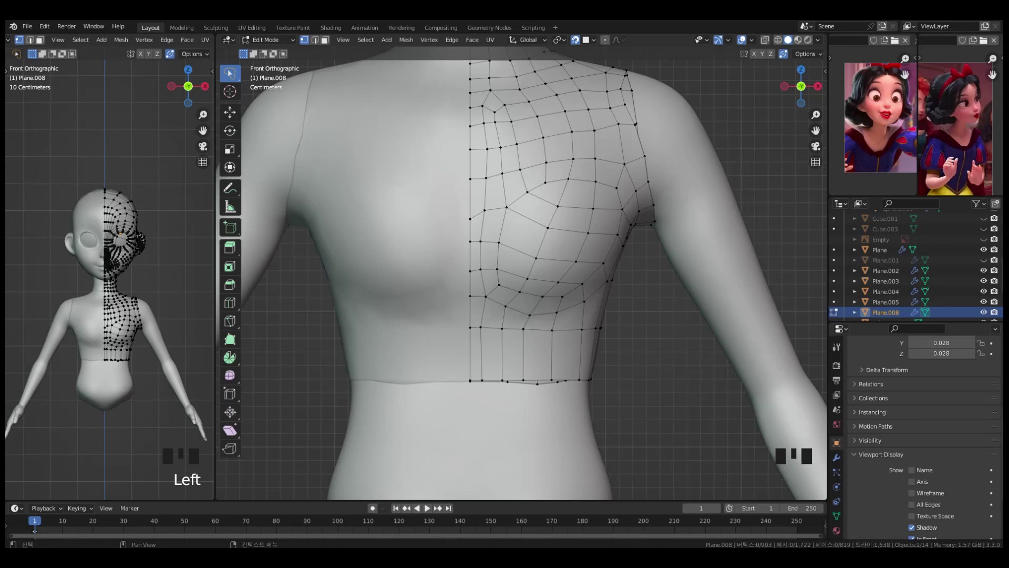
pyautogui.click(648, 400)
pyautogui.scroll(-2, 648, 400)
pyautogui.keyDown('shift'); pyautogui.moveTo(617, 421); pyautogui.dragTo(621, 399, button='middle'); pyautogui.keyUp('shift')
pyautogui.click(655, 410)
# - Add one centred loop cut to the band above the waist and several evenly spaced cuts across the hip section
pyautogui.hotkey('ctrl', 'r')
pyautogui.click(548, 321)
pyautogui.rightClick(548, 337)
pyautogui.hotkey('ctrl', 'r')
pyautogui.scroll(4, 541, 377)
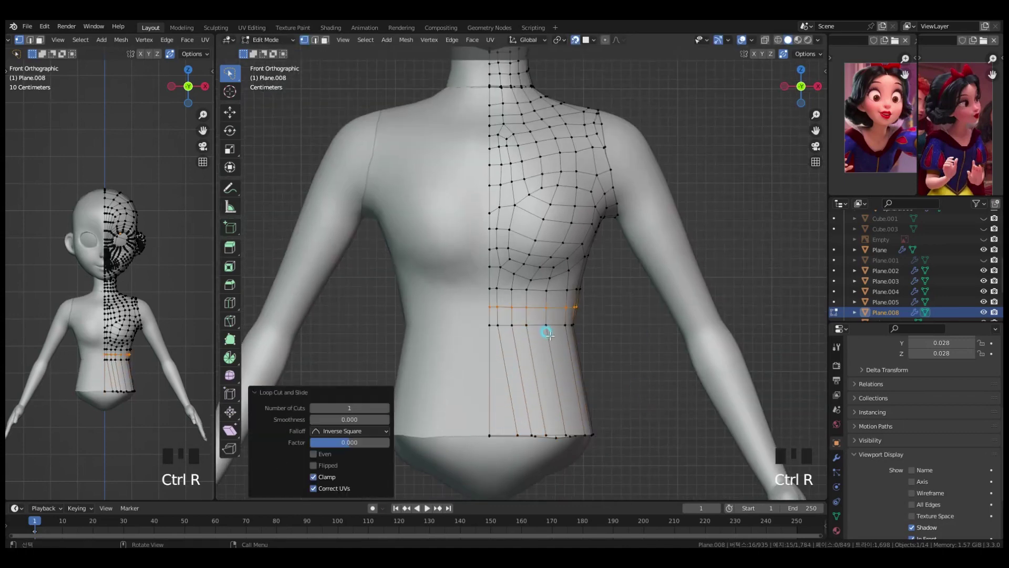
pyautogui.click(542, 377)
# - Apply the Shrinkwrap modifier in Object Mode while keeping a duplicate of it, and return to Edit Mode
pyautogui.moveTo(631, 426); pyautogui.dragTo(558, 383, button='middle')
pyautogui.press('Tab')
pyautogui.click(836, 458)
pyautogui.click(871, 493)
pyautogui.press('Tab')
# - Select the lower edge loop, grow the selection five times over the hip section and even out its vertices
pyautogui.keyDown('alt'); pyautogui.click(558, 383); pyautogui.keyUp('alt')
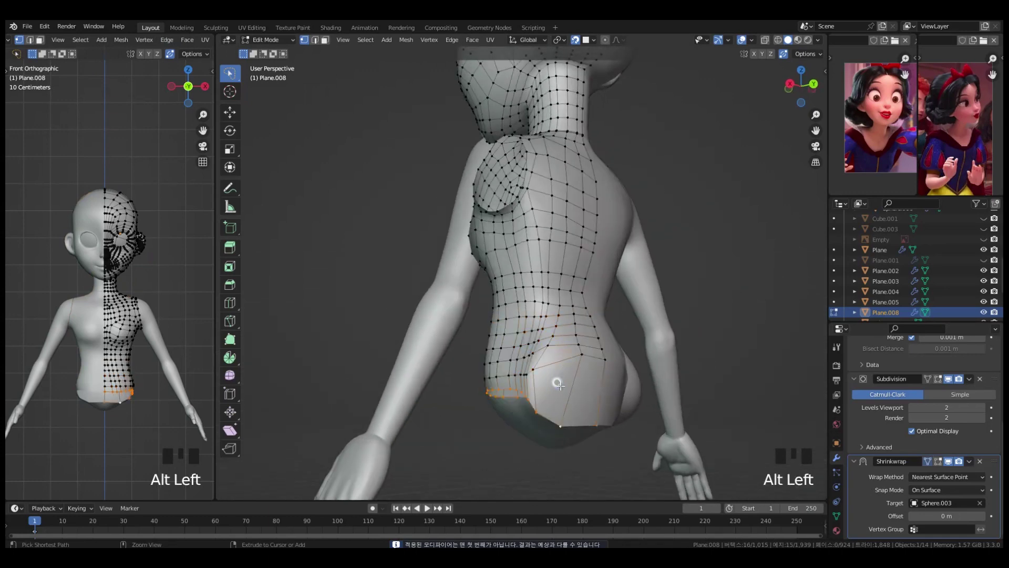
pyautogui.press('ctrl+KP_Add')
pyautogui.press('ctrl+KP_Add')
pyautogui.press('ctrl+KP_Add')
pyautogui.press('ctrl+KP_Add')
pyautogui.press('ctrl+KP_Add')
pyautogui.moveTo(572, 366); pyautogui.dragTo(596, 368)
# - Select a vertical run of vertices on the front of the hip section and move it to even the column spacing
pyautogui.moveTo(499, 384); pyautogui.dragTo(552, 386, button='middle')
pyautogui.press('`')
pyautogui.click(531, 350)
pyautogui.keyDown('ctrl'); pyautogui.click(533, 403); pyautogui.keyUp('ctrl')
pyautogui.press('w')
pyautogui.press('g')
pyautogui.click(588, 388)
# - Reposition further vertices on the hip section to even out its grid
pyautogui.moveTo(524, 191); pyautogui.dragTo(604, 386, button='middle')
pyautogui.press('g')
pyautogui.click(583, 349)
pyautogui.click(587, 394)
# - Turn on proportional editing and move an expanded selection of vertices on the lower hip
pyautogui.click(605, 40)
pyautogui.click(651, 381)
pyautogui.press('ctrl+KP_Add')
pyautogui.press('g')
pyautogui.click(687, 403)
# - Save the file in Object Mode, duplicate the Shrinkwrap modifier and apply the original
pyautogui.moveTo(399, 397); pyautogui.dragTo(486, 405, button='middle')
pyautogui.press('Tab')
pyautogui.click(878, 508)
pyautogui.hotkey('ctrl', 's')
pyautogui.hotkey('shift', 'd')
pyautogui.moveTo(870, 515); pyautogui.dragTo(872, 449, button='middle')
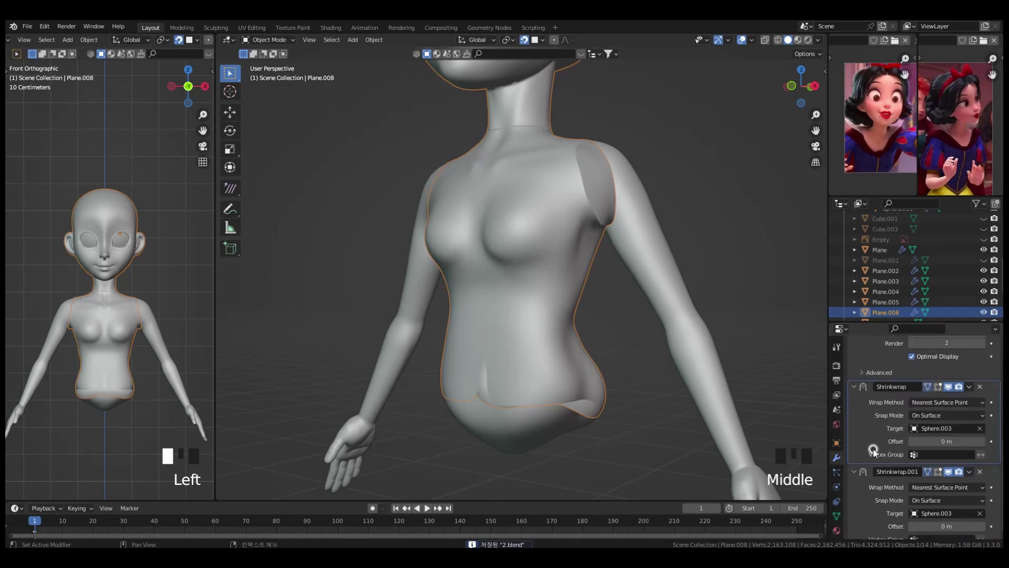
pyautogui.hotkey('ctrl', 'a')
# - Select the vertex path beside the centre line on the lower abdomen for repositioning in front view
pyautogui.press('`')
pyautogui.press('Tab')
pyautogui.keyDown('ctrl'); pyautogui.click(507, 440); pyautogui.keyUp('ctrl')
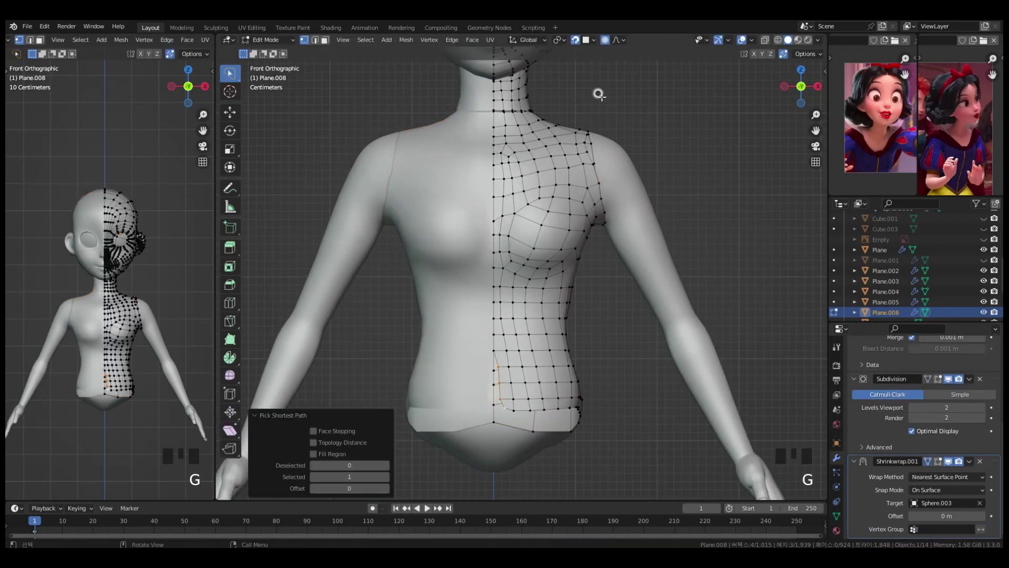
# - Reposition individual vertices around the waist and lower side of the torso mesh to even out the quad spacing
pyautogui.click(596, 444)
pyautogui.moveTo(597, 444); pyautogui.dragTo(545, 405, button='middle')
pyautogui.press('g')
pyautogui.click(678, 320)
pyautogui.click(552, 259)
pyautogui.press('g')
pyautogui.click(552, 260)
pyautogui.moveTo(551, 261); pyautogui.dragTo(536, 405, button='middle')
# - Slide a vertical path of vertices on the lower back along its edges and rotate it to straighten the edge flow
pyautogui.keyDown('ctrl'); pyautogui.click(543, 444); pyautogui.keyUp('ctrl')
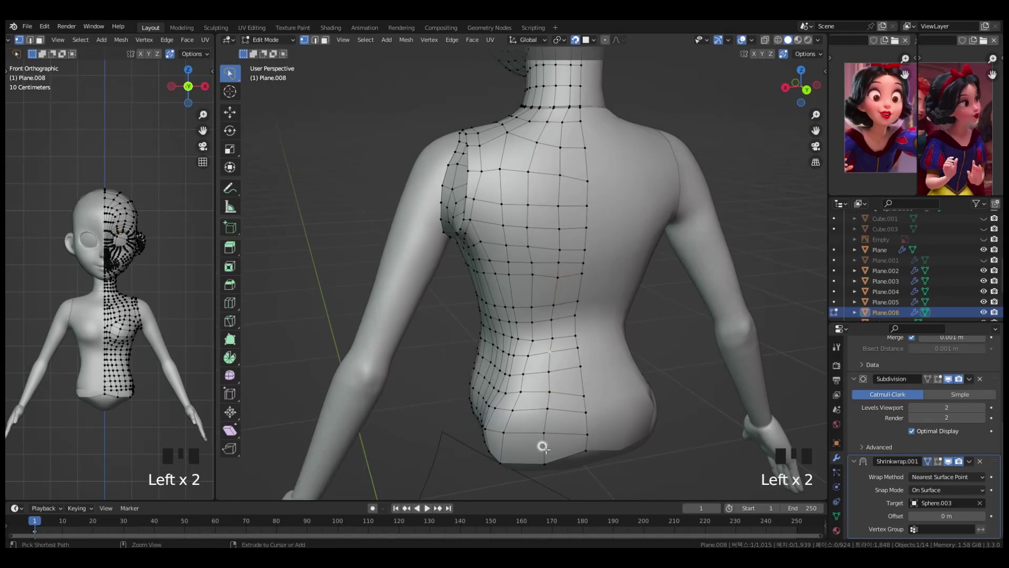
pyautogui.press('g')
pyautogui.press('g')
pyautogui.click(588, 485)
pyautogui.press('r')
pyautogui.click(545, 428)
# - Select another vertical vertex path between the lower back and hip, and slide it to even the column spacing
pyautogui.keyDown('ctrl'); pyautogui.click(467, 450); pyautogui.keyUp('ctrl')
pyautogui.press('r')
pyautogui.press('g')
pyautogui.press('g')
pyautogui.moveTo(592, 477); pyautogui.dragTo(561, 347, button='middle')
pyautogui.click(542, 348)
pyautogui.click(625, 466)
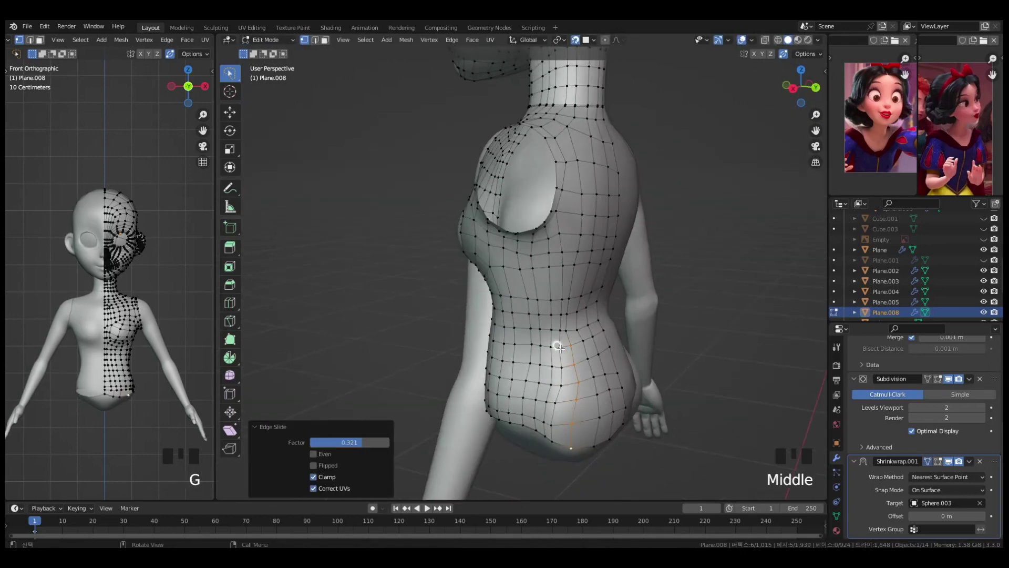
# - Flatten the bottom edge loop of the torso mesh by scaling it to 0 along Z in front view
pyautogui.click(638, 457)
pyautogui.moveTo(639, 456); pyautogui.dragTo(581, 403, button='middle')
pyautogui.press('KP_1')
pyautogui.keyDown('ctrl'); pyautogui.moveTo(647, 316); pyautogui.dragTo(530, 412, button='middle'); pyautogui.keyUp('ctrl')
pyautogui.keyDown('alt'); pyautogui.click(565, 402); pyautogui.keyUp('alt')
pyautogui.press('s')
pyautogui.press('z')
pyautogui.press('0')
pyautogui.click(578, 397)
# - Move single vertices near the outer hip corner of the torso mesh to smooth its lower border
pyautogui.click(564, 410)
pyautogui.press('g')
pyautogui.click(572, 409)
pyautogui.click(604, 406)
pyautogui.press('g')
pyautogui.click(602, 391)
pyautogui.moveTo(603, 391); pyautogui.dragTo(678, 342, button='middle')
# - Select the torso's bottom edge loop and isolate the mesh in local view to examine its lower border
pyautogui.keyDown('alt'); pyautogui.click(559, 353); pyautogui.keyUp('alt')
pyautogui.moveTo(609, 335); pyautogui.dragTo(654, 339, button='middle')
pyautogui.rightClick(651, 394)
pyautogui.hotkey('ctrl', 'd')
pyautogui.hotkey('ctrl', 'f')
pyautogui.click(643, 404)
pyautogui.press('KP_Divide')
pyautogui.moveTo(565, 354); pyautogui.dragTo(594, 314, button='middle')
pyautogui.keyDown('ctrl'); pyautogui.moveTo(594, 313); pyautogui.dragTo(583, 306, button='middle'); pyautogui.keyUp('ctrl')
pyautogui.keyDown('ctrl'); pyautogui.moveTo(585, 382); pyautogui.dragTo(617, 356, button='middle'); pyautogui.keyUp('ctrl')
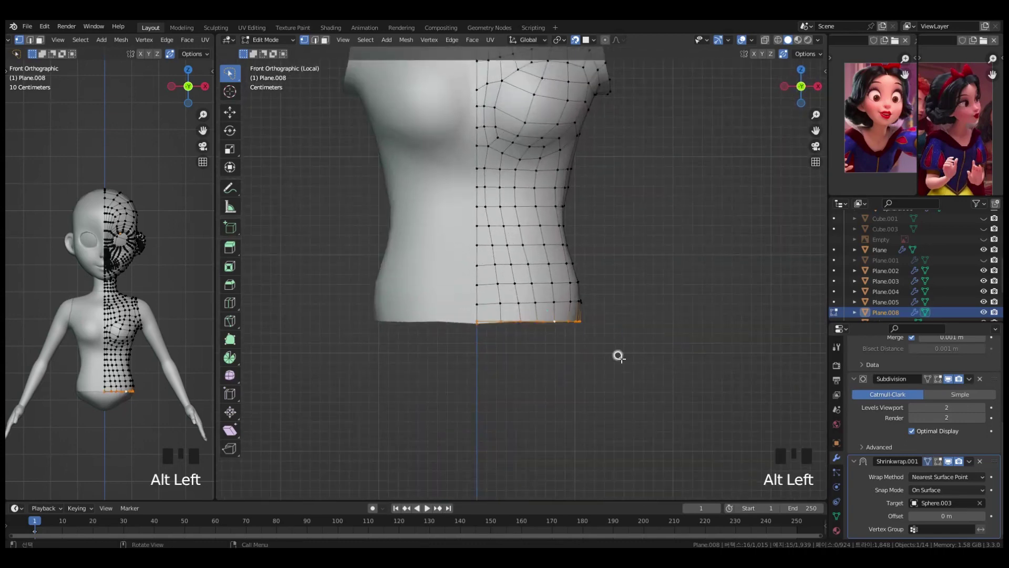
# - Leave local view and check the torso mesh against the sculpted body in Object Mode
pyautogui.press('KP_Divide')
pyautogui.hotkey('ctrl', 'Tab')
pyautogui.click(518, 445)
pyautogui.click(560, 383)
pyautogui.hotkey('ctrl', 'Tab')
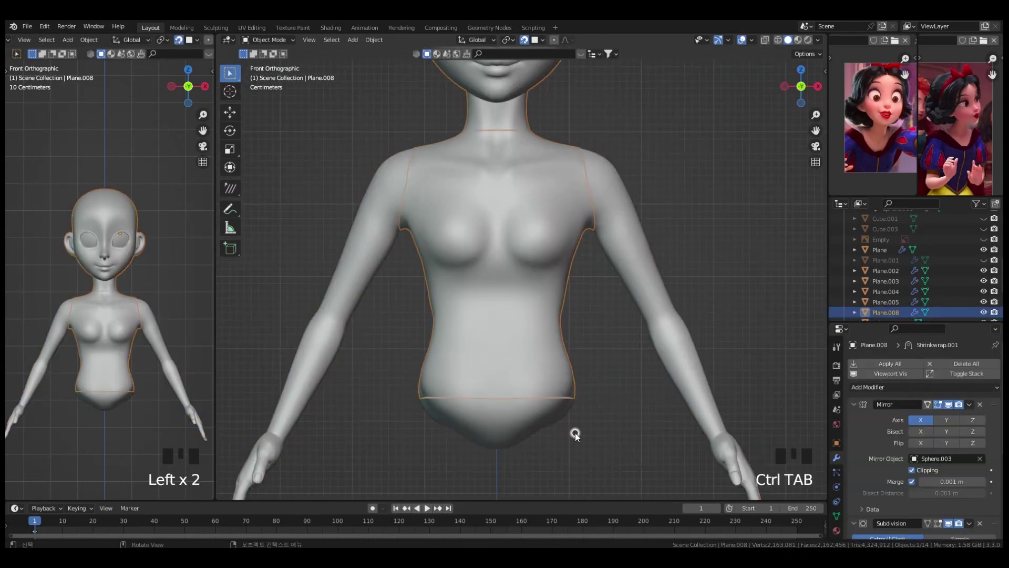
# - Extrude the bottom centre edge of the torso mesh in Edit Mode down to the crotch of the sculpt
pyautogui.press('Tab')
pyautogui.keyDown('shift'); pyautogui.moveTo(514, 402); pyautogui.dragTo(513, 286, button='middle'); pyautogui.keyUp('shift')
pyautogui.press('e')
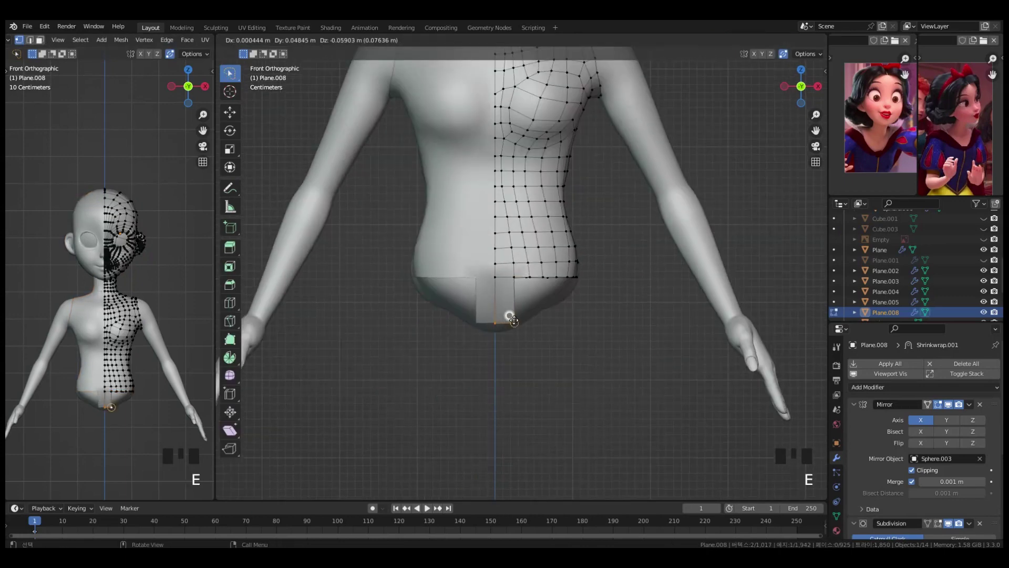
pyautogui.click(510, 343)
pyautogui.keyDown('ctrl'); pyautogui.moveTo(511, 343); pyautogui.dragTo(526, 282, button='middle'); pyautogui.keyUp('ctrl')
# - Fill a row of faces beside the crotch extrusion along the open bottom border of the torso mesh
pyautogui.click(510, 279)
pyautogui.press('f')
pyautogui.click(536, 298)
pyautogui.moveTo(536, 297); pyautogui.dragTo(521, 282, button='middle')
pyautogui.press('f')
pyautogui.click(536, 279)
pyautogui.press('f')
# - Reposition the vertices of the new pelvis faces around the hip and crotch to space them evenly
pyautogui.moveTo(604, 288); pyautogui.dragTo(549, 283, button='middle')
pyautogui.press('g')
pyautogui.click(654, 263)
pyautogui.moveTo(654, 262); pyautogui.dragTo(722, 278, button='middle')
pyautogui.press('g')
pyautogui.moveTo(661, 234); pyautogui.dragTo(526, 279, button='middle')
pyautogui.click(610, 313)
pyautogui.press('g')
pyautogui.click(602, 235)
pyautogui.press('g')
pyautogui.click(610, 350)
pyautogui.press('g')
pyautogui.click(571, 353)
# - Fill a further face in the row below the hip and adjust the position of its outer vertex
pyautogui.moveTo(605, 347); pyautogui.dragTo(571, 222, button='middle')
pyautogui.press('g')
pyautogui.click(581, 293)
pyautogui.press('f')
pyautogui.click(604, 299)
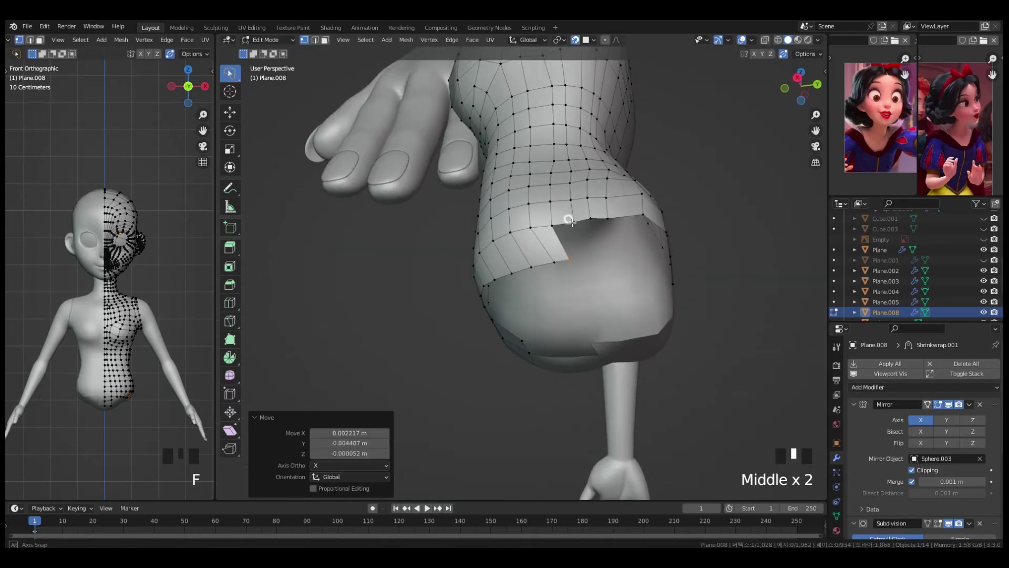
pyautogui.click(559, 267)
pyautogui.press('g')
pyautogui.click(558, 262)
# - Extend the hip row toward the back by extruding from its border and filling the adjoining faces
pyautogui.moveTo(528, 273); pyautogui.dragTo(583, 235, button='middle')
pyautogui.click(591, 218)
pyautogui.press('f')
pyautogui.click(602, 206)
pyautogui.press('e')
pyautogui.click(598, 217)
pyautogui.press('f')
pyautogui.click(541, 243)
pyautogui.press('f')
# - Slide the front pelvis vertices along their edges and rotate the lower edge to follow the crotch curve
pyautogui.moveTo(611, 257); pyautogui.dragTo(609, 256)
pyautogui.moveTo(610, 256); pyautogui.dragTo(597, 247, button='middle')
pyautogui.click(486, 337)
pyautogui.press('g')
pyautogui.press('g')
pyautogui.click(597, 412)
pyautogui.press('r')
pyautogui.click(596, 405)
# - Select the vertex paths along the front and back borders of the pelvis opening to examine their edge flow
pyautogui.moveTo(596, 405); pyautogui.dragTo(585, 315, button='middle')
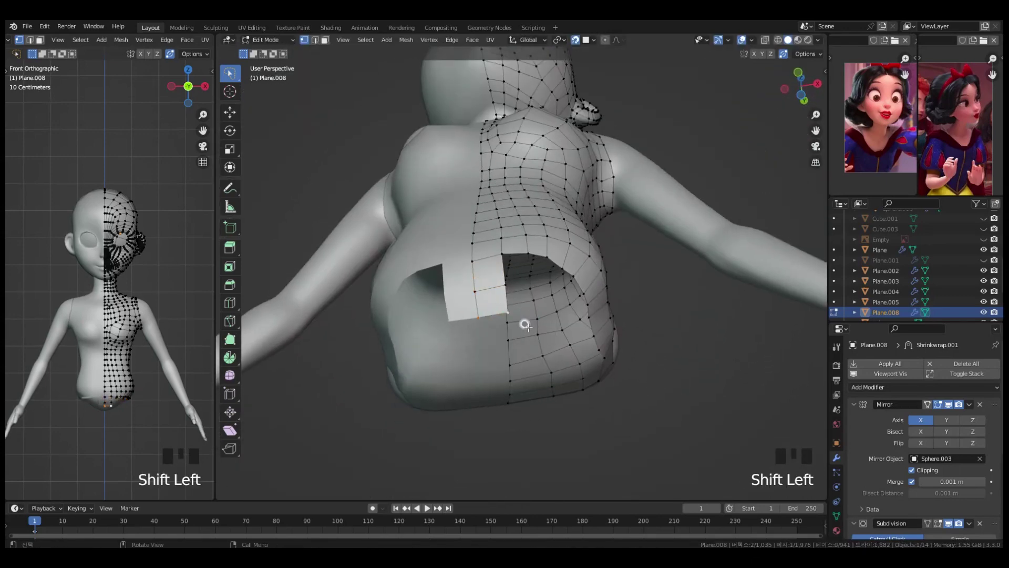
pyautogui.moveTo(525, 325); pyautogui.dragTo(587, 300, button='middle')
pyautogui.keyDown('ctrl'); pyautogui.click(482, 269); pyautogui.keyUp('ctrl')
pyautogui.click(592, 308)
pyautogui.keyDown('ctrl'); pyautogui.click(537, 391); pyautogui.keyUp('ctrl')
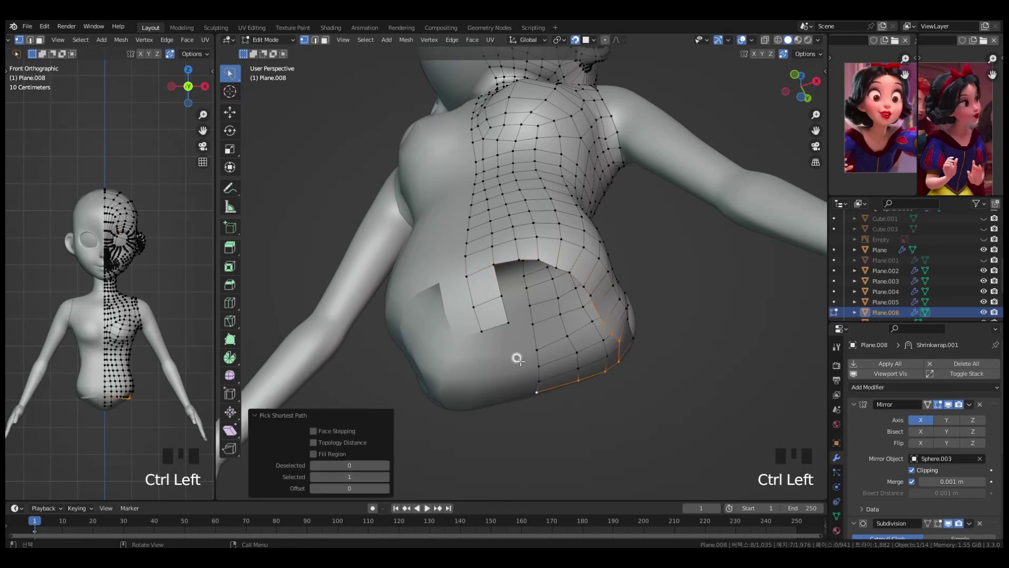
pyautogui.moveTo(517, 358); pyautogui.dragTo(525, 366, button='middle')
pyautogui.keyDown('alt'); pyautogui.click(590, 292); pyautogui.keyUp('alt')
pyautogui.keyDown('ctrl'); pyautogui.click(577, 364); pyautogui.keyUp('ctrl')
pyautogui.keyDown('shift'); pyautogui.click(461, 293); pyautogui.keyUp('shift')
# - Fill a face at the front of the pelvis opening and move the surrounding vertices along the leg line
pyautogui.moveTo(462, 292); pyautogui.dragTo(513, 259, button='middle')
pyautogui.click(513, 259)
pyautogui.press('f')
pyautogui.click(554, 266)
pyautogui.press('g')
pyautogui.click(578, 279)
pyautogui.moveTo(579, 293); pyautogui.dragTo(521, 258, button='middle')
pyautogui.press('g')
pyautogui.click(539, 254)
pyautogui.press('g')
pyautogui.click(541, 247)
# - Adjust the vertices at the side of the hip and fill more faces along the leg opening toward the back
pyautogui.moveTo(547, 239); pyautogui.dragTo(588, 237, button='middle')
pyautogui.click(544, 226)
pyautogui.press('g')
pyautogui.click(606, 222)
pyautogui.press('g')
pyautogui.click(583, 236)
pyautogui.press('f')
pyautogui.press('f')
pyautogui.click(578, 232)
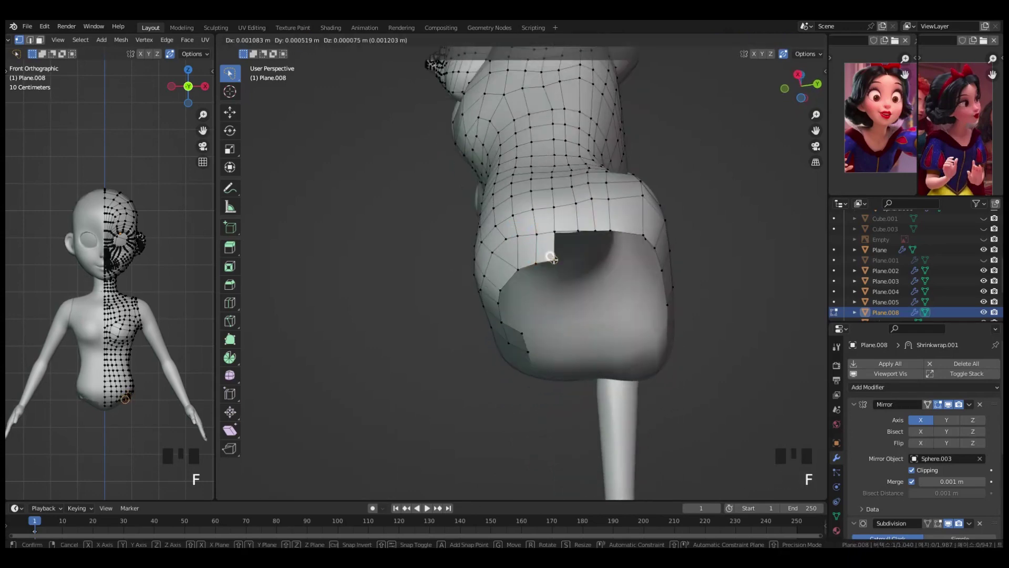
pyautogui.press('f')
pyautogui.click(578, 227)
# - Extrude a border edge on the buttock downward and fill the faces beside it toward the side of the hip
pyautogui.moveTo(610, 255); pyautogui.dragTo(565, 235, button='middle')
pyautogui.click(625, 202)
pyautogui.keyDown('shift'); pyautogui.click(661, 233); pyautogui.keyUp('shift')
pyautogui.press('e')
pyautogui.click(626, 239)
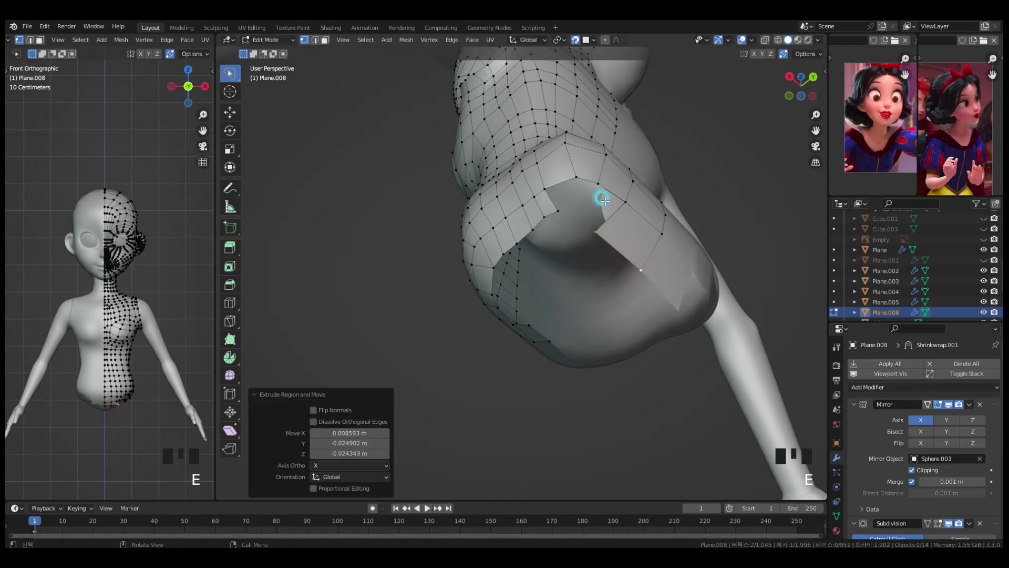
pyautogui.click(596, 232)
pyautogui.press('f')
pyautogui.click(575, 216)
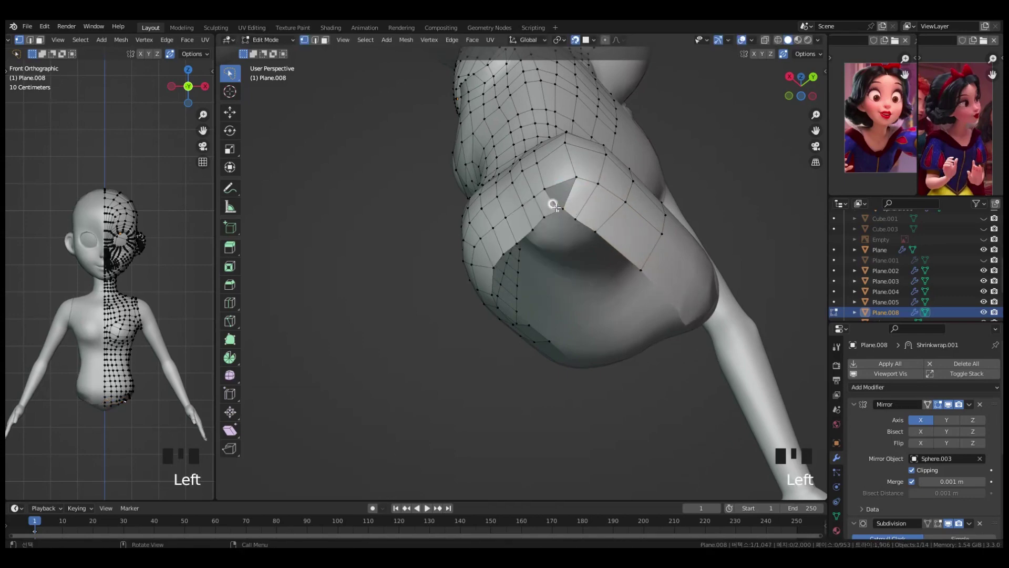
# - Fill the remaining gap between the front and back hip rows and reposition its vertices on the sculpt
pyautogui.moveTo(565, 221); pyautogui.dragTo(552, 284, button='middle')
pyautogui.click(592, 232)
pyautogui.click(581, 210)
pyautogui.click(582, 237)
pyautogui.keyDown('shift'); pyautogui.click(581, 228); pyautogui.keyUp('shift')
pyautogui.press('f')
pyautogui.press('g')
pyautogui.click(601, 213)
pyautogui.press('g')
pyautogui.moveTo(607, 235); pyautogui.dragTo(581, 232, button='middle')
pyautogui.click(502, 289)
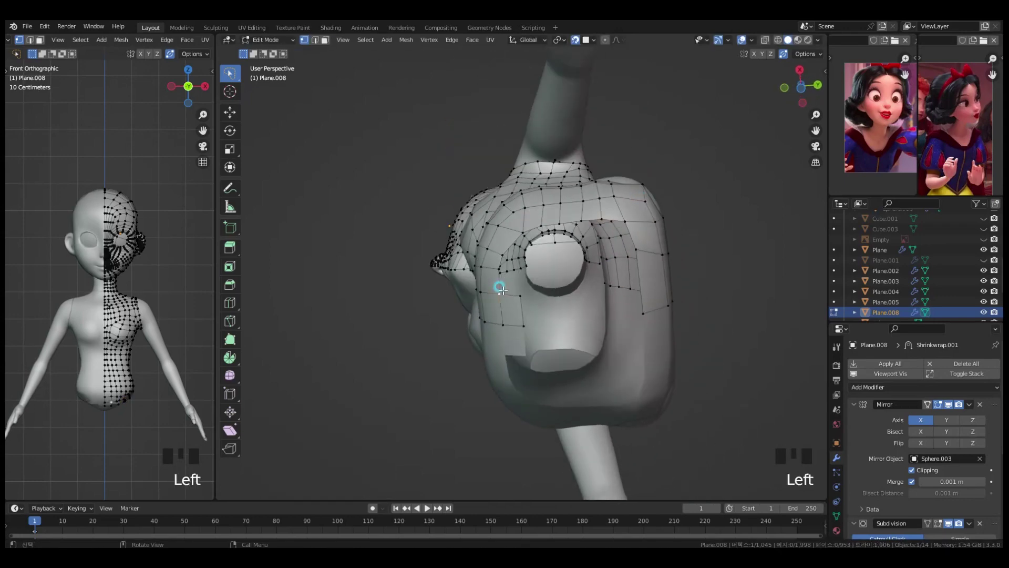
# - Fill faces along the front of the leg opening and shift a vertex to even out the row
pyautogui.press('f')
pyautogui.press('g')
pyautogui.click(633, 257)
pyautogui.click(504, 248)
pyautogui.press('f')
pyautogui.click(522, 239)
pyautogui.click(518, 228)
# - Delete the misplaced geometry at the buttock corner of the leg opening and fill the gap there with new quads
pyautogui.click(623, 218)
pyautogui.press('x')
pyautogui.click(627, 223)
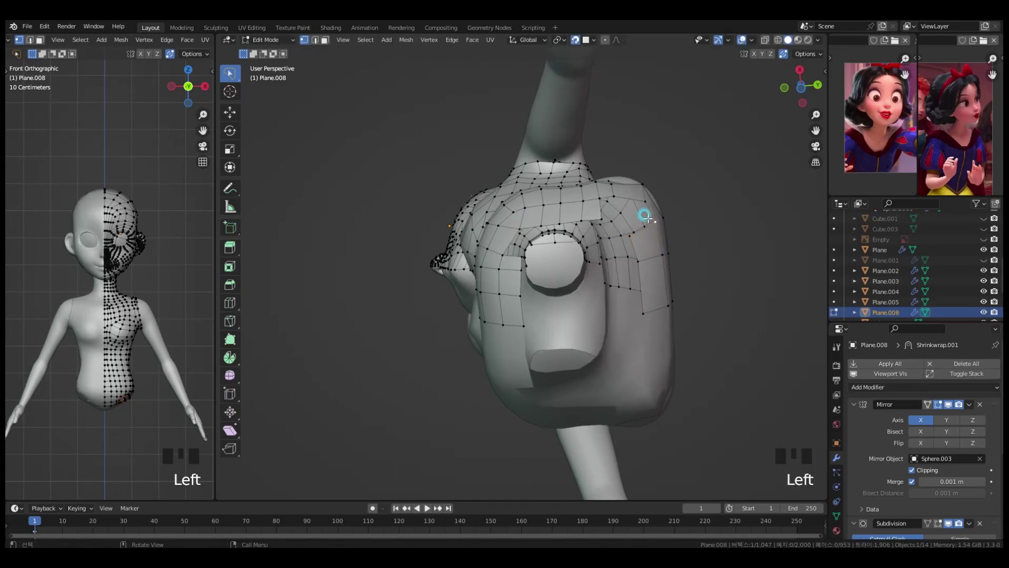
pyautogui.press('f')
pyautogui.click(628, 223)
pyautogui.click(600, 199)
pyautogui.press('f')
pyautogui.click(617, 219)
pyautogui.keyDown('shift'); pyautogui.click(626, 222); pyautogui.keyUp('shift')
pyautogui.keyDown('shift'); pyautogui.click(615, 198); pyautogui.keyUp('shift')
pyautogui.keyDown('shift'); pyautogui.click(642, 203); pyautogui.keyUp('shift')
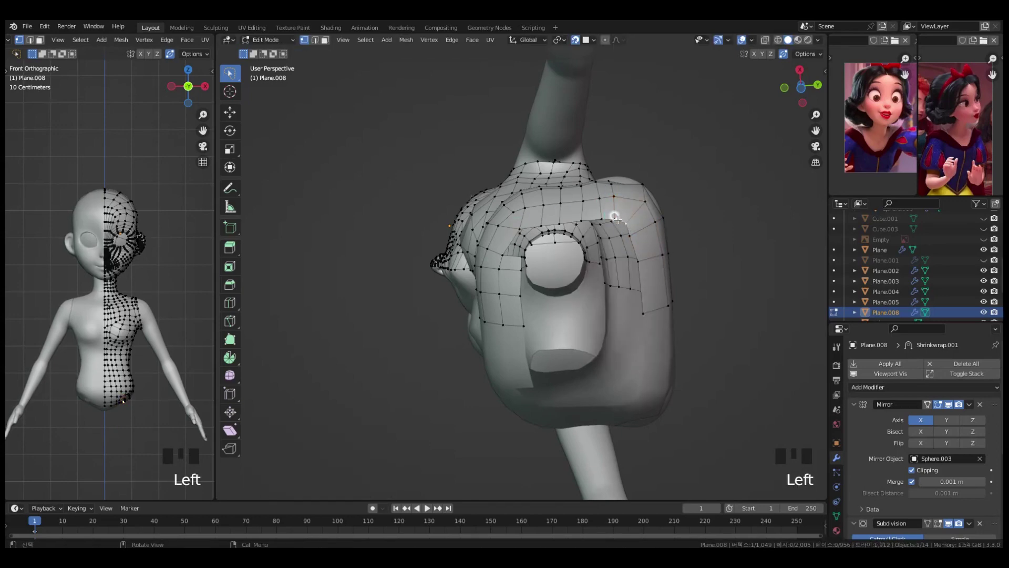
# - Add a face at the front upper corner of the leg opening and move its free vertex along the leg line
pyautogui.click(517, 227)
pyautogui.press('e')
pyautogui.click(541, 227)
pyautogui.press('g')
pyautogui.click(529, 226)
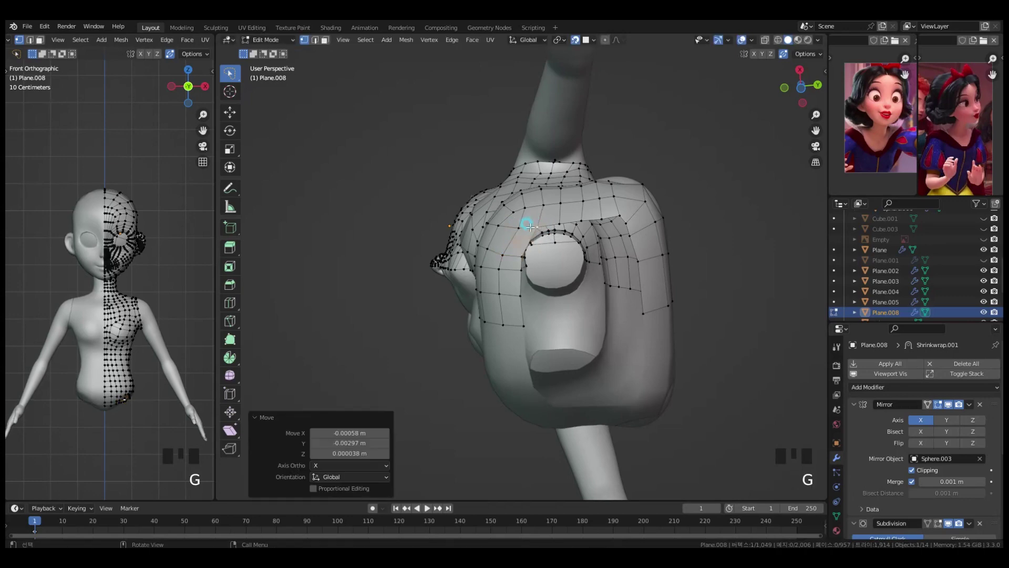
# - Reposition the front border vertices toward the crotch and even out the vertices on the buttock side of the leg opening
pyautogui.click(528, 322)
pyautogui.press('g')
pyautogui.click(545, 325)
pyautogui.click(637, 264)
pyautogui.press('g')
pyautogui.click(639, 279)
pyautogui.click(662, 257)
pyautogui.press('g')
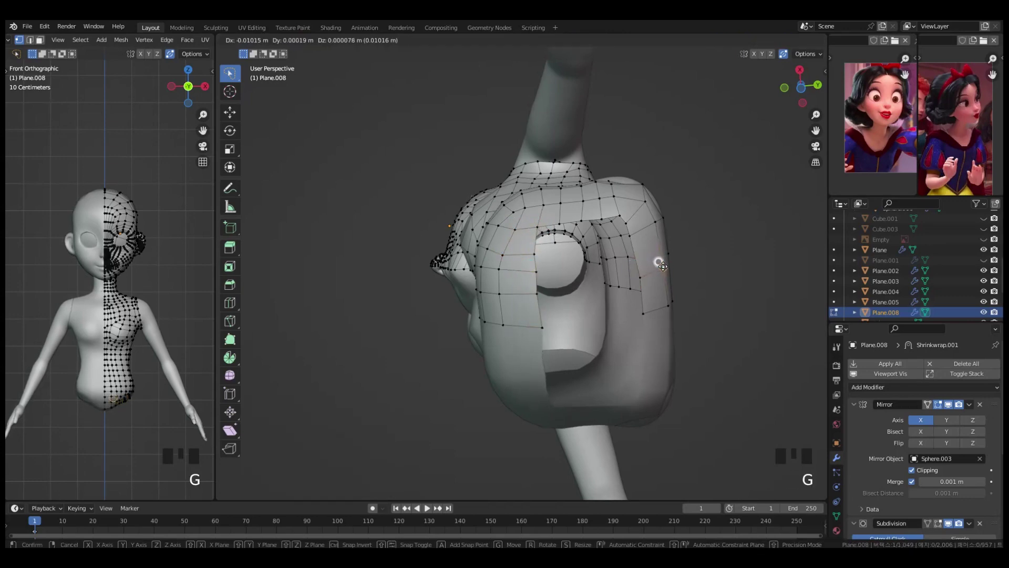
pyautogui.click(624, 229)
pyautogui.click(630, 268)
pyautogui.press('g')
pyautogui.click(631, 270)
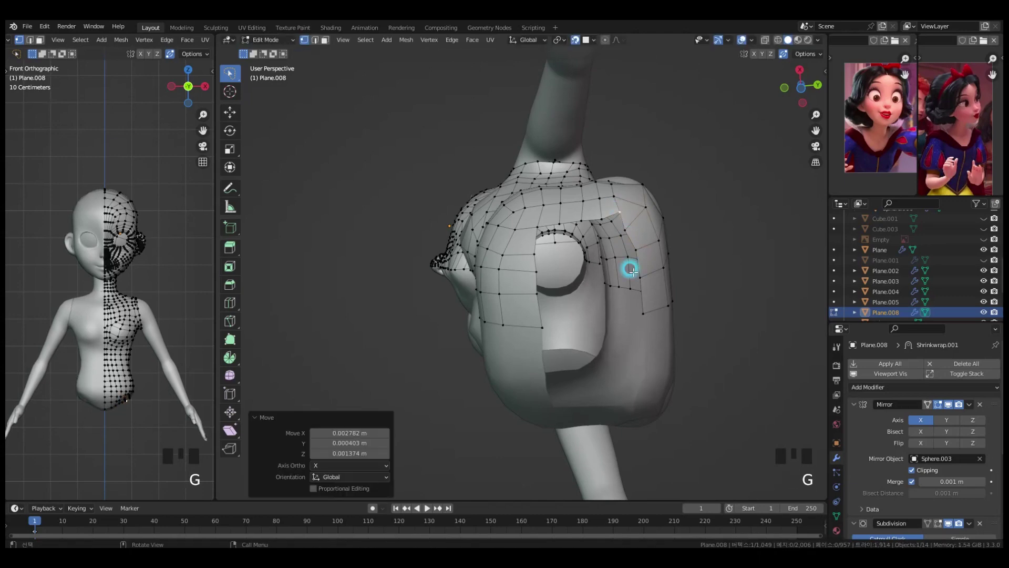
# - Fill the inner column of faces on the buttock and bridge the crotch gap between the front and back rows
pyautogui.press('f')
pyautogui.click(609, 257)
pyautogui.press('f')
pyautogui.click(609, 275)
pyautogui.press('f')
pyautogui.click(611, 319)
pyautogui.keyDown('shift'); pyautogui.click(541, 326); pyautogui.keyUp('shift')
pyautogui.keyDown('shift'); pyautogui.click(611, 276); pyautogui.keyUp('shift')
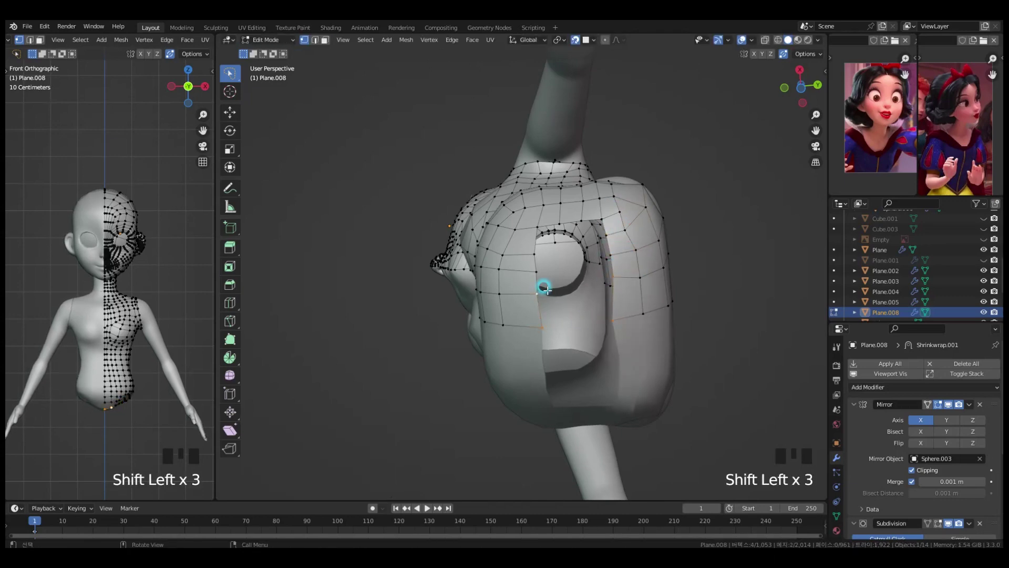
pyautogui.click(566, 272)
pyautogui.click(561, 247)
pyautogui.press('f')
# - Select the armhole edge loop, flatten it in front view by scaling X to 0, and shift it slightly outward
pyautogui.moveTo(600, 235); pyautogui.dragTo(621, 317, button='middle')
pyautogui.press('Tab')
pyautogui.press('Tab')
pyautogui.scroll(2, 635, 293)
pyautogui.scroll(1, 610, 292)
pyautogui.scroll(2, 536, 295)
pyautogui.keyDown('shift'); pyautogui.click(558, 237); pyautogui.keyUp('shift')
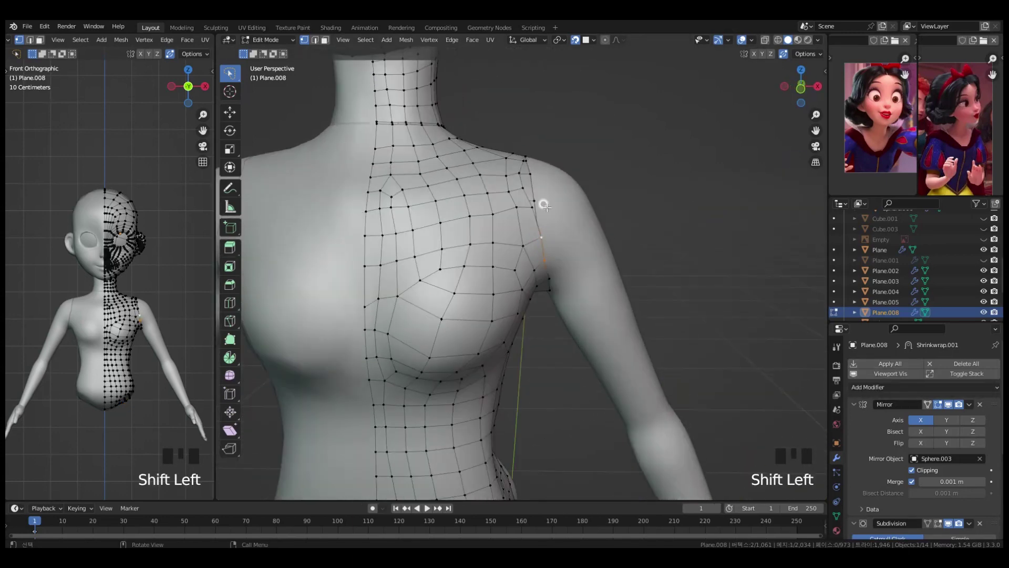
pyautogui.keyDown('alt'); pyautogui.click(556, 234); pyautogui.keyUp('alt')
pyautogui.press('`')
pyautogui.rightClick(673, 293)
pyautogui.press('s')
pyautogui.press('x')
pyautogui.press('0')
pyautogui.click(672, 293)
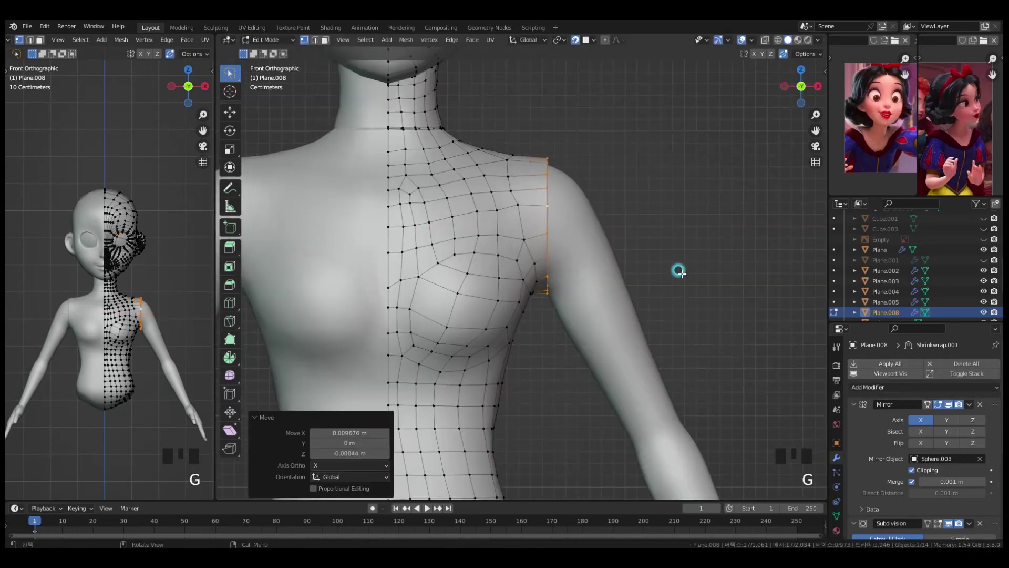
# - Apply the extra Shrinkwrap modifier on the body mesh and keep the one targeting Sphere.003
pyautogui.press('Tab')
pyautogui.scroll(-5, 893, 421)
pyautogui.click(863, 460)
pyautogui.hotkey('ctrl', 'z')
pyautogui.scroll(-1, 869, 476)
pyautogui.click(865, 489)
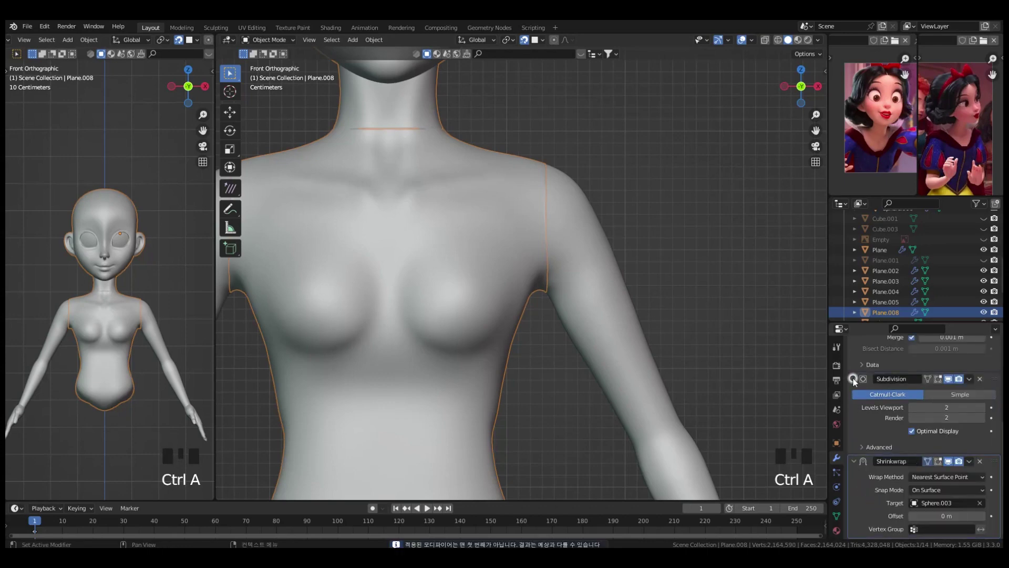
# - Rotate the armhole edge loop by about 6.3° to follow the arm's slant and move it into position
pyautogui.press('Tab')
pyautogui.keyDown('ctrl'); pyautogui.moveTo(581, 244); pyautogui.dragTo(581, 216, button='middle'); pyautogui.keyUp('ctrl')
pyautogui.press('g')
pyautogui.click(667, 216)
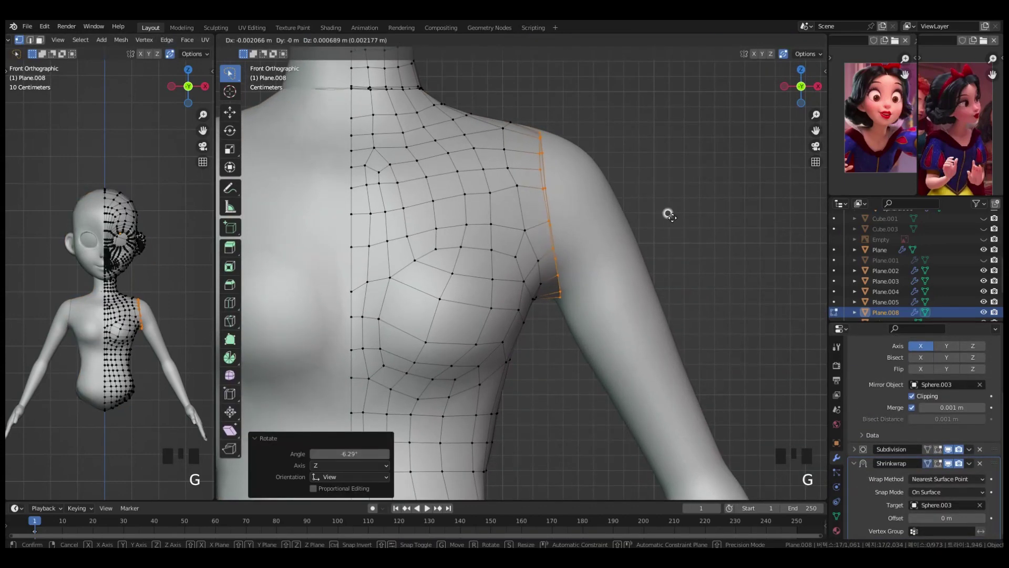
# - Adjust the armhole border vertices and extrude edges from the front armpit outward to start a band around the upper arm
pyautogui.click(549, 252)
pyautogui.press('g')
pyautogui.click(548, 251)
pyautogui.keyDown('shift'); pyautogui.click(536, 218); pyautogui.keyUp('shift')
pyautogui.press('e')
pyautogui.click(581, 246)
pyautogui.moveTo(609, 241); pyautogui.dragTo(542, 252, button='middle')
pyautogui.press('e')
pyautogui.click(591, 252)
pyautogui.press('e')
pyautogui.click(502, 271)
pyautogui.keyDown('shift'); pyautogui.click(550, 256); pyautogui.keyUp('shift')
pyautogui.moveTo(625, 276); pyautogui.dragTo(735, 282, button='middle')
# - Reposition the vertices of the new upper-arm band so its faces wrap evenly around the arm
pyautogui.click(613, 246)
pyautogui.moveTo(613, 247); pyautogui.dragTo(608, 214, button='middle')
pyautogui.press('g')
pyautogui.click(628, 234)
pyautogui.click(608, 214)
pyautogui.click(613, 267)
pyautogui.press('g')
pyautogui.click(613, 272)
pyautogui.moveTo(625, 262); pyautogui.dragTo(538, 274, button='middle')
pyautogui.click(537, 233)
pyautogui.press('g')
pyautogui.click(537, 236)
pyautogui.click(565, 277)
pyautogui.press('`')
pyautogui.click(621, 257)
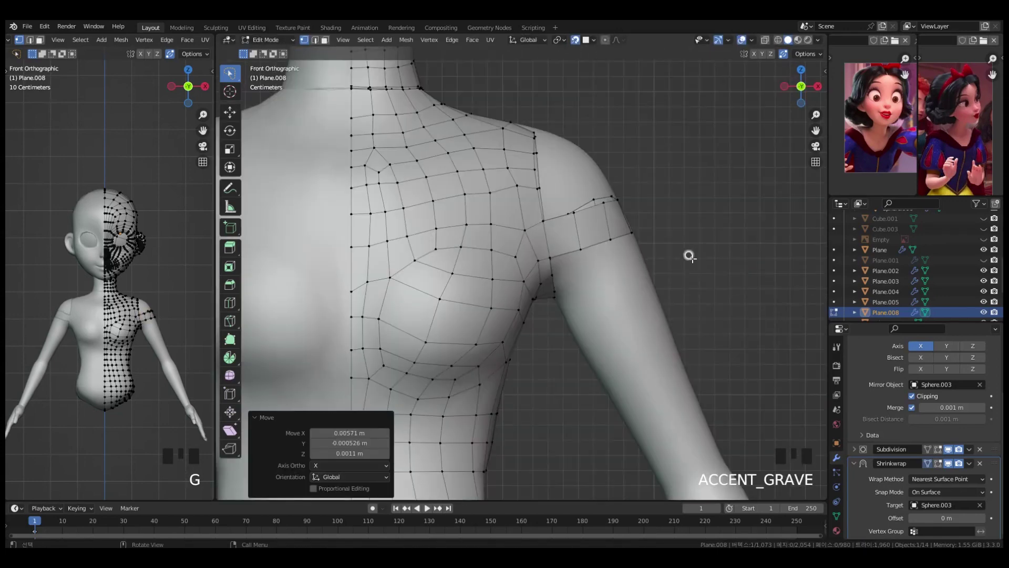
# - Fill the first faces between the front armhole border and the upper-arm band
pyautogui.scroll(2, 667, 283)
pyautogui.scroll(1, 766, 344)
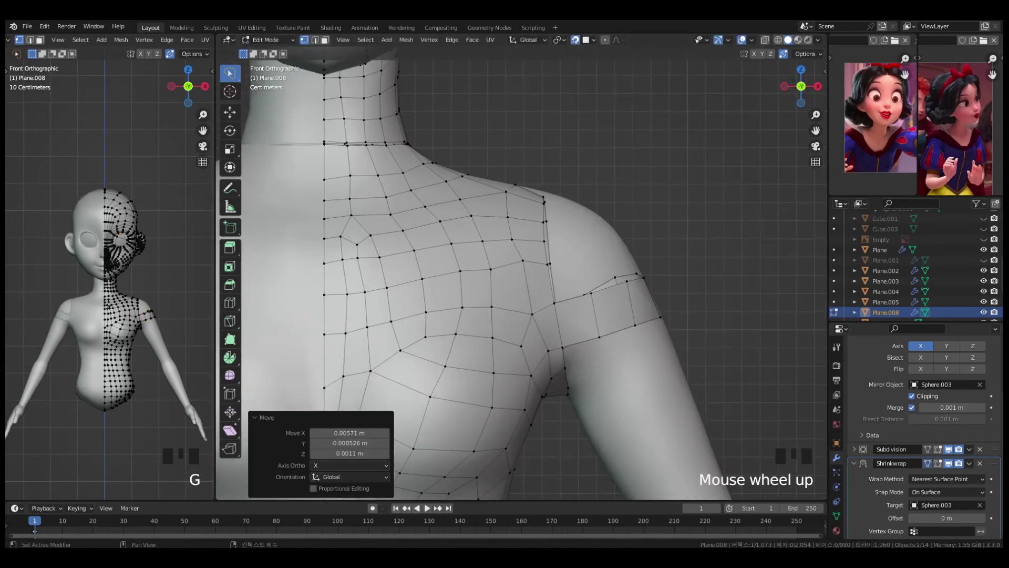
pyautogui.click(554, 303)
pyautogui.press('f')
pyautogui.click(580, 255)
pyautogui.moveTo(571, 235); pyautogui.dragTo(536, 259, button='middle')
pyautogui.click(528, 305)
pyautogui.press('f')
pyautogui.press('f')
# - Continue filling faces around the shoulder opening and adjust a vertex beside the upper-arm band
pyautogui.click(582, 235)
pyautogui.moveTo(582, 235); pyautogui.dragTo(536, 279, button='middle')
pyautogui.press('f')
pyautogui.click(585, 286)
pyautogui.press('f')
pyautogui.click(572, 315)
pyautogui.press('g')
pyautogui.click(537, 267)
pyautogui.press('f')
# - Move the shoulder vertices around the opening to space the new faces evenly
pyautogui.press('`')
pyautogui.click(560, 210)
pyautogui.moveTo(560, 209); pyautogui.dragTo(582, 285, button='middle')
pyautogui.press('g')
pyautogui.click(547, 294)
pyautogui.press('g')
pyautogui.click(599, 262)
# - Fill more faces over the top and front of the shoulder to narrow the remaining opening
pyautogui.moveTo(610, 246); pyautogui.dragTo(703, 163, button='middle')
pyautogui.click(634, 273)
pyautogui.press('f')
pyautogui.click(604, 275)
pyautogui.moveTo(603, 275); pyautogui.dragTo(562, 262, button='middle')
pyautogui.press('f')
pyautogui.click(606, 304)
pyautogui.press('f')
pyautogui.click(583, 320)
pyautogui.press('f')
pyautogui.press('f')
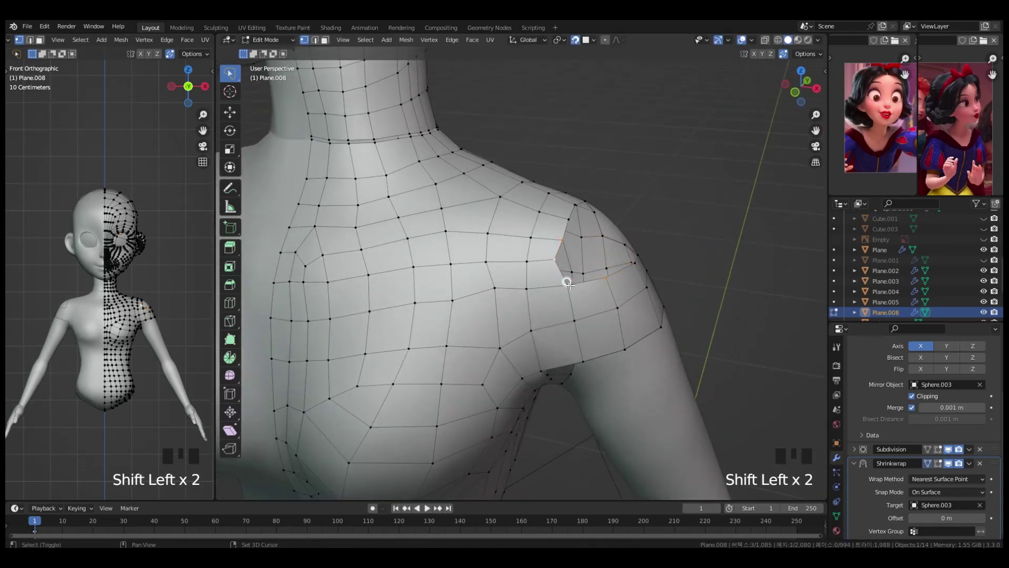
# - Add an edge loop to the upper-arm band and fill faces at the edge of the shoulder hole
pyautogui.moveTo(603, 274); pyautogui.dragTo(628, 290, button='middle')
pyautogui.hotkey('ctrl', 'r')
pyautogui.click(582, 313)
pyautogui.press('f')
pyautogui.moveTo(544, 251); pyautogui.dragTo(612, 274, button='middle')
pyautogui.click(590, 309)
pyautogui.keyDown('shift'); pyautogui.click(594, 279); pyautogui.keyUp('shift')
pyautogui.press('f')
# - Slide the lengthwise edges on the outer upper arm by a factor of 0.286 and fill the remaining shoulder hole
pyautogui.click(533, 236)
pyautogui.keyDown('alt'); pyautogui.click(551, 342); pyautogui.keyUp('alt')
pyautogui.press('x')
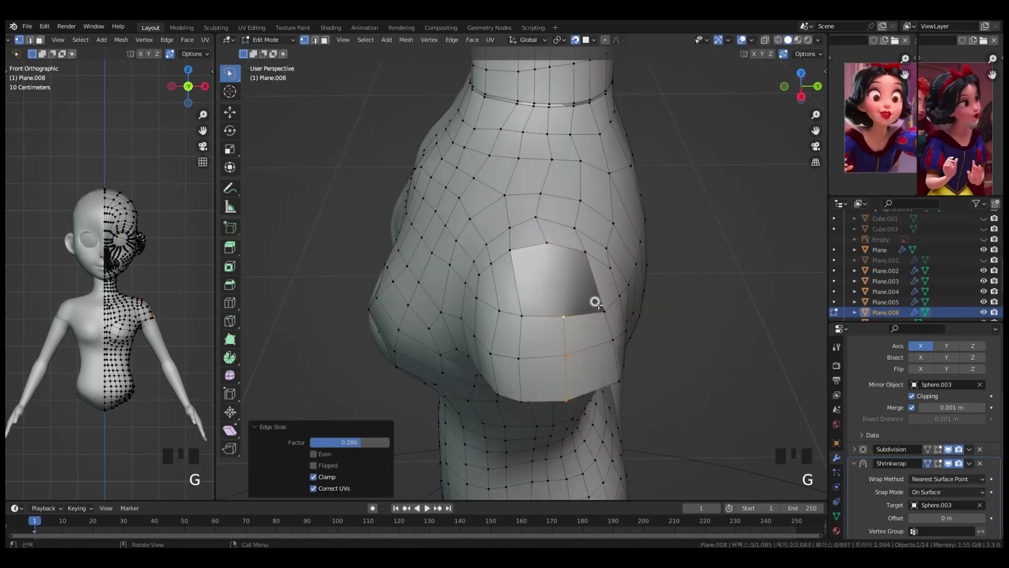
pyautogui.press('f')
pyautogui.keyDown('shift'); pyautogui.click(528, 243); pyautogui.keyUp('shift')
pyautogui.press('f')
# - Move the edge path running across the front and outer side of the shoulder to even out its face spacing
pyautogui.click(494, 308)
pyautogui.moveTo(494, 307); pyautogui.dragTo(543, 311, button='middle')
pyautogui.keyDown('ctrl'); pyautogui.click(623, 289); pyautogui.keyUp('ctrl')
pyautogui.moveTo(623, 289); pyautogui.dragTo(757, 294, button='middle')
pyautogui.press('g')
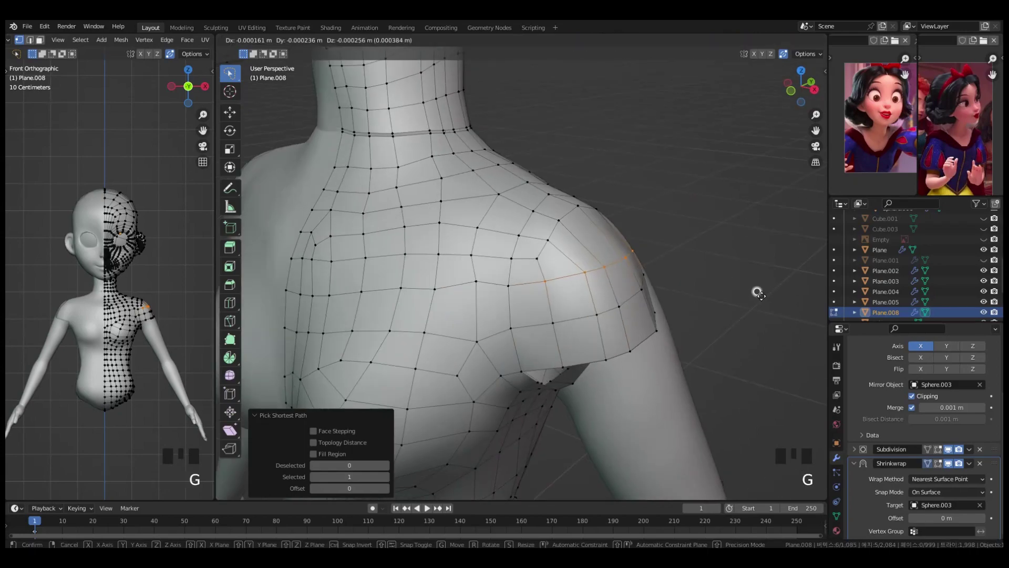
pyautogui.moveTo(598, 292); pyautogui.dragTo(497, 335, button='middle')
pyautogui.click(497, 335)
pyautogui.moveTo(422, 302); pyautogui.dragTo(644, 295, button='middle')
# - Move individual vertices on the outer and rear shoulder to smooth the edge flow
pyautogui.click(617, 246)
pyautogui.press('g')
pyautogui.click(629, 263)
pyautogui.moveTo(643, 330); pyautogui.dragTo(539, 366, button='middle')
pyautogui.click(601, 326)
pyautogui.press('g')
pyautogui.click(604, 328)
# - Reposition the vertices at the back of the shoulder and along the arm opening's rear edge
pyautogui.click(594, 269)
pyautogui.press('g')
pyautogui.click(593, 245)
pyautogui.press('g')
pyautogui.click(539, 365)
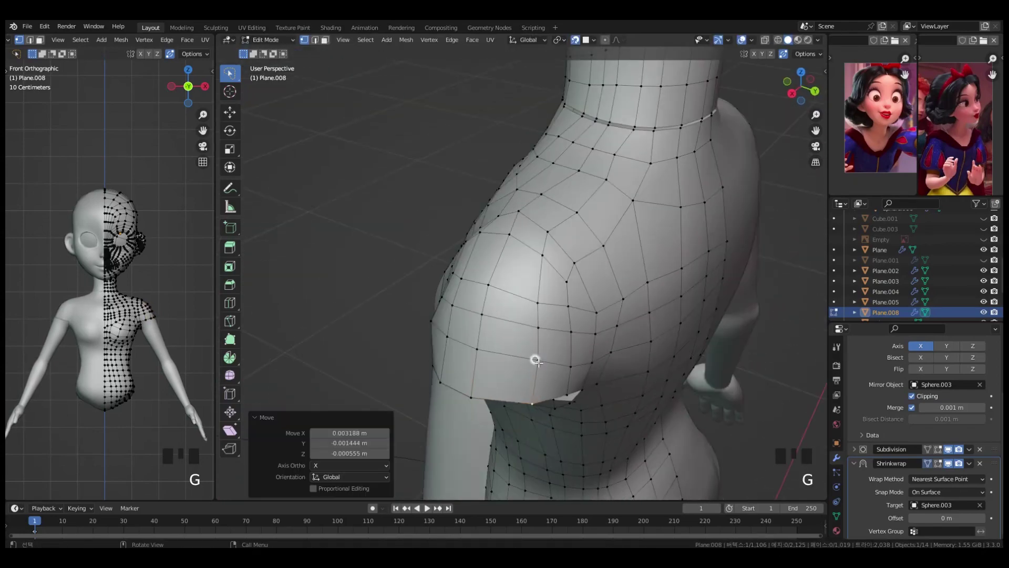
pyautogui.moveTo(575, 300); pyautogui.dragTo(665, 273, button='middle')
pyautogui.press('g')
pyautogui.click(554, 274)
pyautogui.keyDown('ctrl'); pyautogui.moveTo(665, 273); pyautogui.dragTo(668, 291, button='middle'); pyautogui.keyUp('ctrl')
pyautogui.moveTo(571, 308); pyautogui.dragTo(565, 316, button='middle')
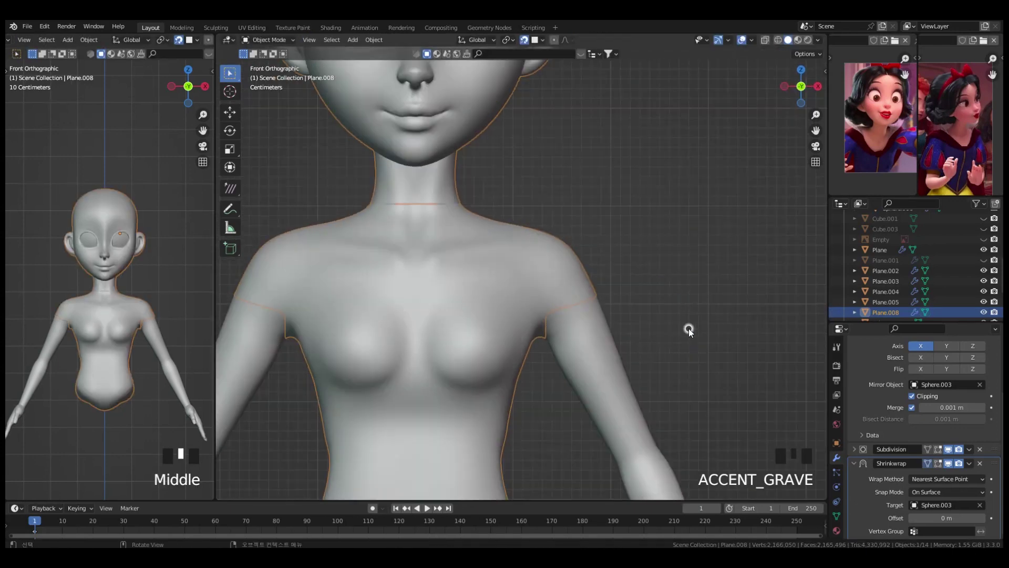
# - Switch snapping to vertices and snap the body mesh's front neck vertex onto the neck mesh's lower border
pyautogui.press('Tab')
pyautogui.keyDown('shift'); pyautogui.moveTo(686, 331); pyautogui.dragTo(660, 336, button='middle'); pyautogui.keyUp('shift')
pyautogui.click(586, 39)
pyautogui.keyDown('ctrl'); pyautogui.moveTo(505, 216); pyautogui.dragTo(437, 174, button='middle'); pyautogui.keyUp('ctrl')
pyautogui.press('g')
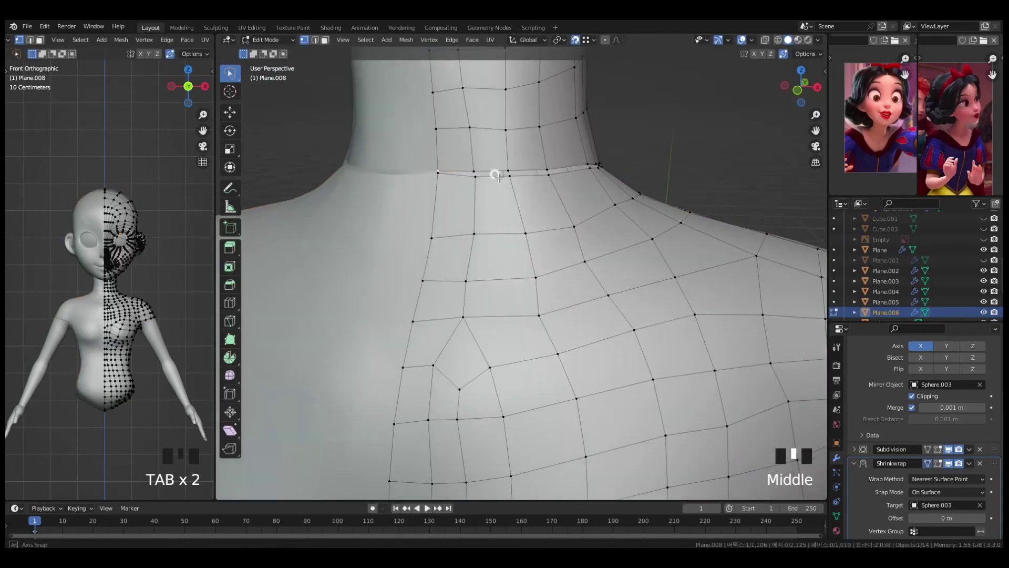
pyautogui.click(434, 165)
pyautogui.moveTo(434, 165); pyautogui.dragTo(419, 218, button='middle')
# - Duplicate the Shrinkwrap modifier, apply one of the two, and snap the next front vertices of the neck seam together
pyautogui.press('Tab')
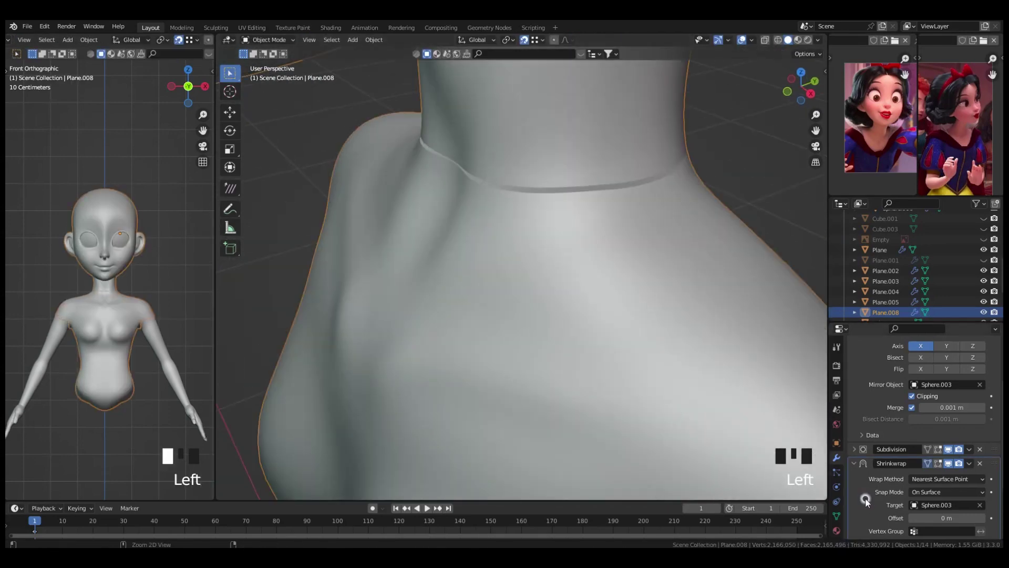
pyautogui.press('Tab')
pyautogui.press('g')
pyautogui.click(467, 186)
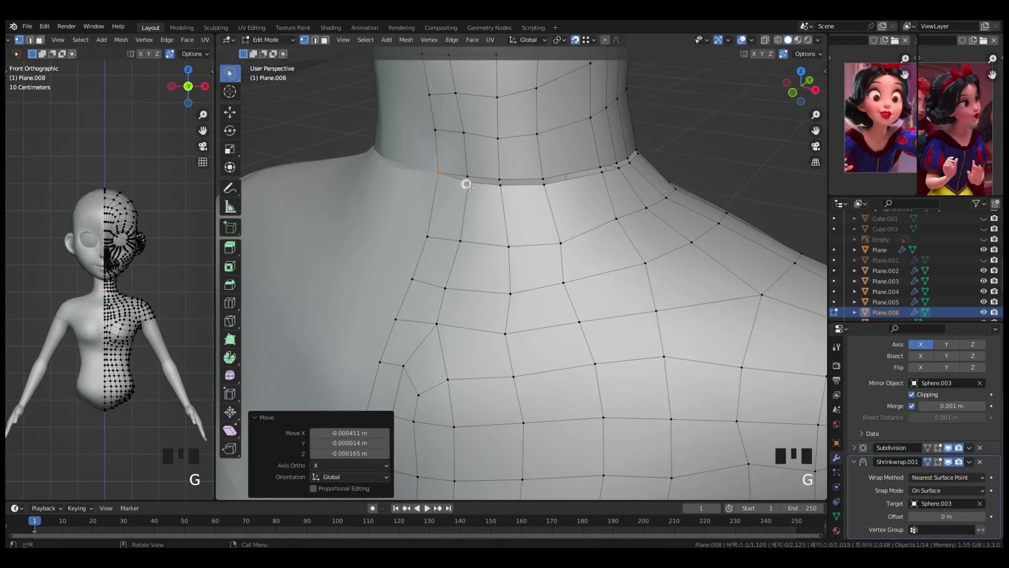
pyautogui.click(499, 184)
pyautogui.keyDown('shift'); pyautogui.moveTo(500, 184); pyautogui.dragTo(467, 338, button='middle'); pyautogui.keyUp('shift')
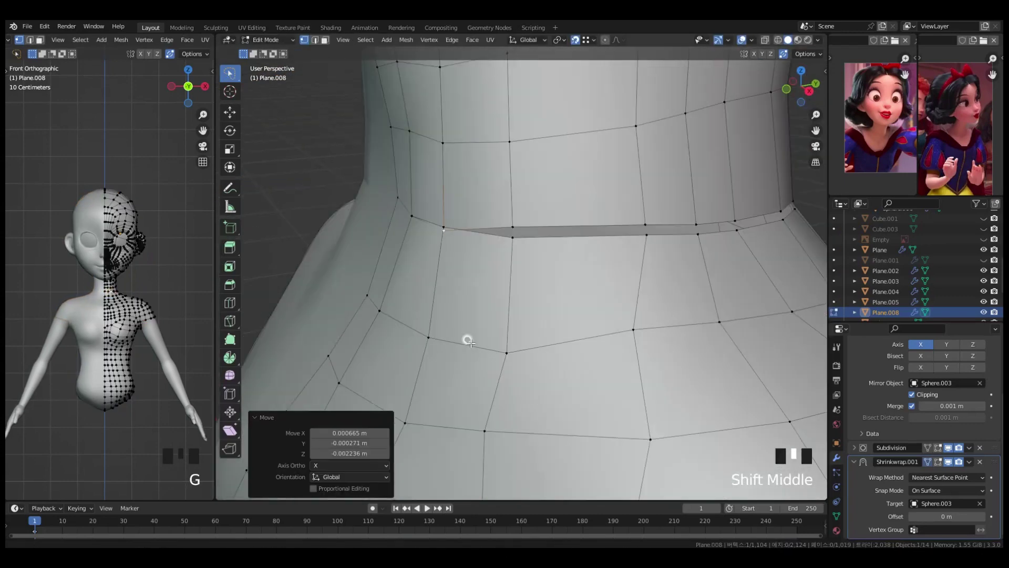
# - Snap the body's vertices along the side of the neck seam onto the matching vertices of the neck mesh
pyautogui.press('g')
pyautogui.click(697, 249)
pyautogui.moveTo(697, 249); pyautogui.dragTo(578, 279, button='middle')
pyautogui.press('g')
pyautogui.click(667, 283)
pyautogui.moveTo(667, 283)
pyautogui.mouseDown(button='middle')
pyautogui.moveTo(653, 297)
pyautogui.moveTo(657, 288)
pyautogui.mouseUp(button='middle')
pyautogui.press('g')
pyautogui.click(625, 291)
# - Snap the remaining neck seam vertices together to close the gap, and turn snapping off
pyautogui.click(686, 277)
pyautogui.press('g')
pyautogui.click(653, 289)
pyautogui.moveTo(720, 286); pyautogui.dragTo(663, 252, button='middle')
pyautogui.keyDown('ctrl'); pyautogui.moveTo(663, 252); pyautogui.dragTo(567, 323, button='middle'); pyautogui.keyUp('ctrl')
pyautogui.click(567, 327)
pyautogui.moveTo(568, 327); pyautogui.dragTo(594, 274, button='middle')
pyautogui.click(575, 40)
pyautogui.keyDown('ctrl'); pyautogui.moveTo(653, 197); pyautogui.dragTo(594, 322, button='middle'); pyautogui.keyUp('ctrl')
pyautogui.scroll(3, 608, 319)
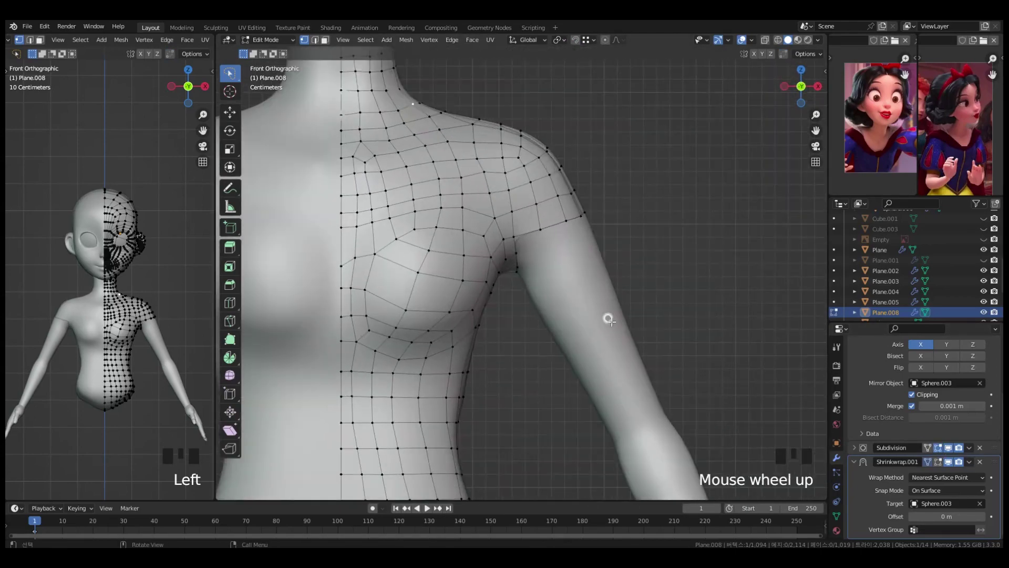
# - Turn snapping back on with the face target and move a vertex behind the armpit
pyautogui.moveTo(608, 319); pyautogui.dragTo(554, 245, button='middle')
pyautogui.press('g')
pyautogui.moveTo(593, 39); pyautogui.dragTo(575, 105)
pyautogui.click(557, 246)
pyautogui.press('g')
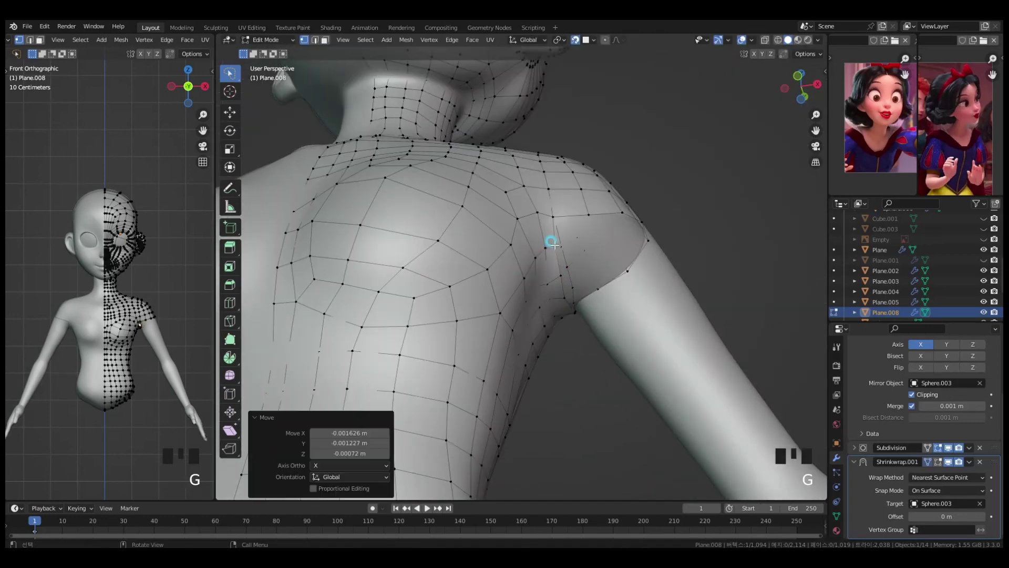
pyautogui.click(551, 241)
# - Move further vertices around the armpit and the underside of the arm opening to even the spacing
pyautogui.moveTo(552, 242); pyautogui.dragTo(555, 185, button='middle')
pyautogui.press('g')
pyautogui.click(566, 299)
pyautogui.moveTo(550, 301); pyautogui.dragTo(680, 336, button='middle')
pyautogui.press('g')
pyautogui.click(570, 313)
# - Slide vertices on the side of the torso below the armpit by factors of 0.242 and 0.126
pyautogui.press('KP_1')
pyautogui.keyDown('alt'); pyautogui.click(603, 248); pyautogui.keyUp('alt')
pyautogui.moveTo(594, 294); pyautogui.dragTo(415, 345, button='middle')
pyautogui.scroll(-2, 531, 394)
pyautogui.click(533, 395)
pyautogui.scroll(-2, 557, 425)
pyautogui.keyDown('shift'); pyautogui.moveTo(559, 427); pyautogui.dragTo(560, 307, button='middle'); pyautogui.keyUp('shift')
pyautogui.press('g')
pyautogui.press('g')
pyautogui.click(527, 225)
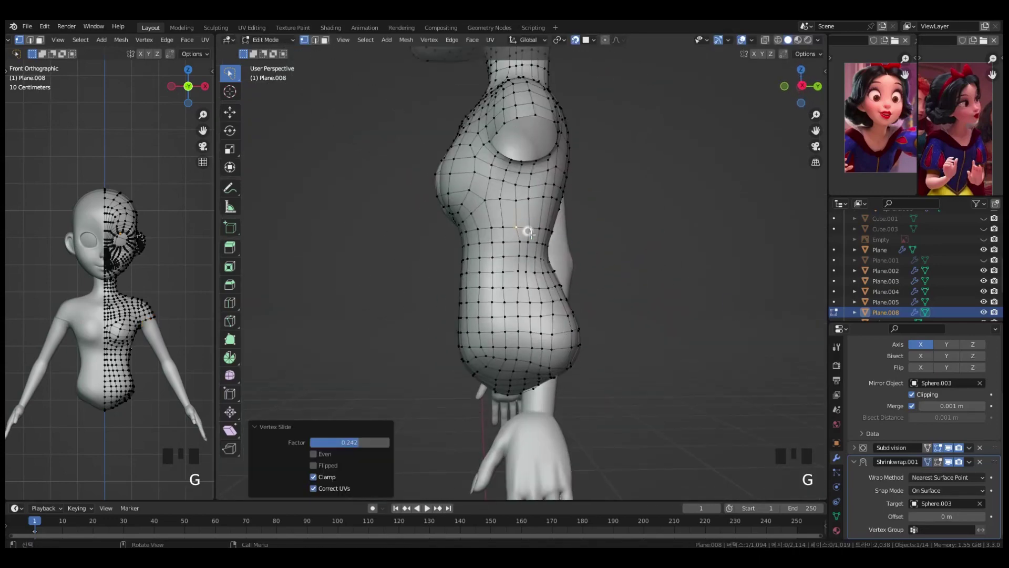
pyautogui.moveTo(680, 281); pyautogui.dragTo(701, 343, button='middle')
pyautogui.scroll(4, 681, 280)
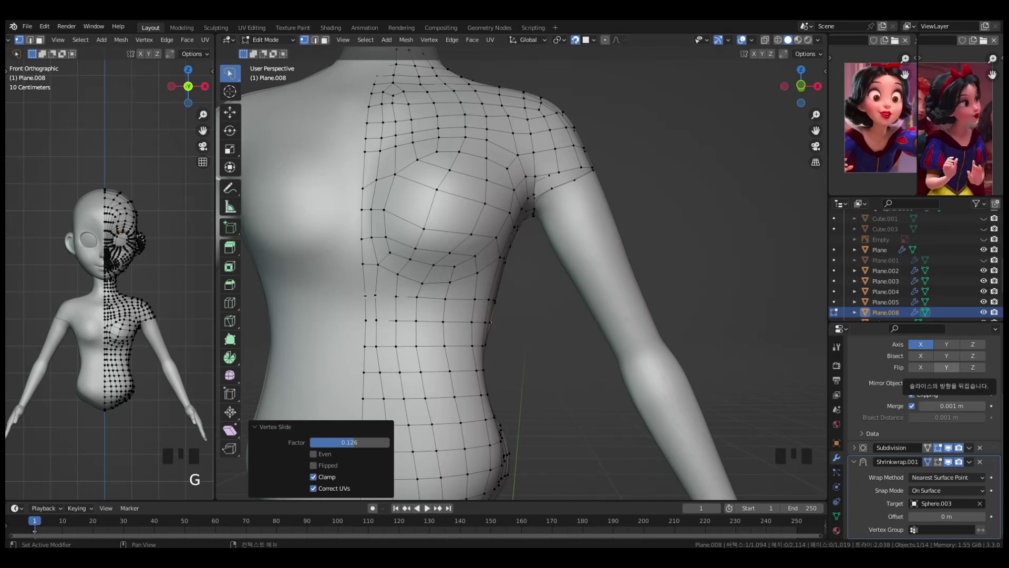
# - Extrude the upper-arm boundary loop down to the elbow and flatten it by scaling Z to 0
pyautogui.moveTo(591, 181); pyautogui.dragTo(526, 175, button='middle')
pyautogui.keyDown('alt'); pyautogui.click(527, 178); pyautogui.keyUp('alt')
pyautogui.moveTo(601, 247); pyautogui.dragTo(653, 226, button='middle')
pyautogui.scroll(-3, 653, 226)
pyautogui.click(713, 317)
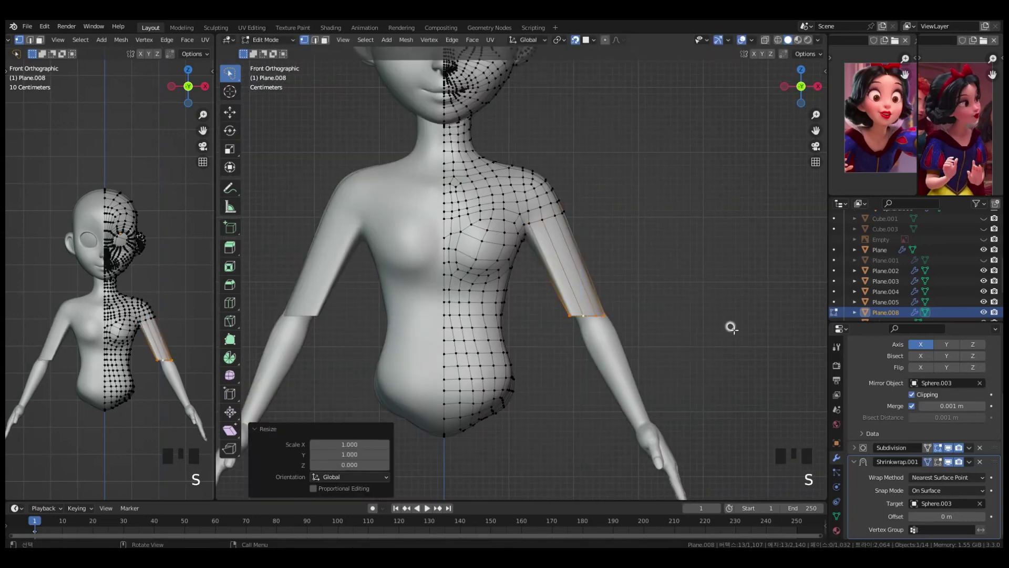
# - Scale the elbow loop along Y, tilt it across the arm, and move it to fit the sculpted elbow
pyautogui.moveTo(713, 363); pyautogui.dragTo(605, 361, button='middle')
pyautogui.press('g')
pyautogui.click(620, 362)
pyautogui.moveTo(620, 363); pyautogui.dragTo(739, 365, button='middle')
pyautogui.press('s')
pyautogui.press('y')
pyautogui.click(638, 381)
pyautogui.press('g')
pyautogui.click(739, 364)
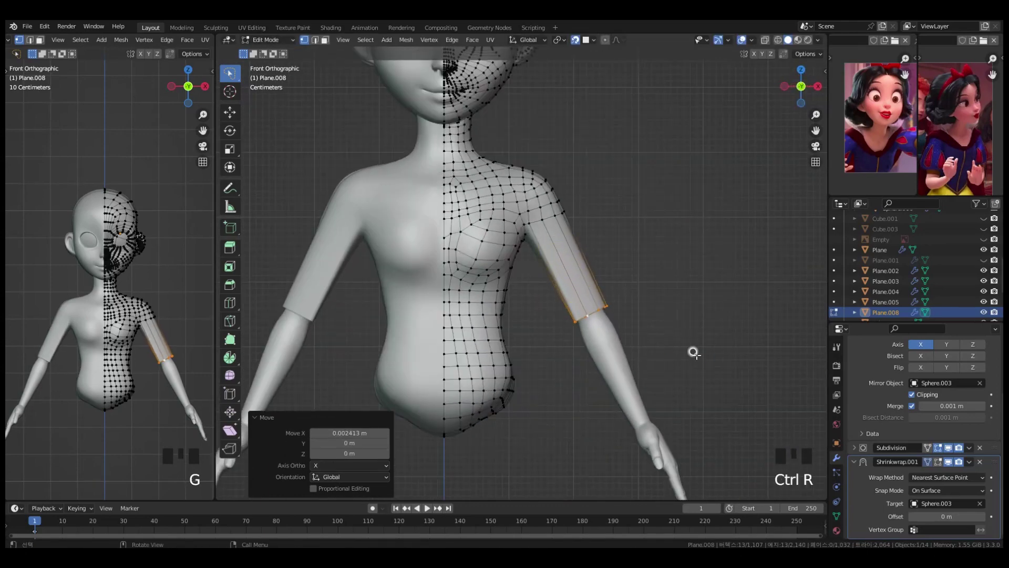
# - Apply the Shrinkwrap modifier to conform the new arm section, keeping a duplicate of the modifier on the mesh
pyautogui.press('Tab')
pyautogui.click(869, 500)
pyautogui.hotkey('ctrl', 'a')
pyautogui.press('Tab')
# - Rotate and move the elbow loop in the top view to line it up with the arm
pyautogui.moveTo(614, 329); pyautogui.dragTo(693, 321, button='middle')
pyautogui.press('r')
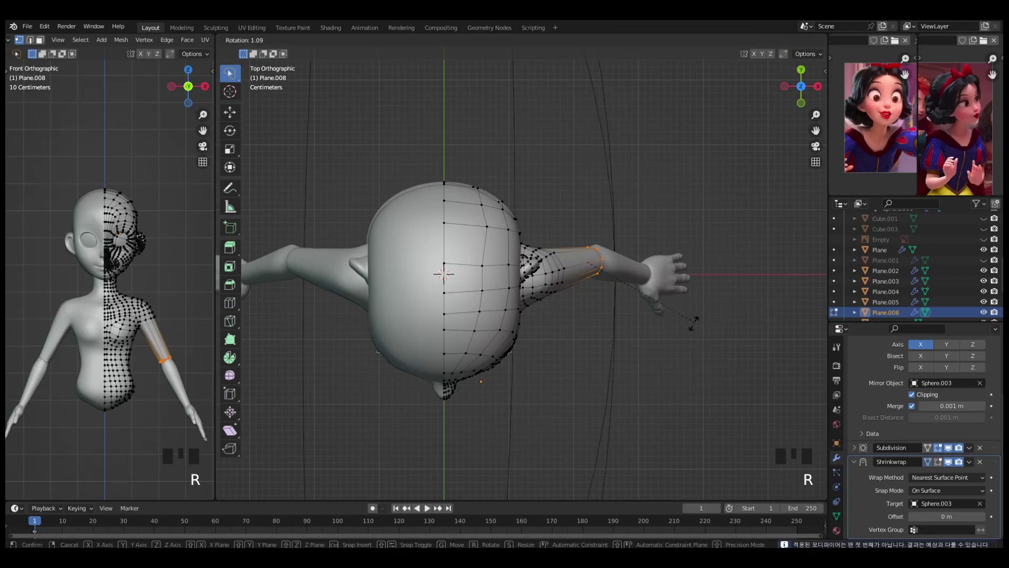
pyautogui.press('g')
pyautogui.keyDown('alt'); pyautogui.moveTo(677, 385); pyautogui.dragTo(572, 377, button='middle'); pyautogui.keyUp('alt')
pyautogui.click(668, 361)
# - Turn off the mesh's in-front viewport display, and move and scale the elbow loop to match the arm's thickness
pyautogui.click(836, 443)
pyautogui.scroll(-4, 914, 505)
pyautogui.click(705, 430)
pyautogui.press('g')
pyautogui.press('s')
pyautogui.keyDown('alt'); pyautogui.moveTo(648, 398); pyautogui.dragTo(473, 368, button='middle'); pyautogui.keyUp('alt')
pyautogui.click(671, 351)
# - Apply the Shrinkwrap modifier again with a duplicate kept, so the adjusted elbow loop lies on the sculpt
pyautogui.press('Tab')
pyautogui.click(837, 457)
pyautogui.click(870, 500)
pyautogui.hotkey('ctrl', 'a')
pyautogui.press('Tab')
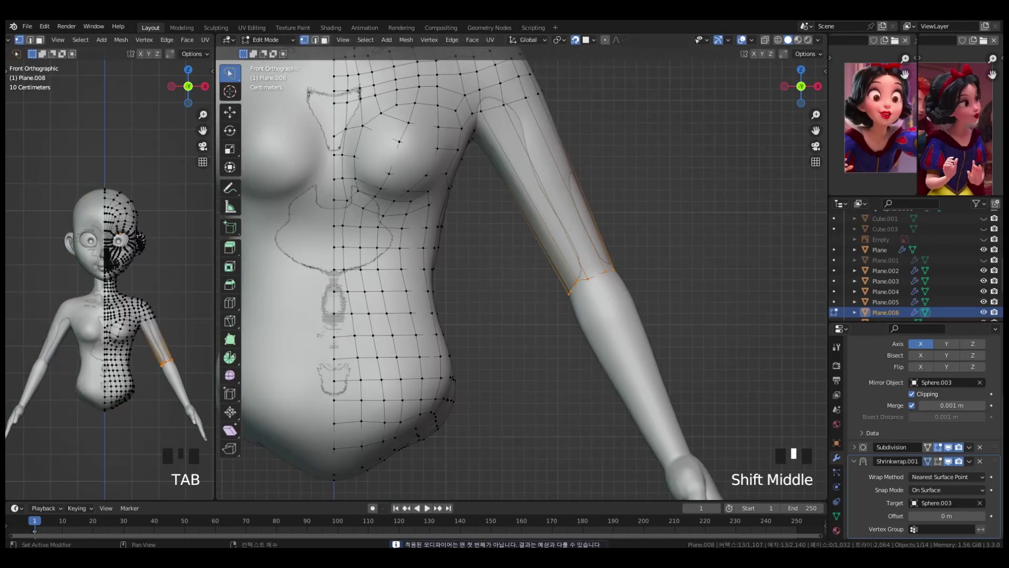
# - Move the elbow loop's front vertices to straighten the loop across the arm
pyautogui.click(590, 279)
pyautogui.press('g')
pyautogui.click(591, 276)
pyautogui.moveTo(592, 277); pyautogui.dragTo(600, 303, button='middle')
pyautogui.click(587, 288)
pyautogui.press('g')
pyautogui.click(594, 284)
# - Move the elbow loop's side and rear vertices to space them evenly around the arm
pyautogui.click(429, 318)
pyautogui.press('g')
pyautogui.click(452, 295)
pyautogui.press('g')
pyautogui.click(616, 289)
pyautogui.click(597, 318)
pyautogui.press('g')
pyautogui.click(594, 321)
# - Reposition the hidden elbow loop vertices with the help of X-ray display
pyautogui.click(531, 292)
pyautogui.hotkey('alt', 'z')
pyautogui.press('g')
pyautogui.click(533, 376)
pyautogui.moveTo(533, 375); pyautogui.dragTo(547, 381, button='middle')
pyautogui.hotkey('alt', 'z')
pyautogui.press('g')
pyautogui.click(491, 435)
pyautogui.moveTo(491, 435); pyautogui.dragTo(635, 321, button='middle')
# - Extrude the elbow loop down the forearm to the wrist and align it with the arm from another view
pyautogui.keyDown('alt'); pyautogui.click(628, 298); pyautogui.keyUp('alt')
pyautogui.press('`')
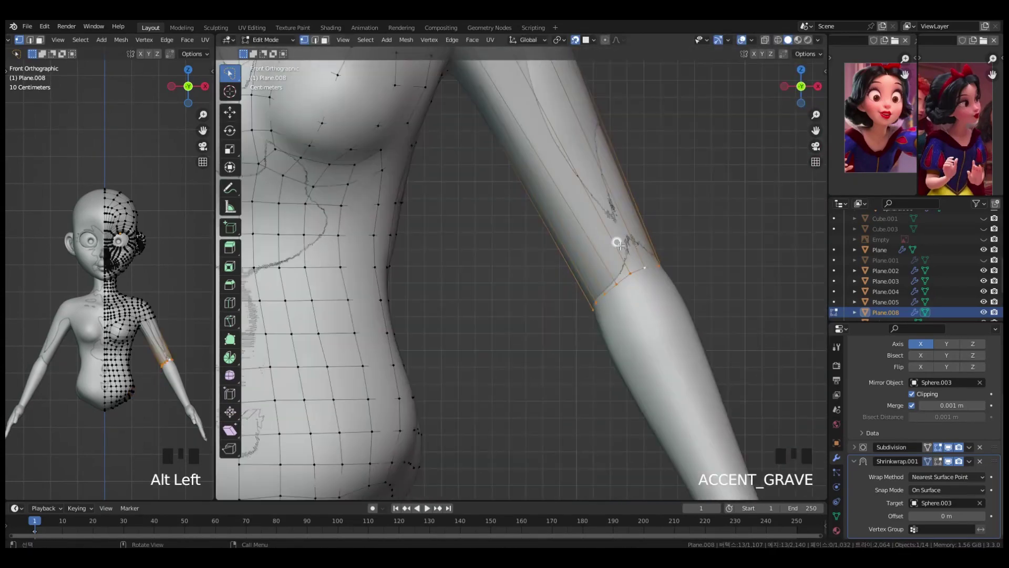
pyautogui.scroll(-4, 599, 242)
pyautogui.keyDown('shift'); pyautogui.moveTo(632, 265); pyautogui.dragTo(633, 232, button='middle'); pyautogui.keyUp('shift')
pyautogui.click(710, 384)
pyautogui.press('`')
pyautogui.press('g')
pyautogui.click(720, 349)
# - Scale the new wrist loop to the wrist's thickness and move it into place above the hand
pyautogui.moveTo(719, 348); pyautogui.dragTo(615, 302, button='middle')
pyautogui.press('s')
pyautogui.press('g')
pyautogui.press('`')
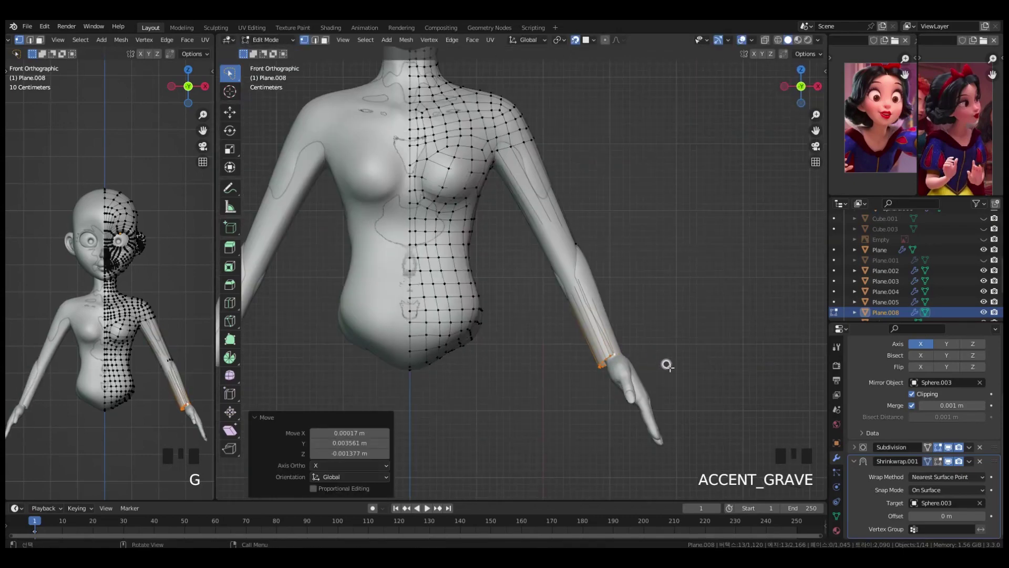
pyautogui.scroll(3, 656, 358)
pyautogui.press('g')
pyautogui.scroll(-2, 693, 254)
pyautogui.click(642, 226)
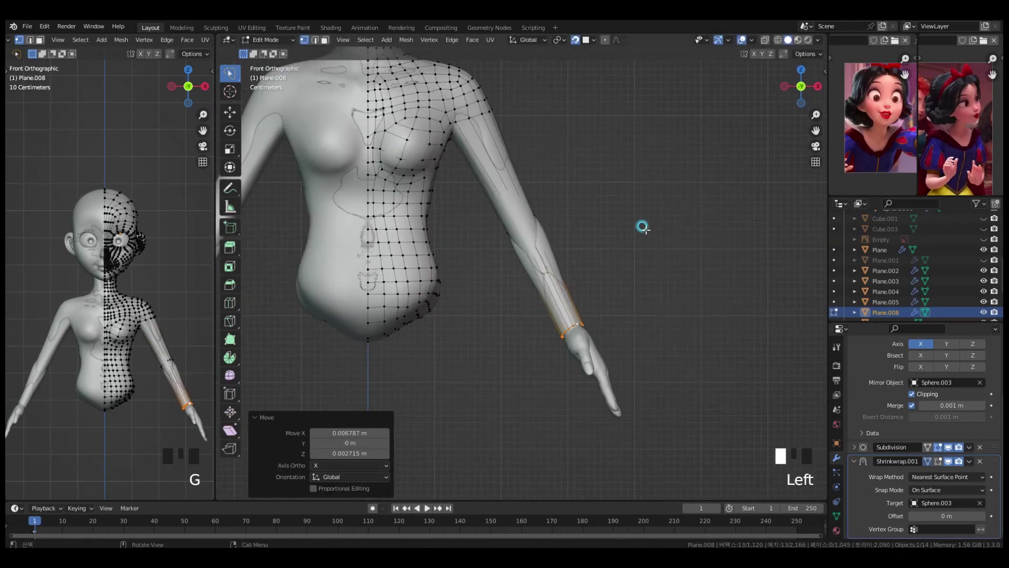
# - Add eight loop cuts along the upper arm and seven along the forearm of the body mesh
pyautogui.press('Tab')
pyautogui.press('Tab')
pyautogui.hotkey('ctrl', 'r')
pyautogui.scroll(7, 494, 165)
pyautogui.click(493, 164)
pyautogui.rightClick(494, 165)
pyautogui.hotkey('ctrl', 'r')
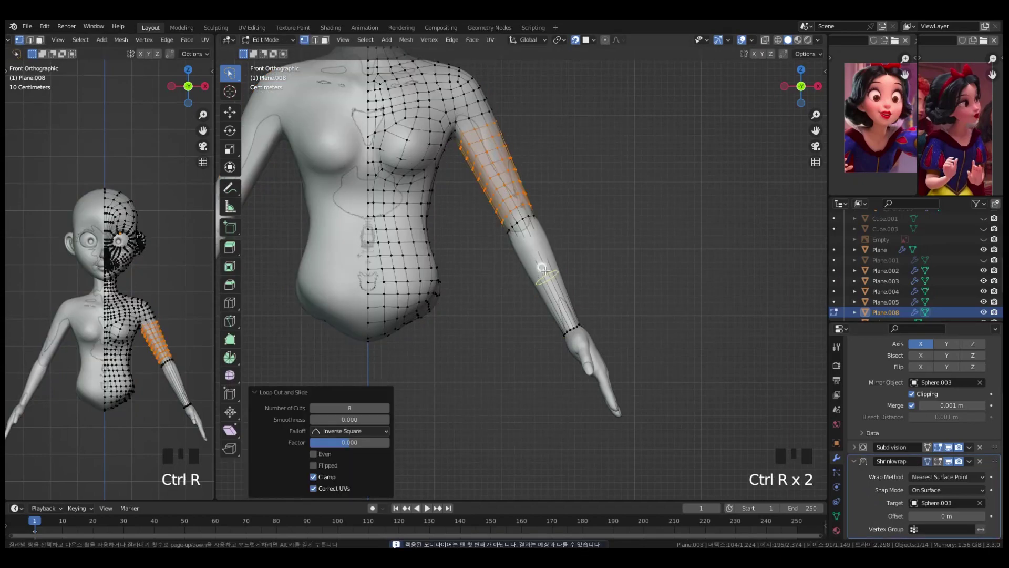
pyautogui.click(544, 265)
pyautogui.rightClick(544, 264)
pyautogui.moveTo(625, 255); pyautogui.dragTo(570, 292, button='middle')
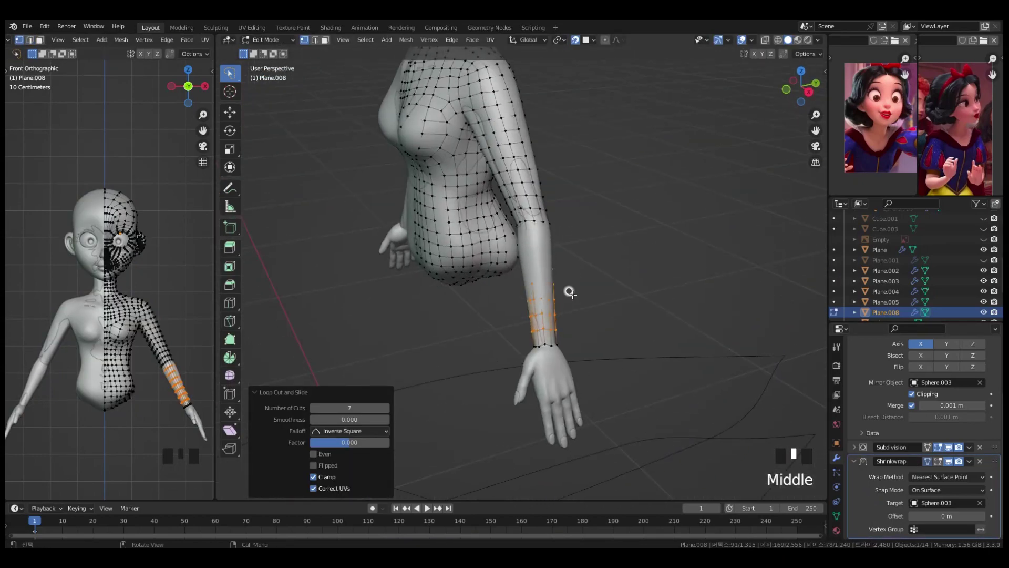
# - Duplicate the Shrinkwrap modifier, apply one copy to project the new loops, and isolate the body mesh in local view
pyautogui.press('Tab')
pyautogui.hotkey('shift', 'd')
pyautogui.hotkey('ctrl', 'a')
pyautogui.moveTo(673, 363); pyautogui.dragTo(640, 314, button='middle')
pyautogui.press('Tab')
pyautogui.press('/')
pyautogui.scroll(4, 633, 292)
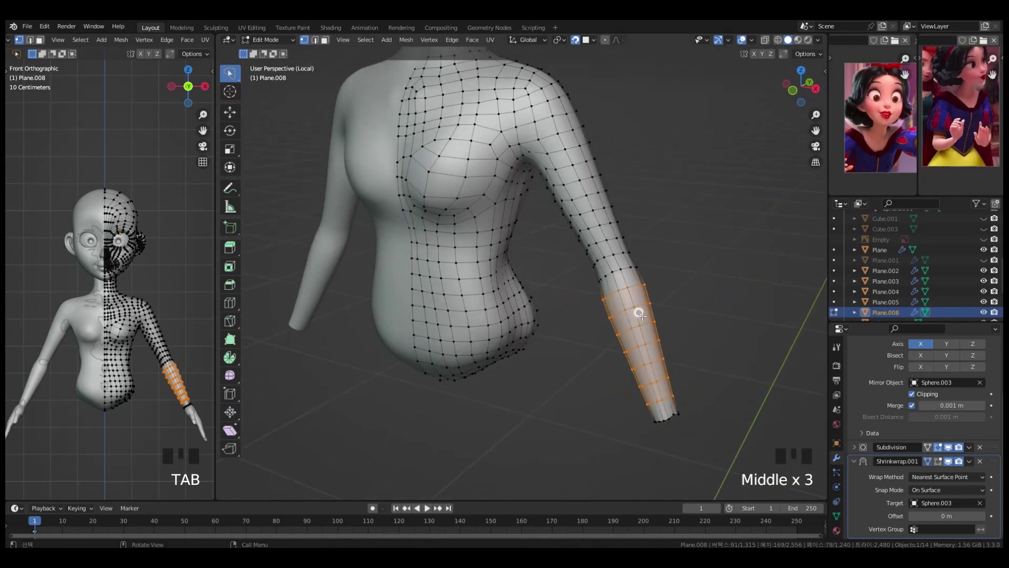
# - Clear the vertex at the back of the elbow and inset the area around it
pyautogui.moveTo(689, 283); pyautogui.dragTo(383, 220, button='middle')
pyautogui.click(403, 265)
pyautogui.click(356, 195)
pyautogui.scroll(2, 387, 263)
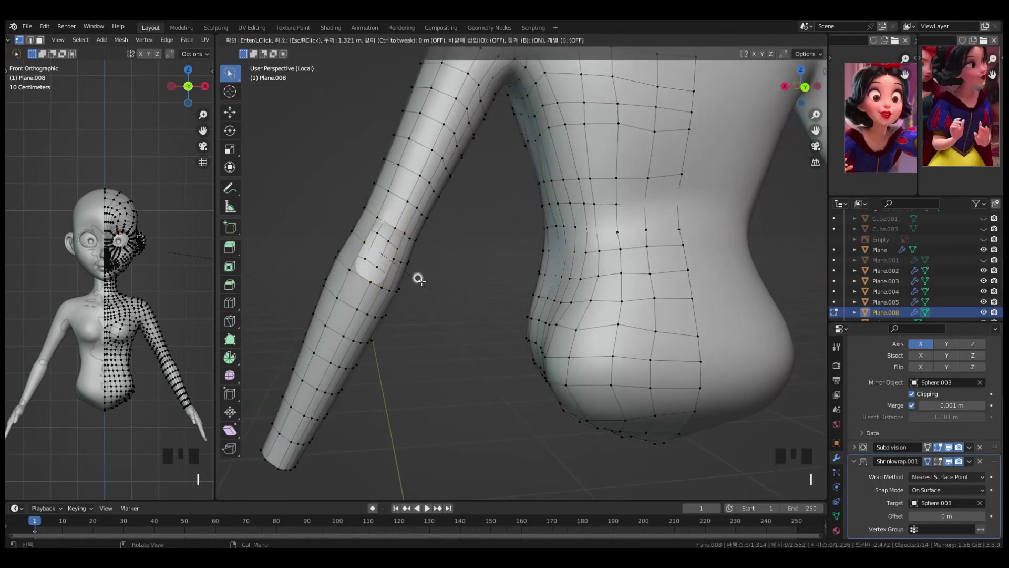
pyautogui.click(396, 279)
pyautogui.moveTo(396, 279); pyautogui.dragTo(453, 278, button='middle')
# - Leave local view and turn on In Front display for the body mesh
pyautogui.press('/')
pyautogui.scroll(1, 552, 289)
pyautogui.click(837, 442)
pyautogui.scroll(-4, 917, 518)
pyautogui.click(912, 523)
pyautogui.moveTo(557, 304); pyautogui.dragTo(563, 286, button='middle')
pyautogui.scroll(2, 563, 268)
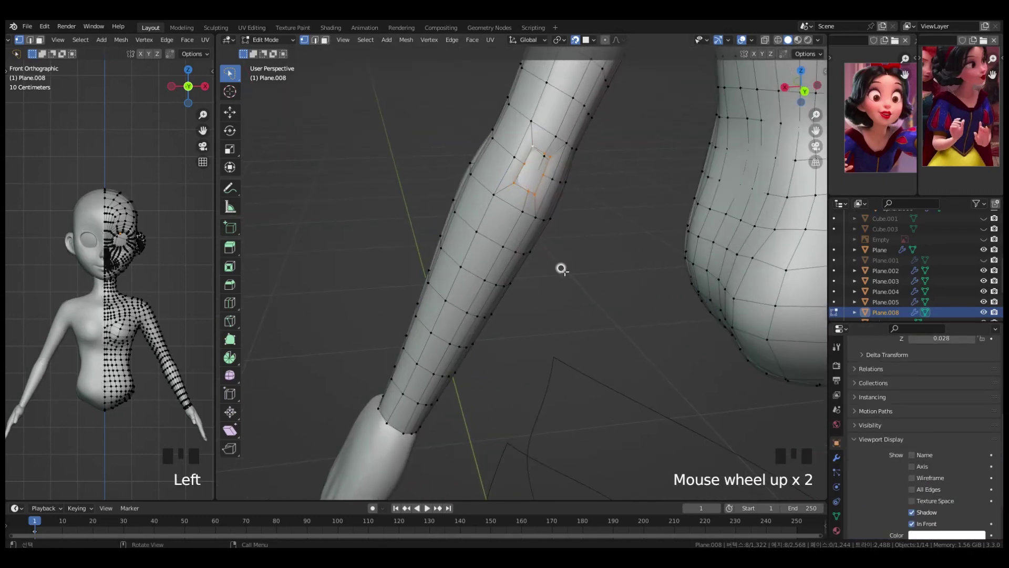
# - Move the inset ring's vertices to form a rounded opening at the back of the elbow
pyautogui.moveTo(542, 112); pyautogui.dragTo(500, 157, button='middle')
pyautogui.click(547, 166)
pyautogui.press('g')
pyautogui.click(570, 153)
pyautogui.press('g')
pyautogui.click(504, 169)
pyautogui.press('g')
pyautogui.click(495, 144)
pyautogui.press('g')
pyautogui.click(509, 131)
pyautogui.press('g')
pyautogui.click(495, 171)
pyautogui.press('g')
pyautogui.click(503, 168)
# - Extrude a vertex into the elbow opening with X-ray display and fill the faces around it
pyautogui.hotkey('alt', 'z')
pyautogui.moveTo(510, 181); pyautogui.dragTo(527, 193, button='middle')
pyautogui.click(502, 178)
pyautogui.press('e')
pyautogui.click(513, 157)
pyautogui.keyDown('shift'); pyautogui.click(526, 165); pyautogui.keyUp('shift')
pyautogui.keyDown('shift'); pyautogui.click(515, 180); pyautogui.keyUp('shift')
pyautogui.keyDown('shift'); pyautogui.click(502, 180); pyautogui.keyUp('shift')
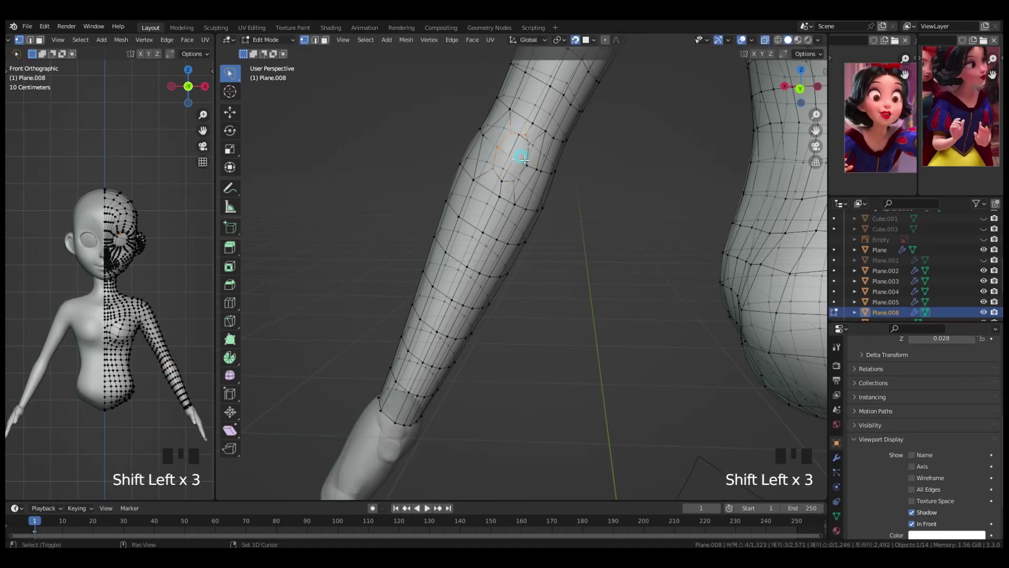
pyautogui.press('g')
pyautogui.click(517, 155)
pyautogui.press('f')
# - Reposition the vertices of the filled elbow patch to even out its faces
pyautogui.moveTo(529, 167); pyautogui.dragTo(518, 189, button='middle')
pyautogui.click(493, 174)
pyautogui.press('g')
pyautogui.click(487, 168)
pyautogui.press('g')
pyautogui.click(509, 139)
pyautogui.press('g')
pyautogui.click(510, 201)
pyautogui.moveTo(509, 200); pyautogui.dragTo(620, 185, button='middle')
pyautogui.click(506, 176)
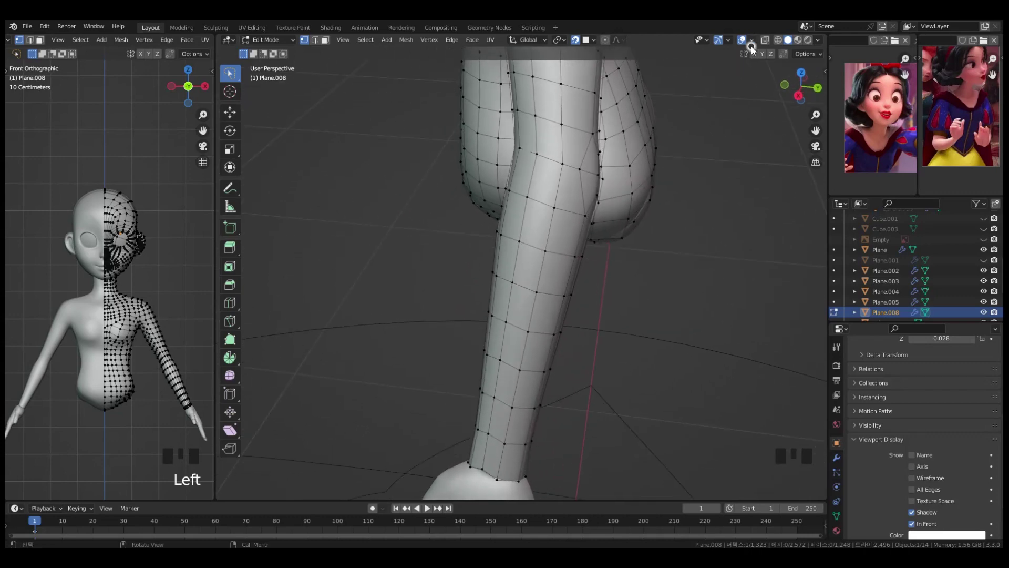
# - Adjust the snapping settings with auto merge on and move the extra elbow vertex onto its neighbour
pyautogui.click(584, 41)
pyautogui.click(564, 92)
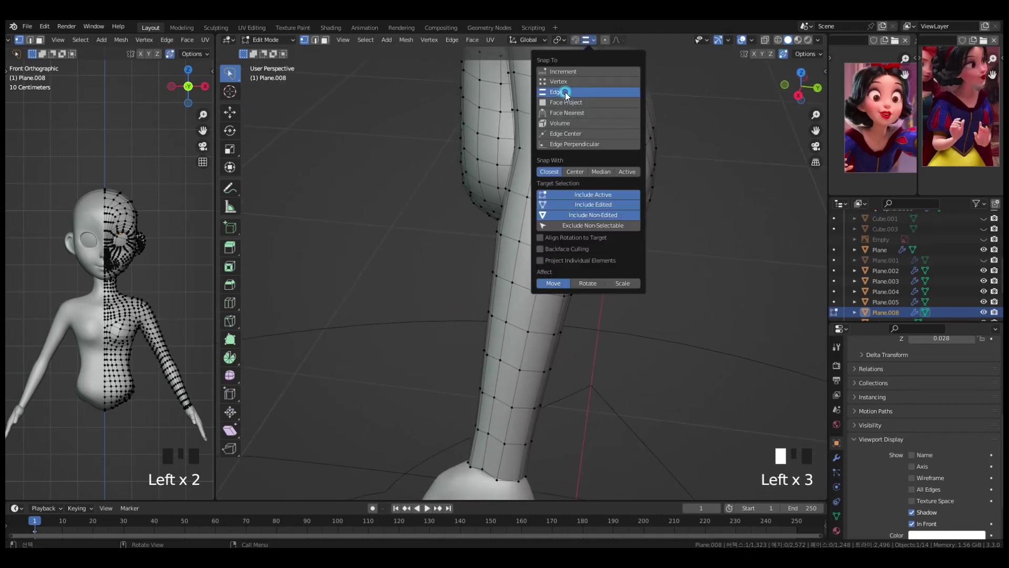
pyautogui.click(576, 40)
pyautogui.click(561, 165)
pyautogui.moveTo(572, 162); pyautogui.dragTo(507, 142, button='middle')
pyautogui.press('g')
pyautogui.click(547, 157)
pyautogui.press('g')
pyautogui.click(547, 157)
pyautogui.press('g')
# - Apply a Shrinkwrap copy to the body mesh and resume editing at the elbow
pyautogui.press('Tab')
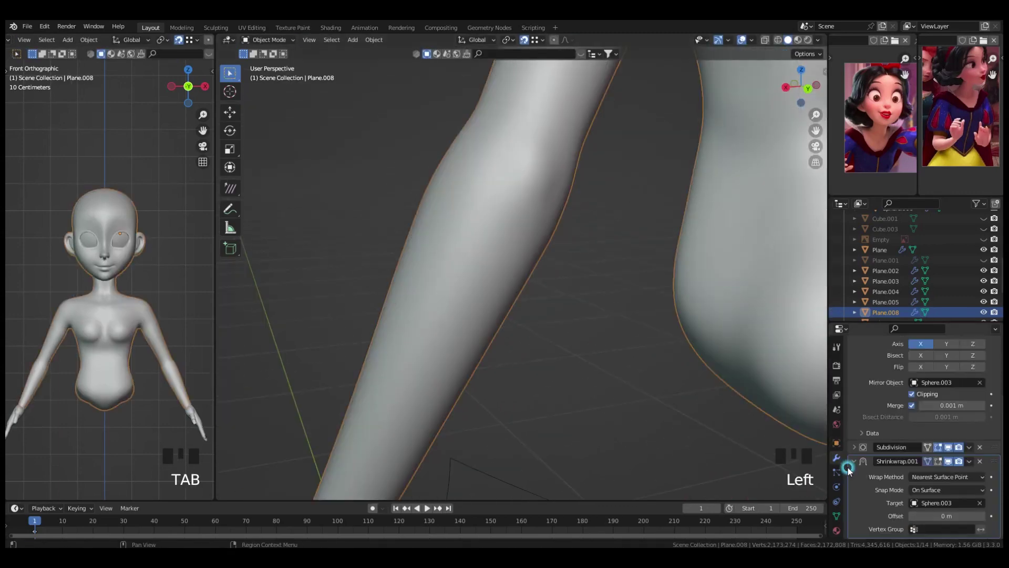
pyautogui.hotkey('ctrl', 'a')
pyautogui.press('Tab')
pyautogui.moveTo(543, 223); pyautogui.dragTo(462, 163, button='middle')
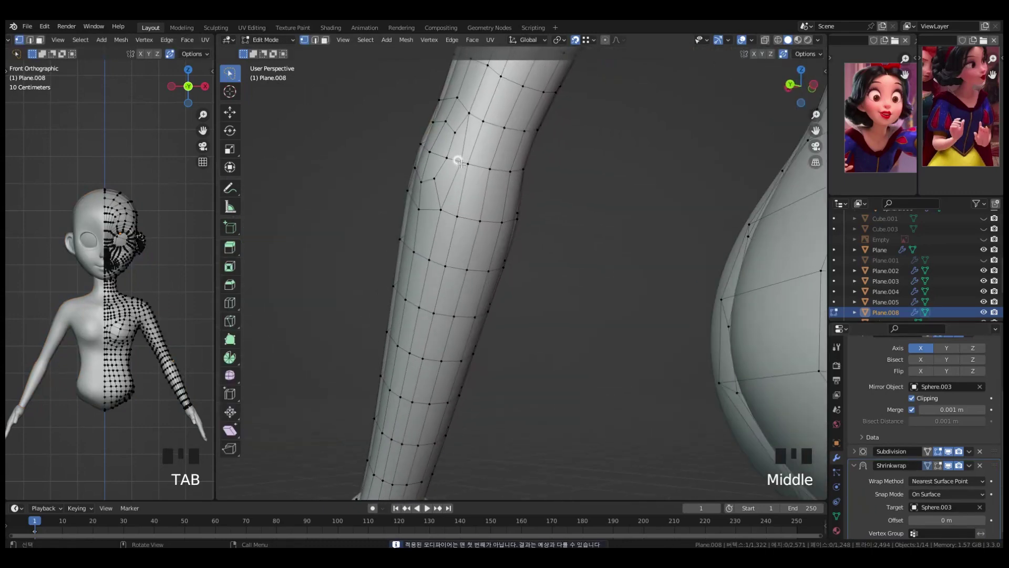
# - Reposition the elbow vertex with In Front display turned off, and turn the display back on
pyautogui.click(466, 162)
pyautogui.click(836, 443)
pyautogui.scroll(-4, 883, 481)
pyautogui.click(912, 495)
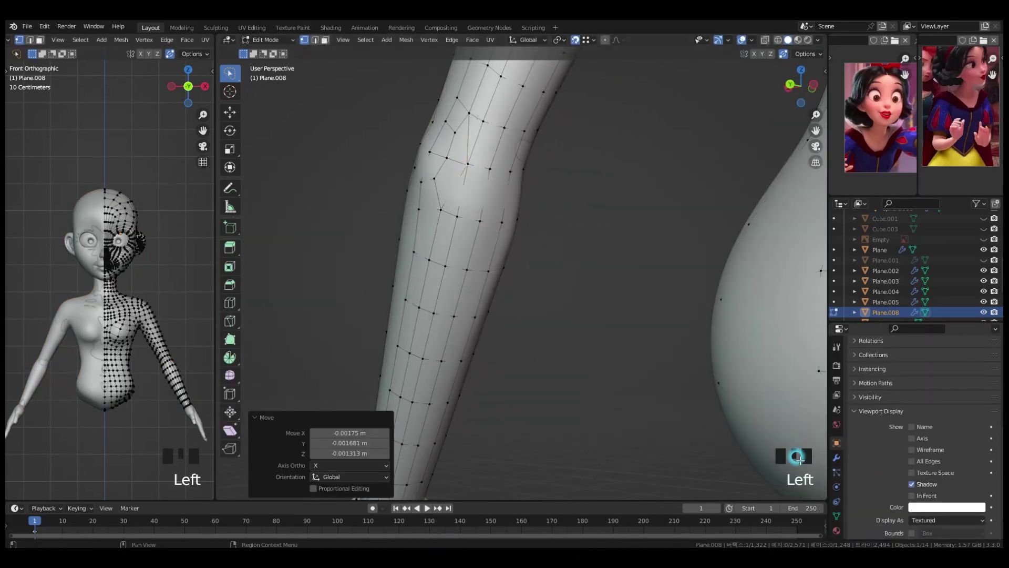
pyautogui.scroll(2, 439, 106)
pyautogui.press('g')
pyautogui.moveTo(463, 133); pyautogui.dragTo(547, 152, button='middle')
pyautogui.click(912, 496)
pyautogui.scroll(-4, 796, 315)
pyautogui.moveTo(797, 316); pyautogui.dragTo(560, 212, button='middle')
pyautogui.scroll(-5, 504, 234)
pyautogui.scroll(4, 561, 230)
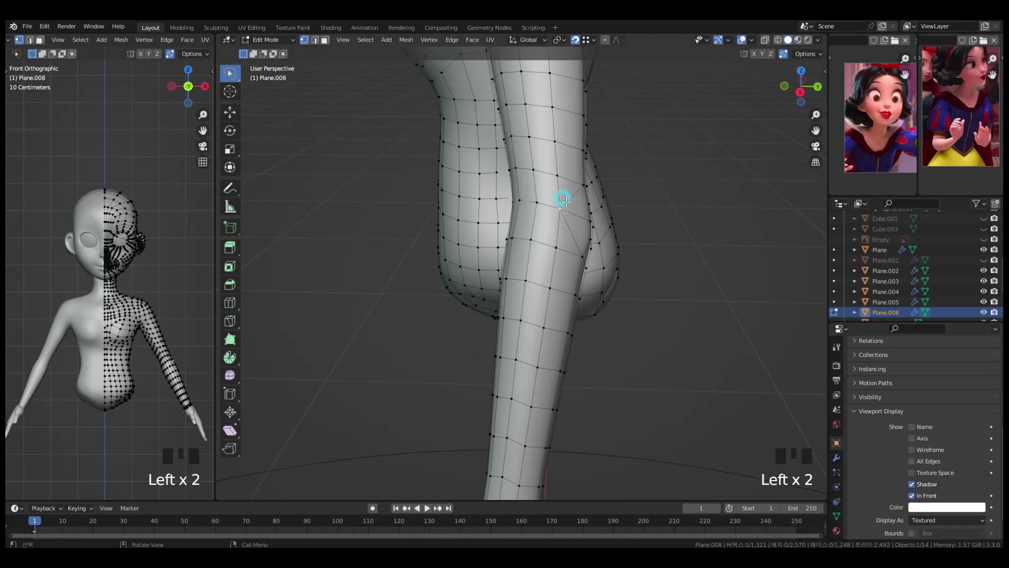
# - Move the outer elbow vertices into place and undo the last adjustment
pyautogui.press('g')
pyautogui.click(594, 203)
pyautogui.moveTo(594, 203); pyautogui.dragTo(606, 251, button='middle')
pyautogui.press('g')
pyautogui.press('g')
pyautogui.moveTo(720, 247); pyautogui.dragTo(692, 208, button='middle')
pyautogui.hotkey('ctrl', 'z')
# - Mark the edges branching out at the outer elbow as seams
pyautogui.moveTo(677, 311); pyautogui.dragTo(552, 294, button='middle')
pyautogui.keyDown('alt'); pyautogui.keyDown('shift'); pyautogui.click(529, 257); pyautogui.keyUp('shift'); pyautogui.keyUp('alt')
pyautogui.keyDown('alt'); pyautogui.keyDown('shift'); pyautogui.click(529, 256); pyautogui.keyUp('shift'); pyautogui.keyUp('alt')
pyautogui.hotkey('ctrl', 'e')
pyautogui.moveTo(608, 337); pyautogui.dragTo(658, 272, button='middle')
pyautogui.hotkey('ctrl', 'e')
pyautogui.click(537, 258)
pyautogui.moveTo(596, 235); pyautogui.dragTo(665, 302, button='middle')
pyautogui.click(542, 253)
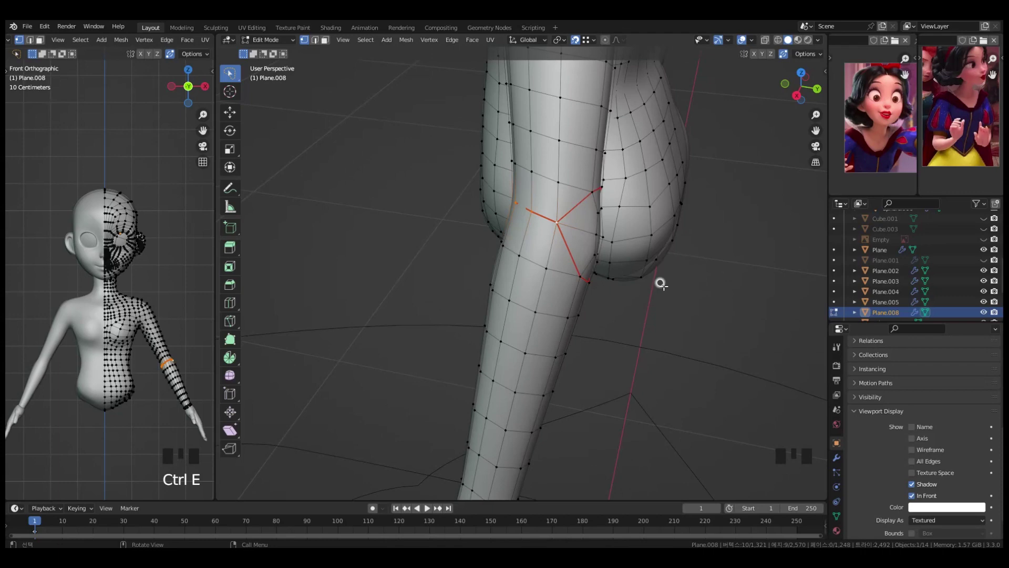
# - Select the edge paths around the elbow and slide them along the arm to even out the spacing
pyautogui.moveTo(561, 222); pyautogui.dragTo(594, 221, button='middle')
pyautogui.keyDown('ctrl'); pyautogui.click(482, 218); pyautogui.keyUp('ctrl')
pyautogui.press('g')
pyautogui.press('g')
pyautogui.moveTo(564, 275); pyautogui.dragTo(647, 260, button='middle')
pyautogui.keyDown('ctrl'); pyautogui.click(573, 263); pyautogui.keyUp('ctrl')
pyautogui.keyDown('ctrl'); pyautogui.click(528, 243); pyautogui.keyUp('ctrl')
pyautogui.moveTo(522, 260); pyautogui.dragTo(646, 263, button='middle')
pyautogui.moveTo(399, 262); pyautogui.dragTo(778, 278, button='middle')
pyautogui.keyDown('ctrl'); pyautogui.click(458, 257); pyautogui.keyUp('ctrl')
pyautogui.press('g')
pyautogui.press('g')
pyautogui.click(603, 290)
# - Slide the upper arm's edge loops to space them evenly toward the elbow
pyautogui.keyDown('alt'); pyautogui.click(507, 118); pyautogui.keyUp('alt')
pyautogui.moveTo(507, 118); pyautogui.dragTo(452, 131, button='middle')
pyautogui.keyDown('ctrl'); pyautogui.moveTo(671, 179); pyautogui.dragTo(668, 234, button='middle'); pyautogui.keyUp('ctrl')
pyautogui.press('g')
pyautogui.press('g')
pyautogui.scroll(-1, 581, 171)
pyautogui.press('g')
pyautogui.press('g')
pyautogui.click(647, 221)
# - Slide the forearm's edge loops to space them evenly between the elbow and wrist
pyautogui.keyDown('alt'); pyautogui.click(545, 289); pyautogui.keyUp('alt')
pyautogui.press('g')
pyautogui.press('g')
pyautogui.click(642, 281)
pyautogui.keyDown('alt'); pyautogui.click(550, 308); pyautogui.keyUp('alt')
pyautogui.press('g')
pyautogui.press('g')
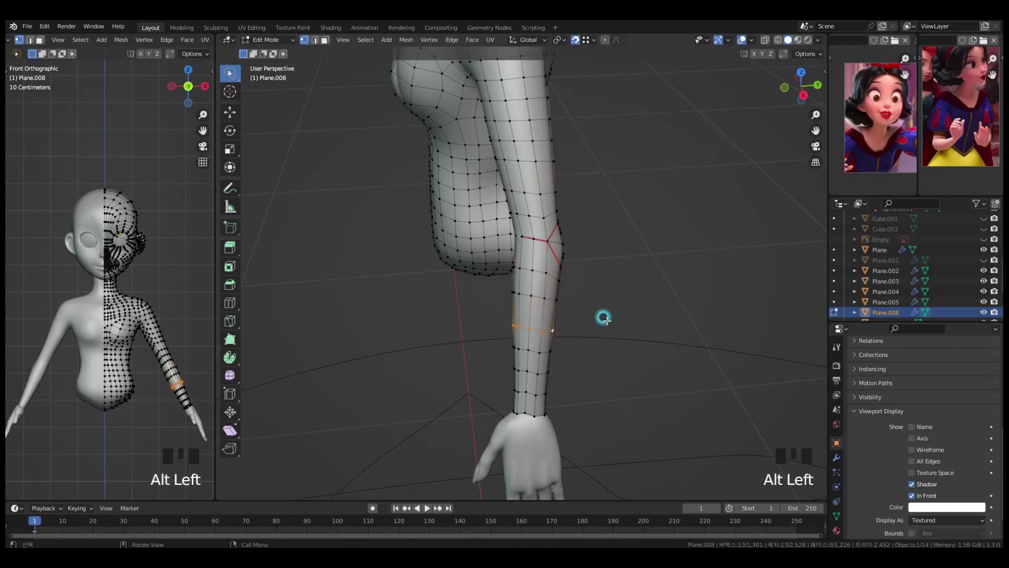
pyautogui.press('g')
pyautogui.press('g')
pyautogui.click(573, 283)
# - Examine the smoothed arm in Object Mode and from the front view
pyautogui.press('`')
pyautogui.press('Tab')
pyautogui.click(836, 457)
pyautogui.press('Tab')
pyautogui.moveTo(505, 253); pyautogui.dragTo(550, 329, button='middle')
pyautogui.press('`')
pyautogui.keyDown('shift'); pyautogui.moveTo(642, 219); pyautogui.dragTo(645, 243, button='middle'); pyautogui.keyUp('shift')
pyautogui.press('Tab')
# - Deselect the body, add a cube mesh and scale it down
pyautogui.click(646, 347)
pyautogui.scroll(-2, 646, 347)
pyautogui.hotkey('shift', 'a')
pyautogui.moveTo(646, 337)
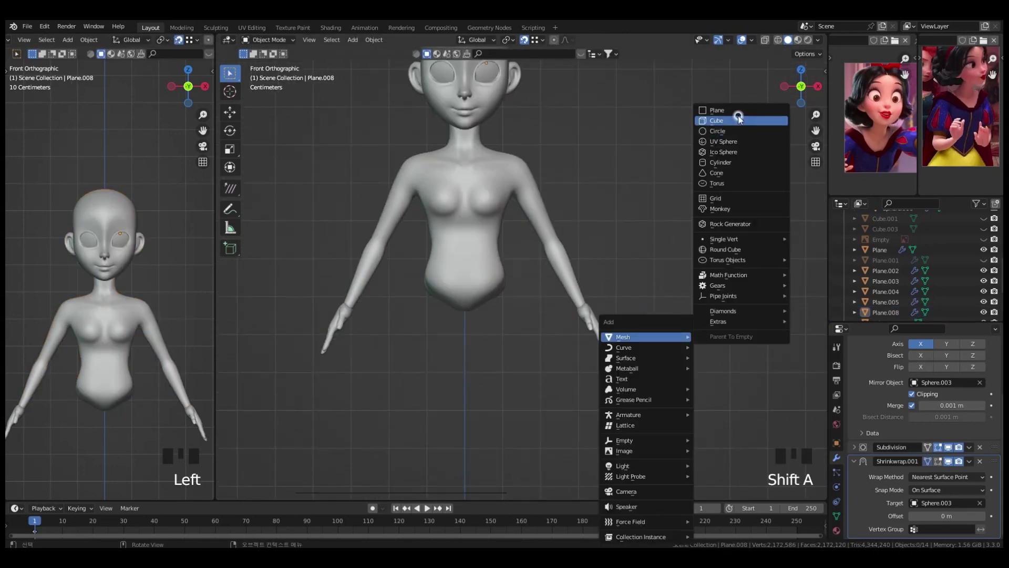
pyautogui.click(738, 120)
pyautogui.scroll(-4, 654, 435)
pyautogui.press('s')
pyautogui.click(526, 403)
# - Move the cube into the empty space beside the character's hand
pyautogui.press('g')
pyautogui.scroll(4, 566, 99)
pyautogui.press('g')
pyautogui.click(637, 325)
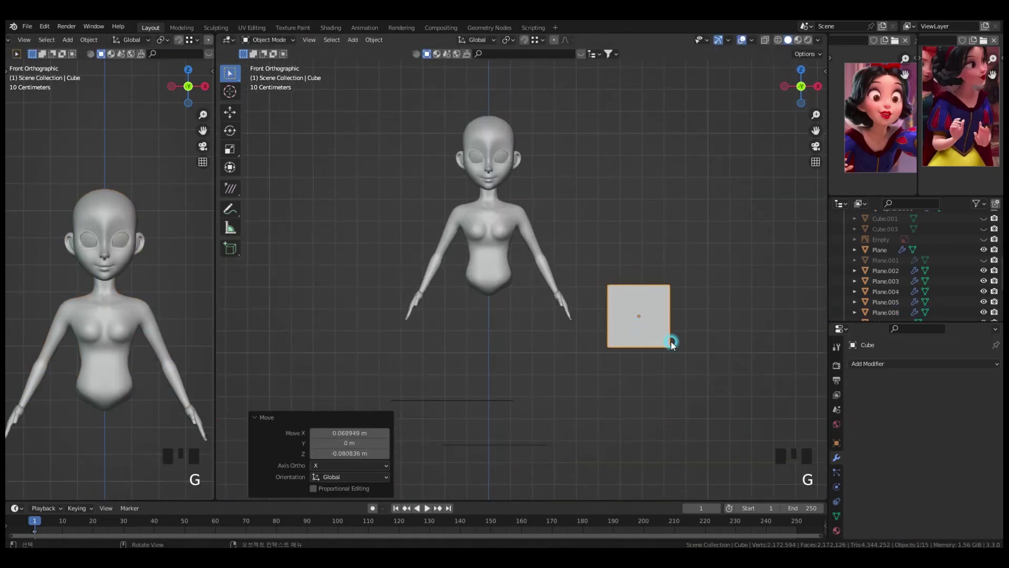
# - Divide the cube's palm into four columns and extrude the first finger from its upper edge, tapering the tip
pyautogui.scroll(2, 636, 325)
pyautogui.keyDown('shift'); pyautogui.moveTo(686, 331); pyautogui.dragTo(578, 300, button='middle'); pyautogui.keyUp('shift')
pyautogui.press('Tab')
pyautogui.click(568, 272)
pyautogui.hotkey('alt', 'z')
pyautogui.moveTo(532, 255); pyautogui.dragTo(612, 267)
pyautogui.press('e')
pyautogui.click(606, 259)
pyautogui.press('g')
pyautogui.click(587, 167)
pyautogui.press('s')
pyautogui.click(582, 176)
# - Extrude the remaining fingers from the palm columns, narrowing and tilting their tips into a spread hand shape
pyautogui.click(581, 155)
pyautogui.press('e')
pyautogui.click(624, 150)
pyautogui.press('s')
pyautogui.click(613, 155)
pyautogui.press('e')
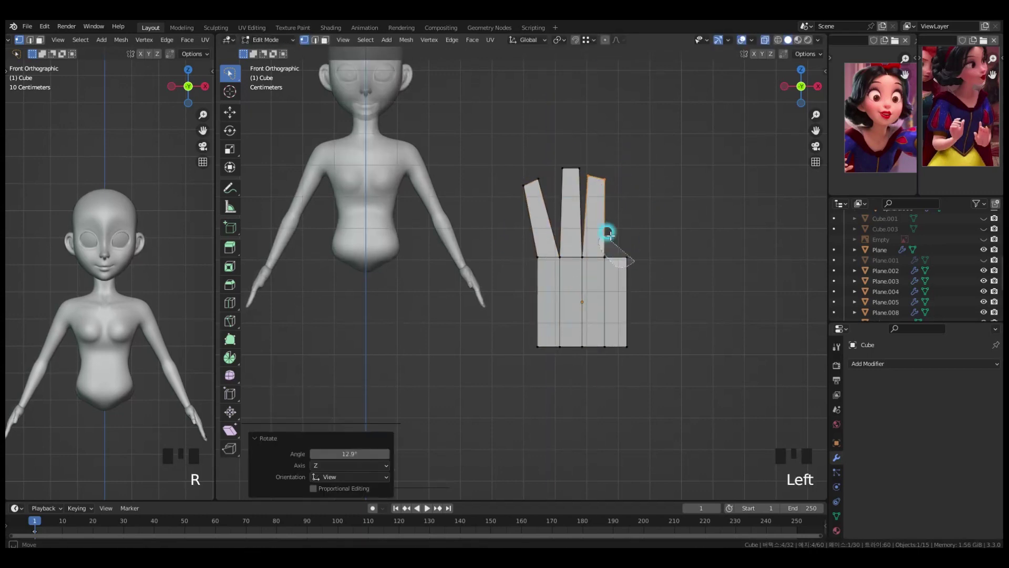
pyautogui.click(657, 189)
pyautogui.press('s')
pyautogui.click(637, 213)
# - Add a horizontal loop cut across the palm and extrude a narrowed thumb base from the palm's side
pyautogui.hotkey('ctrl', 'r')
pyautogui.click(553, 315)
pyautogui.rightClick(553, 316)
pyautogui.moveTo(523, 292); pyautogui.dragTo(548, 360)
pyautogui.press('e')
pyautogui.click(502, 327)
pyautogui.press('s')
pyautogui.click(520, 328)
# - Narrow the tip of the thumb and rotate its middle edge loop to follow the thumb's bend
pyautogui.click(508, 275)
pyautogui.press('s')
pyautogui.click(500, 268)
pyautogui.keyDown('alt'); pyautogui.click(507, 295); pyautogui.keyUp('alt')
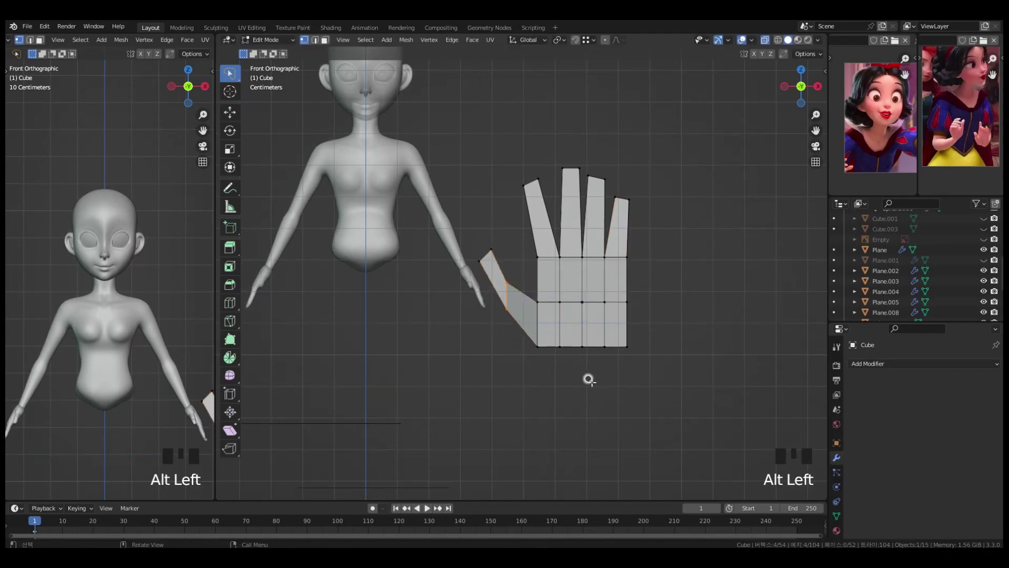
pyautogui.press('r')
pyautogui.click(557, 395)
# - Reduce the thickness of the hand mesh by scaling the selected vertices along the Y axis
pyautogui.press('`')
pyautogui.click(625, 287)
pyautogui.moveTo(649, 261); pyautogui.dragTo(654, 361)
pyautogui.press('s')
pyautogui.press('y')
pyautogui.click(609, 316)
pyautogui.moveTo(610, 315); pyautogui.dragTo(644, 253, button='middle')
pyautogui.press('s')
pyautogui.click(606, 315)
pyautogui.press('Tab')
pyautogui.press('r')
pyautogui.rightClick(552, 331)
pyautogui.press('Tab')
# - Narrow the wrist end of the palm by scaling and moving its corner vertices inward
pyautogui.keyDown('ctrl'); pyautogui.moveTo(617, 315); pyautogui.dragTo(596, 207, button='middle'); pyautogui.keyUp('ctrl')
pyautogui.moveTo(605, 255); pyautogui.dragTo(633, 282)
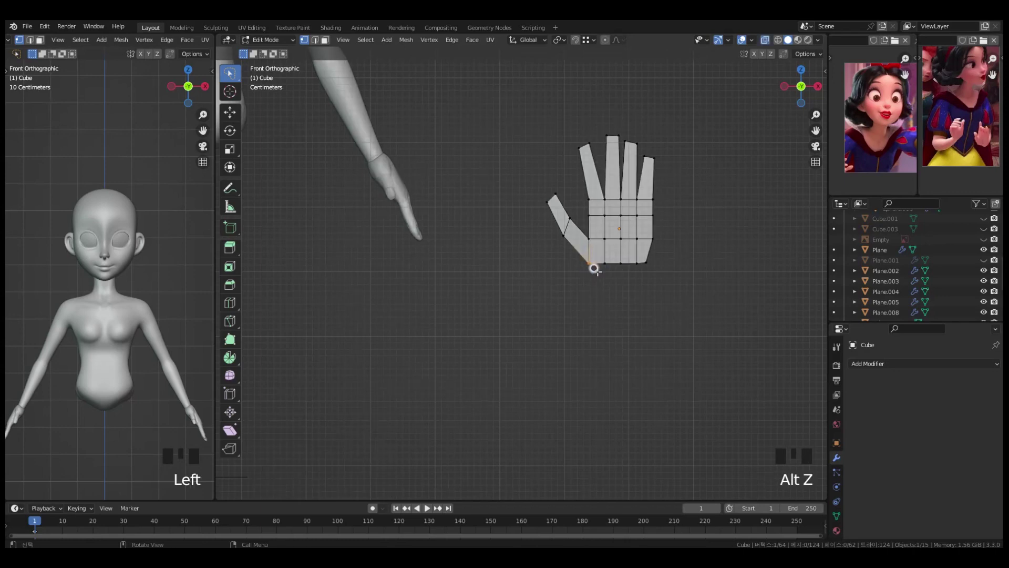
pyautogui.click(583, 209)
pyautogui.press('s')
pyautogui.click(591, 215)
pyautogui.moveTo(689, 288)
pyautogui.mouseDown()
pyautogui.moveTo(704, 155)
pyautogui.moveTo(700, 247)
pyautogui.mouseUp()
pyautogui.press('g')
pyautogui.click(561, 265)
# - Rotate the hand object 90° in the front view and turn it fingers-down from the right view
pyautogui.press('r')
pyautogui.press('Tab')
pyautogui.press('r')
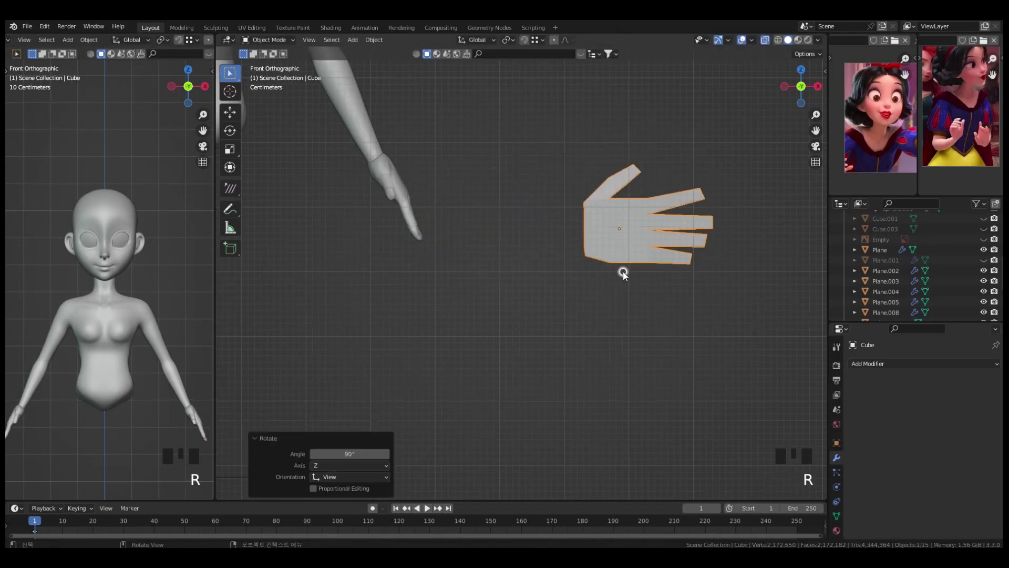
pyautogui.press('`')
pyautogui.press('`')
pyautogui.write('r9')
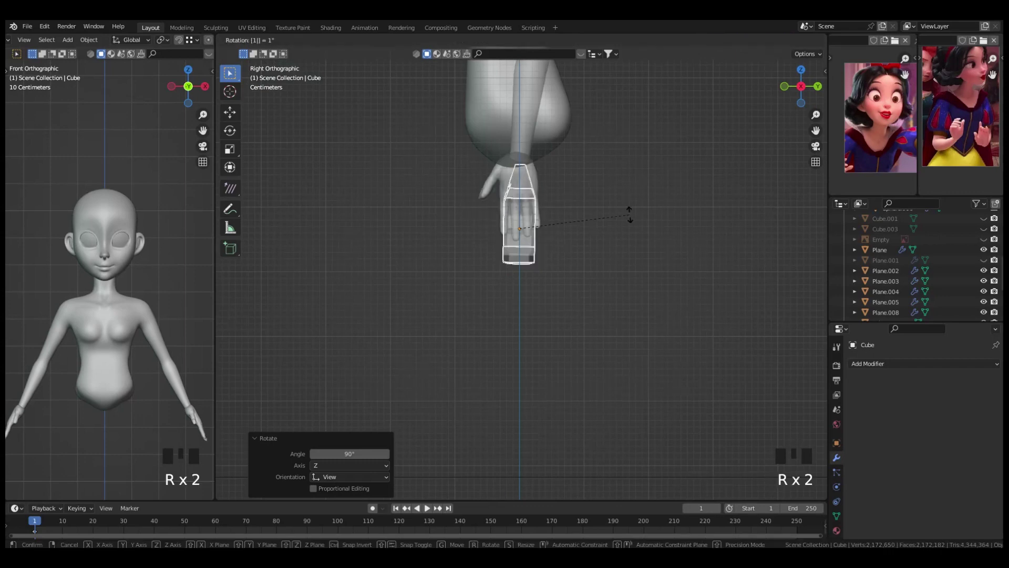
pyautogui.press('KP_1')
# - Move the hand object over the character's sculpted hand and adjust the viewport shading options
pyautogui.press('g')
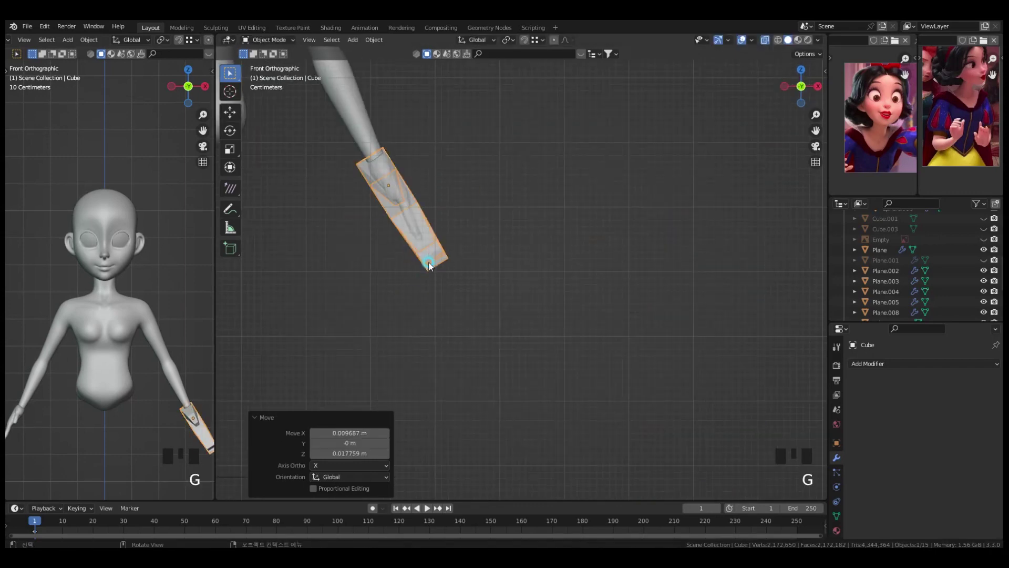
pyautogui.click(439, 242)
pyautogui.keyDown('shift'); pyautogui.moveTo(442, 242); pyautogui.dragTo(489, 285, button='middle'); pyautogui.keyUp('shift')
pyautogui.click(818, 40)
pyautogui.moveTo(838, 239); pyautogui.dragTo(789, 239)
pyautogui.moveTo(588, 237)
pyautogui.mouseDown(button='middle')
pyautogui.moveTo(475, 275)
pyautogui.moveTo(531, 316)
pyautogui.mouseUp(button='middle')
# - Delete the end faces at the wrist of the hand mesh to leave it open
pyautogui.press('Tab')
pyautogui.moveTo(552, 295)
pyautogui.keyDown('ctrl'); pyautogui.mouseDown(button='middle')
pyautogui.moveTo(563, 184)
pyautogui.moveTo(549, 327)
pyautogui.moveTo(512, 151)
pyautogui.mouseUp(button='middle'); pyautogui.keyUp('ctrl')
pyautogui.press('3')
pyautogui.moveTo(583, 298); pyautogui.dragTo(462, 284, button='middle')
# - Move individual vertices of the hand mesh to follow the shape of the sculpted hand
pyautogui.press('1')
pyautogui.click(432, 206)
pyautogui.press('g')
pyautogui.click(429, 191)
pyautogui.press('g')
pyautogui.click(581, 317)
pyautogui.press('g')
pyautogui.click(581, 306)
pyautogui.click(554, 295)
pyautogui.press('g')
pyautogui.click(545, 285)
# - Move the index fingertip of the hand mesh onto the sculpted index finger from the right view
pyautogui.keyDown('shift'); pyautogui.moveTo(462, 284); pyautogui.dragTo(543, 300, button='middle'); pyautogui.keyUp('shift')
pyautogui.press('`')
pyautogui.moveTo(576, 336); pyautogui.dragTo(533, 377)
pyautogui.press('g')
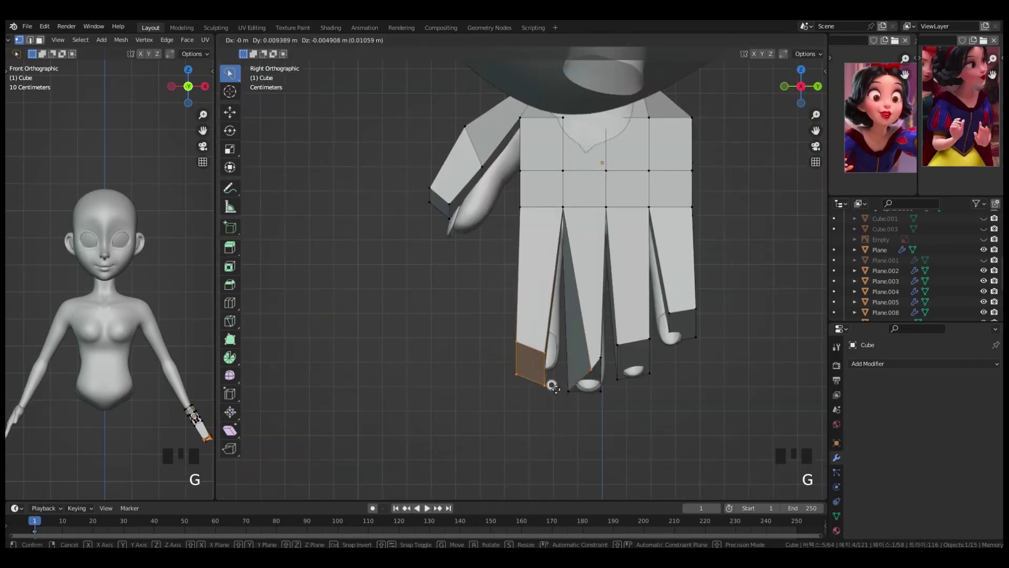
pyautogui.click(559, 444)
pyautogui.press('`')
pyautogui.click(560, 392)
pyautogui.moveTo(561, 391); pyautogui.dragTo(441, 384, button='middle')
# - Shrink the middle fingertip, position it over the sculpted middle finger and widen it about 1.5 times along Y
pyautogui.moveTo(557, 363)
pyautogui.mouseDown()
pyautogui.moveTo(590, 405)
pyautogui.moveTo(620, 368)
pyautogui.mouseUp()
pyautogui.moveTo(652, 375); pyautogui.dragTo(633, 365, button='middle')
pyautogui.press('`')
pyautogui.press('`')
pyautogui.press('s')
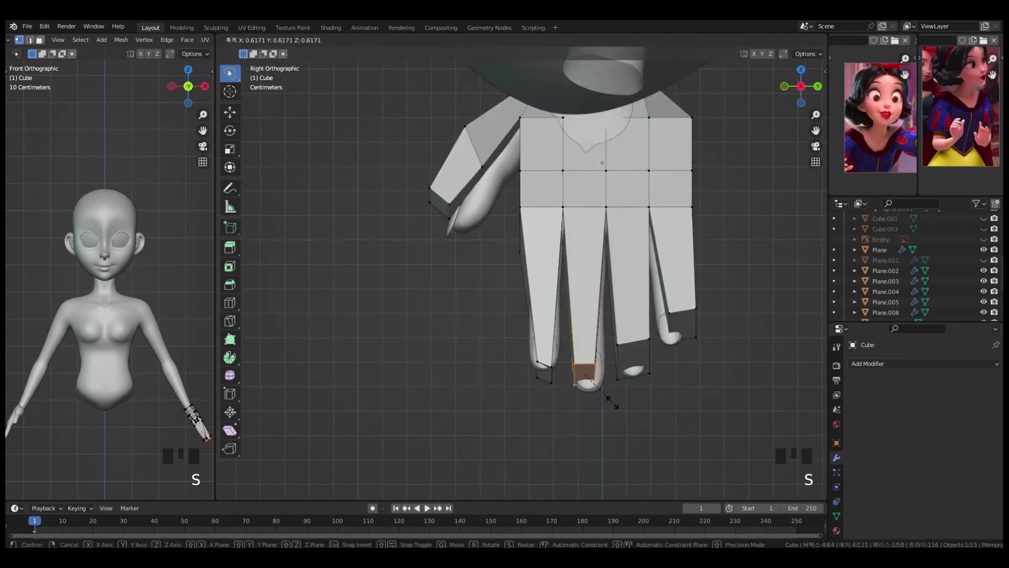
pyautogui.click(619, 403)
pyautogui.press('g')
pyautogui.click(625, 408)
pyautogui.press('s')
pyautogui.press('x')
pyautogui.click(630, 410)
# - Scale and move the middle fingertip from the front view to match the sculpted finger's depth
pyautogui.moveTo(630, 410); pyautogui.dragTo(696, 371, button='middle')
pyautogui.press('s')
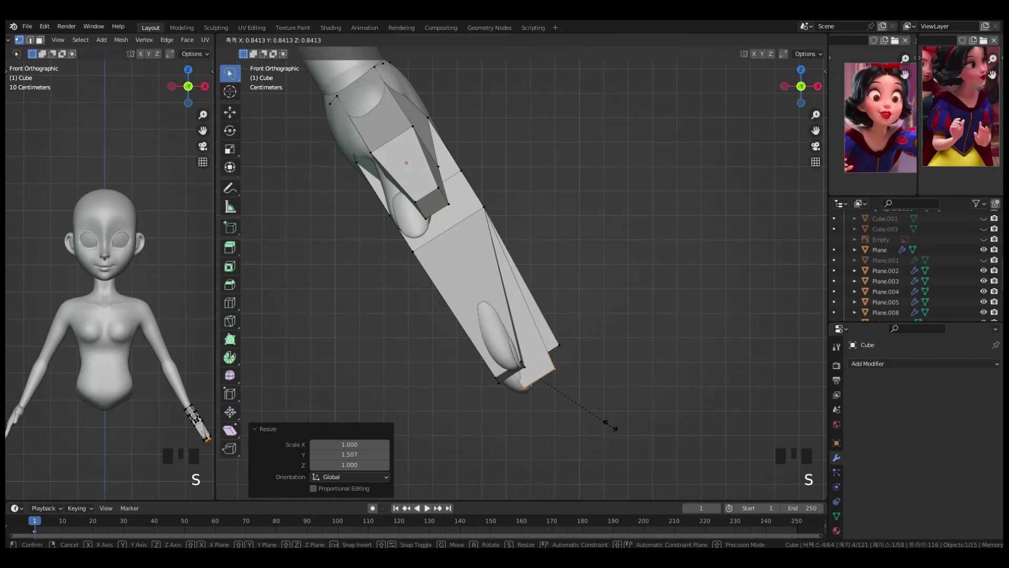
pyautogui.press('g')
pyautogui.click(610, 424)
# - Select the ring fingertip's edges, then scale and move them onto the sculpted ring finger
pyautogui.moveTo(609, 425); pyautogui.dragTo(567, 410, button='middle')
pyautogui.keyDown('alt'); pyautogui.keyDown('shift'); pyautogui.click(652, 348); pyautogui.keyUp('shift'); pyautogui.keyUp('alt')
pyautogui.keyDown('alt'); pyautogui.keyDown('shift'); pyautogui.click(646, 367); pyautogui.keyUp('shift'); pyautogui.keyUp('alt')
pyautogui.moveTo(646, 366); pyautogui.dragTo(661, 409, button='middle')
pyautogui.press('s')
pyautogui.click(598, 396)
pyautogui.press('`')
pyautogui.press('g')
pyautogui.press('s')
# - Move the little fingertip onto the sculpted little finger and turn on see-through display
pyautogui.moveTo(660, 330); pyautogui.dragTo(707, 321)
pyautogui.moveTo(706, 321)
pyautogui.mouseDown(button='middle')
pyautogui.moveTo(730, 365)
pyautogui.moveTo(623, 344)
pyautogui.mouseUp(button='middle')
pyautogui.press('g')
pyautogui.click(728, 369)
pyautogui.hotkey('alt', 'z')
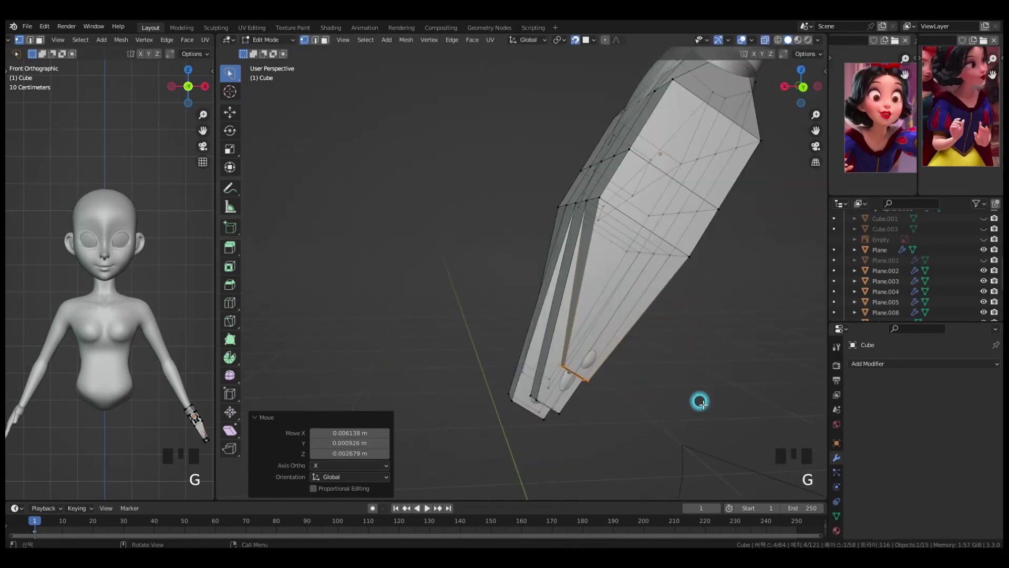
# - Finish placing the little fingertip and dissolve the thumb's middle edge loop
pyautogui.press('`')
pyautogui.press('`')
pyautogui.click(747, 367)
pyautogui.moveTo(747, 367); pyautogui.dragTo(528, 304, button='middle')
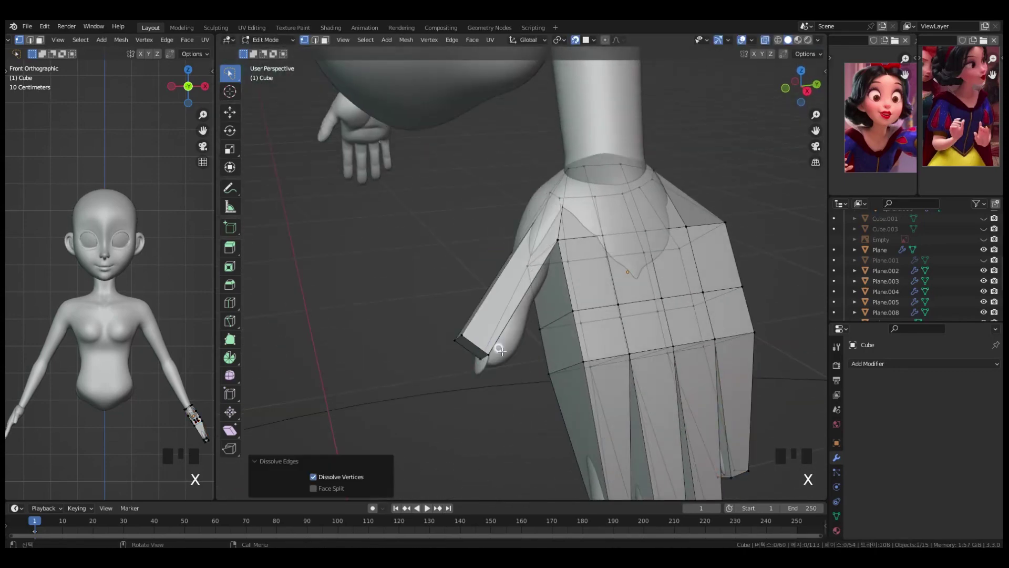
# - Move the thumb tip onto the sculpted thumb, then add a loop cut across the thumb and rotate it to match
pyautogui.moveTo(502, 351); pyautogui.dragTo(494, 341)
pyautogui.press('g')
pyautogui.click(520, 345)
pyautogui.hotkey('ctrl', 'r')
pyautogui.click(534, 304)
pyautogui.press('r')
pyautogui.click(518, 243)
# - Move the vertices of the thumb's new middle loop onto the sculpted thumb, working from several sides
pyautogui.moveTo(518, 243); pyautogui.dragTo(581, 299, button='middle')
pyautogui.press('g')
pyautogui.click(481, 282)
pyautogui.click(522, 339)
pyautogui.press('g')
pyautogui.click(543, 332)
pyautogui.moveTo(543, 332); pyautogui.dragTo(494, 252, button='middle')
pyautogui.press('g')
pyautogui.click(561, 264)
pyautogui.moveTo(561, 264); pyautogui.dragTo(447, 258, button='middle')
pyautogui.press('g')
pyautogui.click(504, 264)
pyautogui.click(550, 256)
# - Shift the vertices around the thumb's base to follow the sculpted hand's outline
pyautogui.moveTo(546, 254); pyautogui.dragTo(571, 215, button='middle')
pyautogui.press('g')
pyautogui.click(440, 213)
pyautogui.moveTo(440, 212); pyautogui.dragTo(547, 239, button='middle')
pyautogui.press('g')
pyautogui.click(566, 226)
pyautogui.press('g')
pyautogui.click(567, 205)
pyautogui.press('g')
pyautogui.click(473, 209)
# - Finish fitting the remaining thumb-side vertices to the sculpted hand and check the low-poly hand in isolation
pyautogui.press('g')
pyautogui.click(555, 206)
pyautogui.press('g')
pyautogui.click(518, 206)
pyautogui.press('g')
pyautogui.click(440, 245)
pyautogui.moveTo(440, 245); pyautogui.dragTo(588, 181, button='middle')
pyautogui.click(534, 252)
pyautogui.press('g')
pyautogui.click(495, 234)
pyautogui.press('/')
pyautogui.moveTo(659, 386); pyautogui.dragTo(761, 314, button='middle')
pyautogui.press('/')
pyautogui.moveTo(666, 364); pyautogui.dragTo(579, 309, button='middle')
# - Add a Shrinkwrap modifier to the low-poly hand with Sphere.003 as its target, and resume mesh editing
pyautogui.press('Tab')
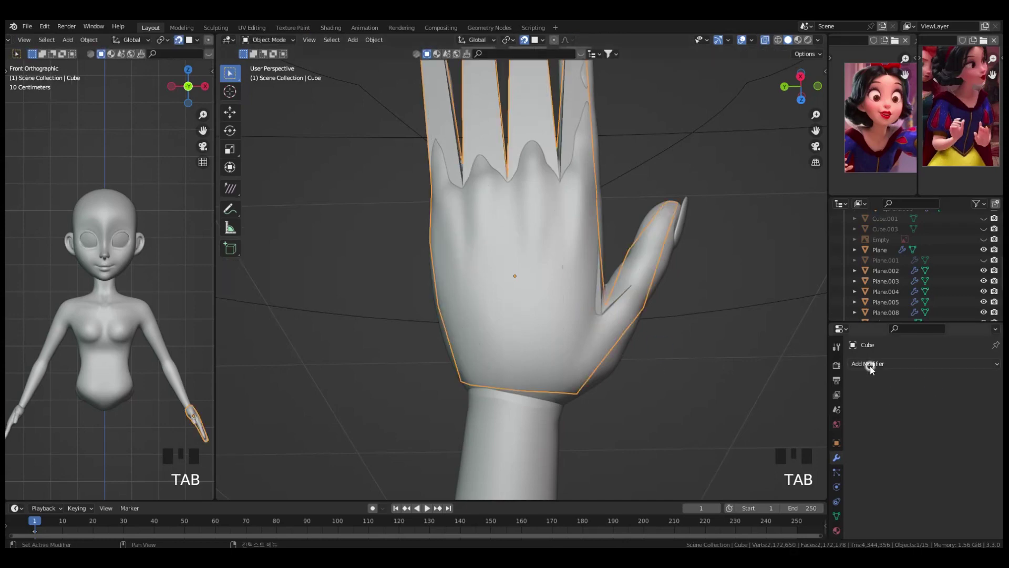
pyautogui.click(869, 364)
pyautogui.click(869, 232)
pyautogui.press('Tab')
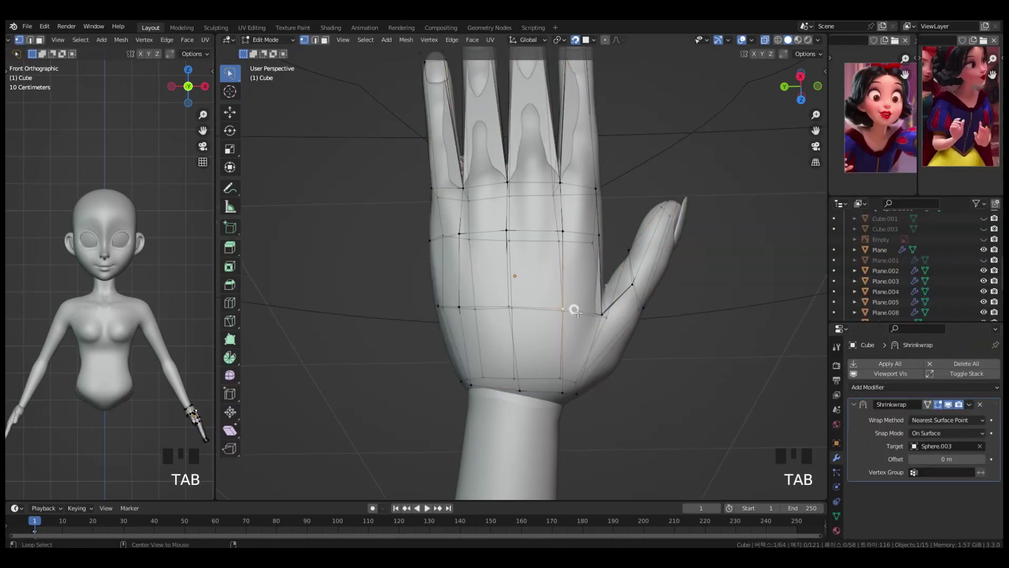
# - Move the lower palm edge loop closer to the wrist and scale the wrist loop to 0.854
pyautogui.click(704, 394)
pyautogui.press('g')
pyautogui.click(667, 368)
pyautogui.keyDown('alt'); pyautogui.click(709, 396); pyautogui.keyUp('alt')
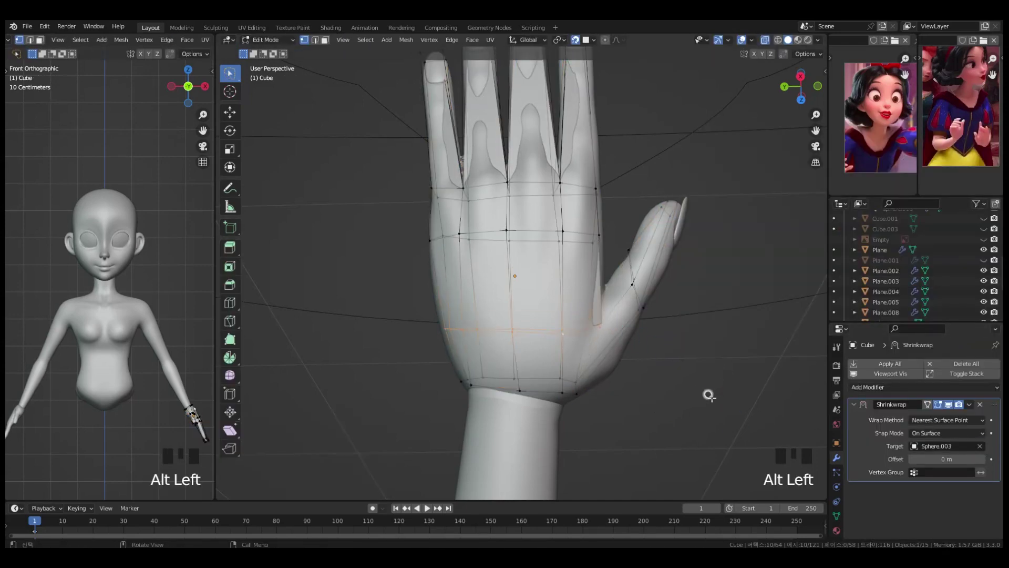
pyautogui.click(706, 411)
pyautogui.keyDown('shift'); pyautogui.moveTo(548, 390); pyautogui.dragTo(579, 335, button='middle'); pyautogui.keyUp('shift')
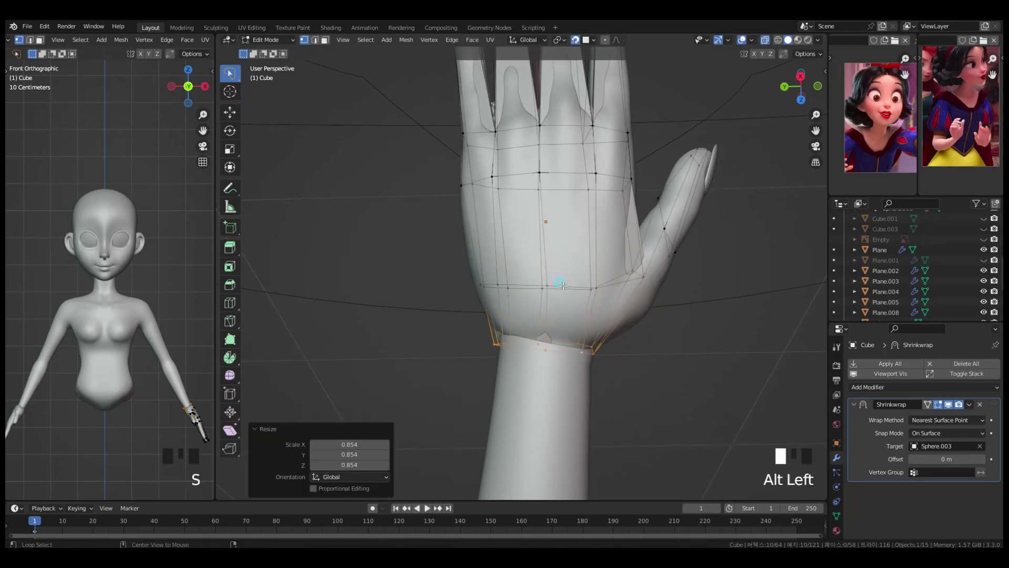
pyautogui.click(708, 390)
# - Move the palm-side vertex at the thumb's base to follow the sculpted thumb muscle
pyautogui.moveTo(708, 390); pyautogui.dragTo(697, 288, button='middle')
pyautogui.press('g')
pyautogui.click(691, 293)
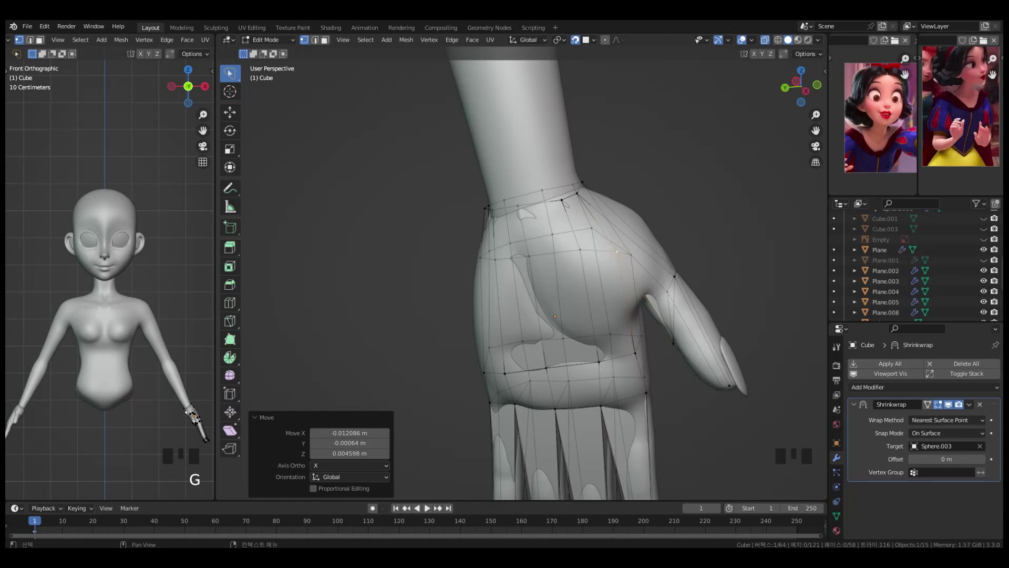
# - Clip the front view to a region around the low-poly hand and save the file
pyautogui.moveTo(635, 284); pyautogui.dragTo(493, 368, button='middle')
pyautogui.scroll(-3, 591, 336)
pyautogui.press('KP_1')
pyautogui.hotkey('ctrl', 'b')
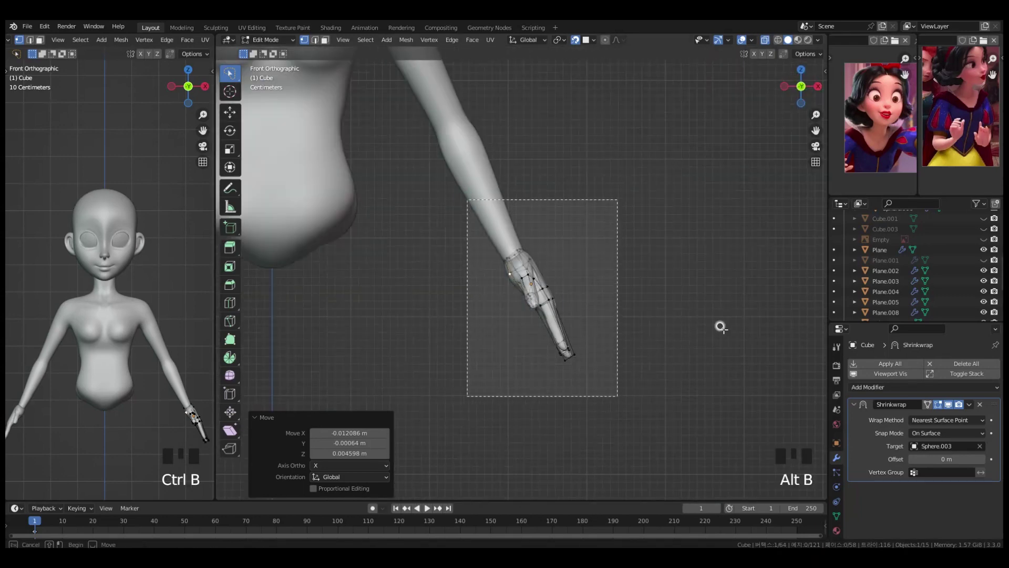
pyautogui.hotkey('ctrl', 's')
# - Move the vertex in the web between thumb and index finger onto the sculpted hand
pyautogui.scroll(3, 617, 317)
pyautogui.moveTo(632, 317); pyautogui.dragTo(571, 295, button='middle')
pyautogui.click(582, 233)
pyautogui.press('g')
pyautogui.click(588, 247)
pyautogui.moveTo(591, 250); pyautogui.dragTo(629, 278, button='middle')
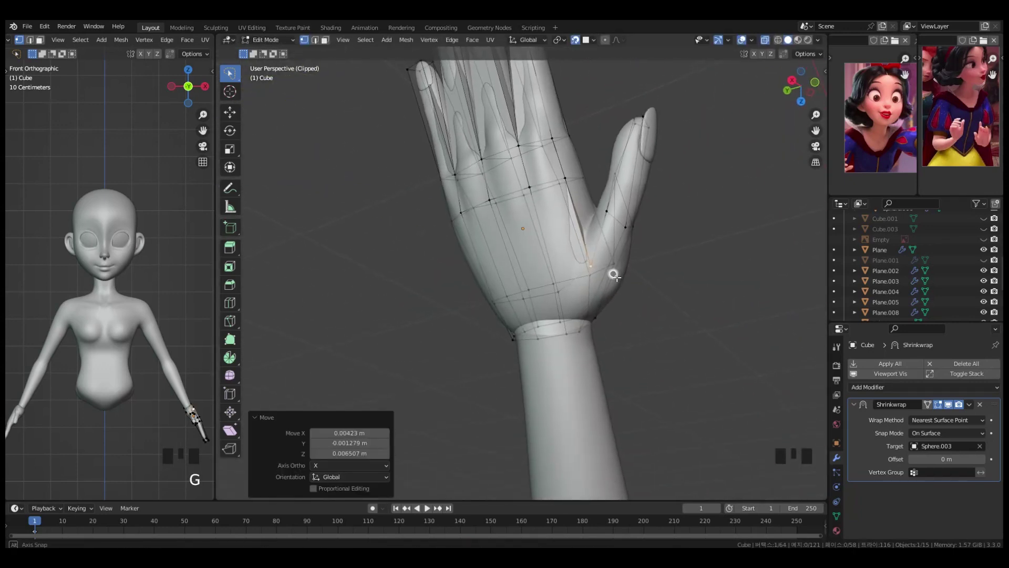
# - Adjust the thumb's middle and base vertices to follow the sculpted thumb
pyautogui.moveTo(598, 277); pyautogui.dragTo(463, 244, button='middle')
pyautogui.click(408, 225)
pyautogui.press('g')
pyautogui.click(405, 220)
pyautogui.press('g')
pyautogui.click(420, 286)
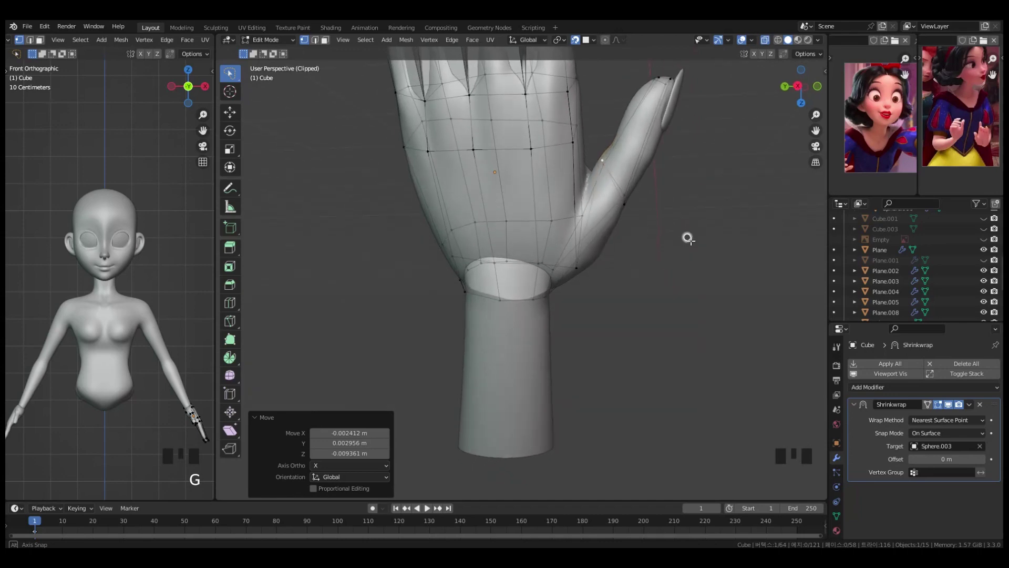
pyautogui.click(678, 233)
pyautogui.moveTo(678, 233); pyautogui.dragTo(590, 277, button='middle')
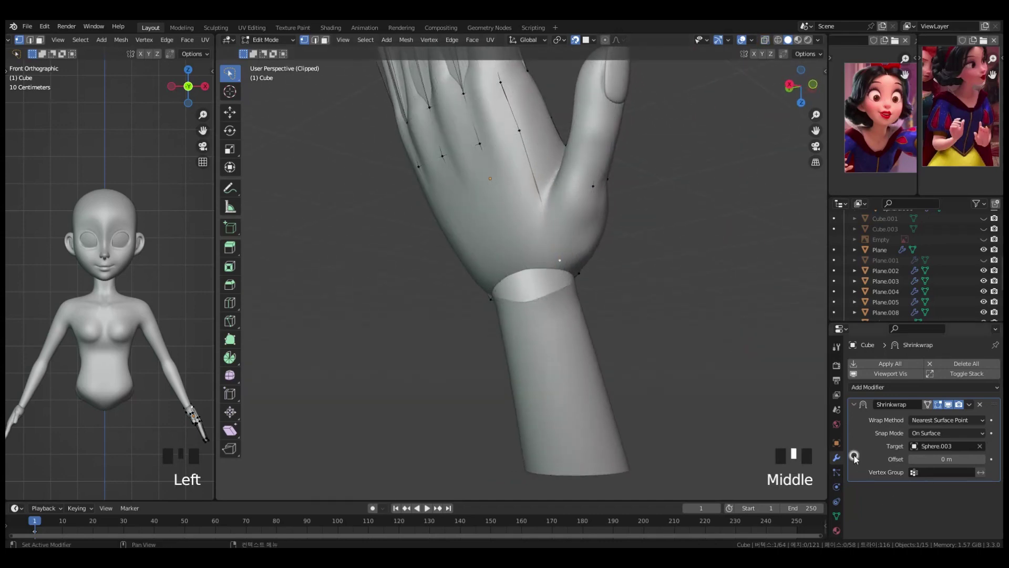
# - Turn on In Front display for the low-poly hand and add a loop cut across the thumb's base
pyautogui.click(836, 443)
pyautogui.scroll(-10, 909, 482)
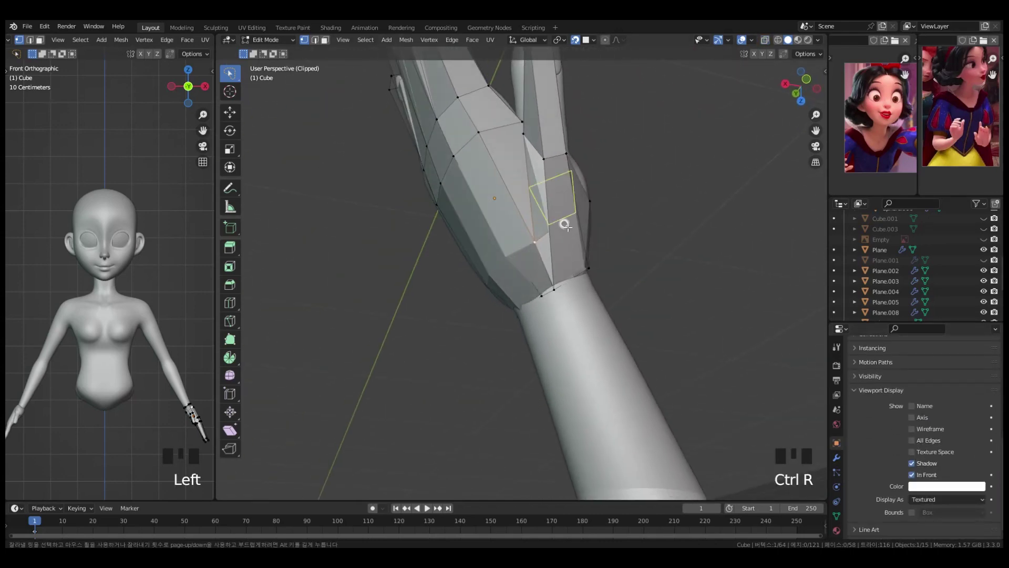
pyautogui.click(568, 227)
pyautogui.click(568, 227)
# - Move a vertex of the new thumb-base loop to widen the thumb's base over the sculpt
pyautogui.moveTo(568, 227); pyautogui.dragTo(704, 264, button='middle')
pyautogui.click(577, 225)
pyautogui.press('g')
pyautogui.click(566, 217)
pyautogui.moveTo(566, 217); pyautogui.dragTo(467, 297, button='middle')
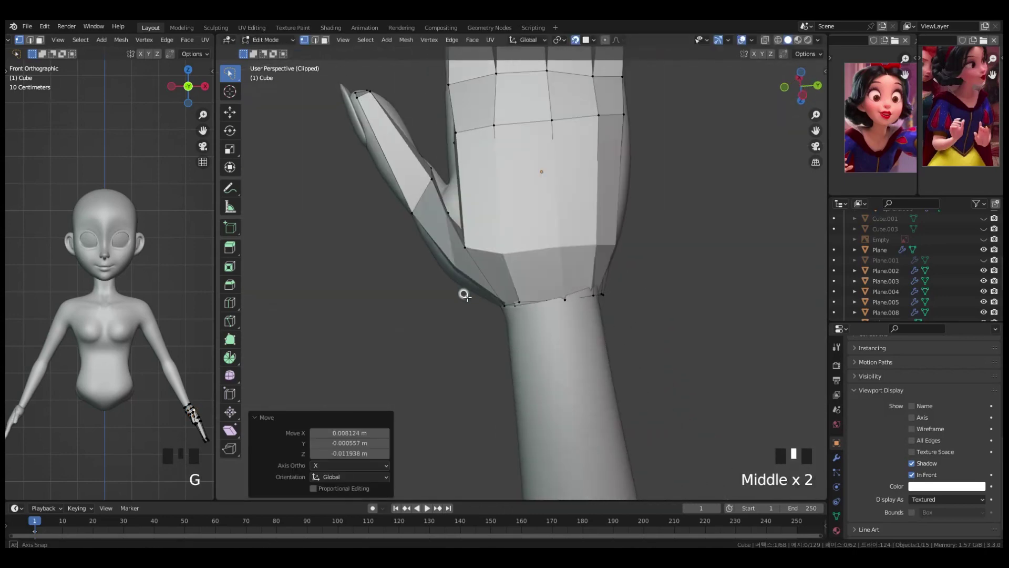
pyautogui.moveTo(450, 218); pyautogui.dragTo(654, 219, button='middle')
# - Turn on see-through display and move the outer thumb-base vertices onto the sculpted thumb's edge
pyautogui.hotkey('alt', 'z')
pyautogui.press('g')
pyautogui.click(499, 259)
pyautogui.moveTo(499, 260); pyautogui.dragTo(473, 249, button='middle')
pyautogui.click(480, 279)
pyautogui.click(572, 229)
pyautogui.press('g')
pyautogui.click(562, 221)
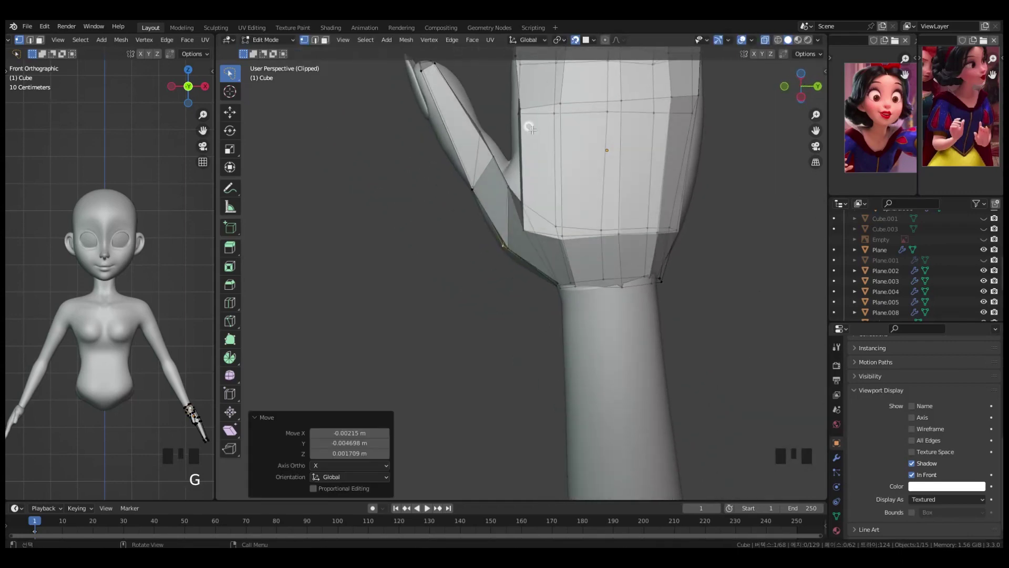
# - Isolate the low-poly hand and rip the edges between the index side of the palm and the thumb's base
pyautogui.press('KP_Divide')
pyautogui.moveTo(732, 214); pyautogui.dragTo(562, 342, button='middle')
pyautogui.scroll(2, 574, 266)
pyautogui.moveTo(691, 393); pyautogui.dragTo(727, 378, button='middle')
pyautogui.press('v')
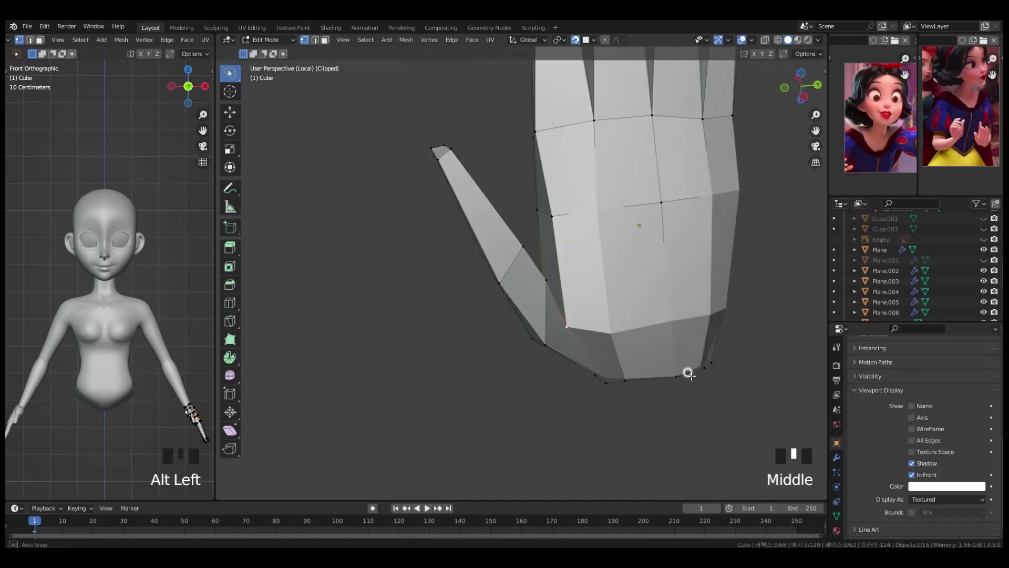
pyautogui.click(726, 377)
pyautogui.moveTo(623, 349)
pyautogui.mouseDown(button='middle')
pyautogui.moveTo(610, 357)
pyautogui.moveTo(620, 365)
pyautogui.mouseUp(button='middle')
pyautogui.keyDown('alt'); pyautogui.click(613, 371); pyautogui.keyUp('alt')
pyautogui.moveTo(649, 406); pyautogui.dragTo(639, 361, button='middle')
pyautogui.keyDown('alt'); pyautogui.keyDown('shift'); pyautogui.click(605, 357); pyautogui.keyUp('shift'); pyautogui.keyUp('alt')
pyautogui.press('v')
pyautogui.click(628, 362)
# - Merge the ripped thumb-web vertices at their center and move the merged vertex toward the thumb
pyautogui.click(505, 292)
pyautogui.moveTo(518, 294); pyautogui.dragTo(543, 299, button='middle')
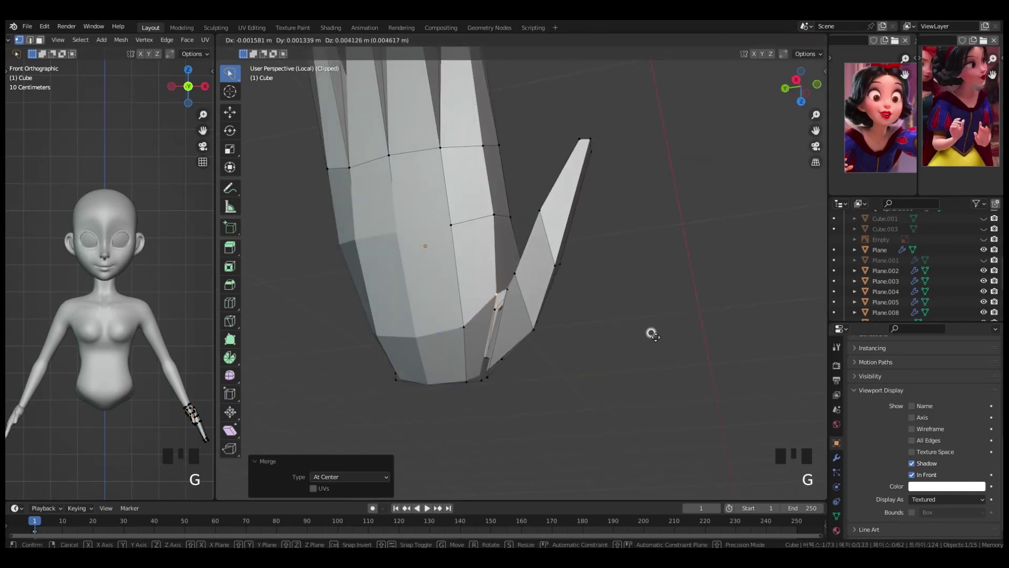
pyautogui.click(651, 330)
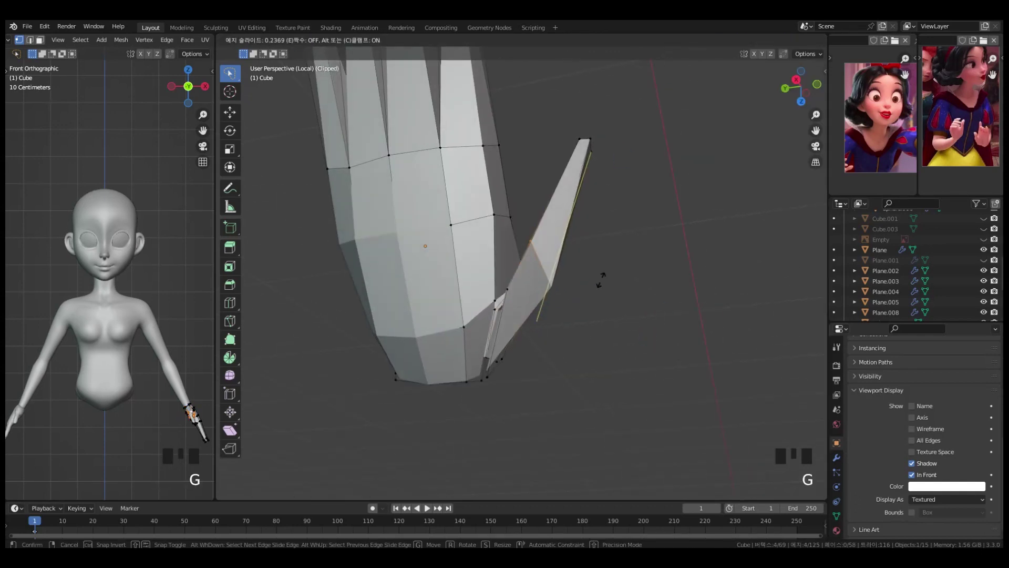
# - Slide the thumb's middle edge loop along the thumb, then dissolve it
pyautogui.click(601, 280)
pyautogui.moveTo(601, 280); pyautogui.dragTo(578, 273, button='middle')
pyautogui.keyDown('alt'); pyautogui.click(514, 304); pyautogui.keyUp('alt')
pyautogui.press('x')
pyautogui.click(532, 358)
# - Move the loose thumb-base vertex toward the palm and merge the two selected vertices
pyautogui.press('g')
pyautogui.click(499, 314)
pyautogui.keyDown('shift'); pyautogui.click(565, 273); pyautogui.keyUp('shift')
pyautogui.press('m')
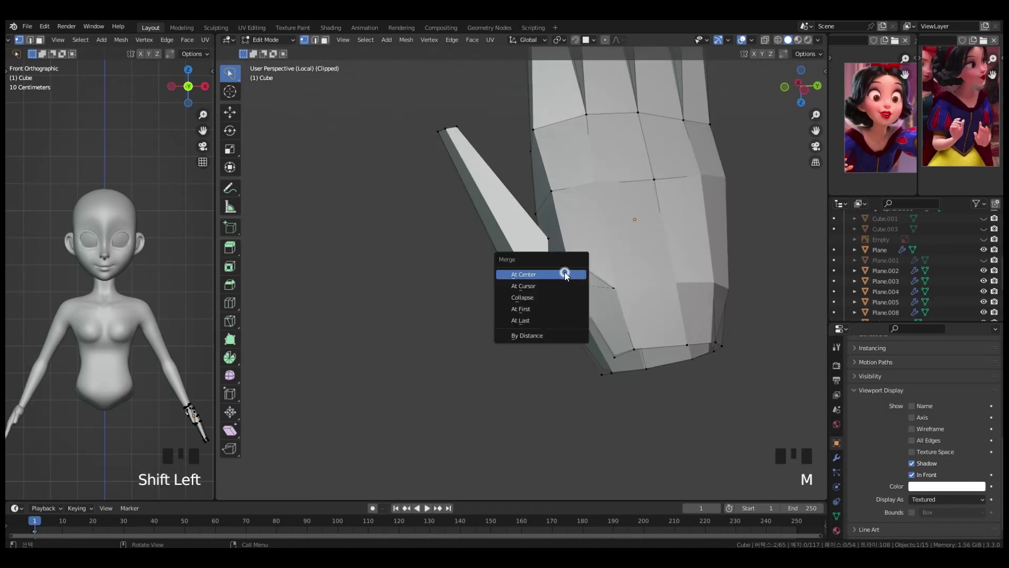
pyautogui.click(573, 292)
# - Add a centered loop cut at the thumb's base and connect the two selected vertices beside the palm
pyautogui.hotkey('ctrl', 'r')
pyautogui.click(613, 310)
pyautogui.press('Escape')
pyautogui.moveTo(613, 311); pyautogui.dragTo(568, 360, button='middle')
pyautogui.keyDown('shift'); pyautogui.click(567, 360); pyautogui.keyUp('shift')
pyautogui.keyDown('shift'); pyautogui.click(657, 331); pyautogui.keyUp('shift')
pyautogui.press('f')
# - Dissolve the unneeded edges at the thumb's base
pyautogui.moveTo(658, 331); pyautogui.dragTo(609, 286, button='middle')
pyautogui.keyDown('alt'); pyautogui.click(496, 336); pyautogui.keyUp('alt')
pyautogui.press('x')
pyautogui.click(473, 409)
pyautogui.moveTo(472, 409); pyautogui.dragTo(519, 308, button='middle')
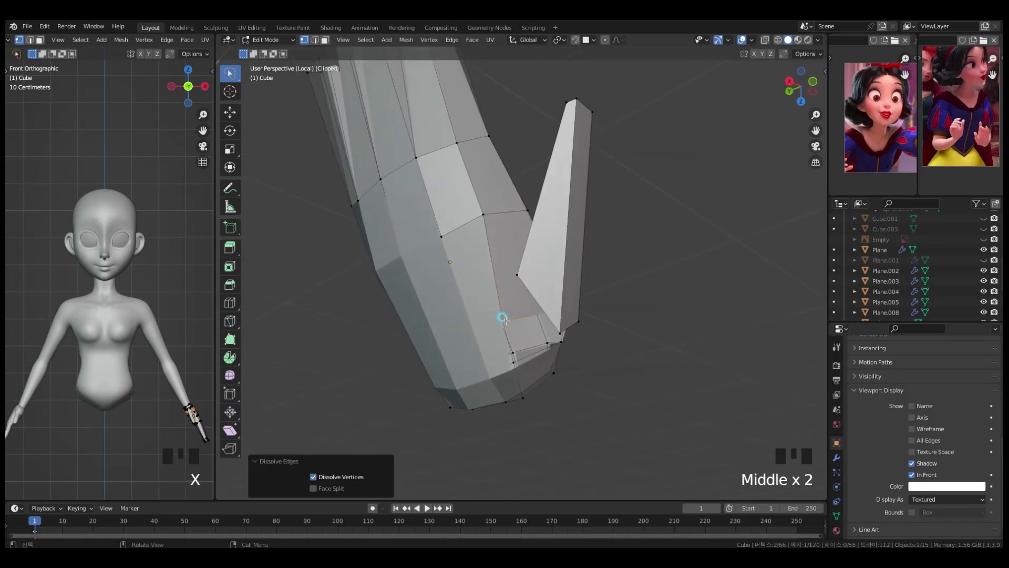
# - Clean up the narrow face beside the thumb's base and reposition the adjoining vertices
pyautogui.press('3')
pyautogui.click(519, 308)
pyautogui.click(506, 261)
pyautogui.moveTo(506, 261); pyautogui.dragTo(525, 310, button='middle')
pyautogui.press('1')
pyautogui.click(525, 310)
pyautogui.keyDown('shift'); pyautogui.click(519, 286); pyautogui.keyUp('shift')
pyautogui.moveTo(586, 255); pyautogui.dragTo(536, 380, button='middle')
pyautogui.press('g')
pyautogui.click(541, 435)
# - Show the sculpt again and move the thumb-web vertex toward the palm's edge
pyautogui.moveTo(541, 435); pyautogui.dragTo(587, 323, button='middle')
pyautogui.press('Tab')
pyautogui.press('/')
pyautogui.press('Tab')
pyautogui.click(510, 190)
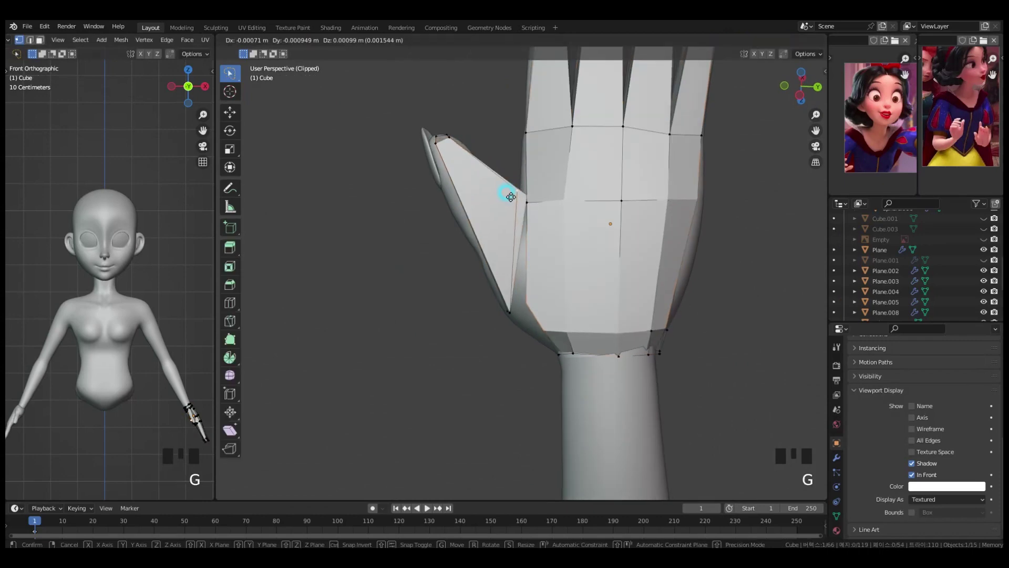
pyautogui.press('g')
pyautogui.click(534, 206)
# - Turn off In Front, enable see-through display, and move the thumb-web vertices onto the sculpted thumb's crease
pyautogui.click(910, 474)
pyautogui.hotkey('alt', 'z')
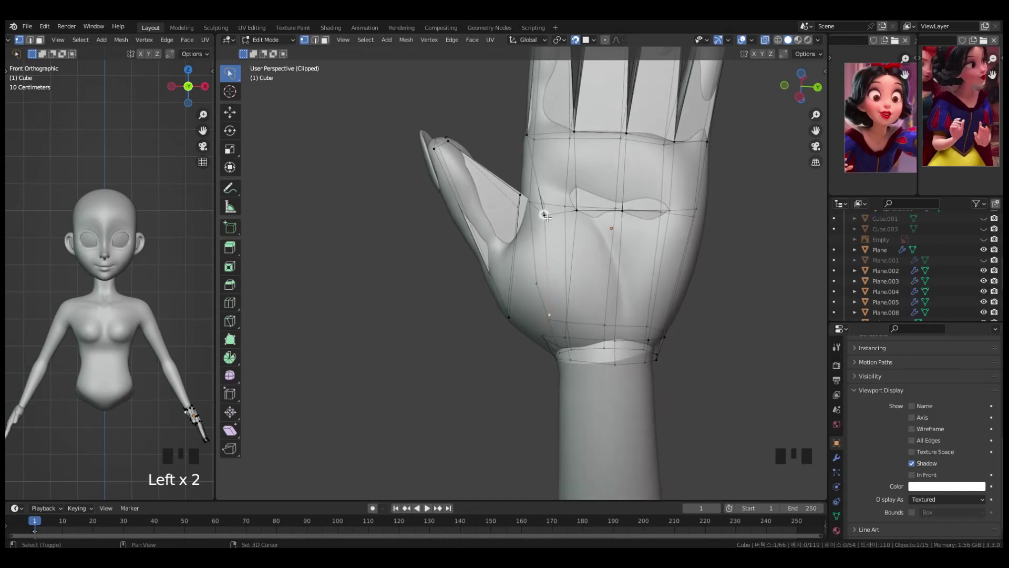
pyautogui.click(539, 203)
pyautogui.moveTo(554, 266)
pyautogui.mouseDown(button='middle')
pyautogui.moveTo(580, 250)
pyautogui.moveTo(553, 262)
pyautogui.mouseUp(button='middle')
pyautogui.click(517, 189)
pyautogui.moveTo(518, 188); pyautogui.dragTo(486, 302, button='middle')
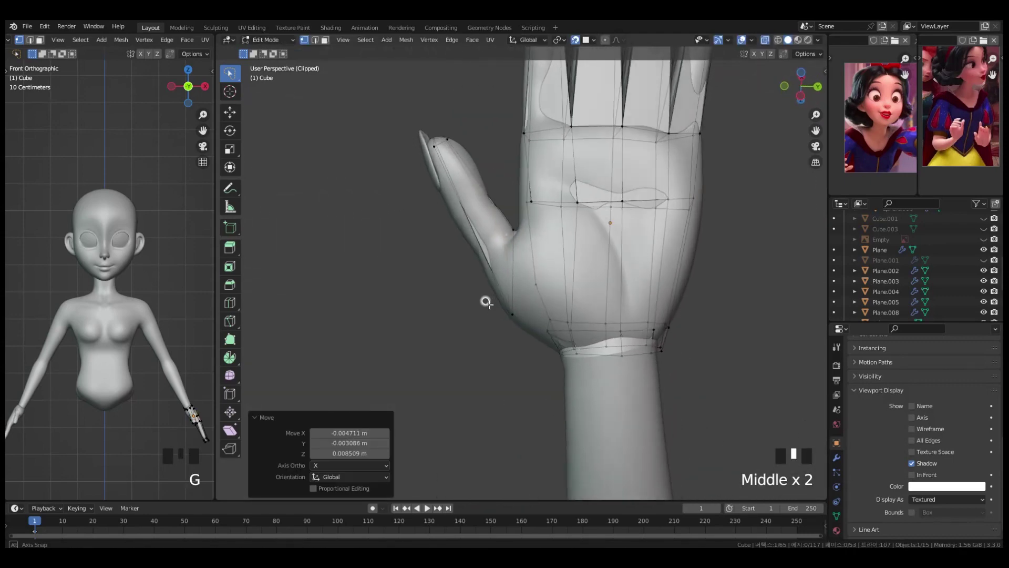
# - Move the thumb-web vertex inward over the palm and the outer thumb-base vertex closer to the wrist
pyautogui.press('g')
pyautogui.click(566, 209)
pyautogui.click(512, 316)
pyautogui.press('g')
pyautogui.click(537, 331)
# - Reposition the wrist and palm vertices around the thumb's base to follow the sculpted hand, and save the file
pyautogui.moveTo(537, 331)
pyautogui.mouseDown(button='middle')
pyautogui.moveTo(575, 304)
pyautogui.moveTo(545, 297)
pyautogui.moveTo(539, 327)
pyautogui.mouseUp(button='middle')
pyautogui.click(580, 329)
pyautogui.press('g')
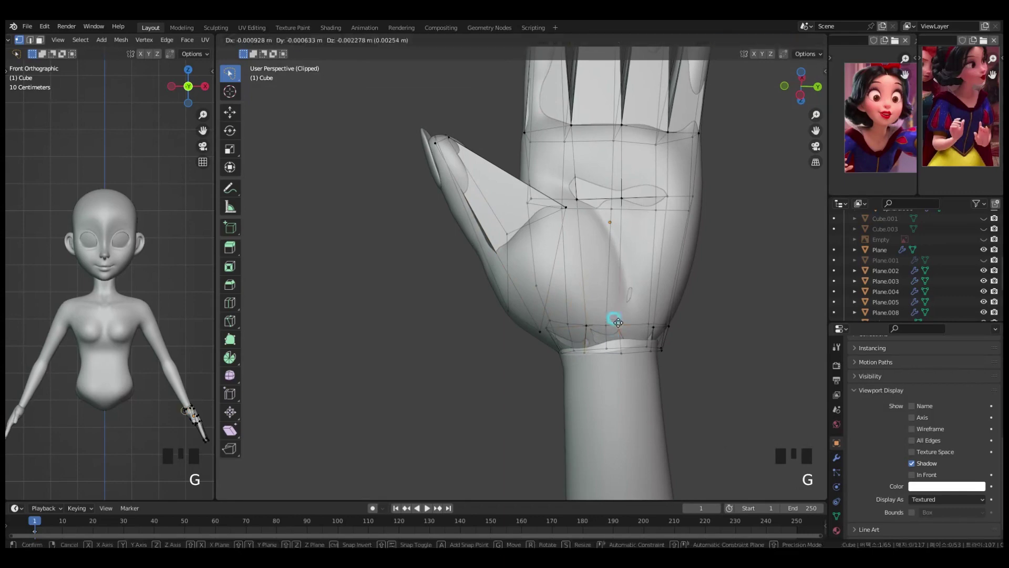
pyautogui.moveTo(621, 343); pyautogui.dragTo(487, 258, button='middle')
pyautogui.press('g')
pyautogui.click(450, 196)
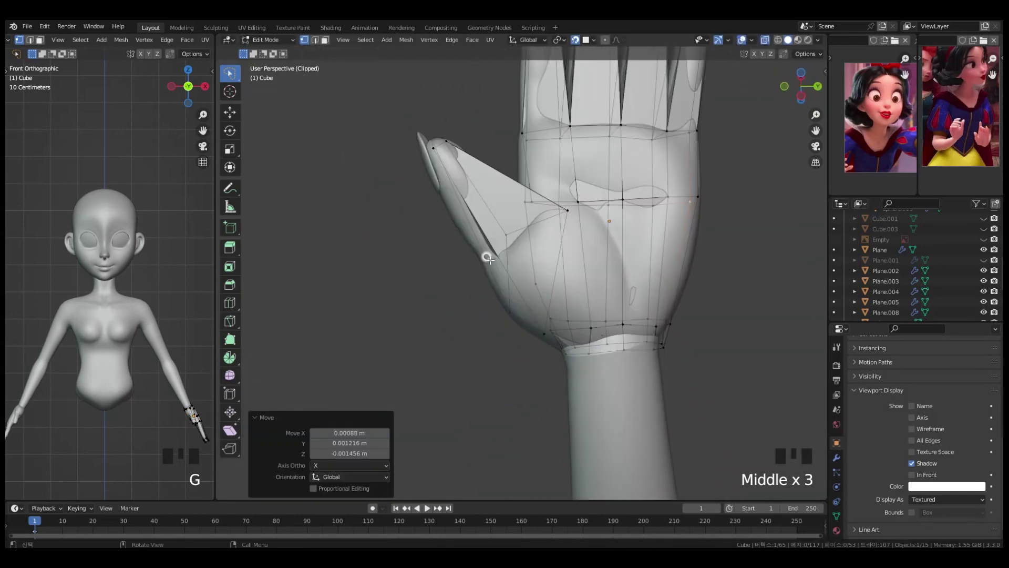
pyautogui.moveTo(610, 242); pyautogui.dragTo(553, 256, button='middle')
pyautogui.hotkey('ctrl', 's')
# - Move the vertices on the thumb's side and beside the palm onto the sculpted surface
pyautogui.click(455, 235)
pyautogui.press('g')
pyautogui.click(505, 226)
pyautogui.moveTo(506, 226); pyautogui.dragTo(570, 206, button='middle')
pyautogui.click(589, 236)
pyautogui.press('g')
pyautogui.click(592, 240)
# - Add an edge loop around each finger and rotate the index finger's loop by 16.6°
pyautogui.hotkey('ctrl', 'r')
pyautogui.click(598, 146)
pyautogui.rightClick(598, 146)
pyautogui.moveTo(659, 290); pyautogui.dragTo(462, 279, button='middle')
pyautogui.keyDown('shift'); pyautogui.moveTo(644, 262); pyautogui.dragTo(739, 334, button='middle'); pyautogui.keyUp('shift')
pyautogui.press('r')
pyautogui.click(752, 269)
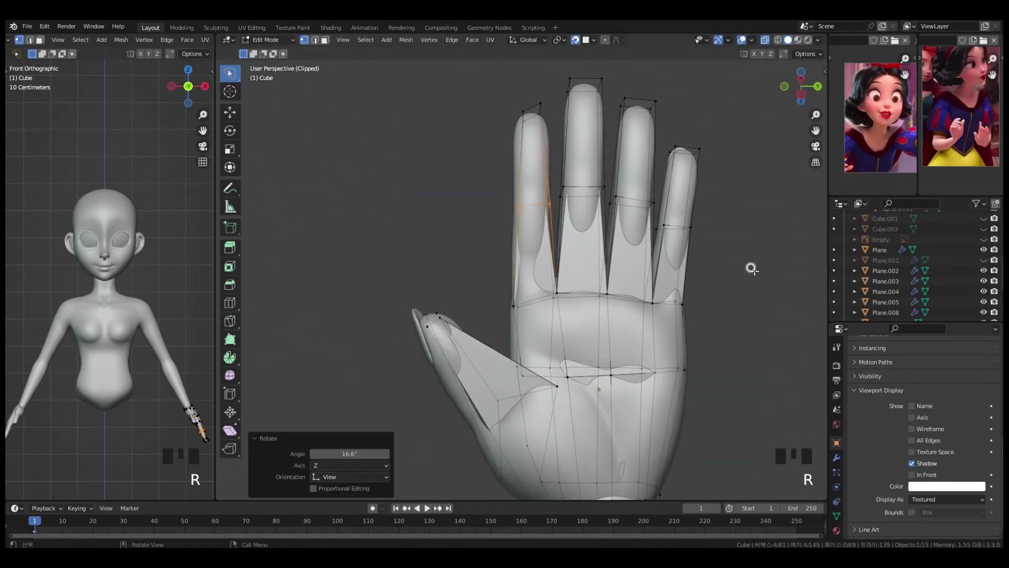
# - Slide the index, middle and ring finger loops toward the bases of the fingers
pyautogui.click(759, 305)
pyautogui.keyDown('alt'); pyautogui.click(593, 187); pyautogui.keyUp('alt')
pyautogui.press('g')
pyautogui.press('g')
pyautogui.click(741, 313)
pyautogui.keyDown('alt'); pyautogui.click(635, 201); pyautogui.keyUp('alt')
pyautogui.press('g')
pyautogui.press('g')
pyautogui.click(746, 302)
# - Slide the little finger's edge loop toward the palm and refine the ring finger's loop to line up with it
pyautogui.keyDown('alt'); pyautogui.click(679, 228); pyautogui.keyUp('alt')
pyautogui.click(721, 282)
pyautogui.click(742, 317)
pyautogui.moveTo(742, 317); pyautogui.dragTo(762, 292, button='middle')
pyautogui.press('g')
pyautogui.press('g')
pyautogui.click(760, 299)
pyautogui.keyDown('alt'); pyautogui.click(626, 236); pyautogui.keyUp('alt')
pyautogui.press('g')
pyautogui.press('g')
pyautogui.click(739, 290)
# - Add one edge loop around the middle of the thumb and move its first vertex toward the sculpted thumb
pyautogui.moveTo(508, 363); pyautogui.dragTo(467, 359, button='middle')
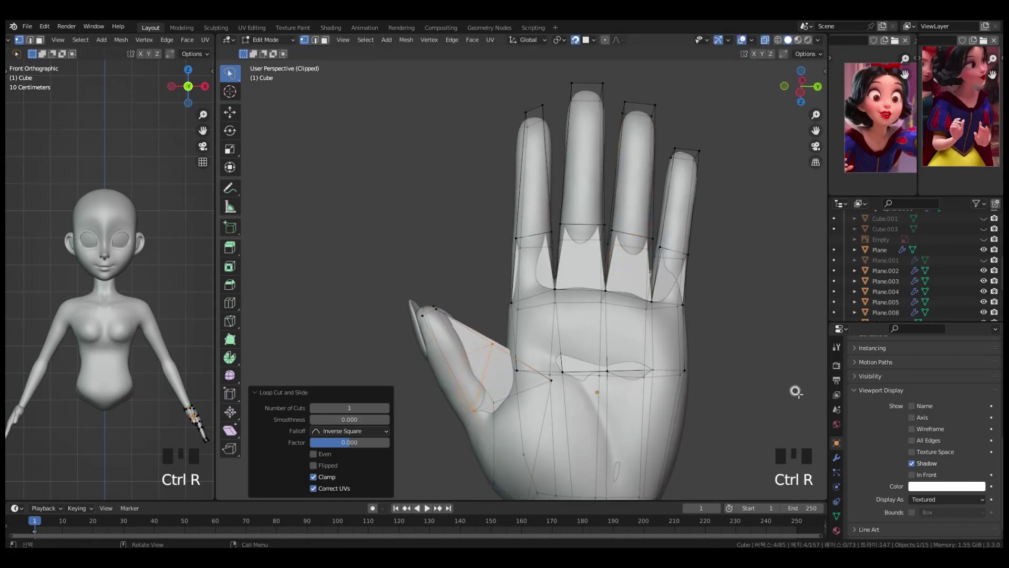
pyautogui.click(778, 418)
pyautogui.scroll(1, 692, 424)
pyautogui.moveTo(692, 423); pyautogui.dragTo(720, 410, button='middle')
pyautogui.keyDown('shift'); pyautogui.moveTo(542, 391); pyautogui.dragTo(624, 290, button='middle'); pyautogui.keyUp('shift')
pyautogui.press('g')
pyautogui.click(633, 284)
pyautogui.moveTo(640, 241); pyautogui.dragTo(751, 252, button='middle')
# - Adjust the thumb loop's vertices from several angles so they follow the sculpted thumb's outline
pyautogui.click(486, 348)
pyautogui.press('g')
pyautogui.click(488, 351)
pyautogui.moveTo(489, 350)
pyautogui.mouseDown(button='middle')
pyautogui.moveTo(457, 333)
pyautogui.moveTo(531, 345)
pyautogui.moveTo(577, 331)
pyautogui.moveTo(486, 350)
pyautogui.mouseUp(button='middle')
pyautogui.click(486, 350)
pyautogui.moveTo(595, 328); pyautogui.dragTo(520, 394, button='middle')
pyautogui.press('g')
pyautogui.click(551, 285)
pyautogui.moveTo(550, 286); pyautogui.dragTo(673, 287, button='middle')
# - Pull the remaining vertices along the thumb onto the sculpted surface
pyautogui.click(465, 321)
pyautogui.press('g')
pyautogui.click(465, 324)
pyautogui.moveTo(597, 315); pyautogui.dragTo(644, 303, button='middle')
pyautogui.click(460, 356)
pyautogui.keyDown('shift'); pyautogui.moveTo(512, 348); pyautogui.dragTo(549, 295, button='middle'); pyautogui.keyUp('shift')
pyautogui.press('g')
pyautogui.click(488, 265)
# - Add an edge loop through the palm near the thumb's base, scale it, and slide the palm vertices into place
pyautogui.click(462, 371)
pyautogui.hotkey('ctrl', 'r')
pyautogui.doubleClick(550, 296)
pyautogui.press('s')
pyautogui.click(645, 315)
pyautogui.press('g')
pyautogui.click(631, 315)
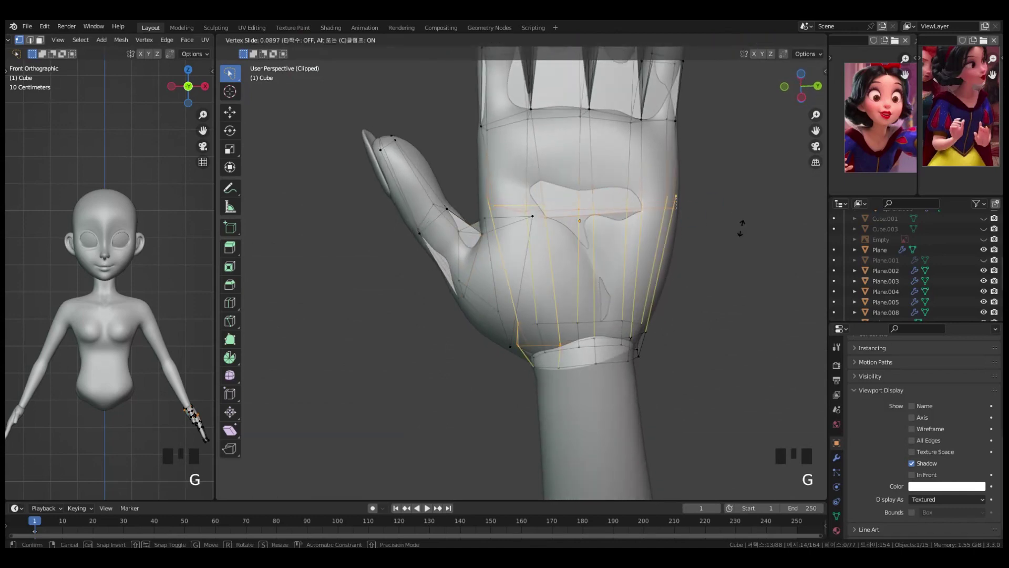
pyautogui.click(741, 227)
pyautogui.moveTo(741, 227); pyautogui.dragTo(734, 217, button='middle')
pyautogui.click(728, 243)
# - Reposition the vertices between the thumb web and the palm to even out the thumb-base faces
pyautogui.click(481, 233)
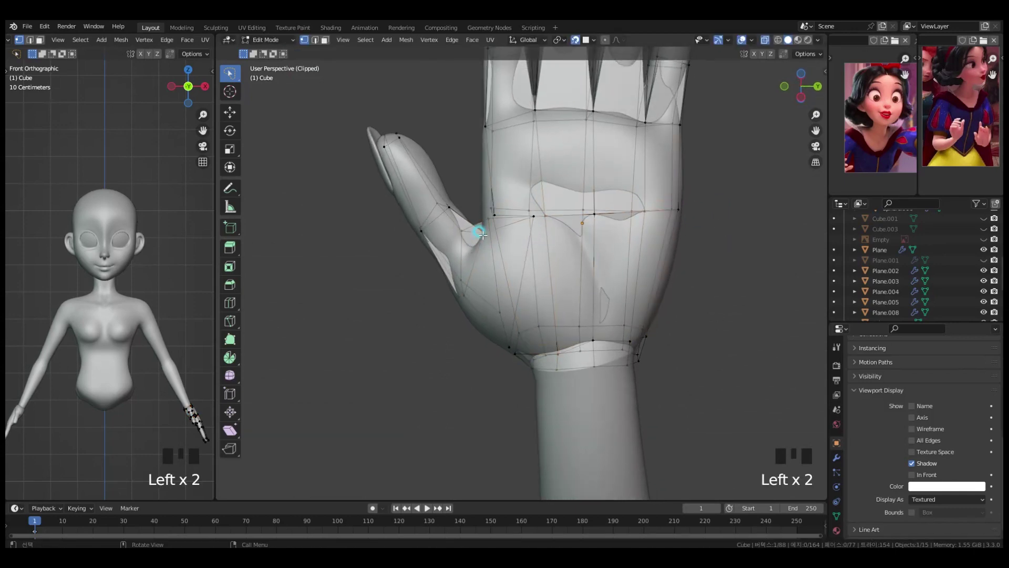
pyautogui.click(531, 231)
pyautogui.moveTo(531, 231)
pyautogui.mouseDown(button='middle')
pyautogui.moveTo(638, 223)
pyautogui.moveTo(583, 261)
pyautogui.moveTo(531, 223)
pyautogui.moveTo(560, 276)
pyautogui.moveTo(540, 301)
pyautogui.moveTo(484, 256)
pyautogui.moveTo(530, 250)
pyautogui.mouseUp(button='middle')
pyautogui.click(583, 261)
pyautogui.press('g')
pyautogui.click(552, 260)
# - Leave mesh editing and hide Plane.001 and the fingernail objects Plane.002, Plane.003, Plane.004, Plane.005 and Plane.008
pyautogui.moveTo(531, 250); pyautogui.dragTo(553, 286, button='middle')
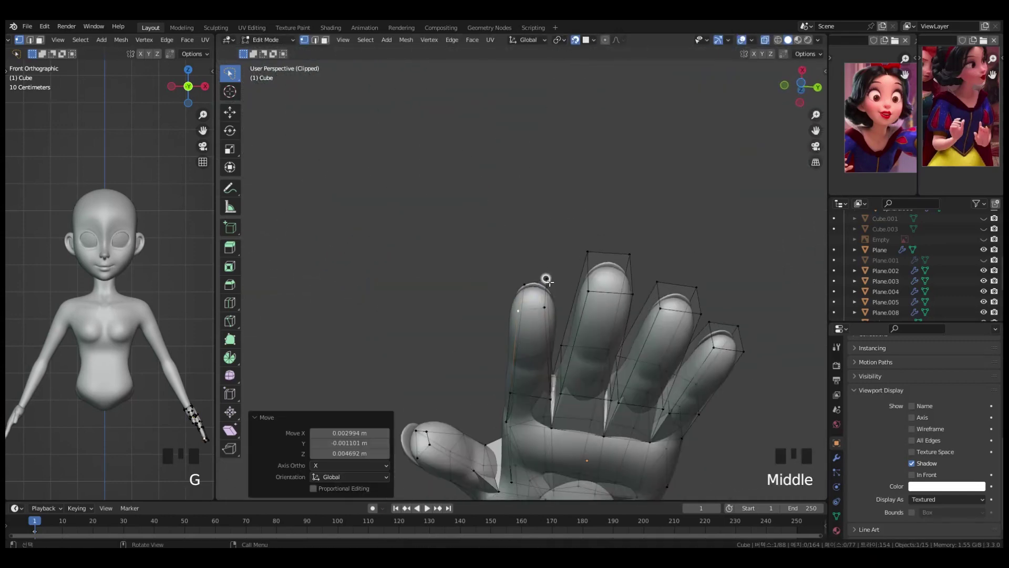
pyautogui.click(520, 289)
pyautogui.press('Tab')
pyautogui.click(544, 282)
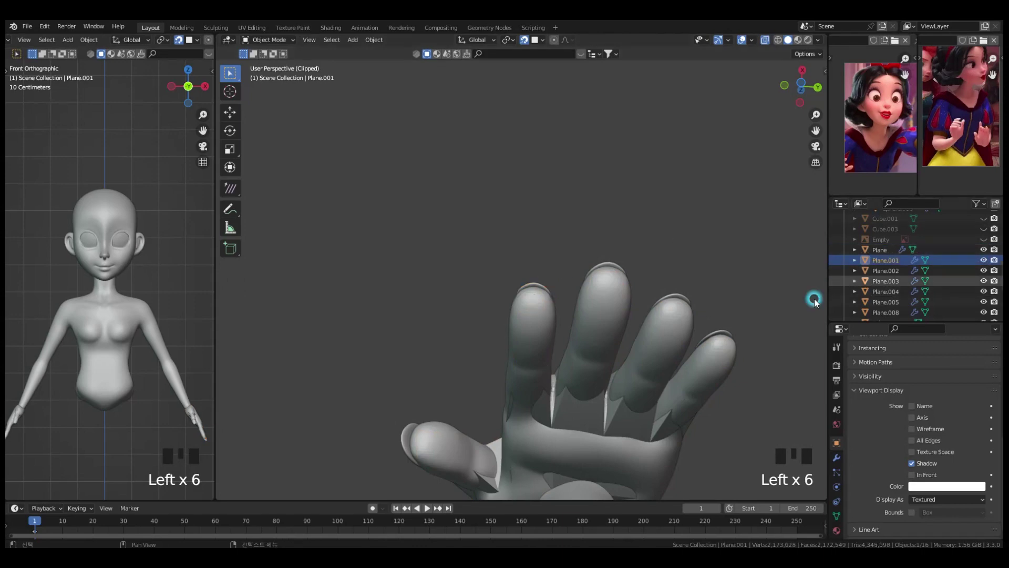
pyautogui.press('`')
pyautogui.keyDown('ctrl'); pyautogui.moveTo(619, 311); pyautogui.dragTo(625, 357, button='middle'); pyautogui.keyUp('ctrl')
pyautogui.keyDown('ctrl'); pyautogui.moveTo(625, 315); pyautogui.dragTo(631, 363, button='middle'); pyautogui.keyUp('ctrl')
pyautogui.keyDown('ctrl'); pyautogui.moveTo(630, 315); pyautogui.dragTo(635, 363, button='middle'); pyautogui.keyUp('ctrl')
pyautogui.click(984, 260)
pyautogui.keyDown('shift'); pyautogui.moveTo(462, 295); pyautogui.dragTo(708, 388, button='middle'); pyautogui.keyUp('shift')
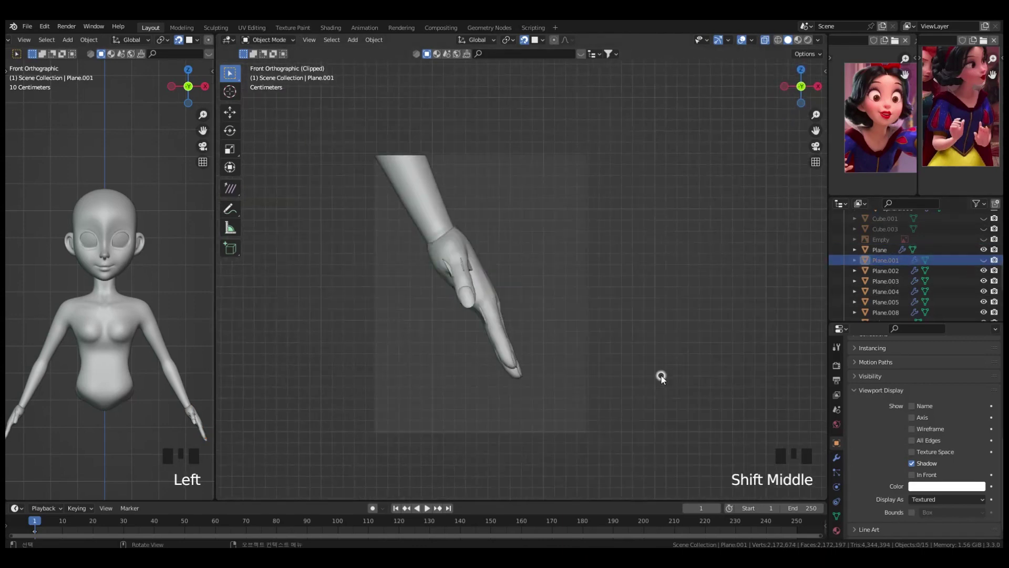
pyautogui.moveTo(984, 227); pyautogui.dragTo(983, 261)
# - Reopen the low-poly hand mesh for editing and move the first stray vertex onto the sculpted hand
pyautogui.moveTo(641, 336); pyautogui.dragTo(541, 310, button='middle')
pyautogui.click(562, 398)
pyautogui.press('Tab')
pyautogui.click(548, 259)
pyautogui.press('KP_Decimal')
pyautogui.press('g')
pyautogui.click(484, 261)
# - Move two more protruding vertices of the low-poly hand so they fit the sculpt
pyautogui.click(412, 184)
pyautogui.press('g')
pyautogui.click(422, 194)
pyautogui.keyDown('ctrl'); pyautogui.moveTo(457, 252); pyautogui.dragTo(517, 190, button='middle'); pyautogui.keyUp('ctrl')
pyautogui.click(511, 185)
pyautogui.press('g')
pyautogui.click(508, 208)
# - Reposition a vertex on the neighbouring finger and slide another along its edge to match the sculpted finger
pyautogui.click(625, 198)
pyautogui.press('g')
pyautogui.moveTo(583, 239); pyautogui.dragTo(629, 306, button='middle')
pyautogui.click(616, 187)
pyautogui.click(668, 148)
pyautogui.press('g')
pyautogui.press('g')
pyautogui.click(674, 182)
# - Fine-tune the remaining finger and hand vertices so the mesh follows the sculpted shape
pyautogui.click(612, 219)
pyautogui.press('g')
pyautogui.click(610, 229)
pyautogui.click(614, 218)
pyautogui.press('g')
pyautogui.click(619, 232)
pyautogui.moveTo(619, 232); pyautogui.dragTo(633, 408, button='middle')
pyautogui.click(558, 118)
pyautogui.press('g')
pyautogui.click(557, 116)
# - Add an edge loop around a finger of the low-poly hand and slide it along the finger to fit the sculpt
pyautogui.hotkey('ctrl', 'r')
pyautogui.click(494, 290)
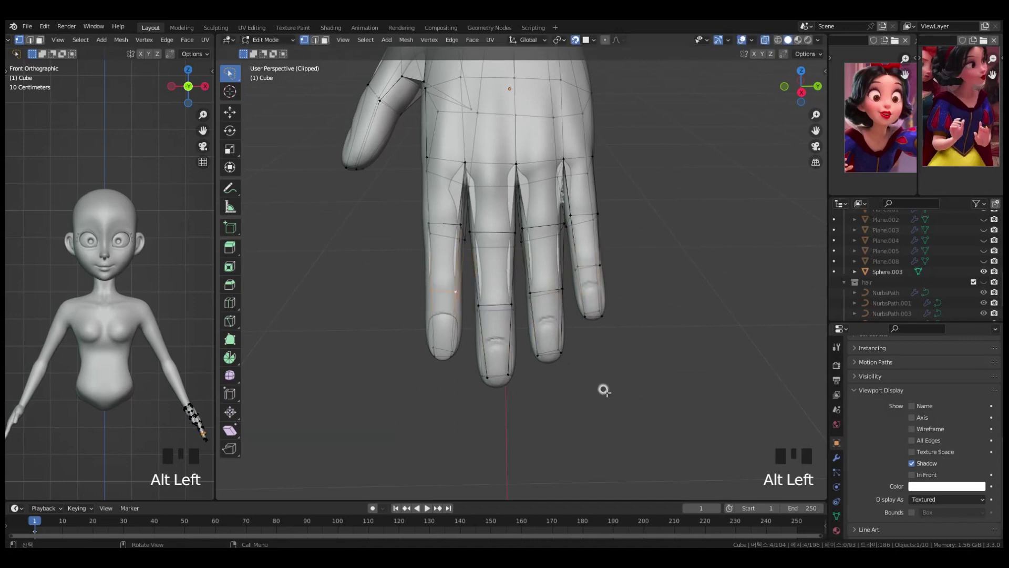
pyautogui.press('g')
pyautogui.press('g')
pyautogui.click(620, 290)
# - Cut another edge loop into the low-poly hand and mark seams along the selected edges of the hand and fingers
pyautogui.keyDown('shift'); pyautogui.moveTo(584, 295); pyautogui.dragTo(607, 364, button='middle'); pyautogui.keyUp('shift')
pyautogui.hotkey('ctrl', 'r')
pyautogui.keyDown('ctrl'); pyautogui.moveTo(615, 303); pyautogui.dragTo(537, 242, button='middle'); pyautogui.keyUp('ctrl')
pyautogui.hotkey('ctrl', 'e')
pyautogui.moveTo(457, 326); pyautogui.dragTo(682, 216, button='middle')
pyautogui.hotkey('ctrl', 'e')
pyautogui.hotkey('ctrl', 'e')
pyautogui.click(650, 257)
pyautogui.moveTo(650, 257); pyautogui.dragTo(581, 361, button='middle')
# - Add a further edge loop to the hand mesh and mark seam edges there
pyautogui.hotkey('ctrl', 'r')
pyautogui.doubleClick(650, 293)
pyautogui.hotkey('ctrl', 'e')
pyautogui.click(650, 293)
# - Reposition two vertices on opposite parts of the low-poly hand to follow the sculpted surface
pyautogui.click(440, 318)
pyautogui.press('g')
pyautogui.click(440, 315)
pyautogui.moveTo(440, 316); pyautogui.dragTo(604, 223, button='middle')
pyautogui.click(619, 215)
pyautogui.press('g')
pyautogui.click(618, 217)
# - Move the next few misplaced hand vertices onto the sculpted form
pyautogui.click(632, 261)
pyautogui.moveTo(635, 280); pyautogui.dragTo(577, 277, button='middle')
pyautogui.press('g')
pyautogui.click(651, 254)
pyautogui.press('g')
pyautogui.click(665, 275)
pyautogui.press('g')
pyautogui.click(561, 347)
# - Adjust further hand vertices with the see-through display switched to reach those hidden by the surface
pyautogui.moveTo(561, 347); pyautogui.dragTo(522, 293, button='middle')
pyautogui.press('g')
pyautogui.hotkey('alt', 'z')
pyautogui.click(559, 321)
pyautogui.press('g')
pyautogui.click(588, 315)
pyautogui.moveTo(588, 315); pyautogui.dragTo(500, 223, button='middle')
# - Nudge the remaining out-of-place vertices until the low-poly hand lines up with the sculpt
pyautogui.press('g')
pyautogui.click(494, 305)
pyautogui.click(490, 351)
pyautogui.press('g')
pyautogui.click(483, 265)
pyautogui.click(482, 266)
pyautogui.hotkey('alt', 'z')
pyautogui.hotkey('alt', 'z')
pyautogui.press('g')
pyautogui.click(476, 255)
# - Move a vertex at the thumb base near the wrist onto the sculpted palm
pyautogui.moveTo(475, 255); pyautogui.dragTo(598, 297, button='middle')
pyautogui.moveTo(600, 388); pyautogui.dragTo(589, 310, button='middle')
pyautogui.click(589, 310)
pyautogui.moveTo(588, 310); pyautogui.dragTo(662, 214, button='middle')
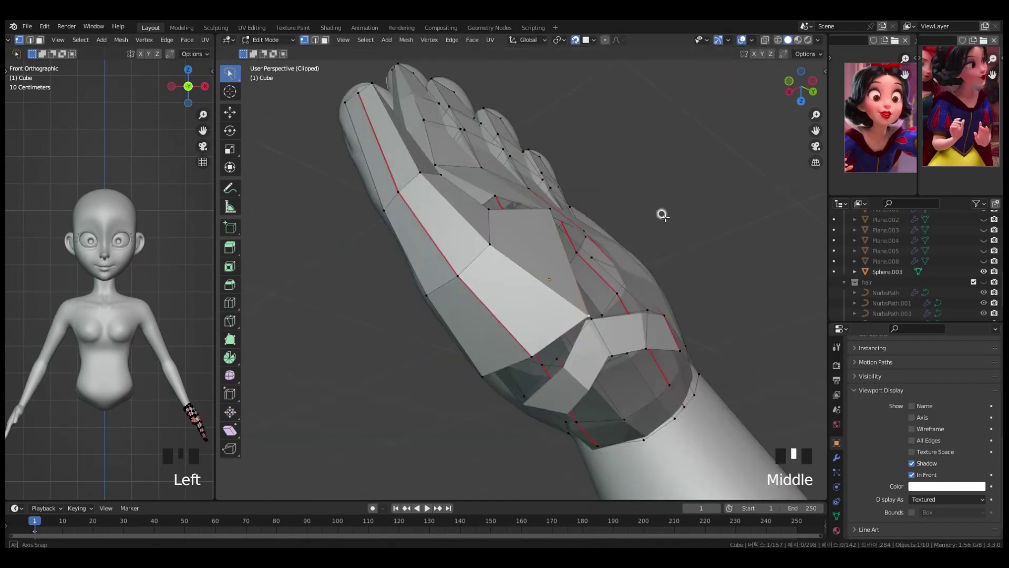
pyautogui.click(549, 362)
pyautogui.press('g')
pyautogui.click(536, 353)
# - Shift two more vertices around the thumb base and palm to even out the mesh flow
pyautogui.moveTo(536, 353); pyautogui.dragTo(545, 284, button='middle')
pyautogui.click(417, 341)
pyautogui.press('g')
pyautogui.click(420, 353)
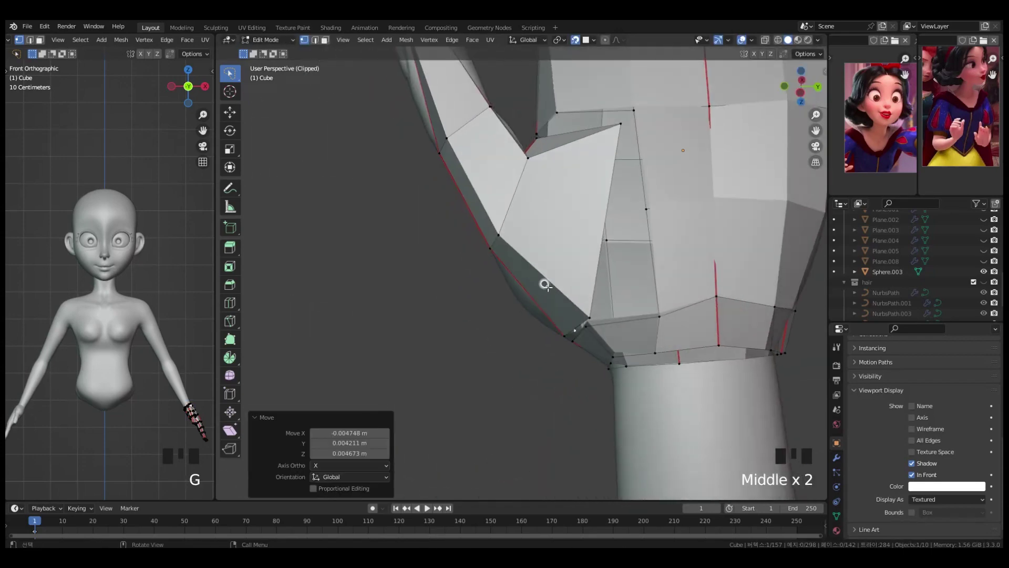
pyautogui.click(625, 271)
pyautogui.press('g')
pyautogui.click(625, 274)
# - Add an edge loop around each finger just above its base, as seen from the back of the hand
pyautogui.moveTo(600, 308); pyautogui.dragTo(663, 335, button='middle')
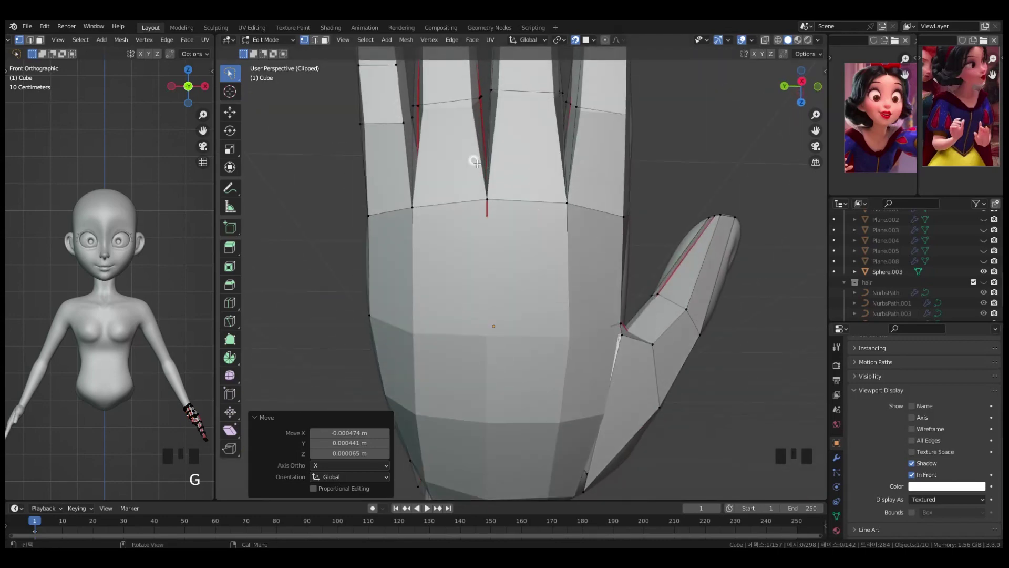
pyautogui.hotkey('ctrl', 'r')
pyautogui.click(387, 166)
pyautogui.scroll(-1, 476, 152)
pyautogui.hotkey('ctrl', 'r')
pyautogui.click(485, 185)
pyautogui.hotkey('ctrl', 'r')
pyautogui.click(531, 184)
pyautogui.hotkey('ctrl', 'e')
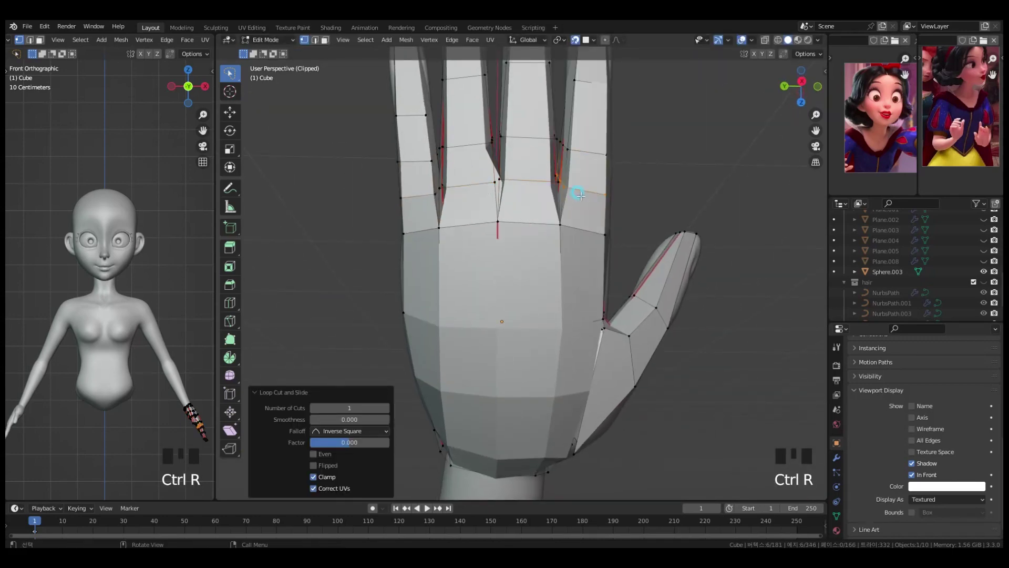
# - Move the protruding vertex between the two middle finger bases back into line with its new edge loop
pyautogui.click(495, 181)
pyautogui.press('g')
pyautogui.click(484, 177)
# - Leave mesh editing and apply the hand's first Shrinkwrap modifier
pyautogui.moveTo(484, 177); pyautogui.dragTo(471, 236, button='middle')
pyautogui.press('Tab')
pyautogui.click(836, 458)
pyautogui.hotkey('ctrl', 'a')
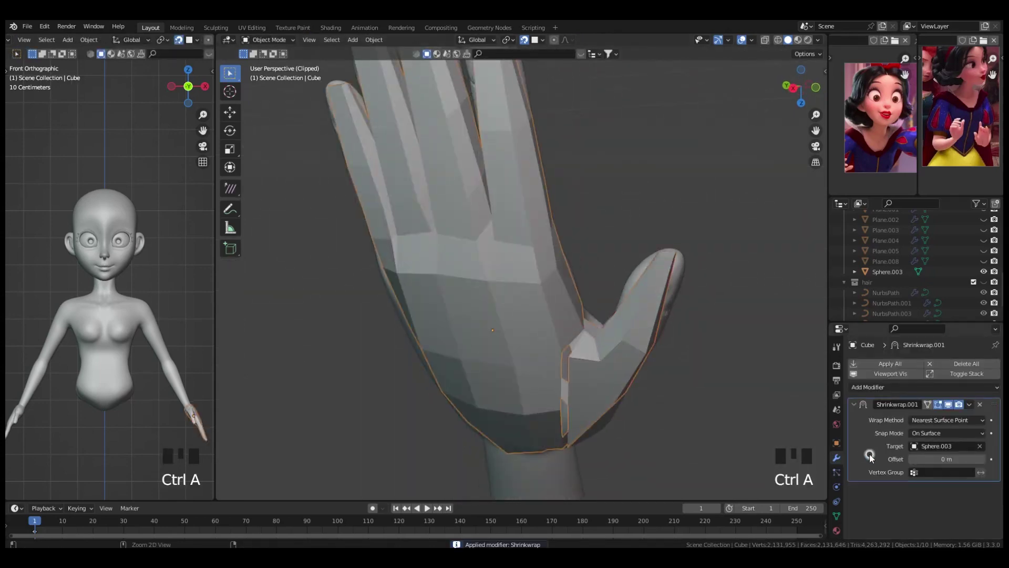
# - Shade the hand smooth, add a Subdivision Surface modifier, and reopen the mesh for editing
pyautogui.moveTo(578, 315); pyautogui.dragTo(550, 247, button='middle')
pyautogui.rightClick(550, 247)
pyautogui.click(568, 254)
pyautogui.click(925, 386)
pyautogui.click(799, 331)
pyautogui.press('Tab')
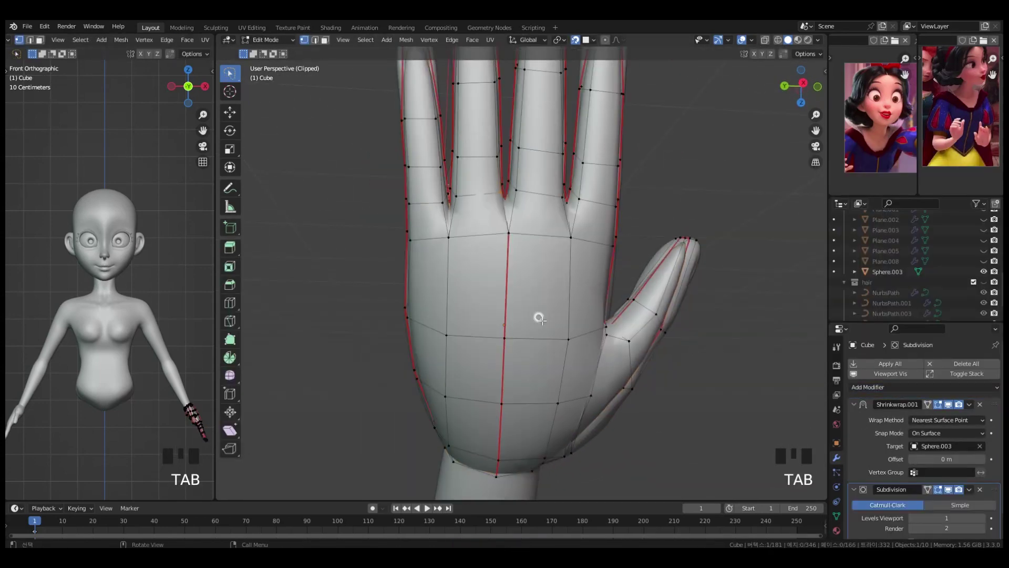
# - Reposition two vertices of the smoothed hand mesh to better follow the sculpt
pyautogui.moveTo(542, 320); pyautogui.dragTo(626, 337, button='middle')
pyautogui.moveTo(626, 336); pyautogui.dragTo(698, 356, button='middle')
pyautogui.click(607, 184)
pyautogui.keyDown('ctrl'); pyautogui.moveTo(608, 184); pyautogui.dragTo(402, 157, button='middle'); pyautogui.keyUp('ctrl')
pyautogui.press('g')
pyautogui.click(612, 190)
pyautogui.click(439, 230)
pyautogui.press('g')
pyautogui.click(754, 212)
# - Add an edge loop around the thumb and scale it up by a factor of 1.078
pyautogui.moveTo(753, 211); pyautogui.dragTo(728, 284, button='middle')
pyautogui.keyDown('shift'); pyautogui.moveTo(727, 295); pyautogui.dragTo(585, 124, button='middle'); pyautogui.keyUp('shift')
pyautogui.keyDown('shift'); pyautogui.moveTo(650, 255); pyautogui.dragTo(570, 290, button='middle'); pyautogui.keyUp('shift')
pyautogui.hotkey('ctrl', 'r')
pyautogui.click(557, 213)
pyautogui.press('s')
pyautogui.click(622, 203)
# - Turn off the hand mesh's In Front display and move thumb vertices to match the sculpted thumb
pyautogui.click(836, 443)
pyautogui.scroll(-5, 899, 474)
pyautogui.click(912, 476)
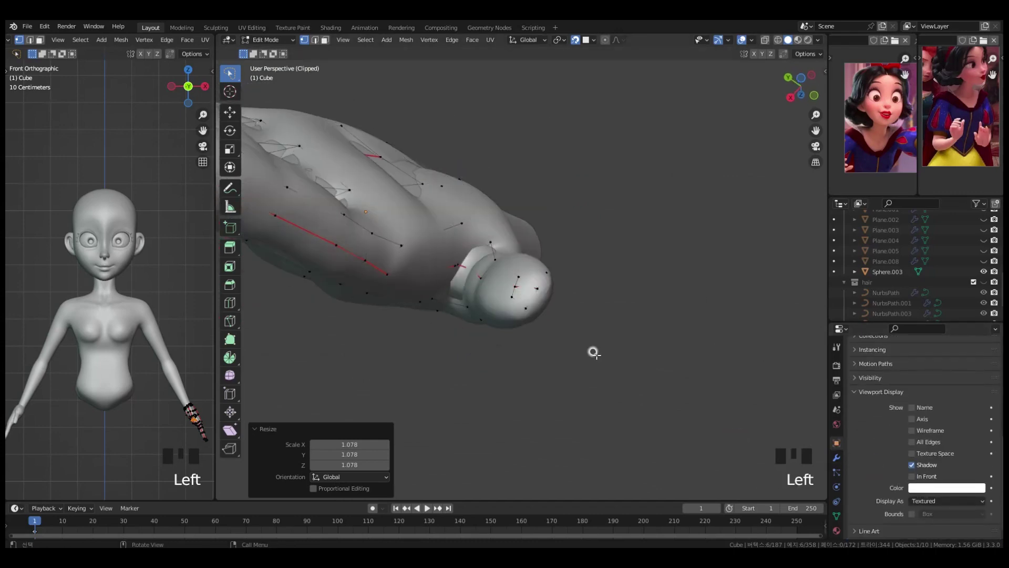
pyautogui.moveTo(613, 374); pyautogui.dragTo(575, 315, button='middle')
pyautogui.click(506, 262)
pyautogui.press('g')
pyautogui.click(522, 249)
pyautogui.moveTo(522, 249); pyautogui.dragTo(500, 255, button='middle')
pyautogui.hotkey('alt', 'z')
pyautogui.press('g')
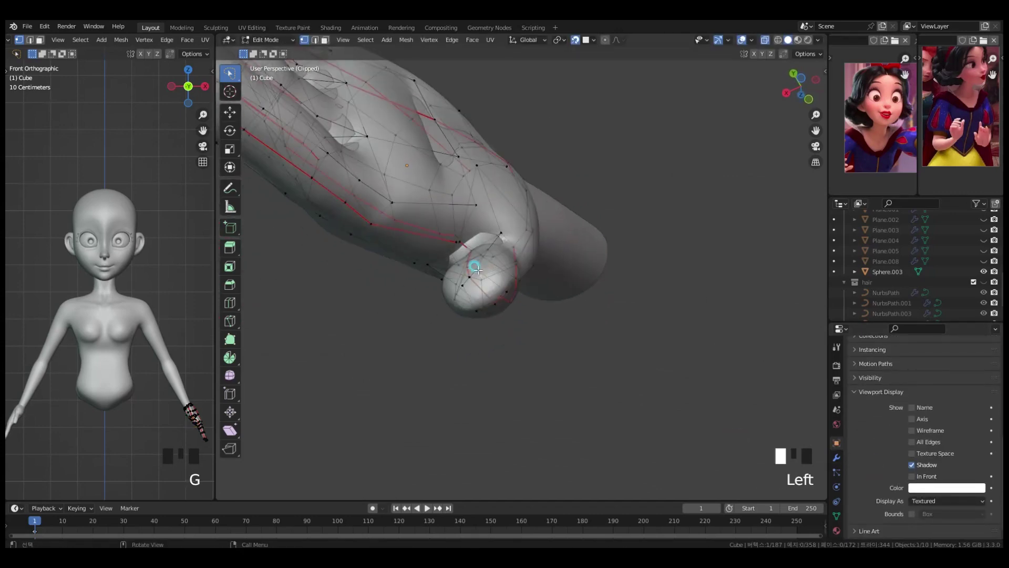
# - Turn the In Front display back on and move further thumb vertices onto the sculpt
pyautogui.moveTo(515, 254); pyautogui.dragTo(680, 172, button='middle')
pyautogui.click(912, 476)
pyautogui.press('g')
pyautogui.click(575, 181)
pyautogui.press('g')
pyautogui.moveTo(575, 181); pyautogui.dragTo(410, 190, button='middle')
pyautogui.click(467, 194)
pyautogui.click(460, 189)
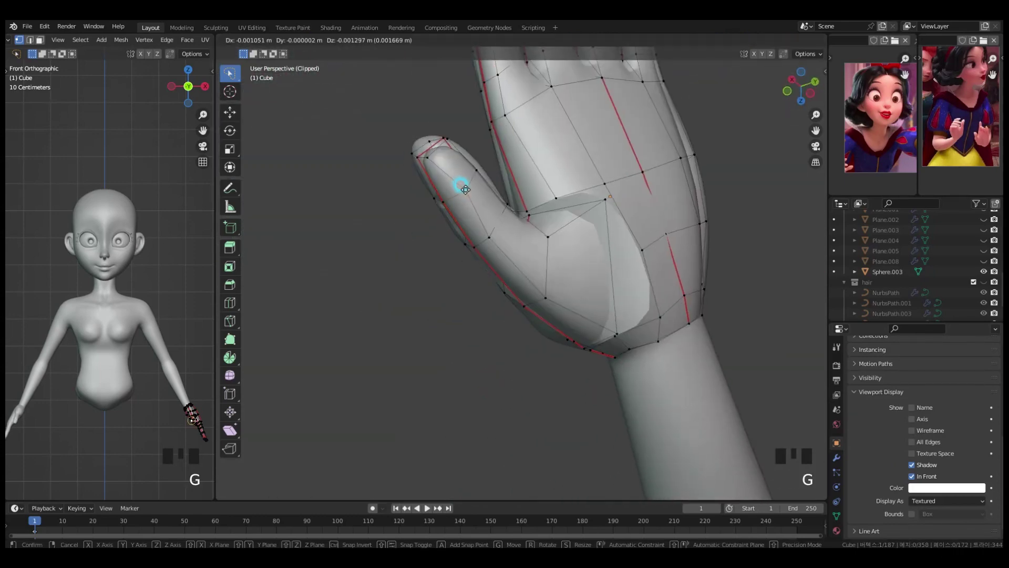
pyautogui.press('g')
# - Add an edge loop running lengthwise along the thumb into the side of the palm
pyautogui.moveTo(489, 163); pyautogui.dragTo(612, 378, button='middle')
pyautogui.keyDown('shift'); pyautogui.moveTo(612, 378); pyautogui.dragTo(601, 222, button='middle'); pyautogui.keyUp('shift')
pyautogui.scroll(1, 601, 223)
pyautogui.hotkey('ctrl', 'r')
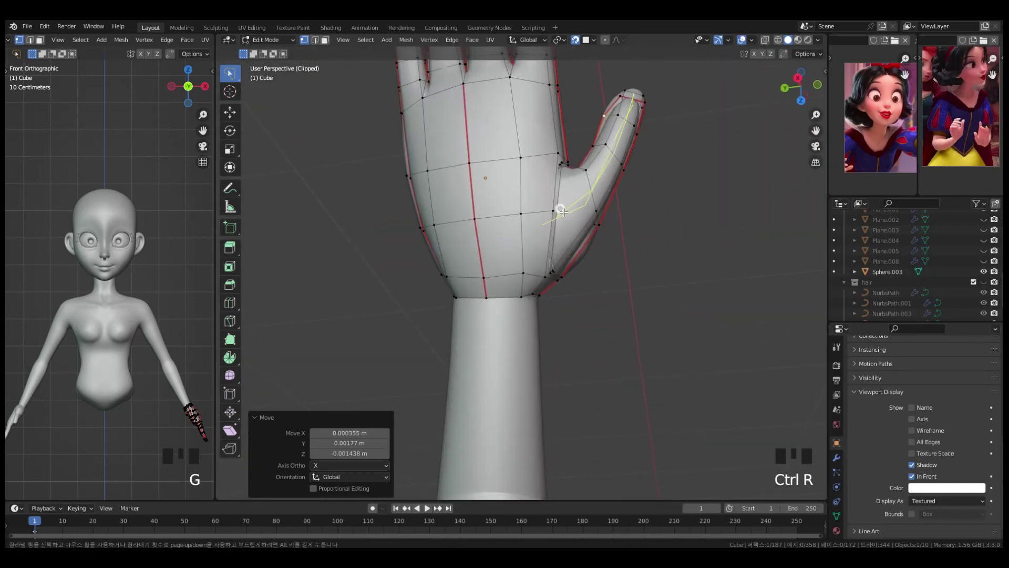
pyautogui.moveTo(613, 155); pyautogui.dragTo(415, 157, button='middle')
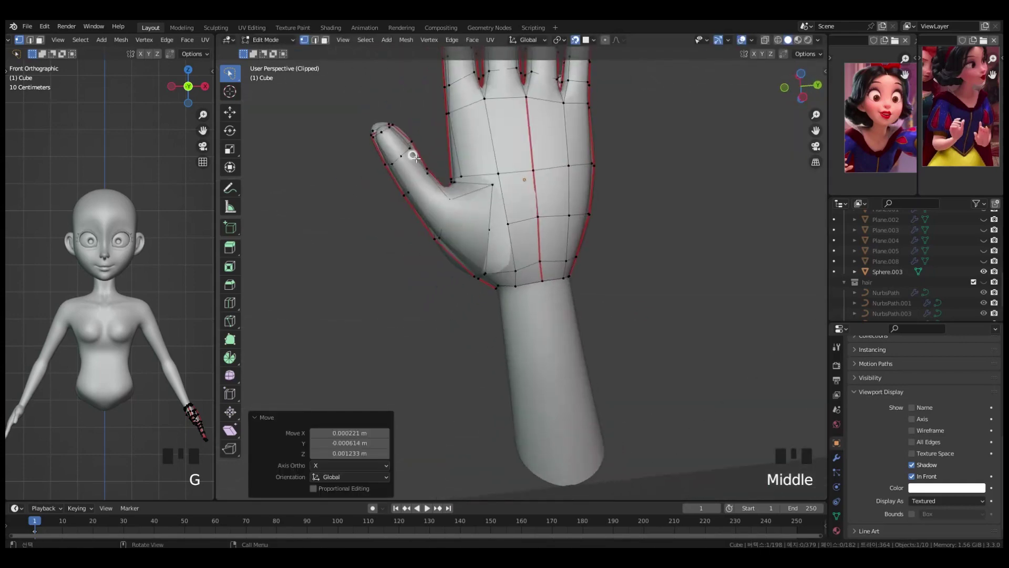
# - Move palm vertices near the thumb base onto the sculpt and add lengthwise edge loops through the hand and fingers
pyautogui.press('g')
pyautogui.click(488, 227)
pyautogui.moveTo(487, 227); pyautogui.dragTo(499, 208, button='middle')
pyautogui.click(527, 270)
pyautogui.press('g')
pyautogui.click(524, 273)
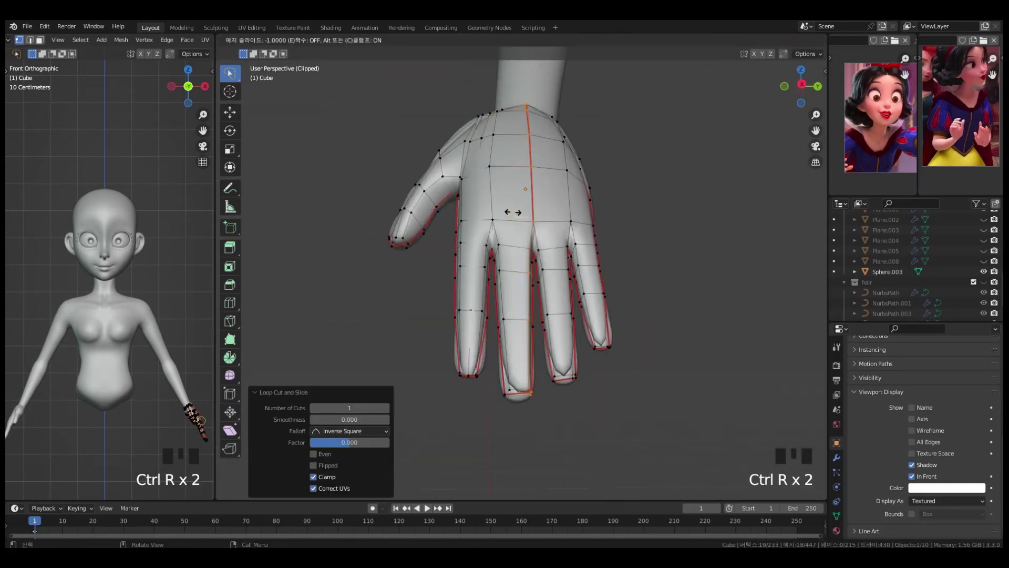
# - Turn off the hand mesh's In Front display
pyautogui.press('Tab')
pyautogui.hotkey('ctrl', 'a')
pyautogui.press('Tab')
pyautogui.moveTo(578, 315); pyautogui.dragTo(817, 461, button='middle')
pyautogui.click(913, 512)
pyautogui.moveTo(570, 207); pyautogui.dragTo(545, 284, button='middle')
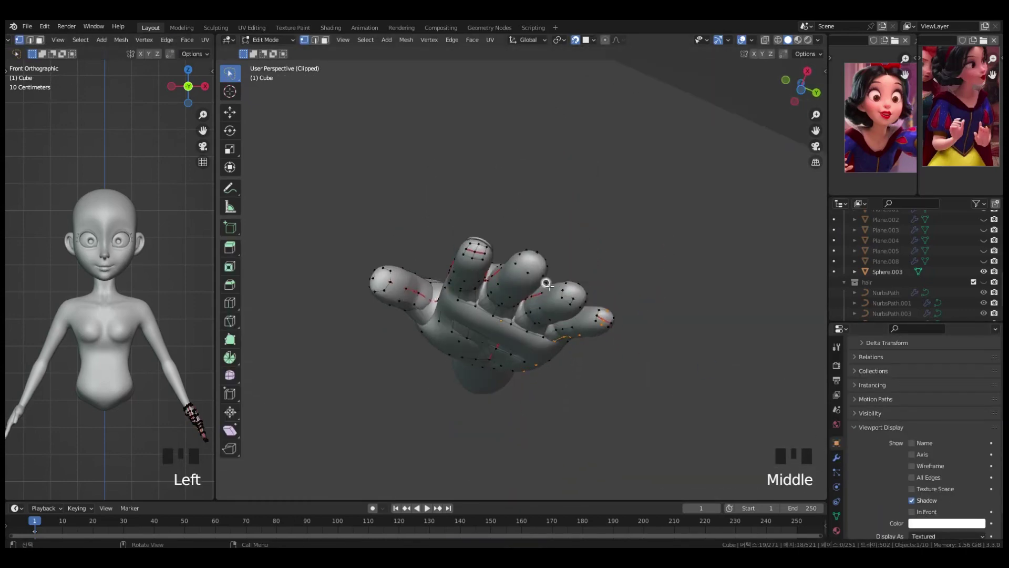
# - Move and slide vertices on the fingers so they follow the sculpted finger surfaces
pyautogui.scroll(4, 544, 283)
pyautogui.click(431, 228)
pyautogui.press('g')
pyautogui.click(430, 223)
pyautogui.click(545, 251)
pyautogui.press('g')
pyautogui.press('g')
pyautogui.click(683, 322)
# - Adjust further finger vertices onto the sculpt from the underside of the hand
pyautogui.moveTo(677, 344); pyautogui.dragTo(606, 417, button='middle')
pyautogui.click(579, 430)
pyautogui.press('g')
pyautogui.click(578, 432)
pyautogui.click(618, 430)
pyautogui.moveTo(499, 454); pyautogui.dragTo(635, 311, button='middle')
pyautogui.click(507, 354)
pyautogui.click(525, 349)
# - Turn on X-ray, add an edge loop around a finger and move nearby vertices to fit the sculpt
pyautogui.hotkey('alt', 'z')
pyautogui.hotkey('ctrl', 'r')
pyautogui.click(570, 275)
pyautogui.press('g')
pyautogui.click(600, 375)
pyautogui.press('g')
pyautogui.click(660, 318)
pyautogui.press('g')
pyautogui.click(602, 267)
# - Add two more edge loops around the fingers, leaving each one centred
pyautogui.moveTo(601, 267); pyautogui.dragTo(675, 263, button='middle')
pyautogui.keyDown('shift'); pyautogui.moveTo(675, 262); pyautogui.dragTo(678, 368, button='middle'); pyautogui.keyUp('shift')
pyautogui.hotkey('ctrl', 'r')
pyautogui.doubleClick(634, 209)
pyautogui.hotkey('ctrl', 'r')
pyautogui.doubleClick(564, 150)
pyautogui.scroll(-2, 620, 158)
pyautogui.keyDown('shift'); pyautogui.moveTo(619, 158); pyautogui.dragTo(621, 79, button='middle'); pyautogui.keyUp('shift')
# - Add edge loops around the finger bases near the knuckles on the back of the hand
pyautogui.press('Tab')
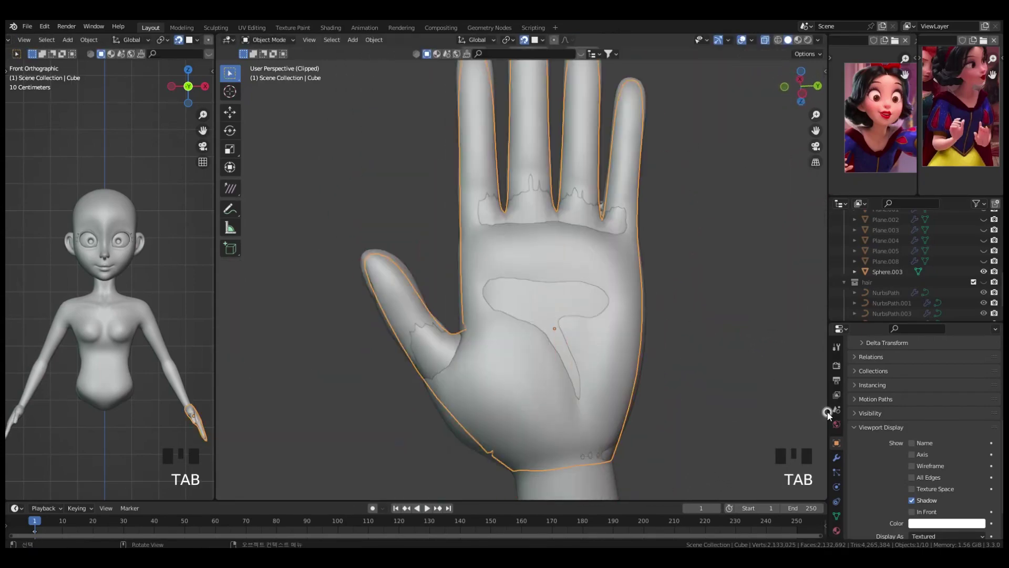
pyautogui.press('Tab')
pyautogui.moveTo(610, 326); pyautogui.dragTo(645, 253, button='middle')
pyautogui.scroll(4, 645, 237)
pyautogui.moveTo(644, 232); pyautogui.dragTo(646, 224, button='middle')
pyautogui.scroll(-3, 561, 290)
pyautogui.hotkey('ctrl', 'r')
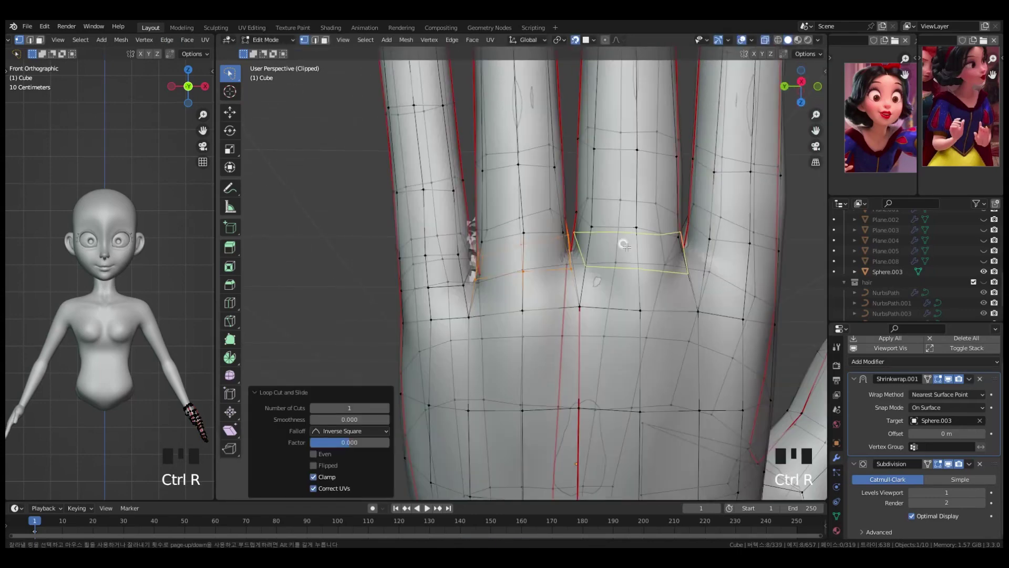
pyautogui.scroll(-3, 736, 264)
pyautogui.keyDown('shift'); pyautogui.moveTo(735, 264); pyautogui.dragTo(678, 278, button='middle'); pyautogui.keyUp('shift')
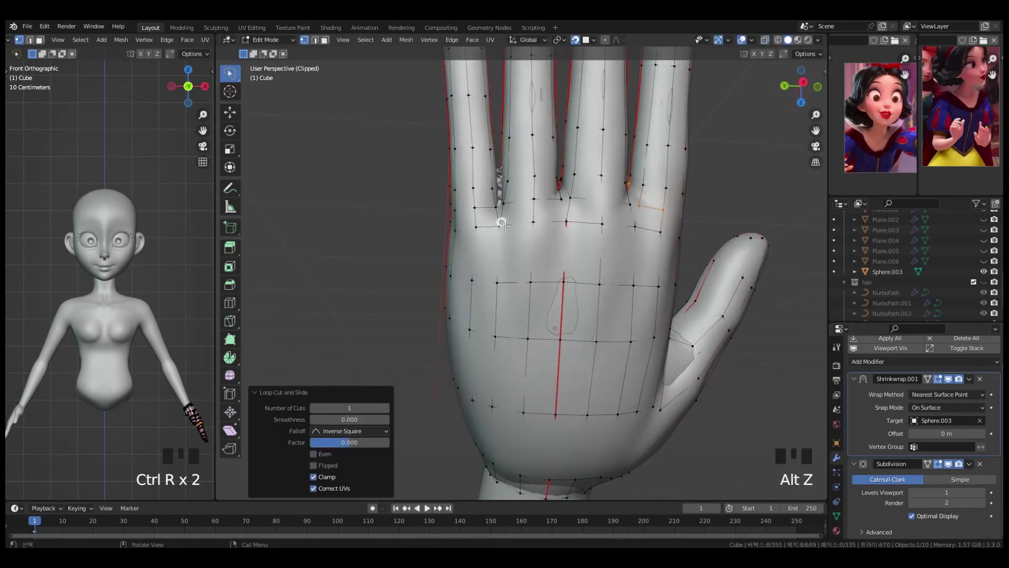
# - Toggle the Subdivision modifier's edit-mode display and move vertices between the fingers to fit the sculpt
pyautogui.click(937, 464)
pyautogui.moveTo(573, 217); pyautogui.dragTo(536, 214, button='middle')
pyautogui.click(622, 176)
pyautogui.press('g')
pyautogui.click(623, 178)
pyautogui.click(624, 200)
pyautogui.press('g')
pyautogui.moveTo(623, 179); pyautogui.dragTo(392, 216, button='middle')
pyautogui.click(625, 199)
pyautogui.moveTo(514, 223); pyautogui.dragTo(642, 241, button='middle')
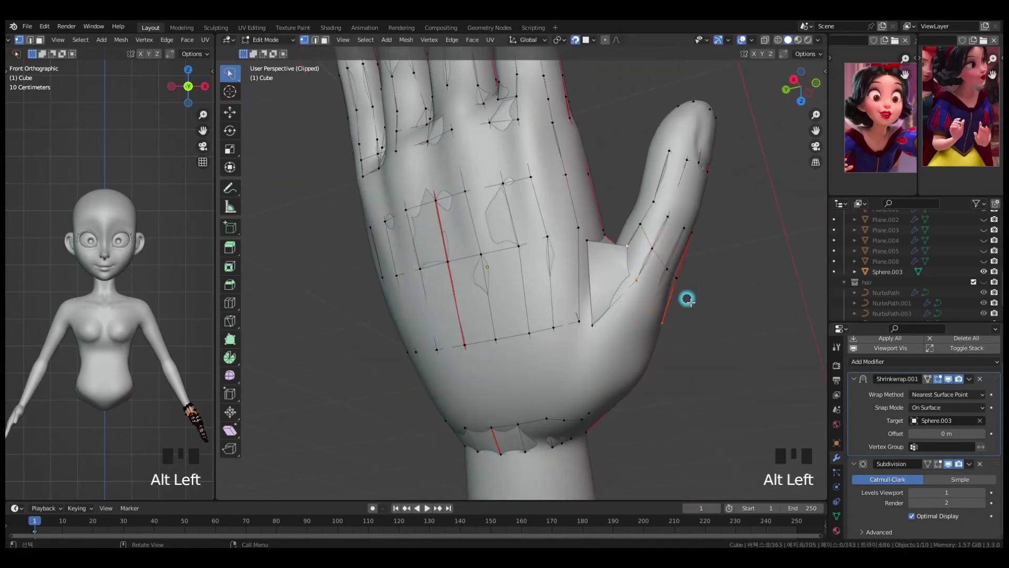
# - Move vertices around the thumb base onto the sculpted hand
pyautogui.click(616, 261)
pyautogui.moveTo(651, 287); pyautogui.dragTo(489, 273, button='middle')
pyautogui.click(621, 255)
pyautogui.press('g')
pyautogui.click(621, 258)
pyautogui.click(436, 286)
pyautogui.press('g')
pyautogui.click(418, 314)
# - Refine the vertices in the web between the thumb and the palm
pyautogui.moveTo(479, 340); pyautogui.dragTo(693, 253, button='middle')
pyautogui.press('g')
pyautogui.click(420, 308)
pyautogui.press('g')
pyautogui.click(499, 285)
pyautogui.moveTo(693, 253); pyautogui.dragTo(604, 268, button='middle')
pyautogui.moveTo(605, 268); pyautogui.dragTo(581, 274, button='middle')
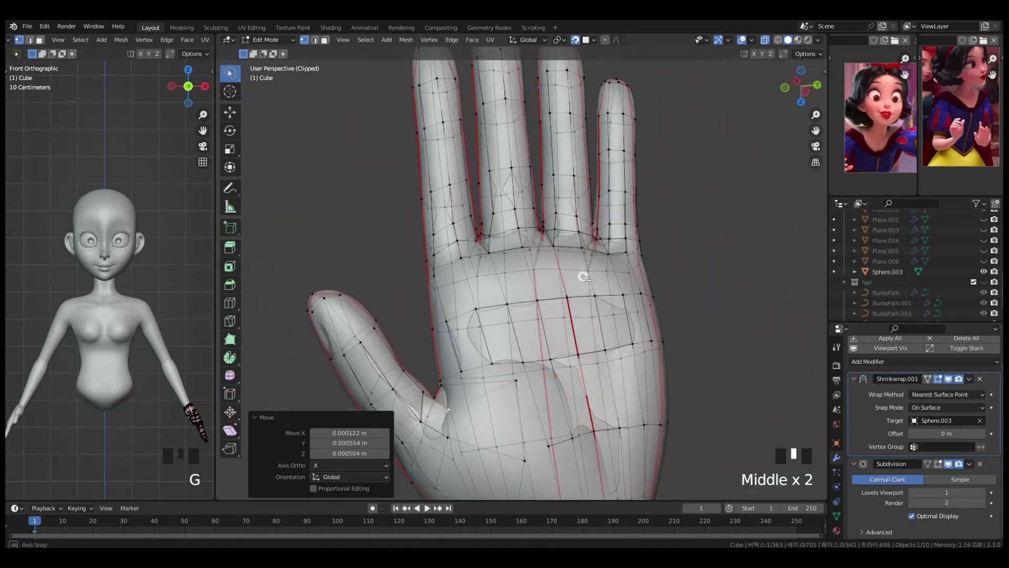
# - Reposition a vertex on the palm side of the index finger to even out its edge flow
pyautogui.keyDown('alt'); pyautogui.click(456, 209); pyautogui.keyUp('alt')
pyautogui.moveTo(463, 212); pyautogui.dragTo(491, 227, button='middle')
pyautogui.click(429, 203)
pyautogui.click(600, 192)
pyautogui.moveTo(429, 203); pyautogui.dragTo(698, 143, button='middle')
pyautogui.press('g')
pyautogui.click(567, 201)
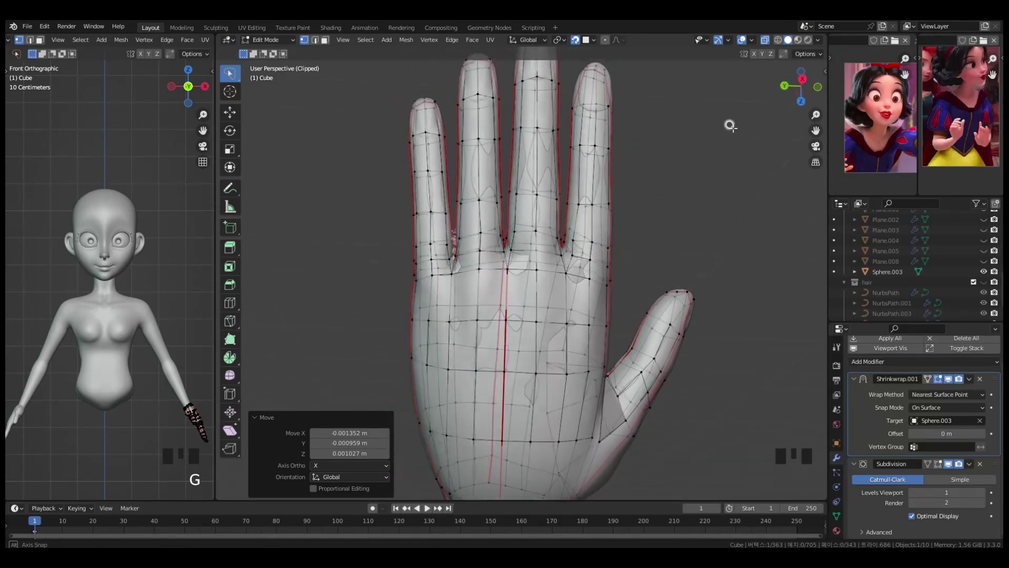
pyautogui.moveTo(399, 415); pyautogui.dragTo(493, 424, button='middle')
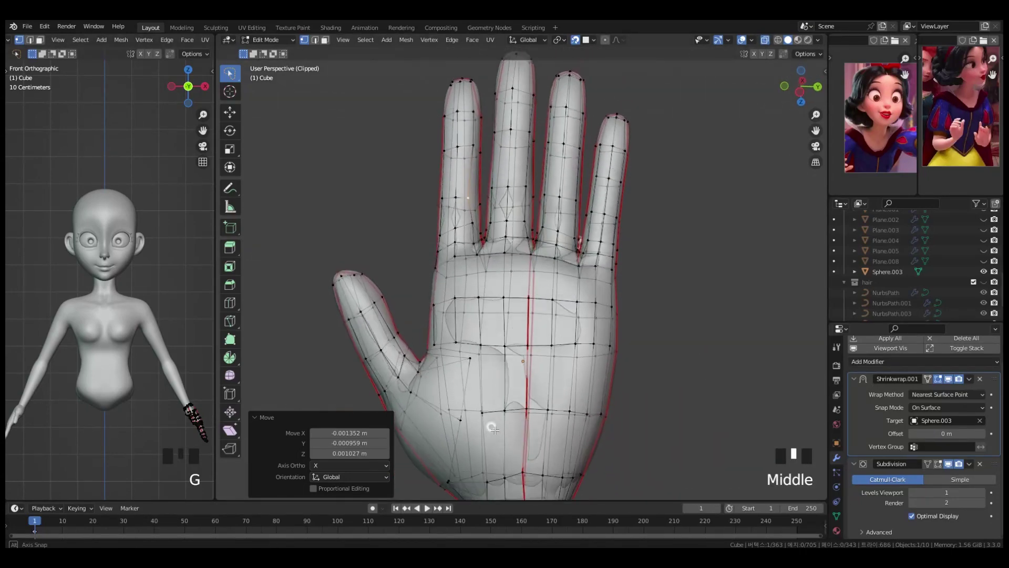
# - Isolate the hand mesh in local view and delete the faces joining the thumb base to the palm
pyautogui.press('KP_Divide')
pyautogui.scroll(2, 635, 391)
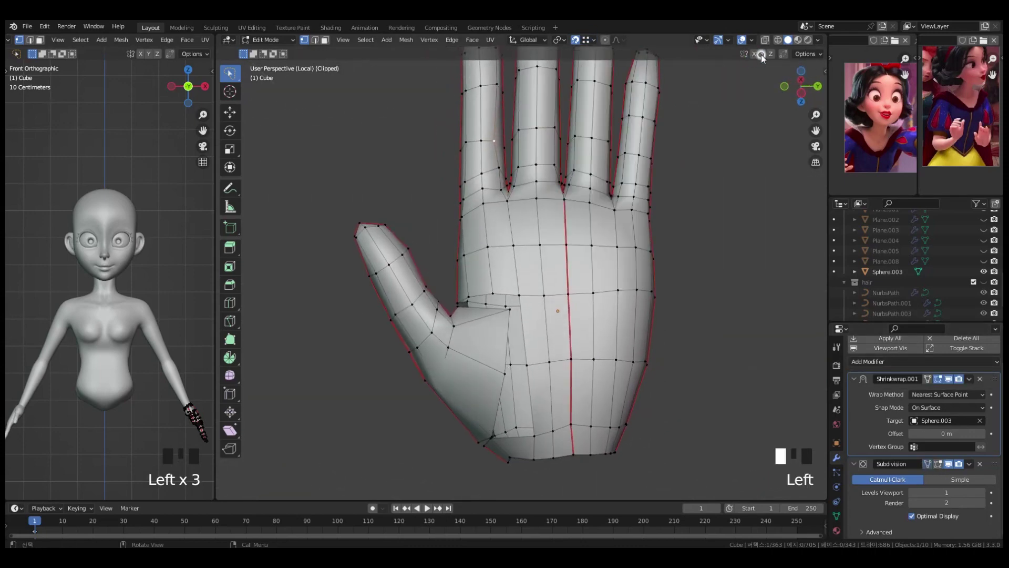
pyautogui.keyDown('shift'); pyautogui.moveTo(697, 356); pyautogui.dragTo(634, 404, button='middle'); pyautogui.keyUp('shift')
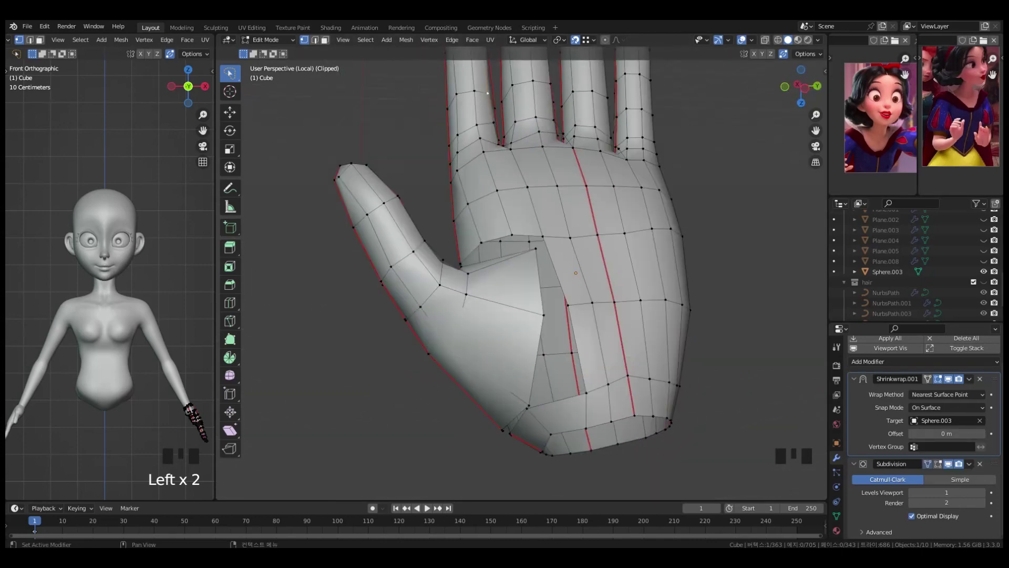
pyautogui.click(538, 366)
pyautogui.moveTo(538, 366); pyautogui.dragTo(493, 321, button='middle')
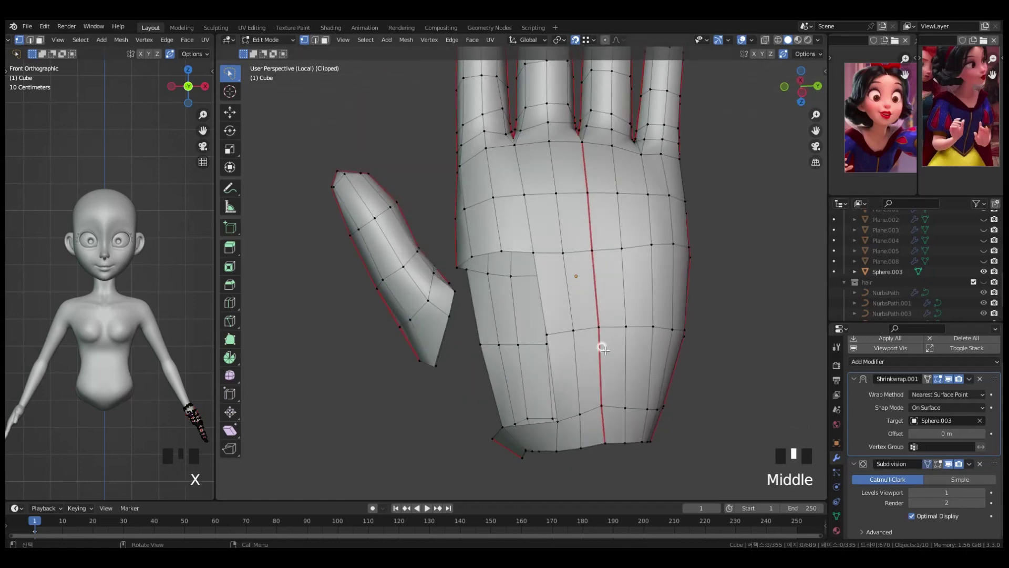
# - Extrude the thumb's open edge across the palm and reposition the new end vertices using snapping
pyautogui.moveTo(494, 321); pyautogui.dragTo(472, 320, button='middle')
pyautogui.keyDown('ctrl'); pyautogui.click(448, 292); pyautogui.keyUp('ctrl')
pyautogui.press('e')
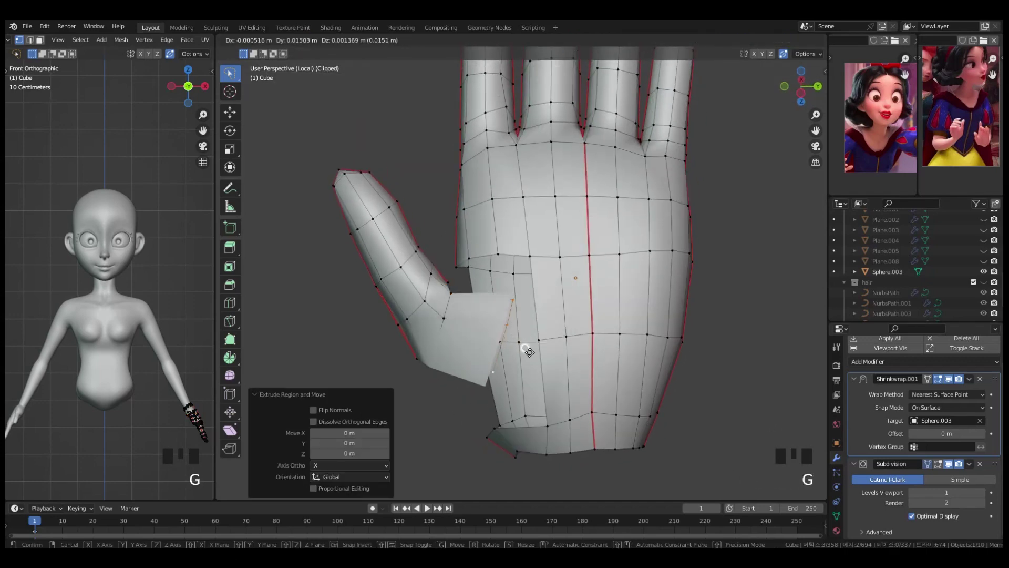
pyautogui.moveTo(499, 307); pyautogui.dragTo(568, 221, button='middle')
pyautogui.click(593, 40)
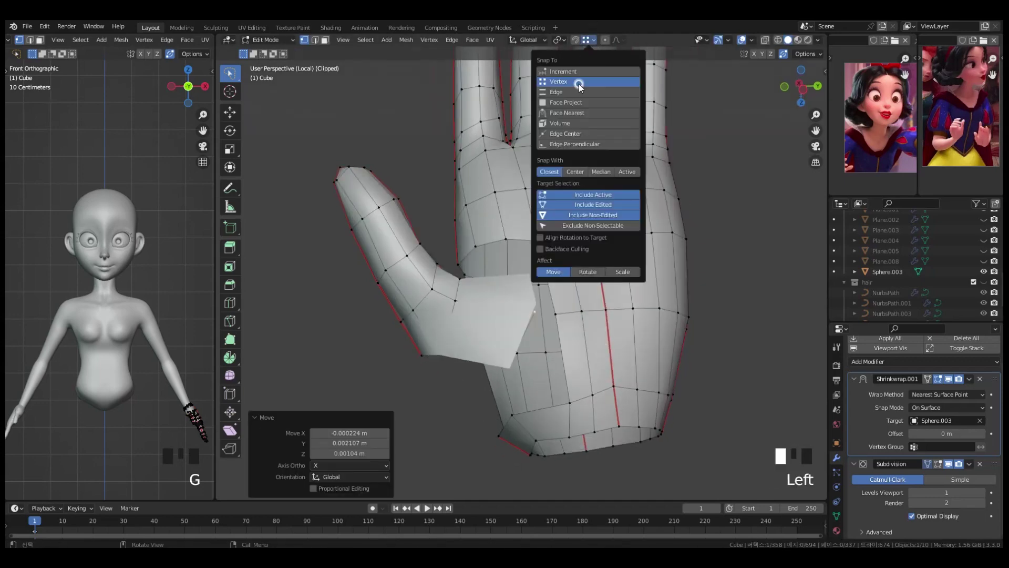
pyautogui.click(578, 40)
pyautogui.press('g')
pyautogui.click(528, 312)
# - Leave local view, fit the extruded thumb patch to the sculpted palm and divide it with two loop cuts
pyautogui.moveTo(528, 311); pyautogui.dragTo(553, 320, button='middle')
pyautogui.press('/')
pyautogui.hotkey('alt', 'z')
pyautogui.click(528, 341)
pyautogui.press('g')
pyautogui.click(543, 355)
pyautogui.click(543, 288)
pyautogui.press('g')
pyautogui.click(536, 281)
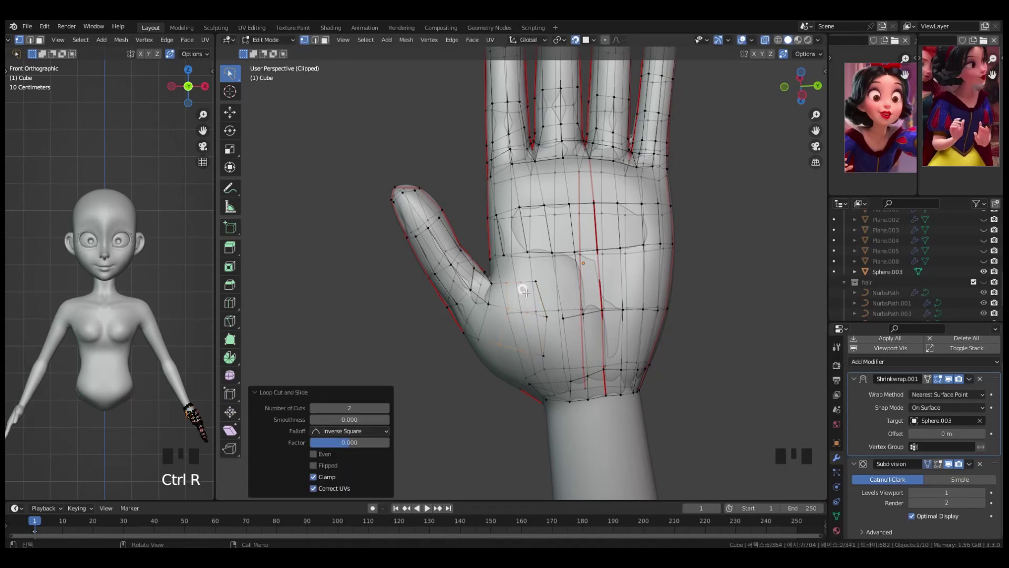
# - Extrude the open boundary of the thumb patch, scale it by 1.1 and begin placing its vertices on the palm
pyautogui.moveTo(517, 293); pyautogui.dragTo(735, 342, button='middle')
pyautogui.press('e')
pyautogui.press('Return')
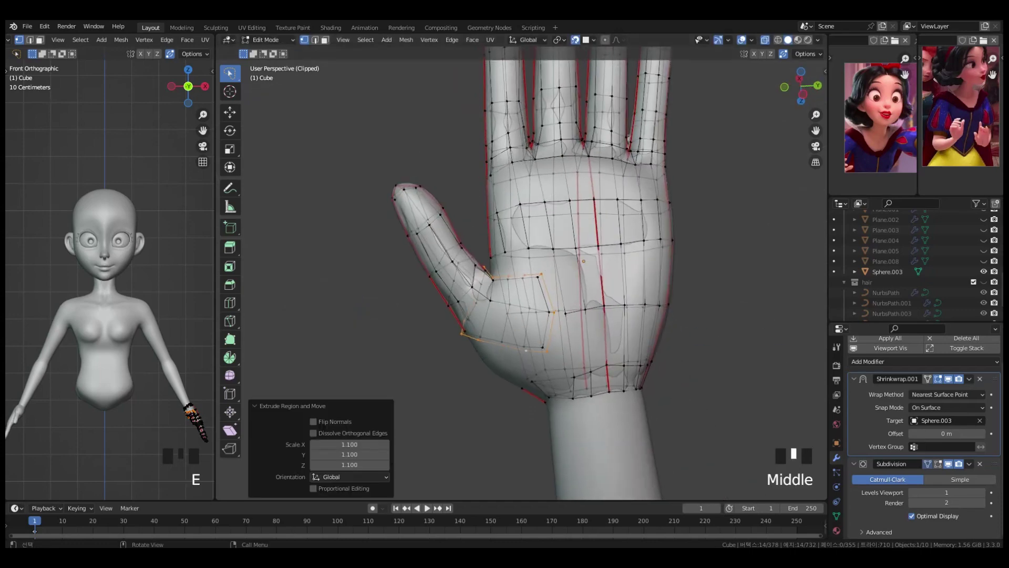
pyautogui.press('g')
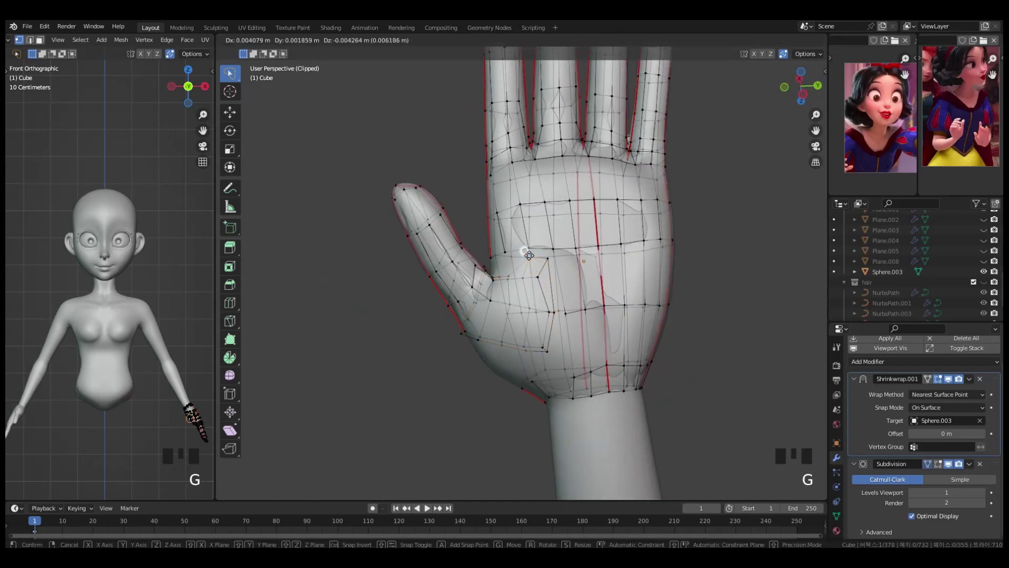
pyautogui.click(513, 286)
# - Move the new strip's vertices along the palm so they follow the sculpt
pyautogui.moveTo(510, 288); pyautogui.dragTo(590, 286, button='middle')
pyautogui.press('g')
pyautogui.click(564, 310)
pyautogui.press('g')
pyautogui.click(621, 304)
pyautogui.press('g')
pyautogui.click(600, 279)
pyautogui.press('g')
pyautogui.click(581, 331)
pyautogui.press('g')
pyautogui.click(552, 315)
# - Adjust the strip's remaining vertices around the fleshy base of the thumb
pyautogui.press('g')
pyautogui.moveTo(552, 315); pyautogui.dragTo(604, 328, button='middle')
pyautogui.click(563, 263)
pyautogui.press('g')
pyautogui.click(548, 305)
pyautogui.press('g')
pyautogui.click(550, 287)
pyautogui.click(598, 314)
# - Add a centred loop cut at the heel of the hand near the wrist
pyautogui.hotkey('ctrl', 'r')
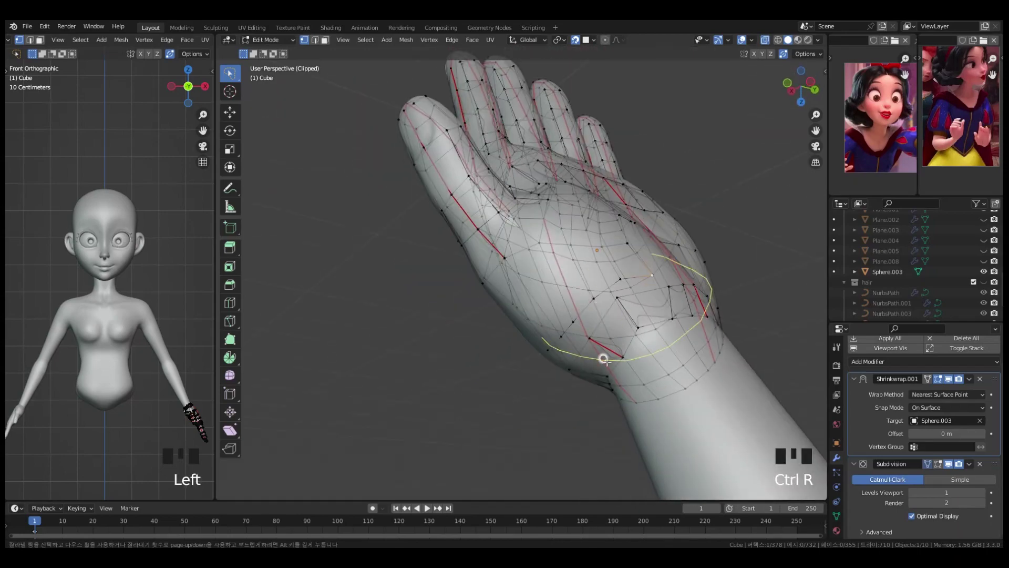
pyautogui.moveTo(594, 363)
pyautogui.mouseDown(button='middle')
pyautogui.moveTo(617, 329)
pyautogui.moveTo(624, 356)
pyautogui.moveTo(604, 370)
pyautogui.mouseUp(button='middle')
pyautogui.click(741, 269)
pyautogui.hotkey('ctrl', 'r')
pyautogui.click(596, 348)
pyautogui.rightClick(596, 348)
# - Turn off X-ray and set snapping to Vertex to move a vertex on the edge of the palm strip
pyautogui.hotkey('alt', 'z')
pyautogui.click(567, 83)
pyautogui.click(541, 227)
pyautogui.press('g')
pyautogui.click(551, 226)
pyautogui.moveTo(560, 284); pyautogui.dragTo(547, 216, button='middle')
pyautogui.press('g')
pyautogui.rightClick(553, 226)
# - Isolate the hand mesh and snap the thumb strip's boundary vertices onto the adjoining palm vertices to merge them
pyautogui.press('/')
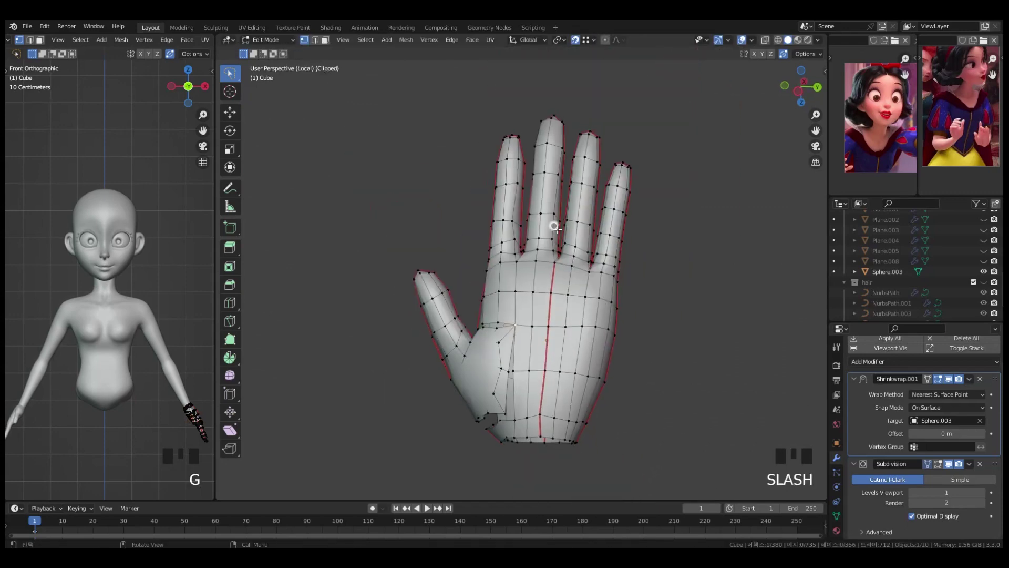
pyautogui.scroll(5, 487, 368)
pyautogui.press('g')
pyautogui.keyDown('shift'); pyautogui.moveTo(575, 365); pyautogui.dragTo(570, 184, button='middle'); pyautogui.keyUp('shift')
pyautogui.press('g')
pyautogui.click(556, 294)
pyautogui.click(545, 270)
pyautogui.moveTo(557, 295); pyautogui.dragTo(565, 170, button='middle')
pyautogui.click(631, 255)
pyautogui.press('g')
pyautogui.click(547, 194)
pyautogui.press('g')
pyautogui.click(575, 131)
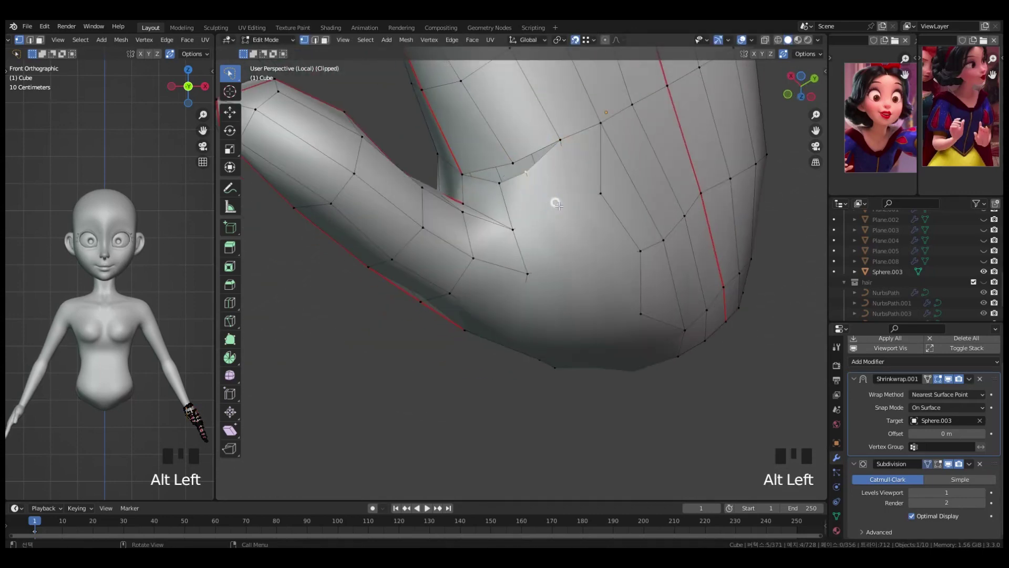
# - Turn on X-ray and delete the leftover overlapping geometry where the thumb strip meets the palm
pyautogui.moveTo(558, 205); pyautogui.dragTo(539, 155, button='middle')
pyautogui.press('x')
pyautogui.click(537, 165)
pyautogui.hotkey('alt', 'z')
pyautogui.press('x')
pyautogui.click(521, 242)
# - Delete the misfit faces and edges at the heel of the hand to open a clean gap below the thumb
pyautogui.moveTo(581, 289)
pyautogui.mouseDown(button='middle')
pyautogui.moveTo(600, 310)
pyautogui.moveTo(610, 305)
pyautogui.moveTo(589, 287)
pyautogui.moveTo(599, 291)
pyautogui.mouseUp(button='middle')
pyautogui.keyDown('alt'); pyautogui.click(604, 313); pyautogui.keyUp('alt')
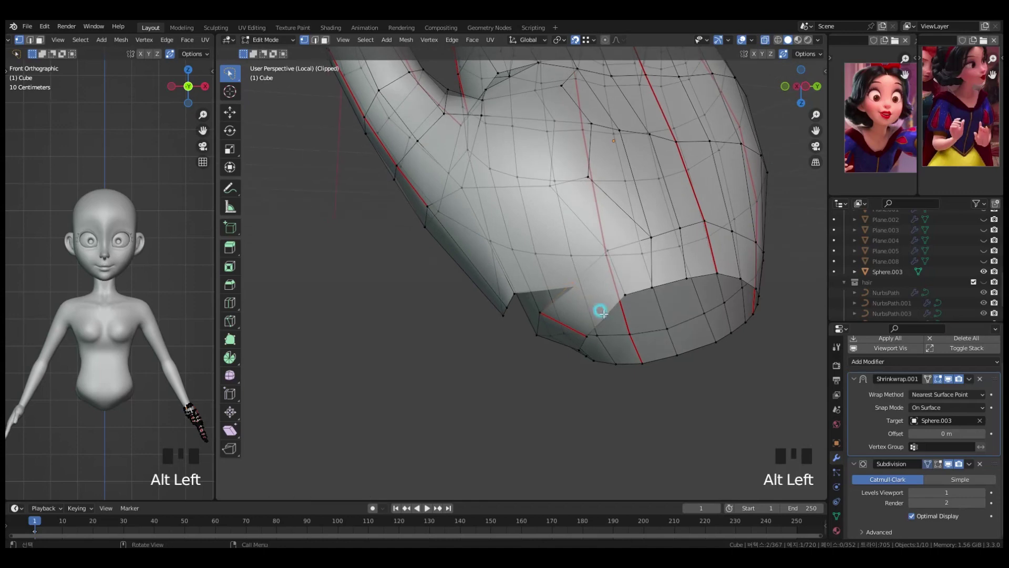
pyautogui.press('x')
pyautogui.click(606, 308)
pyautogui.press('x')
pyautogui.click(573, 280)
pyautogui.hotkey('ctrl', 'z')
pyautogui.press('x')
pyautogui.click(596, 207)
# - Fill the open gap between the thumb's base and the heel of the palm with new faces
pyautogui.click(466, 199)
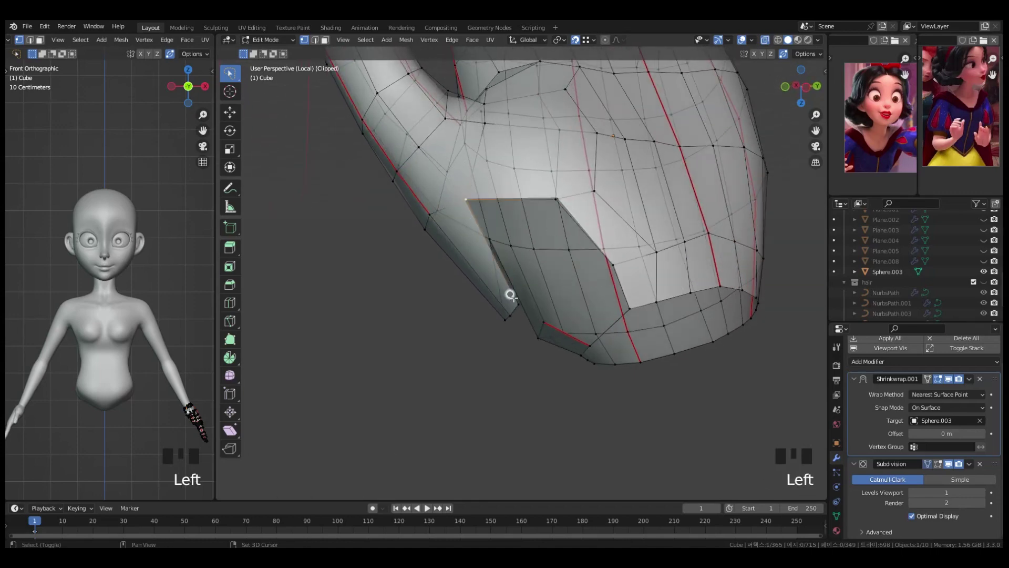
pyautogui.press('f')
pyautogui.moveTo(511, 296); pyautogui.dragTo(620, 304, button='middle')
pyautogui.keyDown('shift'); pyautogui.click(658, 262); pyautogui.keyUp('shift')
pyautogui.keyDown('shift'); pyautogui.click(614, 307); pyautogui.keyUp('shift')
pyautogui.moveTo(660, 279); pyautogui.dragTo(603, 265, button='middle')
pyautogui.keyDown('alt'); pyautogui.click(656, 322); pyautogui.keyUp('alt')
# - Move the vertices around the filled area onto their neighbours to close and tidy the thumb-to-palm connection
pyautogui.click(527, 286)
pyautogui.press('g')
pyautogui.click(588, 304)
pyautogui.click(565, 274)
pyautogui.click(550, 315)
pyautogui.press('g')
pyautogui.click(549, 322)
pyautogui.click(494, 162)
pyautogui.press('g')
pyautogui.click(492, 164)
# - Leave the isolated view and move palm vertices to match the sculpted hand
pyautogui.press('/')
pyautogui.moveTo(688, 300); pyautogui.dragTo(730, 310, button='middle')
pyautogui.click(739, 315)
pyautogui.press('g')
pyautogui.click(744, 314)
pyautogui.click(554, 281)
pyautogui.press('g')
pyautogui.click(561, 267)
# - Reposition more vertices around the lower palm and thumb base, checking their fit from several angles
pyautogui.click(564, 390)
pyautogui.press('g')
pyautogui.moveTo(556, 382); pyautogui.dragTo(584, 282, button='middle')
pyautogui.click(585, 278)
pyautogui.press('g')
pyautogui.click(589, 273)
pyautogui.moveTo(502, 307); pyautogui.dragTo(581, 272, button='middle')
pyautogui.press('g')
pyautogui.click(587, 300)
pyautogui.click(579, 269)
# - Set snapping to Face and place the mid-palm vertices on the sculpt's surface
pyautogui.click(575, 40)
pyautogui.moveTo(573, 231); pyautogui.dragTo(563, 273, button='middle')
pyautogui.press('g')
pyautogui.click(570, 259)
pyautogui.press('g')
pyautogui.click(546, 236)
pyautogui.moveTo(557, 314); pyautogui.dragTo(581, 332, button='middle')
pyautogui.click(597, 344)
pyautogui.press('g')
pyautogui.click(599, 349)
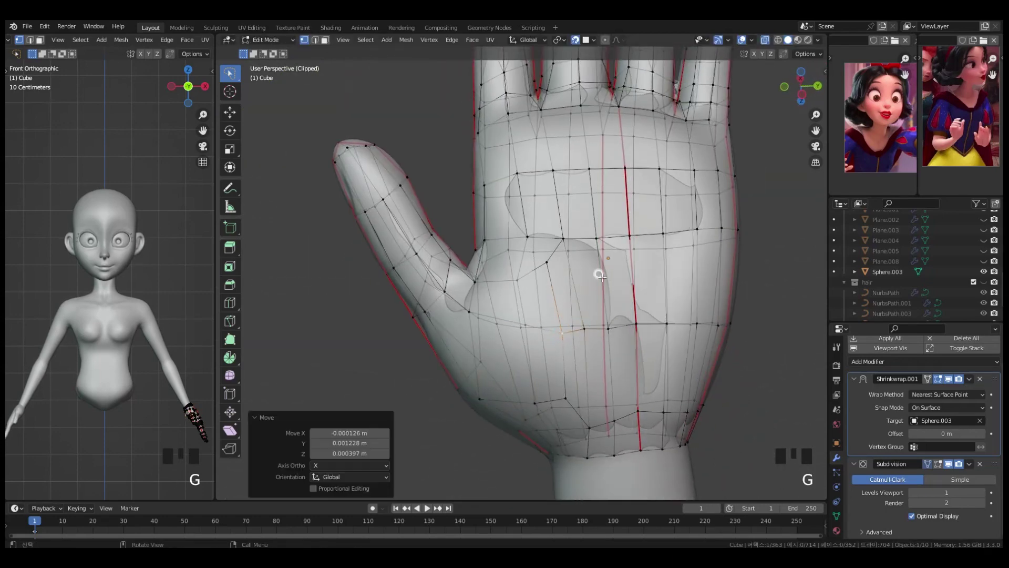
# - Move the vertices along the fleshy base of the thumb to even out their spacing
pyautogui.scroll(-2, 588, 304)
pyautogui.click(547, 337)
pyautogui.press('g')
pyautogui.click(525, 352)
pyautogui.press('g')
pyautogui.moveTo(525, 352); pyautogui.dragTo(583, 289, button='middle')
pyautogui.click(552, 297)
# - Reposition further vertices on the hand mesh to smooth the edge flow over the sculpt
pyautogui.press('`')
pyautogui.press('`')
pyautogui.moveTo(597, 246)
pyautogui.mouseDown(button='middle')
pyautogui.moveTo(616, 208)
pyautogui.moveTo(616, 244)
pyautogui.mouseUp(button='middle')
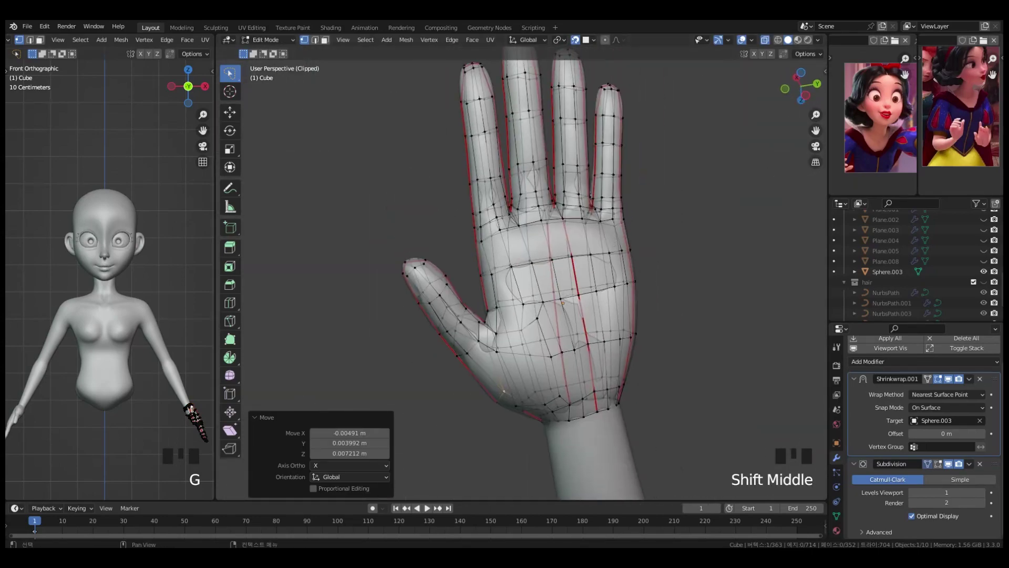
pyautogui.moveTo(609, 292); pyautogui.dragTo(590, 286, button='middle')
pyautogui.scroll(1, 584, 279)
pyautogui.keyDown('alt'); pyautogui.click(492, 187); pyautogui.keyUp('alt')
pyautogui.click(502, 180)
pyautogui.click(546, 173)
pyautogui.press('g')
pyautogui.click(554, 178)
pyautogui.press('g')
pyautogui.click(573, 185)
pyautogui.moveTo(577, 187)
pyautogui.mouseDown(button='middle')
pyautogui.moveTo(591, 202)
pyautogui.moveTo(578, 189)
pyautogui.mouseUp(button='middle')
# - Turn off X-ray, keep the hand mesh displayed In Front, and move a misaligned vertex
pyautogui.moveTo(410, 194); pyautogui.dragTo(630, 186, button='middle')
pyautogui.hotkey('alt', 'z')
pyautogui.click(837, 443)
pyautogui.scroll(2, 544, 271)
pyautogui.keyDown('shift'); pyautogui.moveTo(542, 274); pyautogui.dragTo(578, 344, button='middle'); pyautogui.keyUp('shift')
pyautogui.press('g')
pyautogui.click(536, 210)
# - Adjust the vertices around the web between the thumb and the palm to follow the sculpt
pyautogui.moveTo(547, 212); pyautogui.dragTo(421, 242, button='middle')
pyautogui.moveTo(620, 253); pyautogui.dragTo(604, 202, button='middle')
pyautogui.press('g')
pyautogui.click(563, 257)
pyautogui.press('g')
pyautogui.click(444, 157)
pyautogui.scroll(-4, 473, 211)
pyautogui.moveTo(452, 221); pyautogui.dragTo(578, 247, button='middle')
pyautogui.click(496, 204)
pyautogui.press('g')
pyautogui.click(500, 202)
pyautogui.moveTo(518, 223); pyautogui.dragTo(537, 256, button='middle')
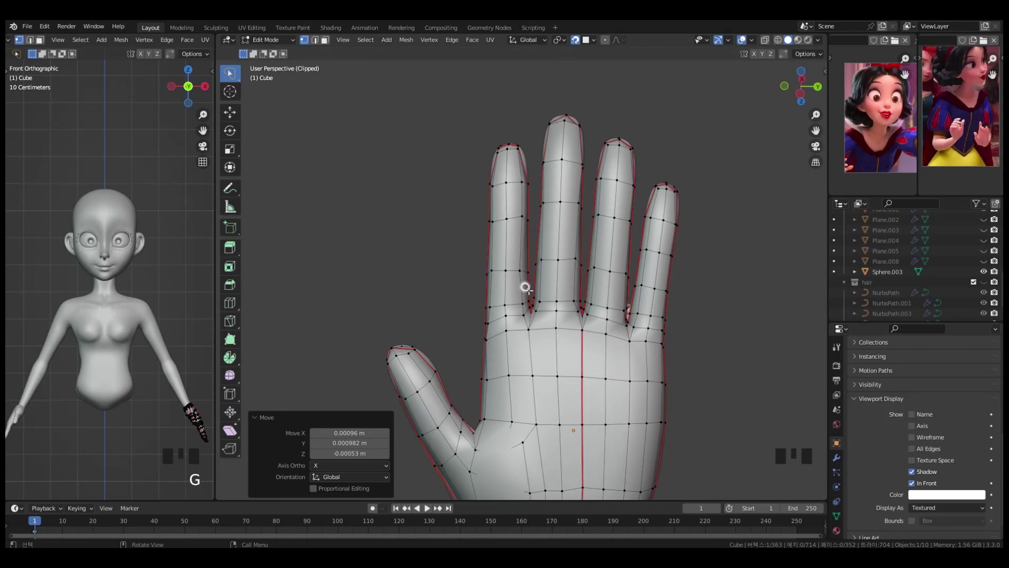
# - Edge-slide the loop around the middle of the little finger to align it with the finger joint
pyautogui.click(659, 272)
pyautogui.keyDown('alt'); pyautogui.click(664, 255); pyautogui.keyUp('alt')
pyautogui.press('g')
pyautogui.press('g')
pyautogui.click(710, 277)
pyautogui.keyDown('shift'); pyautogui.moveTo(706, 276); pyautogui.dragTo(706, 236, button='middle'); pyautogui.keyUp('shift')
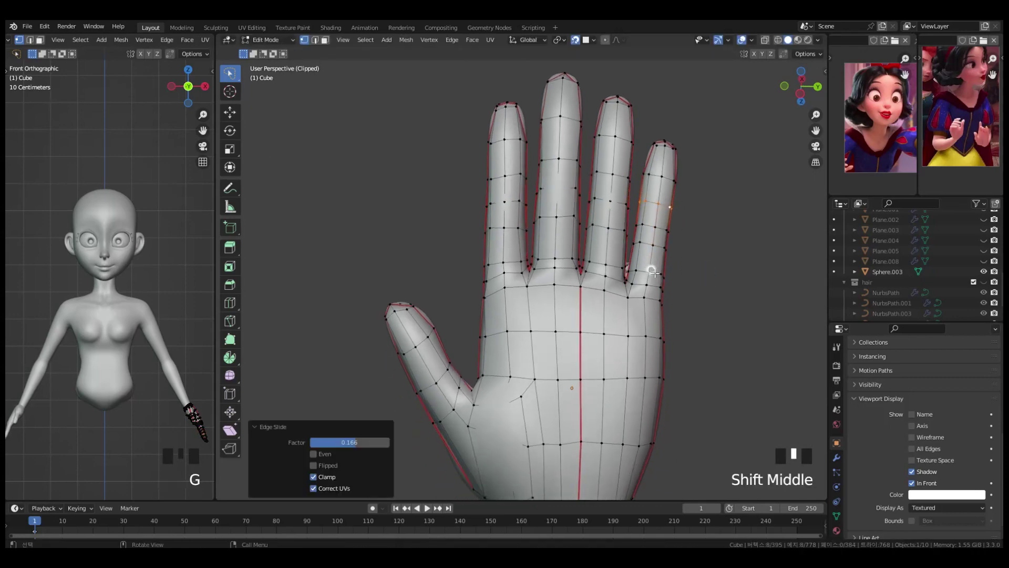
# - Add loop cuts around the fingers to provide edge loops at the knuckle joints
pyautogui.hotkey('ctrl', 'r')
pyautogui.click(652, 258)
pyautogui.hotkey('ctrl', 'r')
pyautogui.click(505, 247)
pyautogui.moveTo(504, 247); pyautogui.dragTo(492, 231, button='middle')
# - Select the edge loops at the finger joints and mark them as seams
pyautogui.keyDown('alt'); pyautogui.keyDown('shift'); pyautogui.click(440, 245); pyautogui.keyUp('shift'); pyautogui.keyUp('alt')
pyautogui.keyDown('alt'); pyautogui.keyDown('shift'); pyautogui.click(406, 257); pyautogui.keyUp('shift'); pyautogui.keyUp('alt')
pyautogui.hotkey('ctrl', 'e')
pyautogui.click(435, 266)
pyautogui.moveTo(547, 271); pyautogui.dragTo(494, 258, button='middle')
pyautogui.moveTo(573, 247); pyautogui.dragTo(566, 217, button='middle')
pyautogui.keyDown('alt'); pyautogui.click(566, 217); pyautogui.keyUp('alt')
pyautogui.keyDown('alt'); pyautogui.keyDown('shift'); pyautogui.click(663, 263); pyautogui.keyUp('shift'); pyautogui.keyUp('alt')
pyautogui.hotkey('ctrl', 'e')
pyautogui.click(651, 277)
# - Add supporting loop cuts on both sides of the marked joint loops on the fingers
pyautogui.hotkey('ctrl', 'r')
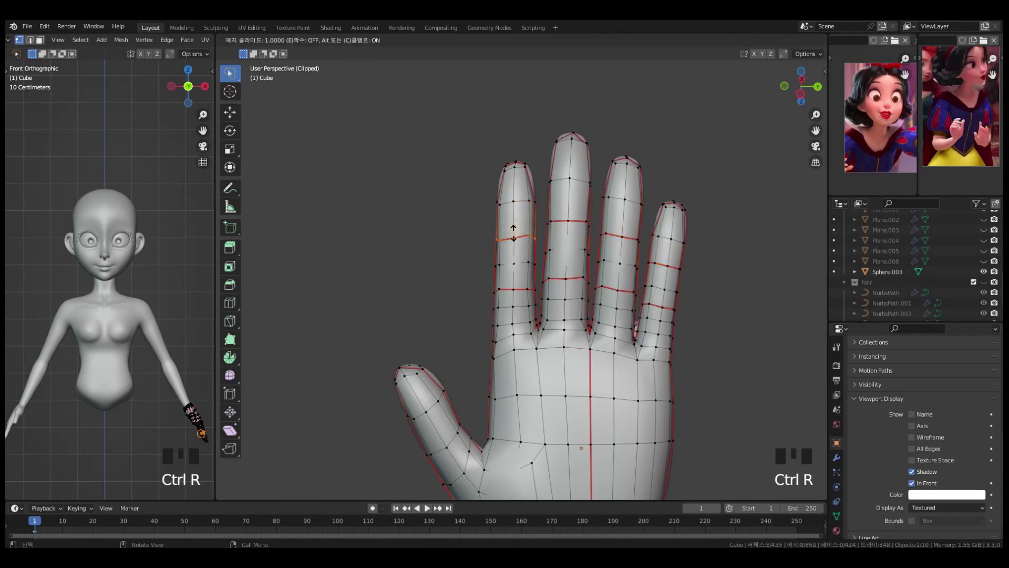
pyautogui.click(515, 219)
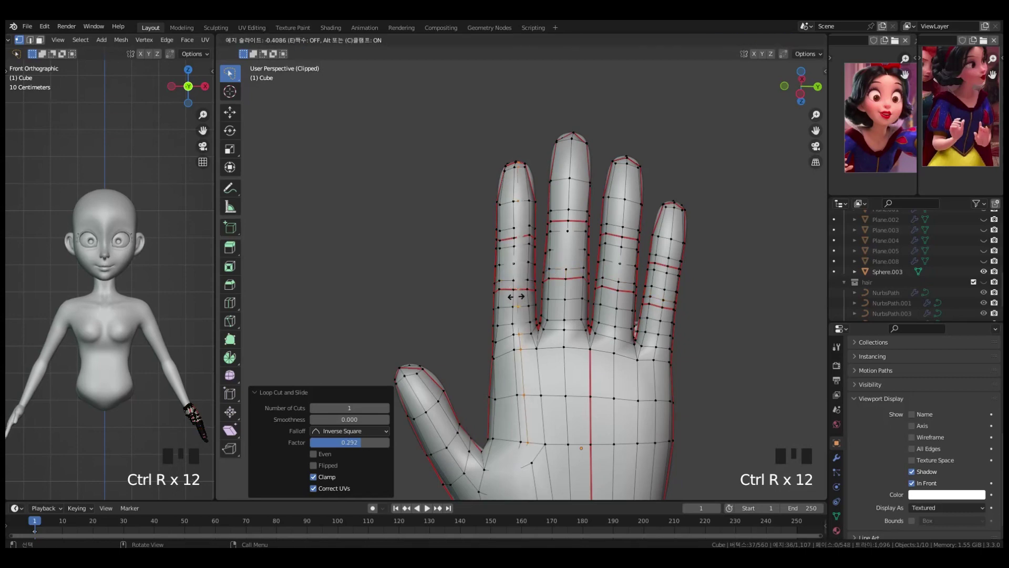
pyautogui.hotkey('ctrl', 'r')
pyautogui.click(563, 288)
pyautogui.click(653, 311)
# - Add supporting loop cuts around the thumb's joint and slide them into place
pyautogui.moveTo(654, 311); pyautogui.dragTo(578, 165, button='middle')
pyautogui.hotkey('ctrl', 'r')
pyautogui.hotkey('ctrl', 'r')
pyautogui.moveTo(675, 217); pyautogui.dragTo(504, 284, button='middle')
pyautogui.hotkey('ctrl', 'r')
pyautogui.click(496, 290)
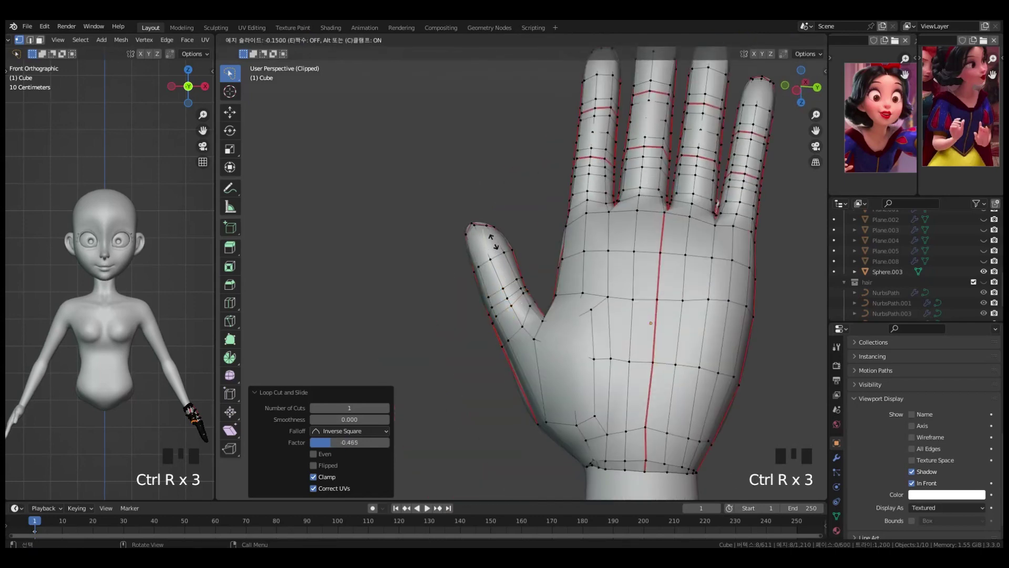
# - Move a vertex at the thumb web and add a centred loop cut around the thumb's base
pyautogui.moveTo(529, 252); pyautogui.dragTo(546, 278, button='middle')
pyautogui.click(561, 322)
pyautogui.press('g')
pyautogui.click(563, 319)
pyautogui.moveTo(567, 321); pyautogui.dragTo(704, 336, button='middle')
pyautogui.moveTo(620, 337)
pyautogui.mouseDown(button='middle')
pyautogui.moveTo(642, 373)
pyautogui.moveTo(547, 367)
pyautogui.moveTo(622, 383)
pyautogui.moveTo(635, 338)
pyautogui.moveTo(531, 352)
pyautogui.moveTo(590, 354)
pyautogui.moveTo(626, 318)
pyautogui.mouseUp(button='middle')
pyautogui.hotkey('ctrl', 'r')
pyautogui.click(529, 353)
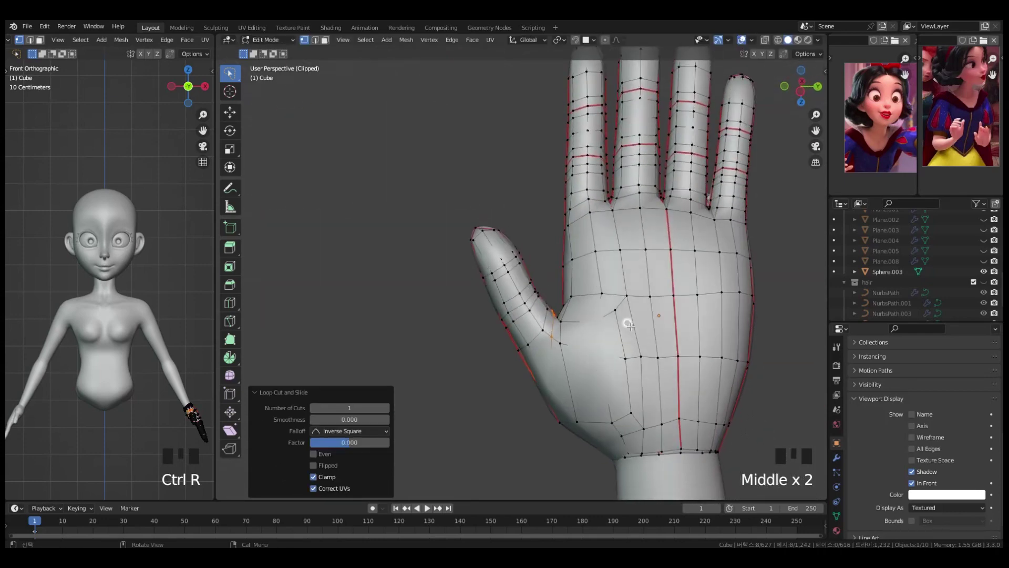
# - Apply the hand mesh's Shrinkwrap.001 modifier in Object Mode and return to Edit Mode
pyautogui.press('Tab')
pyautogui.click(837, 457)
pyautogui.hotkey('ctrl', 'a')
pyautogui.press('Tab')
# - Show the hand from the front, return to Object Mode, and clear the viewport clipping region
pyautogui.keyDown('ctrl'); pyautogui.moveTo(649, 192); pyautogui.dragTo(660, 278, button='middle'); pyautogui.keyUp('ctrl')
pyautogui.press('`')
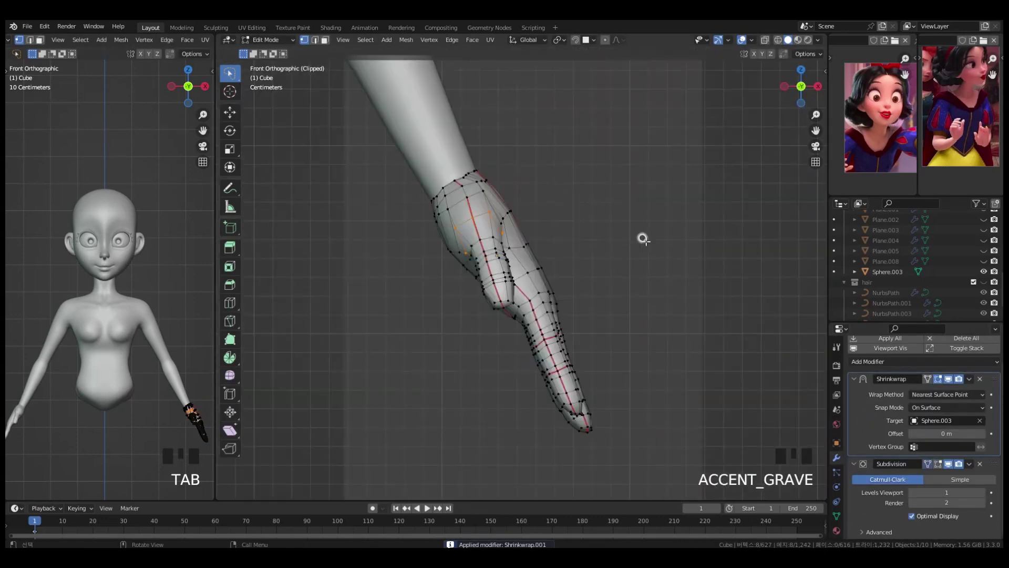
pyautogui.keyDown('ctrl'); pyautogui.moveTo(668, 226); pyautogui.dragTo(626, 294, button='middle'); pyautogui.keyUp('ctrl')
pyautogui.press('Tab')
pyautogui.keyDown('shift'); pyautogui.moveTo(516, 254); pyautogui.dragTo(585, 290, button='middle'); pyautogui.keyUp('shift')
pyautogui.hotkey('alt', 'b')
# - Reveal the retopologized body mesh Plane.008 and select it
pyautogui.keyDown('shift'); pyautogui.click(536, 243); pyautogui.keyUp('shift')
pyautogui.click(630, 283)
pyautogui.click(896, 271)
pyautogui.click(902, 271)
pyautogui.keyDown('ctrl'); pyautogui.click(886, 248); pyautogui.keyUp('ctrl')
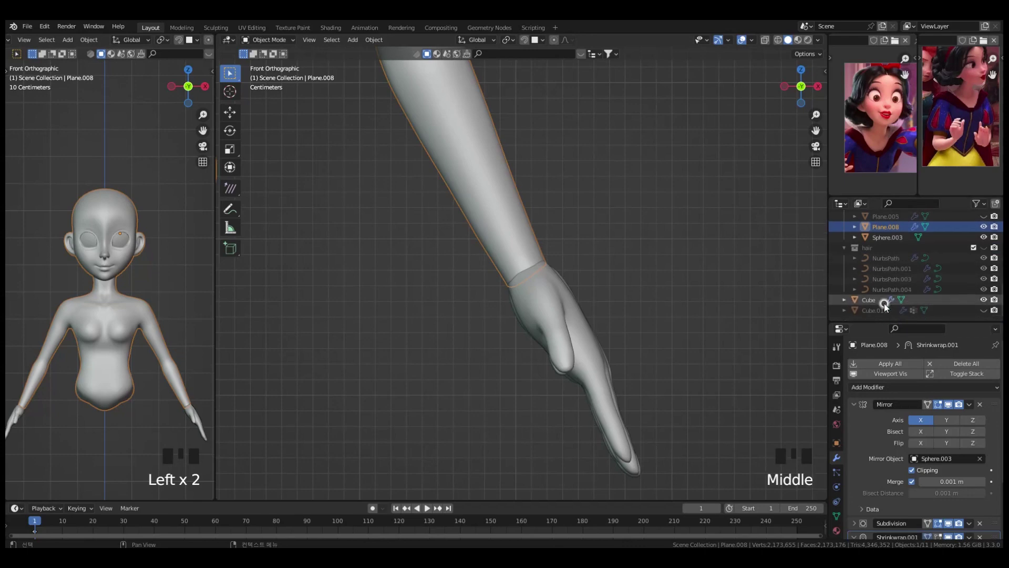
# - Add the hand mesh Cube to the selection with Plane.008, isolate both in Local View, and open them in Edit Mode
pyautogui.keyDown('ctrl'); pyautogui.click(893, 300); pyautogui.keyUp('ctrl')
pyautogui.press('/')
pyautogui.click(620, 399)
pyautogui.keyDown('ctrl'); pyautogui.moveTo(656, 418); pyautogui.dragTo(568, 337, button='middle'); pyautogui.keyUp('ctrl')
pyautogui.keyDown('shift'); pyautogui.click(683, 227); pyautogui.keyUp('shift')
pyautogui.keyDown('shift'); pyautogui.moveTo(534, 344); pyautogui.dragTo(625, 308, button='middle'); pyautogui.keyUp('shift')
pyautogui.press('Tab')
# - Select the hand's open wrist edge loop and slide it along the wrist
pyautogui.keyDown('alt'); pyautogui.click(558, 207); pyautogui.keyUp('alt')
pyautogui.keyDown('ctrl'); pyautogui.moveTo(576, 177); pyautogui.dragTo(582, 138, button='middle'); pyautogui.keyUp('ctrl')
pyautogui.keyDown('shift'); pyautogui.moveTo(582, 139); pyautogui.dragTo(565, 258, button='middle'); pyautogui.keyUp('shift')
pyautogui.keyDown('alt'); pyautogui.click(525, 271); pyautogui.keyUp('alt')
pyautogui.press('g')
pyautogui.press('g')
pyautogui.click(585, 245)
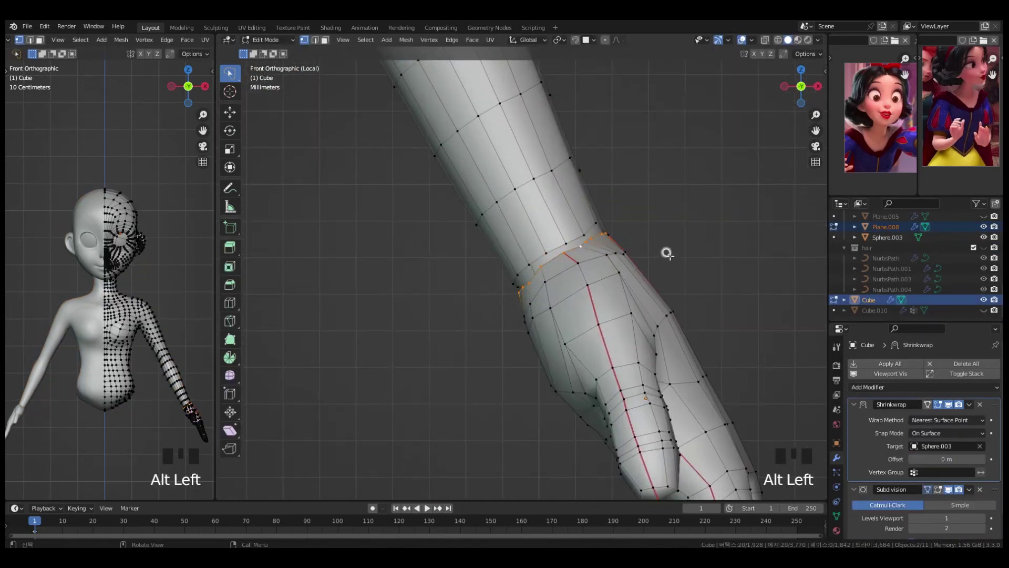
# - Add two loop cuts around the arm and slide the loop just below the elbow into place
pyautogui.moveTo(669, 219); pyautogui.dragTo(665, 322, button='middle')
pyautogui.hotkey('ctrl', 'r')
pyautogui.click(591, 284)
pyautogui.rightClick(592, 284)
pyautogui.hotkey('ctrl', 'r')
pyautogui.click(573, 262)
pyautogui.moveTo(633, 265); pyautogui.dragTo(572, 268, button='middle')
pyautogui.press('g')
pyautogui.press('g')
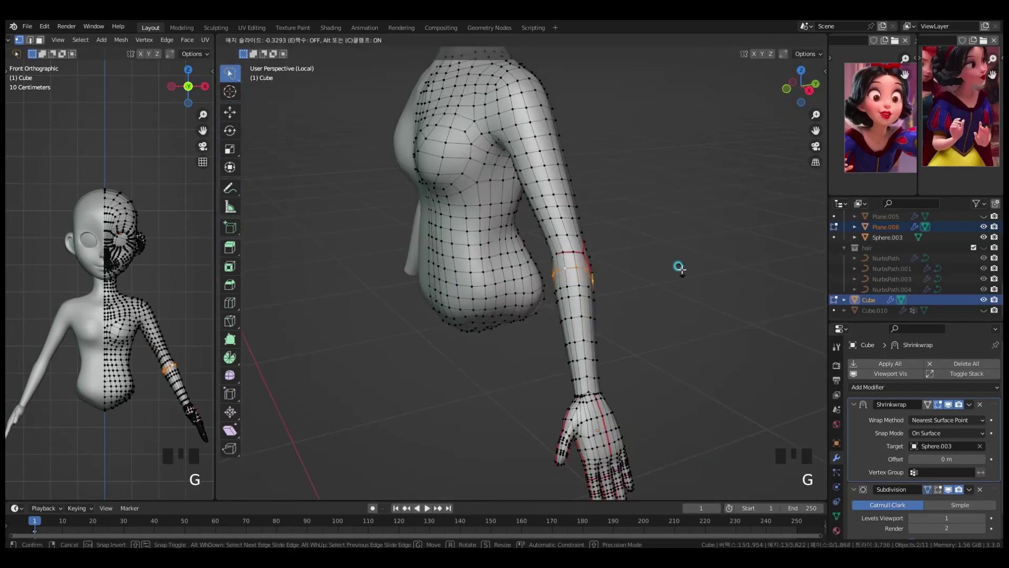
pyautogui.click(680, 268)
# - Slide the edge loops around the elbow and forearm to space them evenly
pyautogui.moveTo(680, 269); pyautogui.dragTo(589, 311, button='middle')
pyautogui.press('g')
pyautogui.press('g')
pyautogui.click(610, 346)
pyautogui.moveTo(518, 310); pyautogui.dragTo(604, 284, button='middle')
pyautogui.keyDown('alt'); pyautogui.click(585, 285); pyautogui.keyUp('alt')
pyautogui.press('g')
pyautogui.press('g')
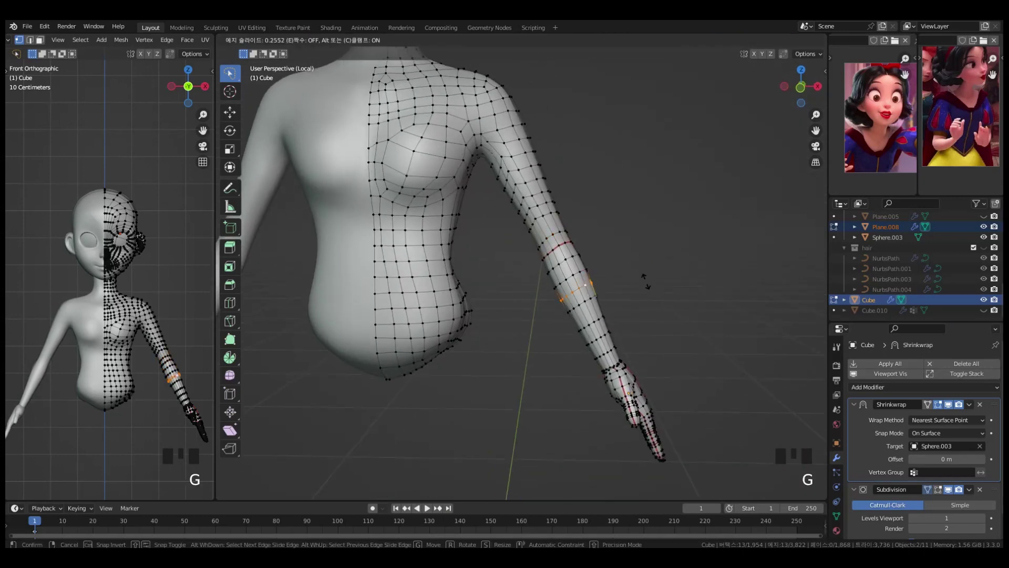
pyautogui.keyDown('alt'); pyautogui.moveTo(598, 221); pyautogui.dragTo(636, 230); pyautogui.keyUp('alt')
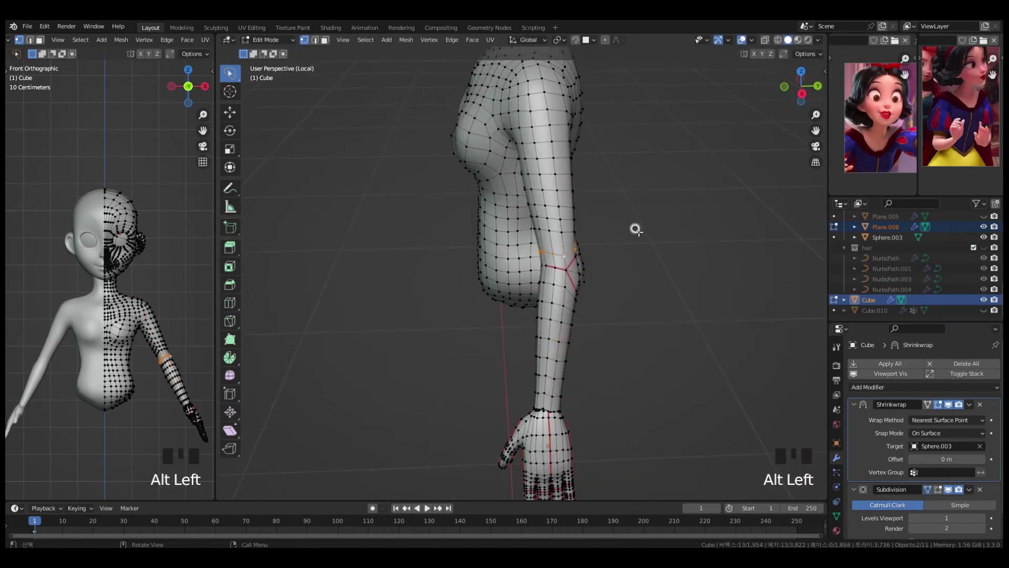
pyautogui.click(555, 215)
pyautogui.moveTo(555, 216); pyautogui.dragTo(615, 292, button='middle')
# - Change the snapping target and move a vertex beside the wrist opening
pyautogui.click(588, 39)
pyautogui.click(588, 96)
pyautogui.scroll(3, 642, 360)
pyautogui.click(688, 330)
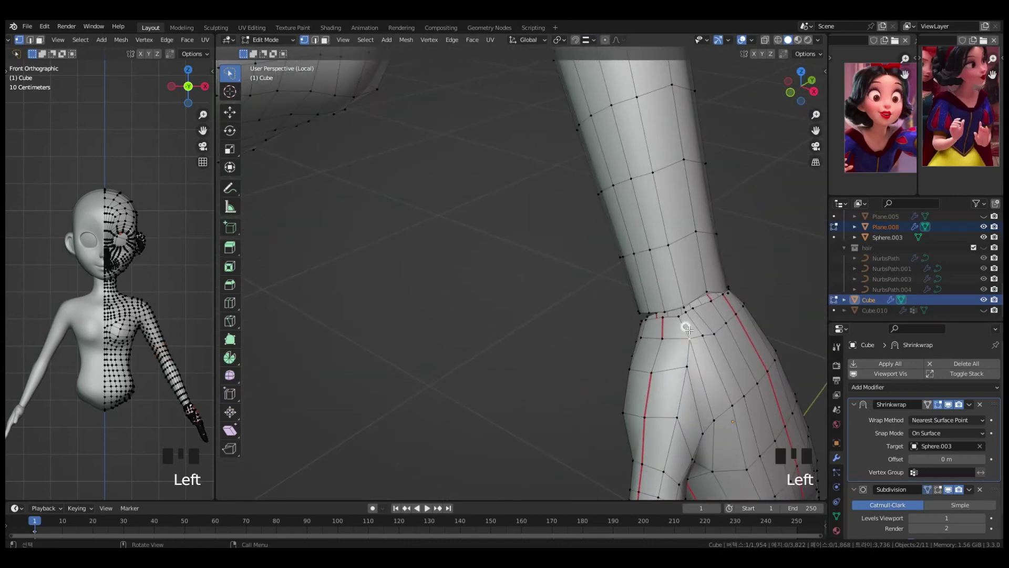
pyautogui.click(728, 209)
pyautogui.moveTo(727, 209); pyautogui.dragTo(505, 349, button='middle')
pyautogui.press('g')
pyautogui.click(354, 292)
pyautogui.moveTo(354, 293); pyautogui.dragTo(698, 291, button='middle')
# - Turn on snapping and automatic vertex merging for joining the hand to the arm
pyautogui.keyDown('alt'); pyautogui.click(696, 252); pyautogui.keyUp('alt')
pyautogui.moveTo(697, 252); pyautogui.dragTo(636, 277, button='middle')
pyautogui.keyDown('alt'); pyautogui.click(636, 277); pyautogui.keyUp('alt')
pyautogui.scroll(1, 661, 287)
pyautogui.click(782, 54)
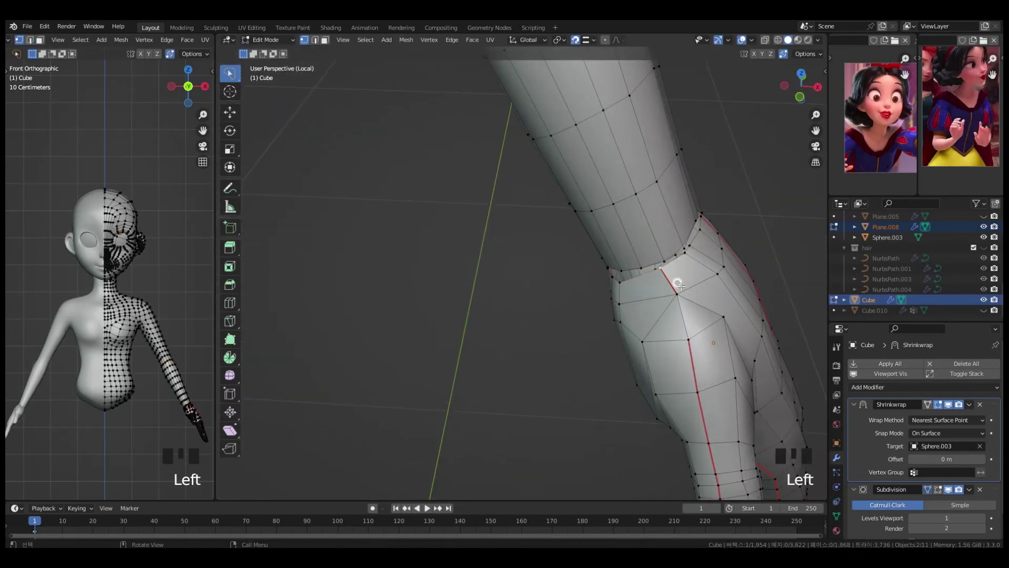
# - Try to snap the hand's wrist vertices onto the arm's end loop
pyautogui.moveTo(666, 275); pyautogui.dragTo(584, 295, button='middle')
pyautogui.press('g')
pyautogui.press('g')
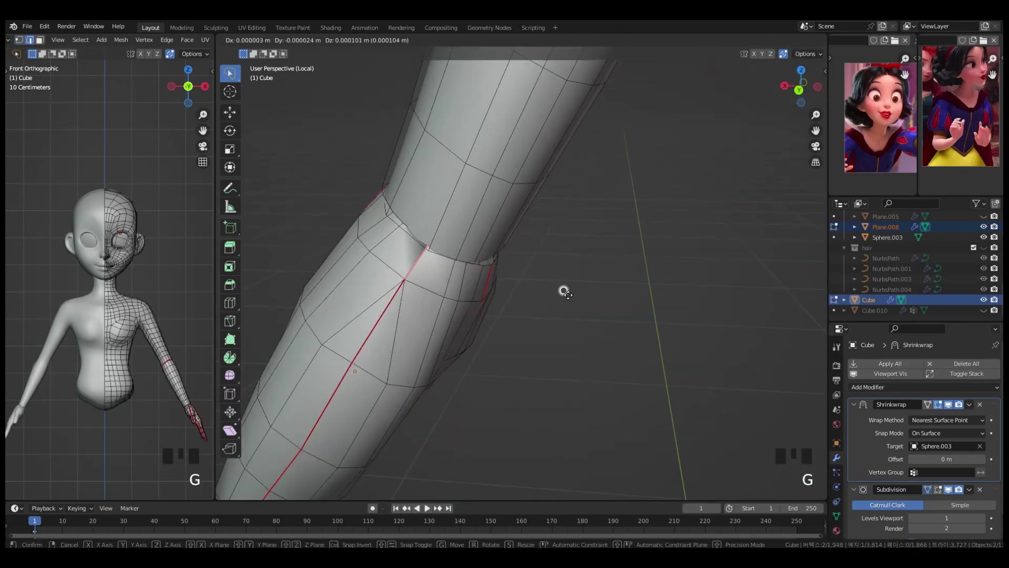
pyautogui.press('g')
pyautogui.click(457, 239)
pyautogui.press('g')
pyautogui.moveTo(457, 239); pyautogui.dragTo(601, 196, button='middle')
pyautogui.keyDown('alt'); pyautogui.click(599, 193); pyautogui.keyUp('alt')
# - Try removing surplus edges on the hand near the wrist
pyautogui.moveTo(659, 214); pyautogui.dragTo(633, 260, button='middle')
pyautogui.press('2')
pyautogui.click(633, 260)
pyautogui.press('x')
pyautogui.click(615, 333)
pyautogui.moveTo(616, 332); pyautogui.dragTo(408, 337, button='middle')
pyautogui.click(400, 353)
pyautogui.press('x')
pyautogui.click(401, 355)
pyautogui.moveTo(504, 310); pyautogui.dragTo(541, 279, button='middle')
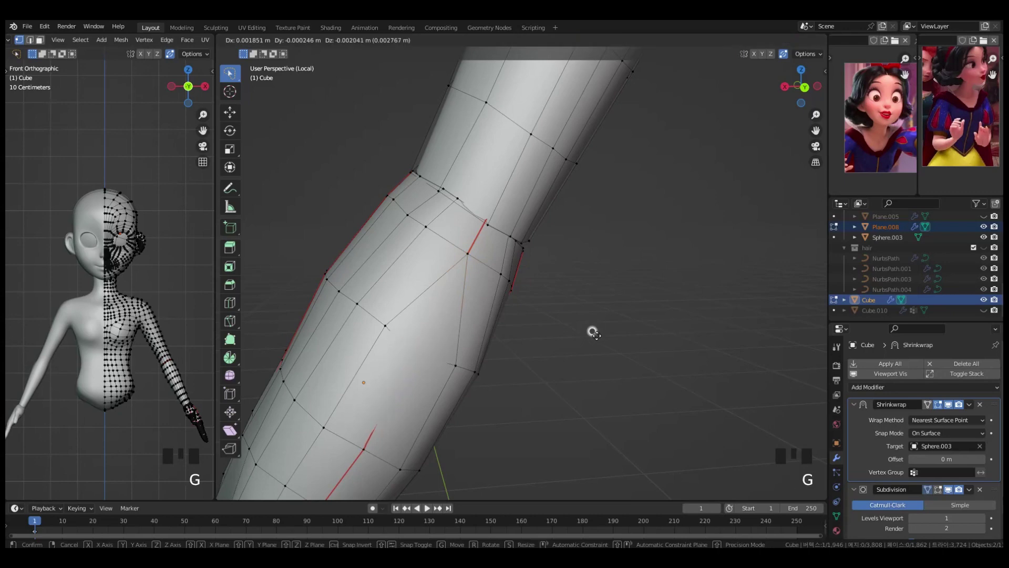
# - Try moving and sliding the vertices around the wrist to even out the simplified topology
pyautogui.press('g')
pyautogui.click(593, 331)
pyautogui.moveTo(592, 331); pyautogui.dragTo(746, 263, button='middle')
pyautogui.click(638, 254)
pyautogui.press('g')
pyautogui.moveTo(690, 240); pyautogui.dragTo(720, 220, button='middle')
pyautogui.moveTo(575, 307); pyautogui.dragTo(580, 181, button='middle')
pyautogui.click(586, 247)
pyautogui.press('g')
pyautogui.press('g')
pyautogui.click(715, 175)
pyautogui.click(505, 285)
pyautogui.moveTo(715, 175); pyautogui.dragTo(522, 256, button='middle')
# - Undo the trial wrist merges, edge removals and vertex moves
pyautogui.hotkey('ctrl', 'z')
pyautogui.hotkey('ctrl', 'z')
pyautogui.hotkey('ctrl', 'z')
pyautogui.hotkey('ctrl', 'z')
pyautogui.hotkey('ctrl', 'z')
pyautogui.hotkey('ctrl', 'z')
pyautogui.hotkey('ctrl', 'z')
pyautogui.hotkey('ctrl', 'z')
# - Add a loop cut running from the gap between the index and middle fingers into the hand
pyautogui.press('1')
pyautogui.click(688, 323)
pyautogui.keyDown('ctrl'); pyautogui.moveTo(688, 323); pyautogui.dragTo(657, 285, button='middle'); pyautogui.keyUp('ctrl')
pyautogui.hotkey('ctrl', 'r')
pyautogui.doubleClick(538, 305)
pyautogui.keyDown('ctrl'); pyautogui.moveTo(537, 305); pyautogui.dragTo(537, 278, button='middle'); pyautogui.keyUp('ctrl')
pyautogui.click(535, 318)
pyautogui.hotkey('ctrl', 'z')
# - Slide the end vertices of the index-middle finger cut into the neighbouring palm vertices to merge them
pyautogui.moveTo(771, 382); pyautogui.dragTo(797, 368, button='middle')
pyautogui.moveTo(763, 321); pyautogui.dragTo(778, 357, button='middle')
pyautogui.press('g')
pyautogui.press('g')
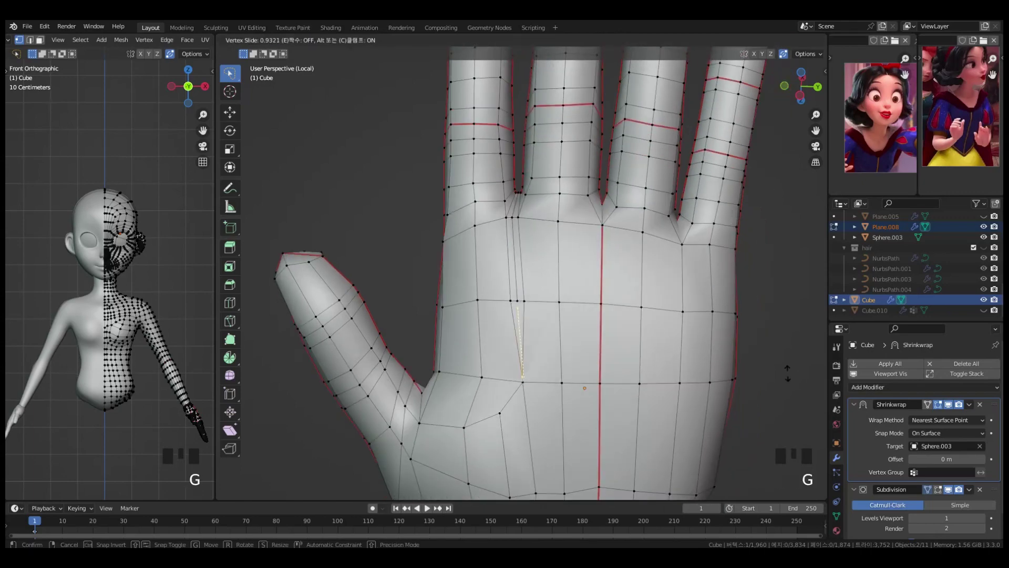
pyautogui.press('g')
pyautogui.press('g')
pyautogui.click(804, 327)
# - Select the seam edges from the middle-ring finger gap up the back of the hand and bevel them 0.0107 m wide
pyautogui.click(602, 224)
pyautogui.moveTo(626, 258); pyautogui.dragTo(612, 400, button='middle')
pyautogui.keyDown('ctrl'); pyautogui.click(600, 248); pyautogui.keyUp('ctrl')
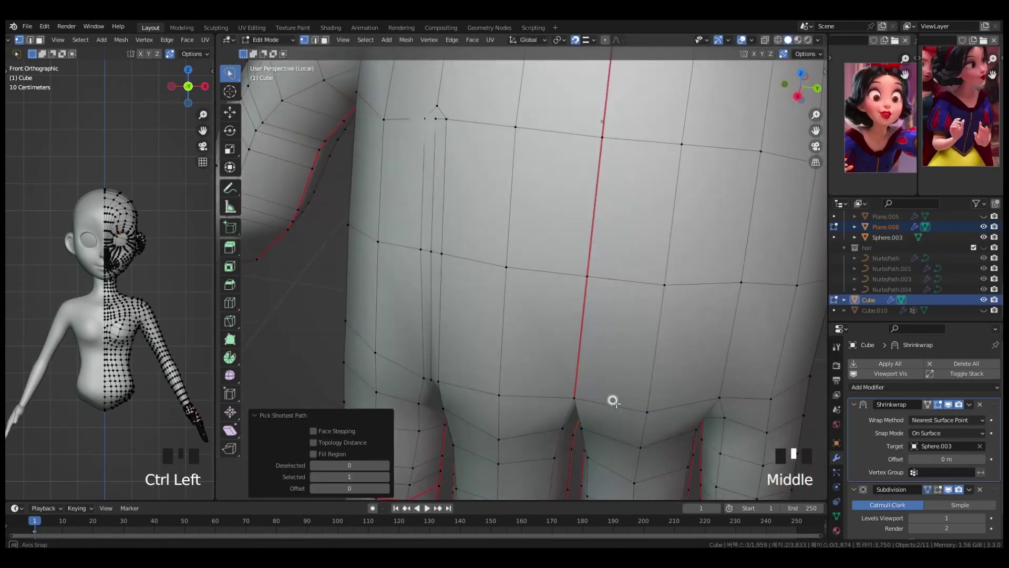
pyautogui.scroll(-1, 612, 389)
pyautogui.keyDown('ctrl'); pyautogui.click(572, 270); pyautogui.keyUp('ctrl')
pyautogui.keyDown('ctrl'); pyautogui.click(586, 163); pyautogui.keyUp('ctrl')
pyautogui.scroll(-3, 641, 232)
pyautogui.click(735, 312)
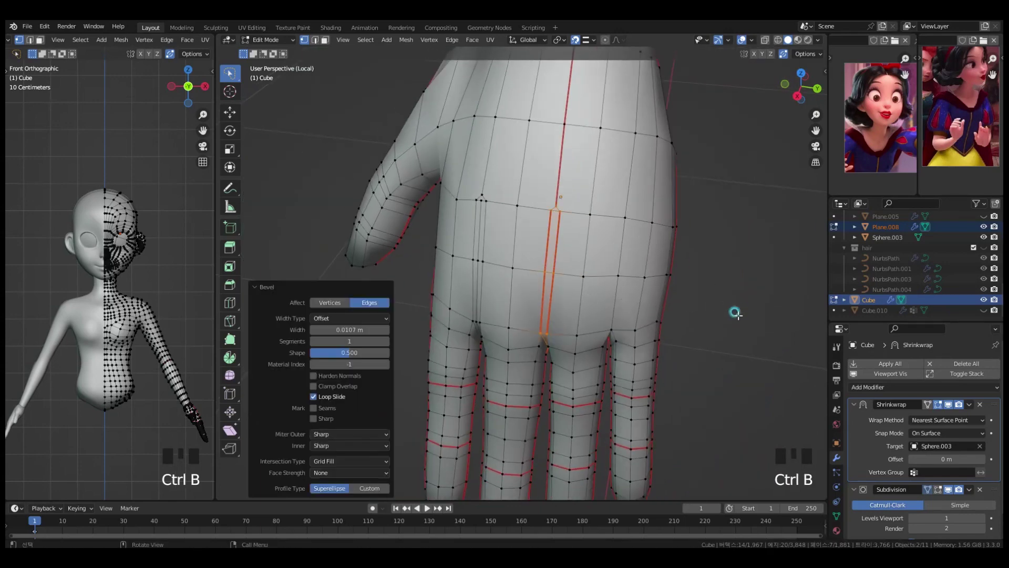
# - Slide the vertex at the upper end of the bevelled seam on the back of the hand
pyautogui.click(556, 206)
pyautogui.press('g')
pyautogui.press('g')
pyautogui.click(587, 192)
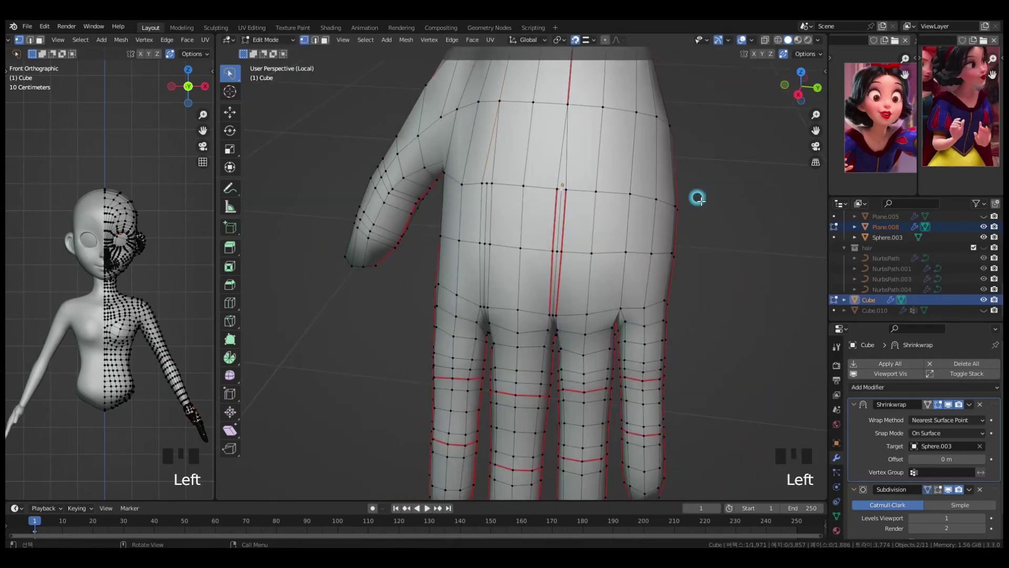
# - Select the edges leading from the ring-little finger gap up the hand and bevel them with one segment
pyautogui.moveTo(484, 180); pyautogui.dragTo(651, 226, button='middle')
pyautogui.moveTo(608, 162); pyautogui.dragTo(697, 230, button='middle')
pyautogui.keyDown('ctrl'); pyautogui.click(601, 226); pyautogui.keyUp('ctrl')
pyautogui.hotkey('ctrl', 'b')
pyautogui.click(712, 310)
# - Add a centred loop cut on the hand and slide its end vertex toward the adjoining vertex
pyautogui.hotkey('ctrl', 'r')
pyautogui.click(647, 353)
pyautogui.rightClick(646, 353)
pyautogui.click(648, 358)
pyautogui.press('g')
pyautogui.press('g')
pyautogui.click(776, 370)
# - Slide the remaining vertices and edges on the back of the hand into cleaner positions, merging them where they meet
pyautogui.keyDown('shift'); pyautogui.moveTo(776, 371); pyautogui.dragTo(635, 289, button='middle'); pyautogui.keyUp('shift')
pyautogui.click(686, 302)
pyautogui.press('g')
pyautogui.press('g')
pyautogui.click(704, 309)
pyautogui.moveTo(705, 309); pyautogui.dragTo(631, 310, button='middle')
pyautogui.click(590, 264)
pyautogui.press('g')
pyautogui.press('g')
pyautogui.click(723, 255)
# - Dissolve the centre seam edge near the wrist on the back of the hand and remove the matching palm edge
pyautogui.click(660, 268)
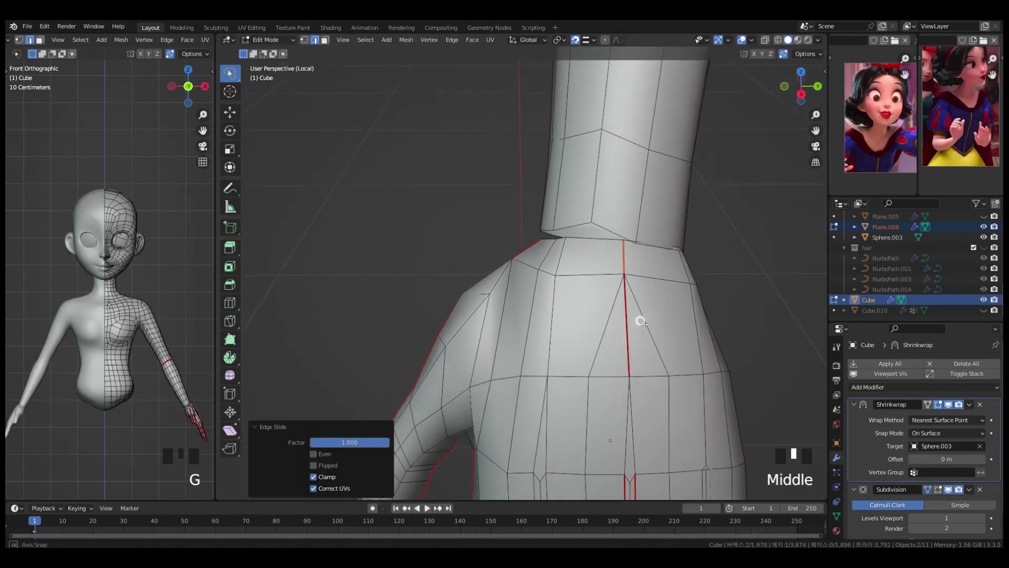
pyautogui.moveTo(636, 376); pyautogui.dragTo(632, 365, button='middle')
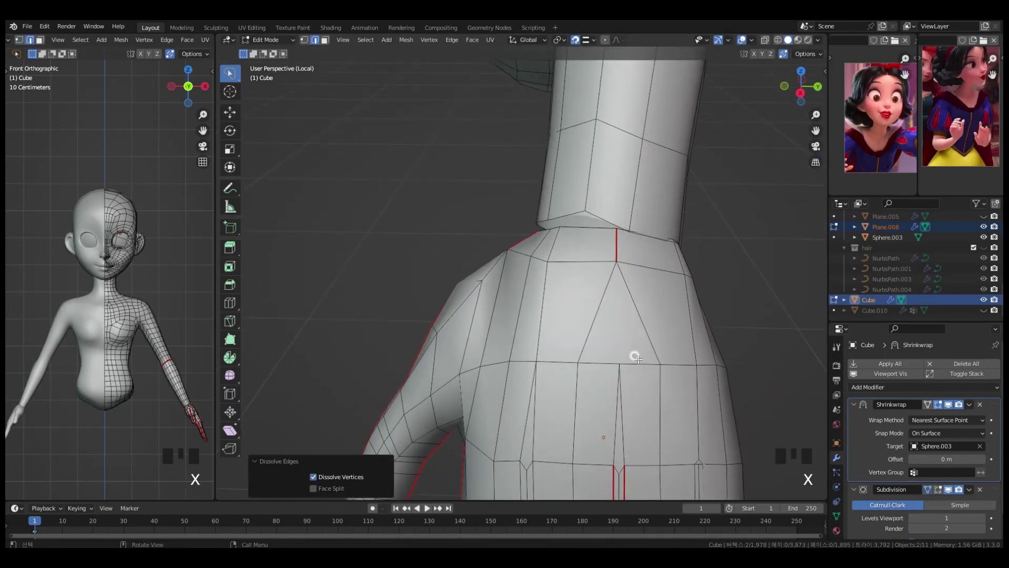
pyautogui.moveTo(741, 305); pyautogui.dragTo(662, 156, button='middle')
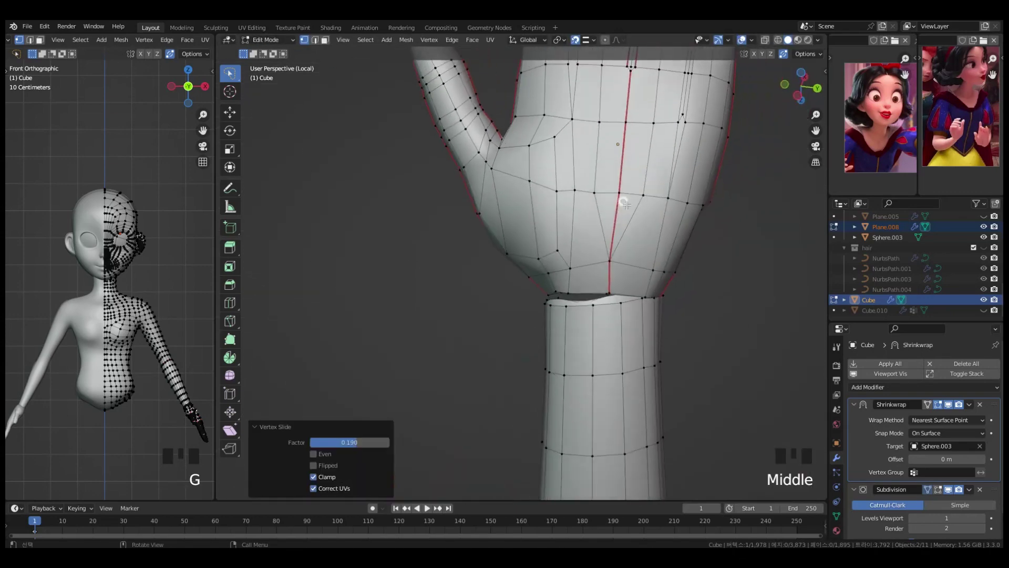
pyautogui.press('2')
pyautogui.click(608, 220)
pyautogui.press('x')
pyautogui.click(724, 239)
pyautogui.moveTo(724, 239); pyautogui.dragTo(683, 209, button='middle')
# - Delete the distorted face on the back of the hand just beyond the wrist
pyautogui.keyDown('alt'); pyautogui.click(574, 309); pyautogui.keyUp('alt')
pyautogui.moveTo(587, 279); pyautogui.dragTo(683, 252, button='middle')
pyautogui.moveTo(631, 245); pyautogui.dragTo(669, 232, button='middle')
pyautogui.press('2')
pyautogui.scroll(3, 468, 294)
pyautogui.keyDown('shift'); pyautogui.moveTo(469, 286); pyautogui.dragTo(496, 271, button='middle'); pyautogui.keyUp('shift')
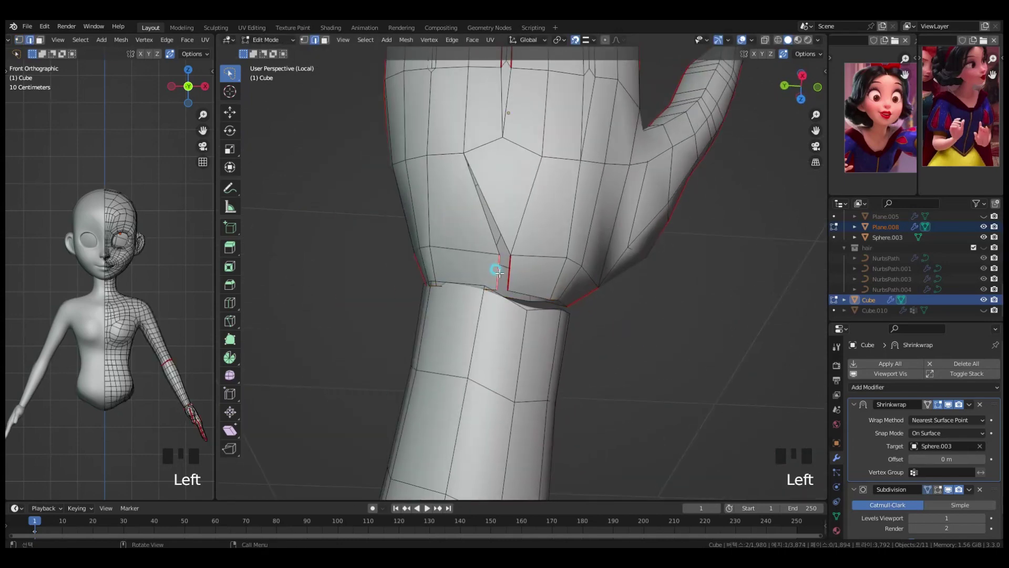
pyautogui.press('3')
pyautogui.click(508, 219)
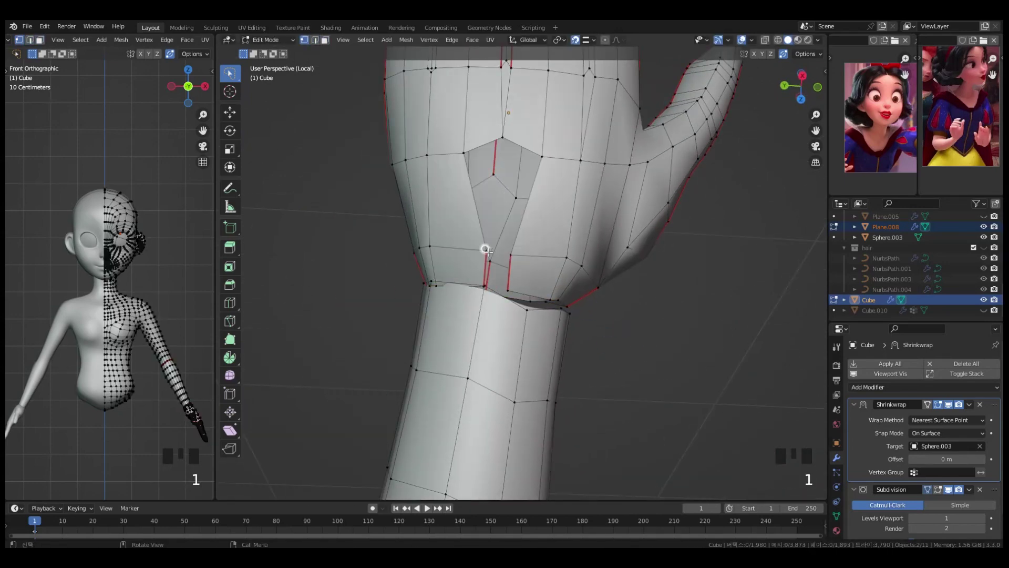
# - Undo the last edits on the back of the hand and remove the selected wrist geometry instead
pyautogui.moveTo(555, 298); pyautogui.dragTo(485, 235, button='middle')
pyautogui.hotkey('ctrl', 'z')
pyautogui.hotkey('ctrl', 'z')
pyautogui.hotkey('ctrl', 'z')
pyautogui.moveTo(634, 316); pyautogui.dragTo(657, 291, button='middle')
pyautogui.hotkey('ctrl', 'z')
pyautogui.hotkey('ctrl', 'z')
pyautogui.hotkey('ctrl', 'z')
pyautogui.press('x')
pyautogui.click(480, 338)
pyautogui.moveTo(480, 338); pyautogui.dragTo(547, 263, button='middle')
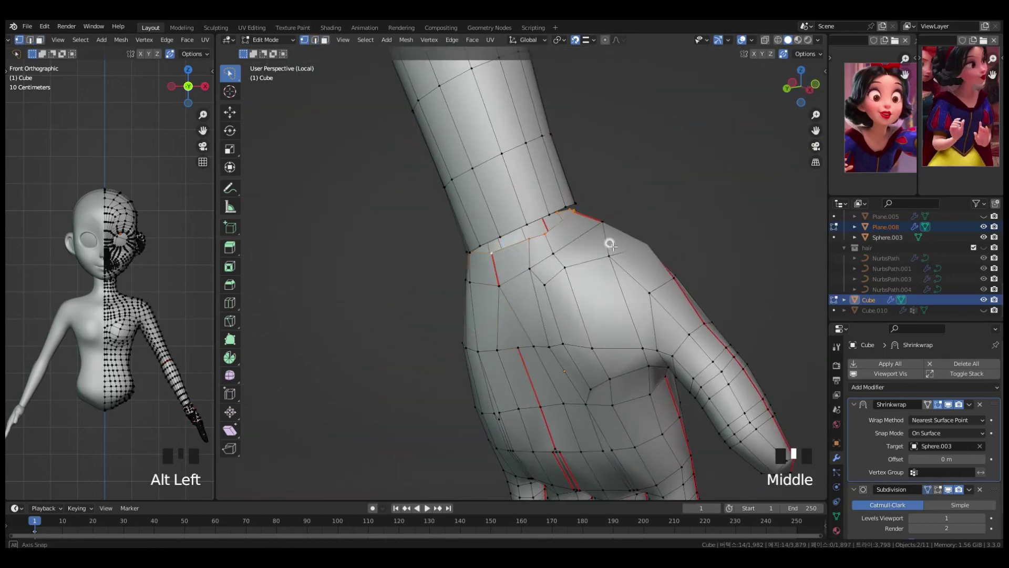
# - Select the open wrist loop, and add one centred lengthwise loop cut along the outer arm, shoulder and neck
pyautogui.keyDown('alt'); pyautogui.click(485, 237); pyautogui.keyUp('alt')
pyautogui.scroll(-8, 547, 263)
pyautogui.moveTo(546, 263); pyautogui.dragTo(585, 271, button='middle')
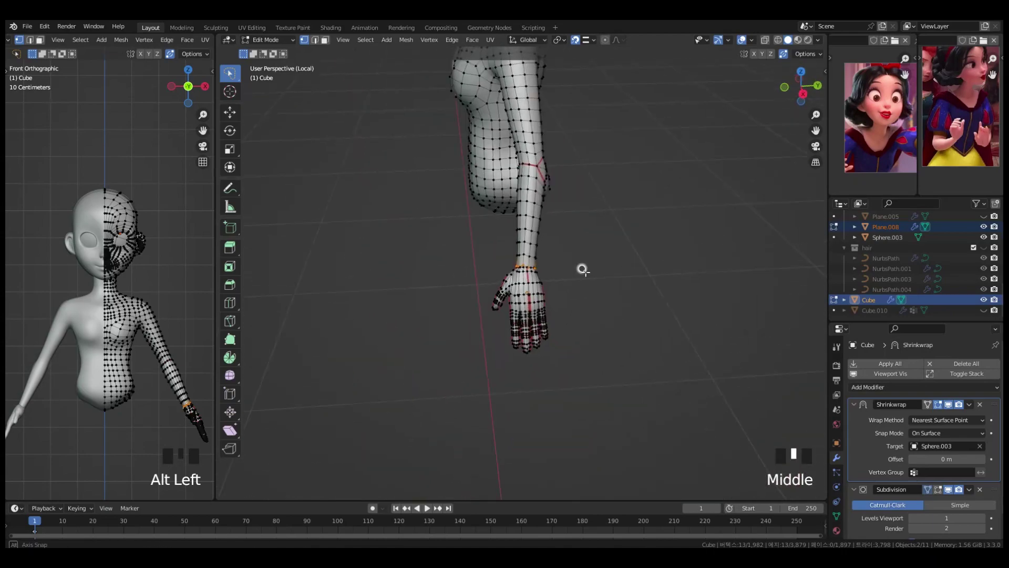
pyautogui.moveTo(574, 333); pyautogui.dragTo(695, 189, button='middle')
pyautogui.hotkey('ctrl', 'r')
pyautogui.click(547, 216)
pyautogui.rightClick(548, 216)
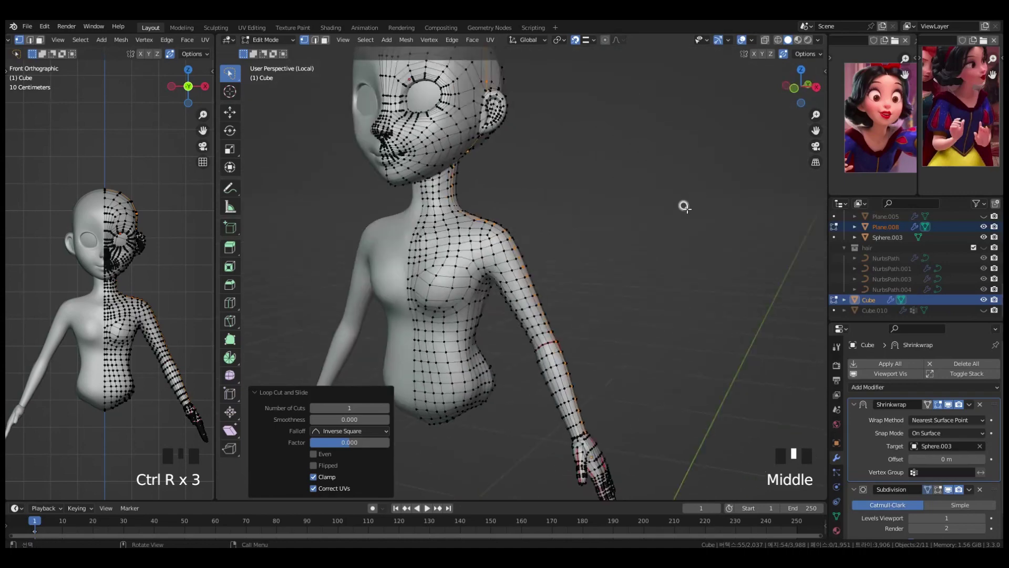
pyautogui.click(696, 190)
# - Set snapping to Vertex and snap the hand's first wrist border vertices onto the arm's end vertices
pyautogui.keyDown('shift'); pyautogui.moveTo(618, 453); pyautogui.dragTo(578, 304, button='middle'); pyautogui.keyUp('shift')
pyautogui.scroll(7, 579, 305)
pyautogui.moveTo(639, 268); pyautogui.dragTo(574, 42, button='middle')
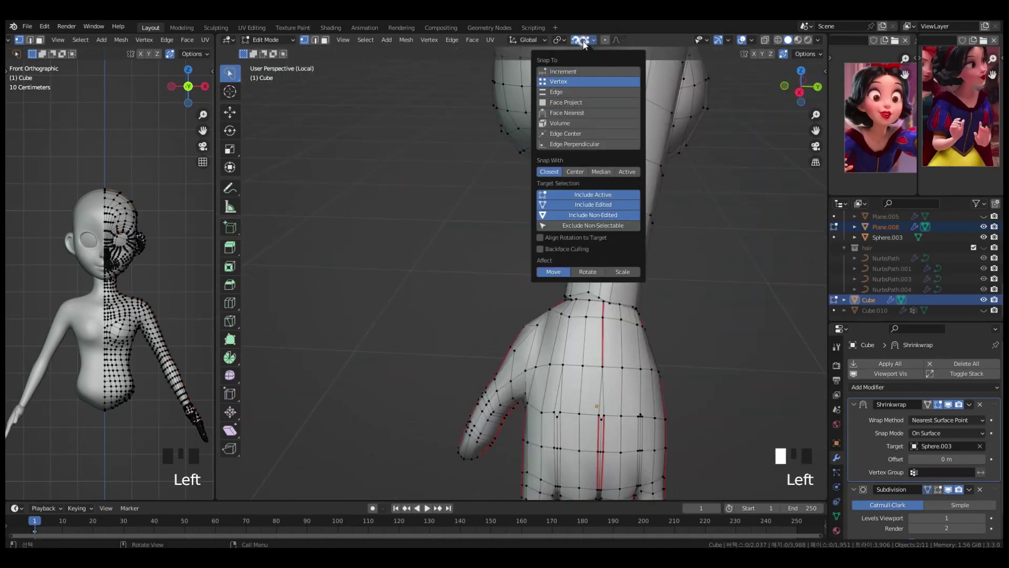
pyautogui.moveTo(618, 316); pyautogui.dragTo(523, 216, button='middle')
pyautogui.keyDown('alt'); pyautogui.click(614, 271); pyautogui.keyUp('alt')
pyautogui.scroll(-8, 625, 295)
pyautogui.click(602, 309)
pyautogui.scroll(6, 547, 318)
pyautogui.click(471, 196)
pyautogui.press('g')
pyautogui.click(476, 198)
pyautogui.press('g')
pyautogui.click(602, 254)
# - Snap further wrist border vertices of the hand onto the matching vertices at the arm's open end
pyautogui.moveTo(602, 254); pyautogui.dragTo(564, 268, button='middle')
pyautogui.press('g')
pyautogui.click(607, 245)
pyautogui.click(617, 237)
pyautogui.press('g')
pyautogui.click(621, 239)
pyautogui.click(616, 258)
# - Return to object mode, save the file and join the hand into the body mesh Plane.008
pyautogui.press('`')
pyautogui.press('Tab')
pyautogui.keyDown('ctrl'); pyautogui.moveTo(494, 210); pyautogui.dragTo(615, 230, button='middle'); pyautogui.keyUp('ctrl')
pyautogui.click(635, 242)
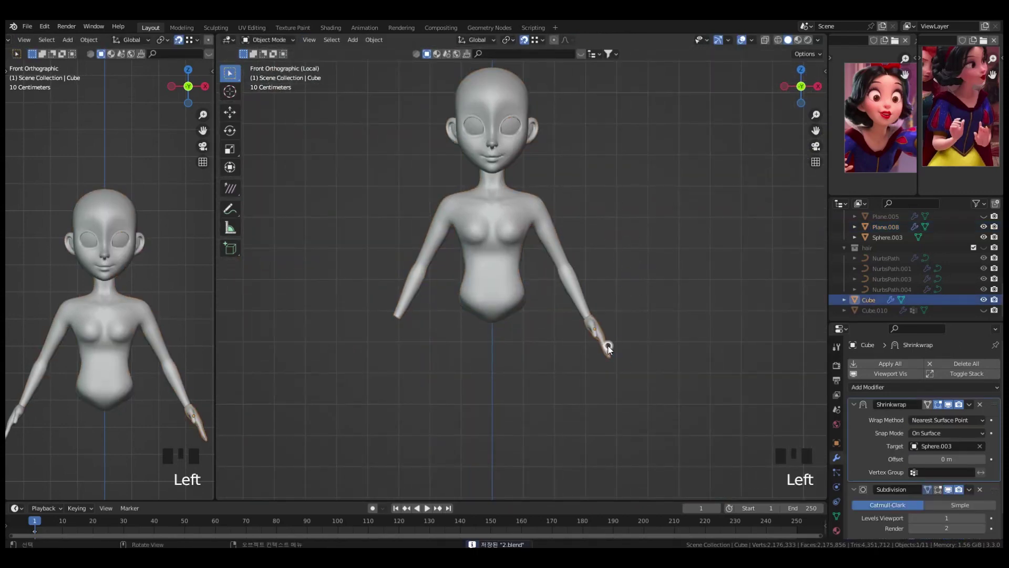
pyautogui.keyDown('ctrl'); pyautogui.moveTo(622, 358); pyautogui.dragTo(633, 254, button='middle'); pyautogui.keyUp('ctrl')
pyautogui.keyDown('shift'); pyautogui.click(657, 324); pyautogui.keyUp('shift')
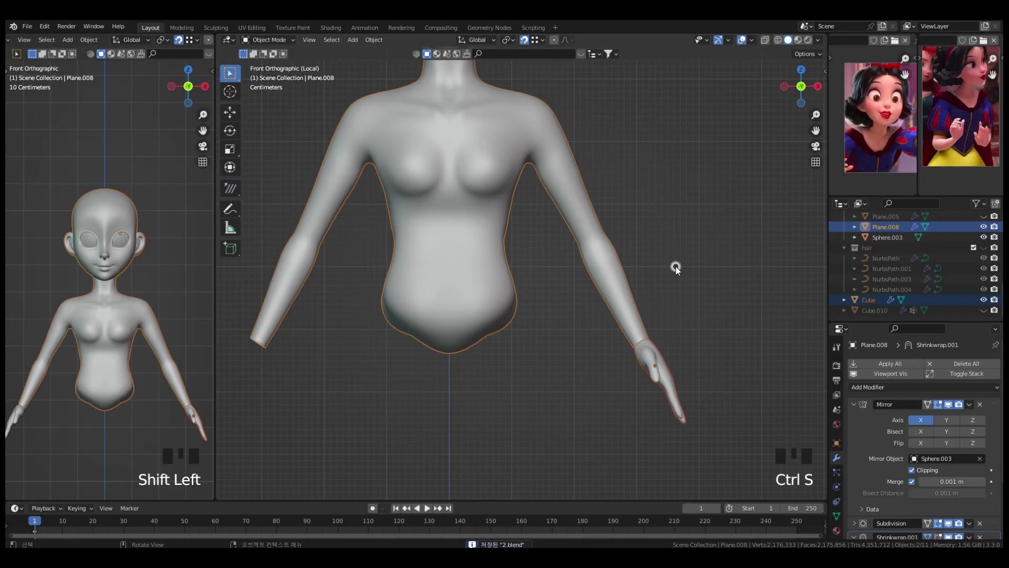
pyautogui.hotkey('ctrl', 'shift', 's')
pyautogui.hotkey('ctrl', 'j')
# - In the joined mesh, move another hand border vertex onto the end of the arm
pyautogui.press('Tab')
pyautogui.keyDown('shift'); pyautogui.moveTo(720, 385); pyautogui.dragTo(552, 300, button='middle'); pyautogui.keyUp('shift')
pyautogui.keyDown('ctrl'); pyautogui.moveTo(552, 299); pyautogui.dragTo(657, 151, button='middle'); pyautogui.keyUp('ctrl')
pyautogui.press('g')
pyautogui.click(656, 150)
pyautogui.click(620, 240)
pyautogui.moveTo(620, 240); pyautogui.dragTo(622, 262, button='middle')
# - Slide and snap the remaining wrist vertices so the hand and arm borders meet
pyautogui.keyDown('ctrl'); pyautogui.moveTo(622, 263); pyautogui.dragTo(493, 348, button='middle'); pyautogui.keyUp('ctrl')
pyautogui.press('g')
pyautogui.press('g')
pyautogui.click(601, 349)
pyautogui.press('g')
pyautogui.click(605, 355)
pyautogui.press('g')
pyautogui.click(531, 306)
pyautogui.press('g')
pyautogui.moveTo(530, 306); pyautogui.dragTo(606, 275, button='middle')
pyautogui.click(462, 310)
# - Add a loop cut around the wrist joint and grow the selection to the surrounding faces
pyautogui.scroll(-5, 578, 274)
pyautogui.hotkey('ctrl', 'r')
pyautogui.click(507, 270)
pyautogui.moveTo(507, 269); pyautogui.dragTo(552, 262, button='middle')
pyautogui.press('ctrl+KP_Add')
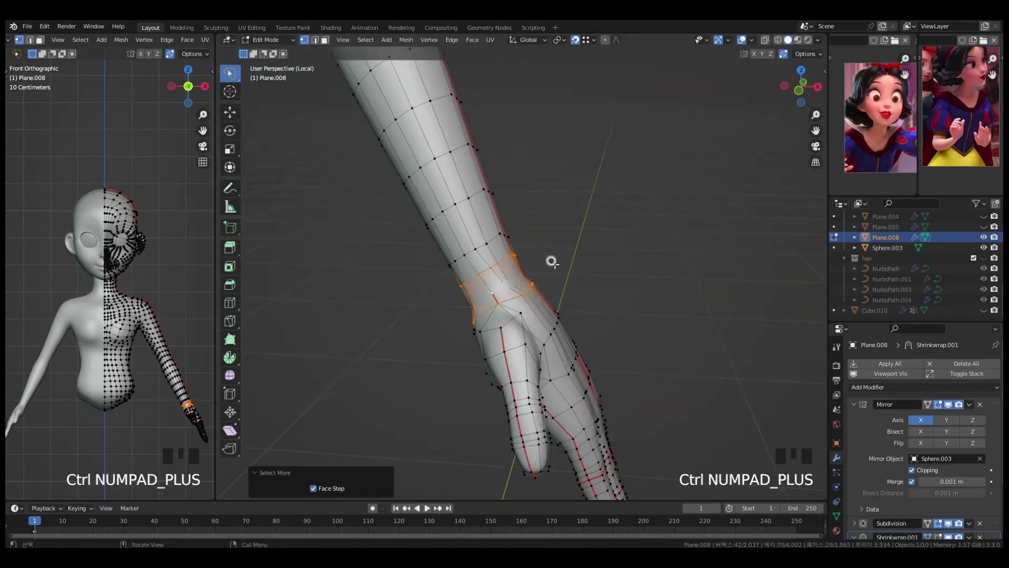
# - Slide the wrist edges and the forearm edge loop above them into more even spacing
pyautogui.press('g')
pyautogui.press('g')
pyautogui.click(503, 255)
pyautogui.press('g')
pyautogui.press('g')
pyautogui.click(617, 260)
pyautogui.moveTo(617, 259); pyautogui.dragTo(539, 295, button='middle')
pyautogui.scroll(2, 958, 112)
pyautogui.moveTo(467, 215); pyautogui.dragTo(566, 238, button='middle')
pyautogui.scroll(-3, 567, 238)
pyautogui.keyDown('alt'); pyautogui.click(493, 228); pyautogui.keyUp('alt')
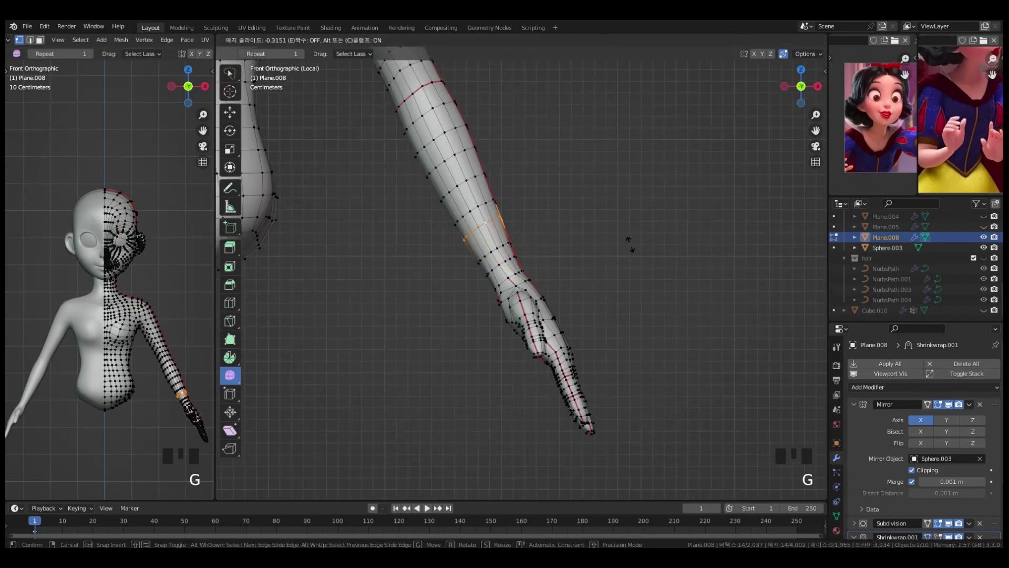
pyautogui.click(629, 243)
# - Add a loop cut around the lower forearm, grow the selection over the neighbouring loops and smooth it
pyautogui.hotkey('ctrl', 'r')
pyautogui.click(491, 271)
pyautogui.scroll(1, 541, 263)
pyautogui.press('ctrl+KP_Add')
pyautogui.press('ctrl+KP_Add')
pyautogui.press('ctrl+KP_Add')
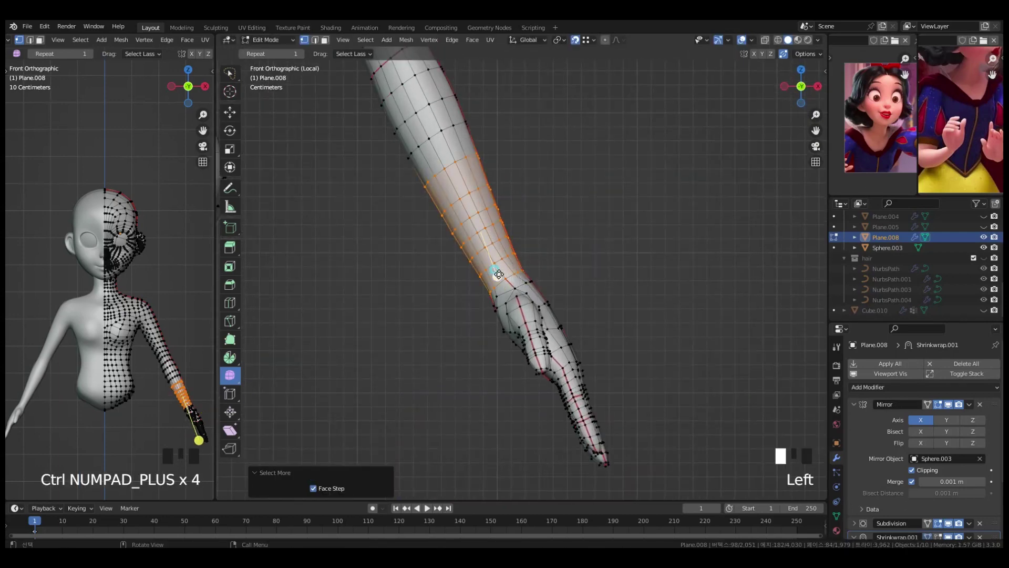
# - Slide the lower forearm edges and add another loop cut just above the wrist
pyautogui.press('g')
pyautogui.press('g')
pyautogui.hotkey('ctrl', 'r')
pyautogui.click(506, 273)
pyautogui.moveTo(531, 263); pyautogui.dragTo(507, 294, button='middle')
pyautogui.scroll(3, 522, 303)
# - Check the joined arm and hand in object mode and save the file
pyautogui.press('Tab')
pyautogui.press('Tab')
pyautogui.press('Tab')
pyautogui.keyDown('shift'); pyautogui.moveTo(507, 294); pyautogui.dragTo(546, 313, button='middle'); pyautogui.keyUp('shift')
pyautogui.press('Tab')
pyautogui.keyDown('shift'); pyautogui.moveTo(546, 314); pyautogui.dragTo(578, 334, button='middle'); pyautogui.keyUp('shift')
pyautogui.hotkey('ctrl', 's')
pyautogui.moveTo(576, 299); pyautogui.dragTo(550, 315, button='middle')
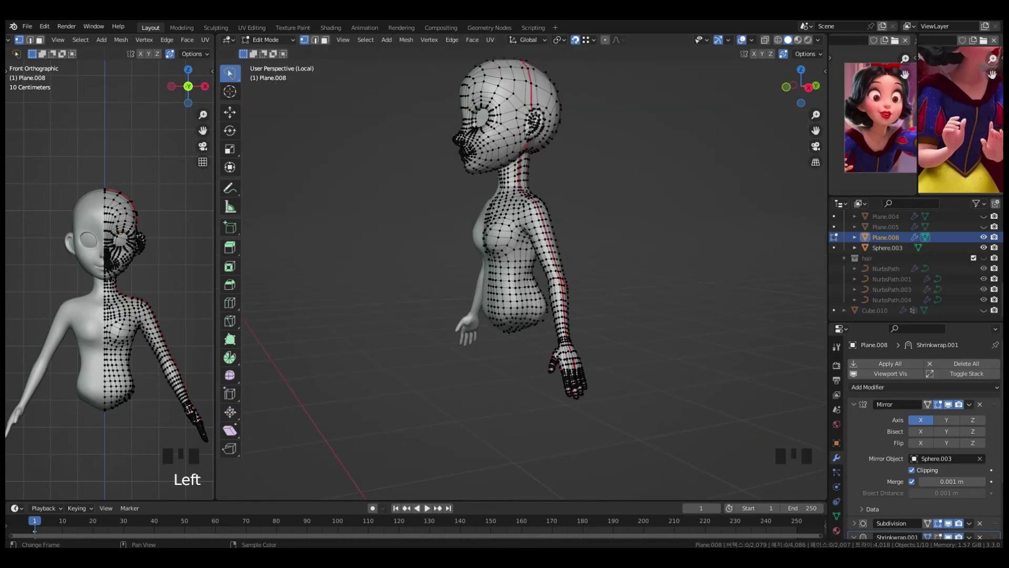
# - Select the edge loop around the eye opening and frame it in the view
pyautogui.keyDown('alt'); pyautogui.moveTo(531, 158); pyautogui.dragTo(606, 152, button='middle'); pyautogui.keyUp('alt')
pyautogui.keyDown('shift'); pyautogui.moveTo(606, 152); pyautogui.dragTo(596, 310, button='middle'); pyautogui.keyUp('shift')
pyautogui.scroll(5, 506, 207)
pyautogui.keyDown('alt'); pyautogui.click(506, 207); pyautogui.keyUp('alt')
pyautogui.keyDown('alt'); pyautogui.click(544, 262); pyautogui.keyUp('alt')
pyautogui.moveTo(603, 247); pyautogui.dragTo(583, 293, button='middle')
pyautogui.moveTo(608, 356); pyautogui.dragTo(655, 329, button='middle')
pyautogui.press('/')
pyautogui.press('/')
pyautogui.scroll(2, 629, 323)
pyautogui.press('KP_Decimal')
pyautogui.scroll(-6, 655, 329)
# - Turn on X-ray and add one centred loop cut from the upper eyelid up the forehead
pyautogui.hotkey('alt', 'z')
pyautogui.press('`')
pyautogui.hotkey('ctrl', 'r')
pyautogui.click(526, 210)
pyautogui.rightClick(525, 211)
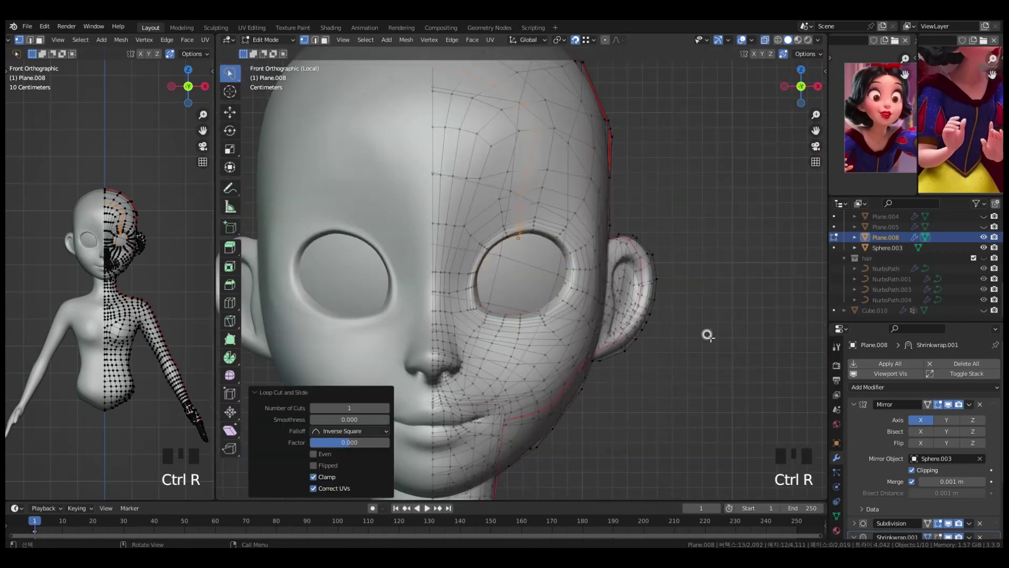
# - Fill the eye opening from its border edge loop and return to object mode
pyautogui.keyDown('alt'); pyautogui.click(546, 267); pyautogui.keyUp('alt')
pyautogui.hotkey('ctrl', 'f')
pyautogui.click(545, 271)
pyautogui.moveTo(545, 270); pyautogui.dragTo(683, 331, button='middle')
pyautogui.press('Tab')
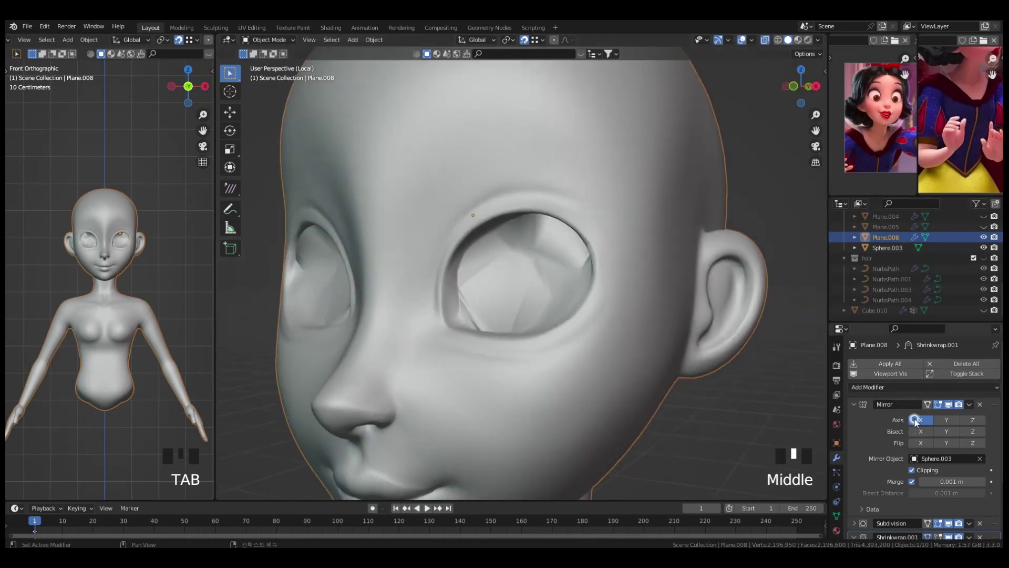
# - Toggle the visibility of the sculpt Sphere.003 and leave the body's local view
pyautogui.scroll(-2, 919, 399)
pyautogui.press('/')
pyautogui.scroll(-3, 619, 405)
pyautogui.press('/')
pyautogui.scroll(4, 947, 289)
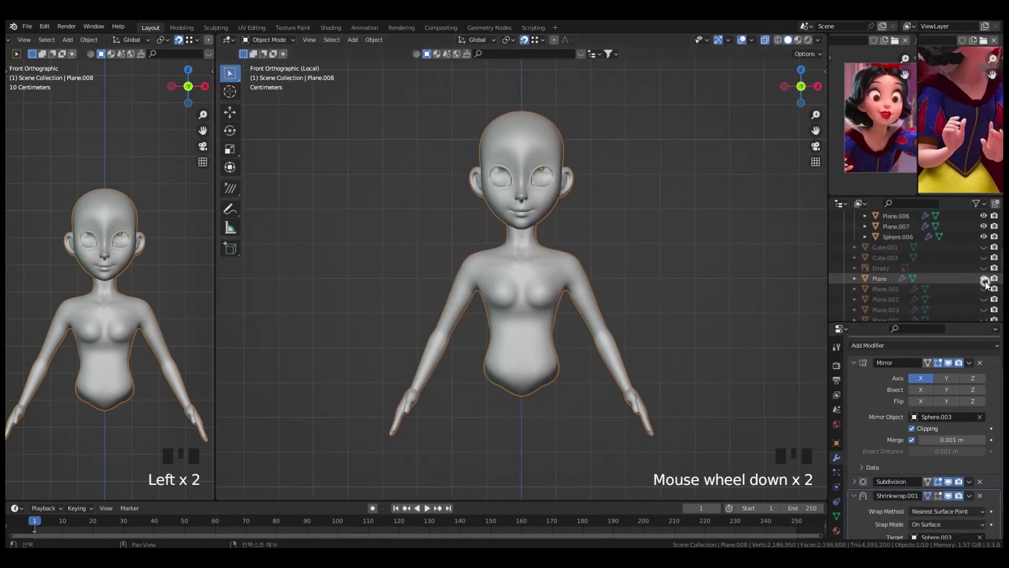
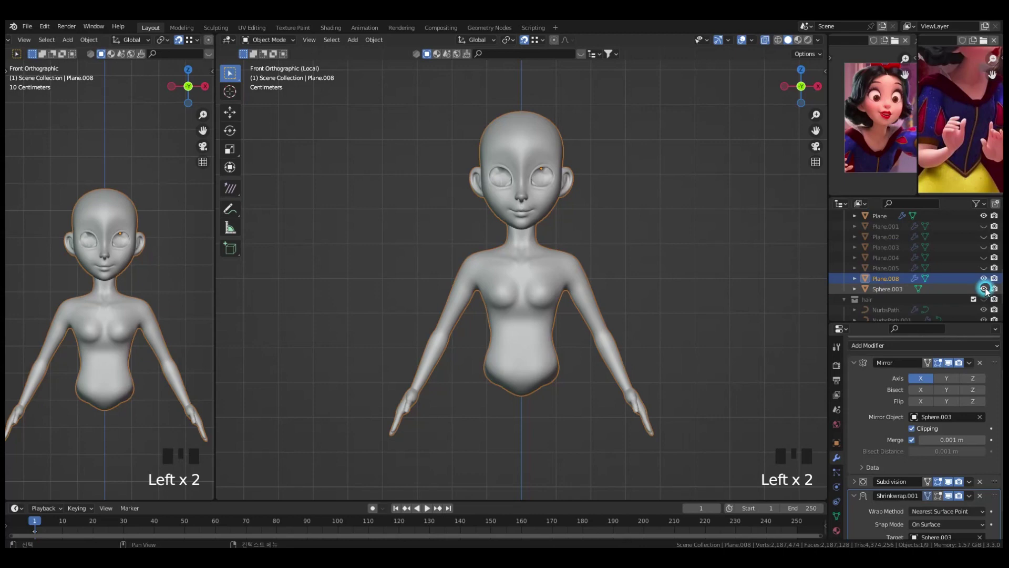
pyautogui.click(984, 288)
pyautogui.press('/')
pyautogui.scroll(2, 959, 261)
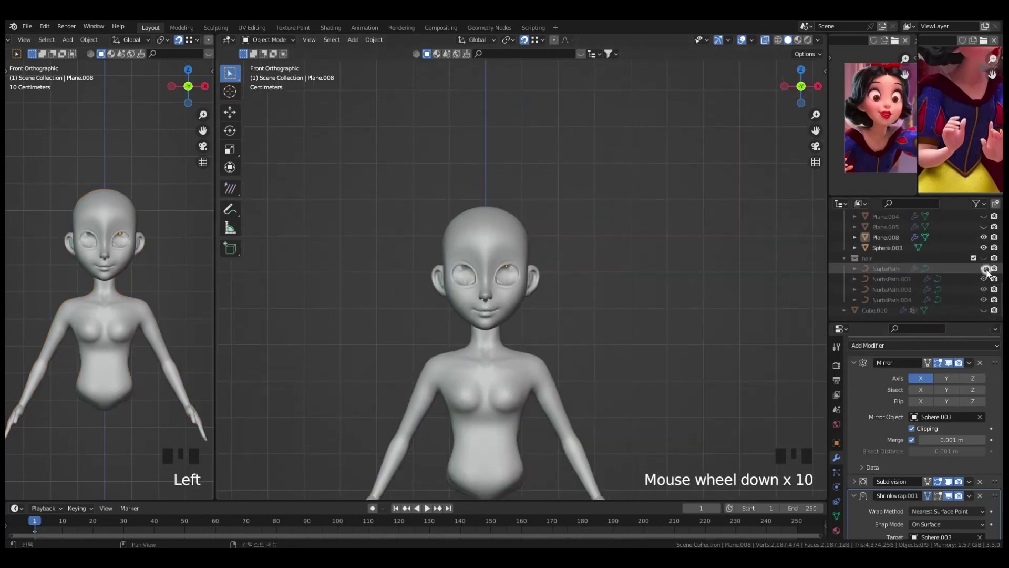
# - Show the hair collection and hide the sculpt Sphere.003 to view the retopologized body with the hair and eyes
pyautogui.click(982, 261)
pyautogui.click(517, 304)
pyautogui.click(836, 443)
pyautogui.click(983, 247)
pyautogui.click(979, 268)
pyautogui.scroll(5, 527, 315)
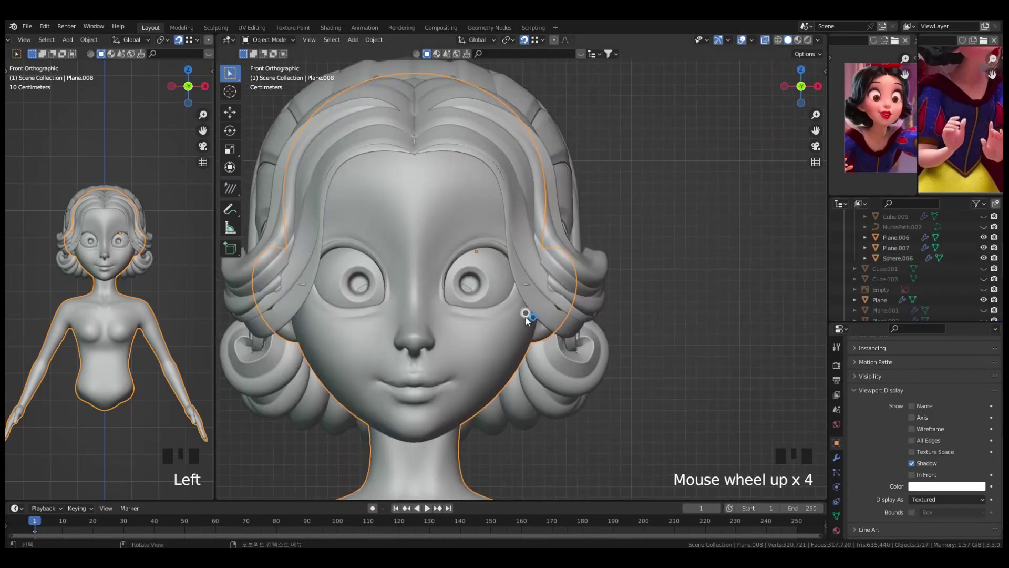
pyautogui.keyDown('shift'); pyautogui.moveTo(527, 315); pyautogui.dragTo(603, 327, button='middle'); pyautogui.keyUp('shift')
pyautogui.scroll(-3, 604, 327)
pyautogui.scroll(-3, 945, 290)
pyautogui.moveTo(757, 335); pyautogui.dragTo(725, 340, button='middle')
# - Isolate the retopologized body Plane.008 in local view and display its modifiers
pyautogui.click(546, 313)
pyautogui.press('/')
pyautogui.press('Tab')
pyautogui.keyDown('shift'); pyautogui.moveTo(578, 236); pyautogui.dragTo(568, 367, button='middle'); pyautogui.keyUp('shift')
pyautogui.keyDown('ctrl'); pyautogui.scroll(3, 567, 367); pyautogui.keyUp('ctrl')
pyautogui.press('Tab')
pyautogui.click(836, 457)
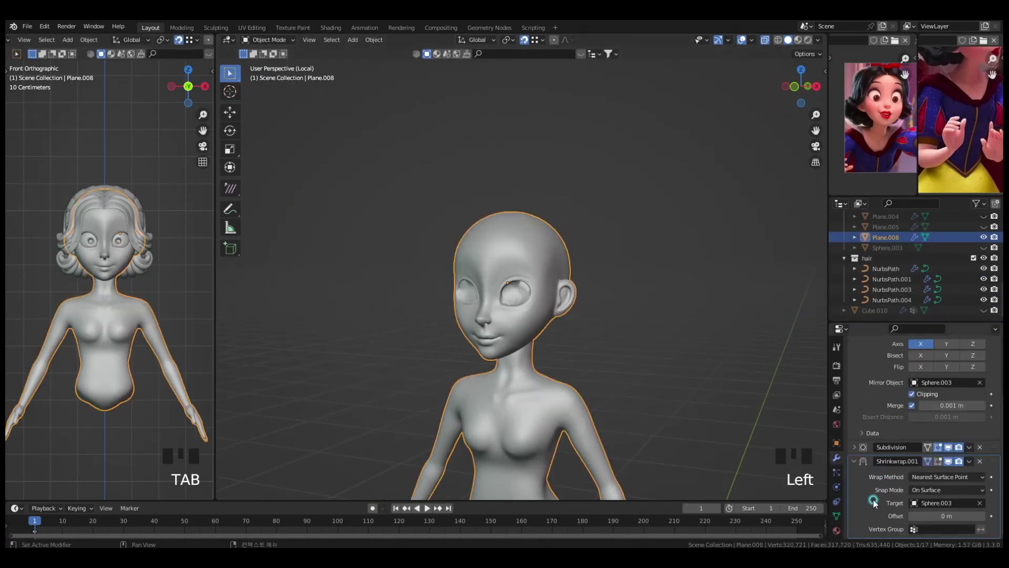
# - Undo the latest changes back to the eye-fill face selection and keep the body in edit mode
pyautogui.press('Tab')
pyautogui.press('KP_1')
pyautogui.scroll(5, 604, 399)
pyautogui.keyDown('shift'); pyautogui.moveTo(604, 399); pyautogui.dragTo(743, 299, button='middle'); pyautogui.keyUp('shift')
pyautogui.moveTo(598, 297)
pyautogui.keyDown('ctrl'); pyautogui.mouseDown(button='middle')
pyautogui.moveTo(613, 337)
pyautogui.moveTo(597, 329)
pyautogui.moveTo(621, 294)
pyautogui.moveTo(616, 310)
pyautogui.moveTo(612, 302)
pyautogui.mouseUp(button='middle'); pyautogui.keyUp('ctrl')
pyautogui.hotkey('ctrl', 'z')
pyautogui.hotkey('ctrl', 'z')
pyautogui.hotkey('ctrl', 'z')
pyautogui.hotkey('ctrl', 'z')
pyautogui.hotkey('ctrl', 'z')
pyautogui.hotkey('ctrl', 'z')
pyautogui.press('Tab')
pyautogui.press('Tab')
pyautogui.scroll(-4, 625, 299)
pyautogui.press('Tab')
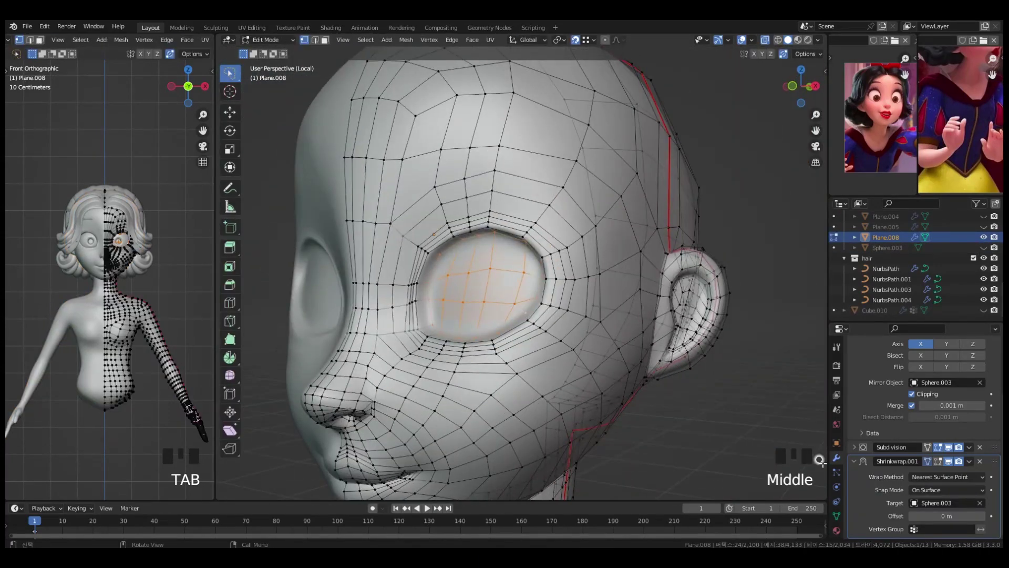
# - Create a vertex group on the body and assign the selected eye-fill vertices to it
pyautogui.click(836, 515)
pyautogui.moveTo(878, 435); pyautogui.dragTo(897, 393, button='middle')
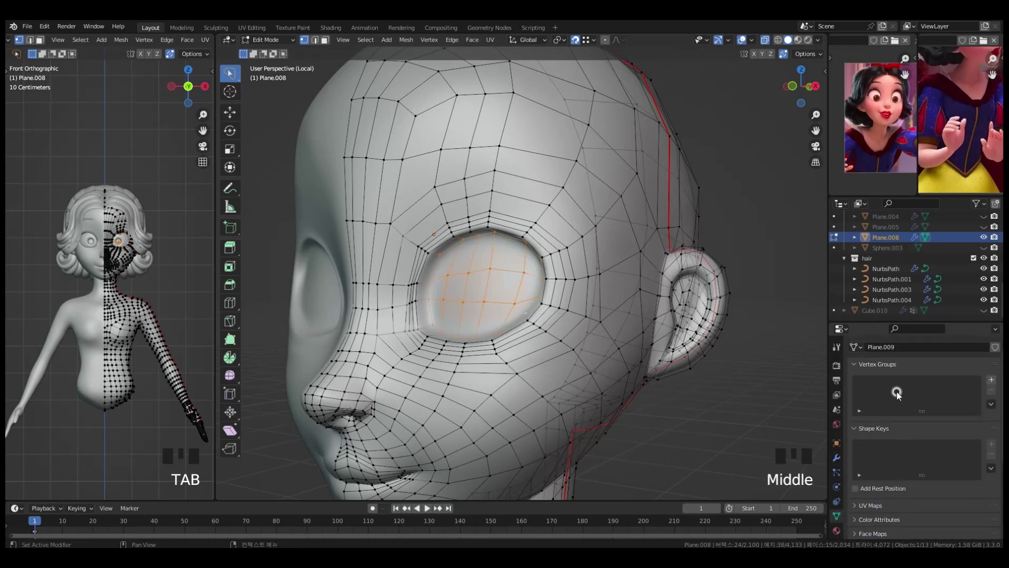
pyautogui.click(991, 377)
pyautogui.click(858, 428)
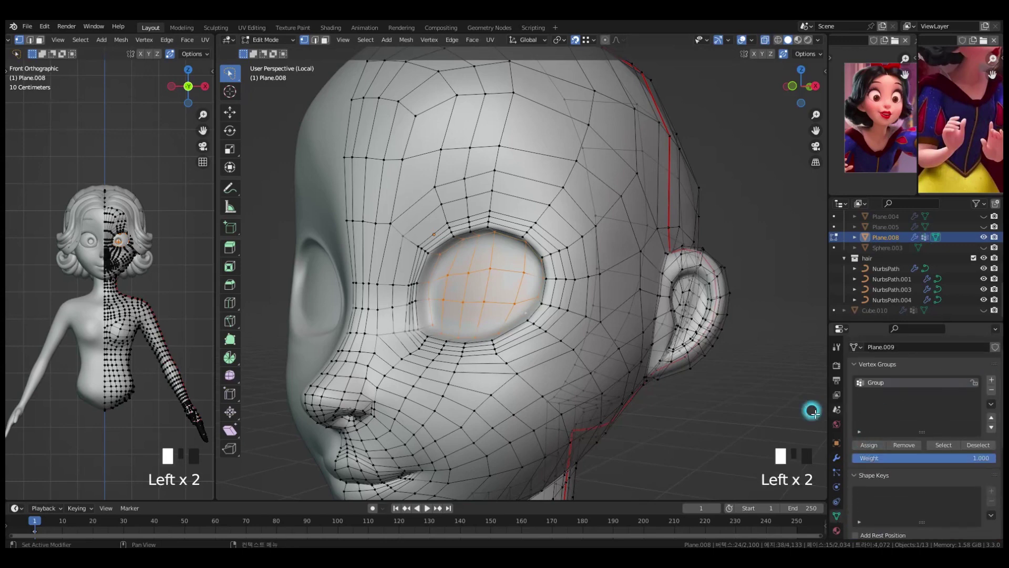
# - Set the Shrinkwrap modifier's vertex group to Group and invert its influence
pyautogui.click(836, 457)
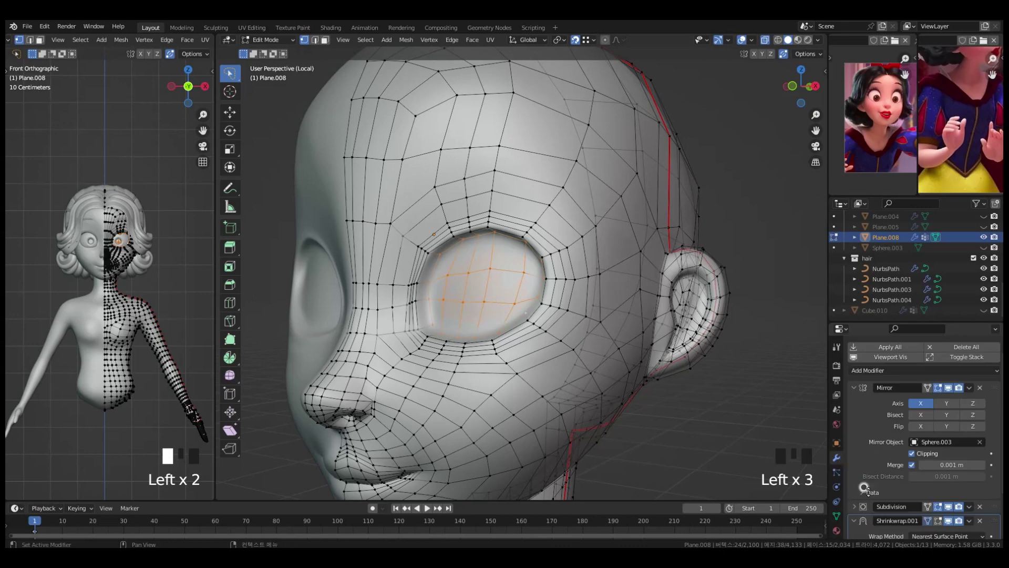
pyautogui.moveTo(865, 489); pyautogui.dragTo(897, 431, button='middle')
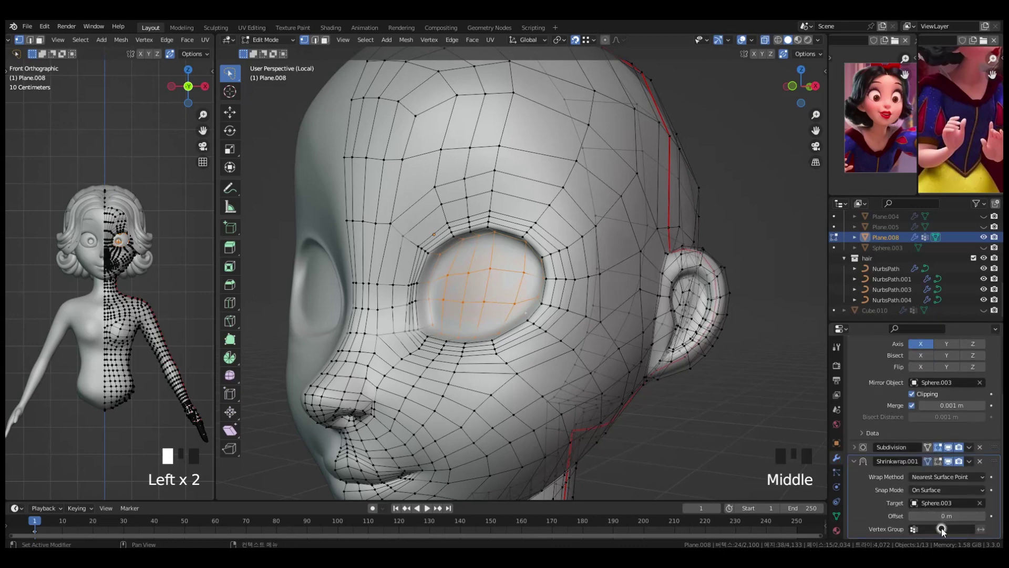
pyautogui.click(941, 529)
pyautogui.click(923, 416)
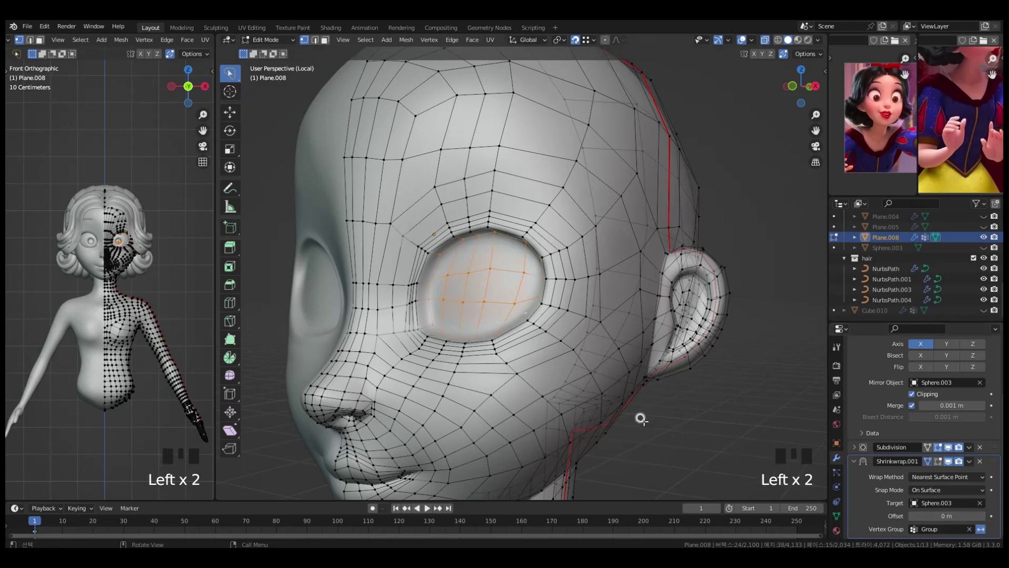
pyautogui.moveTo(641, 419); pyautogui.dragTo(620, 412, button='middle')
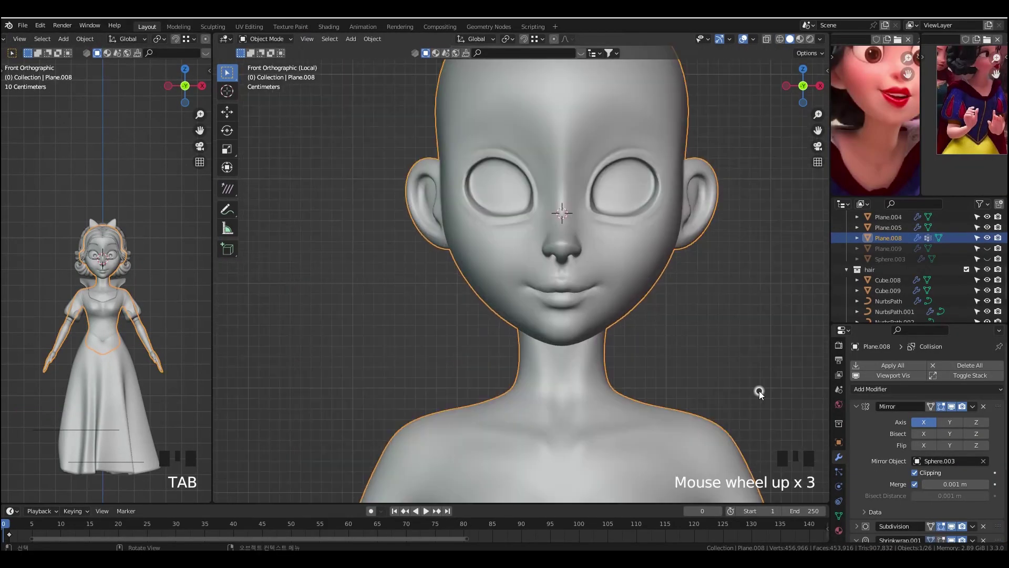
# - Remove the Collision physics from the body Plane.008
pyautogui.scroll(-6, 841, 494)
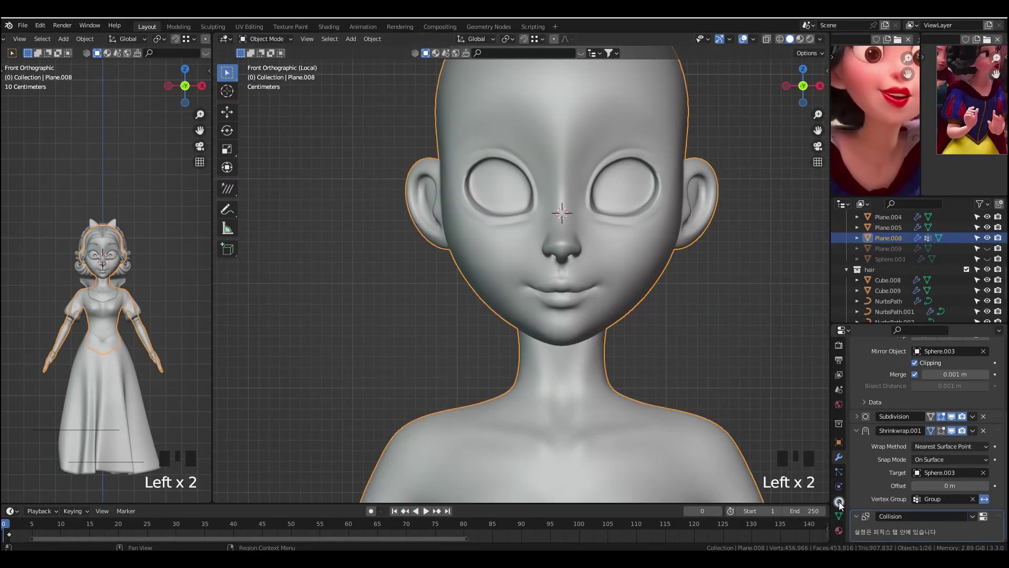
pyautogui.click(839, 501)
pyautogui.click(838, 487)
pyautogui.click(877, 377)
# - Select the lip-opening edge loop in edit mode and extrude it about 0.038 m back into the head
pyautogui.press('`')
pyautogui.click(761, 343)
pyautogui.moveTo(733, 232); pyautogui.dragTo(604, 311, button='middle')
pyautogui.press('Tab')
pyautogui.scroll(4, 369, 345)
pyautogui.scroll(1, 604, 310)
pyautogui.click(839, 457)
pyautogui.moveTo(462, 288); pyautogui.dragTo(493, 290, button='middle')
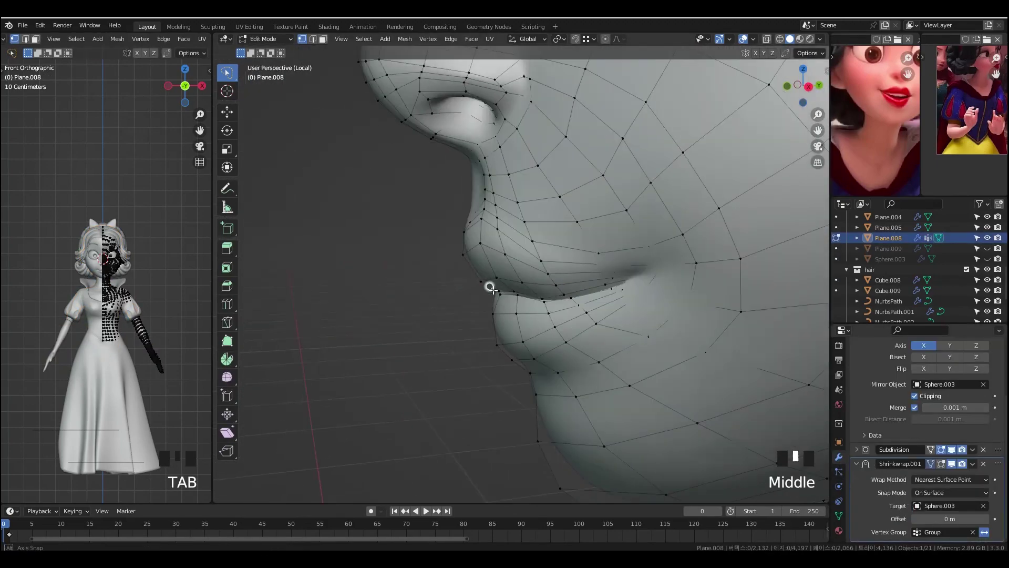
pyautogui.keyDown('alt'); pyautogui.click(490, 287); pyautogui.keyUp('alt')
pyautogui.press('`')
pyautogui.scroll(-3, 568, 345)
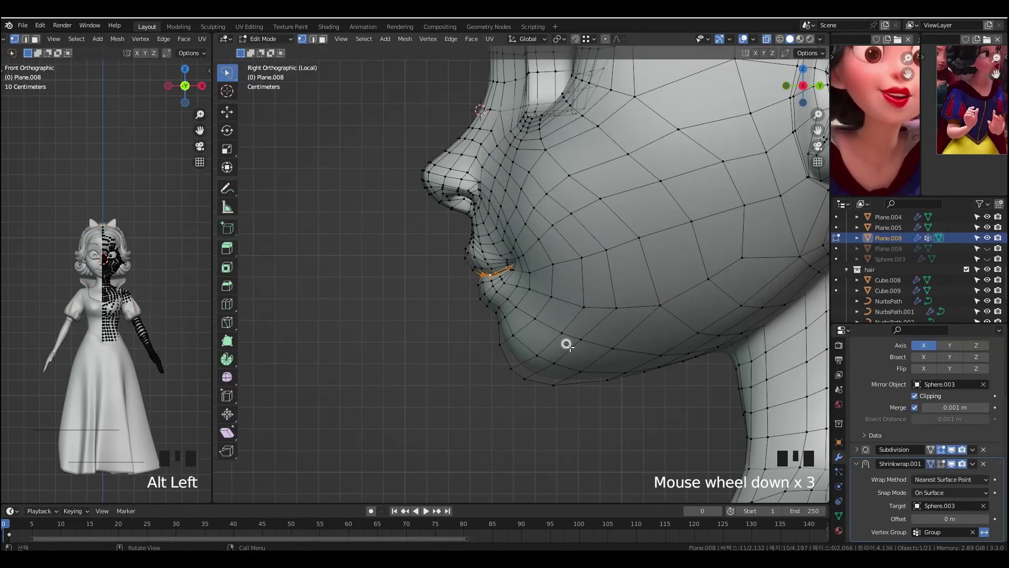
pyautogui.click(650, 332)
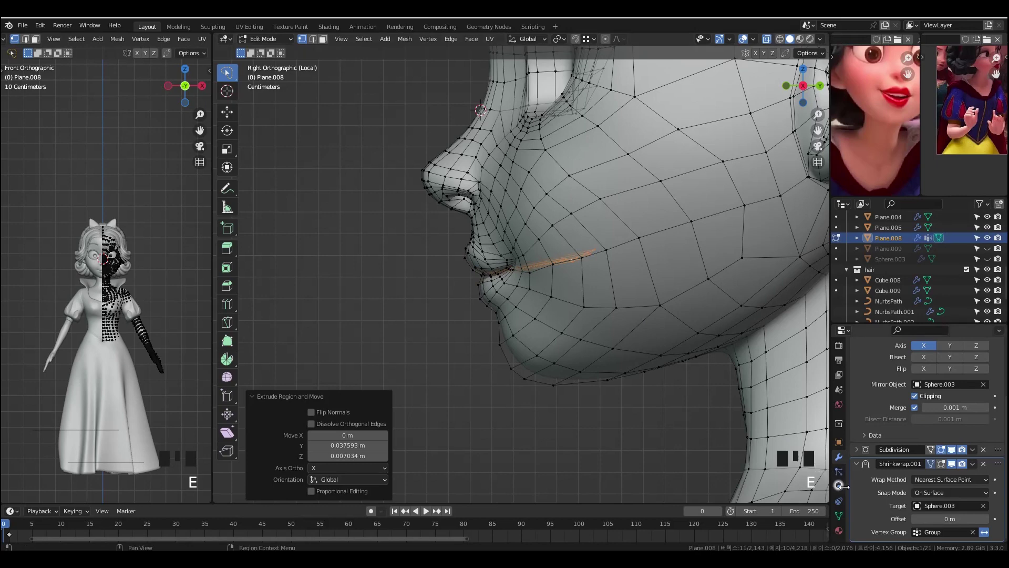
# - Assign the extruded mouth loop to the existing vertex group and use Group as the Shrinkwrap modifier's vertex group
pyautogui.click(838, 514)
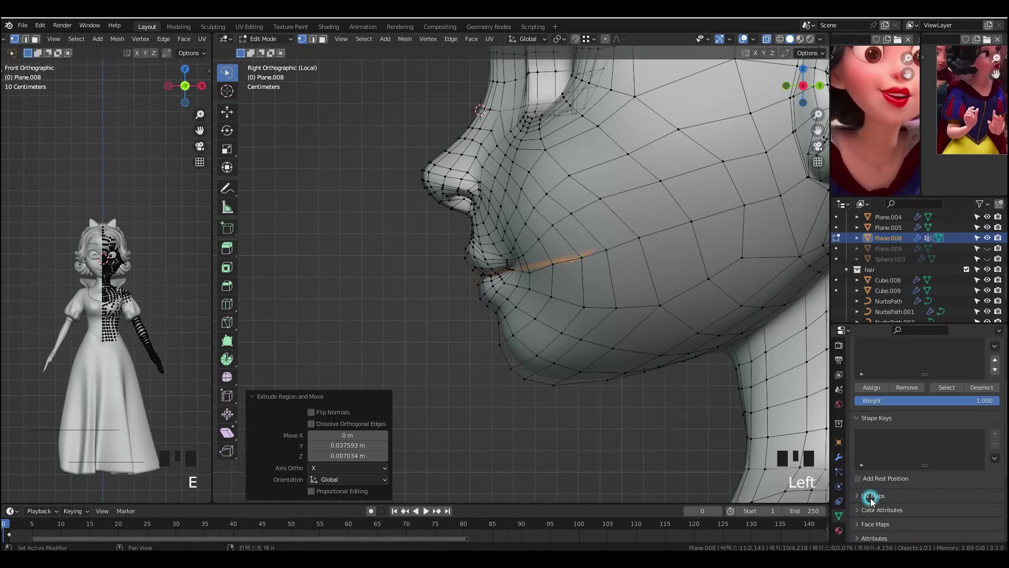
pyautogui.click(872, 387)
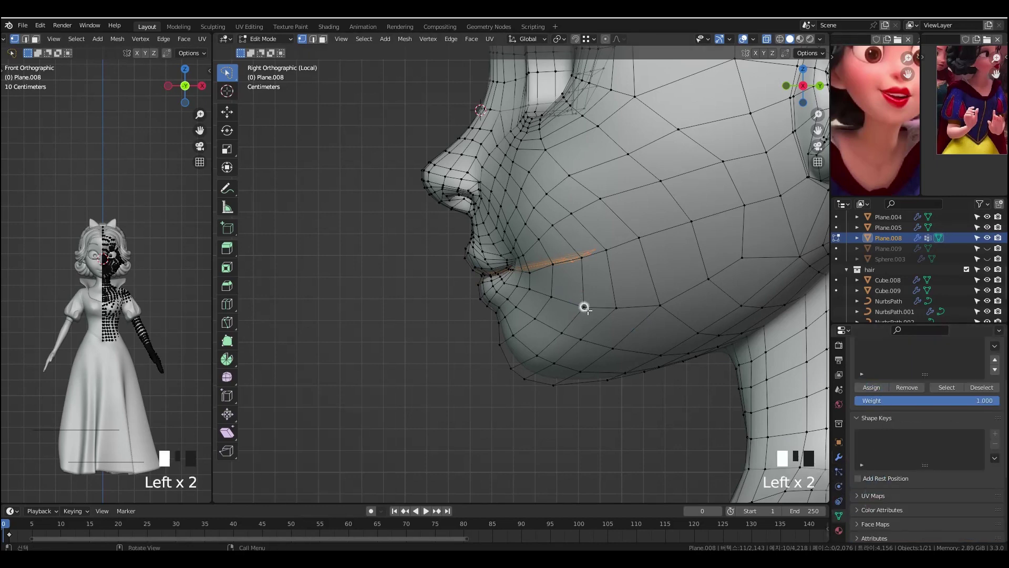
pyautogui.scroll(-1, 601, 360)
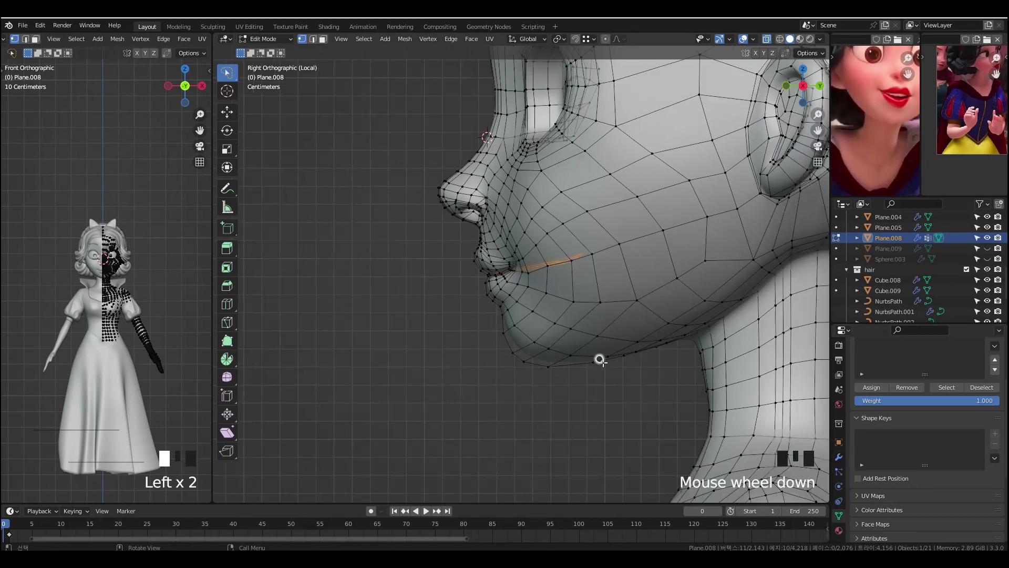
pyautogui.moveTo(526, 345); pyautogui.dragTo(714, 360, button='middle')
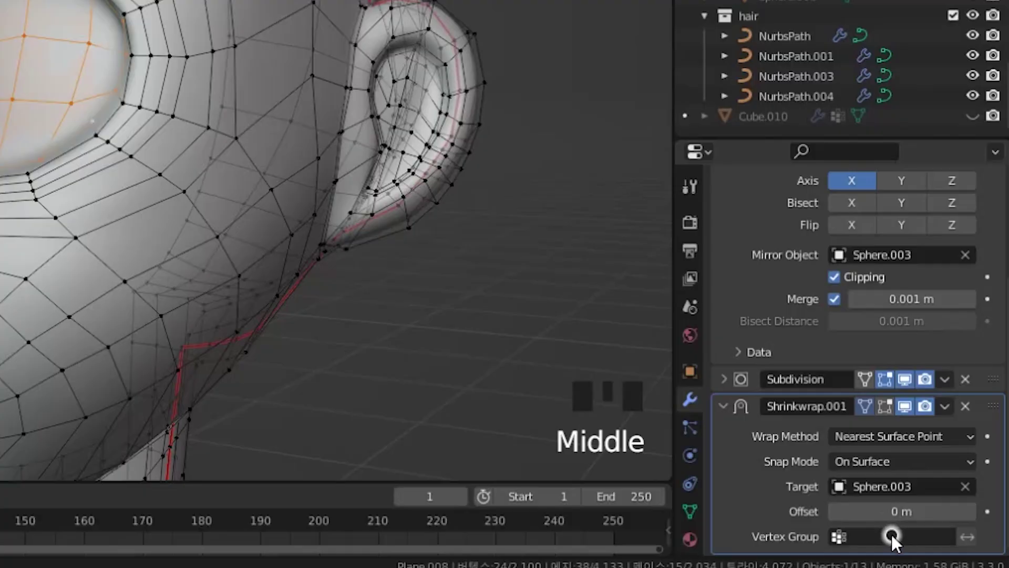
pyautogui.click(896, 536)
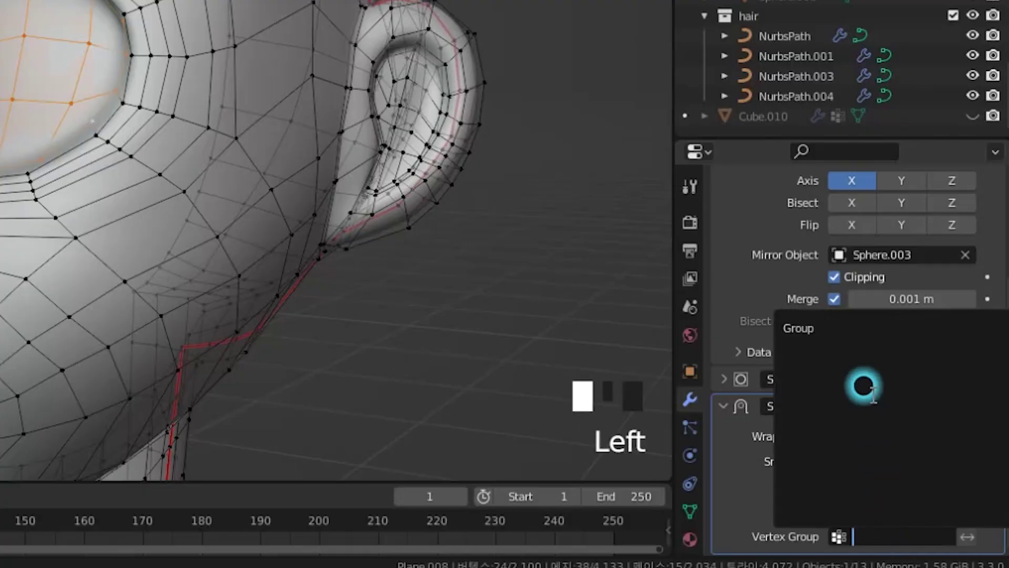
pyautogui.click(851, 323)
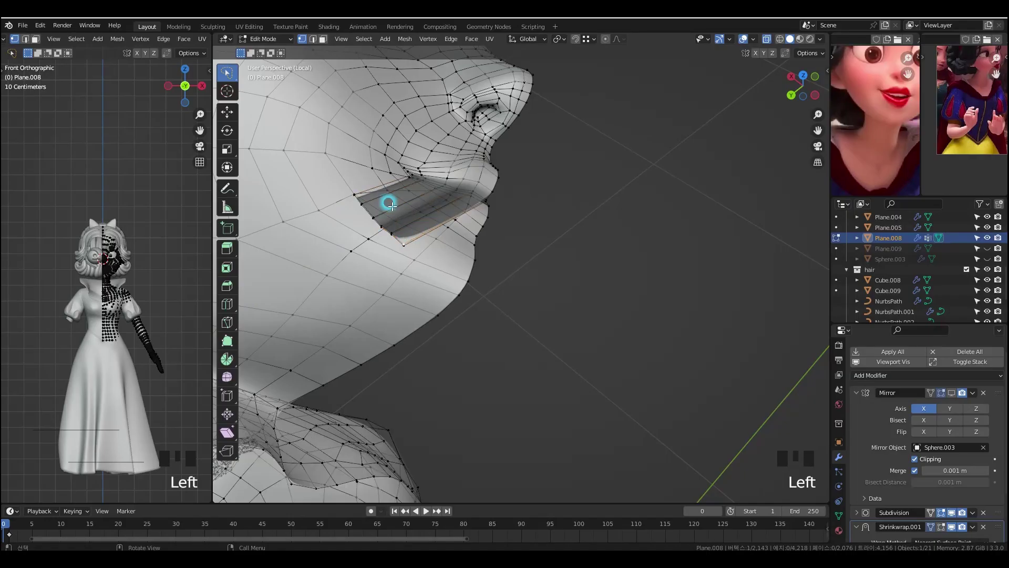
# - Reposition individual vertices on the inner edge of the extruded mouth cavity
pyautogui.press('g')
pyautogui.click(590, 252)
pyautogui.press('g')
pyautogui.moveTo(535, 292); pyautogui.dragTo(570, 234, button='middle')
# - Select the mouth cavity's back edge loop and stretch it vertically along Z by about 1.36 in side view
pyautogui.keyDown('alt'); pyautogui.click(571, 234); pyautogui.keyUp('alt')
pyautogui.press('KP_3')
pyautogui.scroll(-2, 667, 275)
pyautogui.press('s')
pyautogui.press('z')
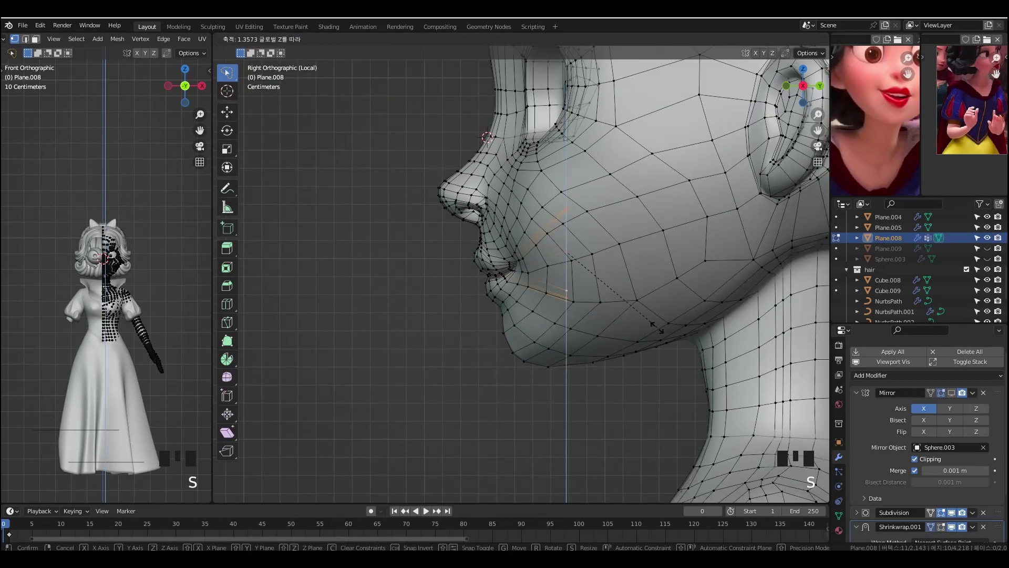
pyautogui.click(663, 328)
pyautogui.press('g')
pyautogui.click(719, 323)
pyautogui.hotkey('ctrl', 'z')
# - Lower the mouth cavity's back loop by about 0.008 m and scale it up by 1.122
pyautogui.press('g')
pyautogui.click(643, 350)
pyautogui.press('s')
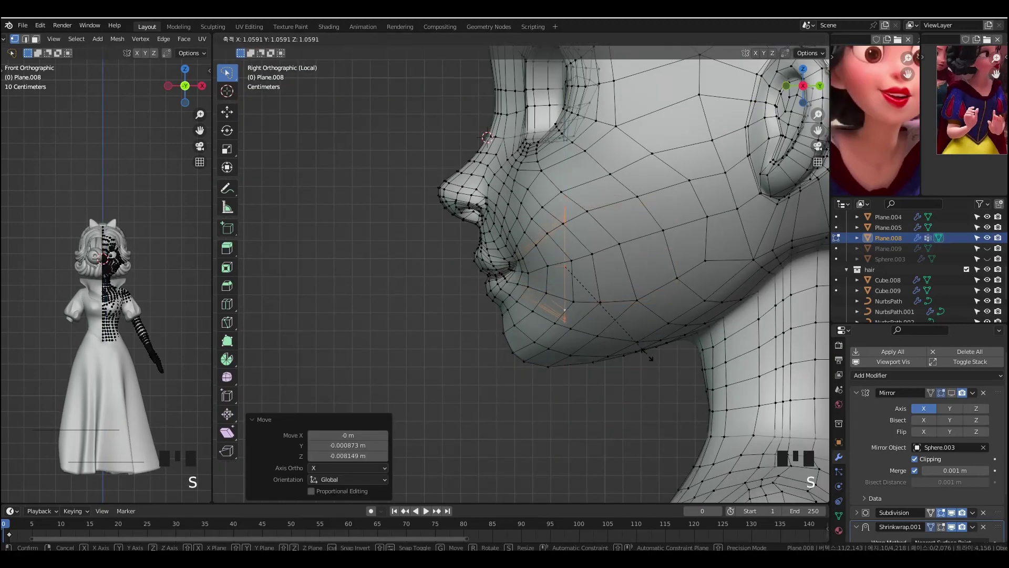
pyautogui.click(650, 358)
# - Extrude the mouth cavity about 0.056 m backward and continue it down into the throat, rotating and moving the new loops
pyautogui.moveTo(526, 336); pyautogui.dragTo(657, 302, button='middle')
pyautogui.moveTo(552, 289); pyautogui.dragTo(424, 254, button='middle')
pyautogui.press('`')
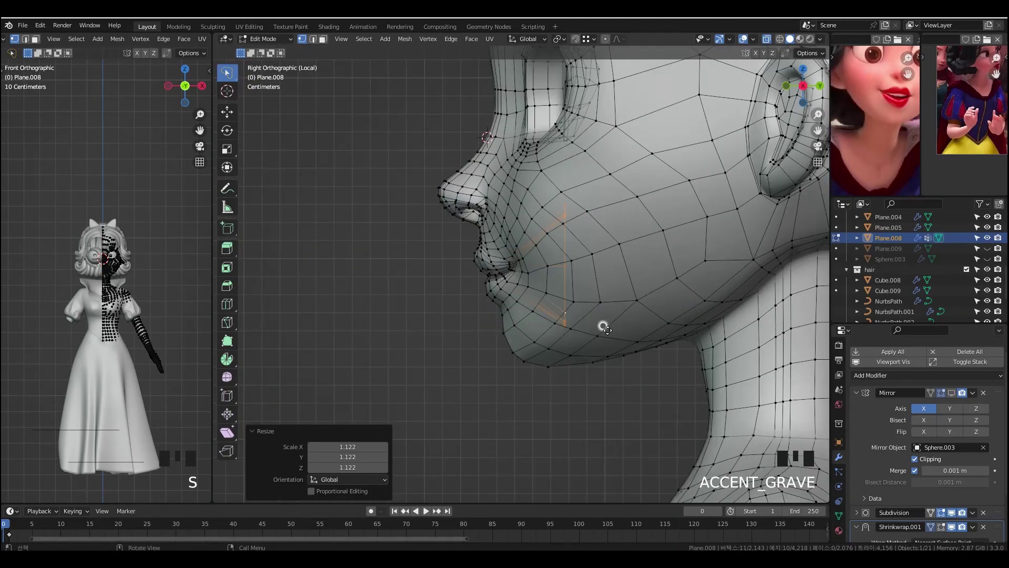
pyautogui.scroll(-1, 723, 346)
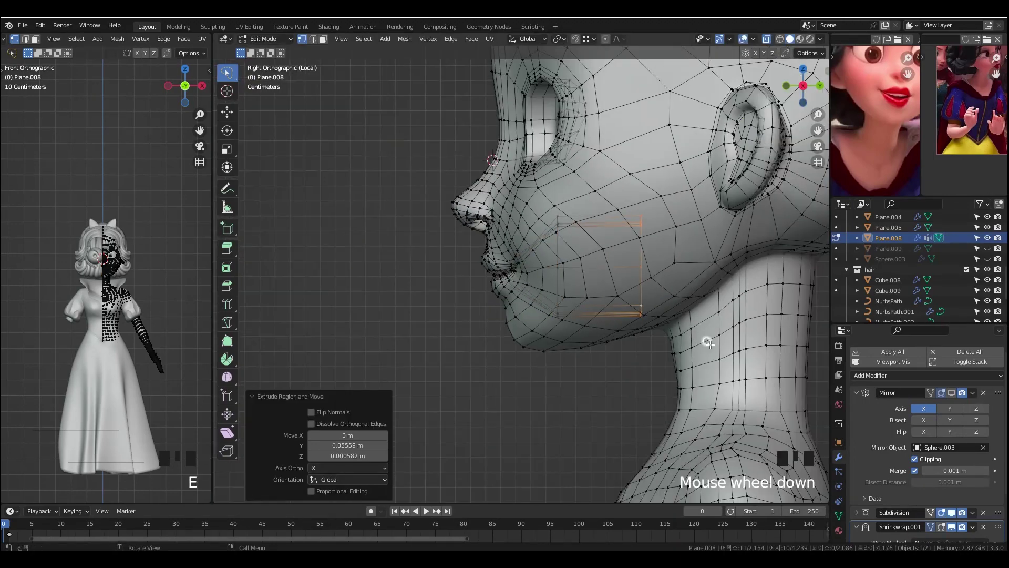
pyautogui.click(737, 330)
pyautogui.press('r')
pyautogui.click(710, 358)
pyautogui.press('g')
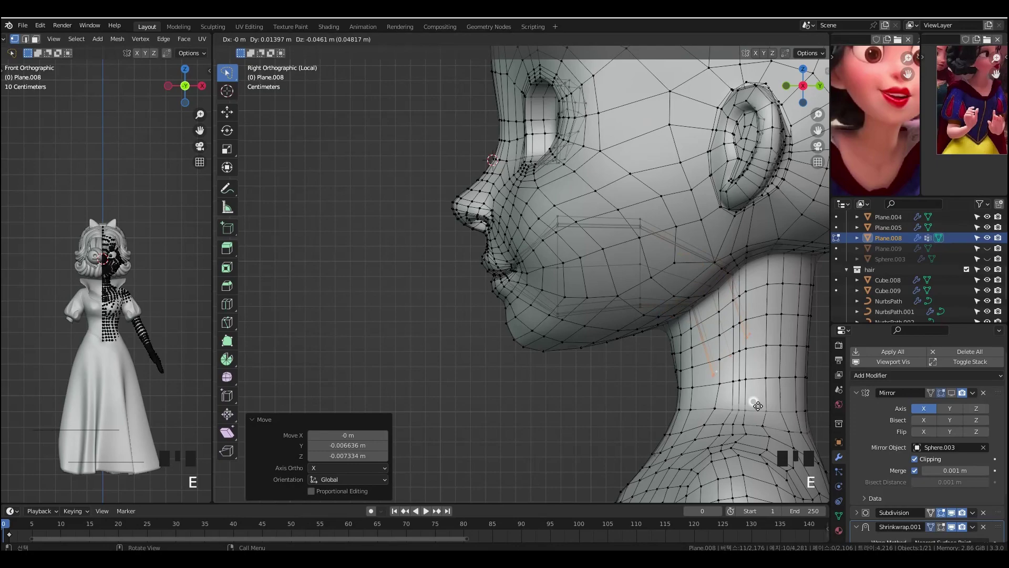
pyautogui.scroll(2, 410, 336)
pyautogui.scroll(-2, 520, 266)
# - Select the open edges at the throat end of the mouth cavity and bridge them with Bridge Edge Loops
pyautogui.press('KP_Decimal')
pyautogui.moveTo(515, 262); pyautogui.dragTo(489, 282, button='middle')
pyautogui.keyDown('ctrl'); pyautogui.click(489, 282); pyautogui.keyUp('ctrl')
pyautogui.hotkey('ctrl', 'e')
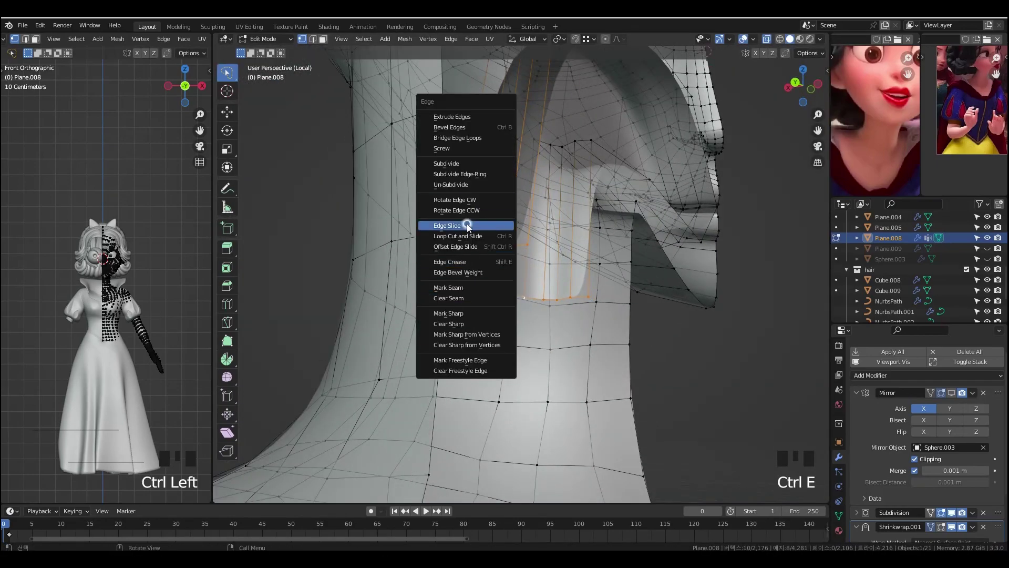
pyautogui.click(469, 139)
# - Add a centred loop cut across the bridged throat faces and fill the remaining gap with a face
pyautogui.hotkey('ctrl', 'r')
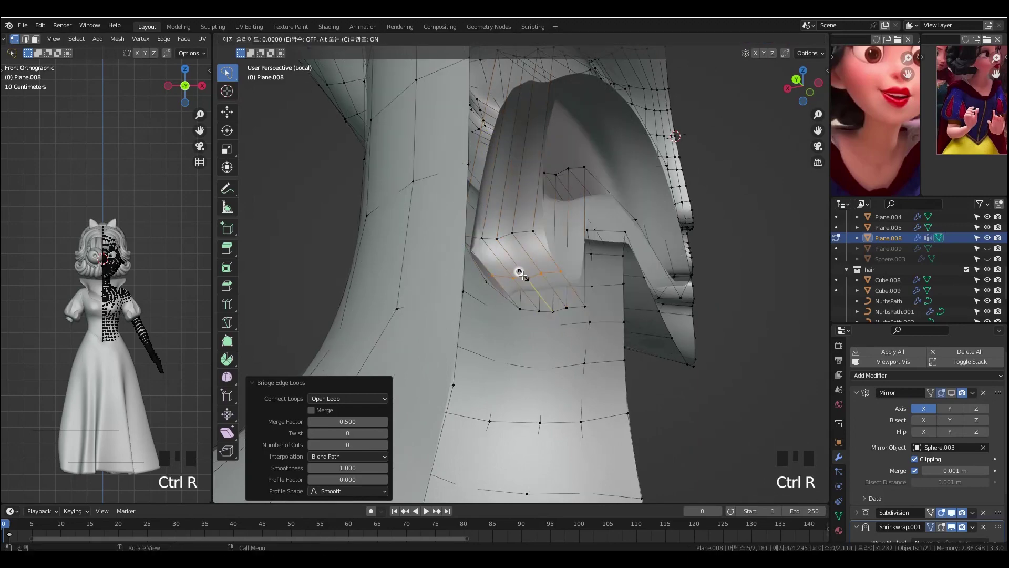
pyautogui.click(527, 271)
pyautogui.click(526, 270)
pyautogui.keyDown('alt'); pyautogui.click(519, 286); pyautogui.keyUp('alt')
pyautogui.press('f')
# - Turn on X-ray and move the mouth cavity's vertices near the midline, shifting the selection about 0.007 m along X
pyautogui.moveTo(519, 287); pyautogui.dragTo(524, 357, button='middle')
pyautogui.scroll(-2, 507, 229)
pyautogui.keyDown('ctrl'); pyautogui.click(749, 425); pyautogui.keyUp('ctrl')
pyautogui.press('g')
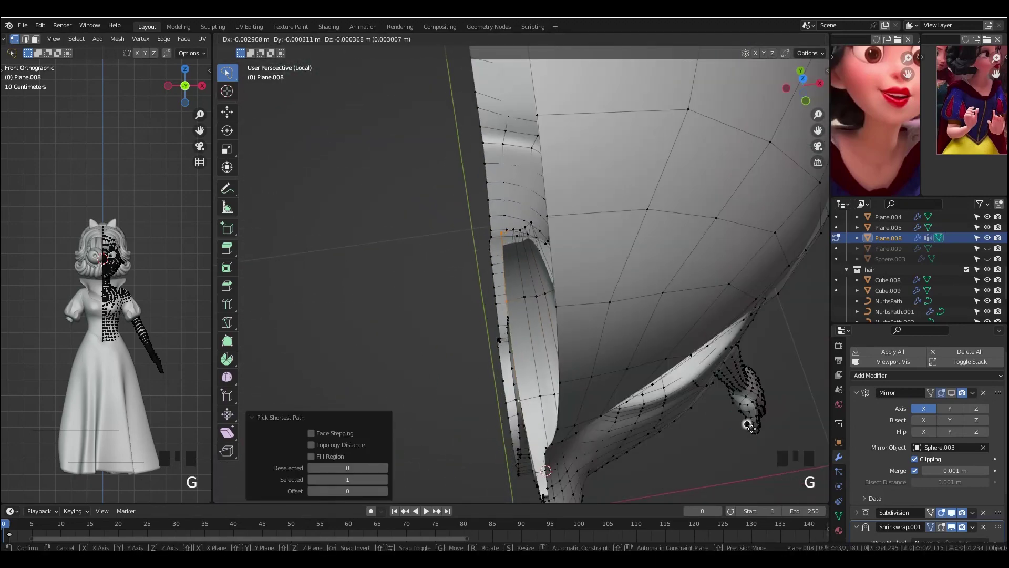
pyautogui.hotkey('alt', 'z')
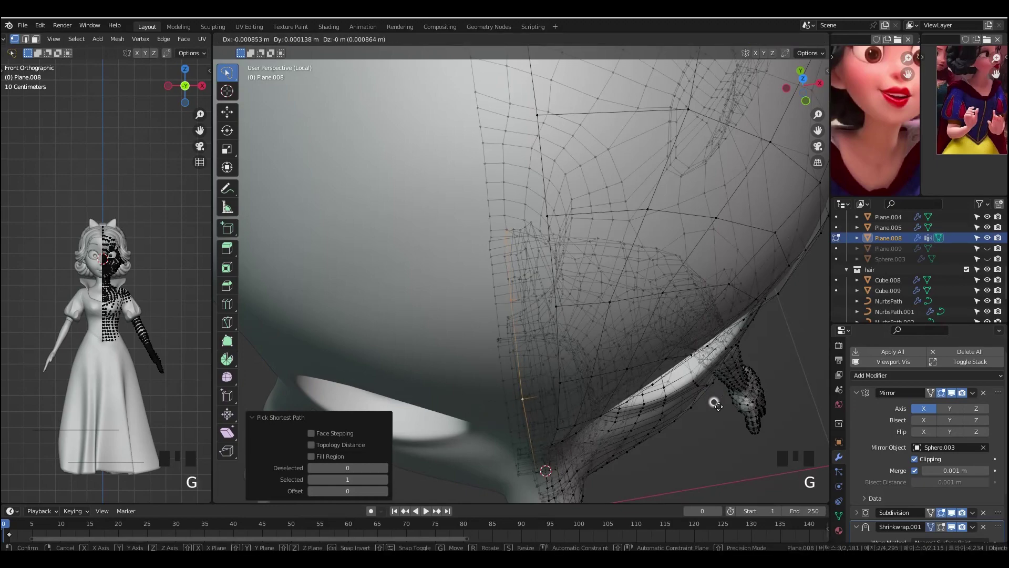
pyautogui.press('g')
pyautogui.click(533, 291)
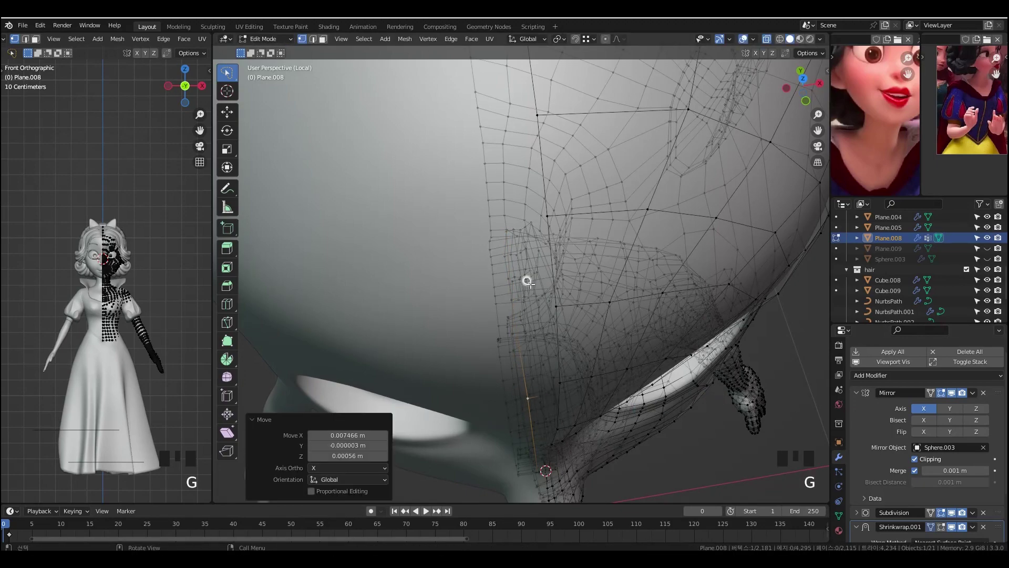
# - Adjust further mouth cavity vertices near the midline, moving one and then a pair into place
pyautogui.scroll(3, 502, 210)
pyautogui.click(499, 212)
pyautogui.moveTo(678, 363); pyautogui.dragTo(705, 364, button='middle')
pyautogui.press('g')
pyautogui.click(696, 374)
pyautogui.click(525, 312)
pyautogui.keyDown('shift'); pyautogui.click(549, 289); pyautogui.keyUp('shift')
pyautogui.press('g')
pyautogui.click(669, 326)
# - Add a loop cut just inside the lips and display the body's mirrored half in object mode
pyautogui.scroll(-2, 473, 282)
pyautogui.moveTo(472, 282); pyautogui.dragTo(515, 273, button='middle')
pyautogui.press('Tab')
pyautogui.press('Tab')
pyautogui.moveTo(597, 232); pyautogui.dragTo(522, 173, button='middle')
pyautogui.scroll(2, 563, 248)
pyautogui.hotkey('ctrl', 'r')
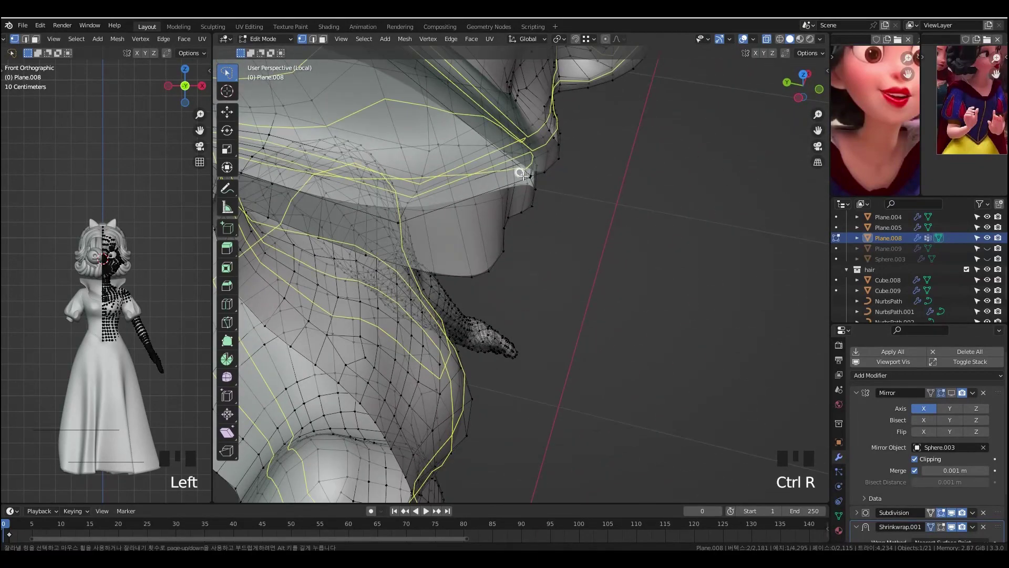
pyautogui.press('Tab')
pyautogui.moveTo(610, 258); pyautogui.dragTo(384, 231, button='middle')
pyautogui.click(952, 392)
# - Select the inner lip loop in front view and scale it twice along Z, checking the mouth in object mode
pyautogui.press('`')
pyautogui.press('Tab')
pyautogui.moveTo(616, 288); pyautogui.dragTo(615, 323, button='middle')
pyautogui.click(512, 332)
pyautogui.press('s')
pyautogui.press('z')
pyautogui.click(527, 349)
pyautogui.keyDown('shift'); pyautogui.moveTo(615, 323); pyautogui.dragTo(617, 284, button='middle'); pyautogui.keyUp('shift')
pyautogui.press('s')
pyautogui.press('z')
pyautogui.click(756, 316)
pyautogui.press('Tab')
pyautogui.press('Tab')
# - Scale the inner lip loop uniformly and check the mouth shape in object mode
pyautogui.moveTo(608, 174); pyautogui.dragTo(587, 296, button='middle')
pyautogui.press('s')
pyautogui.click(707, 277)
pyautogui.press('`')
pyautogui.press('`')
pyautogui.press('Tab')
pyautogui.press('Tab')
# - Move the inner lip loop along Y and view the smooth mouth from the front in object mode
pyautogui.press('g')
pyautogui.press('y')
pyautogui.click(658, 261)
pyautogui.press('`')
pyautogui.scroll(-4, 635, 233)
pyautogui.press('Tab')
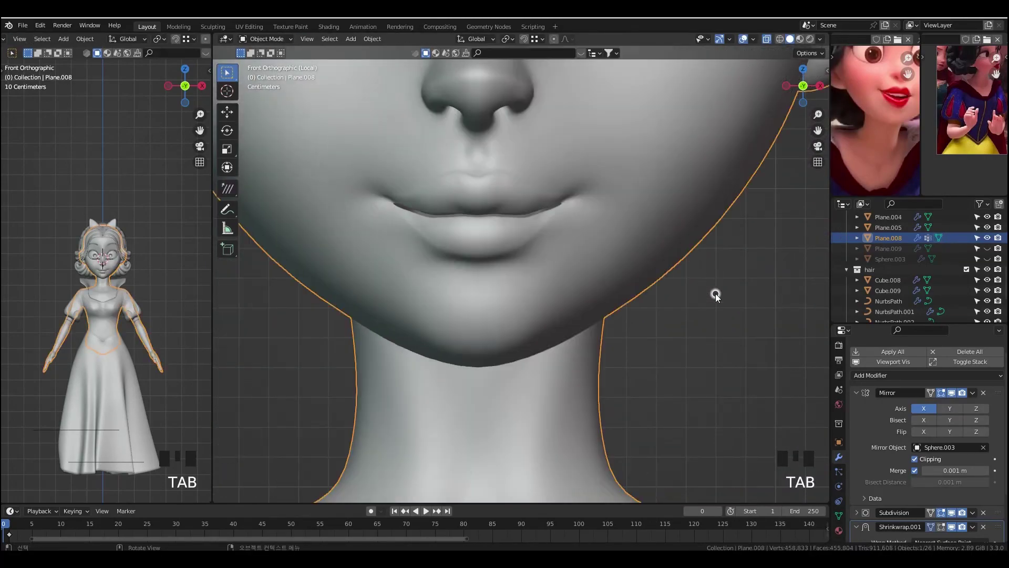
# - Return to edit mode and move the inner vertex at the mouth corner up by about 0.002 m
pyautogui.scroll(5, 713, 316)
pyautogui.press('Tab')
pyautogui.keyDown('shift'); pyautogui.moveTo(663, 163); pyautogui.dragTo(627, 217, button='middle'); pyautogui.keyUp('shift')
pyautogui.moveTo(513, 318); pyautogui.dragTo(497, 288, button='middle')
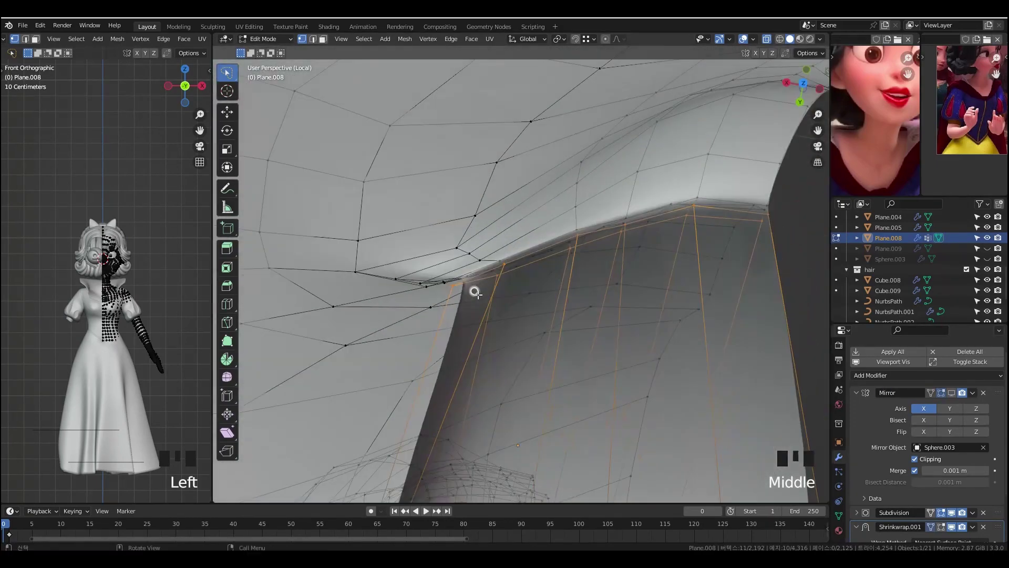
pyautogui.click(555, 359)
pyautogui.press('`')
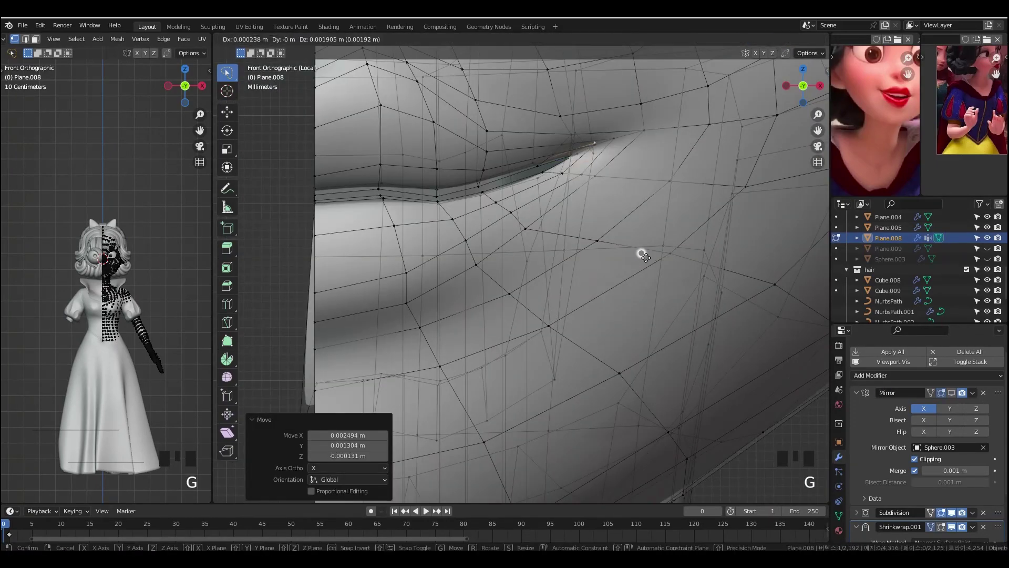
pyautogui.click(640, 254)
# - Select the inner lower-lip vertex beside the mouth centre in front view and lower it slightly along Z
pyautogui.press('Tab')
pyautogui.press('Tab')
pyautogui.keyDown('ctrl'); pyautogui.moveTo(599, 209); pyautogui.dragTo(543, 151, button='middle'); pyautogui.keyUp('ctrl')
pyautogui.click(543, 143)
pyautogui.press('g')
pyautogui.press('z')
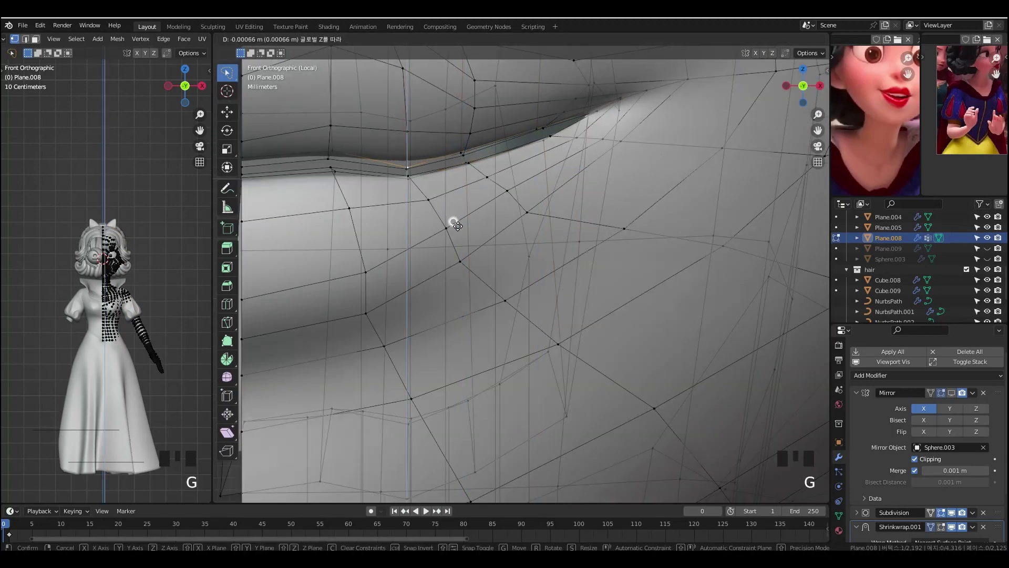
pyautogui.click(475, 200)
# - Raise the inner lower-lip vertex at the centreline slightly along Z and check the mouth in object mode
pyautogui.keyDown('shift'); pyautogui.moveTo(475, 200); pyautogui.dragTo(590, 191, button='middle'); pyautogui.keyUp('shift')
pyautogui.click(447, 141)
pyautogui.press('g')
pyautogui.press('z')
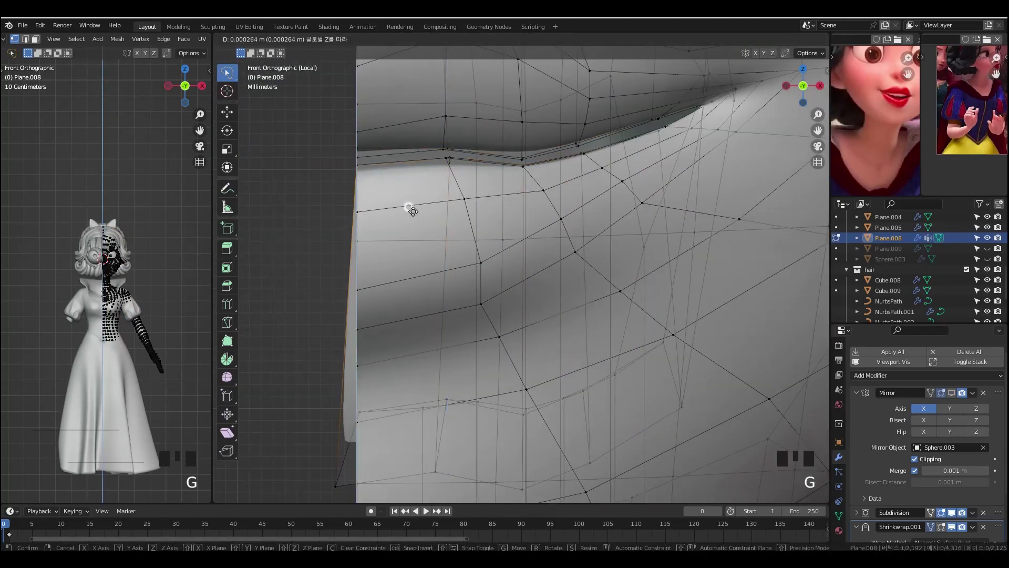
pyautogui.press('Tab')
pyautogui.keyDown('ctrl'); pyautogui.moveTo(415, 209); pyautogui.dragTo(538, 363, button='middle'); pyautogui.keyUp('ctrl')
pyautogui.press('Tab')
pyautogui.press('Tab')
pyautogui.press('Tab')
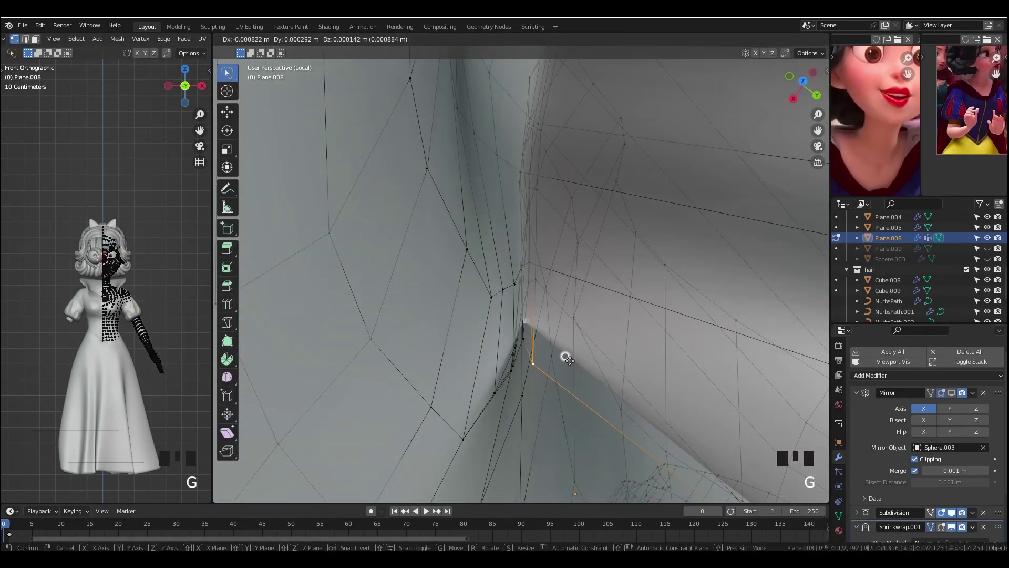
# - Reposition the inner vertices near the mouth corner and compare the smooth face with the reference image
pyautogui.click(565, 358)
pyautogui.press('KP_1')
pyautogui.press('Tab')
pyautogui.press('Tab')
pyautogui.press('g')
pyautogui.click(626, 198)
pyautogui.press('Tab')
pyautogui.keyDown('ctrl'); pyautogui.moveTo(622, 159); pyautogui.dragTo(521, 368, button='middle'); pyautogui.keyUp('ctrl')
pyautogui.moveTo(520, 368); pyautogui.dragTo(657, 368, button='middle')
pyautogui.hotkey('alt', 'a')
pyautogui.moveTo(897, 101); pyautogui.dragTo(886, 137, button='middle')
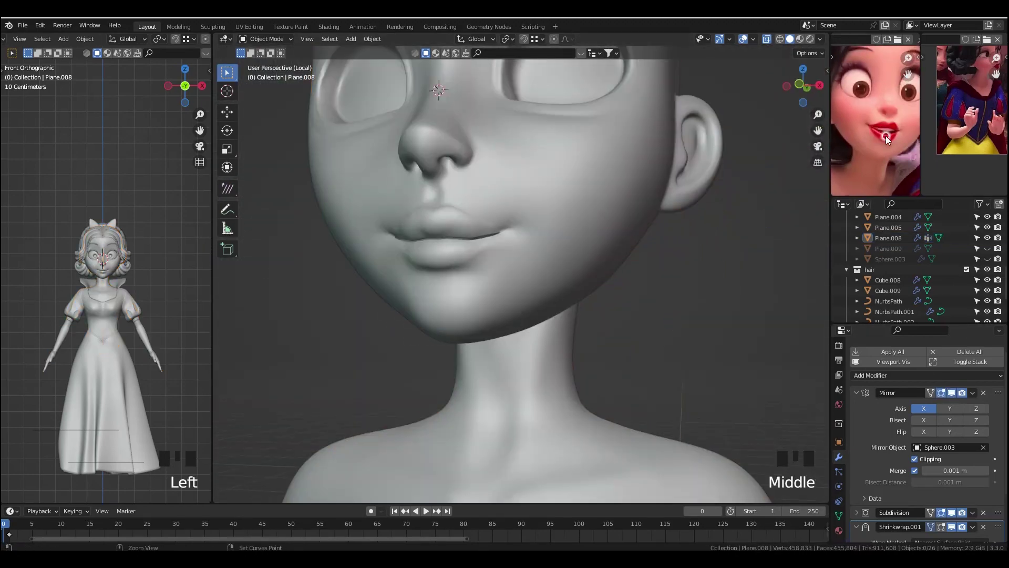
# - Add a cube as the base for the teeth and scale it to 0.057
pyautogui.hotkey('shift', 'a')
pyautogui.moveTo(710, 341)
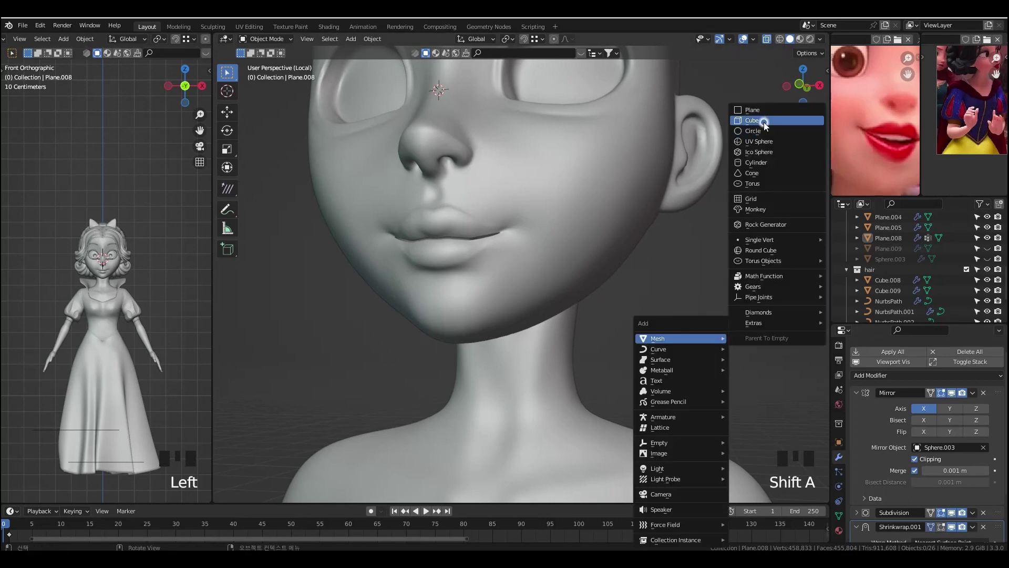
pyautogui.click(764, 121)
pyautogui.scroll(-7, 689, 328)
pyautogui.press('`')
pyautogui.press('s')
pyautogui.click(532, 277)
# - Lower the cube along Z to mouth height in front view and scale it down further
pyautogui.press('`')
pyautogui.scroll(6, 588, 265)
pyautogui.press('g')
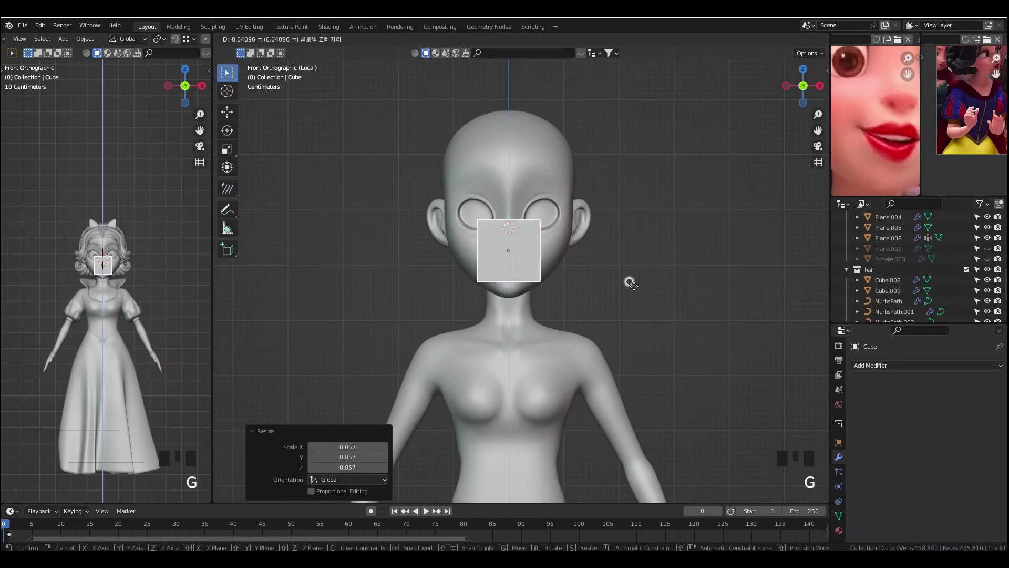
pyautogui.click(628, 294)
pyautogui.press('s')
pyautogui.click(561, 278)
# - Hide the body's Mirror modifier in the viewport, reselect the cube and view it from the side
pyautogui.click(539, 248)
pyautogui.scroll(-4, 905, 441)
pyautogui.click(951, 350)
pyautogui.click(521, 261)
pyautogui.press('`')
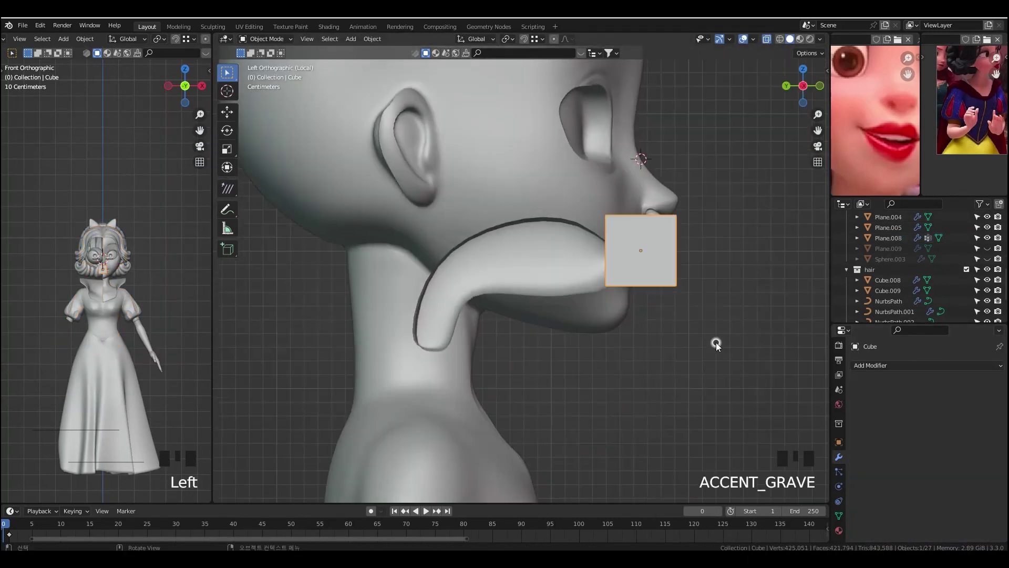
# - Examine the body's inner mouth cavity in edit mode and from several angles relative to the cube
pyautogui.click(605, 251)
pyautogui.press('Tab')
pyautogui.keyDown('alt'); pyautogui.moveTo(593, 281); pyautogui.dragTo(692, 304, button='middle'); pyautogui.keyUp('alt')
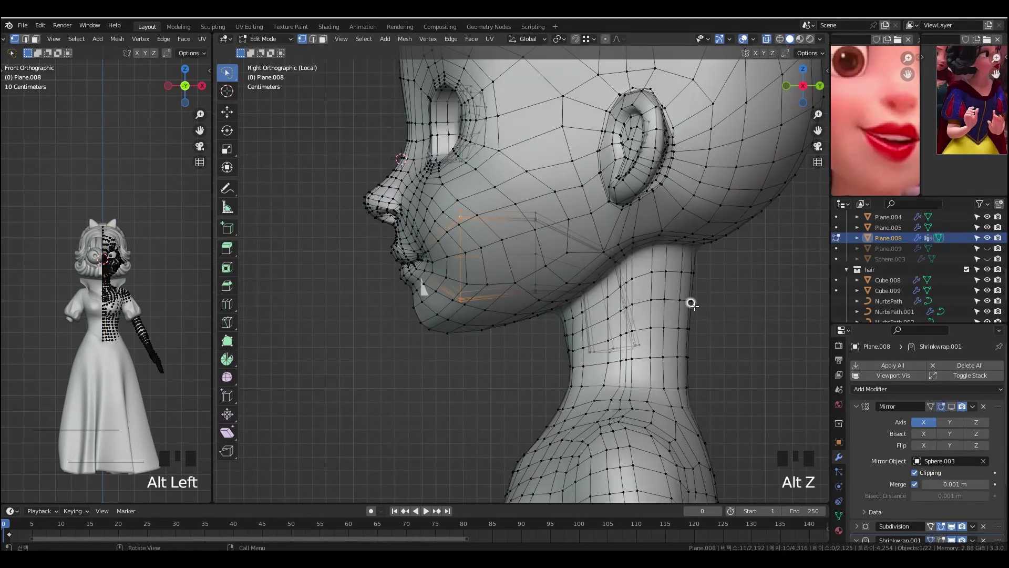
pyautogui.click(748, 396)
pyautogui.moveTo(526, 294); pyautogui.dragTo(727, 365, button='middle')
pyautogui.press('Tab')
pyautogui.click(680, 290)
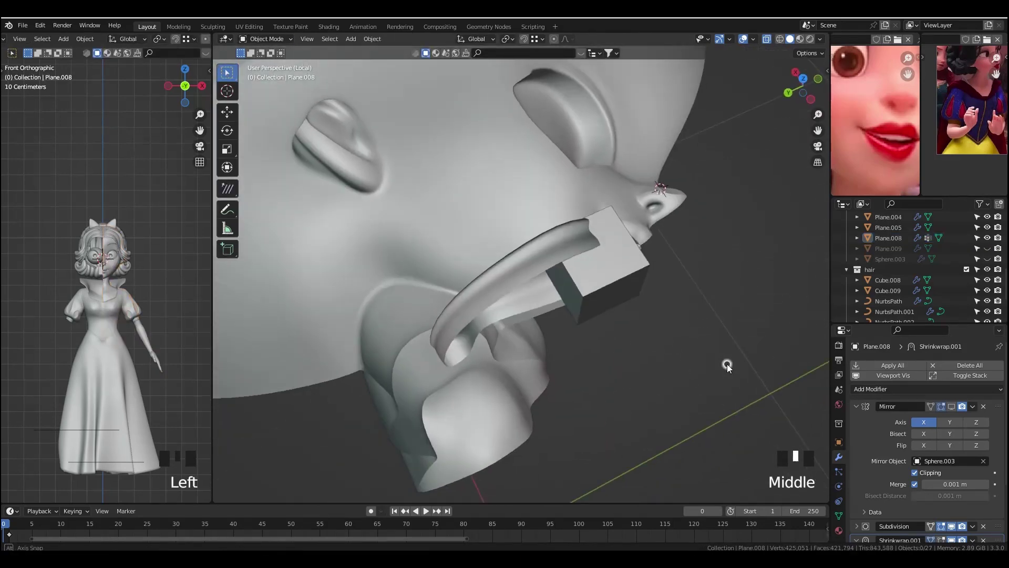
pyautogui.scroll(5, 597, 290)
pyautogui.click(597, 290)
pyautogui.moveTo(597, 290)
pyautogui.mouseDown(button='middle')
pyautogui.moveTo(669, 145)
pyautogui.moveTo(605, 274)
pyautogui.mouseUp(button='middle')
pyautogui.click(669, 145)
pyautogui.click(604, 274)
pyautogui.click(951, 406)
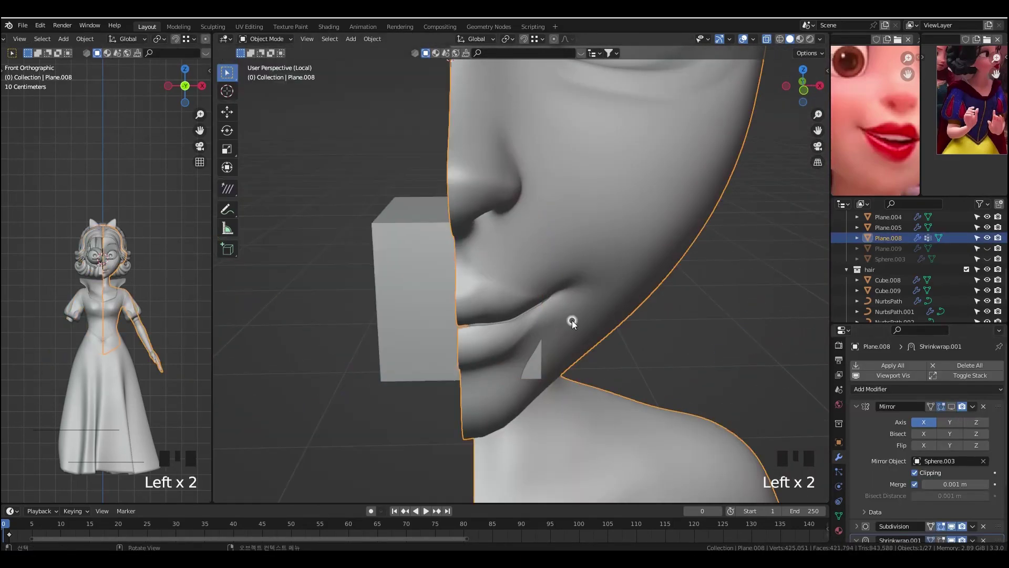
# - Select the cube, undo the trial edits to it, rescale it and enter edit mode with X-ray display
pyautogui.click(410, 289)
pyautogui.press('`')
pyautogui.press('Tab')
pyautogui.keyDown('shift'); pyautogui.moveTo(704, 326); pyautogui.dragTo(672, 332, button='middle'); pyautogui.keyUp('shift')
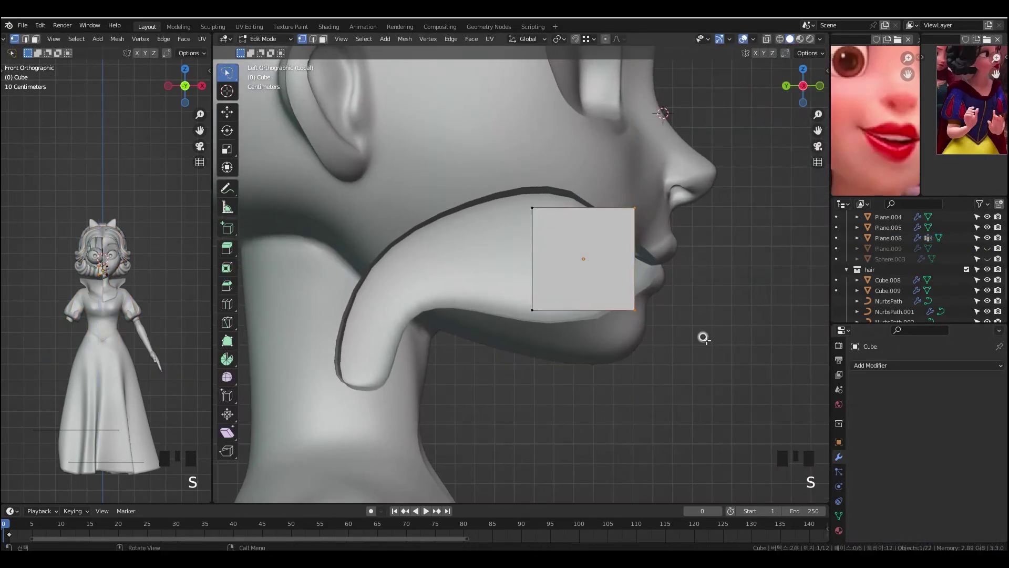
pyautogui.moveTo(687, 286); pyautogui.dragTo(558, 284, button='middle')
pyautogui.hotkey('ctrl', 'z')
pyautogui.hotkey('ctrl', 'z')
pyautogui.hotkey('ctrl', 'z')
pyautogui.press('s')
pyautogui.click(712, 356)
pyautogui.hotkey('alt', 'z')
pyautogui.press('Tab')
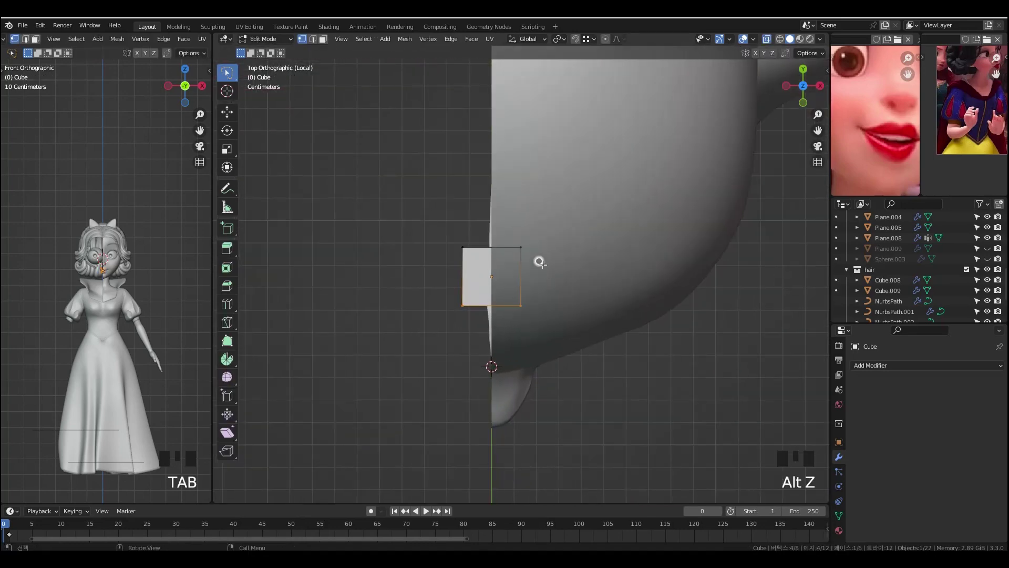
# - Select the cube's back vertices in top view and move them forward along Y by about 0.014 m
pyautogui.click(581, 339)
pyautogui.click(599, 363)
pyautogui.moveTo(413, 234); pyautogui.dragTo(549, 302)
pyautogui.press('g')
pyautogui.press('y')
pyautogui.click(628, 414)
# - Cut the cube through its centre, delete one half and add a Mirror modifier
pyautogui.hotkey('ctrl', 'r')
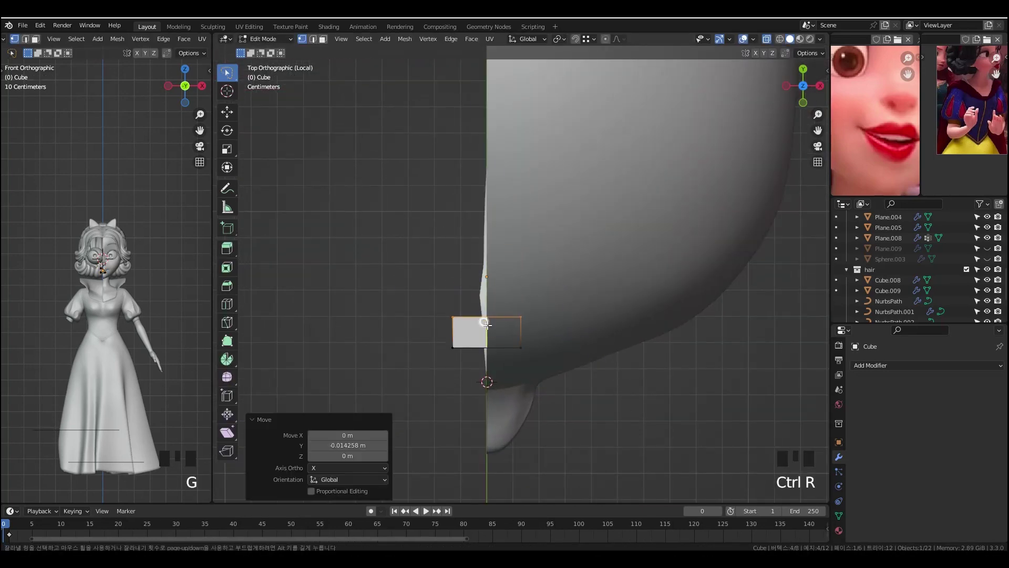
pyautogui.press('x')
pyautogui.press('Tab')
pyautogui.click(873, 366)
pyautogui.click(778, 234)
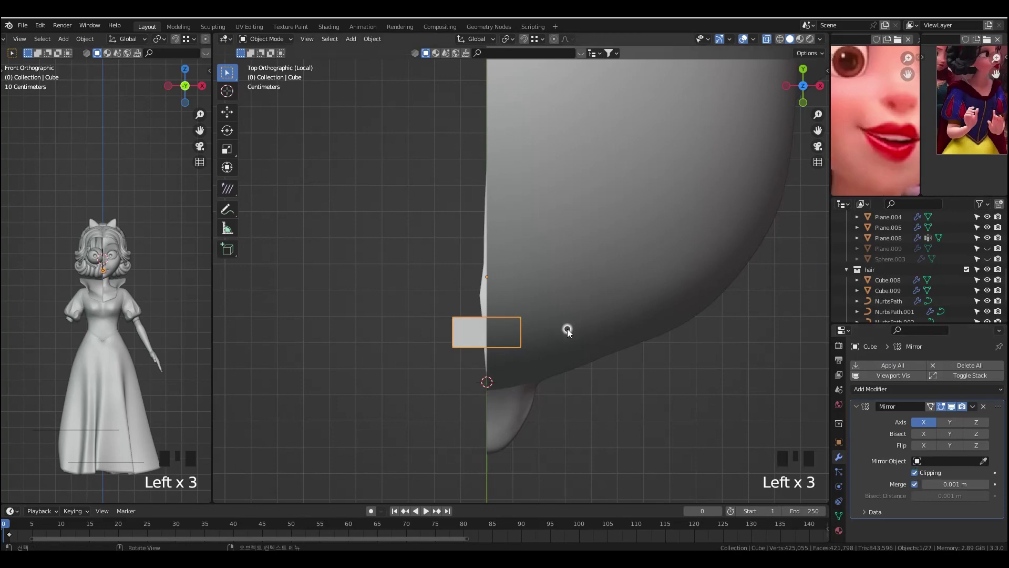
# - Move the block's outer end face outward in top view and rotate it by about -13°
pyautogui.press('Tab')
pyautogui.moveTo(558, 322); pyautogui.dragTo(558, 341)
pyautogui.click(591, 367)
pyautogui.press('r')
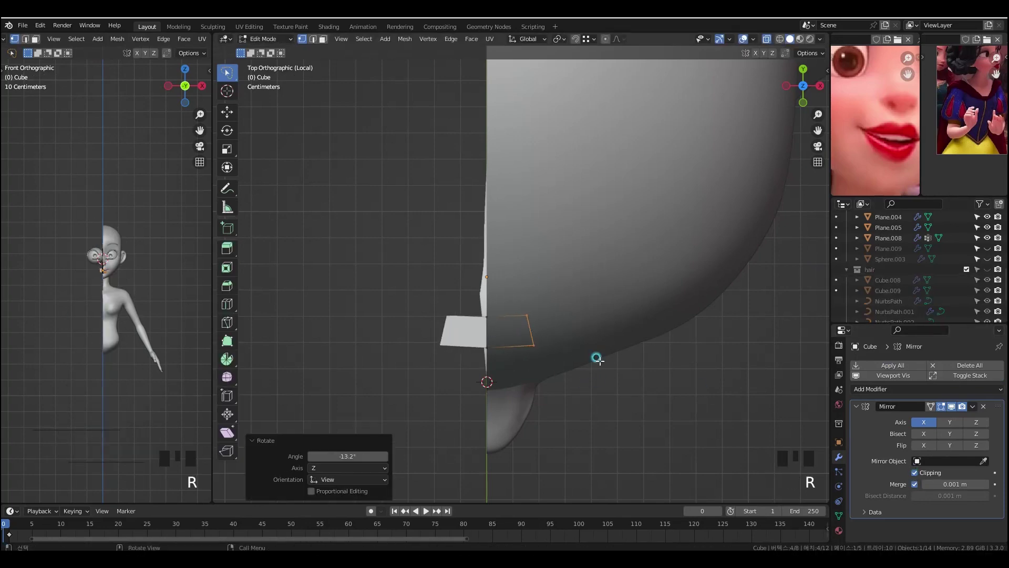
# - Extrude the outer end backward in two segments, rotating and moving each to form a curved teeth arch
pyautogui.click(655, 214)
pyautogui.press('r')
pyautogui.click(655, 203)
pyautogui.press('g')
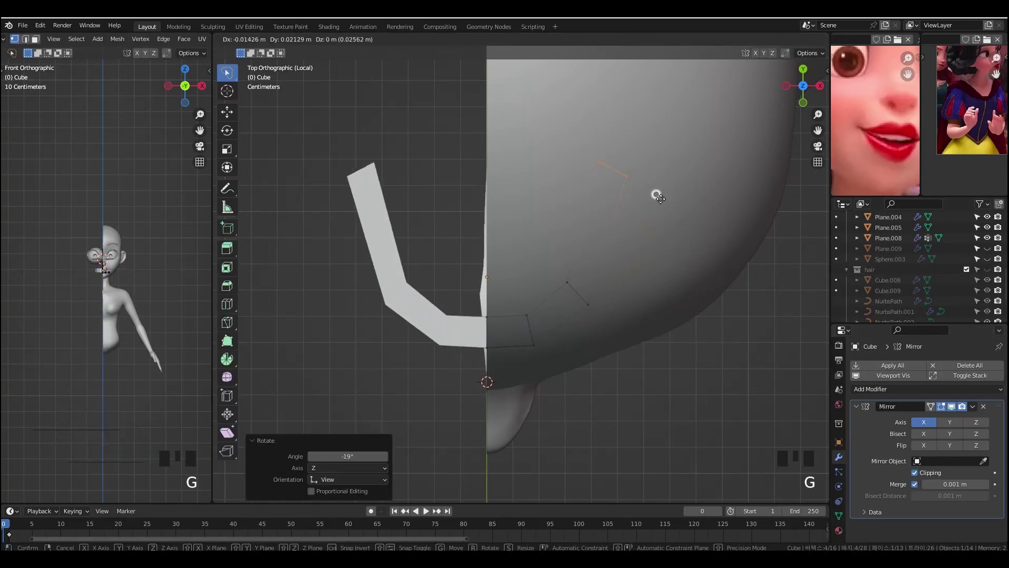
pyautogui.click(655, 193)
pyautogui.press('r')
pyautogui.click(657, 190)
# - Add a Subdivision Surface modifier to the teeth arch and shade it smooth
pyautogui.press('`')
pyautogui.click(683, 343)
pyautogui.keyDown('ctrl'); pyautogui.moveTo(682, 343); pyautogui.dragTo(709, 294, button='middle'); pyautogui.keyUp('ctrl')
pyautogui.press('Tab')
pyautogui.click(892, 389)
pyautogui.click(789, 324)
pyautogui.rightClick(477, 220)
pyautogui.click(476, 221)
# - Add loop cuts along the teeth arch in front view to tighten its upper and lower edges
pyautogui.press('KP_1')
pyautogui.press('Tab')
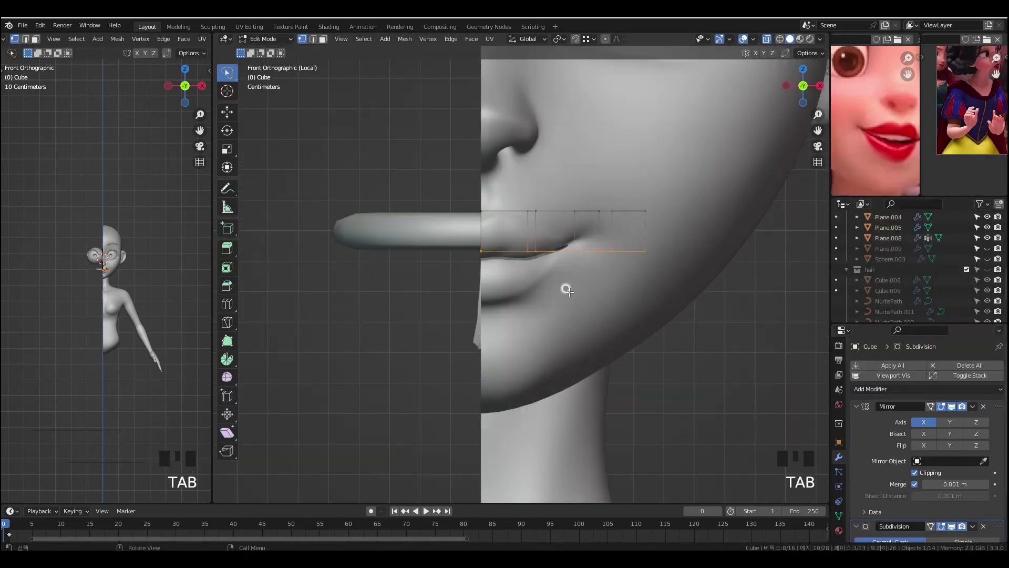
pyautogui.click(611, 205)
pyautogui.hotkey('ctrl', 'r')
pyautogui.click(611, 229)
pyautogui.click(608, 238)
pyautogui.keyDown('ctrl'); pyautogui.moveTo(555, 262); pyautogui.dragTo(524, 269, button='middle'); pyautogui.keyUp('ctrl')
pyautogui.click(558, 258)
pyautogui.hotkey('ctrl', 'r')
pyautogui.click(524, 269)
# - Undo the last loop cut on the teeth arch and add another one in its place
pyautogui.hotkey('ctrl', 'r')
pyautogui.click(527, 298)
pyautogui.hotkey('ctrl', 'z')
pyautogui.hotkey('ctrl', 'r')
pyautogui.click(567, 235)
pyautogui.press('`')
pyautogui.click(540, 272)
pyautogui.keyDown('ctrl'); pyautogui.moveTo(540, 273); pyautogui.dragTo(561, 304, button='middle'); pyautogui.keyUp('ctrl')
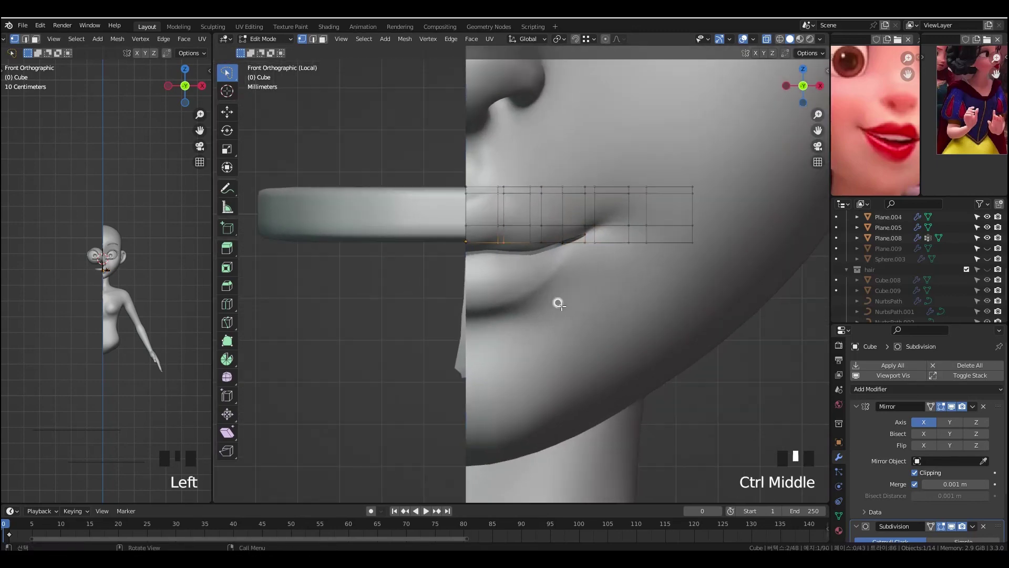
# - Add vertical loop cuts across the front of the arch to divide it into individual teeth
pyautogui.hotkey('ctrl', 'r')
pyautogui.click(488, 226)
pyautogui.hotkey('ctrl', 'r')
pyautogui.click(517, 223)
pyautogui.moveTo(518, 223); pyautogui.dragTo(565, 277, button='middle')
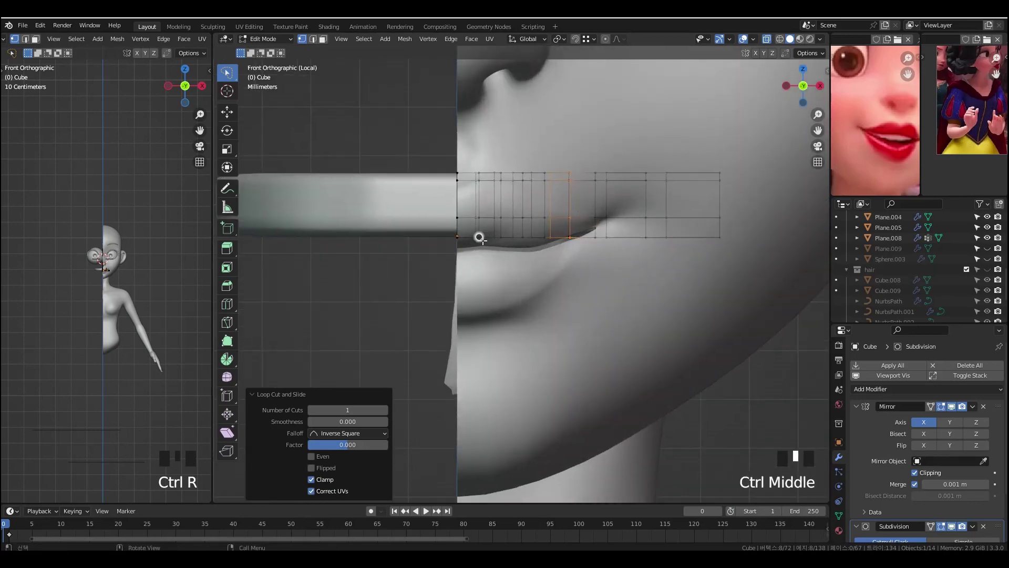
# - Raise two lower-edge spots between the front teeth along Z by about 0.001 m each
pyautogui.press('g')
pyautogui.click(501, 230)
pyautogui.click(531, 238)
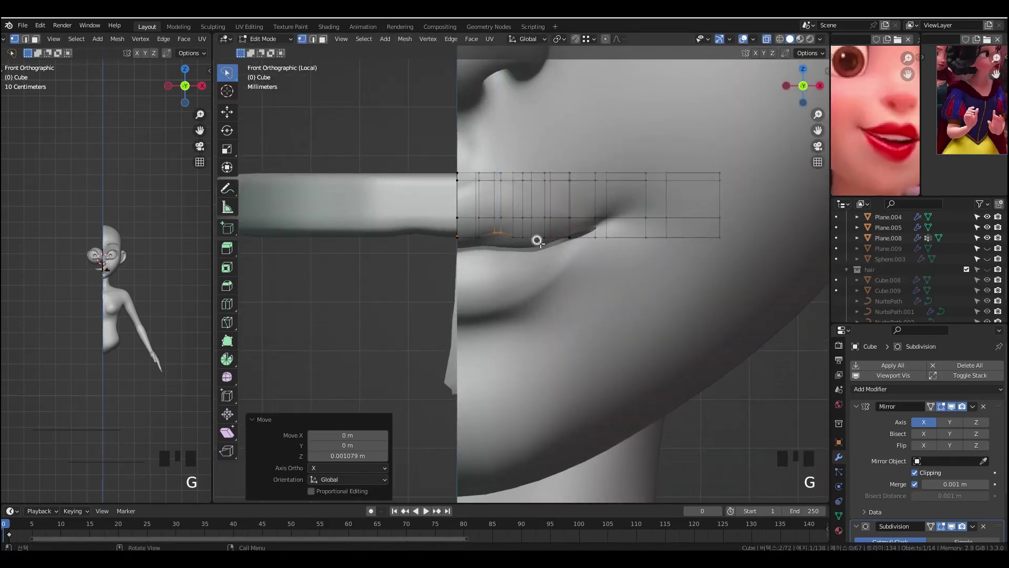
pyautogui.press('g')
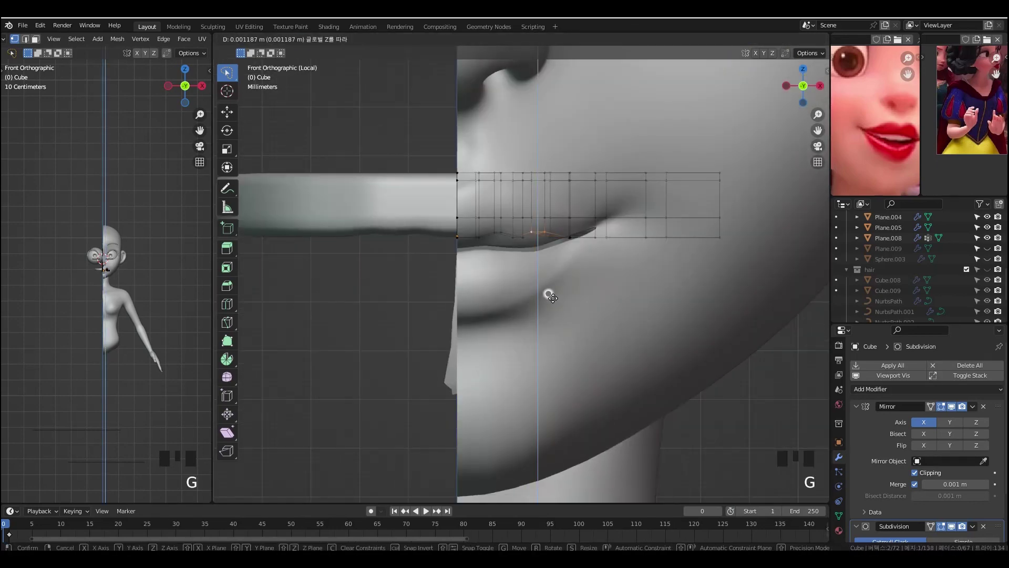
pyautogui.click(552, 297)
# - Add supporting loop cuts beside the notches between the front teeth
pyautogui.hotkey('ctrl', 'r')
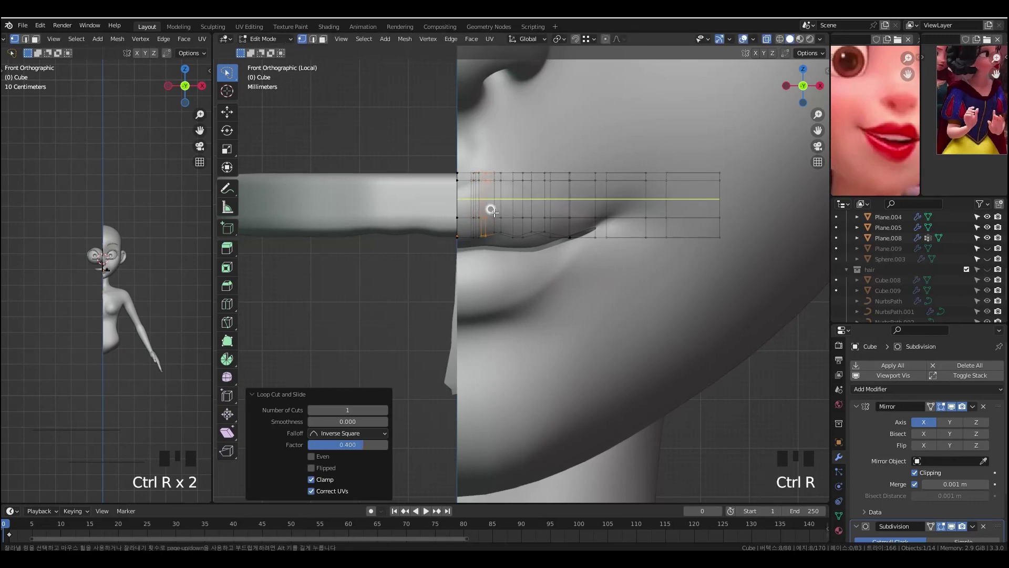
pyautogui.hotkey('ctrl', 'e')
pyautogui.click(527, 211)
pyautogui.click(524, 221)
pyautogui.moveTo(531, 224); pyautogui.dragTo(556, 235, button='middle')
pyautogui.press('`')
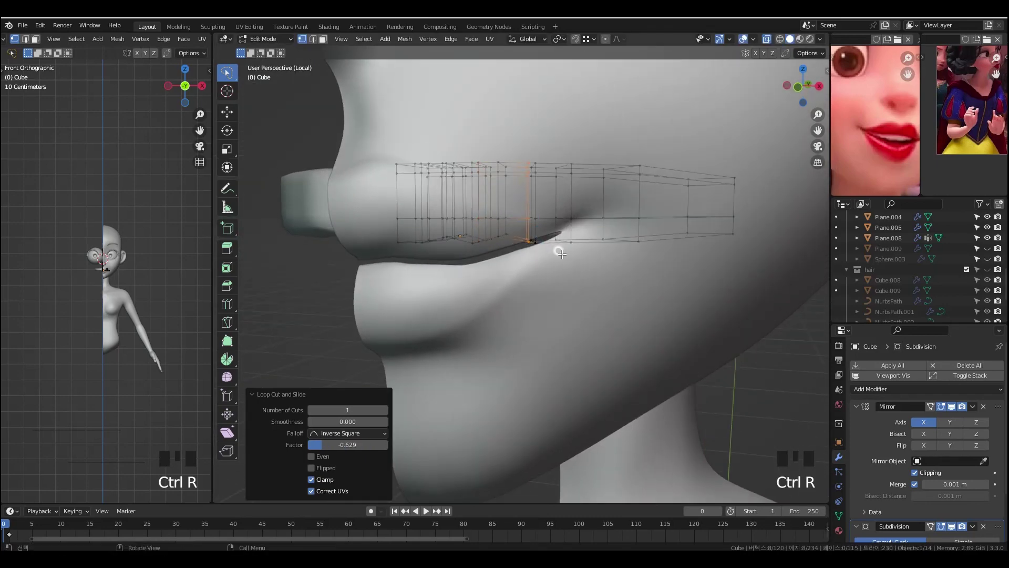
# - Raise the lower-edge vertices near the mouth corner by about 0.0024 m along Z and add a loop cut there
pyautogui.click(504, 220)
pyautogui.moveTo(545, 228); pyautogui.dragTo(594, 287)
pyautogui.click(595, 279)
pyautogui.hotkey('ctrl', 'r')
pyautogui.click(561, 215)
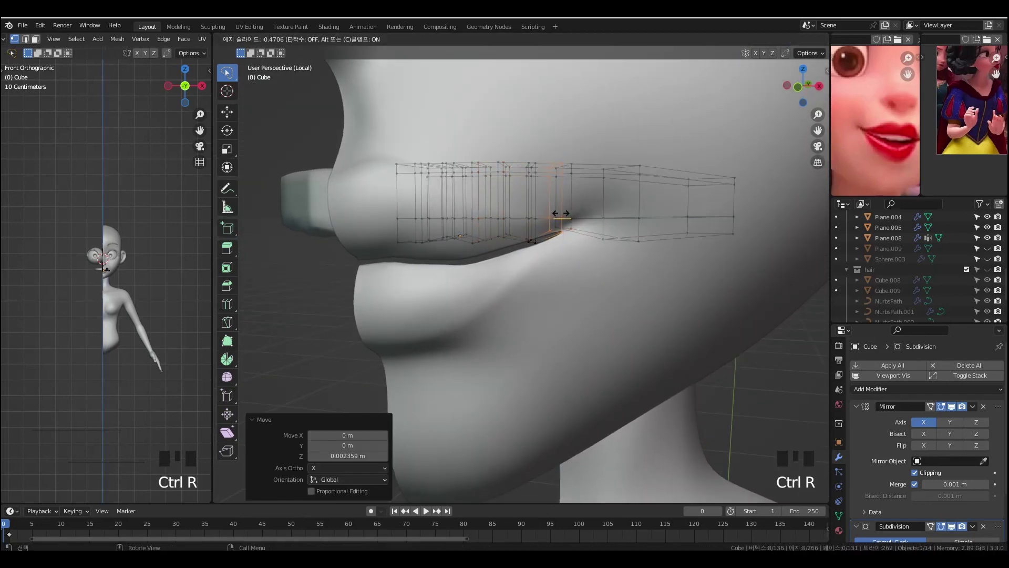
# - Check the teeth in object mode and undo the most recent edits near the mouth corner
pyautogui.press('Tab')
pyautogui.moveTo(597, 282); pyautogui.dragTo(629, 303, button='middle')
pyautogui.press('Tab')
pyautogui.hotkey('ctrl', 'z')
pyautogui.hotkey('ctrl', 'z')
pyautogui.hotkey('ctrl', 'z')
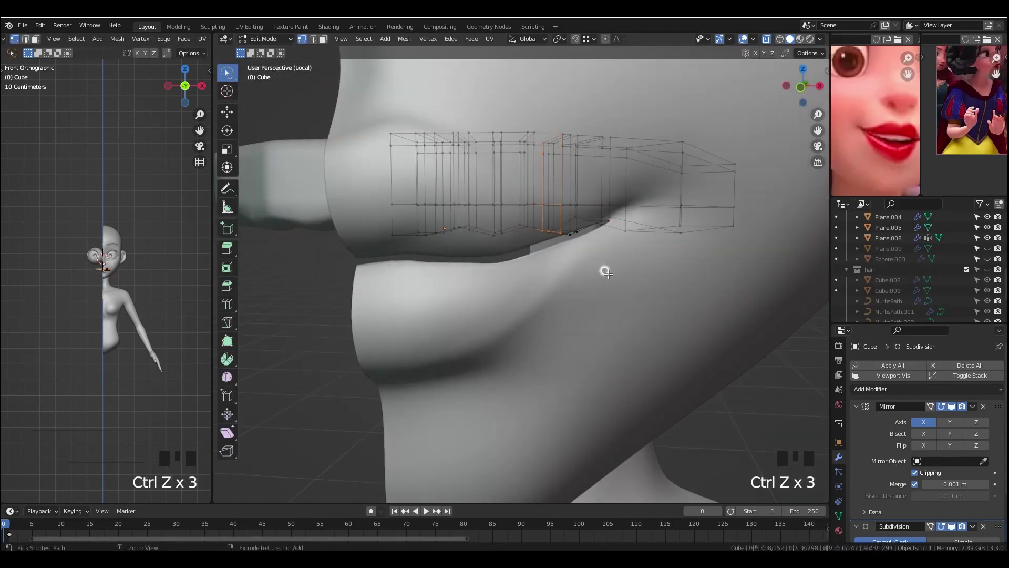
pyautogui.hotkey('ctrl', 'z')
# - Select two lower-edge vertices of the arch near the mouth corner and move them along Z
pyautogui.click(762, 383)
pyautogui.click(584, 245)
pyautogui.keyDown('shift'); pyautogui.click(564, 229); pyautogui.keyUp('shift')
pyautogui.press('g')
pyautogui.press('z')
pyautogui.click(625, 278)
# - Bevel the vertical edge loop at the notch between two front teeth into a double loop
pyautogui.moveTo(503, 267); pyautogui.dragTo(519, 247, button='middle')
pyautogui.keyDown('alt'); pyautogui.click(519, 229); pyautogui.keyUp('alt')
pyautogui.click(509, 309)
pyautogui.keyDown('alt'); pyautogui.click(508, 232); pyautogui.keyUp('alt')
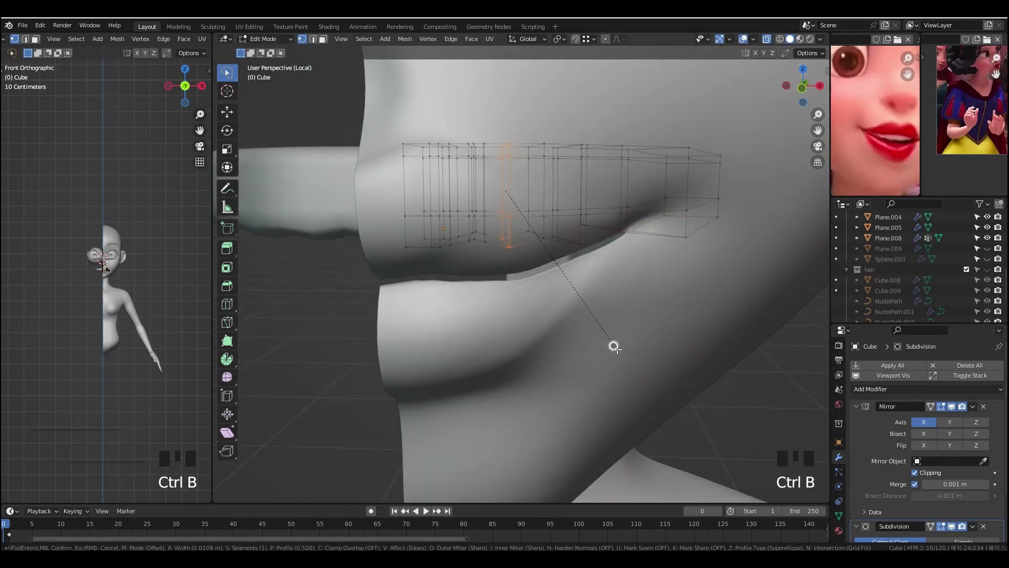
pyautogui.click(461, 259)
pyautogui.moveTo(462, 259); pyautogui.dragTo(488, 266, button='middle')
# - Add a vertical loop cut close to the centre of the teeth arch and move its lower-edge vertices
pyautogui.moveTo(430, 229); pyautogui.dragTo(462, 279)
pyautogui.press('`')
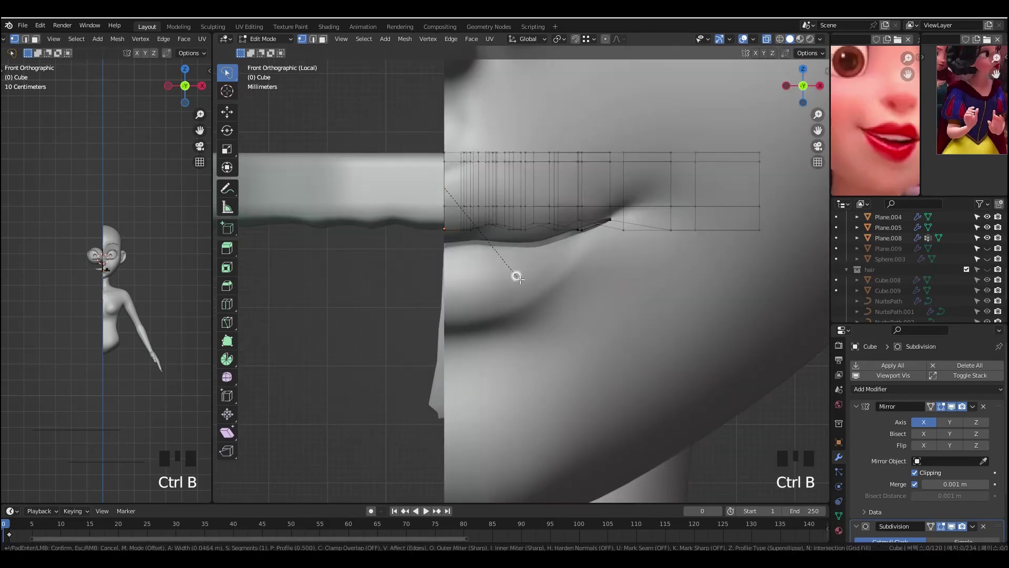
pyautogui.hotkey('ctrl', 'r')
pyautogui.click(450, 226)
pyautogui.click(446, 208)
pyautogui.scroll(1, 434, 221)
pyautogui.moveTo(431, 219); pyautogui.dragTo(442, 235)
pyautogui.press('g')
pyautogui.click(461, 243)
pyautogui.moveTo(441, 226); pyautogui.dragTo(506, 292, button='middle')
# - Dissolve surplus edge loops near the centre of the arch and bevel the neighbouring notch loop by about 0.0246 m
pyautogui.keyDown('alt'); pyautogui.click(506, 292); pyautogui.keyUp('alt')
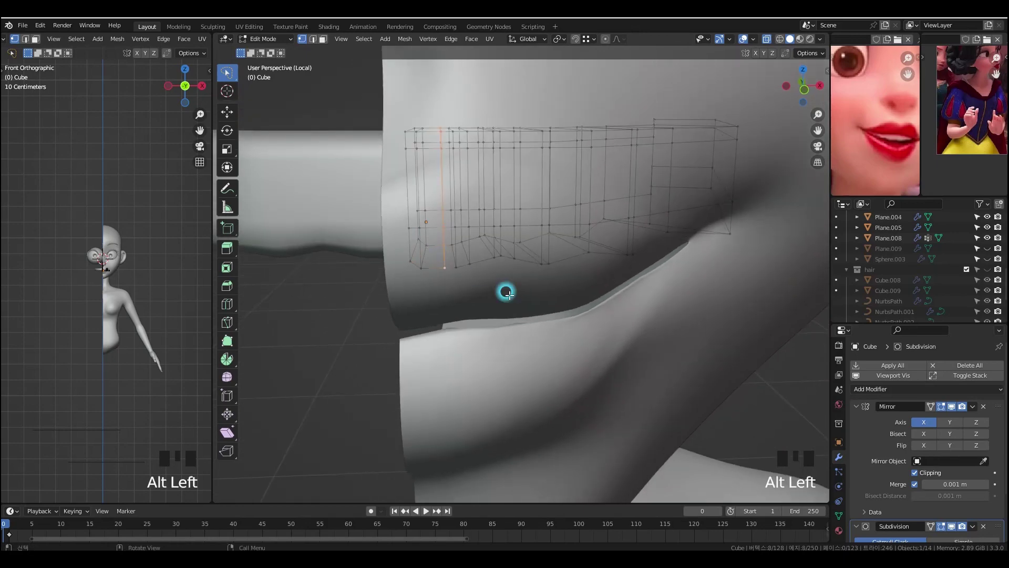
pyautogui.click(525, 298)
pyautogui.moveTo(452, 248); pyautogui.dragTo(459, 227, button='middle')
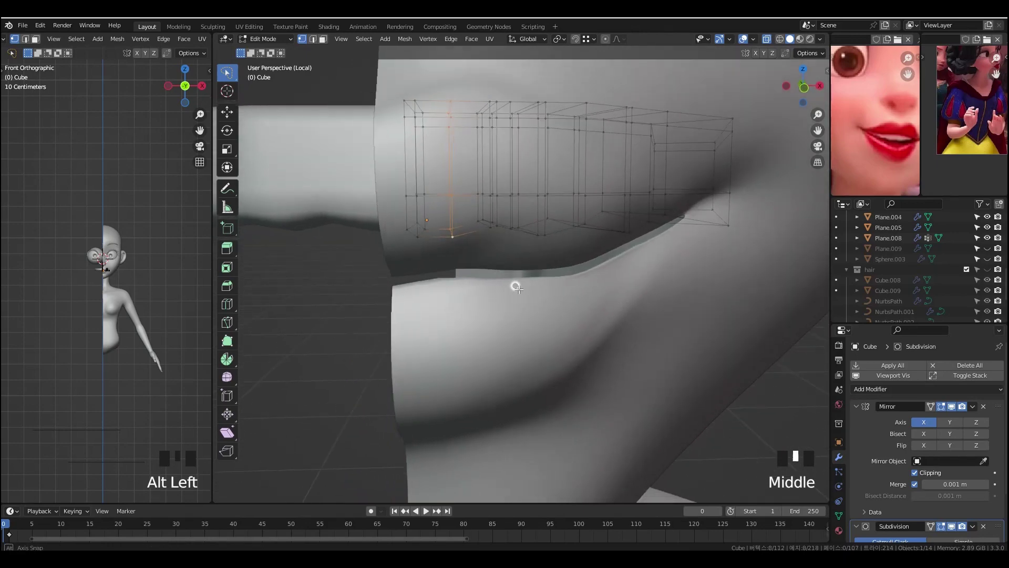
pyautogui.press('x')
pyautogui.click(470, 233)
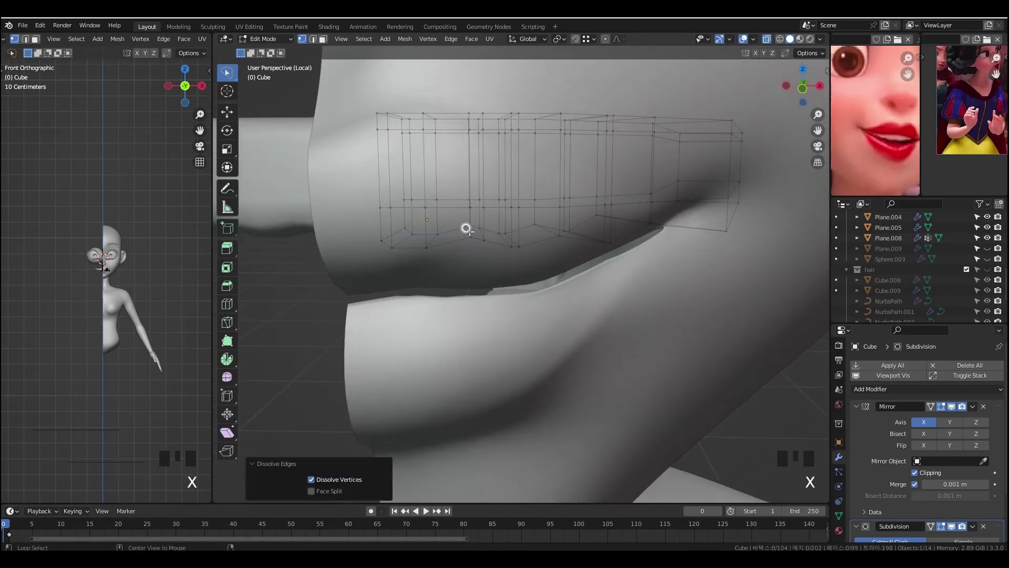
pyautogui.click(503, 286)
pyautogui.moveTo(502, 286); pyautogui.dragTo(499, 273, button='middle')
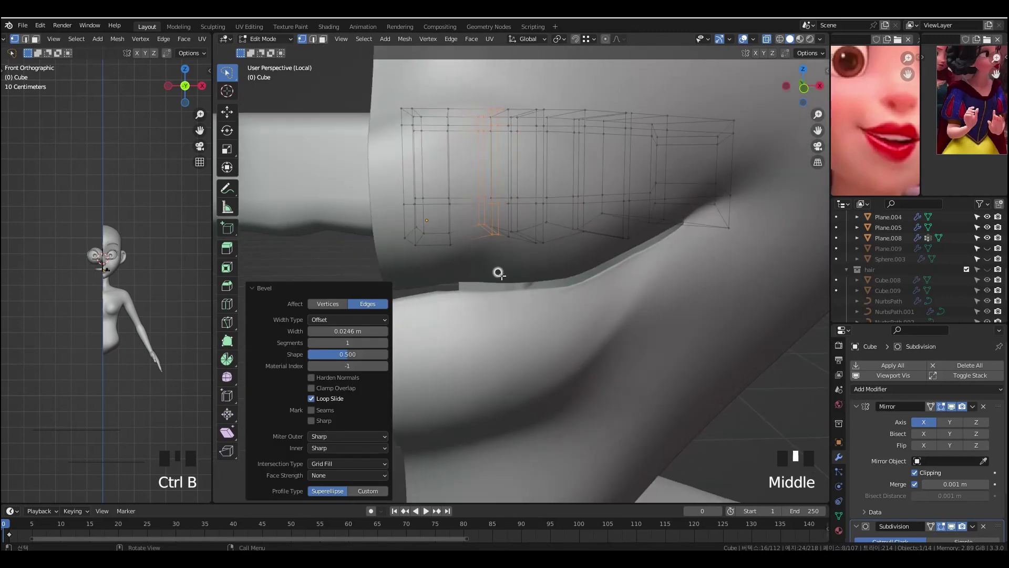
# - Add a loop cut beside the beveled notch and lower its two bottom vertices by about 0.0005 m along Z
pyautogui.hotkey('ctrl', 'r')
pyautogui.click(467, 222)
pyautogui.click(473, 241)
pyautogui.moveTo(457, 218); pyautogui.dragTo(480, 249)
pyautogui.press('g')
pyautogui.press('z')
pyautogui.click(481, 261)
pyautogui.moveTo(482, 263); pyautogui.dragTo(500, 266, button='middle')
pyautogui.press('`')
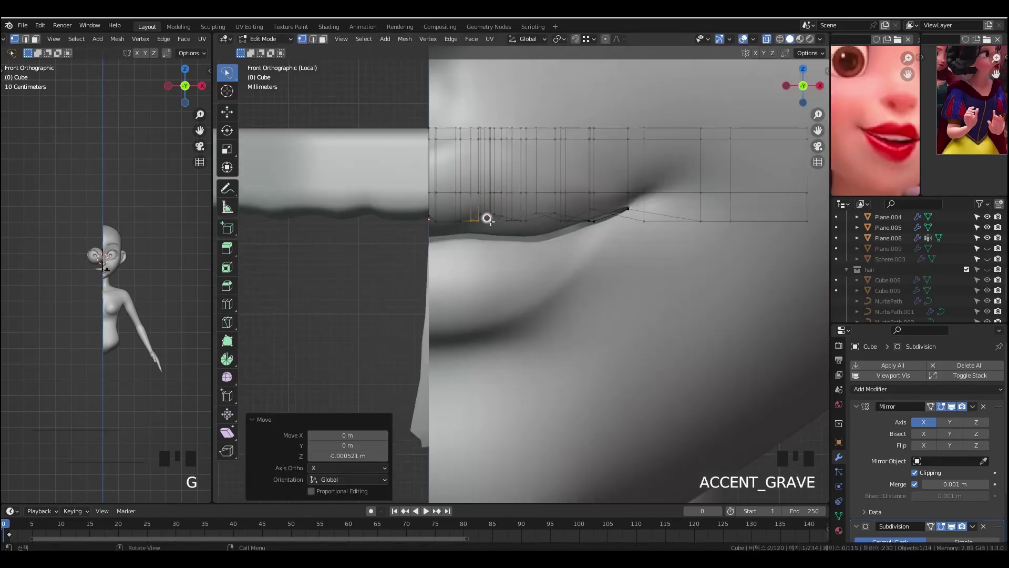
# - Reposition the whole teeth object along Z and by about -0.0055 m along Y
pyautogui.scroll(-4, 470, 223)
pyautogui.press('Tab')
pyautogui.press('g')
pyautogui.press('z')
pyautogui.click(748, 320)
pyautogui.moveTo(748, 320); pyautogui.dragTo(699, 351, button='middle')
pyautogui.press('g')
pyautogui.press('y')
pyautogui.click(708, 354)
pyautogui.press('`')
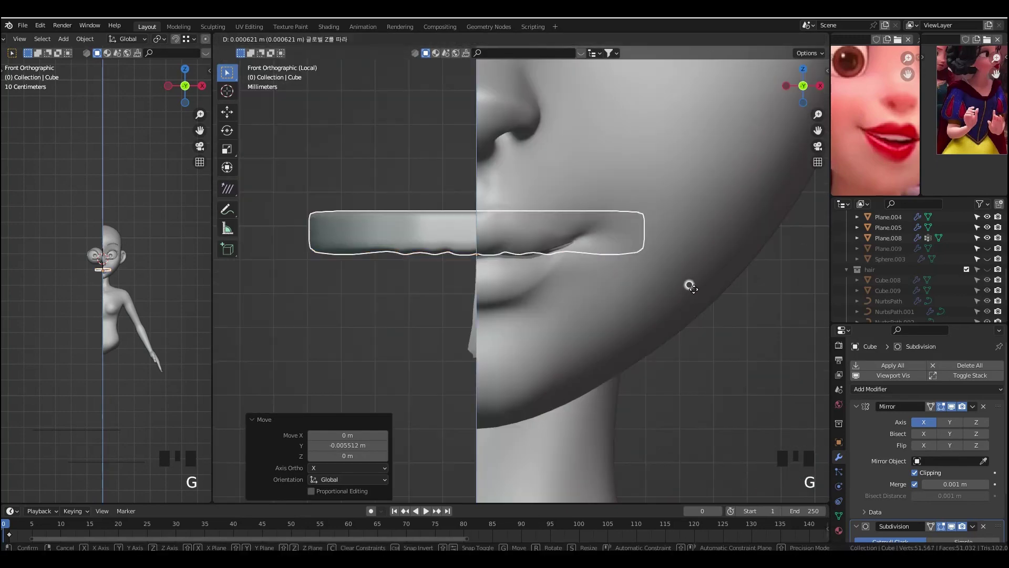
pyautogui.scroll(-2, 747, 324)
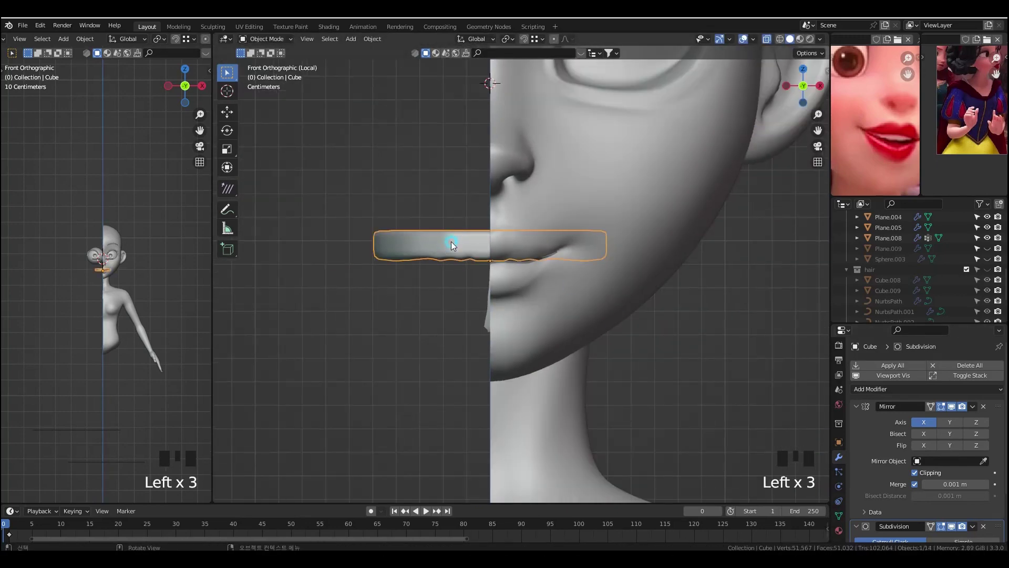
# - Apply the rotation of the teeth object and set its Mirror modifier to the X and Z axes
pyautogui.press('Tab')
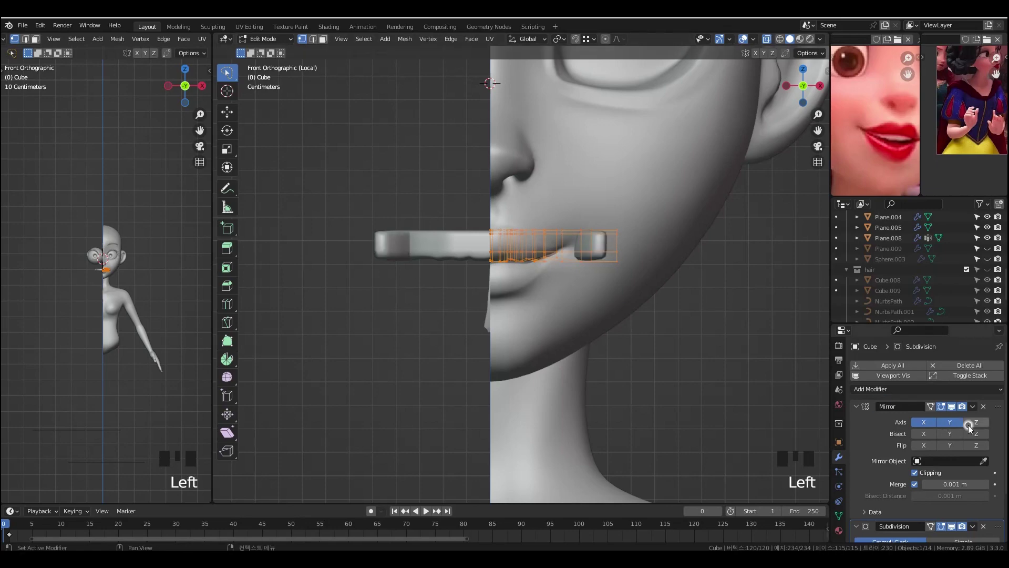
pyautogui.press('Tab')
pyautogui.hotkey('ctrl', 'a')
pyautogui.click(707, 345)
pyautogui.click(950, 422)
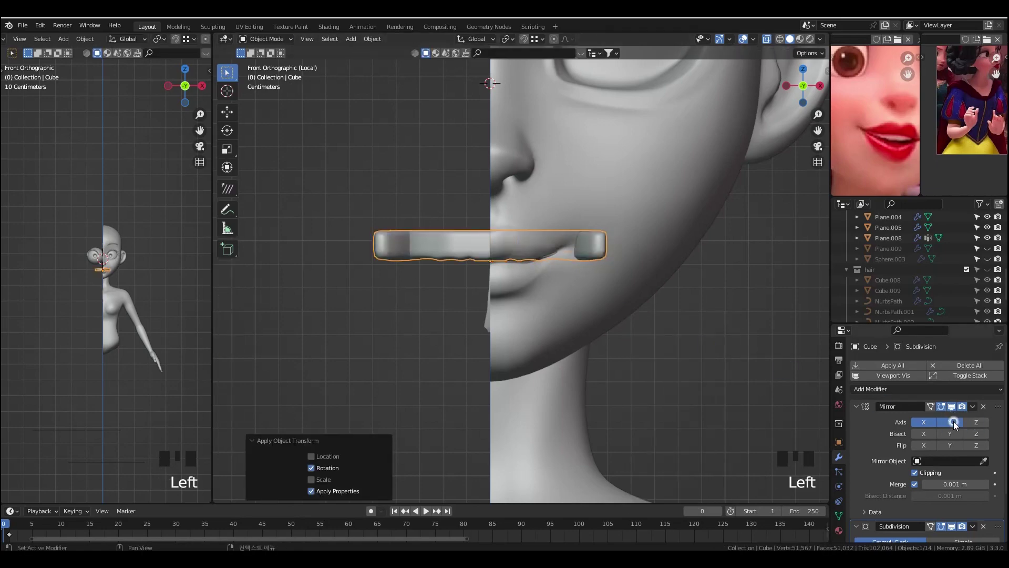
pyautogui.click(950, 421)
pyautogui.click(976, 422)
# - Narrow the entire teeth mesh by scaling it to 0.891 along X
pyautogui.click(507, 299)
pyautogui.scroll(2, 508, 303)
pyautogui.keyDown('shift'); pyautogui.click(583, 339); pyautogui.keyUp('shift')
pyautogui.click(596, 349)
pyautogui.moveTo(636, 357); pyautogui.dragTo(663, 423, button='middle')
pyautogui.press('Tab')
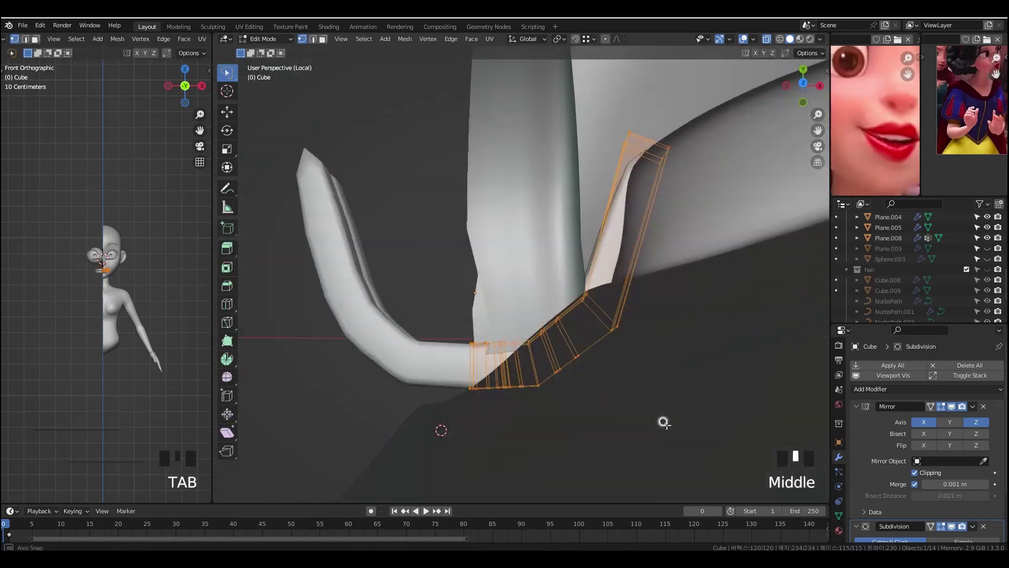
pyautogui.press('`')
pyautogui.moveTo(581, 389); pyautogui.dragTo(602, 284, button='middle')
pyautogui.press('`')
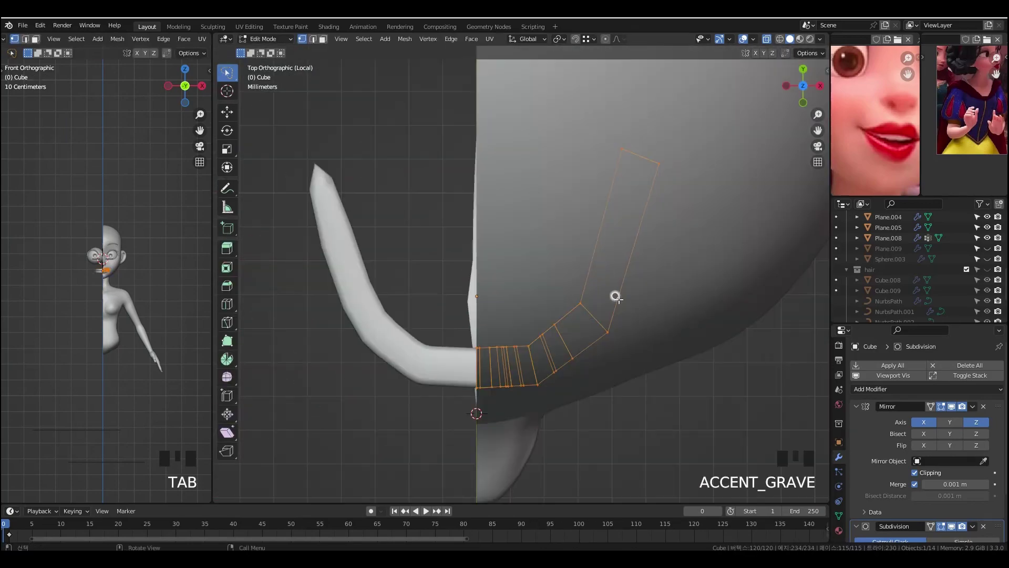
pyautogui.click(702, 373)
pyautogui.moveTo(702, 374); pyautogui.dragTo(778, 264, button='middle')
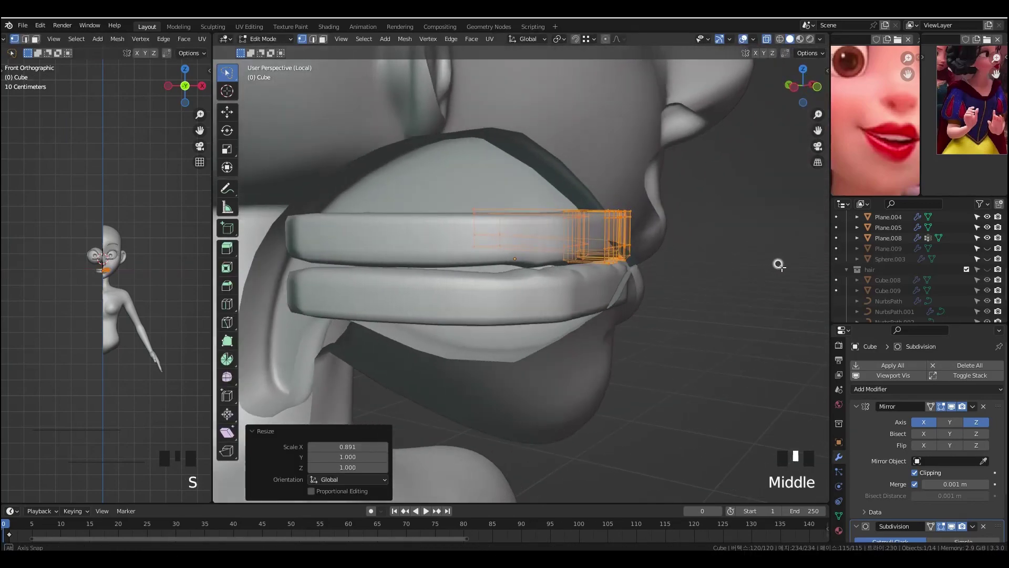
# - Try lowering the upper vertex rows of the teeth along Z and undo the move
pyautogui.press('`')
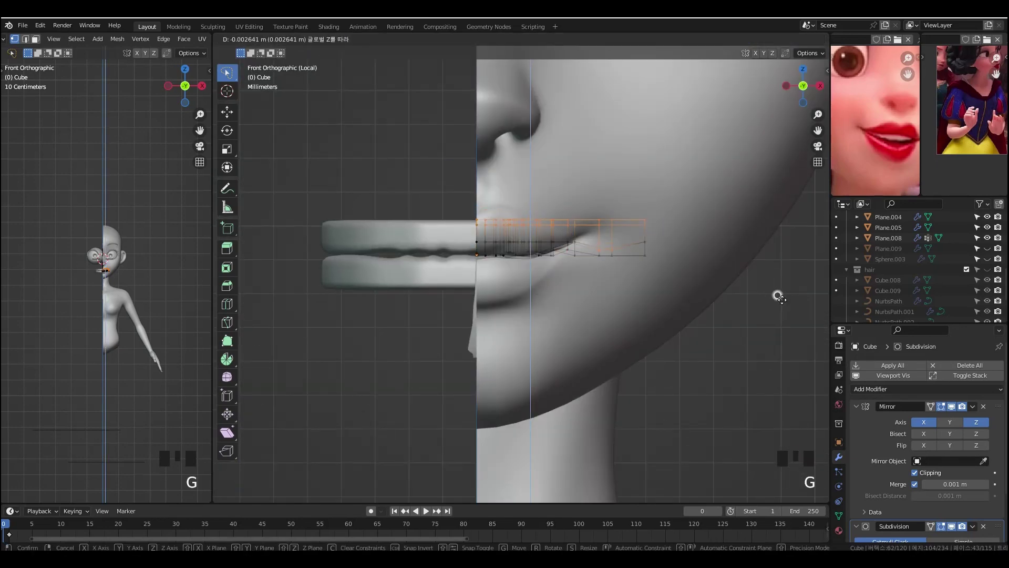
pyautogui.click(780, 302)
pyautogui.moveTo(780, 302); pyautogui.dragTo(675, 303, button='middle')
pyautogui.hotkey('ctrl', 'z')
# - Deselect the stray vertices and lower the upper vertex rows of the teeth along Z to shorten the arches
pyautogui.keyDown('ctrl'); pyautogui.moveTo(579, 230); pyautogui.dragTo(665, 303); pyautogui.keyUp('ctrl')
pyautogui.press('`')
pyautogui.press('g')
pyautogui.press('z')
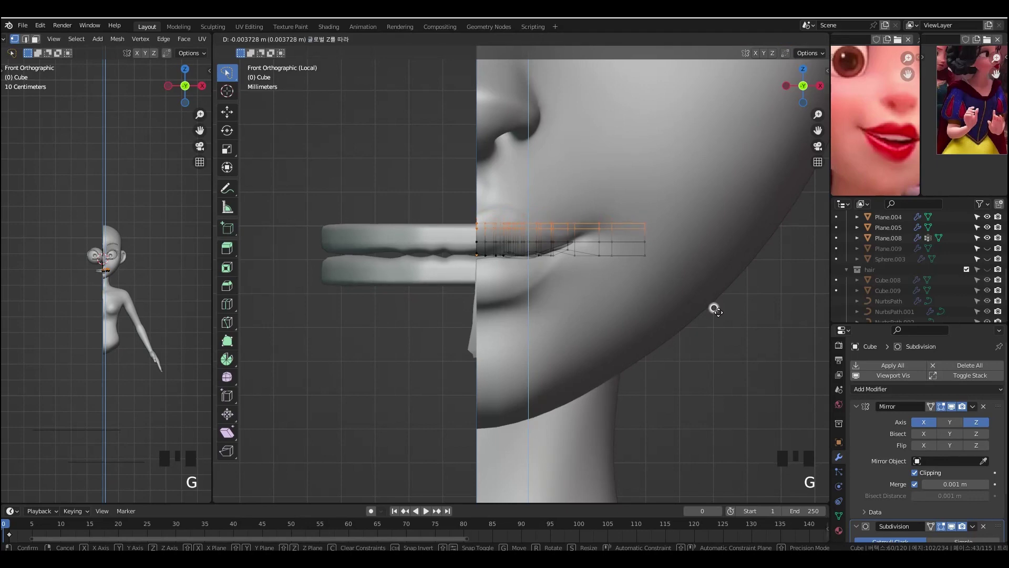
pyautogui.click(735, 313)
pyautogui.moveTo(737, 314); pyautogui.dragTo(657, 292, button='middle')
pyautogui.press('Tab')
# - Add a cube, scale it down to gum size and move it along Y onto the front of the teeth arch
pyautogui.press('`')
pyautogui.click(613, 236)
pyautogui.hotkey('shift', 'a')
pyautogui.click(643, 90)
pyautogui.scroll(-3, 575, 255)
pyautogui.scroll(-15, 574, 255)
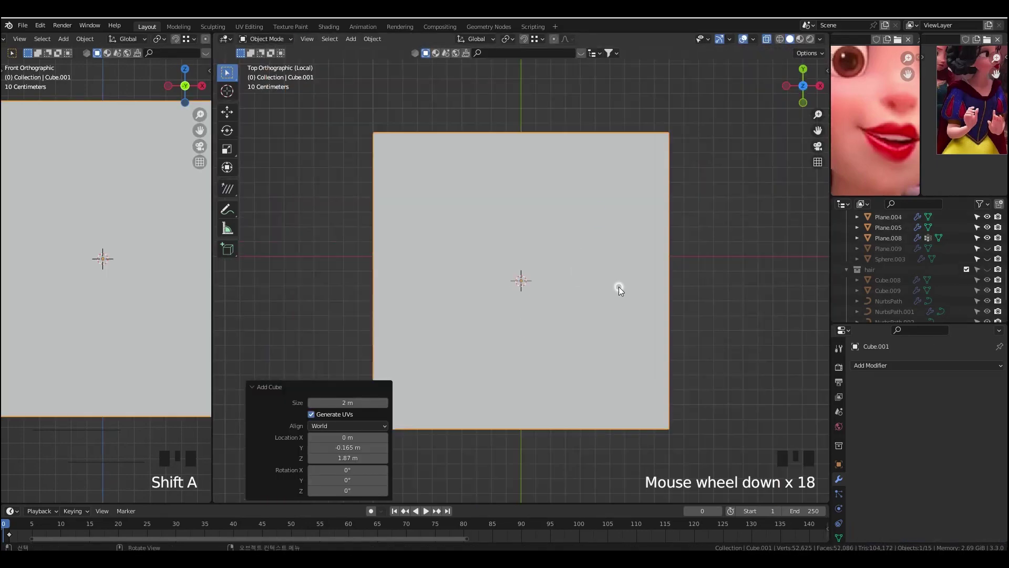
pyautogui.press('s')
pyautogui.click(528, 292)
pyautogui.scroll(3, 528, 291)
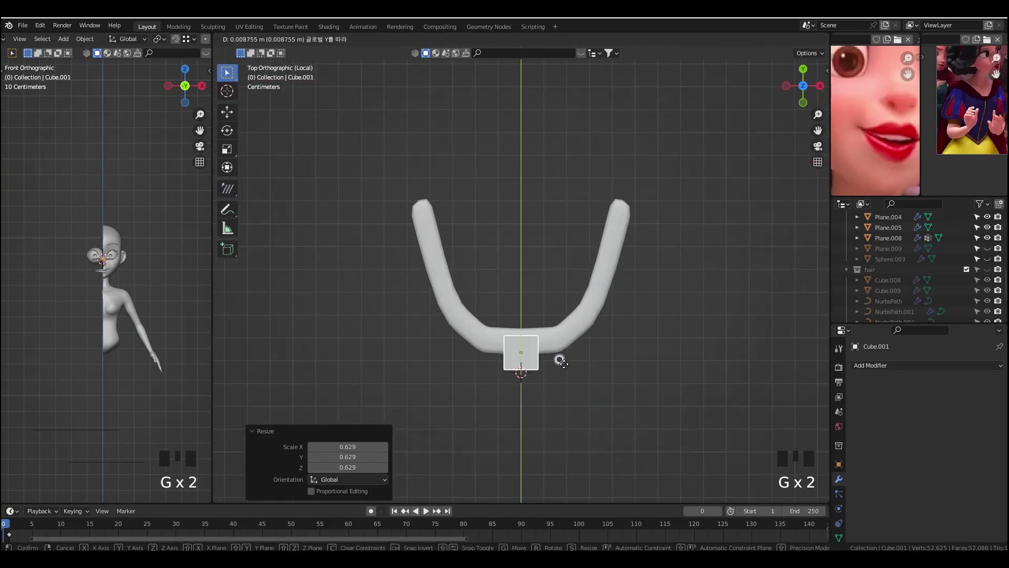
pyautogui.click(561, 349)
# - Cut the cube down the middle, delete one half and add a Mirror modifier on the X axis
pyautogui.scroll(2, 549, 363)
pyautogui.press('Tab')
pyautogui.hotkey('ctrl', 'r')
pyautogui.click(520, 393)
pyautogui.moveTo(499, 337); pyautogui.dragTo(502, 411)
pyautogui.press('x')
pyautogui.click(496, 319)
pyautogui.click(505, 407)
pyautogui.scroll(2, 513, 406)
pyautogui.click(888, 365)
pyautogui.click(799, 240)
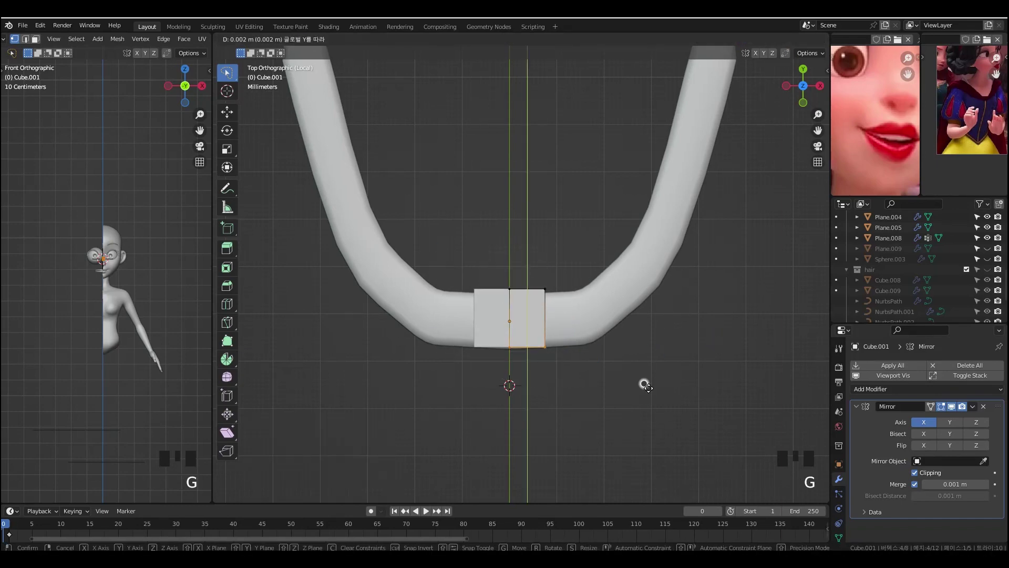
# - Extrude and rotate the cube's end face segment by segment along the teeth arch and add a loop cut in the last segment
pyautogui.click(552, 356)
pyautogui.press('r')
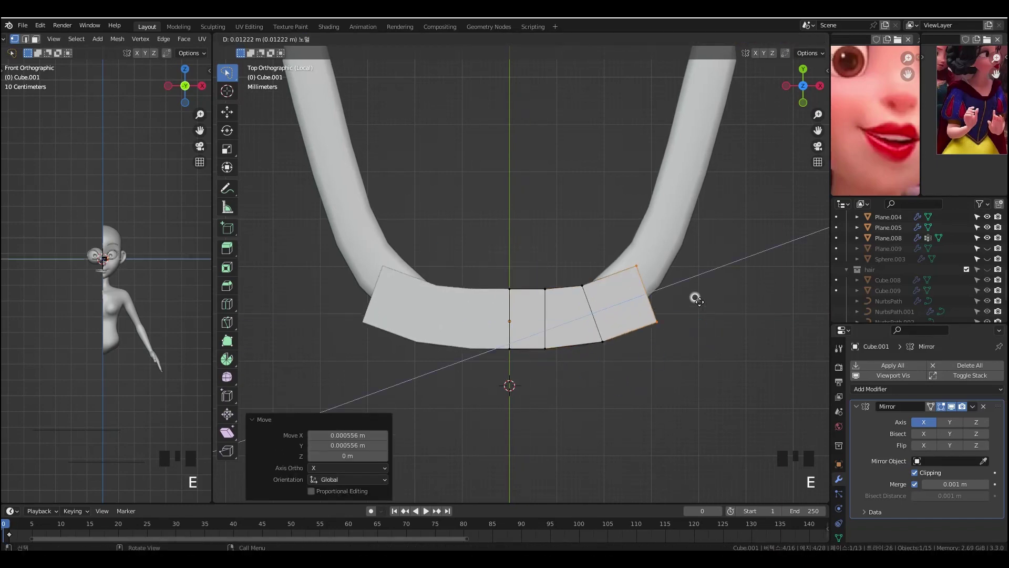
pyautogui.scroll(-2, 704, 289)
pyautogui.press('g')
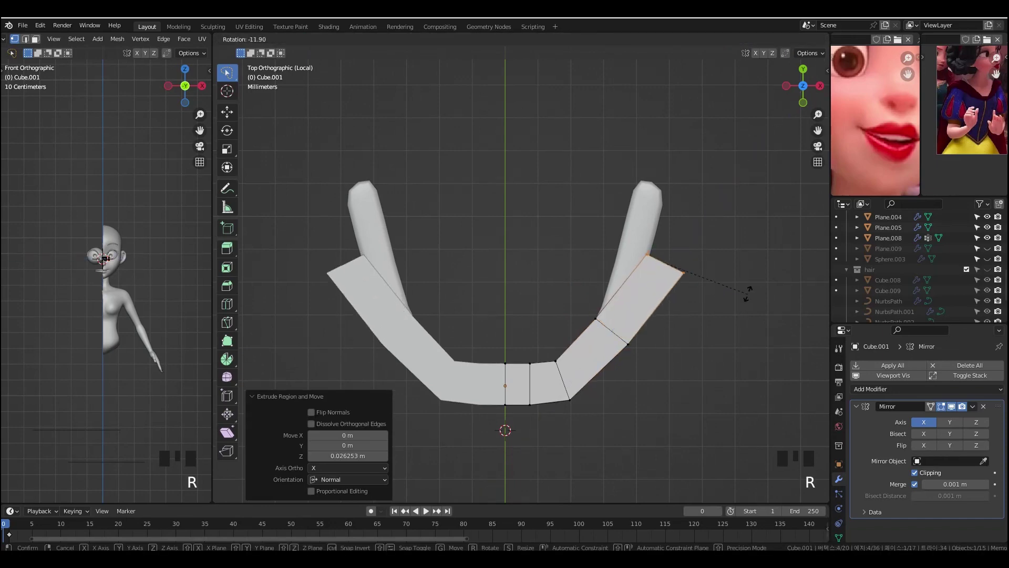
pyautogui.click(752, 289)
pyautogui.press('g')
pyautogui.click(738, 207)
pyautogui.hotkey('ctrl', 'r')
pyautogui.click(677, 134)
# - Shade the new gum arch smooth and move it along Z towards the upper teeth
pyautogui.press('Tab')
pyautogui.press('`')
pyautogui.rightClick(604, 274)
pyautogui.click(612, 273)
pyautogui.scroll(-3, 661, 221)
pyautogui.press('g')
pyautogui.press('z')
pyautogui.click(660, 330)
# - Adjust the viewport overlays and lower the gum arch by about 0.0036 m along Z onto the upper teeth
pyautogui.click(753, 39)
pyautogui.click(753, 227)
pyautogui.scroll(2, 752, 157)
pyautogui.click(753, 39)
pyautogui.click(701, 232)
pyautogui.click(700, 236)
pyautogui.moveTo(699, 236); pyautogui.dragTo(662, 297, button='middle')
pyautogui.click(650, 240)
pyautogui.scroll(2, 623, 308)
pyautogui.press('g')
pyautogui.press('z')
pyautogui.click(732, 302)
pyautogui.press('`')
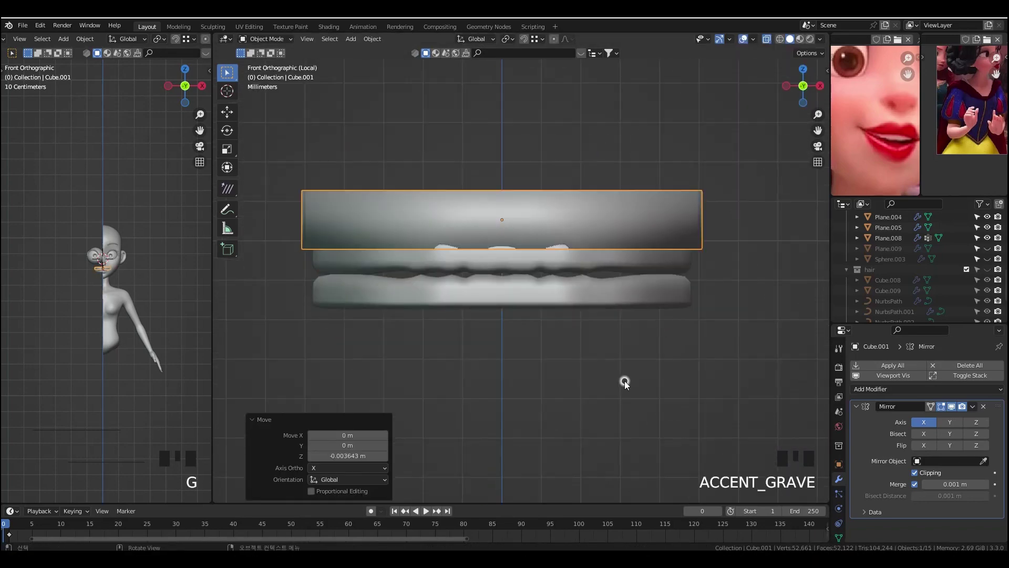
# - Move the lower front vertices of the gum arch by about -0.0008 m along Y
pyautogui.press('KP_7')
pyautogui.press('Tab')
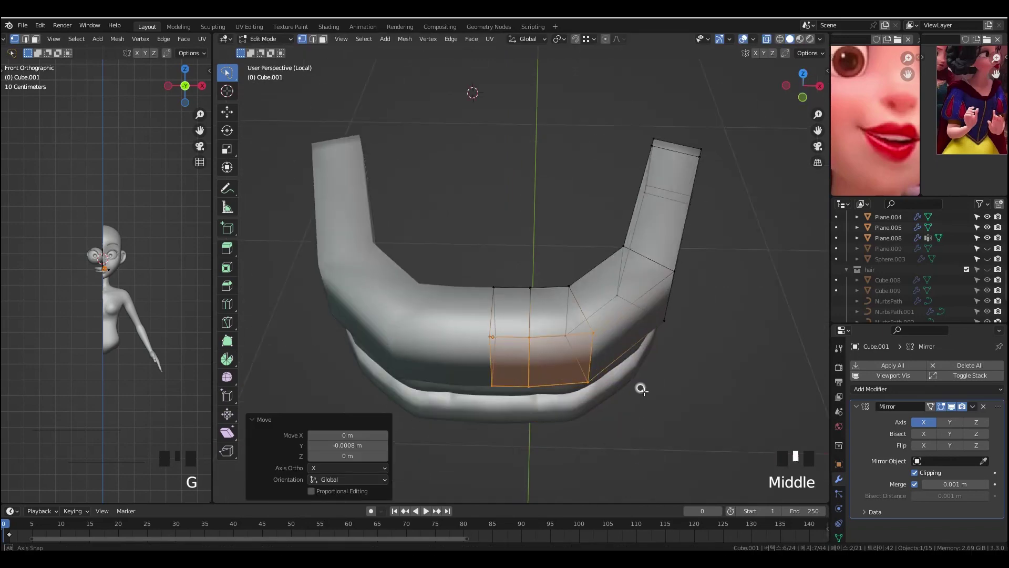
pyautogui.press('Tab')
# - Set the shading of the gum arch and add a Subdivision Surface modifier to it
pyautogui.rightClick(646, 372)
pyautogui.click(634, 259)
pyautogui.click(873, 388)
pyautogui.click(842, 332)
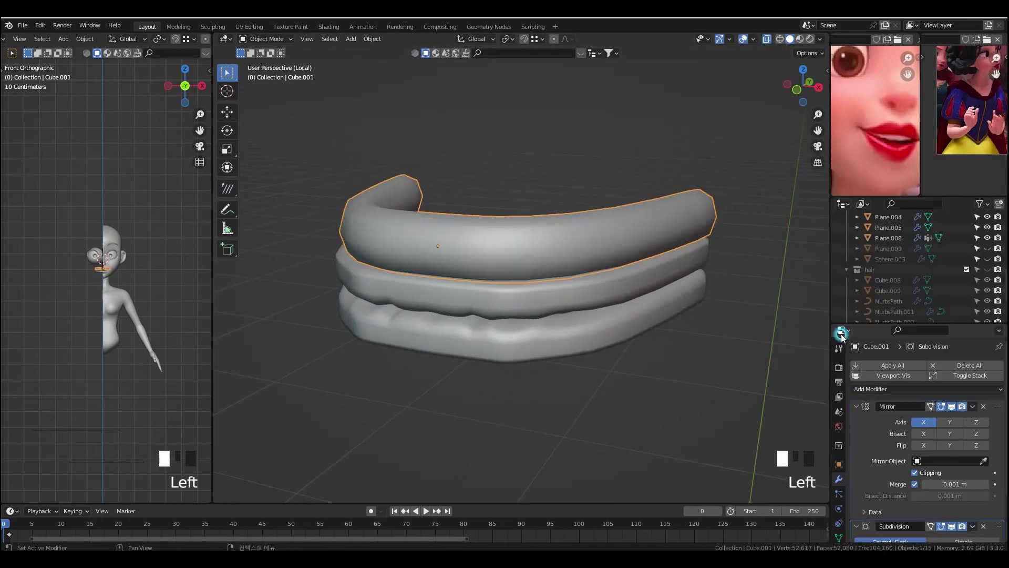
# - Add a single lengthwise loop cut around the gum arch, slid by a factor of -0.525
pyautogui.press('`')
pyautogui.press('Tab')
pyautogui.hotkey('ctrl', 'r')
pyautogui.click(573, 409)
pyautogui.click(577, 422)
pyautogui.moveTo(609, 427); pyautogui.dragTo(633, 408, button='middle')
pyautogui.press('`')
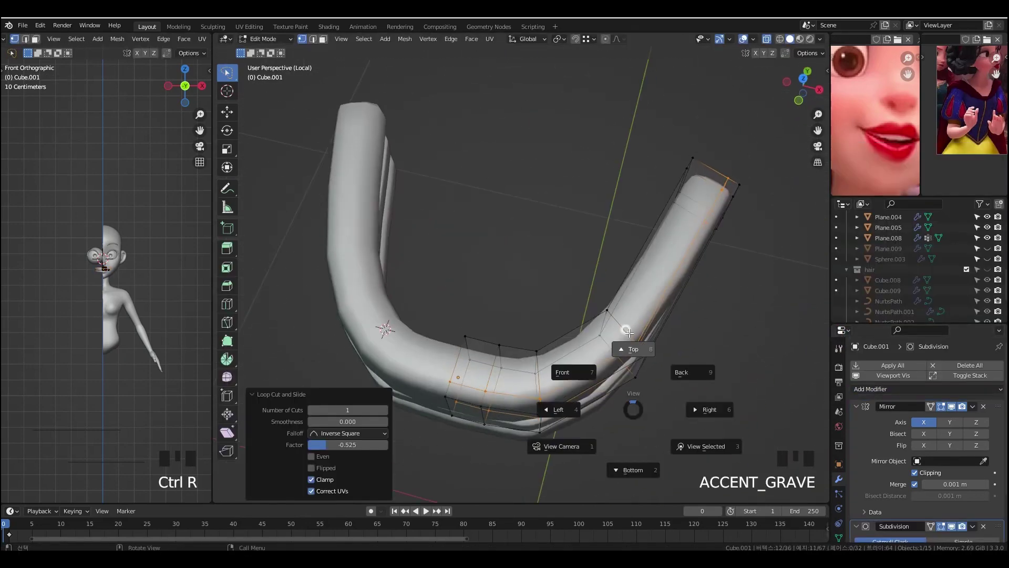
# - Reposition individual vertices along the side and rear of the gum arch to even out its curve over the teeth
pyautogui.click(626, 336)
pyautogui.press('g')
pyautogui.click(633, 452)
pyautogui.press('g')
pyautogui.click(692, 385)
pyautogui.moveTo(691, 385); pyautogui.dragTo(616, 300, button='middle')
pyautogui.press('`')
pyautogui.press('g')
pyautogui.press('`')
pyautogui.press('g')
pyautogui.click(598, 449)
pyautogui.moveTo(599, 442); pyautogui.dragTo(620, 332, button='middle')
# - Select another group of the gum arch's vertices and move it to refine the arch's outline
pyautogui.press('`')
pyautogui.moveTo(679, 391); pyautogui.dragTo(637, 344)
pyautogui.press('g')
pyautogui.click(688, 392)
pyautogui.moveTo(689, 393); pyautogui.dragTo(683, 290, button='middle')
pyautogui.press('`')
# - Enable the Z axis in the gum arch's Mirror modifier and set the teeth object Cube as its mirror object
pyautogui.press('Tab')
pyautogui.press('Tab')
pyautogui.click(748, 212)
pyautogui.press('Tab')
pyautogui.click(976, 421)
pyautogui.click(983, 461)
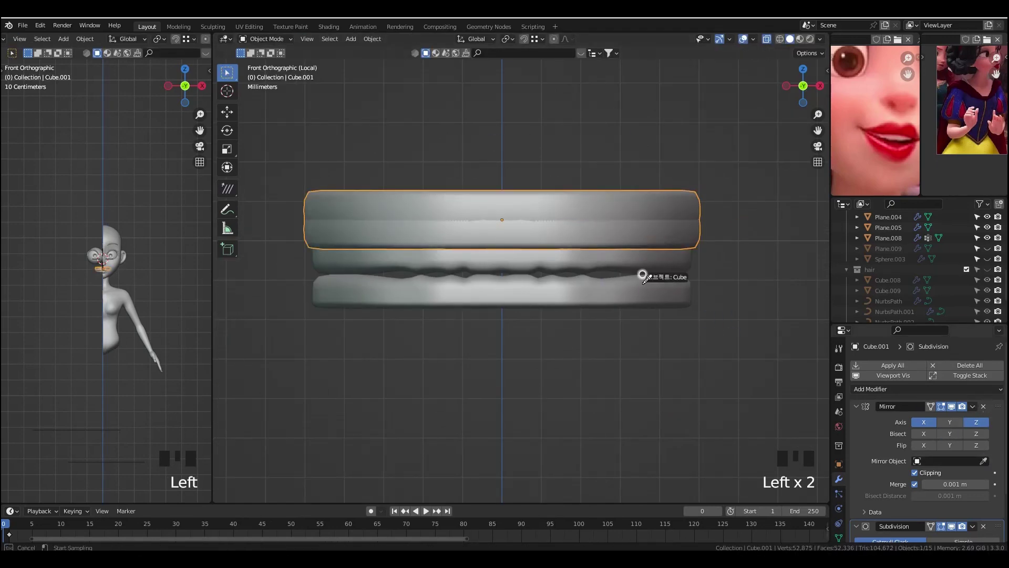
pyautogui.click(655, 288)
# - Leave local view and join the gums and teeth into one object, adjusting their fit in the head
pyautogui.press('/')
pyautogui.scroll(5, 689, 328)
pyautogui.moveTo(515, 235); pyautogui.dragTo(484, 181)
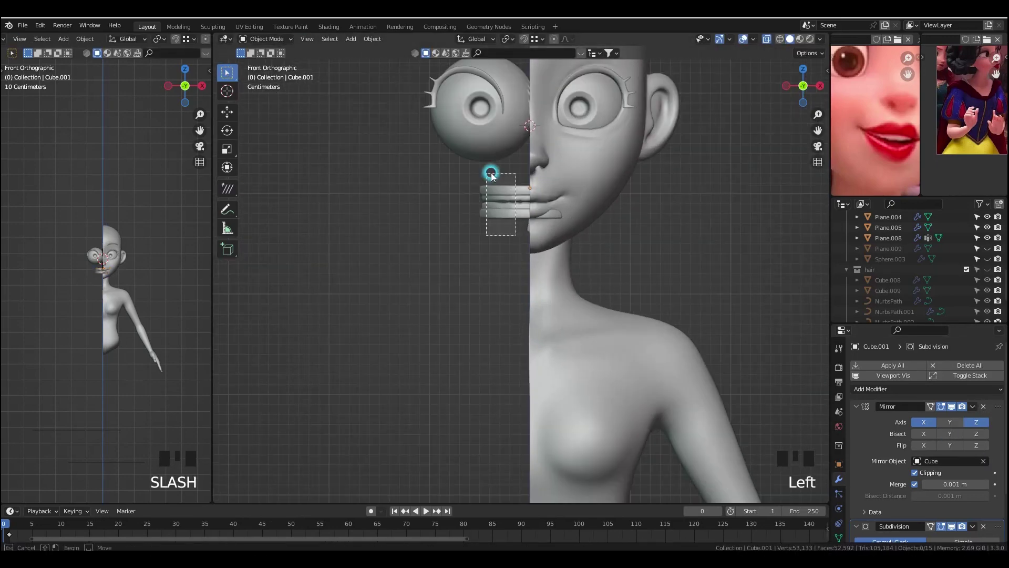
pyautogui.click(626, 335)
pyautogui.scroll(3, 630, 362)
pyautogui.moveTo(630, 361); pyautogui.dragTo(715, 295, button='middle')
pyautogui.click(677, 178)
pyautogui.click(691, 265)
pyautogui.press('Tab')
pyautogui.press('g')
pyautogui.click(724, 249)
pyautogui.press('Tab')
pyautogui.click(692, 301)
pyautogui.click(650, 178)
pyautogui.scroll(2, 701, 321)
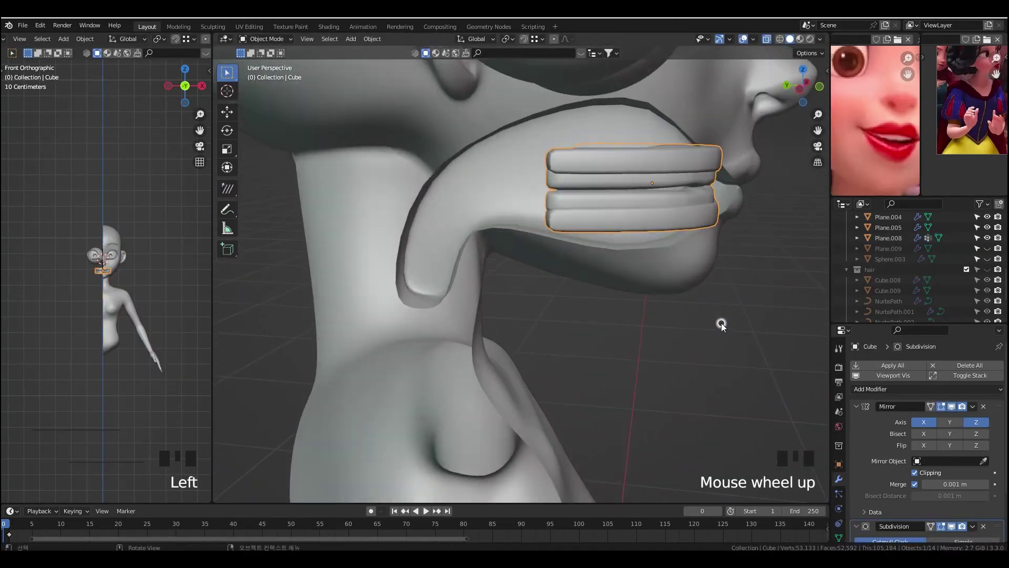
# - Add a loop cut with no slide in the head's mouth cavity behind the lips and scale it by 1.476 along Z
pyautogui.press('`')
pyautogui.press('`')
pyautogui.press('Tab')
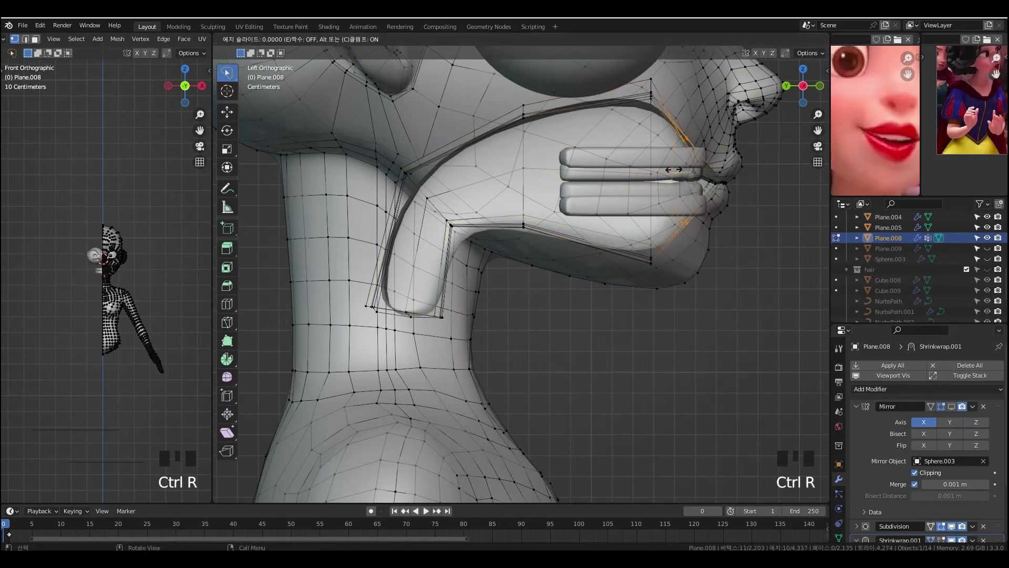
pyautogui.click(673, 170)
pyautogui.press('s')
pyautogui.press('z')
pyautogui.click(745, 308)
pyautogui.moveTo(745, 308); pyautogui.dragTo(638, 349, button='middle')
# - Show the head's mirrored half and move vertices around the mouth by about 0.0044 m along X
pyautogui.click(951, 406)
pyautogui.scroll(3, 642, 353)
pyautogui.press('`')
pyautogui.press('`')
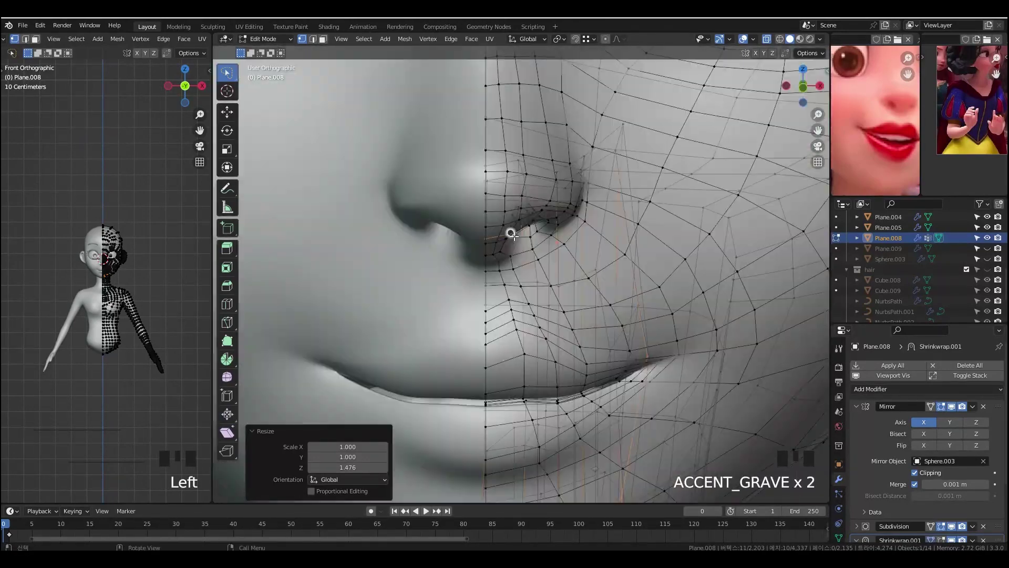
pyautogui.scroll(-2, 514, 236)
pyautogui.keyDown('shift'); pyautogui.moveTo(514, 236); pyautogui.dragTo(533, 326, button='middle'); pyautogui.keyUp('shift')
pyautogui.hotkey('alt', 'a')
pyautogui.scroll(2, 520, 337)
pyautogui.press('g')
pyautogui.click(801, 413)
pyautogui.scroll(-2, 664, 352)
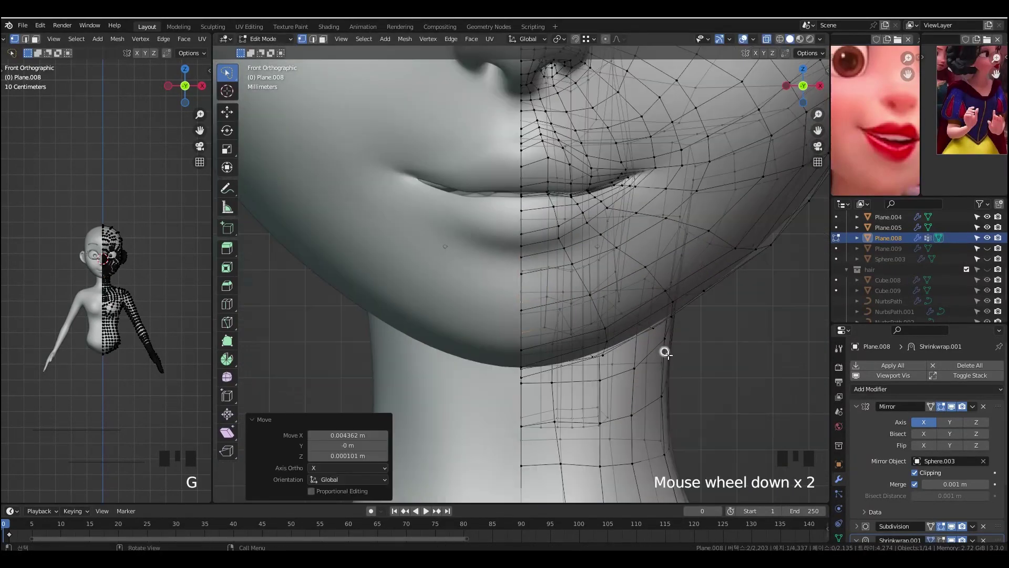
# - Hide the head's mirrored half and examine how the teeth and gums sit inside the mouth cavity
pyautogui.keyDown('shift'); pyautogui.moveTo(521, 273); pyautogui.dragTo(521, 294, button='middle'); pyautogui.keyUp('shift')
pyautogui.scroll(2, 520, 294)
pyautogui.click(730, 362)
pyautogui.moveTo(646, 358); pyautogui.dragTo(703, 351, button='middle')
pyautogui.click(951, 406)
pyautogui.moveTo(541, 252); pyautogui.dragTo(721, 185, button='middle')
pyautogui.scroll(-2, 475, 273)
pyautogui.press('`')
pyautogui.click(483, 275)
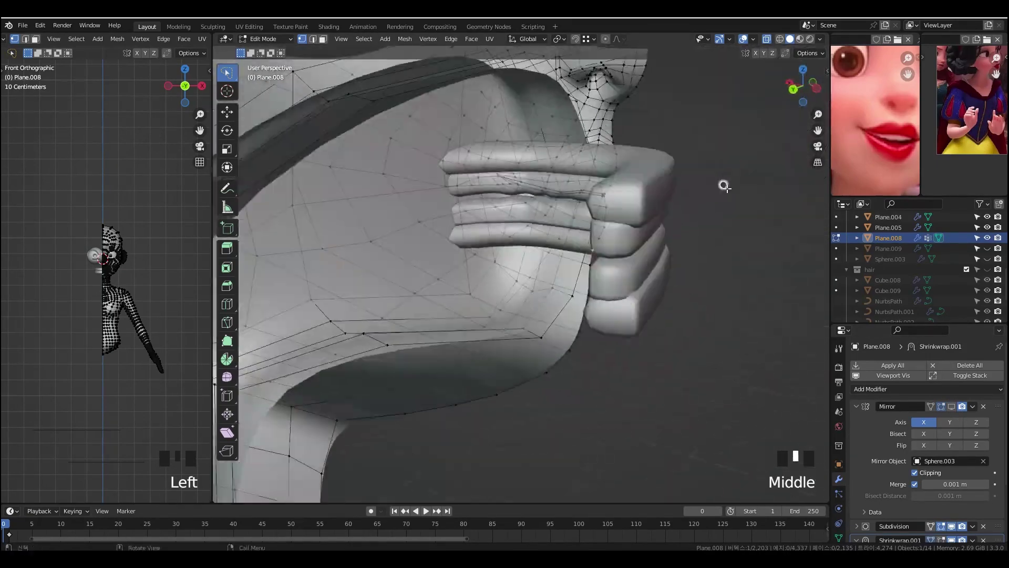
pyautogui.press('`')
pyautogui.press('`')
pyautogui.moveTo(784, 180); pyautogui.dragTo(578, 252, button='middle')
pyautogui.press('Tab')
pyautogui.press('`')
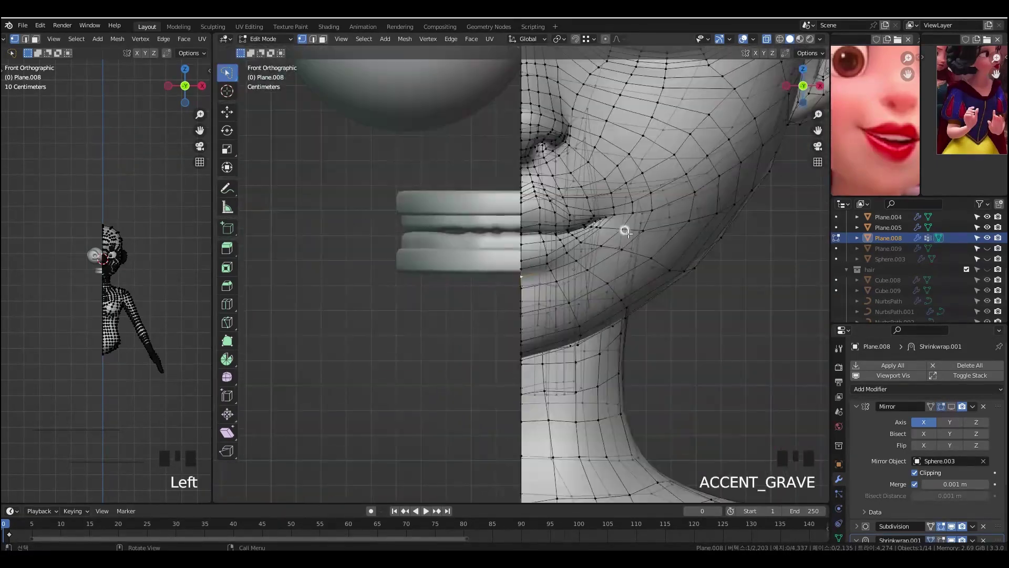
# - Select the joined teeth and gums and isolate them in local view, seen from above
pyautogui.click(459, 239)
pyautogui.moveTo(657, 326); pyautogui.dragTo(683, 336, button='middle')
pyautogui.click(569, 267)
pyautogui.press('/')
pyautogui.press('`')
pyautogui.click(558, 257)
# - Add a cube for the tongue, scale it by 0.207, 0.709 and 0.339, and place it near the teeth's rear end
pyautogui.hotkey('shift', 'a')
pyautogui.click(597, 259)
pyautogui.scroll(-16, 630, 307)
pyautogui.press('s')
pyautogui.click(558, 321)
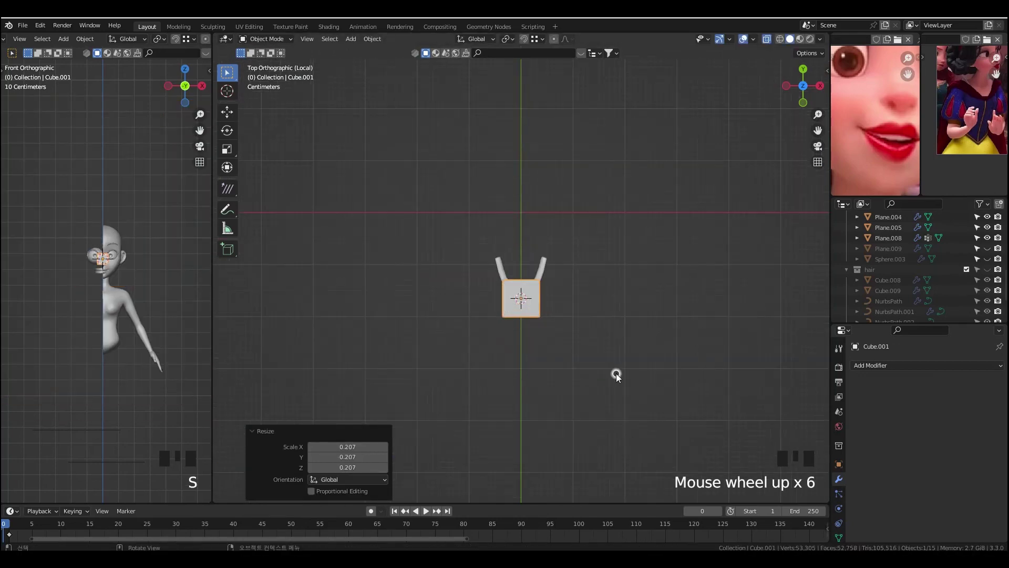
pyautogui.keyDown('shift'); pyautogui.moveTo(601, 337); pyautogui.dragTo(687, 367, button='middle'); pyautogui.keyUp('shift')
pyautogui.press('KP_3')
pyautogui.press('g')
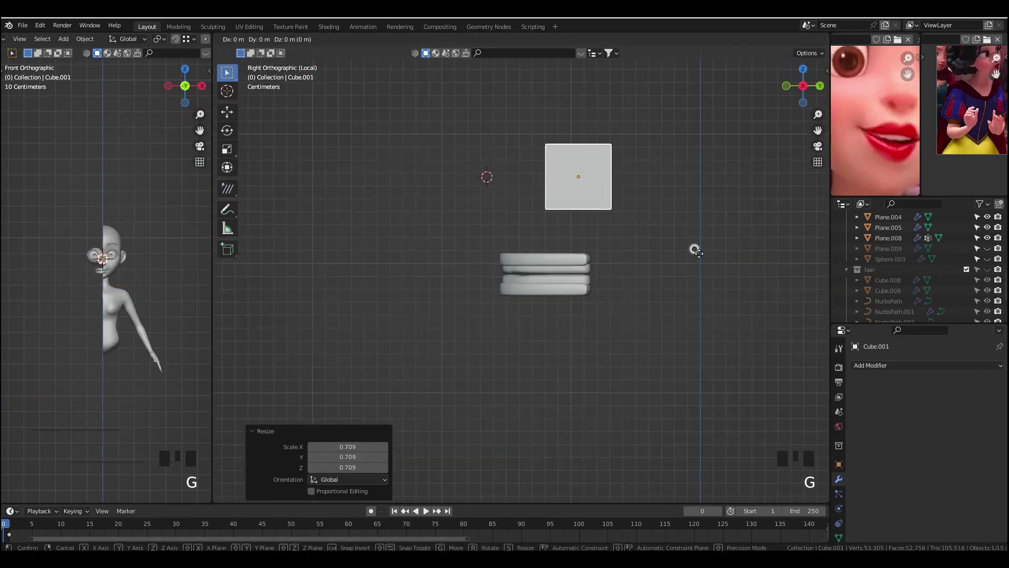
pyautogui.click(627, 307)
# - Add an X-axis Mirror modifier to the cube, cut a central loop and delete one half of its vertices
pyautogui.click(870, 364)
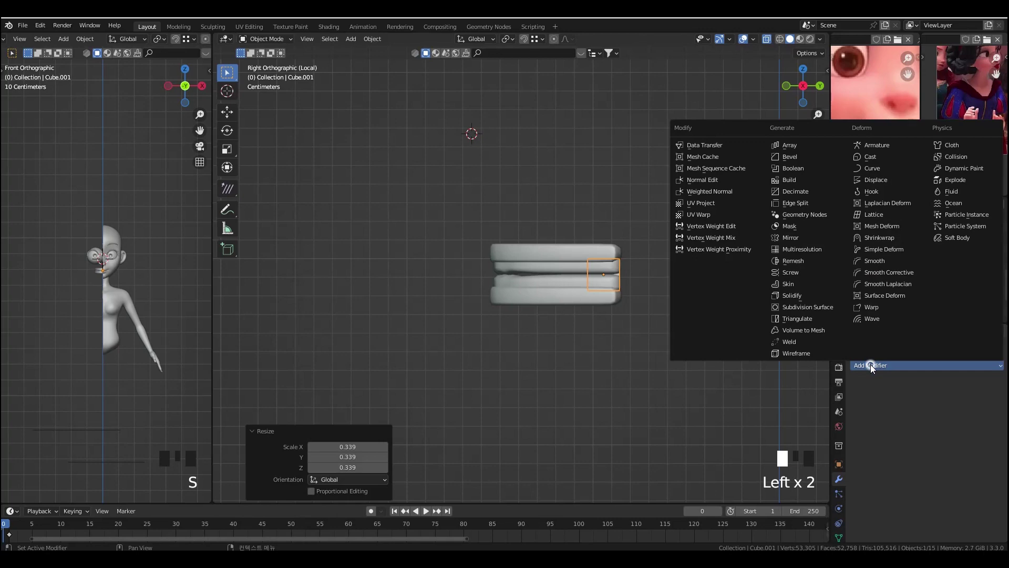
pyautogui.click(802, 244)
pyautogui.moveTo(589, 221); pyautogui.dragTo(555, 182, button='middle')
pyautogui.press('Tab')
pyautogui.hotkey('ctrl', 'r')
pyautogui.click(554, 183)
pyautogui.moveTo(549, 168); pyautogui.dragTo(547, 194)
pyautogui.press('x')
pyautogui.click(547, 193)
pyautogui.keyDown('alt'); pyautogui.moveTo(631, 276); pyautogui.dragTo(676, 286, button='middle'); pyautogui.keyUp('alt')
pyautogui.scroll(-1, 676, 286)
# - Extrude the cube's front face forward in sections, the first about 0.016 m, and reposition the sections to form the tongue's front
pyautogui.moveTo(581, 236); pyautogui.dragTo(589, 326)
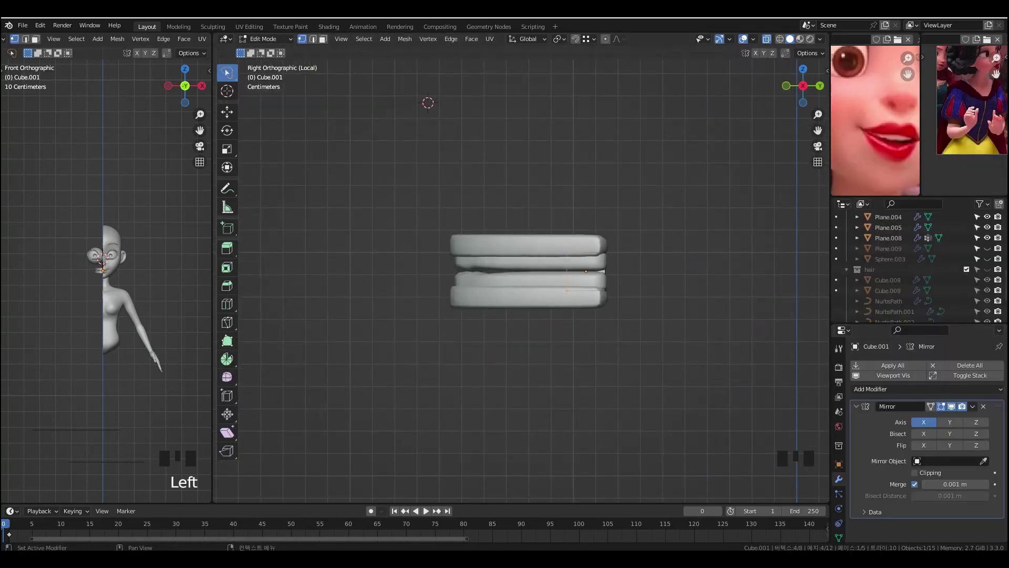
pyautogui.click(531, 332)
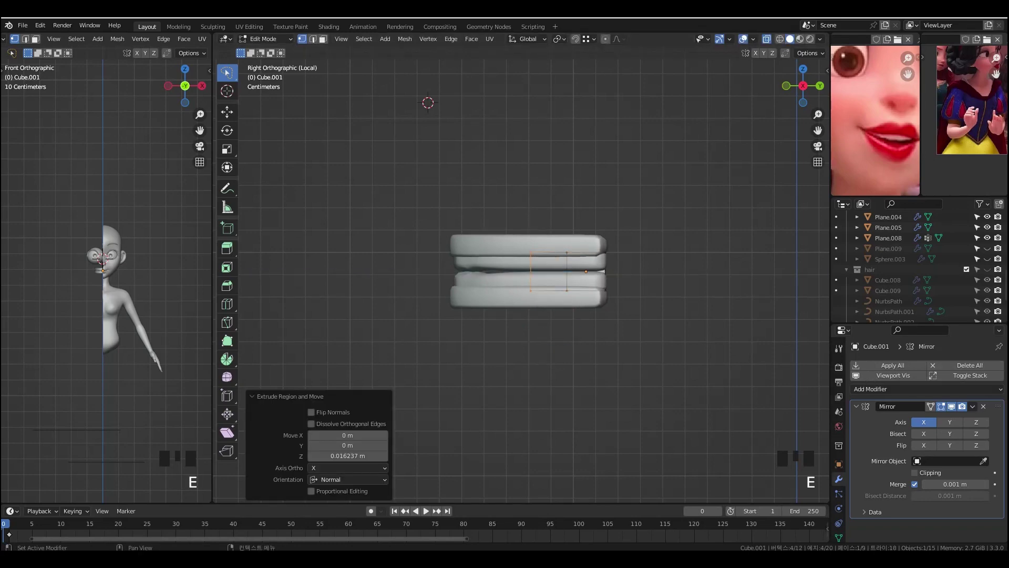
pyautogui.press('g')
pyautogui.click(675, 344)
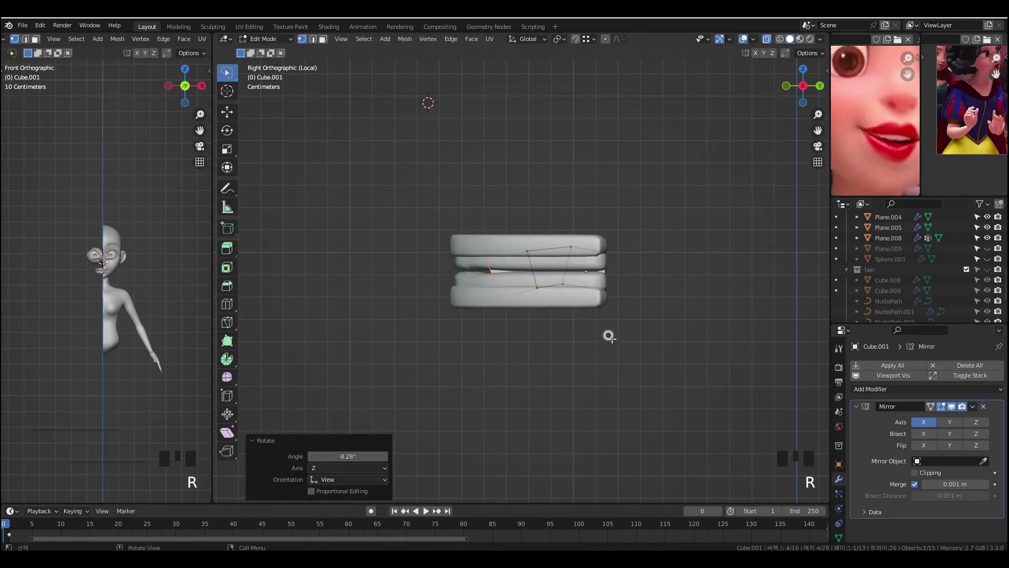
pyautogui.press('g')
pyautogui.press('y')
pyautogui.click(647, 352)
# - Adjust the tongue's middle section, then extrude, rotate and move its rear face to form the tongue's back
pyautogui.moveTo(507, 250); pyautogui.dragTo(558, 314)
pyautogui.press('e')
pyautogui.click(524, 362)
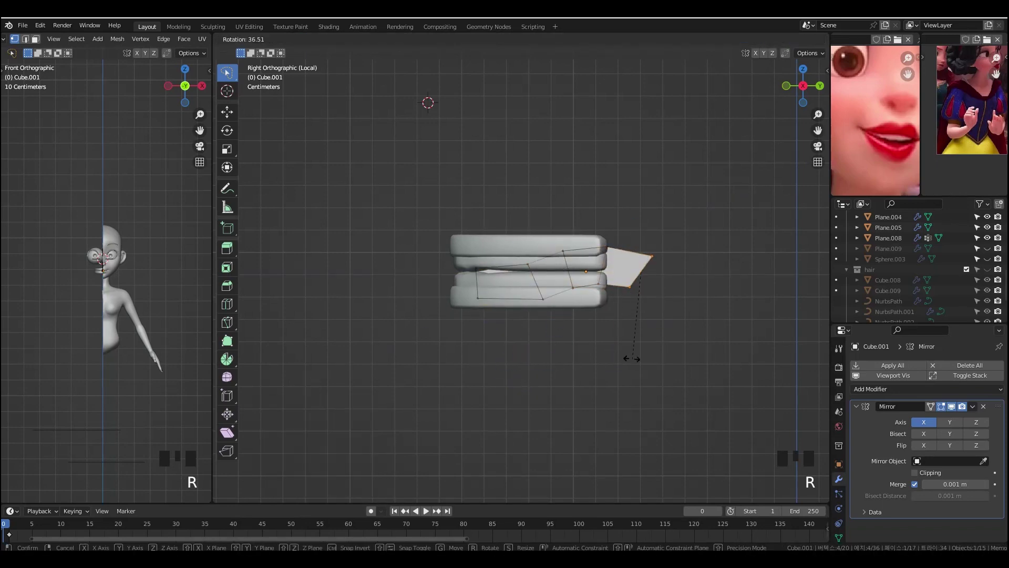
pyautogui.click(671, 394)
pyautogui.press('g')
pyautogui.click(683, 288)
# - Enable clipping in the tongue's Mirror modifier and move its centre edge loop along X onto the mirror plane
pyautogui.moveTo(699, 281); pyautogui.dragTo(688, 347, button='middle')
pyautogui.press('`')
pyautogui.press('`')
pyautogui.keyDown('alt'); pyautogui.click(549, 176); pyautogui.keyUp('alt')
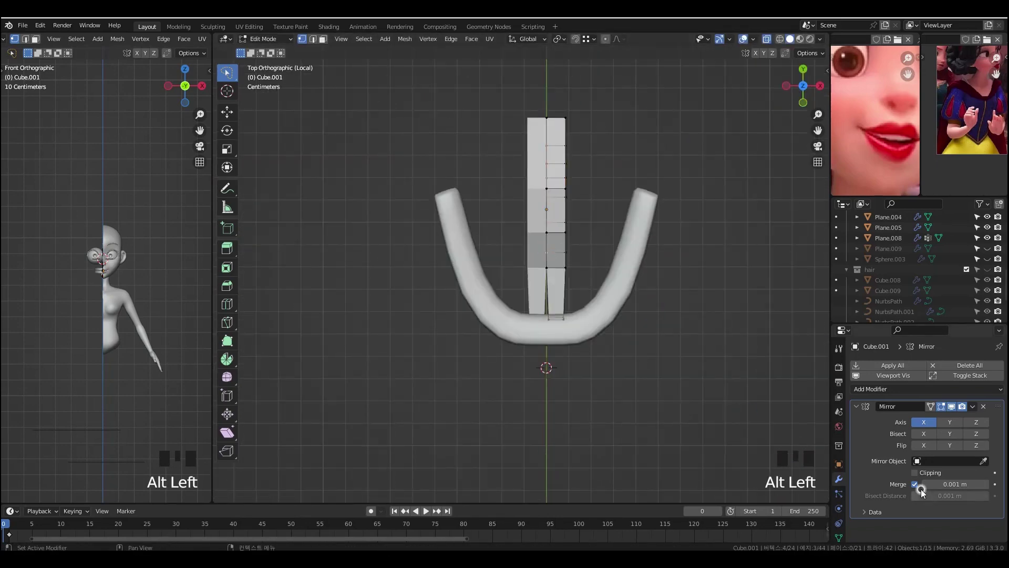
pyautogui.click(660, 314)
pyautogui.moveTo(689, 357); pyautogui.dragTo(720, 320, button='middle')
pyautogui.keyDown('alt'); pyautogui.click(544, 256); pyautogui.keyUp('alt')
pyautogui.press('g')
pyautogui.press('x')
pyautogui.click(728, 331)
# - Widen the tongue by moving its outer edge loops about 0.0167 m along X
pyautogui.press('`')
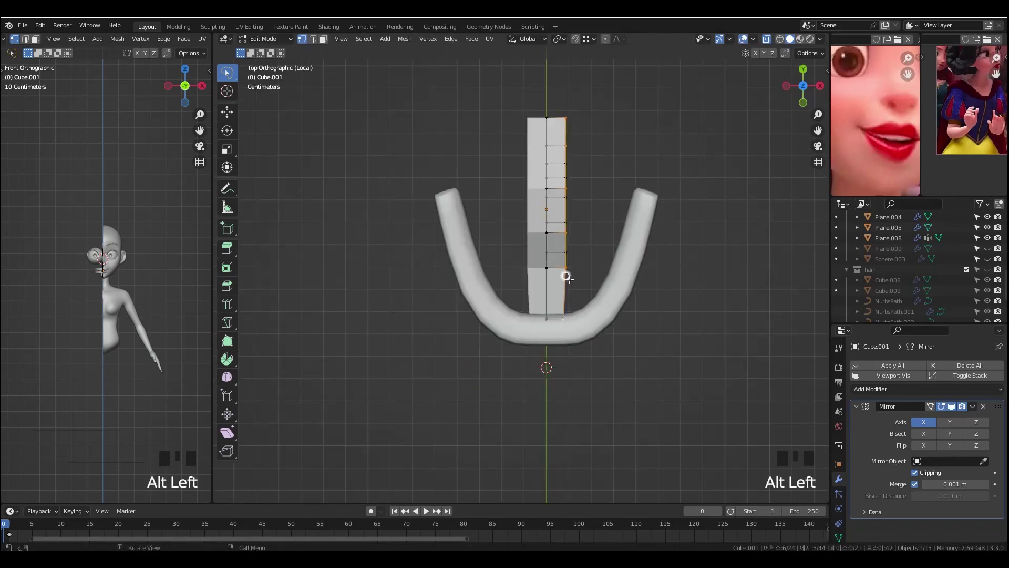
pyautogui.moveTo(600, 333); pyautogui.dragTo(594, 284, button='middle')
pyautogui.keyDown('alt'); pyautogui.click(594, 284); pyautogui.keyUp('alt')
pyautogui.press('`')
pyautogui.press('g')
pyautogui.press('x')
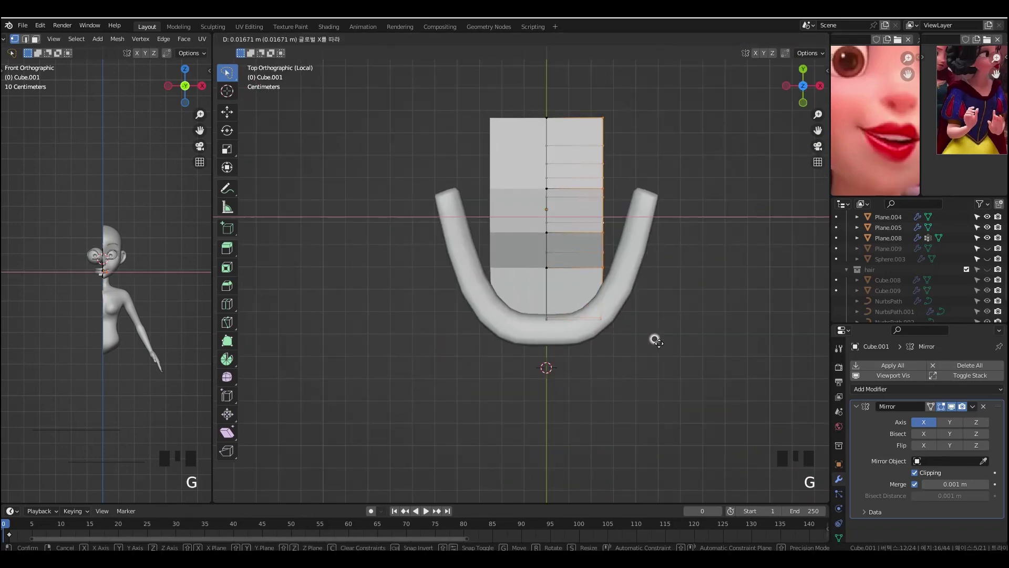
pyautogui.click(655, 338)
# - Move the tongue's front side vertices inward to taper the tip along the inside of the teeth arch
pyautogui.moveTo(588, 303); pyautogui.dragTo(644, 356)
pyautogui.press('g')
pyautogui.click(646, 341)
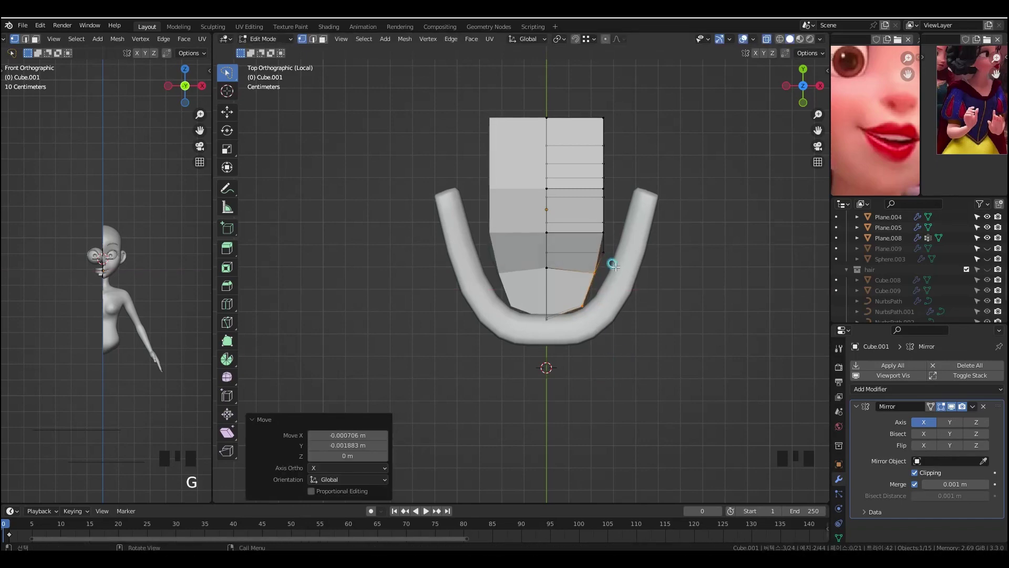
pyautogui.press('g')
pyautogui.click(625, 294)
pyautogui.moveTo(626, 295); pyautogui.dragTo(630, 273, button='middle')
# - Add a centred lengthwise loop cut to the tongue and move upper-surface vertices along Z to shape its profile
pyautogui.hotkey('ctrl', 'r')
pyautogui.click(610, 284)
pyautogui.rightClick(610, 284)
pyautogui.keyDown('ctrl'); pyautogui.moveTo(668, 368); pyautogui.dragTo(609, 267, button='middle'); pyautogui.keyUp('ctrl')
pyautogui.click(602, 276)
pyautogui.keyDown('ctrl'); pyautogui.click(763, 297); pyautogui.keyUp('ctrl')
pyautogui.press('`')
pyautogui.press('g')
pyautogui.press('z')
pyautogui.click(659, 377)
pyautogui.moveTo(664, 302); pyautogui.dragTo(681, 407, button='middle')
pyautogui.press('g')
pyautogui.click(626, 355)
# - Add a Subdivision Surface modifier to the tongue and shade it smooth
pyautogui.press('Tab')
pyautogui.click(893, 389)
pyautogui.click(813, 331)
pyautogui.moveTo(894, 528); pyautogui.dragTo(894, 469, button='middle')
pyautogui.rightClick(580, 194)
pyautogui.click(580, 193)
# - Add another lengthwise loop cut around the tongue to refine its shape, then inspect it between the teeth
pyautogui.press('Tab')
pyautogui.moveTo(639, 255); pyautogui.dragTo(675, 329, button='middle')
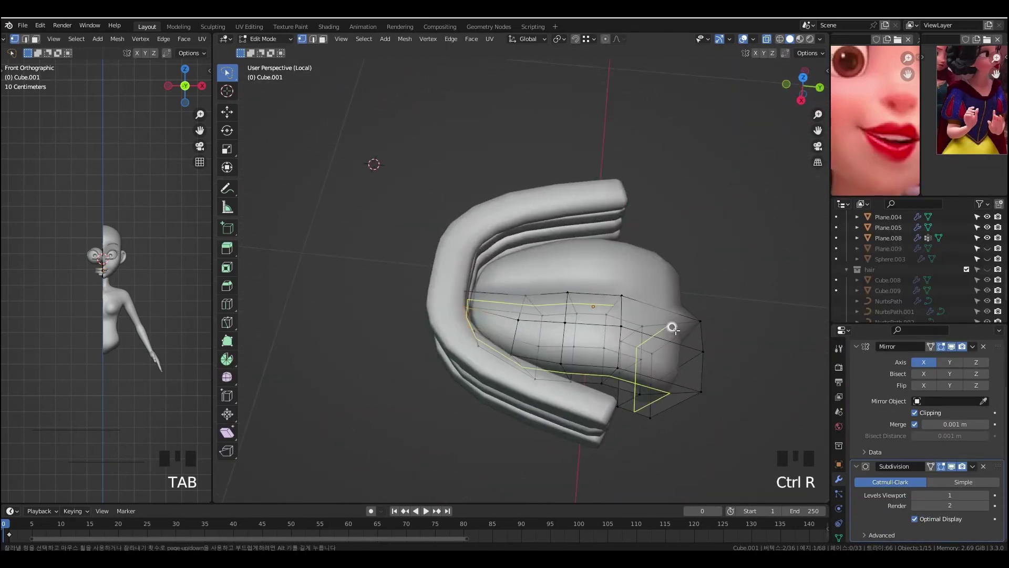
pyautogui.hotkey('ctrl', 'r')
pyautogui.click(667, 383)
pyautogui.press('`')
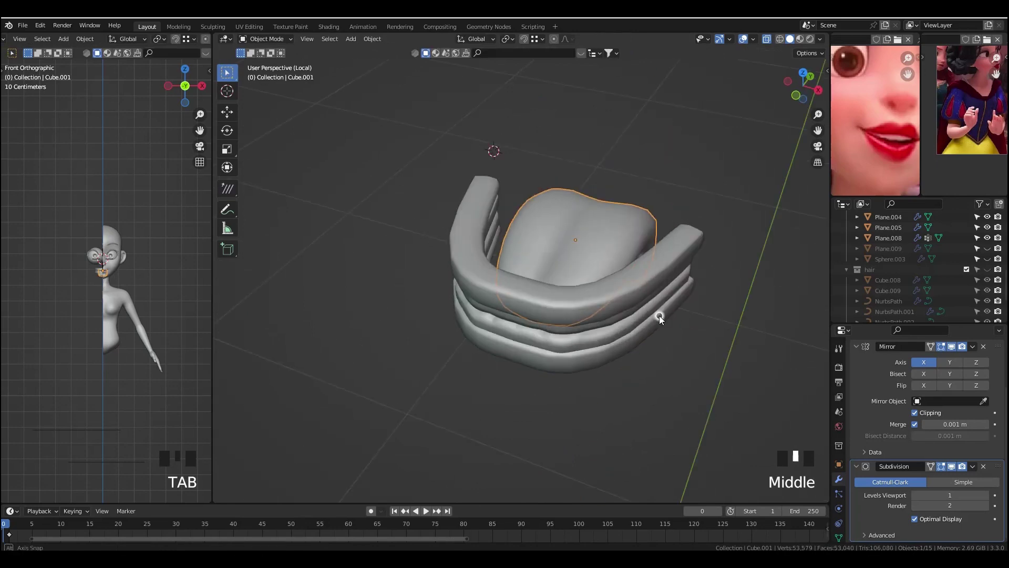
pyautogui.moveTo(659, 315); pyautogui.dragTo(654, 259, button='middle')
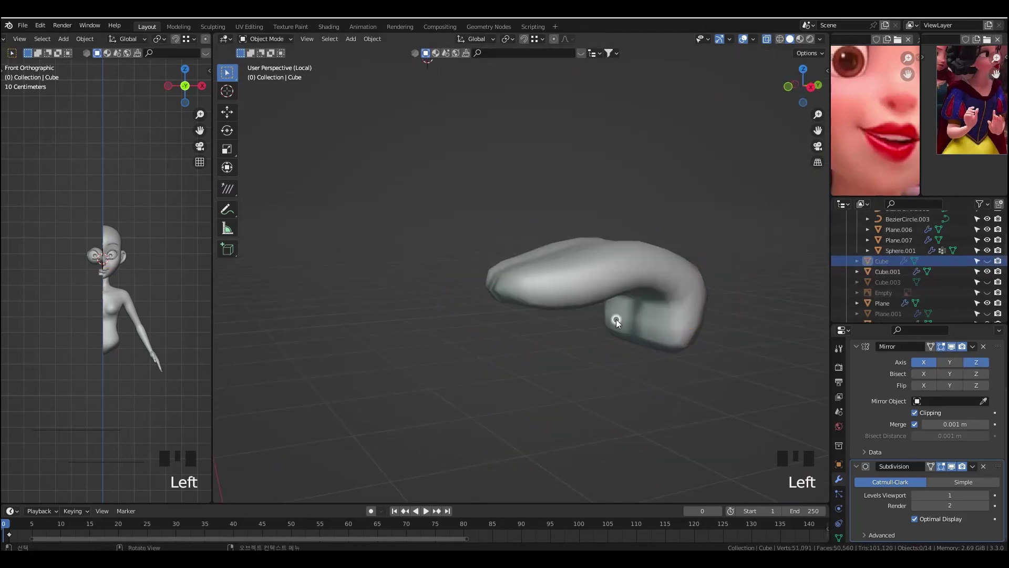
# - Move the tongue's upper centreline vertices onto the mirror plane to close up the middle
pyautogui.moveTo(616, 320); pyautogui.dragTo(648, 386, button='middle')
pyautogui.press('Tab')
pyautogui.scroll(2, 572, 310)
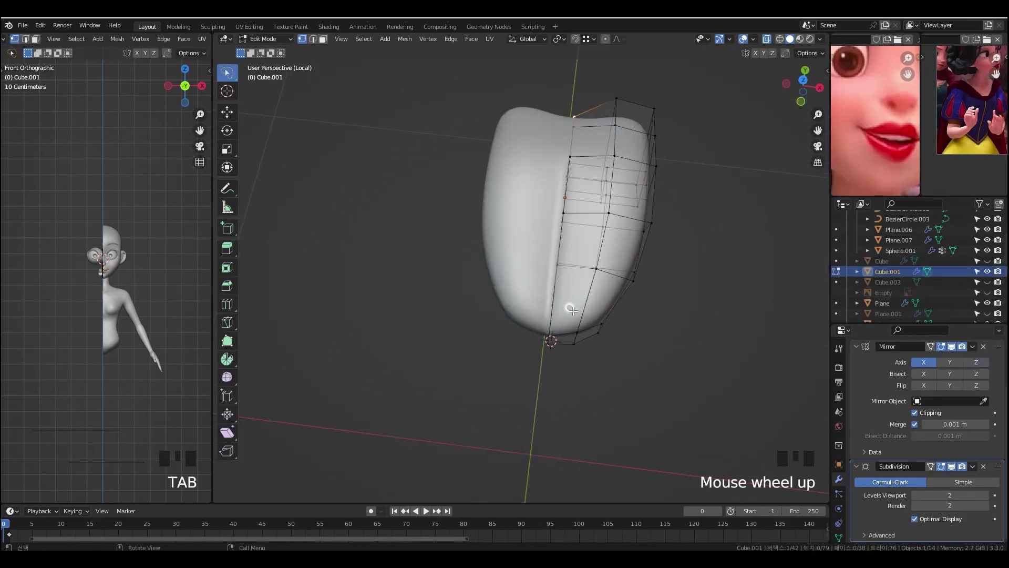
pyautogui.moveTo(573, 311); pyautogui.dragTo(570, 233, button='middle')
pyautogui.press('g')
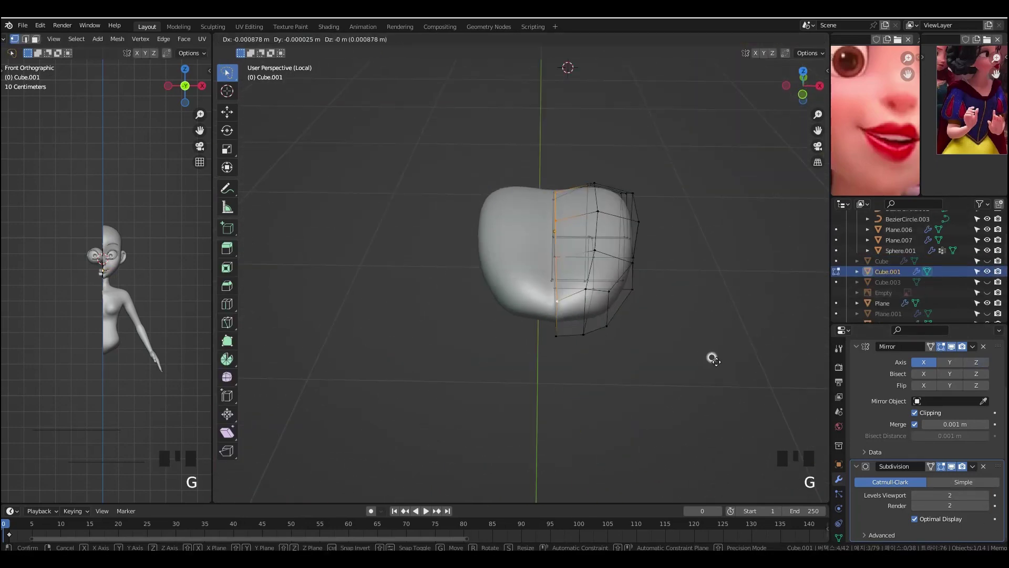
pyautogui.click(704, 357)
# - Move the tongue's centreline vertices along Z in front view to shape the groove, and check the smoothed form
pyautogui.keyDown('alt'); pyautogui.moveTo(705, 357); pyautogui.dragTo(673, 287, button='middle'); pyautogui.keyUp('alt')
pyautogui.scroll(1, 673, 287)
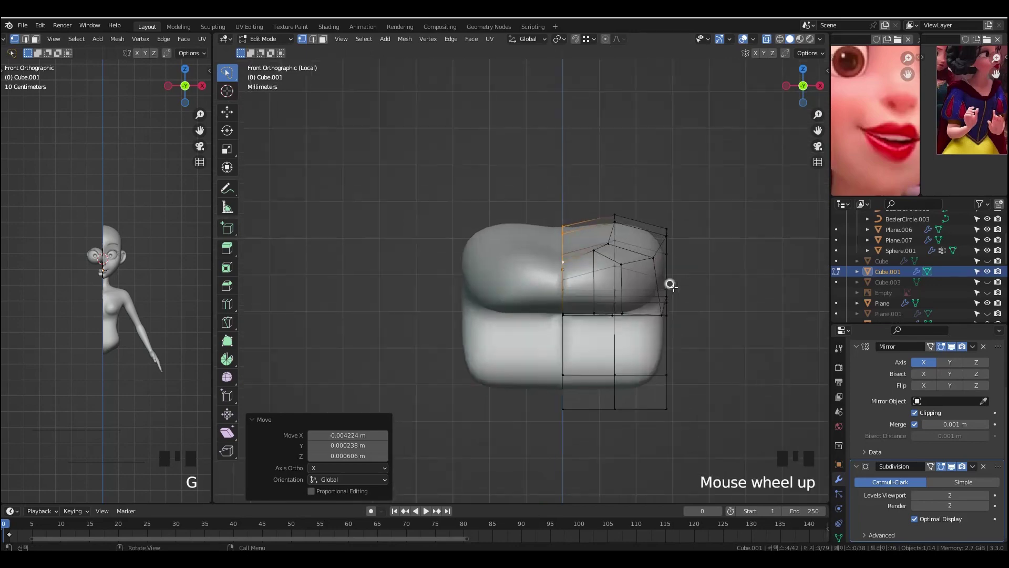
pyautogui.press('g')
pyautogui.press('z')
pyautogui.click(735, 276)
pyautogui.moveTo(735, 278); pyautogui.dragTo(703, 296, button='middle')
pyautogui.press('Tab')
pyautogui.press('Tab')
pyautogui.press('Tab')
pyautogui.press('Tab')
# - Delete the tongue's inner faces on the centre plane and show its mirrored half again
pyautogui.keyDown('shift'); pyautogui.click(545, 273); pyautogui.keyUp('shift')
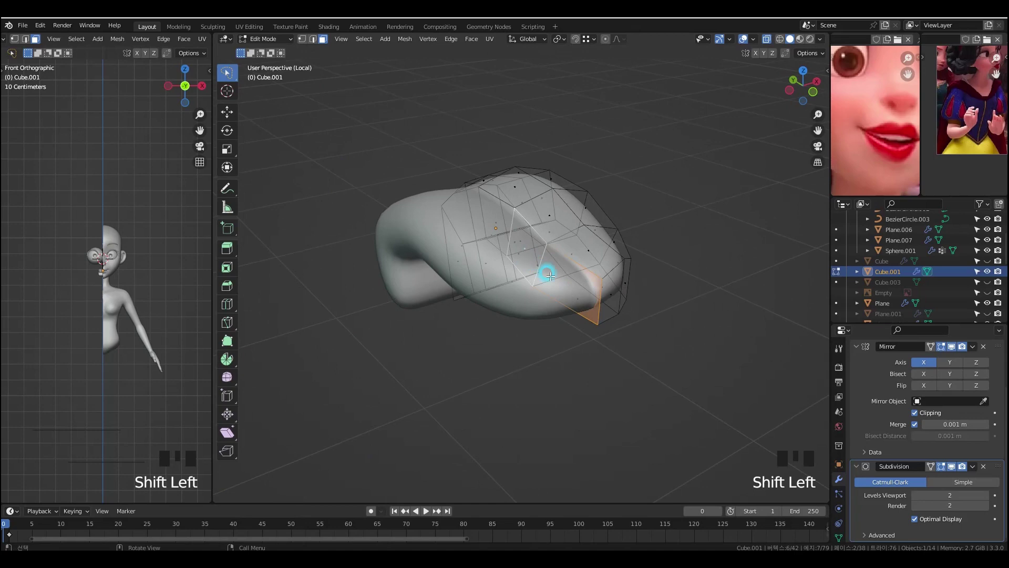
pyautogui.moveTo(545, 273); pyautogui.dragTo(437, 263, button='middle')
pyautogui.keyDown('shift'); pyautogui.moveTo(437, 263); pyautogui.dragTo(534, 337, button='middle'); pyautogui.keyUp('shift')
pyautogui.hotkey('ctrl', 'z')
pyautogui.moveTo(575, 378); pyautogui.dragTo(536, 379, button='middle')
pyautogui.keyDown('shift'); pyautogui.click(476, 368); pyautogui.keyUp('shift')
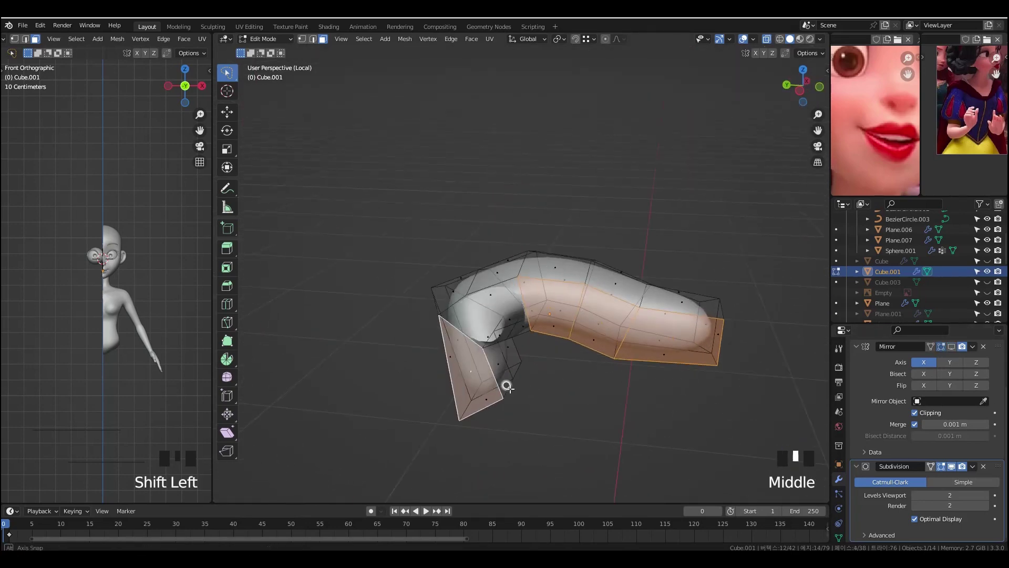
pyautogui.press('x')
pyautogui.click(505, 389)
pyautogui.moveTo(628, 420); pyautogui.dragTo(603, 421, button='middle')
pyautogui.click(951, 347)
pyautogui.moveTo(736, 352); pyautogui.dragTo(756, 286, button='middle')
pyautogui.press('1')
# - Unhide the mouth cavity and check how the tongue sits inside the head
pyautogui.click(986, 282)
pyautogui.moveTo(686, 310); pyautogui.dragTo(668, 317, button='middle')
pyautogui.press('/')
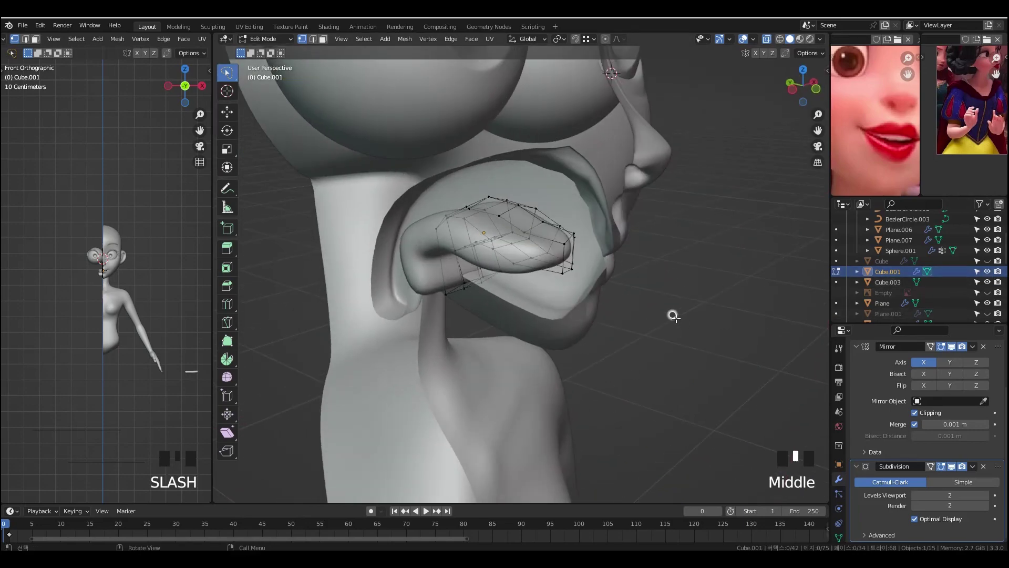
pyautogui.press('/')
pyautogui.scroll(-2, 673, 324)
pyautogui.press('Tab')
pyautogui.click(673, 324)
# - Unhide the teeth and isolate them together with the tongue in local view
pyautogui.click(988, 261)
pyautogui.press('/')
pyautogui.click(560, 249)
pyautogui.keyDown('shift'); pyautogui.click(556, 246); pyautogui.keyUp('shift')
pyautogui.keyDown('shift'); pyautogui.click(554, 244); pyautogui.keyUp('shift')
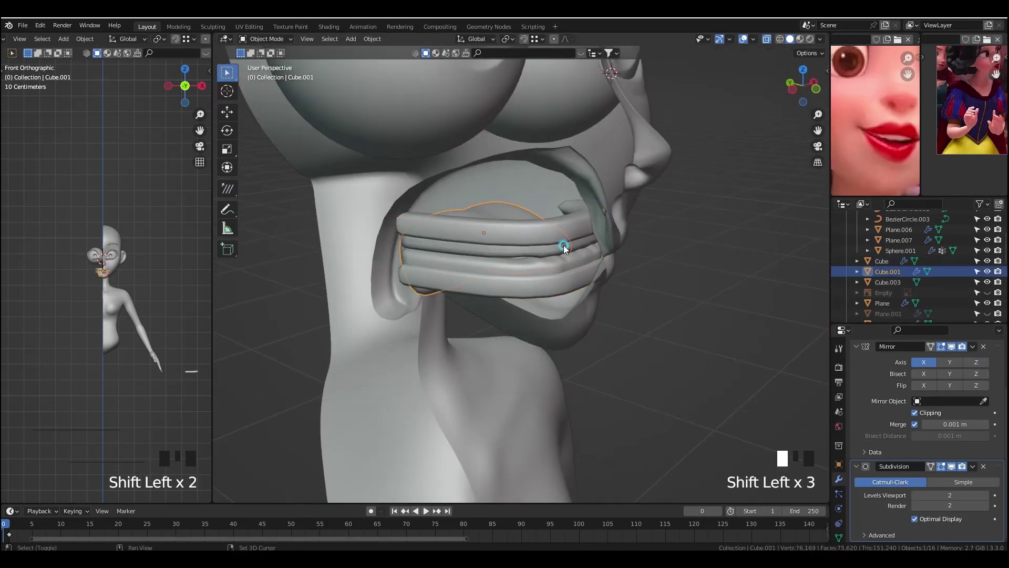
pyautogui.keyDown('shift'); pyautogui.click(553, 244); pyautogui.keyUp('shift')
pyautogui.press('/')
# - Scale the tongue mesh slightly and lower the tongue about 0.0016 m along Z in right side view to fit the teeth arch
pyautogui.press('`')
pyautogui.press('Tab')
pyautogui.moveTo(572, 297); pyautogui.dragTo(660, 277, button='middle')
pyautogui.press('s')
pyautogui.click(624, 405)
pyautogui.press('Tab')
pyautogui.click(618, 405)
pyautogui.click(607, 272)
pyautogui.moveTo(608, 272); pyautogui.dragTo(629, 272, button='middle')
pyautogui.press('`')
pyautogui.press('g')
pyautogui.click(670, 346)
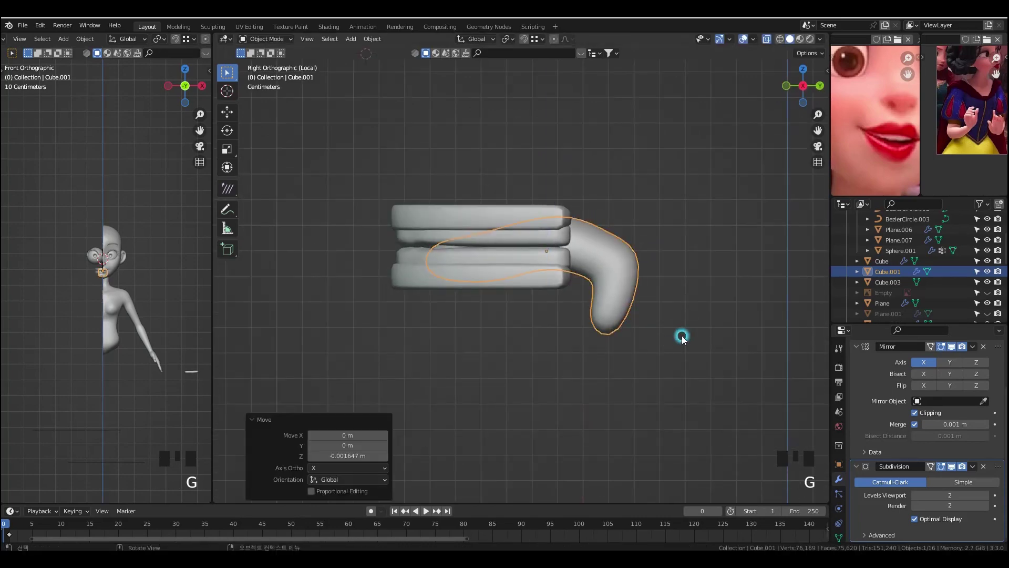
# - Leave local view and turn on the body's mirror display briefly to check the full head
pyautogui.press('/')
pyautogui.click(660, 323)
pyautogui.click(660, 322)
pyautogui.keyDown('ctrl'); pyautogui.moveTo(660, 322); pyautogui.dragTo(708, 241, button='middle'); pyautogui.keyUp('ctrl')
pyautogui.click(952, 346)
pyautogui.keyDown('alt'); pyautogui.moveTo(765, 332); pyautogui.dragTo(637, 302, button='middle'); pyautogui.keyUp('alt')
pyautogui.keyDown('ctrl'); pyautogui.moveTo(637, 302); pyautogui.dragTo(755, 300, button='middle'); pyautogui.keyUp('ctrl')
pyautogui.click(951, 347)
# - Hide the teeth and the tongue to clear the view of the mouth opening
pyautogui.press('Tab')
pyautogui.hotkey('alt', 'z')
pyautogui.press('Tab')
pyautogui.press('Tab')
pyautogui.press('Tab')
pyautogui.click(670, 255)
pyautogui.click(987, 261)
pyautogui.click(987, 271)
# - Edit the body mesh and move a vertex at the corner of the lips to tidy the mouth opening
pyautogui.moveTo(557, 216); pyautogui.dragTo(588, 229, button='middle')
pyautogui.click(637, 270)
pyautogui.press('Tab')
pyautogui.click(780, 288)
pyautogui.moveTo(781, 288); pyautogui.dragTo(662, 294, button='middle')
pyautogui.keyDown('ctrl'); pyautogui.moveTo(662, 295); pyautogui.dragTo(620, 310, button='middle'); pyautogui.keyUp('ctrl')
pyautogui.keyDown('ctrl'); pyautogui.moveTo(620, 310); pyautogui.dragTo(595, 242, button='middle'); pyautogui.keyUp('ctrl')
pyautogui.press('g')
pyautogui.click(602, 313)
pyautogui.hotkey('alt', 'z')
pyautogui.moveTo(535, 250); pyautogui.dragTo(649, 293, button='middle')
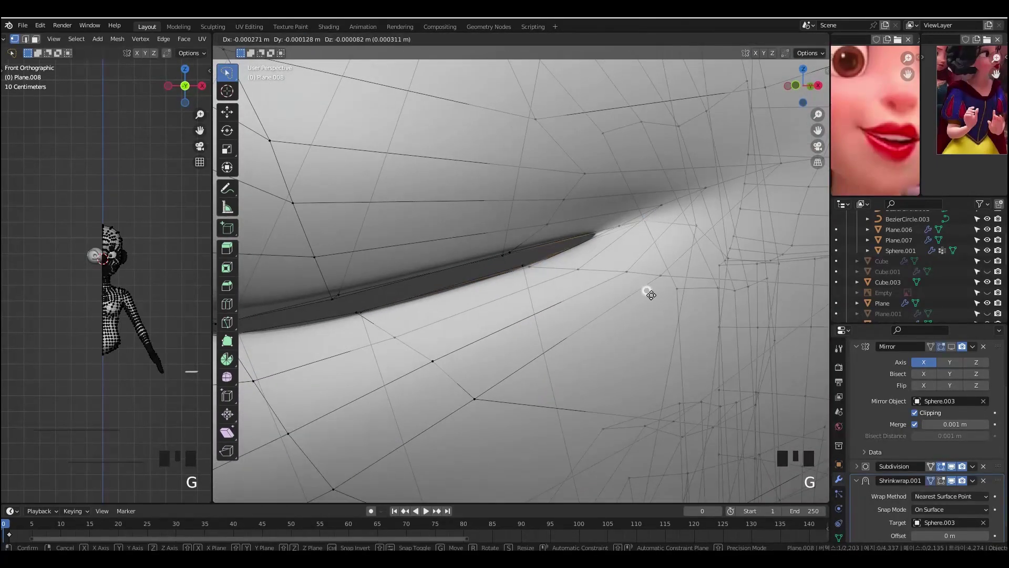
# - Reposition further vertices around the mouth corner, and show the body's mirrored half again
pyautogui.press('Tab')
pyautogui.press('Tab')
pyautogui.press('g')
pyautogui.click(581, 304)
pyautogui.press('Tab')
pyautogui.keyDown('ctrl'); pyautogui.moveTo(582, 304); pyautogui.dragTo(597, 222, button='middle'); pyautogui.keyUp('ctrl')
pyautogui.press('Tab')
pyautogui.click(615, 223)
pyautogui.press('g')
pyautogui.click(627, 255)
pyautogui.press('Tab')
pyautogui.click(688, 315)
pyautogui.click(951, 346)
pyautogui.scroll(-3, 624, 345)
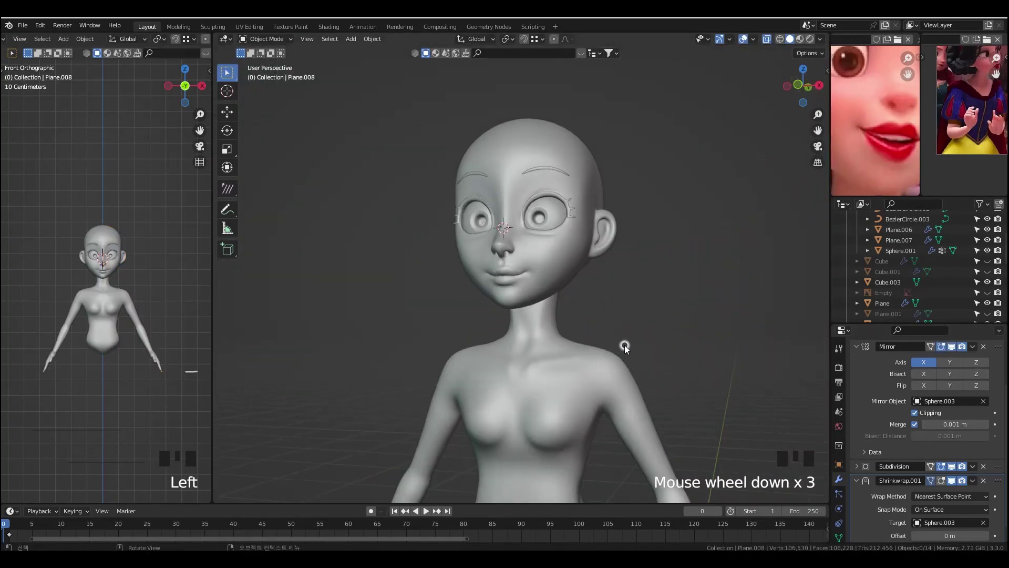
# - Move several individual vertices of the body mesh to even out its surface, checking from front and angled views
pyautogui.click(593, 358)
pyautogui.press('KP_1')
pyautogui.scroll(3, 622, 336)
pyautogui.moveTo(599, 365); pyautogui.dragTo(590, 263, button='middle')
pyautogui.press('Tab')
pyautogui.scroll(-2, 649, 322)
pyautogui.click(589, 263)
pyautogui.press('g')
pyautogui.click(657, 265)
pyautogui.moveTo(657, 264); pyautogui.dragTo(638, 268, button='middle')
pyautogui.moveTo(639, 268); pyautogui.dragTo(632, 304, button='middle')
pyautogui.press('g')
pyautogui.click(675, 312)
pyautogui.press('g')
pyautogui.click(670, 306)
pyautogui.click(619, 253)
pyautogui.press('g')
pyautogui.click(642, 258)
pyautogui.moveTo(641, 258); pyautogui.dragTo(660, 283, button='middle')
pyautogui.press('`')
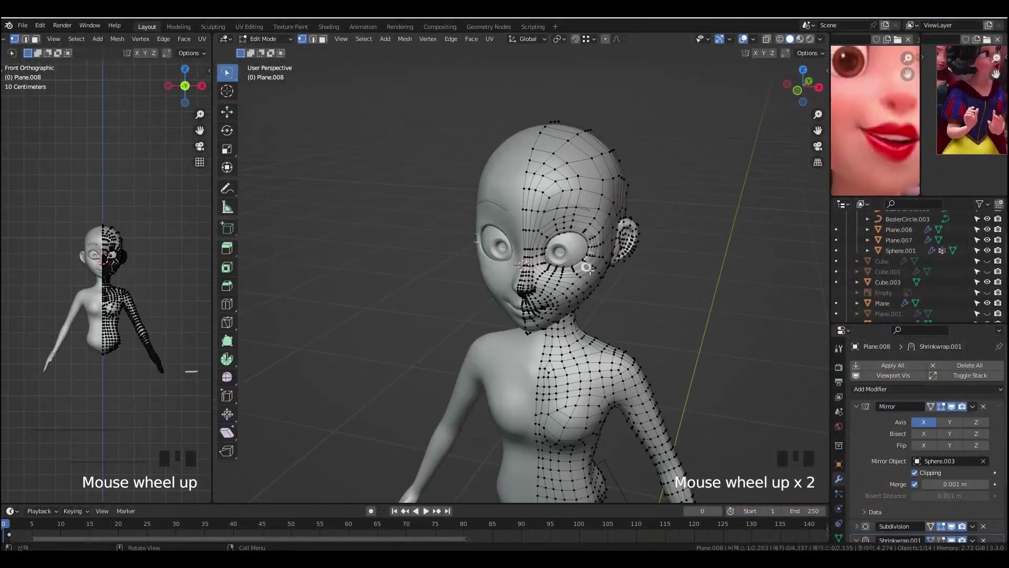
# - Select an edge path along the head with shortest-path selection and mark it as a seam
pyautogui.moveTo(531, 190); pyautogui.dragTo(692, 373, button='middle')
pyautogui.keyDown('ctrl'); pyautogui.click(633, 168); pyautogui.keyUp('ctrl')
pyautogui.hotkey('ctrl', 'r')
pyautogui.press('Escape')
pyautogui.press('Escape')
pyautogui.hotkey('ctrl', 'e')
pyautogui.click(691, 450)
# - Select two more edge loops on the head and mark them as seams
pyautogui.moveTo(629, 417); pyautogui.dragTo(573, 375, button='middle')
pyautogui.scroll(3, 653, 369)
pyautogui.keyDown('alt'); pyautogui.click(573, 269); pyautogui.keyUp('alt')
pyautogui.keyDown('alt'); pyautogui.keyDown('shift'); pyautogui.click(650, 347); pyautogui.keyUp('shift'); pyautogui.keyUp('alt')
pyautogui.hotkey('ctrl', 'e')
pyautogui.click(650, 348)
# - Mark the edge loop at the mouth as a seam with the mirrored half temporarily hidden
pyautogui.keyDown('alt'); pyautogui.click(619, 381); pyautogui.keyUp('alt')
pyautogui.scroll(-2, 921, 481)
pyautogui.hotkey('alt', 'z')
pyautogui.click(951, 364)
pyautogui.scroll(2, 603, 369)
pyautogui.keyDown('alt'); pyautogui.click(613, 371); pyautogui.keyUp('alt')
pyautogui.hotkey('ctrl', 'e')
pyautogui.click(651, 374)
pyautogui.click(952, 364)
# - Mark the edge loop around the base of the neck as a seam
pyautogui.moveTo(572, 331); pyautogui.dragTo(583, 308, button='middle')
pyautogui.keyDown('alt'); pyautogui.click(570, 304); pyautogui.keyUp('alt')
pyautogui.hotkey('ctrl', 'e')
pyautogui.click(569, 304)
# - Select the lengthwise edge line along the arm down to the wrist and mark it as a seam
pyautogui.keyDown('shift'); pyautogui.moveTo(583, 307); pyautogui.dragTo(453, 274, button='middle'); pyautogui.keyUp('shift')
pyautogui.scroll(3, 453, 274)
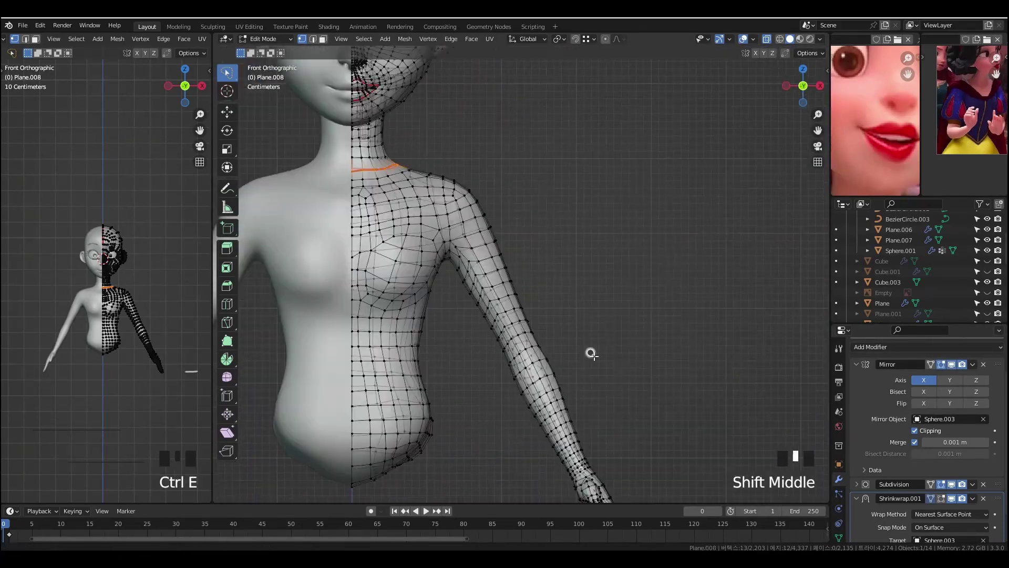
pyautogui.moveTo(593, 355); pyautogui.dragTo(557, 272, button='middle')
pyautogui.keyDown('alt'); pyautogui.click(472, 314); pyautogui.keyUp('alt')
pyautogui.scroll(-1, 471, 313)
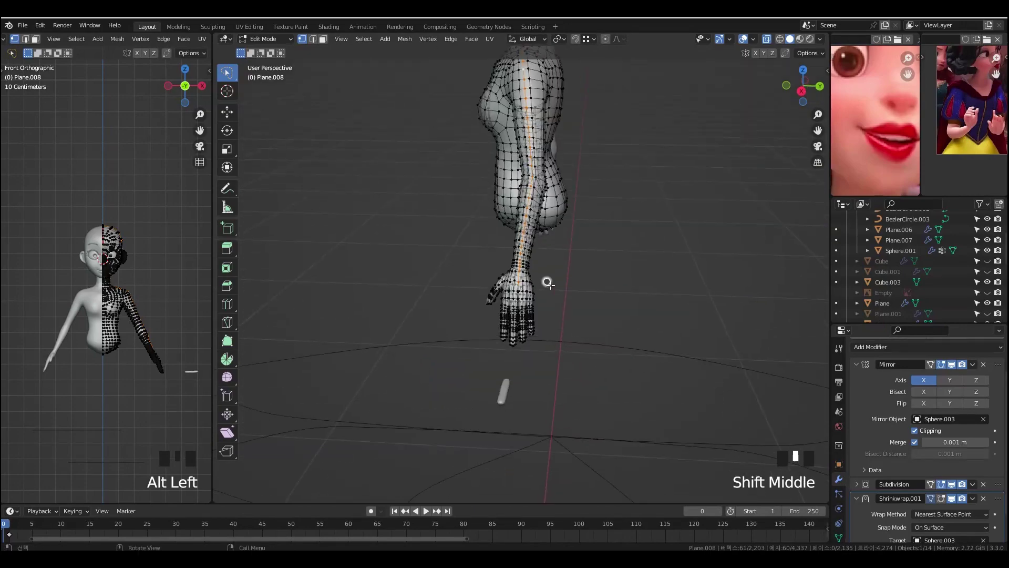
pyautogui.scroll(2, 556, 273)
pyautogui.keyDown('ctrl'); pyautogui.click(529, 288); pyautogui.keyUp('ctrl')
pyautogui.hotkey('ctrl', 'e')
pyautogui.click(513, 342)
# - Mark the edge loop around the wrist as a seam
pyautogui.moveTo(514, 342); pyautogui.dragTo(523, 269, button='middle')
pyautogui.keyDown('alt'); pyautogui.click(523, 269); pyautogui.keyUp('alt')
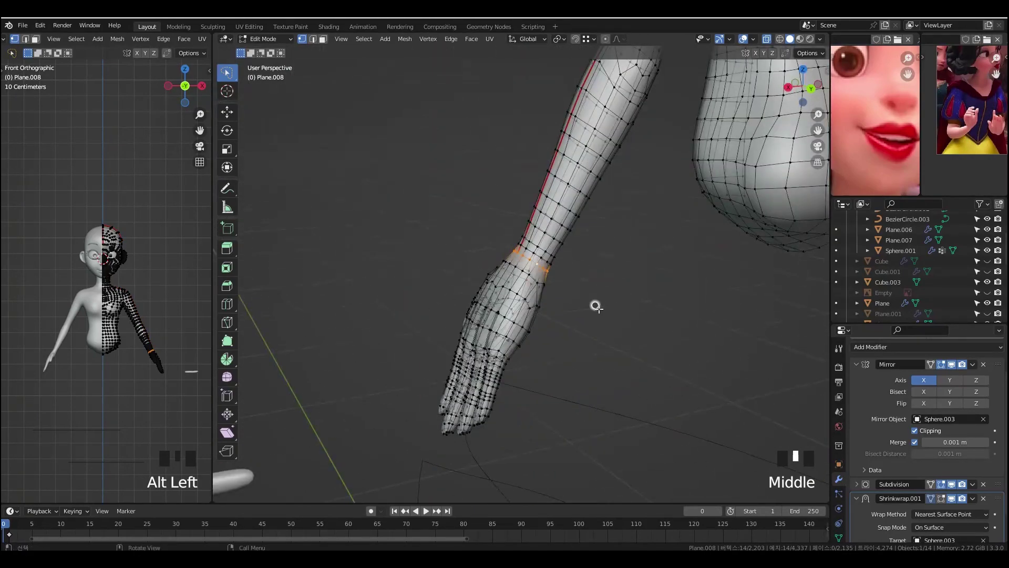
pyautogui.hotkey('ctrl', 'e')
pyautogui.click(552, 315)
# - Mark the edges running from the wrist loop along the side of the hand as a seam, selecting them in X-ray display
pyautogui.moveTo(552, 315); pyautogui.dragTo(492, 207, button='middle')
pyautogui.keyDown('ctrl'); pyautogui.click(529, 290); pyautogui.keyUp('ctrl')
pyautogui.hotkey('ctrl', 'z')
pyautogui.scroll(1, 504, 318)
pyautogui.hotkey('alt', 'z')
pyautogui.keyDown('shift'); pyautogui.click(528, 311); pyautogui.keyUp('shift')
pyautogui.keyDown('shift'); pyautogui.click(513, 286); pyautogui.keyUp('shift')
pyautogui.hotkey('ctrl', 'e')
pyautogui.click(515, 287)
# - Mark the vertical edge line down the front of the neck as a seam
pyautogui.scroll(-4, 580, 326)
pyautogui.scroll(2, 579, 337)
pyautogui.click(459, 212)
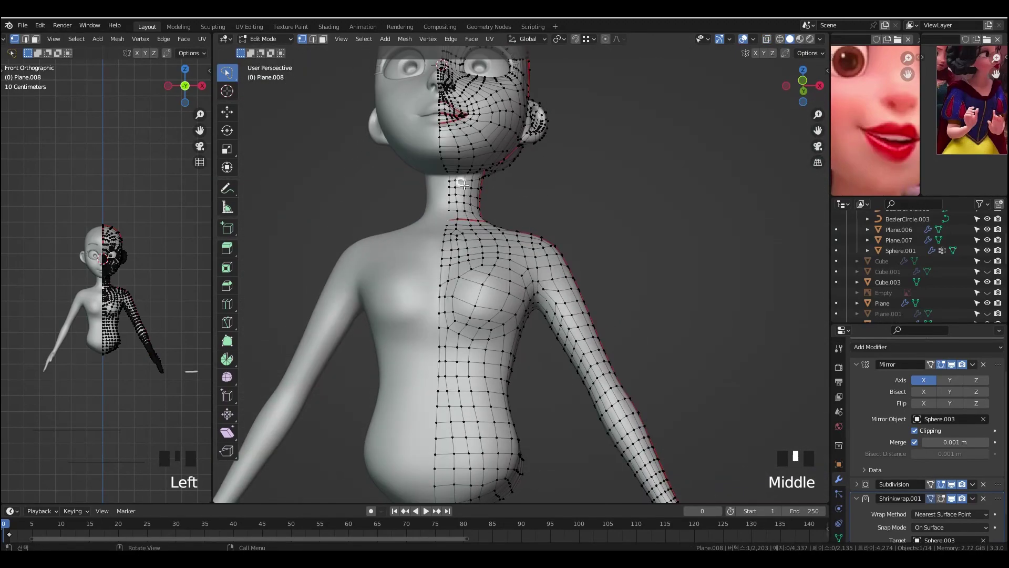
pyautogui.hotkey('ctrl', 'e')
pyautogui.click(473, 214)
# - Mark the edge loop around the shoulder, where the arm meets the torso, as a seam
pyautogui.moveTo(557, 381); pyautogui.dragTo(579, 379, button='middle')
pyautogui.keyDown('alt'); pyautogui.click(523, 276); pyautogui.keyUp('alt')
pyautogui.keyDown('alt'); pyautogui.keyDown('shift'); pyautogui.click(534, 259); pyautogui.keyUp('shift'); pyautogui.keyUp('alt')
pyautogui.hotkey('ctrl', 'e')
pyautogui.click(579, 380)
# - Mark the edge path from the armpit down the side of the torso and across the lower hip as a seam
pyautogui.keyDown('shift'); pyautogui.moveTo(557, 347); pyautogui.dragTo(536, 266, button='middle'); pyautogui.keyUp('shift')
pyautogui.click(524, 194)
pyautogui.moveTo(524, 194); pyautogui.dragTo(533, 190, button='middle')
pyautogui.moveTo(550, 322); pyautogui.dragTo(519, 350, button='middle')
pyautogui.keyDown('ctrl'); pyautogui.click(503, 278); pyautogui.keyUp('ctrl')
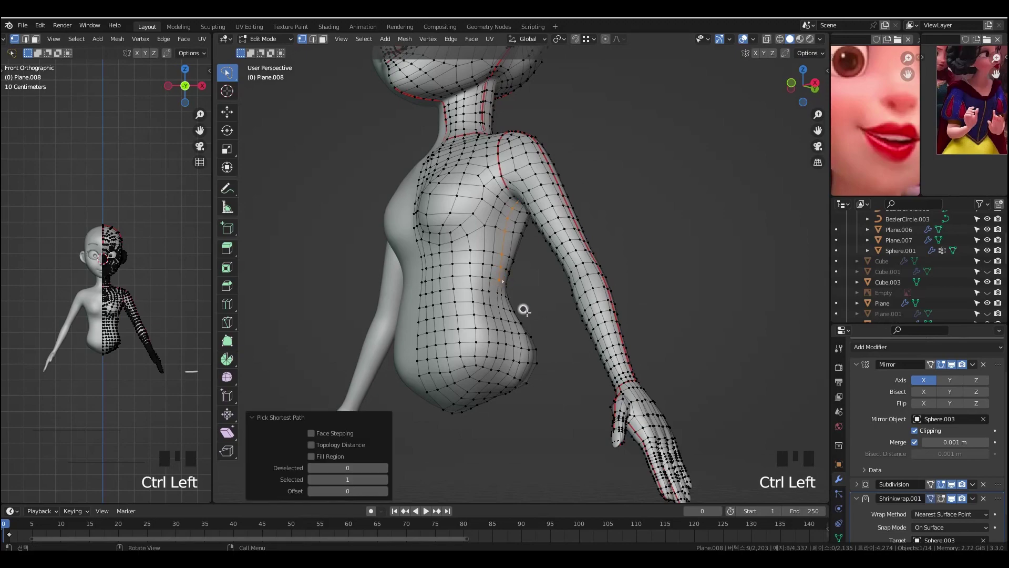
pyautogui.moveTo(526, 312); pyautogui.dragTo(513, 315, button='middle')
pyautogui.keyDown('ctrl'); pyautogui.click(506, 352); pyautogui.keyUp('ctrl')
pyautogui.moveTo(506, 353); pyautogui.dragTo(502, 362, button='middle')
pyautogui.keyDown('ctrl'); pyautogui.click(494, 370); pyautogui.keyUp('ctrl')
pyautogui.keyDown('ctrl'); pyautogui.click(468, 380); pyautogui.keyUp('ctrl')
pyautogui.keyDown('shift'); pyautogui.click(468, 380); pyautogui.keyUp('shift')
pyautogui.keyDown('shift'); pyautogui.click(477, 380); pyautogui.keyUp('shift')
pyautogui.moveTo(549, 397); pyautogui.dragTo(649, 313, button='middle')
pyautogui.hotkey('ctrl', 'e')
pyautogui.click(533, 383)
# - Return to Object Mode and apply the body's Mirror modifier
pyautogui.press('a')
pyautogui.press('a')
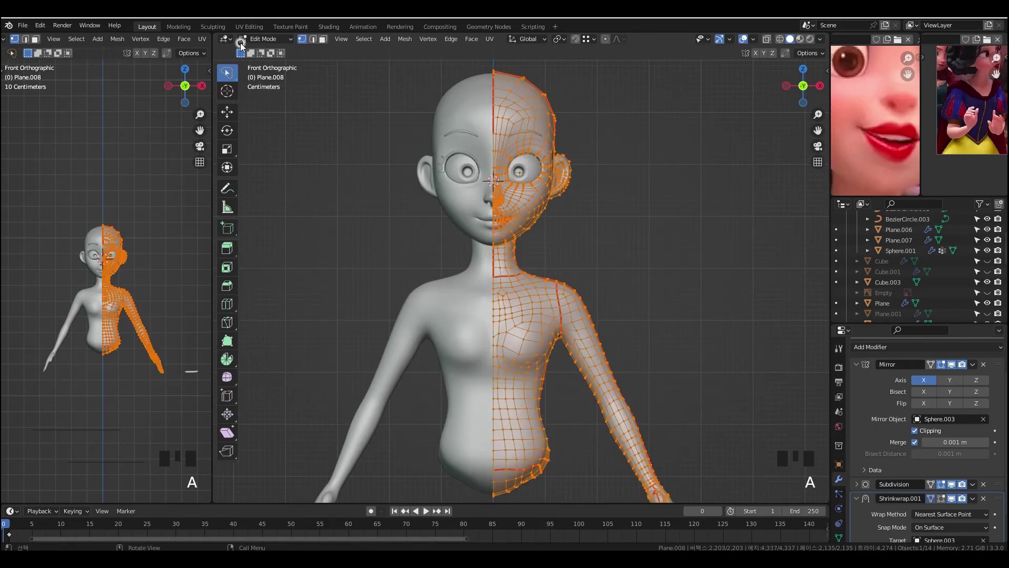
pyautogui.press('Tab')
pyautogui.click(629, 289)
pyautogui.click(973, 364)
pyautogui.click(971, 376)
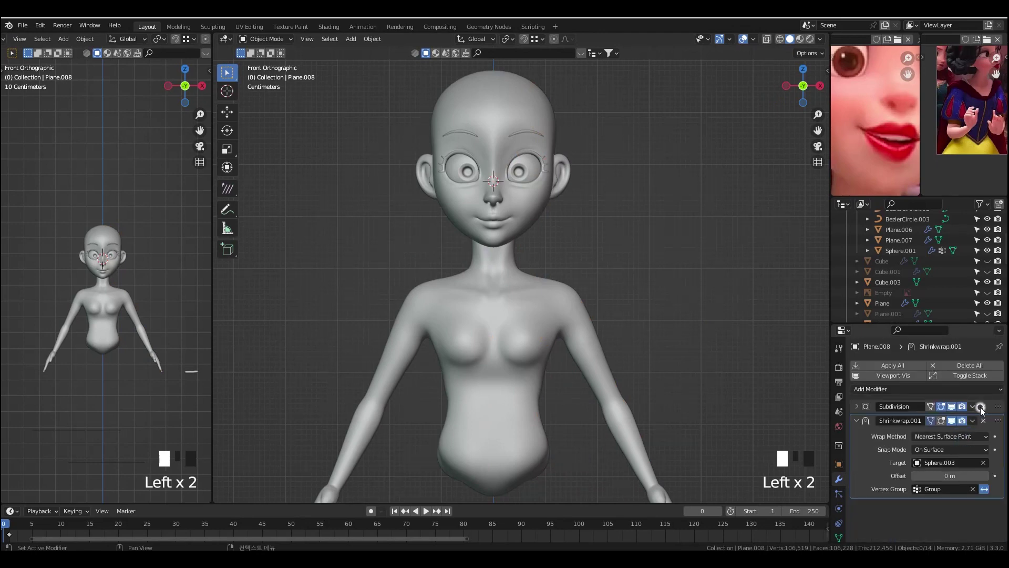
# - Replace the Subdivision modifier with a Multires modifier and place it above Shrinkwrap in the stack
pyautogui.click(982, 406)
pyautogui.click(963, 390)
pyautogui.click(802, 272)
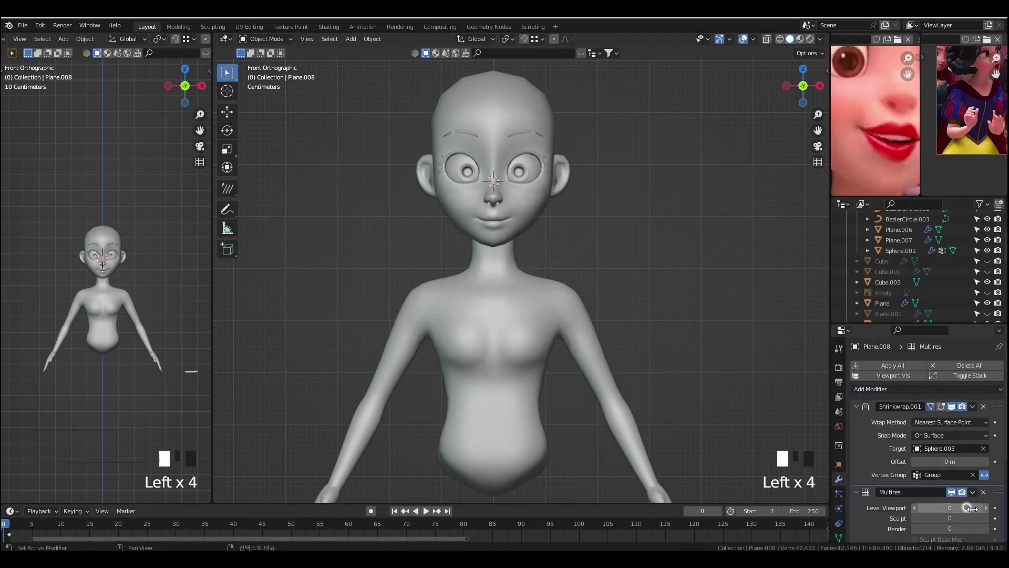
pyautogui.scroll(-3, 988, 461)
pyautogui.moveTo(1002, 426); pyautogui.dragTo(998, 344)
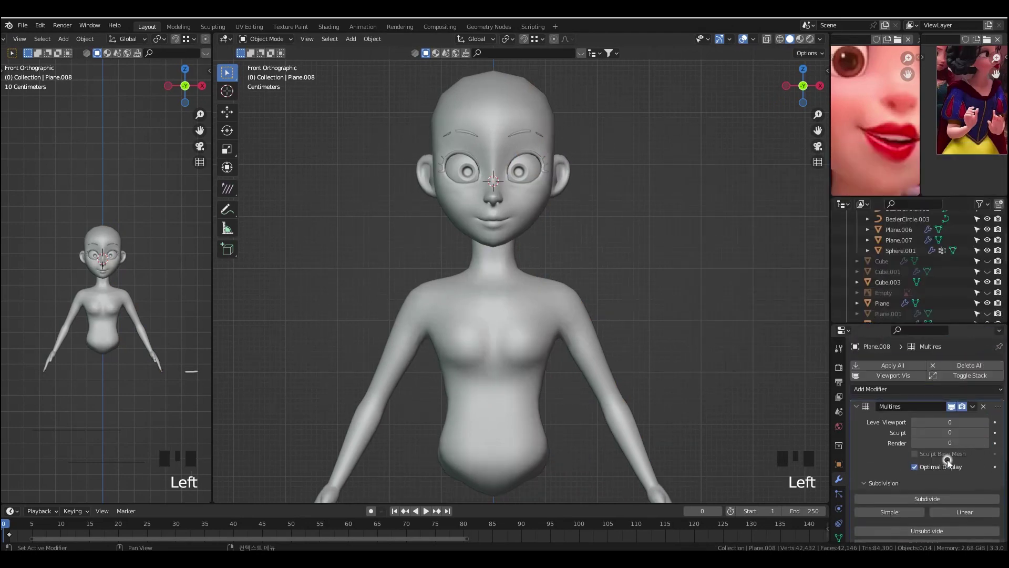
# - Subdivide the Multires modifier to level 3 and apply the Shrinkwrap modifier
pyautogui.click(935, 498)
pyautogui.scroll(-4, 934, 475)
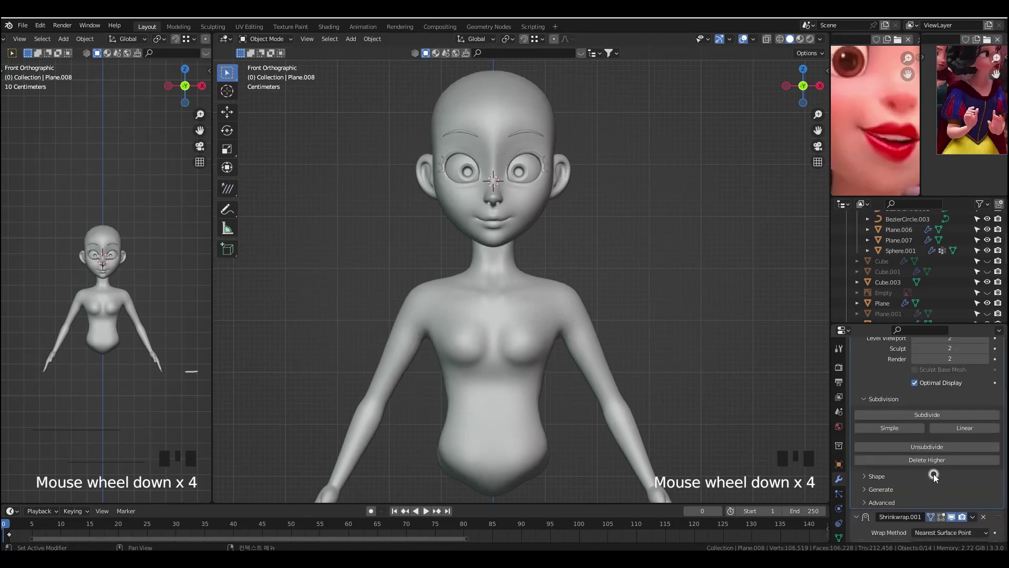
pyautogui.click(936, 415)
pyautogui.scroll(-2, 975, 519)
pyautogui.click(973, 475)
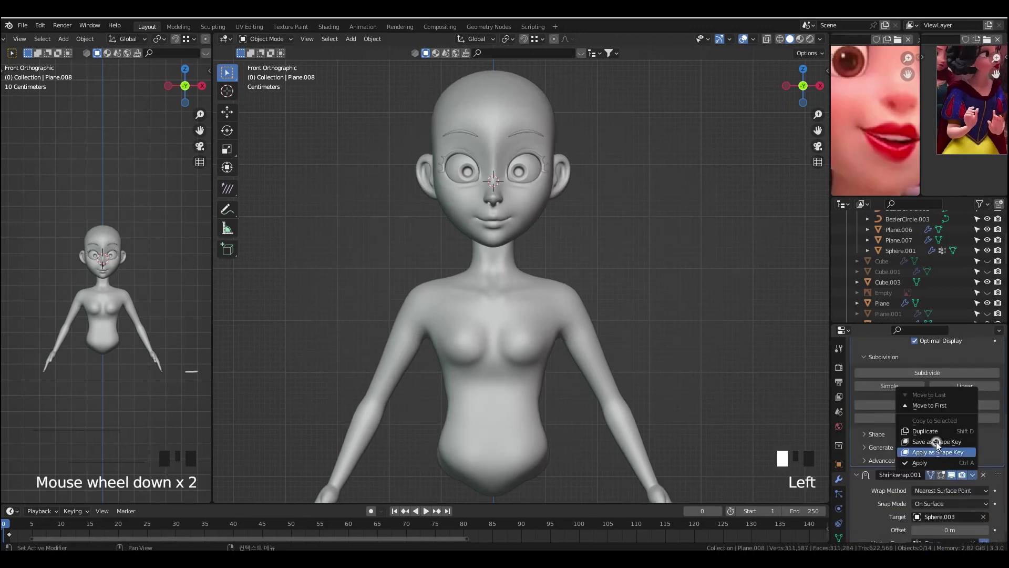
pyautogui.click(507, 238)
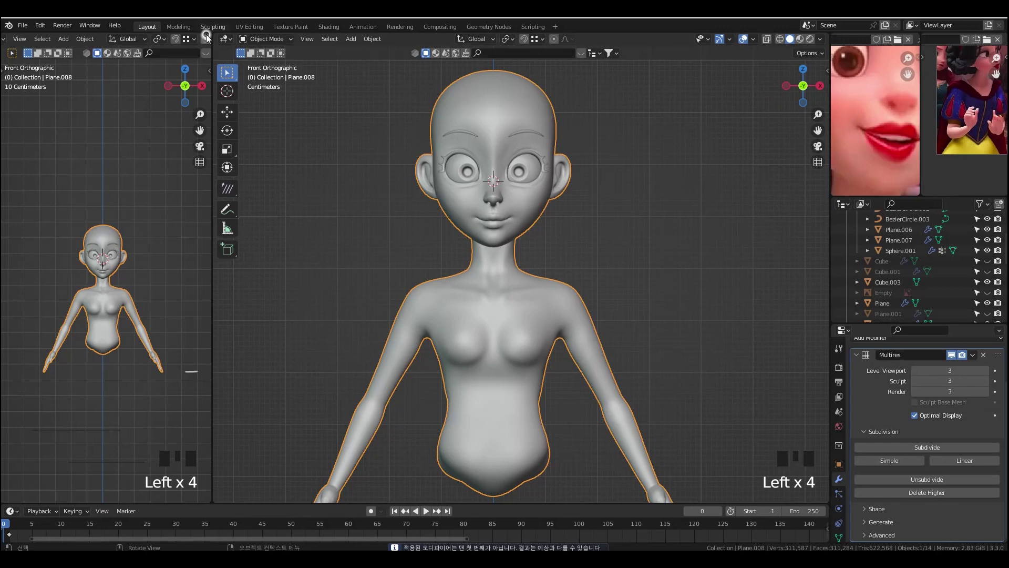
# - Split the main viewport, turn the new area into a UV Editor and widen it slightly
pyautogui.moveTo(221, 33); pyautogui.dragTo(396, 78)
pyautogui.moveTo(379, 43); pyautogui.dragTo(321, 43, button='middle')
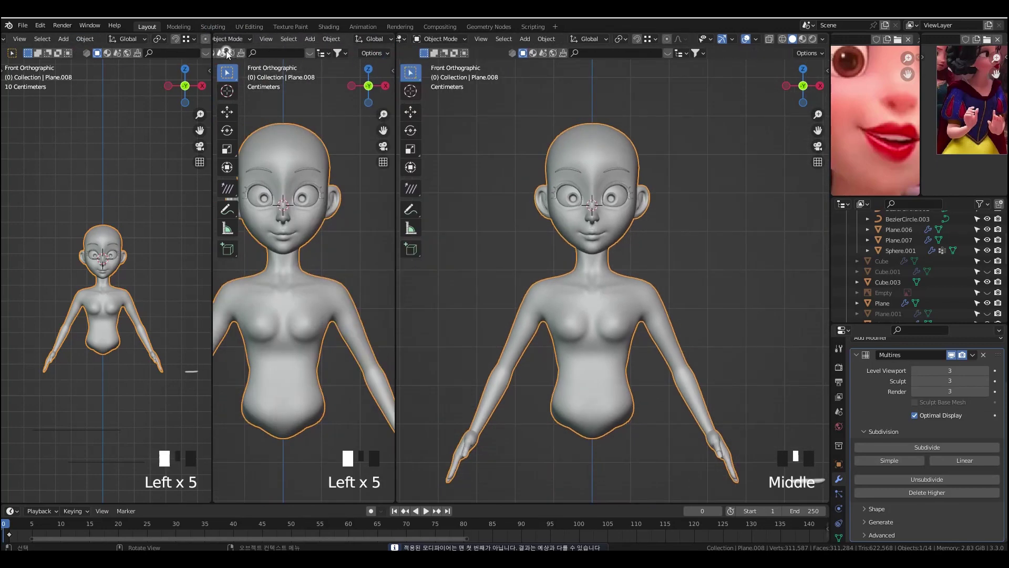
pyautogui.moveTo(215, 50); pyautogui.dragTo(292, 40, button='middle')
pyautogui.click(233, 41)
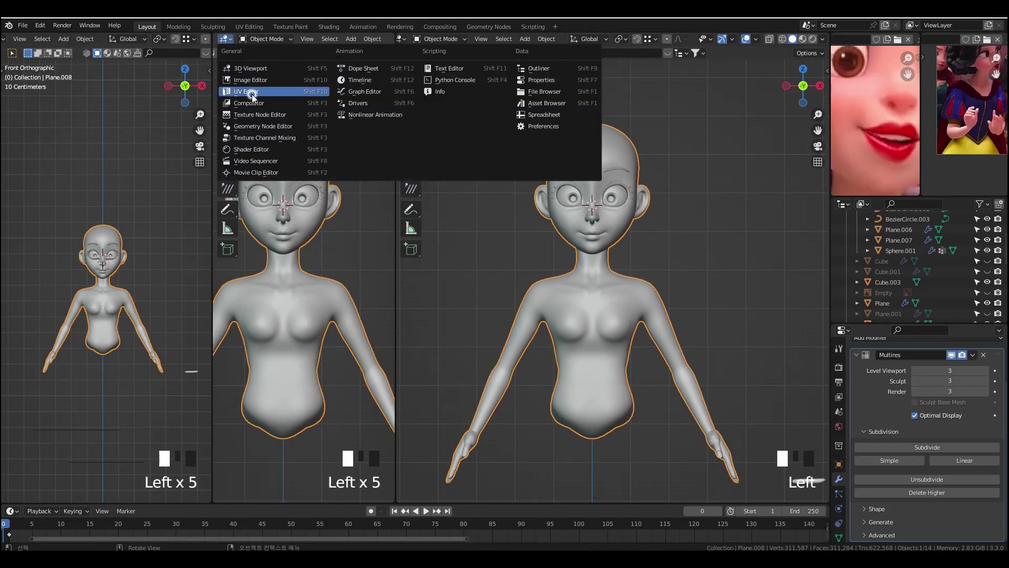
pyautogui.click(252, 93)
pyautogui.moveTo(395, 145); pyautogui.dragTo(412, 145)
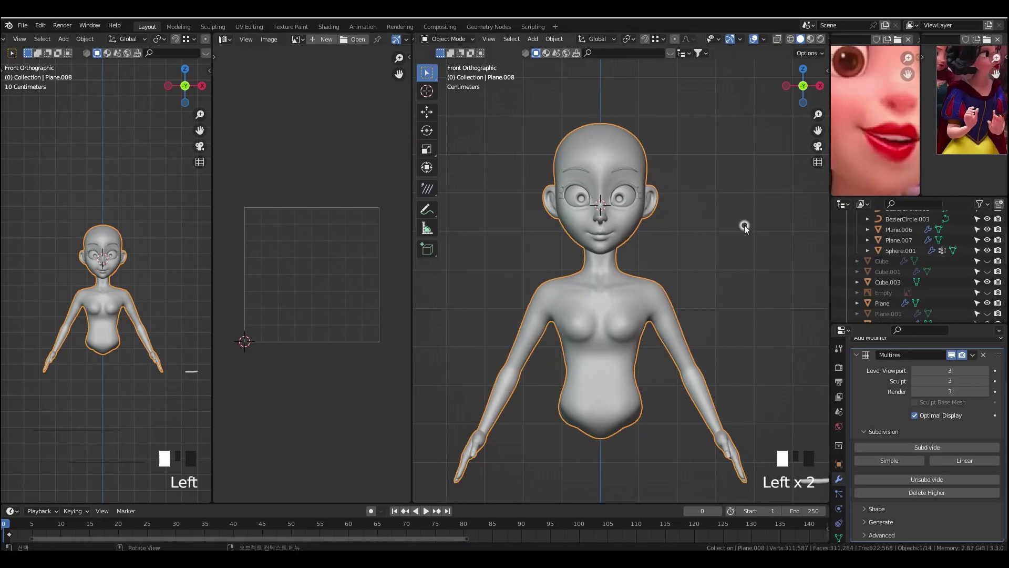
# - Enter Edit Mode and unwrap the body mesh along its marked seams
pyautogui.press('Tab')
pyautogui.press('u')
pyautogui.click(707, 238)
pyautogui.scroll(-2, 330, 295)
pyautogui.scroll(-5, 602, 206)
# - Select the body's vertical centre edge loop and examine the mouth seams in side view
pyautogui.click(602, 206)
pyautogui.scroll(4, 615, 219)
pyautogui.keyDown('shift'); pyautogui.moveTo(615, 219); pyautogui.dragTo(752, 195, button='middle'); pyautogui.keyUp('shift')
pyautogui.keyDown('alt'); pyautogui.click(739, 282); pyautogui.keyUp('alt')
pyautogui.keyDown('ctrl'); pyautogui.scroll(-5, 661, 325); pyautogui.keyUp('ctrl')
pyautogui.press('`')
pyautogui.scroll(2, 665, 338)
pyautogui.press('`')
pyautogui.keyDown('shift'); pyautogui.moveTo(441, 265); pyautogui.dragTo(457, 215, button='middle'); pyautogui.keyUp('shift')
pyautogui.keyDown('shift'); pyautogui.moveTo(458, 215); pyautogui.dragTo(637, 290, button='middle'); pyautogui.keyUp('shift')
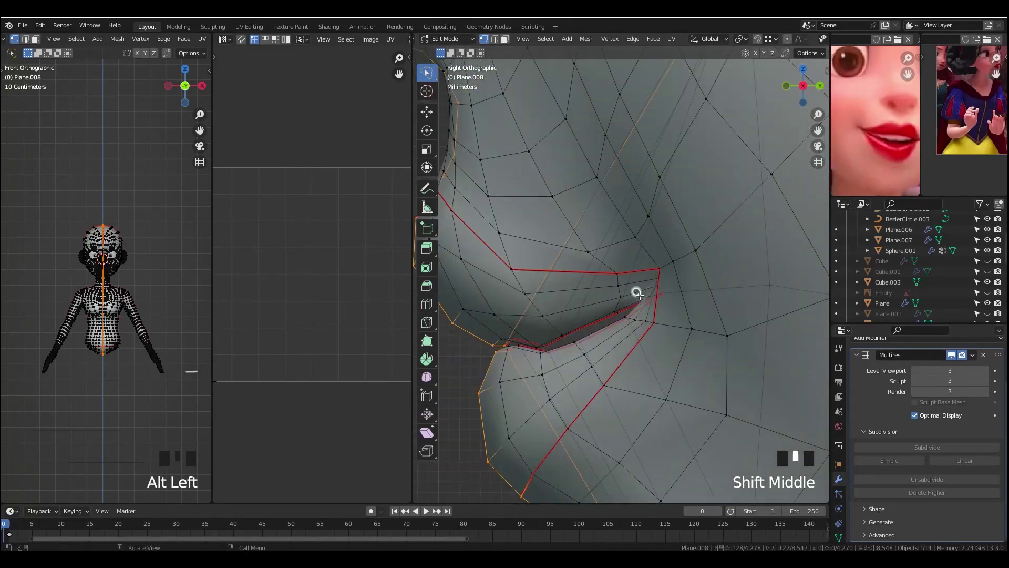
# - Mark the centre edge path from the mouth down the chin to the neck as a seam
pyautogui.moveTo(462, 337); pyautogui.dragTo(527, 358, button='middle')
pyautogui.click(531, 359)
pyautogui.keyDown('ctrl'); pyautogui.moveTo(578, 221); pyautogui.dragTo(604, 337, button='middle'); pyautogui.keyUp('ctrl')
pyautogui.keyDown('ctrl'); pyautogui.moveTo(731, 158); pyautogui.dragTo(706, 229, button='middle'); pyautogui.keyUp('ctrl')
pyautogui.hotkey('ctrl', 'z')
pyautogui.keyDown('ctrl'); pyautogui.click(691, 224); pyautogui.keyUp('ctrl')
pyautogui.hotkey('ctrl', 'z')
pyautogui.keyDown('ctrl'); pyautogui.click(701, 227); pyautogui.keyUp('ctrl')
pyautogui.moveTo(719, 270); pyautogui.dragTo(674, 294, button='middle')
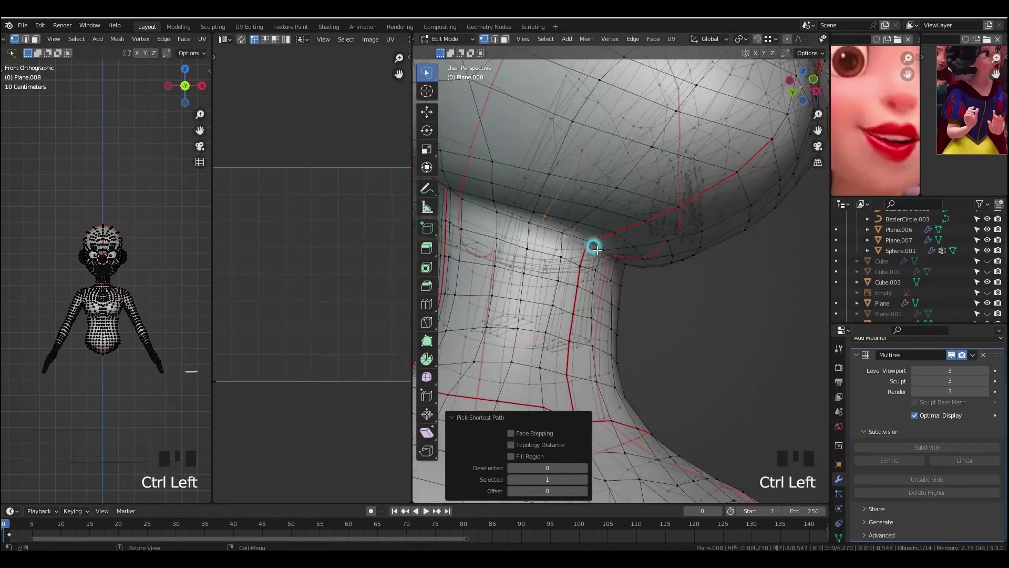
pyautogui.moveTo(624, 292); pyautogui.dragTo(704, 266, button='middle')
pyautogui.keyDown('ctrl'); pyautogui.click(730, 219); pyautogui.keyUp('ctrl')
pyautogui.hotkey('ctrl', 'e')
pyautogui.click(743, 235)
# - Select the entire body mesh and unwrap it again with the added chin seam
pyautogui.scroll(-5, 743, 235)
pyautogui.press('a')
pyautogui.press('a')
pyautogui.press('a')
pyautogui.press('u')
pyautogui.click(694, 266)
pyautogui.scroll(3, 362, 339)
pyautogui.click(316, 337)
# - Give the body a new material with an Image Texture as its base color
pyautogui.press('Tab')
pyautogui.scroll(-3, 839, 518)
pyautogui.click(840, 514)
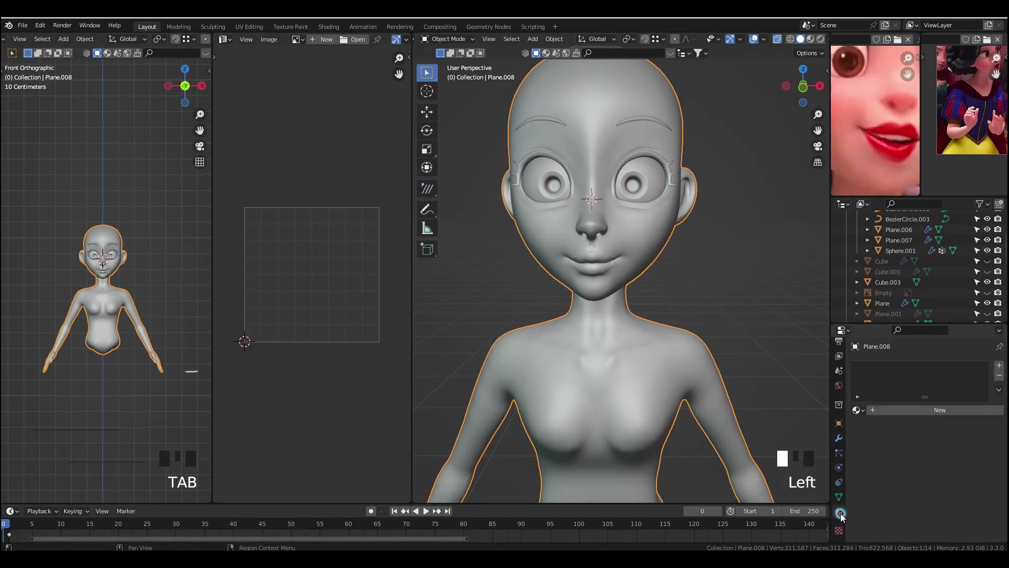
pyautogui.click(922, 408)
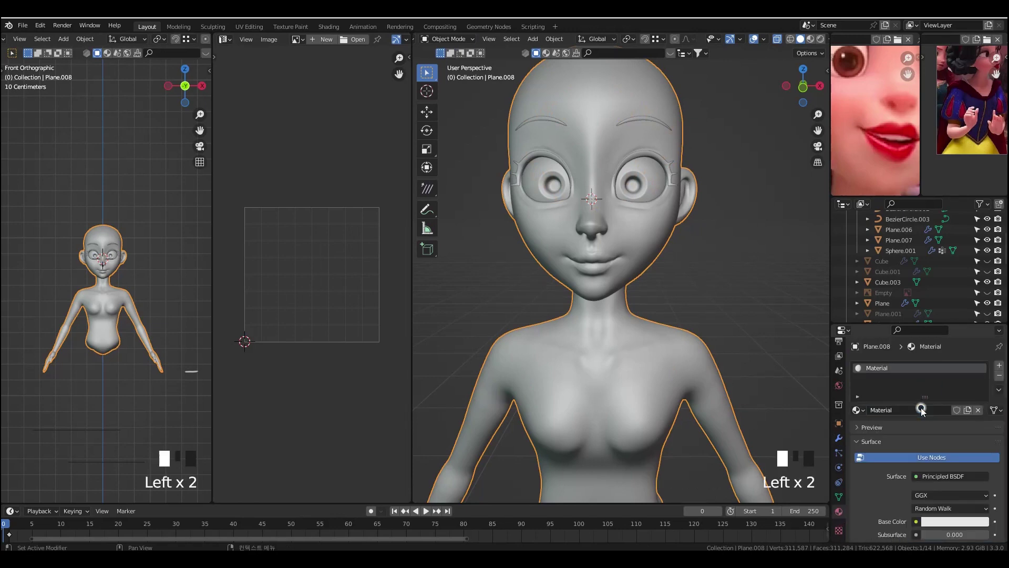
pyautogui.scroll(-3, 923, 484)
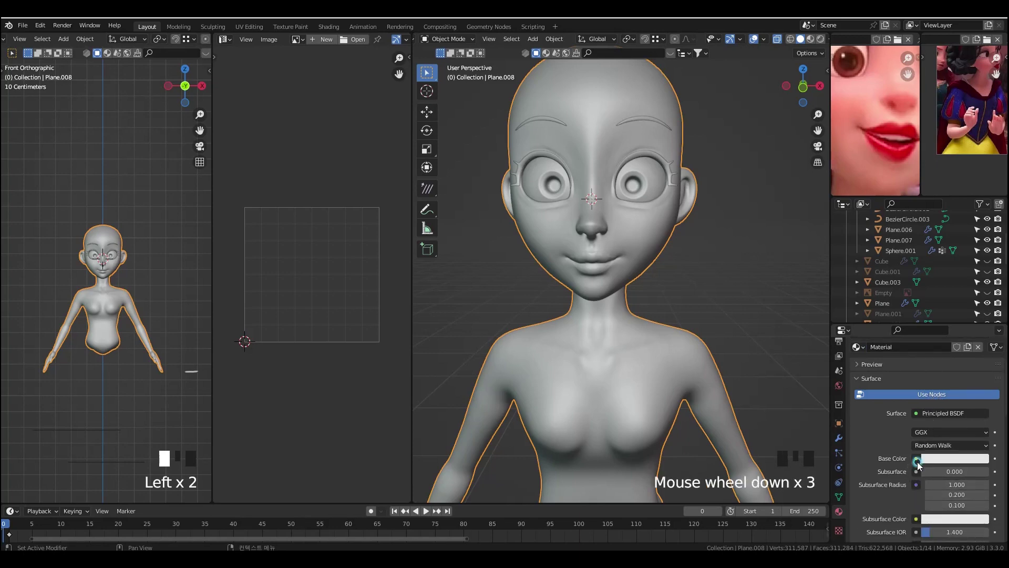
pyautogui.click(916, 460)
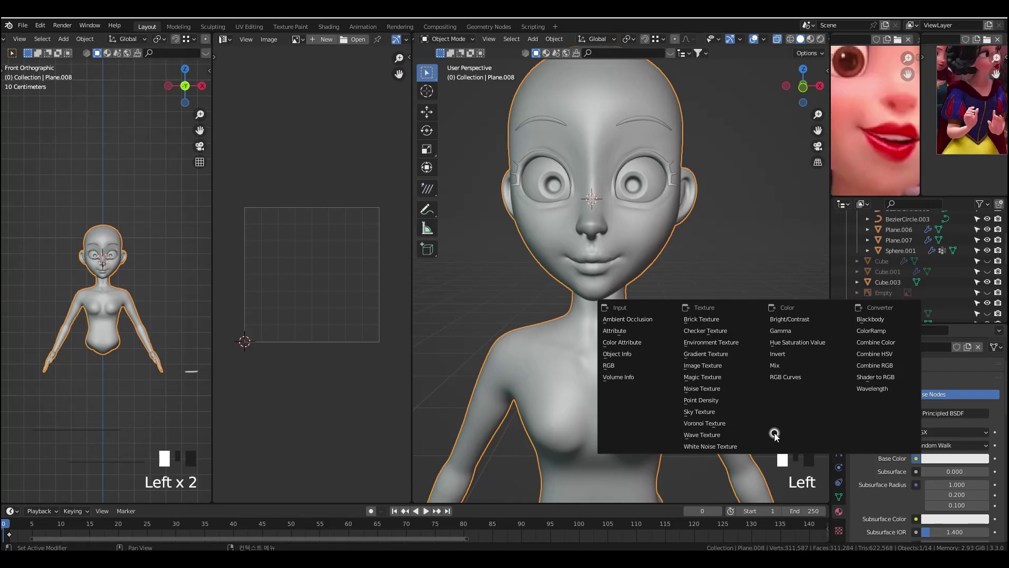
pyautogui.click(714, 365)
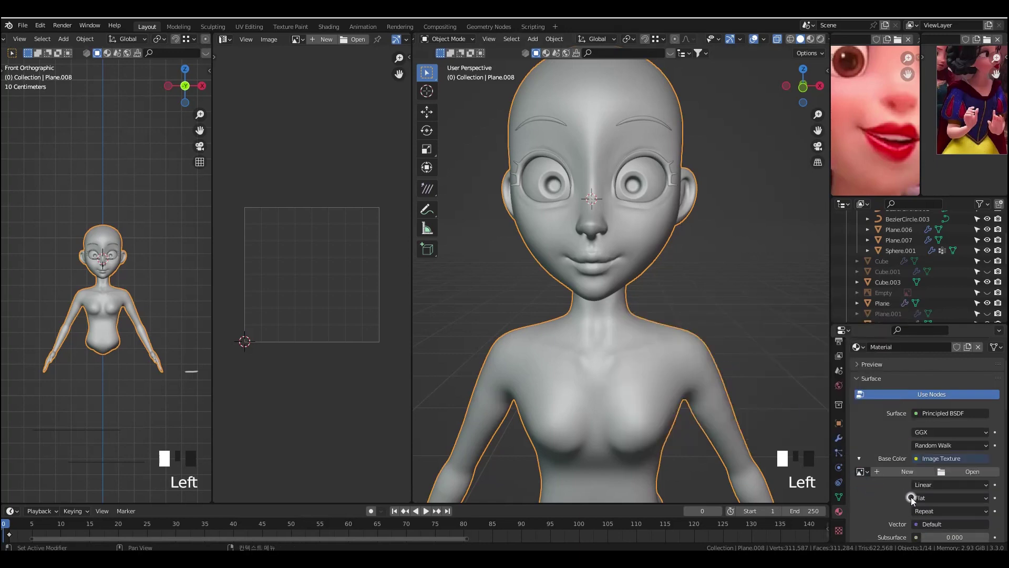
# - Generate a 1024 × 1024 px Color Grid image named Untitled for the base color texture
pyautogui.click(905, 470)
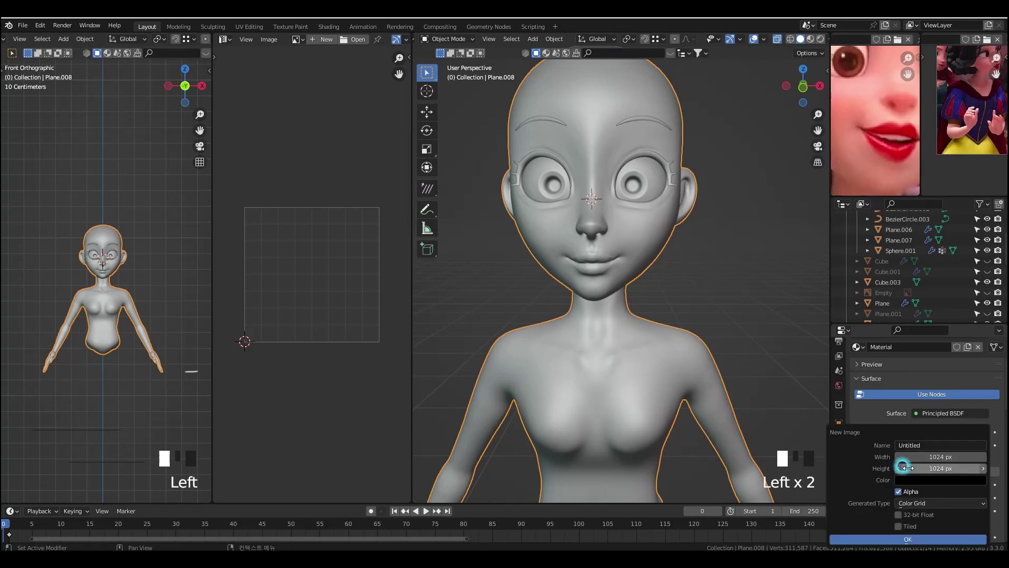
pyautogui.click(940, 503)
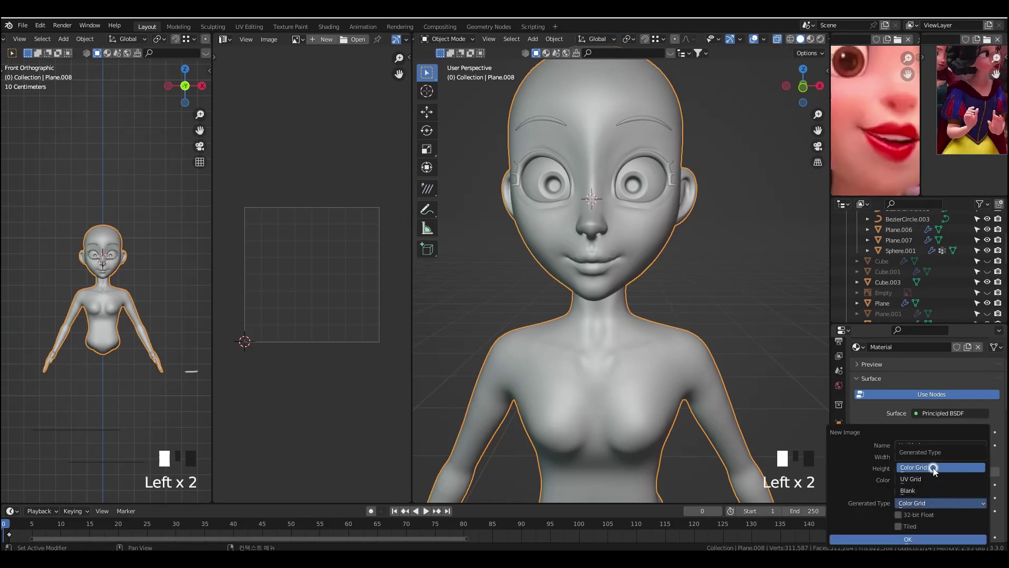
pyautogui.click(929, 503)
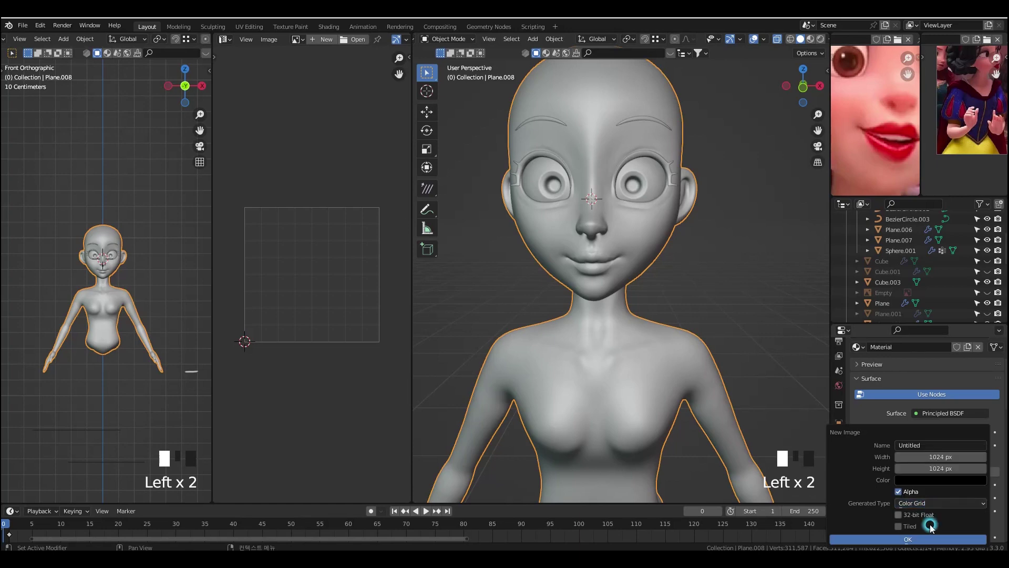
pyautogui.click(923, 540)
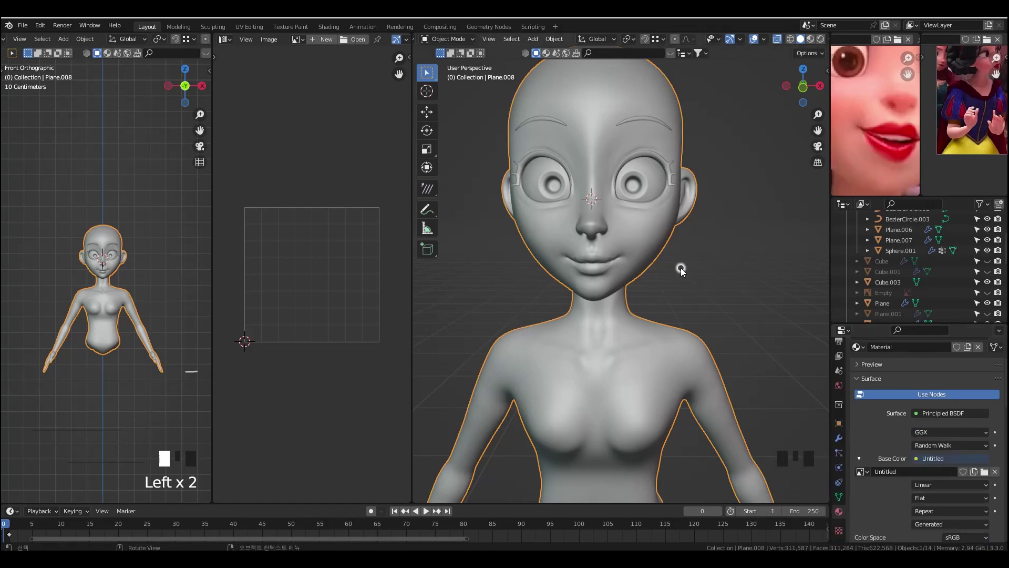
# - Return to Edit Mode, widen the UV Editor and switch UV selection to islands
pyautogui.press('Tab')
pyautogui.scroll(-5, 657, 184)
pyautogui.scroll(2, 340, 263)
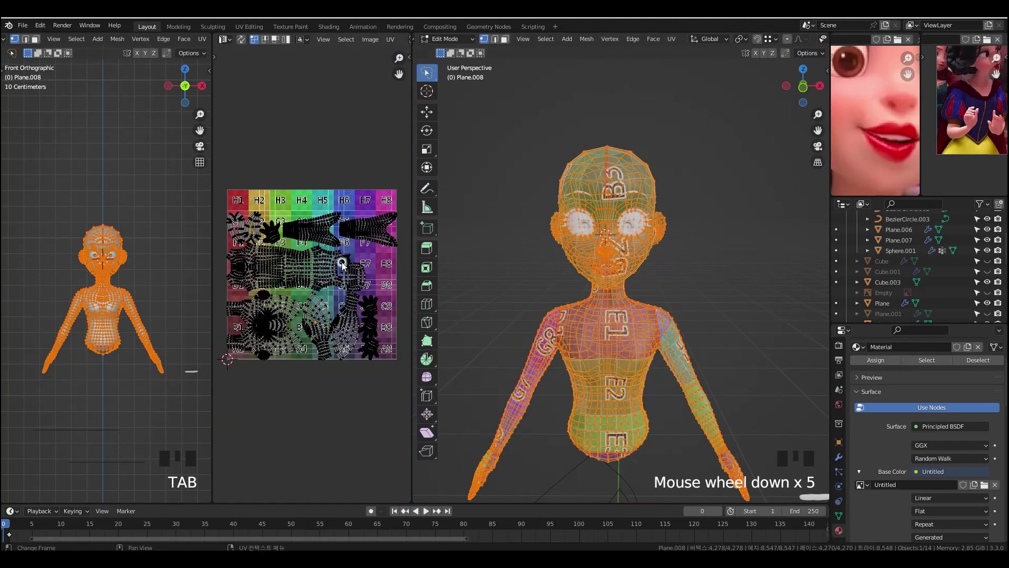
pyautogui.moveTo(412, 271); pyautogui.dragTo(477, 270)
pyautogui.scroll(1, 342, 237)
pyautogui.click(279, 39)
# - Rotate the face's UV island upright and move it below the texture tile
pyautogui.click(258, 206)
pyautogui.press('g')
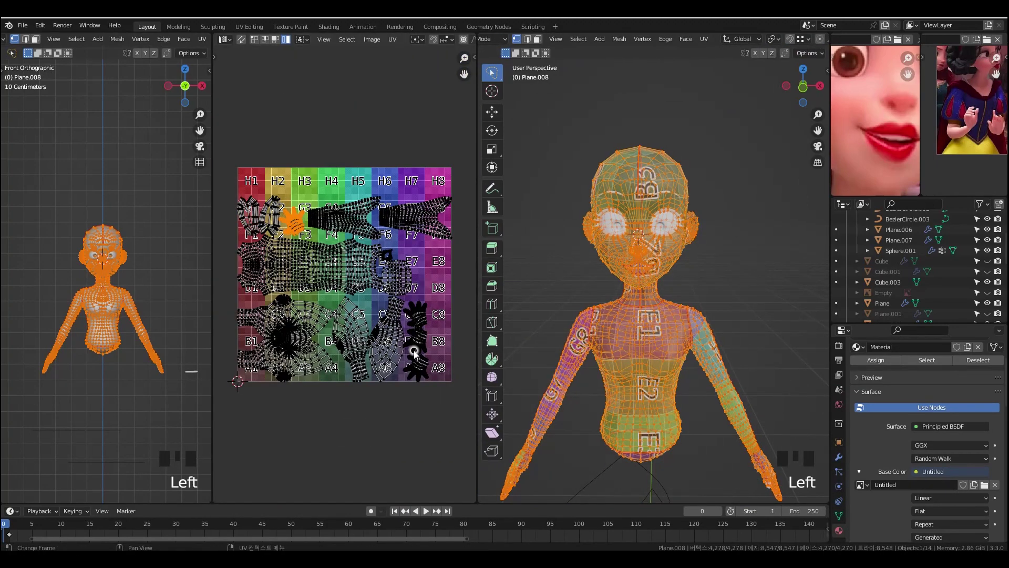
pyautogui.click(333, 358)
pyautogui.scroll(1, 333, 359)
pyautogui.press('r')
pyautogui.click(278, 320)
pyautogui.press('g')
pyautogui.click(284, 417)
# - Move the two torso UV islands out of the tile and stack them below it beside the face island
pyautogui.click(329, 263)
pyautogui.press('g')
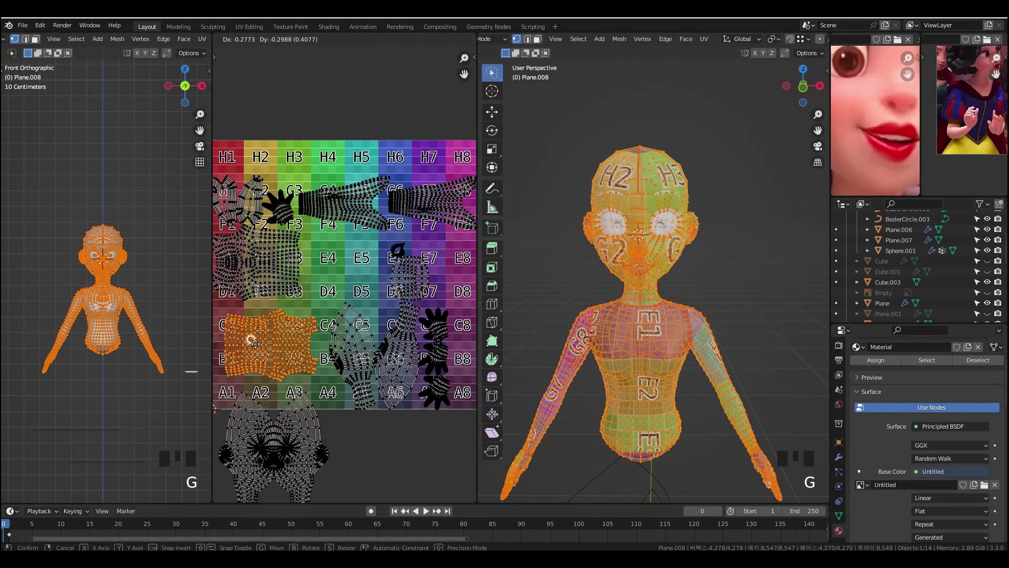
pyautogui.click(254, 344)
pyautogui.click(260, 253)
pyautogui.press('g')
pyautogui.click(397, 452)
pyautogui.scroll(-2, 389, 436)
pyautogui.click(308, 327)
pyautogui.press('g')
pyautogui.click(390, 453)
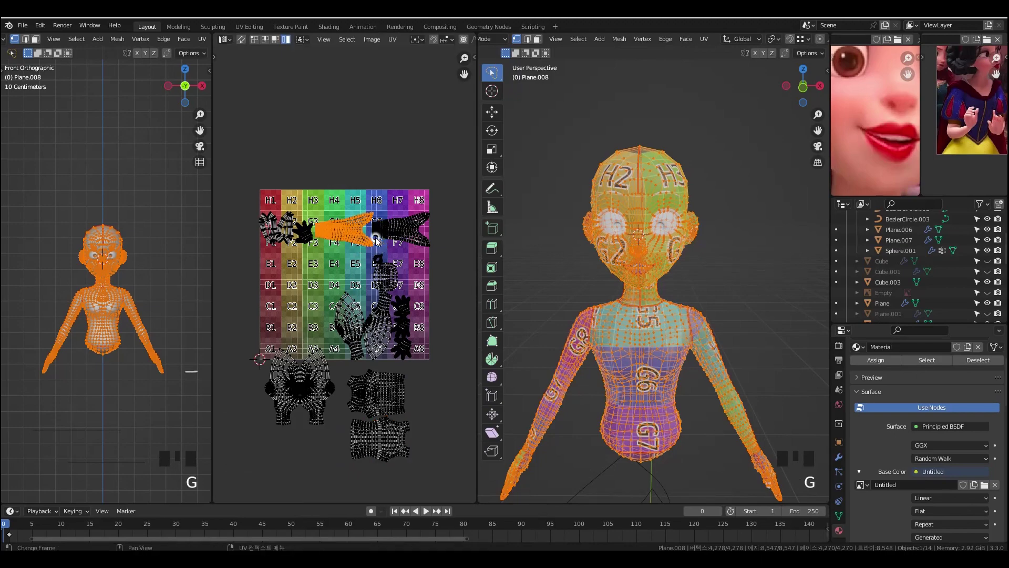
# - Move the small rounded UV island out of the tile, beside the torso islands
pyautogui.scroll(4, 371, 240)
pyautogui.scroll(-4, 336, 196)
pyautogui.click(376, 283)
pyautogui.press('g')
pyautogui.click(437, 410)
# - Move the two back-of-head UV islands out of the tile and place them side by side beneath the face island
pyautogui.click(331, 319)
pyautogui.press('g')
pyautogui.click(300, 298)
pyautogui.moveTo(736, 327); pyautogui.dragTo(487, 344, button='middle')
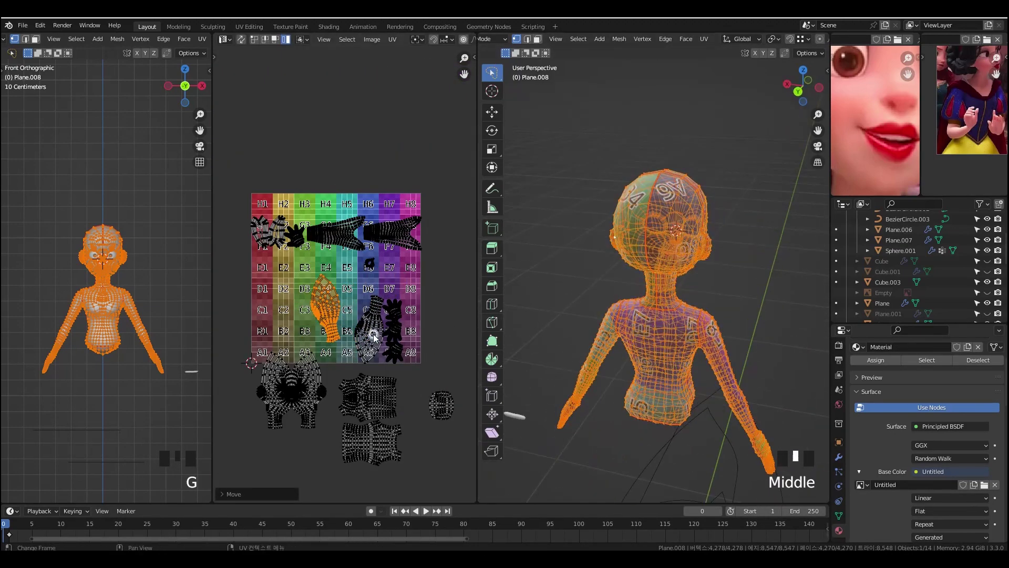
pyautogui.keyDown('shift'); pyautogui.click(362, 342); pyautogui.keyUp('shift')
pyautogui.press('g')
pyautogui.click(262, 458)
pyautogui.click(302, 468)
pyautogui.press('g')
pyautogui.click(295, 461)
# - Move the hand UV islands out of the tile and line them up in a column beside it
pyautogui.click(398, 338)
pyautogui.moveTo(399, 338); pyautogui.dragTo(386, 310)
pyautogui.press('g')
pyautogui.click(437, 312)
pyautogui.click(295, 234)
pyautogui.press('g')
pyautogui.click(443, 287)
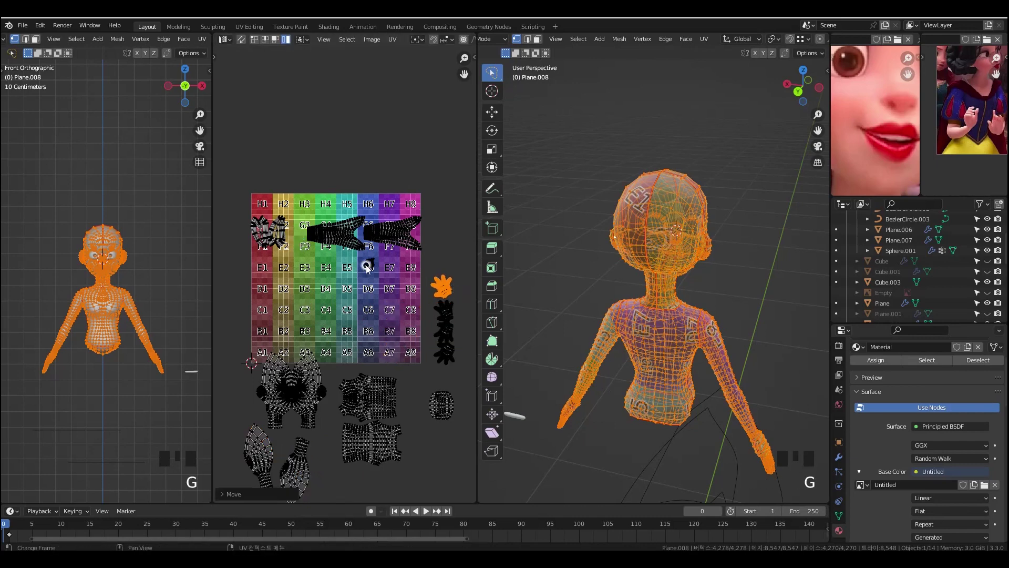
# - Place the small ring-shaped UV island near the tile's lower-right corner and move the arm and small jagged islands above the tile
pyautogui.click(378, 347)
pyautogui.click(305, 387)
pyautogui.press('g')
pyautogui.click(305, 295)
pyautogui.click(273, 233)
pyautogui.press('g')
pyautogui.click(384, 128)
# - Place the face island at the tile's upper centre and fit the scaled-down back-of-head islands into the top-left corner
pyautogui.click(347, 246)
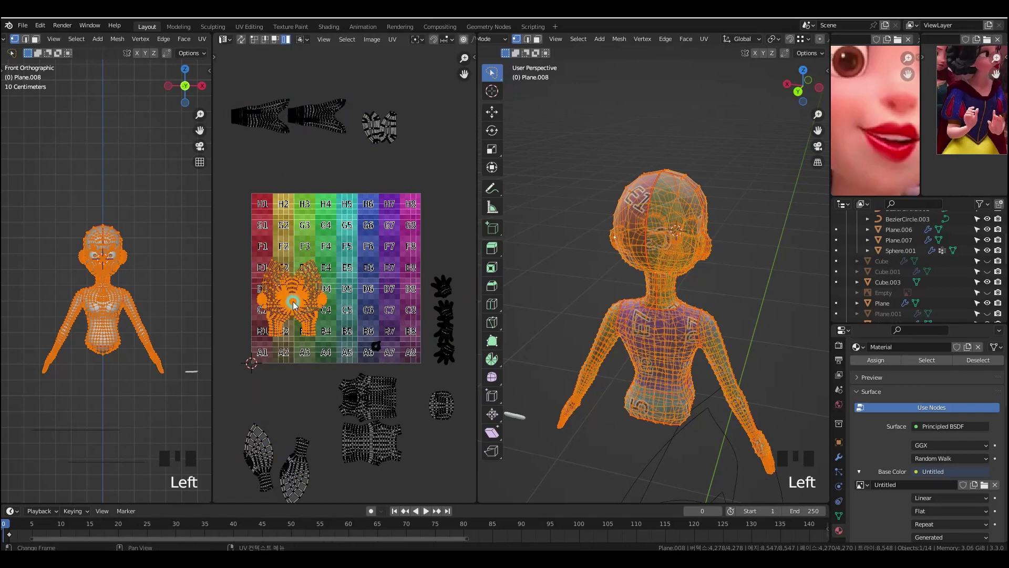
pyautogui.click(351, 219)
pyautogui.click(295, 467)
pyautogui.keyDown('shift'); pyautogui.click(261, 458); pyautogui.keyUp('shift')
pyautogui.press('s')
pyautogui.click(311, 466)
pyautogui.press('g')
pyautogui.moveTo(288, 236); pyautogui.dragTo(266, 222)
# - Rotate the first torso UV island upright, move it into the tile below the face and scale it down
pyautogui.click(391, 396)
pyautogui.press('r')
pyautogui.click(381, 405)
pyautogui.press('g')
pyautogui.click(351, 346)
pyautogui.press('s')
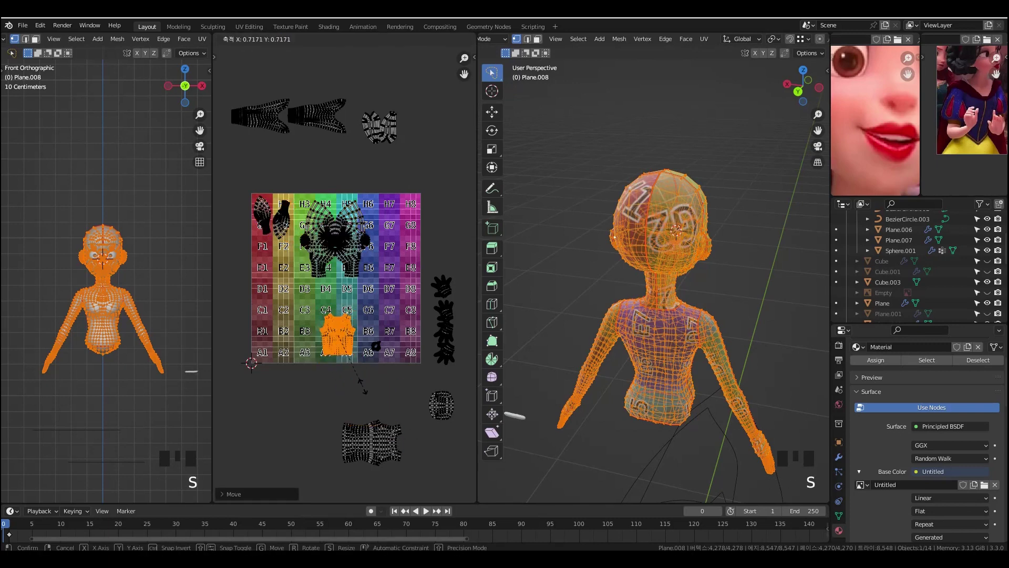
pyautogui.click(365, 389)
# - Rotate the second torso UV island upright and place it just below the tile
pyautogui.click(375, 441)
pyautogui.press('r')
pyautogui.click(363, 436)
pyautogui.press('g')
pyautogui.click(349, 402)
# - Enlarge the first torso island, nudge the face island up and fit the torso directly beneath it
pyautogui.click(339, 344)
pyautogui.press('s')
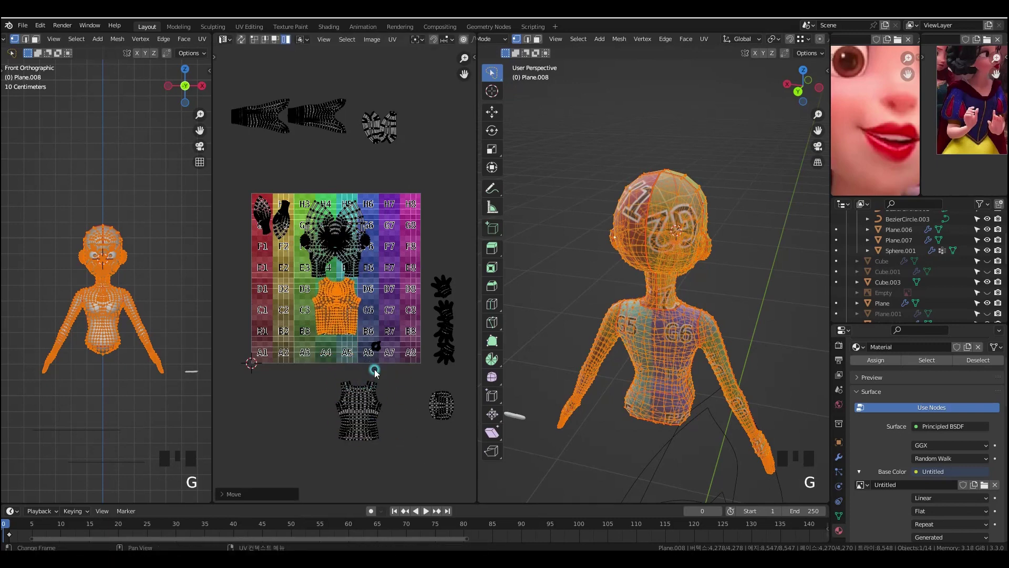
pyautogui.press('g')
pyautogui.click(371, 340)
pyautogui.click(355, 264)
pyautogui.press('g')
pyautogui.click(388, 302)
pyautogui.click(338, 330)
pyautogui.press('Escape')
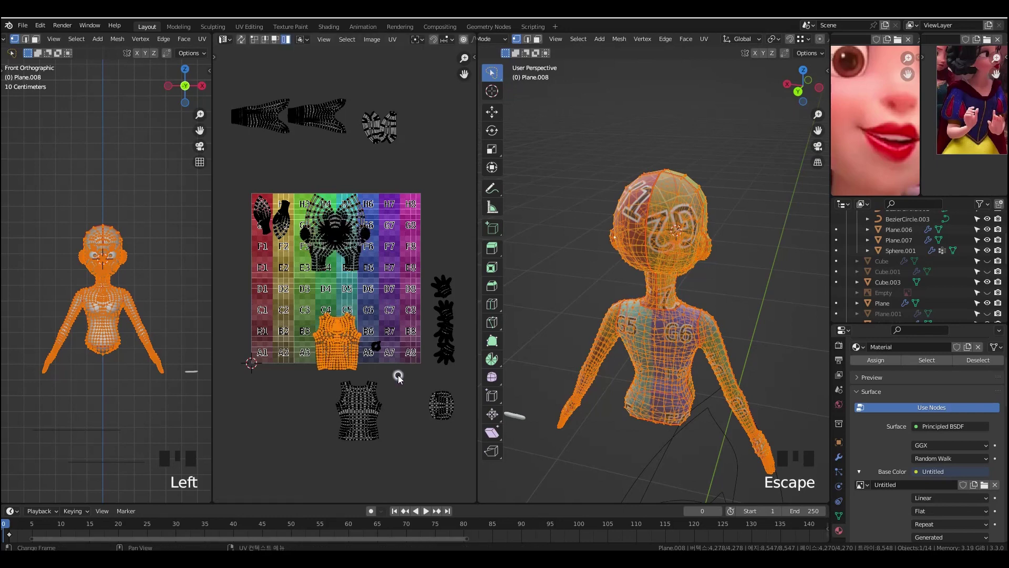
pyautogui.press('g')
pyautogui.click(396, 334)
# - Move the second torso island directly beneath the first one and resize it
pyautogui.press('g')
pyautogui.click(364, 410)
pyautogui.press('g')
pyautogui.click(345, 362)
pyautogui.press('s')
# - Scale both torso islands down together and stack them under the face so they fit inside the tile
pyautogui.keyDown('shift'); pyautogui.click(351, 354); pyautogui.keyUp('shift')
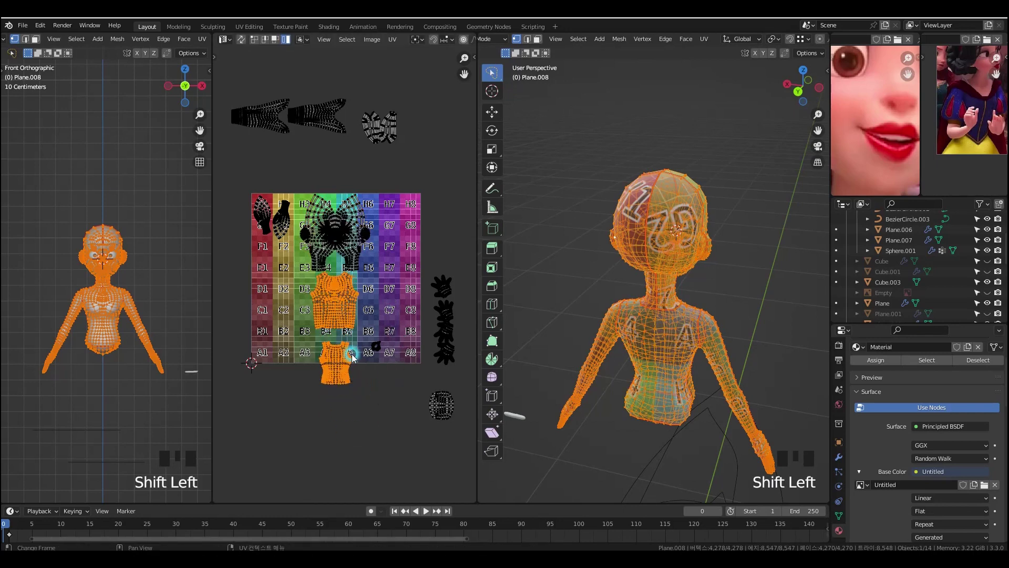
pyautogui.press('s')
pyautogui.click(362, 376)
pyautogui.press('g')
pyautogui.click(366, 383)
pyautogui.click(342, 362)
pyautogui.press('g')
pyautogui.click(371, 339)
# - Move the small ring-shaped island beside the back-of-head islands at the tile's top-left and enlarge it
pyautogui.press('g')
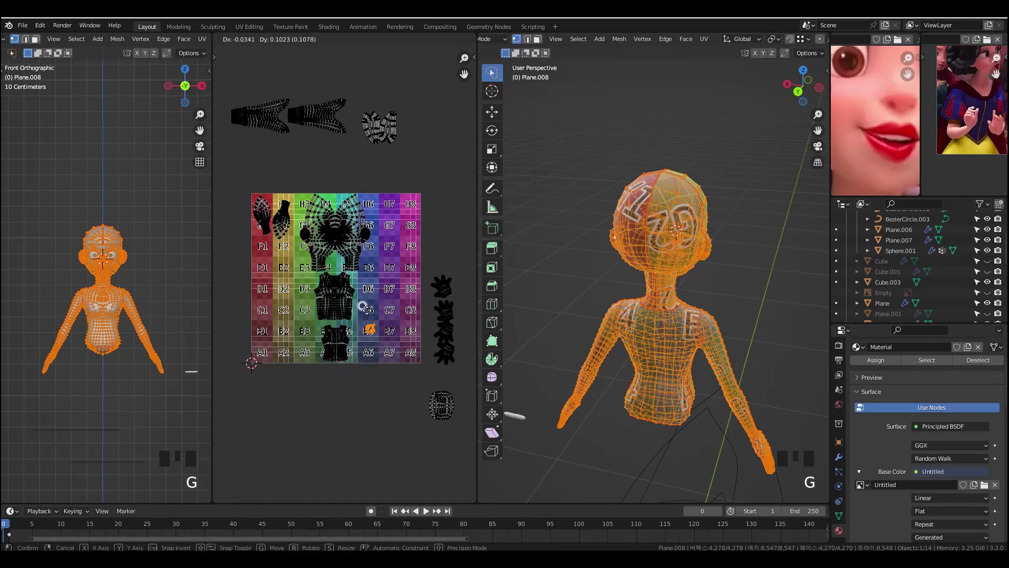
pyautogui.click(294, 194)
pyautogui.press('s')
pyautogui.click(314, 235)
pyautogui.scroll(4, 266, 225)
pyautogui.click(304, 228)
# - Tighten the spacing of the back-of-head and ring-shaped islands in the tile's top-left corner and adjust their size
pyautogui.click(270, 259)
pyautogui.press('g')
pyautogui.click(267, 255)
pyautogui.click(293, 229)
pyautogui.click(343, 209)
pyautogui.press('g')
pyautogui.click(335, 207)
pyautogui.press('s')
pyautogui.click(339, 212)
# - Resize the column of hand islands and place it along the tile's left edge beneath the back-of-head islands
pyautogui.scroll(-4, 368, 236)
pyautogui.keyDown('shift'); pyautogui.moveTo(433, 296); pyautogui.dragTo(355, 238, button='middle'); pyautogui.keyUp('shift')
pyautogui.press('s')
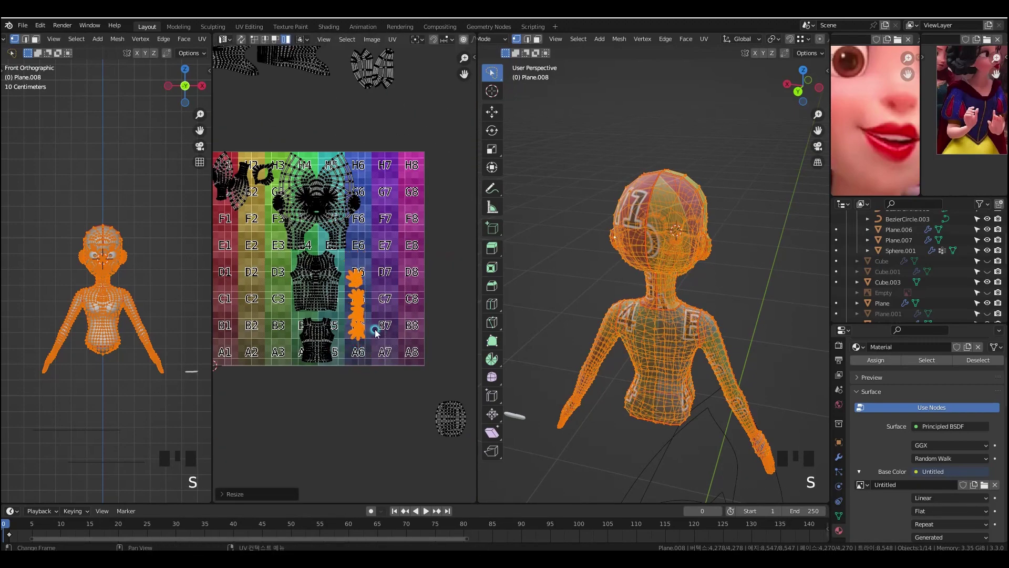
pyautogui.press('g')
pyautogui.click(277, 326)
pyautogui.moveTo(277, 327); pyautogui.dragTo(310, 339, button='middle')
pyautogui.press('g')
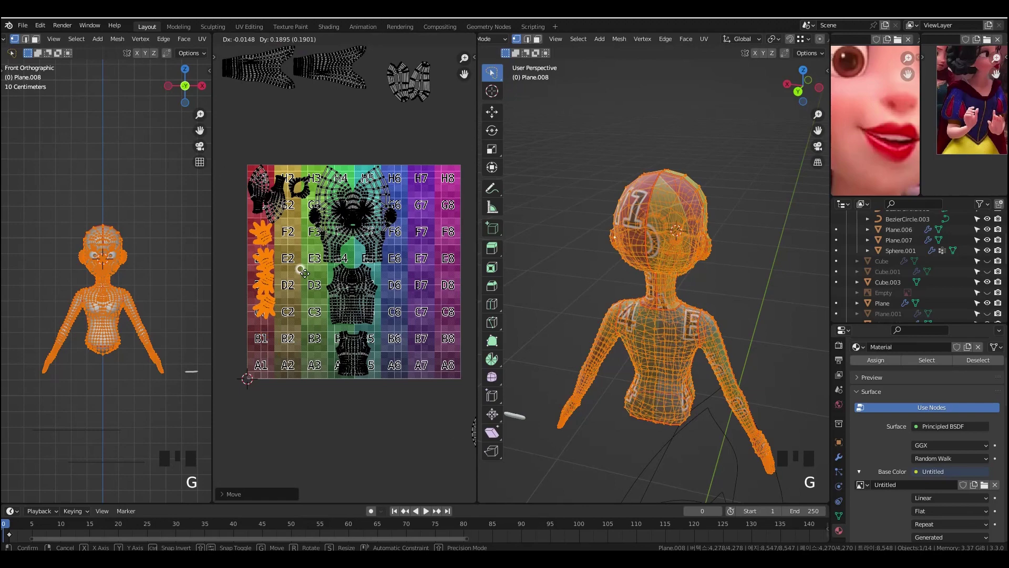
pyautogui.click(304, 267)
# - Move the small rounded UV island into the tile, beside the lower torso island
pyautogui.scroll(-2, 304, 266)
pyautogui.click(415, 370)
pyautogui.press('g')
pyautogui.click(310, 322)
# - Place the two arm islands to the right of the torso islands and the small jagged islands below the ring-shaped island
pyautogui.click(321, 157)
pyautogui.click(304, 156)
pyautogui.press('g')
pyautogui.click(417, 364)
pyautogui.click(367, 152)
pyautogui.press('g')
pyautogui.click(301, 266)
# - View the model from the front, return to Object Mode and unhide the Cube and Cube.001 objects
pyautogui.moveTo(588, 331)
pyautogui.mouseDown(button='middle')
pyautogui.moveTo(543, 332)
pyautogui.moveTo(578, 326)
pyautogui.mouseUp(button='middle')
pyautogui.press('KP_1')
pyautogui.scroll(2, 619, 261)
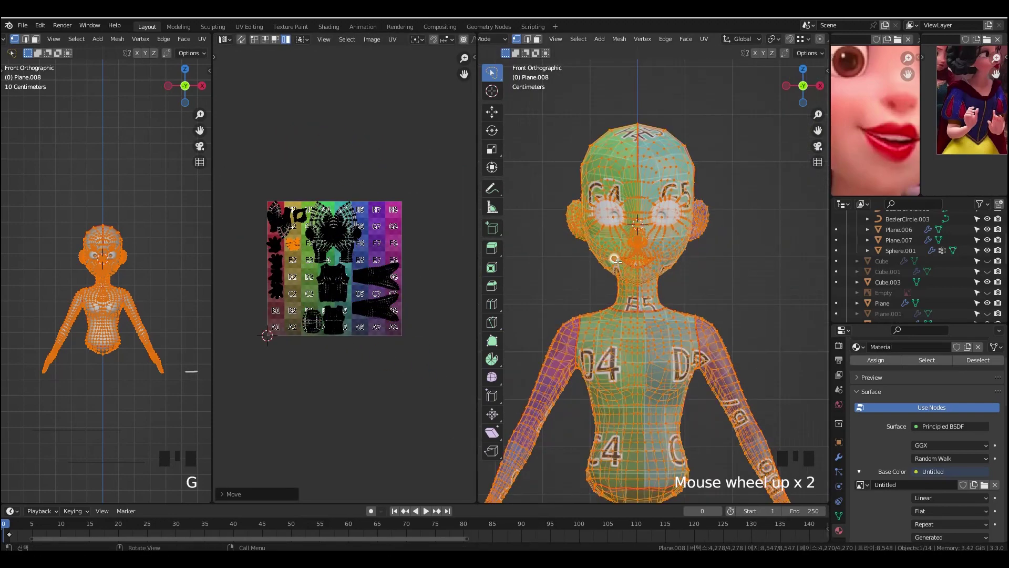
pyautogui.scroll(-2, 631, 266)
pyautogui.press('Tab')
pyautogui.scroll(-3, 741, 286)
pyautogui.click(987, 272)
pyautogui.click(987, 261)
pyautogui.click(692, 388)
pyautogui.scroll(5, 692, 387)
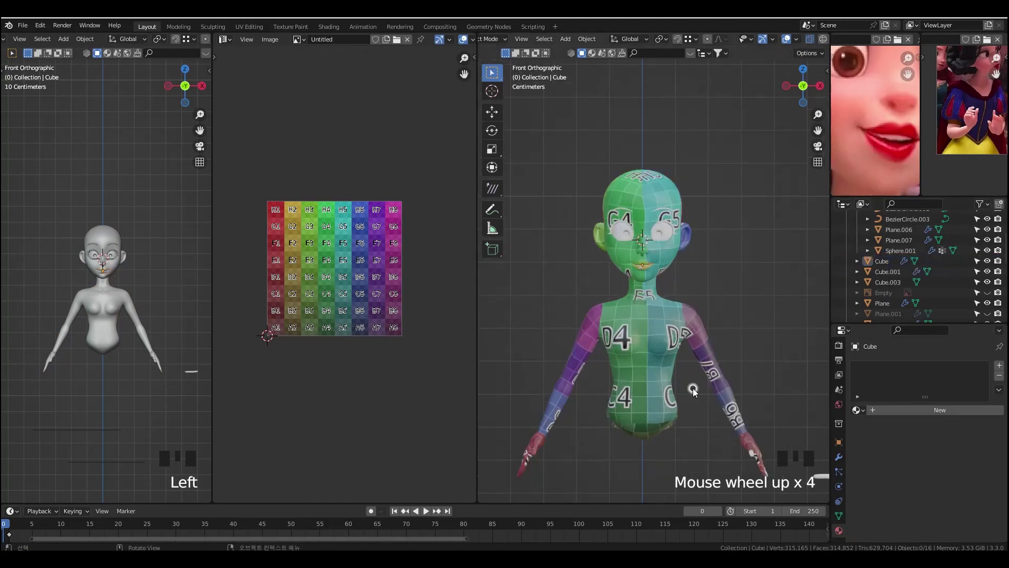
pyautogui.click(887, 271)
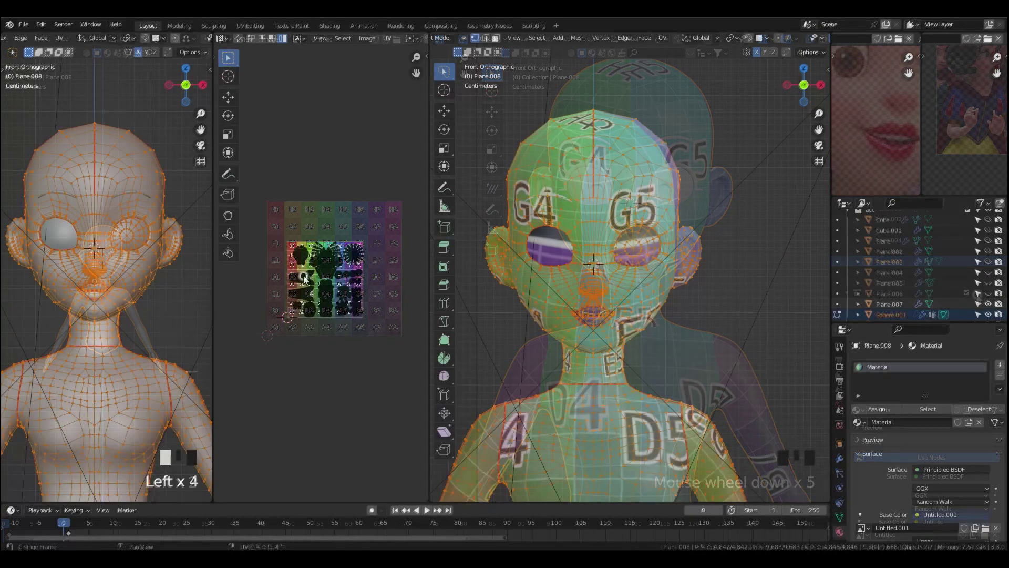
# - Split the UV Editor area in two and switch the lower half to the Shader Editor showing the body material's nodes
pyautogui.moveTo(212, 30); pyautogui.dragTo(229, 256)
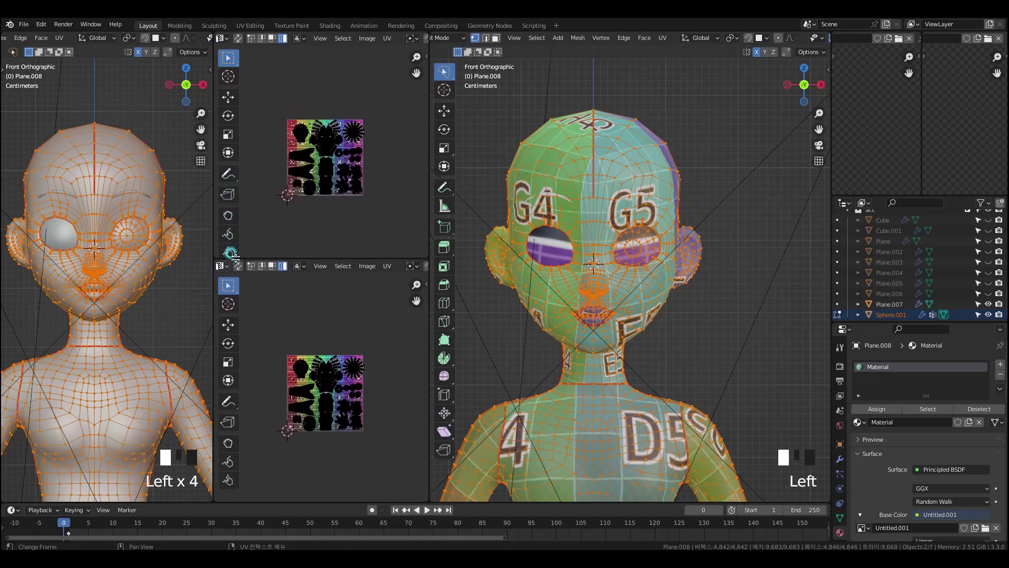
pyautogui.click(227, 266)
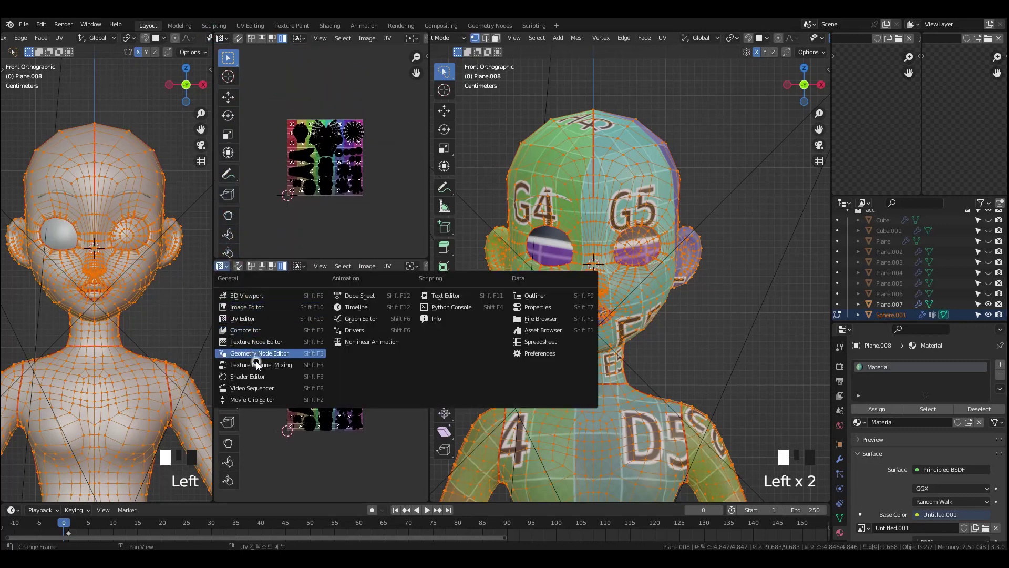
pyautogui.click(259, 377)
pyautogui.press('n')
pyautogui.moveTo(313, 355); pyautogui.dragTo(329, 363, button='middle')
# - Switch the upper half of the split area to the Image Editor
pyautogui.click(223, 38)
pyautogui.click(237, 79)
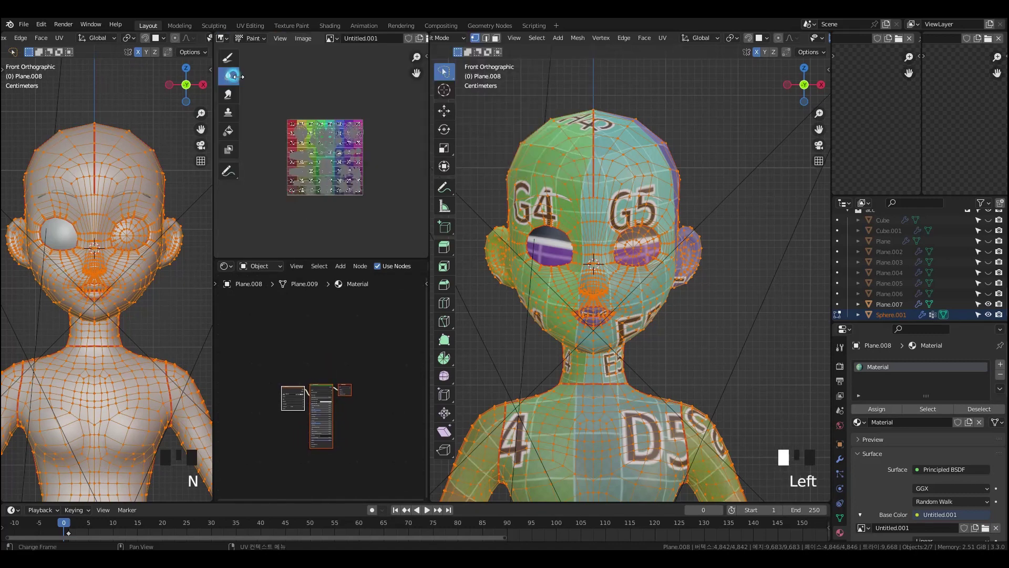
pyautogui.click(226, 39)
pyautogui.click(246, 92)
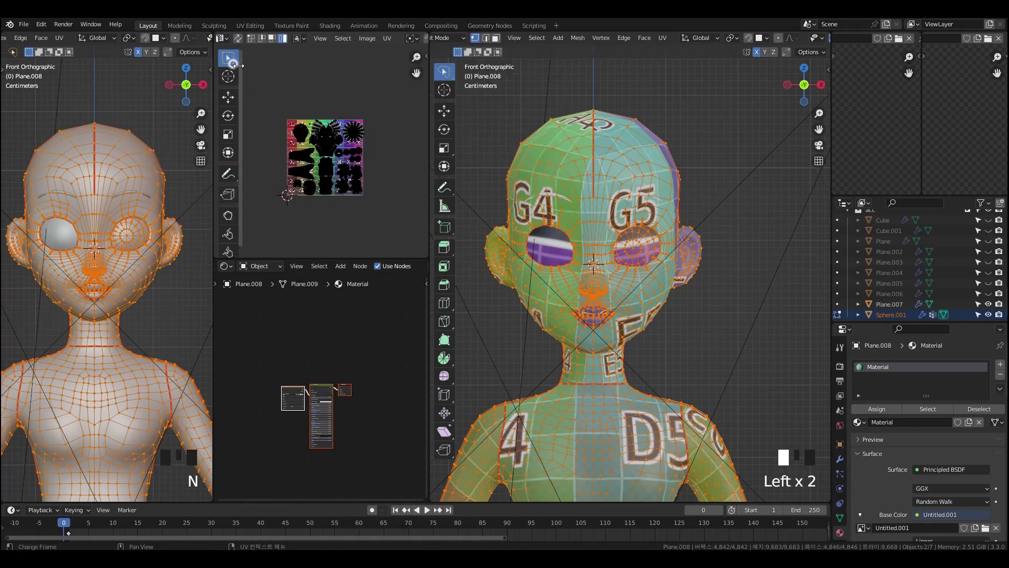
pyautogui.click(226, 39)
pyautogui.click(237, 81)
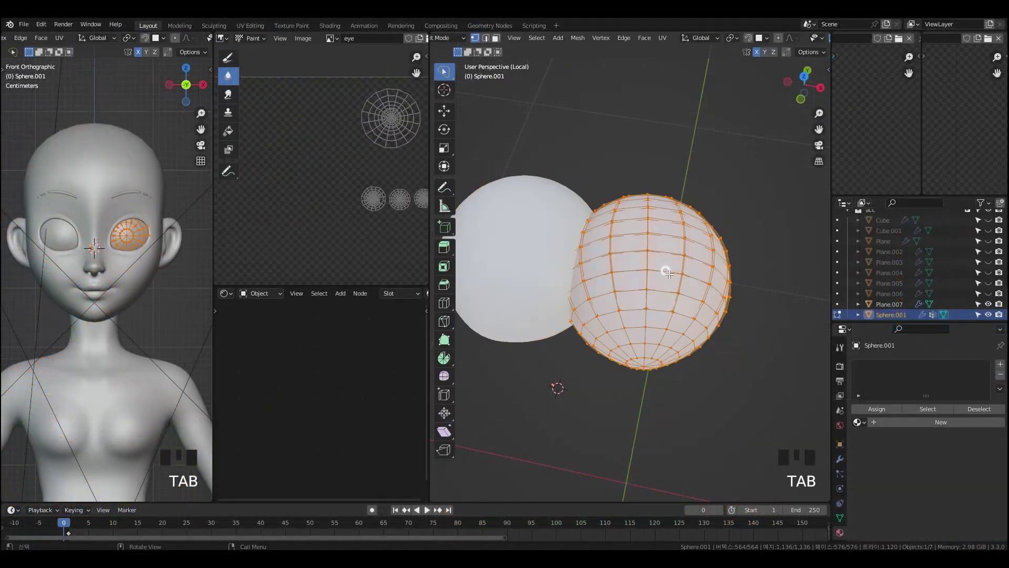
# - Mark a seam along the edge loop around the middle of the outer eyeball, then return to Object Mode
pyautogui.moveTo(664, 270)
pyautogui.mouseDown(button='middle')
pyautogui.moveTo(677, 309)
pyautogui.moveTo(677, 277)
pyautogui.mouseUp(button='middle')
pyautogui.press('`')
pyautogui.keyDown('alt'); pyautogui.click(694, 308); pyautogui.keyUp('alt')
pyautogui.hotkey('ctrl', 'r')
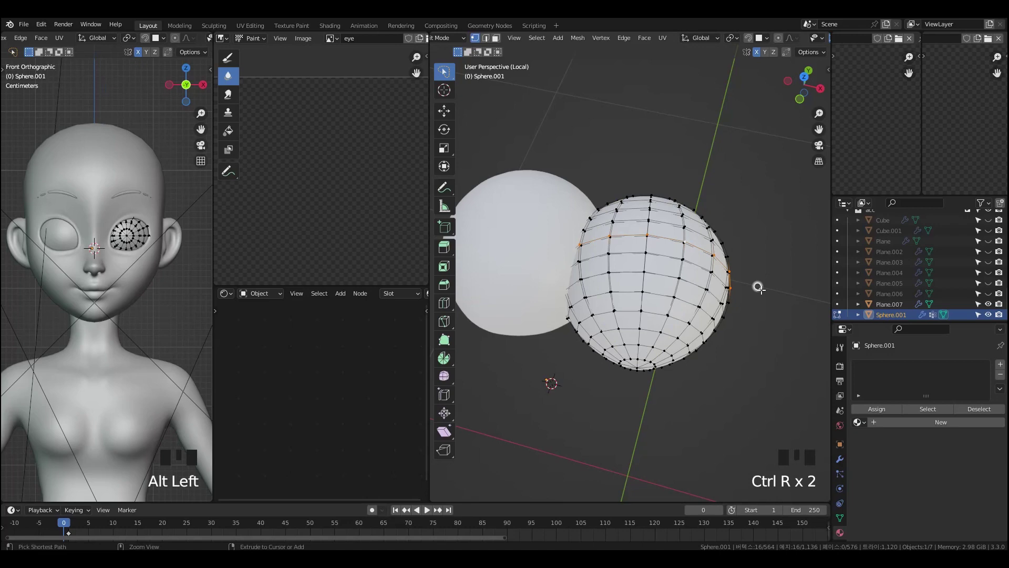
pyautogui.hotkey('ctrl', 'e')
pyautogui.click(746, 278)
pyautogui.moveTo(739, 298); pyautogui.dragTo(734, 291, button='middle')
pyautogui.press('Tab')
# - Give the eyeballs a new material with a new 1024 px Color Grid image texture as its base colour
pyautogui.click(942, 408)
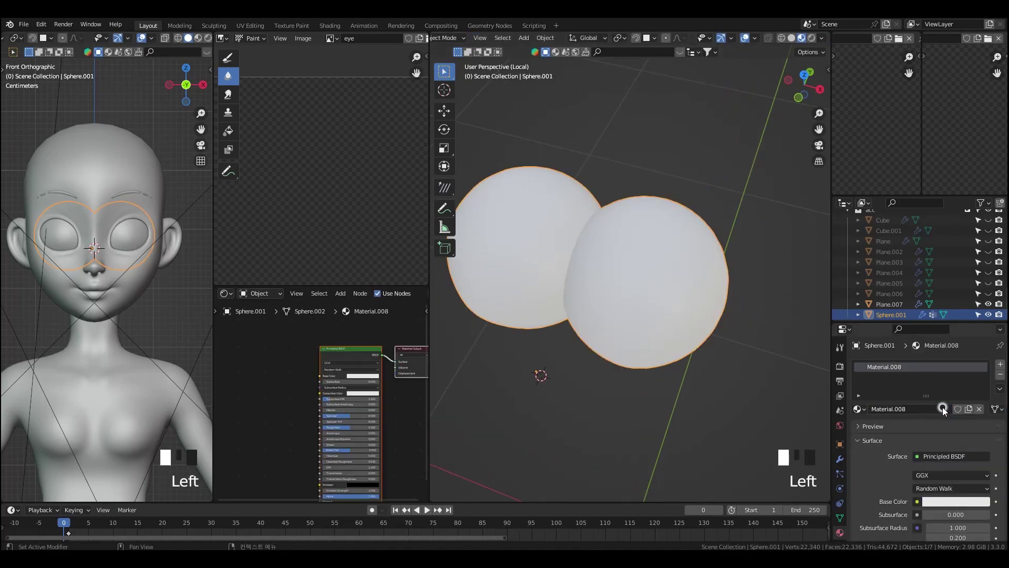
pyautogui.click(916, 501)
pyautogui.click(704, 408)
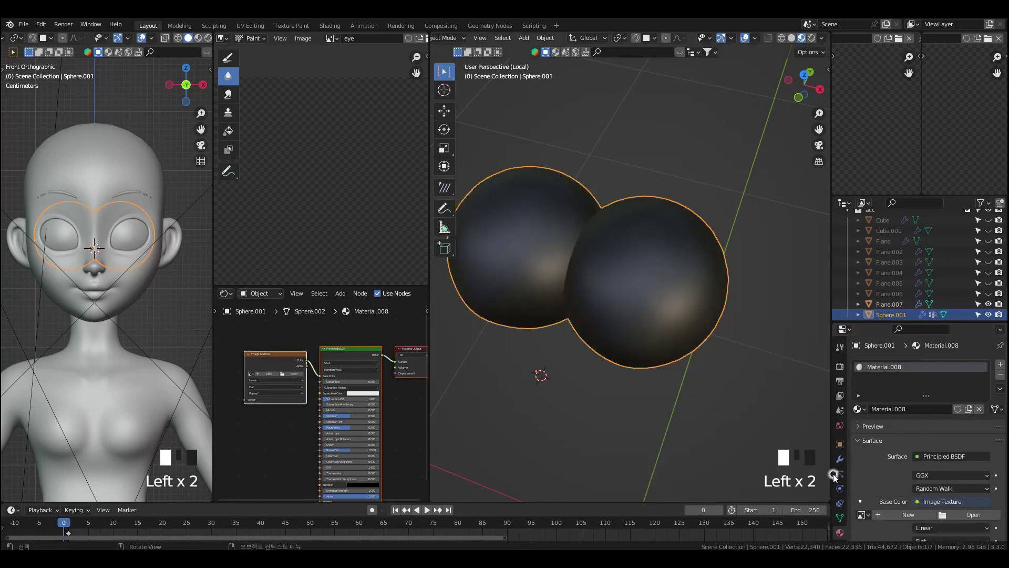
pyautogui.click(876, 518)
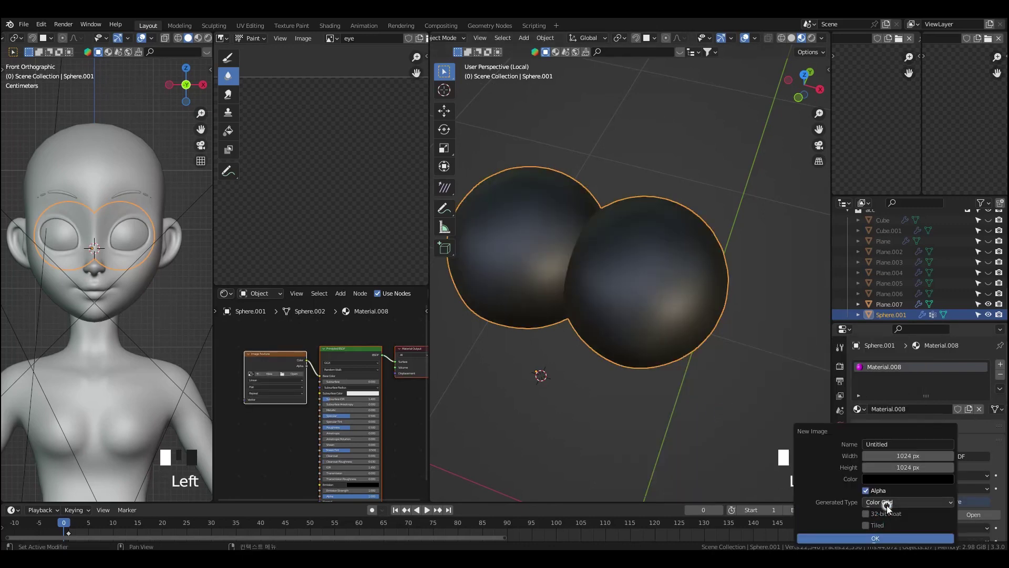
pyautogui.click(888, 537)
# - Hide the linked outer shell of the eyeball in Edit Mode
pyautogui.moveTo(680, 348); pyautogui.dragTo(638, 352, button='middle')
pyautogui.press('Tab')
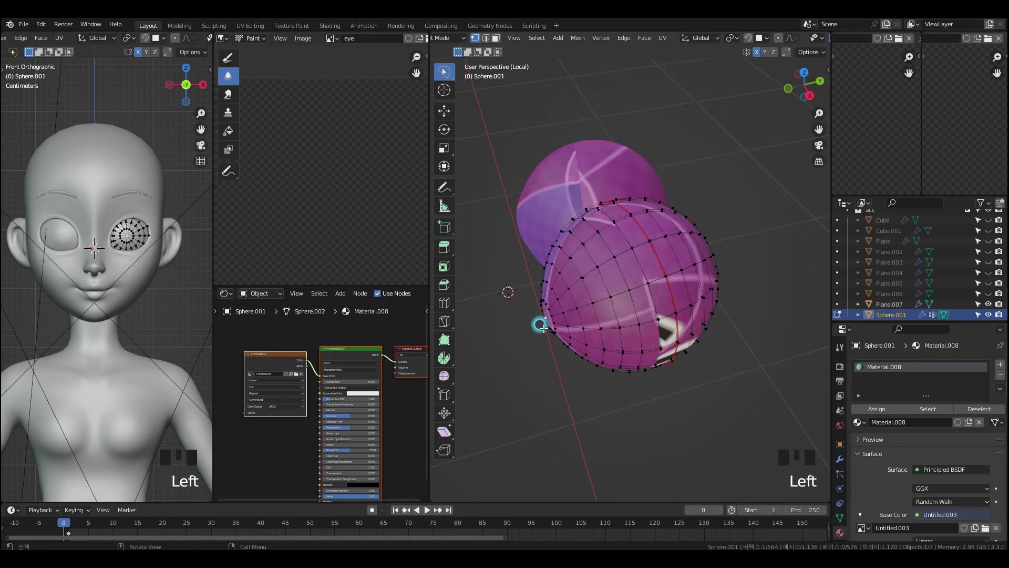
pyautogui.moveTo(539, 326); pyautogui.dragTo(527, 324, button='middle')
pyautogui.press('l')
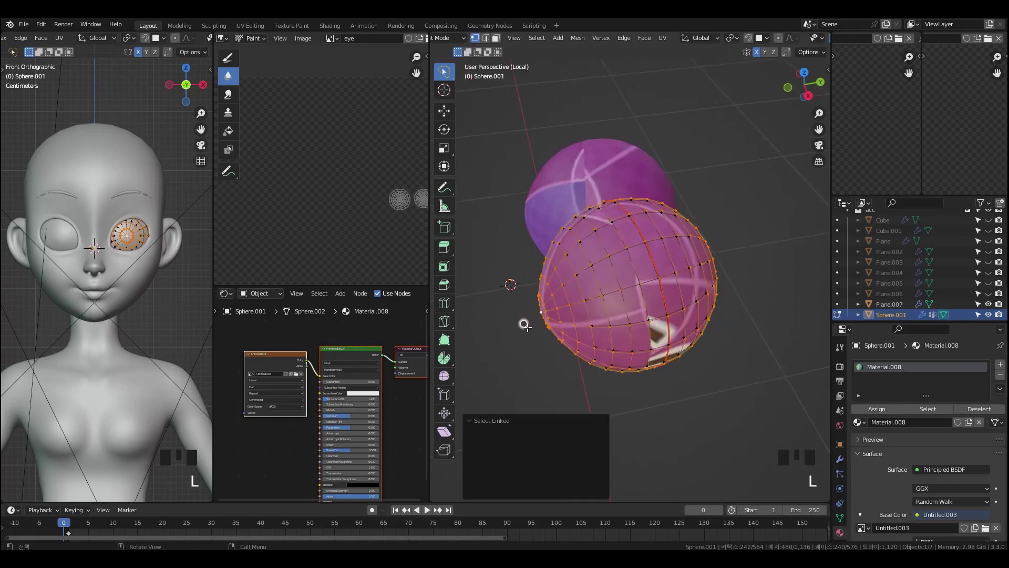
pyautogui.press('h')
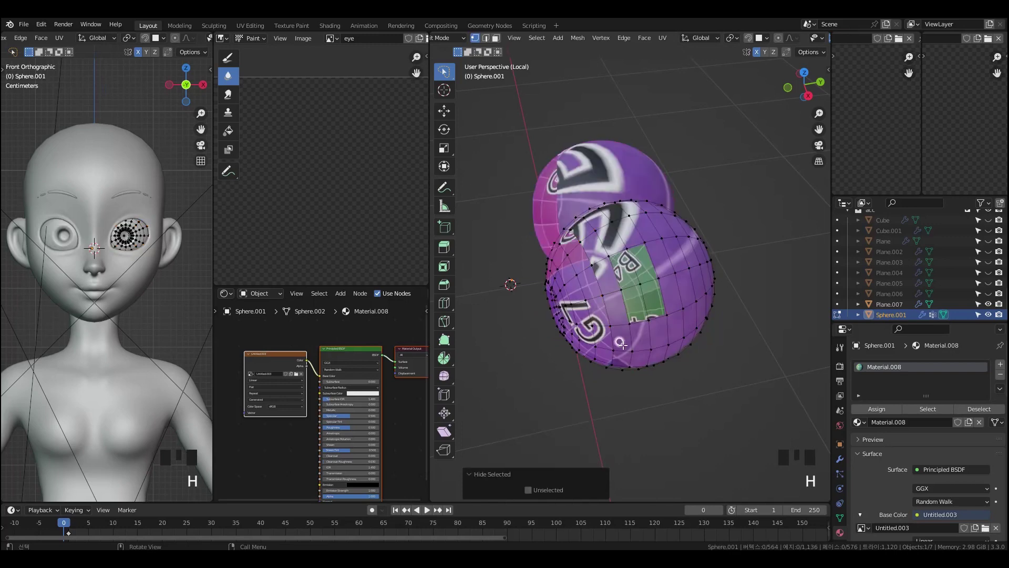
# - Mark a seam along the edge loop around the middle of the inner eyeball, working from the top view
pyautogui.moveTo(624, 346); pyautogui.dragTo(701, 315, button='middle')
pyautogui.press('`')
pyautogui.keyDown('alt'); pyautogui.click(672, 275); pyautogui.keyUp('alt')
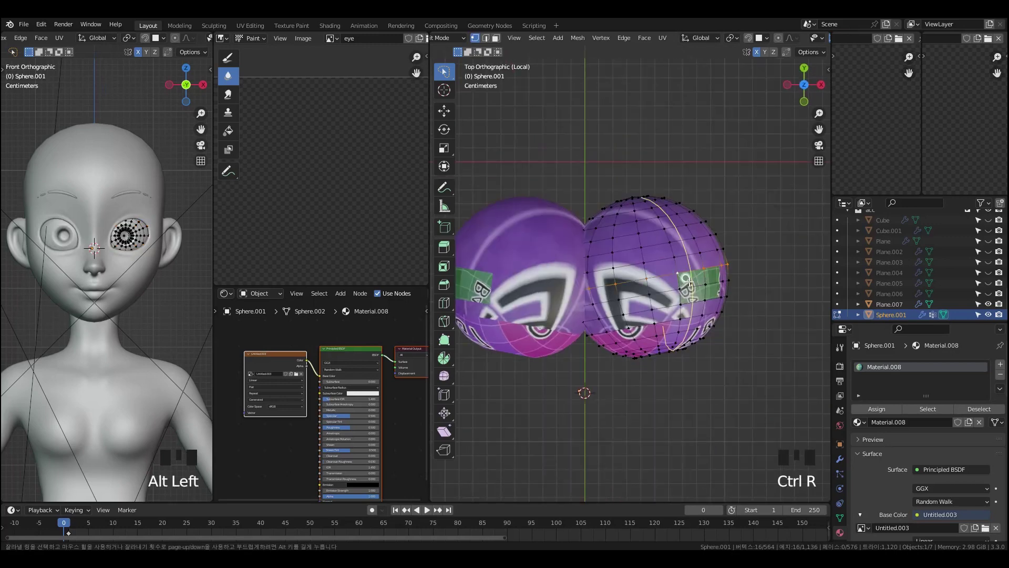
pyautogui.hotkey('ctrl', 'e')
pyautogui.click(683, 284)
# - Reveal the hidden eyeball shell, select the whole mesh and unwrap it
pyautogui.moveTo(683, 284); pyautogui.dragTo(717, 326, button='middle')
pyautogui.hotkey('alt', 'h')
pyautogui.press('a')
pyautogui.press('a')
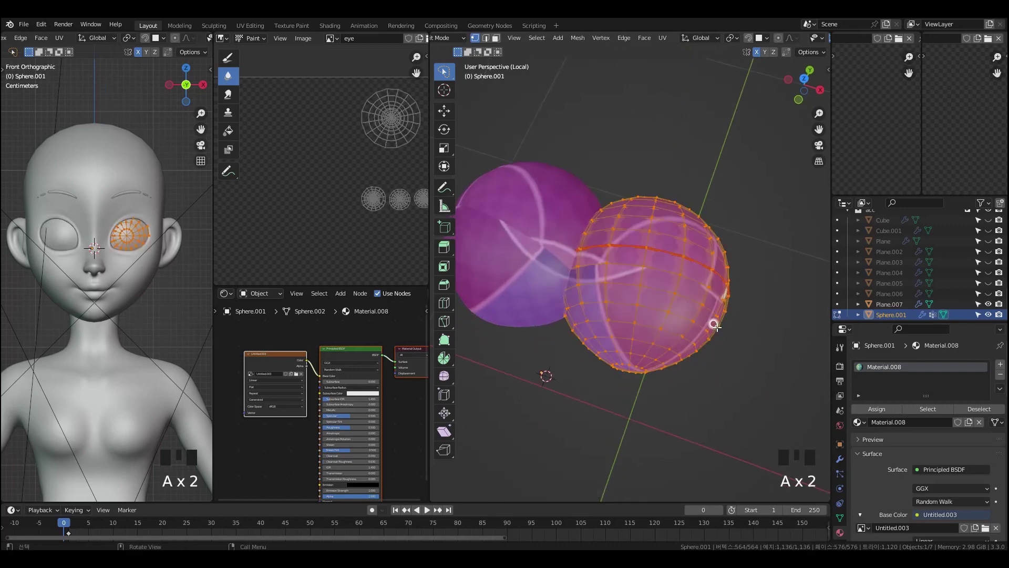
pyautogui.press('u')
pyautogui.click(717, 323)
pyautogui.scroll(-2, 716, 322)
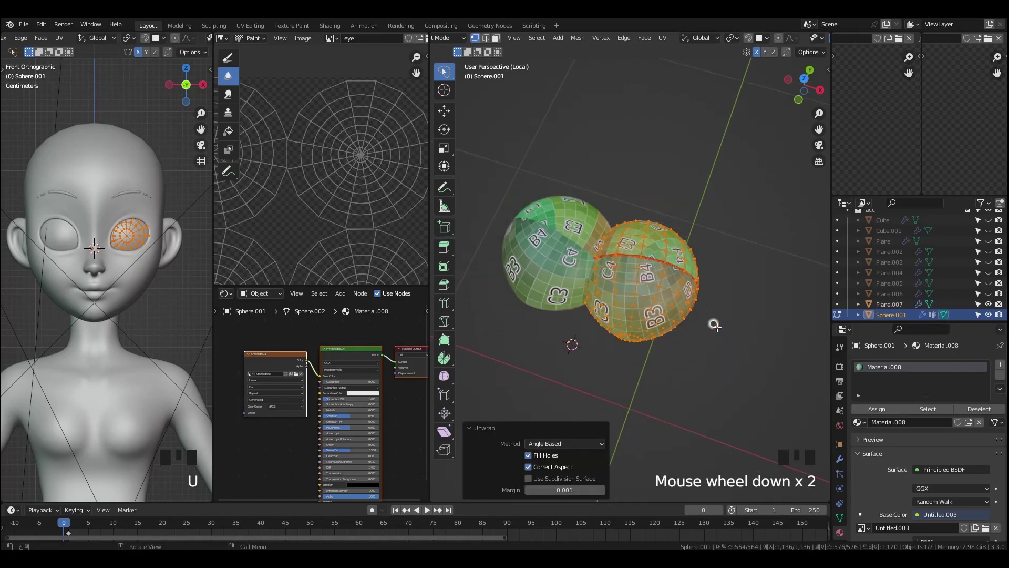
# - Leave the isolated view and open the eyeballs together with the body mesh in Edit Mode
pyautogui.press('Tab')
pyautogui.moveTo(716, 322); pyautogui.dragTo(718, 341, button='middle')
pyautogui.press('/')
pyautogui.keyDown('shift'); pyautogui.click(687, 295); pyautogui.keyUp('shift')
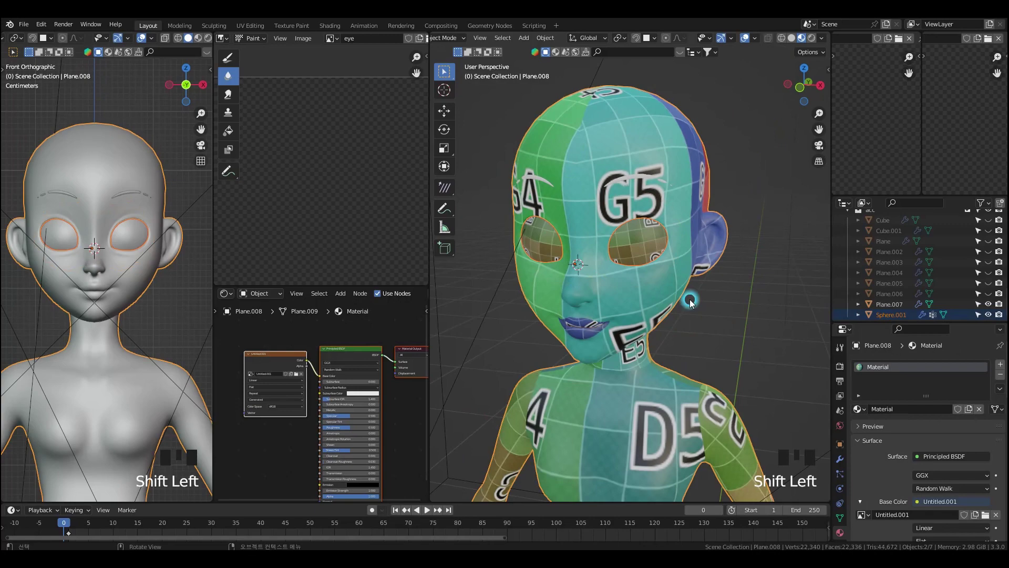
pyautogui.press('Tab')
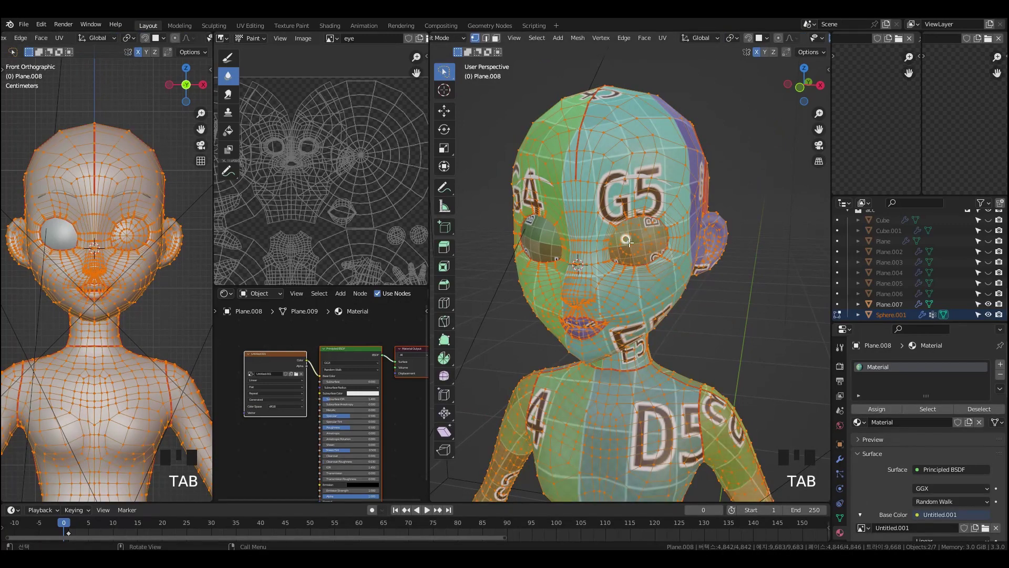
# - Switch the image painting area to the UV Editor and enable island selection mode
pyautogui.click(223, 38)
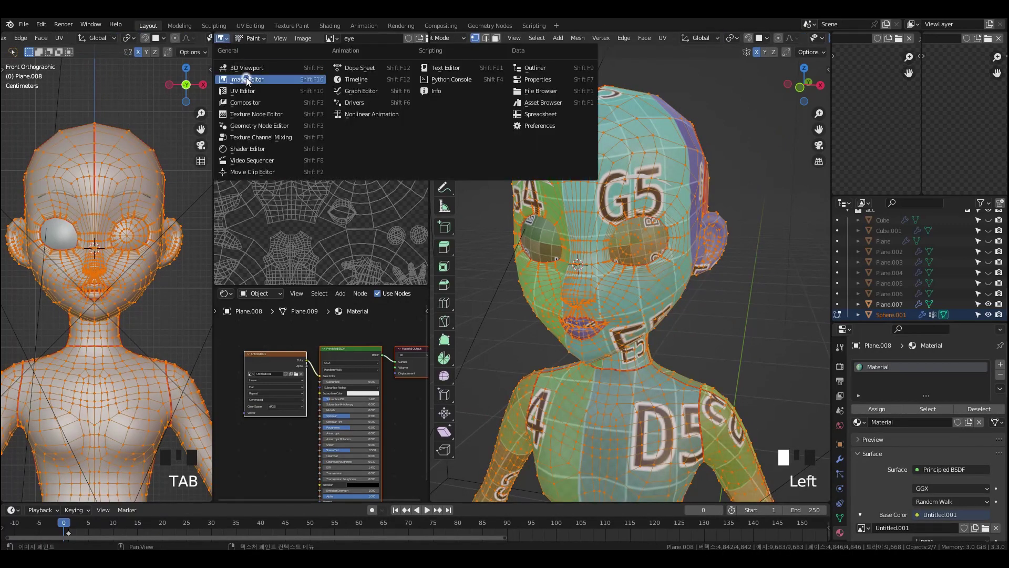
pyautogui.click(244, 91)
pyautogui.moveTo(294, 226); pyautogui.dragTo(305, 220, button='middle')
pyautogui.scroll(3, 315, 221)
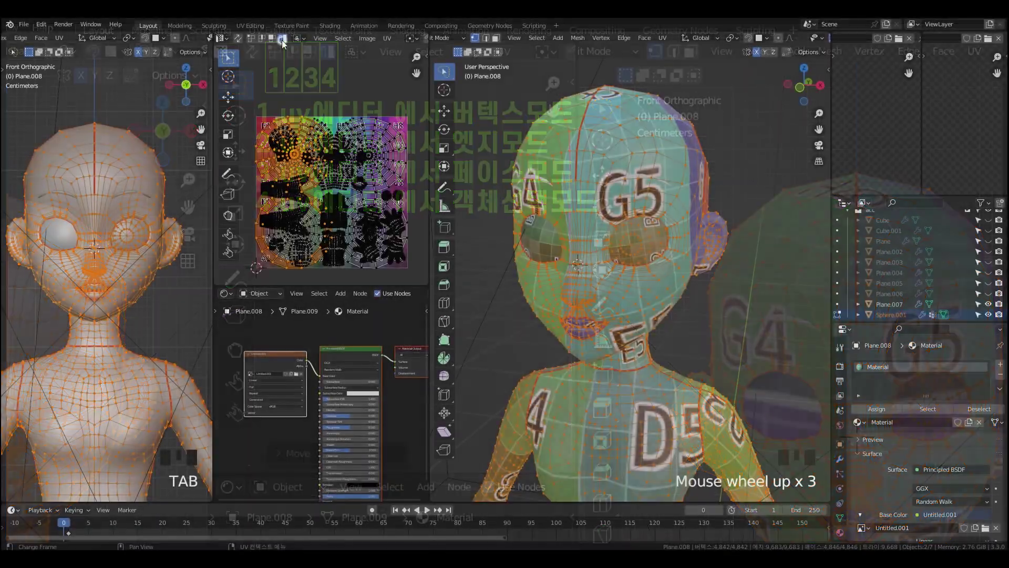
pyautogui.click(328, 51)
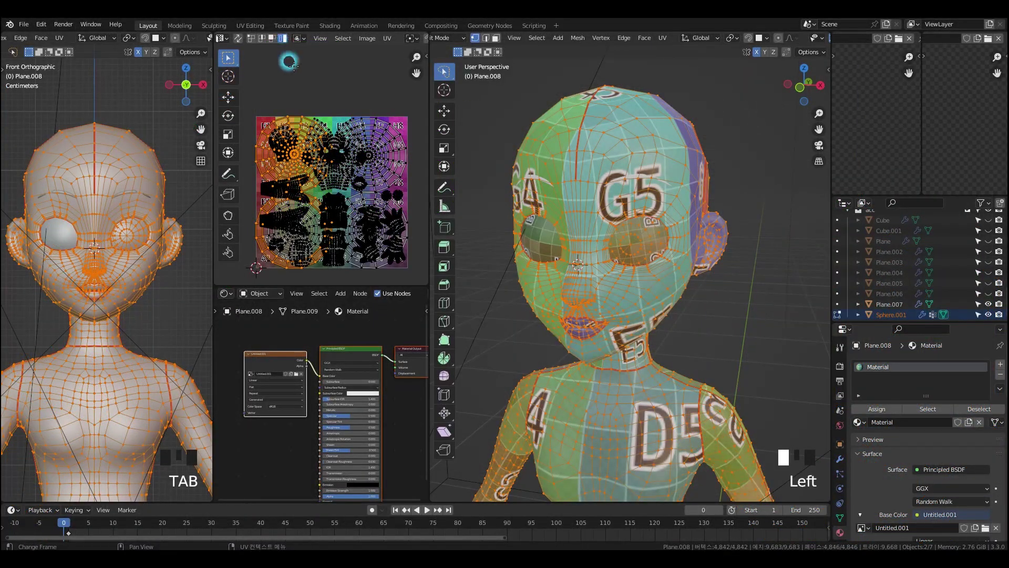
pyautogui.press('g')
pyautogui.click(282, 41)
# - Move the overlapping eyeball UV islands one by one out of the body's UV layout
pyautogui.click(371, 125)
pyautogui.press('g')
pyautogui.click(388, 68)
pyautogui.click(265, 243)
pyautogui.press('g')
pyautogui.scroll(-3, 310, 249)
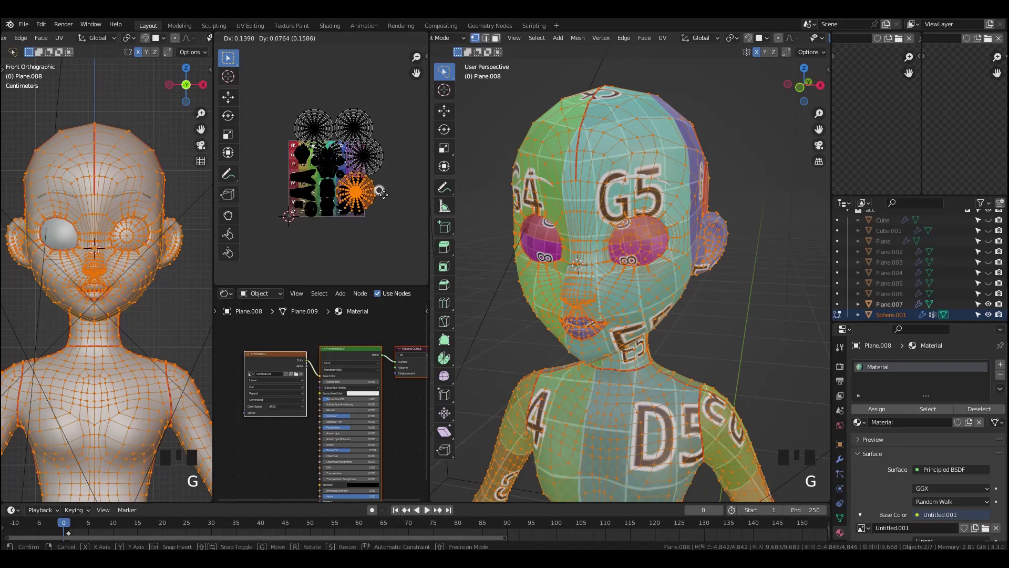
pyautogui.click(343, 242)
# - Isolate the eyeball object in local view and enter Edit Mode on it
pyautogui.moveTo(689, 277); pyautogui.dragTo(689, 286, button='middle')
pyautogui.press('Tab')
pyautogui.click(693, 289)
pyautogui.click(640, 254)
pyautogui.press('/')
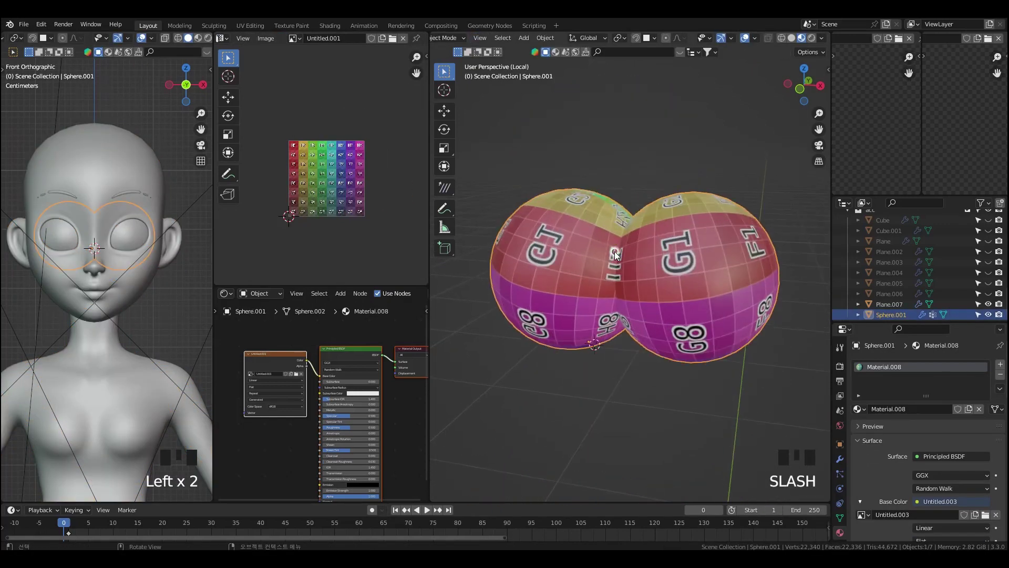
pyautogui.press('Tab')
pyautogui.moveTo(640, 254); pyautogui.dragTo(604, 252, button='middle')
# - Spread the eyeball's UV islands apart to see which part of the eye each one covers
pyautogui.press('g')
pyautogui.click(364, 165)
pyautogui.press('g')
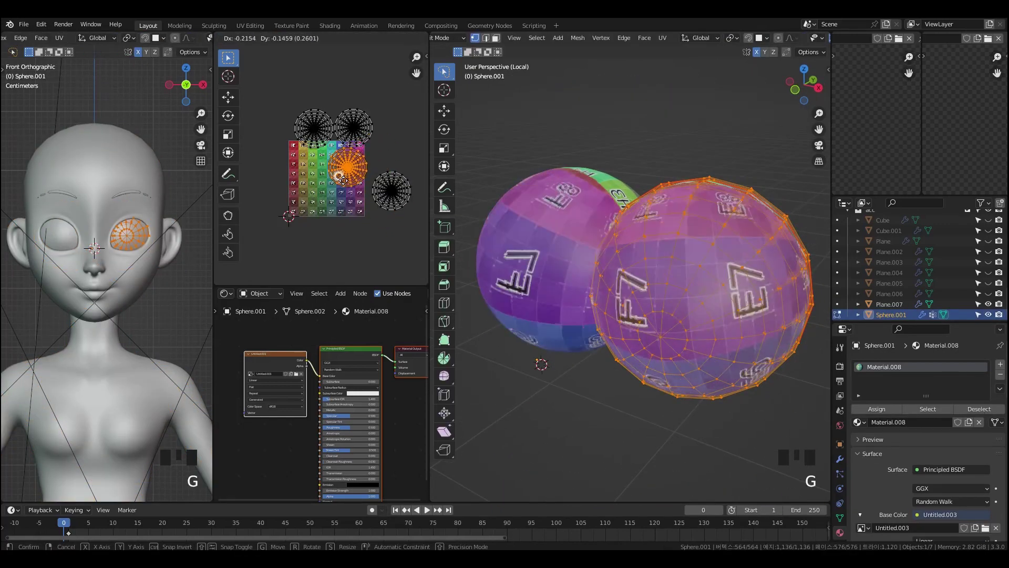
pyautogui.click(344, 183)
pyautogui.moveTo(536, 208); pyautogui.dragTo(484, 225, button='middle')
pyautogui.click(355, 126)
pyautogui.click(315, 121)
pyautogui.press('g')
pyautogui.click(300, 129)
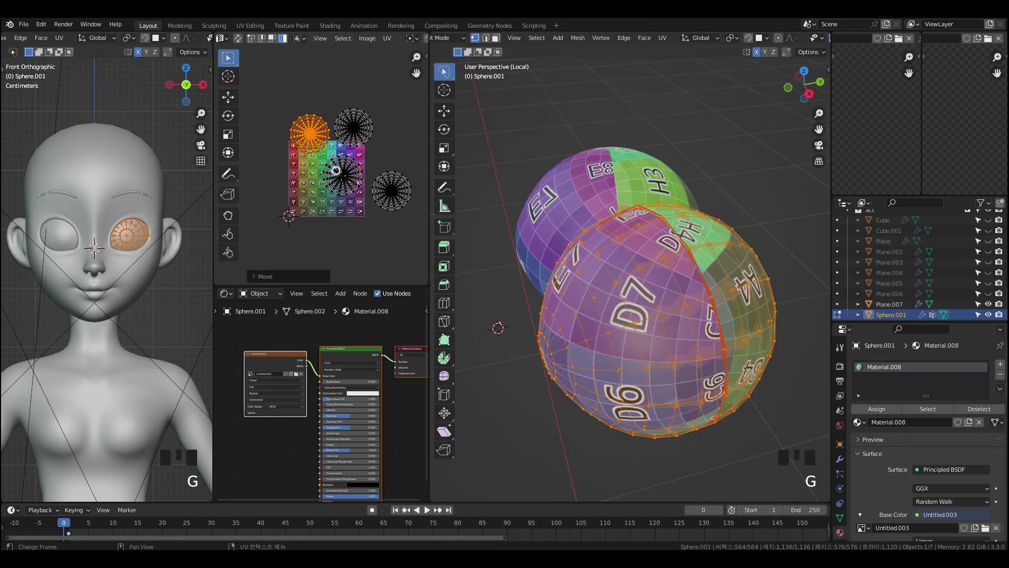
# - Scale down two of the eyeball UV islands and place them outside the texture's lower corner
pyautogui.keyDown('shift'); pyautogui.click(338, 172); pyautogui.keyUp('shift')
pyautogui.press('s')
pyautogui.click(332, 162)
pyautogui.press('g')
pyautogui.click(452, 271)
# - Hide the outer shell of the eyeball and select the whole inner eye mesh
pyautogui.click(523, 363)
pyautogui.moveTo(527, 365); pyautogui.dragTo(520, 364, button='middle')
pyautogui.press('l')
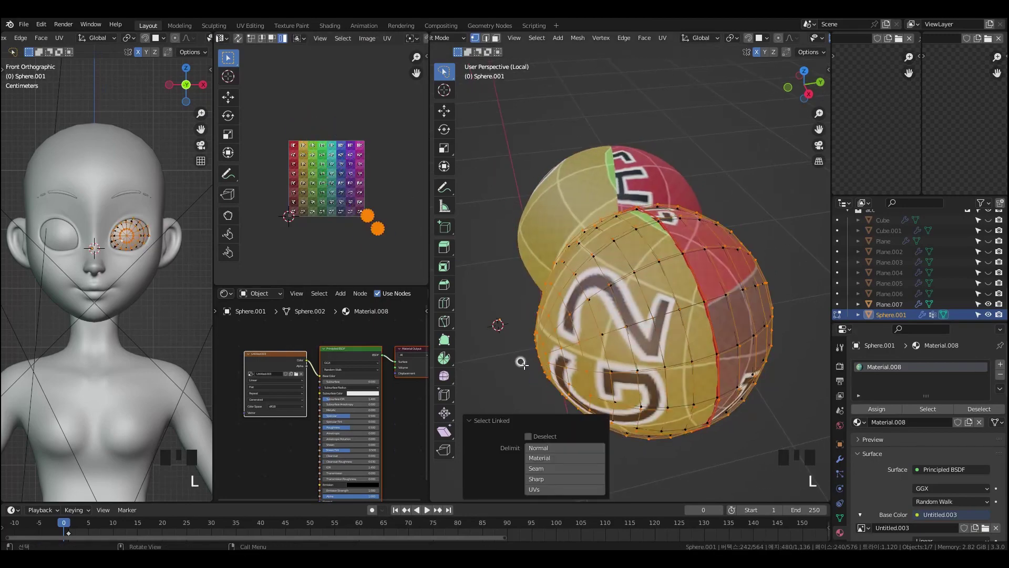
pyautogui.press('h')
pyautogui.moveTo(667, 359); pyautogui.dragTo(701, 353, button='middle')
pyautogui.press('a')
# - Reposition the inner eye's UV islands, shrinking the smaller one and moving it outside the texture
pyautogui.click(395, 192)
pyautogui.press('g')
pyautogui.click(370, 182)
pyautogui.click(362, 135)
pyautogui.press('s')
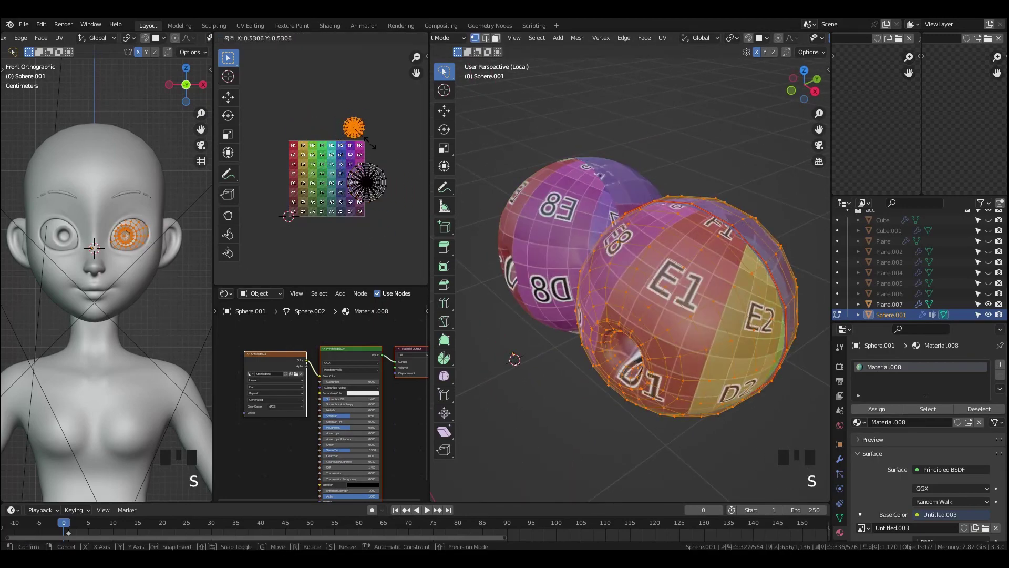
pyautogui.click(364, 136)
pyautogui.press('g')
pyautogui.click(398, 220)
# - Reveal the hidden outer shell and select the entire eyeball mesh
pyautogui.moveTo(630, 331); pyautogui.dragTo(624, 341, button='middle')
pyautogui.hotkey('alt', 'h')
pyautogui.press('a')
pyautogui.press('a')
pyautogui.scroll(2, 407, 236)
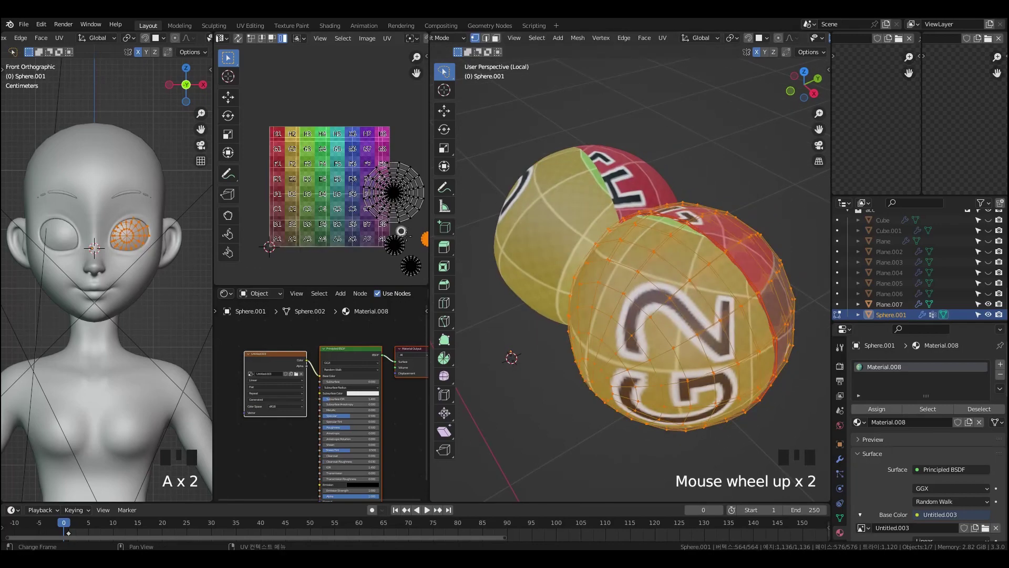
# - Group the three small eyeball UV islands near the texture's lower corner and rescale the large island
pyautogui.scroll(-1, 407, 236)
pyautogui.press('g')
pyautogui.click(378, 225)
pyautogui.press('s')
pyautogui.press('g')
pyautogui.click(376, 220)
pyautogui.click(386, 199)
pyautogui.press('s')
pyautogui.click(396, 206)
# - Exit the isolated eyeball view and edit the eyeballs and body mesh together again
pyautogui.moveTo(657, 308); pyautogui.dragTo(665, 317, button='middle')
pyautogui.press('Tab')
pyautogui.press('/')
pyautogui.keyDown('shift'); pyautogui.click(665, 320); pyautogui.keyUp('shift')
pyautogui.press('Tab')
pyautogui.scroll(2, 344, 198)
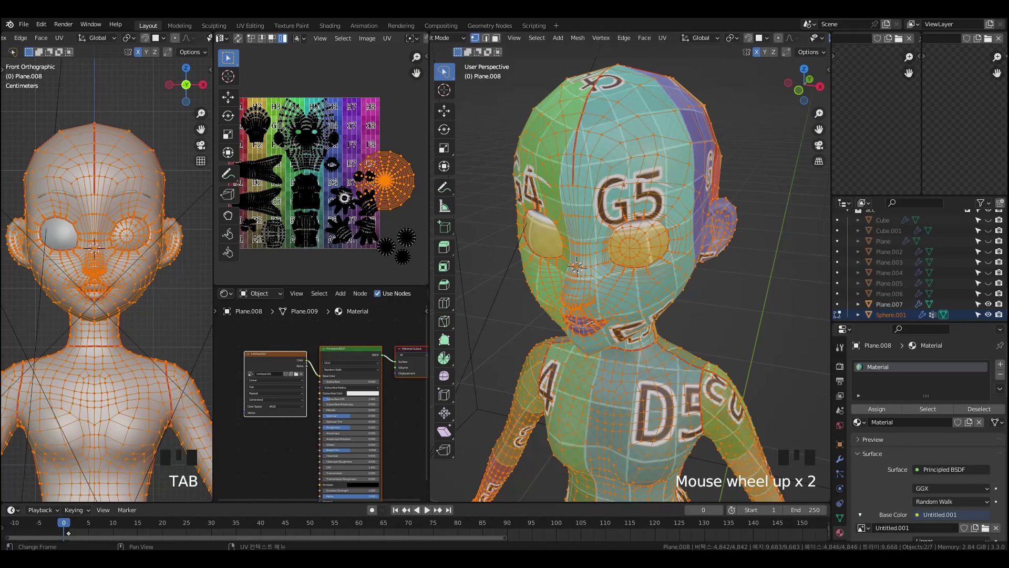
# - Move the large eyeball UV island to the texture's upper corner and bring a small island up beside it
pyautogui.scroll(1, 344, 198)
pyautogui.keyDown('shift'); pyautogui.moveTo(390, 173); pyautogui.dragTo(360, 169, button='middle'); pyautogui.keyUp('shift')
pyautogui.click(360, 170)
pyautogui.press('g')
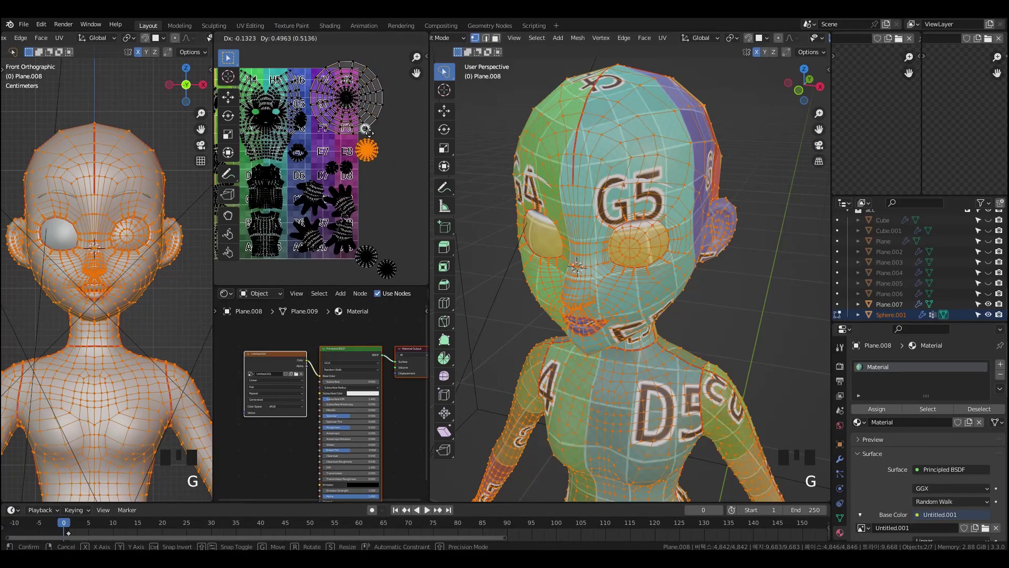
pyautogui.click(388, 149)
pyautogui.moveTo(388, 187); pyautogui.dragTo(393, 214, button='middle')
# - Bring the remaining small eyeball UV islands up next to the body's UV layout
pyautogui.click(355, 126)
pyautogui.press('s')
pyautogui.press('g')
pyautogui.click(372, 175)
pyautogui.press('g')
pyautogui.click(389, 126)
pyautogui.press('g')
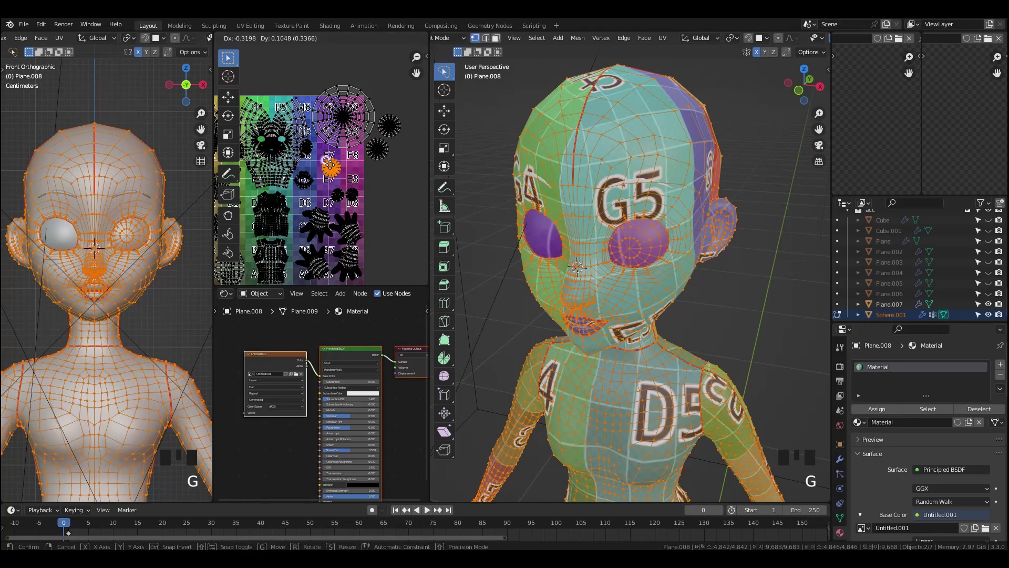
pyautogui.click(371, 183)
# - Shrink the three small eyeball UV islands into the gap above the hand islands and rescale the large island
pyautogui.moveTo(390, 184); pyautogui.dragTo(326, 156)
pyautogui.press('s')
pyautogui.click(368, 176)
pyautogui.press('g')
pyautogui.click(361, 184)
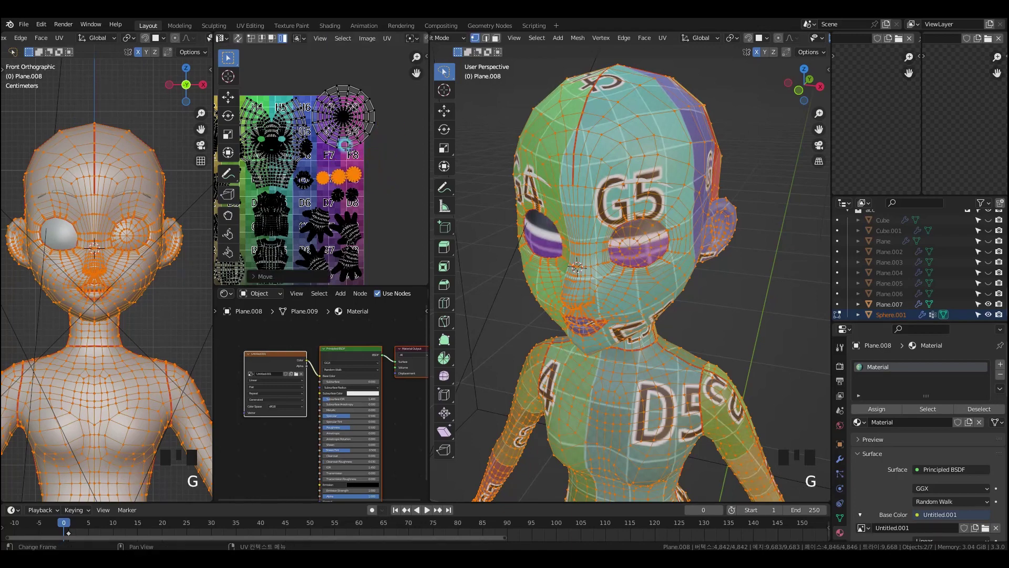
pyautogui.click(355, 127)
pyautogui.press('s')
pyautogui.press('`')
# - Hide the body object Plane.008, then select the teeth and gums and isolate them in local view
pyautogui.scroll(-3, 651, 275)
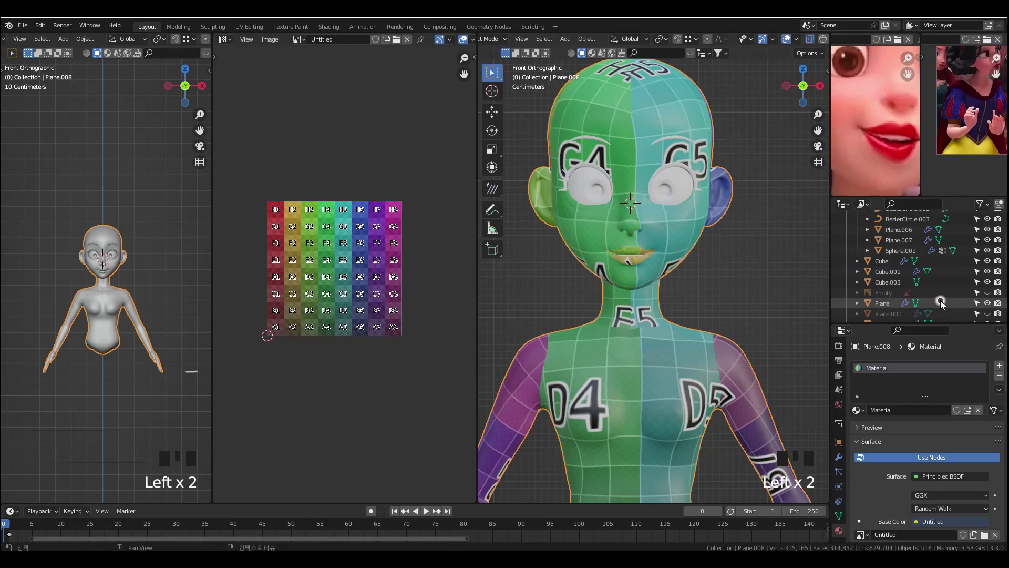
pyautogui.scroll(-5, 941, 304)
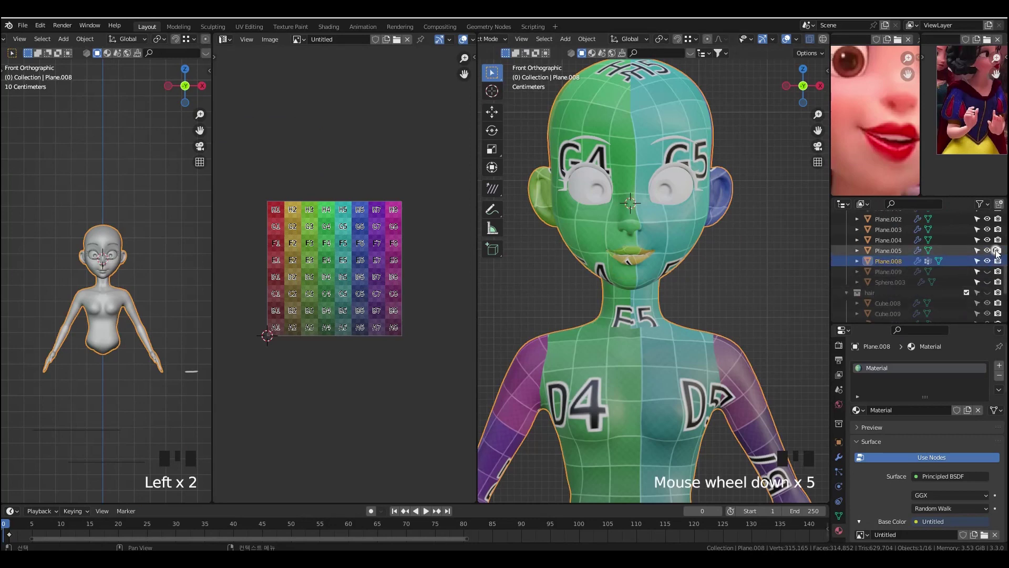
pyautogui.click(975, 260)
pyautogui.click(650, 255)
pyautogui.scroll(3, 653, 270)
pyautogui.keyDown('shift'); pyautogui.click(626, 273); pyautogui.keyUp('shift')
pyautogui.moveTo(709, 294); pyautogui.dragTo(735, 351, button='middle')
pyautogui.press('/')
# - Enter Edit Mode on the teeth object and select the whole upper gum part
pyautogui.moveTo(718, 207); pyautogui.dragTo(702, 232, button='middle')
pyautogui.press('Tab')
pyautogui.moveTo(631, 331); pyautogui.dragTo(739, 271, button='middle')
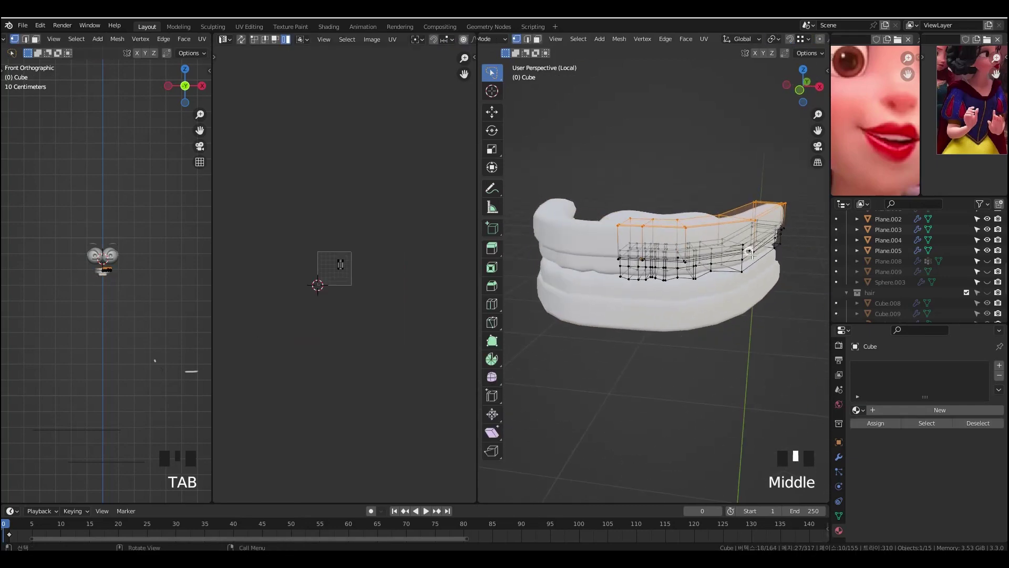
pyautogui.press('l')
# - Create a new material, Material.001, and assign it to the selected upper gum
pyautogui.moveTo(770, 308); pyautogui.dragTo(714, 273, button='middle')
pyautogui.press('Tab')
pyautogui.click(925, 411)
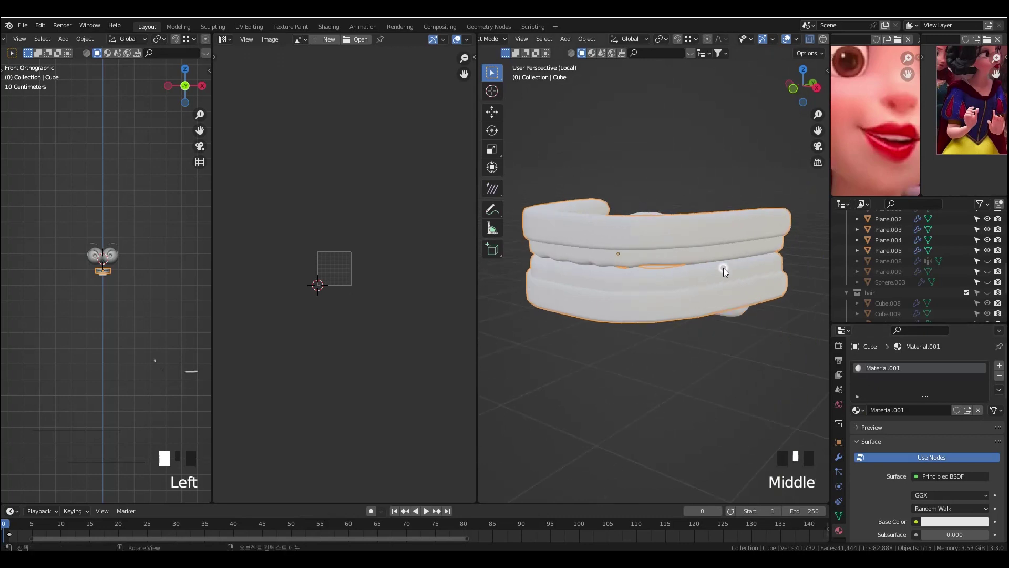
pyautogui.press('Tab')
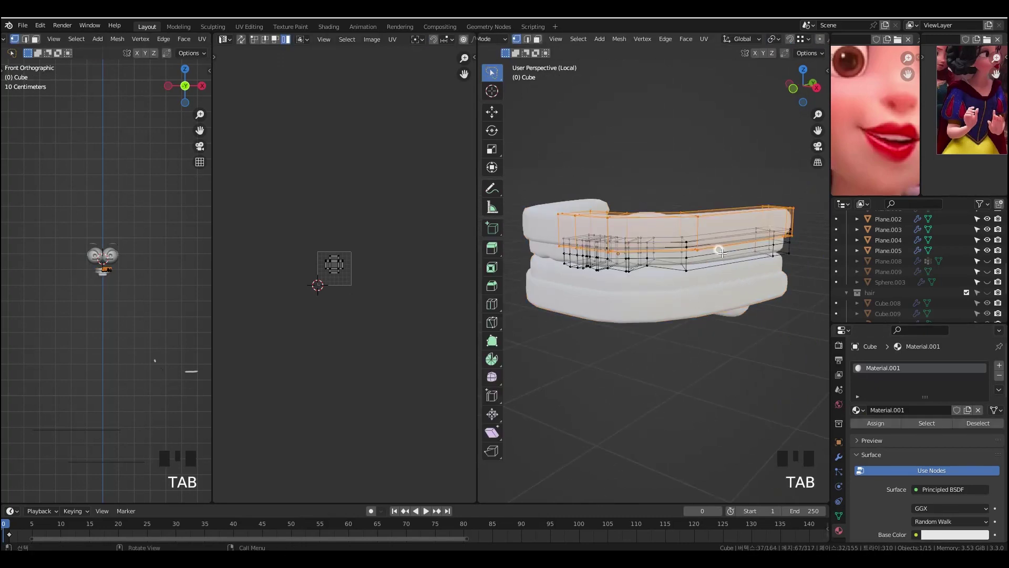
pyautogui.click(874, 423)
pyautogui.moveTo(720, 345); pyautogui.dragTo(715, 315, button='middle')
pyautogui.press('Tab')
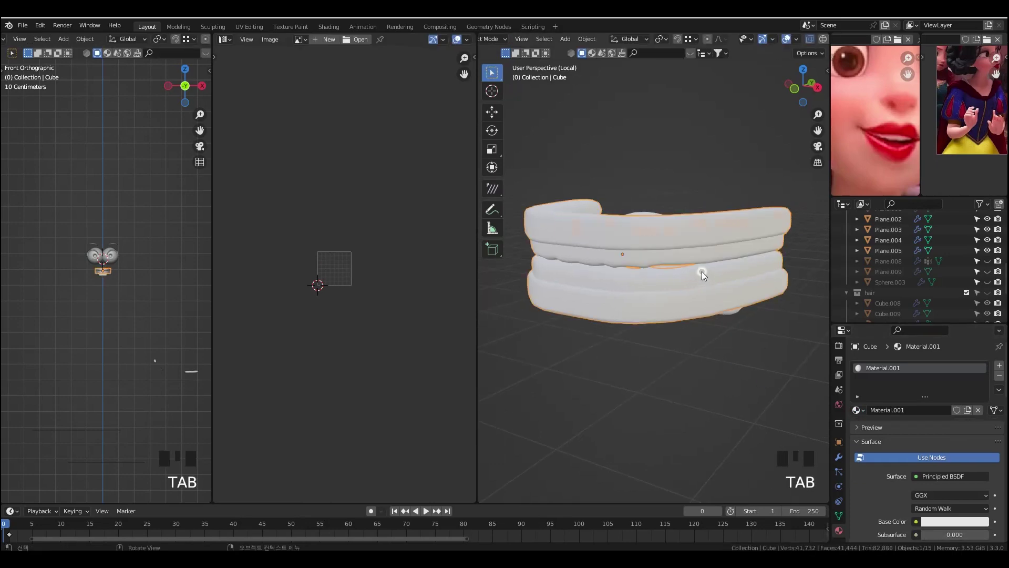
# - Select the linked teeth geometry and assign it a new material in a second slot, Material.002
pyautogui.press('Tab')
pyautogui.click(699, 269)
pyautogui.press('l')
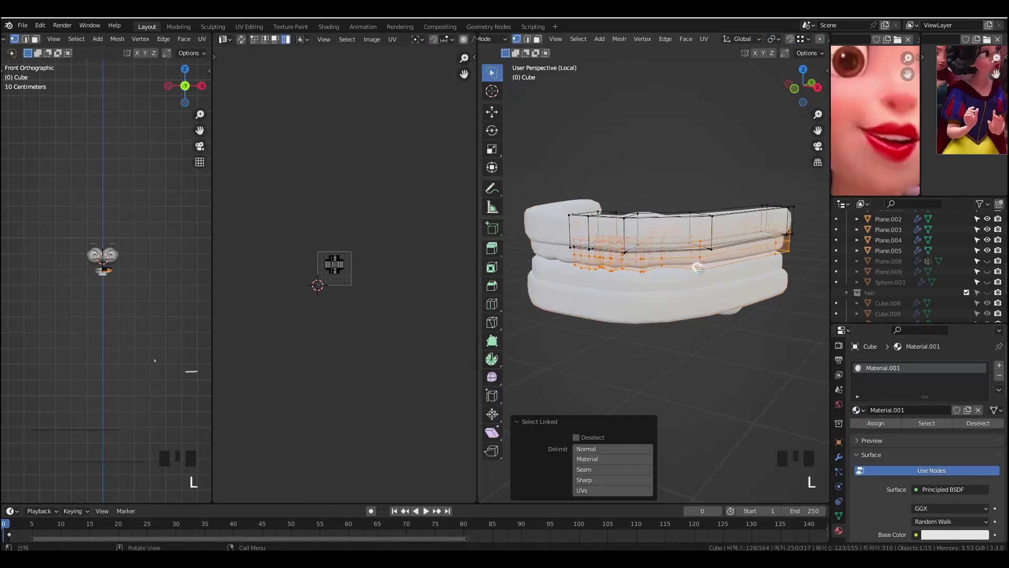
pyautogui.click(997, 371)
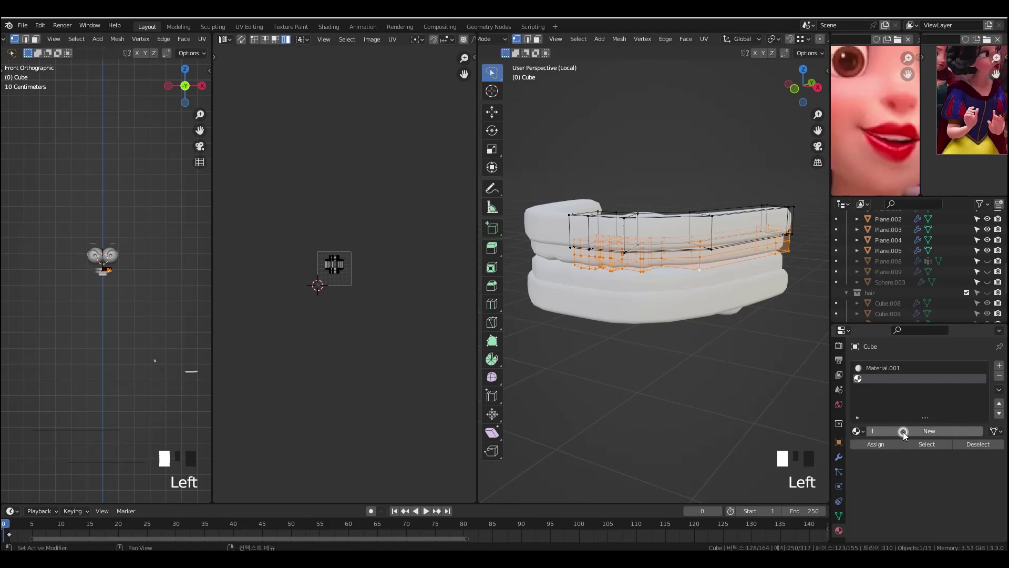
pyautogui.click(903, 431)
pyautogui.click(876, 444)
pyautogui.click(702, 268)
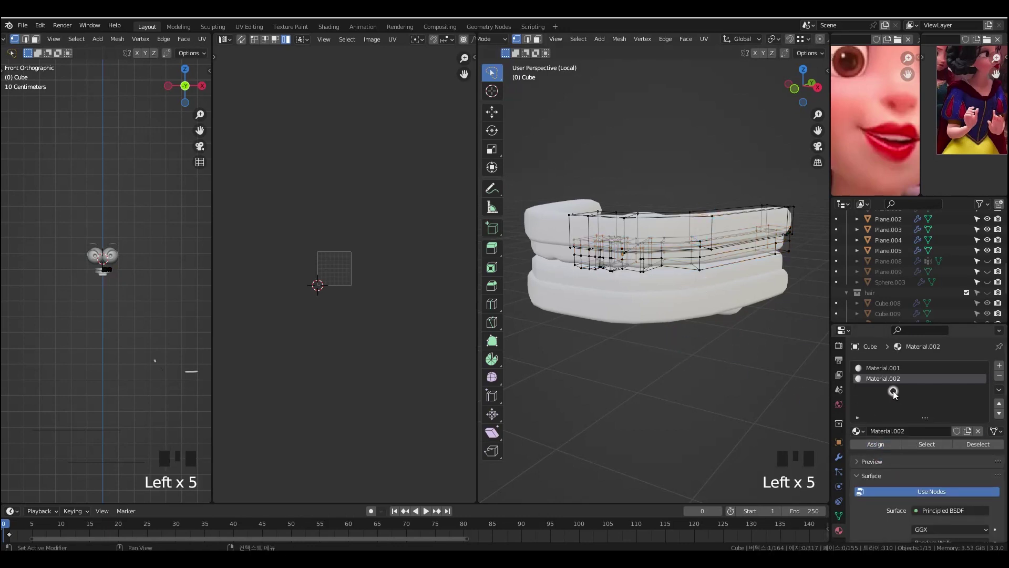
pyautogui.press('Tab')
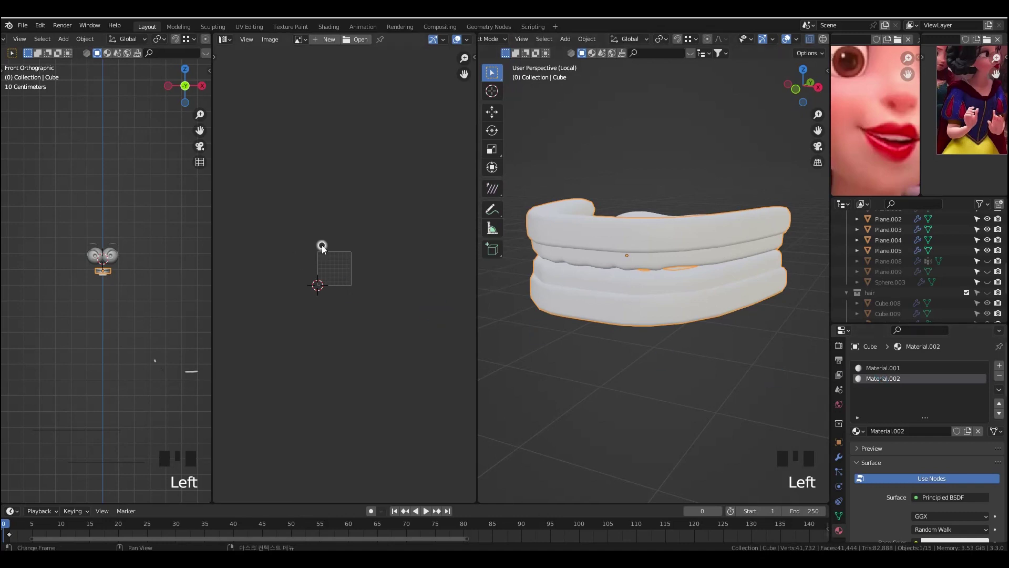
# - Split the image editor area and turn the lower part into a Shader Editor
pyautogui.moveTo(211, 31); pyautogui.dragTo(234, 211)
pyautogui.click(226, 207)
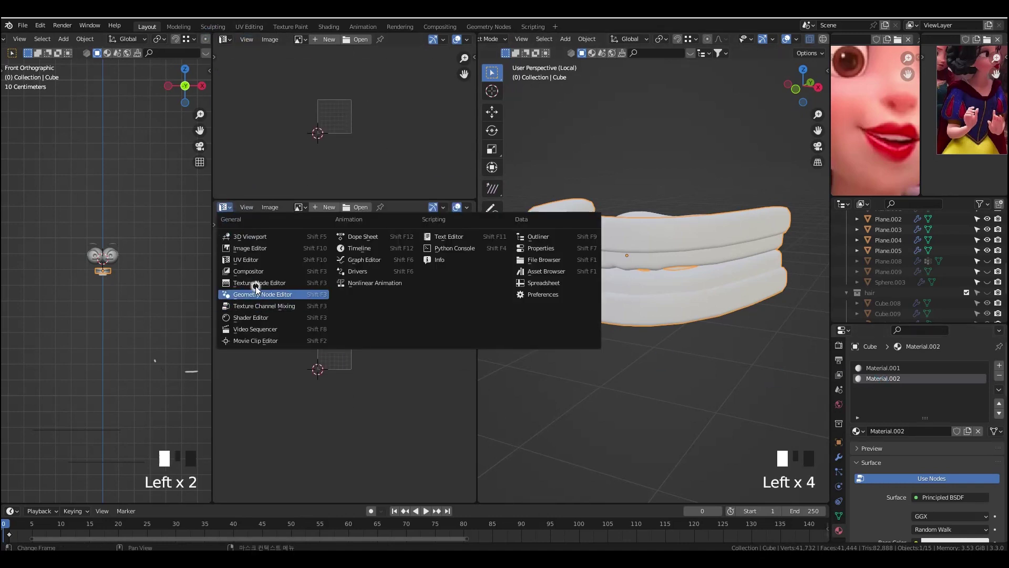
pyautogui.click(273, 316)
pyautogui.scroll(2, 343, 385)
pyautogui.press('n')
# - Set the Base Color of the teeth material's Principled BSDF to a pale pinkish white
pyautogui.scroll(3, 402, 368)
pyautogui.moveTo(358, 424); pyautogui.dragTo(405, 434, button='middle')
pyautogui.scroll(3, 401, 363)
pyautogui.scroll(4, 401, 372)
pyautogui.click(363, 313)
pyautogui.click(353, 235)
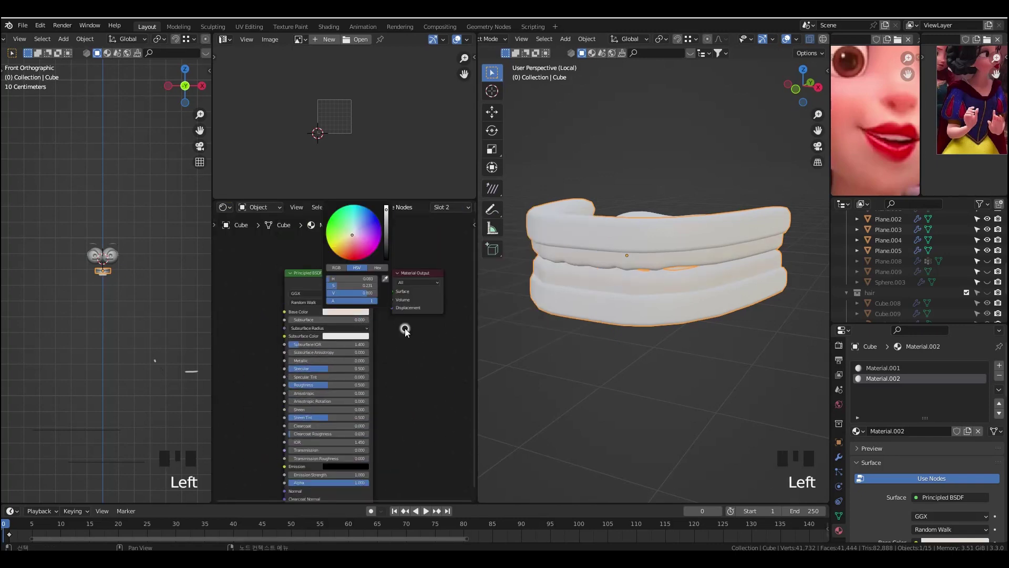
# - Set the teeth material's Subsurface to 0.02
pyautogui.scroll(5, 368, 351)
pyautogui.moveTo(388, 370)
pyautogui.mouseDown(button='middle')
pyautogui.moveTo(421, 354)
pyautogui.moveTo(409, 326)
pyautogui.mouseUp(button='middle')
pyautogui.scroll(2, 396, 370)
pyautogui.click(384, 269)
pyautogui.write('0.1')
pyautogui.press('Return')
pyautogui.click(385, 255)
pyautogui.write('0.02')
pyautogui.press('Return')
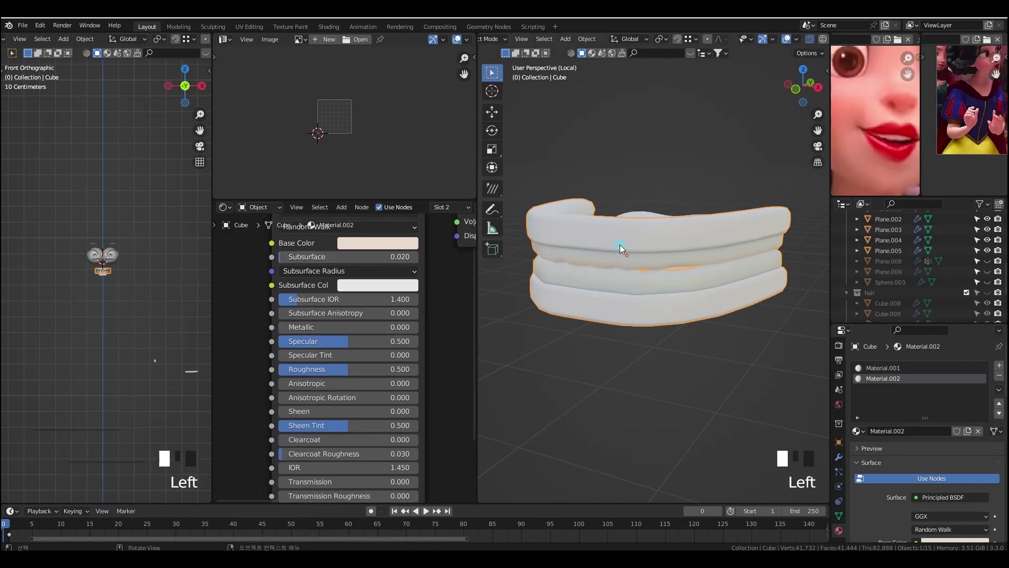
# - Give the teeth material a pale yellow Subsurface Color and a Roughness of 0.286
pyautogui.scroll(-2, 377, 404)
pyautogui.scroll(2, 405, 263)
pyautogui.click(404, 261)
pyautogui.moveTo(403, 134); pyautogui.dragTo(390, 130)
pyautogui.scroll(1, 609, 305)
pyautogui.moveTo(319, 342); pyautogui.dragTo(310, 342, button='middle')
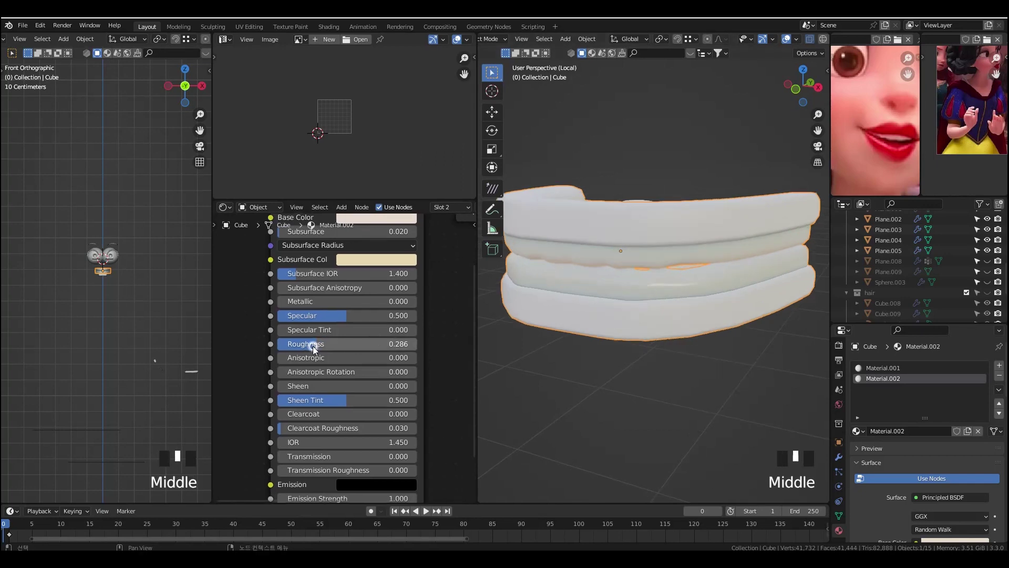
pyautogui.scroll(-1, 326, 342)
# - Set the teeth material's Clearcoat to about 0.045 and Clearcoat Roughness to 0.048, and switch to the Material.001 slot
pyautogui.click(883, 368)
pyautogui.moveTo(368, 304); pyautogui.dragTo(367, 359, button='middle')
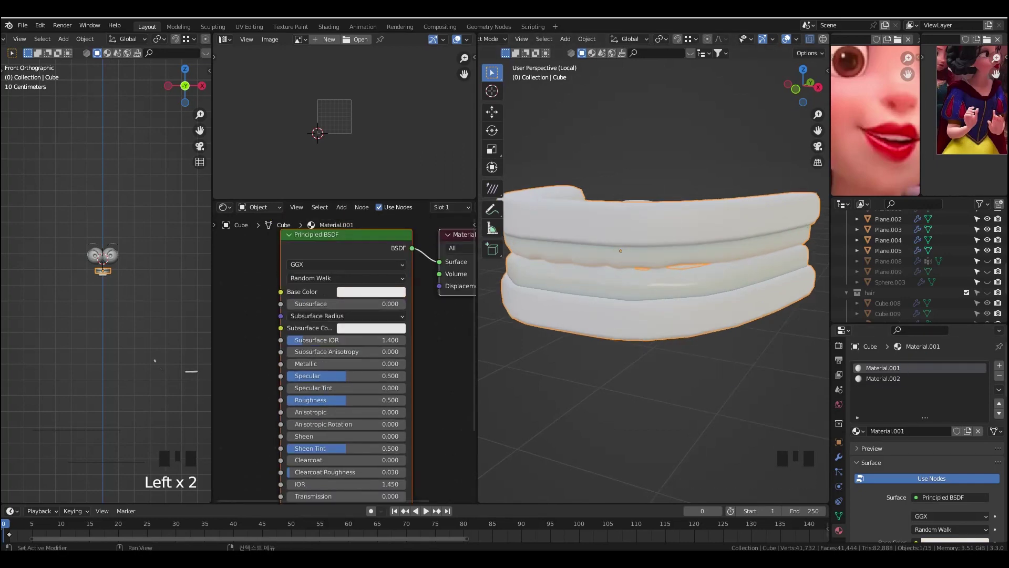
pyautogui.click(890, 377)
pyautogui.click(890, 368)
pyautogui.click(893, 378)
pyautogui.moveTo(310, 471); pyautogui.dragTo(331, 409, button='middle')
pyautogui.moveTo(334, 398); pyautogui.dragTo(399, 399)
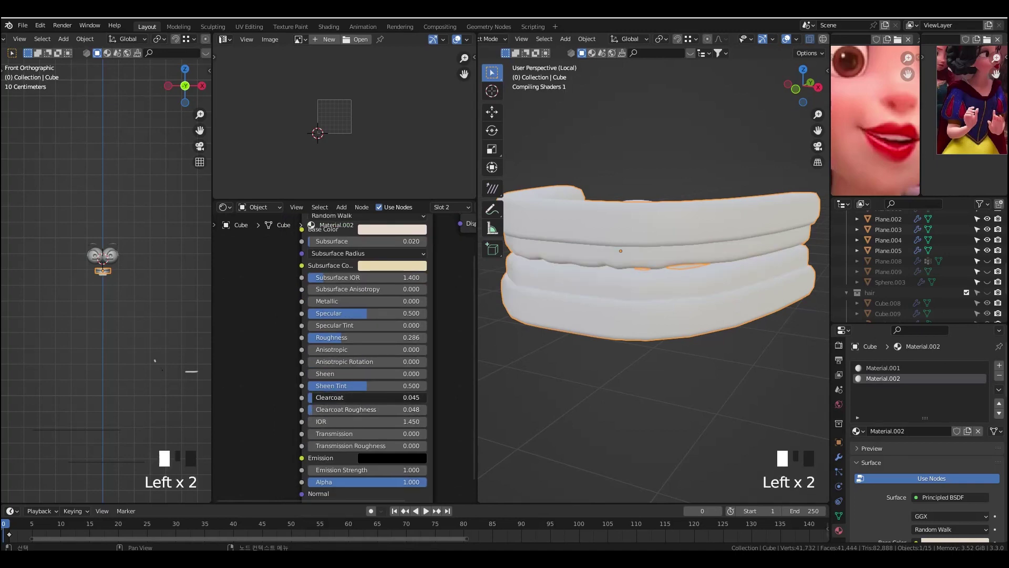
pyautogui.click(902, 368)
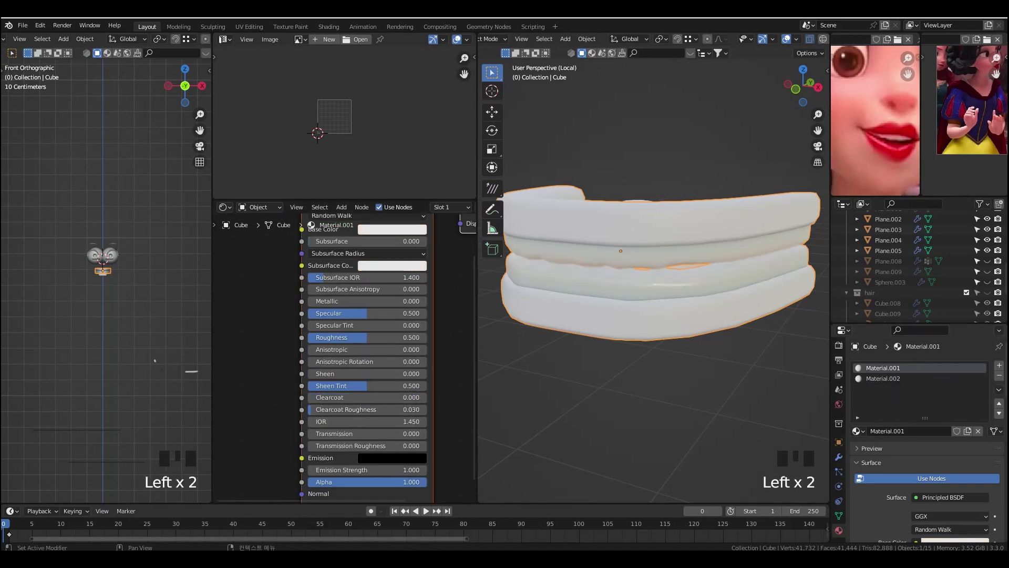
# - Set the Base Color of the gums material's Principled BSDF to a salmon pink
pyautogui.moveTo(364, 393); pyautogui.dragTo(321, 472, button='middle')
pyautogui.click(369, 308)
pyautogui.click(360, 196)
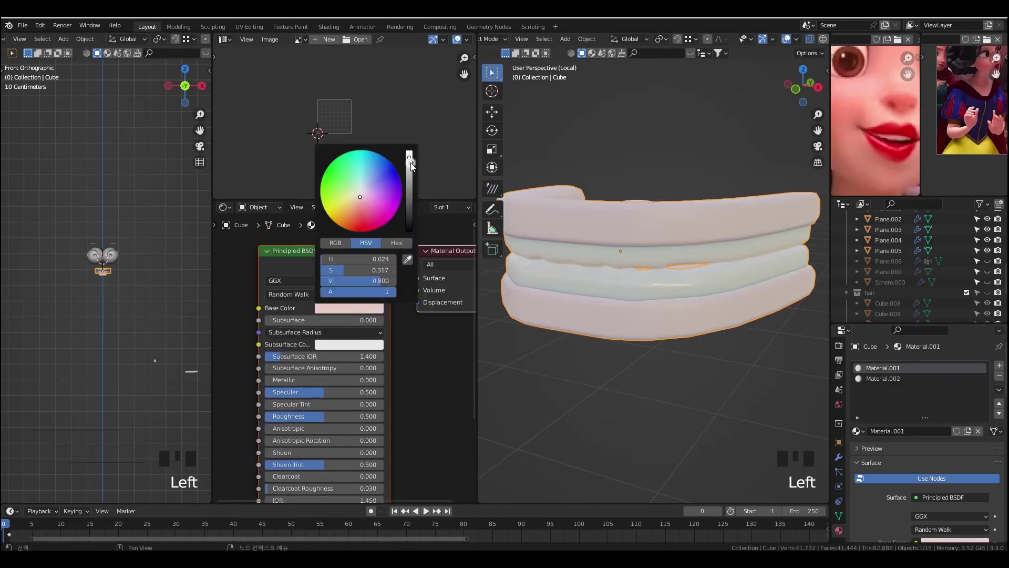
pyautogui.click(431, 346)
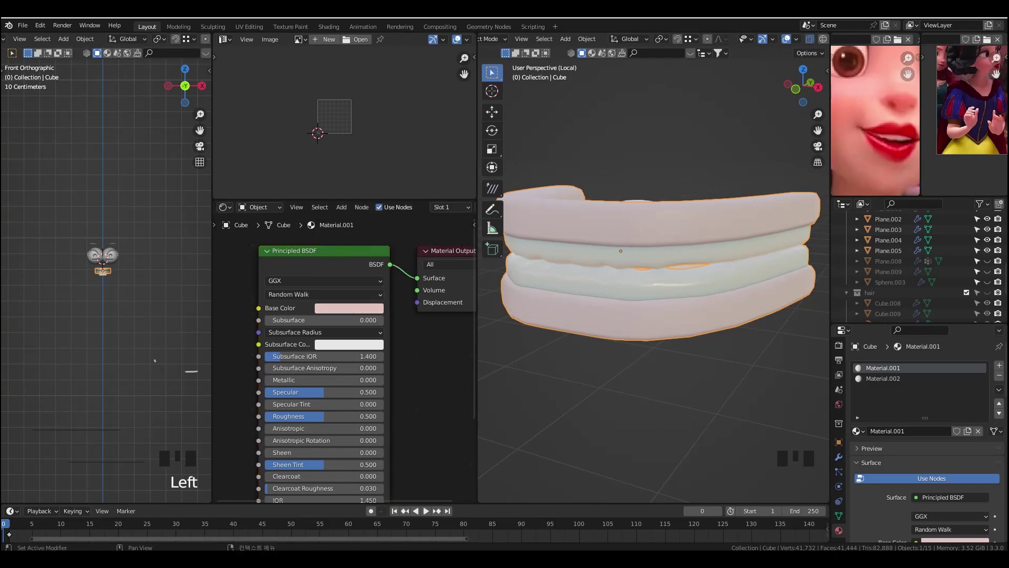
pyautogui.scroll(-4, 336, 357)
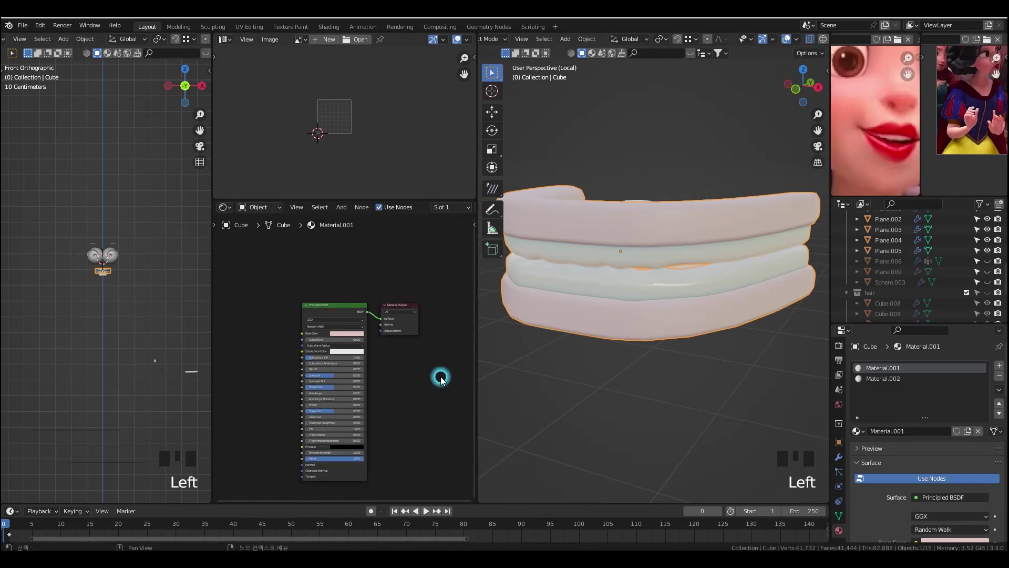
pyautogui.moveTo(439, 378); pyautogui.dragTo(477, 364, button='middle')
pyautogui.scroll(3, 382, 288)
pyautogui.click(426, 284)
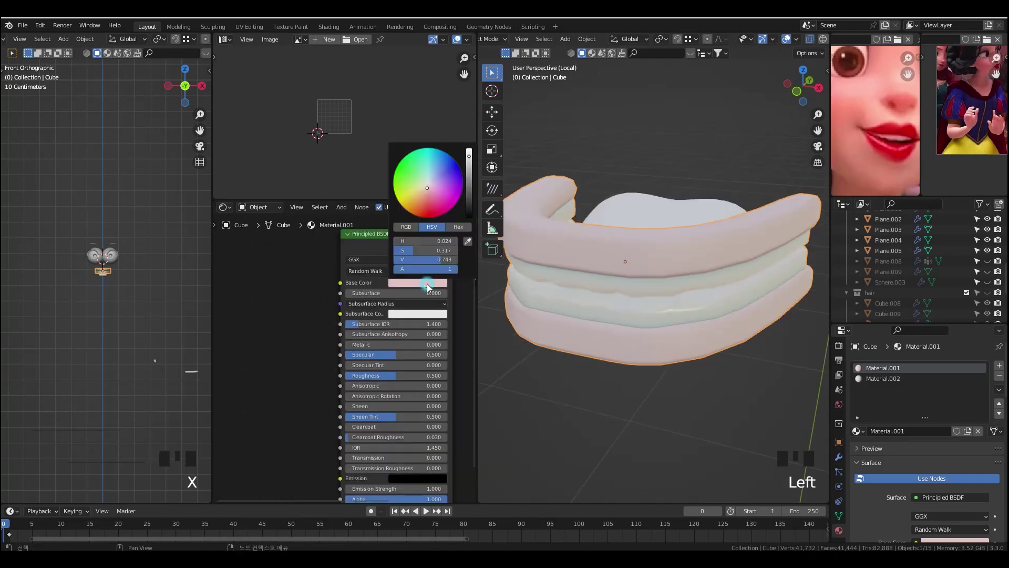
pyautogui.click(469, 156)
pyautogui.moveTo(470, 157); pyautogui.dragTo(469, 150)
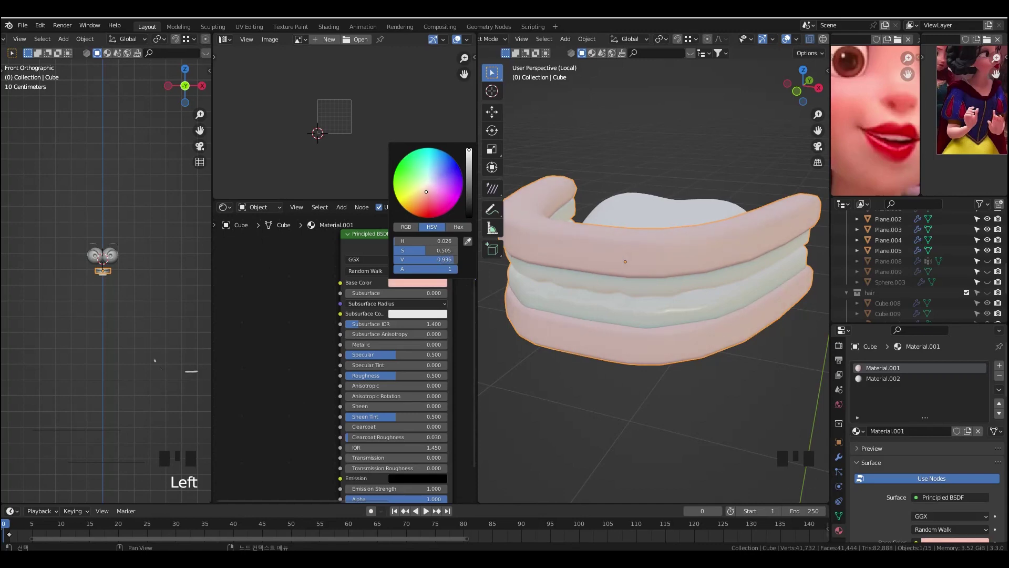
pyautogui.moveTo(426, 195); pyautogui.dragTo(426, 199)
# - Set the gums material's Roughness to 0.368 and Clearcoat to 0.323
pyautogui.moveTo(639, 347); pyautogui.dragTo(640, 340, button='middle')
pyautogui.moveTo(387, 375); pyautogui.dragTo(381, 376)
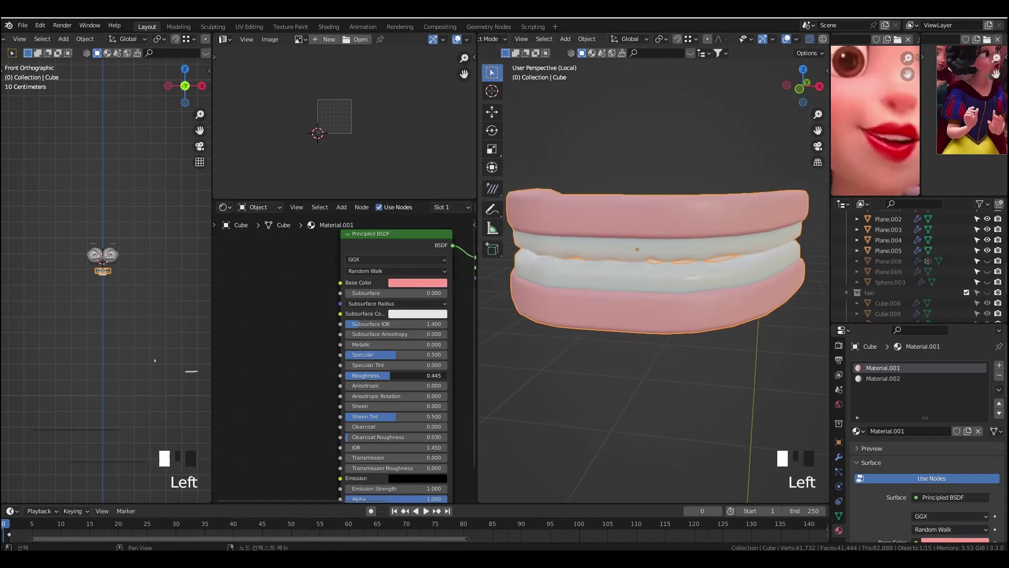
pyautogui.moveTo(363, 429); pyautogui.dragTo(378, 430)
# - Give the gums material a pale pink Subsurface Color and a Subsurface of 0.01
pyautogui.click(418, 313)
pyautogui.click(427, 229)
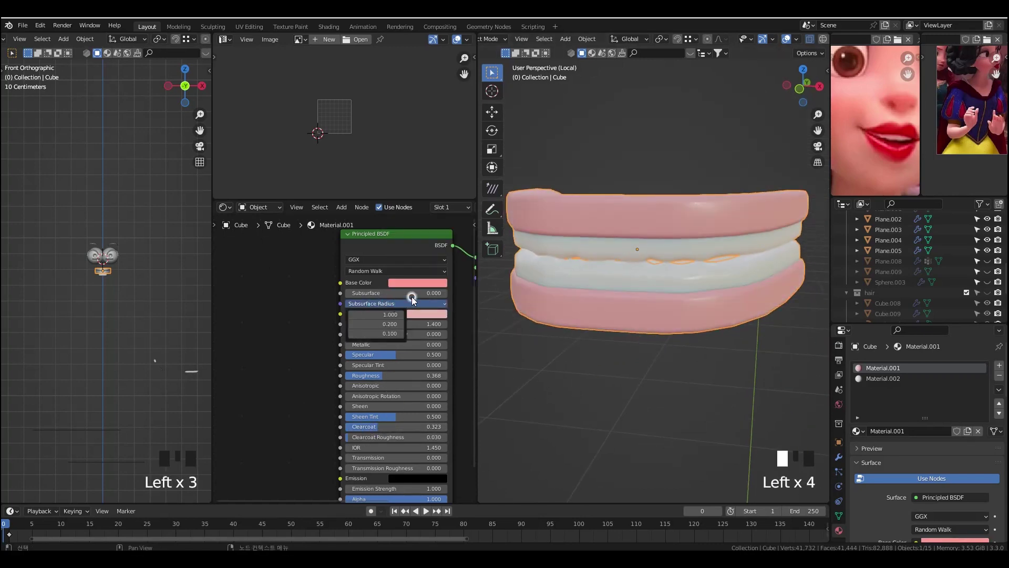
pyautogui.click(421, 292)
pyautogui.write('0.01')
pyautogui.press('Return')
pyautogui.moveTo(678, 363); pyautogui.dragTo(663, 386, button='middle')
# - Deepen the gums' Base Color to a stronger coral pink and lower the Roughness to 0.191
pyautogui.click(438, 285)
pyautogui.click(428, 199)
pyautogui.click(664, 386)
pyautogui.scroll(-2, 664, 386)
pyautogui.click(681, 310)
pyautogui.click(698, 221)
pyautogui.moveTo(386, 377); pyautogui.dragTo(369, 376)
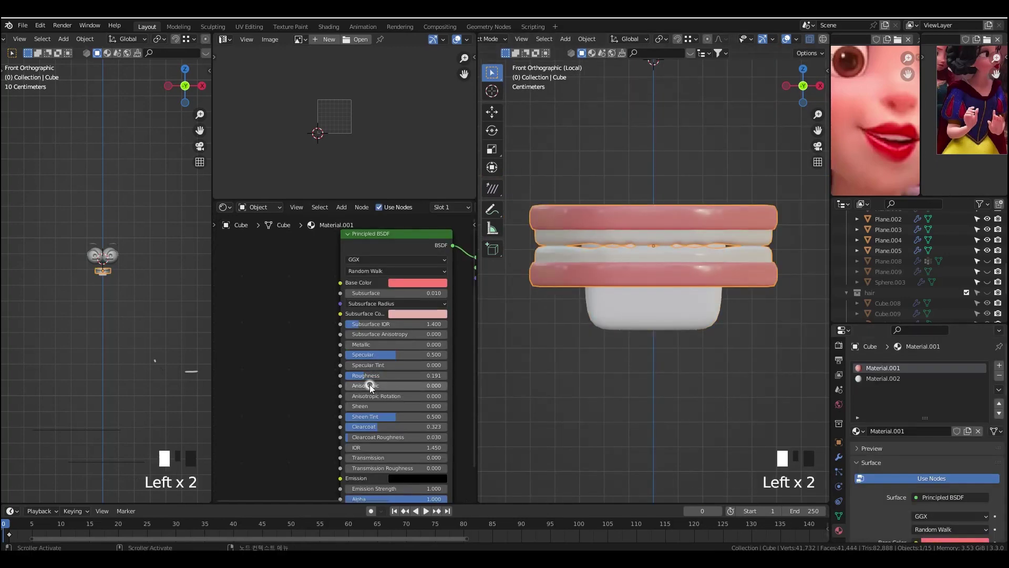
# - Select the tongue between the gums and create a new material for it
pyautogui.moveTo(751, 368); pyautogui.dragTo(727, 396, button='middle')
pyautogui.click(727, 396)
pyautogui.click(661, 217)
pyautogui.moveTo(678, 247); pyautogui.dragTo(678, 226, button='middle')
pyautogui.click(930, 411)
pyautogui.moveTo(695, 401); pyautogui.dragTo(718, 399, button='middle')
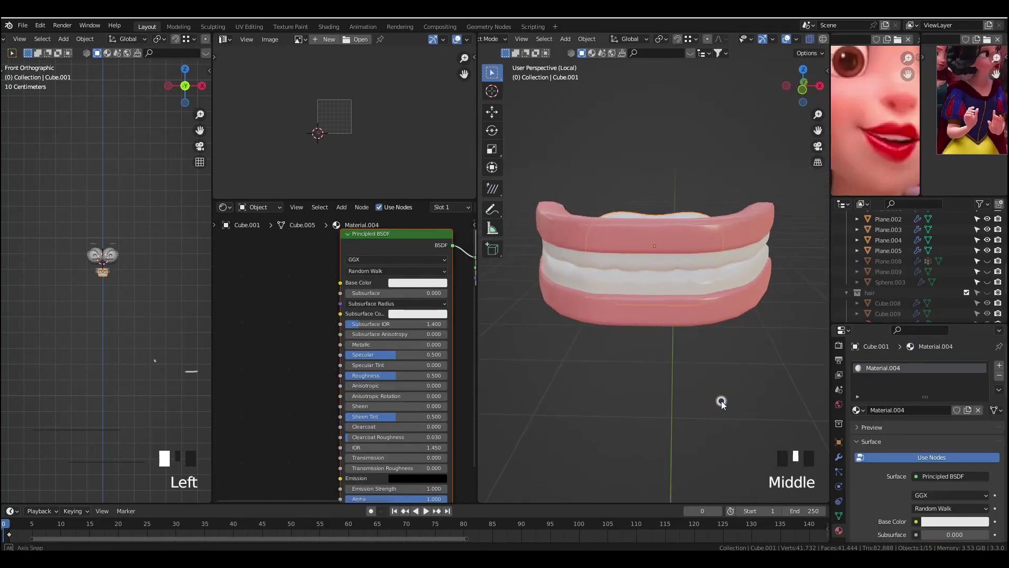
# - Add a Texture Coordinate and Mapping setup to the tongue material, replacing its Image Texture with a Noise Texture
pyautogui.hotkey('ctrl', 't')
pyautogui.press('x')
pyautogui.click(341, 208)
pyautogui.moveTo(358, 266)
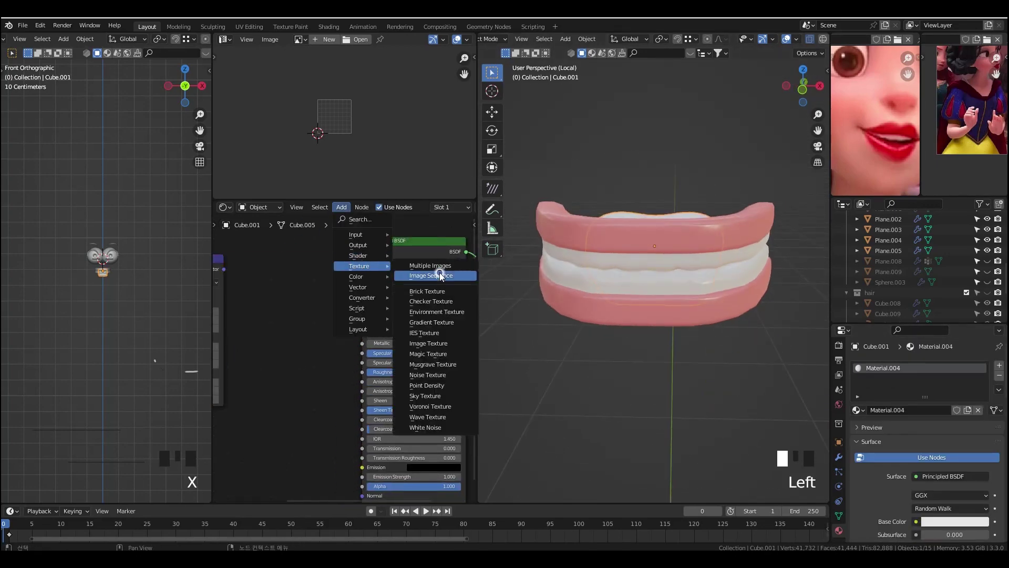
pyautogui.click(421, 372)
pyautogui.moveTo(354, 277); pyautogui.dragTo(386, 299)
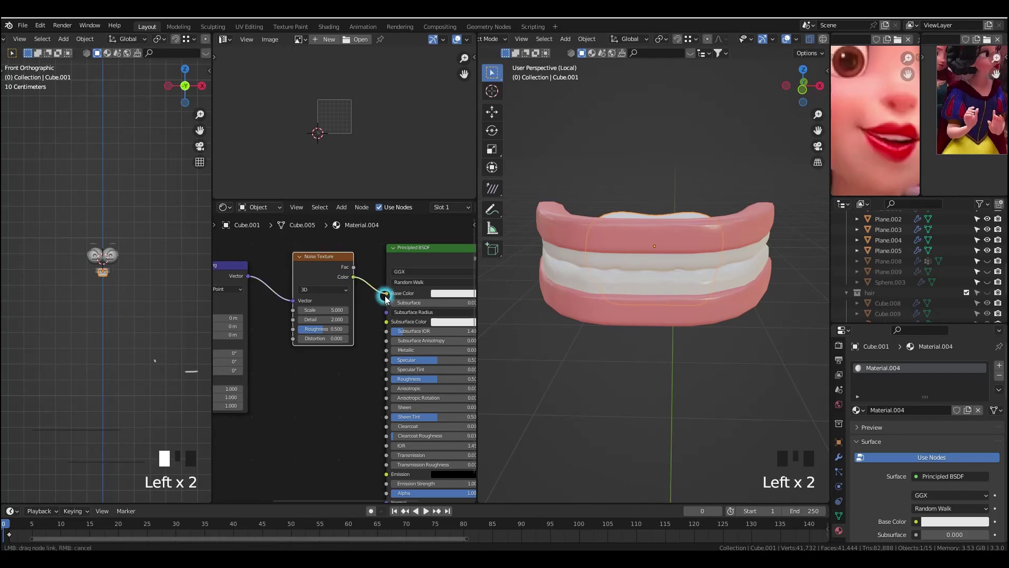
pyautogui.scroll(-1, 353, 277)
# - Add a Bump node with the noise Fac feeding its Height and its output feeding the Principled BSDF's Normal
pyautogui.click(342, 207)
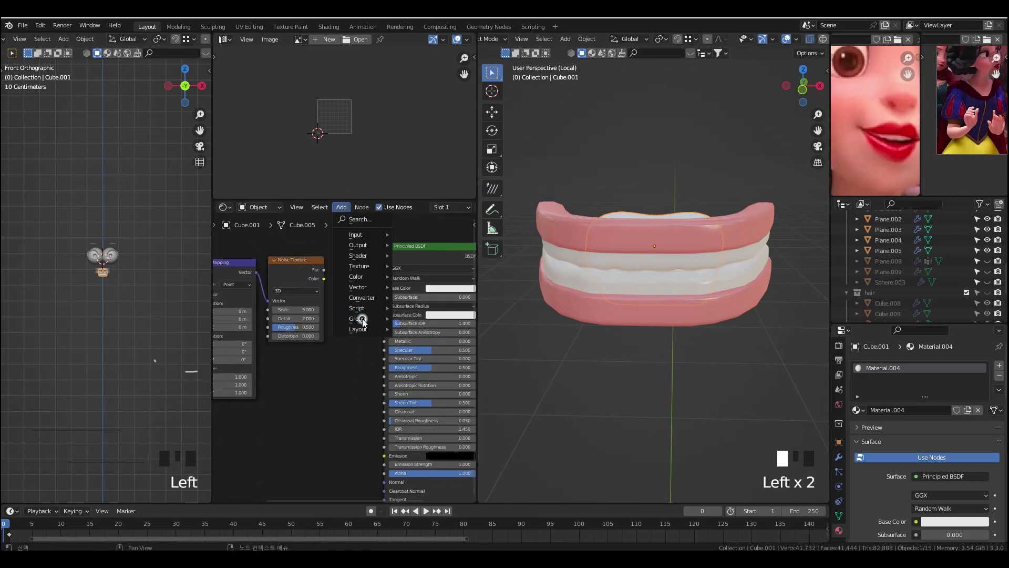
pyautogui.moveTo(364, 291)
pyautogui.click(432, 291)
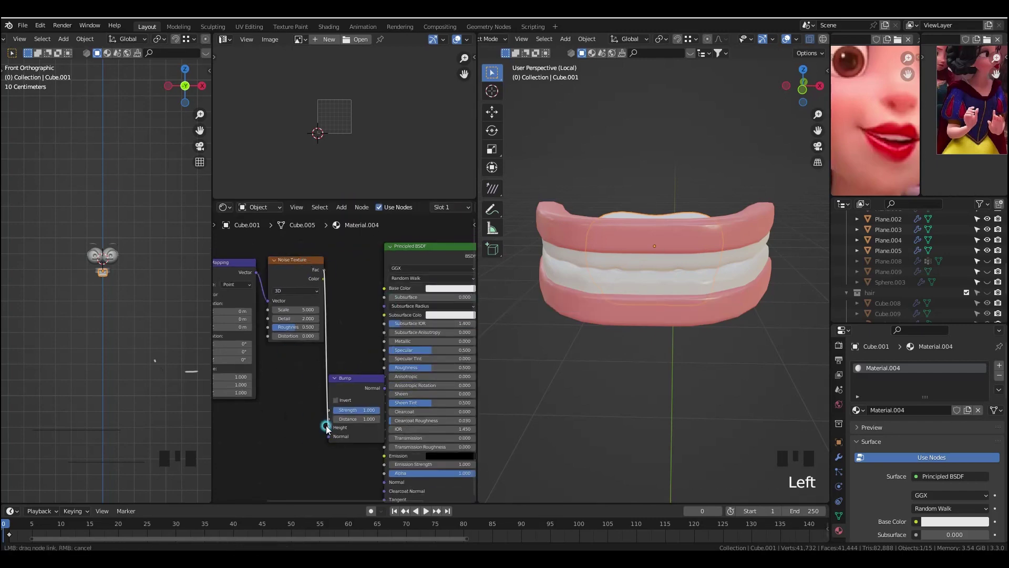
pyautogui.moveTo(326, 426); pyautogui.dragTo(328, 428)
pyautogui.moveTo(336, 405); pyautogui.dragTo(324, 360, button='middle')
pyautogui.moveTo(340, 331); pyautogui.dragTo(373, 437)
# - Set the tongue material's subsurface method to Christensen-Burley and tint its Base Color pale pink
pyautogui.scroll(1, 371, 394)
pyautogui.moveTo(662, 300); pyautogui.dragTo(651, 366, button='middle')
pyautogui.scroll(1, 652, 362)
pyautogui.moveTo(419, 277); pyautogui.dragTo(394, 320, button='middle')
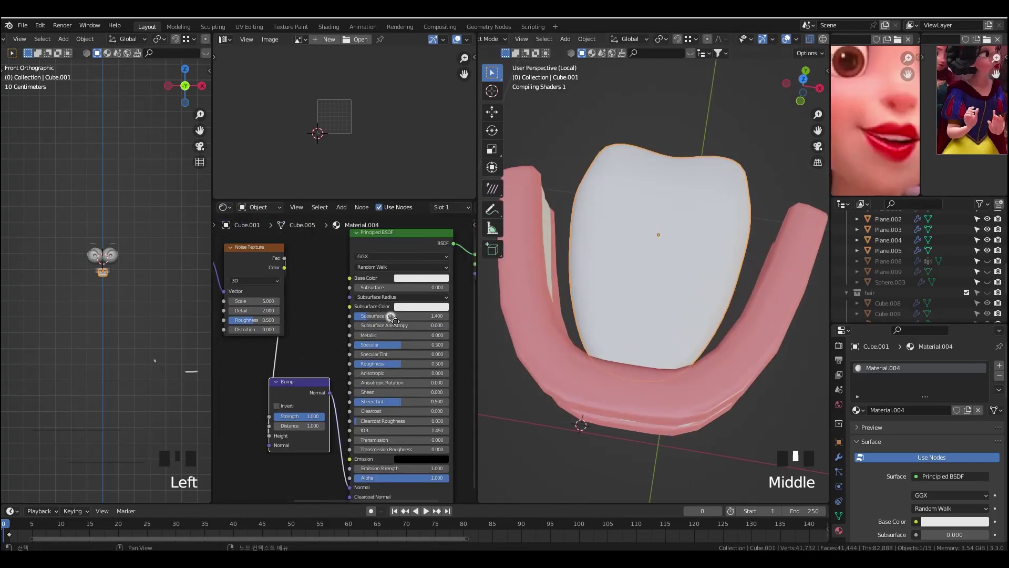
pyautogui.moveTo(435, 285); pyautogui.dragTo(432, 280, button='middle')
pyautogui.scroll(1, 424, 270)
pyautogui.click(425, 268)
pyautogui.moveTo(378, 261); pyautogui.dragTo(364, 277, button='middle')
pyautogui.click(412, 240)
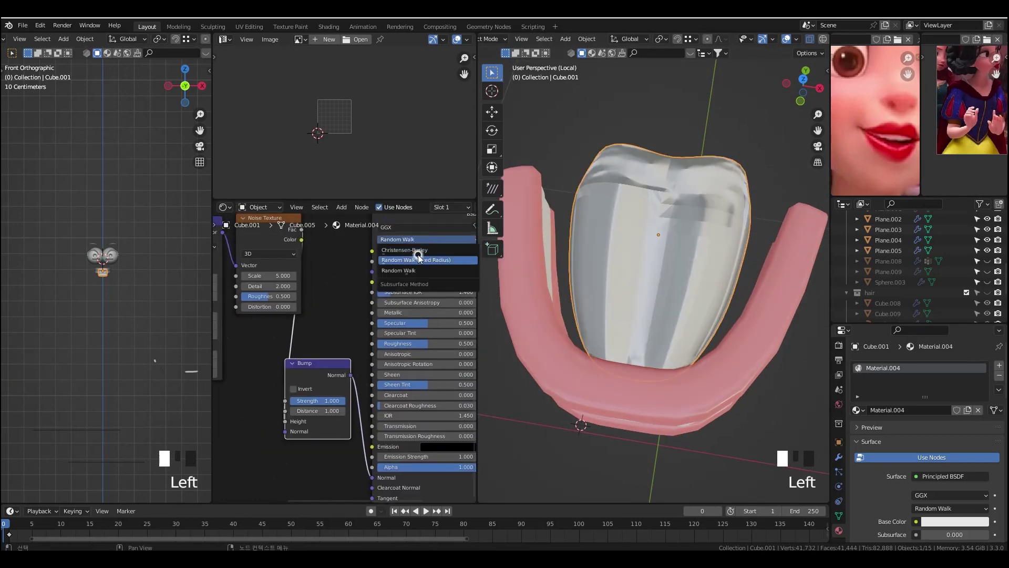
pyautogui.click(419, 251)
pyautogui.click(446, 254)
pyautogui.moveTo(458, 151); pyautogui.dragTo(458, 162)
# - Set the tongue's Noise Texture Scale to 50
pyautogui.moveTo(262, 318)
pyautogui.mouseDown(button='middle')
pyautogui.moveTo(361, 328)
pyautogui.moveTo(386, 371)
pyautogui.mouseUp(button='middle')
pyautogui.scroll(1, 361, 328)
pyautogui.click(378, 278)
pyautogui.write('50')
pyautogui.press('Return')
# - Mark the lengthwise edge loop of the tongue mesh as a seam in Edit Mode
pyautogui.press('Tab')
pyautogui.moveTo(704, 273)
pyautogui.mouseDown(button='middle')
pyautogui.moveTo(678, 268)
pyautogui.moveTo(693, 278)
pyautogui.moveTo(665, 283)
pyautogui.mouseUp(button='middle')
pyautogui.keyDown('alt'); pyautogui.click(666, 252); pyautogui.keyUp('alt')
pyautogui.hotkey('ctrl', 'r')
pyautogui.press('Escape')
pyautogui.hotkey('ctrl', 'e')
pyautogui.click(649, 255)
# - Select the whole tongue mesh and unwrap its UVs
pyautogui.press('a')
pyautogui.press('a')
pyautogui.press('a')
pyautogui.press('u')
pyautogui.click(678, 263)
pyautogui.moveTo(678, 263); pyautogui.dragTo(714, 309, button='middle')
# - Set the tongue's Noise Texture Scale to 300 and the Bump Strength to 0.625
pyautogui.moveTo(318, 338); pyautogui.dragTo(330, 342, button='middle')
pyautogui.click(428, 301)
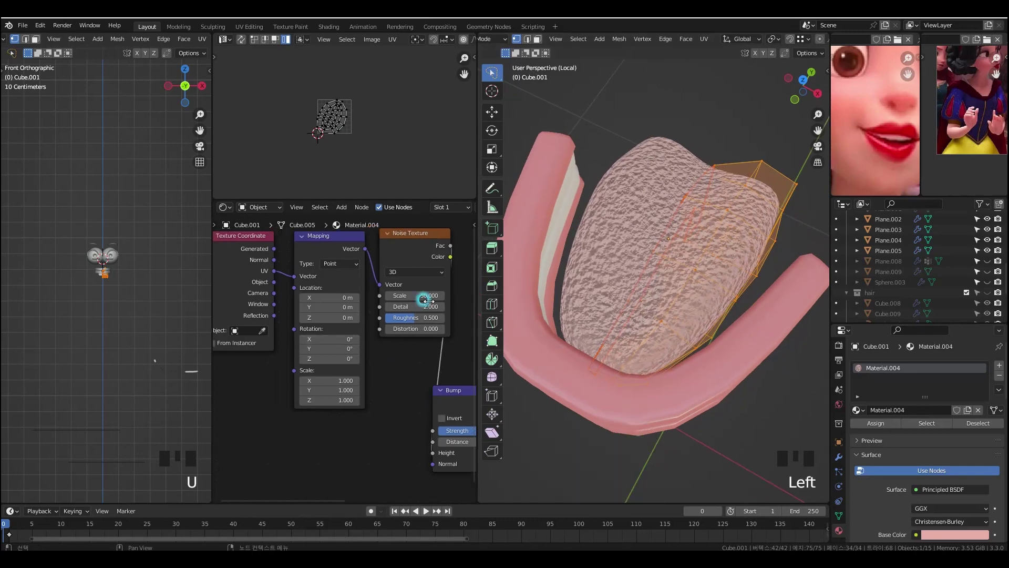
pyautogui.write('100')
pyautogui.press('Return')
pyautogui.write('300')
pyautogui.press('Return')
pyautogui.moveTo(381, 436); pyautogui.dragTo(309, 436, button='middle')
pyautogui.moveTo(404, 430); pyautogui.dragTo(382, 430)
# - Leave Edit Mode and give the tongue material a rosier pink Base Color with a Roughness of 0.055
pyautogui.moveTo(410, 362); pyautogui.dragTo(309, 390, button='middle')
pyautogui.click(424, 295)
pyautogui.click(444, 205)
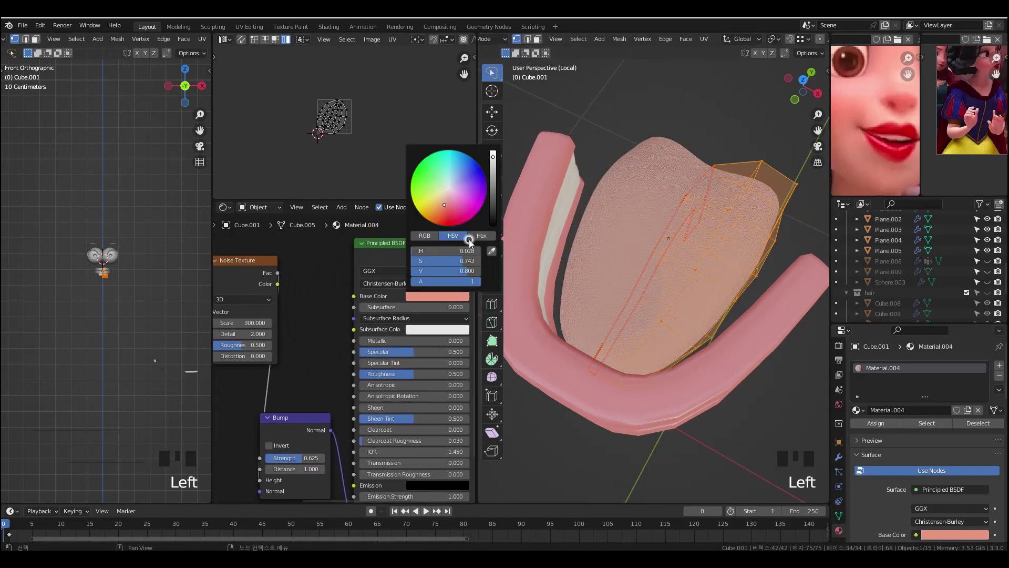
pyautogui.press('Tab')
pyautogui.click(424, 296)
pyautogui.click(448, 211)
pyautogui.moveTo(416, 374); pyautogui.dragTo(385, 374)
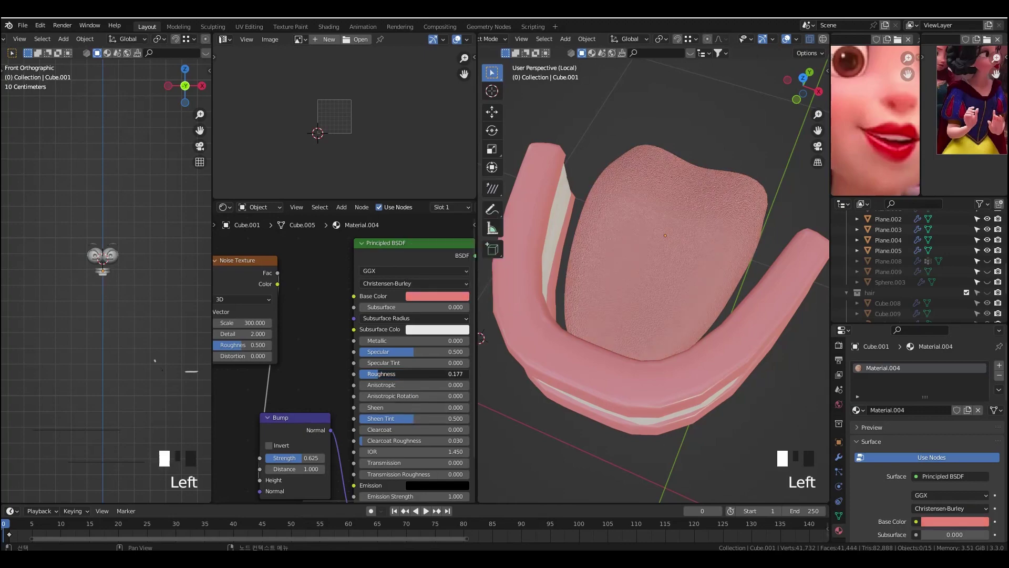
# - Reduce the tongue material's Bump Strength to 0.392
pyautogui.scroll(5, 670, 287)
pyautogui.moveTo(726, 278); pyautogui.dragTo(682, 282, button='middle')
pyautogui.moveTo(302, 452); pyautogui.dragTo(349, 381, button='middle')
pyautogui.scroll(3, 349, 383)
pyautogui.moveTo(358, 384); pyautogui.dragTo(340, 384)
pyautogui.scroll(-6, 734, 335)
# - Deepen the tongue material's Base Color to a more saturated red-pink
pyautogui.moveTo(734, 335); pyautogui.dragTo(770, 331, button='middle')
pyautogui.click(715, 295)
pyautogui.moveTo(714, 397); pyautogui.dragTo(731, 367, button='middle')
pyautogui.moveTo(407, 310); pyautogui.dragTo(320, 399, button='middle')
pyautogui.click(435, 268)
pyautogui.click(447, 160)
# - Give the tongue material a pink Subsurface Color and a Subsurface of 0.01
pyautogui.click(436, 309)
pyautogui.click(457, 225)
pyautogui.moveTo(443, 282); pyautogui.dragTo(455, 283)
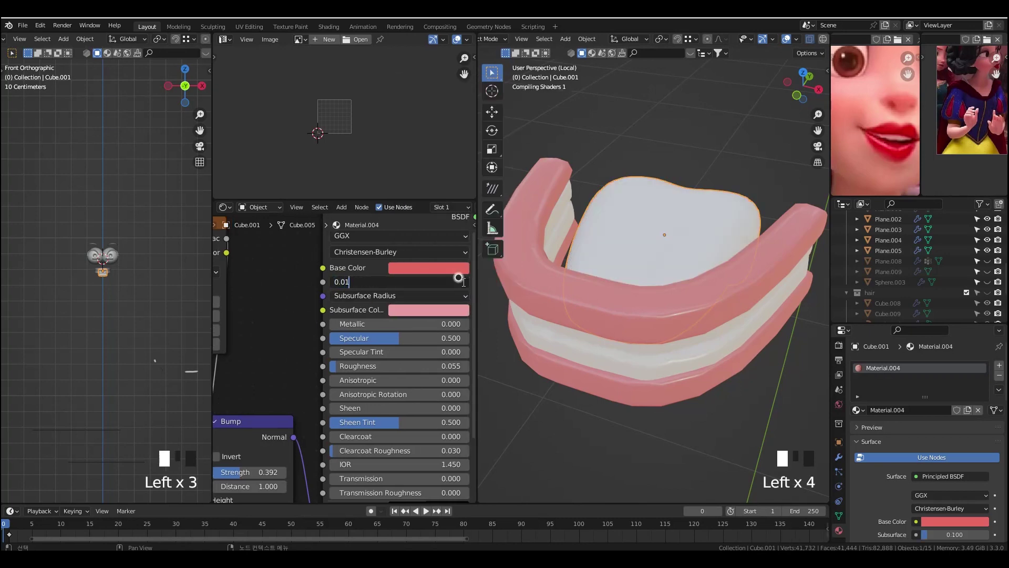
pyautogui.write('0.01')
pyautogui.click(549, 425)
pyautogui.click(587, 428)
# - Raise the Subdivision modifier's viewport level on the gums and teeth to 2
pyautogui.click(730, 362)
pyautogui.scroll(-3, 874, 482)
pyautogui.click(839, 457)
pyautogui.click(985, 495)
# - Leave local view and unhide the body mesh Plane.008
pyautogui.moveTo(707, 457); pyautogui.dragTo(689, 423, button='middle')
pyautogui.press('.')
pyautogui.press('/')
pyautogui.press('`')
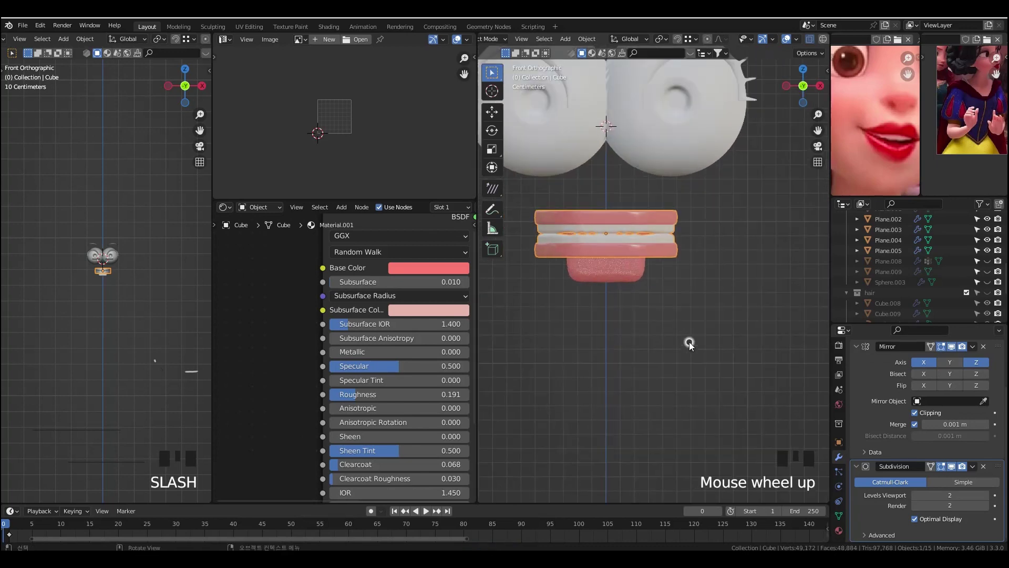
pyautogui.scroll(-2, 687, 347)
pyautogui.scroll(-1, 940, 273)
pyautogui.click(987, 240)
pyautogui.click(740, 295)
pyautogui.moveTo(741, 298); pyautogui.dragTo(649, 300, button='middle')
pyautogui.scroll(-2, 641, 305)
# - Leave Edit Mode on the body and remove its UV checker material slot
pyautogui.scroll(-3, 410, 367)
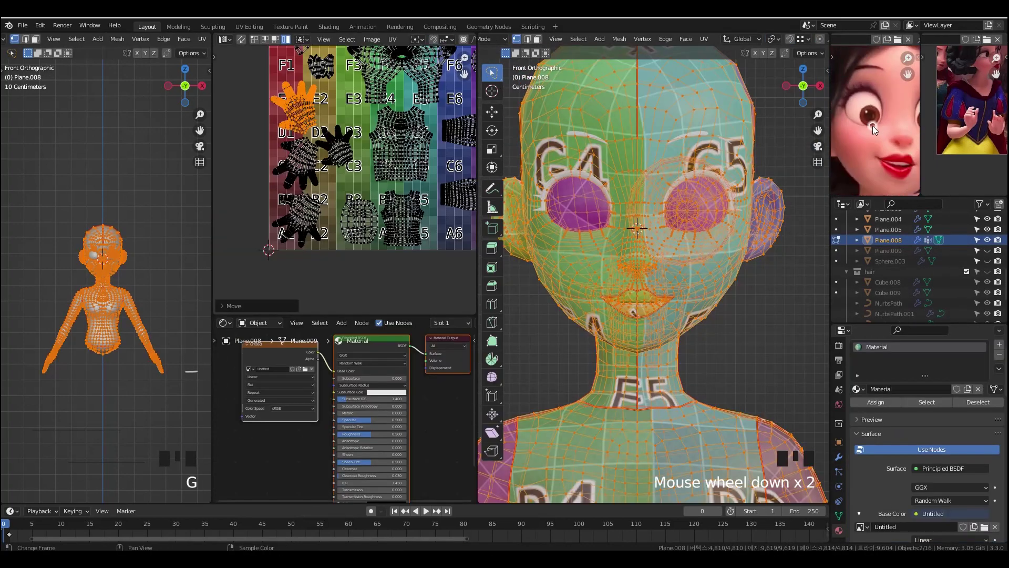
pyautogui.scroll(-1, 894, 134)
pyautogui.middleClick(894, 135)
pyautogui.scroll(-2, 894, 135)
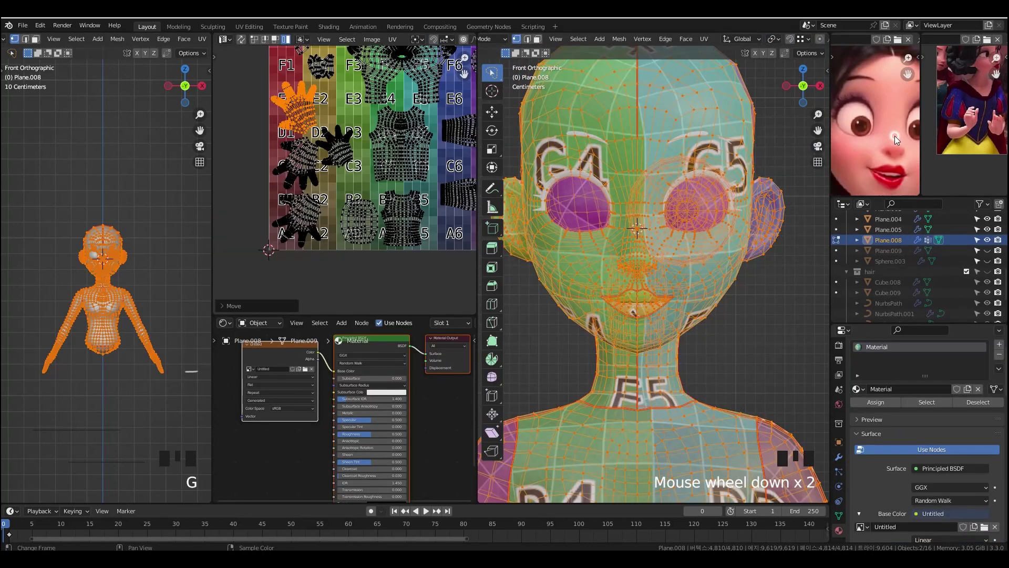
pyautogui.scroll(-2, 673, 283)
pyautogui.click(712, 296)
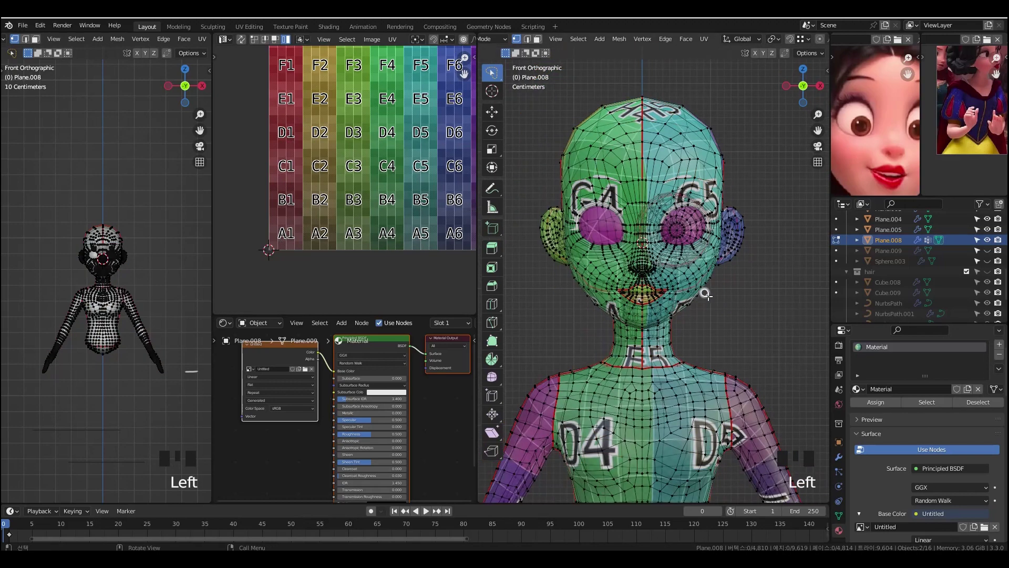
pyautogui.scroll(-2, 715, 293)
pyautogui.press('Tab')
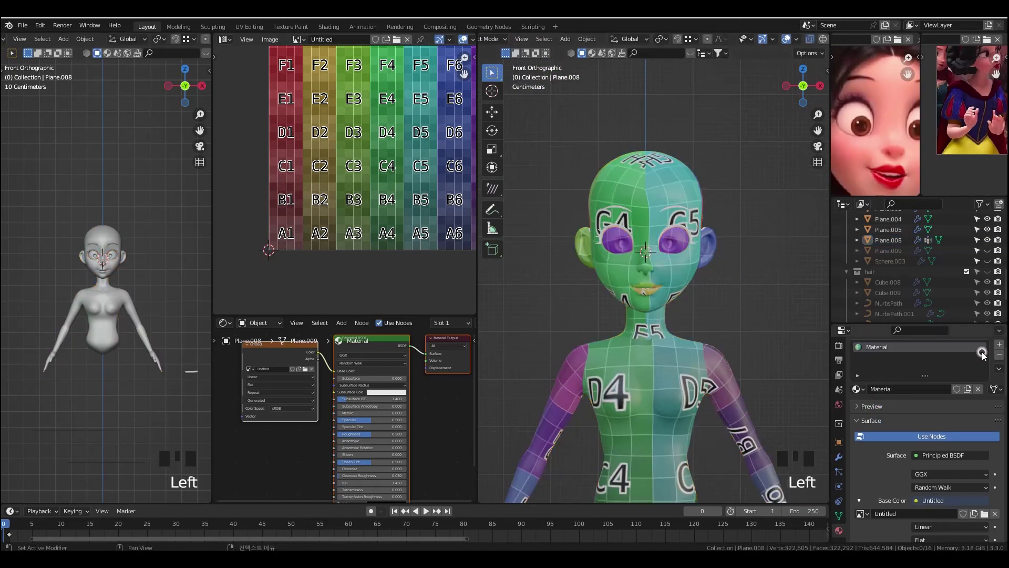
pyautogui.click(676, 242)
pyautogui.click(999, 374)
pyautogui.click(731, 273)
pyautogui.click(657, 265)
# - Widen the 3D viewport and switch it to solid shading
pyautogui.moveTo(477, 250); pyautogui.dragTo(414, 253)
pyautogui.click(681, 297)
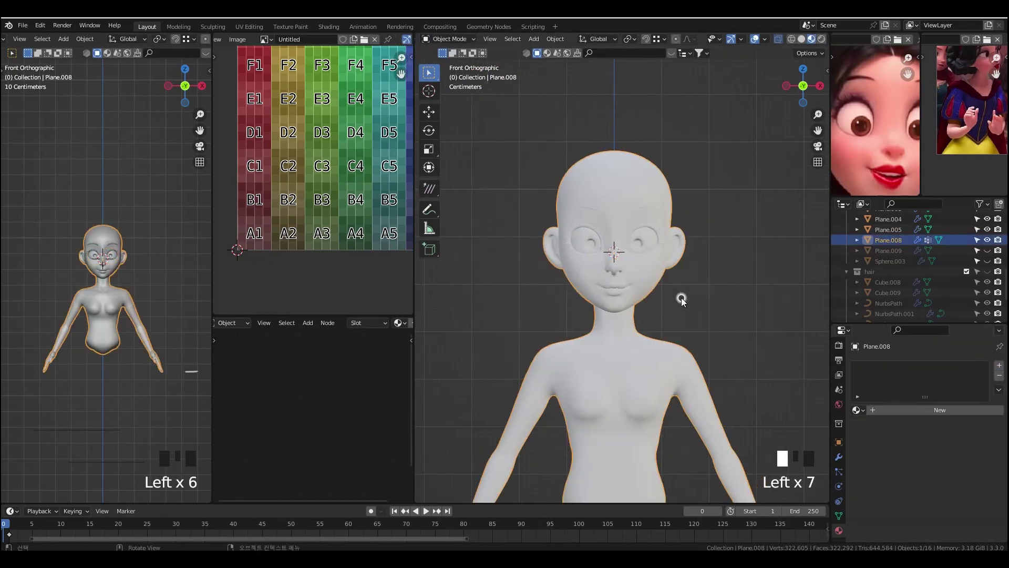
pyautogui.scroll(-2, 681, 297)
pyautogui.moveTo(681, 297); pyautogui.dragTo(671, 300, button='middle')
pyautogui.click(802, 39)
pyautogui.moveTo(736, 283); pyautogui.dragTo(702, 285, button='middle')
pyautogui.click(626, 284)
# - Switch the body to Texture Paint mode in front view and save the file
pyautogui.press('KP_1')
pyautogui.press('Tab')
pyautogui.scroll(3, 702, 272)
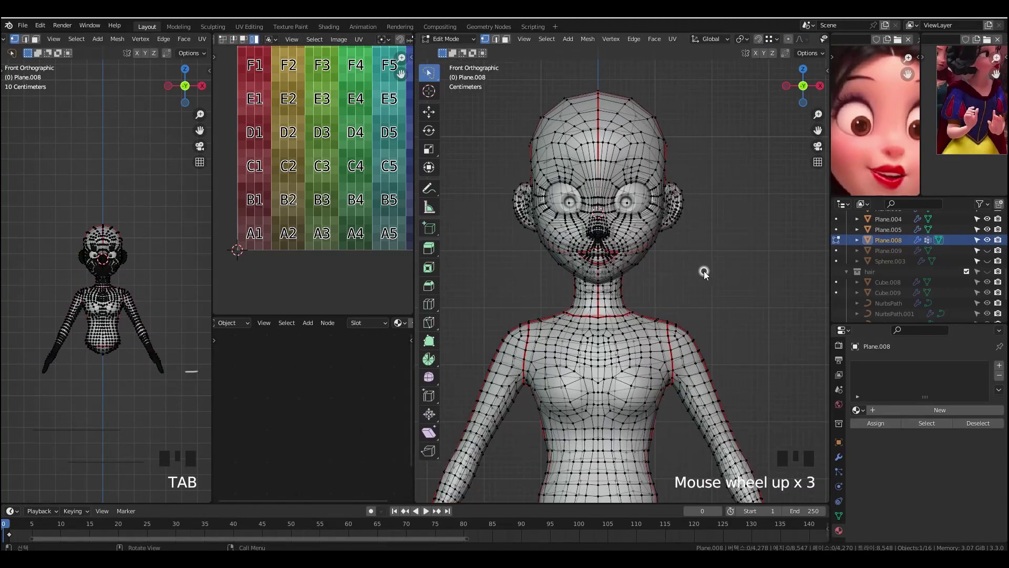
pyautogui.press('Tab')
pyautogui.hotkey('ctrl', 'Tab')
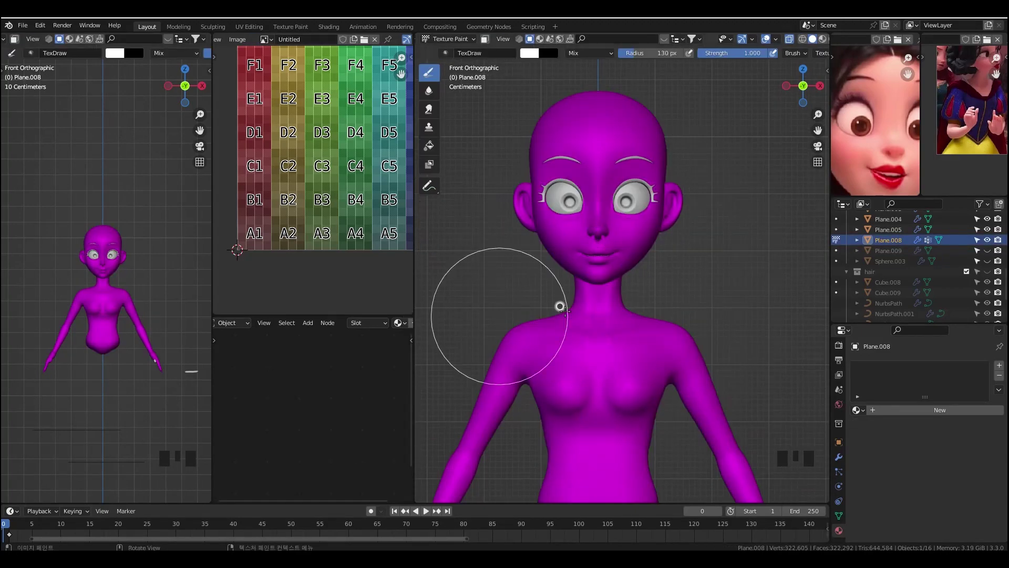
pyautogui.hotkey('ctrl', 's')
# - Enlarge the node editor and create a new material for the body
pyautogui.moveTo(397, 316); pyautogui.dragTo(402, 236)
pyautogui.moveTo(414, 264); pyautogui.dragTo(444, 267)
pyautogui.click(940, 410)
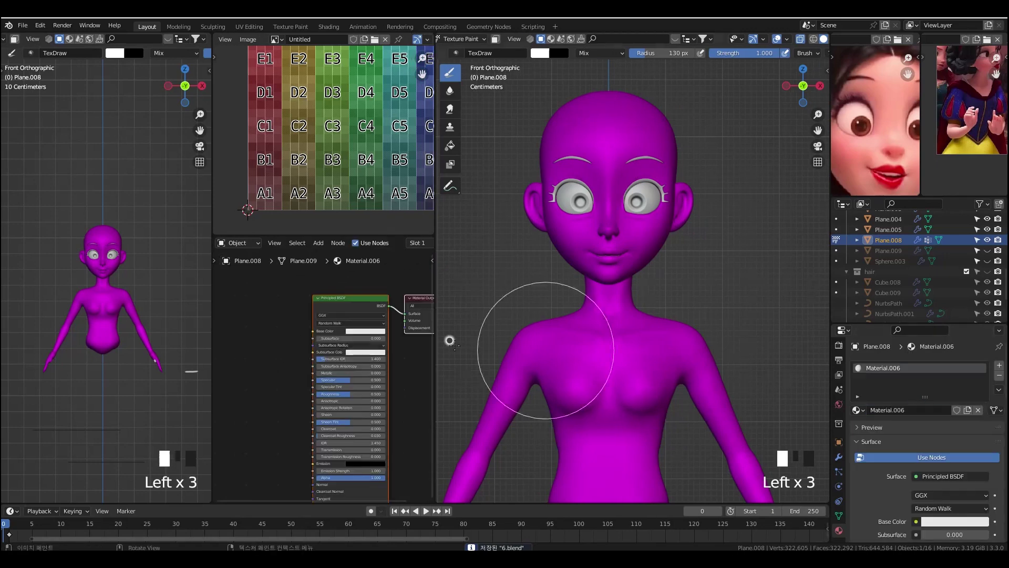
# - Add an Image Texture with a Mapping and Texture Coordinate setup to the body material's Principled BSDF Base Color
pyautogui.moveTo(350, 356); pyautogui.dragTo(367, 345, button='middle')
pyautogui.click(361, 289)
pyautogui.hotkey('ctrl', 't')
pyautogui.moveTo(303, 385); pyautogui.dragTo(334, 419, button='middle')
pyautogui.scroll(3, 332, 379)
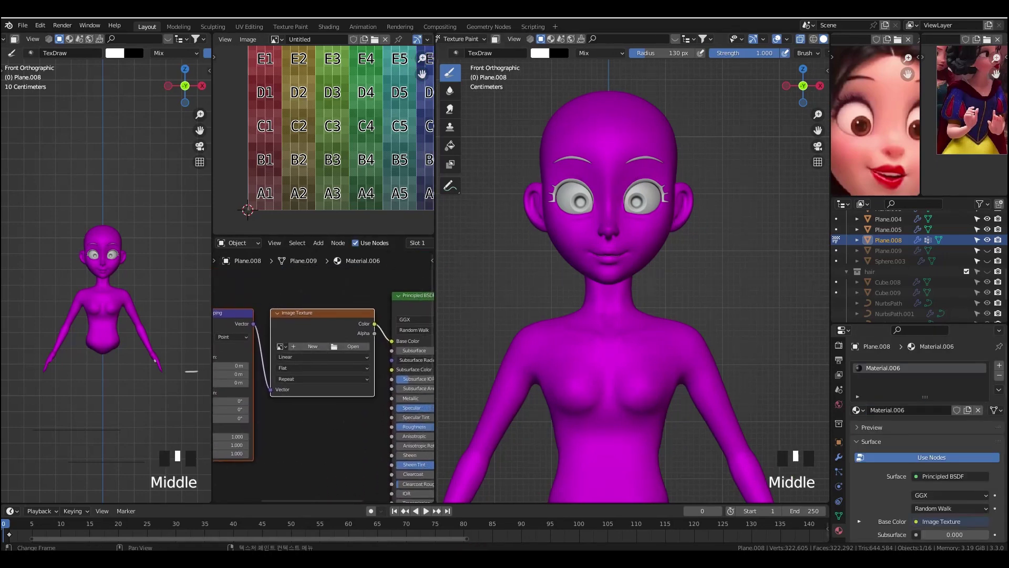
# - Create a blank 4096 x 4096 px image named base for the Image Texture node
pyautogui.click(322, 347)
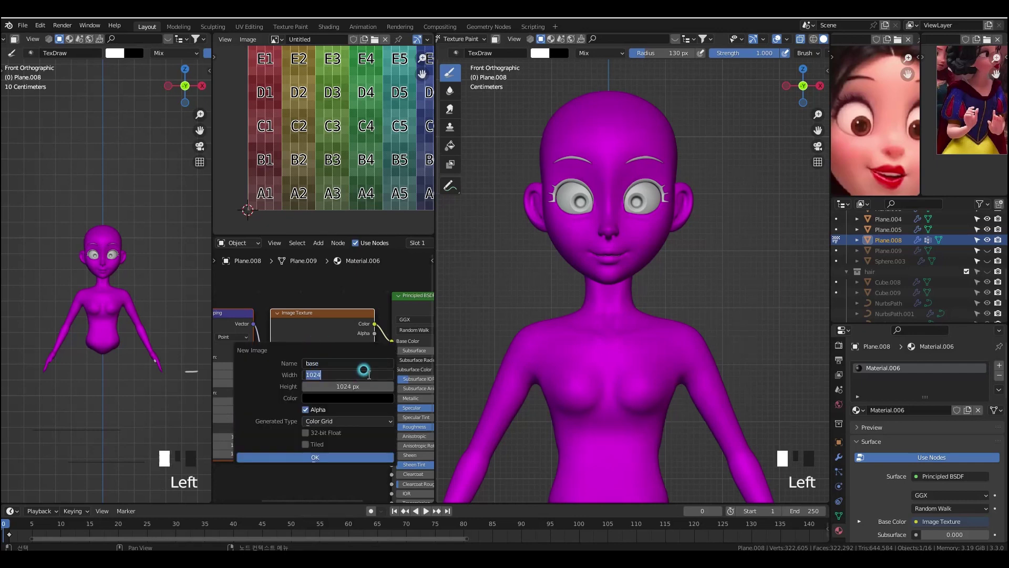
pyautogui.press('Tab')
pyautogui.write('40')
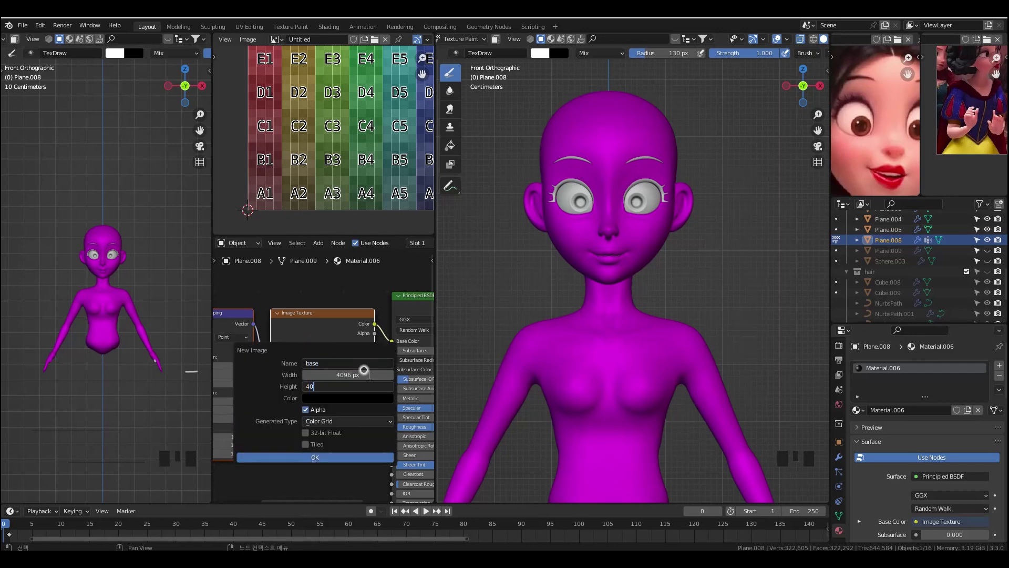
pyautogui.click(345, 420)
pyautogui.click(345, 413)
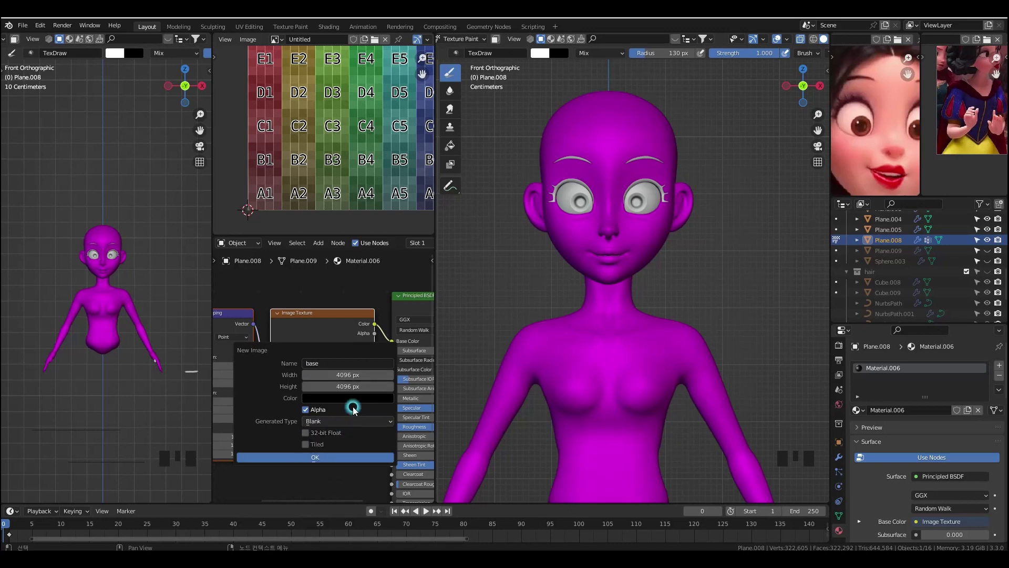
pyautogui.click(366, 397)
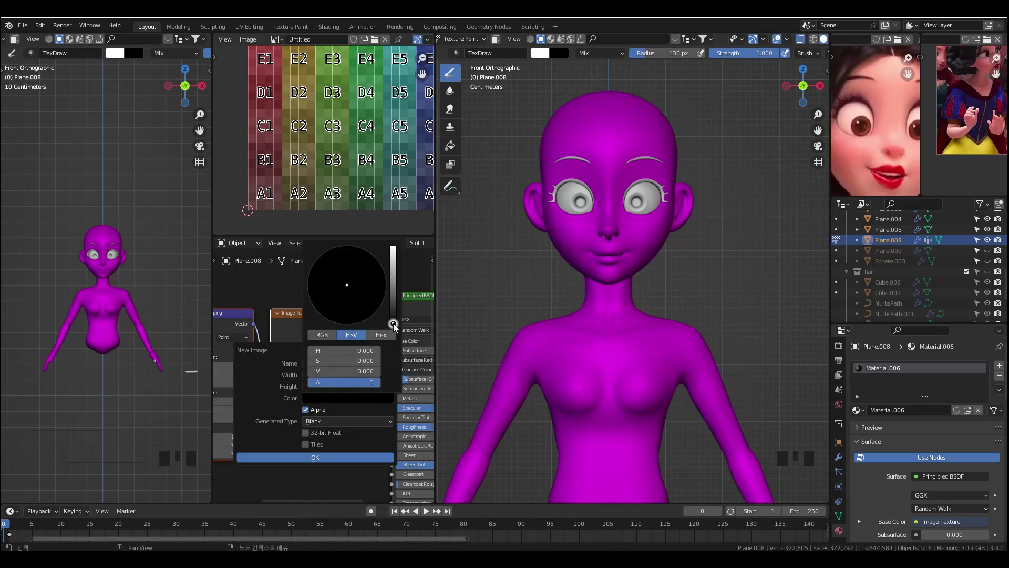
pyautogui.click(358, 457)
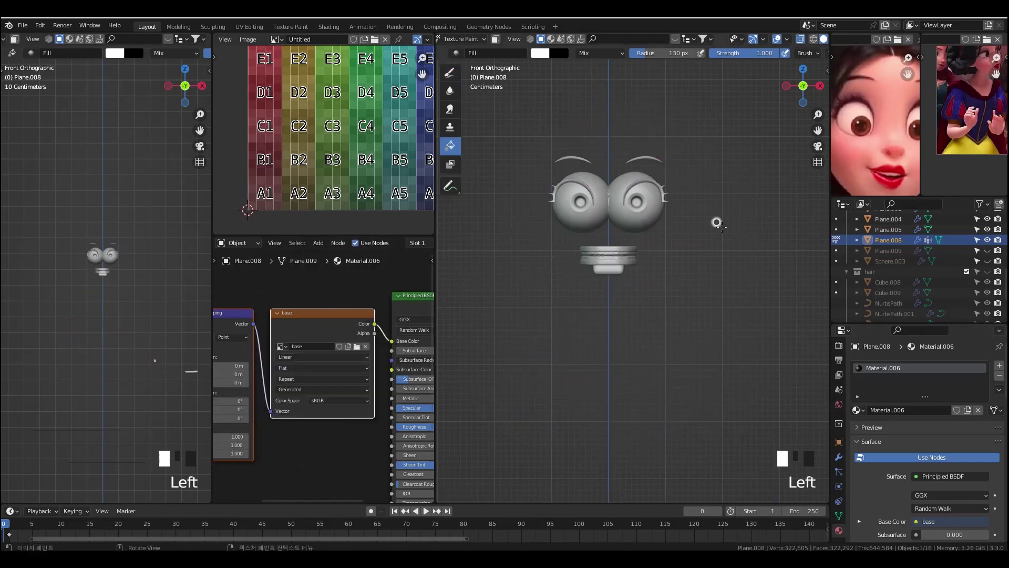
# - Fill the whole body with a light salmon-pink skin color
pyautogui.click(541, 52)
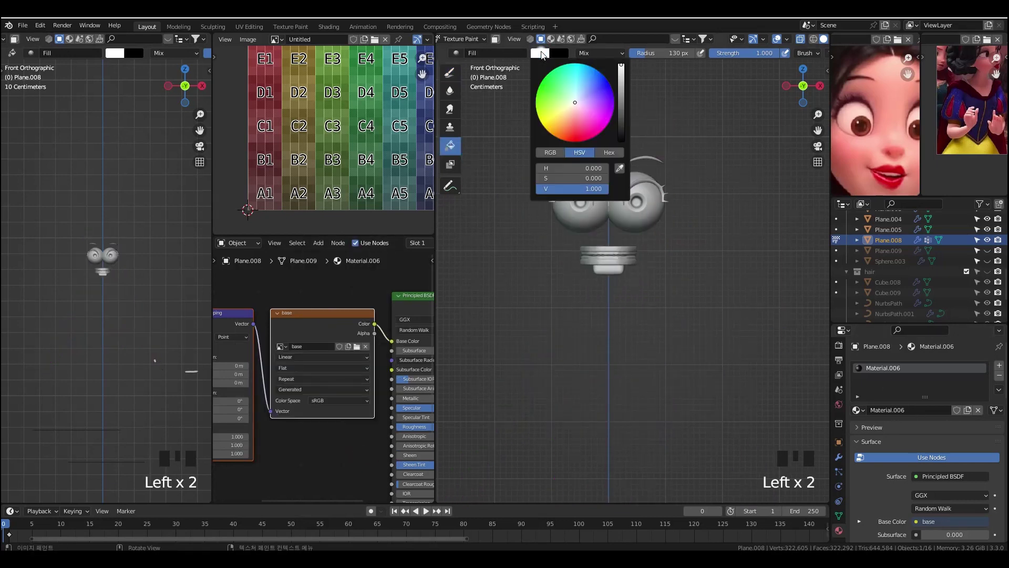
pyautogui.click(622, 166)
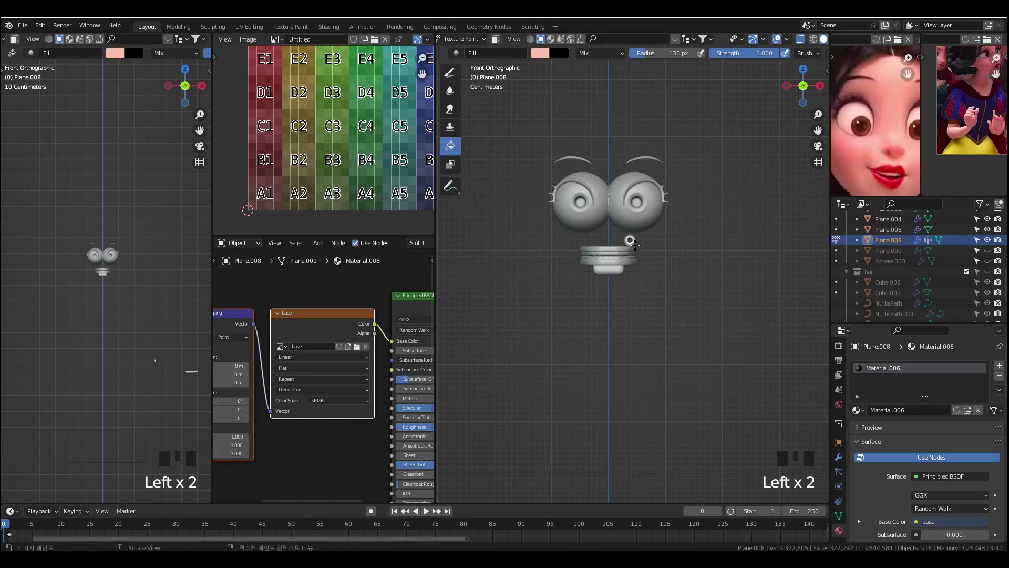
pyautogui.click(704, 278)
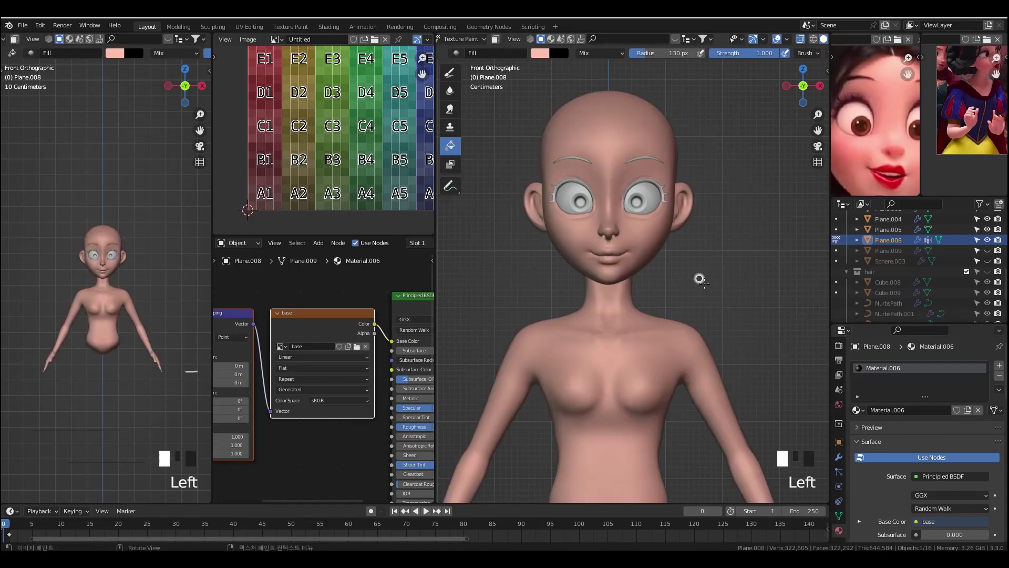
pyautogui.scroll(2, 684, 130)
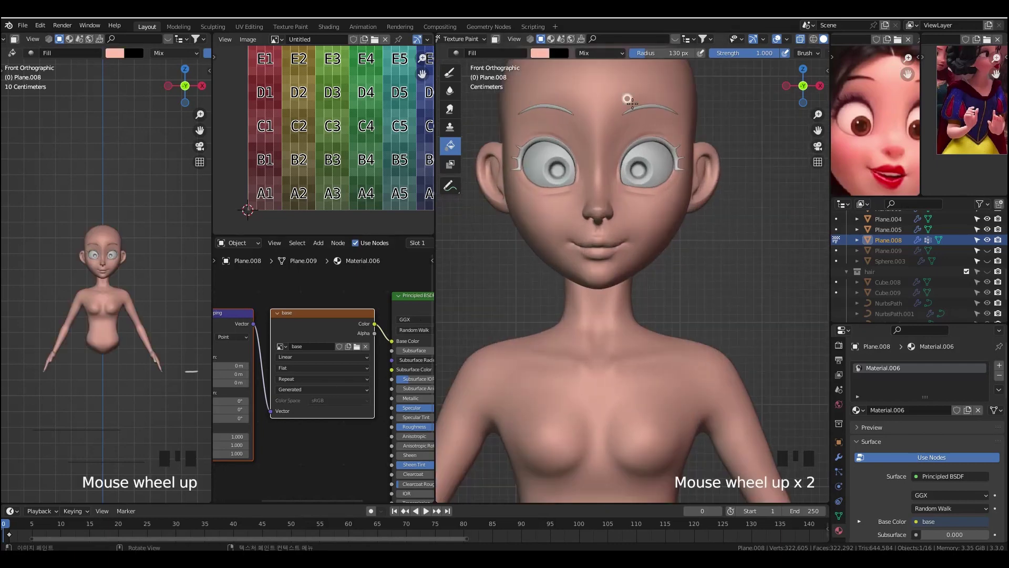
# - Fill the body with a peach skin color of hue 0.070, saturation 0.280 and value 1.000
pyautogui.click(547, 56)
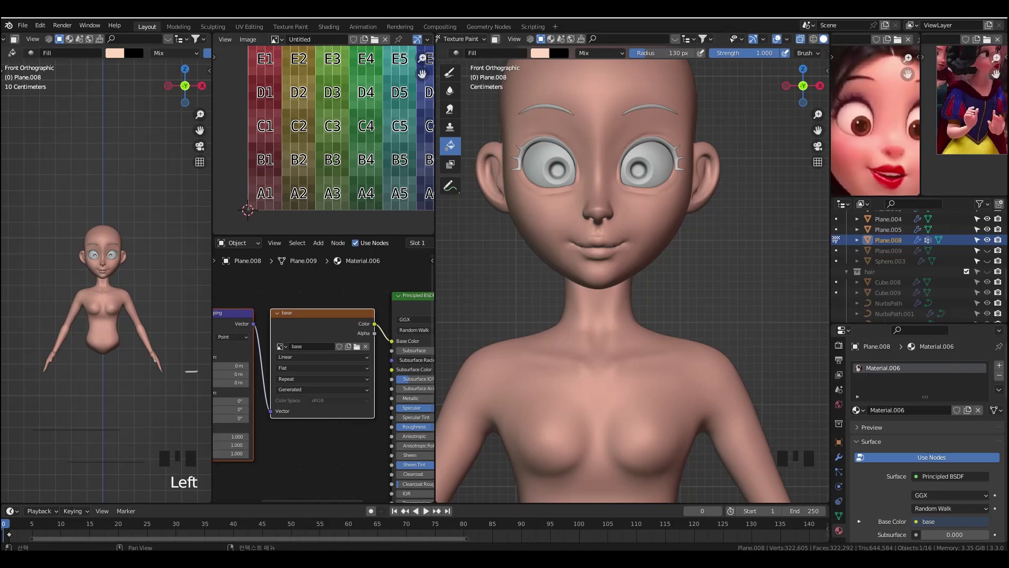
pyautogui.click(541, 53)
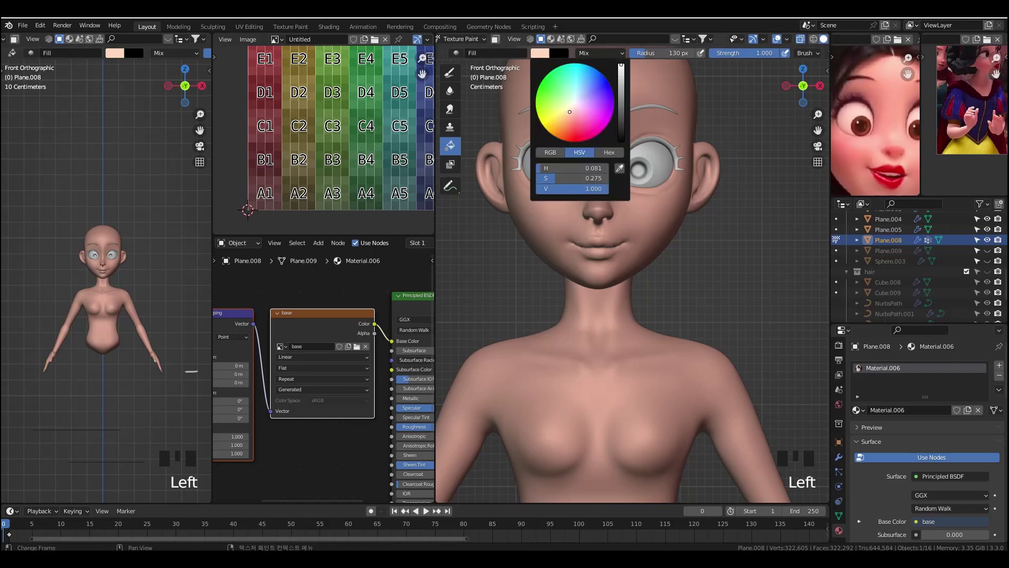
pyautogui.click(570, 113)
pyautogui.click(572, 115)
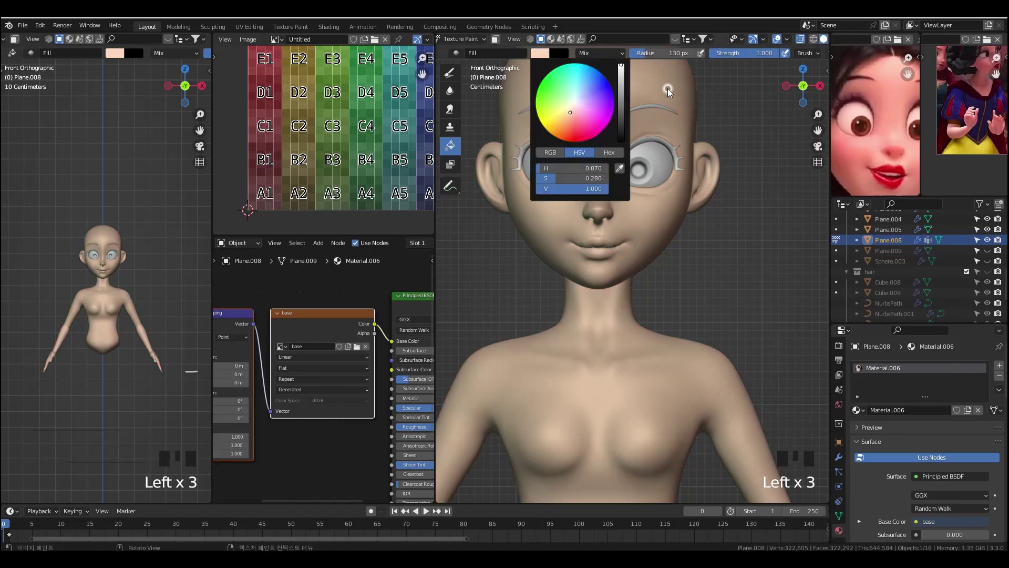
pyautogui.click(680, 84)
# - Switch the body from Texture Paint to Object Mode and add a camera to the scene
pyautogui.moveTo(680, 84); pyautogui.dragTo(698, 106, button='middle')
pyautogui.press('`')
pyautogui.scroll(-4, 707, 97)
pyautogui.moveTo(763, 39); pyautogui.dragTo(730, 41, button='middle')
pyautogui.moveTo(663, 284); pyautogui.dragTo(669, 301, button='middle')
pyautogui.hotkey('ctrl', 'Tab')
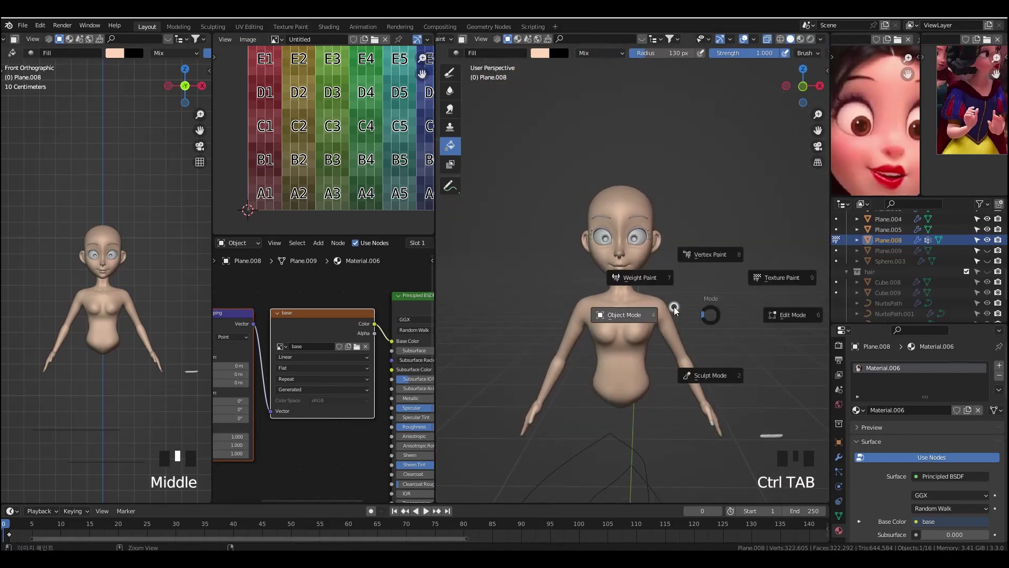
pyautogui.click(728, 319)
pyautogui.hotkey('shift', 'a')
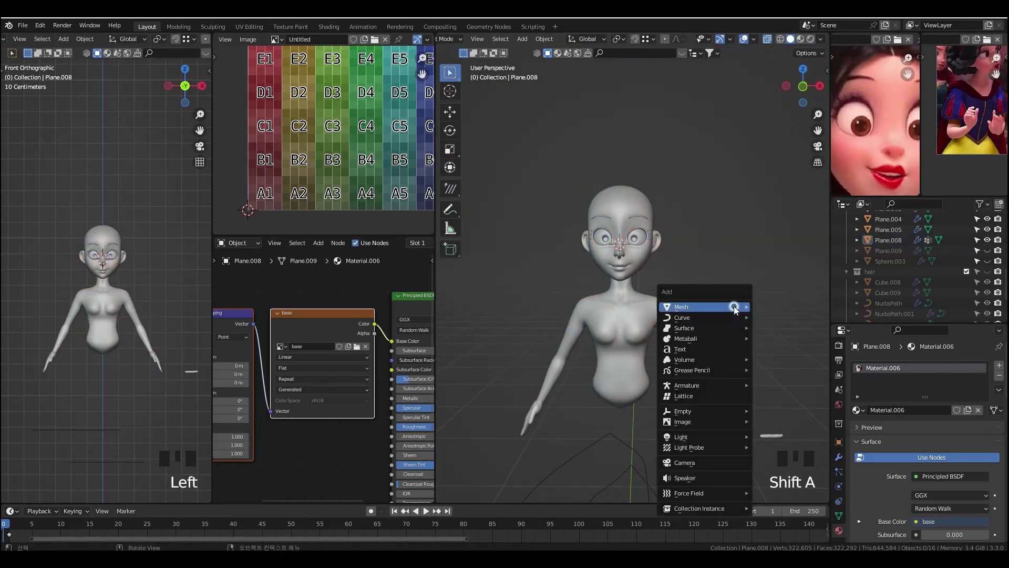
pyautogui.moveTo(734, 309)
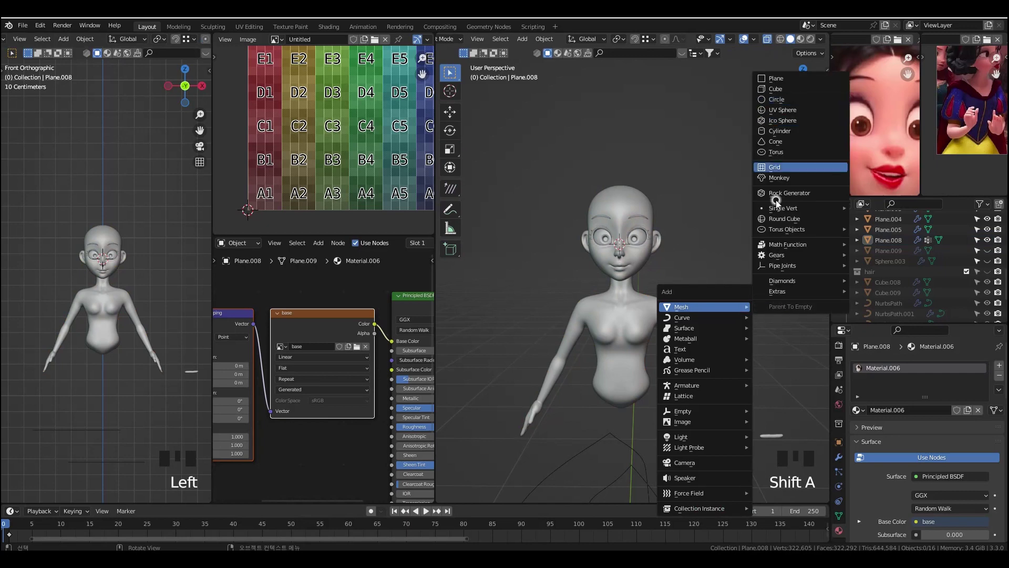
pyautogui.click(719, 467)
# - In top view, move the new camera about 2.27 m away from the character along the negative Y axis
pyautogui.scroll(-4, 638, 334)
pyautogui.press('`')
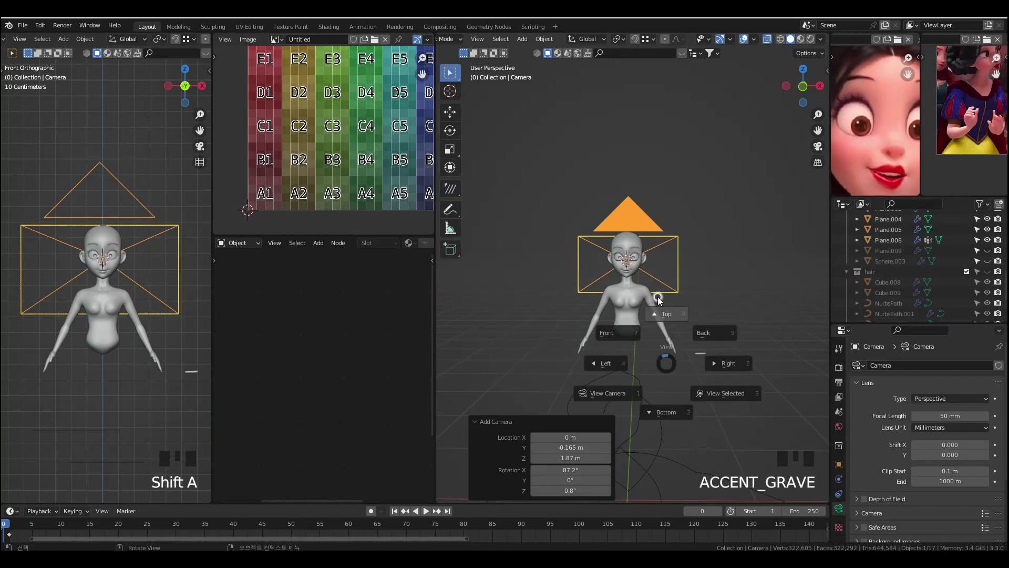
pyautogui.click(659, 282)
pyautogui.scroll(-2, 659, 282)
pyautogui.scroll(-3, 659, 284)
pyautogui.press('g')
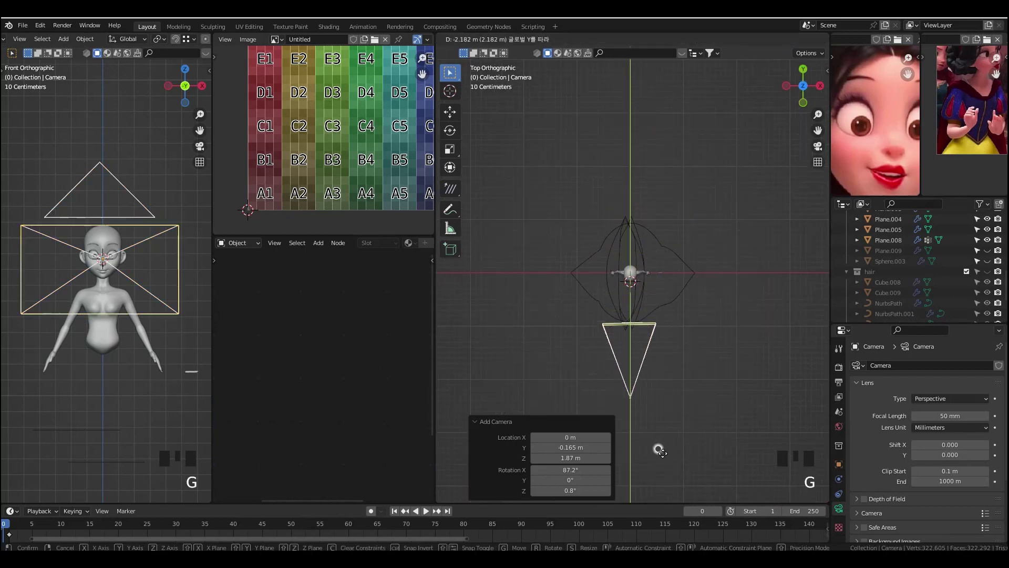
pyautogui.click(659, 455)
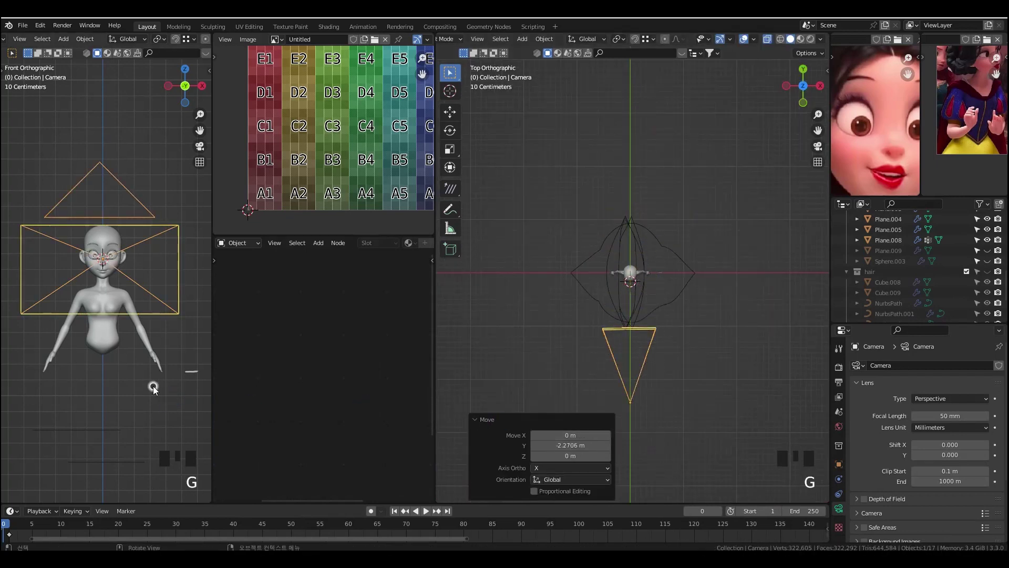
# - Look through the camera, set its focal length to 80 mm and its backward Y move to about 2.58 m
pyautogui.press('KP_0')
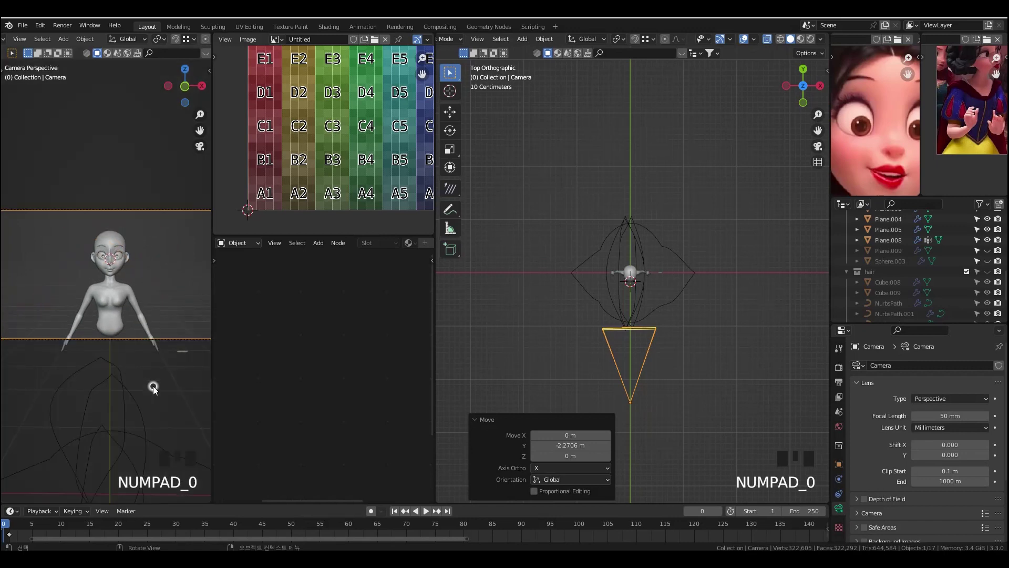
pyautogui.scroll(-2, 152, 382)
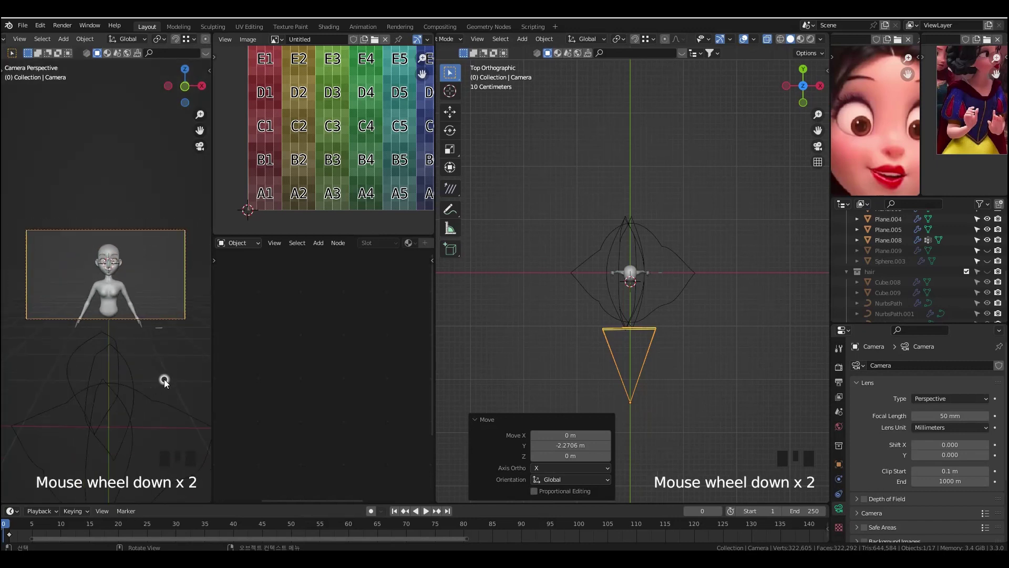
pyautogui.scroll(1, 174, 377)
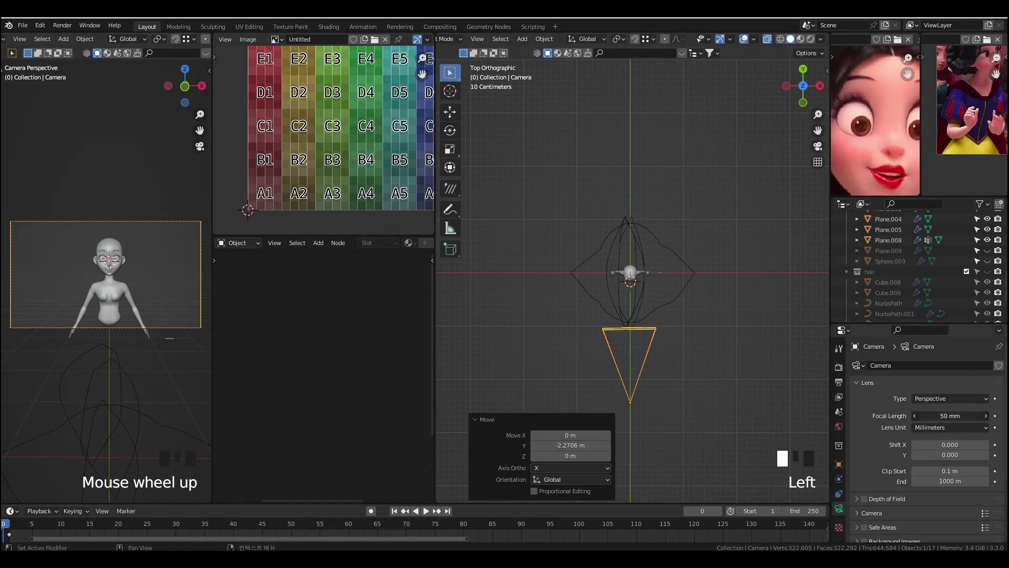
pyautogui.write('80')
pyautogui.click(961, 416)
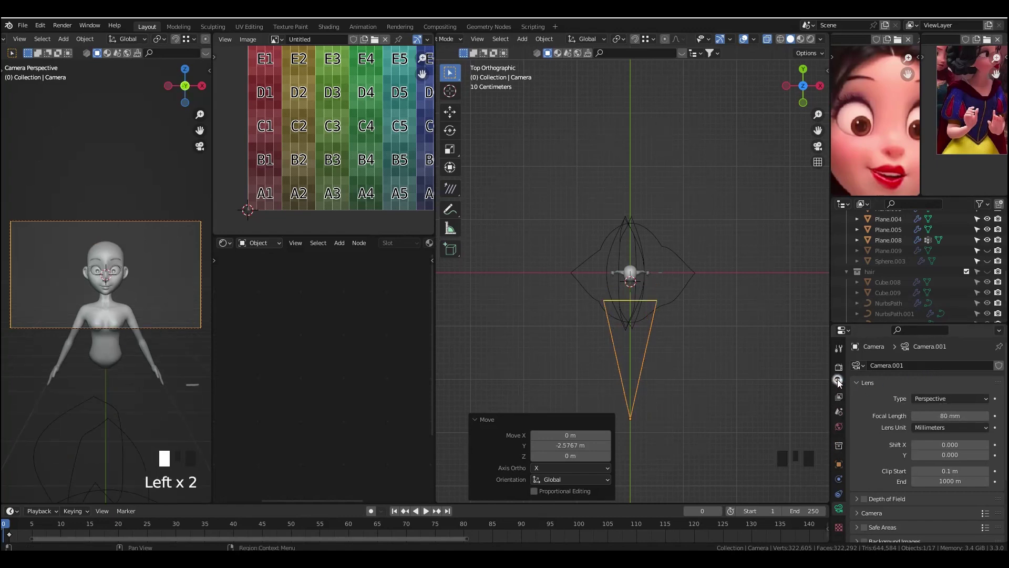
# - Set the render resolution to 1500 x 1500 px and lower the camera about 0.17 m to frame the character
pyautogui.click(838, 381)
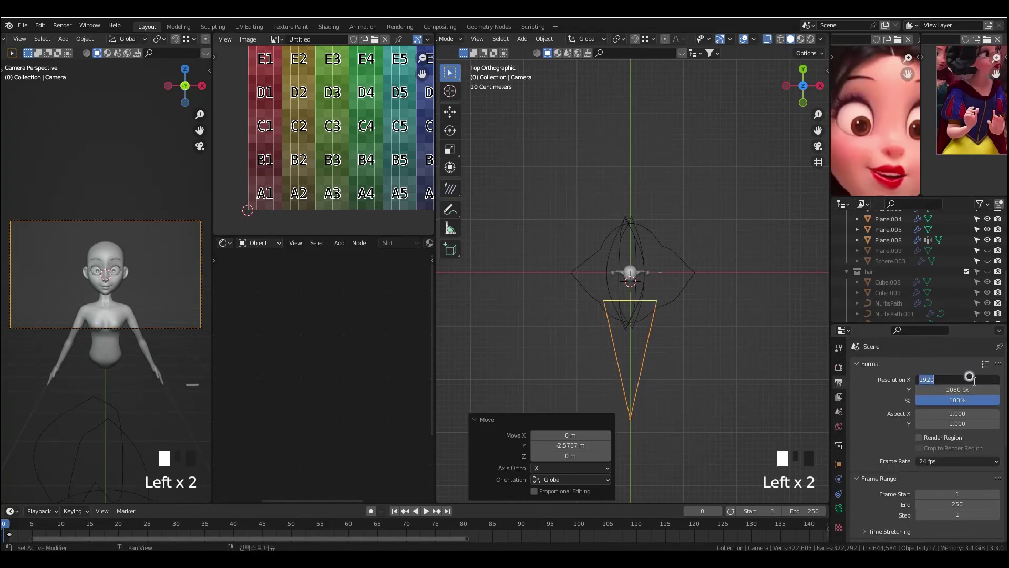
pyautogui.press('Return')
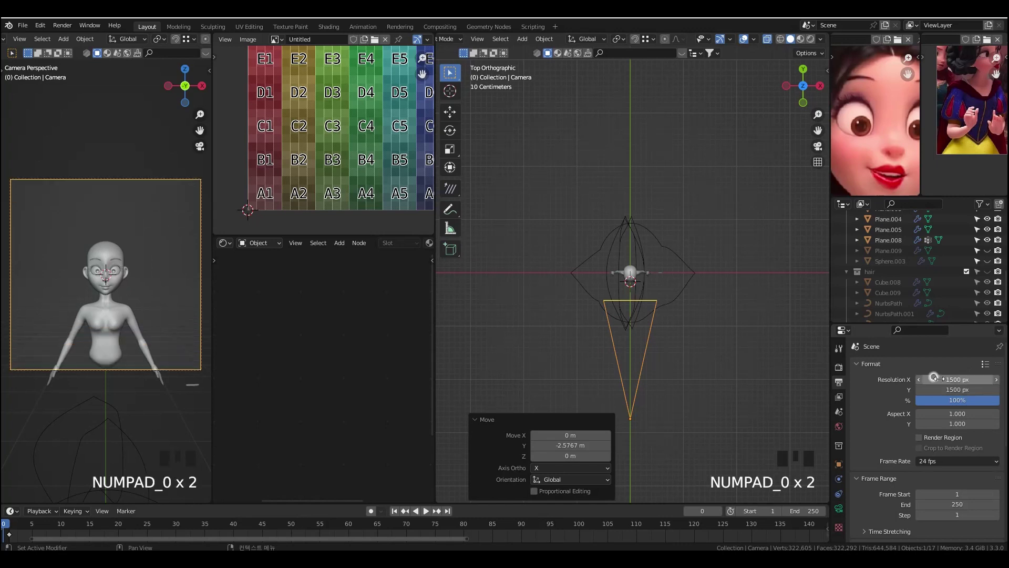
pyautogui.scroll(2, 106, 350)
pyautogui.press('`')
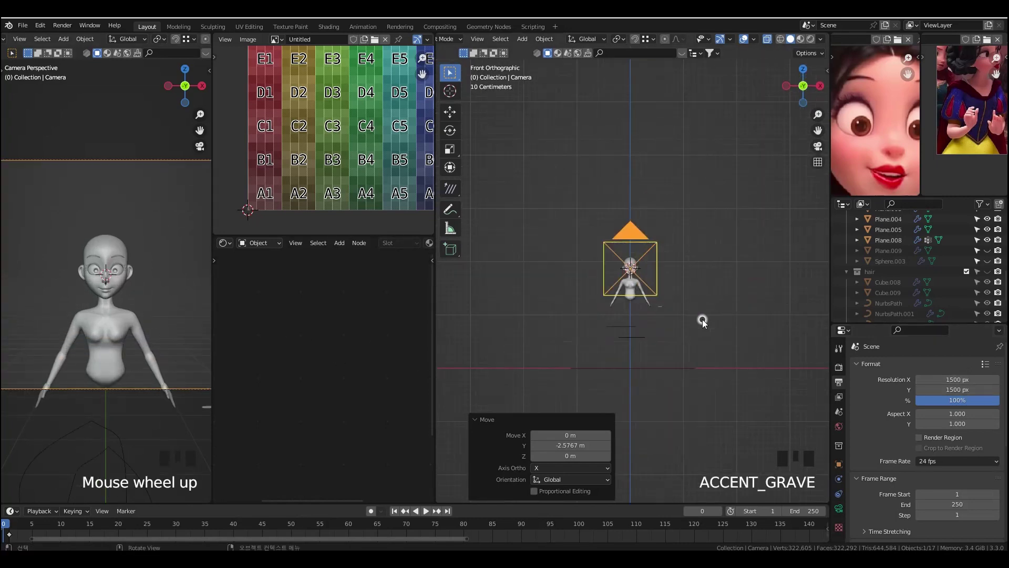
pyautogui.press('g')
pyautogui.click(715, 330)
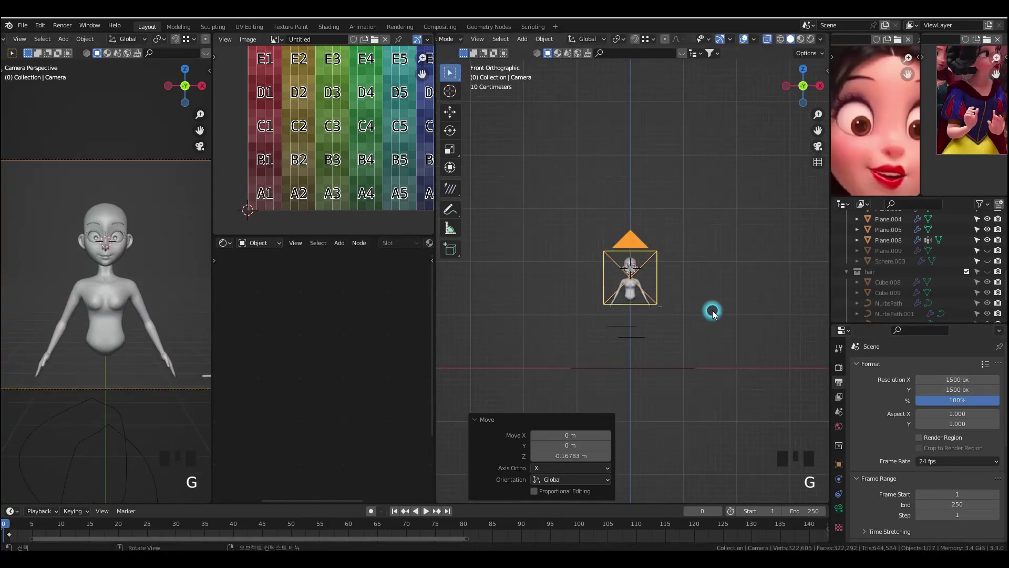
pyautogui.scroll(9, 714, 310)
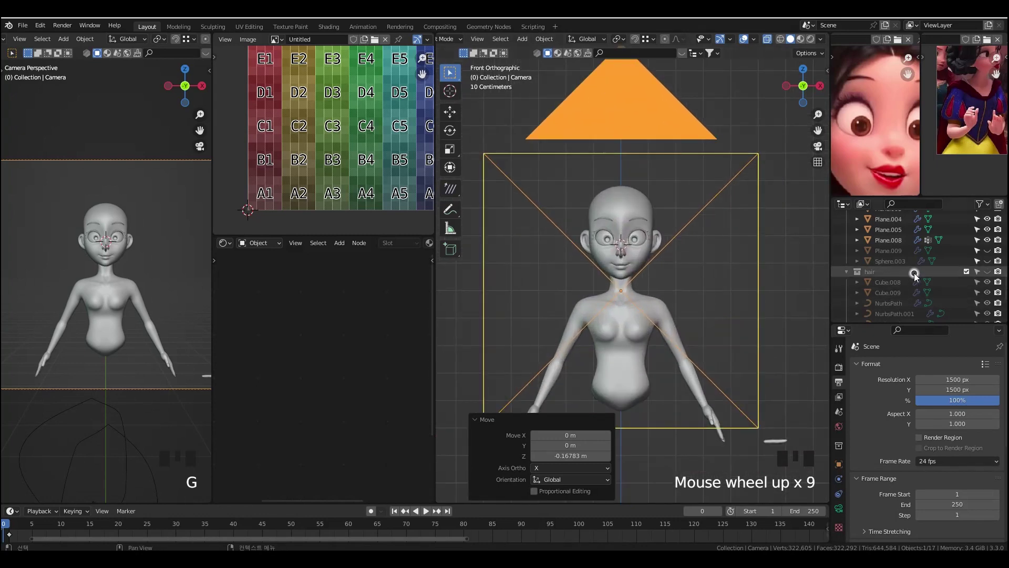
# - Add a new collection under the Scene Collection and name it junk
pyautogui.scroll(11, 886, 267)
pyautogui.rightClick(886, 220)
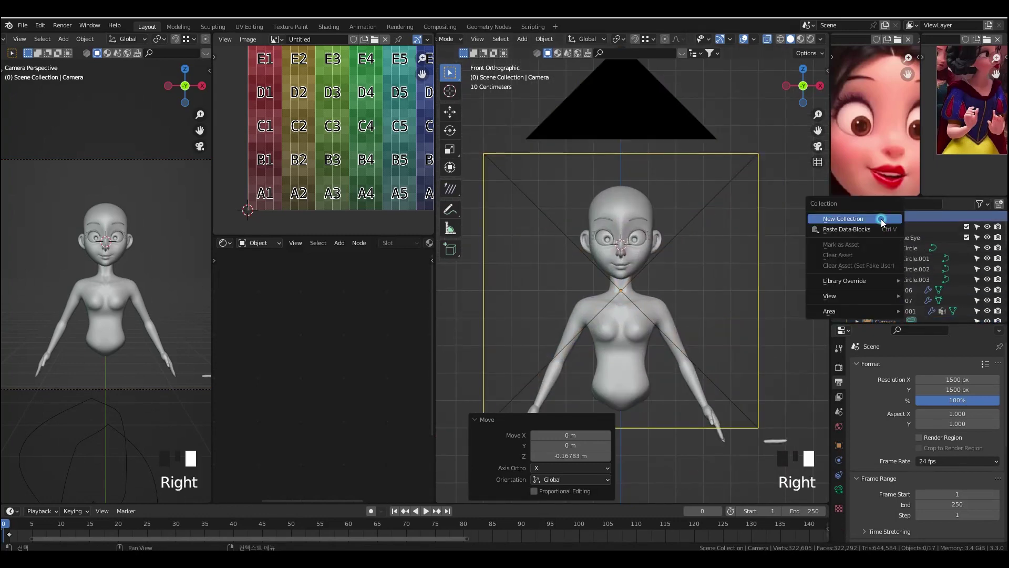
pyautogui.click(881, 218)
pyautogui.scroll(-18, 904, 283)
pyautogui.doubleClick(887, 311)
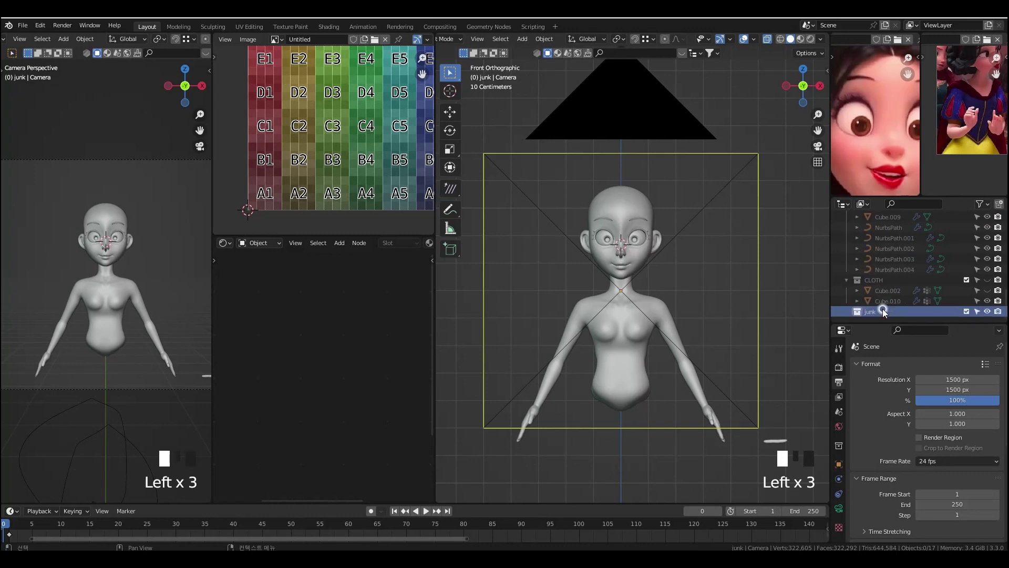
# - Add another collection under the Scene Collection and name it acc
pyautogui.scroll(18, 890, 314)
pyautogui.rightClick(881, 219)
pyautogui.click(881, 219)
pyautogui.scroll(-19, 902, 305)
pyautogui.click(901, 312)
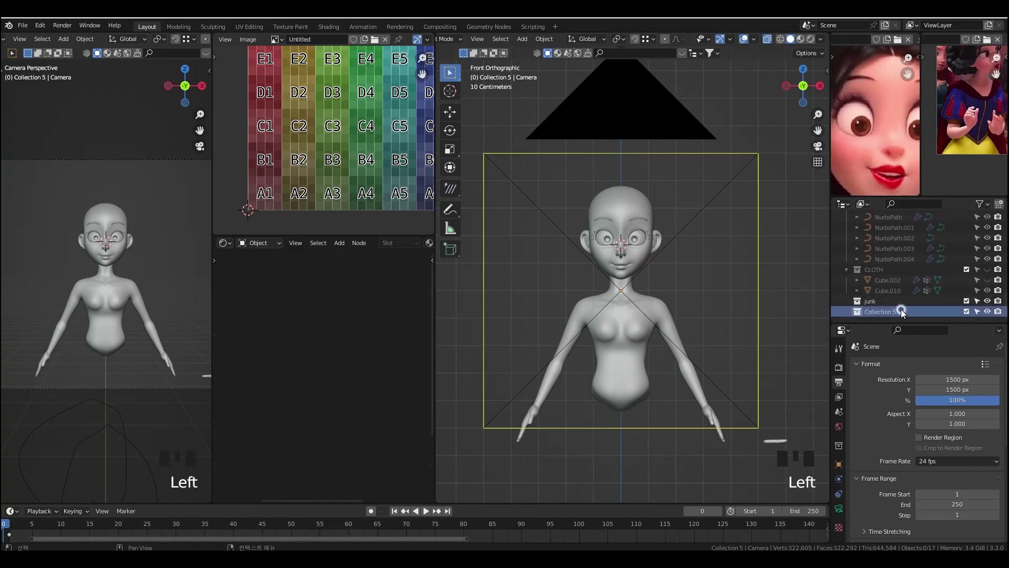
pyautogui.doubleClick(902, 312)
pyautogui.write('acc')
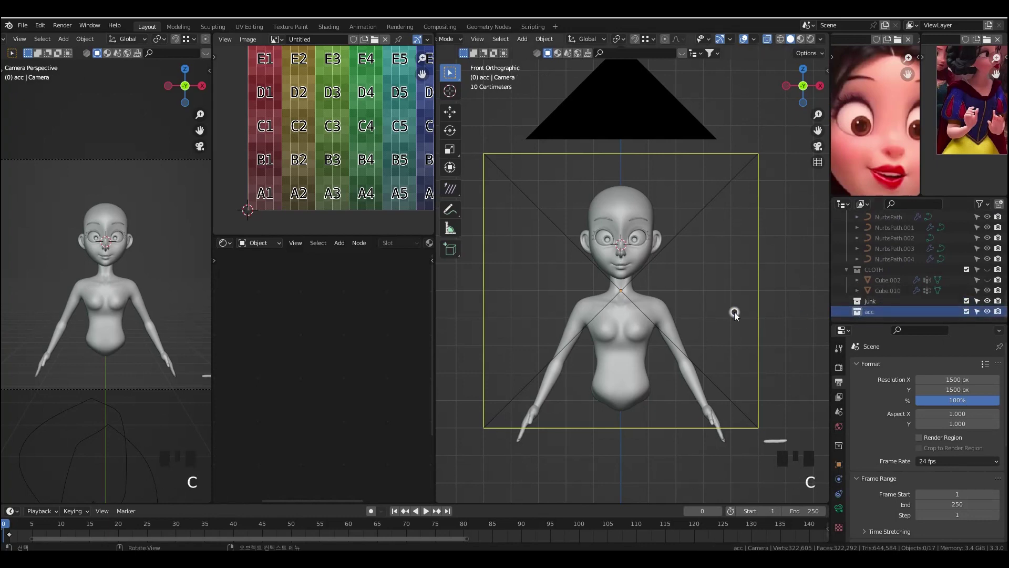
# - Check the hidden objects below the body and delete the unneeded Plane.009
pyautogui.press('/')
pyautogui.moveTo(736, 310); pyautogui.dragTo(759, 313, button='middle')
pyautogui.scroll(16, 977, 298)
pyautogui.scroll(-6, 977, 299)
pyautogui.moveTo(757, 278); pyautogui.dragTo(765, 266, button='middle')
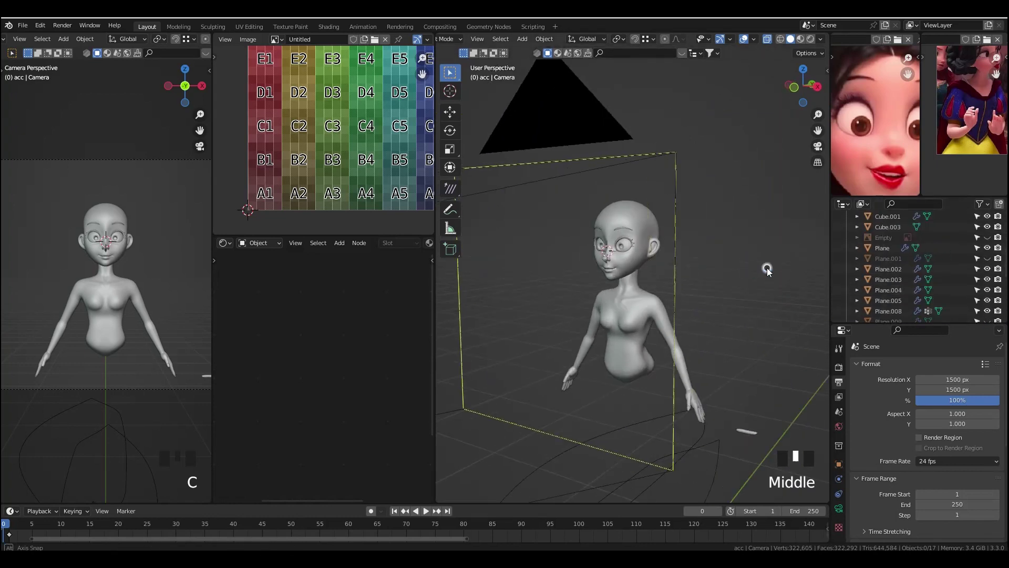
pyautogui.scroll(-1, 983, 294)
pyautogui.click(987, 300)
pyautogui.click(987, 299)
pyautogui.click(961, 301)
pyautogui.press('Delete')
pyautogui.click(987, 300)
pyautogui.click(986, 300)
# - Select the eyebrows in front view and move them into another collection
pyautogui.scroll(-1, 940, 299)
pyautogui.click(938, 299)
pyautogui.scroll(-1, 943, 300)
pyautogui.scroll(-5, 943, 300)
pyautogui.press('KP_1')
pyautogui.scroll(5, 689, 284)
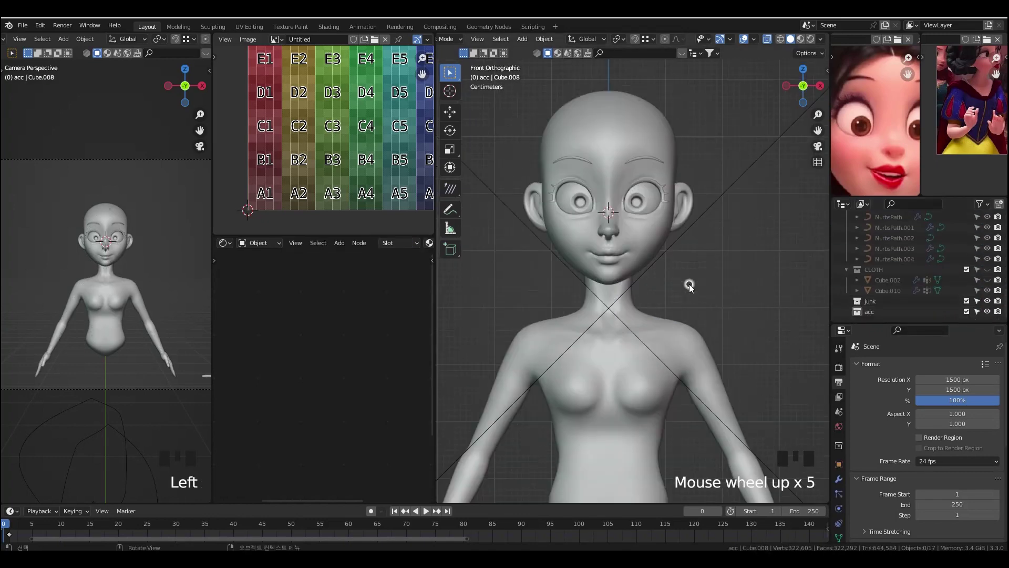
pyautogui.press('m')
pyautogui.click(728, 364)
pyautogui.click(634, 158)
pyautogui.press('m')
pyautogui.click(735, 257)
# - Toggle the visibility of the clothing pieces in the CLOTH collection to inspect them
pyautogui.click(987, 269)
pyautogui.click(987, 279)
pyautogui.click(987, 280)
pyautogui.click(986, 280)
pyautogui.click(987, 279)
pyautogui.click(987, 269)
# - Move the camera into the junk collection and select the Cube object at the mouth
pyautogui.scroll(-1, 986, 278)
pyautogui.scroll(10, 984, 280)
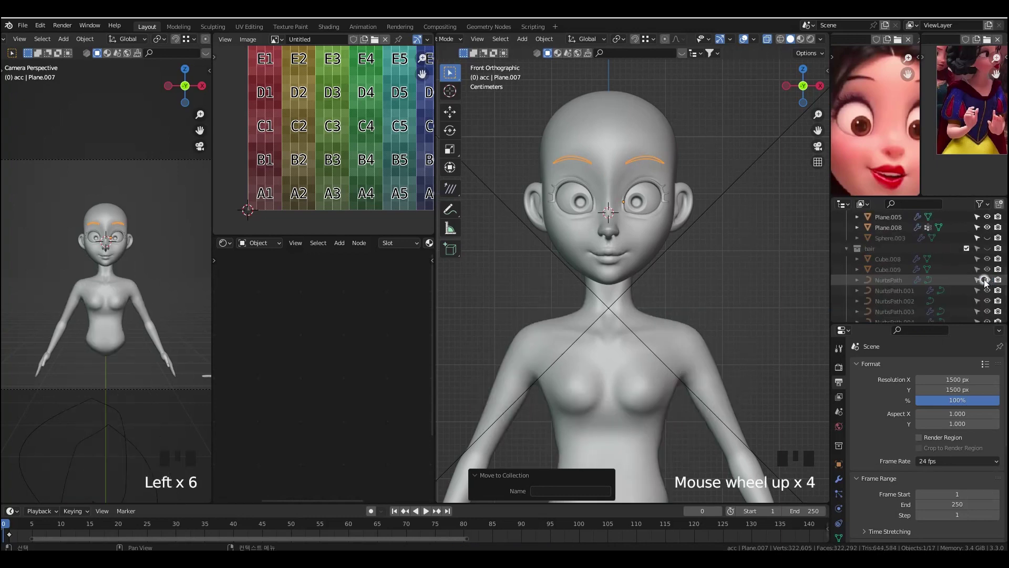
pyautogui.click(886, 238)
pyautogui.press('m')
pyautogui.click(752, 320)
pyautogui.click(887, 238)
pyautogui.scroll(-1, 712, 308)
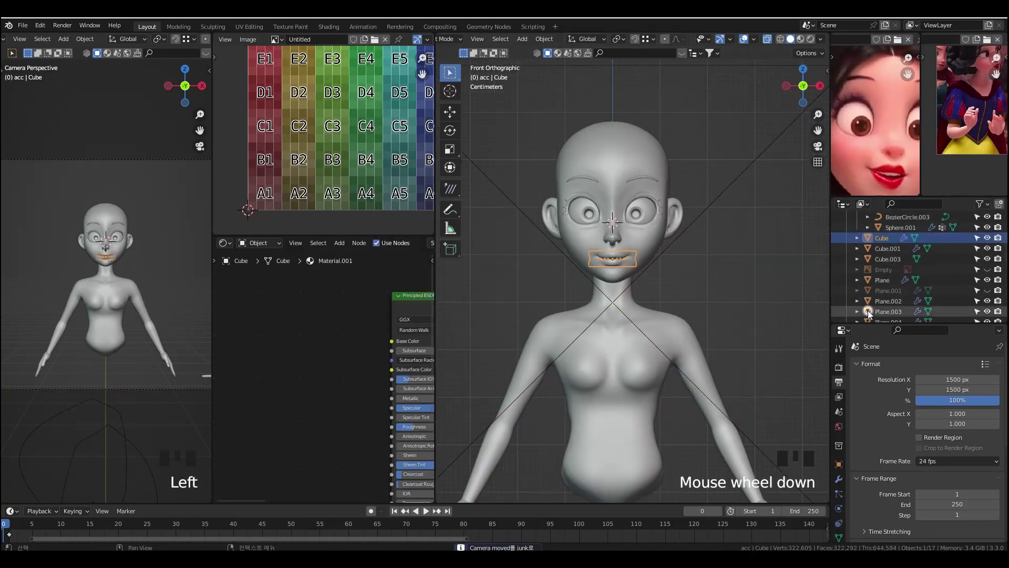
# - Move the mouth Cube object into the acc collection
pyautogui.press('m')
pyautogui.click(752, 320)
# - Delete the stray Cube.003 object and the hidden Plane.001
pyautogui.click(893, 240)
pyautogui.scroll(-7, 692, 357)
pyautogui.moveTo(692, 357); pyautogui.dragTo(707, 372, button='middle')
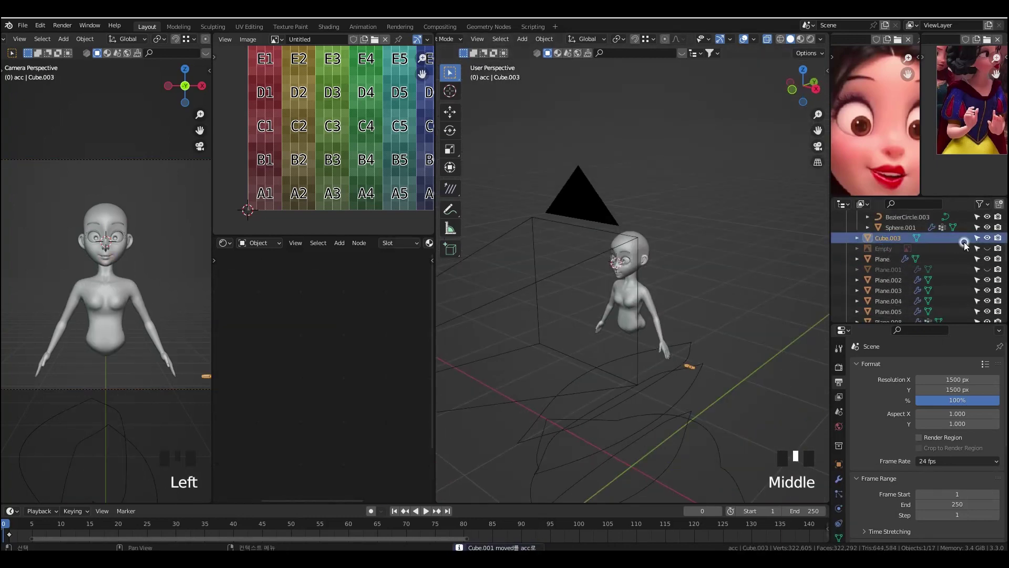
pyautogui.press('x')
pyautogui.click(894, 247)
pyautogui.click(987, 258)
pyautogui.click(894, 258)
pyautogui.press('Delete')
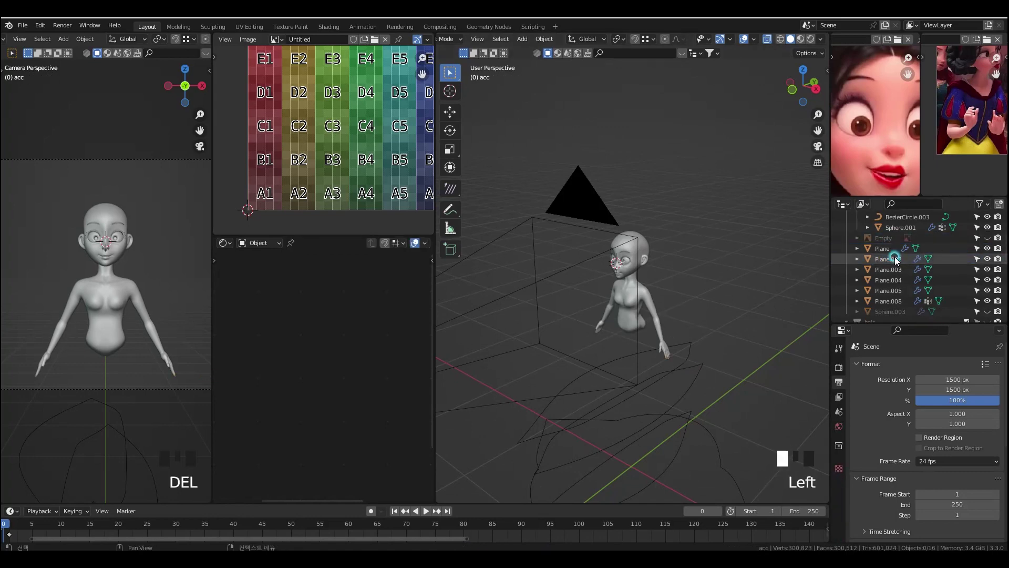
# - Toggle the visibility of the remaining Plane objects in front view to identify which part each one is
pyautogui.click(894, 258)
pyautogui.moveTo(987, 258); pyautogui.dragTo(985, 304)
pyautogui.click(987, 248)
pyautogui.moveTo(987, 259); pyautogui.dragTo(986, 300)
pyautogui.press('KP_1')
pyautogui.click(893, 248)
pyautogui.click(987, 248)
pyautogui.click(987, 248)
pyautogui.doubleClick(987, 259)
pyautogui.click(988, 268)
pyautogui.click(988, 269)
pyautogui.click(838, 479)
pyautogui.scroll(-6, 882, 469)
pyautogui.moveTo(575, 440); pyautogui.dragTo(678, 438, button='middle')
pyautogui.moveTo(946, 276); pyautogui.dragTo(938, 266, button='middle')
# - Select the objects from Plane to Plane.005, leaving out the body, and move them into the acc collection
pyautogui.click(899, 237)
pyautogui.keyDown('shift'); pyautogui.click(894, 280); pyautogui.keyUp('shift')
pyautogui.keyDown('shift'); pyautogui.click(896, 289); pyautogui.keyUp('shift')
pyautogui.press('m')
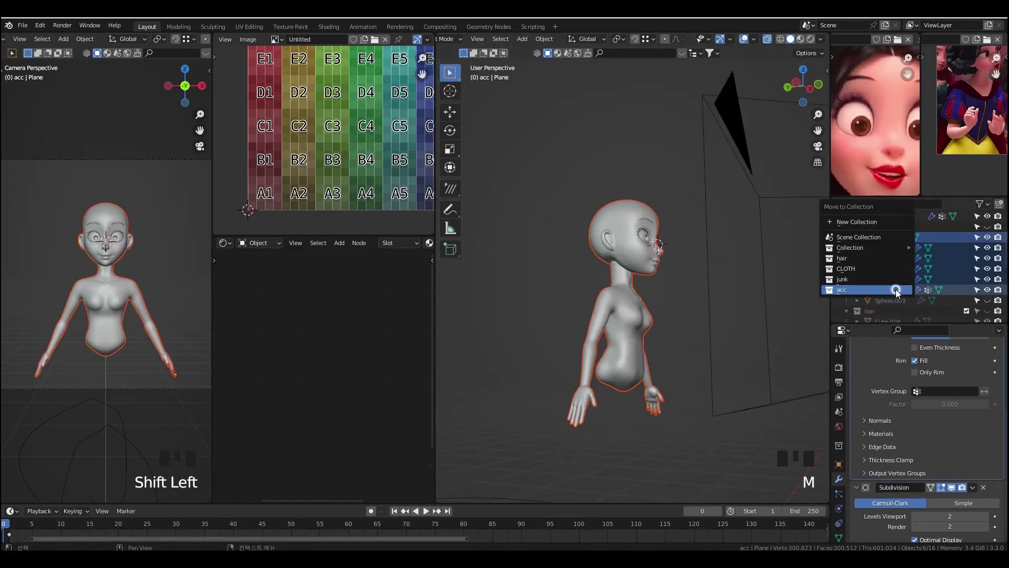
pyautogui.click(895, 279)
pyautogui.keyDown('shift'); pyautogui.click(890, 241); pyautogui.keyUp('shift')
pyautogui.press('m')
pyautogui.click(885, 279)
# - Hide the acc collection
pyautogui.moveTo(762, 326); pyautogui.dragTo(704, 325, button='middle')
pyautogui.scroll(-4, 905, 296)
pyautogui.scroll(-9, 924, 291)
pyautogui.scroll(3, 946, 284)
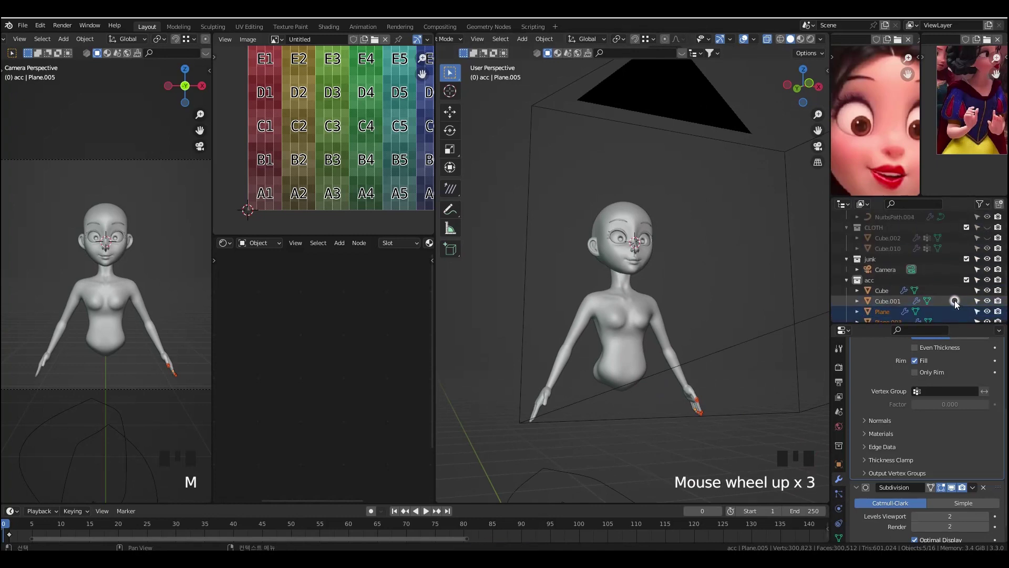
pyautogui.click(957, 281)
pyautogui.scroll(3, 957, 281)
pyautogui.click(957, 281)
pyautogui.scroll(-2, 633, 281)
pyautogui.scroll(2, 923, 259)
pyautogui.click(923, 259)
pyautogui.scroll(4, 897, 279)
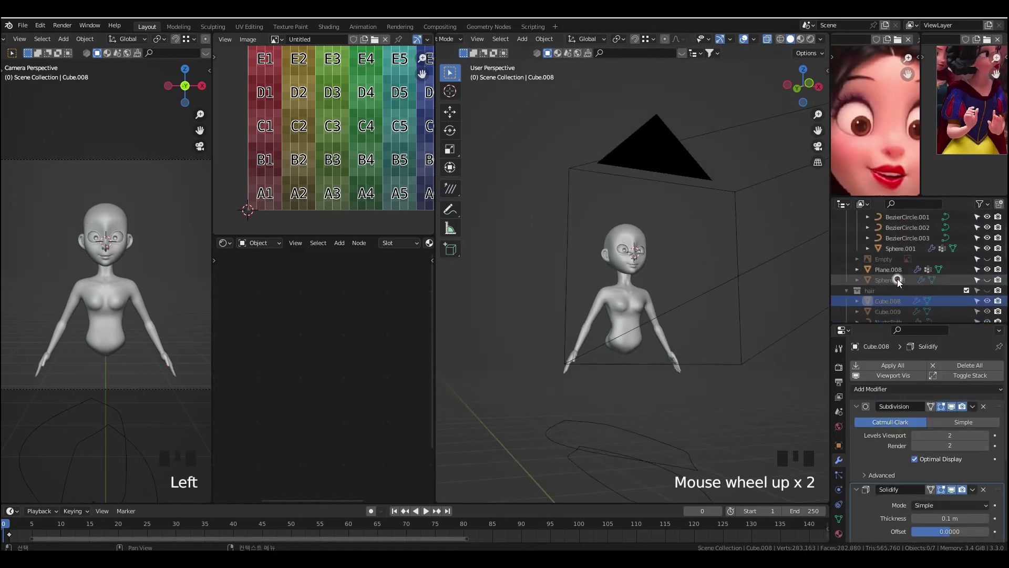
# - Check the bezier circles and Sphere.001 in the Cartoon Blue Eye collection and hide them
pyautogui.click(906, 247)
pyautogui.moveTo(767, 328); pyautogui.dragTo(722, 332, button='middle')
pyautogui.scroll(-3, 722, 332)
pyautogui.click(907, 258)
pyautogui.click(908, 268)
pyautogui.click(907, 279)
pyautogui.click(904, 290)
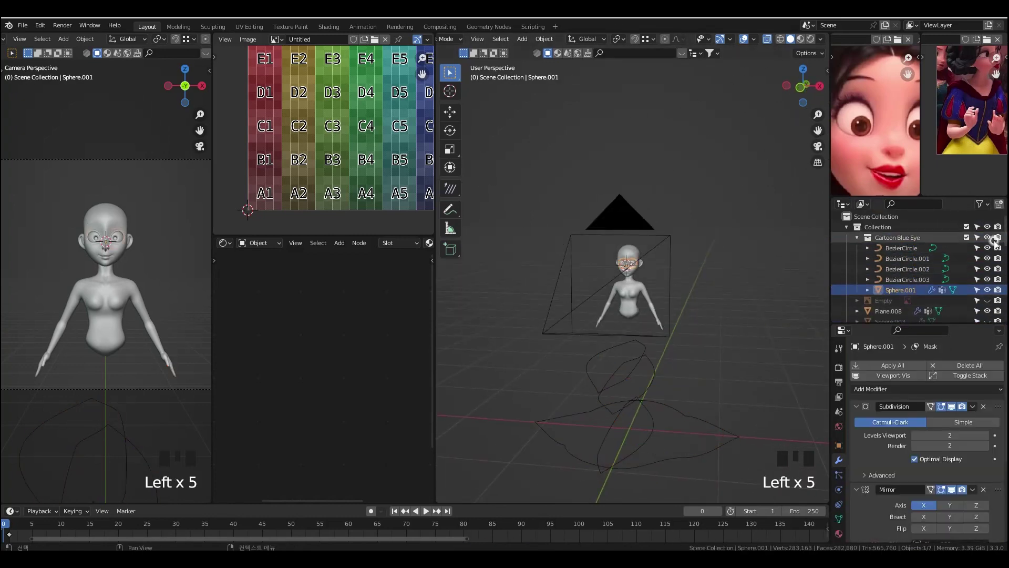
pyautogui.moveTo(987, 248); pyautogui.dragTo(987, 289)
# - Hide the camera in the junk collection
pyautogui.press('`')
pyautogui.click(694, 308)
pyautogui.scroll(-11, 980, 290)
pyautogui.scroll(1, 979, 291)
pyautogui.click(987, 247)
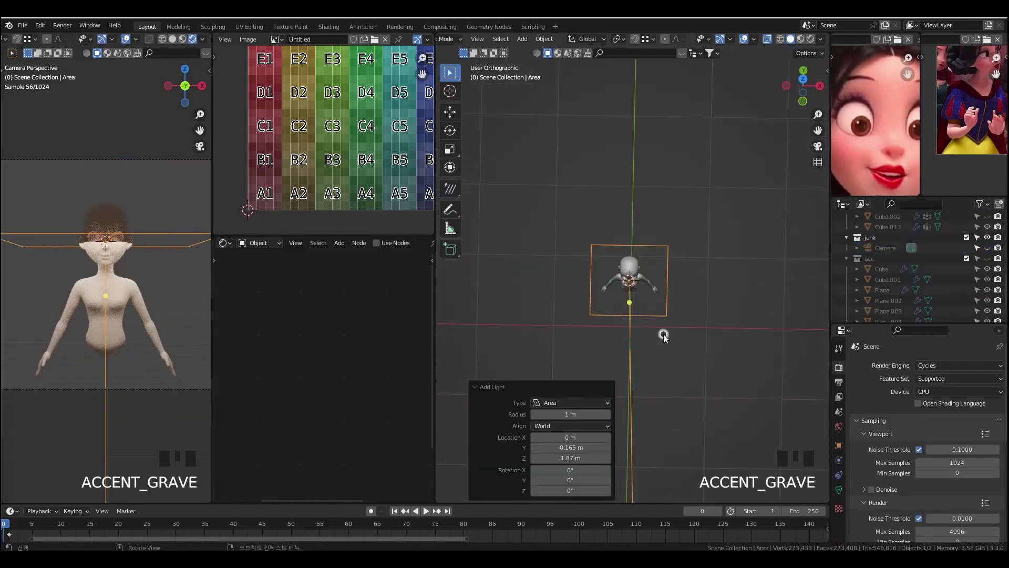
# - Move the area light above and diagonally in front of the character, rotating it toward the body in front and top views
pyautogui.scroll(-2, 671, 401)
pyautogui.press('g')
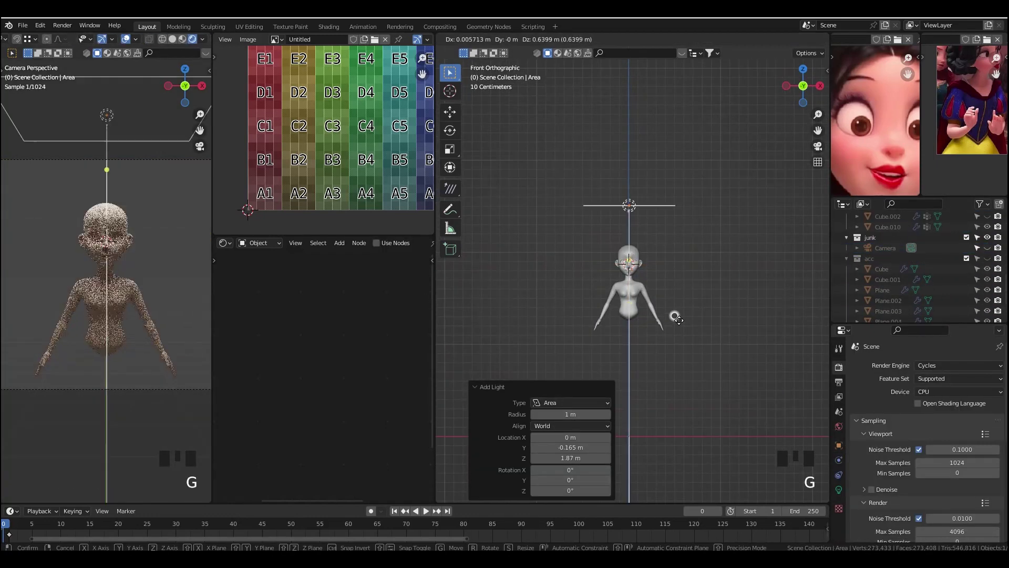
pyautogui.press('r')
pyautogui.click(704, 346)
pyautogui.press('g')
pyautogui.click(721, 324)
pyautogui.press('r')
pyautogui.click(686, 362)
pyautogui.press('KP_7')
pyautogui.press('g')
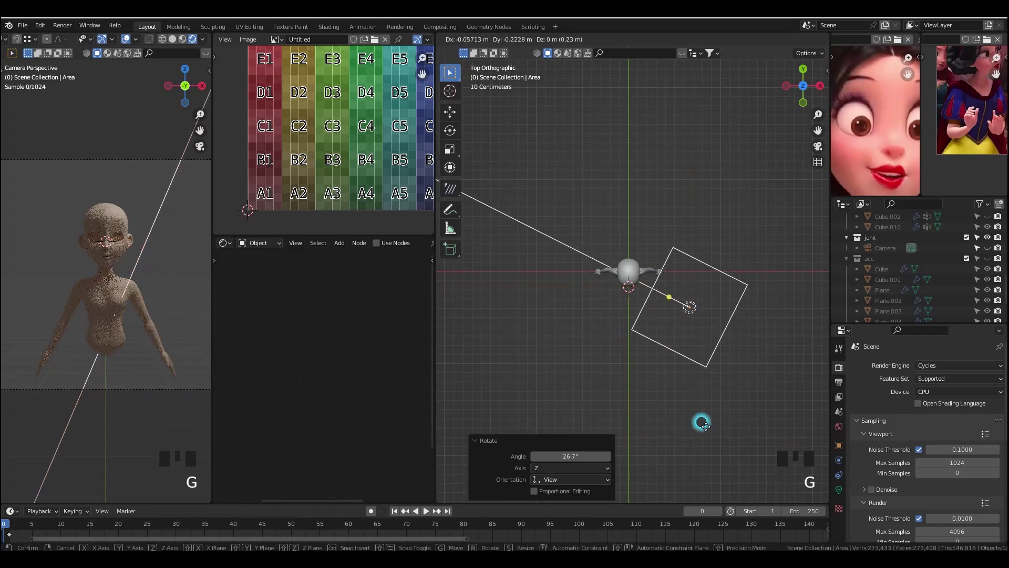
pyautogui.click(698, 423)
# - Change the area light's shape to Disk and refine its rotation and position in top view
pyautogui.click(839, 489)
pyautogui.click(950, 453)
pyautogui.click(941, 498)
pyautogui.press('r')
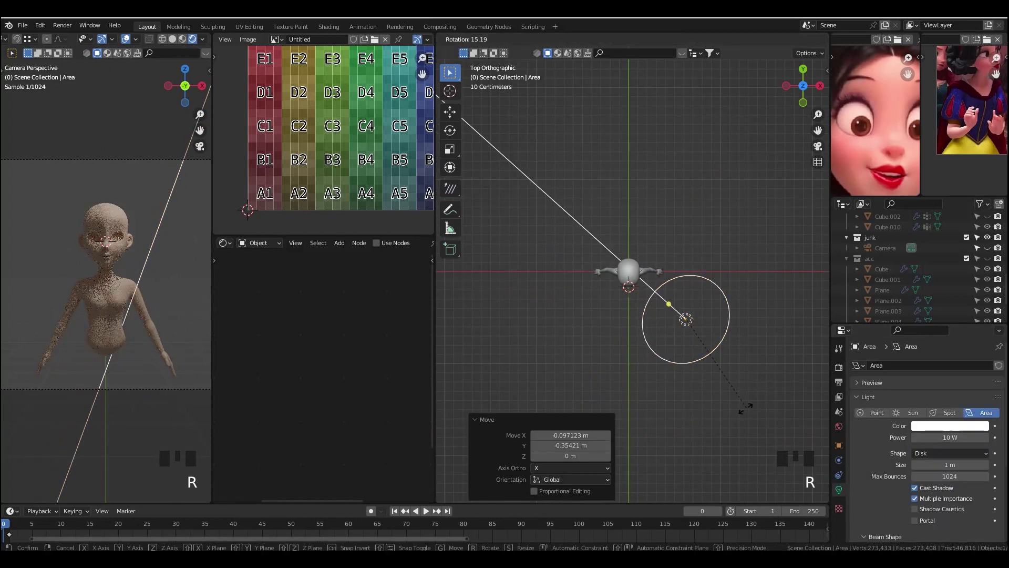
pyautogui.press('g')
pyautogui.click(732, 401)
# - Move the light farther up and away from the character in front view and tilt it toward the body
pyautogui.scroll(-3, 735, 403)
pyautogui.press('KP_1')
pyautogui.press('r')
pyautogui.press('g')
pyautogui.click(755, 387)
pyautogui.press('`')
pyautogui.click(728, 235)
pyautogui.press('r')
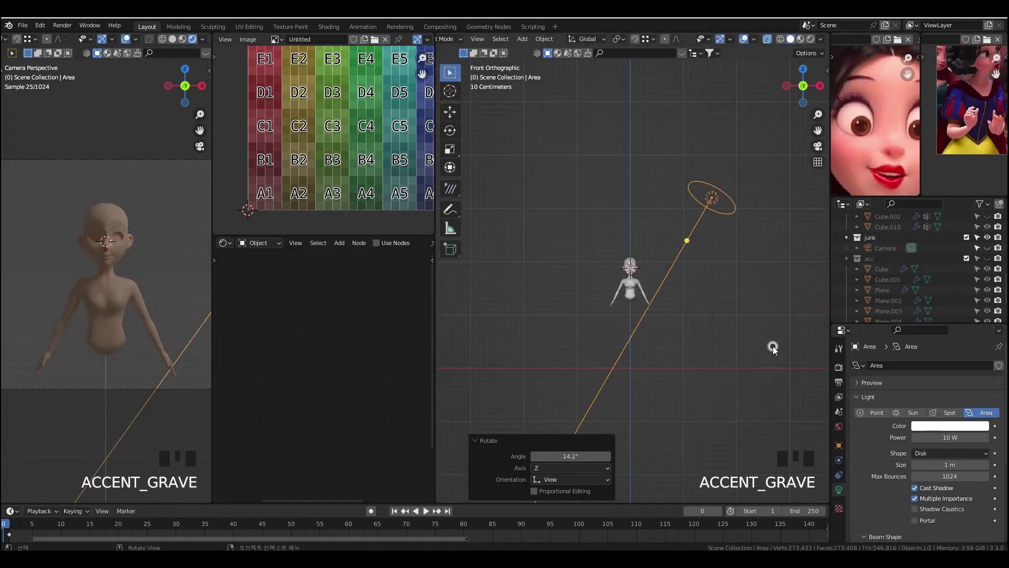
# - Move the light farther out diagonally in front of the character in top view
pyautogui.moveTo(773, 347); pyautogui.dragTo(794, 345, button='middle')
pyautogui.press('`')
pyautogui.press('g')
pyautogui.click(718, 396)
pyautogui.press('g')
pyautogui.click(774, 379)
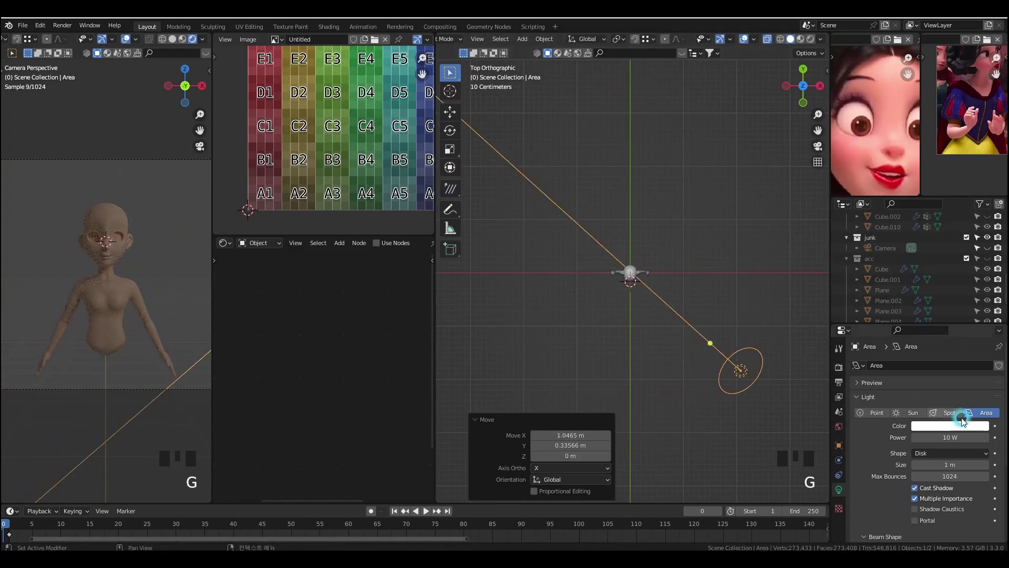
# - Set the area light's power to 500 W and move it farther away from the character
pyautogui.click(959, 437)
pyautogui.write('500')
pyautogui.press('Return')
pyautogui.scroll(-6, 676, 336)
pyautogui.press('g')
pyautogui.click(744, 379)
pyautogui.press('`')
pyautogui.press('g')
pyautogui.click(733, 327)
# - Duplicate the area light onto the opposite front side of the character and rotate the copy toward the body
pyautogui.hotkey('shift', 'd')
pyautogui.click(693, 318)
pyautogui.press('r')
pyautogui.click(619, 349)
pyautogui.press('g')
pyautogui.click(594, 324)
# - Set the duplicated light's power to 100 W and tint its color a pale pinkish lavender
pyautogui.doubleClick(961, 435)
pyautogui.write('100')
pyautogui.scroll(2, 632, 274)
pyautogui.click(958, 425)
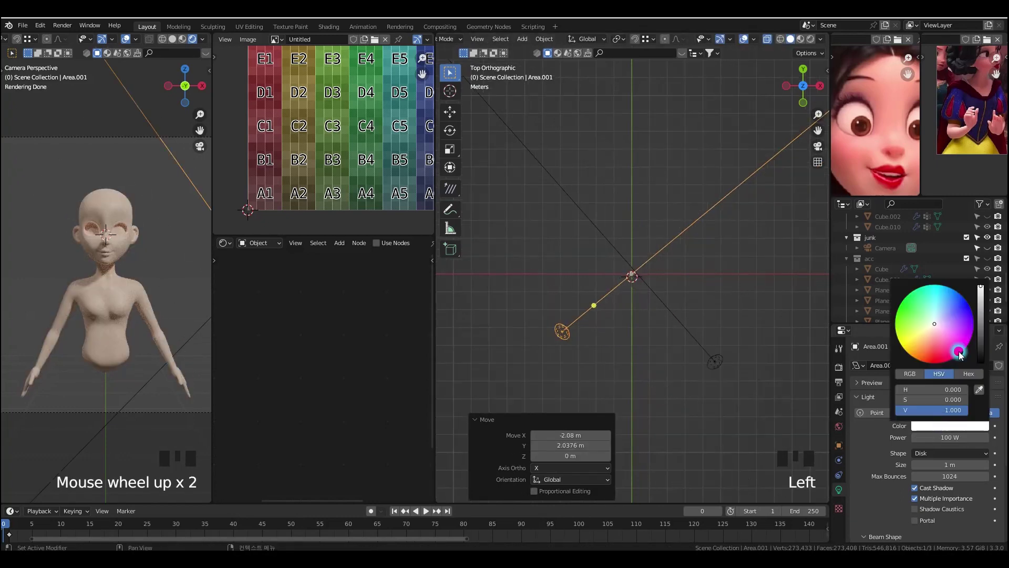
pyautogui.click(944, 319)
pyautogui.scroll(-3, 891, 95)
pyautogui.moveTo(891, 95); pyautogui.dragTo(890, 104, button='middle')
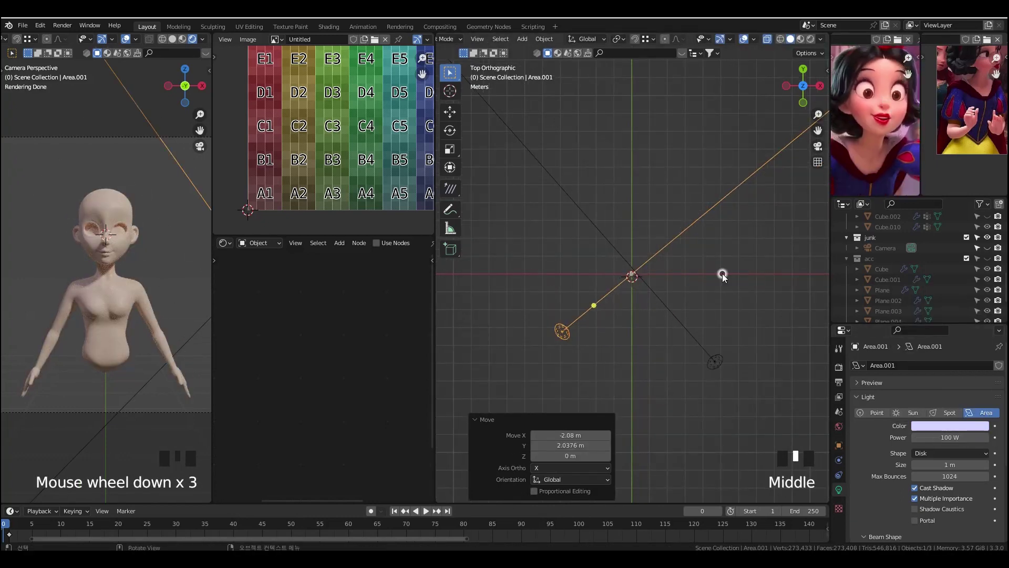
pyautogui.scroll(1, 106, 274)
pyautogui.click(956, 426)
pyautogui.click(941, 326)
# - Add a third area light at the 3D cursor on the character's face
pyautogui.click(719, 364)
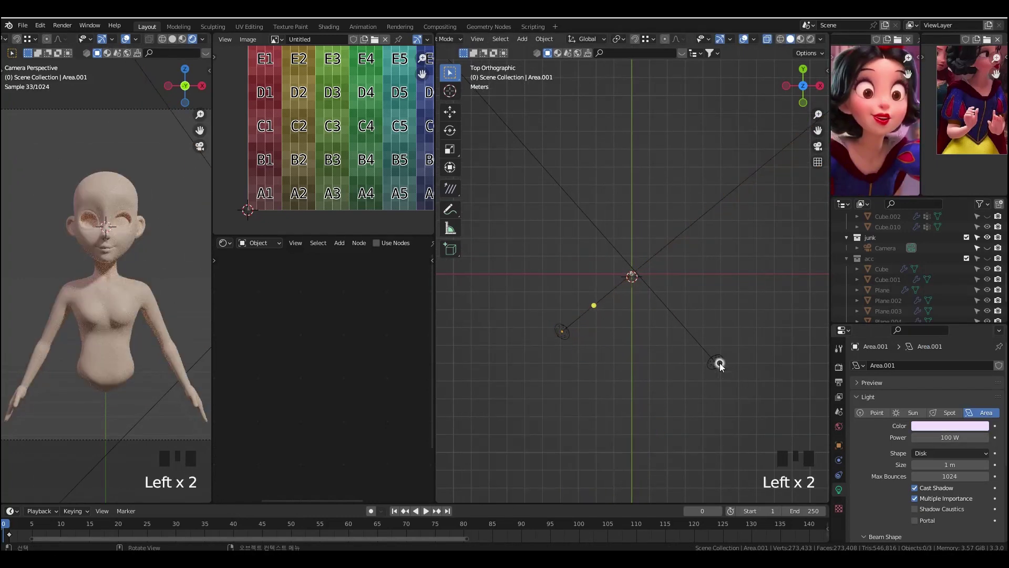
pyautogui.press('`')
pyautogui.hotkey('shift', 's')
pyautogui.hotkey('shift', 'a')
pyautogui.moveTo(680, 349)
pyautogui.click(704, 385)
pyautogui.moveTo(704, 384); pyautogui.dragTo(638, 361, button='middle')
# - Rotate the new light 90° in right view and move it about 8.5 m along Y behind the character
pyautogui.press('`')
pyautogui.click(744, 358)
pyautogui.press('r')
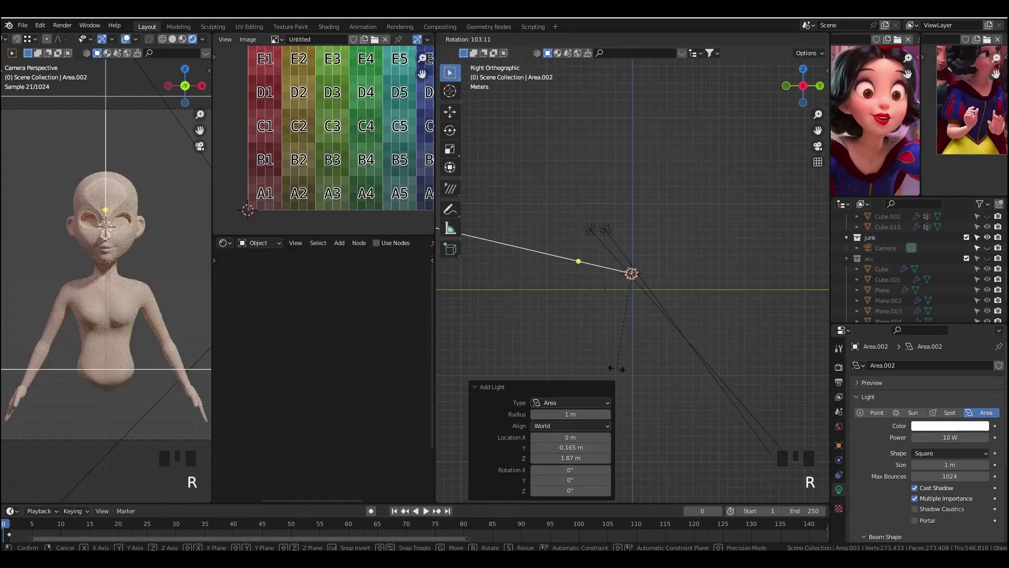
pyautogui.rightClick(616, 367)
pyautogui.write('r90')
pyautogui.press('Return')
pyautogui.press('g')
pyautogui.press('y')
pyautogui.click(679, 351)
# - Change the back light's shape to Disk and scale it up
pyautogui.click(949, 452)
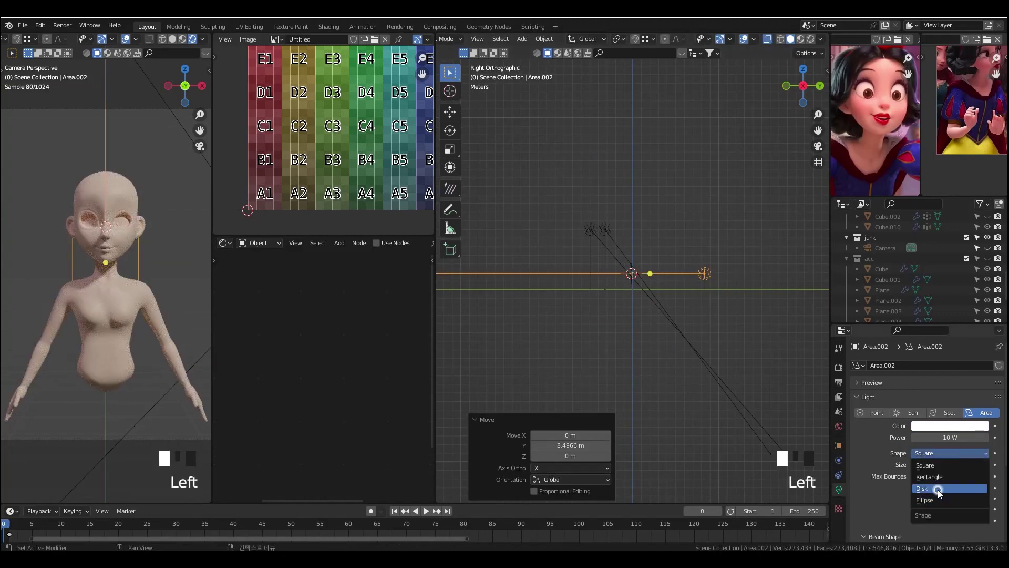
pyautogui.click(937, 489)
pyautogui.press('s')
pyautogui.click(640, 360)
# - Tilt the back light down toward the character and move it about 1.33 m up and 1.89 m closer
pyautogui.scroll(4, 763, 351)
pyautogui.press('r')
pyautogui.press('g')
pyautogui.click(747, 281)
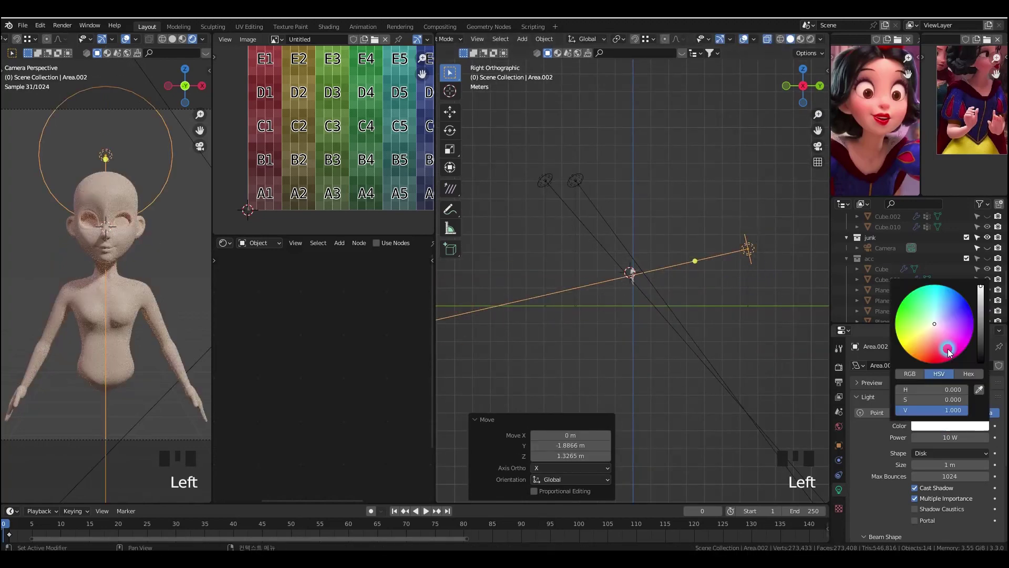
# - Give the back light a light violet color and a power of 150 W
pyautogui.click(950, 426)
pyautogui.click(951, 325)
pyautogui.click(950, 437)
pyautogui.write('150')
pyautogui.press('Return')
# - Widen the rendered camera viewport and enlarge the character in it
pyautogui.scroll(2, 98, 330)
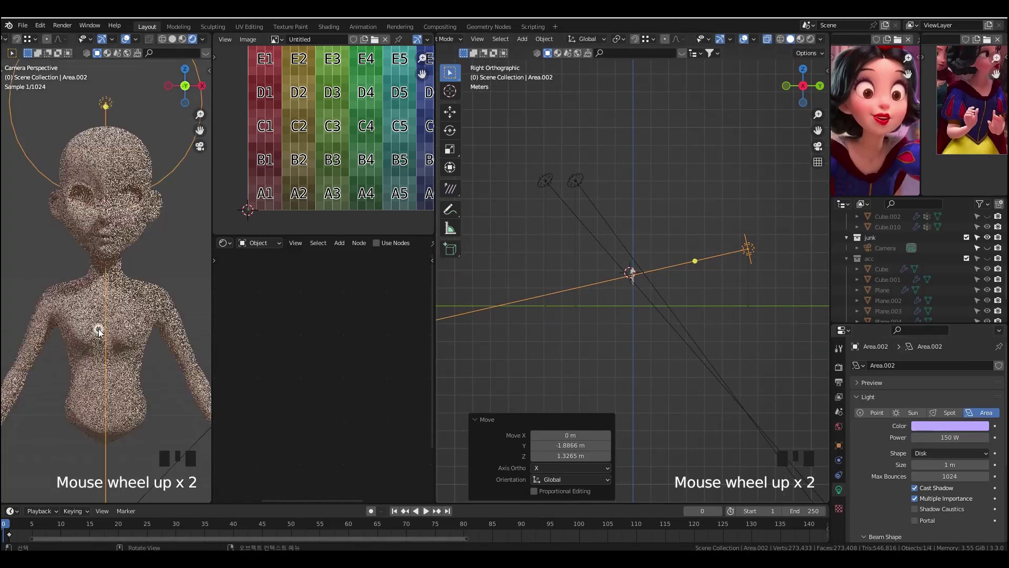
pyautogui.scroll(1, 98, 330)
pyautogui.moveTo(211, 313); pyautogui.dragTo(256, 317)
pyautogui.scroll(1, 212, 317)
# - Select the main front light in top view, tint it a warm cream color and set its power to 800 W
pyautogui.press('`')
pyautogui.click(712, 259)
pyautogui.click(672, 316)
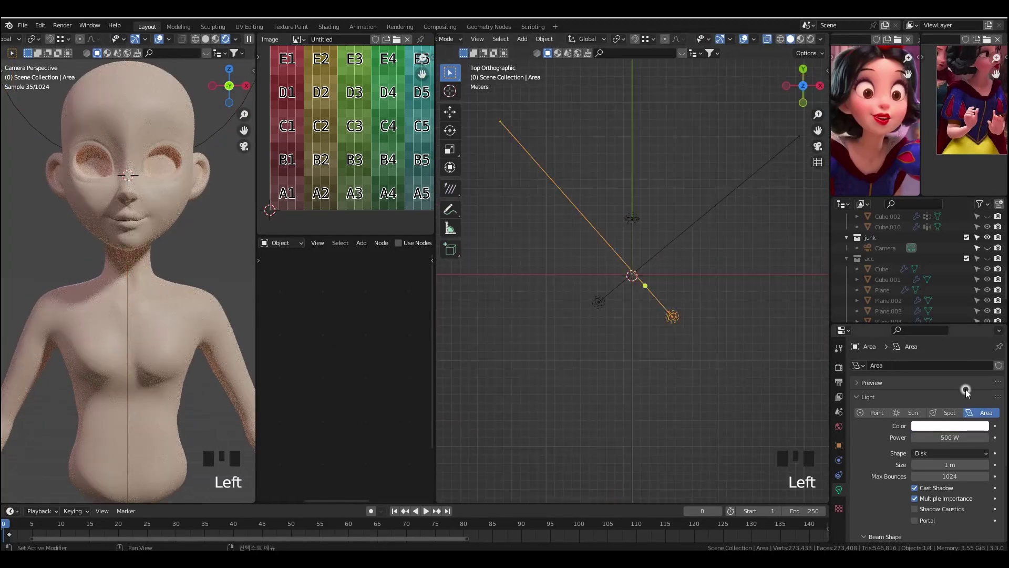
pyautogui.click(950, 426)
pyautogui.click(932, 327)
pyautogui.click(965, 437)
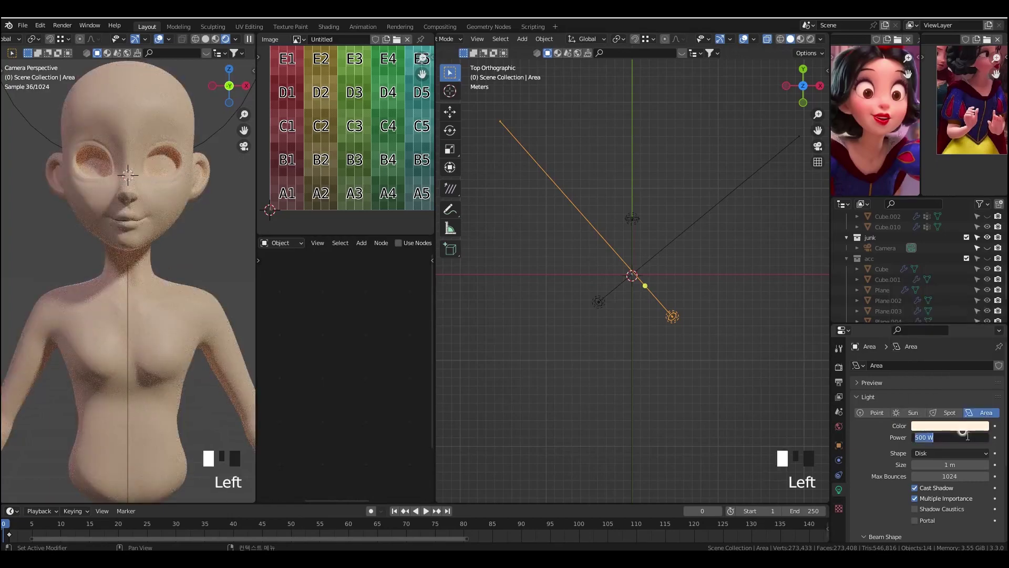
pyautogui.write('800')
pyautogui.press('Return')
pyautogui.scroll(3, 221, 232)
pyautogui.scroll(2, 221, 231)
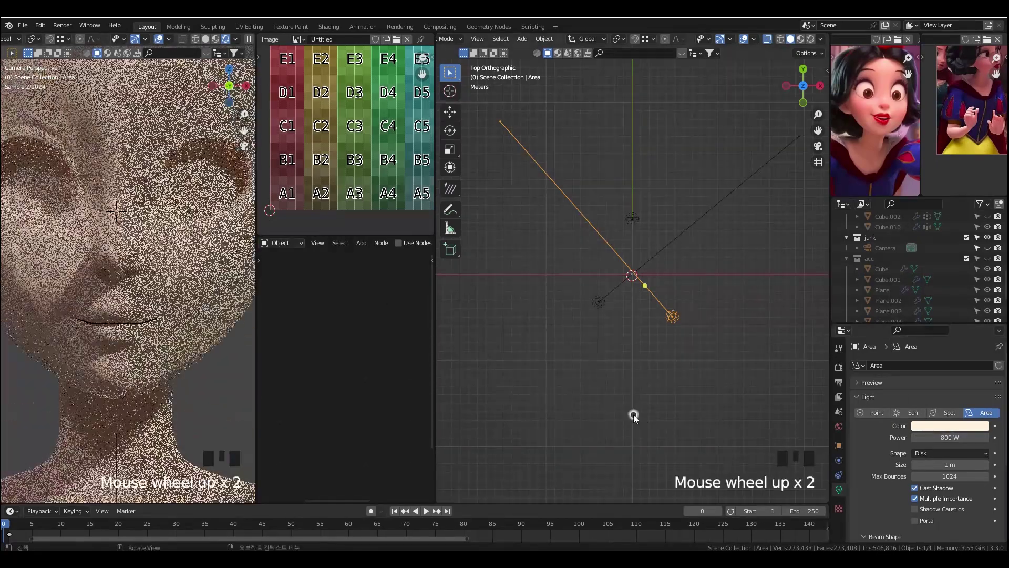
# - Select the pale pink side light and lower it about 0.88 m along the Z axis
pyautogui.press('`')
pyautogui.click(624, 287)
pyautogui.scroll(8, 625, 288)
pyautogui.keyDown('shift'); pyautogui.moveTo(707, 245); pyautogui.dragTo(685, 411, button='middle'); pyautogui.keyUp('shift')
pyautogui.scroll(1, 801, 370)
pyautogui.scroll(-1, 621, 390)
pyautogui.scroll(-3, 190, 320)
pyautogui.click(542, 317)
pyautogui.press('`')
pyautogui.moveTo(660, 329); pyautogui.dragTo(620, 289, button='middle')
pyautogui.press('g')
pyautogui.press('z')
pyautogui.click(709, 352)
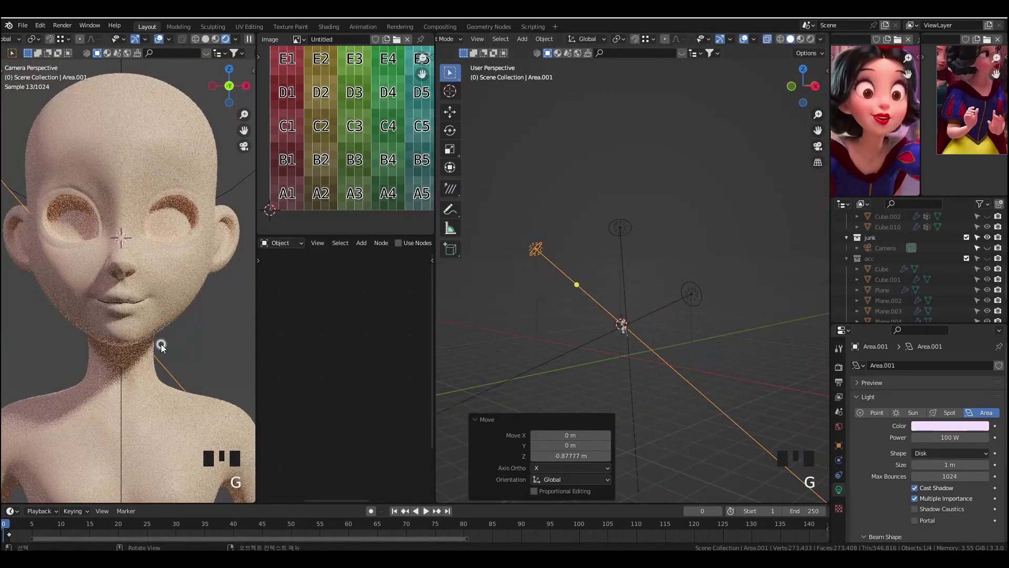
# - Select the cream-colored main front light and set its power to 1200 W
pyautogui.scroll(2, 160, 345)
pyautogui.click(622, 225)
pyautogui.click(957, 436)
pyautogui.write('1200')
pyautogui.press('Return')
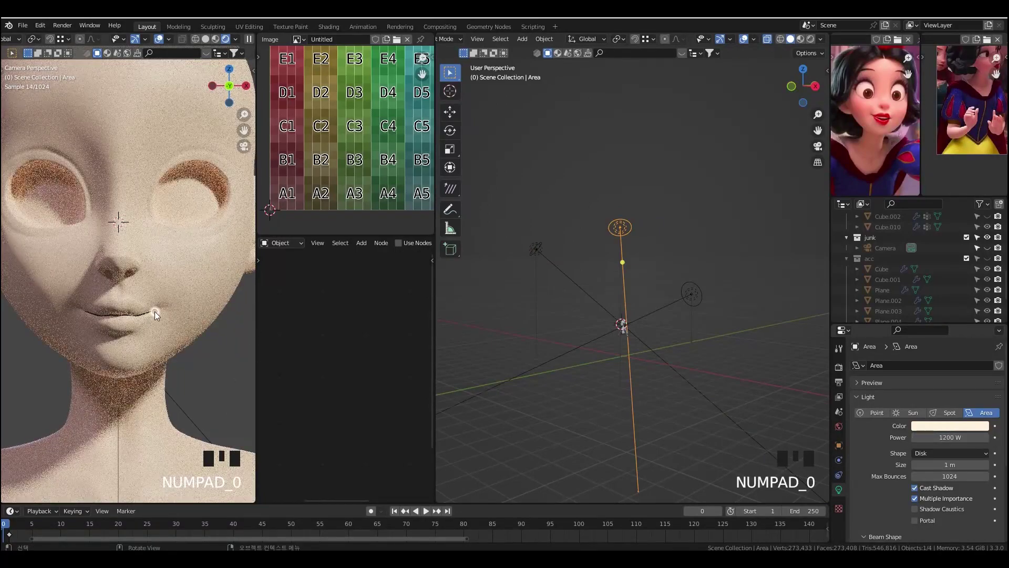
# - Select all three area lights in front view, move them into the junk collection, and save the file
pyautogui.scroll(2, 153, 314)
pyautogui.press('KP_1')
pyautogui.scroll(6, 733, 378)
pyautogui.scroll(-2, 732, 378)
pyautogui.keyDown('shift'); pyautogui.click(631, 344); pyautogui.keyUp('shift')
pyautogui.keyDown('shift'); pyautogui.click(550, 322); pyautogui.keyUp('shift')
pyautogui.press('m')
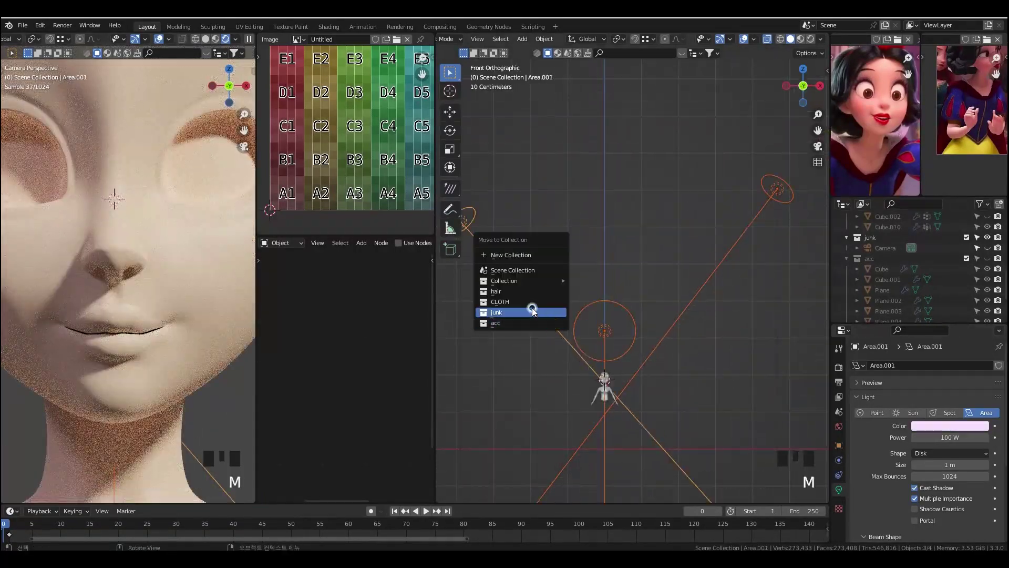
pyautogui.click(532, 309)
pyautogui.click(520, 367)
pyautogui.hotkey('ctrl', 's')
# - Select the character's body mesh and switch it to Texture Paint mode
pyautogui.scroll(1, 619, 365)
pyautogui.click(619, 367)
pyautogui.scroll(-2, 693, 397)
pyautogui.scroll(5, 657, 263)
pyautogui.click(656, 244)
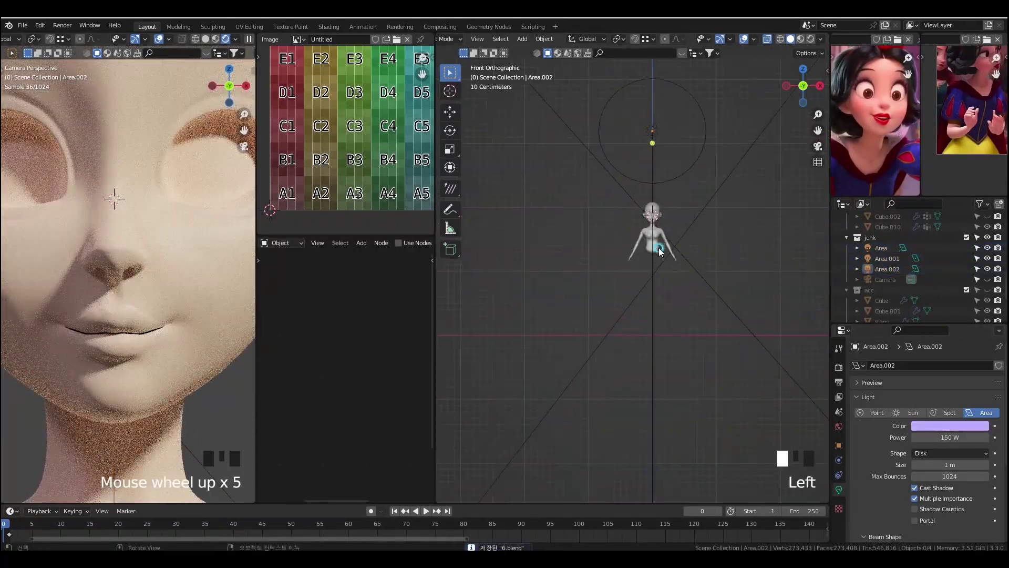
pyautogui.keyDown('shift'); pyautogui.moveTo(694, 263); pyautogui.dragTo(624, 388, button='middle'); pyautogui.keyUp('shift')
pyautogui.scroll(5, 624, 389)
pyautogui.scroll(-2, 624, 389)
pyautogui.hotkey('ctrl', 'Tab')
pyautogui.scroll(-2, 629, 341)
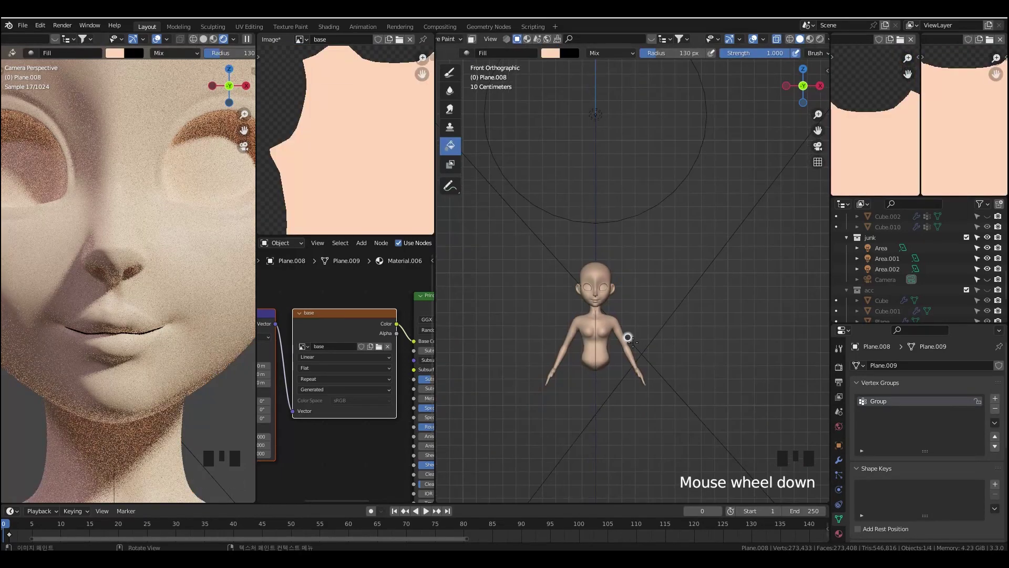
# - Set the camera viewport to solid shading and choose the Draw brush for painting the body
pyautogui.click(216, 39)
pyautogui.scroll(-2, 242, 115)
pyautogui.scroll(6, 631, 353)
pyautogui.scroll(1, 698, 331)
pyautogui.moveTo(645, 310)
pyautogui.keyDown('shift'); pyautogui.mouseDown(button='middle')
pyautogui.moveTo(698, 331)
pyautogui.moveTo(644, 326)
pyautogui.mouseUp(button='middle'); pyautogui.keyUp('shift')
pyautogui.scroll(-9, 331, 170)
pyautogui.press('KP_1')
pyautogui.scroll(4, 739, 245)
pyautogui.keyDown('shift'); pyautogui.moveTo(739, 246); pyautogui.dragTo(657, 300, button='middle'); pyautogui.keyUp('shift')
pyautogui.click(453, 75)
pyautogui.moveTo(731, 310)
pyautogui.mouseDown(button='middle')
pyautogui.moveTo(663, 318)
pyautogui.moveTo(720, 313)
pyautogui.mouseUp(button='middle')
pyautogui.scroll(3, 944, 286)
# - Show the Sphere.001 eyeballs, hide the eye's BezierCircle curves in the outliner, and put the body back in Texture Paint mode
pyautogui.hotkey('ctrl', 'Tab')
pyautogui.scroll(6, 944, 263)
pyautogui.click(985, 280)
pyautogui.click(985, 280)
pyautogui.scroll(1, 985, 275)
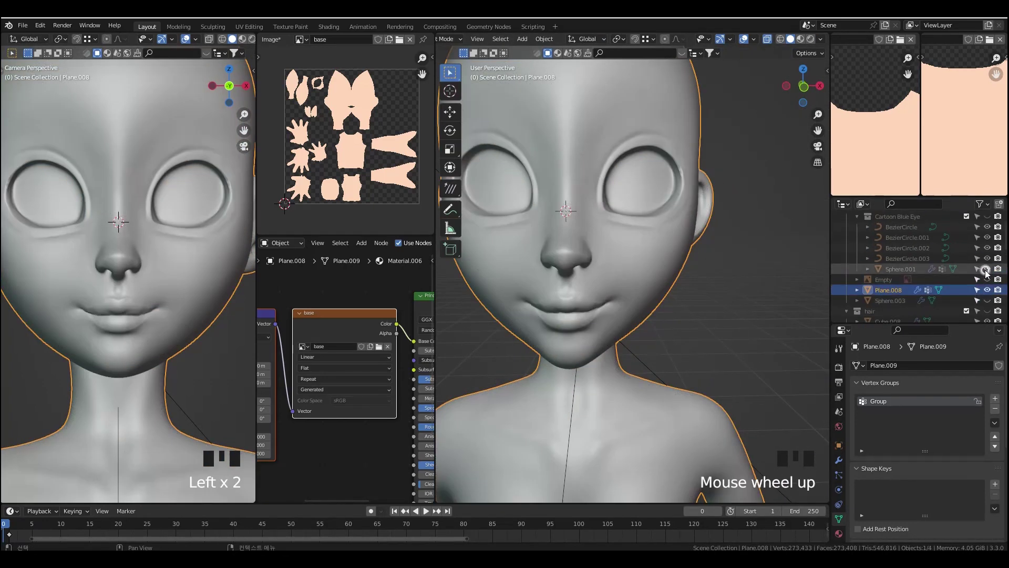
pyautogui.click(987, 217)
pyautogui.moveTo(987, 258); pyautogui.dragTo(986, 229)
pyautogui.click(902, 269)
pyautogui.hotkey('ctrl', 'Tab')
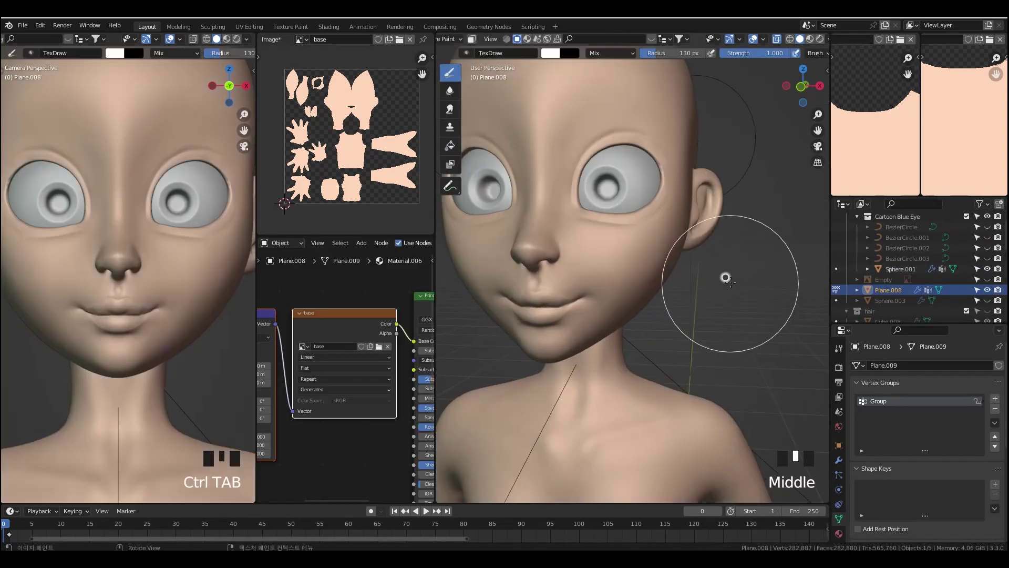
# - Load 5.jpg into the first reference image editor and open the reference picture folder for the second editor
pyautogui.click(901, 41)
pyautogui.doubleClick(525, 227)
pyautogui.doubleClick(532, 197)
pyautogui.doubleClick(529, 279)
pyautogui.scroll(6, 883, 123)
pyautogui.moveTo(883, 124); pyautogui.dragTo(860, 146, button='middle')
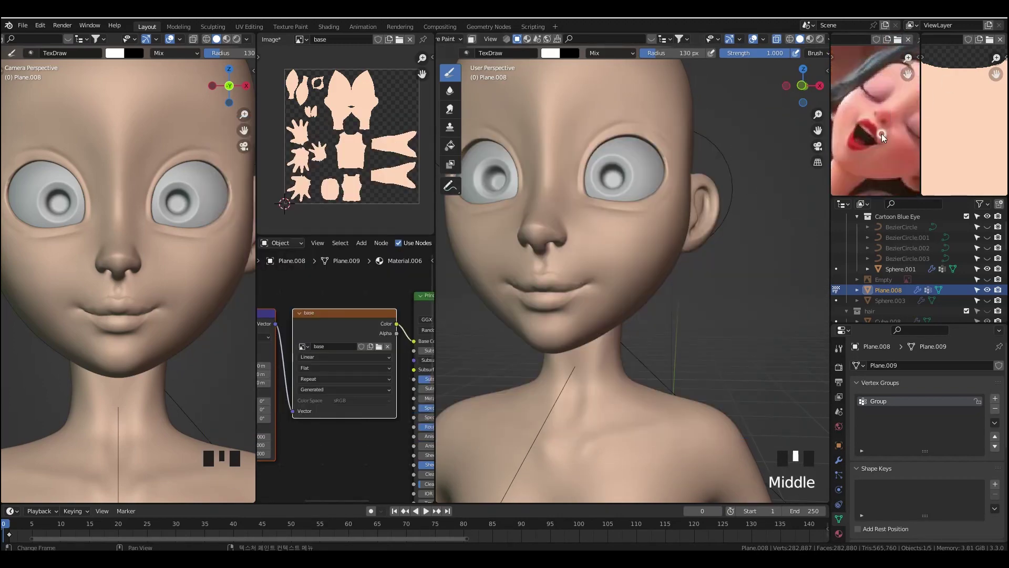
pyautogui.scroll(-2, 862, 137)
pyautogui.click(991, 40)
pyautogui.click(371, 143)
pyautogui.doubleClick(530, 197)
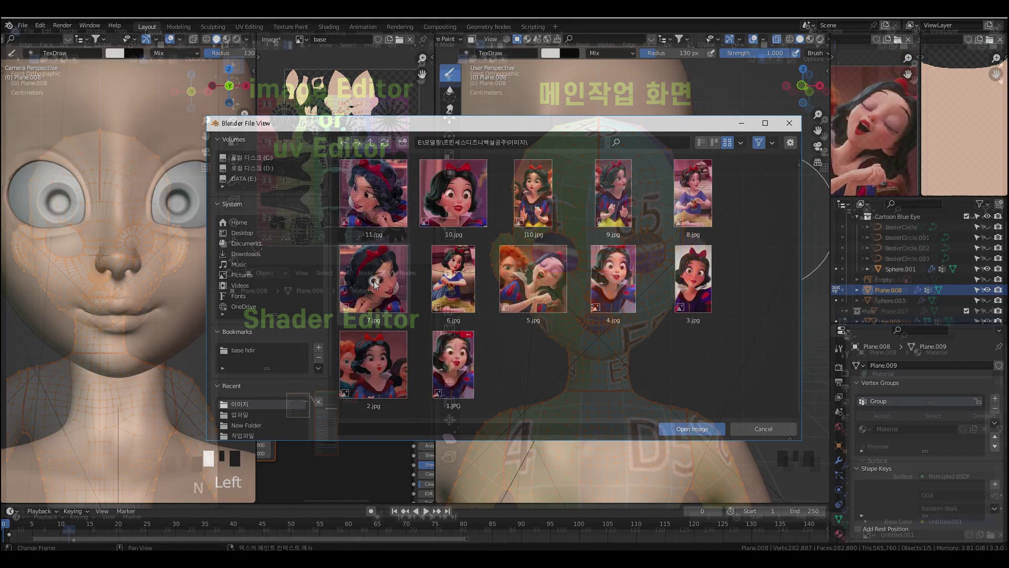
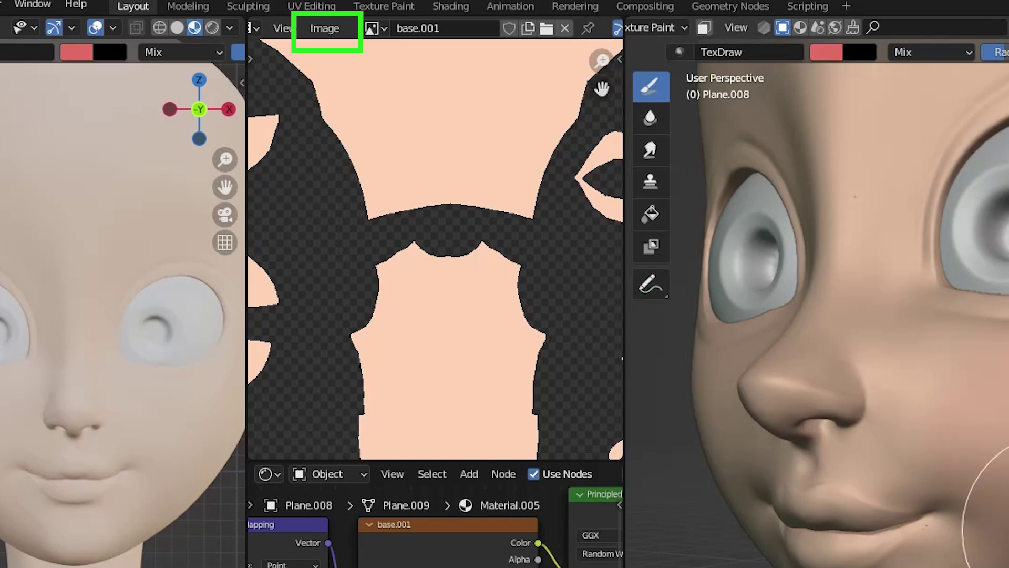
# - Paint a soft red blush on the cheek in the base.001 texture and set the camera viewport to solid shading
pyautogui.moveTo(1008, 528); pyautogui.dragTo(1008, 452)
pyautogui.moveTo(962, 457); pyautogui.dragTo(1008, 470, button='middle')
pyautogui.click(178, 28)
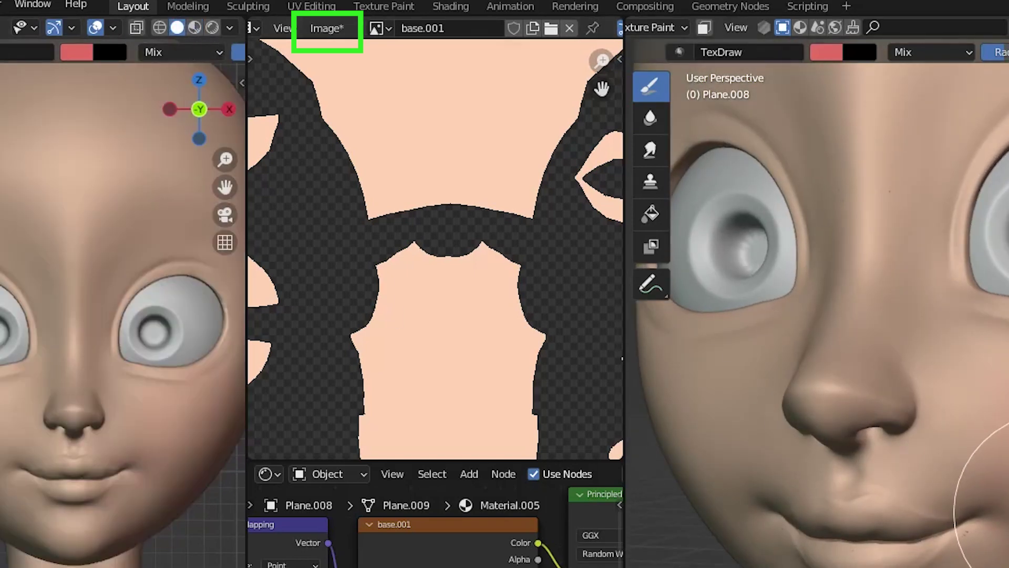
pyautogui.moveTo(957, 512); pyautogui.dragTo(1008, 523, button='middle')
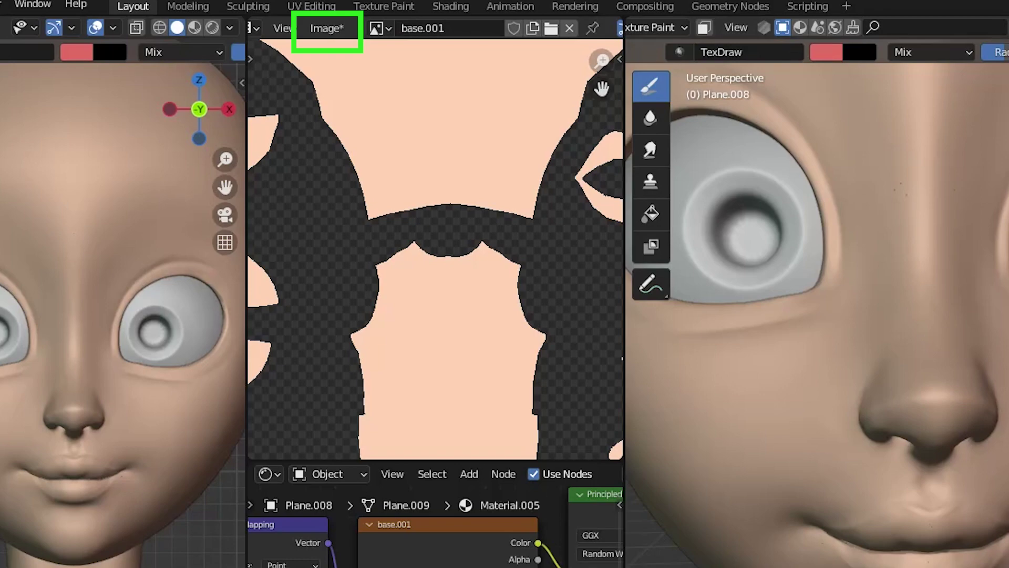
pyautogui.moveTo(1008, 473); pyautogui.dragTo(1008, 451, button='middle')
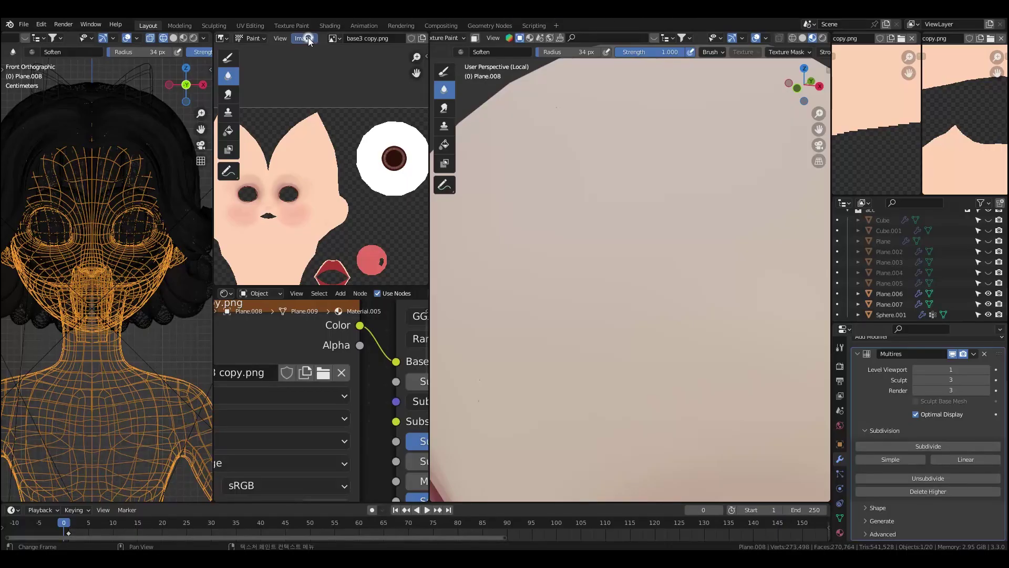
# - Save the painted base3 copy.png texture under the name aaa.png in the texture folder
pyautogui.click(305, 39)
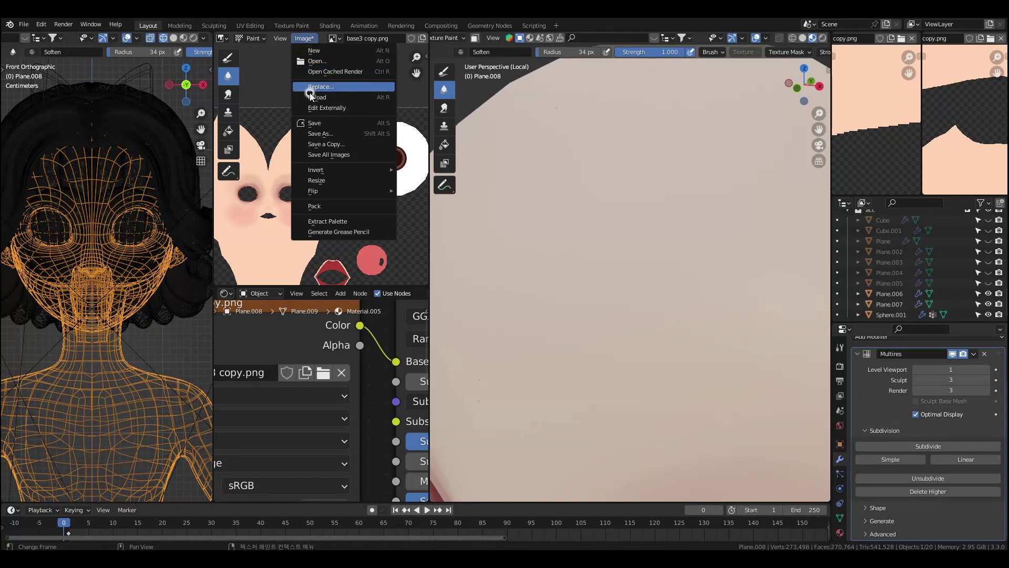
pyautogui.click(325, 134)
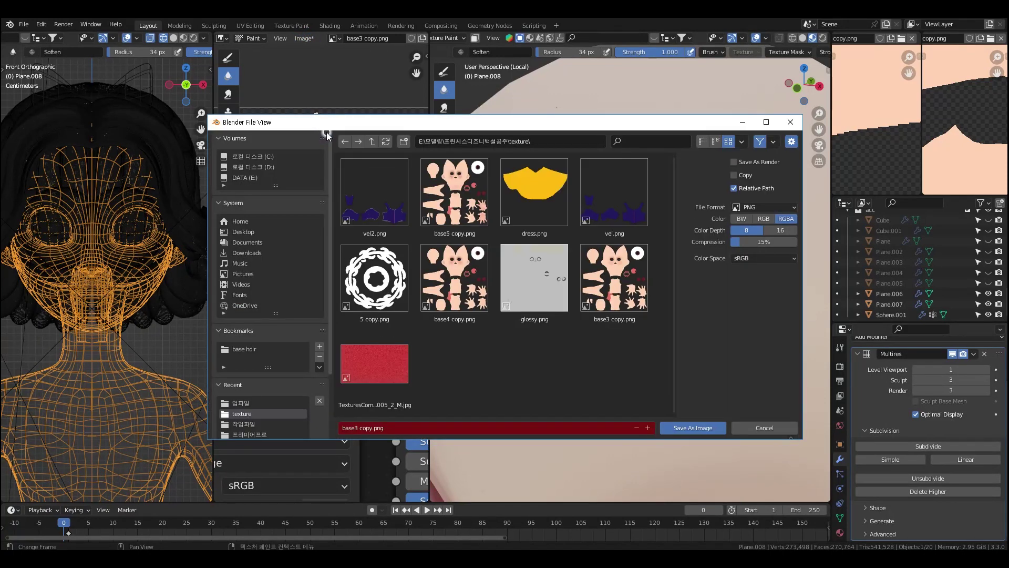
pyautogui.click(492, 427)
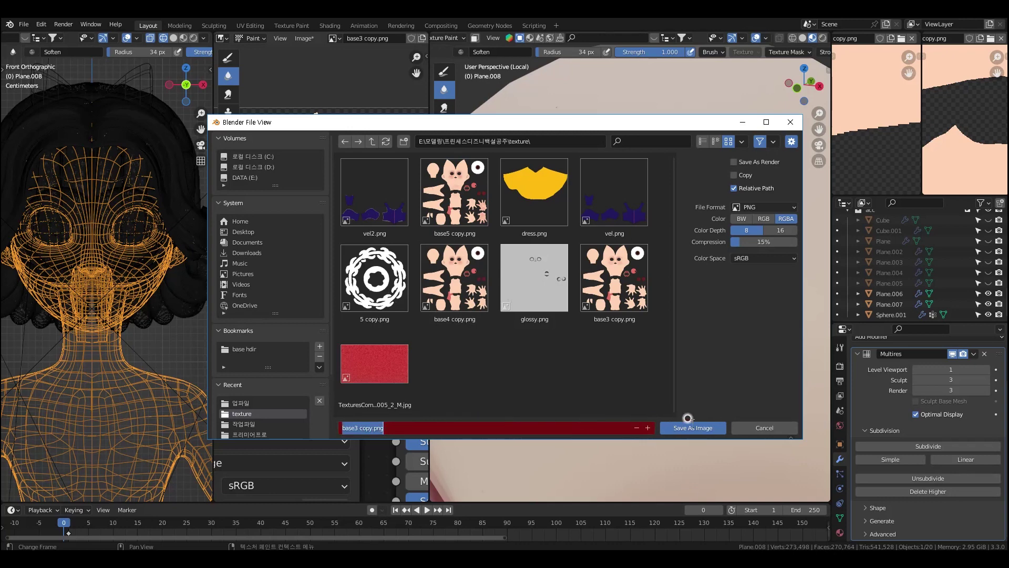
pyautogui.click(709, 392)
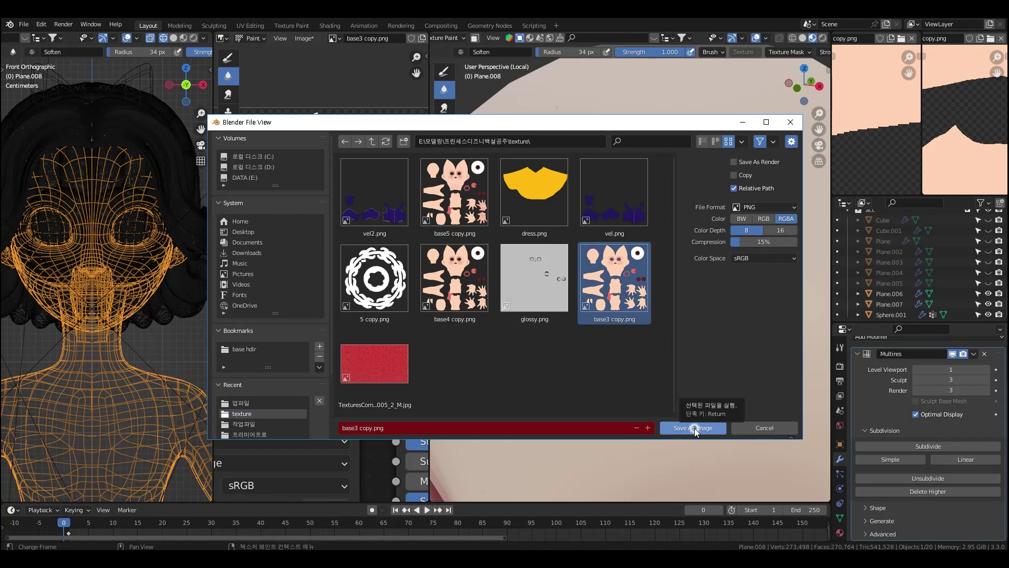
pyautogui.click(541, 430)
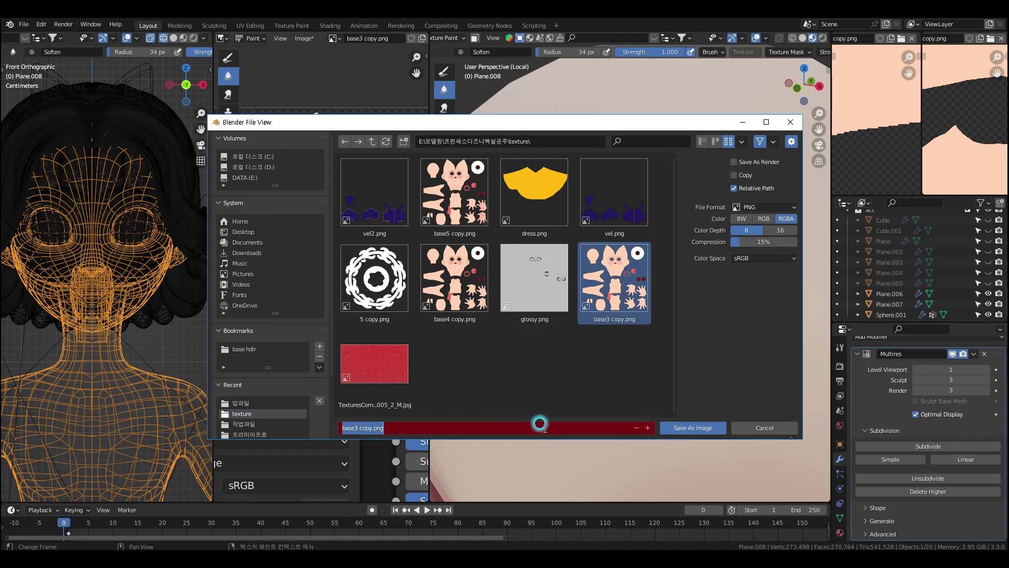
pyautogui.write('aaa')
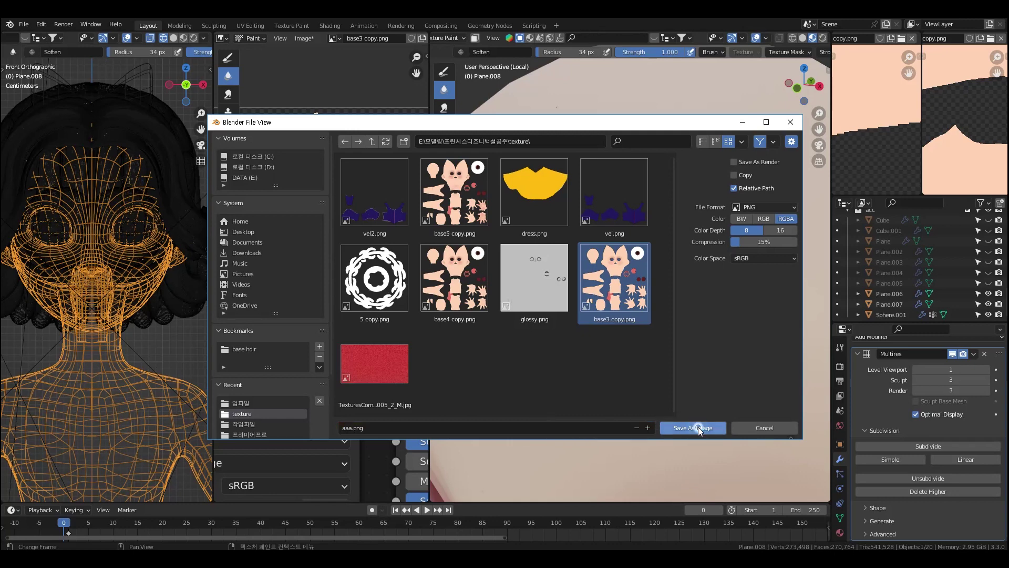
pyautogui.click(697, 427)
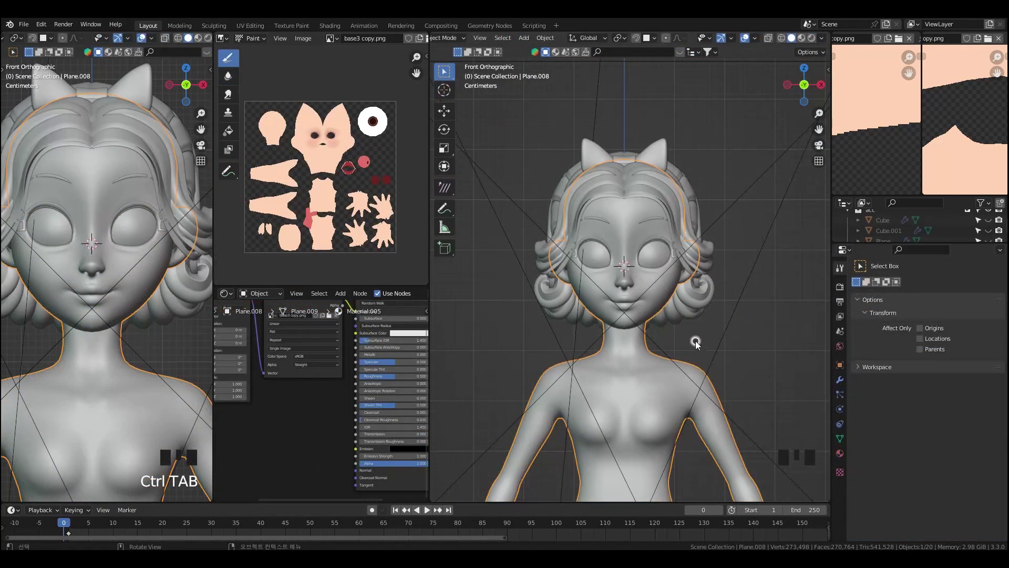
# - Deselect the body, frame the upper body in front view, and switch to Texture Paint mode
pyautogui.click(695, 340)
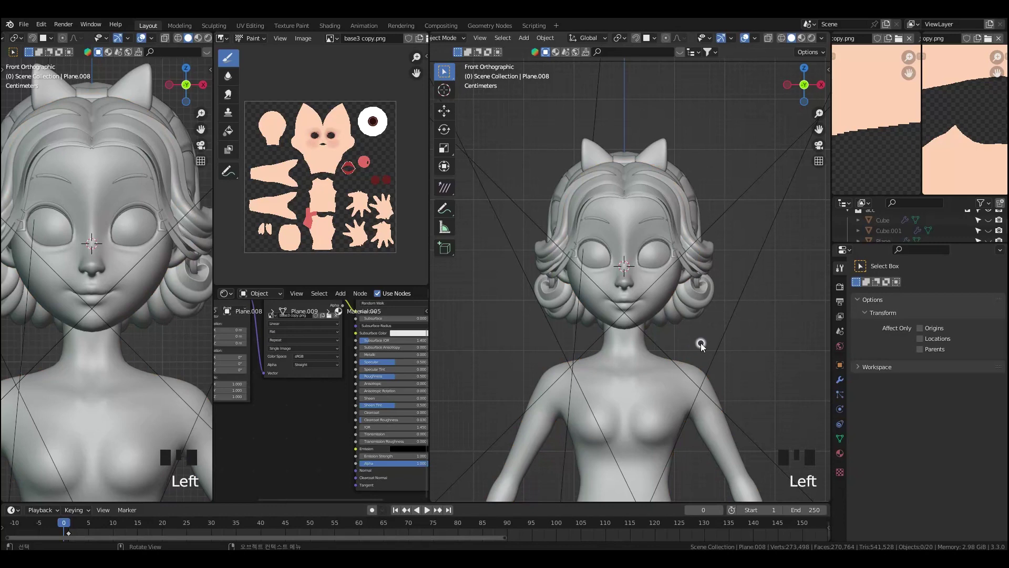
pyautogui.scroll(-1, 701, 343)
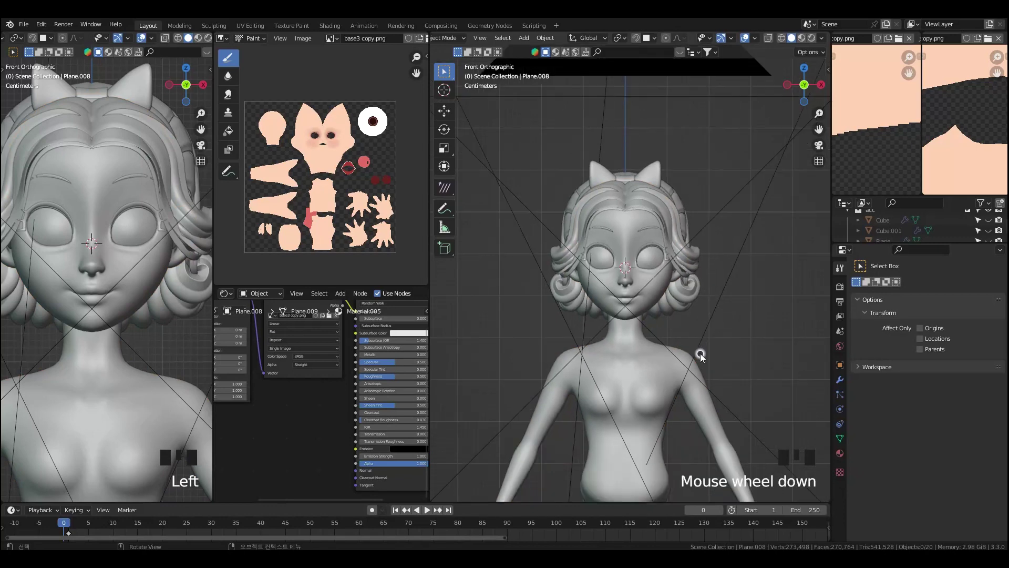
pyautogui.keyDown('shift'); pyautogui.moveTo(697, 367); pyautogui.dragTo(701, 336, button='middle'); pyautogui.keyUp('shift')
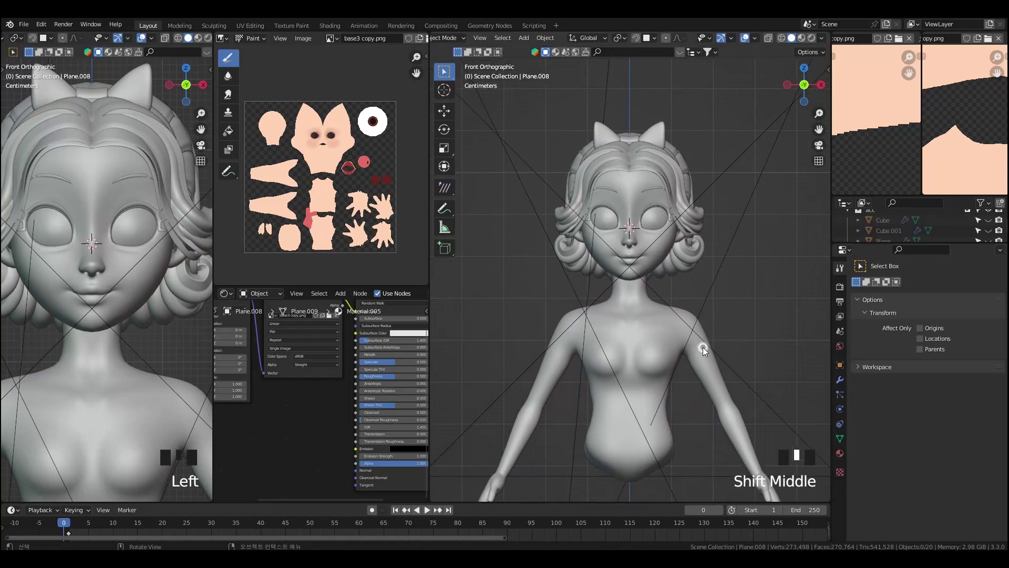
pyautogui.hotkey('ctrl', 'Tab')
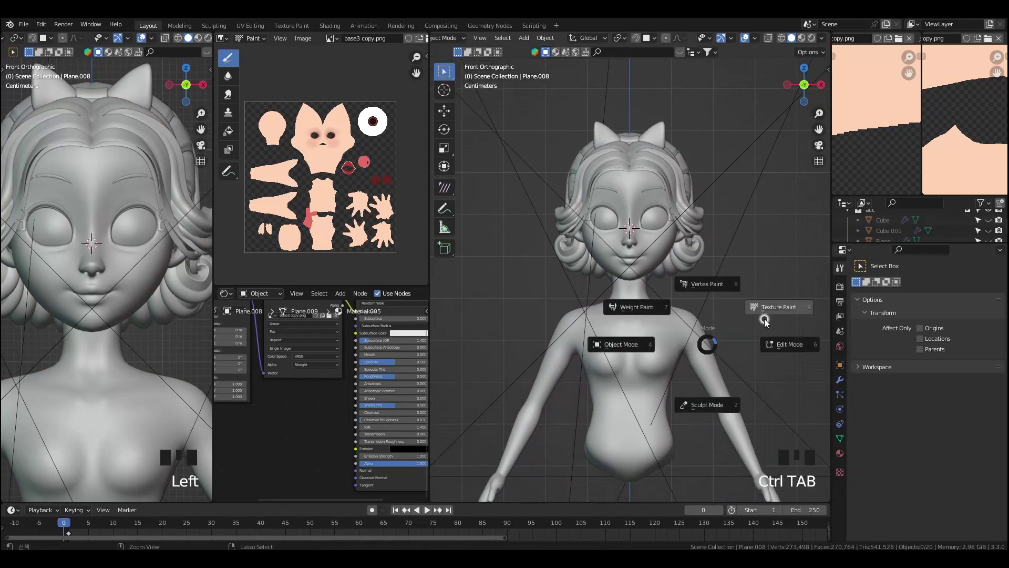
pyautogui.click(765, 313)
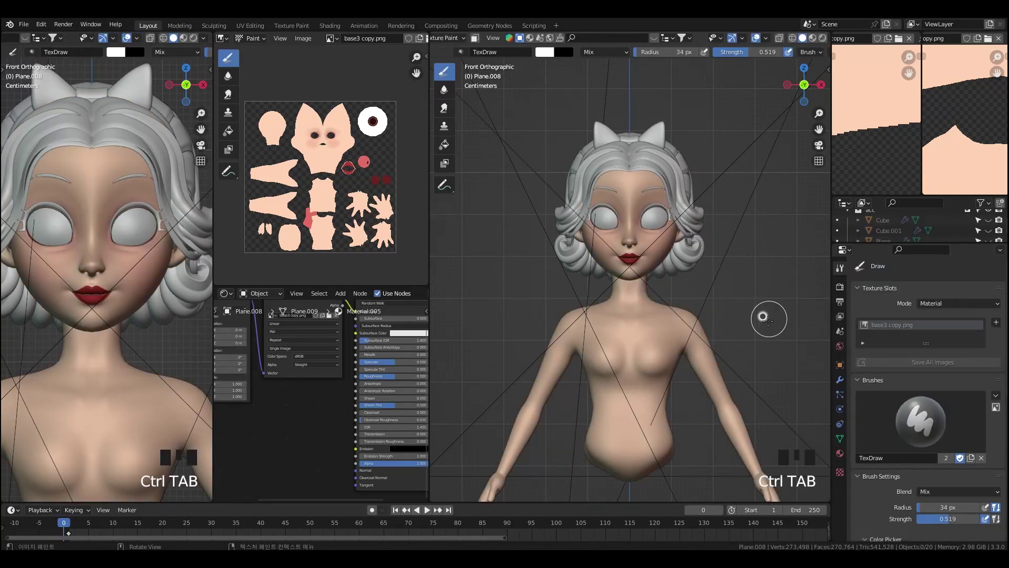
pyautogui.scroll(1, 764, 322)
pyautogui.keyDown('shift'); pyautogui.moveTo(763, 354); pyautogui.dragTo(752, 353, button='middle'); pyautogui.keyUp('shift')
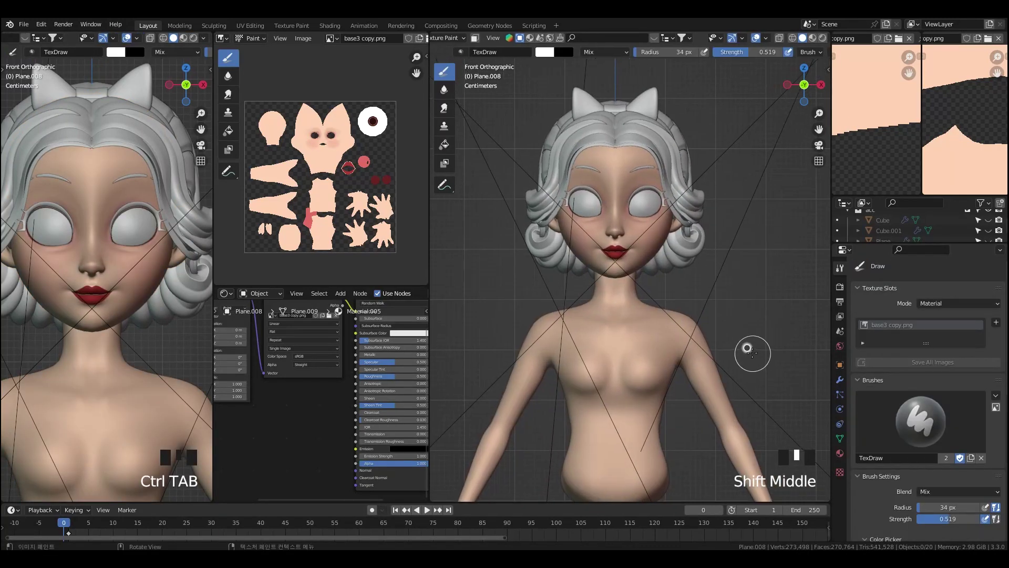
# - Open the active tool settings and select the base3 copy.png texture slot
pyautogui.click(839, 267)
pyautogui.click(840, 286)
pyautogui.click(839, 268)
pyautogui.click(839, 267)
pyautogui.click(838, 268)
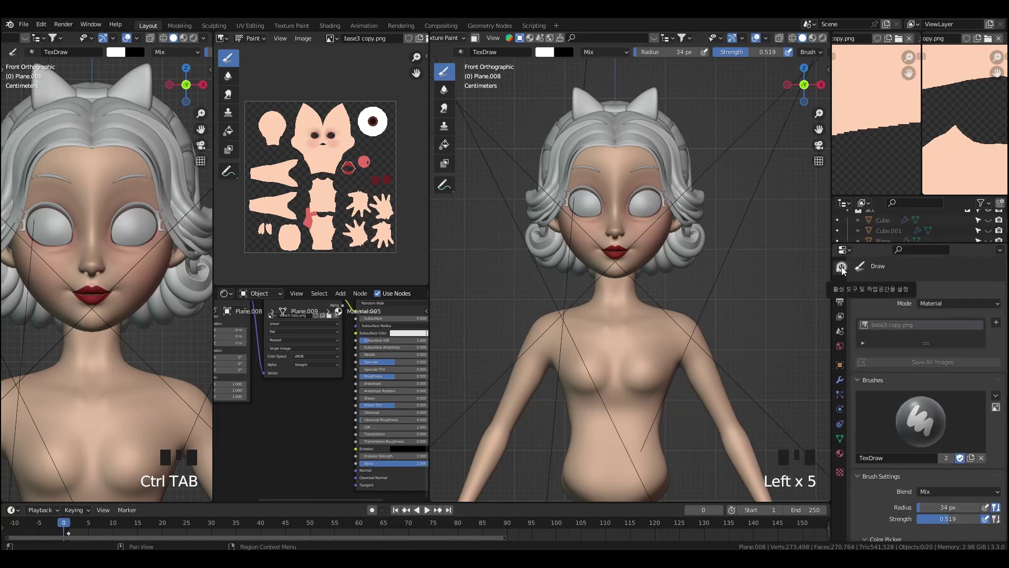
pyautogui.click(896, 330)
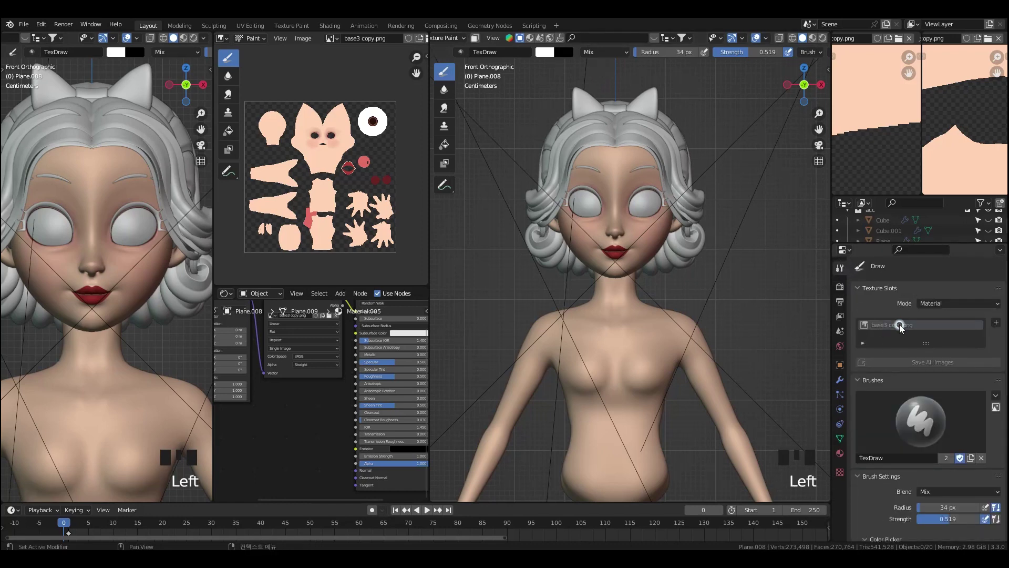
# - Duplicate the body material's image texture node, load glossy.png into the copy, and connect its color to Roughness
pyautogui.scroll(-3, 316, 336)
pyautogui.moveTo(316, 336)
pyautogui.mouseDown(button='middle')
pyautogui.moveTo(326, 376)
pyautogui.moveTo(327, 333)
pyautogui.mouseUp(button='middle')
pyautogui.click(324, 340)
pyautogui.scroll(1, 326, 331)
pyautogui.click(327, 323)
pyautogui.hotkey('shift', 'd')
pyautogui.click(325, 406)
pyautogui.moveTo(324, 406); pyautogui.dragTo(335, 330, button='middle')
pyautogui.click(355, 351)
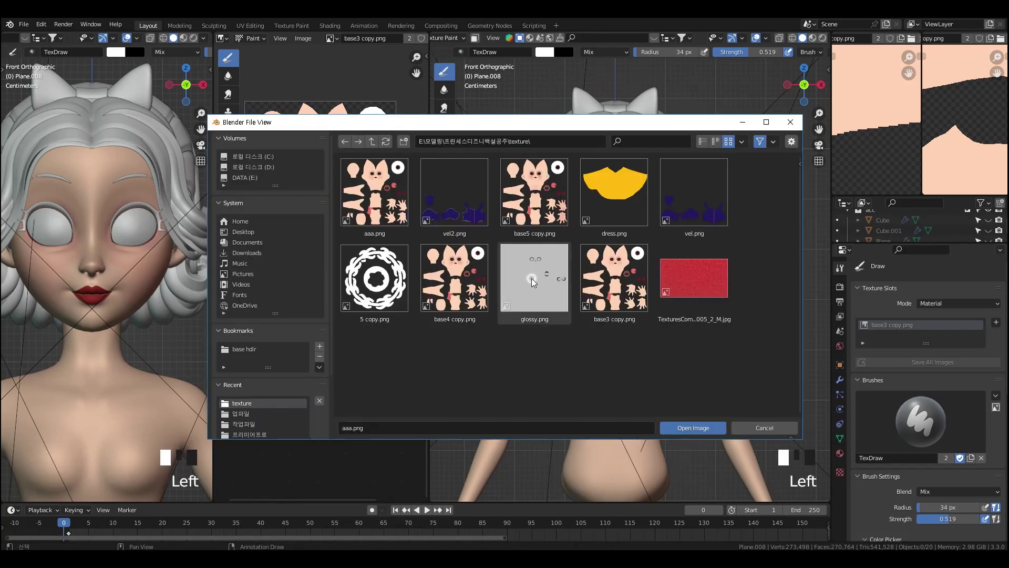
pyautogui.doubleClick(532, 282)
pyautogui.moveTo(370, 338); pyautogui.dragTo(377, 317)
# - Switch the active texture slot to glossy.png to inspect that map on the body
pyautogui.click(897, 325)
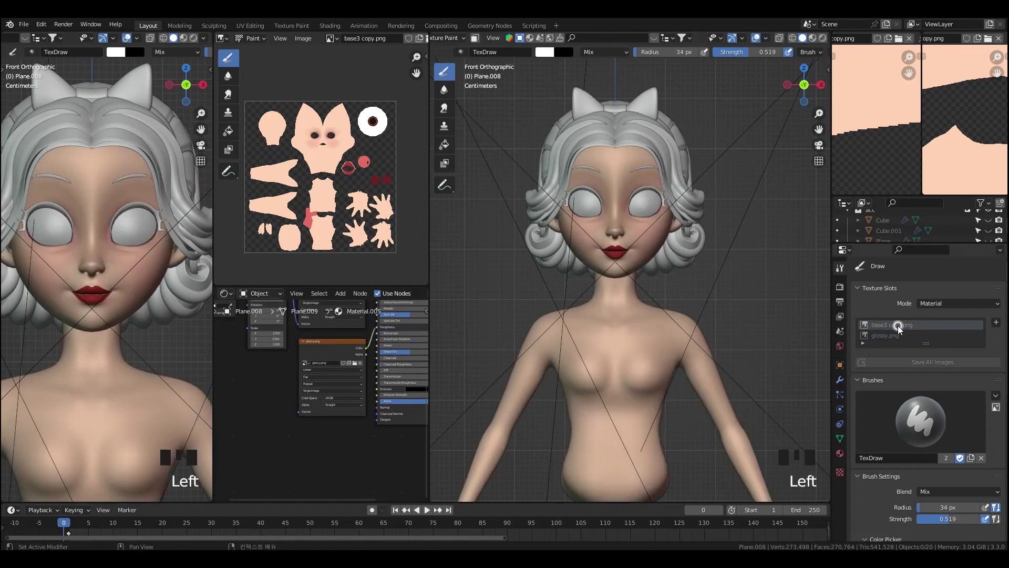
pyautogui.click(897, 334)
pyautogui.click(897, 325)
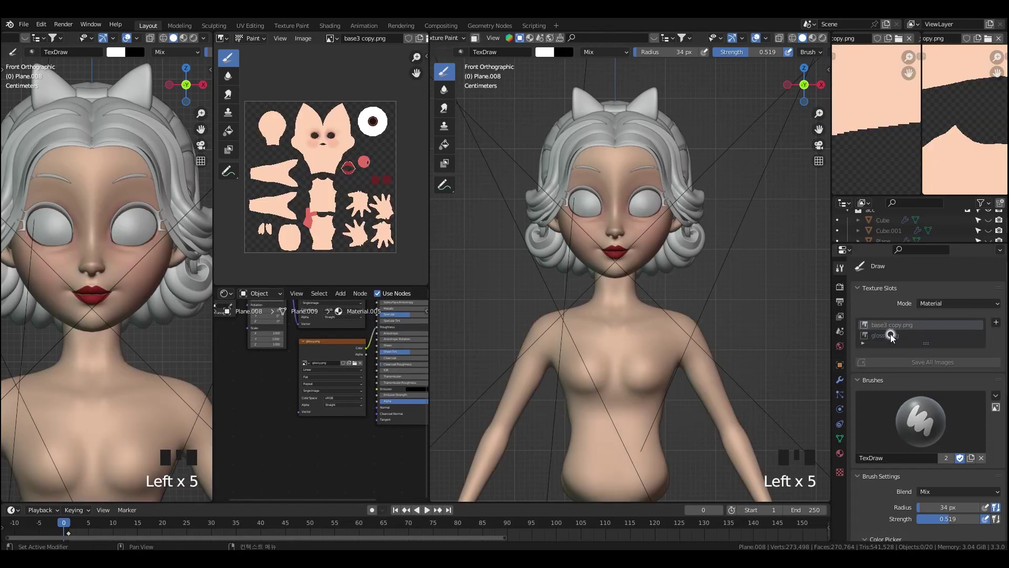
pyautogui.click(892, 335)
pyautogui.scroll(-1, 613, 354)
pyautogui.keyDown('shift'); pyautogui.moveTo(613, 354); pyautogui.dragTo(646, 349, button='middle'); pyautogui.keyUp('shift')
pyautogui.scroll(2, 626, 367)
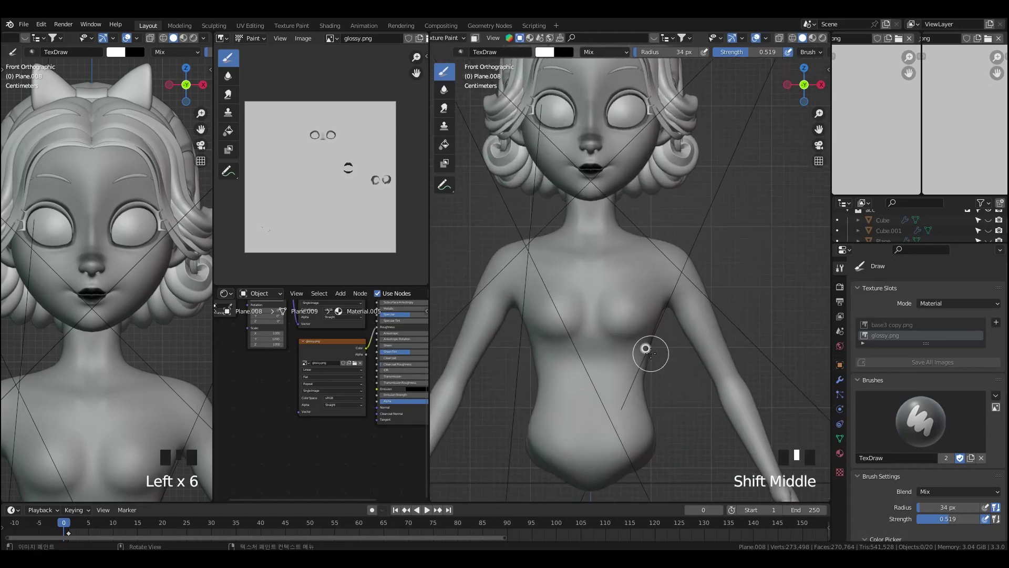
# - Make base3 copy.png the active texture slot and set the brush to a 57 px radius and 0.478 strength
pyautogui.click(883, 325)
pyautogui.scroll(-3, 884, 326)
pyautogui.press('f')
pyautogui.click(613, 286)
pyautogui.press('f')
pyautogui.moveTo(939, 443)
pyautogui.mouseDown()
pyautogui.moveTo(919, 443)
pyautogui.moveTo(943, 456)
pyautogui.mouseUp()
pyautogui.click(730, 318)
pyautogui.press('f')
pyautogui.click(580, 308)
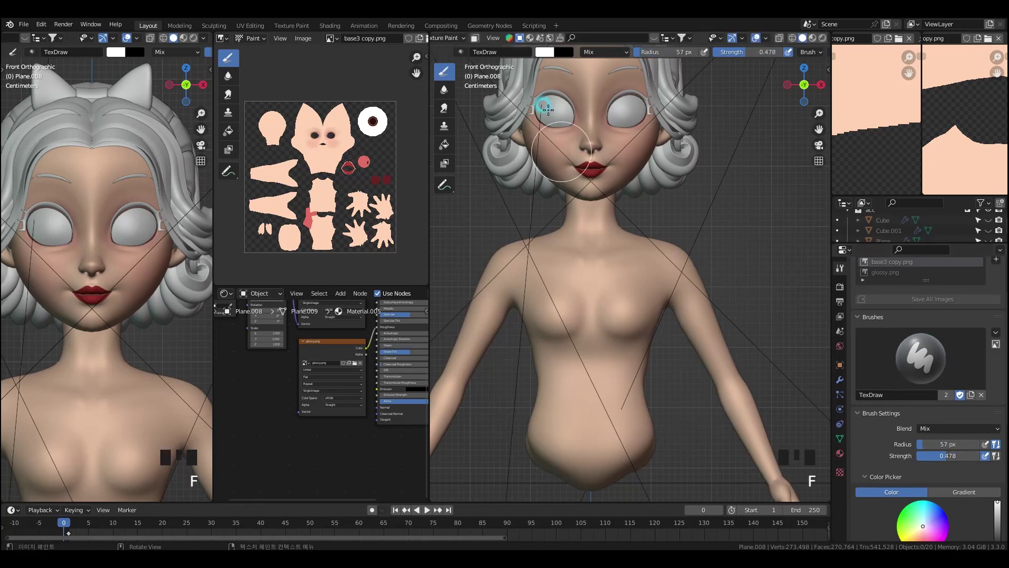
# - Set the brush strength to 1.000, testing white dabs on the torso before and after the change, and undo the dabs
pyautogui.click(627, 279)
pyautogui.moveTo(939, 456); pyautogui.dragTo(979, 456)
pyautogui.click(603, 361)
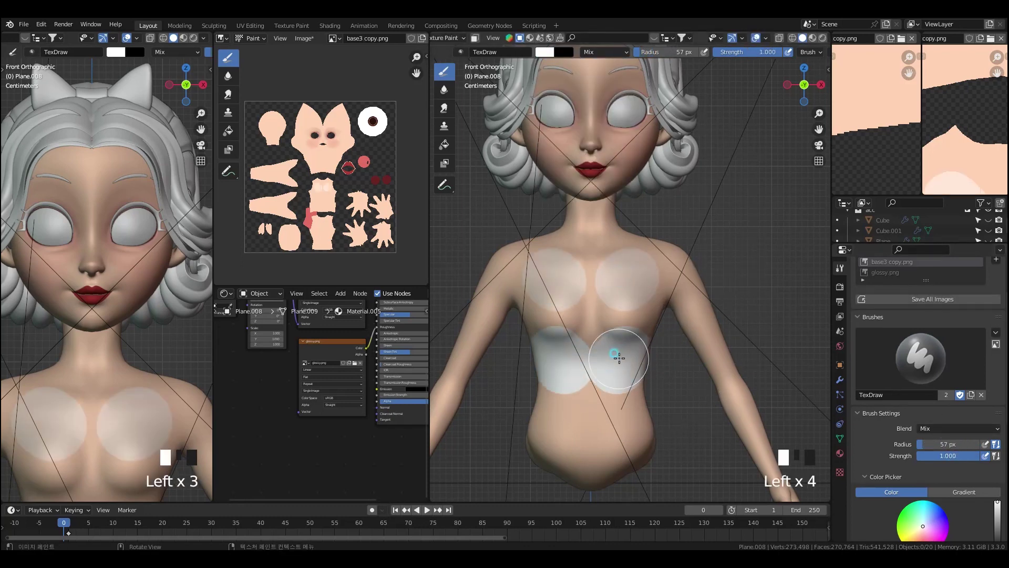
pyautogui.hotkey('ctrl', 'z')
pyautogui.hotkey('ctrl', 'z')
pyautogui.hotkey('ctrl', 'z')
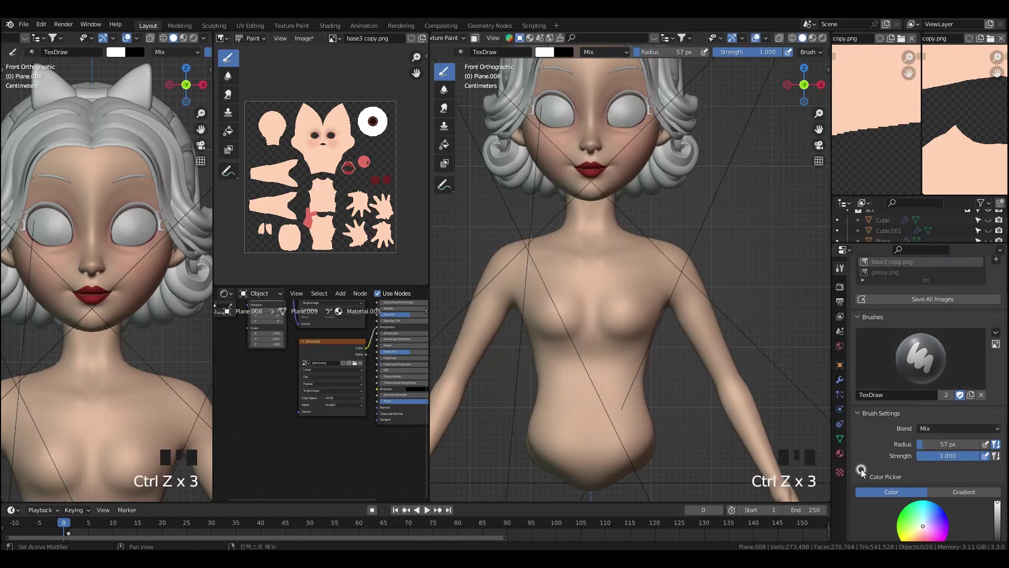
pyautogui.scroll(-3, 859, 473)
pyautogui.click(864, 416)
pyautogui.click(864, 415)
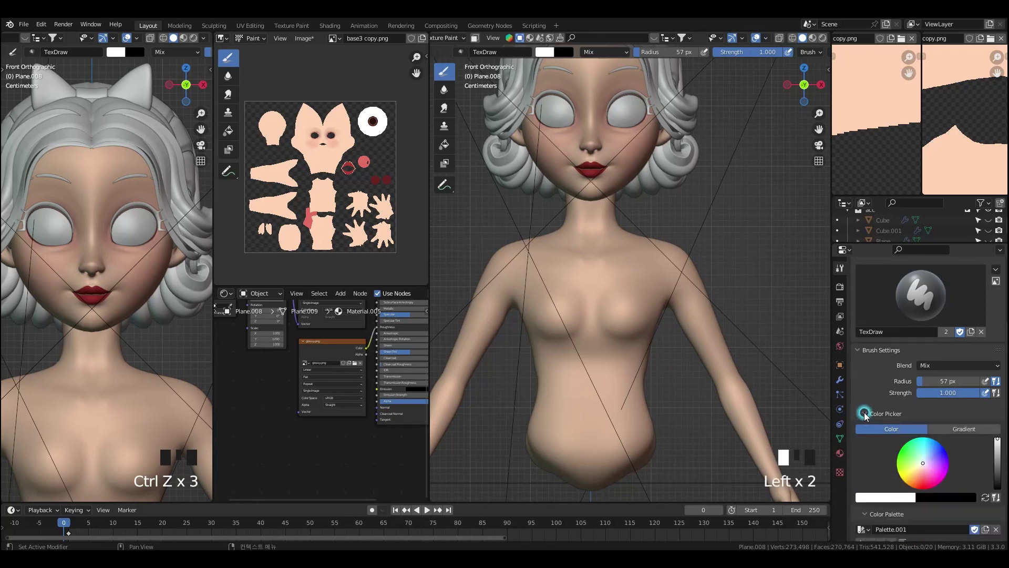
pyautogui.scroll(-1, 886, 468)
pyautogui.click(886, 474)
pyautogui.moveTo(880, 400)
pyautogui.mouseDown()
pyautogui.moveTo(845, 354)
pyautogui.moveTo(873, 392)
pyautogui.mouseUp()
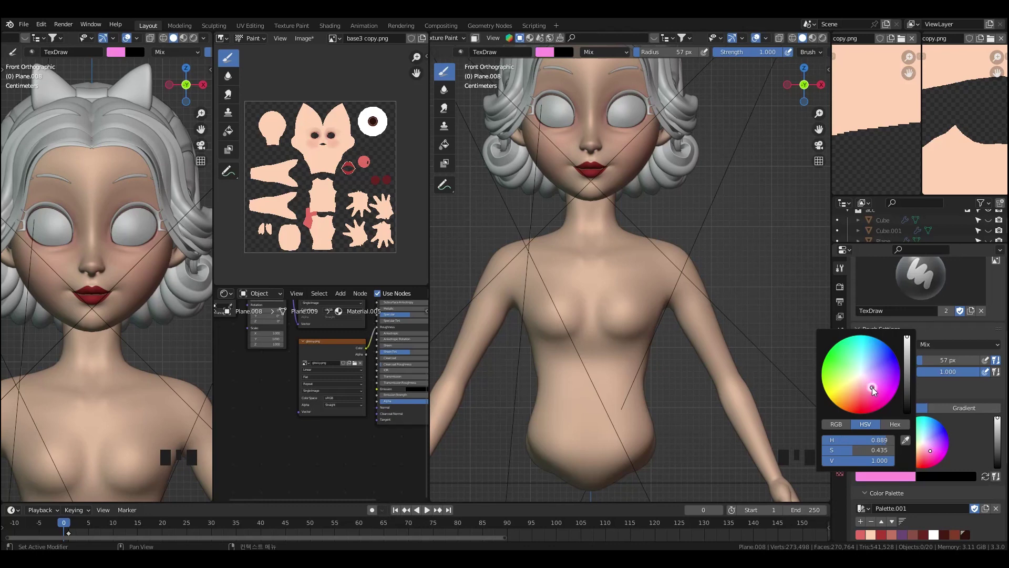
pyautogui.press('Escape')
# - Merge the two small image editors into one and load 10.jpg from the project's image folder as a color reference
pyautogui.moveTo(918, 39); pyautogui.dragTo(938, 35)
pyautogui.click(947, 39)
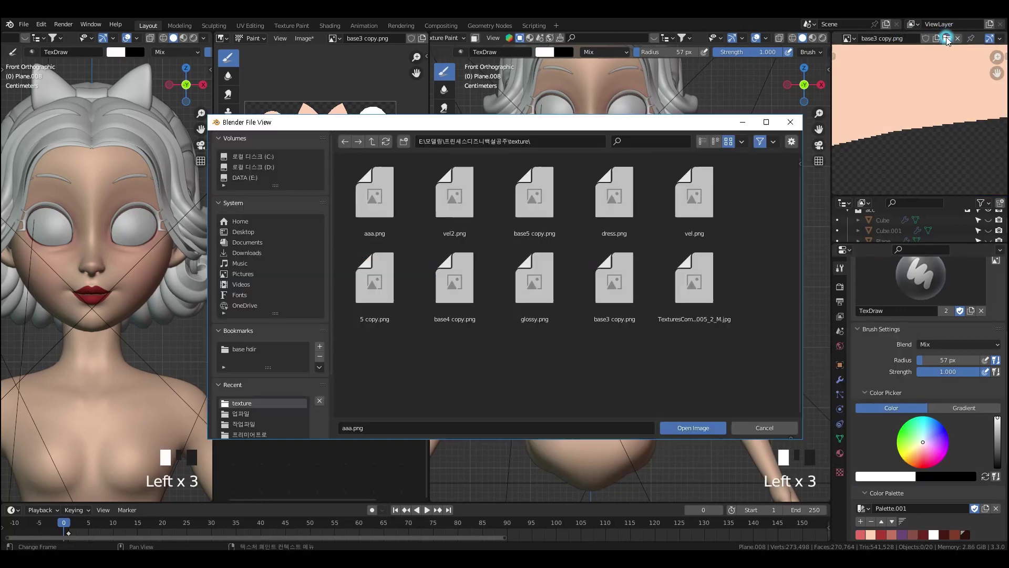
pyautogui.click(379, 143)
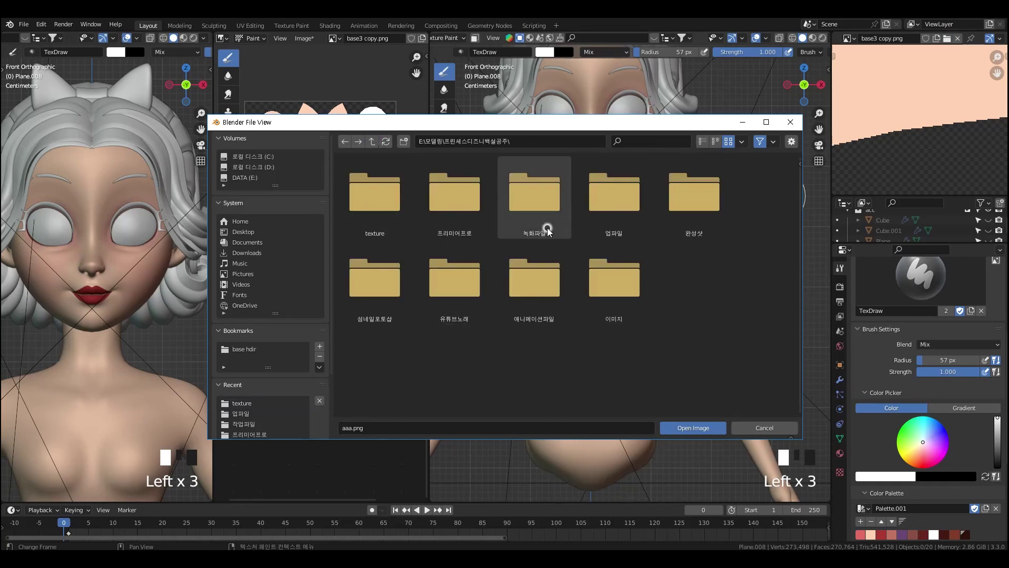
pyautogui.doubleClick(593, 297)
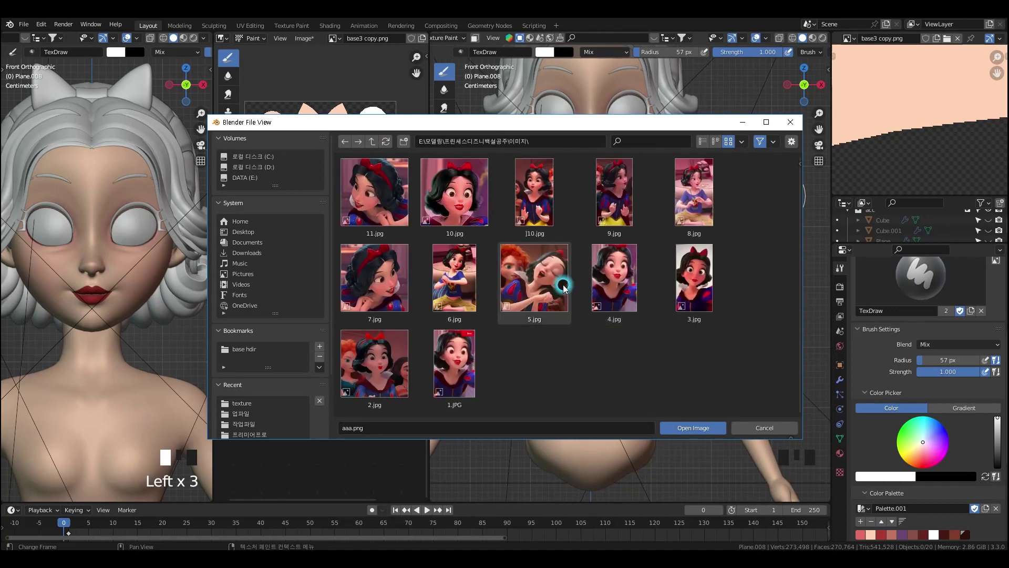
pyautogui.doubleClick(454, 197)
pyautogui.moveTo(913, 147); pyautogui.dragTo(913, 73, button='middle')
pyautogui.scroll(-3, 913, 74)
pyautogui.moveTo(925, 121)
pyautogui.mouseDown(button='middle')
pyautogui.moveTo(935, 150)
pyautogui.moveTo(912, 84)
pyautogui.moveTo(935, 105)
pyautogui.mouseUp(button='middle')
pyautogui.scroll(1, 920, 89)
# - Sample the red skin color from the face in 10.jpg for the brush, then pick a pale green from the color wheel
pyautogui.click(905, 475)
pyautogui.click(940, 333)
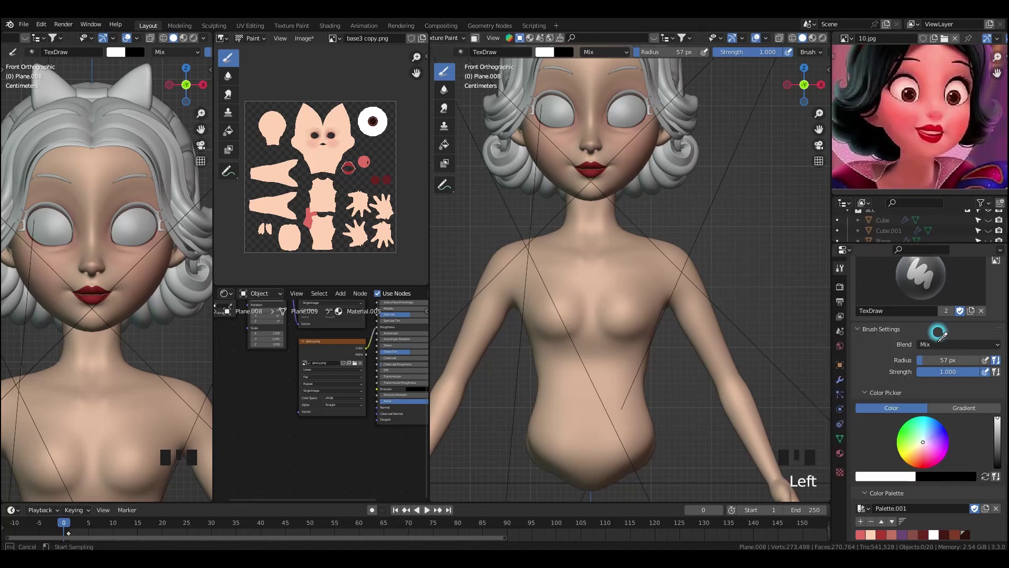
pyautogui.click(903, 116)
pyautogui.click(906, 477)
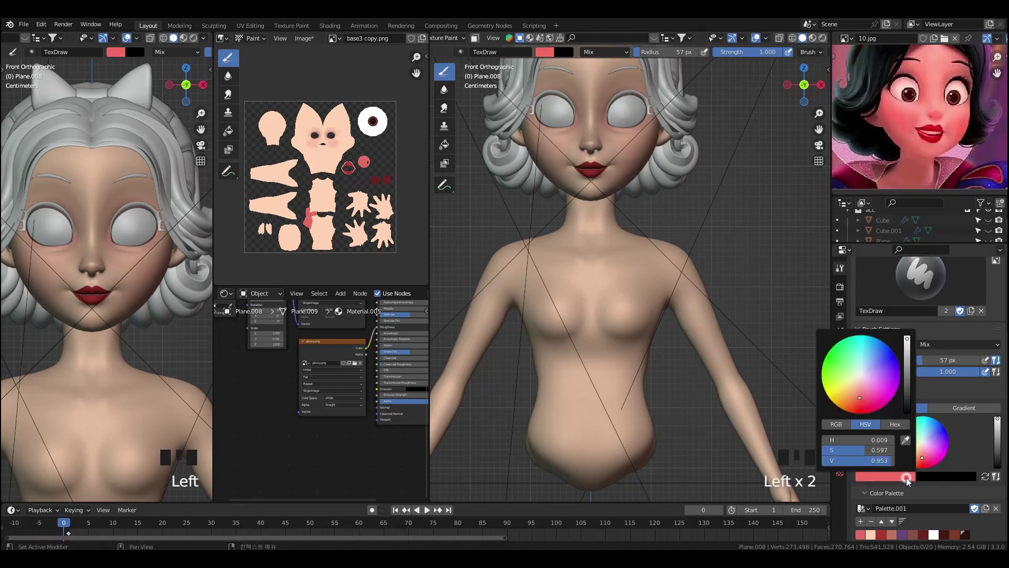
pyautogui.click(904, 477)
pyautogui.click(852, 375)
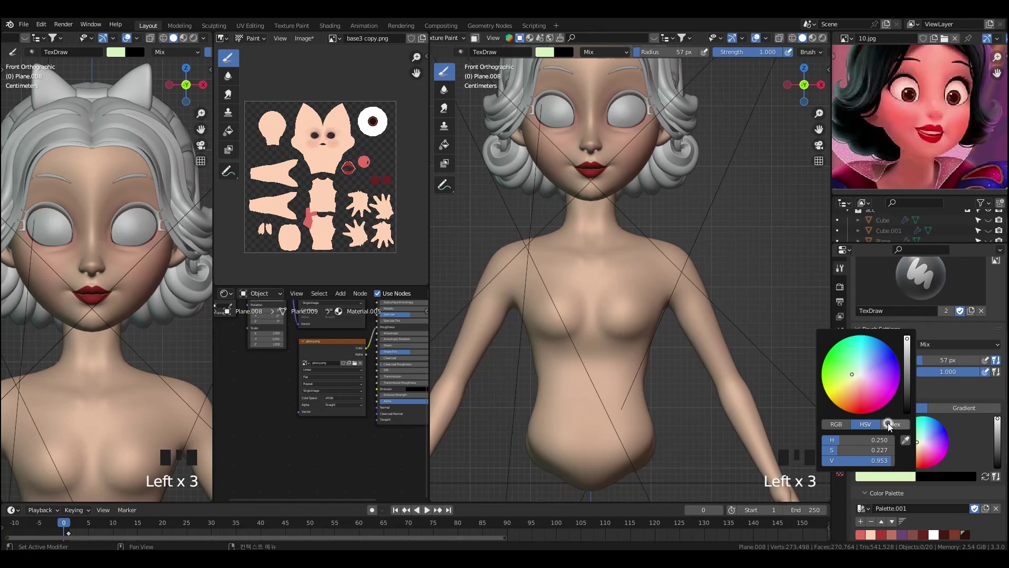
# - Sample the dark brown of the eye in 10.jpg as the brush color and add it to Palette.001
pyautogui.click(902, 443)
pyautogui.click(913, 90)
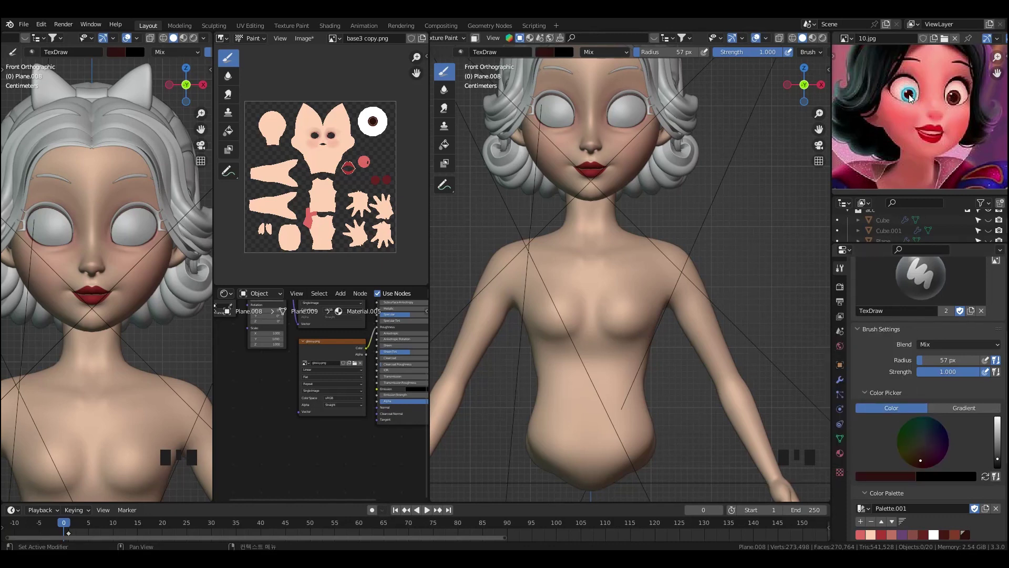
pyautogui.click(897, 476)
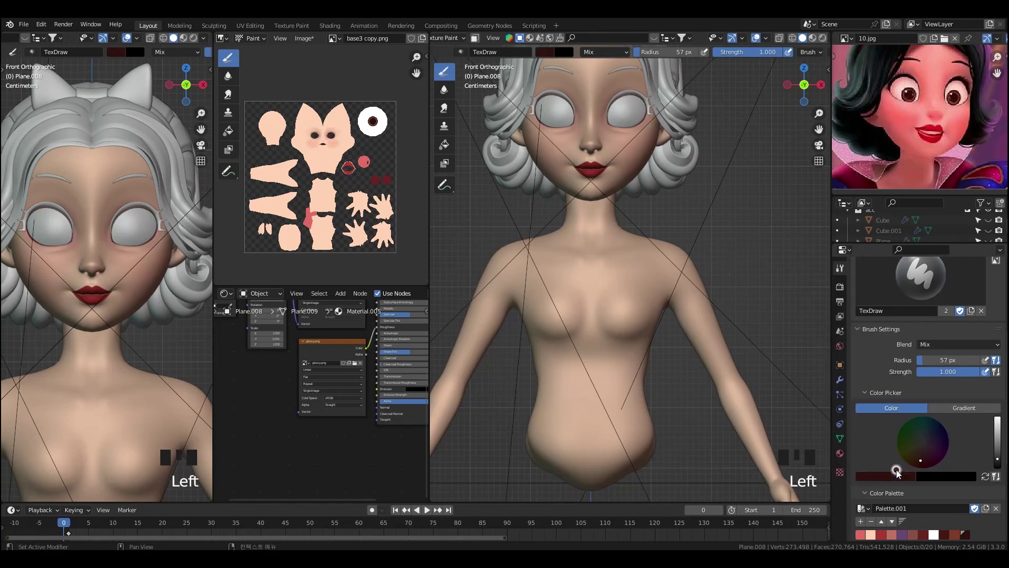
pyautogui.scroll(-1, 893, 475)
pyautogui.click(862, 501)
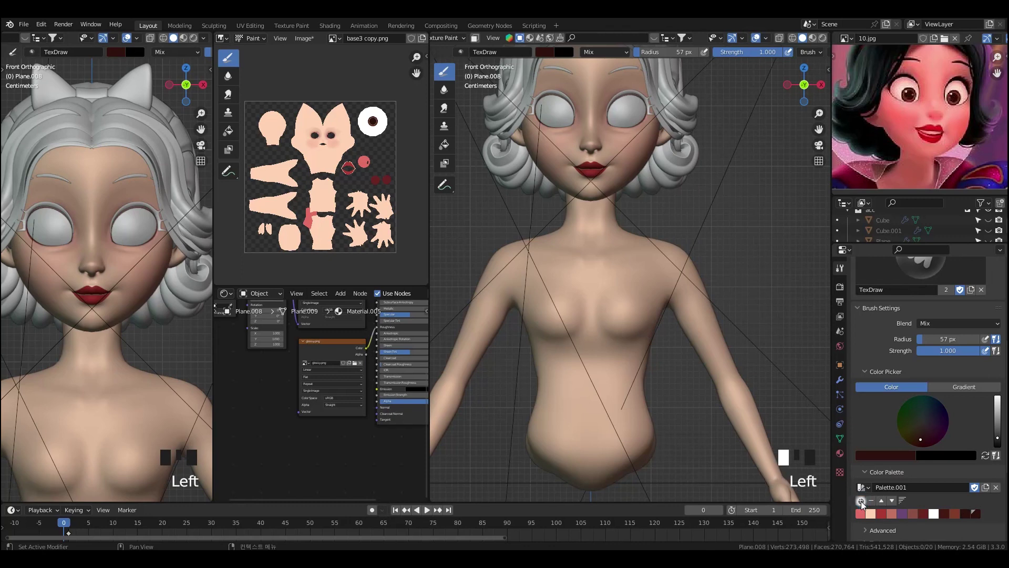
# - Sample the near-black hair color in 10.jpg as the brush color and add it to the palette
pyautogui.click(898, 453)
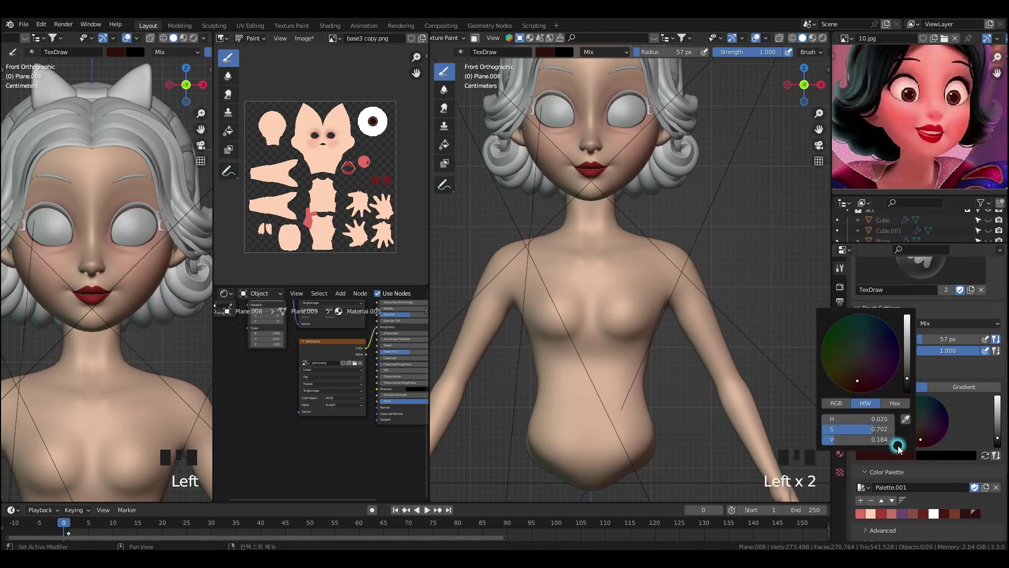
pyautogui.click(905, 419)
pyautogui.click(873, 143)
pyautogui.click(860, 501)
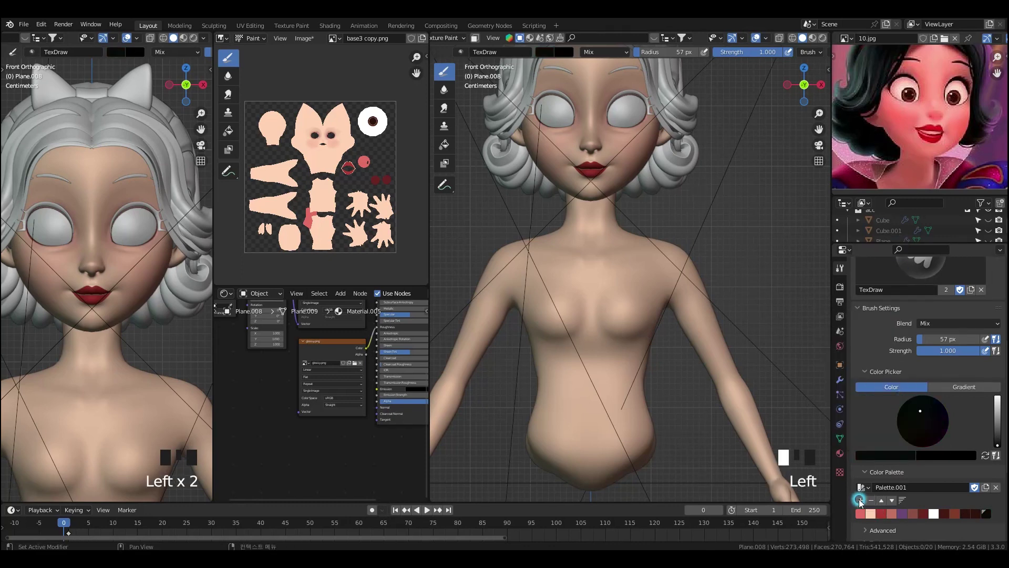
# - Examine the brush's stroke options, including spacing, jitter and stabilization, along with the symmetry settings
pyautogui.scroll(-1, 925, 517)
pyautogui.scroll(-1, 925, 499)
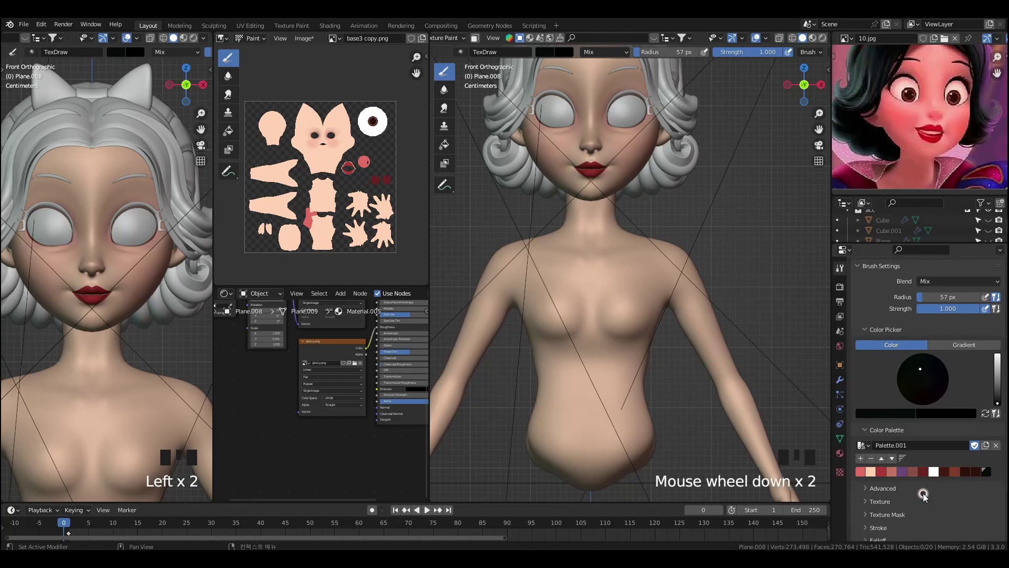
pyautogui.scroll(-1, 920, 473)
pyautogui.scroll(-2, 919, 466)
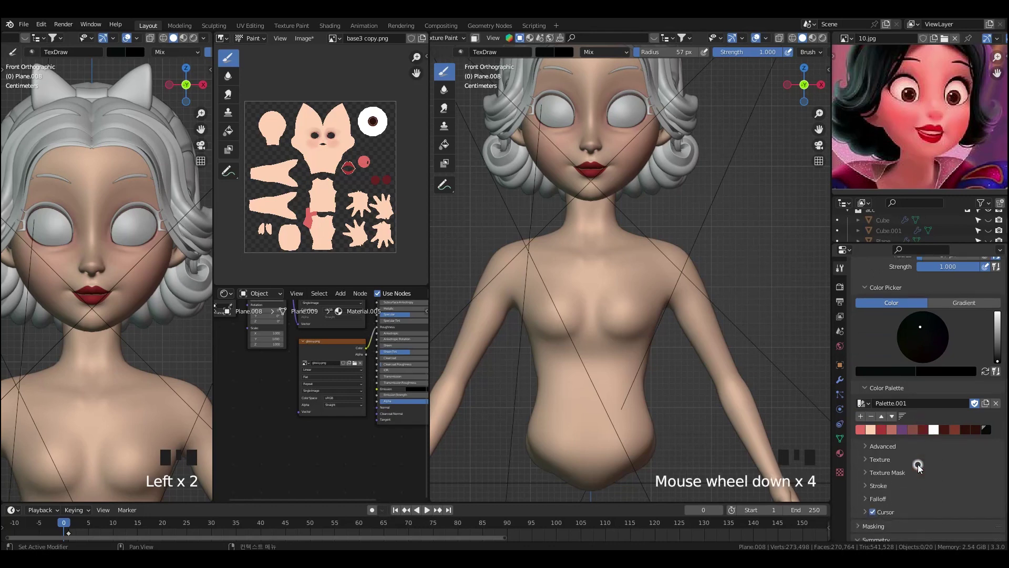
pyautogui.click(877, 465)
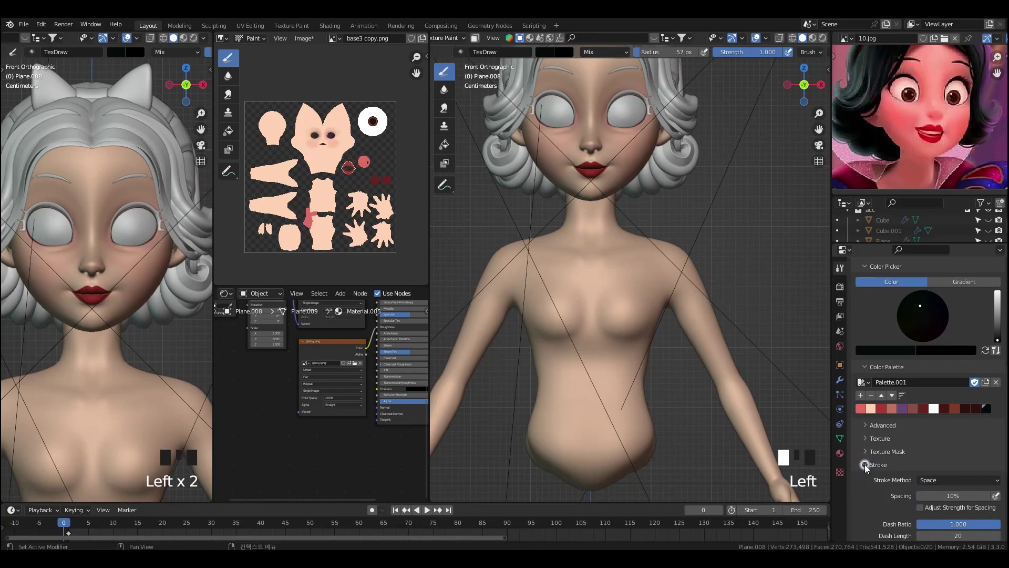
pyautogui.scroll(-5, 873, 477)
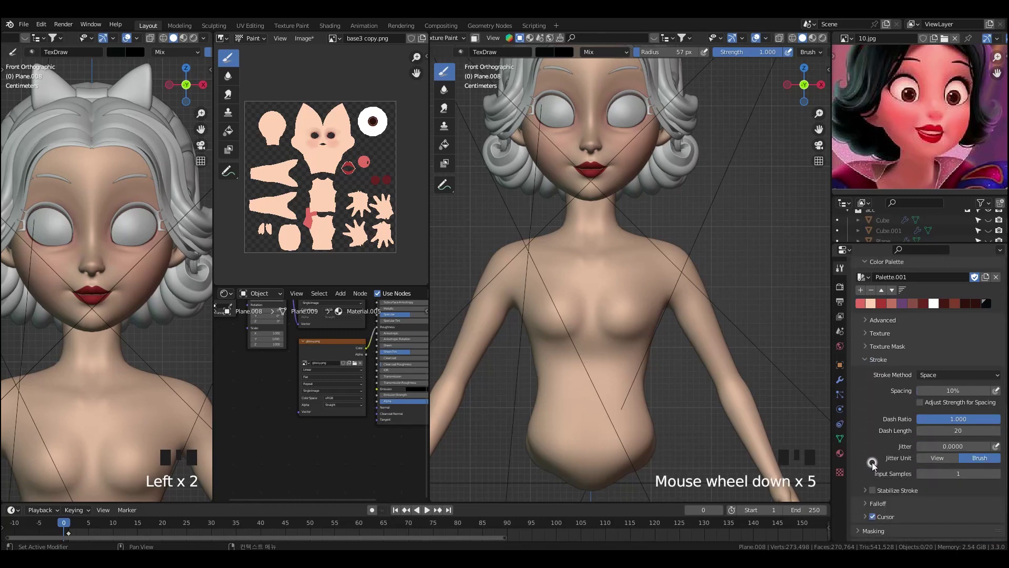
pyautogui.scroll(-1, 883, 461)
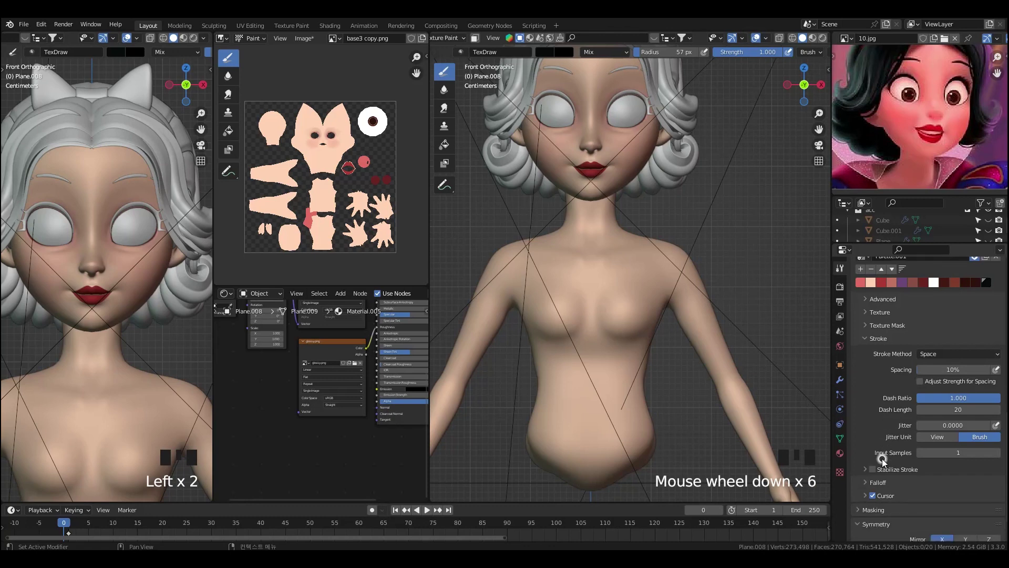
pyautogui.scroll(-2, 883, 461)
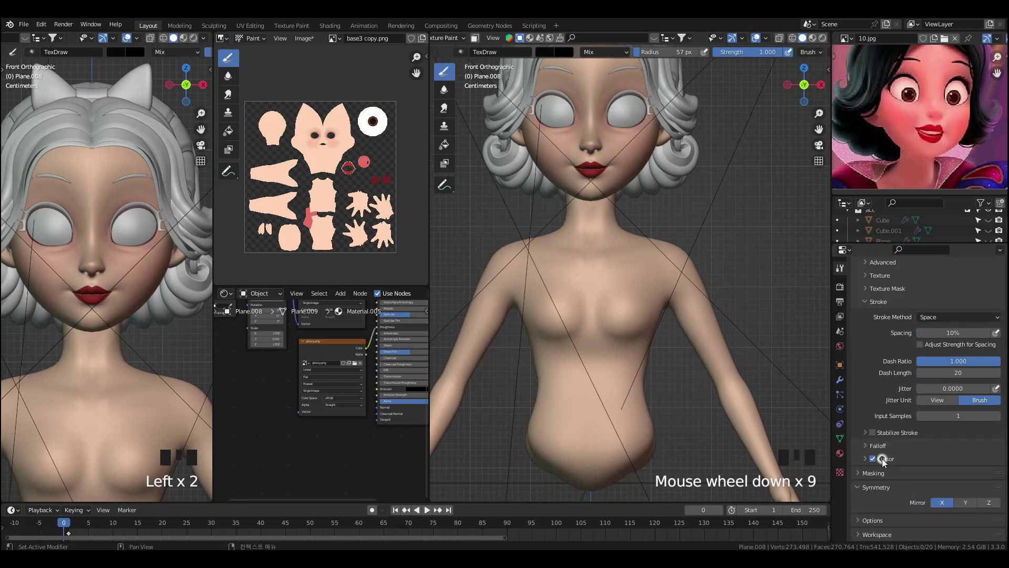
pyautogui.click(871, 306)
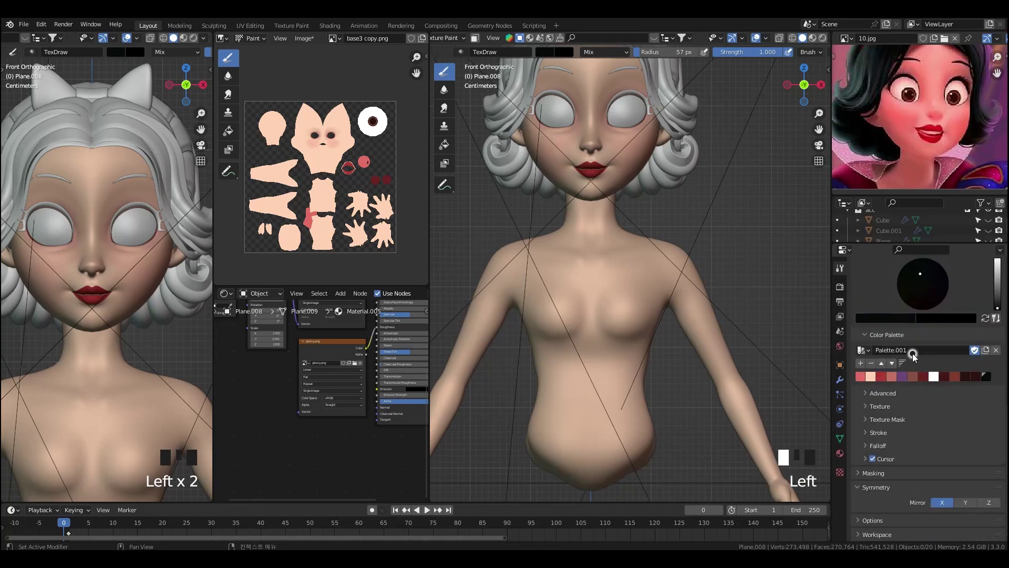
# - Test black dabs on the chest with X mirroring off and then on, undoing each dab
pyautogui.click(945, 504)
pyautogui.moveTo(651, 294); pyautogui.dragTo(641, 280)
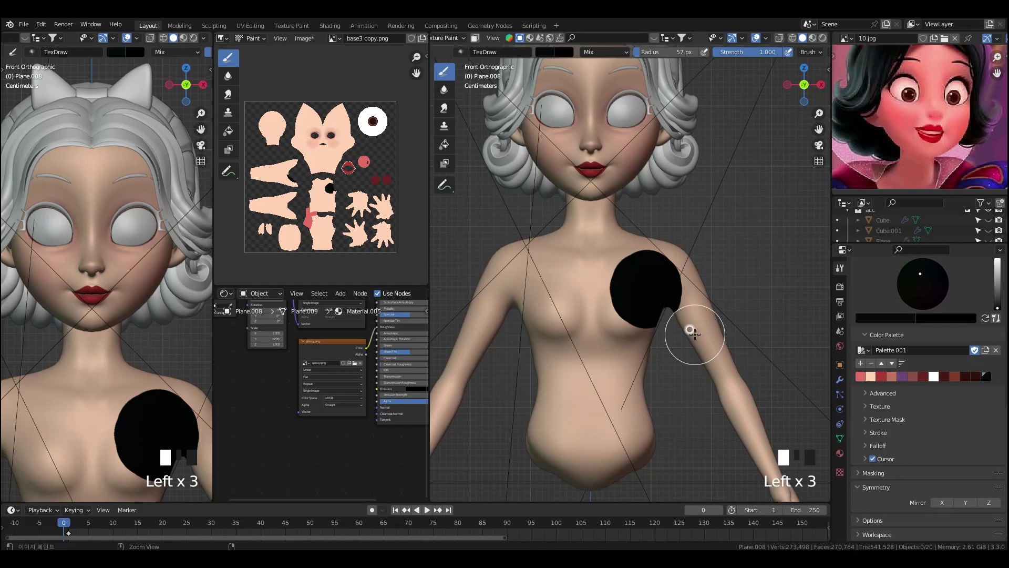
pyautogui.hotkey('ctrl', 'z')
pyautogui.click(940, 502)
pyautogui.moveTo(637, 283); pyautogui.dragTo(637, 291)
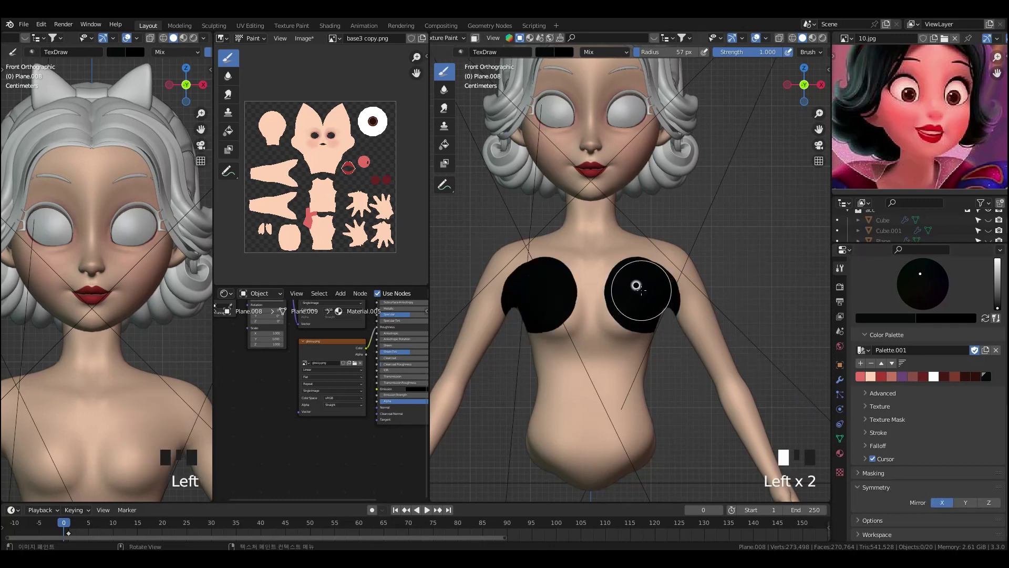
pyautogui.hotkey('ctrl', 'z')
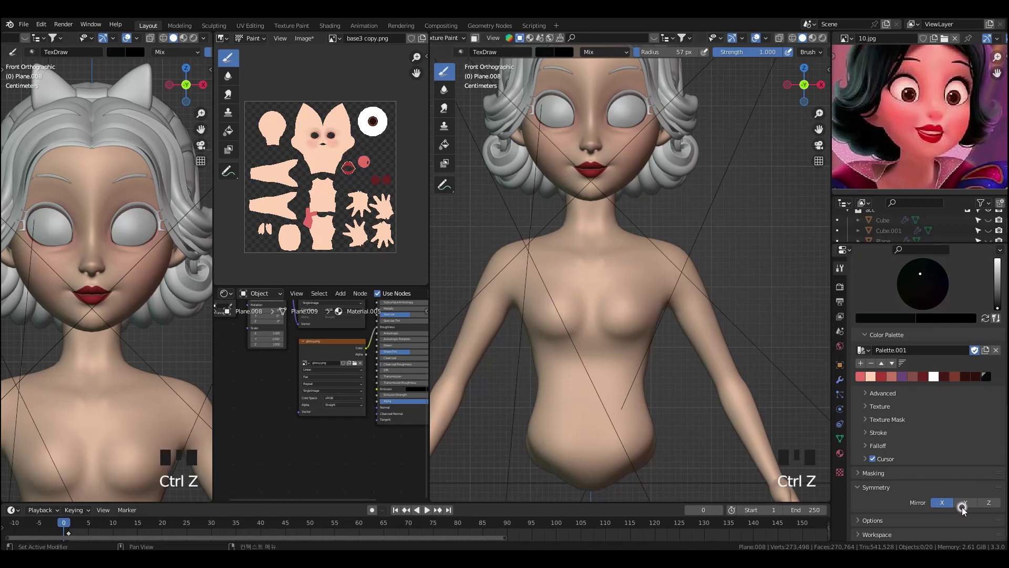
# - Try a black dab on the middle of the chest with X and Y mirroring and check the figure's back
pyautogui.moveTo(584, 312); pyautogui.dragTo(596, 327)
pyautogui.scroll(-4, 596, 327)
pyautogui.moveTo(660, 308); pyautogui.dragTo(475, 298, button='middle')
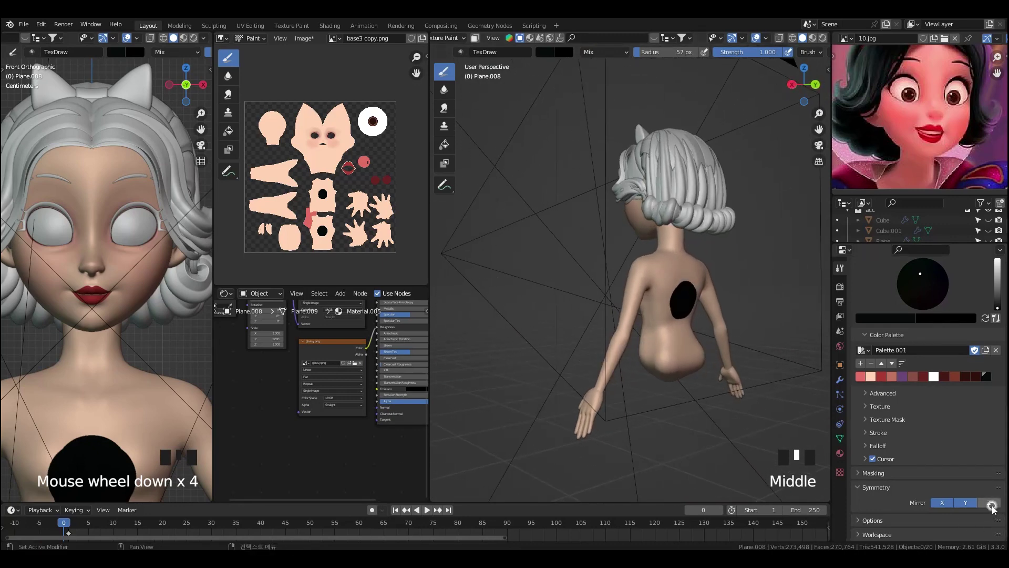
pyautogui.click(944, 505)
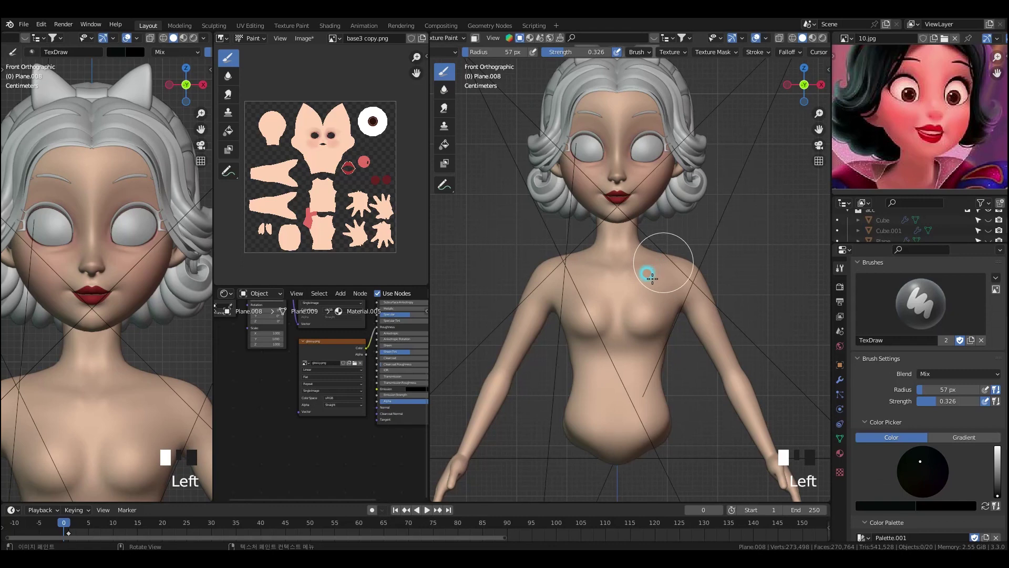
# - Test a black dab and a dusty red palette stroke on the upper chest at 0.326 strength, undoing both
pyautogui.click(645, 277)
pyautogui.hotkey('ctrl', 'z')
pyautogui.scroll(-4, 895, 497)
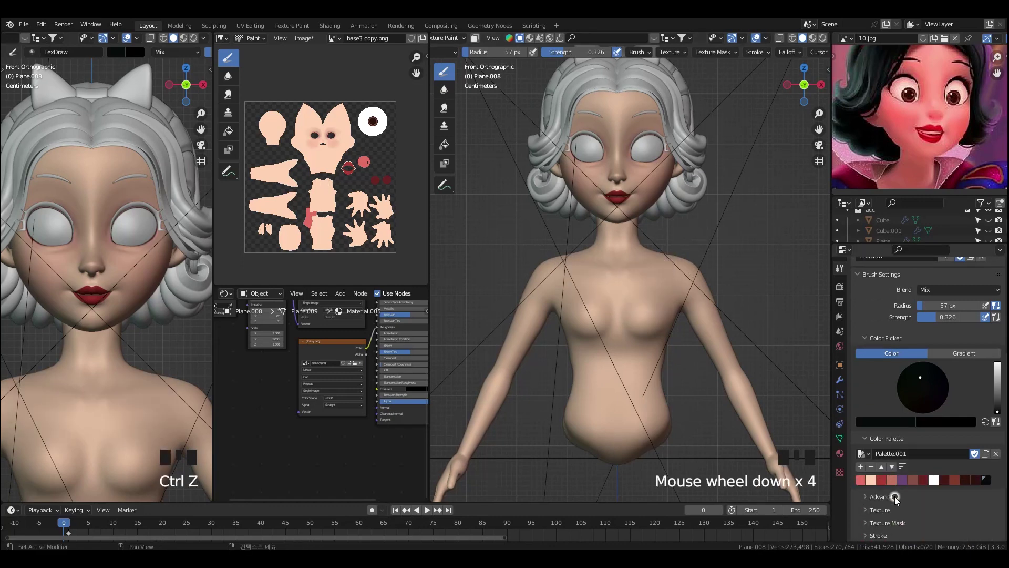
pyautogui.click(892, 479)
pyautogui.moveTo(663, 271); pyautogui.dragTo(612, 269)
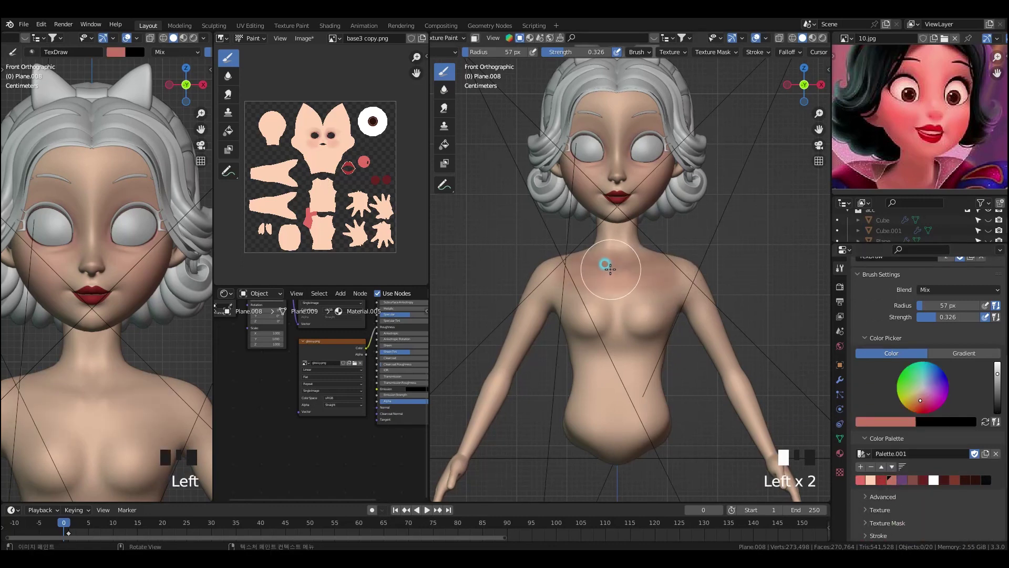
pyautogui.hotkey('ctrl', 'z')
# - Switch the main viewport's solid shading from MatCap to Flat lighting to show the painted face colors
pyautogui.scroll(1, 672, 299)
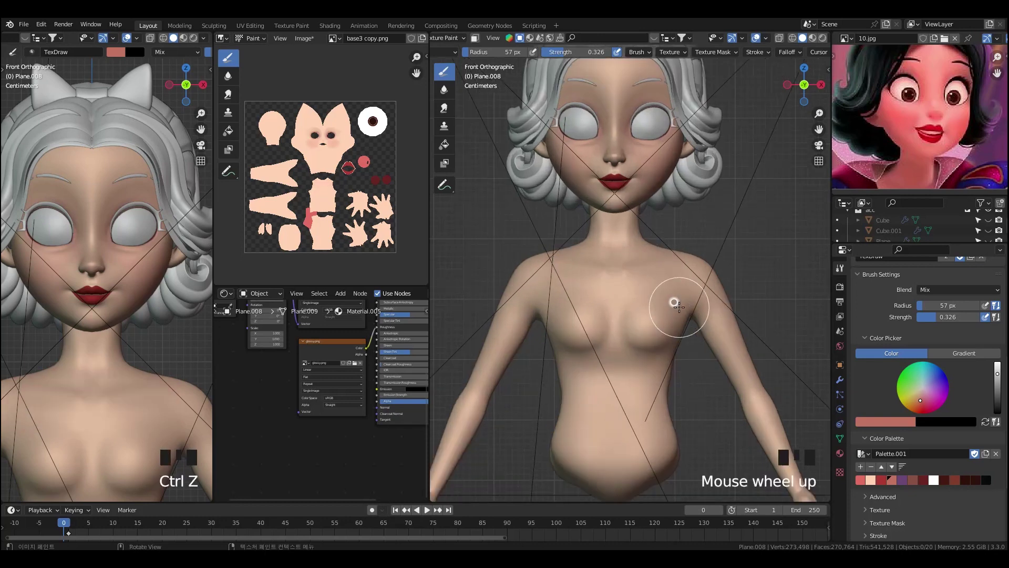
pyautogui.keyDown('shift'); pyautogui.moveTo(688, 304); pyautogui.dragTo(684, 340, button='middle'); pyautogui.keyUp('shift')
pyautogui.scroll(1, 673, 328)
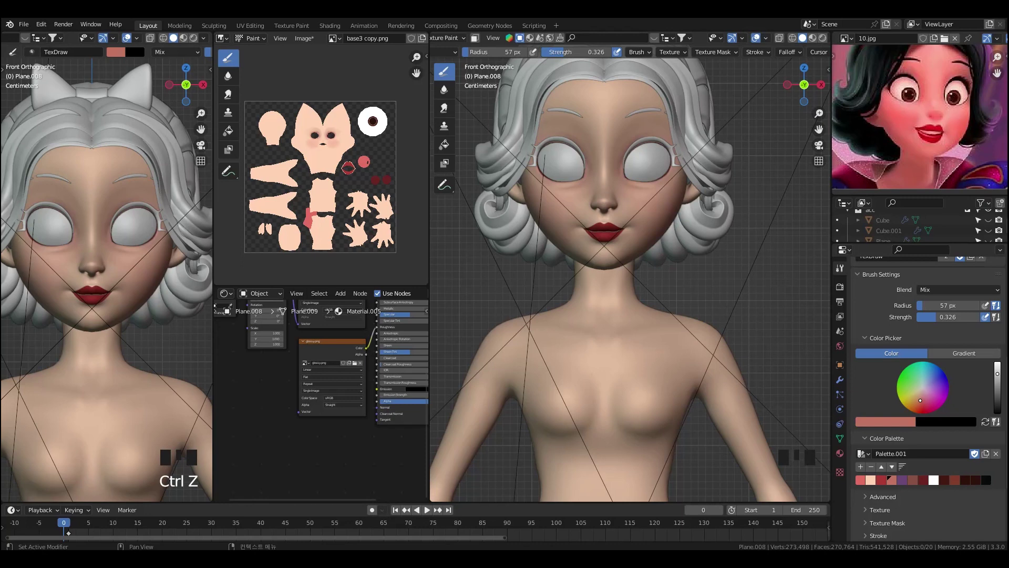
pyautogui.moveTo(663, 300); pyautogui.dragTo(626, 315, button='middle')
pyautogui.scroll(3, 599, 258)
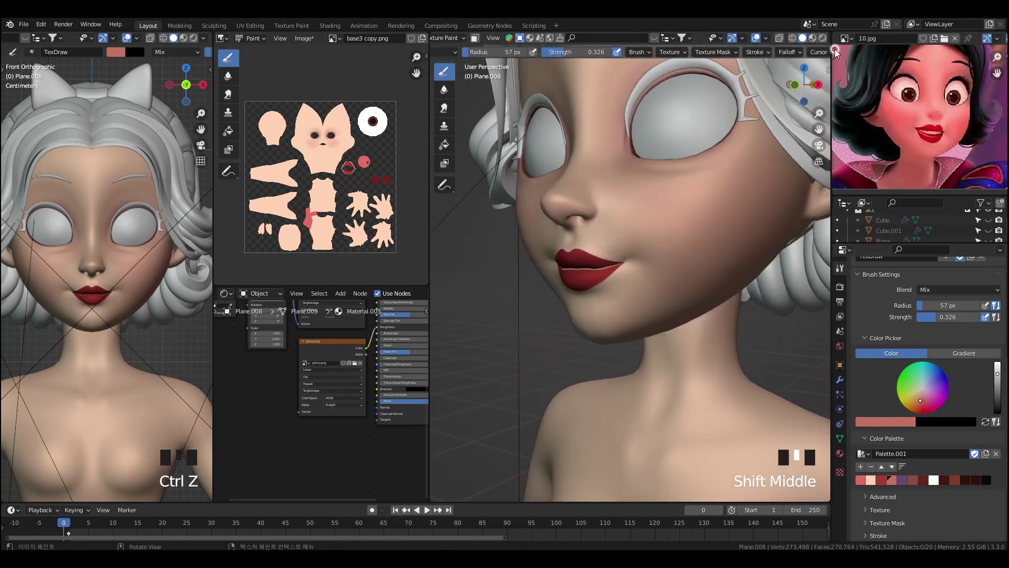
pyautogui.moveTo(826, 42); pyautogui.dragTo(815, 42, button='middle')
pyautogui.click(826, 42)
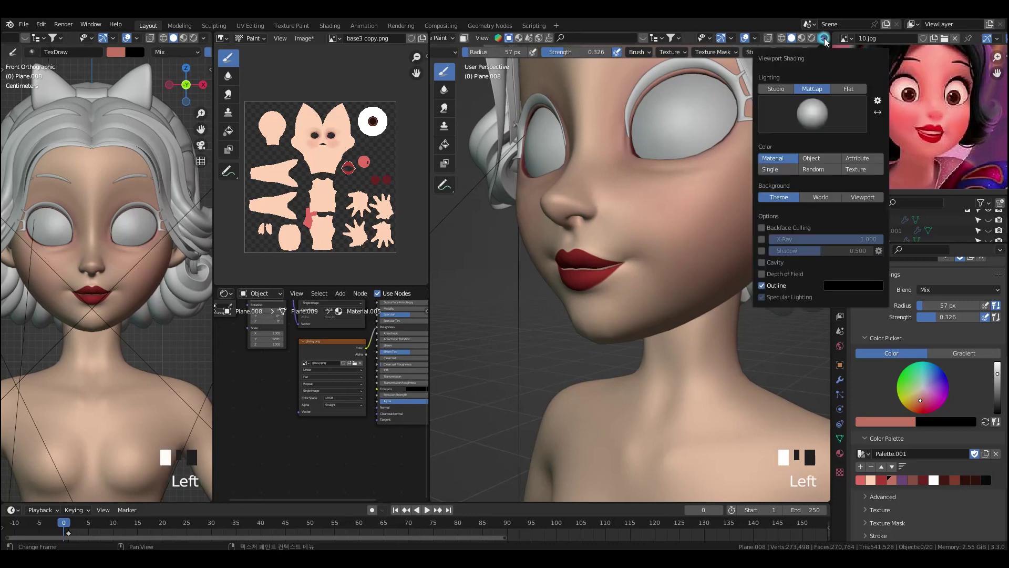
pyautogui.click(849, 89)
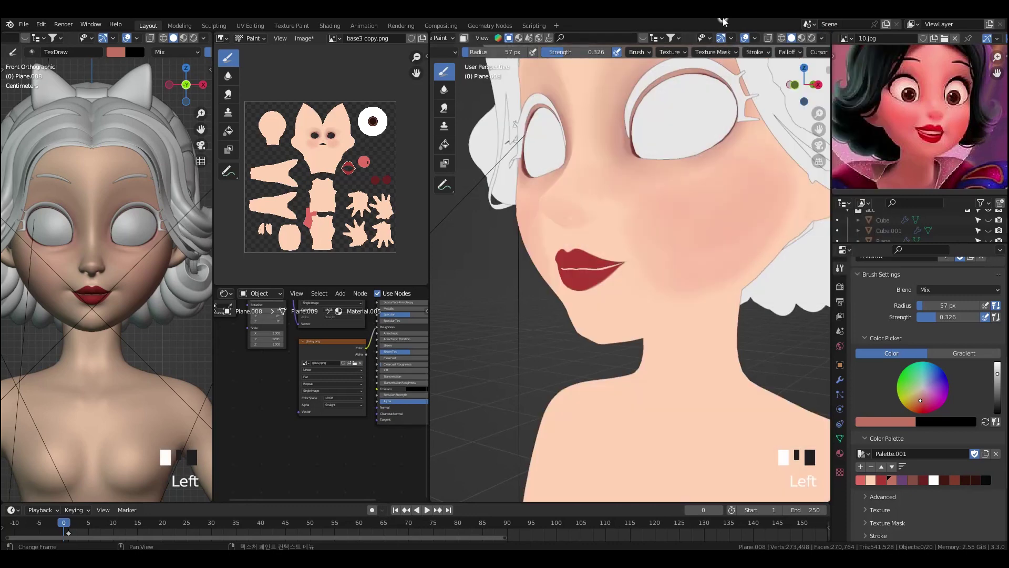
# - Enable Stabilize Stroke for the brush and set its radius to 15 px
pyautogui.click(754, 52)
pyautogui.click(750, 190)
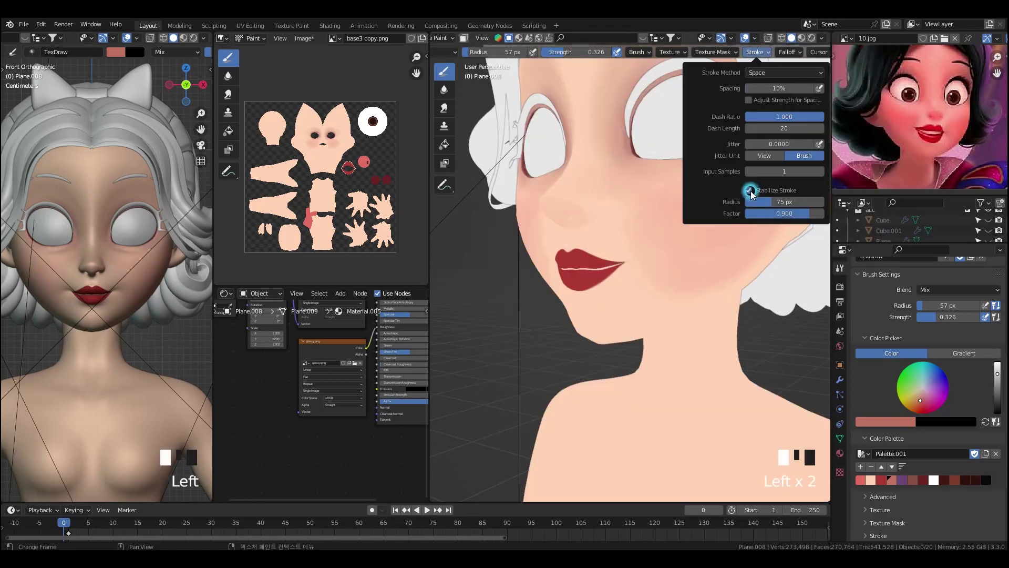
pyautogui.click(788, 52)
pyautogui.scroll(3, 594, 240)
pyautogui.press('f')
pyautogui.click(612, 295)
# - Pick the peach skin color from the palette, add it as a new swatch, and paint along the upper lip's edge
pyautogui.click(870, 479)
pyautogui.click(860, 467)
pyautogui.scroll(1, 594, 251)
pyautogui.keyDown('ctrl'); pyautogui.moveTo(526, 186); pyautogui.dragTo(514, 226, button='middle'); pyautogui.keyUp('ctrl')
pyautogui.keyDown('shift'); pyautogui.moveTo(509, 223); pyautogui.dragTo(596, 271, button='middle'); pyautogui.keyUp('shift')
pyautogui.moveTo(507, 200); pyautogui.dragTo(531, 217)
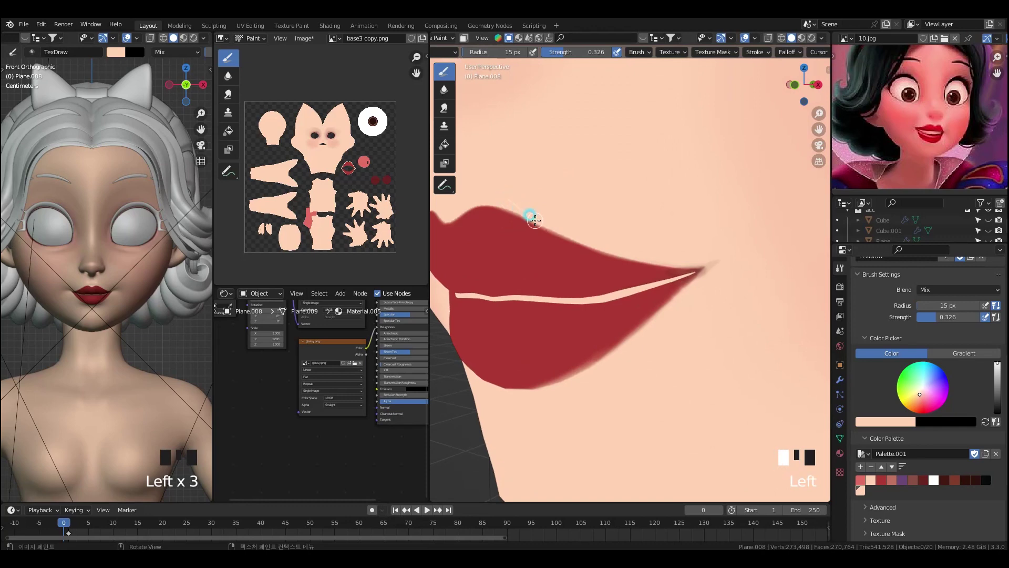
pyautogui.moveTo(595, 255); pyautogui.dragTo(637, 263)
# - Increase the brush strength and test peach strokes along the upper and lower lip edges, undoing each stroke
pyautogui.moveTo(570, 52); pyautogui.dragTo(621, 52)
pyautogui.moveTo(503, 201); pyautogui.dragTo(535, 219)
pyautogui.hotkey('ctrl', 'z')
pyautogui.moveTo(541, 395); pyautogui.dragTo(693, 279)
pyautogui.hotkey('ctrl', 'z')
pyautogui.moveTo(591, 342); pyautogui.dragTo(633, 336, button='middle')
pyautogui.keyDown('ctrl'); pyautogui.moveTo(633, 337); pyautogui.dragTo(628, 263, button='middle'); pyautogui.keyUp('ctrl')
pyautogui.keyDown('shift'); pyautogui.moveTo(628, 263); pyautogui.dragTo(631, 237, button='middle'); pyautogui.keyUp('shift')
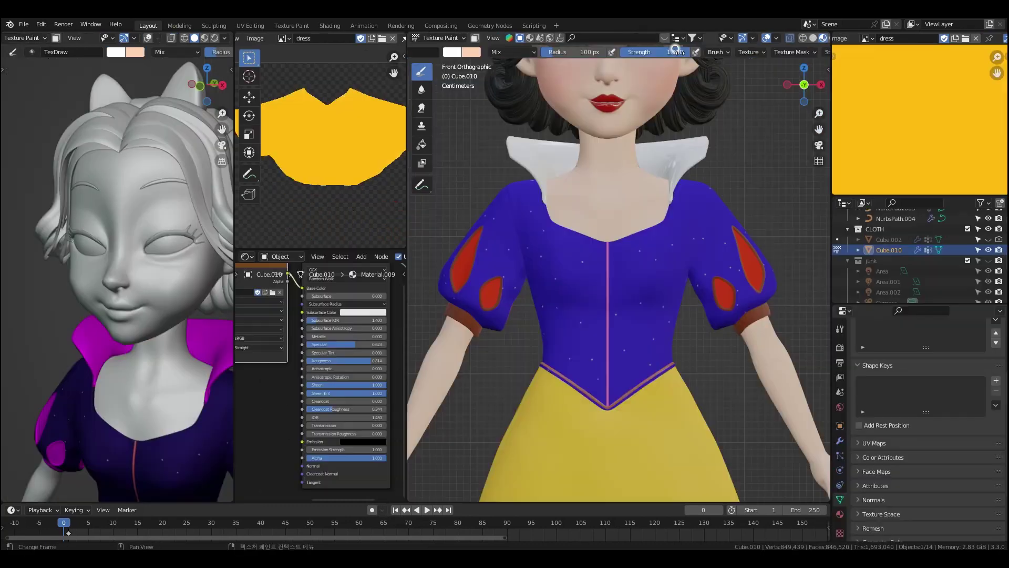
# - Review the brush's stroke settings, shrink its radius, and paint a stroke across the blue dress bodice
pyautogui.click(795, 51)
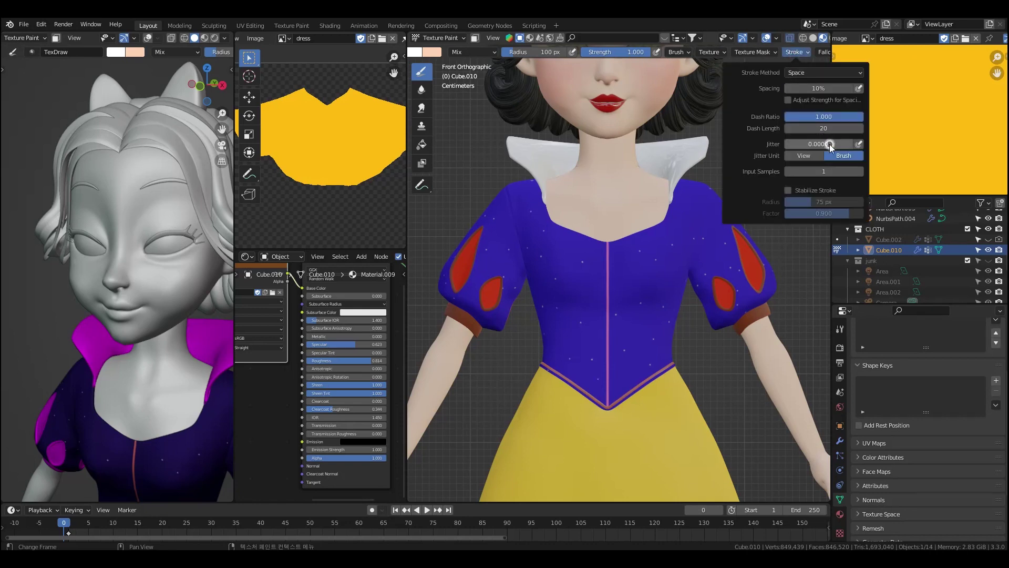
pyautogui.press('f')
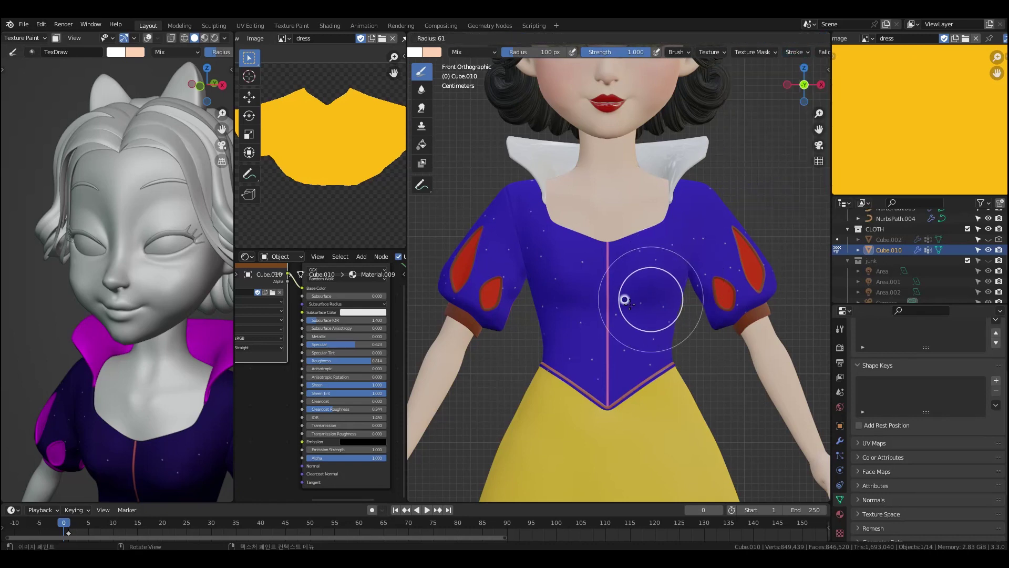
pyautogui.click(622, 285)
pyautogui.moveTo(560, 275); pyautogui.dragTo(678, 286)
pyautogui.moveTo(736, 287); pyautogui.dragTo(710, 310, button='middle')
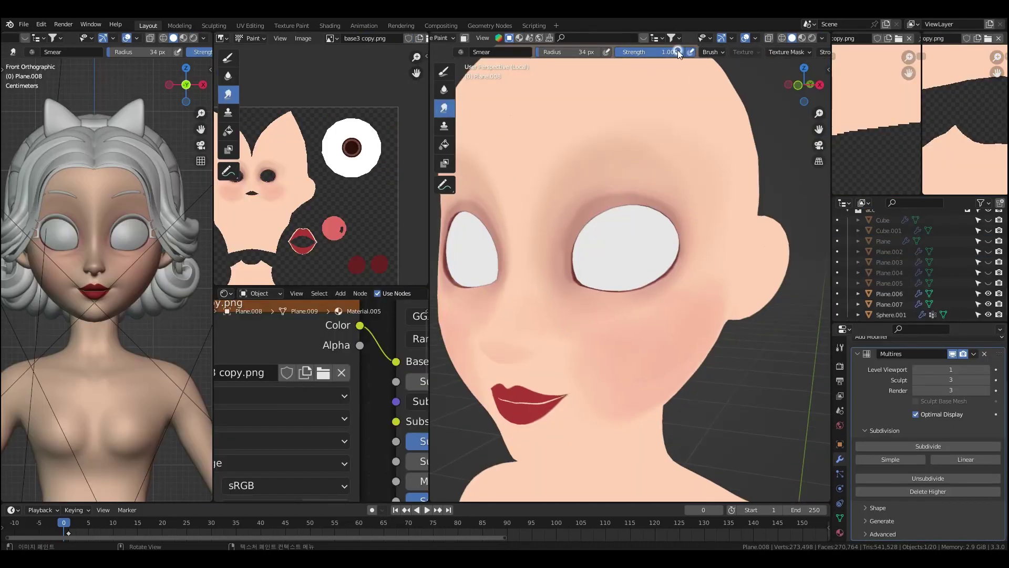
# - Set the Smear brush strength to 1 and blend the skin shading around the eye's outer corner
pyautogui.scroll(3, 680, 218)
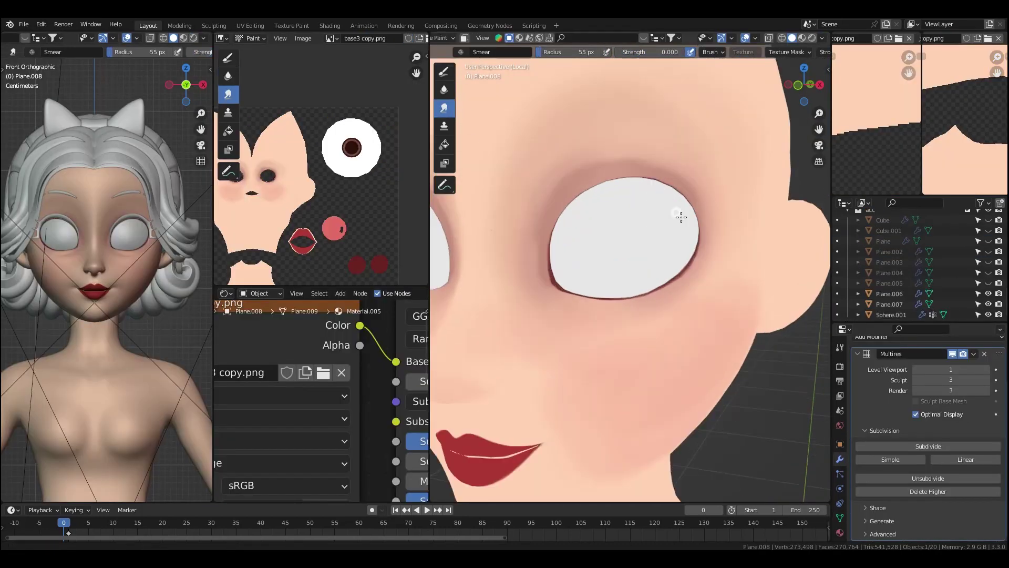
pyautogui.write('1')
pyautogui.press('Return')
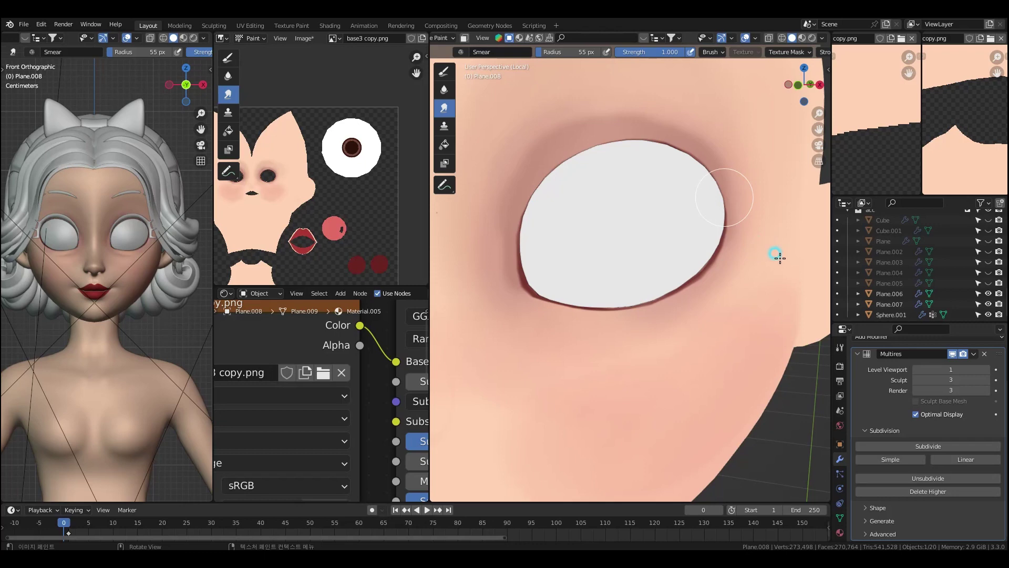
pyautogui.moveTo(709, 259); pyautogui.dragTo(755, 255)
pyautogui.moveTo(711, 264); pyautogui.dragTo(767, 276)
pyautogui.moveTo(723, 263); pyautogui.dragTo(682, 256, button='middle')
# - Resize the Smear brush and blend the dark shading along the eye's inner side
pyautogui.press('f')
pyautogui.click(688, 261)
pyautogui.moveTo(526, 192); pyautogui.dragTo(605, 191)
pyautogui.moveTo(560, 215); pyautogui.dragTo(604, 210, button='middle')
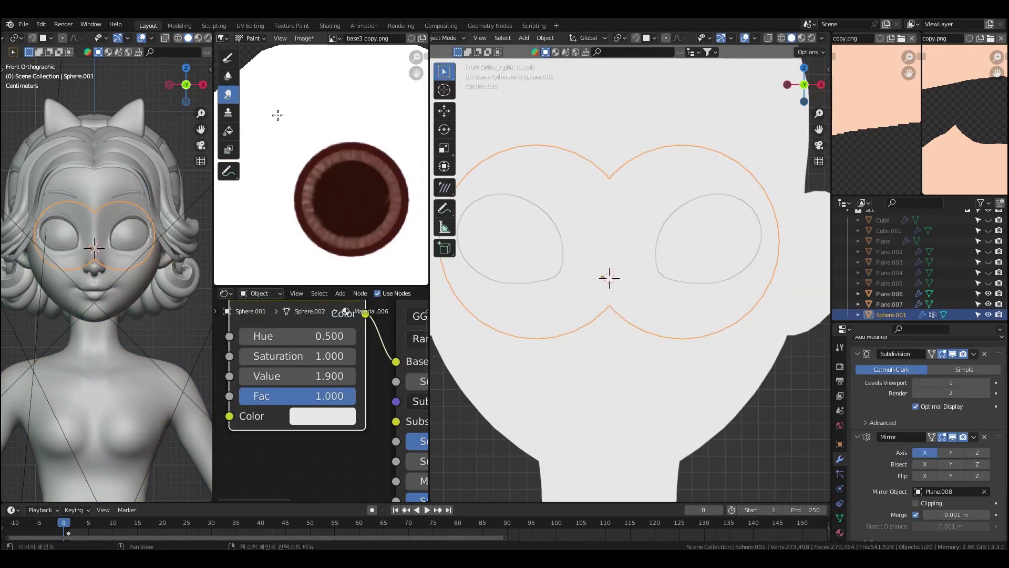
# - Choose the Soften brush in the image editor for blending the iris texture's outer edge
pyautogui.click(227, 75)
pyautogui.scroll(3, 329, 182)
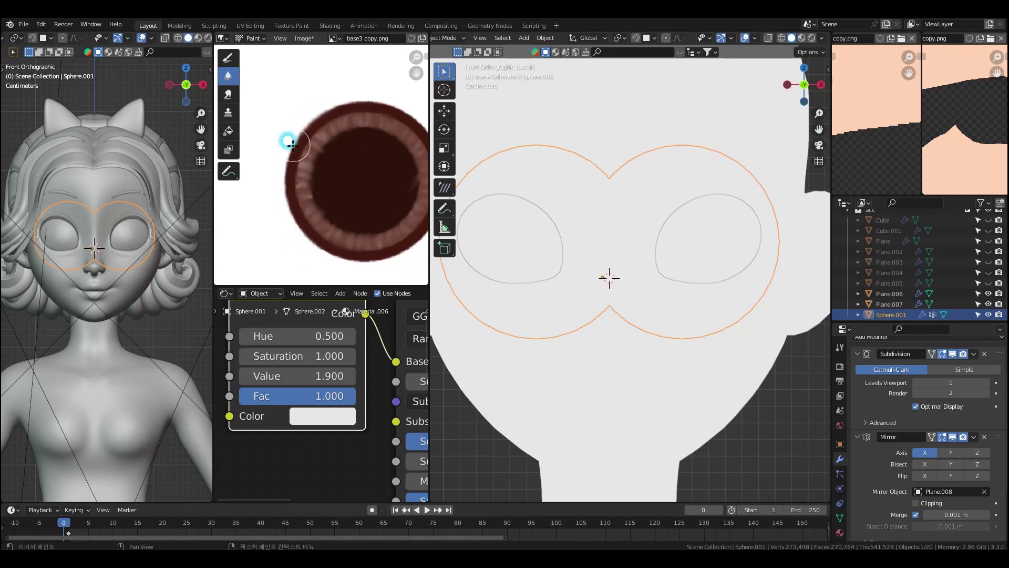
pyautogui.moveTo(373, 100); pyautogui.dragTo(349, 92, button='middle')
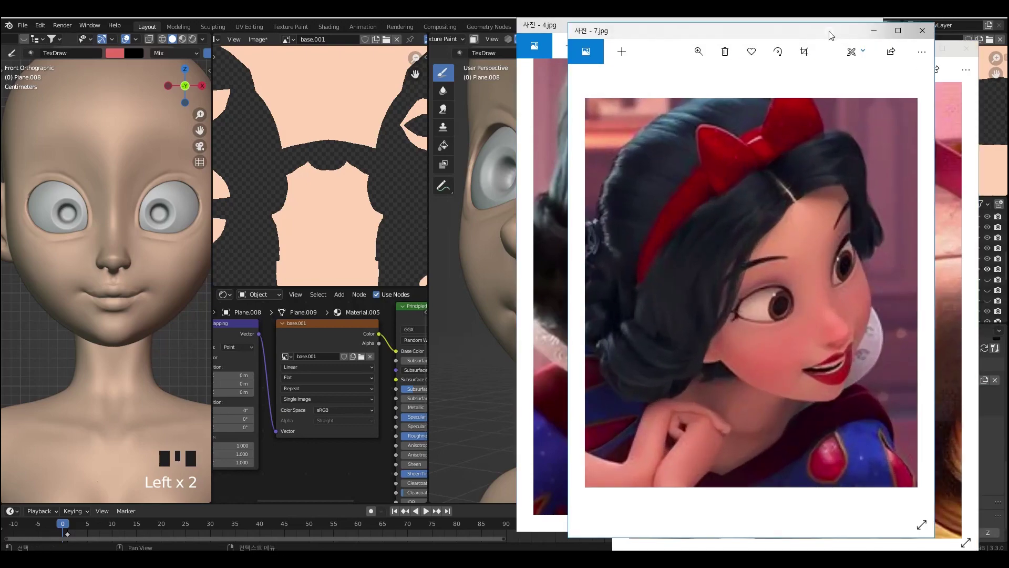
# - Close the Snow White reference photos and return to the Blender face model
pyautogui.click(923, 30)
pyautogui.click(966, 48)
pyautogui.click(822, 26)
# - Try a resized coral brush stroke on the cheek and undo it
pyautogui.moveTo(811, 208); pyautogui.dragTo(782, 216, button='middle')
pyautogui.moveTo(636, 268); pyautogui.dragTo(671, 316, button='middle')
pyautogui.press('f')
pyautogui.click(582, 268)
pyautogui.moveTo(706, 281); pyautogui.dragTo(679, 277)
pyautogui.hotkey('ctrl', 'z')
# - Lower the Draw brush strength to 0.178 and open its stroke settings
pyautogui.moveTo(733, 51); pyautogui.dragTo(723, 51)
pyautogui.moveTo(723, 51); pyautogui.dragTo(597, 47, button='middle')
pyautogui.click(805, 53)
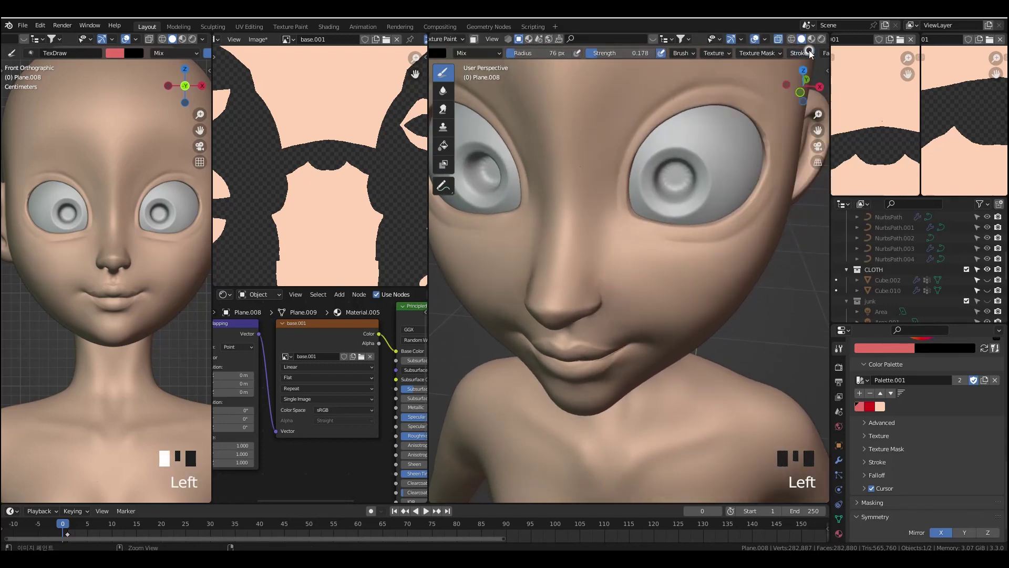
# - Lower the body mesh's Multires viewport level to 1
pyautogui.click(839, 460)
pyautogui.click(915, 371)
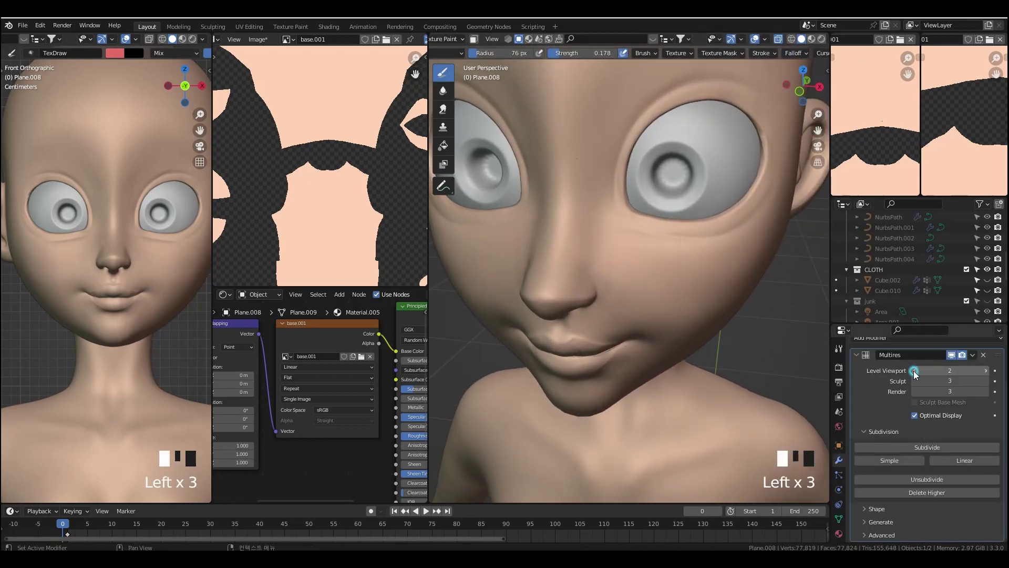
pyautogui.click(914, 371)
# - Set the Draw brush radius to 72 px over the cheek
pyautogui.moveTo(704, 247); pyautogui.dragTo(686, 234, button='middle')
pyautogui.press('f')
pyautogui.click(601, 238)
pyautogui.moveTo(612, 245)
pyautogui.mouseDown(button='middle')
pyautogui.moveTo(595, 232)
pyautogui.moveTo(600, 238)
pyautogui.mouseUp(button='middle')
pyautogui.press('f')
pyautogui.click(613, 232)
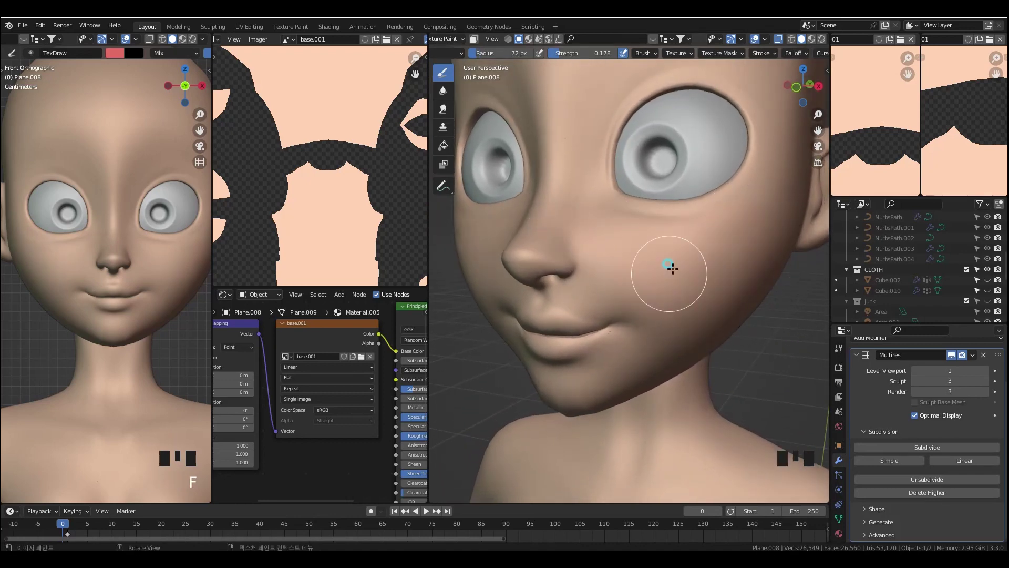
# - Switch the main viewport's lighting to Flat and paint soft coral blush across the cheek
pyautogui.moveTo(691, 295); pyautogui.dragTo(676, 281, button='middle')
pyautogui.moveTo(725, 40); pyautogui.dragTo(700, 40, button='middle')
pyautogui.click(820, 40)
pyautogui.click(863, 69)
pyautogui.moveTo(679, 302); pyautogui.dragTo(680, 310, button='middle')
pyautogui.moveTo(758, 257); pyautogui.dragTo(747, 267)
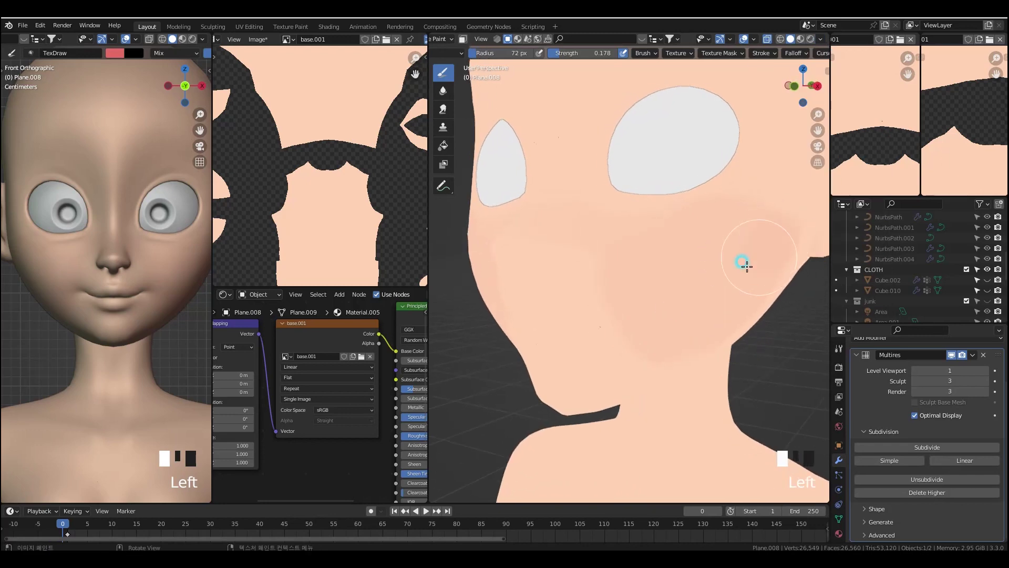
# - Soften the blush on the cheeks with the Soften brush
pyautogui.click(443, 90)
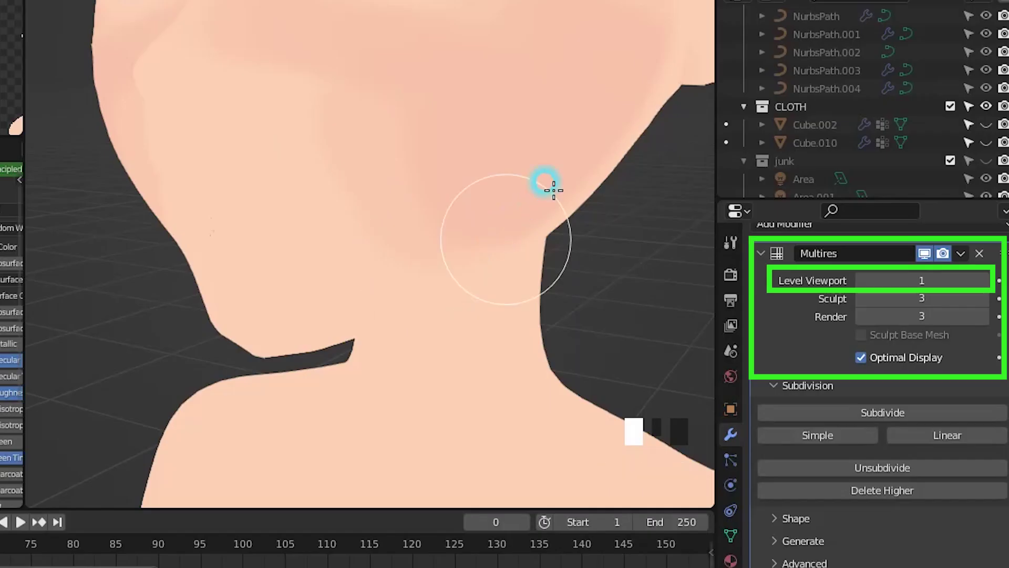
pyautogui.moveTo(680, 292)
pyautogui.mouseDown(button='middle')
pyautogui.moveTo(696, 247)
pyautogui.moveTo(592, 266)
pyautogui.mouseUp(button='middle')
pyautogui.click(591, 266)
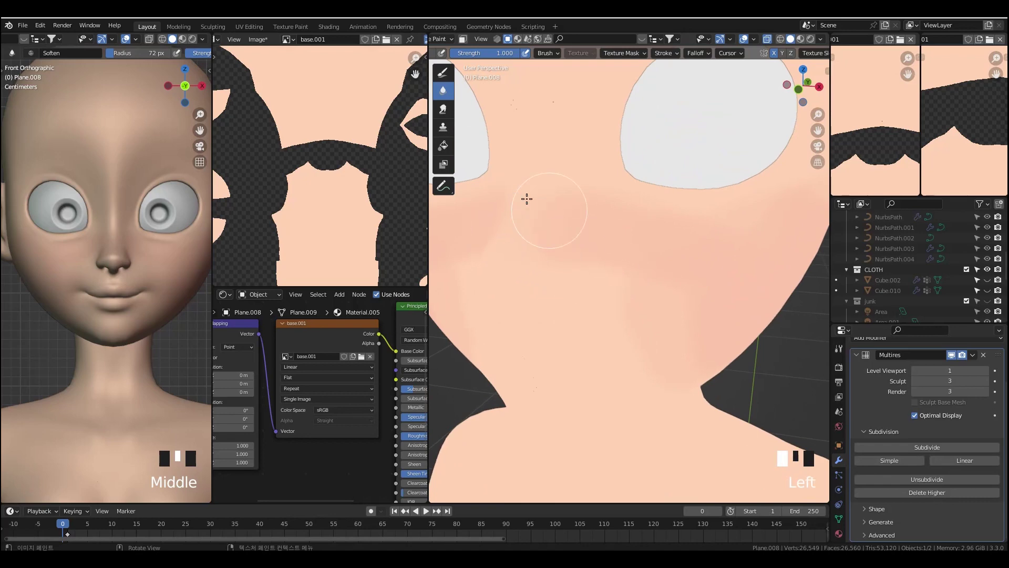
# - Smear the blush's edge beside the nose with the Smear brush to blend it into the skin
pyautogui.moveTo(494, 181); pyautogui.dragTo(512, 201, button='middle')
pyautogui.click(443, 109)
pyautogui.moveTo(537, 263); pyautogui.dragTo(538, 271)
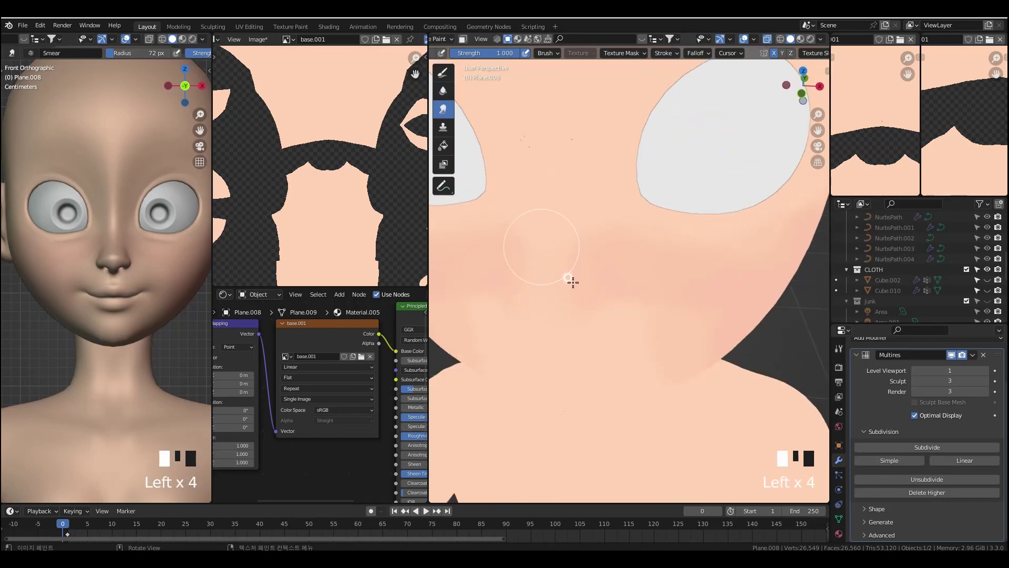
pyautogui.moveTo(572, 282)
pyautogui.mouseDown(button='middle')
pyautogui.moveTo(604, 266)
pyautogui.moveTo(574, 300)
pyautogui.moveTo(557, 273)
pyautogui.mouseUp(button='middle')
# - Return to the Draw brush and sample the peach skin color from the face as its color
pyautogui.click(443, 72)
pyautogui.click(547, 54)
pyautogui.click(626, 169)
pyautogui.click(534, 187)
pyautogui.moveTo(700, 289)
pyautogui.mouseDown(button='middle')
pyautogui.moveTo(735, 247)
pyautogui.moveTo(652, 226)
pyautogui.mouseUp(button='middle')
# - Switch the main viewport's lighting back to MatCap and show the active brush's settings
pyautogui.click(820, 40)
pyautogui.click(811, 90)
pyautogui.click(838, 349)
pyautogui.moveTo(631, 294); pyautogui.dragTo(657, 237, button='middle')
# - Set the base.001 texture pane to an image editor in Paint mode and choose the Fill tool
pyautogui.moveTo(329, 154)
pyautogui.mouseDown(button='middle')
pyautogui.moveTo(383, 116)
pyautogui.moveTo(336, 121)
pyautogui.mouseUp(button='middle')
pyautogui.keyDown('shift'); pyautogui.moveTo(337, 121); pyautogui.dragTo(365, 184, button='middle'); pyautogui.keyUp('shift')
pyautogui.click(217, 39)
pyautogui.click(251, 82)
pyautogui.click(257, 40)
pyautogui.click(259, 63)
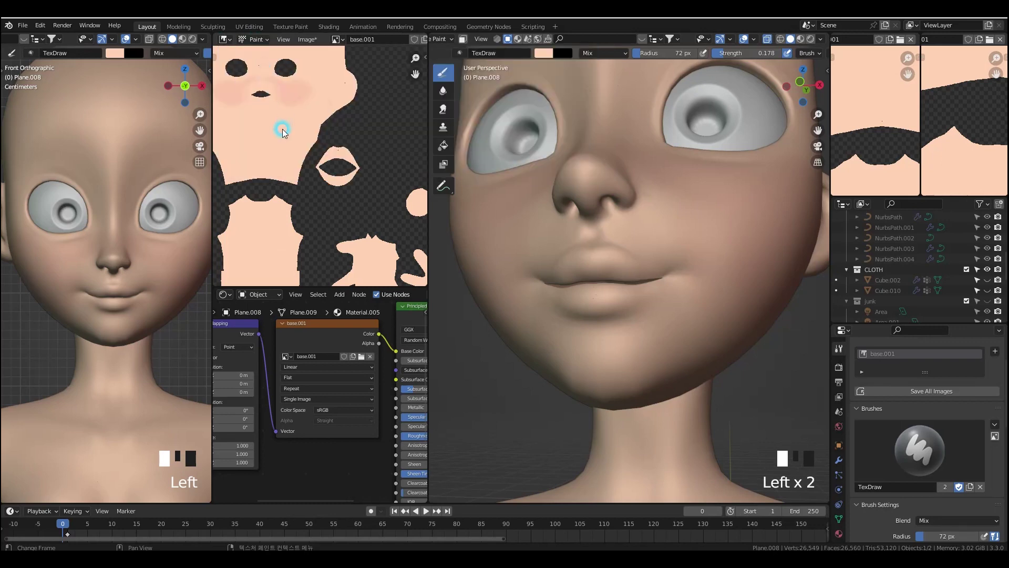
pyautogui.press('t')
pyautogui.click(228, 132)
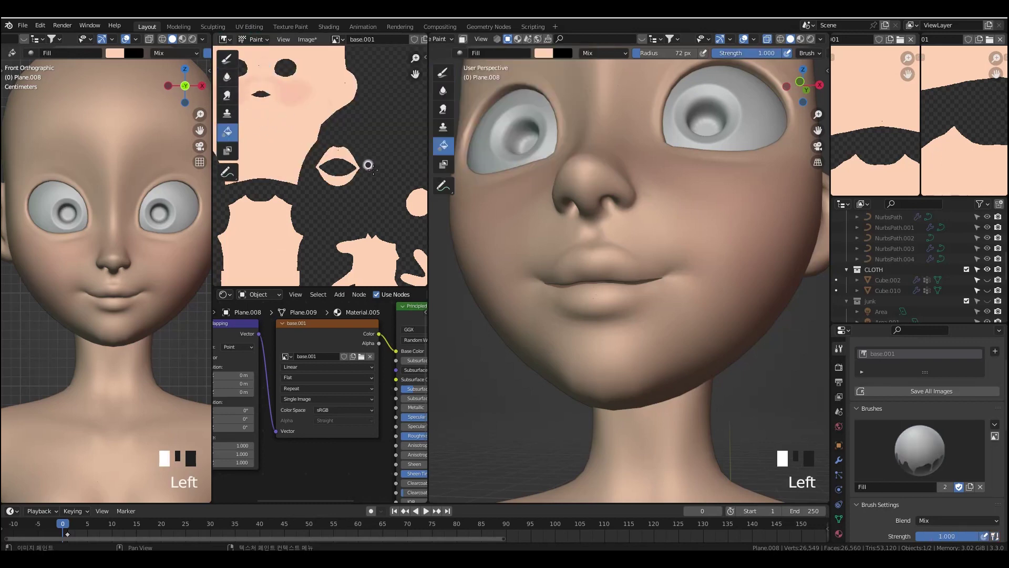
# - Pick the red palette swatch as the fill color and darken it to a value of about 0.6
pyautogui.press('n')
pyautogui.moveTo(369, 127); pyautogui.dragTo(367, 32, button='middle')
pyautogui.moveTo(355, 203); pyautogui.dragTo(366, 142, button='middle')
pyautogui.click(343, 188)
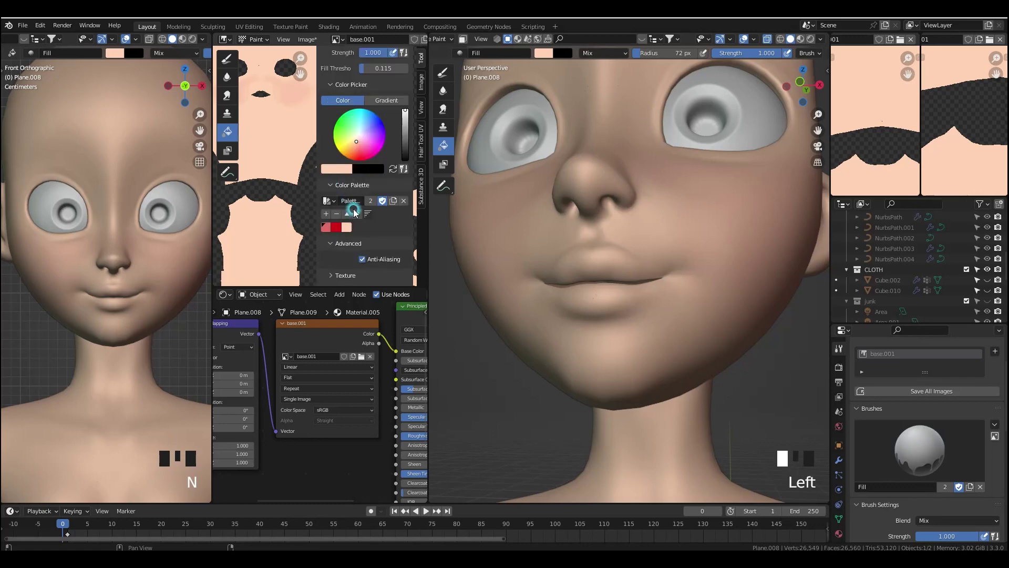
pyautogui.click(333, 232)
pyautogui.click(343, 169)
pyautogui.click(412, 59)
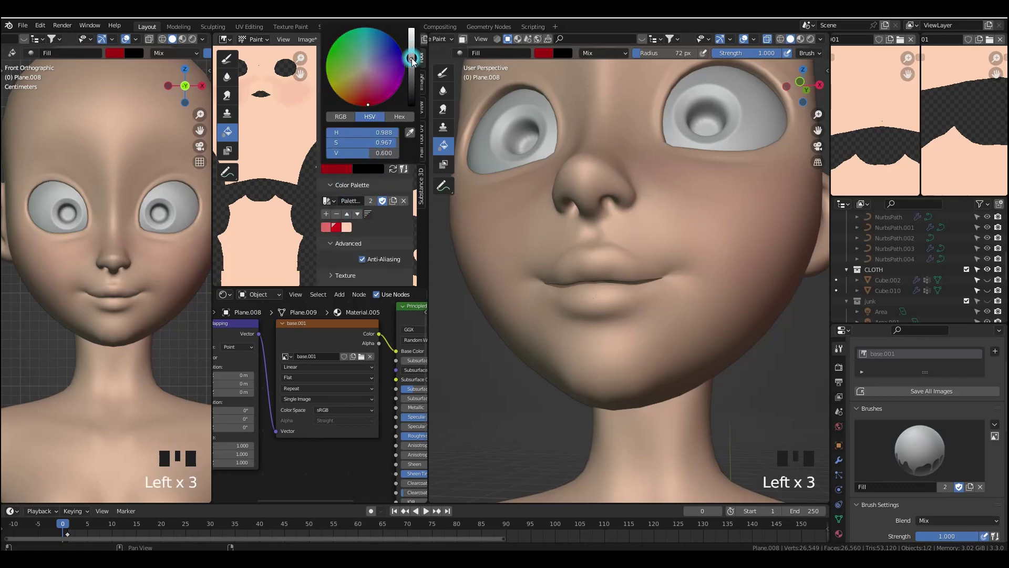
# - Add the dark red as a new palette swatch and remove the brighter red swatch
pyautogui.click(327, 214)
pyautogui.click(337, 229)
pyautogui.click(338, 213)
pyautogui.click(345, 231)
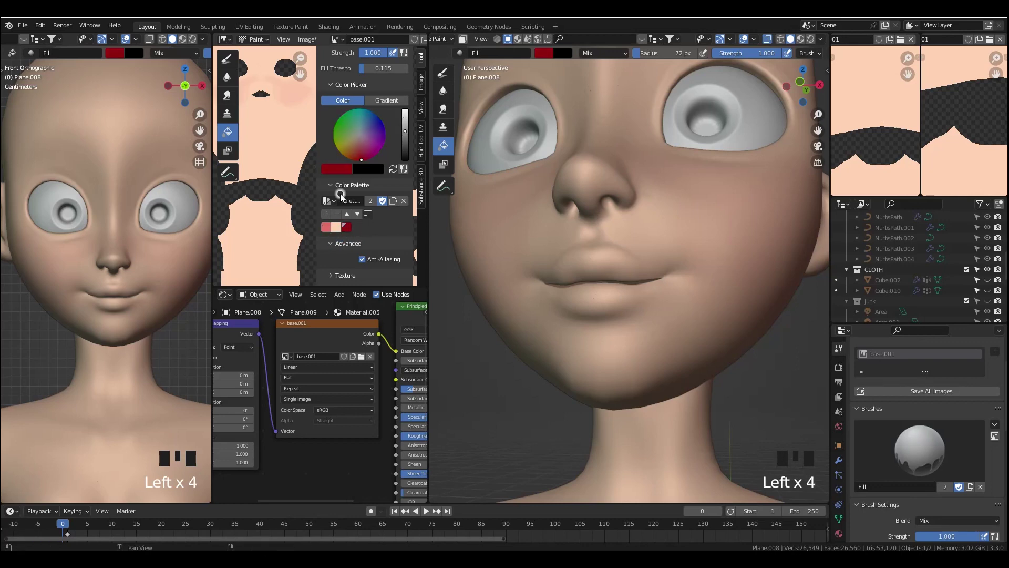
# - Fill the lip island in the base.001 texture with the dark red at full strength
pyautogui.press('n')
pyautogui.keyDown('ctrl'); pyautogui.moveTo(341, 195); pyautogui.dragTo(353, 198, button='middle'); pyautogui.keyUp('ctrl')
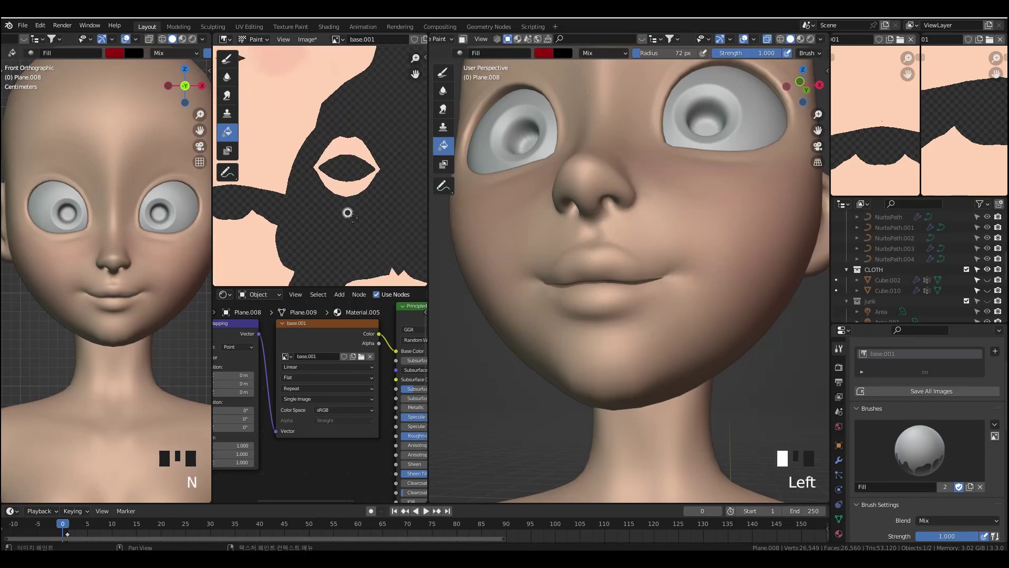
pyautogui.click(350, 215)
# - Try smearing the lower lip's edge at the mouth corner with the Smear brush and undo the stroke
pyautogui.moveTo(683, 325)
pyautogui.mouseDown(button='middle')
pyautogui.moveTo(716, 344)
pyautogui.moveTo(657, 271)
pyautogui.mouseUp(button='middle')
pyautogui.click(443, 109)
pyautogui.keyDown('ctrl'); pyautogui.moveTo(614, 345); pyautogui.dragTo(623, 315, button='middle'); pyautogui.keyUp('ctrl')
pyautogui.moveTo(623, 315); pyautogui.dragTo(640, 302, button='middle')
pyautogui.press('f')
pyautogui.click(647, 301)
pyautogui.moveTo(640, 302); pyautogui.dragTo(646, 312)
pyautogui.hotkey('ctrl', 'z')
# - Shrink the Smear brush and try smearing the lower lip's edge near the mouth corner
pyautogui.press('f')
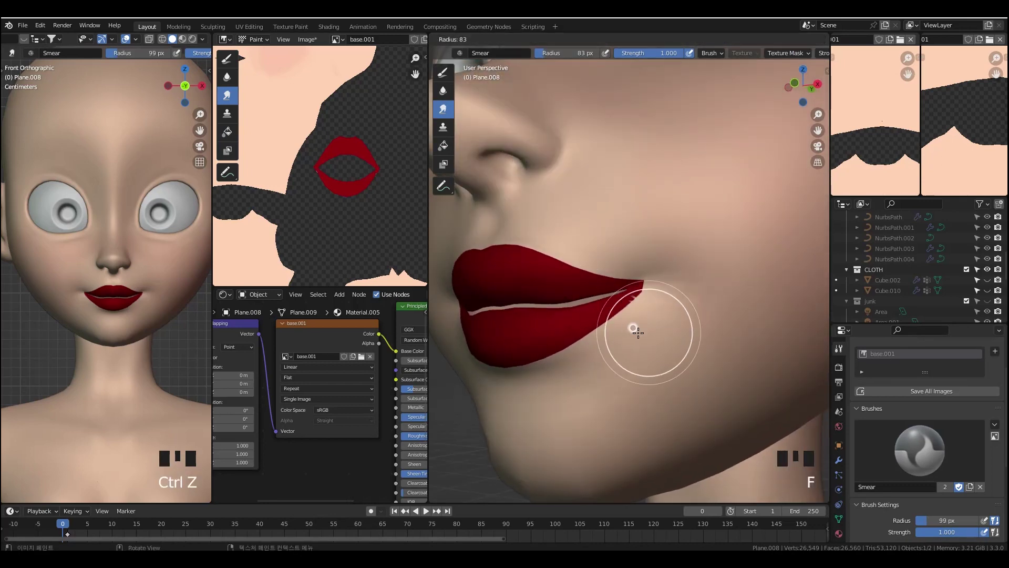
pyautogui.click(620, 332)
pyautogui.keyDown('ctrl'); pyautogui.moveTo(628, 336); pyautogui.dragTo(648, 315, button='middle'); pyautogui.keyUp('ctrl')
pyautogui.press('f')
pyautogui.click(658, 307)
pyautogui.moveTo(645, 305)
pyautogui.mouseDown()
pyautogui.moveTo(616, 345)
pyautogui.moveTo(584, 363)
pyautogui.mouseUp()
pyautogui.press('f')
pyautogui.click(608, 344)
pyautogui.moveTo(588, 360)
pyautogui.mouseDown()
pyautogui.moveTo(655, 295)
pyautogui.moveTo(643, 268)
pyautogui.mouseUp()
# - Try smearing the upper lip's edge toward the mouth corner with a resized Smear brush
pyautogui.moveTo(641, 264); pyautogui.dragTo(638, 241, button='middle')
pyautogui.moveTo(600, 195); pyautogui.dragTo(644, 216)
pyautogui.moveTo(652, 214); pyautogui.dragTo(657, 200, button='middle')
pyautogui.press('f')
pyautogui.click(604, 207)
pyautogui.click(624, 207)
# - Undo all the lip smears and the dark red lip fill
pyautogui.hotkey('ctrl', 'z')
pyautogui.hotkey('ctrl', 'z')
pyautogui.hotkey('ctrl', 'z')
pyautogui.hotkey('ctrl', 'z')
pyautogui.hotkey('ctrl', 'z')
pyautogui.hotkey('ctrl', 'z')
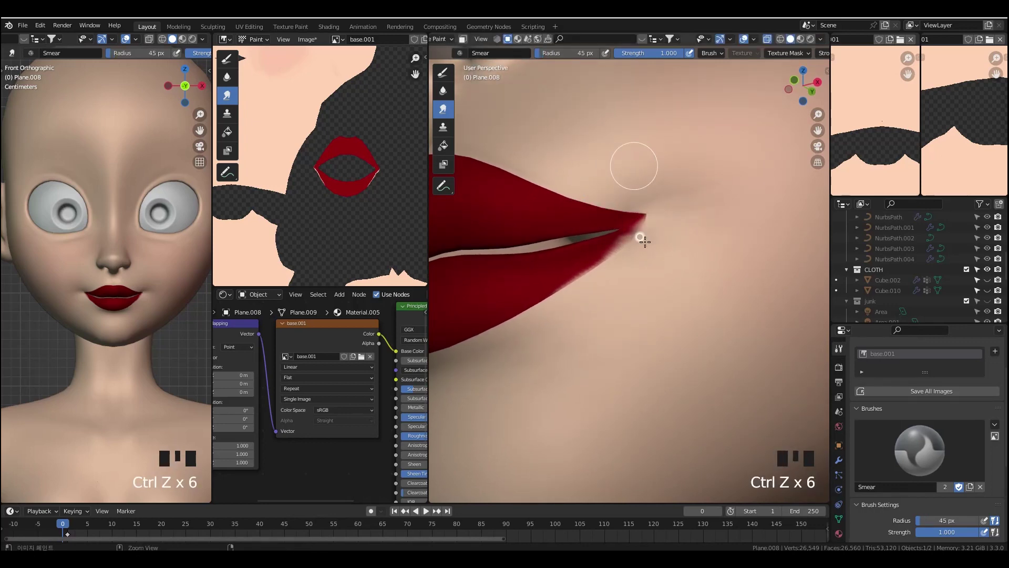
pyautogui.hotkey('ctrl', 'z')
pyautogui.hotkey('ctrl', 'z')
pyautogui.hotkey('ctrl', 'z')
pyautogui.hotkey('ctrl', 'z')
pyautogui.hotkey('ctrl', 'z')
pyautogui.hotkey('ctrl', 'z')
pyautogui.hotkey('ctrl', 'z')
pyautogui.hotkey('ctrl', 'z')
# - Set the Fill strength to 0.274 and fill the lip island in the texture twice with dark red
pyautogui.click(443, 145)
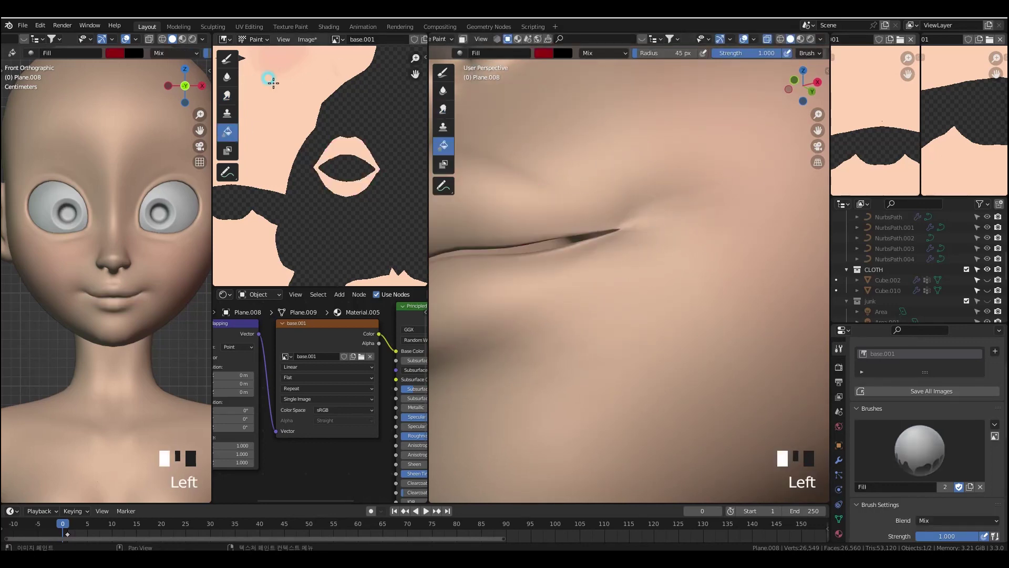
pyautogui.moveTo(341, 39); pyautogui.dragTo(363, 39, button='middle')
pyautogui.moveTo(357, 39)
pyautogui.mouseDown(button='middle')
pyautogui.moveTo(378, 39)
pyautogui.moveTo(347, 39)
pyautogui.mouseUp(button='middle')
pyautogui.moveTo(347, 39); pyautogui.dragTo(315, 39, button='middle')
pyautogui.moveTo(762, 53); pyautogui.dragTo(693, 53)
pyautogui.moveTo(623, 158); pyautogui.dragTo(647, 208, button='middle')
pyautogui.click(352, 184)
pyautogui.moveTo(525, 181); pyautogui.dragTo(502, 169, button='middle')
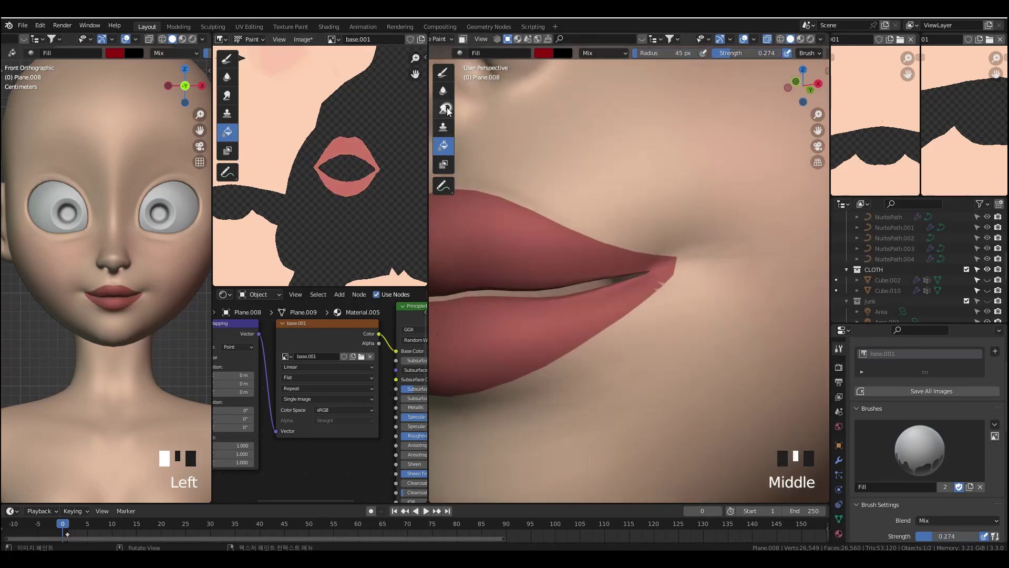
pyautogui.click(346, 187)
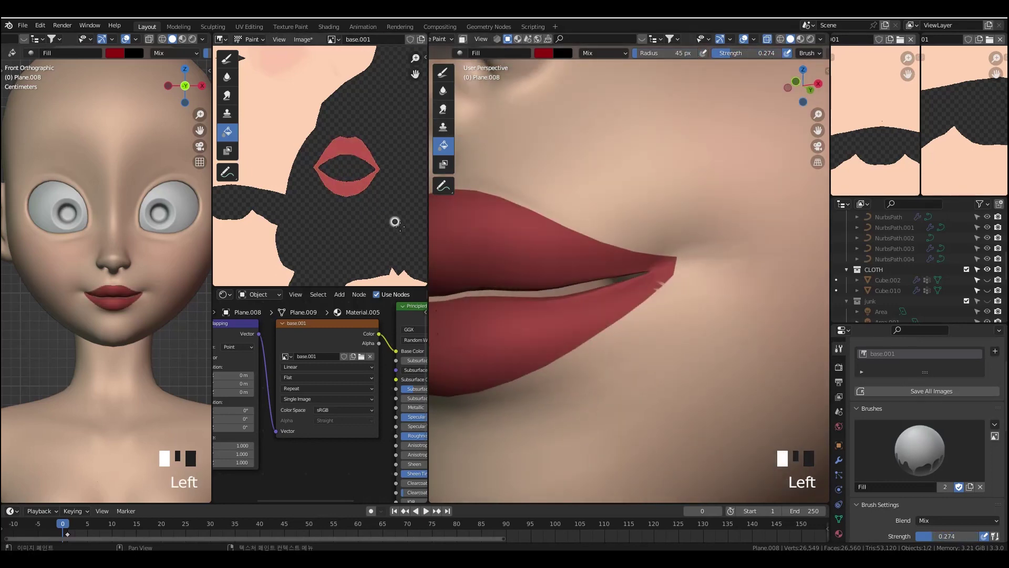
# - Select the Smear brush and switch the main viewport's lighting from MatCap to Flat
pyautogui.click(443, 109)
pyautogui.moveTo(650, 275); pyautogui.dragTo(567, 175, button='middle')
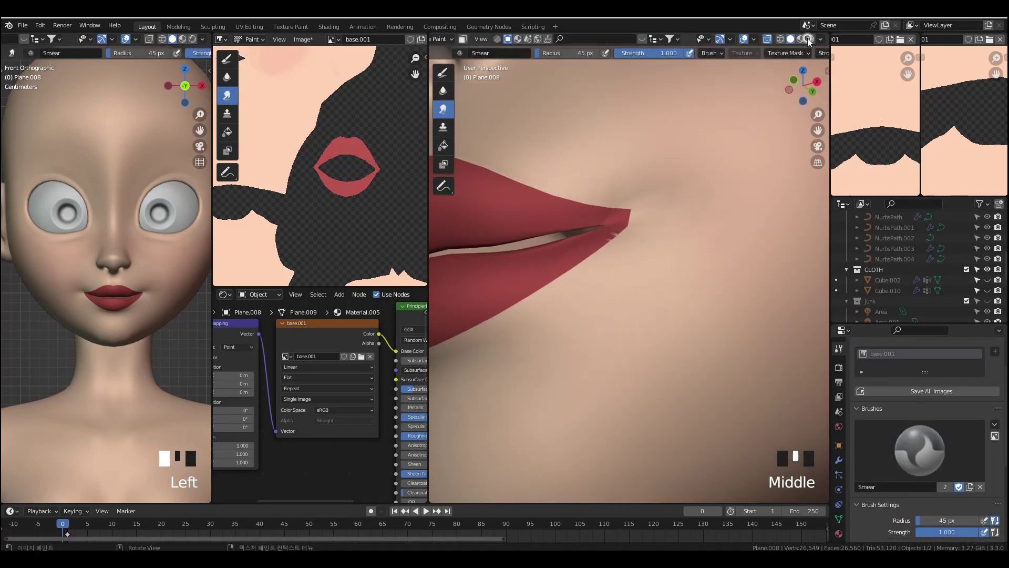
pyautogui.click(824, 40)
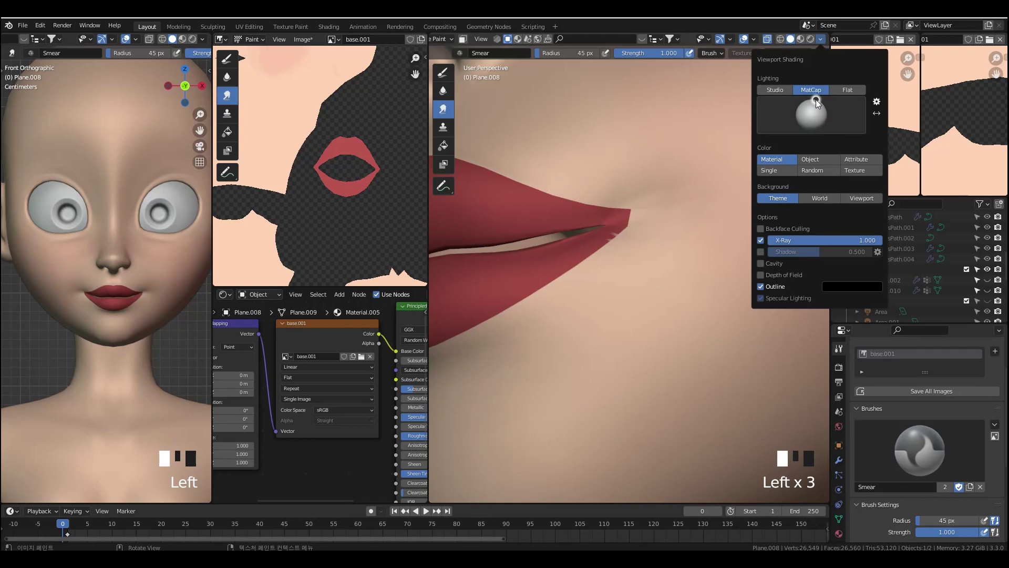
pyautogui.click(846, 89)
# - Set the Draw brush strength to 1.000 and paint peach along the upper lip's edge
pyautogui.click(443, 72)
pyautogui.press('f')
pyautogui.moveTo(631, 210); pyautogui.dragTo(631, 179, button='middle')
pyautogui.scroll(-3, 579, 54)
pyautogui.moveTo(547, 52); pyautogui.dragTo(609, 52)
pyautogui.moveTo(473, 138)
pyautogui.mouseDown()
pyautogui.moveTo(637, 195)
pyautogui.moveTo(622, 169)
pyautogui.mouseUp()
pyautogui.keyDown('shift'); pyautogui.moveTo(622, 169); pyautogui.dragTo(651, 189, button='middle'); pyautogui.keyUp('shift')
# - Trim the upper lip's contour toward the mouth corner with peach strokes
pyautogui.press('`')
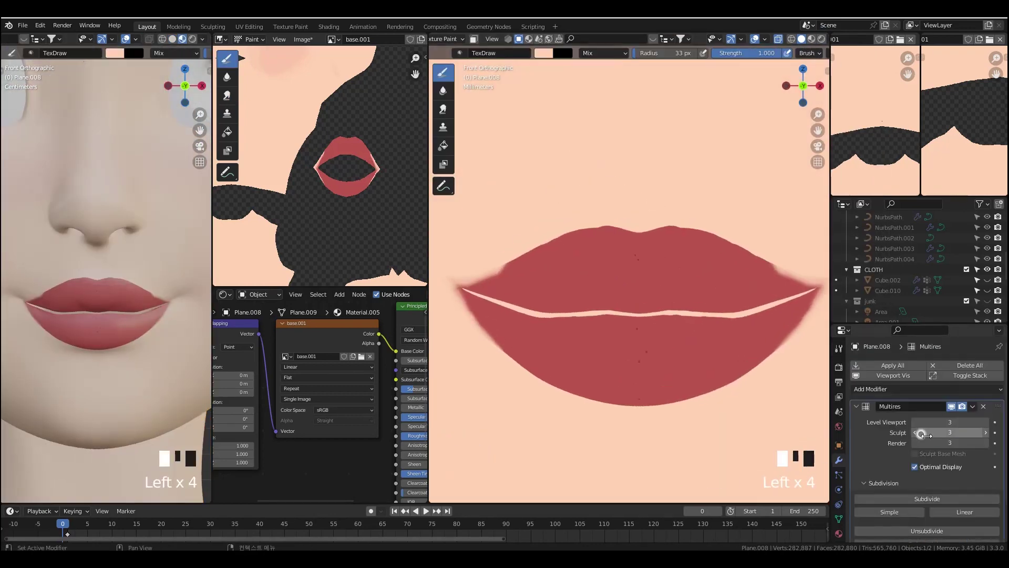
pyautogui.moveTo(546, 333)
pyautogui.keyDown('ctrl'); pyautogui.mouseDown(button='middle')
pyautogui.moveTo(629, 59)
pyautogui.moveTo(637, 236)
pyautogui.mouseUp(button='middle'); pyautogui.keyUp('ctrl')
pyautogui.moveTo(637, 237); pyautogui.dragTo(514, 100)
pyautogui.moveTo(515, 100); pyautogui.dragTo(463, 106, button='middle')
pyautogui.keyDown('ctrl'); pyautogui.moveTo(622, 132); pyautogui.dragTo(621, 205, button='middle'); pyautogui.keyUp('ctrl')
pyautogui.moveTo(621, 210); pyautogui.dragTo(752, 254)
# - Shrink the Draw brush radius to 21 px and paint peach along the lip edge near the mouth corner
pyautogui.press('f')
pyautogui.click(739, 231)
pyautogui.moveTo(739, 232); pyautogui.dragTo(684, 234, button='middle')
pyautogui.keyDown('ctrl'); pyautogui.moveTo(604, 268); pyautogui.dragTo(591, 246, button='middle'); pyautogui.keyUp('ctrl')
pyautogui.moveTo(590, 245); pyautogui.dragTo(758, 307)
# - Refine the outer lip contour and the lower lip's edge at the mouth corner with peach strokes
pyautogui.moveTo(552, 252); pyautogui.dragTo(615, 216, button='middle')
pyautogui.moveTo(630, 225); pyautogui.dragTo(570, 229)
pyautogui.moveTo(604, 229)
pyautogui.mouseDown(button='middle')
pyautogui.moveTo(568, 234)
pyautogui.moveTo(631, 257)
pyautogui.moveTo(736, 173)
pyautogui.mouseUp(button='middle')
pyautogui.moveTo(736, 173); pyautogui.dragTo(702, 211)
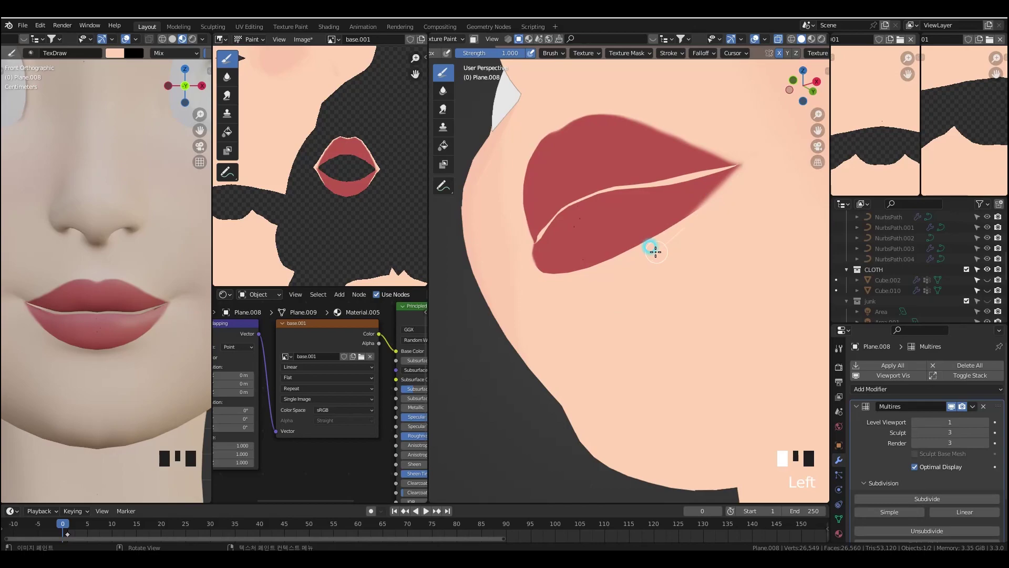
pyautogui.moveTo(653, 247); pyautogui.dragTo(777, 259, button='middle')
pyautogui.press('`')
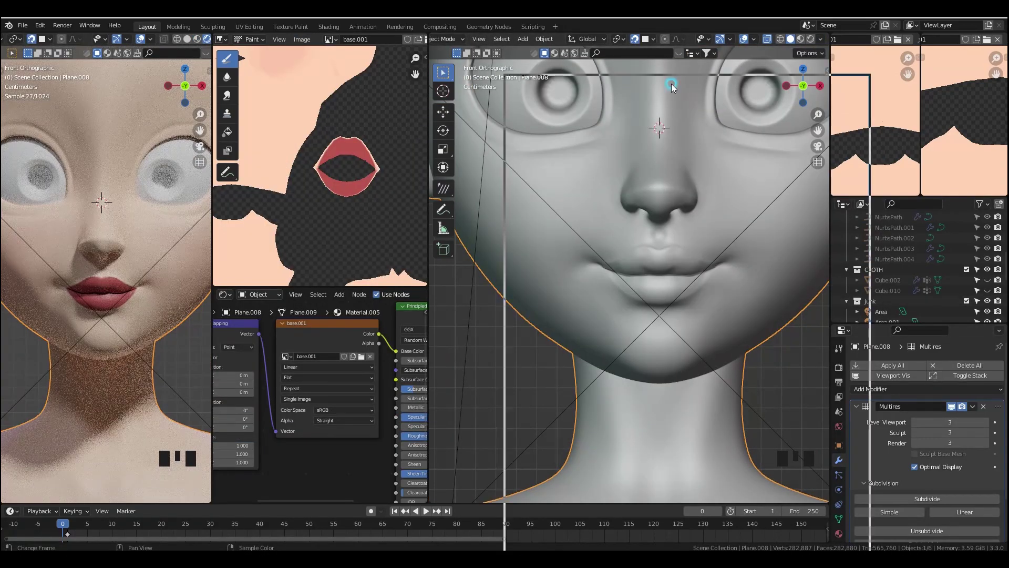
pyautogui.moveTo(657, 263); pyautogui.dragTo(751, 353, button='middle')
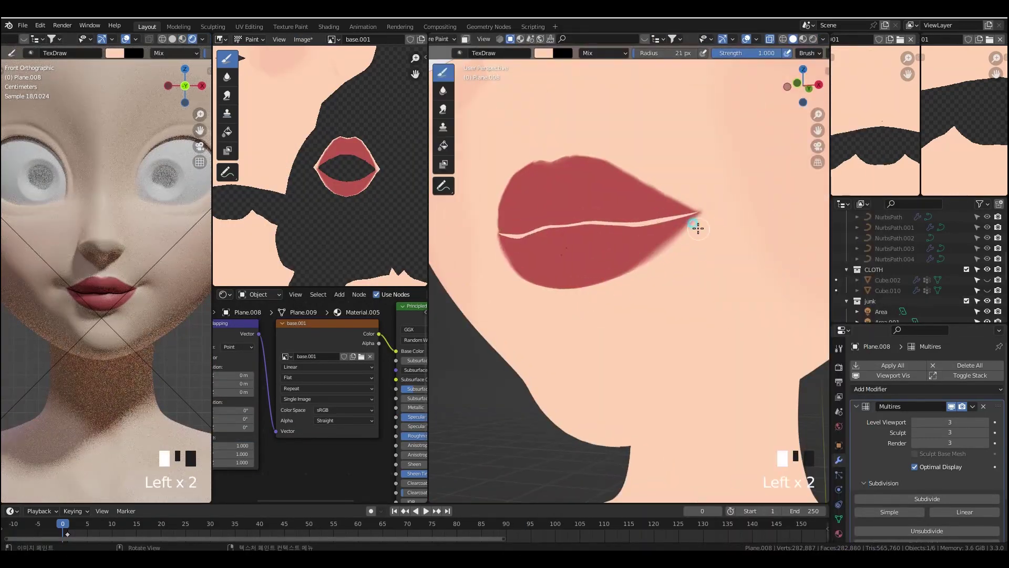
# - Shrink the Draw brush radius to 13 px and paint peach along the outer edges of both lips
pyautogui.moveTo(695, 225)
pyautogui.mouseDown()
pyautogui.moveTo(680, 245)
pyautogui.moveTo(621, 257)
pyautogui.mouseUp()
pyautogui.moveTo(638, 252)
pyautogui.mouseDown(button='middle')
pyautogui.moveTo(658, 277)
pyautogui.moveTo(642, 207)
pyautogui.moveTo(604, 157)
pyautogui.mouseUp(button='middle')
pyautogui.press('f')
pyautogui.click(631, 183)
pyautogui.moveTo(565, 84); pyautogui.dragTo(582, 139, button='middle')
pyautogui.moveTo(582, 139); pyautogui.dragTo(681, 127)
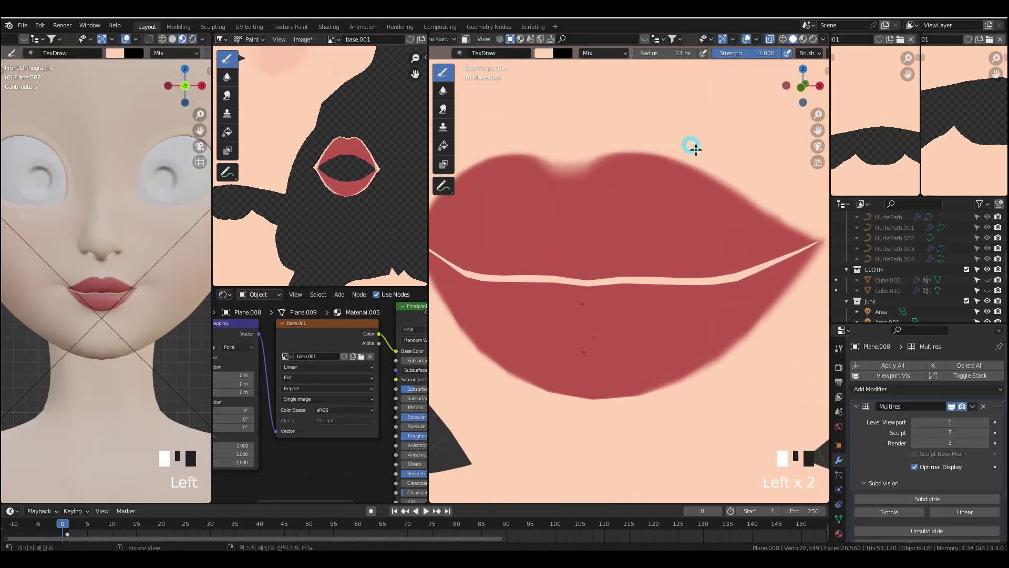
# - Trim the upper lip's outer edge with peach strokes and soften the edge around the cupid's bow
pyautogui.press('`')
pyautogui.keyDown('ctrl'); pyautogui.moveTo(625, 170); pyautogui.dragTo(621, 196, button='middle'); pyautogui.keyUp('ctrl')
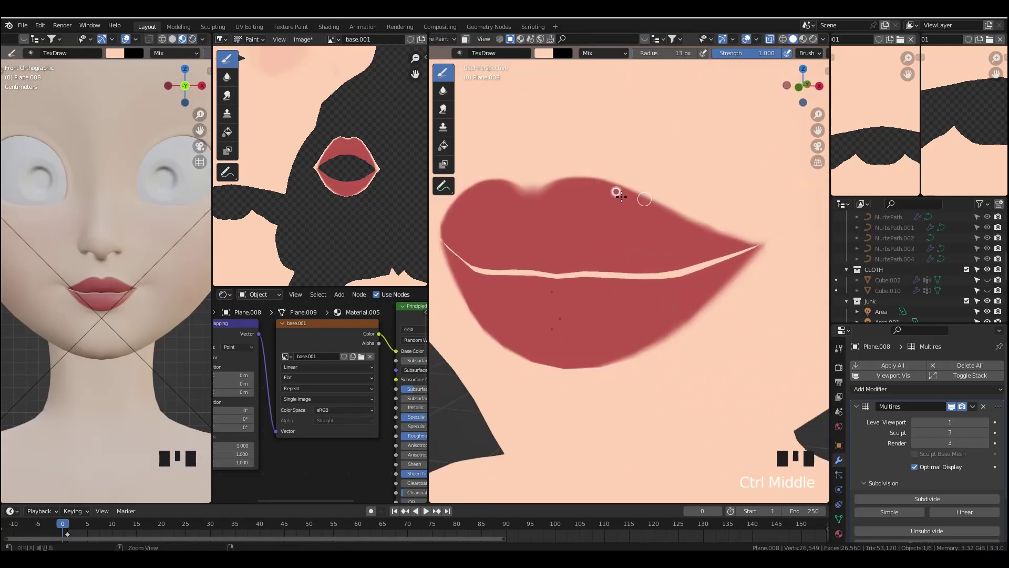
pyautogui.moveTo(766, 238); pyautogui.dragTo(565, 155, button='middle')
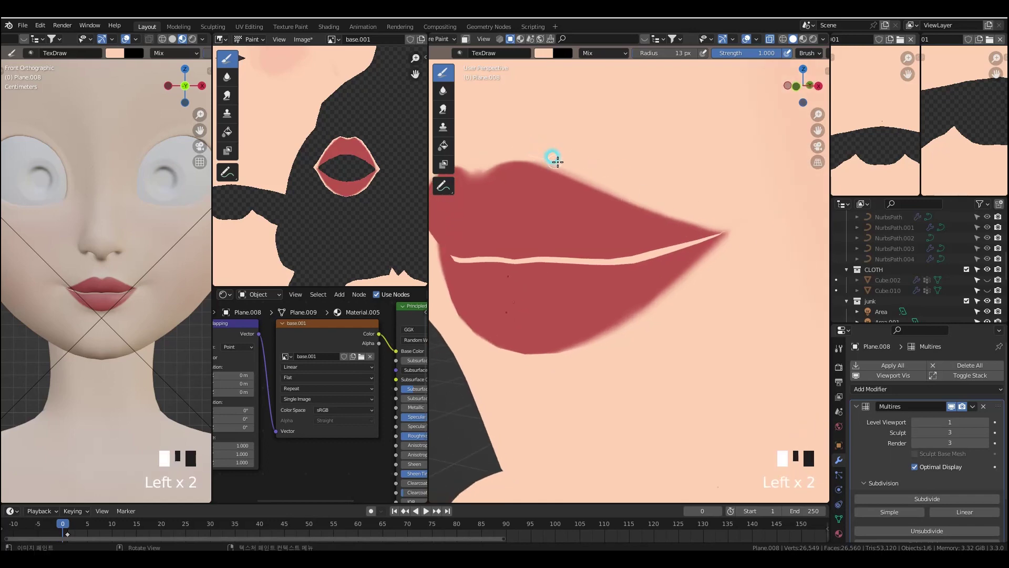
pyautogui.moveTo(671, 209); pyautogui.dragTo(622, 147, button='middle')
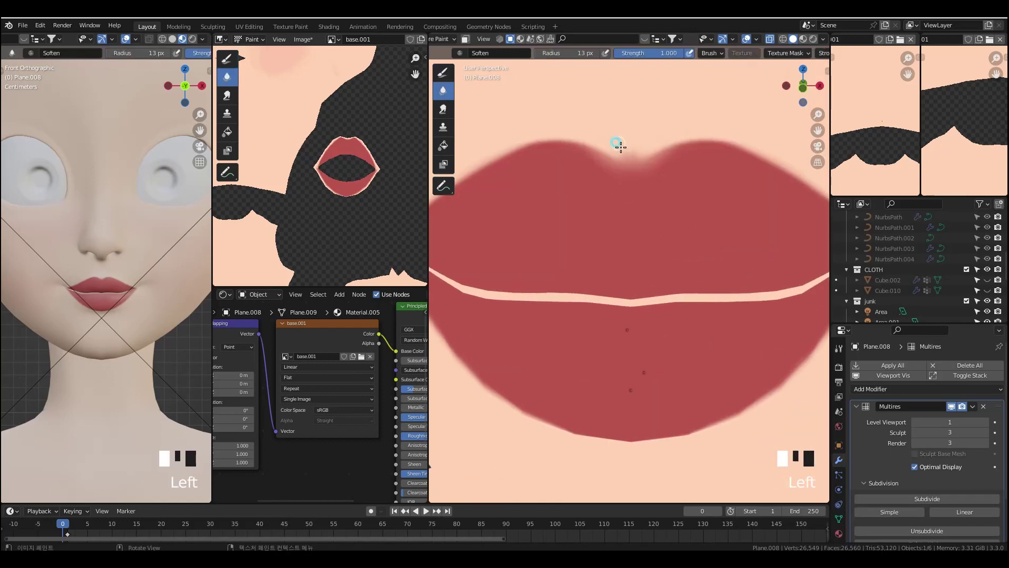
# - Return to the Draw brush and carve the cupid's bow dip at the upper lip's center with peach strokes
pyautogui.click(442, 72)
pyautogui.click(758, 53)
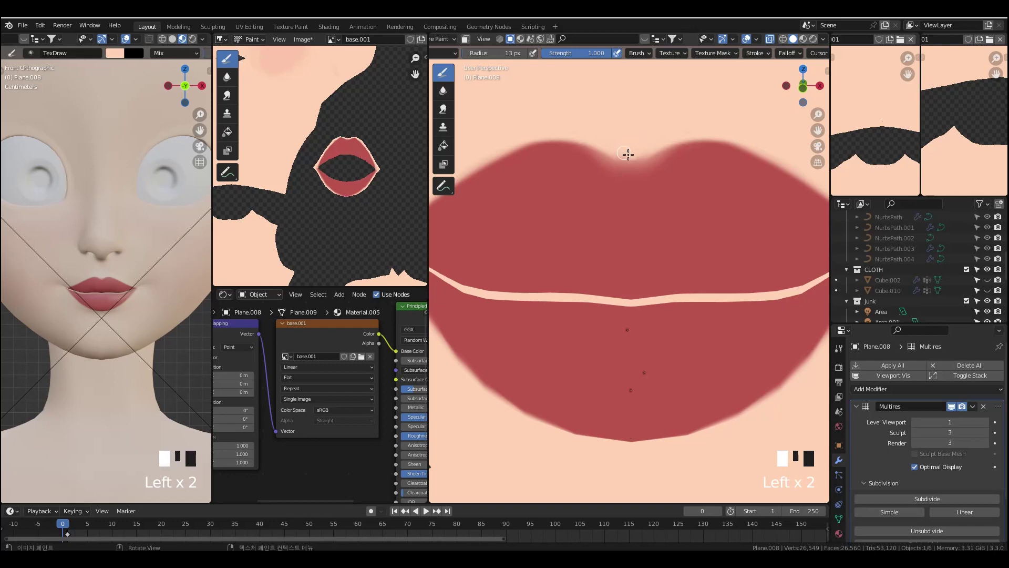
pyautogui.keyDown('ctrl'); pyautogui.moveTo(688, 164); pyautogui.dragTo(660, 132, button='middle'); pyautogui.keyUp('ctrl')
pyautogui.moveTo(660, 132)
pyautogui.keyDown('ctrl'); pyautogui.mouseDown(button='middle')
pyautogui.moveTo(641, 95)
pyautogui.moveTo(617, 142)
pyautogui.mouseUp(button='middle'); pyautogui.keyUp('ctrl')
pyautogui.click(617, 141)
pyautogui.moveTo(625, 147); pyautogui.dragTo(714, 130)
pyautogui.scroll(-2, 614, 189)
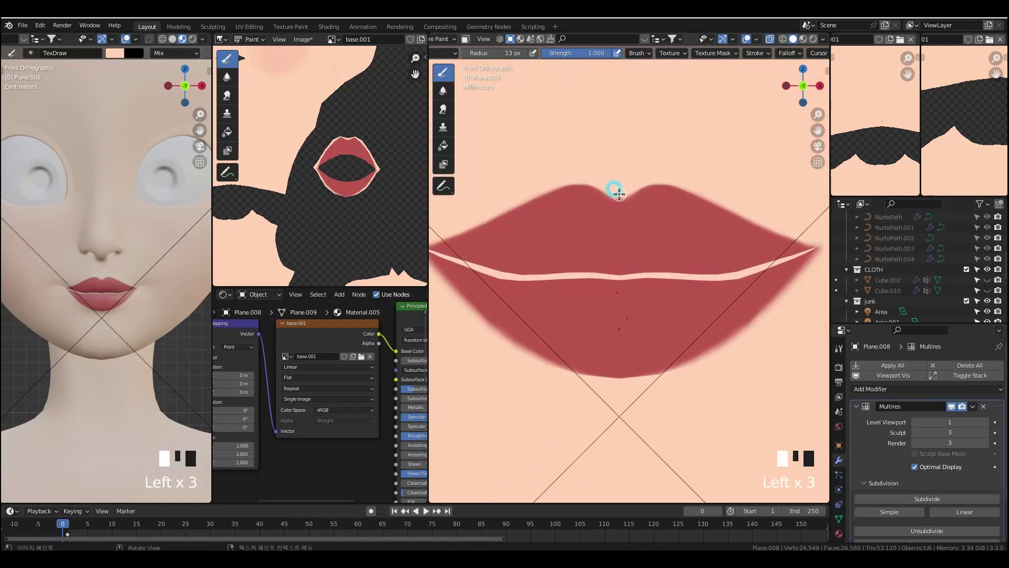
# - Save the painted base.001 texture and check the lips up close in rendered shading from Object Mode
pyautogui.keyDown('ctrl'); pyautogui.moveTo(618, 193); pyautogui.dragTo(692, 210, button='middle'); pyautogui.keyUp('ctrl')
pyautogui.hotkey('ctrl', 'Tab')
pyautogui.click(304, 39)
pyautogui.click(332, 136)
pyautogui.click(207, 39)
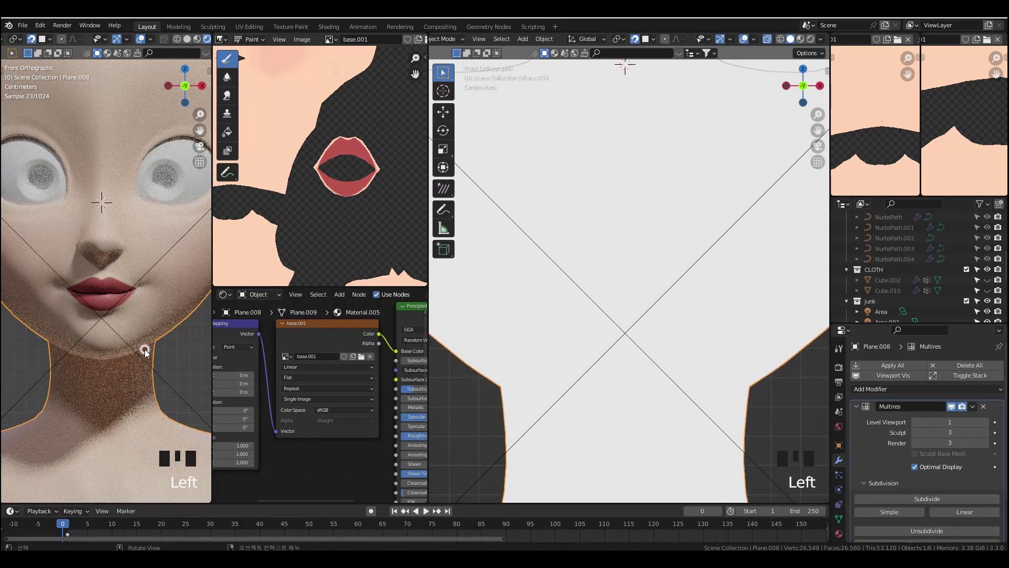
pyautogui.keyDown('ctrl'); pyautogui.moveTo(145, 351); pyautogui.dragTo(155, 223, button='middle'); pyautogui.keyUp('ctrl')
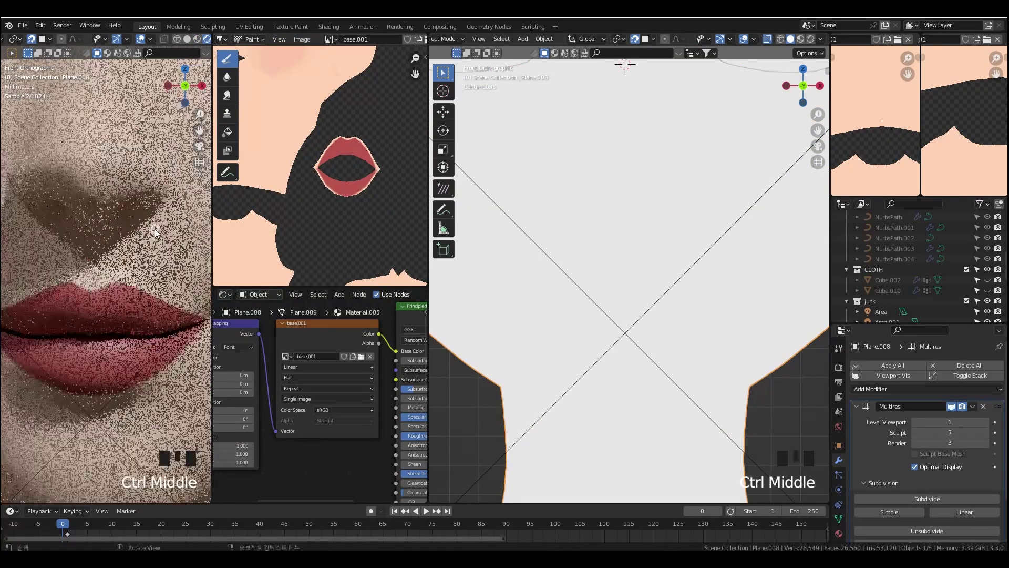
pyautogui.click(197, 39)
# - Return to Texture Paint mode and paint peach along the upper lip's slope toward the mouth corner
pyautogui.hotkey('ctrl', 'Tab')
pyautogui.moveTo(701, 293); pyautogui.dragTo(675, 292, button='middle')
pyautogui.keyDown('ctrl'); pyautogui.moveTo(683, 284); pyautogui.dragTo(694, 220, button='middle'); pyautogui.keyUp('ctrl')
pyautogui.scroll(-6, 783, 52)
pyautogui.click(794, 53)
pyautogui.moveTo(629, 210); pyautogui.dragTo(634, 213)
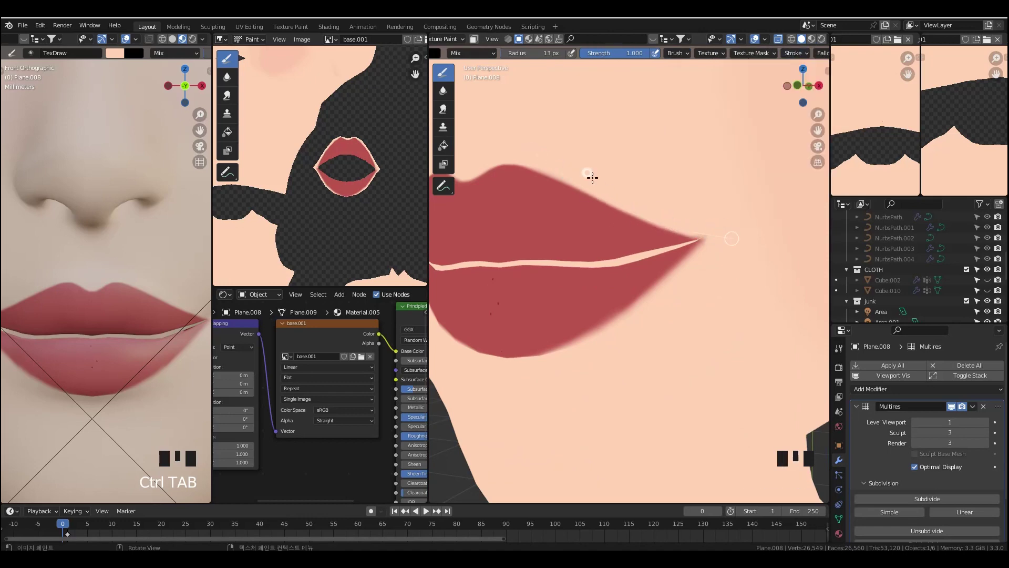
pyautogui.moveTo(724, 233); pyautogui.dragTo(609, 202)
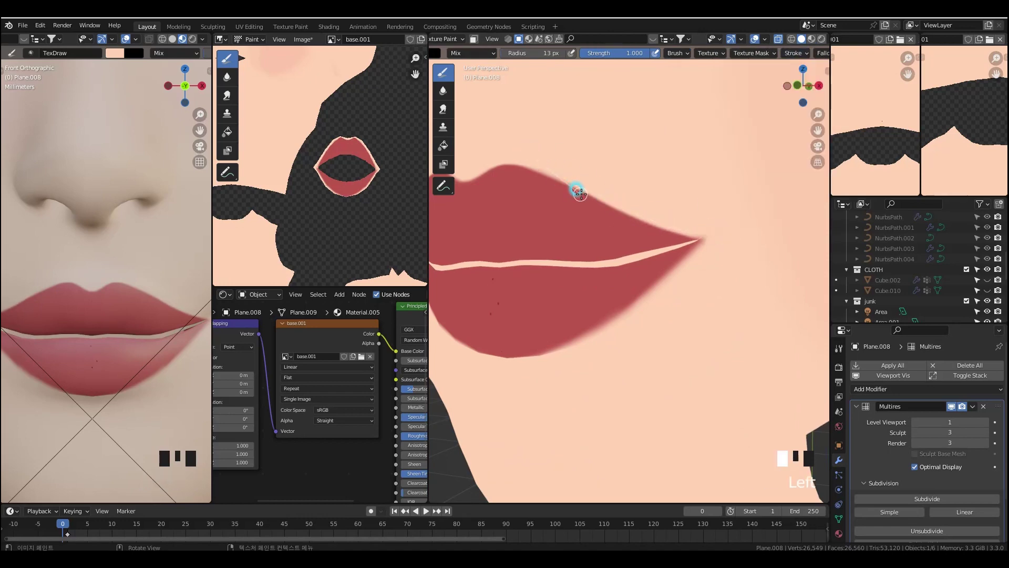
# - Refine the upper lip's outer slope with peach strokes, undoing one stray stroke
pyautogui.moveTo(652, 275)
pyautogui.mouseDown(button='middle')
pyautogui.moveTo(675, 276)
pyautogui.moveTo(639, 268)
pyautogui.mouseUp(button='middle')
pyautogui.moveTo(573, 174); pyautogui.dragTo(615, 190)
pyautogui.hotkey('ctrl', 'z')
pyautogui.moveTo(645, 286); pyautogui.dragTo(673, 299, button='middle')
pyautogui.moveTo(598, 208); pyautogui.dragTo(642, 238)
pyautogui.moveTo(642, 238); pyautogui.dragTo(639, 184, button='middle')
pyautogui.moveTo(631, 199); pyautogui.dragTo(623, 173, button='middle')
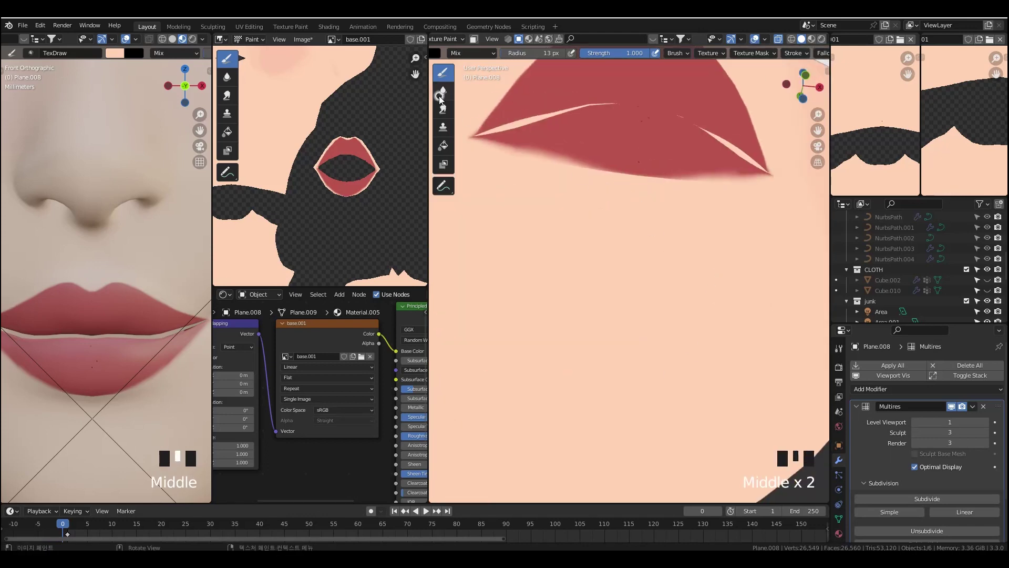
# - Soften the lower lip's bottom edge with the Soften brush from a low viewing angle
pyautogui.click(443, 90)
pyautogui.moveTo(591, 167); pyautogui.dragTo(688, 178)
pyautogui.press('`')
pyautogui.keyDown('ctrl'); pyautogui.moveTo(693, 215); pyautogui.dragTo(683, 268, button='middle'); pyautogui.keyUp('ctrl')
# - Use base3 copy.png as the material's image texture and inspect the redder lips from several angles
pyautogui.click(303, 39)
pyautogui.moveTo(105, 263); pyautogui.dragTo(138, 329, button='middle')
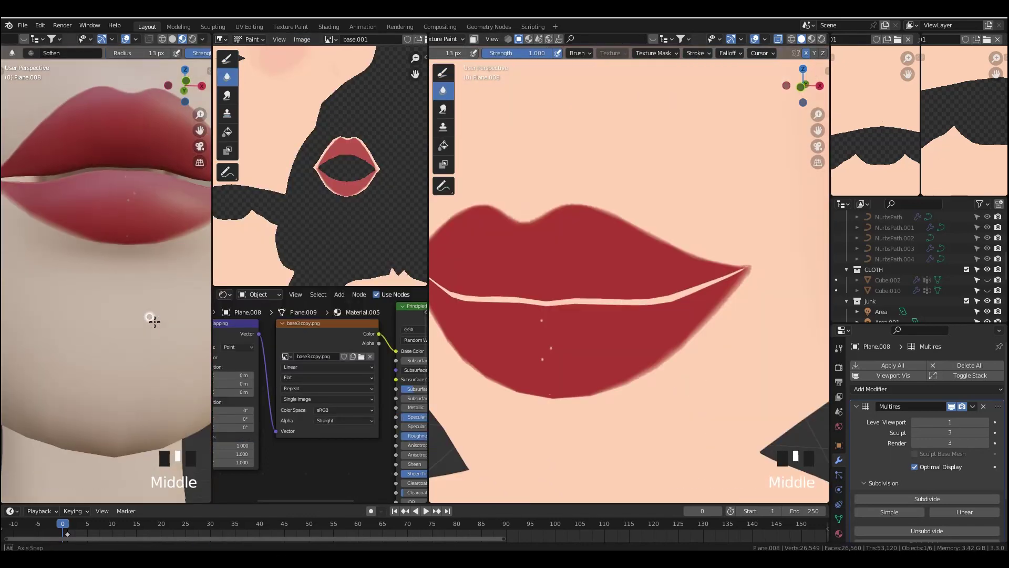
pyautogui.press('`')
pyautogui.press('`')
pyautogui.moveTo(457, 52); pyautogui.dragTo(578, 55, button='middle')
# - Switch to the Draw brush and sample the new lip red from the model as the brush color
pyautogui.click(443, 73)
pyautogui.click(839, 348)
pyautogui.scroll(-11, 888, 476)
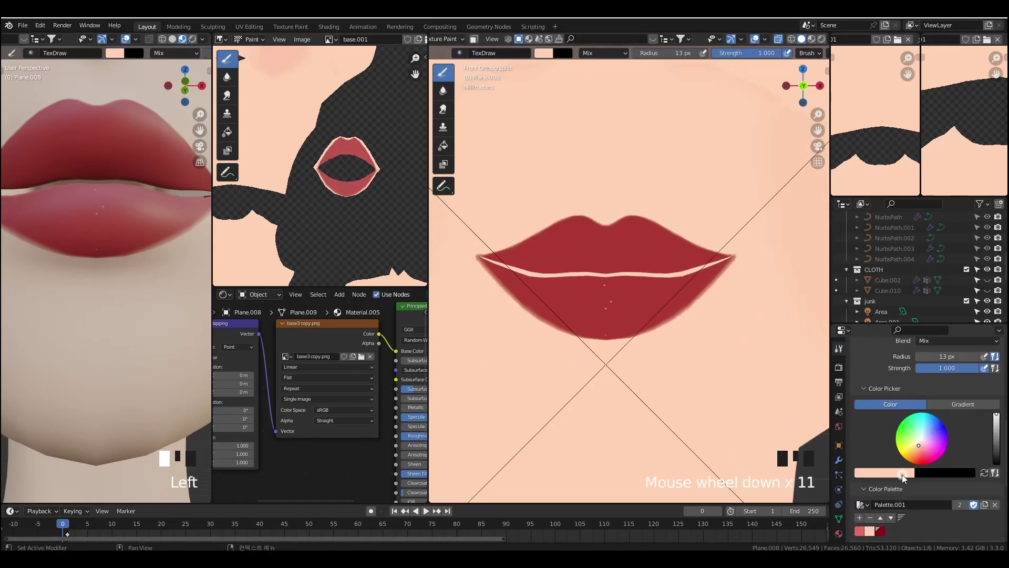
pyautogui.click(901, 474)
pyautogui.click(906, 437)
pyautogui.click(665, 261)
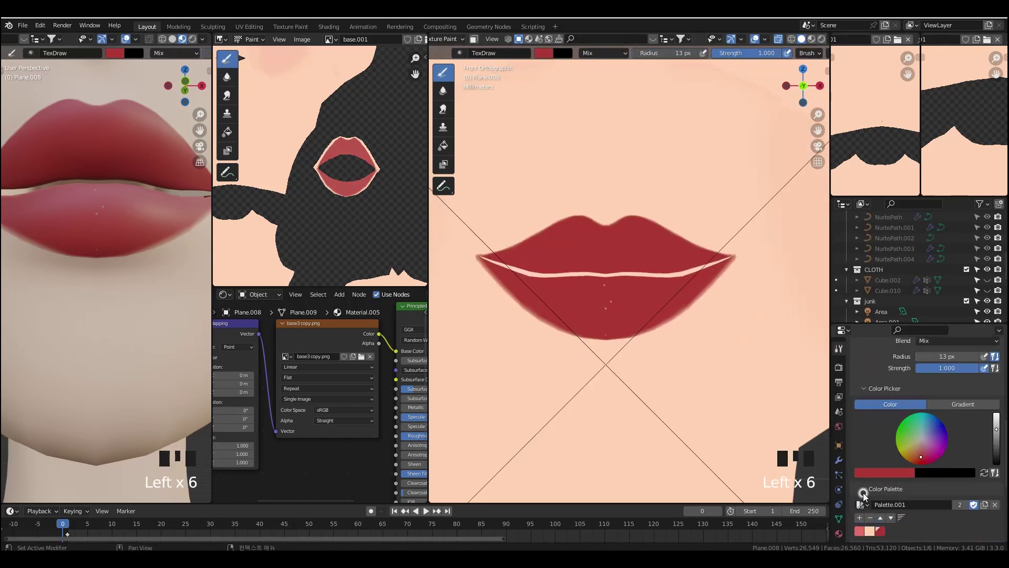
# - Touch up the lower lip's fill with the sampled red and the dark red palette color
pyautogui.moveTo(802, 51); pyautogui.dragTo(765, 52, button='middle')
pyautogui.click(791, 53)
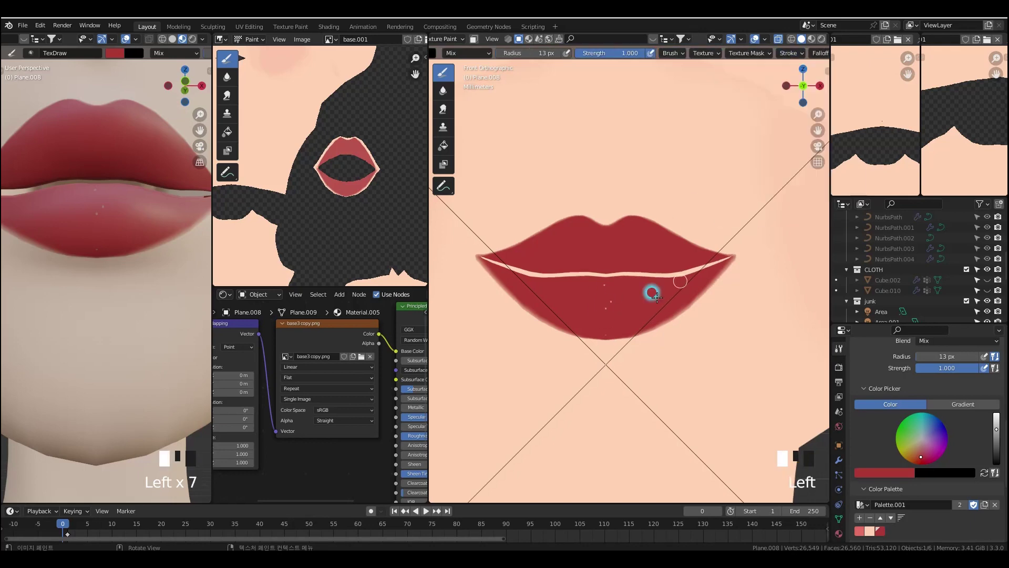
pyautogui.moveTo(610, 304); pyautogui.dragTo(678, 284, button='middle')
pyautogui.keyDown('ctrl'); pyautogui.moveTo(683, 226); pyautogui.dragTo(633, 258, button='middle'); pyautogui.keyUp('ctrl')
pyautogui.keyDown('shift'); pyautogui.moveTo(633, 263); pyautogui.dragTo(606, 266, button='middle'); pyautogui.keyUp('shift')
pyautogui.press('KP_1')
pyautogui.scroll(-5, 881, 502)
pyautogui.click(881, 502)
pyautogui.click(884, 444)
pyautogui.moveTo(637, 370); pyautogui.dragTo(658, 320)
pyautogui.press('`')
pyautogui.scroll(-4, 709, 342)
# - Pick the pink palette color and set the Draw brush radius to 59 px and strength to 0.178
pyautogui.click(859, 502)
pyautogui.scroll(-2, 784, 336)
pyautogui.press('f')
pyautogui.click(757, 321)
pyautogui.moveTo(699, 294)
pyautogui.mouseDown(button='middle')
pyautogui.moveTo(616, 280)
pyautogui.moveTo(849, 223)
pyautogui.mouseUp(button='middle')
pyautogui.press('f')
pyautogui.click(628, 274)
pyautogui.hotkey('shift', 'f')
pyautogui.click(615, 253)
# - Unhide Plane.007 in the outliner and view the face at an angle
pyautogui.scroll(8, 904, 242)
pyautogui.click(987, 249)
pyautogui.click(987, 302)
pyautogui.moveTo(683, 221)
pyautogui.mouseDown(button='middle')
pyautogui.moveTo(667, 219)
pyautogui.moveTo(675, 221)
pyautogui.mouseUp(button='middle')
# - Shift the brush color to a stronger red and open the reference image 1.JPG in the small image editor
pyautogui.click(885, 444)
pyautogui.click(886, 444)
pyautogui.click(858, 363)
pyautogui.click(426, 39)
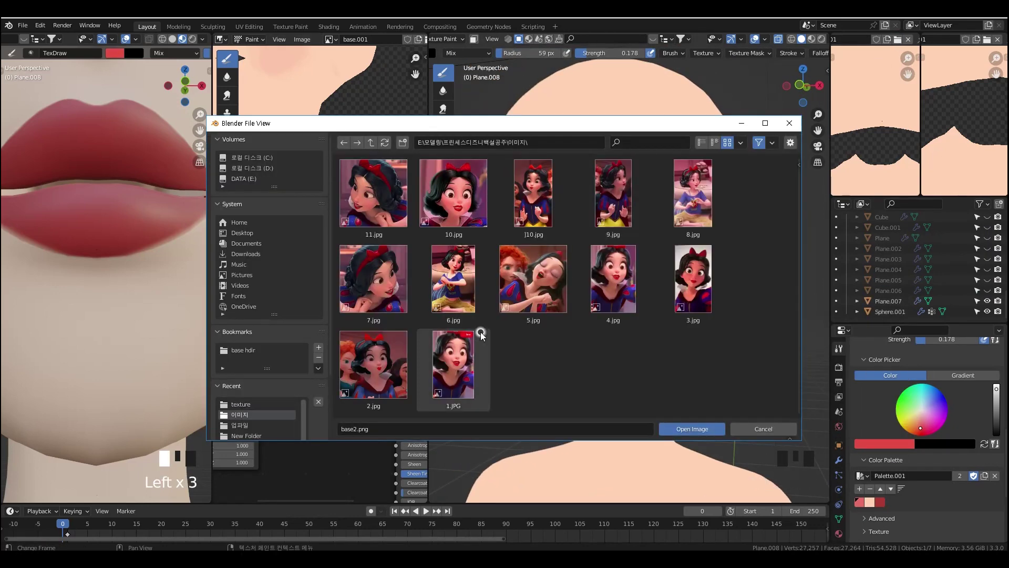
pyautogui.doubleClick(475, 333)
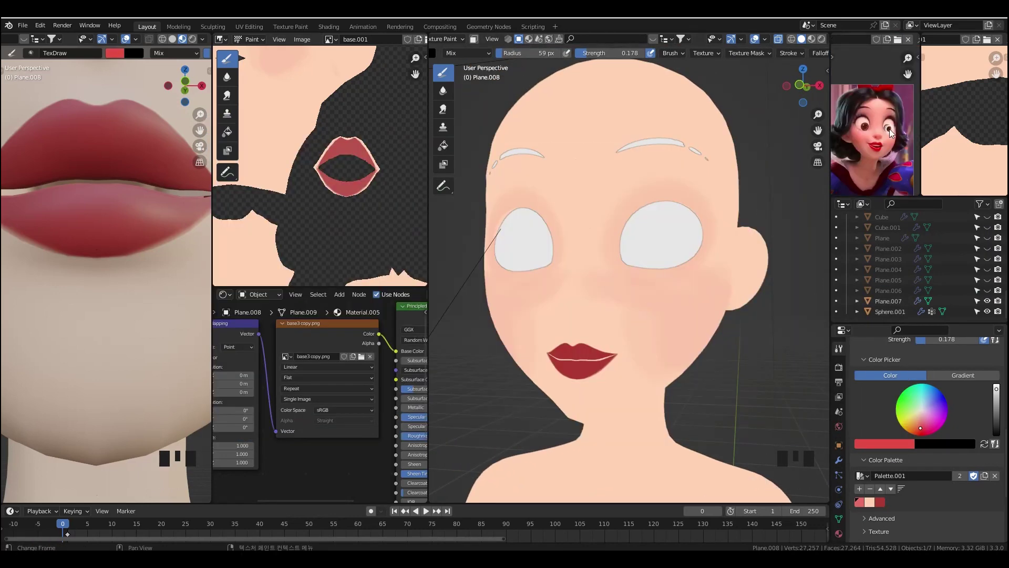
# - Change the brush color to a muted red-brown with H 0.031, S 0.502, V 0.760 and add it to the palette
pyautogui.click(884, 444)
pyautogui.moveTo(905, 312); pyautogui.dragTo(905, 325)
pyautogui.click(860, 488)
pyautogui.moveTo(888, 158)
pyautogui.mouseDown(button='middle')
pyautogui.moveTo(884, 149)
pyautogui.moveTo(835, 335)
pyautogui.mouseUp(button='middle')
# - Sample the eyeshadow color from the reference image, adjust it to a dark purple and add it to the palette
pyautogui.click(885, 444)
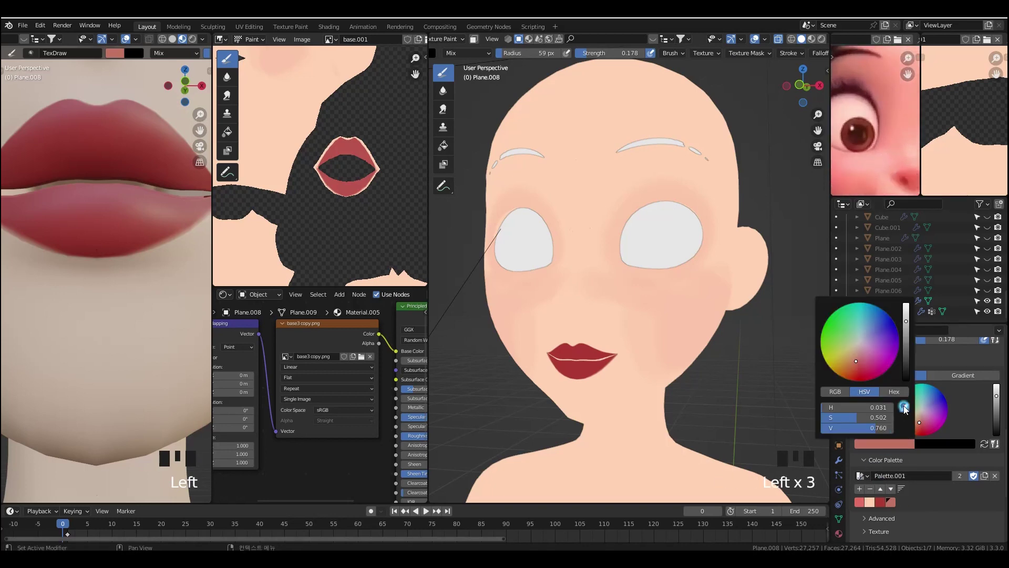
pyautogui.click(904, 408)
pyautogui.click(863, 83)
pyautogui.click(886, 444)
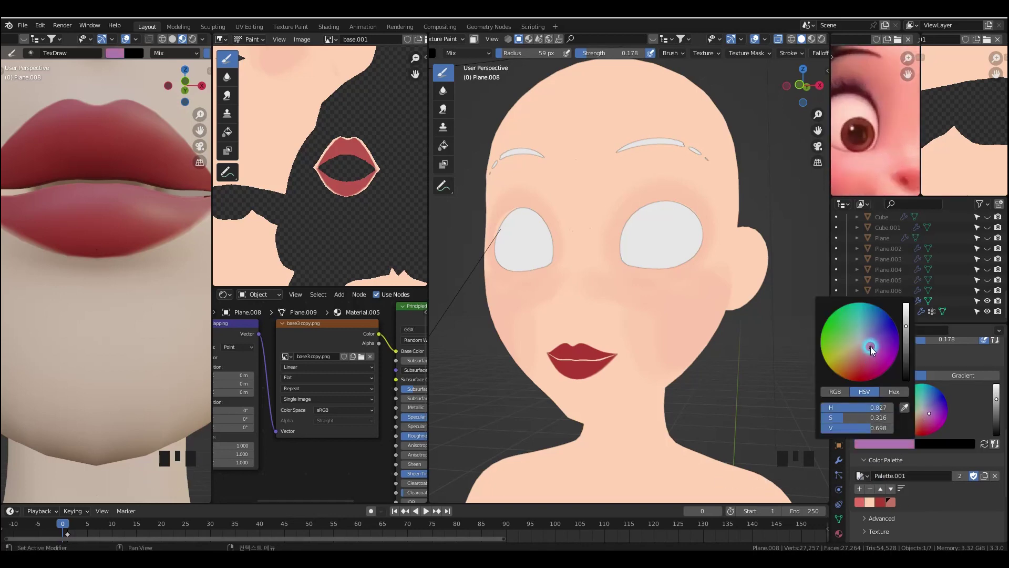
pyautogui.moveTo(871, 347); pyautogui.dragTo(875, 345)
pyautogui.moveTo(906, 326); pyautogui.dragTo(905, 344)
pyautogui.click(859, 488)
# - Shade the skin around the eyes with the muted red-brown palette color
pyautogui.click(879, 503)
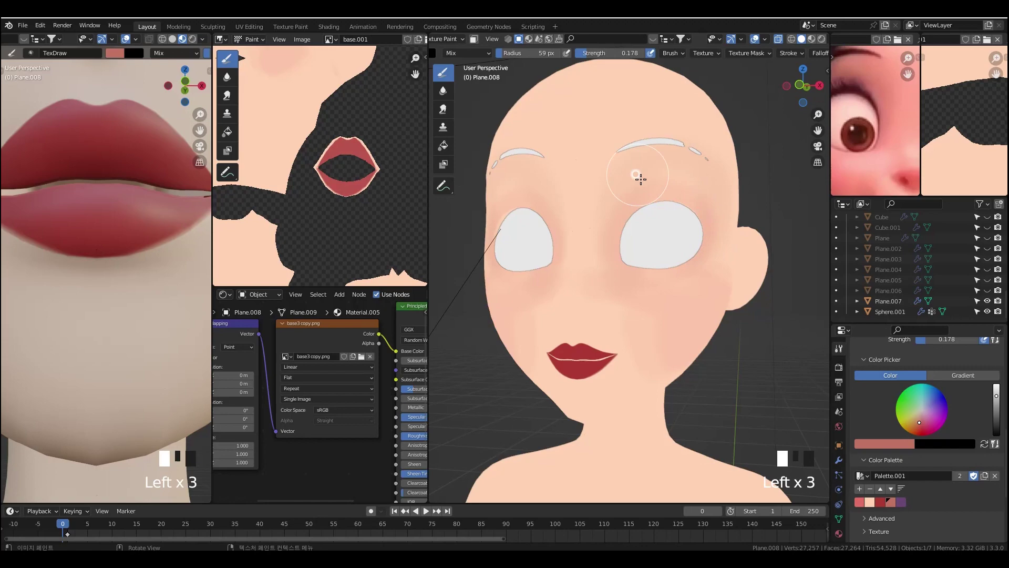
pyautogui.moveTo(637, 175); pyautogui.dragTo(625, 179, button='middle')
pyautogui.moveTo(888, 157); pyautogui.dragTo(873, 94, button='middle')
pyautogui.moveTo(628, 295); pyautogui.dragTo(626, 221, button='middle')
# - Pick the pink palette color and compare the face under Studio and Flat viewport lighting
pyautogui.click(859, 502)
pyautogui.click(792, 40)
pyautogui.click(801, 40)
pyautogui.click(820, 39)
pyautogui.click(812, 90)
pyautogui.click(800, 39)
pyautogui.click(790, 40)
pyautogui.click(820, 40)
pyautogui.click(847, 90)
# - Shade the eyelids with the purple palette color, comparing against the reference image
pyautogui.press('`')
pyautogui.moveTo(517, 255)
pyautogui.mouseDown(button='middle')
pyautogui.moveTo(612, 218)
pyautogui.moveTo(620, 262)
pyautogui.mouseUp(button='middle')
pyautogui.moveTo(625, 237); pyautogui.dragTo(573, 239, button='middle')
pyautogui.click(900, 501)
pyautogui.moveTo(647, 253); pyautogui.dragTo(677, 253, button='middle')
pyautogui.moveTo(878, 257); pyautogui.dragTo(946, 316, button='middle')
pyautogui.press('`')
pyautogui.keyDown('ctrl'); pyautogui.moveTo(132, 252); pyautogui.dragTo(140, 333, button='middle'); pyautogui.keyUp('ctrl')
pyautogui.moveTo(652, 252)
pyautogui.mouseDown(button='middle')
pyautogui.moveTo(633, 254)
pyautogui.moveTo(628, 221)
pyautogui.mouseUp(button='middle')
# - Switch the viewport lighting to Studio and paint purple along the inner edge of the eye socket
pyautogui.click(820, 40)
pyautogui.click(813, 91)
pyautogui.moveTo(612, 210); pyautogui.dragTo(611, 239)
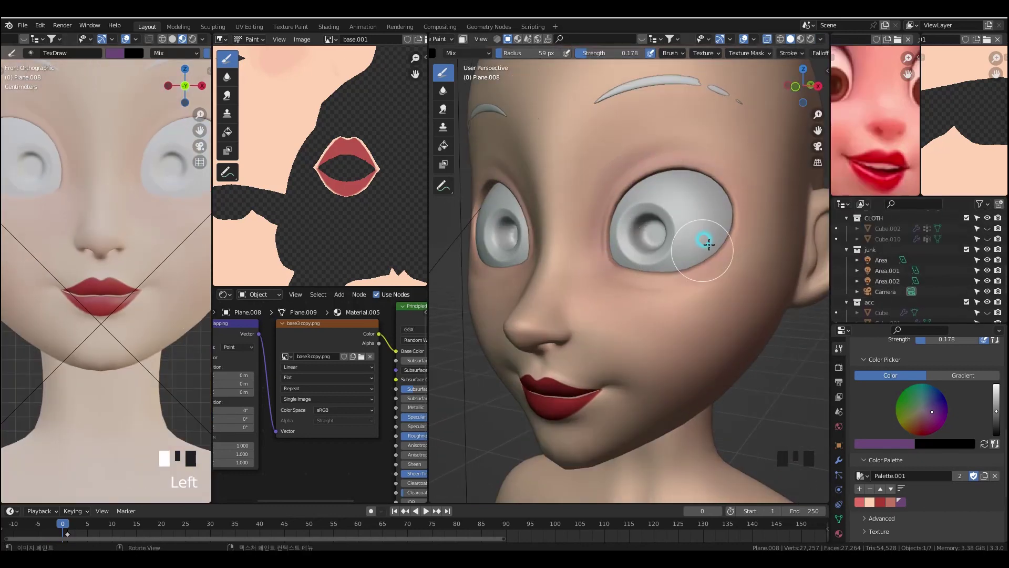
# - Add a dark brown to the palette and shade the eye sockets with it
pyautogui.click(906, 449)
pyautogui.moveTo(906, 321); pyautogui.dragTo(906, 351)
pyautogui.click(859, 489)
pyautogui.press('f')
pyautogui.moveTo(620, 236); pyautogui.dragTo(678, 226, button='middle')
# - Switch the viewport lighting to Flat and build up pink blush on the cheek with a 69 px brush
pyautogui.click(821, 39)
pyautogui.click(846, 90)
pyautogui.moveTo(689, 163)
pyautogui.keyDown('ctrl'); pyautogui.mouseDown(button='middle')
pyautogui.moveTo(694, 210)
pyautogui.moveTo(696, 179)
pyautogui.mouseUp(button='middle'); pyautogui.keyUp('ctrl')
pyautogui.moveTo(696, 178)
pyautogui.keyDown('shift'); pyautogui.mouseDown(button='middle')
pyautogui.moveTo(702, 218)
pyautogui.moveTo(704, 169)
pyautogui.mouseUp(button='middle'); pyautogui.keyUp('shift')
pyautogui.click(859, 502)
pyautogui.moveTo(717, 310)
pyautogui.keyDown('ctrl'); pyautogui.mouseDown(button='middle')
pyautogui.moveTo(716, 288)
pyautogui.moveTo(656, 294)
pyautogui.mouseUp(button='middle'); pyautogui.keyUp('ctrl')
pyautogui.press('f')
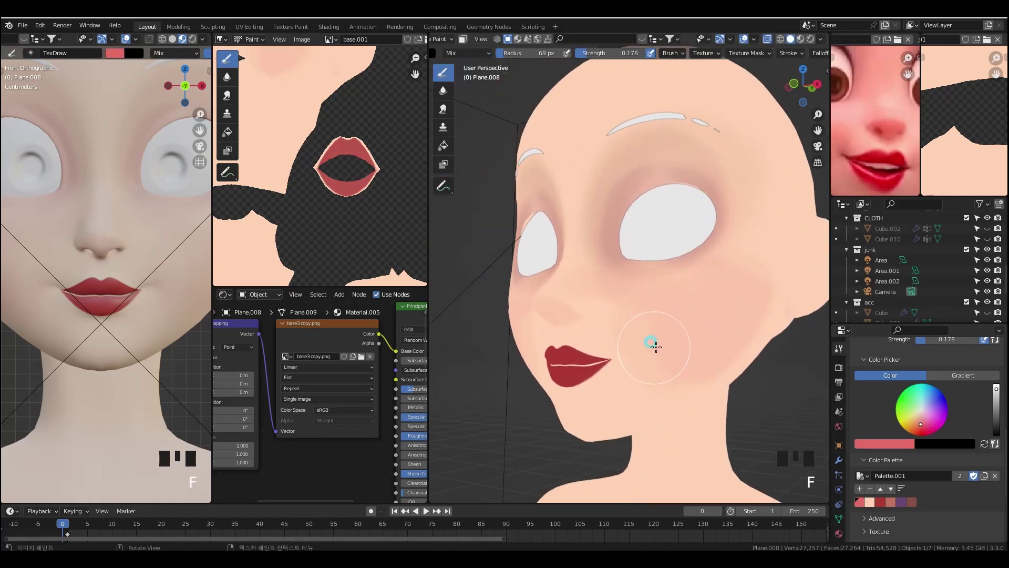
pyautogui.moveTo(678, 352); pyautogui.dragTo(686, 360)
pyautogui.moveTo(718, 292); pyautogui.dragTo(730, 290, button='middle')
pyautogui.click(625, 320)
pyautogui.moveTo(714, 325)
pyautogui.mouseDown(button='middle')
pyautogui.moveTo(747, 230)
pyautogui.moveTo(779, 307)
pyautogui.mouseUp(button='middle')
# - Blend the cheek blush into the surrounding skin with the Soften brush
pyautogui.click(443, 90)
pyautogui.click(630, 303)
pyautogui.moveTo(638, 393); pyautogui.dragTo(641, 329, button='middle')
pyautogui.moveTo(634, 390); pyautogui.dragTo(736, 368, button='middle')
pyautogui.moveTo(137, 357)
pyautogui.keyDown('ctrl'); pyautogui.mouseDown(button='middle')
pyautogui.moveTo(137, 306)
pyautogui.moveTo(79, 303)
pyautogui.mouseUp(button='middle'); pyautogui.keyUp('ctrl')
pyautogui.moveTo(651, 399)
pyautogui.keyDown('ctrl'); pyautogui.mouseDown(button='middle')
pyautogui.moveTo(651, 331)
pyautogui.moveTo(584, 294)
pyautogui.mouseUp(button='middle'); pyautogui.keyUp('ctrl')
# - Switch to the Draw brush with the peach palette color, strength 1.000 and an 18 px radius
pyautogui.click(443, 72)
pyautogui.click(870, 486)
pyautogui.click(789, 54)
pyautogui.press('f')
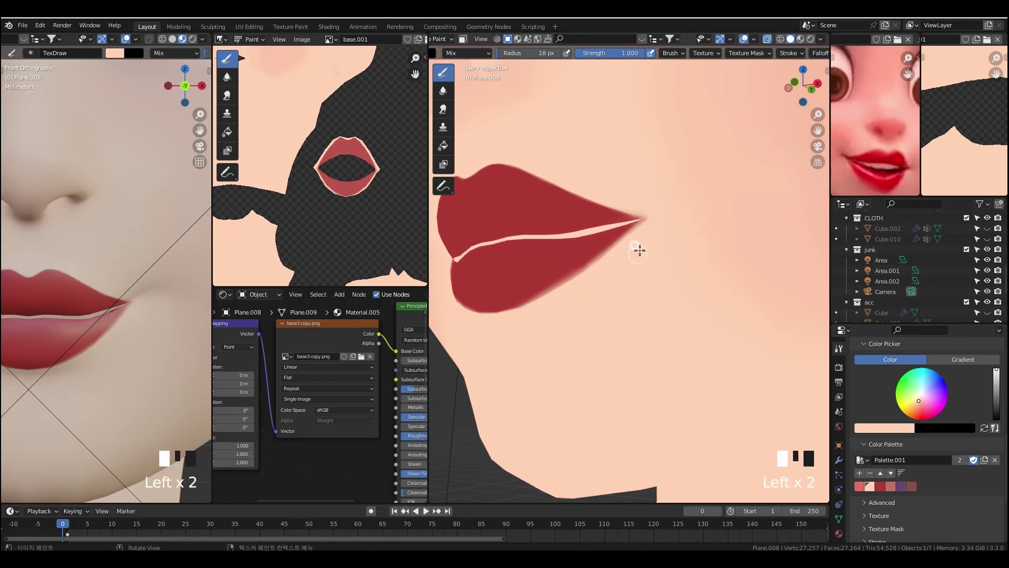
# - Undo the last peach strokes and repaint the skin at the mouth corner with a 5 px brush
pyautogui.hotkey('ctrl', 'z')
pyautogui.hotkey('ctrl', 'z')
pyautogui.hotkey('ctrl', 'z')
pyautogui.hotkey('ctrl', 'z')
pyautogui.moveTo(593, 294)
pyautogui.keyDown('ctrl'); pyautogui.mouseDown(button='middle')
pyautogui.moveTo(692, 217)
pyautogui.moveTo(647, 196)
pyautogui.mouseUp(button='middle'); pyautogui.keyUp('ctrl')
pyautogui.moveTo(599, 225)
pyautogui.mouseDown(button='middle')
pyautogui.moveTo(666, 196)
pyautogui.moveTo(624, 184)
pyautogui.mouseUp(button='middle')
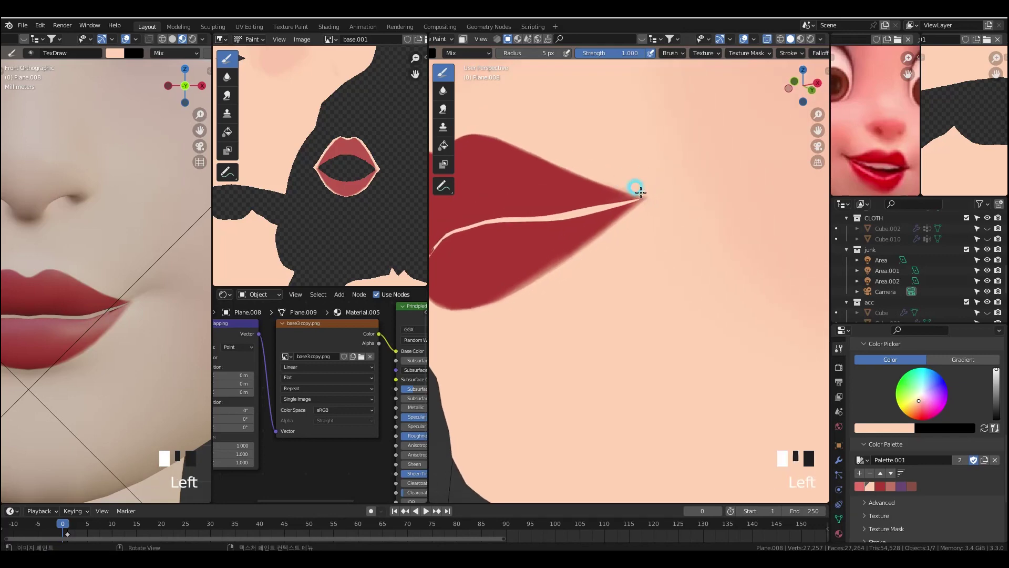
# - Set the brush radius to 12 px, clean the tip of the mouth corner with peach and return to the front view
pyautogui.moveTo(685, 208); pyautogui.dragTo(678, 229, button='middle')
pyautogui.moveTo(142, 295); pyautogui.dragTo(176, 221, button='middle')
pyautogui.keyDown('ctrl'); pyautogui.moveTo(668, 252); pyautogui.dragTo(702, 215, button='middle'); pyautogui.keyUp('ctrl')
pyautogui.press('f')
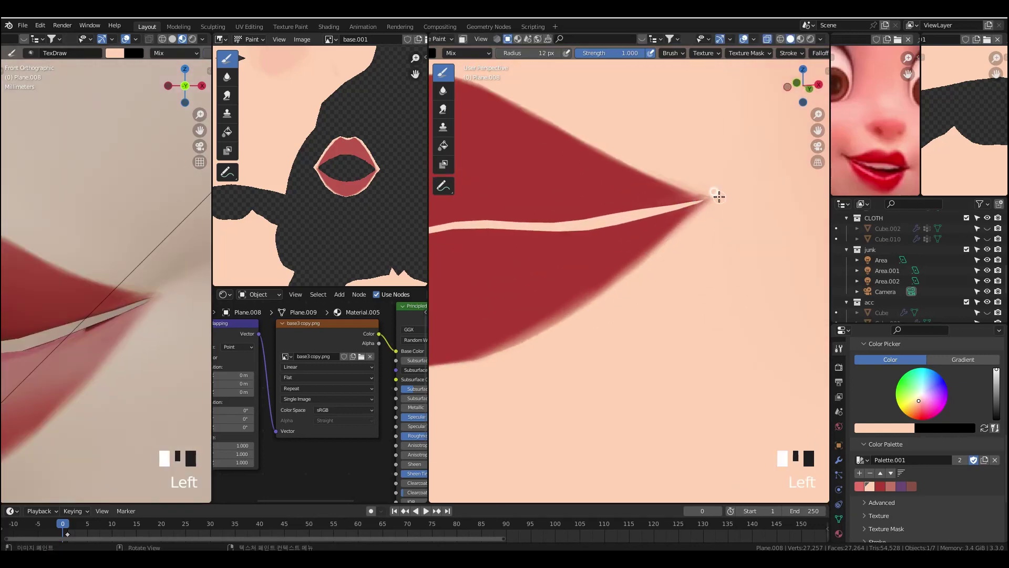
pyautogui.press('`')
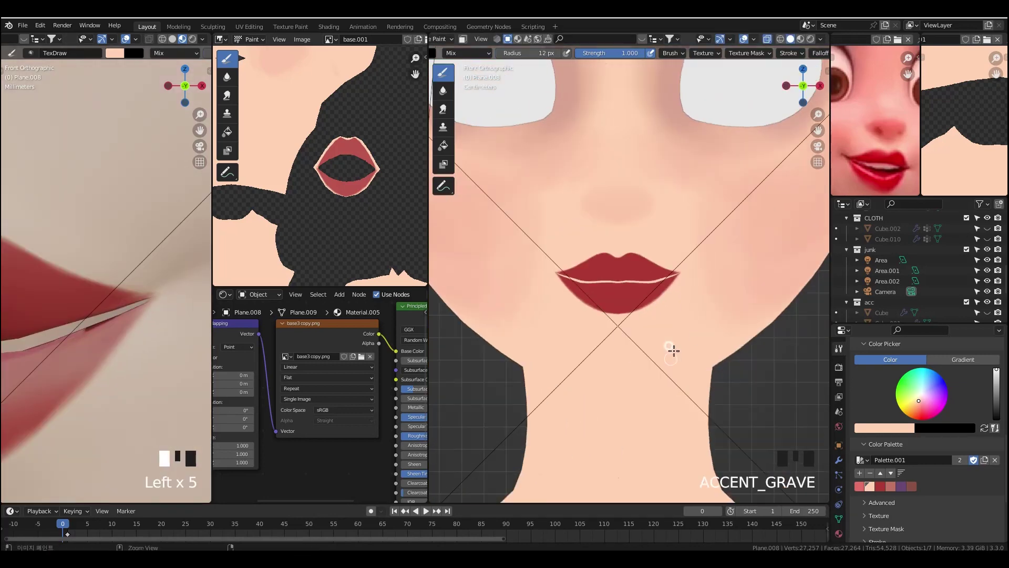
# - Change the Draw brush's falloff curve while viewing the mouth area from the front and side
pyautogui.keyDown('ctrl'); pyautogui.moveTo(674, 349); pyautogui.dragTo(675, 321, button='middle'); pyautogui.keyUp('ctrl')
pyautogui.keyDown('ctrl'); pyautogui.moveTo(118, 310); pyautogui.dragTo(117, 363, button='middle'); pyautogui.keyUp('ctrl')
pyautogui.moveTo(735, 247); pyautogui.dragTo(688, 279, button='middle')
pyautogui.moveTo(799, 53); pyautogui.dragTo(748, 53, button='middle')
pyautogui.click(771, 54)
pyautogui.click(723, 187)
pyautogui.moveTo(680, 316); pyautogui.dragTo(652, 263, button='middle')
pyautogui.click(771, 53)
pyautogui.click(723, 189)
pyautogui.press('f')
# - Set the Draw brush to a 53 px radius and 0.089 strength with coral, and dab it lightly on the face near the mouth
pyautogui.click(741, 53)
pyautogui.moveTo(589, 53); pyautogui.dragTo(526, 53)
pyautogui.click(671, 322)
pyautogui.moveTo(804, 189)
pyautogui.mouseDown(button='middle')
pyautogui.moveTo(761, 180)
pyautogui.moveTo(778, 200)
pyautogui.mouseUp(button='middle')
pyautogui.keyDown('ctrl'); pyautogui.moveTo(699, 221); pyautogui.dragTo(696, 294, button='middle'); pyautogui.keyUp('ctrl')
# - Display base3 copy.png in the image editor and save the painted texture over its existing file
pyautogui.click(331, 39)
pyautogui.click(367, 105)
pyautogui.click(302, 39)
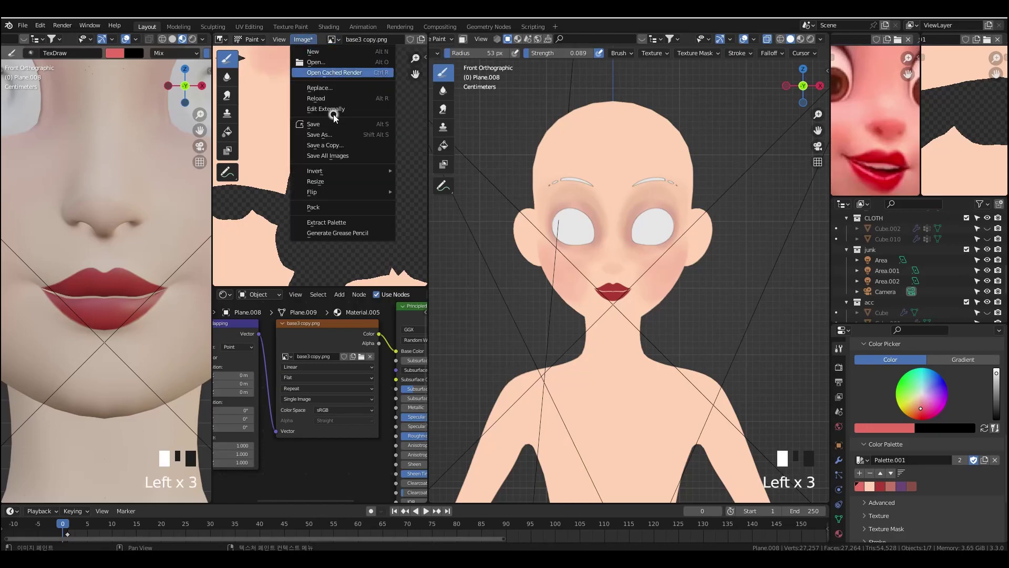
pyautogui.click(331, 135)
pyautogui.doubleClick(361, 374)
# - Preview the painted face in rendered shading and examine the mouth corner up close
pyautogui.click(193, 40)
pyautogui.keyDown('ctrl'); pyautogui.moveTo(126, 226); pyautogui.dragTo(107, 332, button='middle'); pyautogui.keyUp('ctrl')
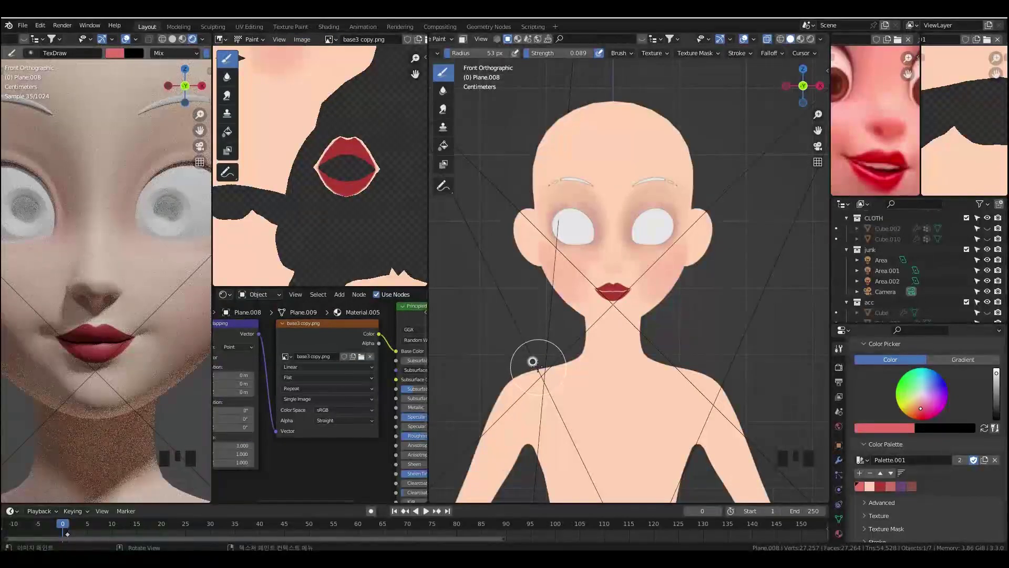
pyautogui.scroll(3, 664, 344)
pyautogui.scroll(8, 158, 368)
pyautogui.keyDown('shift'); pyautogui.moveTo(173, 452); pyautogui.dragTo(83, 386, button='middle'); pyautogui.keyUp('shift')
pyautogui.click(173, 39)
pyautogui.scroll(2, 629, 315)
# - Return the body mesh to Object Mode, raise its Multires viewport level to 3 and change the viewport's shading lighting
pyautogui.hotkey('ctrl', 'Tab')
pyautogui.click(839, 459)
pyautogui.doubleClick(985, 422)
pyautogui.click(820, 40)
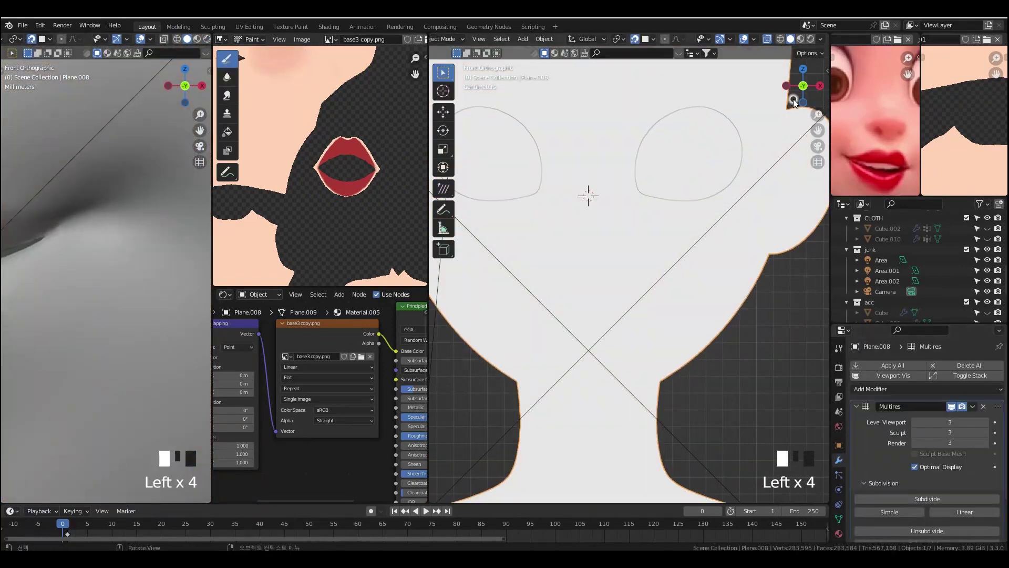
pyautogui.click(777, 70)
# - Examine the sculpted mouth corner in solid shading alongside the rendered preview
pyautogui.scroll(4, 671, 275)
pyautogui.keyDown('shift'); pyautogui.moveTo(671, 275); pyautogui.dragTo(662, 211, button='middle'); pyautogui.keyUp('shift')
pyautogui.moveTo(685, 277); pyautogui.dragTo(669, 261, button='middle')
pyautogui.click(207, 40)
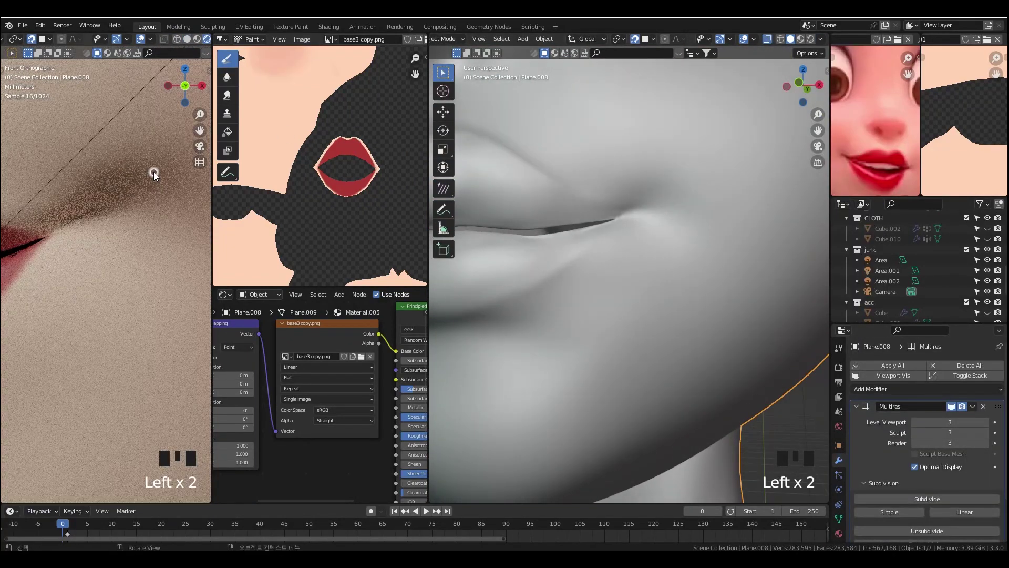
pyautogui.keyDown('ctrl'); pyautogui.moveTo(627, 258); pyautogui.dragTo(669, 255, button='middle'); pyautogui.keyUp('ctrl')
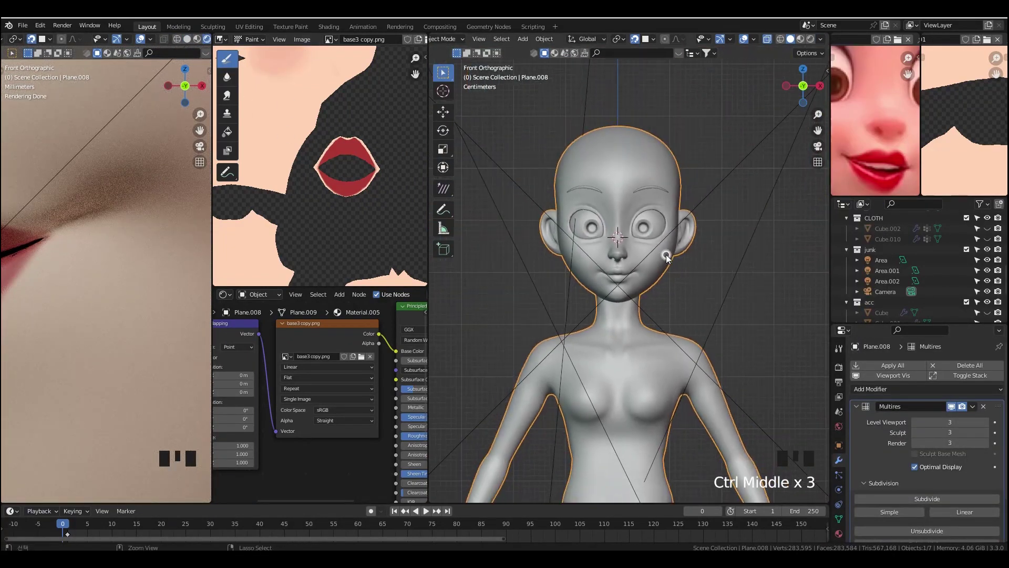
# - Render the scene and examine the lips and mouth corners in the render result
pyautogui.press('F12')
pyautogui.scroll(3, 675, 278)
pyautogui.scroll(-5, 664, 220)
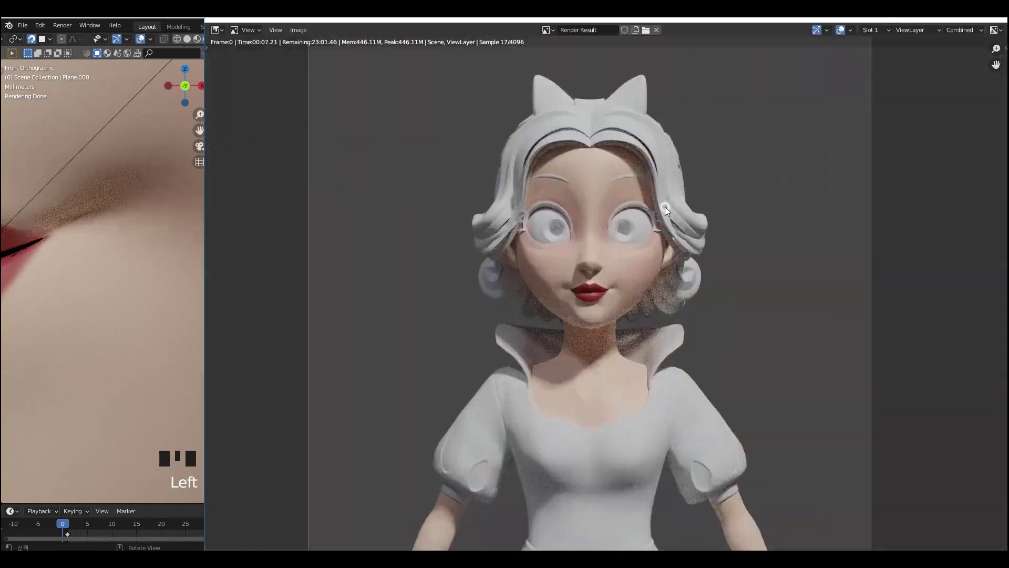
pyautogui.scroll(5, 660, 209)
pyautogui.scroll(3, 593, 306)
pyautogui.moveTo(592, 307)
pyautogui.mouseDown(button='middle')
pyautogui.moveTo(594, 293)
pyautogui.moveTo(587, 310)
pyautogui.mouseUp(button='middle')
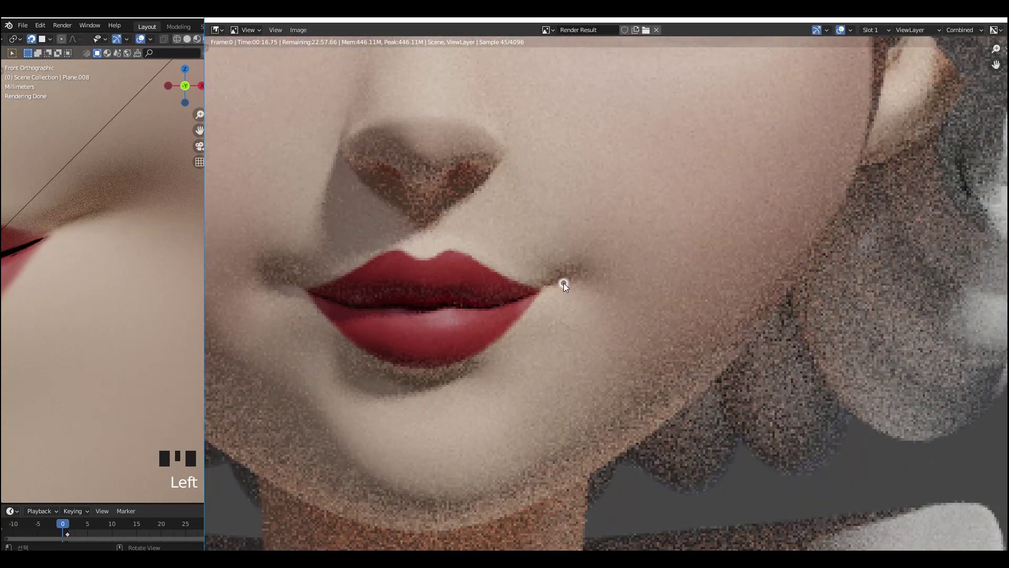
# - Close the render result, save the file and lower the final render's Max Samples for a faster test render
pyautogui.click(994, 20)
pyautogui.click(550, 546)
pyautogui.click(838, 367)
pyautogui.hotkey('ctrl', 's')
pyautogui.click(935, 390)
pyautogui.click(933, 414)
pyautogui.moveTo(912, 503); pyautogui.dragTo(956, 394, button='middle')
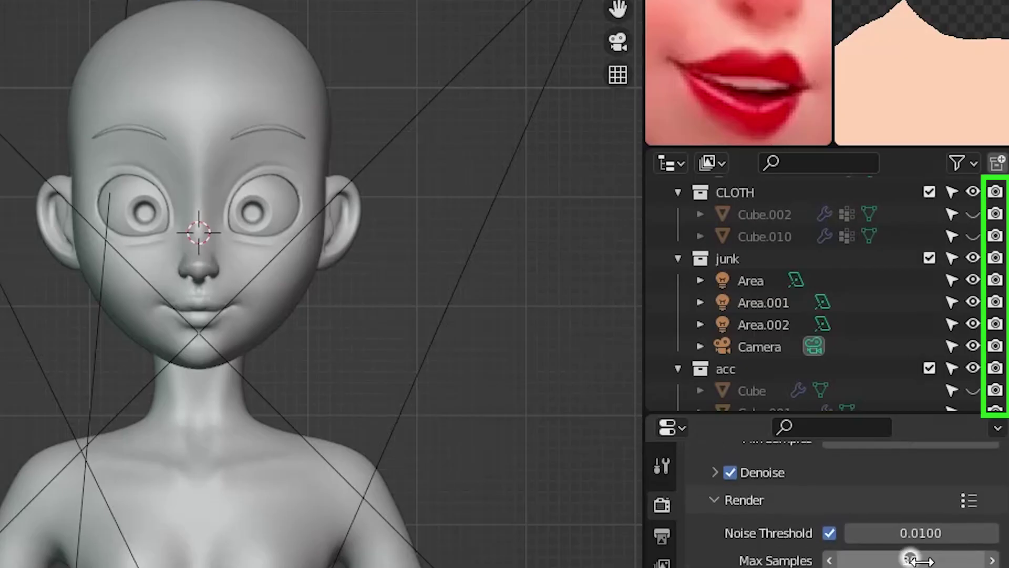
pyautogui.scroll(-5, 846, 505)
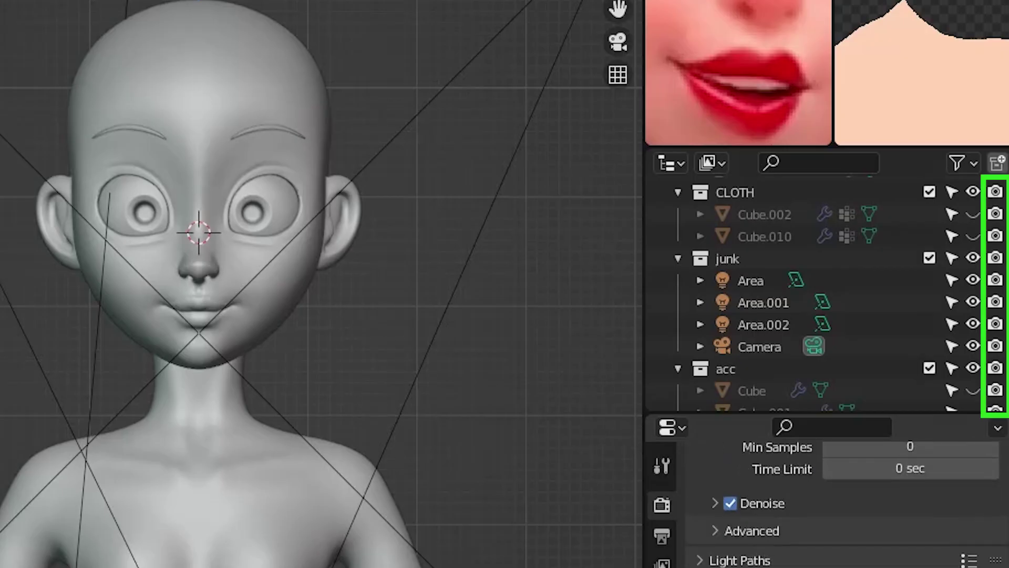
pyautogui.scroll(-3, 846, 504)
pyautogui.click(916, 471)
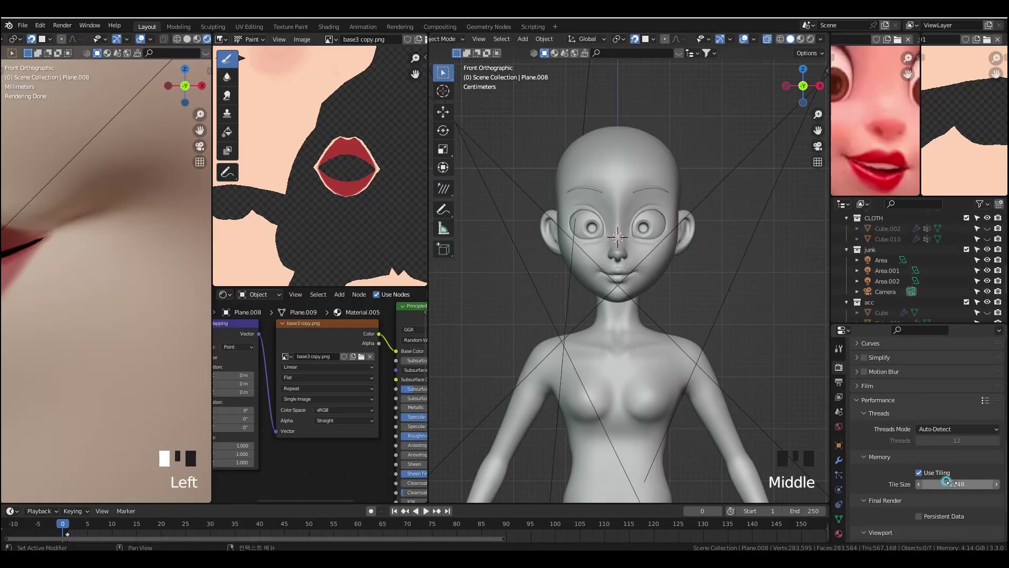
pyautogui.moveTo(883, 482); pyautogui.dragTo(878, 410, button='middle')
# - Render the scene again, inspect the lips, cheeks and eyes, and close the render result
pyautogui.press('F12')
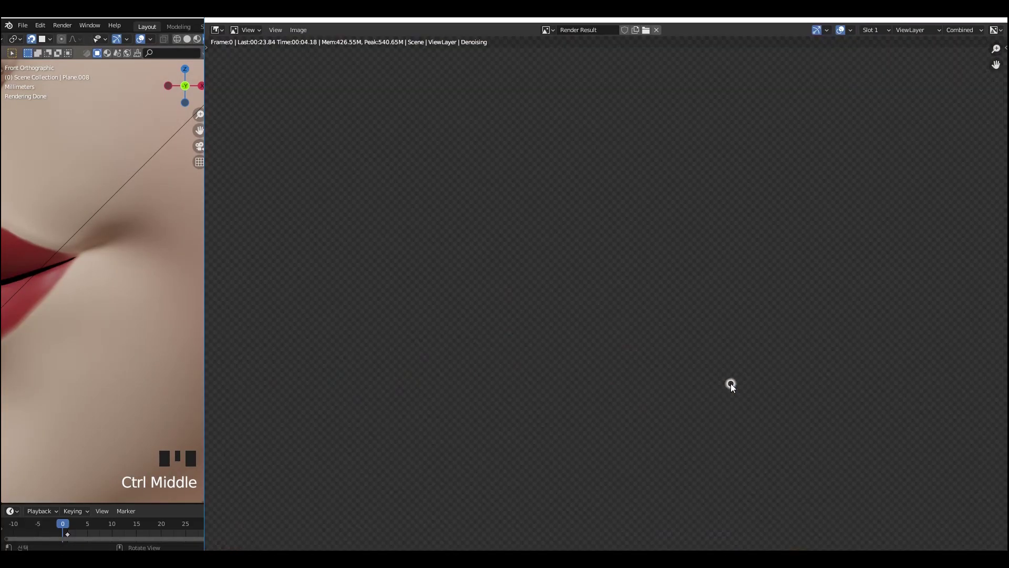
pyautogui.scroll(-4, 578, 299)
pyautogui.scroll(4, 584, 297)
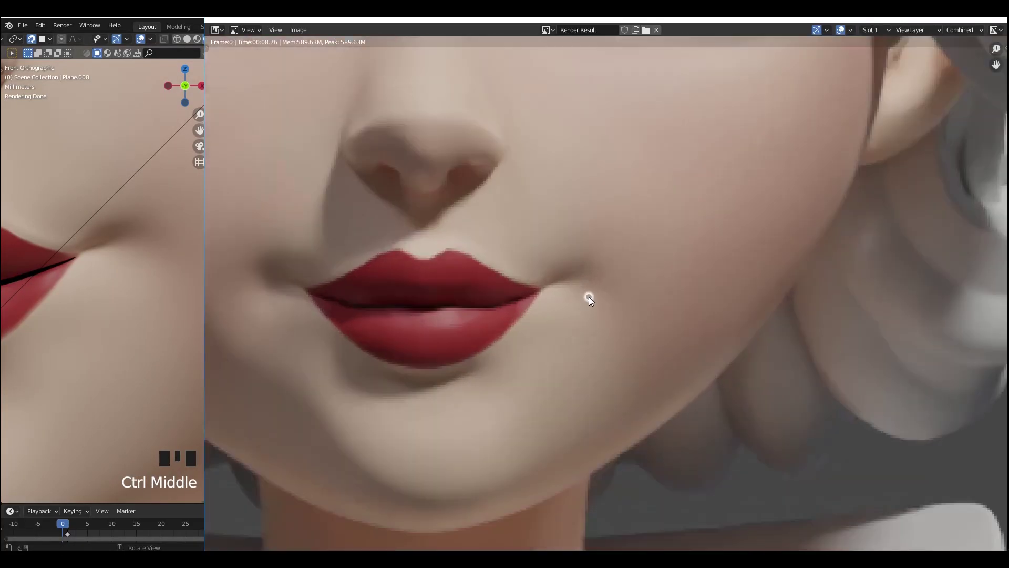
pyautogui.scroll(-2, 587, 299)
pyautogui.moveTo(584, 304); pyautogui.dragTo(585, 311, button='middle')
pyautogui.scroll(-4, 586, 311)
pyautogui.scroll(3, 304, 90)
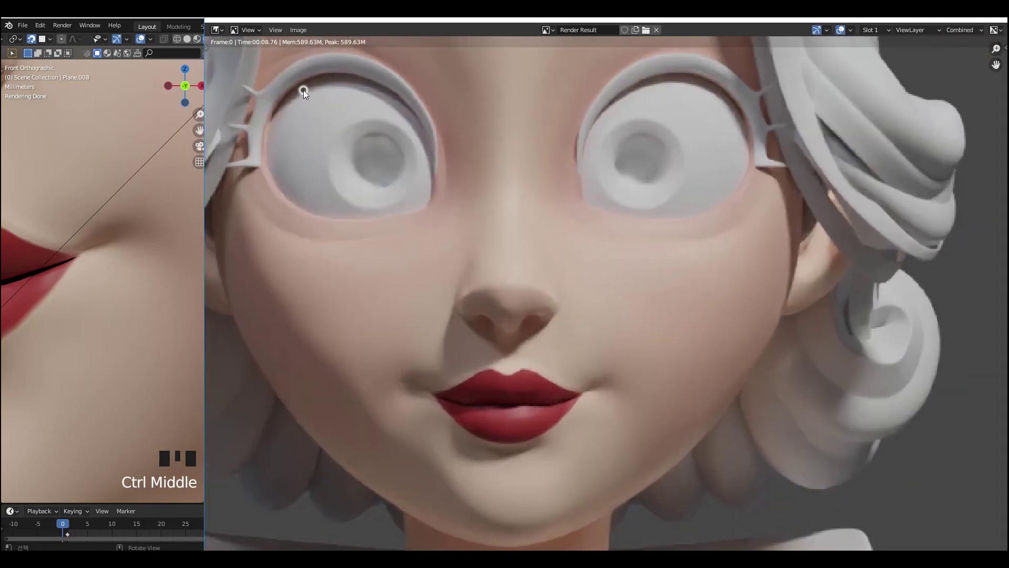
pyautogui.press('Escape')
# - Switch the body mesh to Texture Paint mode with flat shading and show the brush settings
pyautogui.moveTo(594, 329); pyautogui.dragTo(552, 327, button='middle')
pyautogui.click(675, 319)
pyautogui.hotkey('ctrl', 'Tab')
pyautogui.click(736, 286)
pyautogui.click(820, 39)
pyautogui.click(846, 90)
pyautogui.click(839, 349)
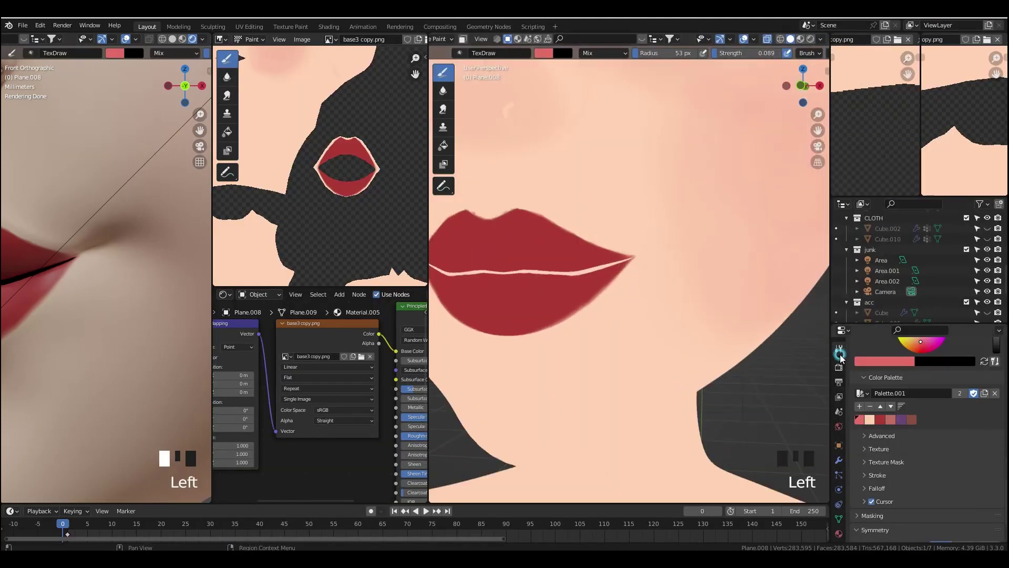
# - Paint the tip of the mouth corner with the crimson palette color at 8 px radius and strength 1.000
pyautogui.click(879, 419)
pyautogui.keyDown('shift'); pyautogui.moveTo(613, 287); pyautogui.dragTo(657, 223, button='middle'); pyautogui.keyUp('shift')
pyautogui.scroll(2, 612, 242)
pyautogui.moveTo(655, 206); pyautogui.dragTo(637, 222)
pyautogui.click(789, 53)
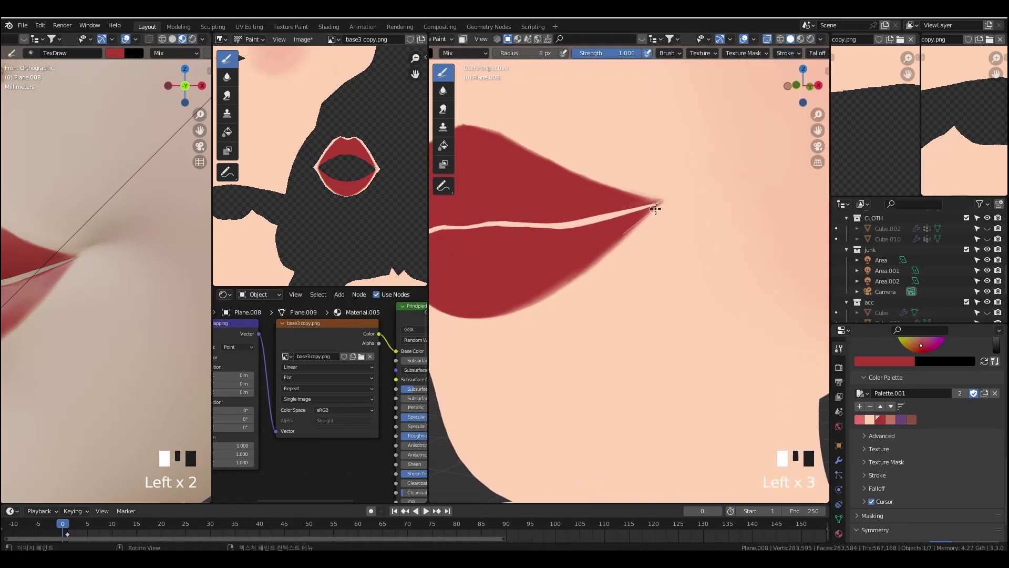
pyautogui.keyDown('ctrl'); pyautogui.moveTo(686, 169); pyautogui.dragTo(558, 134, button='middle'); pyautogui.keyUp('ctrl')
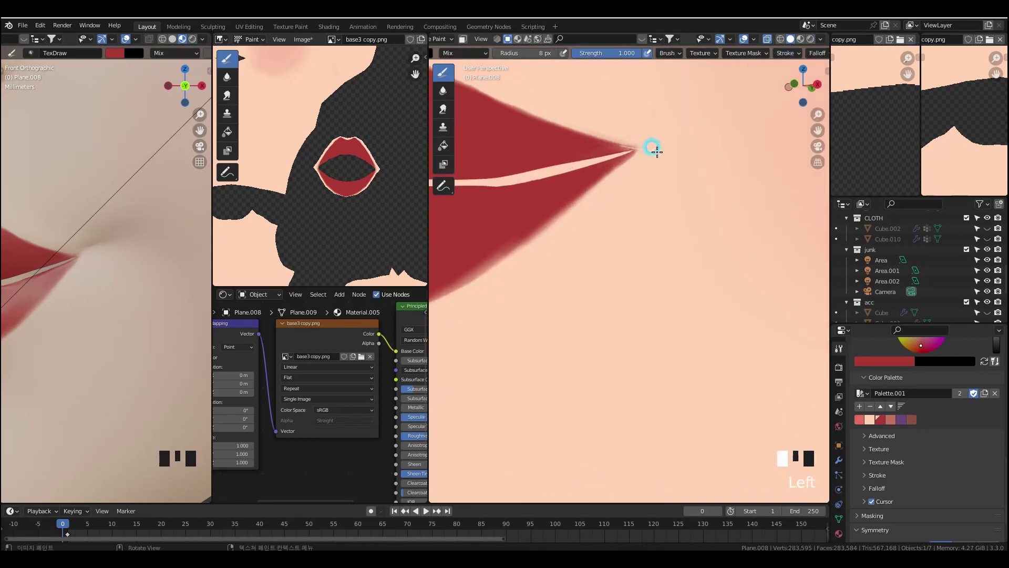
# - Darken the crimson brush color, add it to the palette and set the brush strength to 0.407
pyautogui.click(885, 361)
pyautogui.moveTo(905, 246); pyautogui.dragTo(905, 259)
pyautogui.click(859, 406)
pyautogui.click(788, 53)
pyautogui.moveTo(628, 53); pyautogui.dragTo(587, 53)
pyautogui.click(817, 53)
# - Lower the Multires viewport level to 1 and paint dark red at the mouth corner tip with a 9 px brush
pyautogui.moveTo(664, 173); pyautogui.dragTo(649, 167, button='middle')
pyautogui.moveTo(641, 157)
pyautogui.keyDown('ctrl'); pyautogui.mouseDown(button='middle')
pyautogui.moveTo(631, 138)
pyautogui.moveTo(651, 124)
pyautogui.mouseUp(button='middle'); pyautogui.keyUp('ctrl')
pyautogui.click(838, 460)
pyautogui.click(914, 370)
pyautogui.click(915, 371)
pyautogui.moveTo(657, 127); pyautogui.dragTo(662, 131)
pyautogui.moveTo(87, 368)
pyautogui.keyDown('ctrl'); pyautogui.mouseDown(button='middle')
pyautogui.moveTo(83, 340)
pyautogui.moveTo(132, 348)
pyautogui.mouseUp(button='middle'); pyautogui.keyUp('ctrl')
pyautogui.keyDown('shift'); pyautogui.moveTo(126, 347); pyautogui.dragTo(174, 355, button='middle'); pyautogui.keyUp('shift')
pyautogui.moveTo(587, 177); pyautogui.dragTo(558, 171, button='middle')
pyautogui.moveTo(557, 167)
pyautogui.keyDown('ctrl'); pyautogui.mouseDown(button='middle')
pyautogui.moveTo(553, 150)
pyautogui.moveTo(589, 180)
pyautogui.mouseUp(button='middle'); pyautogui.keyUp('ctrl')
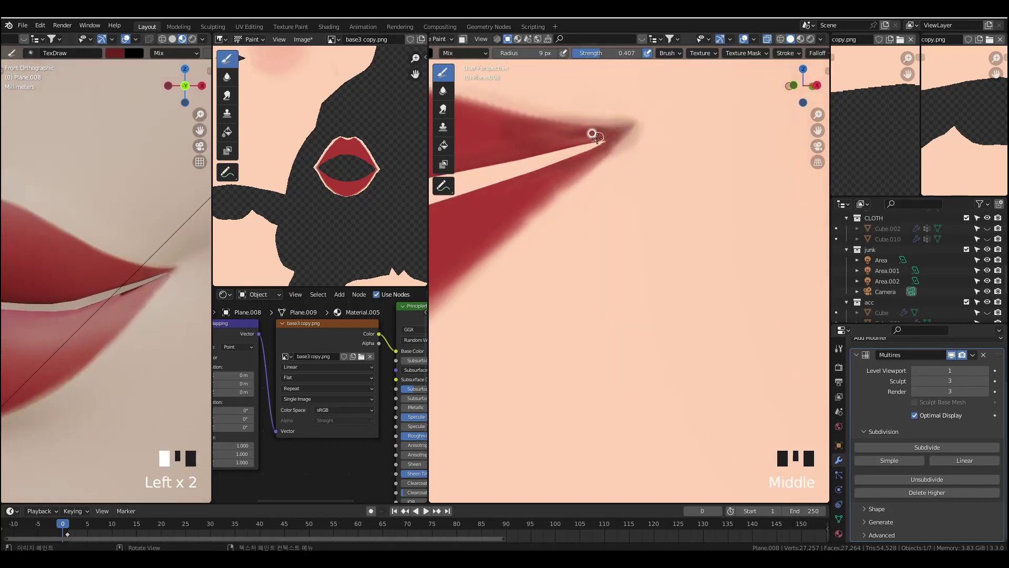
# - Examine the darkened lip corners on the texture, in the preview viewport and on the model from the front
pyautogui.keyDown('ctrl'); pyautogui.moveTo(191, 309); pyautogui.dragTo(194, 220, button='middle'); pyautogui.keyUp('ctrl')
pyautogui.scroll(-5, 364, 264)
pyautogui.keyDown('ctrl'); pyautogui.moveTo(366, 233); pyautogui.dragTo(366, 189, button='middle'); pyautogui.keyUp('ctrl')
pyautogui.keyDown('ctrl'); pyautogui.moveTo(336, 221); pyautogui.dragTo(344, 173, button='middle'); pyautogui.keyUp('ctrl')
pyautogui.keyDown('shift'); pyautogui.moveTo(344, 173); pyautogui.dragTo(357, 155, button='middle'); pyautogui.keyUp('shift')
pyautogui.keyDown('ctrl'); pyautogui.moveTo(138, 252); pyautogui.dragTo(144, 294, button='middle'); pyautogui.keyUp('ctrl')
pyautogui.keyDown('shift'); pyautogui.moveTo(144, 295); pyautogui.dragTo(149, 319, button='middle'); pyautogui.keyUp('shift')
pyautogui.press('`')
pyautogui.keyDown('ctrl'); pyautogui.moveTo(683, 236); pyautogui.dragTo(702, 301, button='middle'); pyautogui.keyUp('ctrl')
pyautogui.press('`')
# - Save the updated lip texture through Save As
pyautogui.click(303, 39)
pyautogui.click(327, 136)
pyautogui.click(691, 428)
# - Preview the face in rendered shading and raise the Multires viewport level to 3
pyautogui.click(192, 39)
pyautogui.keyDown('ctrl'); pyautogui.moveTo(100, 279); pyautogui.dragTo(105, 221, button='middle'); pyautogui.keyUp('ctrl')
pyautogui.keyDown('shift'); pyautogui.moveTo(105, 221); pyautogui.dragTo(80, 291, button='middle'); pyautogui.keyUp('shift')
pyautogui.moveTo(135, 142); pyautogui.dragTo(133, 122, button='middle')
pyautogui.click(984, 371)
pyautogui.press('`')
# - Resize the brush over the face, return to the standard view and save base3 copy.png
pyautogui.moveTo(652, 262)
pyautogui.mouseDown(button='middle')
pyautogui.moveTo(687, 293)
pyautogui.moveTo(710, 231)
pyautogui.mouseUp(button='middle')
pyautogui.press('f')
pyautogui.moveTo(715, 225); pyautogui.dragTo(744, 229)
pyautogui.press('`')
pyautogui.click(303, 39)
pyautogui.click(327, 125)
# - Choose the brown palette color and unhide the eyelash object Plane.007
pyautogui.keyDown('ctrl'); pyautogui.moveTo(101, 266); pyautogui.dragTo(157, 252, button='middle'); pyautogui.keyUp('ctrl')
pyautogui.keyDown('ctrl'); pyautogui.moveTo(158, 252); pyautogui.dragTo(152, 310, button='middle'); pyautogui.keyUp('ctrl')
pyautogui.keyDown('ctrl'); pyautogui.moveTo(651, 226); pyautogui.dragTo(665, 311, button='middle'); pyautogui.keyUp('ctrl')
pyautogui.keyDown('shift'); pyautogui.moveTo(665, 310); pyautogui.dragTo(689, 294, button='middle'); pyautogui.keyUp('shift')
pyautogui.keyDown('shift'); pyautogui.moveTo(689, 295); pyautogui.dragTo(694, 284, button='middle'); pyautogui.keyUp('shift')
pyautogui.click(839, 348)
pyautogui.moveTo(870, 463); pyautogui.dragTo(864, 389, button='middle')
pyautogui.click(901, 431)
pyautogui.moveTo(772, 294); pyautogui.dragTo(743, 292, button='middle')
pyautogui.moveTo(946, 305); pyautogui.dragTo(976, 265, button='middle')
pyautogui.click(987, 301)
# - Shade the skin around the eyes with brown using a 45 px brush, and reduce the brush strength
pyautogui.keyDown('ctrl'); pyautogui.moveTo(704, 279); pyautogui.dragTo(678, 236, button='middle'); pyautogui.keyUp('ctrl')
pyautogui.press('f')
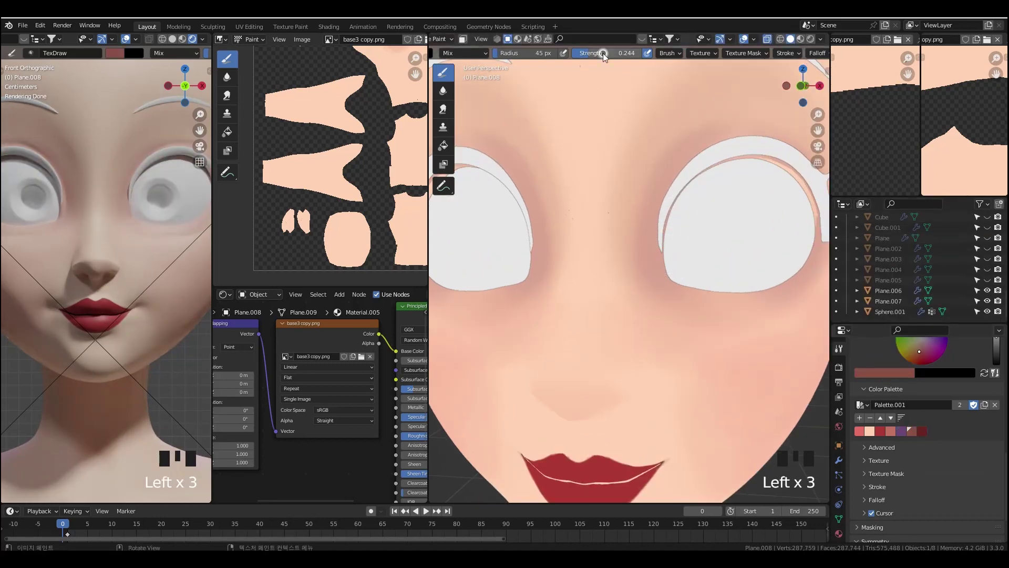
pyautogui.moveTo(737, 167); pyautogui.dragTo(699, 171, button='middle')
pyautogui.keyDown('ctrl'); pyautogui.moveTo(699, 171); pyautogui.dragTo(697, 202, button='middle'); pyautogui.keyUp('ctrl')
pyautogui.moveTo(596, 53); pyautogui.dragTo(568, 55)
# - Lower the Multires viewport level to 1 and blend the eye-socket shading with the Soften brush
pyautogui.click(443, 91)
pyautogui.click(838, 460)
pyautogui.click(913, 371)
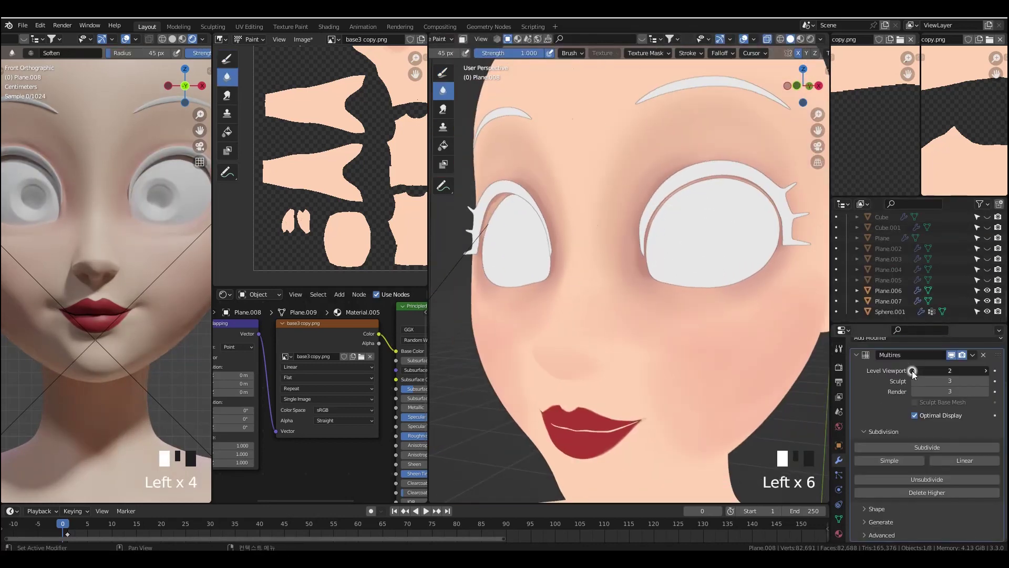
pyautogui.moveTo(711, 266); pyautogui.dragTo(759, 267, button='middle')
pyautogui.click(762, 267)
pyautogui.moveTo(723, 220); pyautogui.dragTo(672, 254, button='middle')
pyautogui.keyDown('shift'); pyautogui.moveTo(673, 254); pyautogui.dragTo(663, 242, button='middle'); pyautogui.keyUp('shift')
# - Locate the round eye-socket islands on the texture and switch to the Fill tool with a dark red color
pyautogui.scroll(-4, 329, 183)
pyautogui.scroll(5, 362, 183)
pyautogui.moveTo(363, 183); pyautogui.dragTo(336, 182, button='middle')
pyautogui.moveTo(672, 256); pyautogui.dragTo(692, 266, button='middle')
pyautogui.click(227, 131)
pyautogui.press('n')
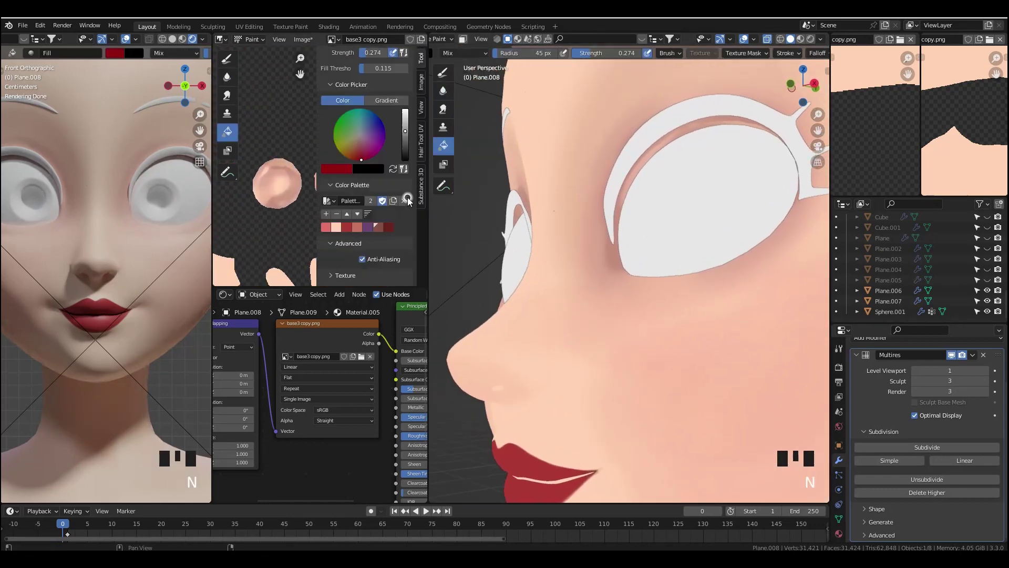
pyautogui.press('n')
pyautogui.click(339, 200)
# - Fill the two round eye-socket islands of the texture with dark red
pyautogui.moveTo(661, 315)
pyautogui.mouseDown(button='middle')
pyautogui.moveTo(715, 316)
pyautogui.moveTo(657, 302)
pyautogui.moveTo(731, 310)
pyautogui.moveTo(665, 302)
pyautogui.mouseUp(button='middle')
pyautogui.click(294, 195)
pyautogui.click(328, 191)
pyautogui.scroll(-4, 315, 184)
pyautogui.moveTo(294, 194); pyautogui.dragTo(333, 226, button='middle')
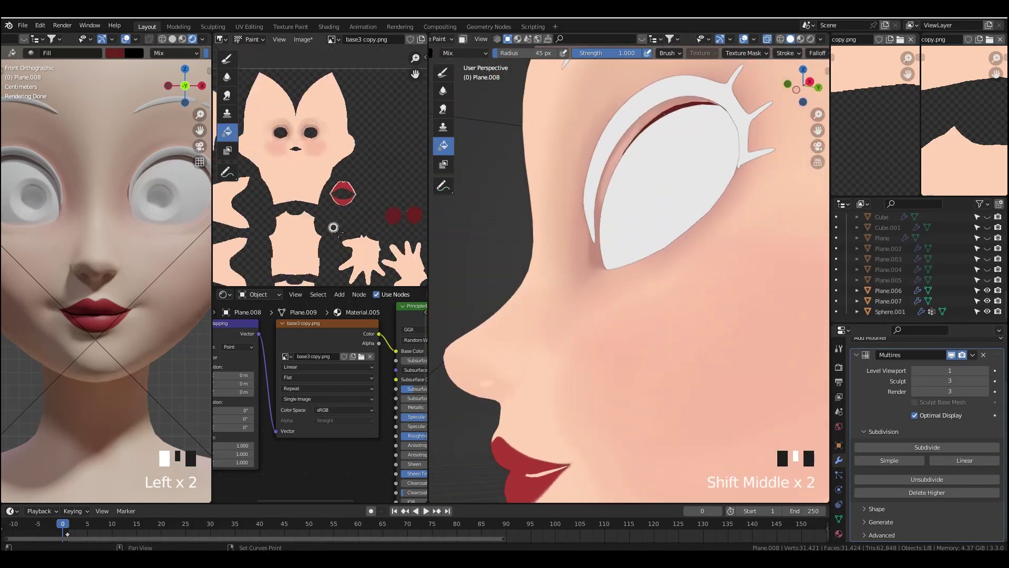
# - Paint dark red along the inner rim of the upper eyelid with an 18 px Draw brush at 0.859 strength
pyautogui.click(227, 58)
pyautogui.click(839, 348)
pyautogui.scroll(-4, 889, 398)
pyautogui.scroll(4, 667, 210)
pyautogui.press('f')
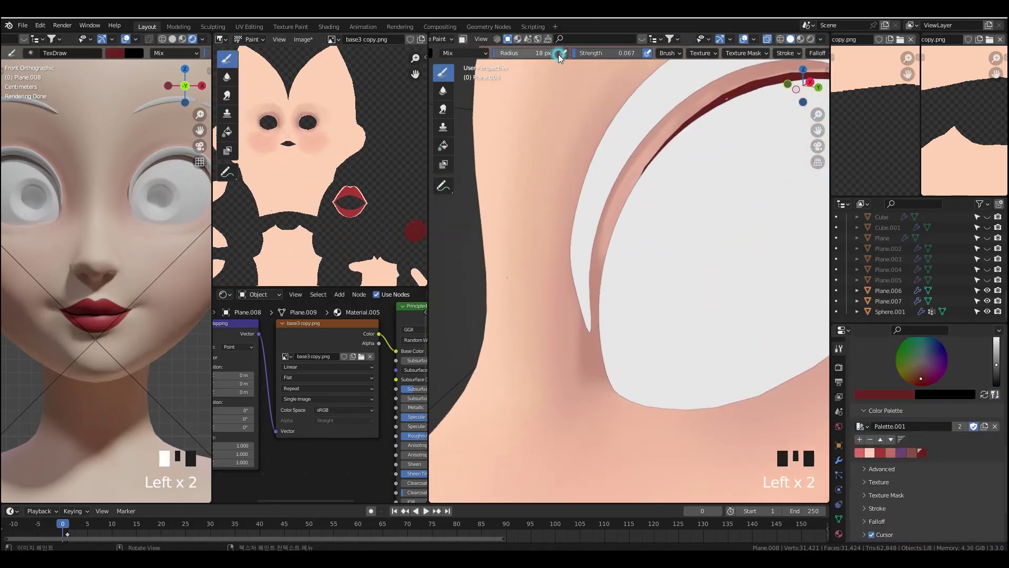
pyautogui.moveTo(622, 319); pyautogui.dragTo(594, 310, button='middle')
pyautogui.click(182, 39)
pyautogui.moveTo(127, 176); pyautogui.dragTo(79, 174, button='middle')
pyautogui.scroll(4, 78, 173)
pyautogui.moveTo(630, 253); pyautogui.dragTo(638, 236, button='middle')
pyautogui.moveTo(652, 118); pyautogui.dragTo(597, 253)
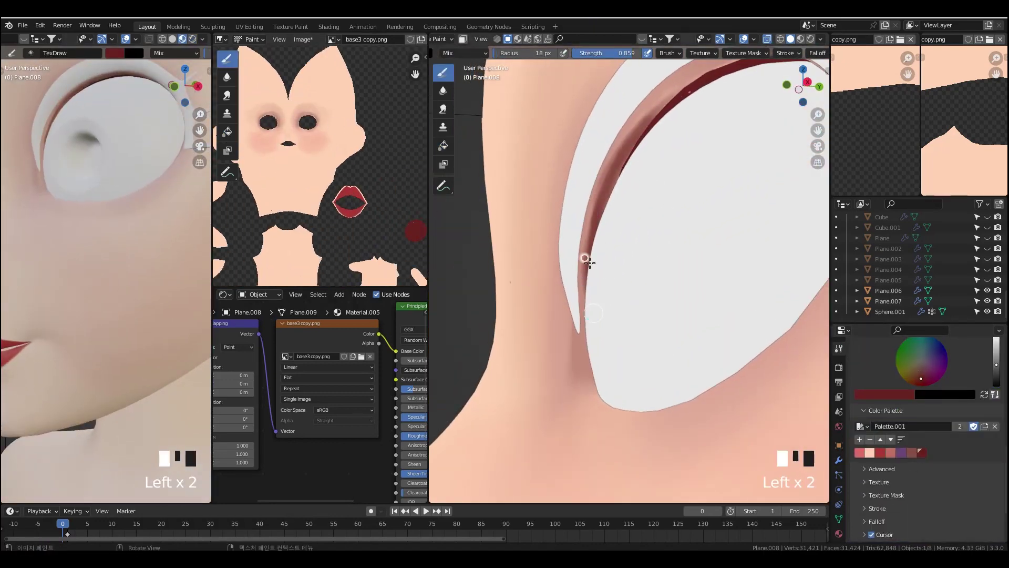
# - Extend the dark red paint around the inner eye corner and along the rest of the upper lid edge
pyautogui.keyDown('ctrl'); pyautogui.moveTo(105, 252); pyautogui.dragTo(108, 210, button='middle'); pyautogui.keyUp('ctrl')
pyautogui.moveTo(605, 337); pyautogui.dragTo(583, 342, button='middle')
pyautogui.moveTo(581, 345); pyautogui.dragTo(622, 442)
pyautogui.moveTo(641, 368)
pyautogui.keyDown('shift'); pyautogui.mouseDown(button='middle')
pyautogui.moveTo(612, 363)
pyautogui.moveTo(599, 237)
pyautogui.mouseUp(button='middle'); pyautogui.keyUp('shift')
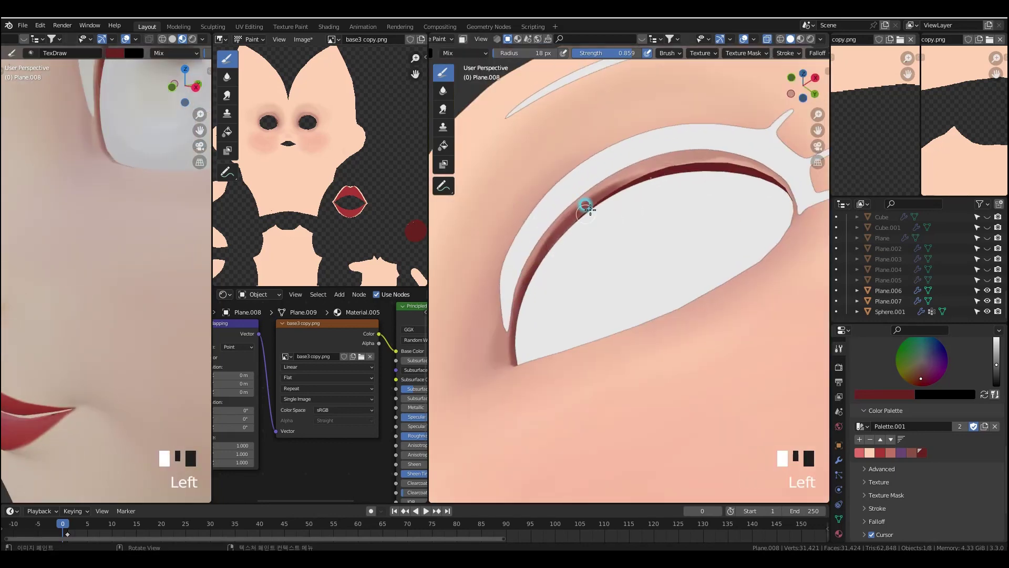
pyautogui.moveTo(586, 207); pyautogui.dragTo(689, 168)
pyautogui.moveTo(688, 173)
pyautogui.mouseDown(button='middle')
pyautogui.moveTo(648, 200)
pyautogui.moveTo(705, 318)
pyautogui.moveTo(624, 331)
pyautogui.mouseUp(button='middle')
pyautogui.click(624, 331)
pyautogui.keyDown('ctrl'); pyautogui.moveTo(105, 236); pyautogui.dragTo(105, 211, button='middle'); pyautogui.keyUp('ctrl')
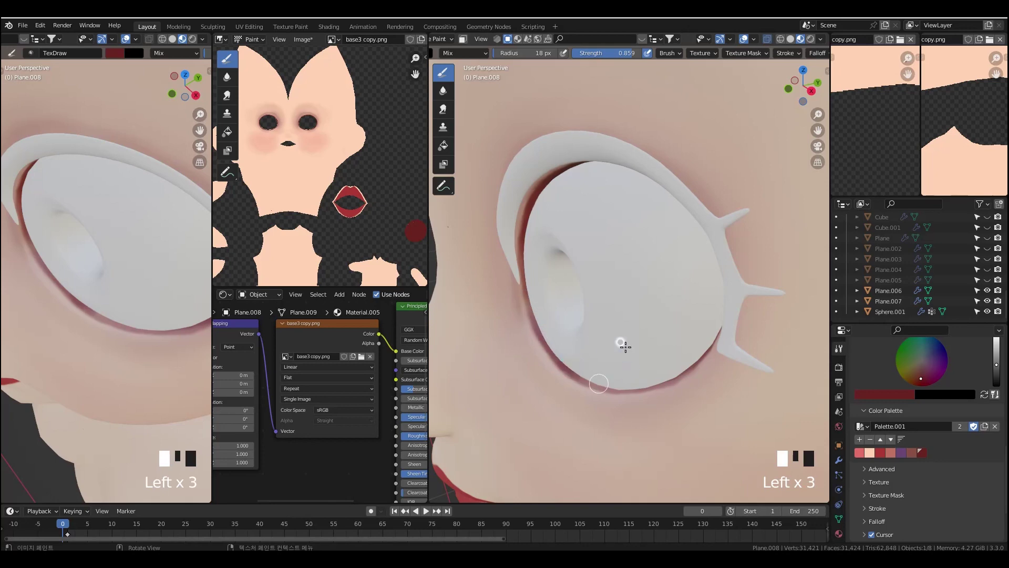
# - Save the painted base3 copy.png texture with Save As
pyautogui.moveTo(587, 348); pyautogui.dragTo(672, 339, button='middle')
pyautogui.moveTo(654, 415); pyautogui.dragTo(631, 389, button='middle')
pyautogui.scroll(-4, 631, 368)
pyautogui.keyDown('shift'); pyautogui.moveTo(630, 363); pyautogui.dragTo(639, 308, button='middle'); pyautogui.keyUp('shift')
pyautogui.scroll(-1, 423, 160)
pyautogui.click(302, 40)
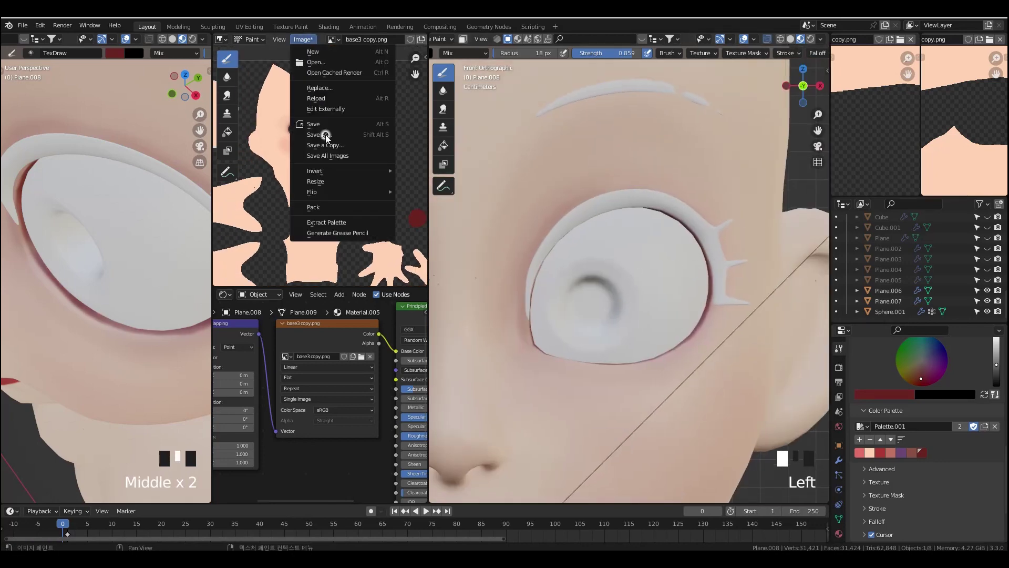
pyautogui.click(316, 136)
pyautogui.click(691, 428)
# - Leave texture painting of the face, select the eyeball object Sphere.001 and give it a new material
pyautogui.click(193, 39)
pyautogui.press('`')
pyautogui.keyDown('ctrl'); pyautogui.moveTo(74, 270); pyautogui.dragTo(72, 314, button='middle'); pyautogui.keyUp('ctrl')
pyautogui.keyDown('shift'); pyautogui.moveTo(72, 314); pyautogui.dragTo(115, 268, button='middle'); pyautogui.keyUp('shift')
pyautogui.hotkey('ctrl', 'Tab')
pyautogui.click(586, 289)
pyautogui.keyDown('ctrl'); pyautogui.moveTo(586, 288); pyautogui.dragTo(660, 210, button='middle'); pyautogui.keyUp('ctrl')
pyautogui.press('Tab')
pyautogui.keyDown('shift'); pyautogui.moveTo(360, 126); pyautogui.dragTo(298, 173, button='middle'); pyautogui.keyUp('shift')
pyautogui.press('Tab')
pyautogui.click(839, 534)
pyautogui.click(917, 410)
# - Isolate the eyeball mesh for editing, add a second material slot, and hide its outer shell
pyautogui.press('Tab')
pyautogui.moveTo(746, 324); pyautogui.dragTo(676, 299, button='middle')
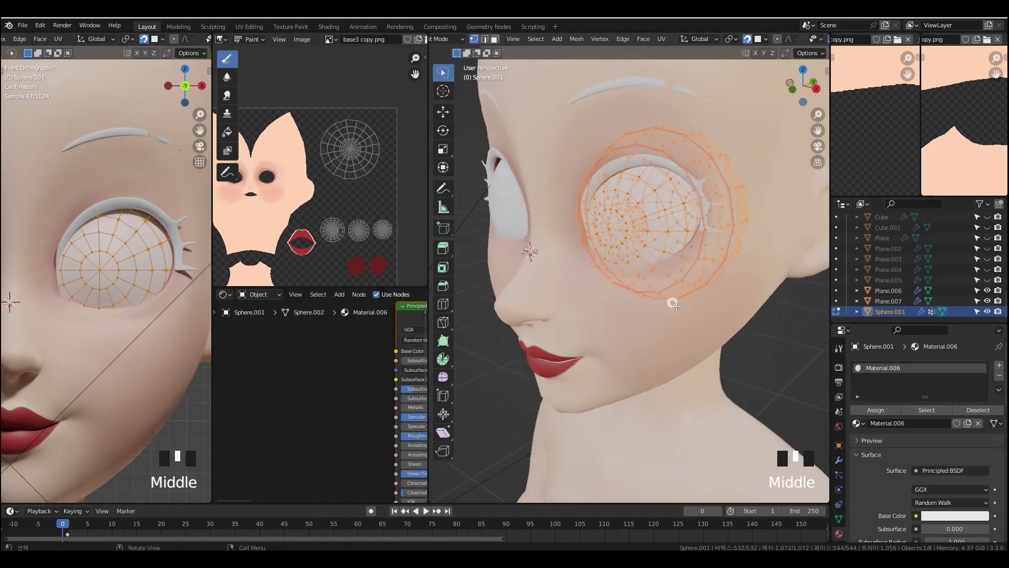
pyautogui.press('/')
pyautogui.click(631, 310)
pyautogui.click(630, 310)
pyautogui.moveTo(657, 386); pyautogui.dragTo(632, 408, button='middle')
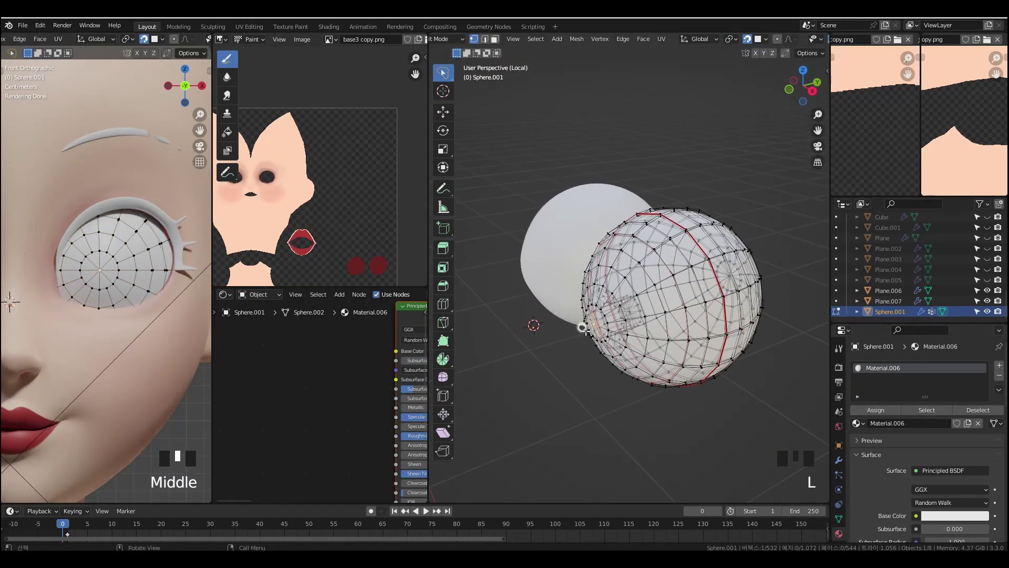
pyautogui.moveTo(636, 307); pyautogui.dragTo(565, 385, button='middle')
pyautogui.click(999, 365)
pyautogui.press('h')
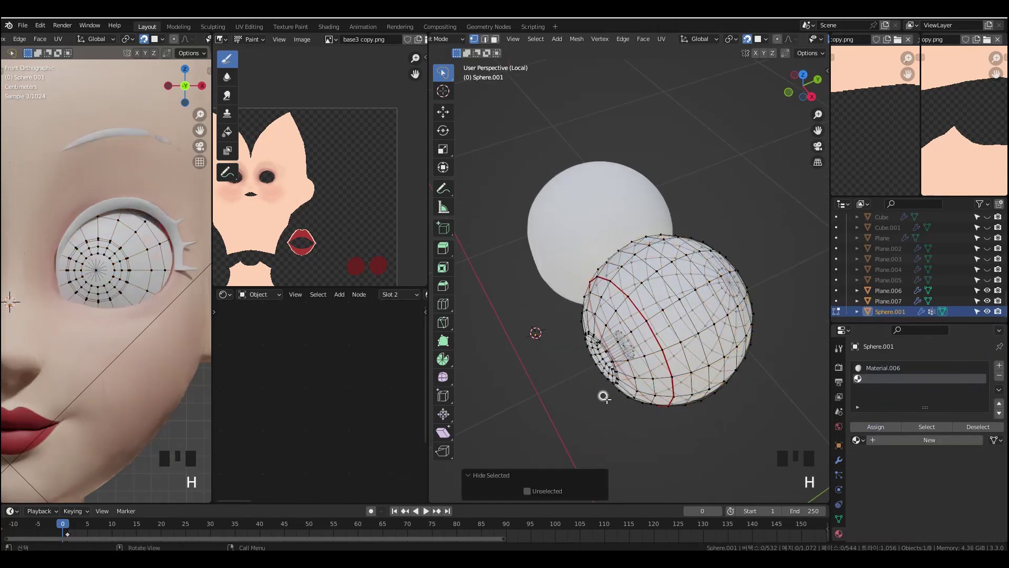
# - Assign the inner eyeball mesh to the second material slot and create a new material in it
pyautogui.press('l')
pyautogui.moveTo(643, 359)
pyautogui.mouseDown(button='middle')
pyautogui.moveTo(694, 360)
pyautogui.moveTo(702, 315)
pyautogui.mouseUp(button='middle')
pyautogui.click(875, 426)
pyautogui.click(904, 439)
# - Add an image texture node setup to the inner eyeball material with a new 4096 x 4096 px image named eye
pyautogui.hotkey('ctrl', 'Tab')
pyautogui.keyDown('ctrl'); pyautogui.moveTo(741, 283); pyautogui.dragTo(740, 321, button='middle'); pyautogui.keyUp('ctrl')
pyautogui.keyDown('shift'); pyautogui.moveTo(740, 321); pyautogui.dragTo(728, 329, button='middle'); pyautogui.keyUp('shift')
pyautogui.keyDown('ctrl'); pyautogui.moveTo(368, 372); pyautogui.dragTo(401, 348, button='middle'); pyautogui.keyUp('ctrl')
pyautogui.keyDown('shift'); pyautogui.moveTo(401, 348); pyautogui.dragTo(349, 344, button='middle'); pyautogui.keyUp('shift')
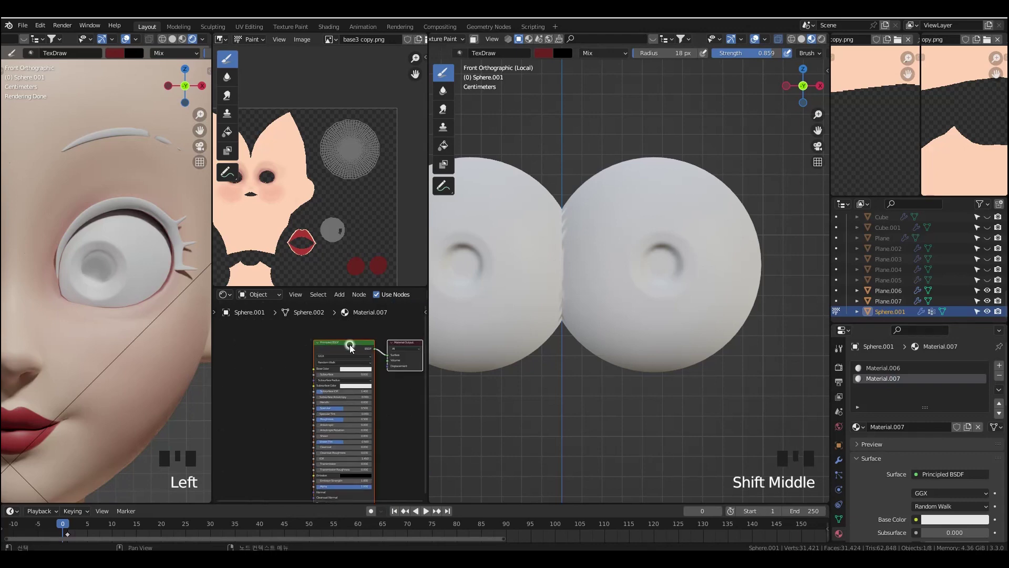
pyautogui.hotkey('ctrl', 't')
pyautogui.keyDown('ctrl'); pyautogui.moveTo(278, 381); pyautogui.dragTo(286, 357, button='middle'); pyautogui.keyUp('ctrl')
pyautogui.keyDown('ctrl'); pyautogui.moveTo(310, 401); pyautogui.dragTo(294, 362, button='middle'); pyautogui.keyUp('ctrl')
pyautogui.click(304, 308)
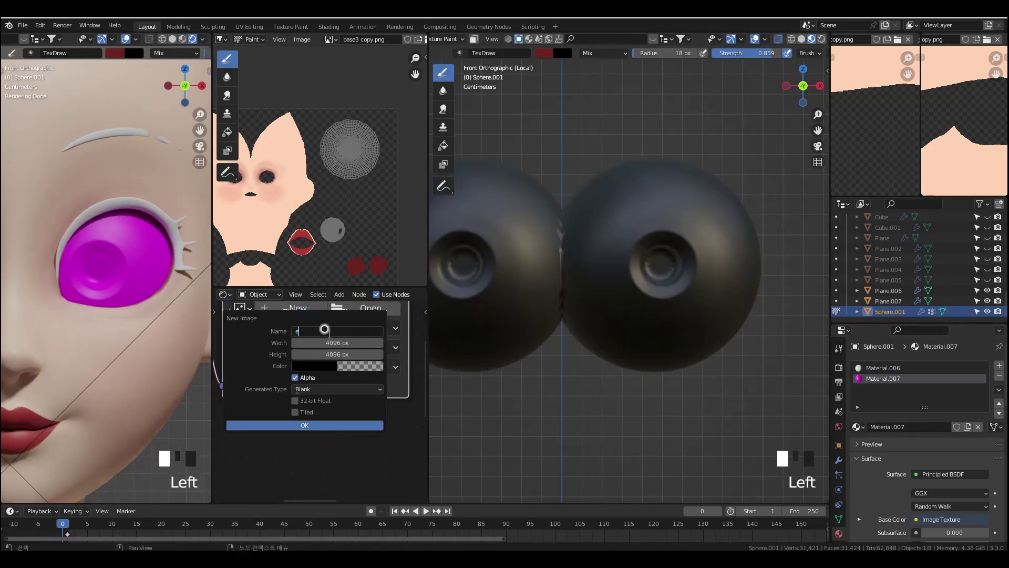
pyautogui.click(322, 424)
# - Set the Fill color to white, add it to the palette, and fill the whole eyeball
pyautogui.click(839, 348)
pyautogui.scroll(-3, 905, 436)
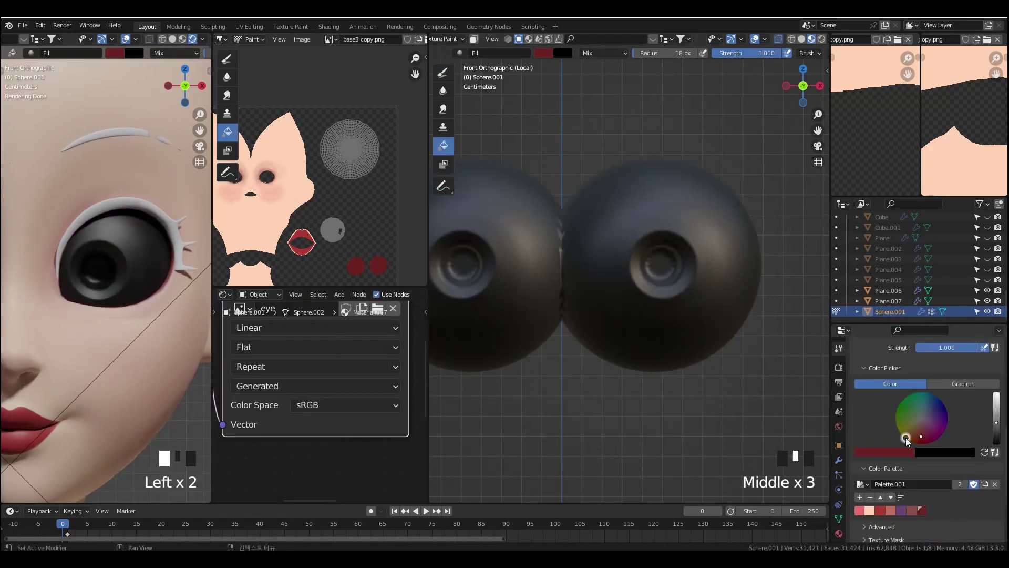
pyautogui.click(884, 452)
pyautogui.moveTo(902, 347); pyautogui.dragTo(903, 288)
pyautogui.click(860, 361)
pyautogui.click(672, 294)
# - Select the back of the inner eyeball by growing the selection from its rear pole up to the seam
pyautogui.moveTo(672, 296)
pyautogui.mouseDown(button='middle')
pyautogui.moveTo(668, 383)
pyautogui.moveTo(697, 356)
pyautogui.moveTo(696, 369)
pyautogui.moveTo(686, 301)
pyautogui.mouseUp(button='middle')
pyautogui.press('Tab')
pyautogui.click(697, 370)
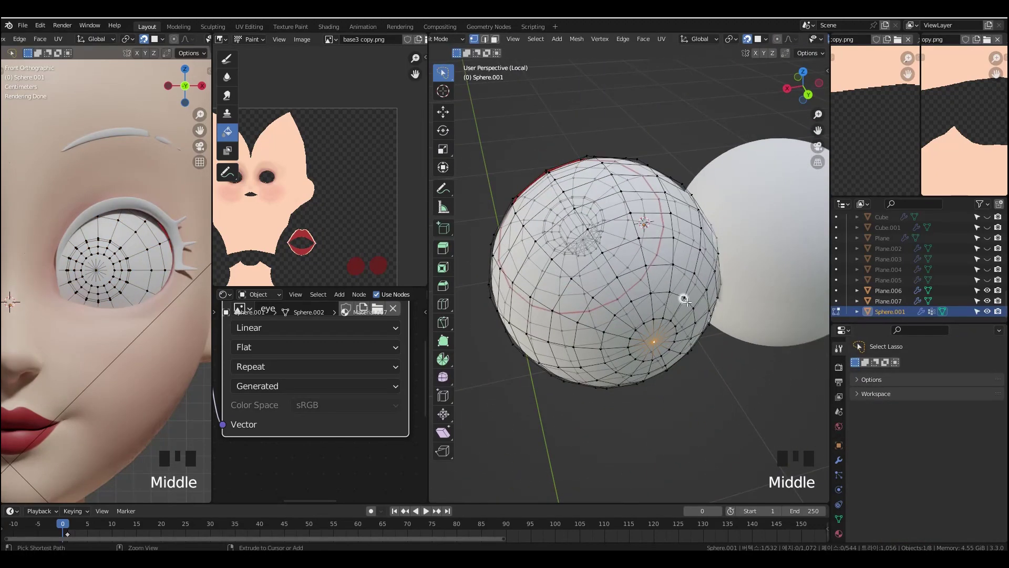
pyautogui.press('ctrl+KP_Add')
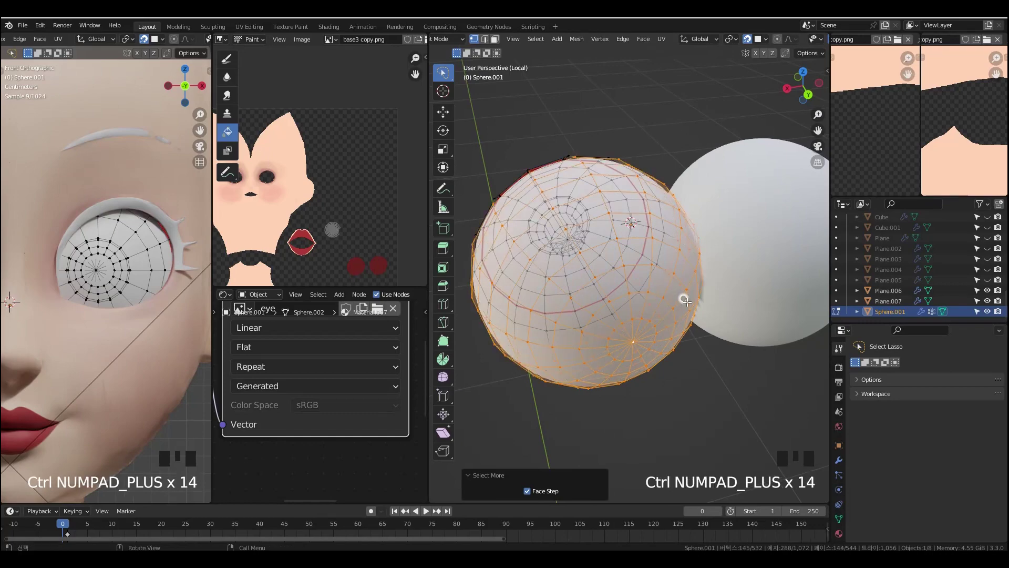
pyautogui.moveTo(618, 333); pyautogui.dragTo(742, 393, button='middle')
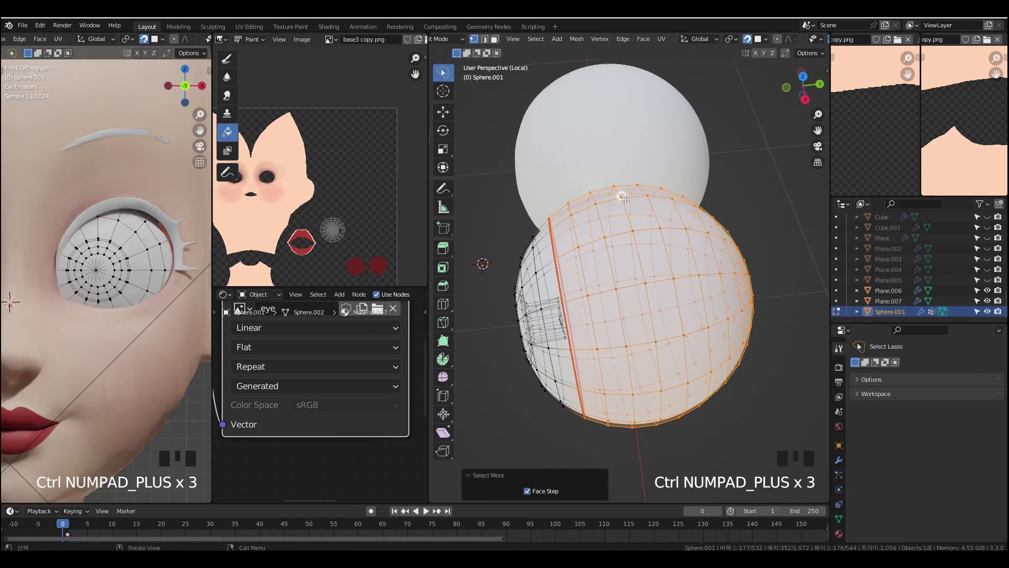
pyautogui.moveTo(662, 324); pyautogui.dragTo(714, 326, button='middle')
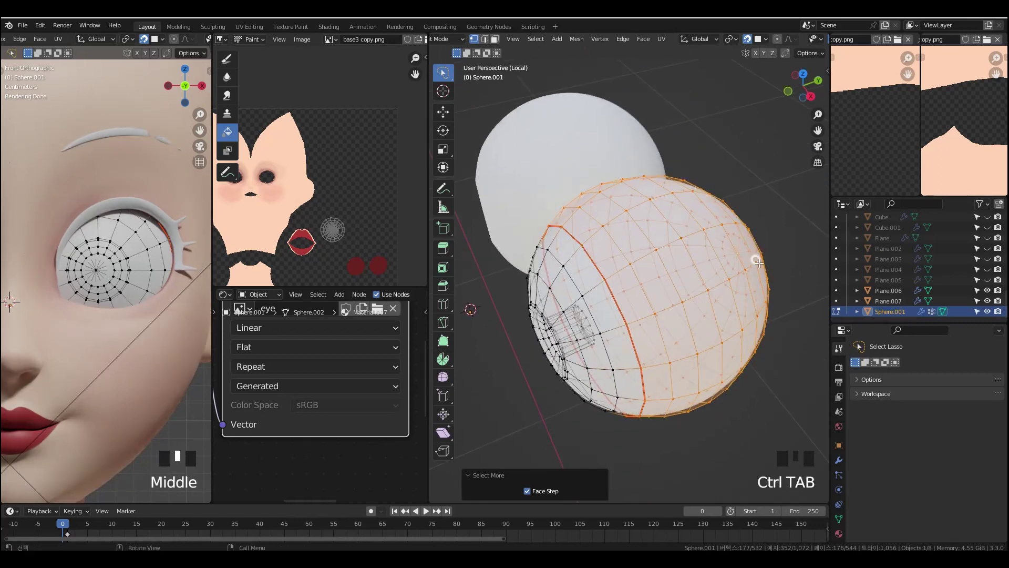
pyautogui.moveTo(753, 352); pyautogui.dragTo(755, 339, button='middle')
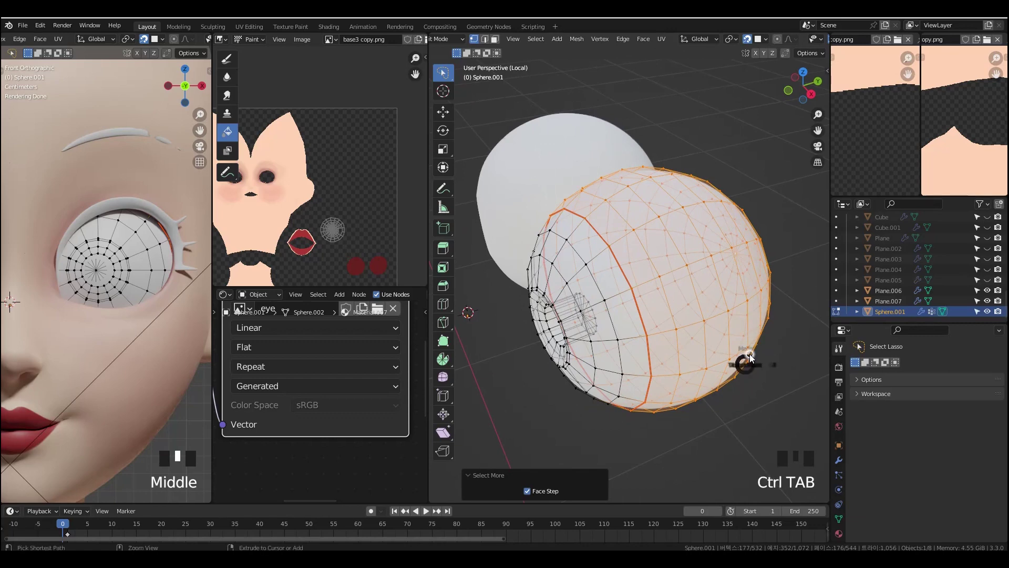
# - Fill the selected back of the eyeball with salmon red in Texture Paint, using the face selection mask
pyautogui.hotkey('ctrl', 'Tab')
pyautogui.click(804, 333)
pyautogui.moveTo(867, 473); pyautogui.dragTo(882, 300, button='middle')
pyautogui.moveTo(737, 348); pyautogui.dragTo(725, 356, button='middle')
pyautogui.click(725, 356)
pyautogui.hotkey('ctrl', 'z')
pyautogui.click(474, 40)
pyautogui.click(716, 273)
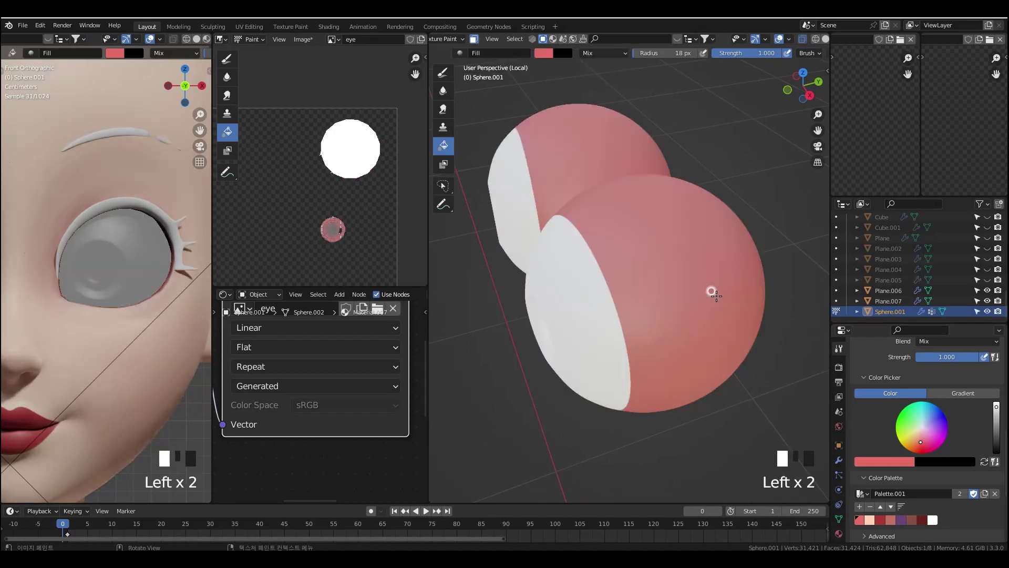
pyautogui.keyDown('alt'); pyautogui.moveTo(717, 272); pyautogui.dragTo(727, 260, button='middle'); pyautogui.keyUp('alt')
pyautogui.hotkey('ctrl', 'Tab')
pyautogui.click(793, 225)
pyautogui.click(444, 76)
pyautogui.hotkey('ctrl', 'z')
pyautogui.hotkey('ctrl', 'z')
# - Select the iris area on the front of the eyeball by growing the selection six times from its center
pyautogui.press('`')
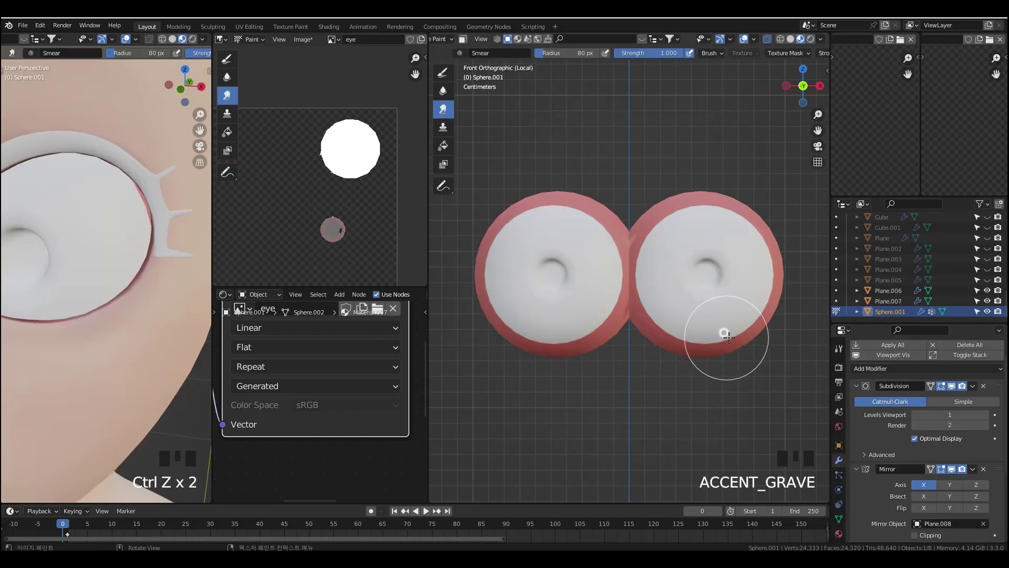
pyautogui.press('Tab')
pyautogui.moveTo(704, 292); pyautogui.dragTo(704, 289, button='middle')
pyautogui.press('ctrl+KP_Add')
pyautogui.press('ctrl+KP_Add')
pyautogui.press('ctrl+KP_Add')
pyautogui.press('ctrl+KP_Add')
pyautogui.press('ctrl+KP_Add')
pyautogui.press('ctrl+KP_Add')
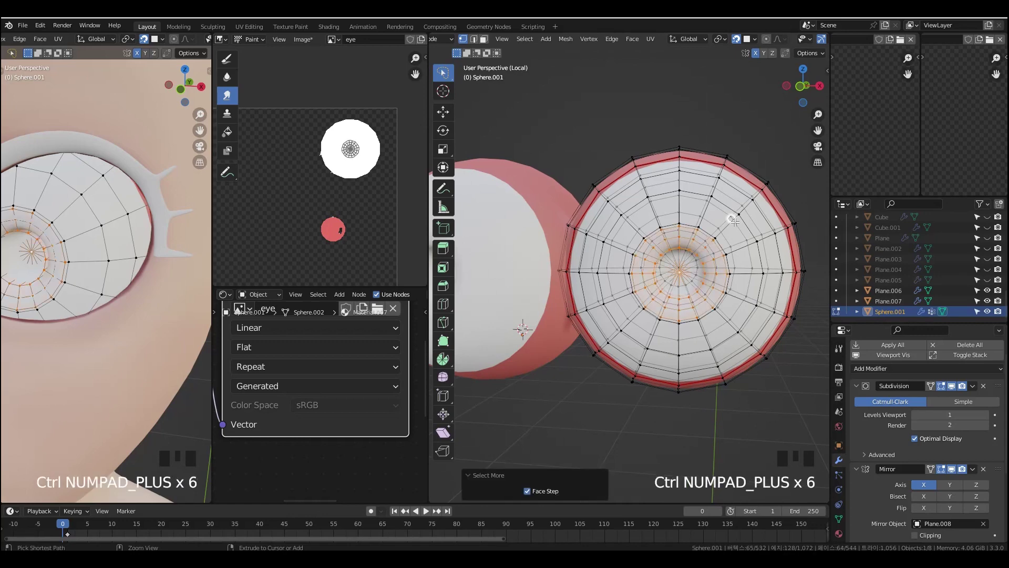
# - Restrict texture painting to the selected iris faces and switch to the Fill tool
pyautogui.press('Tab')
pyautogui.click(463, 39)
pyautogui.click(838, 348)
pyautogui.middleClick(870, 374)
pyautogui.moveTo(867, 470); pyautogui.dragTo(864, 427, button='middle')
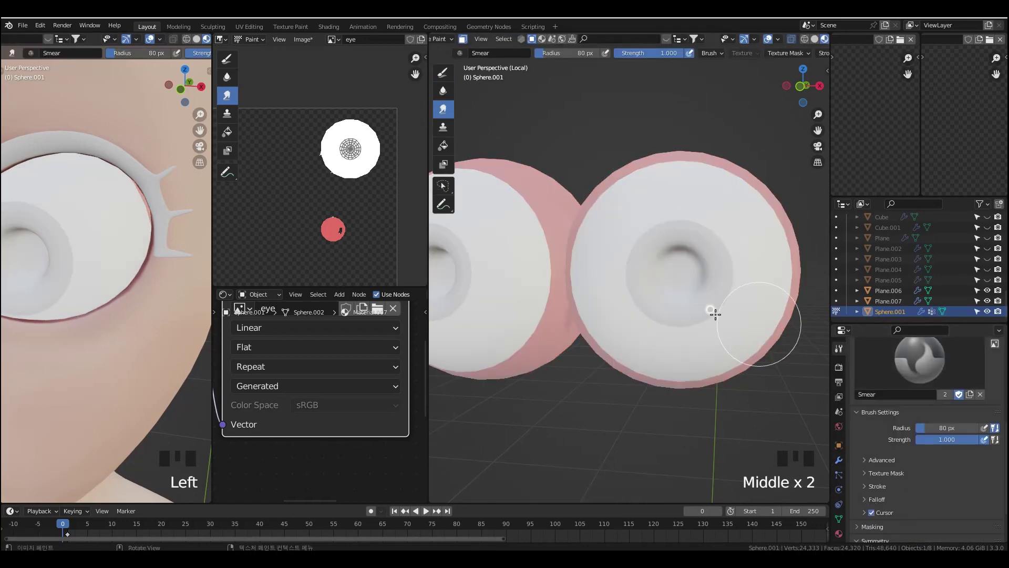
pyautogui.click(442, 72)
pyautogui.click(442, 146)
pyautogui.click(443, 146)
pyautogui.moveTo(904, 489); pyautogui.dragTo(902, 410, button='middle')
pyautogui.moveTo(903, 486); pyautogui.dragTo(902, 408, button='middle')
# - Open the character's eye reference image in the spare image editor
pyautogui.click(901, 41)
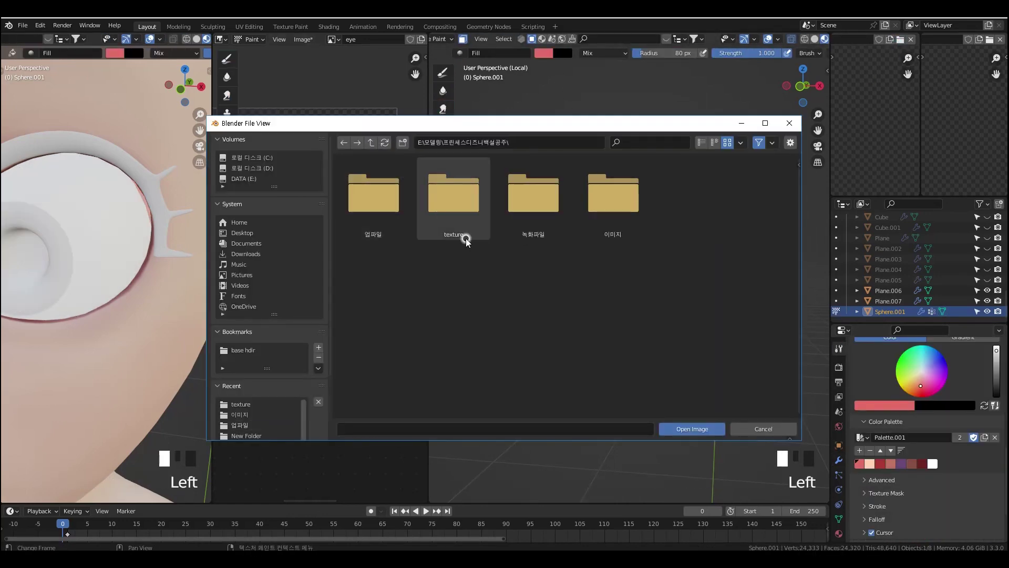
pyautogui.click(462, 236)
pyautogui.doubleClick(613, 282)
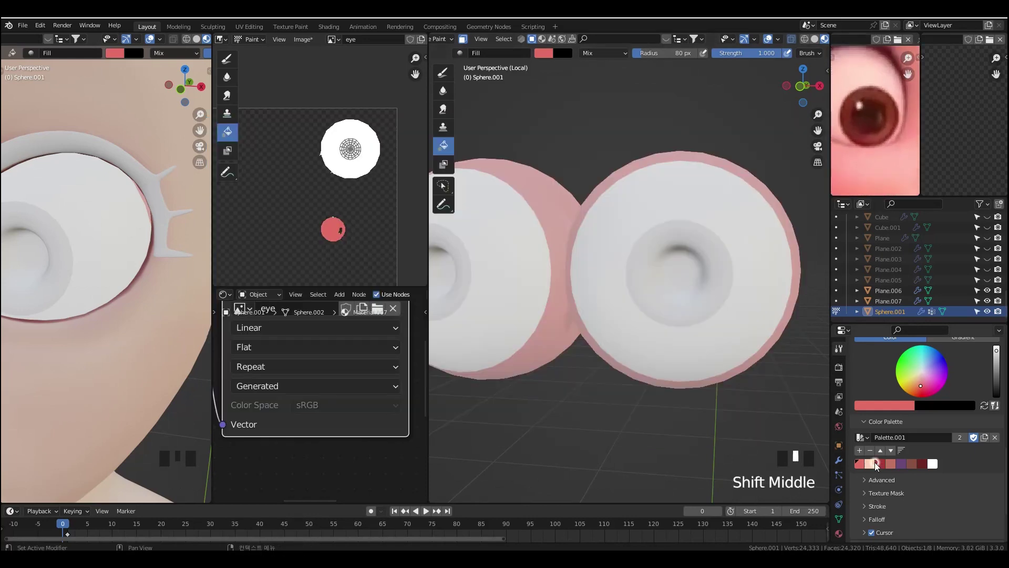
# - Sample a dark reddish brown from the eye in the reference image and add it to the palette
pyautogui.click(901, 405)
pyautogui.click(902, 368)
pyautogui.click(878, 406)
pyautogui.click(905, 324)
pyautogui.click(859, 450)
# - Try to get a second iris color by mixing a reddish brown manually and resampling the reference eye
pyautogui.click(880, 405)
pyautogui.click(900, 373)
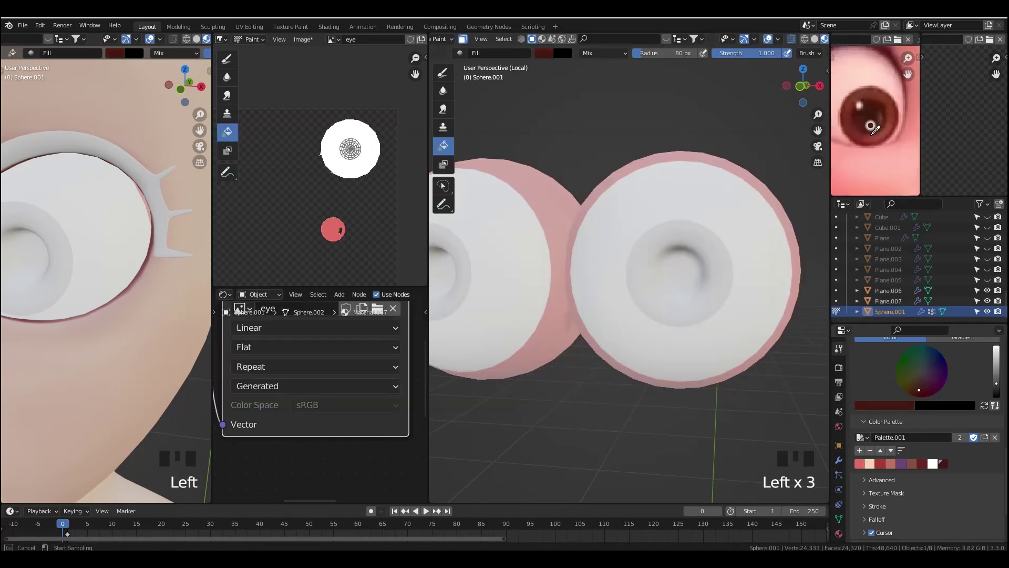
pyautogui.click(879, 274)
pyautogui.moveTo(862, 327); pyautogui.dragTo(861, 332)
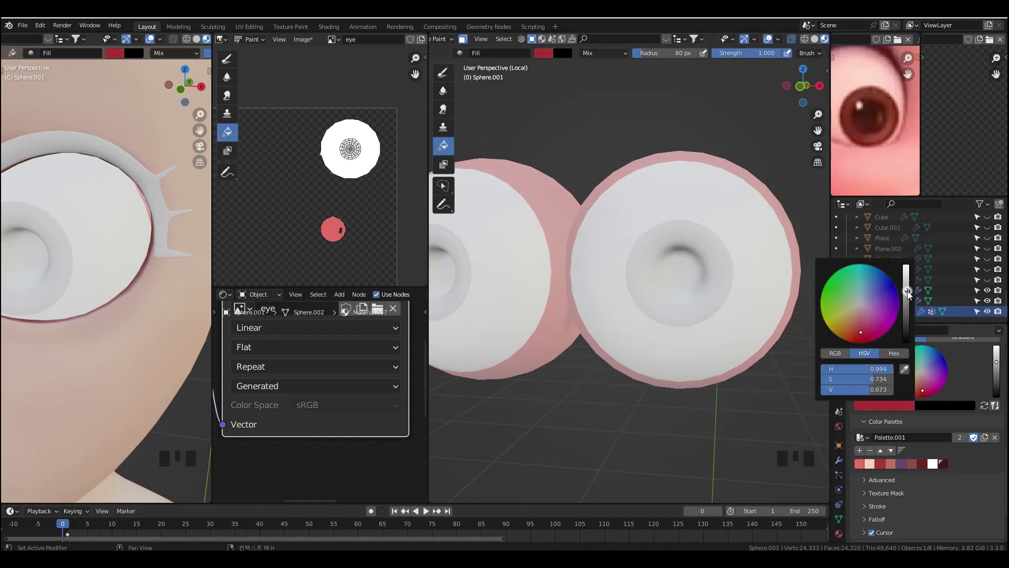
pyautogui.moveTo(906, 290); pyautogui.dragTo(906, 312)
pyautogui.moveTo(857, 392); pyautogui.dragTo(862, 391)
pyautogui.moveTo(878, 369); pyautogui.dragTo(875, 369)
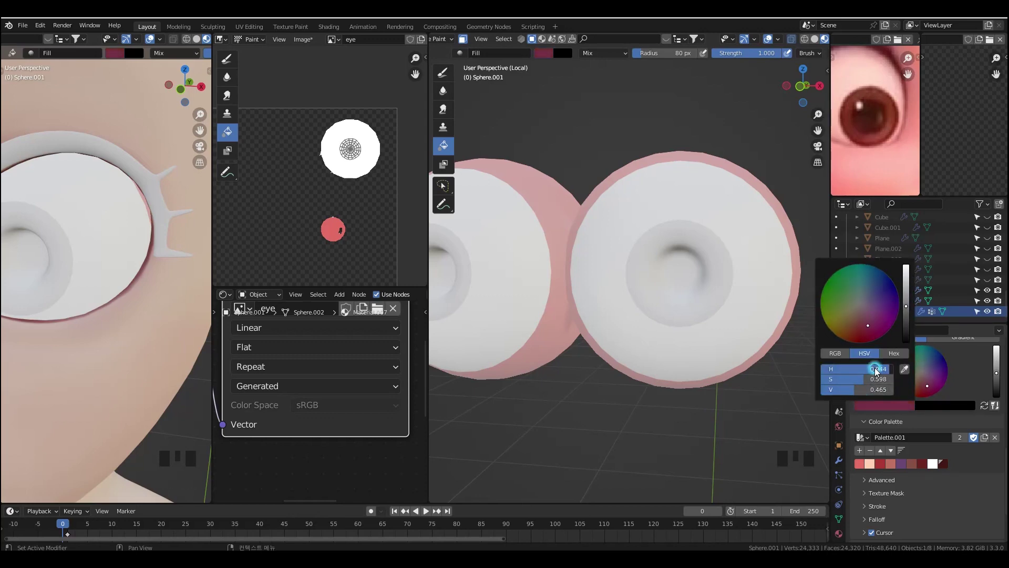
pyautogui.moveTo(871, 327); pyautogui.dragTo(863, 320)
pyautogui.click(904, 369)
pyautogui.click(875, 98)
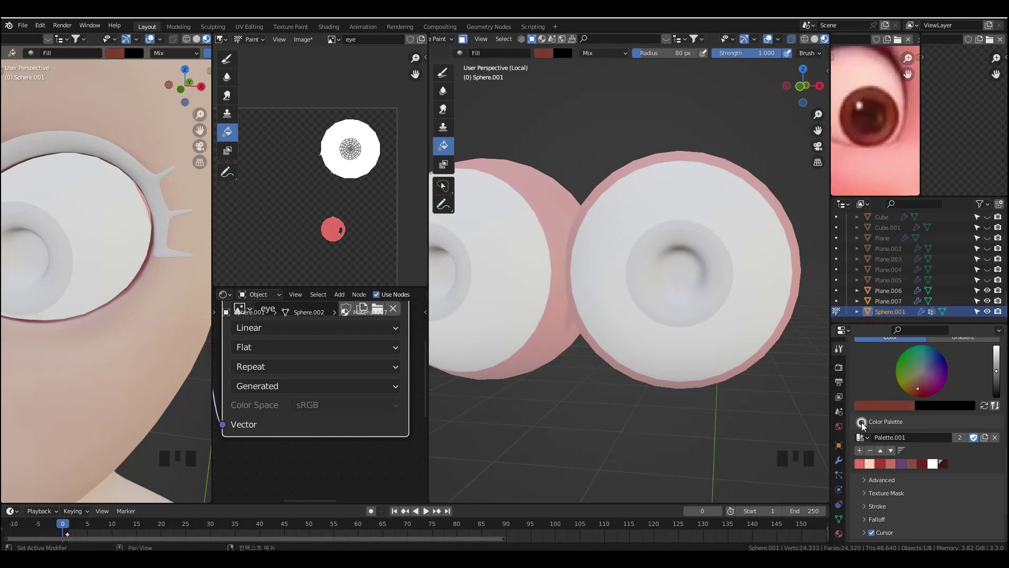
# - Sample the brown of the reference iris, darken it, and add it to the palette
pyautogui.click(895, 408)
pyautogui.click(903, 369)
pyautogui.click(874, 120)
pyautogui.click(897, 406)
pyautogui.moveTo(906, 319); pyautogui.dragTo(904, 330)
pyautogui.click(859, 451)
# - Fill the masked iris with the dark brown palette color and shrink the mesh selection by one step
pyautogui.click(943, 462)
pyautogui.click(697, 315)
pyautogui.press('Tab')
pyautogui.press('ctrl+KP_Subtract')
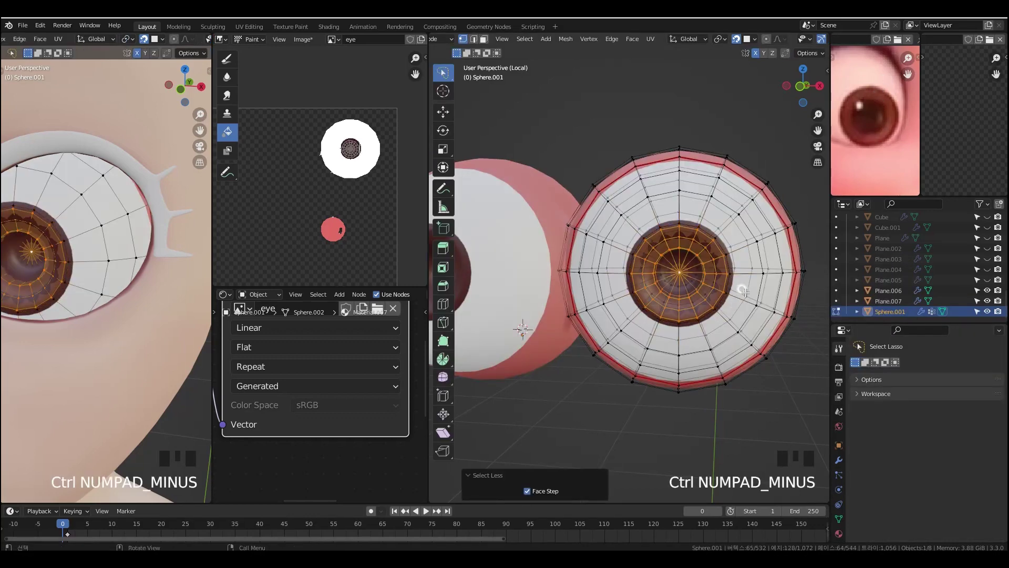
# - Raise the eyeball's Subdivision viewport level to 2
pyautogui.hotkey('ctrl', 'Tab')
pyautogui.moveTo(892, 484); pyautogui.dragTo(888, 457, button='middle')
pyautogui.moveTo(730, 323); pyautogui.dragTo(652, 281, button='middle')
pyautogui.press('Tab')
pyautogui.press('Tab')
pyautogui.click(839, 459)
pyautogui.click(984, 435)
# - Select the edge loop around the outer border of the iris in Edit Mode
pyautogui.press('Tab')
pyautogui.moveTo(644, 361); pyautogui.dragTo(709, 363, button='middle')
pyautogui.click(601, 453)
pyautogui.moveTo(710, 363)
pyautogui.keyDown('ctrl'); pyautogui.mouseDown(button='middle')
pyautogui.moveTo(716, 285)
pyautogui.moveTo(698, 428)
pyautogui.moveTo(632, 216)
pyautogui.mouseUp(button='middle'); pyautogui.keyUp('ctrl')
pyautogui.keyDown('alt'); pyautogui.click(713, 284); pyautogui.keyUp('alt')
pyautogui.press('Tab')
pyautogui.press('Tab')
pyautogui.moveTo(678, 268); pyautogui.dragTo(607, 271, button='middle')
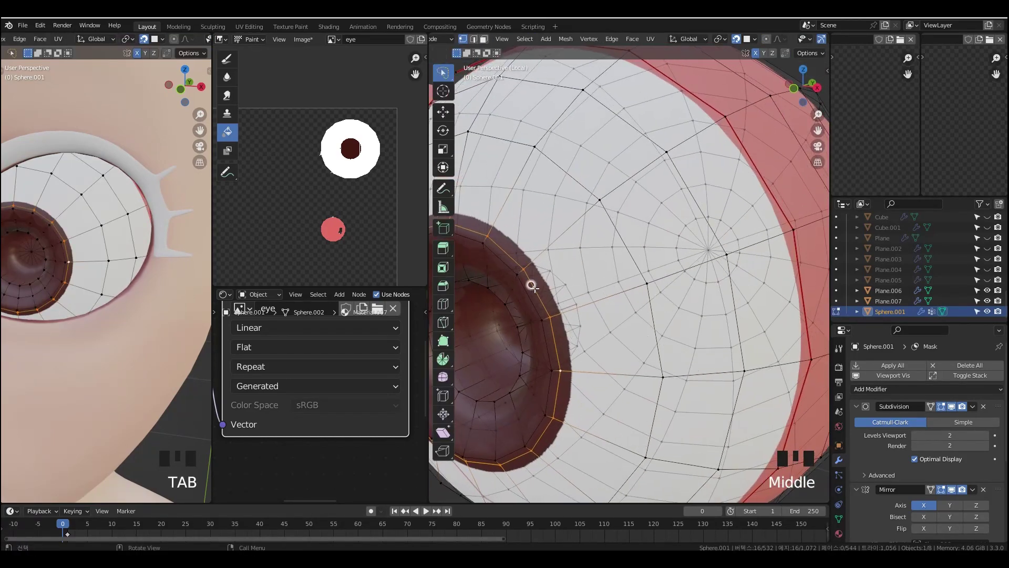
# - Expand the eyeball mesh selection outward from the center of the iris until it extends past the brown area
pyautogui.moveTo(568, 389); pyautogui.dragTo(591, 302, button='middle')
pyautogui.press('ctrl+KP_Add')
pyautogui.press('ctrl+KP_Add')
pyautogui.press('ctrl+KP_Add')
pyautogui.press('ctrl+KP_Add')
pyautogui.press('ctrl+KP_Add')
pyautogui.press('ctrl+KP_Add')
pyautogui.press('ctrl+KP_Add')
pyautogui.press('ctrl+KP_Add')
pyautogui.press('ctrl+KP_Add')
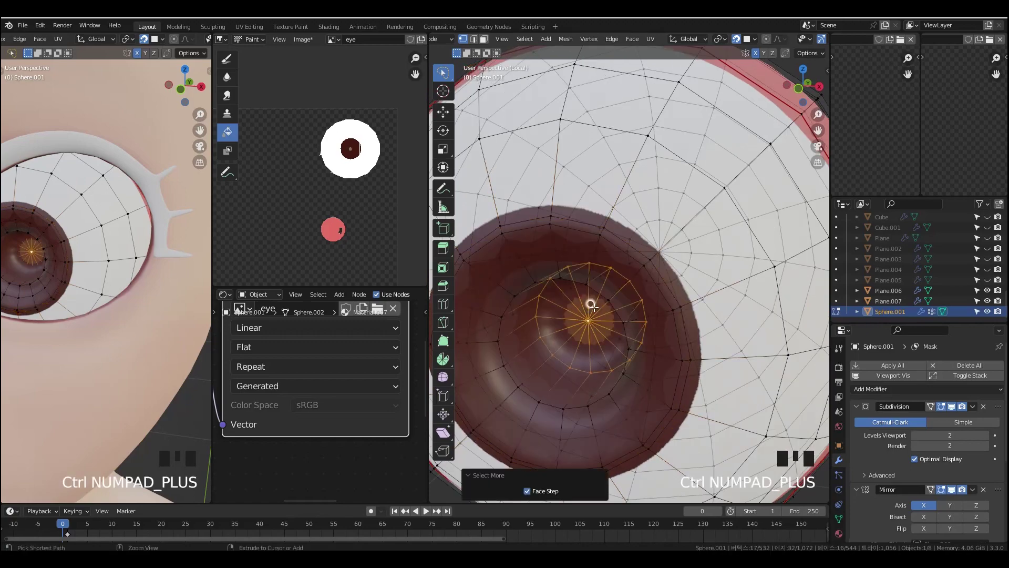
# - Enable the paint mask for the selected faces and fill the iris with the white palette color
pyautogui.moveTo(634, 246); pyautogui.dragTo(625, 244, button='middle')
pyautogui.hotkey('ctrl', 'Tab')
pyautogui.scroll(-6, 874, 487)
pyautogui.click(463, 39)
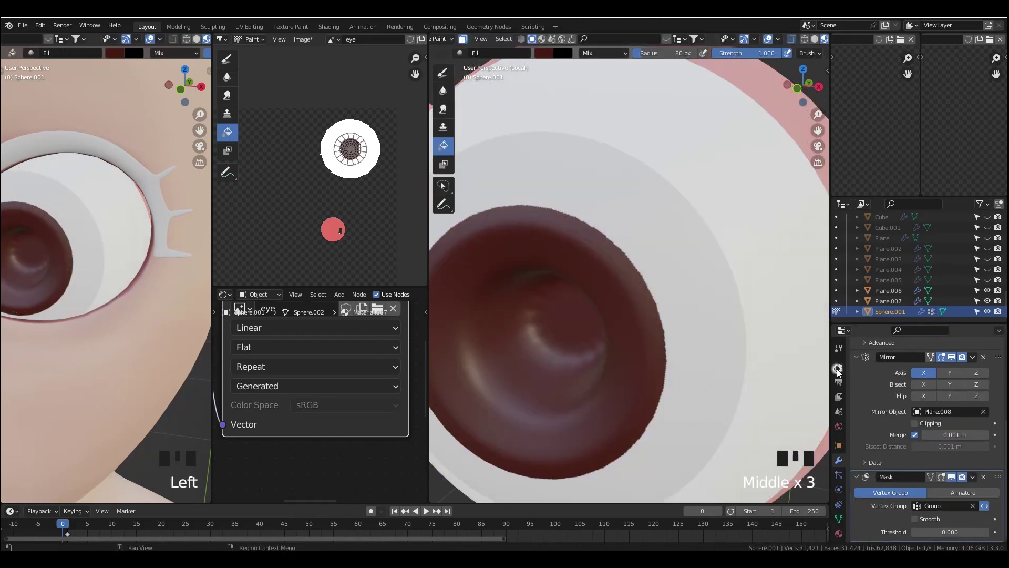
pyautogui.click(839, 348)
pyautogui.scroll(-5, 929, 447)
pyautogui.click(932, 477)
pyautogui.click(663, 390)
pyautogui.moveTo(663, 390); pyautogui.dragTo(730, 373, button='middle')
# - Select the iris's center vertex in Edit Mode with X-ray toggled and grow the selection to the iris border
pyautogui.press('Tab')
pyautogui.click(703, 365)
pyautogui.hotkey('alt', 'z')
pyautogui.click(593, 314)
pyautogui.press('ctrl+KP_Add')
pyautogui.press('ctrl+KP_Add')
pyautogui.press('ctrl+KP_Add')
pyautogui.press('ctrl+KP_Add')
pyautogui.press('ctrl+KP_Add')
pyautogui.press('ctrl+KP_Add')
pyautogui.press('ctrl+KP_Add')
pyautogui.press('ctrl+KP_Add')
pyautogui.click(633, 321)
pyautogui.moveTo(633, 321)
pyautogui.mouseDown(button='middle')
pyautogui.moveTo(578, 321)
pyautogui.moveTo(653, 313)
pyautogui.moveTo(746, 273)
pyautogui.mouseUp(button='middle')
pyautogui.hotkey('ctrl', 'z')
# - Try to fill the masked iris with the dark brown palette color in front view
pyautogui.press('`')
pyautogui.press('`')
pyautogui.hotkey('ctrl', 'Tab')
pyautogui.scroll(-7, 892, 447)
pyautogui.click(943, 438)
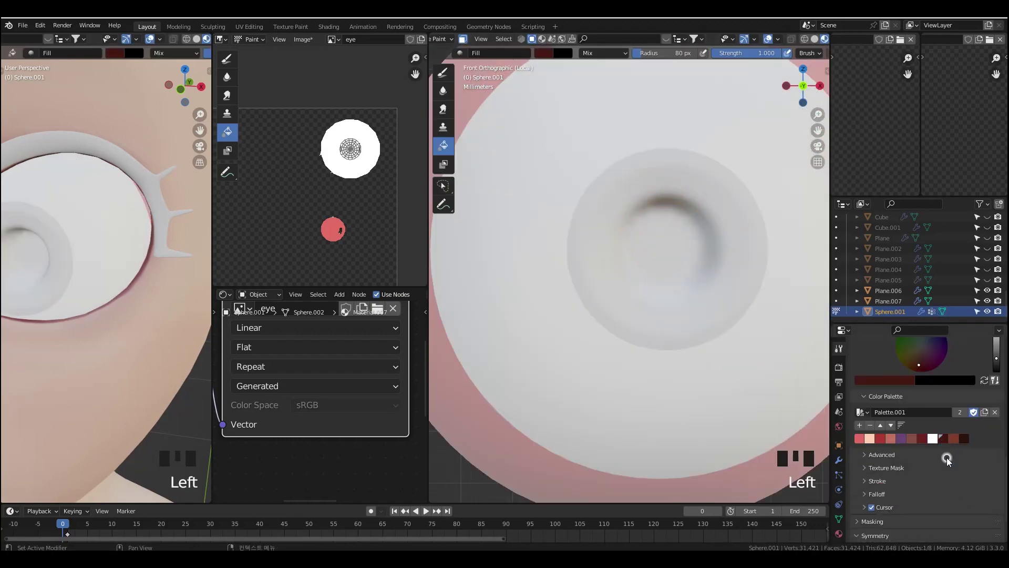
pyautogui.click(684, 253)
pyautogui.keyDown('shift'); pyautogui.moveTo(684, 253); pyautogui.dragTo(657, 253, button='middle'); pyautogui.keyUp('shift')
pyautogui.press('Tab')
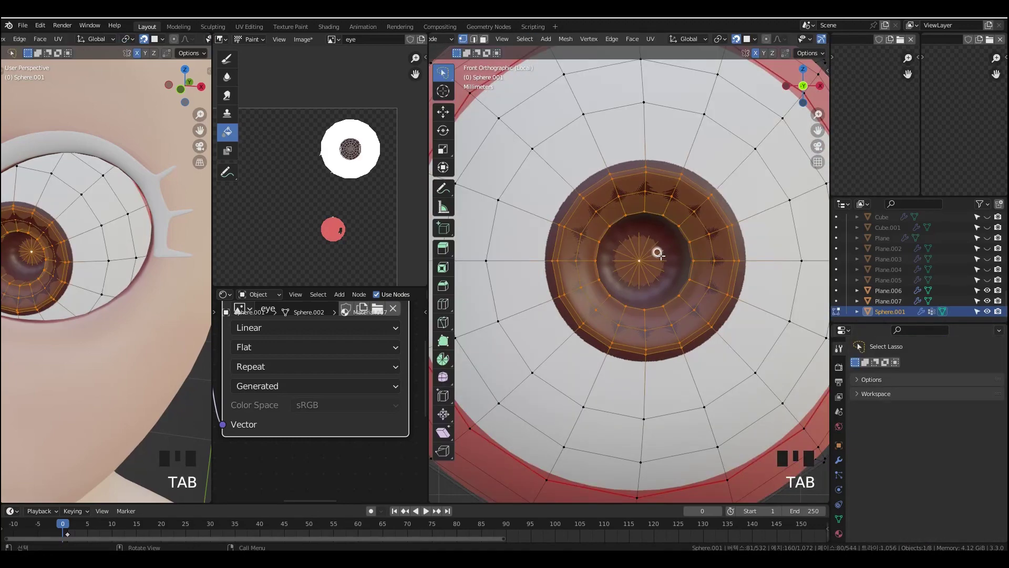
# - Undo the dark brown iris fill and the preceding selection changes
pyautogui.hotkey('ctrl', 'z')
pyautogui.hotkey('ctrl', 'z')
pyautogui.hotkey('ctrl', 'z')
pyautogui.hotkey('ctrl', 'z')
pyautogui.hotkey('ctrl', 'z')
pyautogui.hotkey('ctrl', 'z')
# - Select the edge loop around the outer border of the iris and scale it
pyautogui.keyDown('alt'); pyautogui.click(692, 183); pyautogui.keyUp('alt')
pyautogui.moveTo(697, 189)
pyautogui.mouseDown(button='middle')
pyautogui.moveTo(657, 315)
pyautogui.moveTo(631, 337)
pyautogui.moveTo(636, 313)
pyautogui.mouseUp(button='middle')
pyautogui.press('s')
pyautogui.click(529, 467)
# - Add a centered edge loop just outside the iris border and try sliding it along the mesh
pyautogui.hotkey('ctrl', 'r')
pyautogui.click(652, 280)
pyautogui.rightClick(650, 280)
pyautogui.press('g')
pyautogui.press('g')
pyautogui.click(610, 307)
# - Show the face view in Solid shading, inspect the eye, and undo the last edge loop edits
pyautogui.press('Tab')
pyautogui.click(196, 40)
pyautogui.moveTo(166, 108); pyautogui.dragTo(101, 234, button='middle')
pyautogui.hotkey('ctrl', 'z')
pyautogui.hotkey('ctrl', 'z')
pyautogui.hotkey('ctrl', 'z')
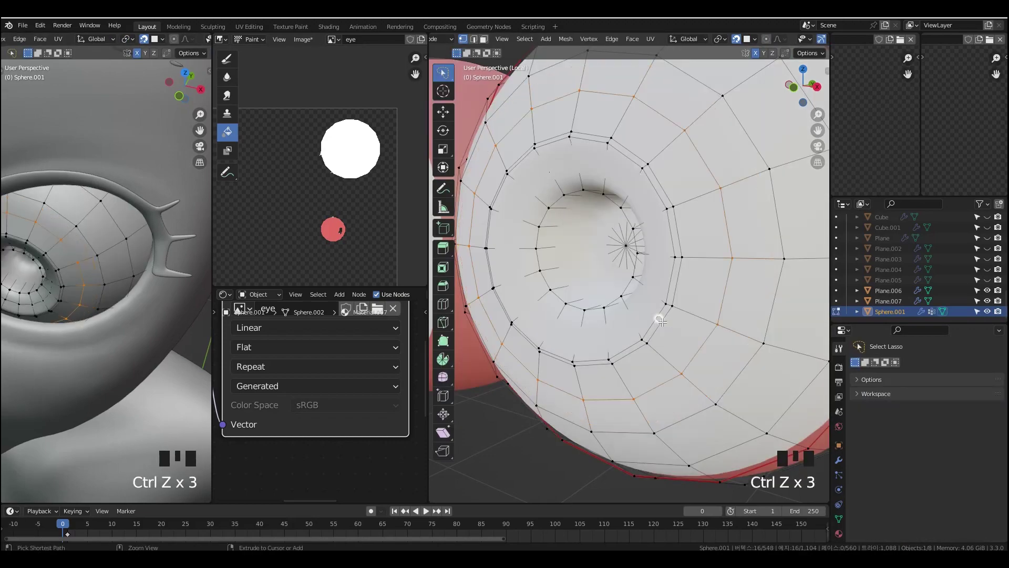
# - Select the iris's center in Edit Mode and grow the selection outward to its outer border
pyautogui.press('Tab')
pyautogui.moveTo(97, 320); pyautogui.dragTo(205, 294, button='middle')
pyautogui.moveTo(446, 282); pyautogui.dragTo(505, 283, button='middle')
pyautogui.press('Tab')
pyautogui.click(662, 207)
pyautogui.press('ctrl+KP_Add')
pyautogui.press('ctrl+KP_Add')
pyautogui.press('ctrl+KP_Add')
pyautogui.press('ctrl+KP_Add')
pyautogui.press('ctrl+KP_Add')
pyautogui.press('ctrl+KP_Add')
pyautogui.press('ctrl+KP_Add')
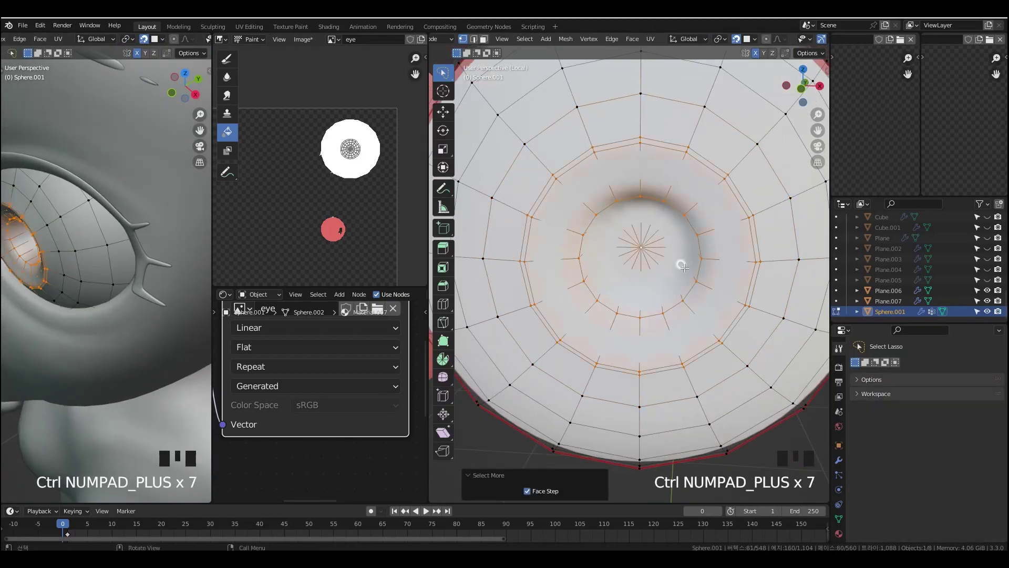
# - Fill the masked iris with the dark brown brush color in Texture Paint mode
pyautogui.hotkey('ctrl', 'Tab')
pyautogui.moveTo(888, 489); pyautogui.dragTo(888, 404, button='middle')
pyautogui.moveTo(889, 488); pyautogui.dragTo(888, 404, button='middle')
pyautogui.moveTo(888, 488); pyautogui.dragTo(888, 404, button='middle')
pyautogui.click(662, 297)
# - Examine the dark brown iris and its mesh from the front, both isolated and within the face
pyautogui.press('Tab')
pyautogui.moveTo(652, 368); pyautogui.dragTo(710, 396, button='middle')
pyautogui.press('Tab')
pyautogui.click(709, 396)
pyautogui.press('KP_1')
pyautogui.click(584, 318)
pyautogui.press('KP_1')
pyautogui.keyDown('shift'); pyautogui.moveTo(100, 268); pyautogui.dragTo(158, 270, button='middle'); pyautogui.keyUp('shift')
# - Select the iris's center vertex, grow the selection six steps to just inside the border, and switch to face selection
pyautogui.press('Tab')
pyautogui.moveTo(646, 295); pyautogui.dragTo(636, 294, button='middle')
pyautogui.click(635, 244)
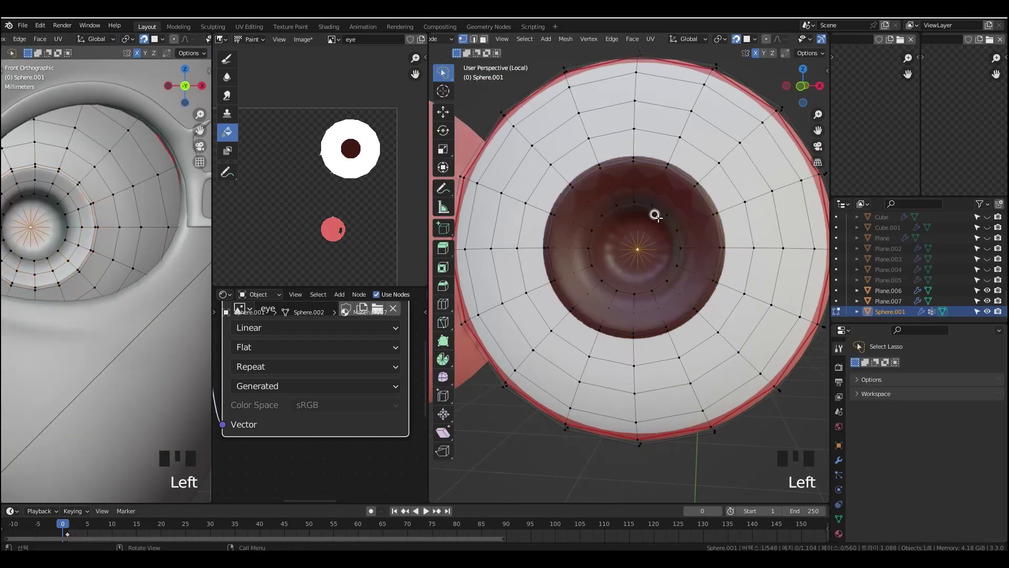
pyautogui.press('ctrl+KP_Add')
pyautogui.press('ctrl+KP_Add')
pyautogui.press('ctrl+KP_Add')
pyautogui.press('ctrl+KP_Add')
pyautogui.press('ctrl+KP_Add')
pyautogui.press('ctrl+KP_Add')
pyautogui.click(484, 40)
# - Try filling the masked inner iris with the reddish brown palette color and check it in front view
pyautogui.hotkey('ctrl', 'Tab')
pyautogui.scroll(-13, 905, 475)
pyautogui.click(952, 512)
pyautogui.click(693, 357)
pyautogui.moveTo(694, 357)
pyautogui.mouseDown(button='middle')
pyautogui.moveTo(720, 365)
pyautogui.moveTo(707, 364)
pyautogui.mouseUp(button='middle')
pyautogui.click(896, 452)
pyautogui.press('`')
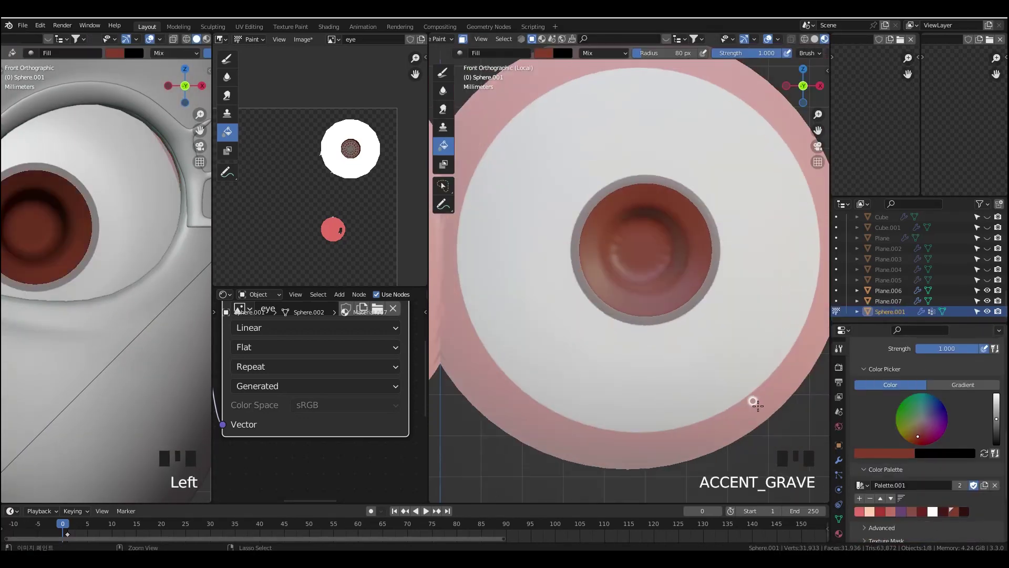
pyautogui.hotkey('ctrl', 'z')
pyautogui.hotkey('ctrl', 'z')
# - Set the brown palette color to hue 0.036, saturation 0.501, value 0.502 and fill the masked inner iris
pyautogui.hotkey('ctrl', 'Tab')
pyautogui.scroll(-10, 921, 492)
pyautogui.scroll(-2, 921, 492)
pyautogui.click(888, 474)
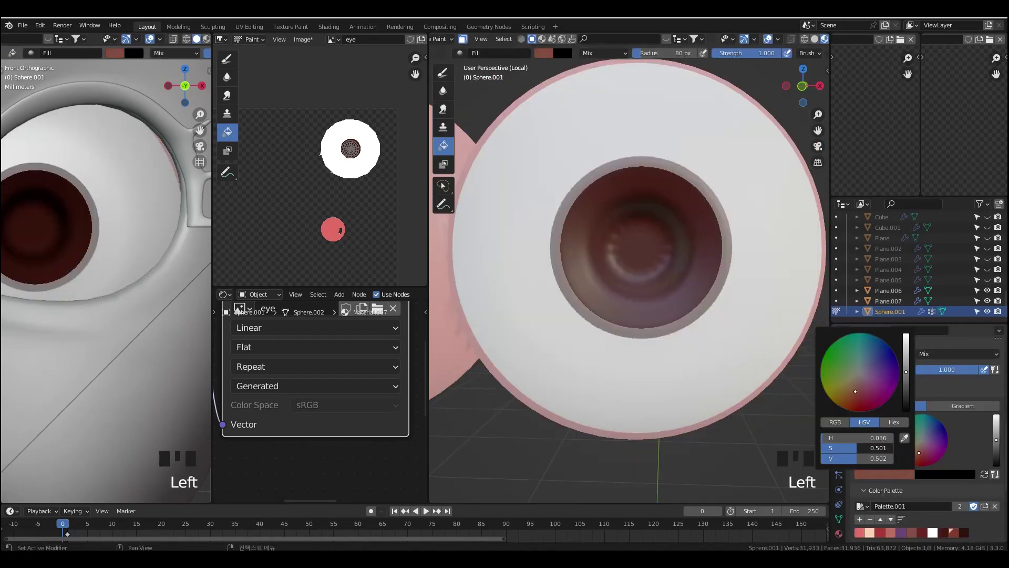
pyautogui.moveTo(661, 279); pyautogui.dragTo(644, 279, button='middle')
pyautogui.click(644, 279)
pyautogui.press('`')
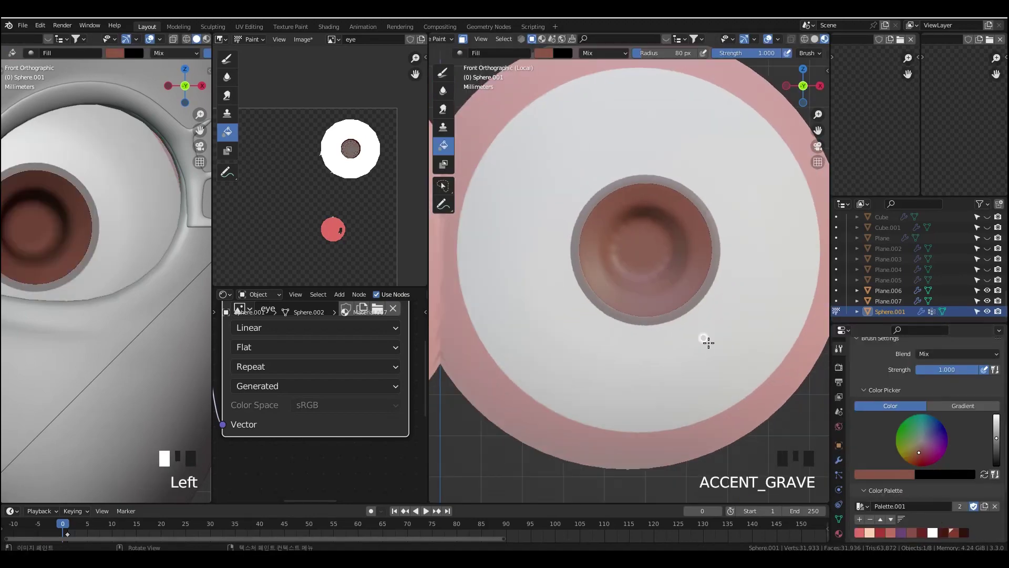
# - Select the iris's center vertex in vertex mode and grow the selection three steps over the pupil
pyautogui.press('Tab')
pyautogui.click(640, 245)
pyautogui.press('1')
pyautogui.press('ctrl+KP_Add')
pyautogui.press('ctrl+KP_Add')
pyautogui.press('ctrl+KP_Add')
# - Add an edge loop inside the iris and slide it inward toward the pupil
pyautogui.moveTo(654, 263)
pyautogui.mouseDown(button='middle')
pyautogui.moveTo(592, 266)
pyautogui.moveTo(645, 304)
pyautogui.mouseUp(button='middle')
pyautogui.hotkey('ctrl', 'r')
pyautogui.click(565, 256)
pyautogui.rightClick(565, 256)
pyautogui.press('g')
pyautogui.press('g')
pyautogui.click(596, 263)
# - Select the center vertex, check the painted iris without the mask, and grow the selection three steps over the pupil
pyautogui.click(634, 253)
pyautogui.press('Tab')
pyautogui.press('Tab')
pyautogui.scroll(-1, 139, 245)
pyautogui.click(463, 39)
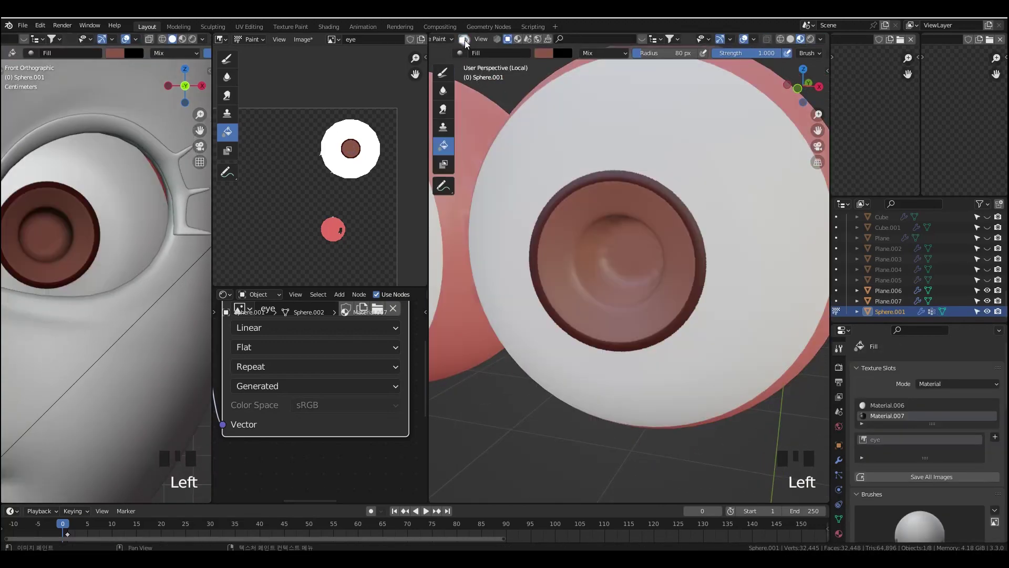
pyautogui.press('Tab')
pyautogui.press('ctrl+KP_Add')
pyautogui.press('ctrl+KP_Add')
pyautogui.press('ctrl+KP_Add')
pyautogui.moveTo(658, 336)
pyautogui.mouseDown(button='middle')
pyautogui.moveTo(678, 339)
pyautogui.moveTo(694, 374)
pyautogui.mouseUp(button='middle')
# - Enable the paint mask and fill the selected pupil with the darkest brown palette color
pyautogui.hotkey('ctrl', 'Tab')
pyautogui.click(463, 40)
pyautogui.scroll(-10, 909, 477)
pyautogui.click(957, 491)
pyautogui.click(653, 252)
# - Switch the face view to Material Preview shading and inspect the painted eye from the front
pyautogui.press('Tab')
pyautogui.hotkey('ctrl', 'Tab')
pyautogui.click(183, 38)
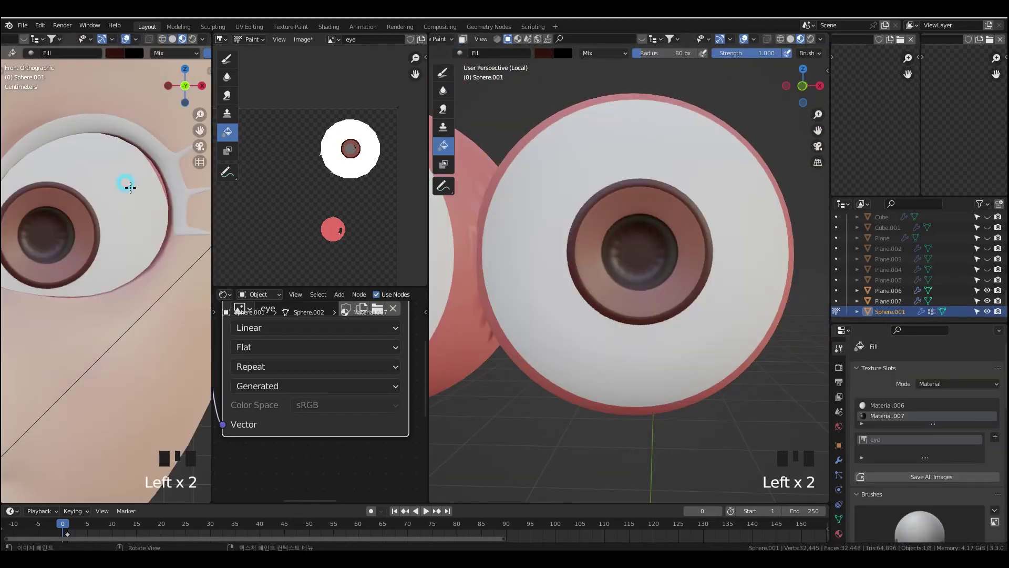
pyautogui.scroll(-2, 93, 216)
pyautogui.moveTo(92, 216); pyautogui.dragTo(116, 250, button='middle')
pyautogui.press('`')
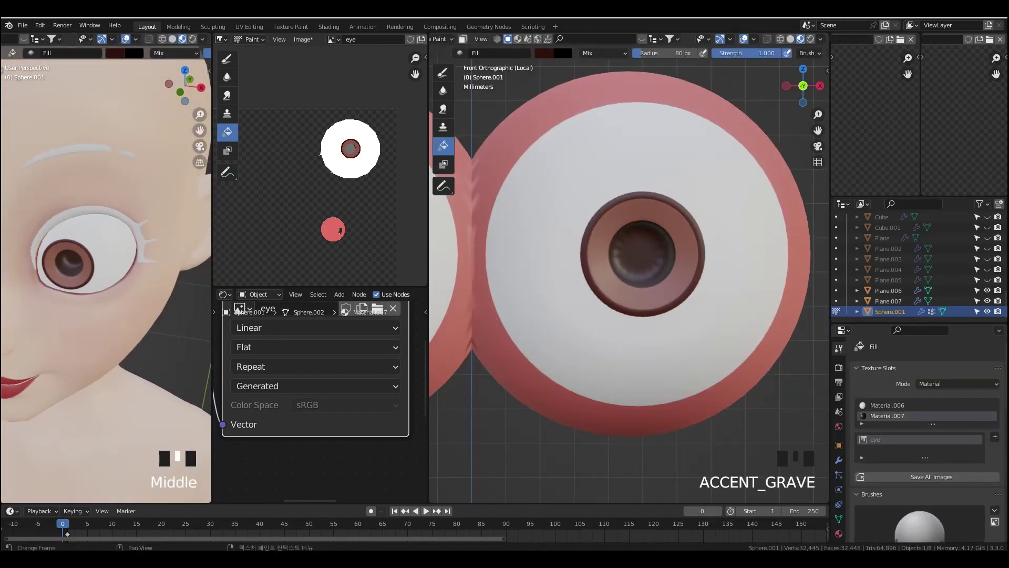
pyautogui.click(702, 332)
pyautogui.moveTo(687, 315); pyautogui.dragTo(680, 291, button='middle')
pyautogui.hotkey('ctrl', 'z')
# - Soften the iris's outer rim and the pupil border using the Soften brush at a 35 px radius
pyautogui.moveTo(122, 362); pyautogui.dragTo(122, 310, button='middle')
pyautogui.keyDown('shift'); pyautogui.moveTo(601, 308); pyautogui.dragTo(566, 323, button='middle'); pyautogui.keyUp('shift')
pyautogui.keyDown('ctrl'); pyautogui.moveTo(566, 323); pyautogui.dragTo(662, 255, button='middle'); pyautogui.keyUp('ctrl')
pyautogui.click(443, 91)
pyautogui.press('f')
pyautogui.click(510, 199)
pyautogui.moveTo(509, 267)
pyautogui.mouseDown()
pyautogui.moveTo(576, 345)
pyautogui.moveTo(687, 286)
pyautogui.mouseUp()
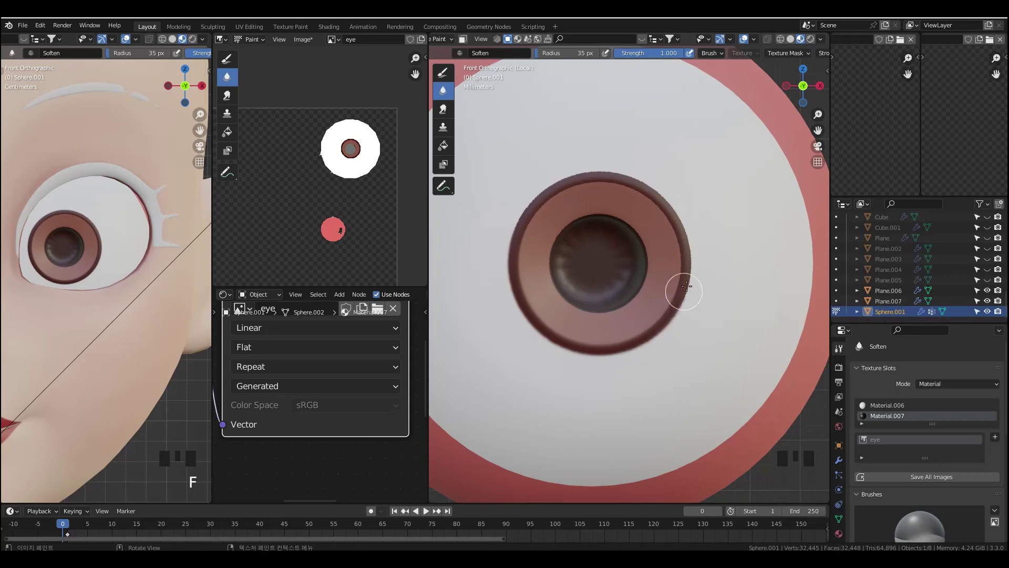
pyautogui.moveTo(592, 245)
pyautogui.mouseDown()
pyautogui.moveTo(581, 302)
pyautogui.moveTo(644, 253)
pyautogui.moveTo(565, 219)
pyautogui.moveTo(602, 213)
pyautogui.mouseUp()
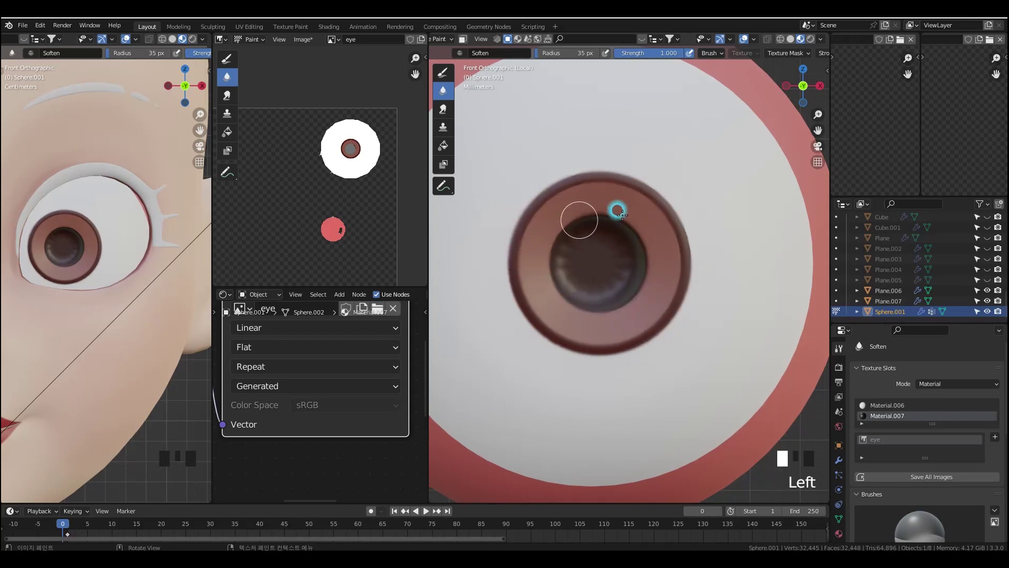
# - Switch the eye view to Solid shading and prepare the Draw brush with the white palette color and a 4 px radius
pyautogui.click(820, 38)
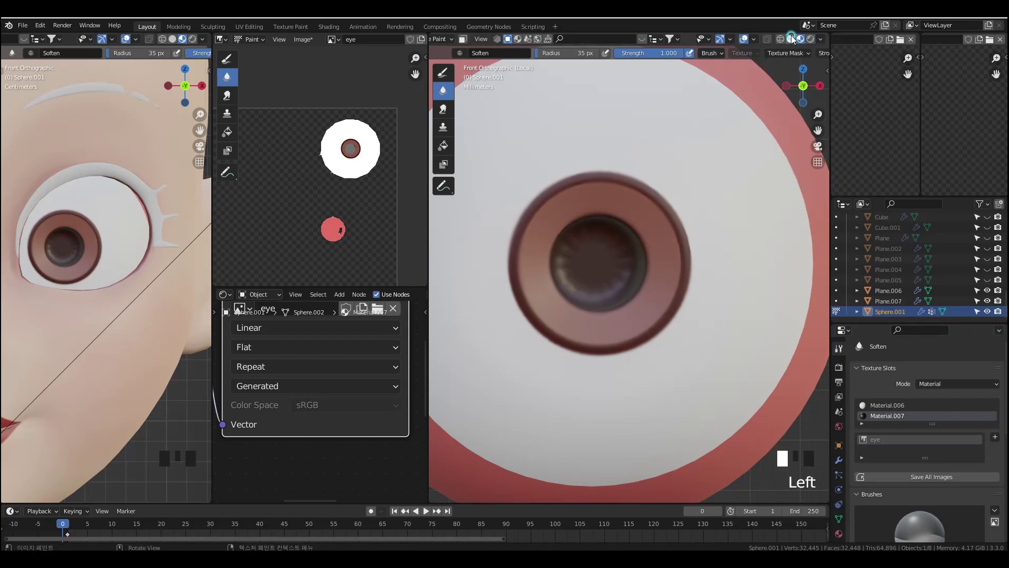
pyautogui.click(790, 39)
pyautogui.click(443, 72)
pyautogui.moveTo(898, 530); pyautogui.dragTo(899, 345, button='middle')
pyautogui.click(933, 506)
pyautogui.keyDown('ctrl'); pyautogui.moveTo(625, 333); pyautogui.dragTo(654, 265, button='middle'); pyautogui.keyUp('ctrl')
pyautogui.press('f')
pyautogui.click(629, 320)
# - Try white radial streaks on the lower iris at brush strength 0.859 and undo them
pyautogui.moveTo(778, 53)
pyautogui.mouseDown(button='middle')
pyautogui.moveTo(654, 53)
pyautogui.moveTo(740, 53)
pyautogui.mouseUp(button='middle')
pyautogui.click(801, 54)
pyautogui.click(776, 53)
pyautogui.moveTo(703, 245); pyautogui.dragTo(701, 248)
pyautogui.moveTo(633, 351); pyautogui.dragTo(627, 313)
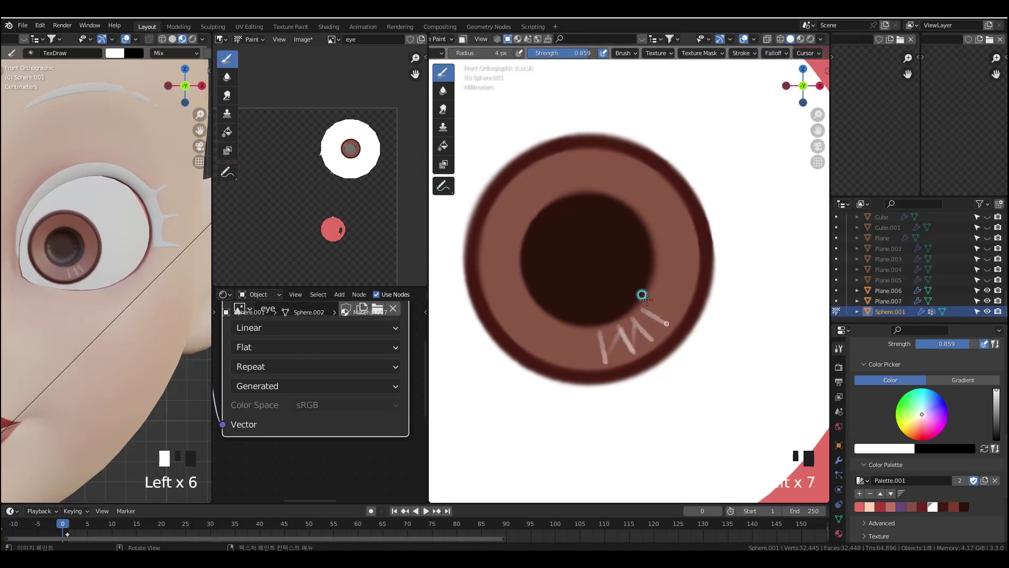
pyautogui.hotkey('ctrl', 'z')
pyautogui.hotkey('ctrl', 'z')
pyautogui.hotkey('ctrl', 'z')
pyautogui.hotkey('ctrl', 'z')
pyautogui.hotkey('ctrl', 'z')
pyautogui.hotkey('ctrl', 'z')
# - Set the eye's Subdivision modifier to viewport level 1
pyautogui.click(928, 441)
pyautogui.click(839, 460)
pyautogui.scroll(4, 893, 388)
pyautogui.click(916, 377)
# - Paint faint white radial streaks around the iris at strength 0.319, showing the wireframe overlay as a guide and varying the brush radius between 4 and 10 px
pyautogui.moveTo(588, 52); pyautogui.dragTo(550, 52)
pyautogui.moveTo(617, 333); pyautogui.dragTo(622, 339)
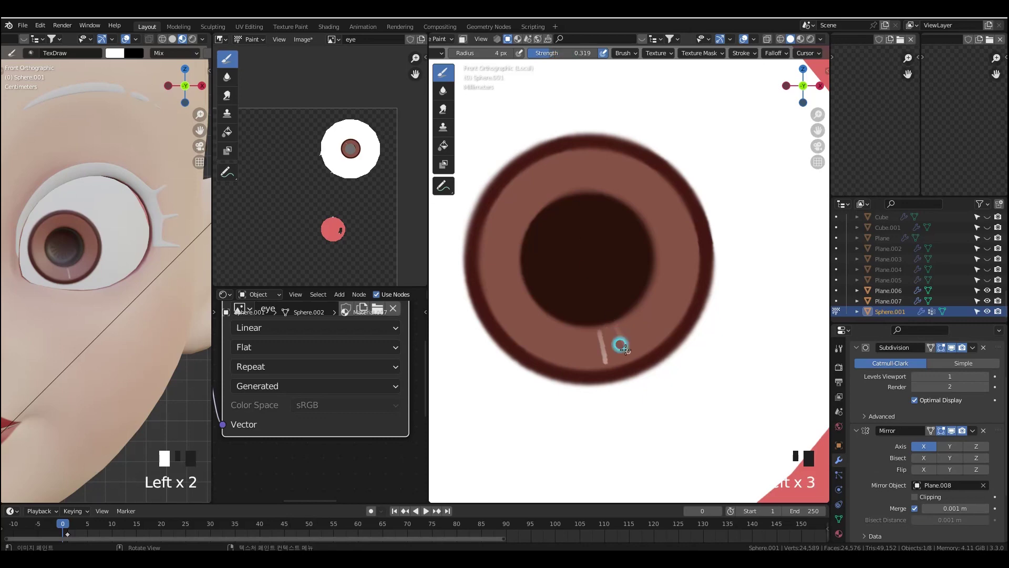
pyautogui.press('f')
pyautogui.click(668, 262)
pyautogui.moveTo(661, 259); pyautogui.dragTo(691, 260)
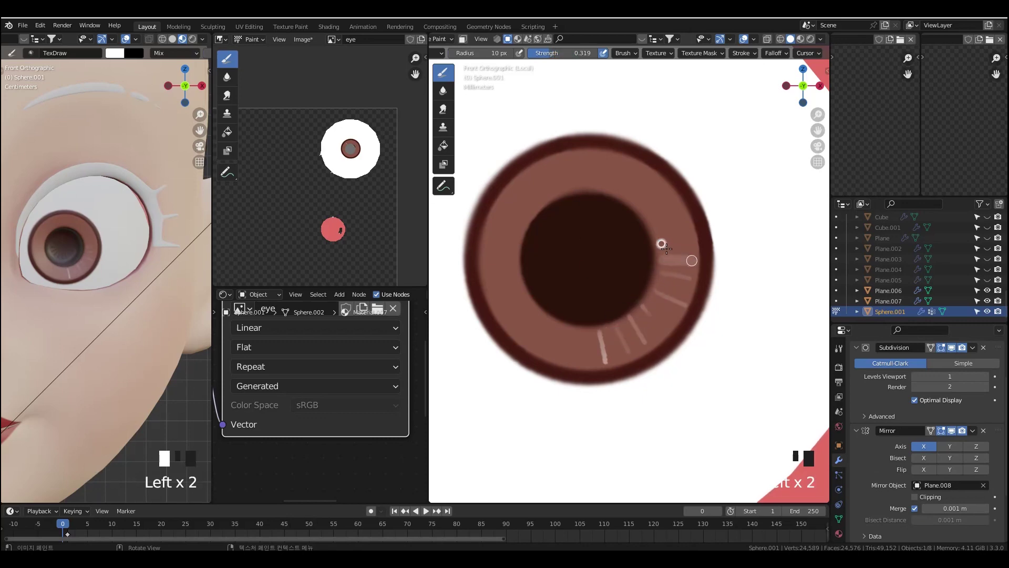
pyautogui.hotkey('alt', 'x')
pyautogui.moveTo(664, 197); pyautogui.dragTo(656, 221)
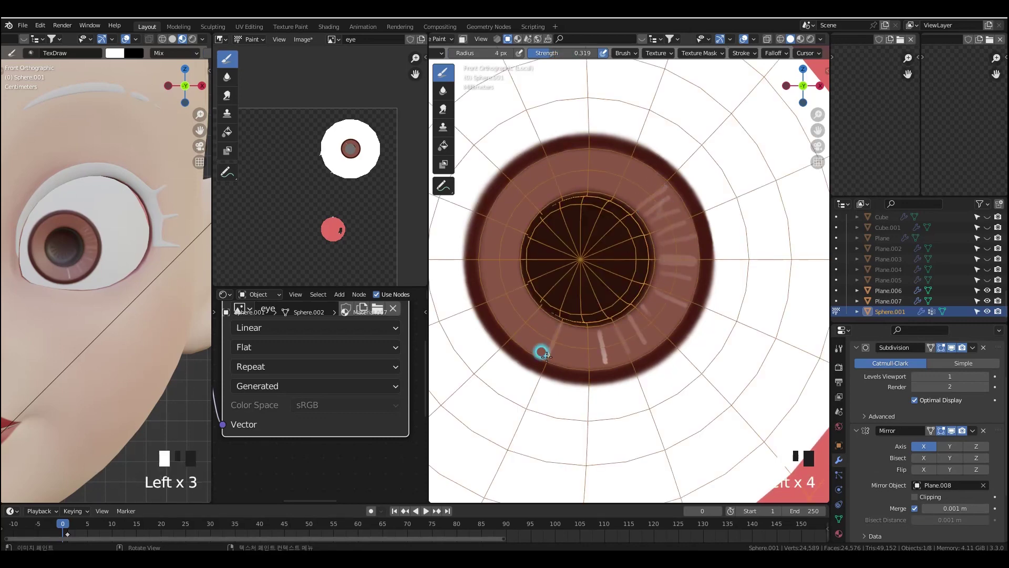
pyautogui.moveTo(520, 288); pyautogui.dragTo(491, 298)
pyautogui.moveTo(526, 284); pyautogui.dragTo(517, 282)
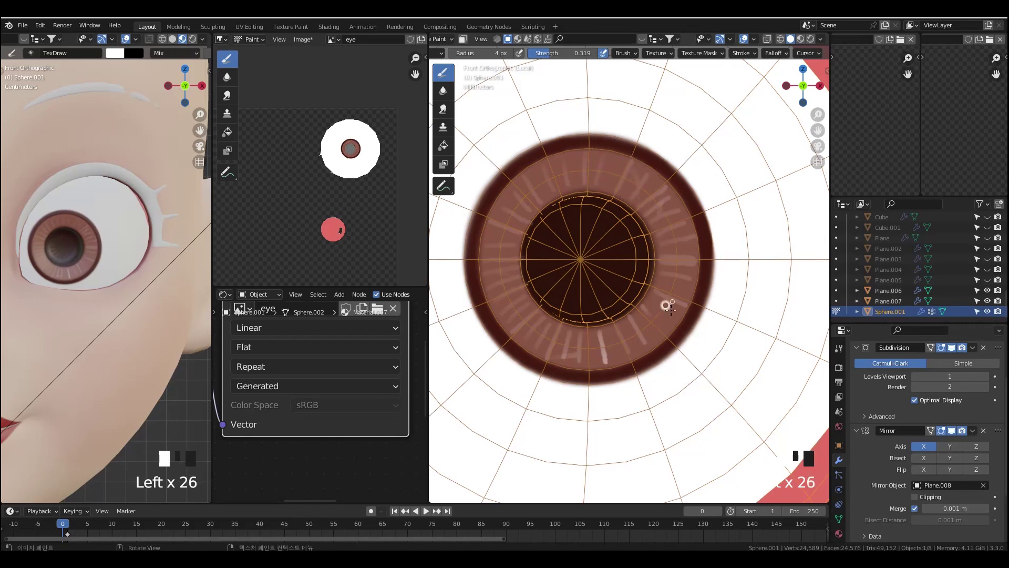
# - Add brighter white radial streaks all around the iris at strength 0.519, using 9 px and 5 px brush radii
pyautogui.moveTo(546, 56); pyautogui.dragTo(561, 55)
pyautogui.press('f')
pyautogui.click(501, 260)
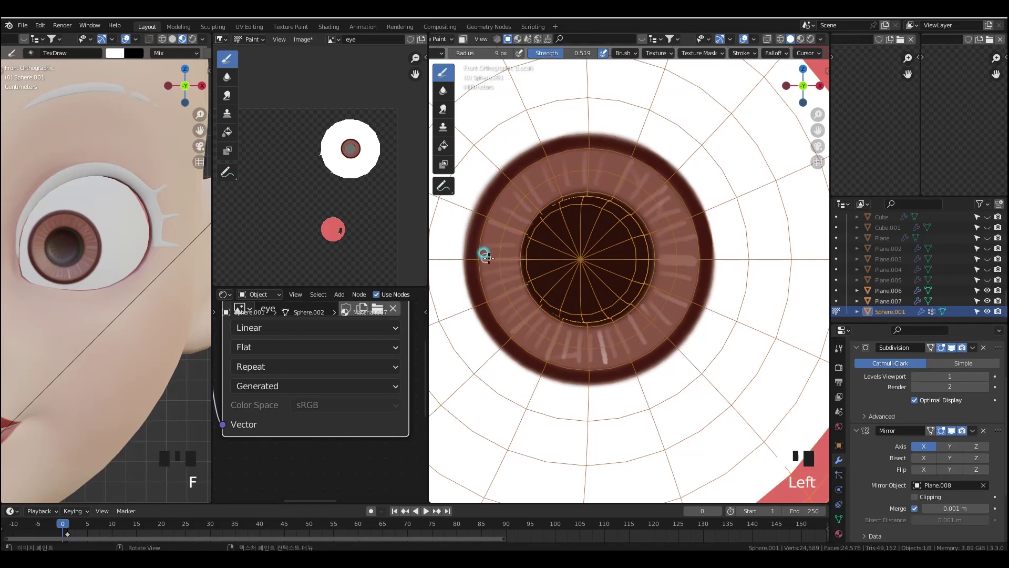
pyautogui.moveTo(482, 259); pyautogui.dragTo(517, 262)
pyautogui.moveTo(490, 225); pyautogui.dragTo(518, 233)
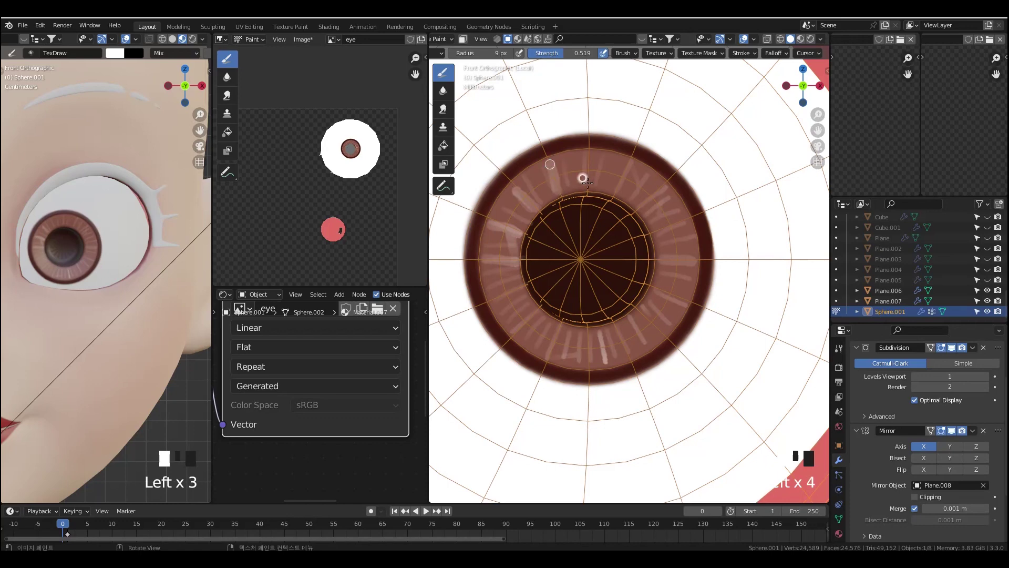
pyautogui.press('f')
pyautogui.click(608, 187)
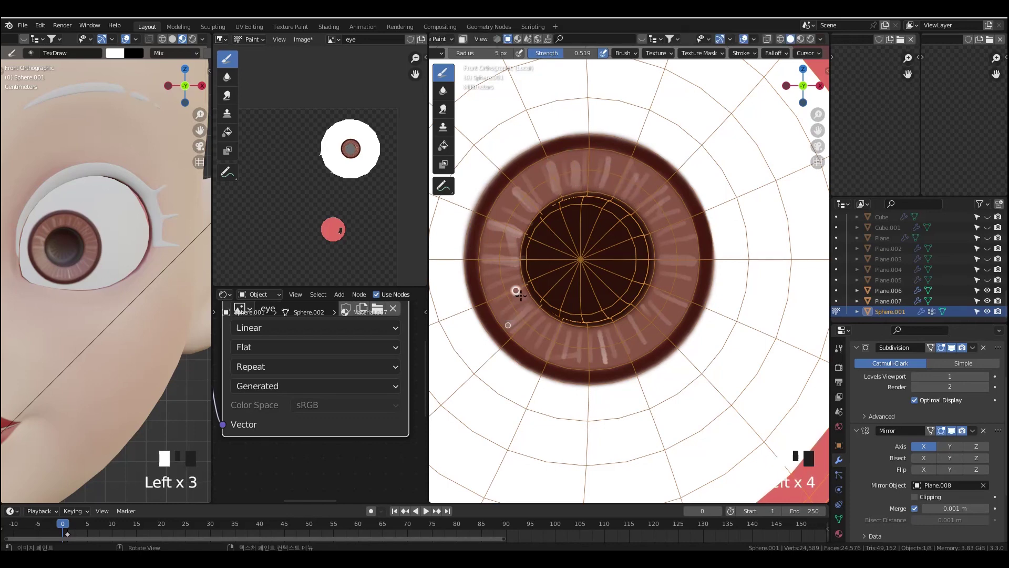
pyautogui.moveTo(657, 222); pyautogui.dragTo(677, 215)
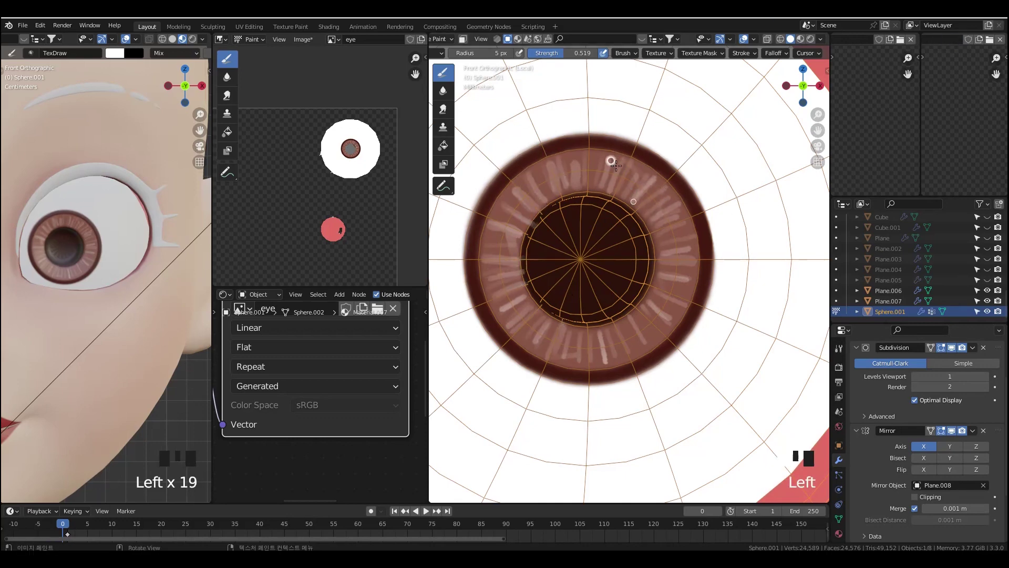
pyautogui.moveTo(615, 159); pyautogui.dragTo(580, 185)
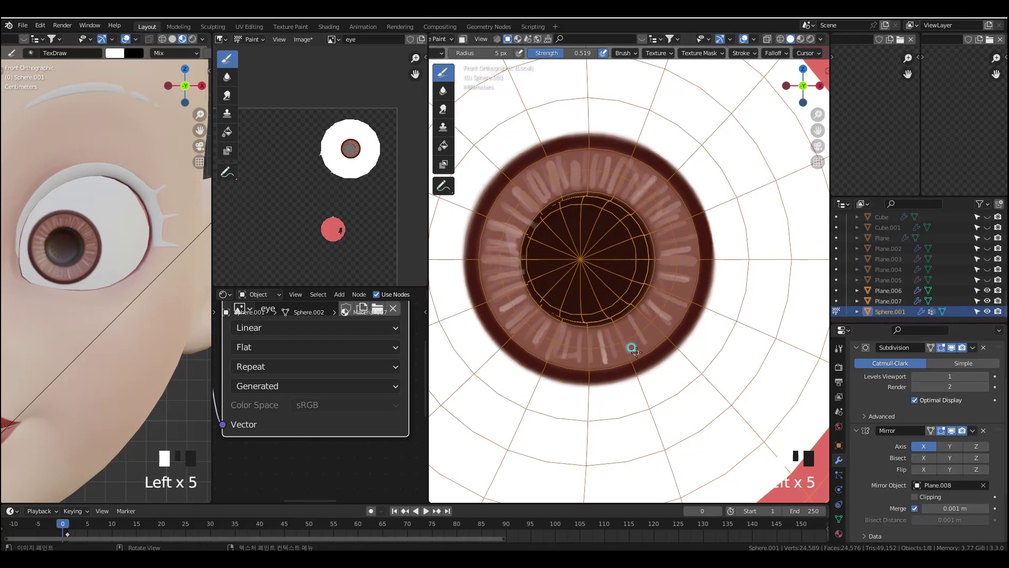
pyautogui.moveTo(683, 228); pyautogui.dragTo(653, 241)
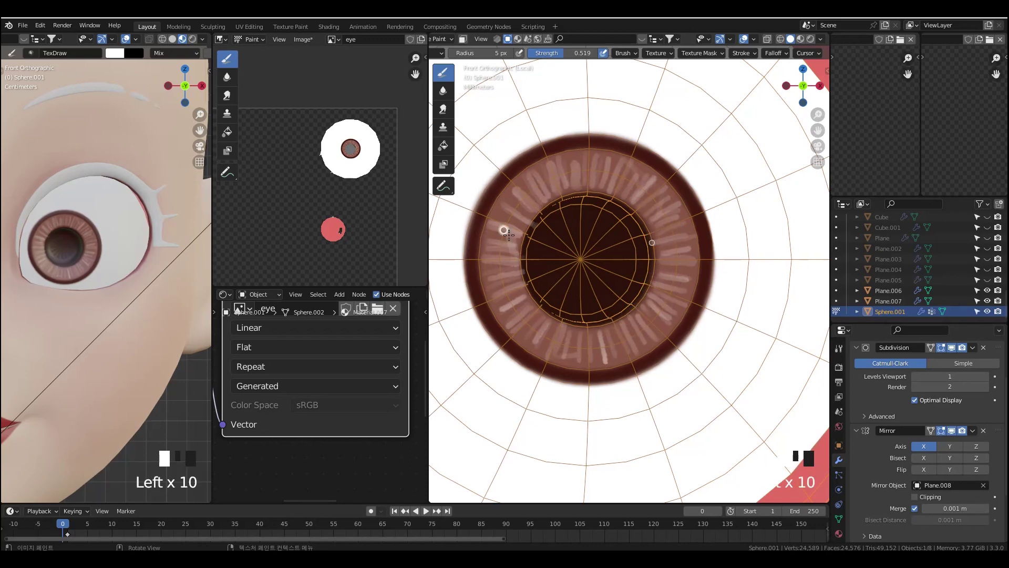
# - Smear the right side of the pupil border outward into the iris with short strokes at an 11 px radius, undoing unwanted strokes
pyautogui.click(445, 117)
pyautogui.press('f')
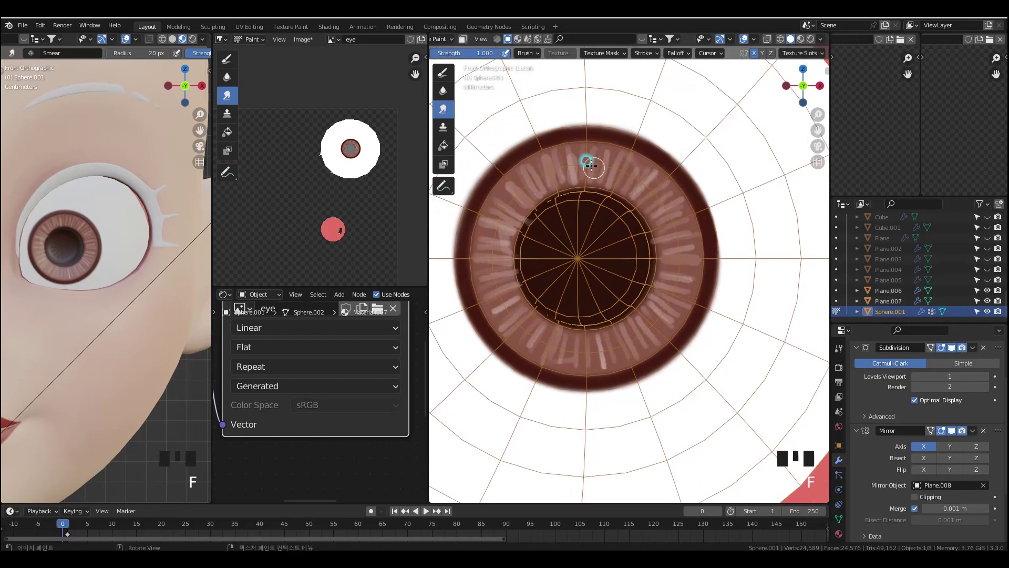
pyautogui.click(605, 160)
pyautogui.click(619, 173)
pyautogui.moveTo(620, 173)
pyautogui.mouseDown()
pyautogui.moveTo(614, 203)
pyautogui.moveTo(629, 191)
pyautogui.mouseUp()
pyautogui.hotkey('ctrl', 'z')
pyautogui.hotkey('ctrl', 'z')
pyautogui.moveTo(632, 204); pyautogui.dragTo(637, 198)
pyautogui.moveTo(637, 219); pyautogui.dragTo(661, 244)
pyautogui.moveTo(650, 250); pyautogui.dragTo(661, 250)
pyautogui.moveTo(650, 256); pyautogui.dragTo(662, 257)
pyautogui.moveTo(650, 261); pyautogui.dragTo(663, 263)
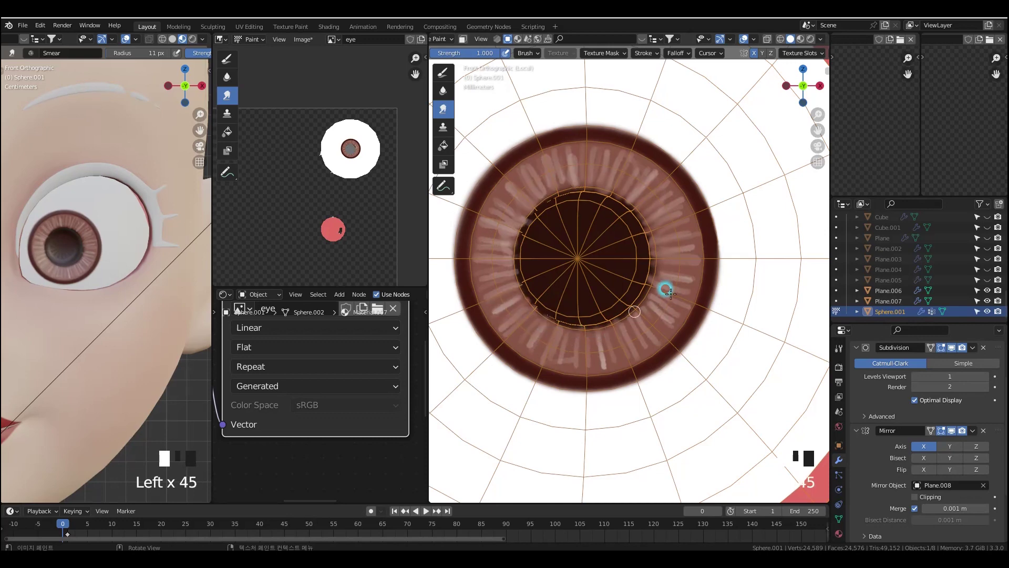
# - Smear the left side of the pupil border into the iris with an 18 px radius and undo the last strokes
pyautogui.press('f')
pyautogui.click(521, 181)
pyautogui.moveTo(518, 221); pyautogui.dragTo(494, 215)
pyautogui.moveTo(513, 236); pyautogui.dragTo(486, 235)
pyautogui.moveTo(509, 257)
pyautogui.mouseDown()
pyautogui.moveTo(476, 273)
pyautogui.moveTo(485, 281)
pyautogui.mouseUp()
pyautogui.moveTo(512, 287); pyautogui.dragTo(494, 304)
pyautogui.moveTo(518, 299); pyautogui.dragTo(521, 335)
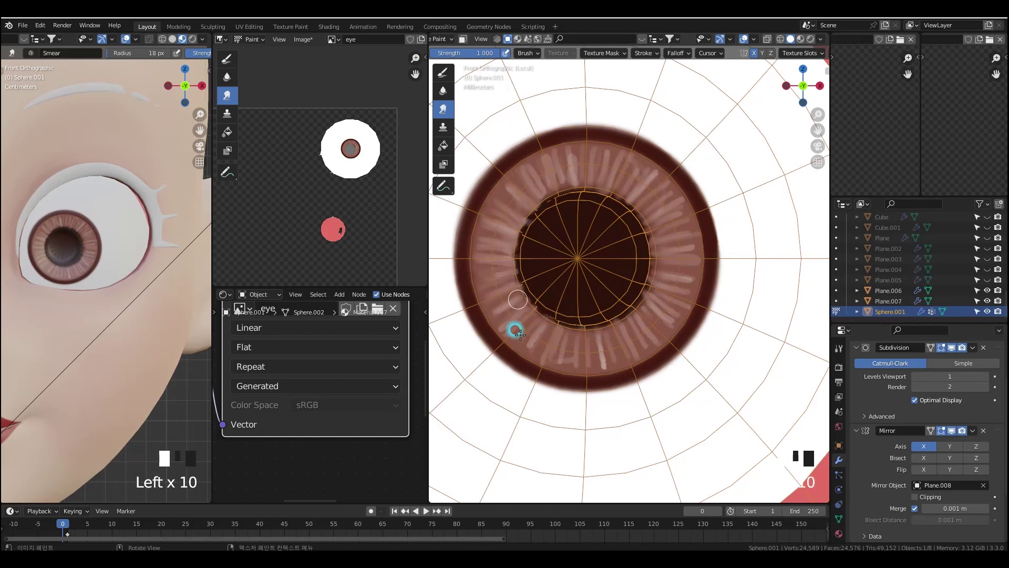
pyautogui.hotkey('ctrl', 'z')
pyautogui.hotkey('ctrl', 'z')
# - Blend the pupil's border all the way around with many short 18 px Smear strokes
pyautogui.moveTo(590, 347)
pyautogui.keyDown('ctrl'); pyautogui.mouseDown(button='middle')
pyautogui.moveTo(600, 379)
pyautogui.moveTo(628, 273)
pyautogui.moveTo(680, 169)
pyautogui.moveTo(686, 71)
pyautogui.mouseUp(button='middle'); pyautogui.keyUp('ctrl')
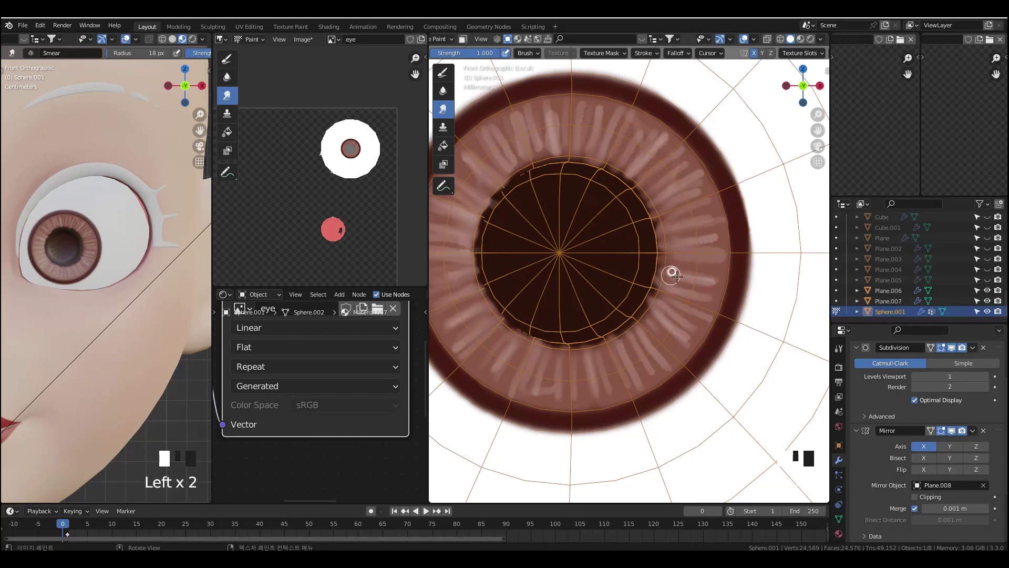
pyautogui.moveTo(106, 252)
pyautogui.keyDown('ctrl'); pyautogui.mouseDown(button='middle')
pyautogui.moveTo(106, 337)
pyautogui.moveTo(107, 310)
pyautogui.mouseUp(button='middle'); pyautogui.keyUp('ctrl')
pyautogui.keyDown('ctrl'); pyautogui.moveTo(647, 280); pyautogui.dragTo(673, 221, button='middle'); pyautogui.keyUp('ctrl')
pyautogui.moveTo(654, 167); pyautogui.dragTo(681, 138)
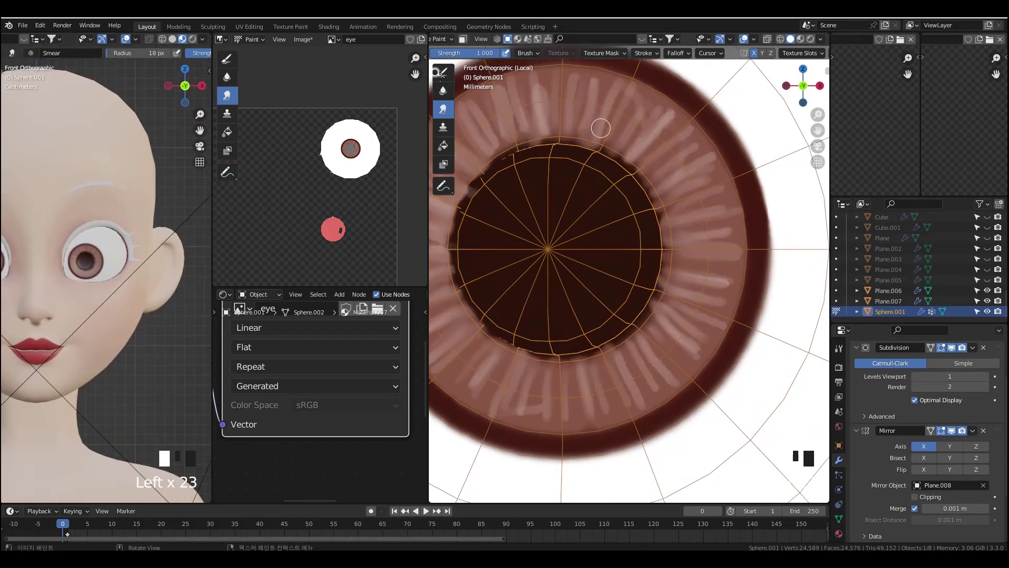
pyautogui.moveTo(457, 213); pyautogui.dragTo(503, 163)
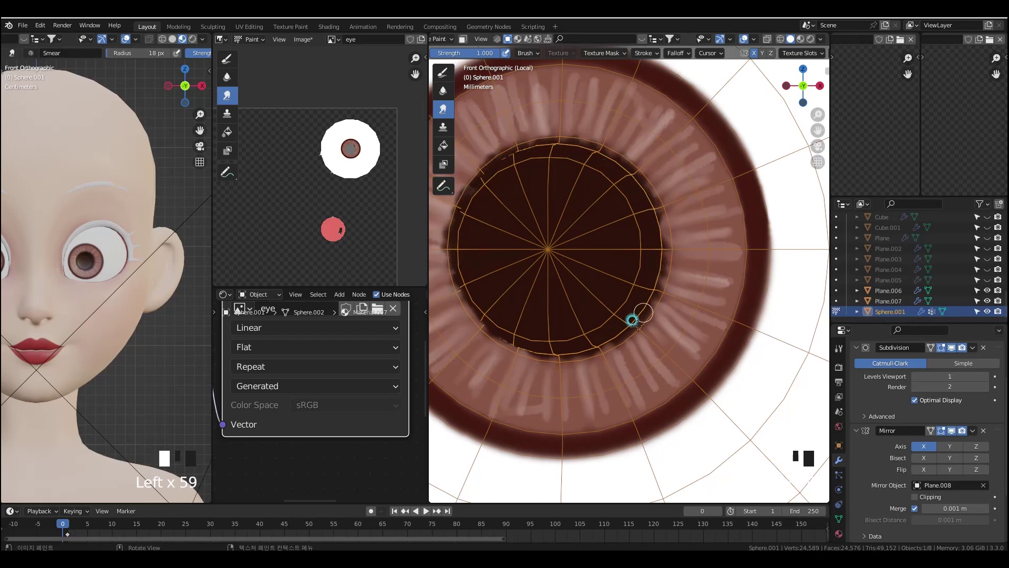
pyautogui.moveTo(546, 353); pyautogui.dragTo(481, 329)
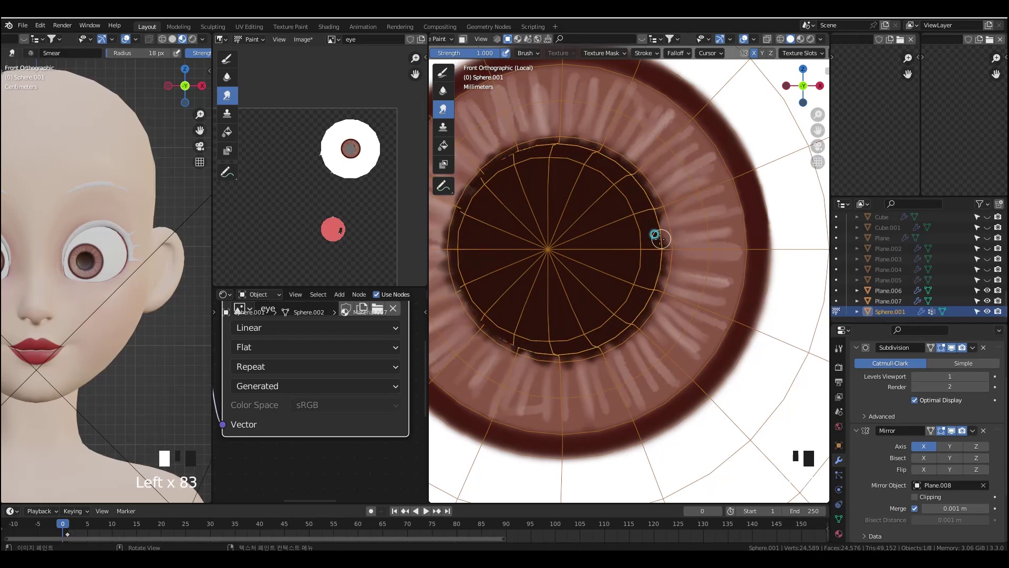
pyautogui.keyDown('ctrl'); pyautogui.moveTo(653, 186); pyautogui.dragTo(653, 186, button='middle'); pyautogui.keyUp('ctrl')
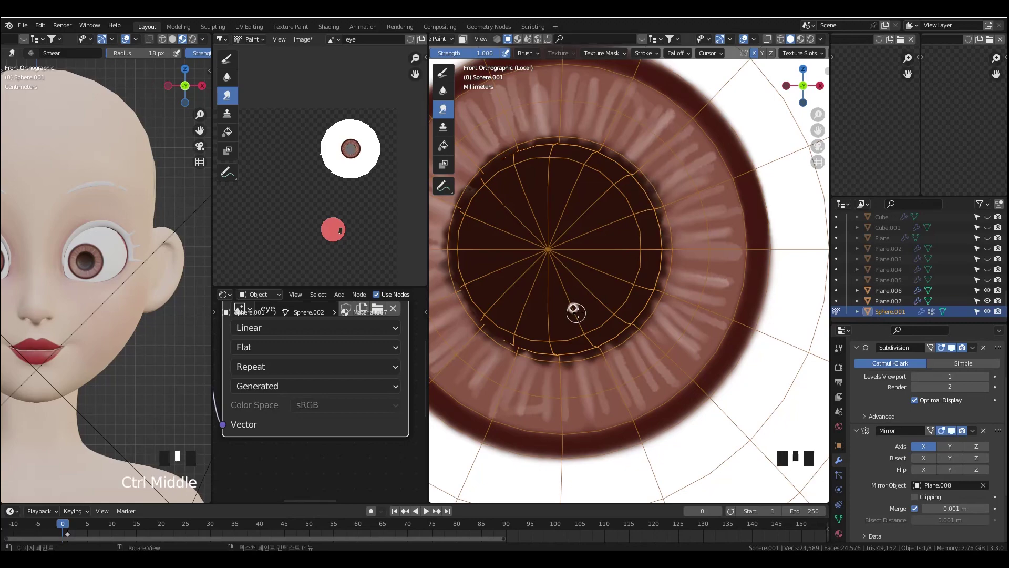
# - Enlarge the Smear brush to 43 px and push the dark pupil color outward along its border
pyautogui.click(571, 310)
pyautogui.moveTo(572, 310); pyautogui.dragTo(579, 313, button='middle')
pyautogui.press('f')
pyautogui.click(592, 313)
pyautogui.moveTo(609, 170)
pyautogui.mouseDown()
pyautogui.moveTo(638, 202)
pyautogui.moveTo(656, 274)
pyautogui.moveTo(630, 325)
pyautogui.moveTo(572, 349)
pyautogui.moveTo(525, 342)
pyautogui.moveTo(478, 328)
pyautogui.moveTo(462, 285)
pyautogui.mouseUp()
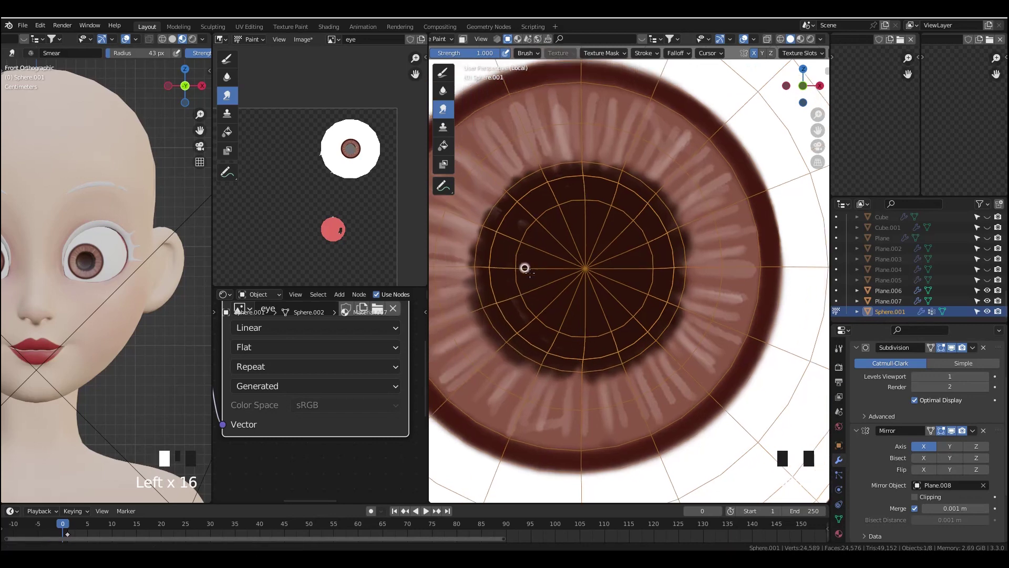
pyautogui.moveTo(522, 266)
pyautogui.mouseDown()
pyautogui.moveTo(502, 243)
pyautogui.moveTo(527, 207)
pyautogui.moveTo(525, 219)
pyautogui.moveTo(602, 174)
pyautogui.moveTo(655, 198)
pyautogui.moveTo(689, 242)
pyautogui.moveTo(682, 304)
pyautogui.moveTo(590, 376)
pyautogui.moveTo(541, 363)
pyautogui.moveTo(500, 298)
pyautogui.moveTo(504, 255)
pyautogui.moveTo(523, 223)
pyautogui.mouseUp()
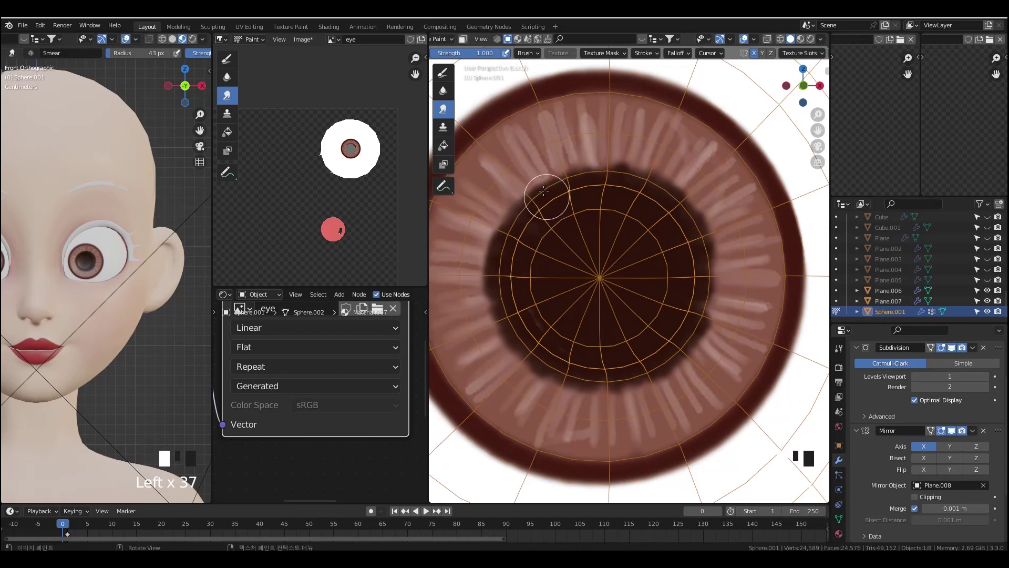
pyautogui.moveTo(590, 213); pyautogui.dragTo(588, 172)
# - Even out the upper pupil border with the Smear brush, finishing at a 41 px radius
pyautogui.moveTo(590, 212); pyautogui.dragTo(571, 229, button='middle')
pyautogui.press('f')
pyautogui.click(584, 202)
pyautogui.moveTo(583, 203)
pyautogui.mouseDown()
pyautogui.moveTo(582, 194)
pyautogui.moveTo(627, 197)
pyautogui.mouseUp()
pyautogui.press('f')
pyautogui.click(594, 234)
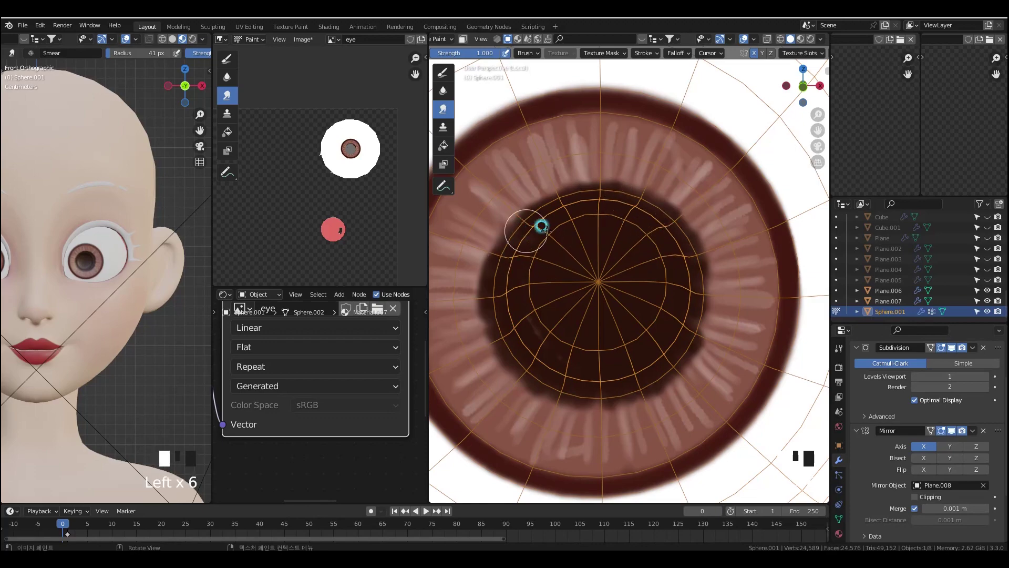
# - Put the eye mesh in Edit Mode and display it in Material Preview shading
pyautogui.moveTo(590, 219); pyautogui.dragTo(594, 205, button='middle')
pyautogui.keyDown('ctrl'); pyautogui.moveTo(642, 131); pyautogui.dragTo(637, 247, button='middle'); pyautogui.keyUp('ctrl')
pyautogui.keyDown('ctrl'); pyautogui.moveTo(117, 302); pyautogui.dragTo(117, 221, button='middle'); pyautogui.keyUp('ctrl')
pyautogui.press('`')
pyautogui.keyDown('ctrl'); pyautogui.moveTo(631, 272); pyautogui.dragTo(629, 221, button='middle'); pyautogui.keyUp('ctrl')
pyautogui.press('Tab')
pyautogui.moveTo(616, 300); pyautogui.dragTo(618, 299, button='middle')
pyautogui.moveTo(762, 39); pyautogui.dragTo(662, 39, button='middle')
pyautogui.click(800, 38)
# - Select the edge loop around the pupil and scale it outward
pyautogui.moveTo(610, 275); pyautogui.dragTo(588, 281, button='middle')
pyautogui.keyDown('alt'); pyautogui.click(534, 284); pyautogui.keyUp('alt')
pyautogui.press('s')
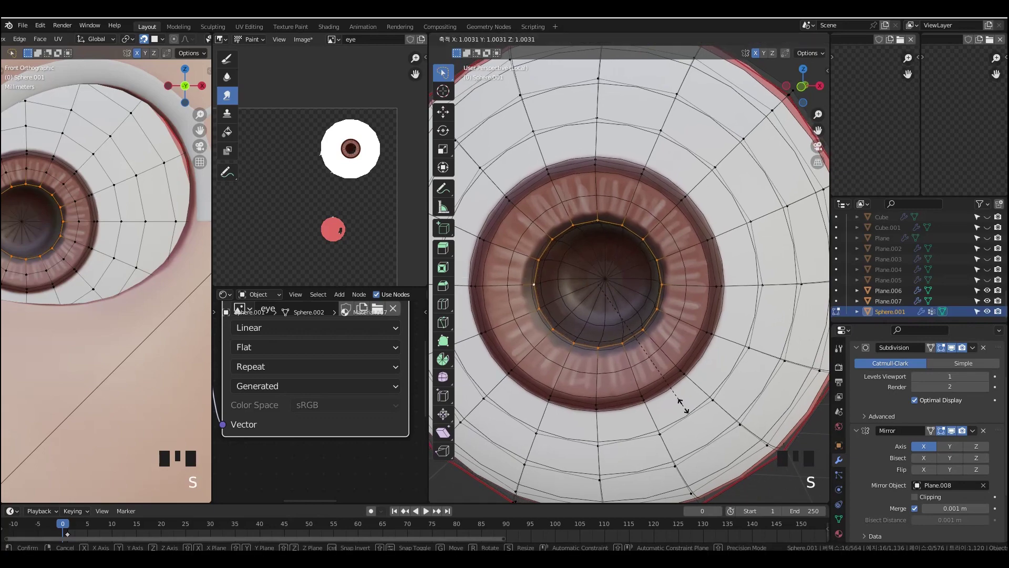
pyautogui.click(704, 423)
pyautogui.moveTo(704, 424)
pyautogui.mouseDown(button='middle')
pyautogui.moveTo(685, 347)
pyautogui.moveTo(612, 344)
pyautogui.mouseUp(button='middle')
pyautogui.press('Tab')
# - Switch the face view to Solid shading and inspect the pupil's recessed geometry from an angle in Edit Mode
pyautogui.click(173, 39)
pyautogui.moveTo(136, 211); pyautogui.dragTo(84, 213, button='middle')
pyautogui.keyDown('shift'); pyautogui.moveTo(84, 212); pyautogui.dragTo(104, 212, button='middle'); pyautogui.keyUp('shift')
pyautogui.moveTo(572, 349); pyautogui.dragTo(620, 355, button='middle')
pyautogui.press('Tab')
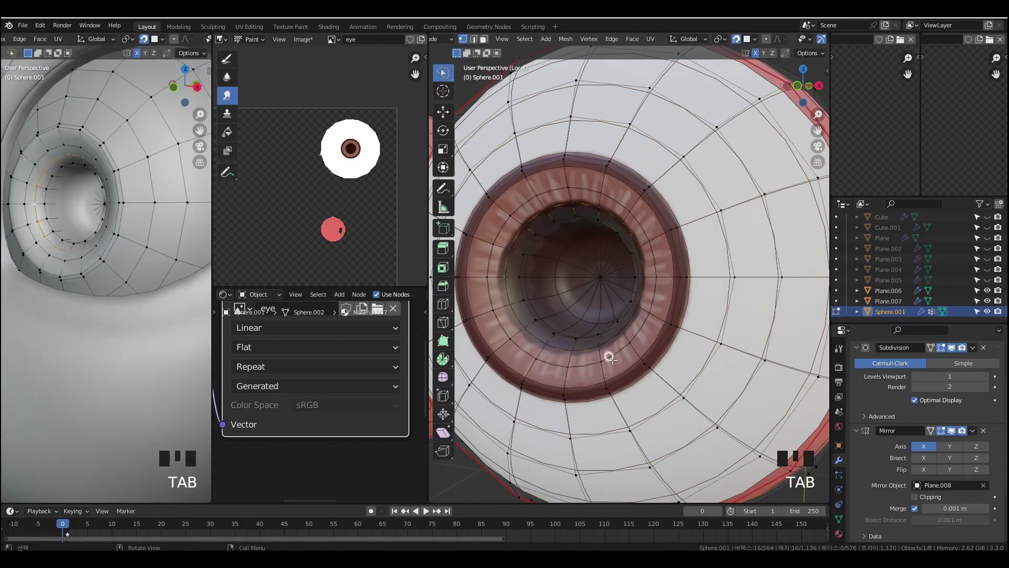
# - Select the pupil's center vertex, grow the selection eight steps and shrink it by one
pyautogui.click(604, 271)
pyautogui.press('ctrl+KP_Add')
pyautogui.press('ctrl+KP_Add')
pyautogui.press('ctrl+KP_Add')
pyautogui.press('ctrl+KP_Add')
pyautogui.press('ctrl+KP_Add')
pyautogui.press('ctrl+KP_Add')
pyautogui.press('ctrl+KP_Add')
pyautogui.press('ctrl+KP_Add')
pyautogui.press('ctrl+KP_Subtract')
# - Check the masked pupil area in Texture Paint mode and shrink the selection by one more step
pyautogui.hotkey('ctrl', 'Tab')
pyautogui.click(725, 336)
pyautogui.moveTo(863, 479)
pyautogui.mouseDown(button='middle')
pyautogui.moveTo(860, 405)
pyautogui.moveTo(841, 457)
pyautogui.mouseUp(button='middle')
pyautogui.moveTo(636, 310); pyautogui.dragTo(653, 296, button='middle')
pyautogui.hotkey('ctrl', 'z')
pyautogui.press('Tab')
pyautogui.press('Tab')
pyautogui.press('ctrl+KP_Subtract')
pyautogui.hotkey('ctrl', 'Tab')
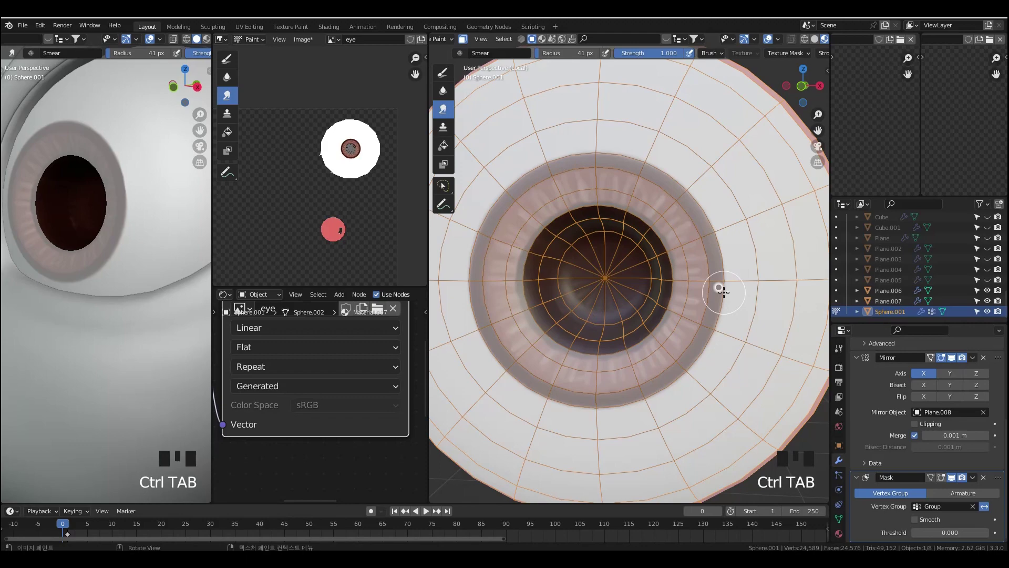
# - Scale the edge loop at the pupil's border outward by about 1.04 and check it in Texture Paint mode
pyautogui.press('Tab')
pyautogui.keyDown('alt'); pyautogui.click(642, 361); pyautogui.keyUp('alt')
pyautogui.press('s')
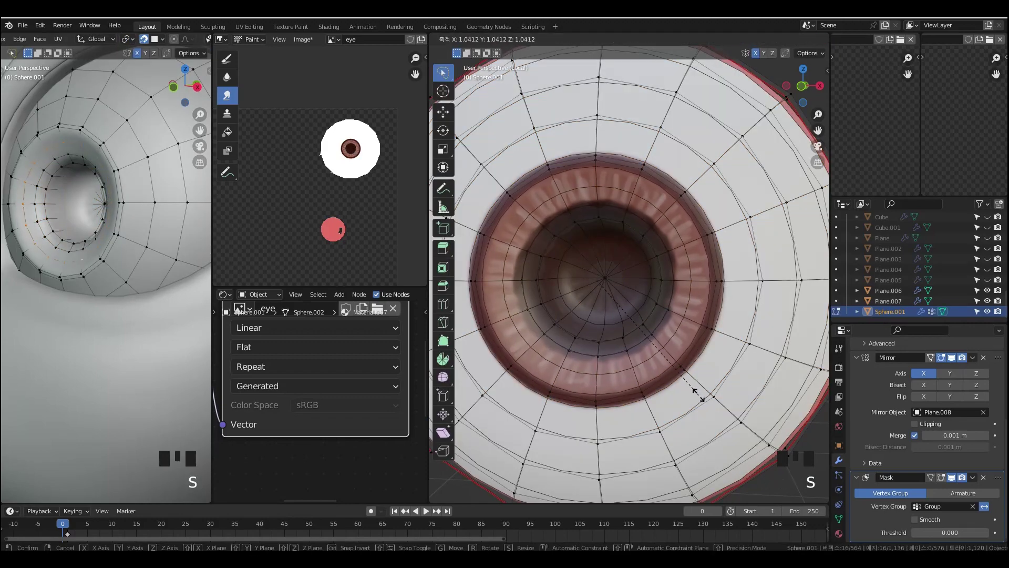
pyautogui.click(698, 396)
pyautogui.press('Tab')
pyautogui.hotkey('ctrl', 'Tab')
pyautogui.moveTo(168, 295); pyautogui.dragTo(147, 273, button='middle')
# - Grow the selection six steps over the pupil and return to Texture Paint mode
pyautogui.press('Tab')
pyautogui.press('ctrl+KP_Add')
pyautogui.press('ctrl+KP_Add')
pyautogui.press('ctrl+KP_Add')
pyautogui.press('ctrl+KP_Add')
pyautogui.press('ctrl+KP_Add')
pyautogui.press('ctrl+KP_Add')
pyautogui.hotkey('ctrl', 'Tab')
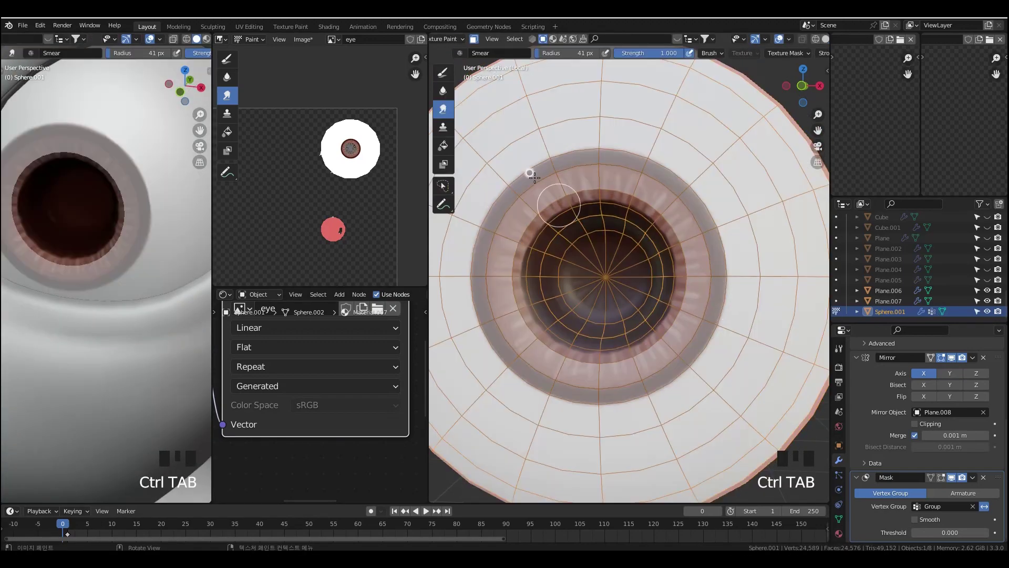
# - Fill the masked pupil with the darkest brown, undoing the first fill and repeating it, and hide the wireframe overlay
pyautogui.click(443, 145)
pyautogui.click(622, 289)
pyautogui.moveTo(147, 273); pyautogui.dragTo(163, 273, button='middle')
pyautogui.moveTo(643, 320)
pyautogui.mouseDown(button='middle')
pyautogui.moveTo(661, 303)
pyautogui.moveTo(677, 244)
pyautogui.moveTo(643, 320)
pyautogui.moveTo(651, 280)
pyautogui.mouseUp(button='middle')
pyautogui.hotkey('ctrl', 'z')
pyautogui.hotkey('ctrl', 'z')
pyautogui.hotkey('ctrl', 'Tab')
pyautogui.click(608, 293)
pyautogui.hotkey('ctrl', 'Tab')
pyautogui.hotkey('alt', 'x')
pyautogui.hotkey('ctrl', 'Tab')
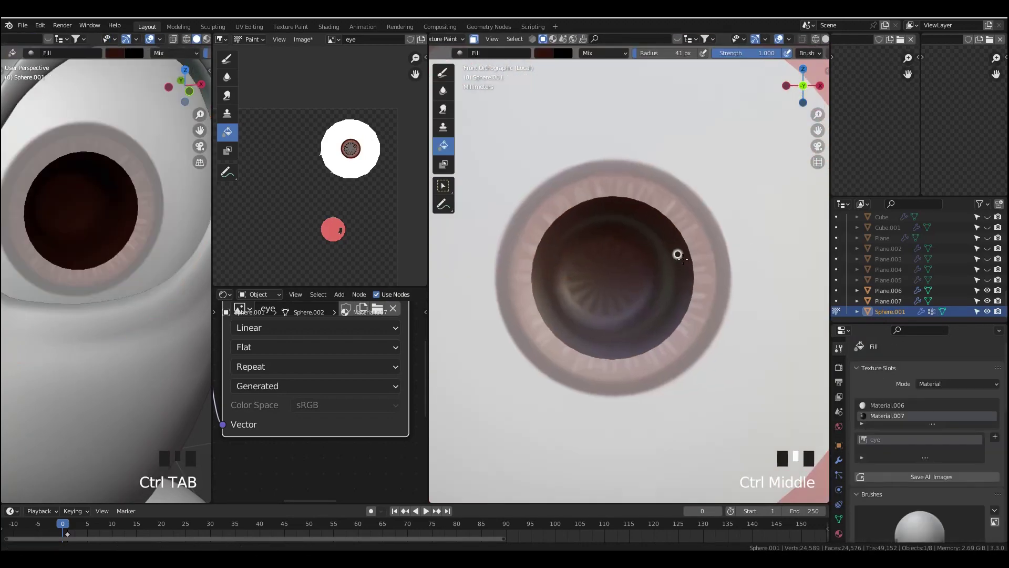
# - Turn off the paint mask and smear the pupil's edge into the iris with a 21 px Smear brush
pyautogui.click(474, 39)
pyautogui.click(443, 109)
pyautogui.scroll(2, 536, 190)
pyautogui.press('f')
pyautogui.click(539, 184)
pyautogui.press('f')
pyautogui.click(542, 188)
pyautogui.keyDown('ctrl'); pyautogui.moveTo(541, 186); pyautogui.dragTo(525, 132, button='middle'); pyautogui.keyUp('ctrl')
pyautogui.moveTo(527, 142); pyautogui.dragTo(529, 126)
pyautogui.moveTo(531, 138); pyautogui.dragTo(535, 118)
# - Blend the border between the pupil and the iris all the way around with the 21 px Soften brush
pyautogui.keyDown('ctrl'); pyautogui.click(444, 90); pyautogui.keyUp('ctrl')
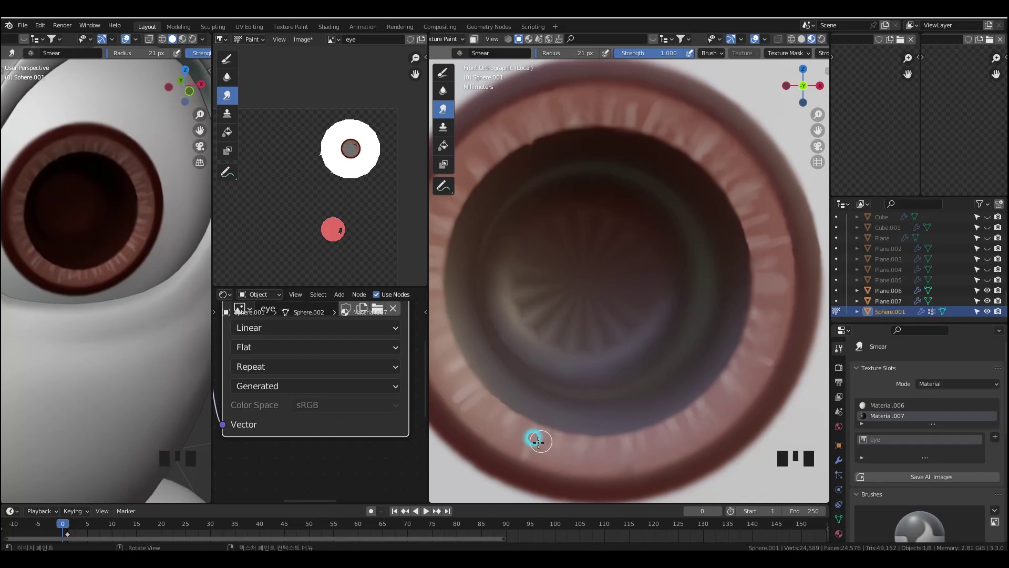
pyautogui.keyDown('shift'); pyautogui.moveTo(528, 328); pyautogui.dragTo(604, 341, button='middle'); pyautogui.keyUp('shift')
pyautogui.moveTo(509, 270); pyautogui.dragTo(511, 220)
pyautogui.keyDown('ctrl'); pyautogui.moveTo(628, 211); pyautogui.dragTo(662, 300, button='middle'); pyautogui.keyUp('ctrl')
pyautogui.keyDown('ctrl'); pyautogui.moveTo(694, 392); pyautogui.dragTo(722, 336, button='middle'); pyautogui.keyUp('ctrl')
pyautogui.keyDown('shift'); pyautogui.moveTo(728, 335); pyautogui.dragTo(650, 315, button='middle'); pyautogui.keyUp('shift')
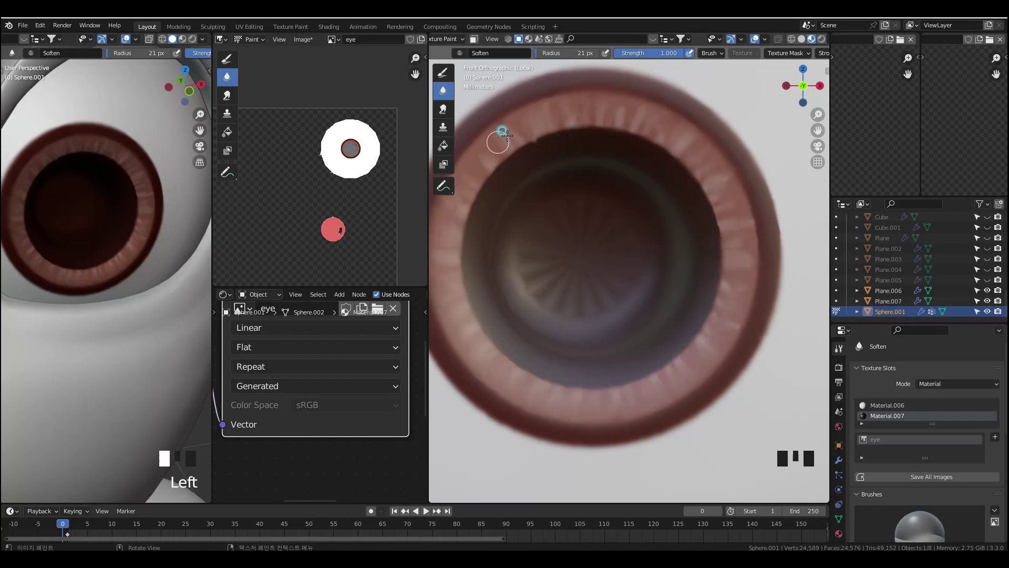
pyautogui.keyDown('ctrl'); pyautogui.moveTo(721, 226); pyautogui.dragTo(710, 192, button='middle'); pyautogui.keyUp('ctrl')
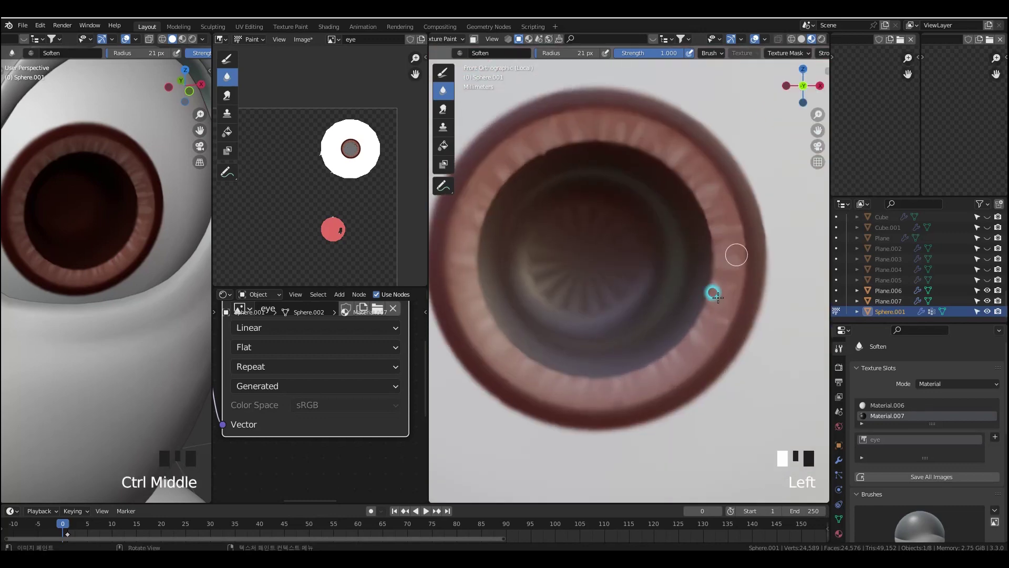
# - Return the eye to Object Mode and leave local view to show the whole head
pyautogui.press('`')
pyautogui.click(723, 196)
pyautogui.keyDown('ctrl'); pyautogui.moveTo(723, 196); pyautogui.dragTo(699, 273, button='middle'); pyautogui.keyUp('ctrl')
pyautogui.hotkey('ctrl', 'Tab')
pyautogui.keyDown('ctrl'); pyautogui.moveTo(630, 253); pyautogui.dragTo(588, 340, button='middle'); pyautogui.keyUp('ctrl')
pyautogui.press('`')
pyautogui.keyDown('ctrl'); pyautogui.moveTo(111, 210); pyautogui.dragTo(110, 273, button='middle'); pyautogui.keyUp('ctrl')
pyautogui.click(707, 302)
pyautogui.press('/')
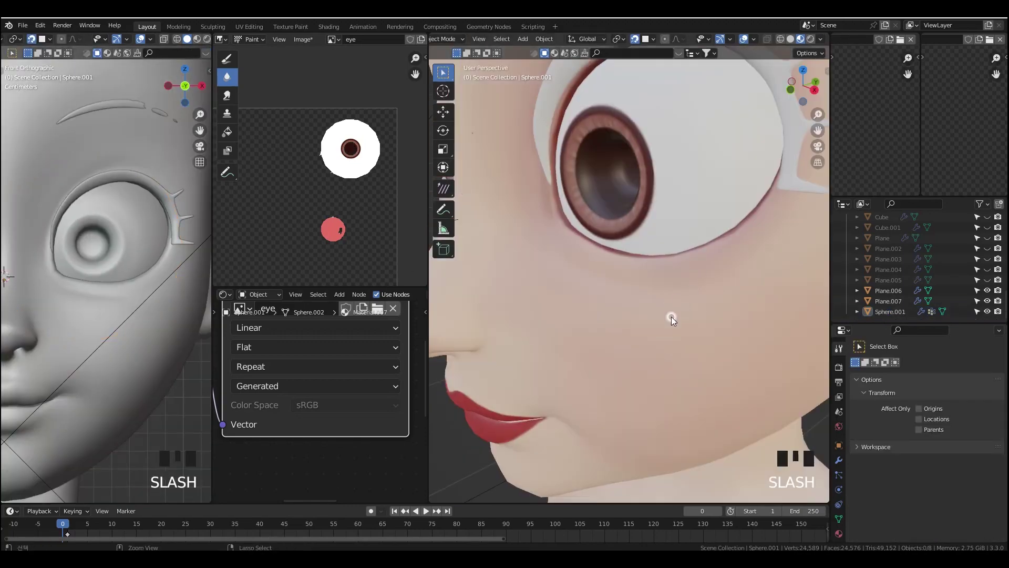
# - Show the close-up view with Material Preview shading and select the eyeball after viewing the head from the side
pyautogui.click(197, 39)
pyautogui.press('`')
pyautogui.keyDown('ctrl'); pyautogui.moveTo(678, 289); pyautogui.dragTo(678, 341, button='middle'); pyautogui.keyUp('ctrl')
pyautogui.click(668, 297)
pyautogui.moveTo(739, 339); pyautogui.dragTo(697, 323, button='middle')
pyautogui.click(674, 232)
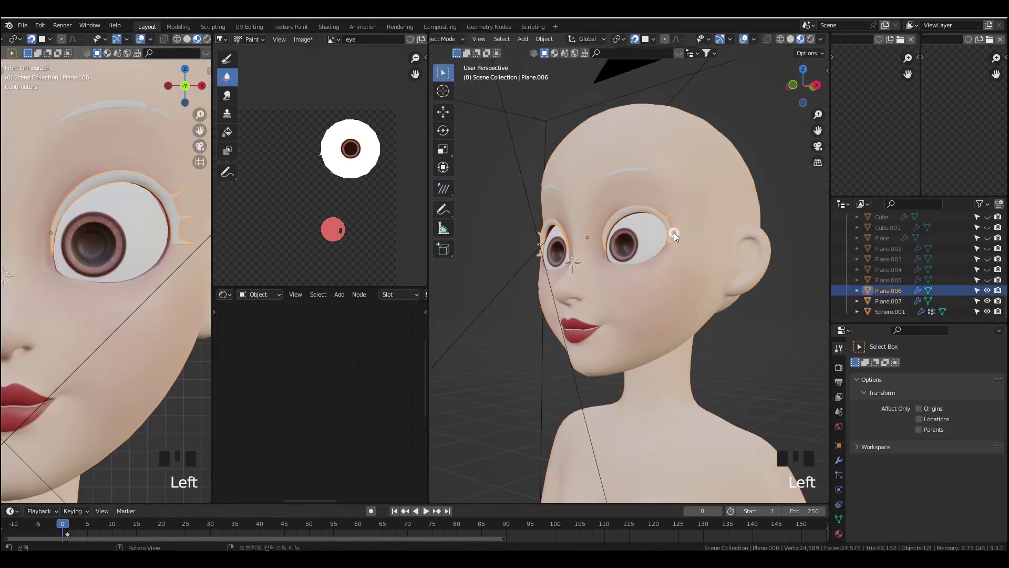
pyautogui.keyDown('ctrl'); pyautogui.moveTo(674, 232); pyautogui.dragTo(674, 184, button='middle'); pyautogui.keyUp('ctrl')
pyautogui.click(678, 200)
pyautogui.moveTo(699, 286); pyautogui.dragTo(725, 317, button='middle')
pyautogui.moveTo(689, 287); pyautogui.dragTo(701, 416, button='middle')
# - Set the IOR of the eyeball's Material.006 to 1.4
pyautogui.click(839, 534)
pyautogui.click(886, 366)
pyautogui.moveTo(684, 378); pyautogui.dragTo(646, 281, button='middle')
pyautogui.moveTo(874, 534); pyautogui.dragTo(880, 402, button='middle')
pyautogui.moveTo(905, 476); pyautogui.dragTo(877, 378, button='middle')
pyautogui.click(948, 430)
pyautogui.moveTo(867, 484); pyautogui.dragTo(861, 414, button='middle')
pyautogui.click(943, 384)
pyautogui.write('1.4')
pyautogui.press('Return')
# - Give the close-up view Rendered shading and turn off the viewport display of the eyeball's Mask modifier
pyautogui.moveTo(865, 362); pyautogui.dragTo(866, 433, button='middle')
pyautogui.moveTo(867, 384); pyautogui.dragTo(870, 437, button='middle')
pyautogui.click(206, 40)
pyautogui.click(839, 459)
pyautogui.moveTo(883, 502); pyautogui.dragTo(893, 455, button='middle')
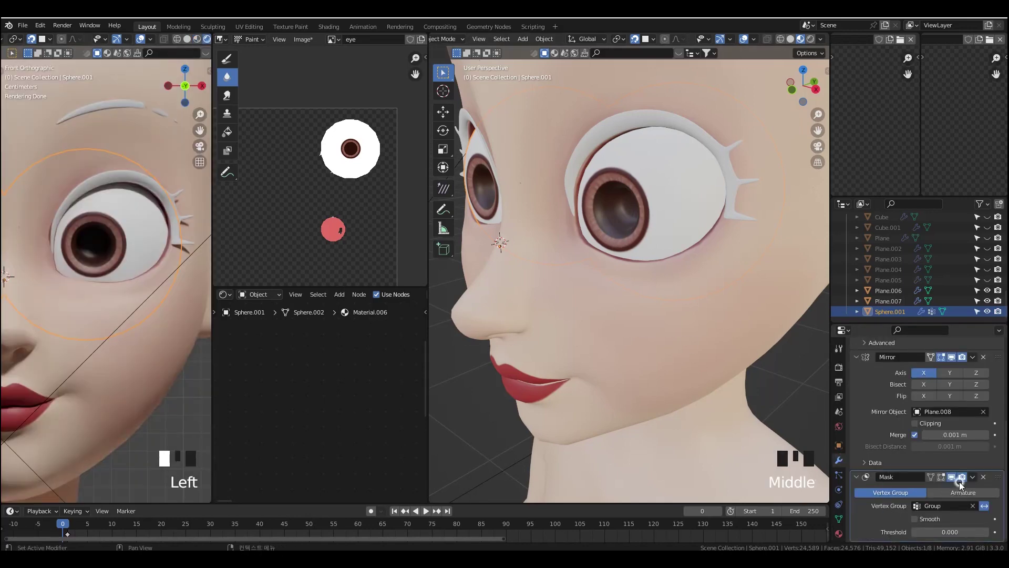
pyautogui.click(955, 476)
# - Set the Transmission of the eyeball's Material.006 to 1.0
pyautogui.click(839, 367)
pyautogui.click(839, 349)
pyautogui.click(839, 534)
pyautogui.moveTo(884, 499); pyautogui.dragTo(881, 430, button='middle')
pyautogui.moveTo(883, 494); pyautogui.dragTo(879, 368, button='middle')
pyautogui.moveTo(881, 504); pyautogui.dragTo(879, 446, button='middle')
pyautogui.moveTo(968, 440)
pyautogui.mouseDown()
pyautogui.moveTo(902, 440)
pyautogui.moveTo(972, 440)
pyautogui.mouseUp()
pyautogui.press('`')
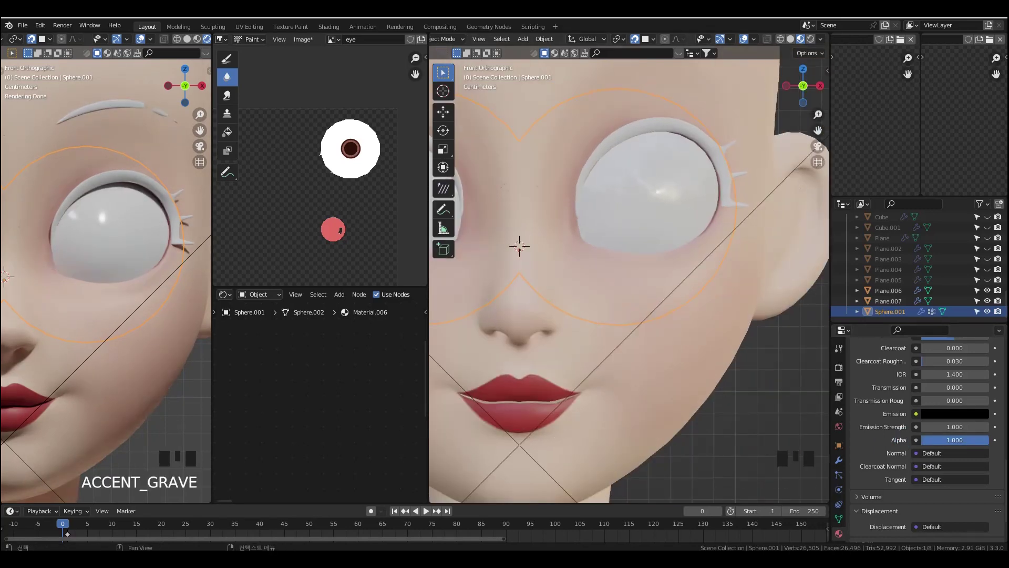
pyautogui.moveTo(753, 371); pyautogui.dragTo(693, 371, button='middle')
pyautogui.moveTo(932, 395); pyautogui.dragTo(941, 388)
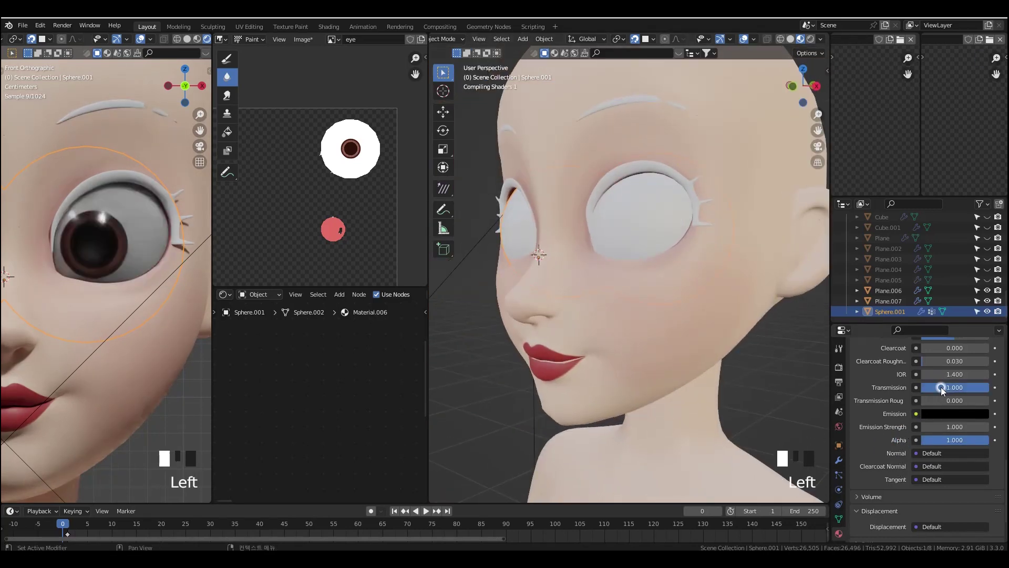
# - Check the outer eye material from the front and bring its Principled BSDF node into view
pyautogui.press('`')
pyautogui.scroll(3, 893, 428)
pyautogui.scroll(11, 891, 428)
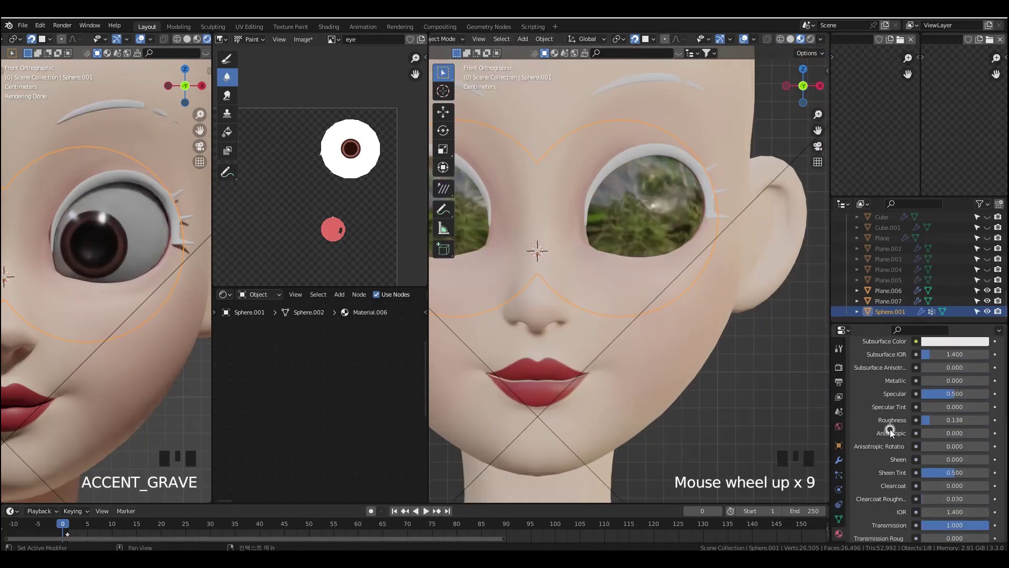
pyautogui.scroll(-5, 510, 357)
pyautogui.moveTo(399, 378); pyautogui.dragTo(264, 382, button='middle')
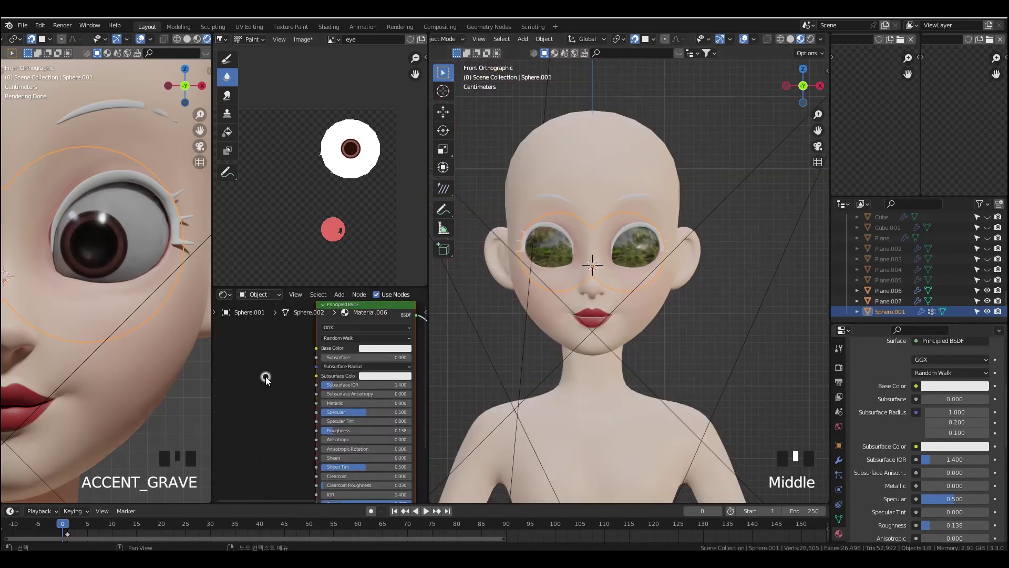
# - Insert a Hue Saturation Value node ahead of the eye material's Base Color and set its Value to 1.900
pyautogui.moveTo(336, 331); pyautogui.dragTo(331, 343, button='middle')
pyautogui.click(435, 384)
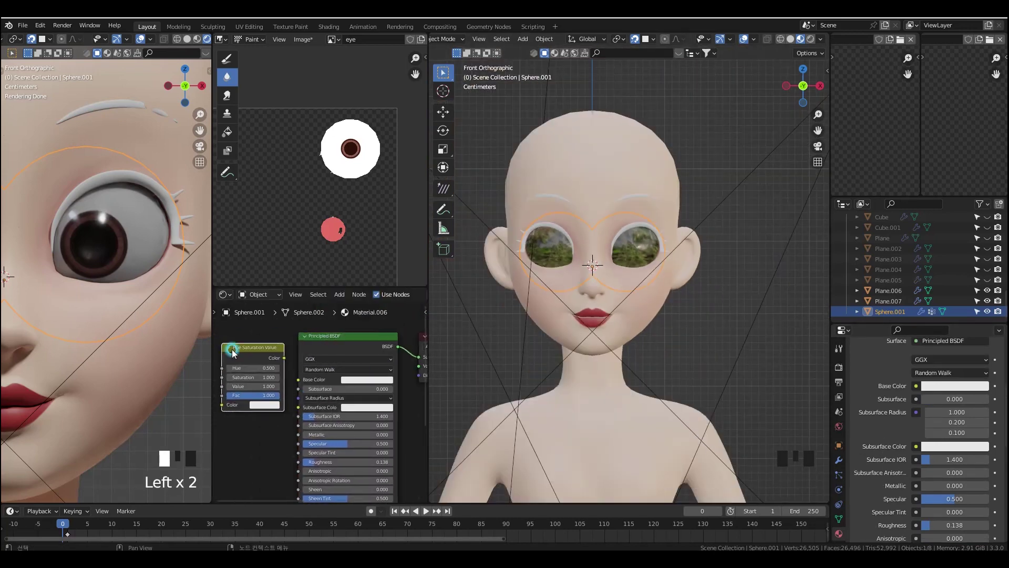
pyautogui.moveTo(299, 383); pyautogui.dragTo(298, 380)
pyautogui.scroll(8, 349, 417)
pyautogui.moveTo(271, 411); pyautogui.dragTo(337, 428, button='middle')
pyautogui.scroll(2, 338, 427)
pyautogui.moveTo(270, 379); pyautogui.dragTo(330, 376)
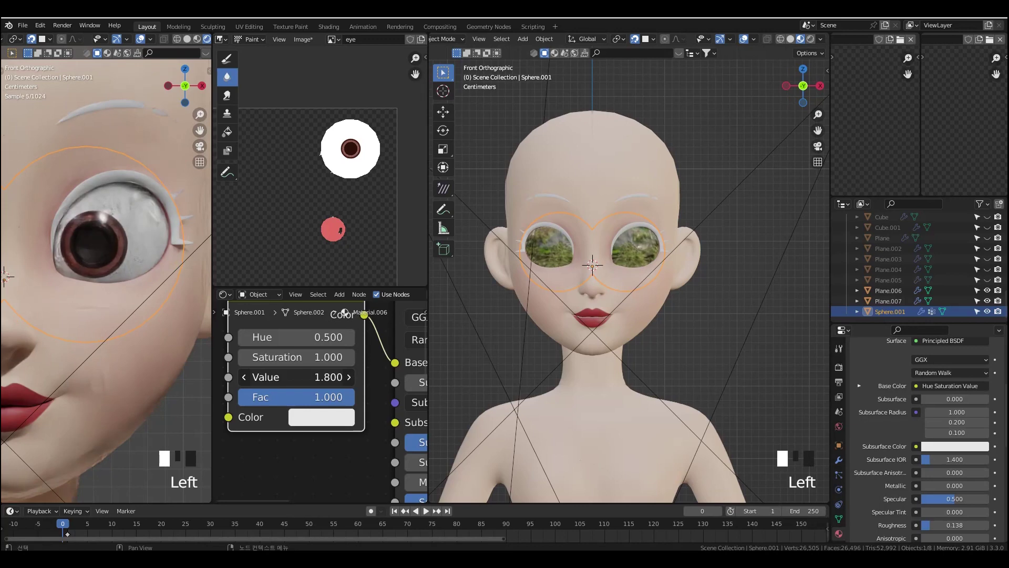
pyautogui.scroll(-3, 934, 431)
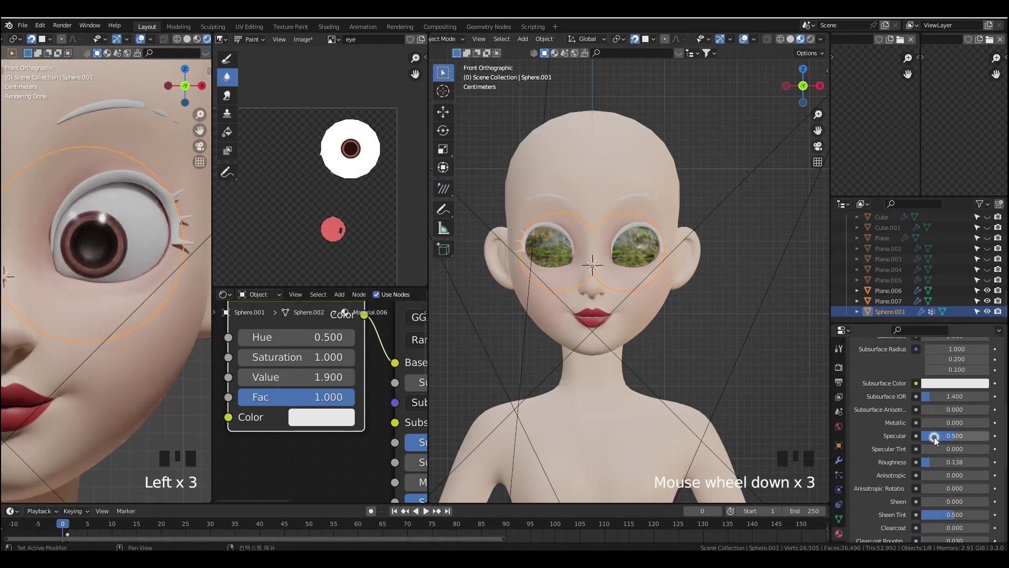
# - Unhide the hair objects in the hair collection so the head shows with its full hairstyle
pyautogui.moveTo(86, 300); pyautogui.dragTo(115, 342, button='middle')
pyautogui.click(34, 398)
pyautogui.press('`')
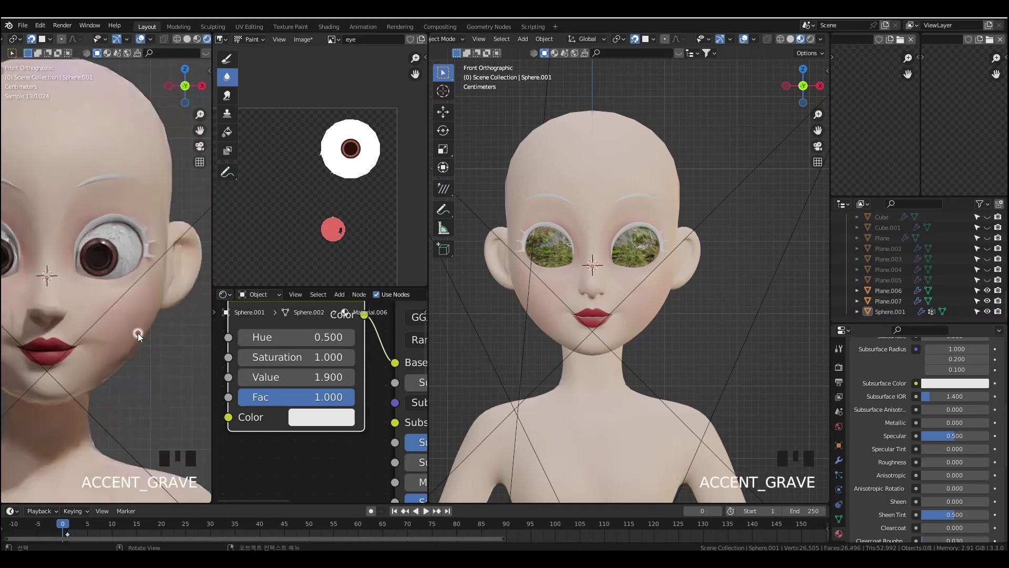
pyautogui.click(157, 345)
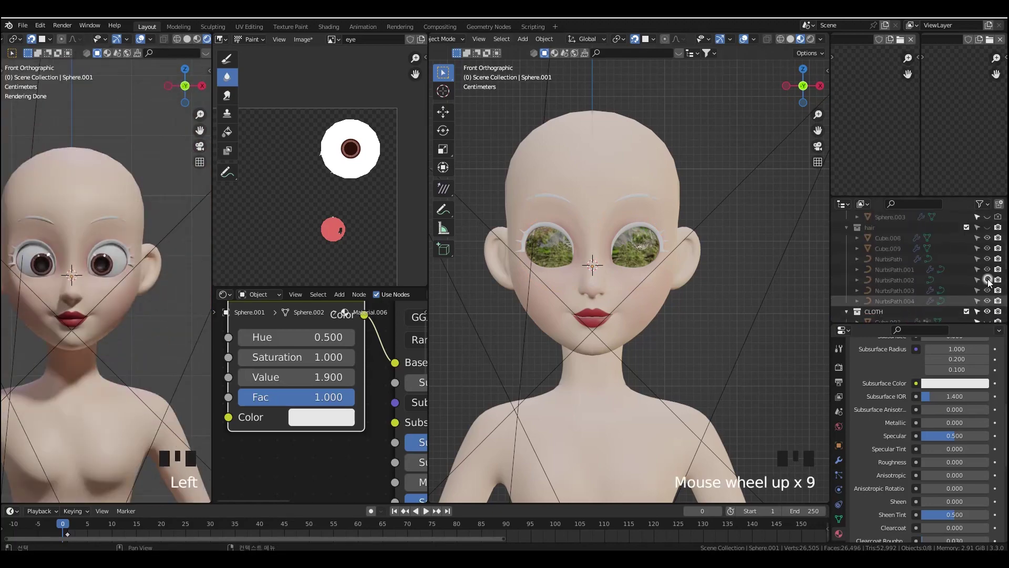
pyautogui.scroll(3, 988, 280)
pyautogui.click(987, 248)
pyautogui.scroll(-3, 123, 290)
pyautogui.scroll(5, 122, 294)
pyautogui.keyDown('shift'); pyautogui.moveTo(120, 323); pyautogui.dragTo(152, 308, button='middle'); pyautogui.keyUp('shift')
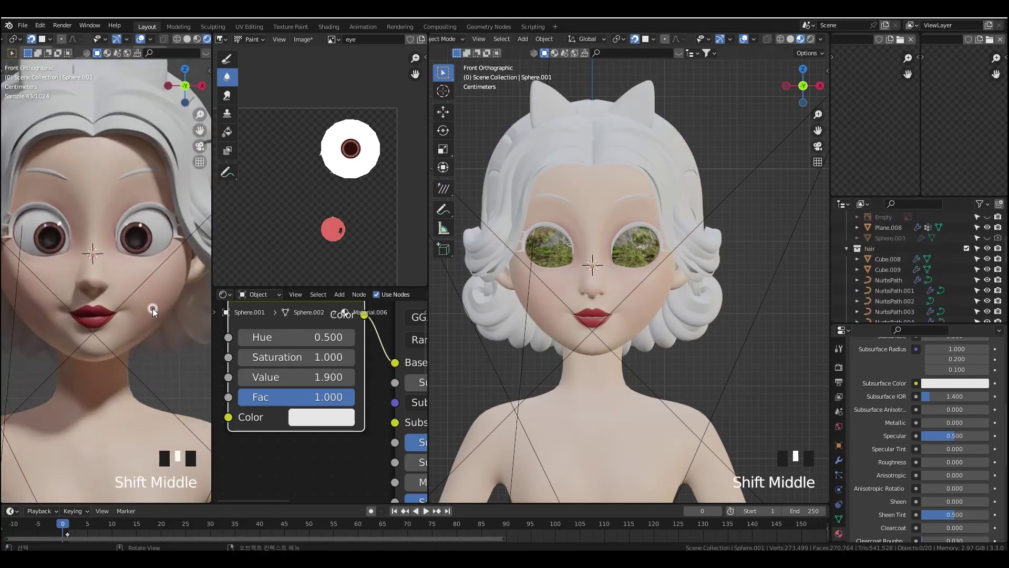
pyautogui.scroll(2, 153, 308)
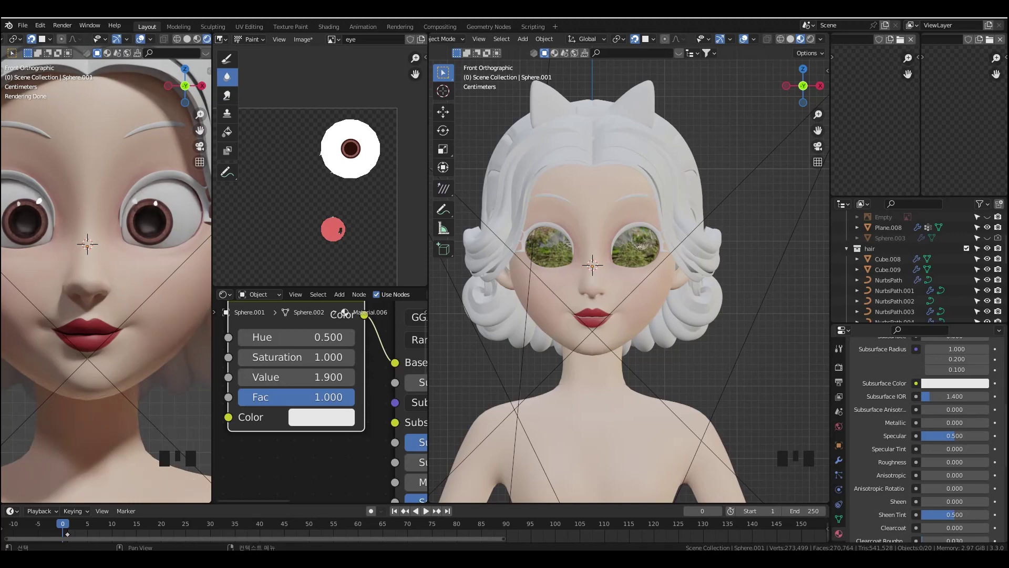
# - Select the eyeballs and switch the large viewport to solid shading with shaded rather than flat lighting
pyautogui.click(189, 270)
pyautogui.moveTo(702, 376)
pyautogui.mouseDown(button='middle')
pyautogui.moveTo(624, 401)
pyautogui.moveTo(617, 426)
pyautogui.mouseUp(button='middle')
pyautogui.scroll(2, 620, 404)
pyautogui.press('`')
pyautogui.click(791, 39)
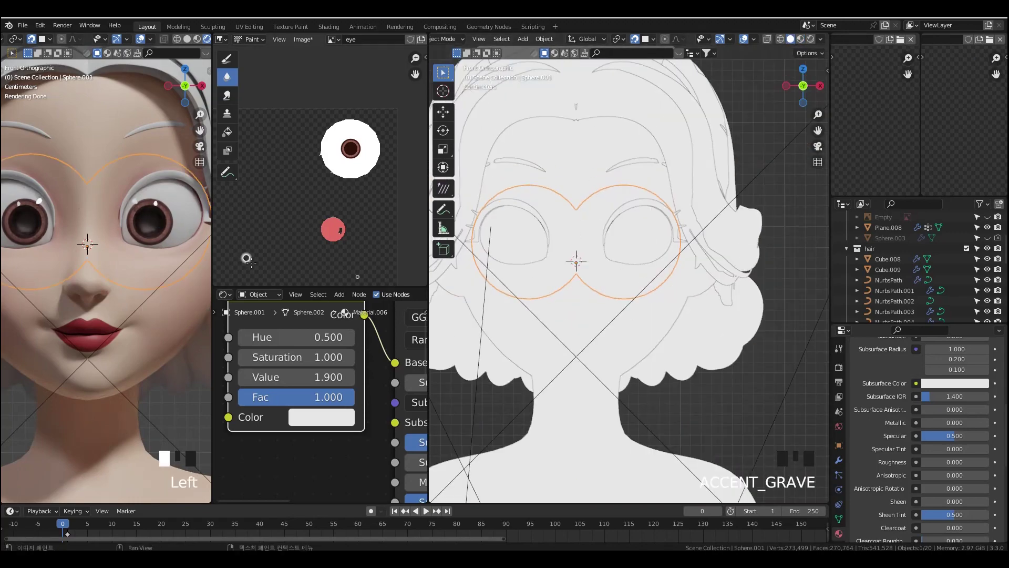
pyautogui.scroll(-7, 168, 268)
pyautogui.scroll(2, 168, 268)
pyautogui.scroll(1, 794, 314)
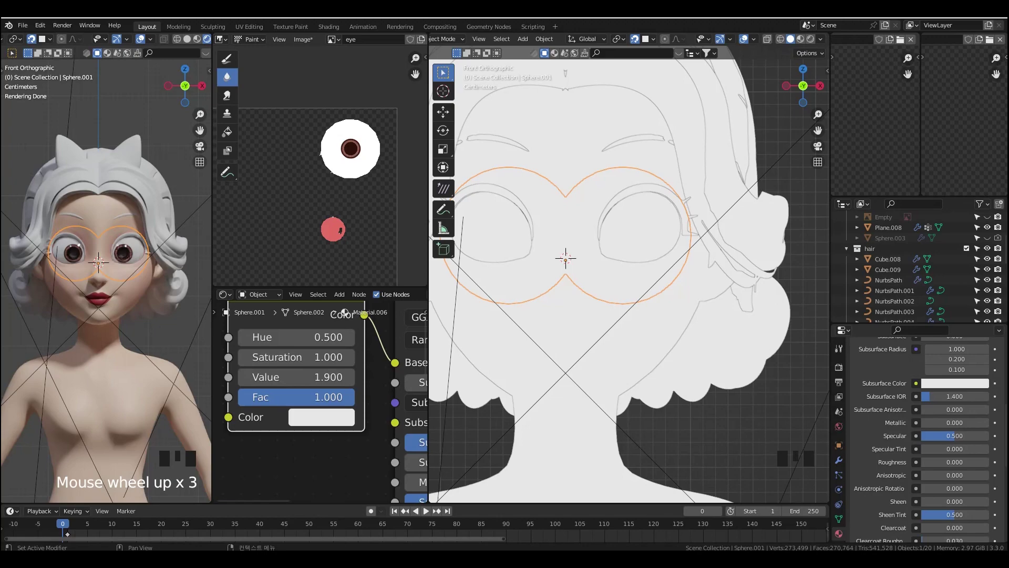
pyautogui.click(820, 39)
pyautogui.click(813, 90)
# - Reveal the eyeball's hidden geometry in Edit Mode and rotate the whole mesh slightly
pyautogui.press('Tab')
pyautogui.hotkey('alt', 'h')
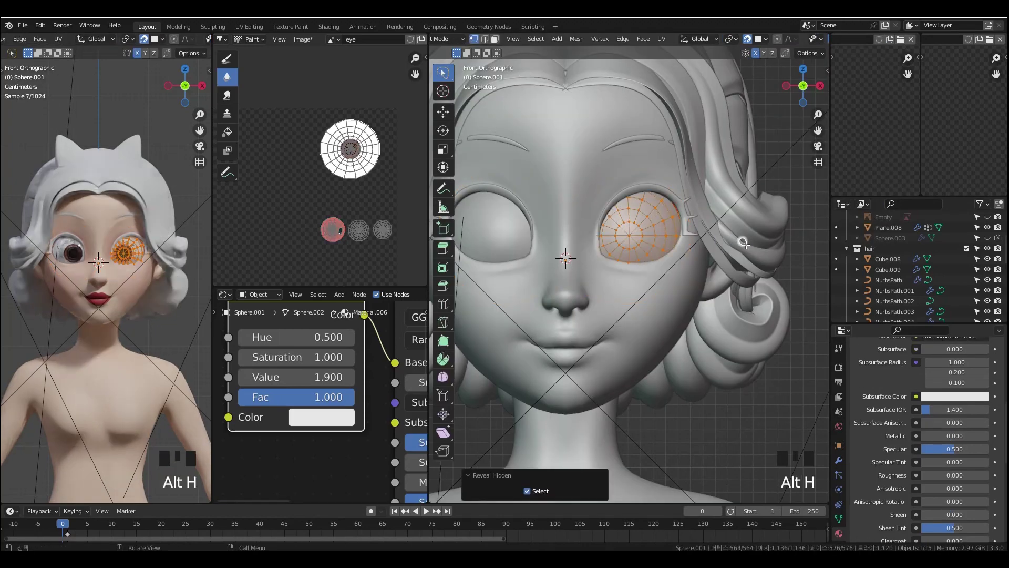
pyautogui.press('r')
pyautogui.click(743, 245)
pyautogui.press('Tab')
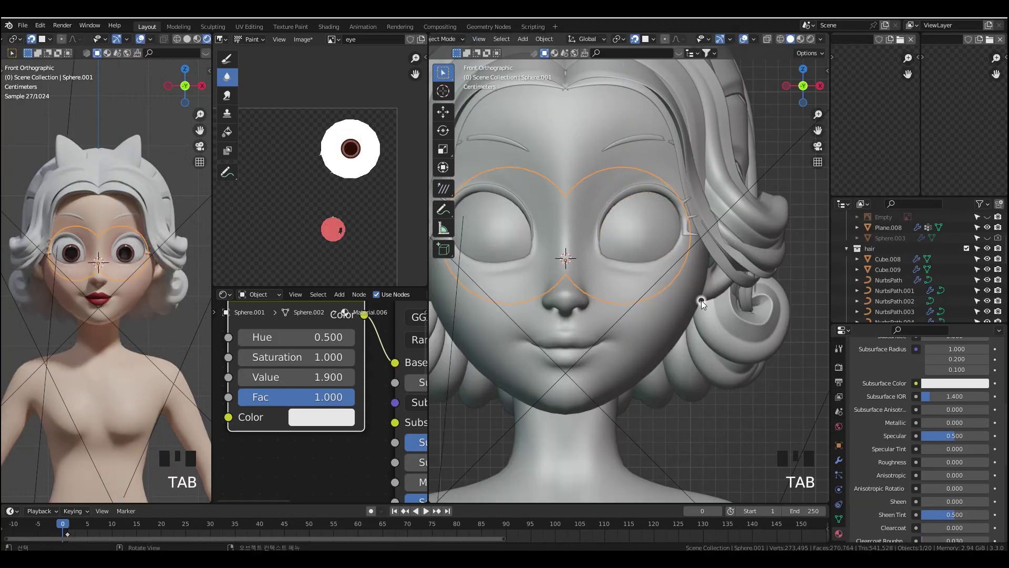
# - Move the eyeballs up along the Z axis by about 0.00245 m in the side view
pyautogui.scroll(1, 701, 300)
pyautogui.press('KP_3')
pyautogui.press('g')
pyautogui.rightClick(775, 311)
pyautogui.press('g')
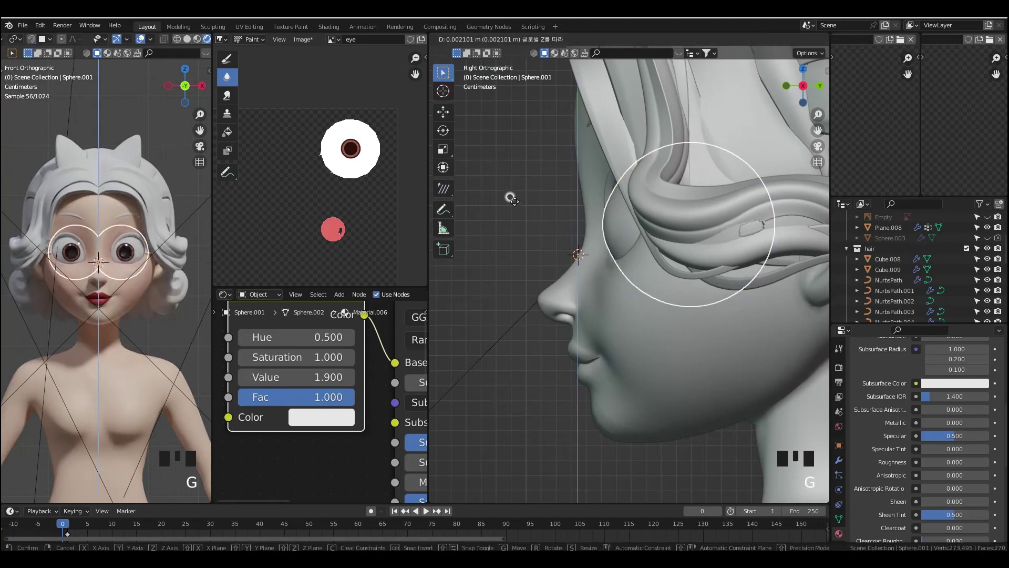
pyautogui.click(515, 201)
pyautogui.moveTo(604, 236); pyautogui.dragTo(643, 243, button='middle')
pyautogui.press('`')
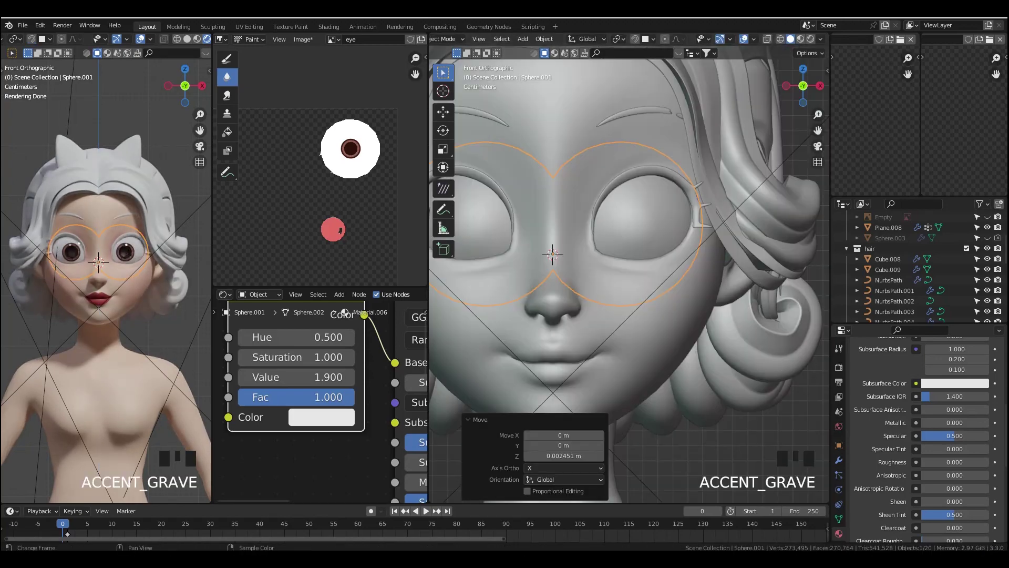
pyautogui.scroll(4, 146, 260)
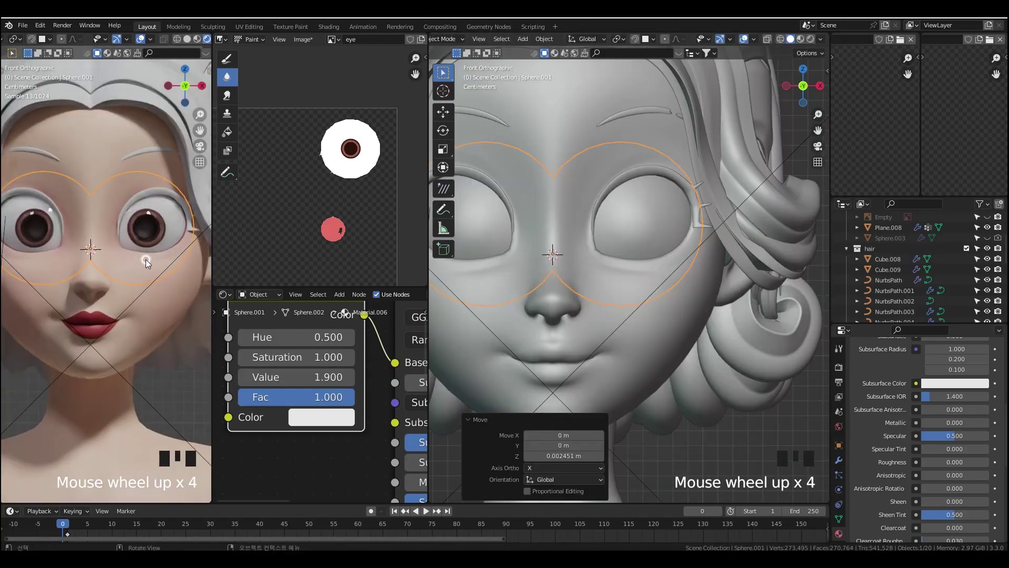
# - Shift the eyeballs along the Y axis and scale them up by 1.050
pyautogui.moveTo(146, 260); pyautogui.dragTo(108, 257, button='middle')
pyautogui.scroll(1, 108, 257)
pyautogui.press('`')
pyautogui.press('g')
pyautogui.press('y')
pyautogui.click(478, 295)
pyautogui.press('s')
pyautogui.click(472, 296)
pyautogui.press('`')
pyautogui.moveTo(112, 208); pyautogui.dragTo(129, 208, button='middle')
pyautogui.press('`')
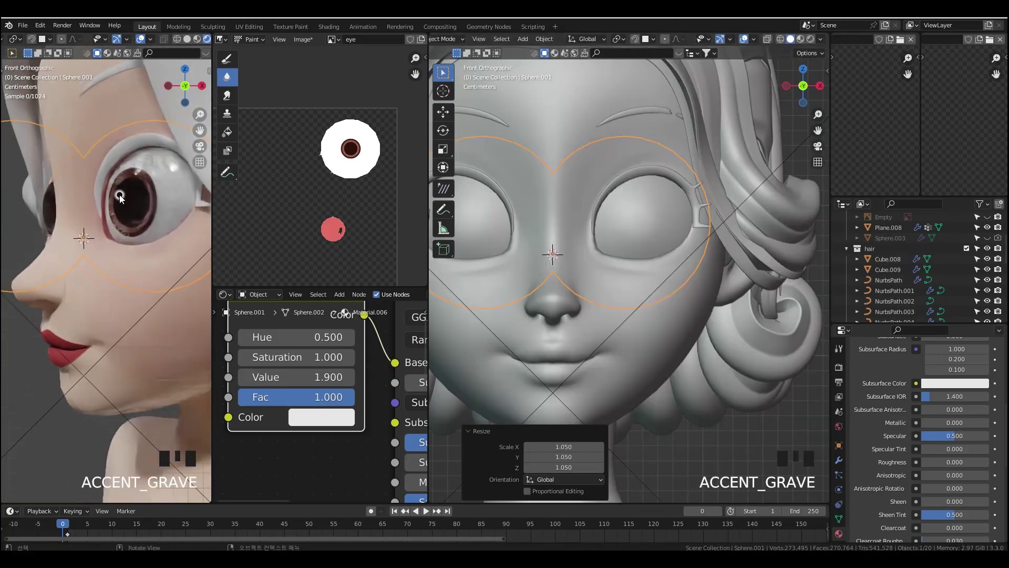
# - Adjust the eyeballs' spacing along the X axis and fine-tune their scale to fit the sockets
pyautogui.scroll(-2, 123, 202)
pyautogui.press('g')
pyautogui.press('x')
pyautogui.click(733, 362)
pyautogui.press('s')
pyautogui.click(735, 362)
pyautogui.press('g')
pyautogui.press('x')
pyautogui.click(733, 364)
# - Fine-tune the eyeballs' depth in the sockets by moving them along the Y axis
pyautogui.scroll(-3, 715, 362)
pyautogui.press('`')
pyautogui.scroll(2, 448, 290)
pyautogui.press('g')
pyautogui.press('y')
pyautogui.click(453, 292)
pyautogui.press('`')
# - Select the body mesh, enter Sculpt Mode and isolate the body in local view
pyautogui.click(682, 301)
pyautogui.moveTo(682, 301); pyautogui.dragTo(685, 301, button='middle')
pyautogui.hotkey('ctrl', 'Tab')
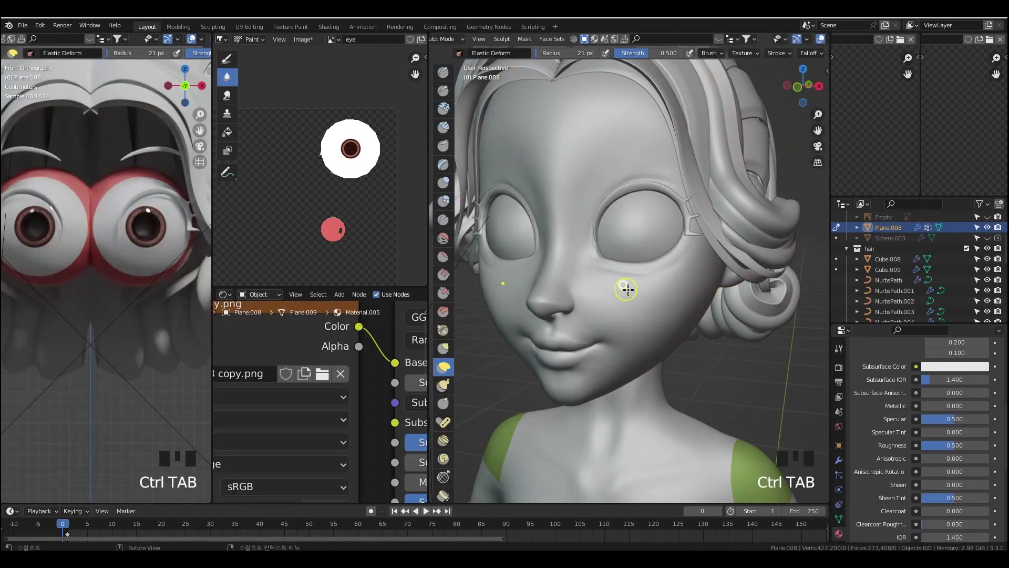
pyautogui.press('/')
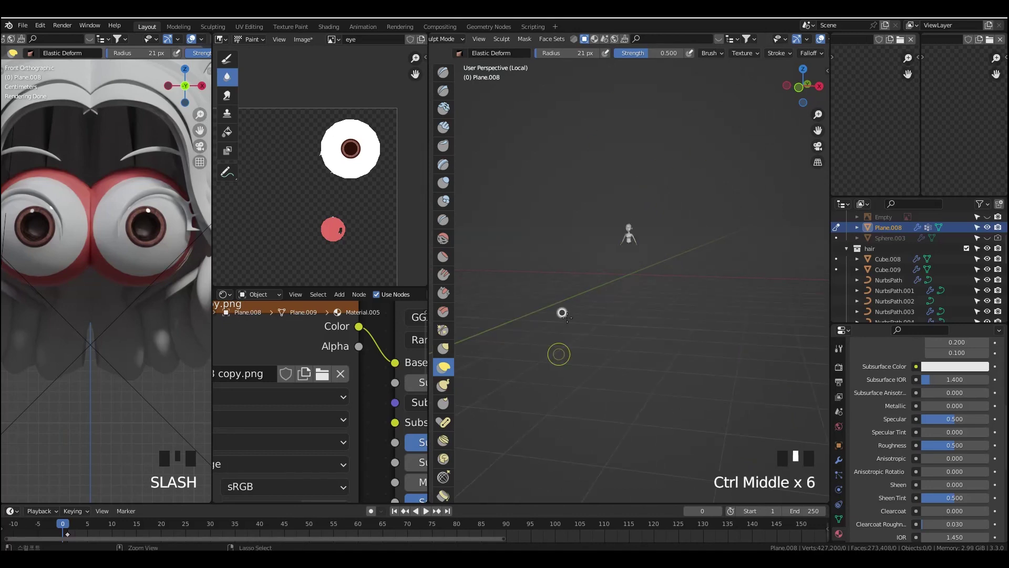
pyautogui.keyDown('ctrl'); pyautogui.moveTo(587, 295); pyautogui.dragTo(594, 368, button='middle'); pyautogui.keyUp('ctrl')
pyautogui.keyDown('shift'); pyautogui.moveTo(594, 368); pyautogui.dragTo(601, 423, button='middle'); pyautogui.keyUp('shift')
pyautogui.keyDown('ctrl'); pyautogui.moveTo(662, 294); pyautogui.dragTo(657, 221, button='middle'); pyautogui.keyUp('ctrl')
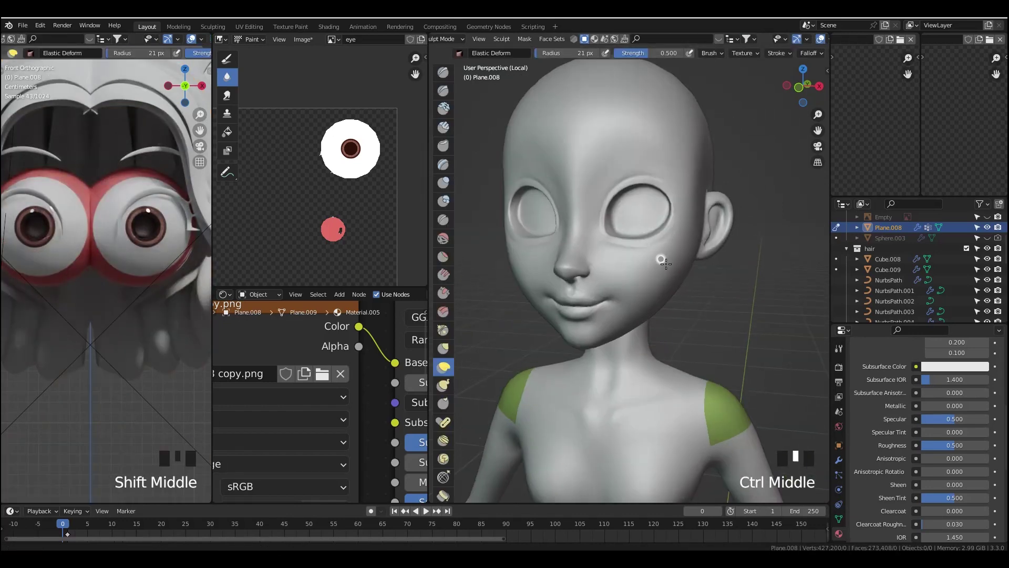
# - Try carving the upper part of the eye socket with the Draw brush, undo the stroke and return to Object Mode
pyautogui.press('x')
pyautogui.press('f')
pyautogui.click(638, 167)
pyautogui.moveTo(638, 167)
pyautogui.keyDown('ctrl'); pyautogui.mouseDown()
pyautogui.moveTo(624, 177)
pyautogui.moveTo(643, 186)
pyautogui.moveTo(644, 178)
pyautogui.moveTo(617, 182)
pyautogui.moveTo(634, 169)
pyautogui.mouseUp(); pyautogui.keyUp('ctrl')
pyautogui.hotkey('ctrl', 'z')
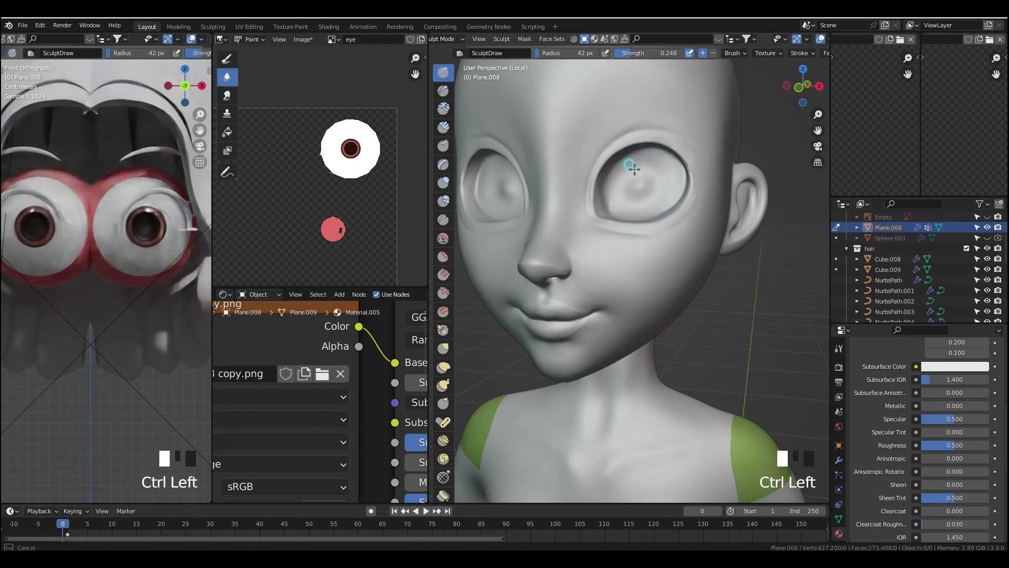
pyautogui.hotkey('ctrl', 'Tab')
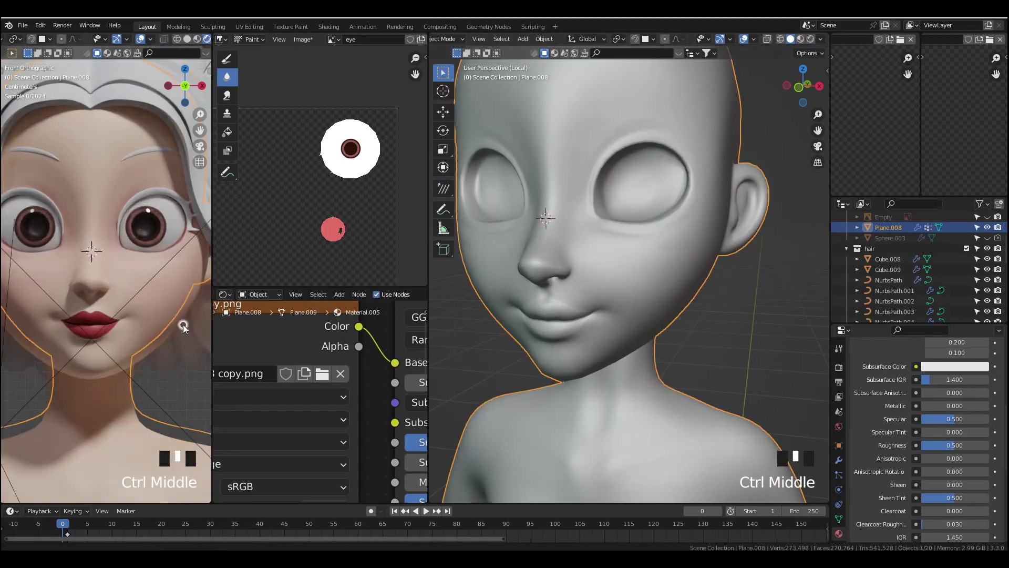
pyautogui.keyDown('ctrl'); pyautogui.moveTo(184, 327); pyautogui.dragTo(179, 368, button='middle'); pyautogui.keyUp('ctrl')
pyautogui.keyDown('shift'); pyautogui.moveTo(178, 368); pyautogui.dragTo(175, 382, button='middle'); pyautogui.keyUp('shift')
pyautogui.press('KP_1')
pyautogui.keyDown('ctrl'); pyautogui.moveTo(699, 306); pyautogui.dragTo(699, 260, button='middle'); pyautogui.keyUp('ctrl')
pyautogui.keyDown('shift'); pyautogui.moveTo(698, 260); pyautogui.dragTo(663, 294, button='middle'); pyautogui.keyUp('shift')
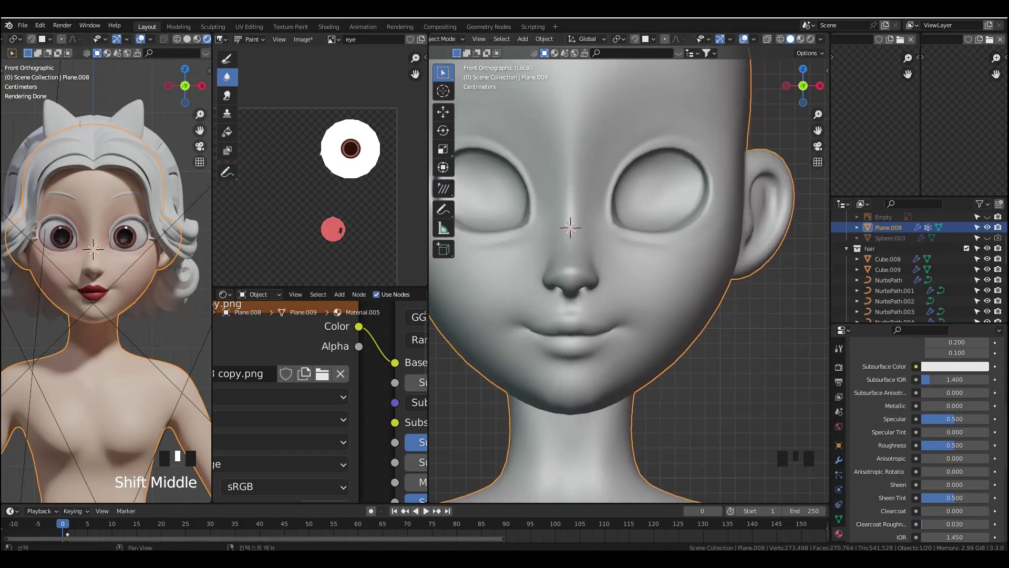
pyautogui.click(796, 355)
pyautogui.click(720, 271)
# - Reshape the upper rim of the eye socket with the Grab brush in Sculpt Mode, resizing the brush to suit
pyautogui.hotkey('ctrl', 'Tab')
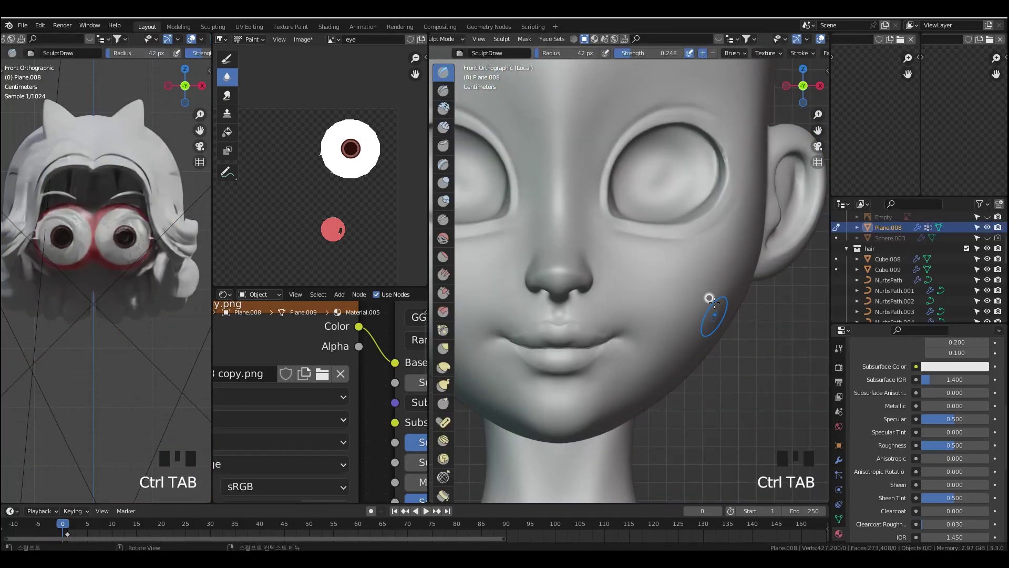
pyautogui.keyDown('ctrl'); pyautogui.moveTo(709, 296); pyautogui.dragTo(697, 326, button='middle'); pyautogui.keyUp('ctrl')
pyautogui.press('g')
pyautogui.press('f')
pyautogui.click(642, 184)
pyautogui.keyDown('ctrl'); pyautogui.moveTo(642, 184); pyautogui.dragTo(646, 150, button='middle'); pyautogui.keyUp('ctrl')
pyautogui.press('f')
pyautogui.click(636, 158)
pyautogui.moveTo(637, 157); pyautogui.dragTo(642, 150)
pyautogui.moveTo(669, 147); pyautogui.dragTo(685, 155)
# - Smooth the outer upper corner of the eye socket and return to Object Mode
pyautogui.moveTo(686, 158); pyautogui.dragTo(667, 170, button='middle')
pyautogui.keyDown('ctrl'); pyautogui.moveTo(668, 170); pyautogui.dragTo(657, 210, button='middle'); pyautogui.keyUp('ctrl')
pyautogui.keyDown('shift'); pyautogui.moveTo(657, 210); pyautogui.dragTo(639, 229, button='middle'); pyautogui.keyUp('shift')
pyautogui.keyDown('shift'); pyautogui.moveTo(694, 158); pyautogui.dragTo(707, 126); pyautogui.keyUp('shift')
pyautogui.moveTo(712, 131)
pyautogui.keyDown('shift'); pyautogui.mouseDown()
pyautogui.moveTo(707, 111)
pyautogui.moveTo(705, 205)
pyautogui.mouseUp(); pyautogui.keyUp('shift')
pyautogui.hotkey('ctrl', 'Tab')
pyautogui.press('KP_1')
pyautogui.keyDown('shift'); pyautogui.moveTo(718, 162); pyautogui.dragTo(686, 187, button='middle'); pyautogui.keyUp('shift')
# - Show the body's Multires modifier settings, save the file, and save an incremented copy as 7.blend
pyautogui.moveTo(920, 316); pyautogui.dragTo(927, 179, button='middle')
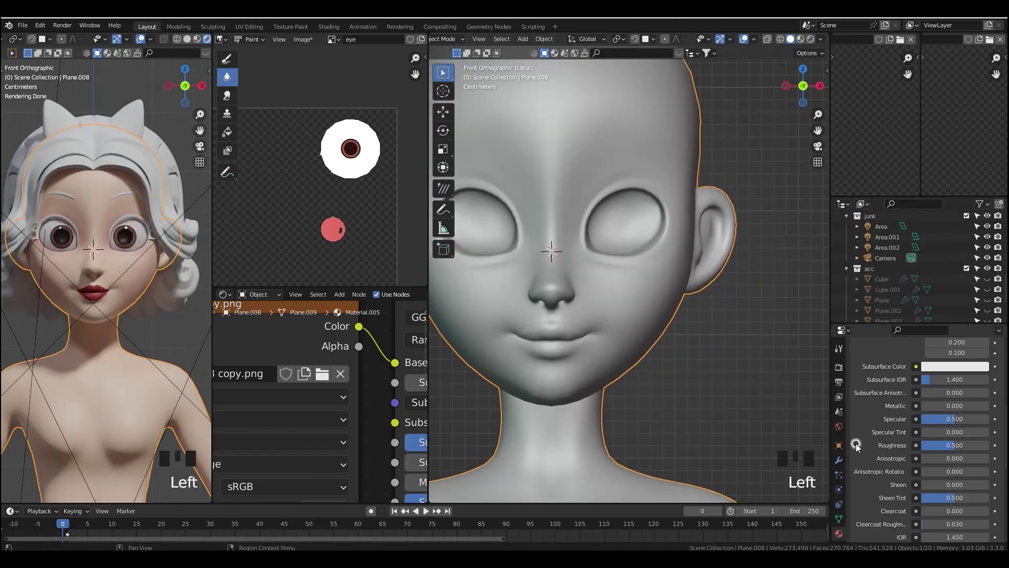
pyautogui.click(838, 460)
pyautogui.moveTo(923, 290); pyautogui.dragTo(924, 232, button='middle')
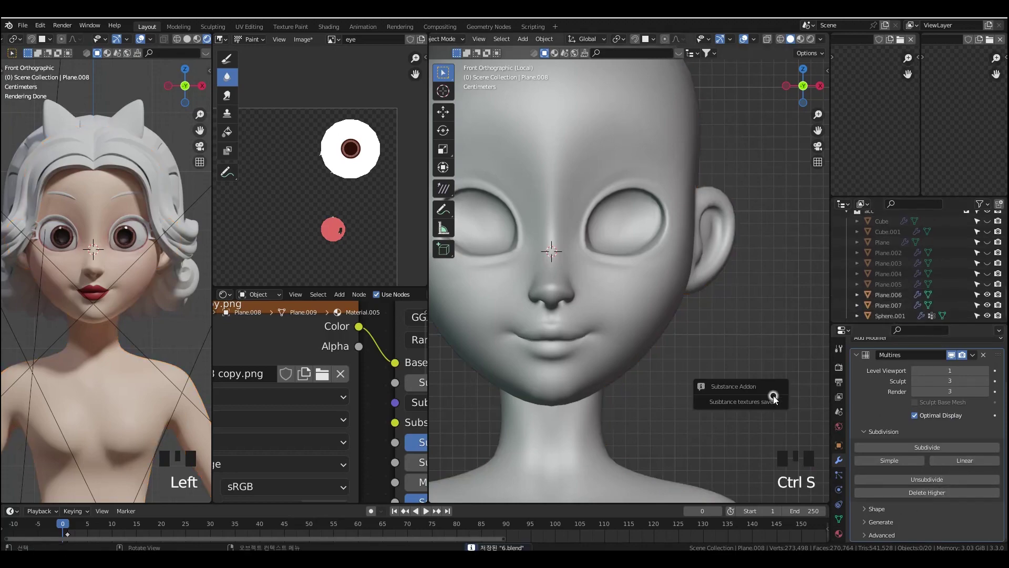
pyautogui.hotkey('shift', 'ctrl', 's')
pyautogui.press('KP_Add')
pyautogui.press('Return')
# - Compare the body's base mesh with its multires shape around the mouth and chin by toggling Edit Mode
pyautogui.moveTo(951, 505); pyautogui.dragTo(951, 489, button='middle')
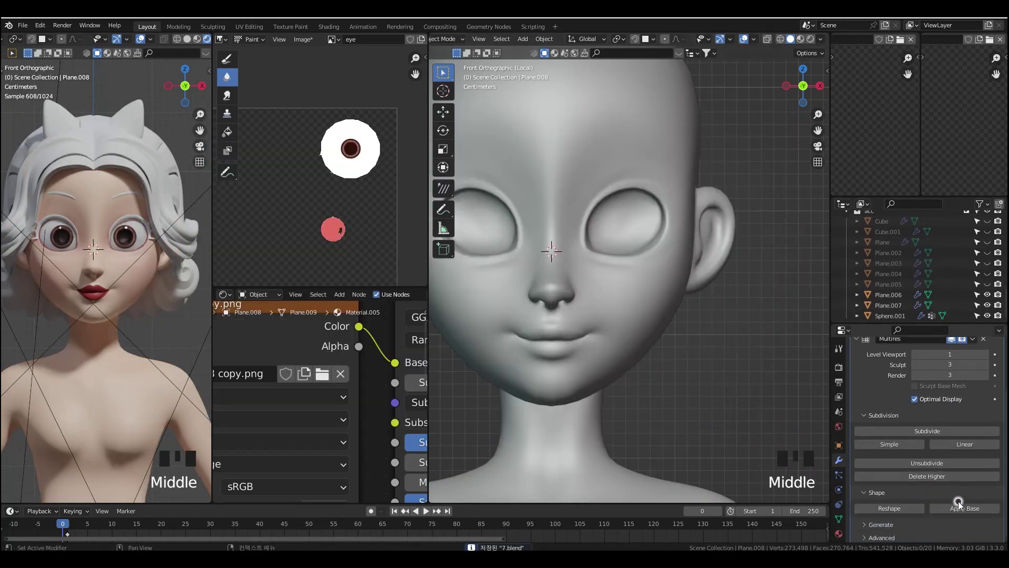
pyautogui.press('Tab')
pyautogui.press('Tab')
pyautogui.press('Tab')
pyautogui.press('Tab')
pyautogui.moveTo(647, 315); pyautogui.dragTo(714, 316, button='middle')
pyautogui.press('Tab')
pyautogui.press('Tab')
pyautogui.press('Tab')
pyautogui.press('`')
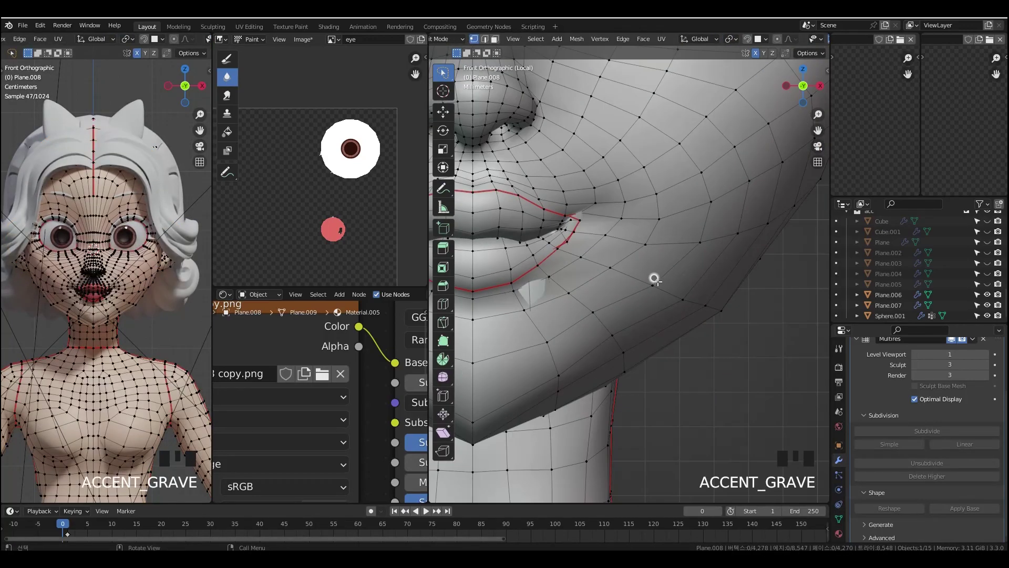
# - Turn on X-ray, select an edge loop at the chin, move it along the Y axis, and leave Edit Mode
pyautogui.hotkey('alt', 'z')
pyautogui.moveTo(652, 302); pyautogui.dragTo(557, 339, button='middle')
pyautogui.keyDown('alt'); pyautogui.click(639, 344); pyautogui.keyUp('alt')
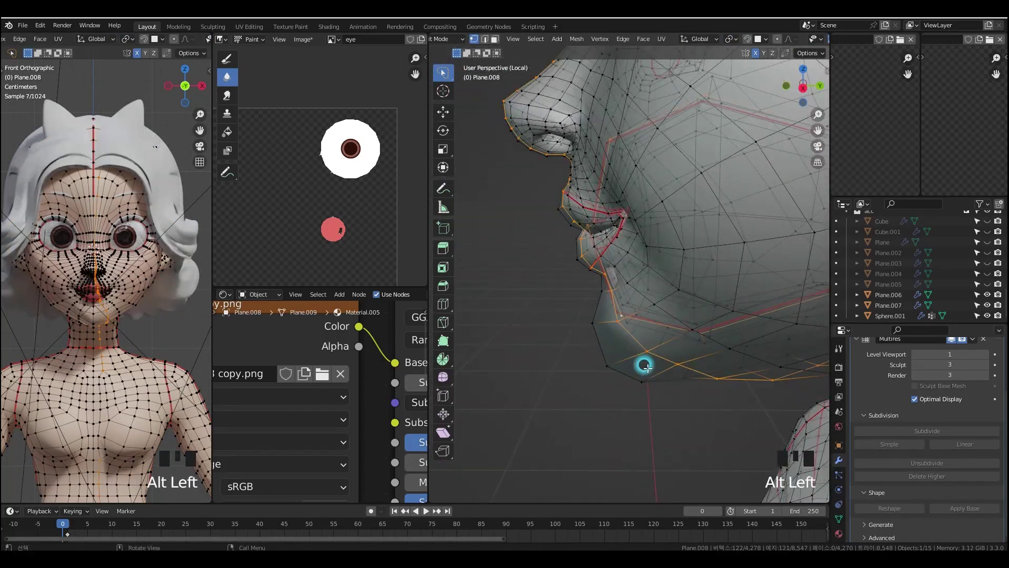
pyautogui.press('`')
pyautogui.press('g')
pyautogui.press('y')
pyautogui.click(509, 415)
pyautogui.press('`')
pyautogui.press('Tab')
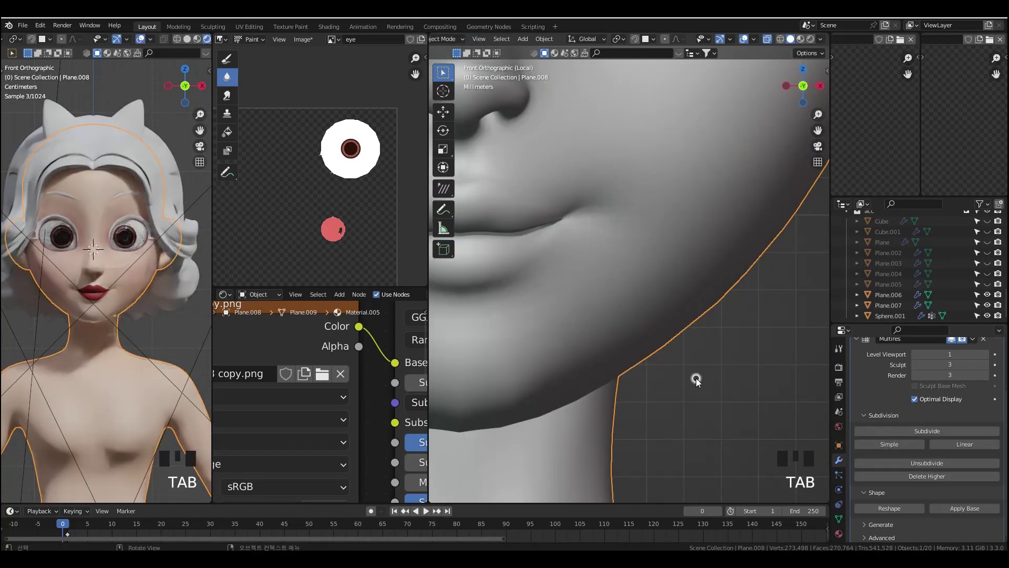
# - Set the body's Multires viewport level to 3 and deselect the body
pyautogui.keyDown('shift'); pyautogui.moveTo(681, 257); pyautogui.dragTo(721, 305, button='middle'); pyautogui.keyUp('shift')
pyautogui.keyDown('ctrl'); pyautogui.moveTo(688, 238); pyautogui.dragTo(589, 337, button='middle'); pyautogui.keyUp('ctrl')
pyautogui.click(170, 396)
pyautogui.keyDown('ctrl'); pyautogui.moveTo(169, 396); pyautogui.dragTo(184, 315, button='middle'); pyautogui.keyUp('ctrl')
pyautogui.keyDown('shift'); pyautogui.moveTo(184, 262); pyautogui.dragTo(137, 305, button='middle'); pyautogui.keyUp('shift')
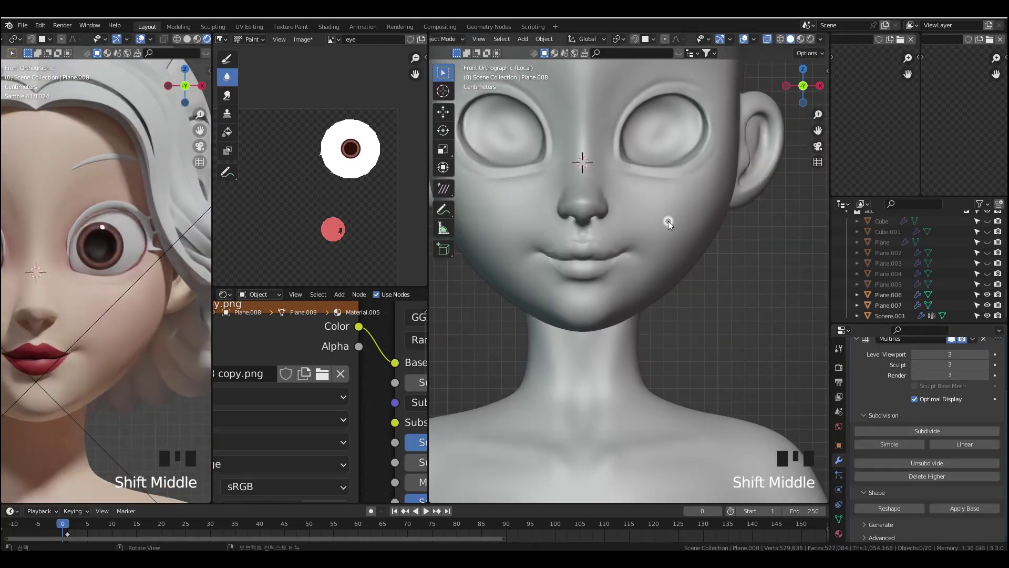
pyautogui.keyDown('shift'); pyautogui.moveTo(604, 230); pyautogui.dragTo(607, 388, button='middle'); pyautogui.keyUp('shift')
pyautogui.keyDown('ctrl'); pyautogui.moveTo(607, 388); pyautogui.dragTo(657, 337, button='middle'); pyautogui.keyUp('ctrl')
# - Leave local view, select the upper eyelash strip (Plane.006) and enter Edit Mode on it
pyautogui.moveTo(953, 294); pyautogui.dragTo(960, 265, button='middle')
pyautogui.press('/')
pyautogui.click(630, 186)
pyautogui.keyDown('ctrl'); pyautogui.moveTo(638, 226); pyautogui.dragTo(678, 174, button='middle'); pyautogui.keyUp('ctrl')
pyautogui.moveTo(678, 174); pyautogui.dragTo(565, 215, button='middle')
pyautogui.press('Tab')
# - Turn on snapping and reposition vertices along the inner upper edge of the eyelash strip to follow the eye socket
pyautogui.click(747, 39)
pyautogui.click(742, 84)
pyautogui.press('g')
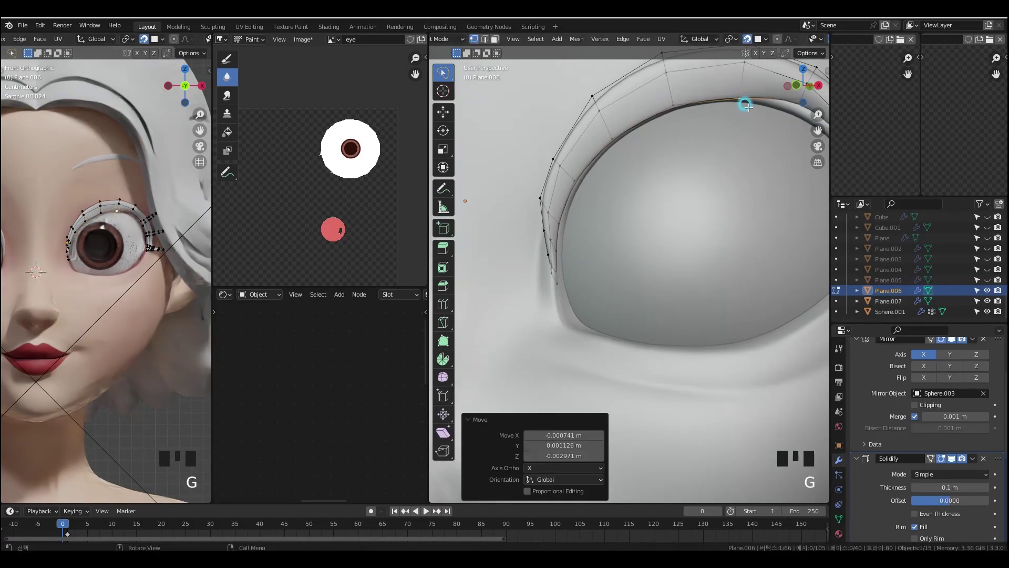
pyautogui.click(736, 98)
pyautogui.moveTo(736, 98); pyautogui.dragTo(694, 122, button='middle')
pyautogui.click(720, 156)
pyautogui.click(739, 203)
pyautogui.press('g')
pyautogui.click(749, 260)
pyautogui.keyDown('shift'); pyautogui.moveTo(749, 260); pyautogui.dragTo(615, 230, button='middle'); pyautogui.keyUp('shift')
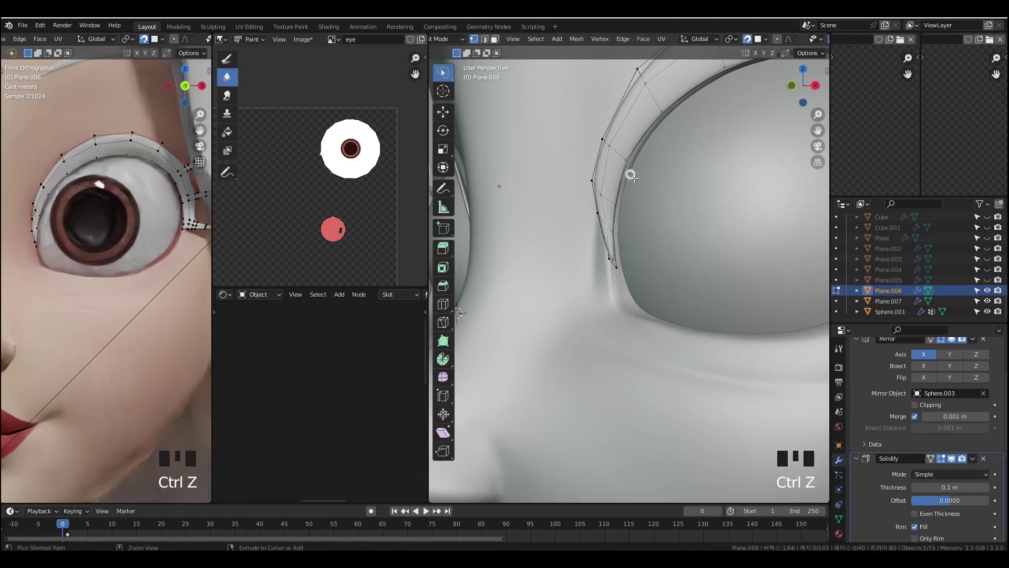
# - Slide the vertices near the inner corner of the eyelash strip along their edges and leave Edit Mode
pyautogui.press('g')
pyautogui.press('g')
pyautogui.click(671, 232)
pyautogui.press('g')
pyautogui.press('g')
pyautogui.click(682, 182)
pyautogui.press('Tab')
pyautogui.keyDown('ctrl'); pyautogui.moveTo(683, 182); pyautogui.dragTo(608, 297, button='middle'); pyautogui.keyUp('ctrl')
pyautogui.press('Tab')
pyautogui.press('`')
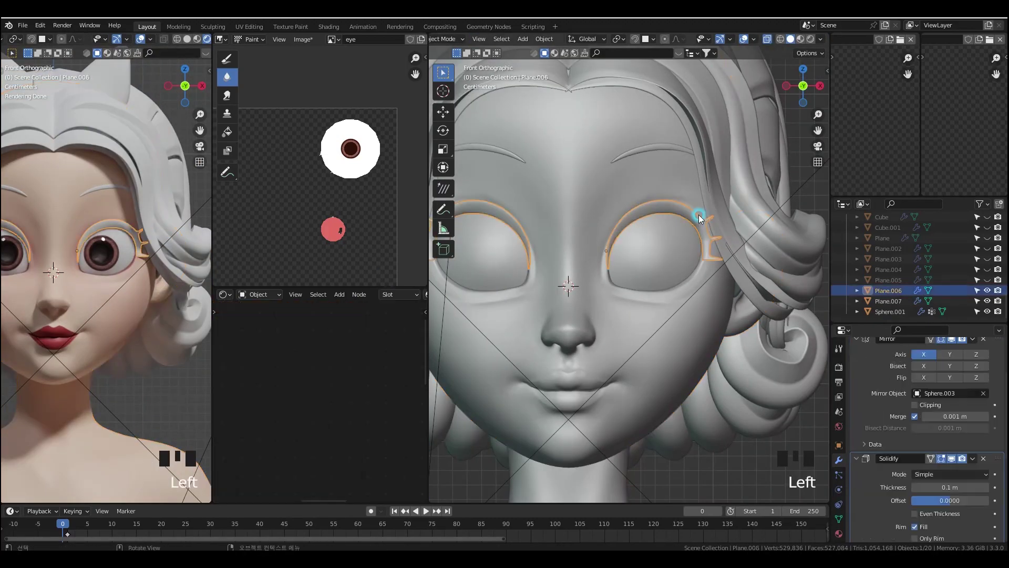
# - Select the edge loops of the outer-corner lash spikes, scale them, and move them along the X and Z axes
pyautogui.scroll(5, 705, 209)
pyautogui.keyDown('alt'); pyautogui.click(706, 210); pyautogui.keyUp('alt')
pyautogui.keyDown('alt'); pyautogui.keyDown('shift'); pyautogui.click(751, 275); pyautogui.keyUp('shift'); pyautogui.keyUp('alt')
pyautogui.keyDown('alt'); pyautogui.keyDown('shift'); pyautogui.click(751, 275); pyautogui.keyUp('shift'); pyautogui.keyUp('alt')
pyautogui.keyDown('alt'); pyautogui.keyDown('shift'); pyautogui.click(751, 275); pyautogui.keyUp('shift'); pyautogui.keyUp('alt')
pyautogui.keyDown('shift'); pyautogui.moveTo(754, 279); pyautogui.dragTo(700, 269, button='middle'); pyautogui.keyUp('shift')
pyautogui.scroll(-1, 699, 269)
pyautogui.press('s')
pyautogui.click(756, 358)
pyautogui.press('g')
pyautogui.press('x')
pyautogui.click(722, 341)
pyautogui.press('s')
pyautogui.press('g')
pyautogui.press('z')
pyautogui.moveTo(711, 337); pyautogui.dragTo(641, 268, button='middle')
pyautogui.press('Tab')
pyautogui.press('Tab')
# - Move the edge loop at the lowest outer lash along the Y axis and add a loop cut along the strip
pyautogui.keyDown('alt'); pyautogui.click(675, 231); pyautogui.keyUp('alt')
pyautogui.press('g')
pyautogui.press('y')
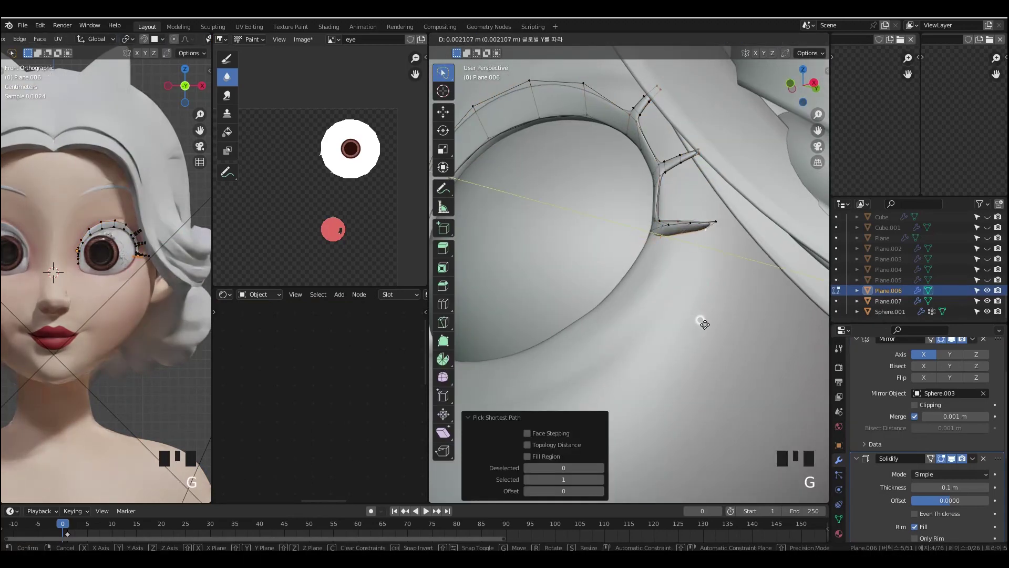
pyautogui.click(701, 321)
pyautogui.keyDown('ctrl'); pyautogui.moveTo(701, 321); pyautogui.dragTo(623, 261, button='middle'); pyautogui.keyUp('ctrl')
pyautogui.hotkey('ctrl', 'r')
pyautogui.click(620, 237)
pyautogui.click(620, 237)
# - Move and slide single vertices on the upper edge of the eyelash strip to smooth its arc, and leave Edit Mode
pyautogui.press('`')
pyautogui.press('Tab')
pyautogui.moveTo(698, 289); pyautogui.dragTo(650, 310, button='middle')
pyautogui.press('`')
pyautogui.press('Tab')
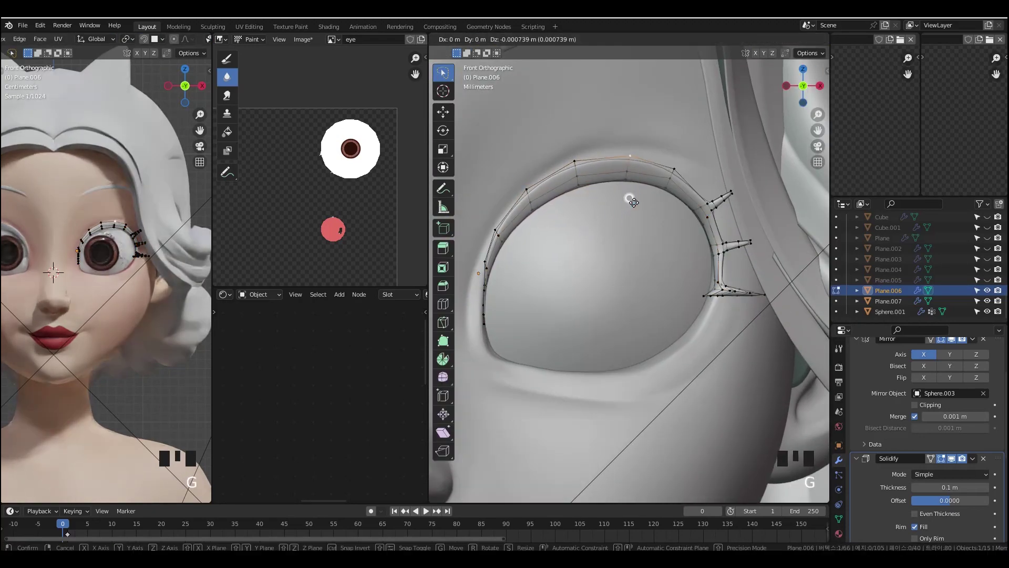
pyautogui.click(544, 222)
pyautogui.press('g')
pyautogui.press('g')
pyautogui.click(581, 221)
pyautogui.press('Tab')
# - Select the eyeball (Sphere.001) and move it along the Y axis to fit the eye opening
pyautogui.keyDown('ctrl'); pyautogui.moveTo(167, 421); pyautogui.dragTo(166, 289, button='middle'); pyautogui.keyUp('ctrl')
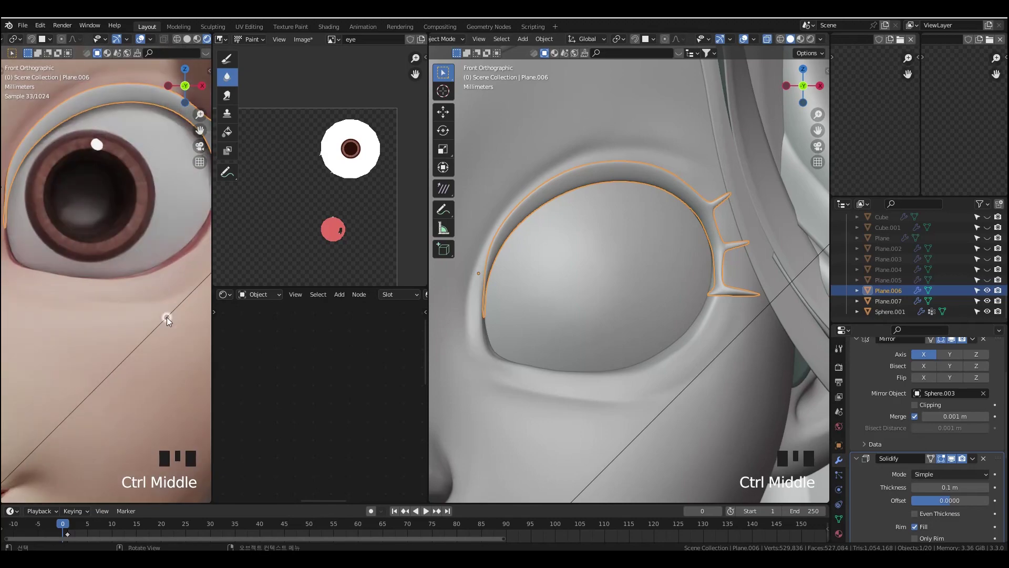
pyautogui.moveTo(631, 294); pyautogui.dragTo(578, 252, button='middle')
pyautogui.click(144, 268)
pyautogui.moveTo(144, 268); pyautogui.dragTo(74, 273, button='middle')
pyautogui.click(662, 318)
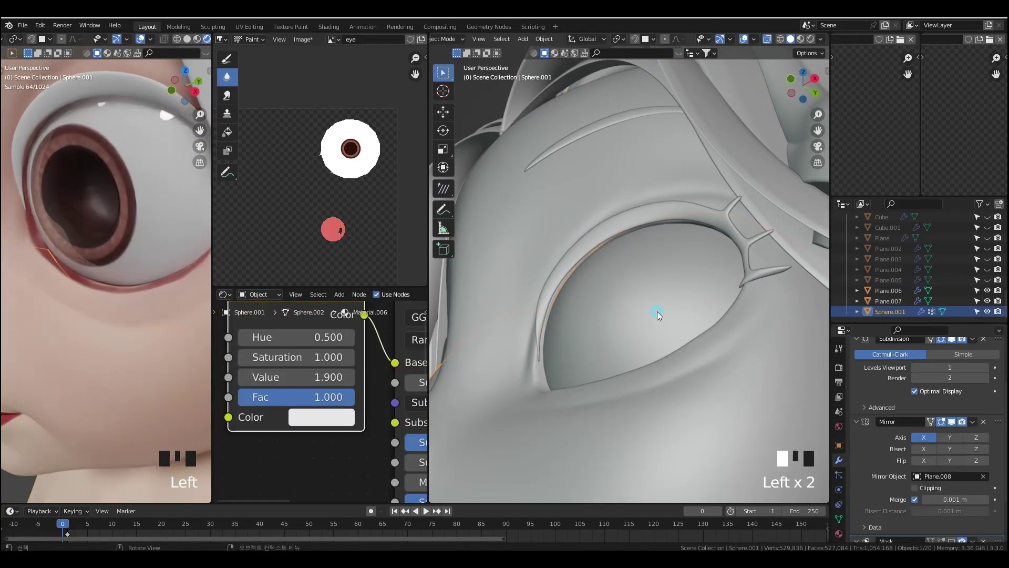
pyautogui.moveTo(662, 319); pyautogui.dragTo(657, 428, button='middle')
pyautogui.press('g')
pyautogui.press('y')
pyautogui.click(658, 428)
# - Lower the eyeball by about 0.0013 m along the Z axis in the front view
pyautogui.moveTo(138, 273); pyautogui.dragTo(90, 308, button='middle')
pyautogui.click(118, 318)
pyautogui.keyDown('ctrl'); pyautogui.moveTo(89, 308); pyautogui.dragTo(89, 357, button='middle'); pyautogui.keyUp('ctrl')
pyautogui.click(622, 307)
pyautogui.keyDown('alt'); pyautogui.moveTo(621, 307); pyautogui.dragTo(788, 401, button='middle'); pyautogui.keyUp('alt')
pyautogui.press('g')
pyautogui.press('z')
pyautogui.click(792, 408)
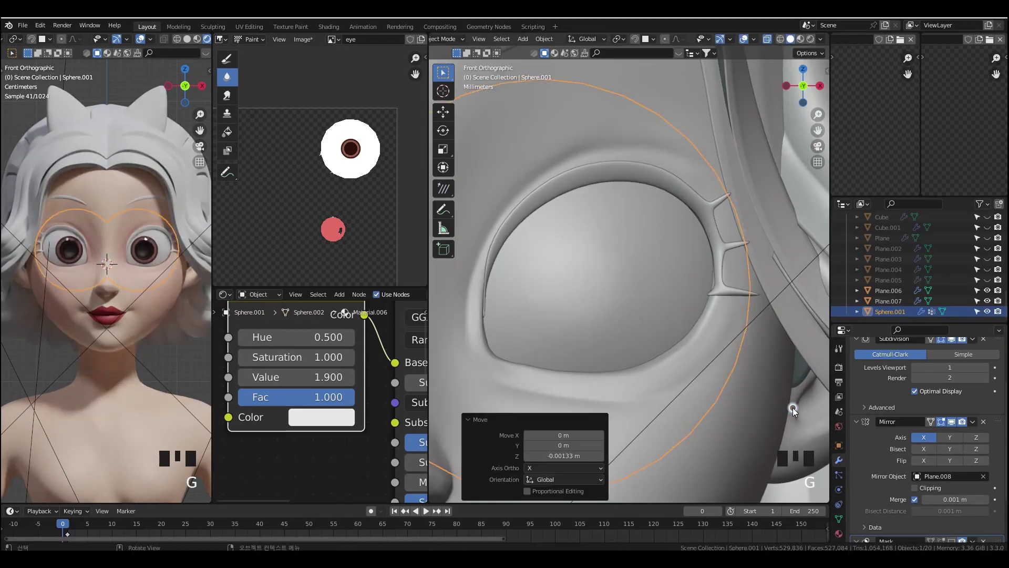
# - Rotate the eyeball's mesh 5° about the Z axis, fine-tune its rotation in the front view, and leave Edit Mode
pyautogui.press('Tab')
pyautogui.write('rz5')
pyautogui.click(760, 368)
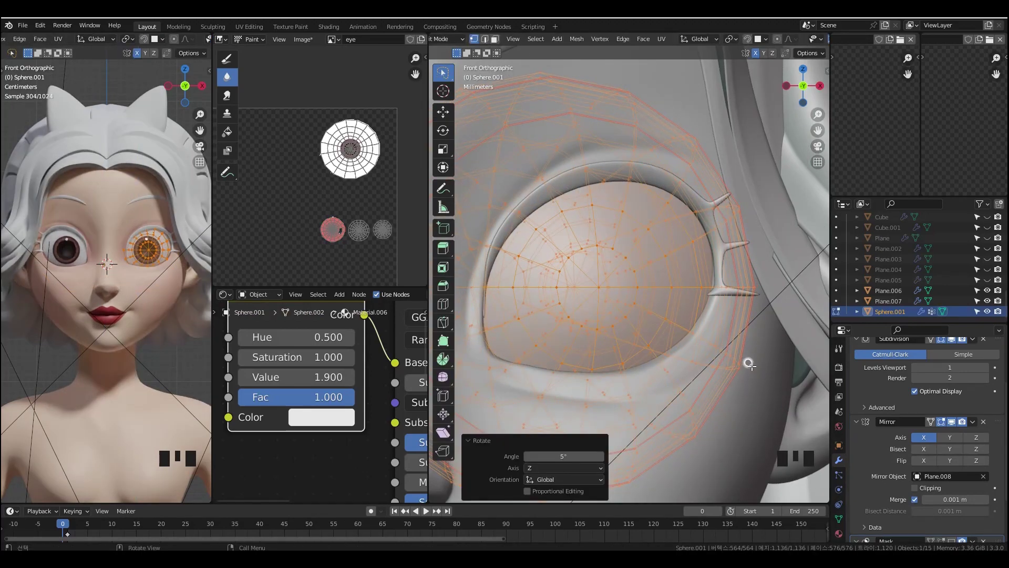
pyautogui.press('r')
pyautogui.click(755, 409)
pyautogui.keyDown('ctrl'); pyautogui.moveTo(755, 409); pyautogui.dragTo(755, 473, button='middle'); pyautogui.keyUp('ctrl')
pyautogui.press('Tab')
pyautogui.press('`')
pyautogui.press('`')
# - Select the eyelash strip (Plane.006) and give it a new material named "brow"
pyautogui.click(200, 354)
pyautogui.moveTo(169, 328)
pyautogui.keyDown('ctrl'); pyautogui.mouseDown(button='middle')
pyautogui.moveTo(168, 345)
pyautogui.moveTo(163, 313)
pyautogui.mouseUp(button='middle'); pyautogui.keyUp('ctrl')
pyautogui.keyDown('ctrl'); pyautogui.moveTo(162, 312); pyautogui.dragTo(171, 231, button='middle'); pyautogui.keyUp('ctrl')
pyautogui.keyDown('shift'); pyautogui.moveTo(171, 231); pyautogui.dragTo(164, 241, button='middle'); pyautogui.keyUp('shift')
pyautogui.click(169, 147)
pyautogui.click(838, 533)
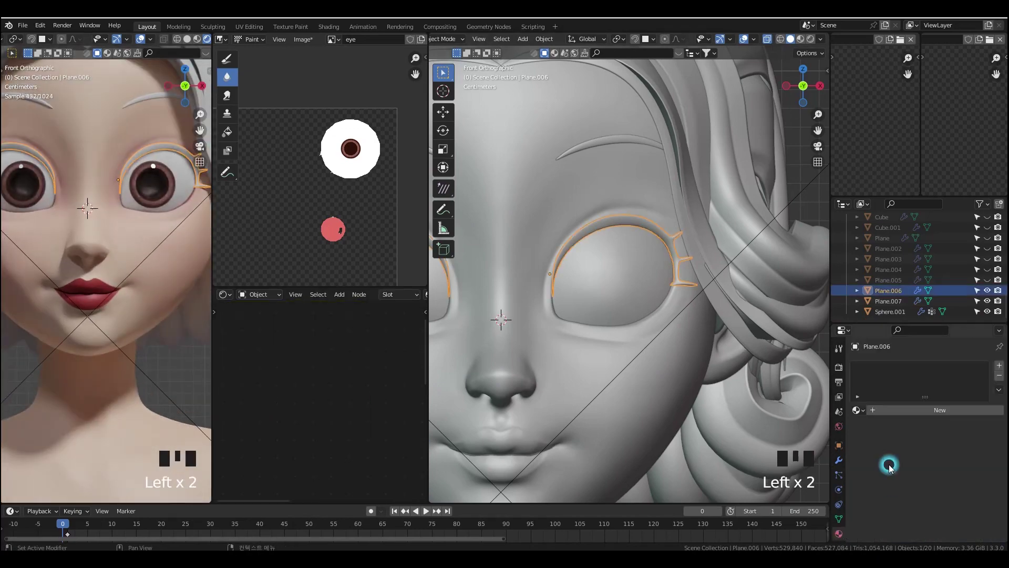
pyautogui.click(924, 411)
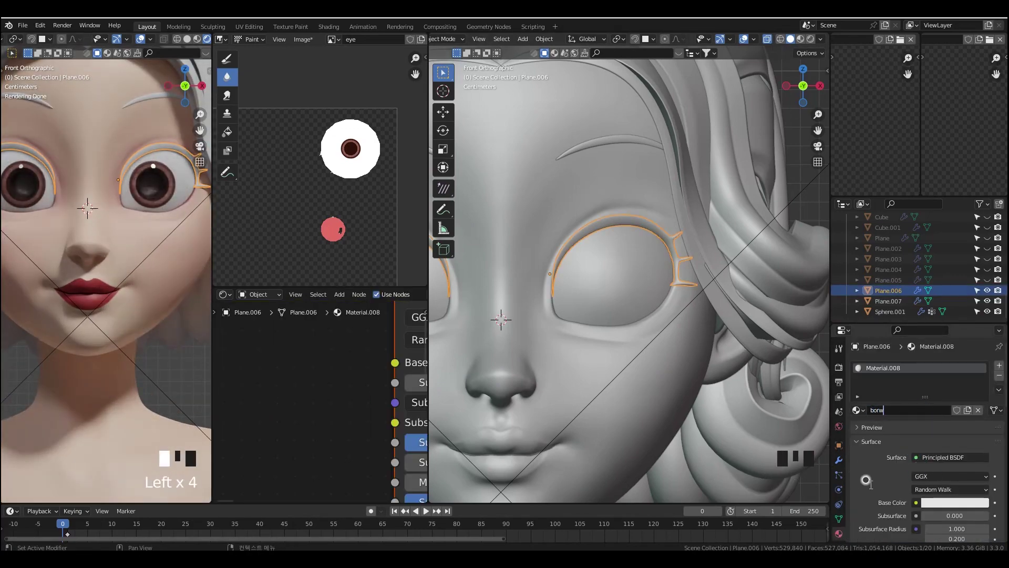
pyautogui.press('Return')
# - Set the brow material's base color to black and slightly raise one of its surface values
pyautogui.scroll(-1, 872, 481)
pyautogui.click(876, 377)
pyautogui.click(941, 471)
pyautogui.click(981, 395)
pyautogui.moveTo(887, 446); pyautogui.dragTo(888, 315, button='middle')
pyautogui.moveTo(958, 480); pyautogui.dragTo(965, 481)
# - Select the eyebrows (Plane.007) and assign the existing "brow" material to them
pyautogui.click(147, 100)
pyautogui.click(859, 411)
pyautogui.click(879, 428)
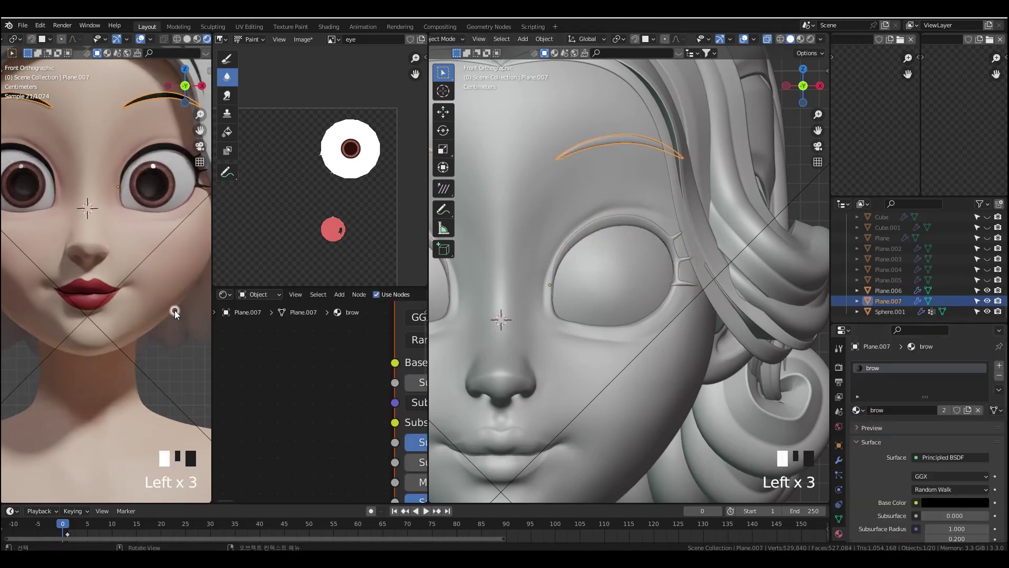
# - Select the front hair curve (NurbsPath.001) and save the file
pyautogui.keyDown('ctrl'); pyautogui.moveTo(174, 310); pyautogui.dragTo(188, 315, button='middle'); pyautogui.keyUp('ctrl')
pyautogui.click(165, 288)
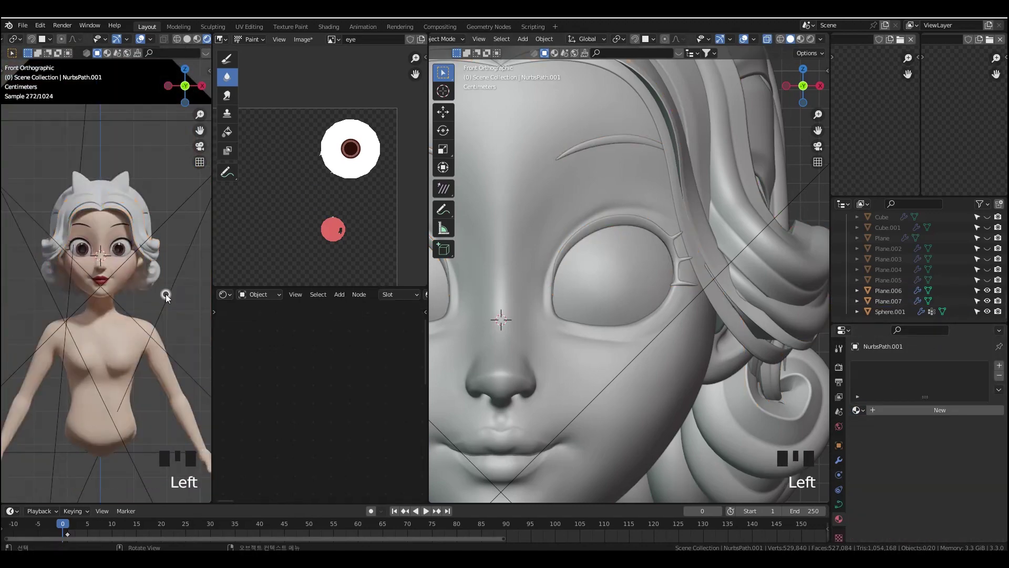
pyautogui.scroll(6, 174, 315)
pyautogui.hotkey('ctrl', 's')
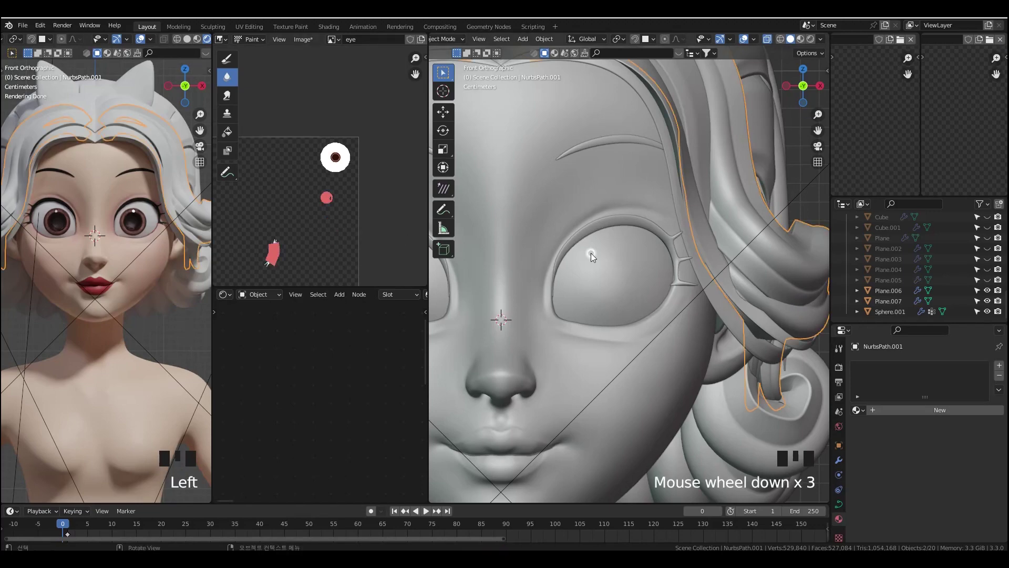
# - Create a material for the front hair, add Texture Coordinate and Mapping nodes to it, and delete the image texture node
pyautogui.scroll(-9, 591, 256)
pyautogui.click(317, 384)
pyautogui.moveTo(317, 383); pyautogui.dragTo(423, 337, button='middle')
pyautogui.hotkey('ctrl', 't')
pyautogui.scroll(-1, 353, 344)
pyautogui.click(343, 378)
pyautogui.press('x')
# - Add a Noise Texture node to the hair material and connect the Mapping node's Vector output to its Vector input
pyautogui.click(339, 295)
pyautogui.moveTo(365, 355)
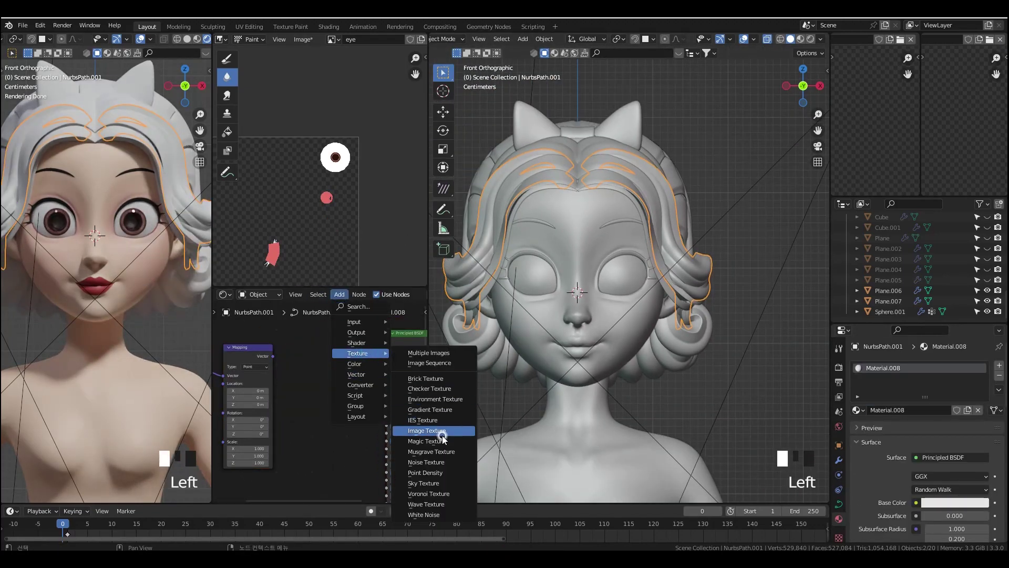
pyautogui.click(436, 462)
pyautogui.click(307, 333)
pyautogui.scroll(3, 286, 339)
pyautogui.moveTo(264, 344); pyautogui.dragTo(305, 366)
pyautogui.moveTo(379, 350); pyautogui.dragTo(333, 371, button='middle')
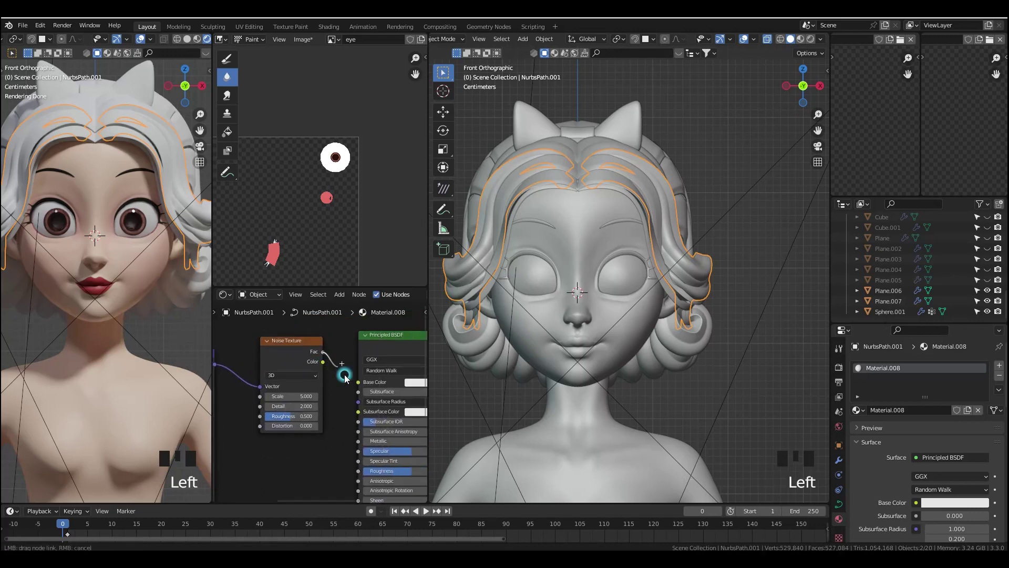
pyautogui.moveTo(341, 387); pyautogui.dragTo(342, 386)
# - Add a ColorRamp node, feed it the noise Fac output, and connect its Color to the shader's Base Color
pyautogui.scroll(-10, 326, 389)
pyautogui.click(339, 295)
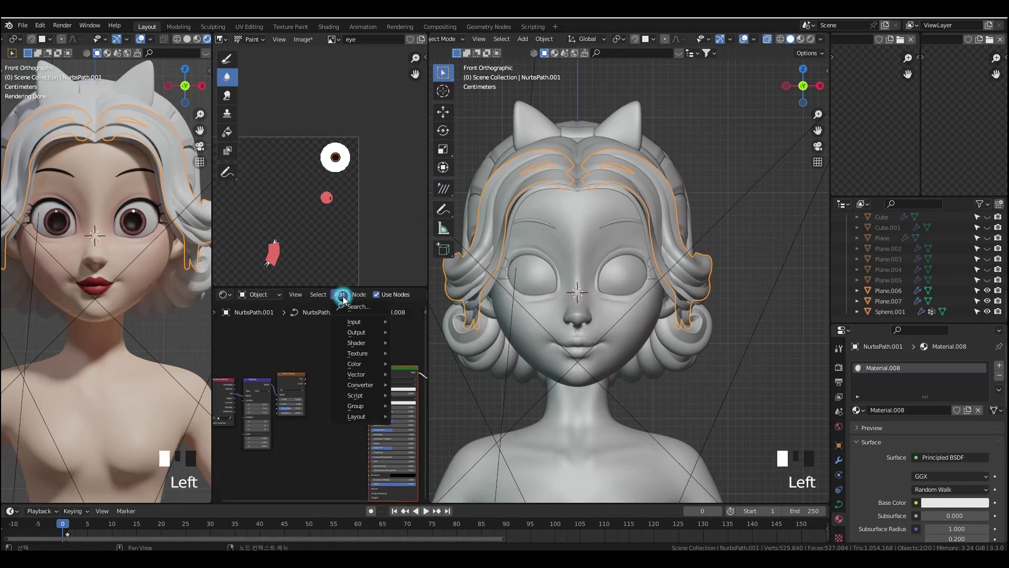
pyautogui.moveTo(366, 375)
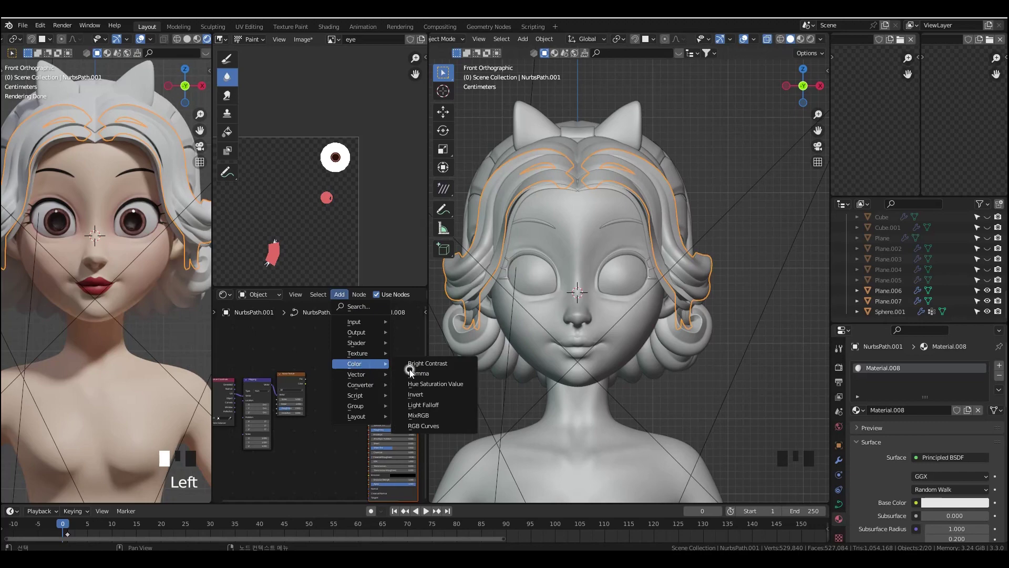
pyautogui.click(420, 404)
pyautogui.click(315, 392)
pyautogui.scroll(6, 317, 394)
pyautogui.moveTo(296, 366); pyautogui.dragTo(305, 407)
pyautogui.moveTo(347, 384); pyautogui.dragTo(336, 383, button='middle')
pyautogui.moveTo(372, 354); pyautogui.dragTo(387, 381)
# - Select the Texture Coordinate, Mapping and Noise Texture nodes together and reposition them in the node graph
pyautogui.scroll(-6, 357, 388)
pyautogui.moveTo(320, 434); pyautogui.dragTo(234, 374)
pyautogui.scroll(3, 234, 379)
pyautogui.press('g')
pyautogui.click(273, 390)
pyautogui.scroll(4, 284, 431)
pyautogui.moveTo(342, 432); pyautogui.dragTo(404, 411, button='middle')
# - Switch the rendered viewport to Material Preview shading and inspect the front hair from the side
pyautogui.moveTo(95, 220); pyautogui.dragTo(173, 221, button='middle')
pyautogui.scroll(1, 131, 210)
pyautogui.click(196, 39)
pyautogui.moveTo(79, 194); pyautogui.dragTo(108, 190, button='middle')
pyautogui.scroll(1, 109, 190)
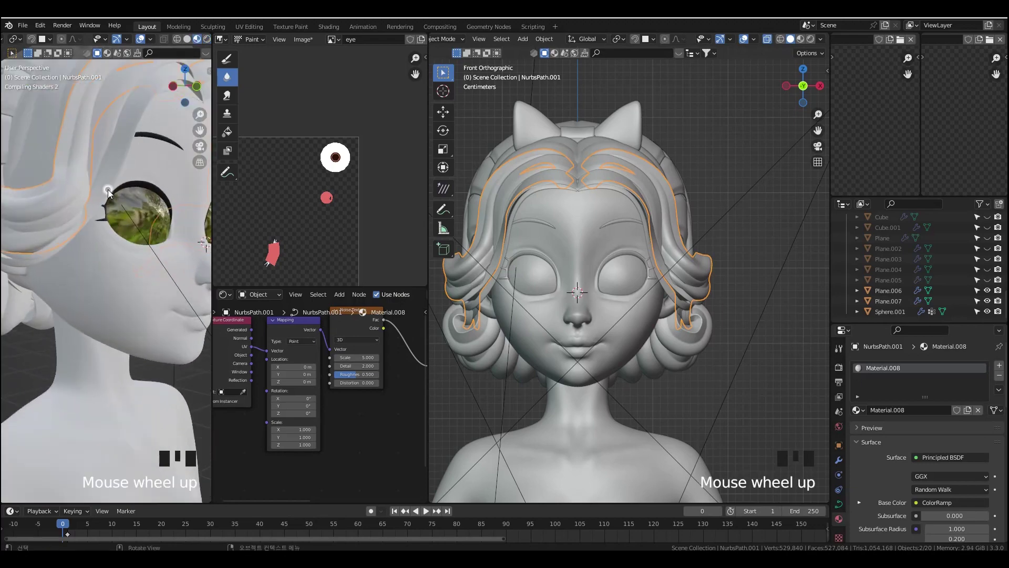
pyautogui.scroll(-2, 106, 264)
pyautogui.moveTo(106, 263); pyautogui.dragTo(89, 226, button='middle')
pyautogui.scroll(-4, 378, 394)
# - Darken the ColorRamp's white stop at position 1.000 to near black
pyautogui.moveTo(389, 392); pyautogui.dragTo(335, 398, button='middle')
pyautogui.scroll(3, 304, 420)
pyautogui.scroll(1, 329, 412)
pyautogui.click(335, 398)
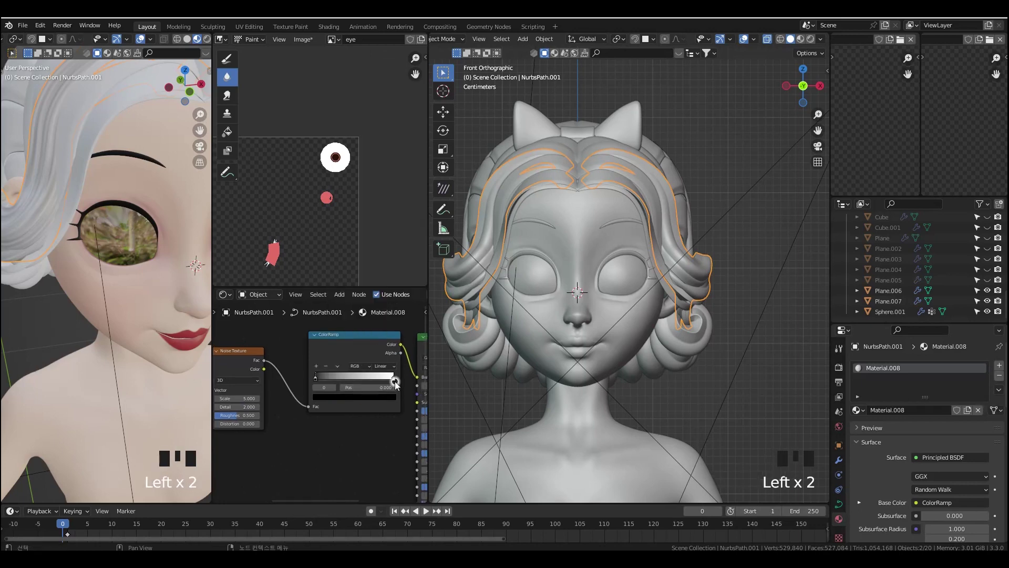
pyautogui.click(386, 399)
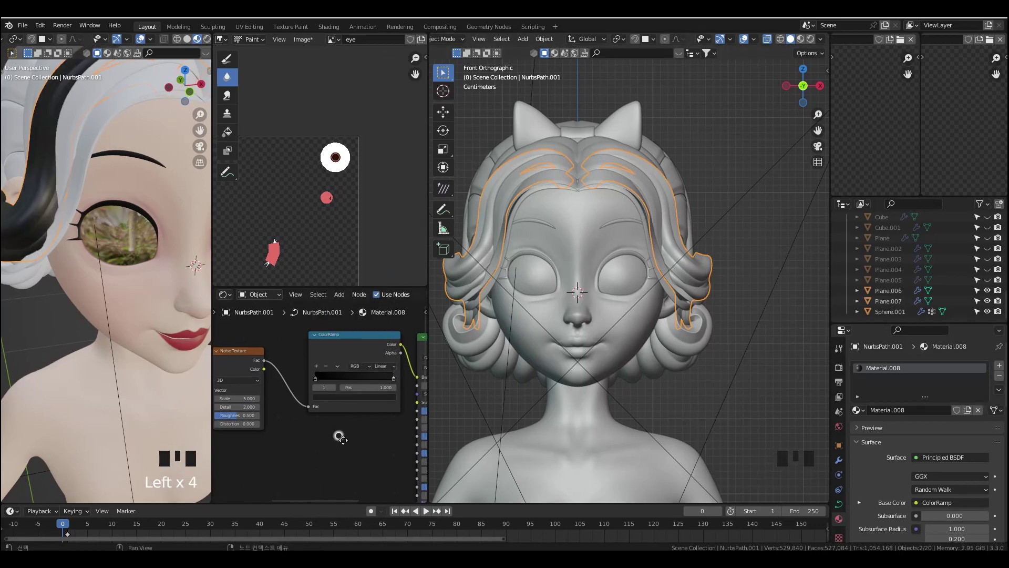
# - Reposition the ColorRamp node and the Texture Coordinate, Mapping and Noise Texture nodes farther from the shader in the node graph
pyautogui.scroll(-2, 329, 431)
pyautogui.moveTo(365, 421); pyautogui.dragTo(311, 338)
pyautogui.press('g')
pyautogui.click(319, 448)
pyautogui.scroll(-2, 376, 421)
pyautogui.moveTo(376, 421); pyautogui.dragTo(252, 352)
pyautogui.press('g')
pyautogui.click(350, 403)
pyautogui.scroll(5, 350, 407)
pyautogui.moveTo(126, 279); pyautogui.dragTo(99, 278, button='middle')
pyautogui.scroll(1, 98, 279)
pyautogui.scroll(-2, 98, 279)
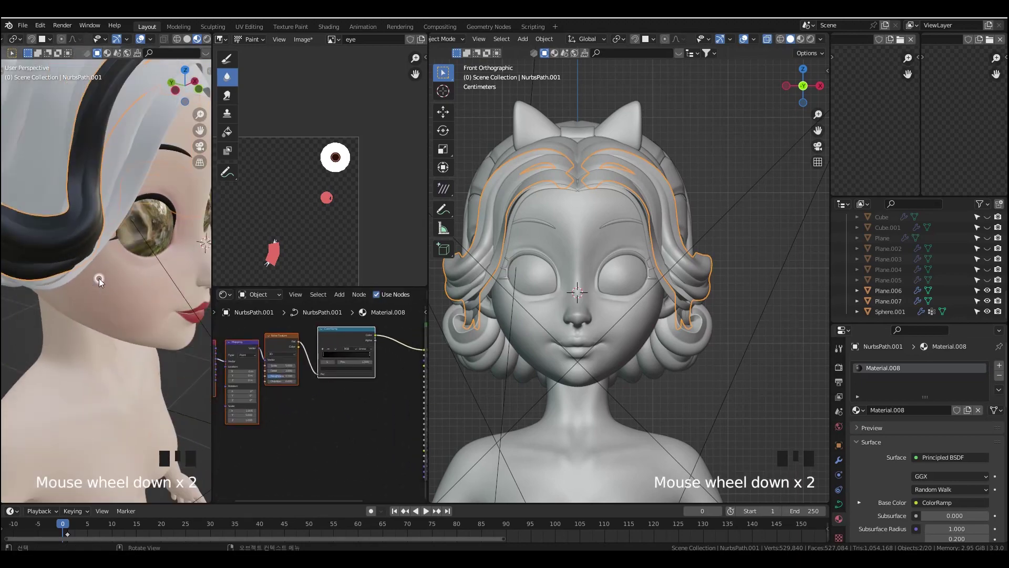
# - Connect the ColorRamp's Color output to the shader's Normal input
pyautogui.moveTo(349, 410); pyautogui.dragTo(284, 392, button='middle')
pyautogui.scroll(-4, 286, 393)
pyautogui.moveTo(99, 275)
pyautogui.mouseDown(button='middle')
pyautogui.moveTo(141, 273)
pyautogui.moveTo(119, 274)
pyautogui.mouseUp(button='middle')
pyautogui.moveTo(310, 351); pyautogui.dragTo(286, 335, button='middle')
pyautogui.scroll(1, 285, 324)
pyautogui.moveTo(284, 323); pyautogui.dragTo(322, 429)
pyautogui.scroll(4, 330, 411)
pyautogui.moveTo(329, 411); pyautogui.dragTo(349, 417, button='middle')
# - Insert a Bump vector node on the link between the ColorRamp and the shader's Normal input
pyautogui.click(339, 294)
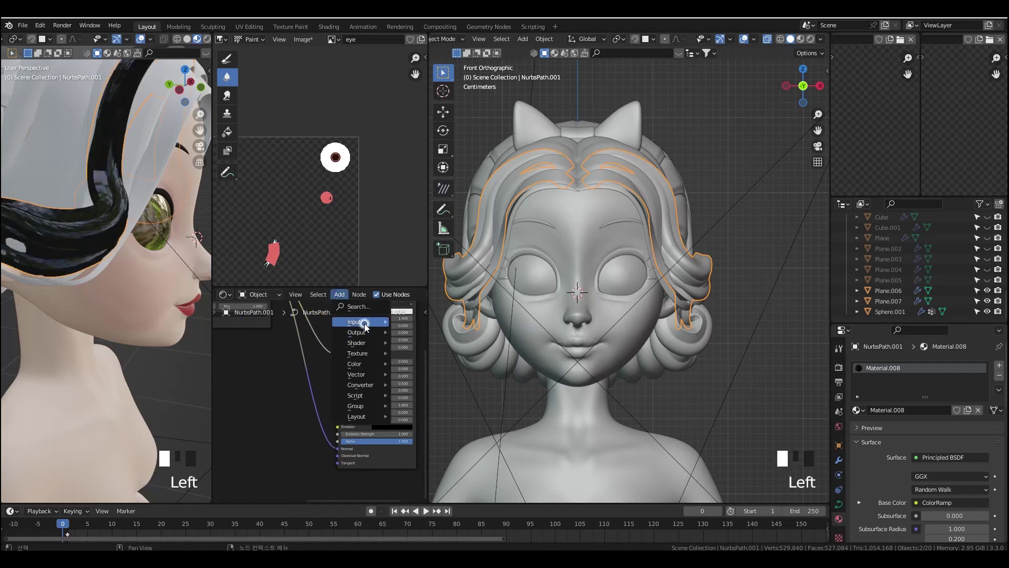
pyautogui.moveTo(356, 374)
pyautogui.click(427, 374)
pyautogui.click(319, 386)
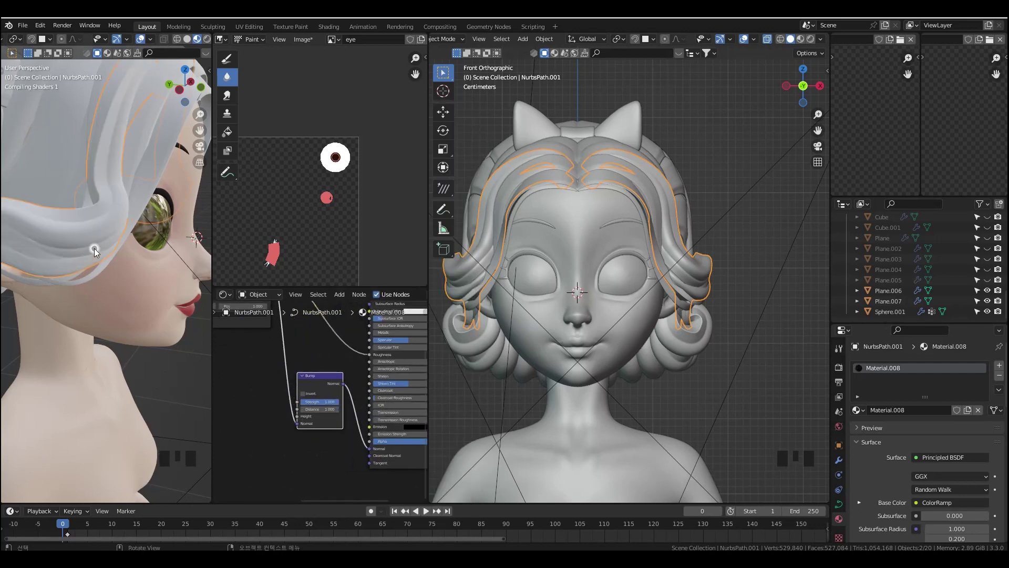
# - Disconnect the link from the shader's Roughness input and look over the hair from several sides
pyautogui.moveTo(94, 248); pyautogui.dragTo(162, 294, button='middle')
pyautogui.moveTo(369, 354); pyautogui.dragTo(392, 355)
pyautogui.moveTo(184, 336); pyautogui.dragTo(132, 331, button='middle')
pyautogui.scroll(-1, 180, 287)
pyautogui.moveTo(153, 279); pyautogui.dragTo(196, 290, button='middle')
pyautogui.scroll(2, 320, 406)
# - Move the Bump node's incoming link from Normal to Height and check the strand relief on the front hair
pyautogui.moveTo(302, 367); pyautogui.dragTo(323, 378, button='middle')
pyautogui.moveTo(352, 478); pyautogui.dragTo(351, 468)
pyautogui.moveTo(138, 329); pyautogui.dragTo(116, 320, button='middle')
pyautogui.scroll(1, 116, 320)
pyautogui.moveTo(460, 558)
pyautogui.click(433, 517)
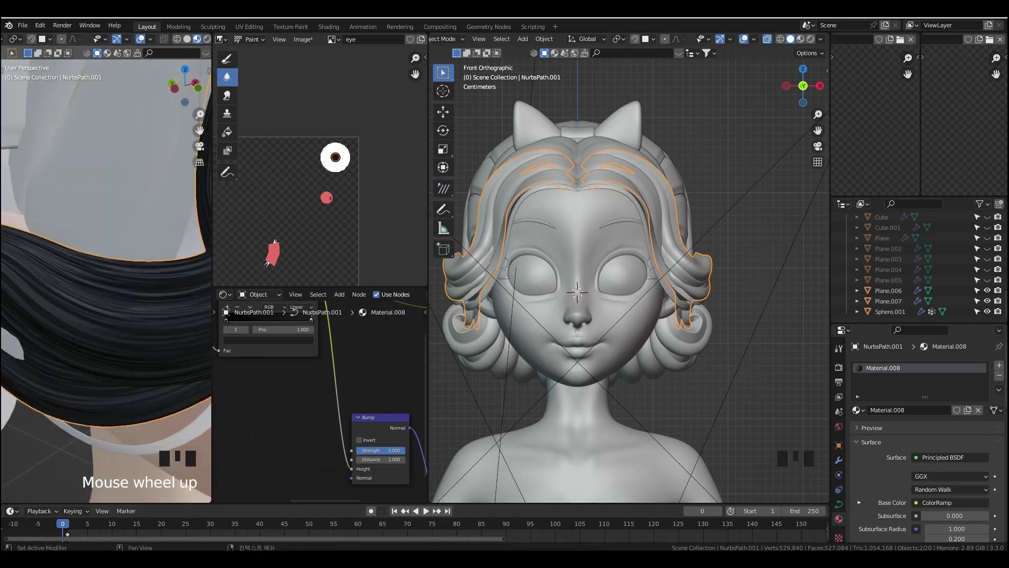
pyautogui.scroll(-5, 133, 277)
pyautogui.scroll(-1, 133, 278)
pyautogui.middleClick(171, 318)
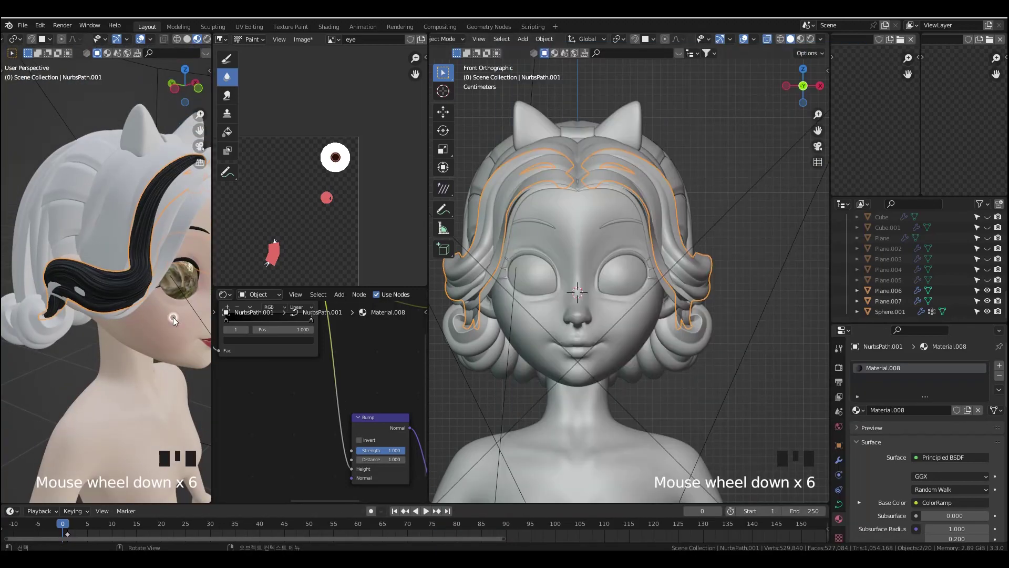
# - Select the remaining hair pieces together with the black front strip and link its material to them
pyautogui.moveTo(399, 398); pyautogui.dragTo(275, 397, button='middle')
pyautogui.scroll(-4, 173, 312)
pyautogui.moveTo(189, 310); pyautogui.dragTo(43, 309, button='middle')
pyautogui.moveTo(683, 309); pyautogui.dragTo(568, 307, button='middle')
pyautogui.keyDown('shift'); pyautogui.click(730, 297); pyautogui.keyUp('shift')
pyautogui.keyDown('shift'); pyautogui.click(794, 257); pyautogui.keyUp('shift')
pyautogui.moveTo(793, 259); pyautogui.dragTo(671, 259, button='middle')
pyautogui.keyDown('shift'); pyautogui.click(672, 259); pyautogui.keyUp('shift')
pyautogui.hotkey('ctrl', 'l')
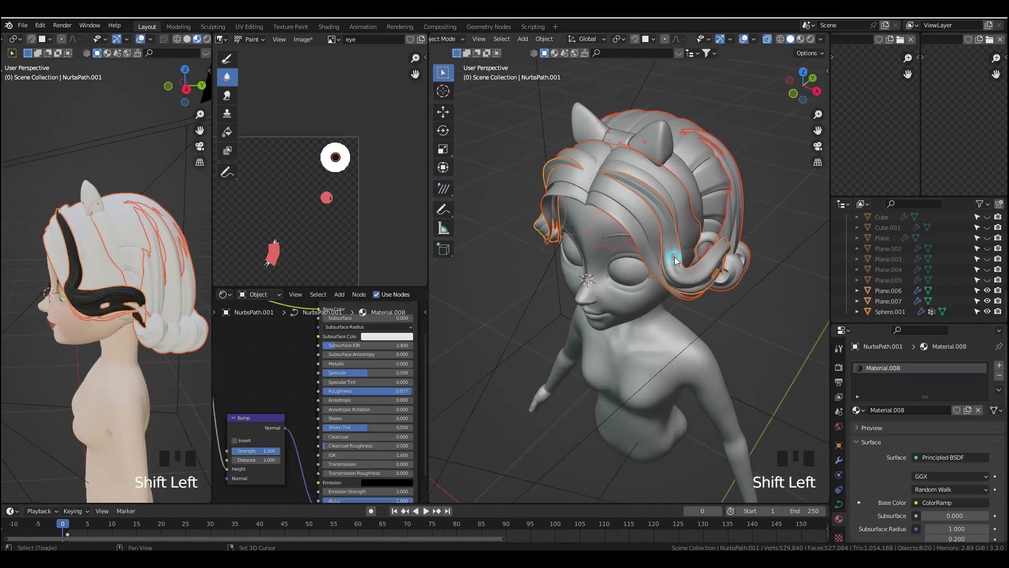
pyautogui.click(672, 282)
# - Set the preview viewport to front view with Rendered shading, framed on the character's head
pyautogui.press('`')
pyautogui.press('`')
pyautogui.click(58, 333)
pyautogui.scroll(3, 69, 321)
pyautogui.moveTo(194, 39); pyautogui.dragTo(180, 39, button='middle')
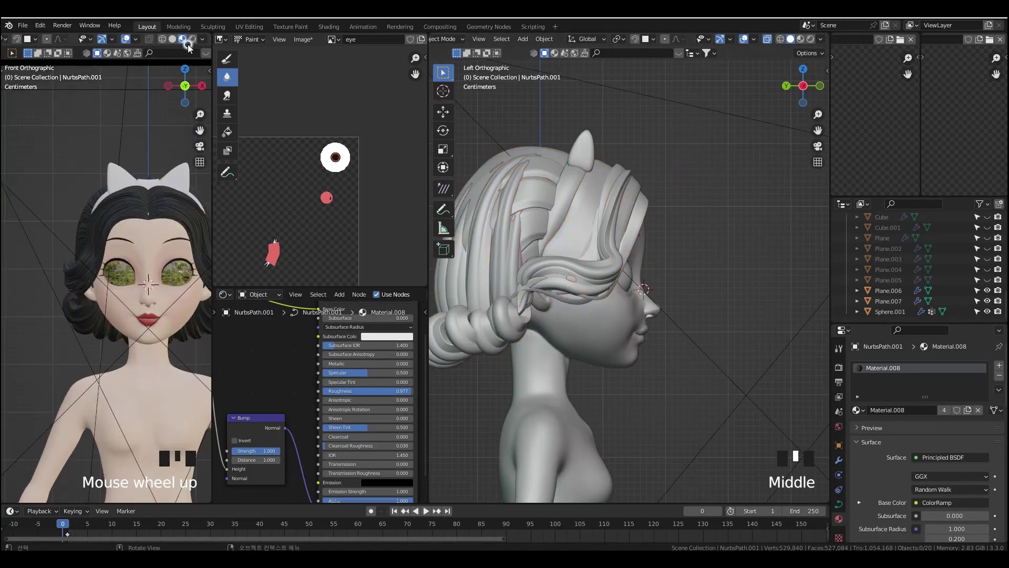
pyautogui.click(192, 39)
pyautogui.keyDown('shift'); pyautogui.moveTo(157, 331); pyautogui.dragTo(131, 282, button='middle'); pyautogui.keyUp('shift')
# - Tilt the front hair strip's control point beside the parting and move it about -0.0009 m along X
pyautogui.moveTo(699, 283); pyautogui.dragTo(560, 339, button='middle')
pyautogui.scroll(3, 560, 339)
pyautogui.scroll(3, 131, 162)
pyautogui.moveTo(131, 162); pyautogui.dragTo(160, 207, button='middle')
pyautogui.scroll(1, 164, 207)
pyautogui.click(578, 161)
pyautogui.scroll(1, 569, 189)
pyautogui.keyDown('shift'); pyautogui.moveTo(570, 189); pyautogui.dragTo(556, 231, button='middle'); pyautogui.keyUp('shift')
pyautogui.scroll(1, 556, 231)
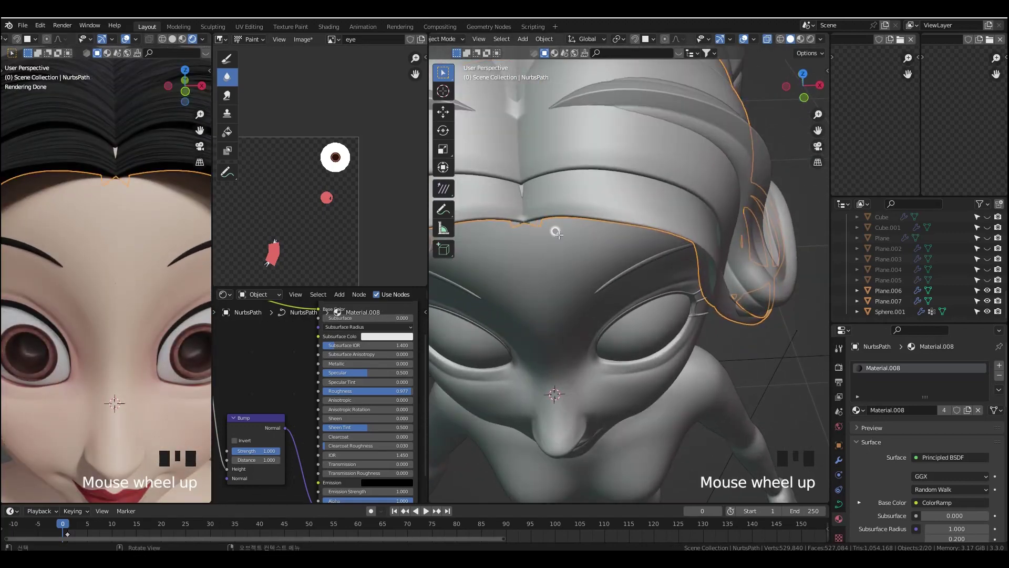
pyautogui.press('Tab')
pyautogui.click(538, 195)
pyautogui.hotkey('ctrl', 't')
pyautogui.click(575, 247)
pyautogui.press('g')
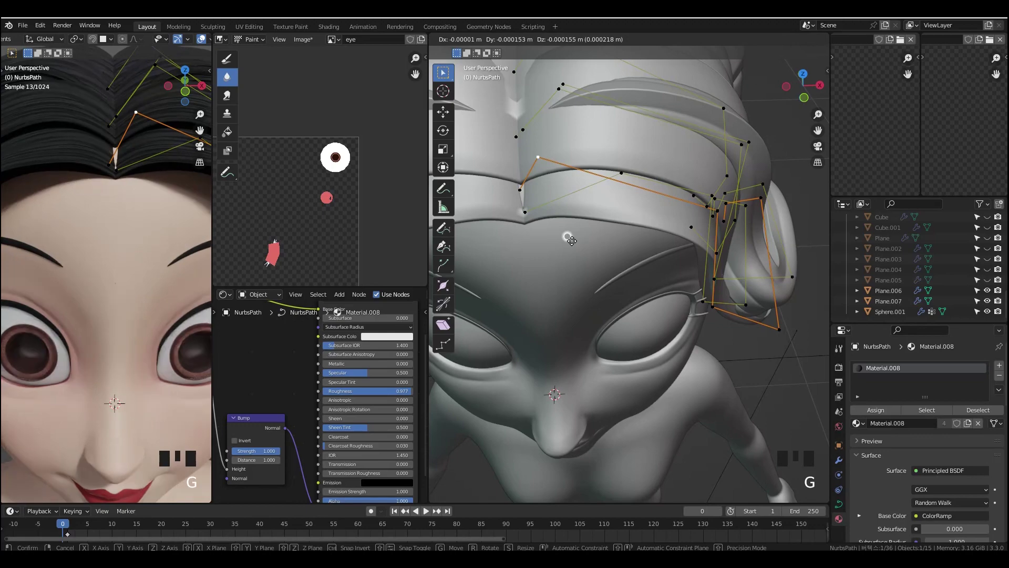
pyautogui.press('g')
pyautogui.click(582, 247)
# - Examine the hairline at the parting from the front and from below
pyautogui.press('`')
pyautogui.scroll(-2, 590, 252)
pyautogui.press('`')
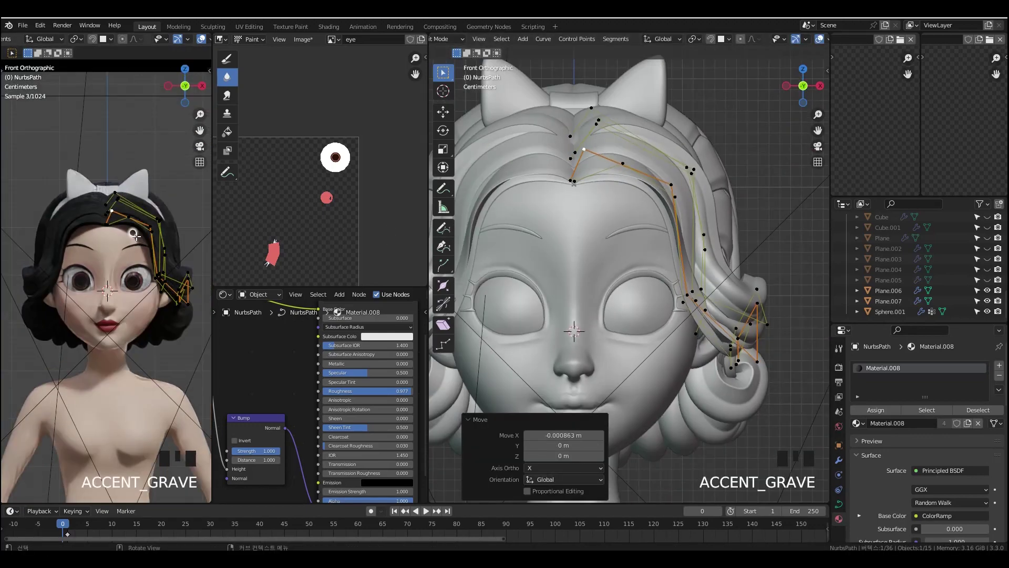
pyautogui.press('Tab')
pyautogui.click(181, 255)
pyautogui.scroll(5, 141, 265)
pyautogui.scroll(3, 642, 197)
pyautogui.keyDown('shift'); pyautogui.moveTo(641, 197); pyautogui.dragTo(662, 284, button='middle'); pyautogui.keyUp('shift')
pyautogui.press('Tab')
pyautogui.moveTo(581, 235); pyautogui.dragTo(559, 205, button='middle')
pyautogui.scroll(1, 559, 205)
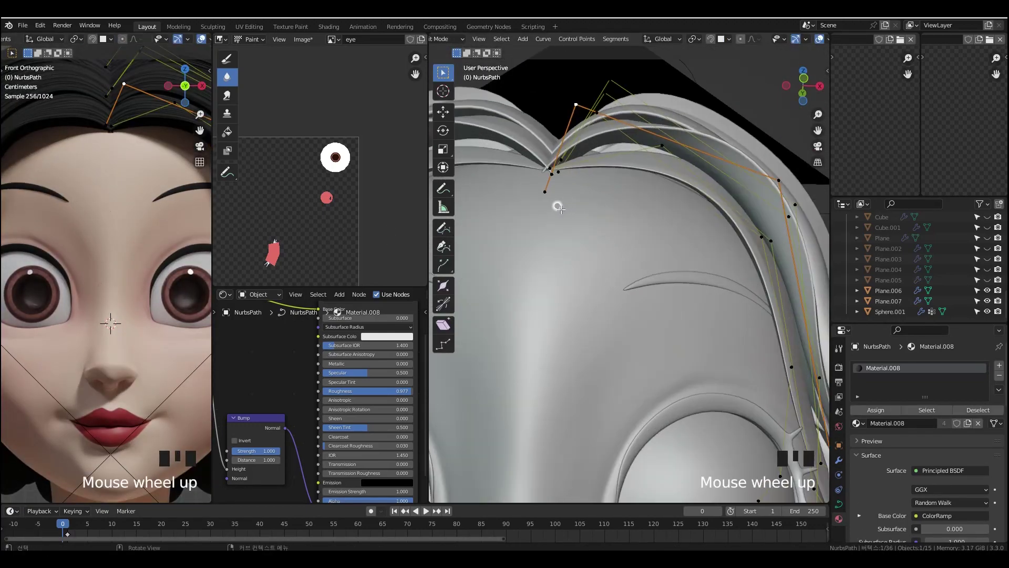
pyautogui.press('g')
pyautogui.press('x')
pyautogui.rightClick(562, 212)
pyautogui.rightClick(560, 211)
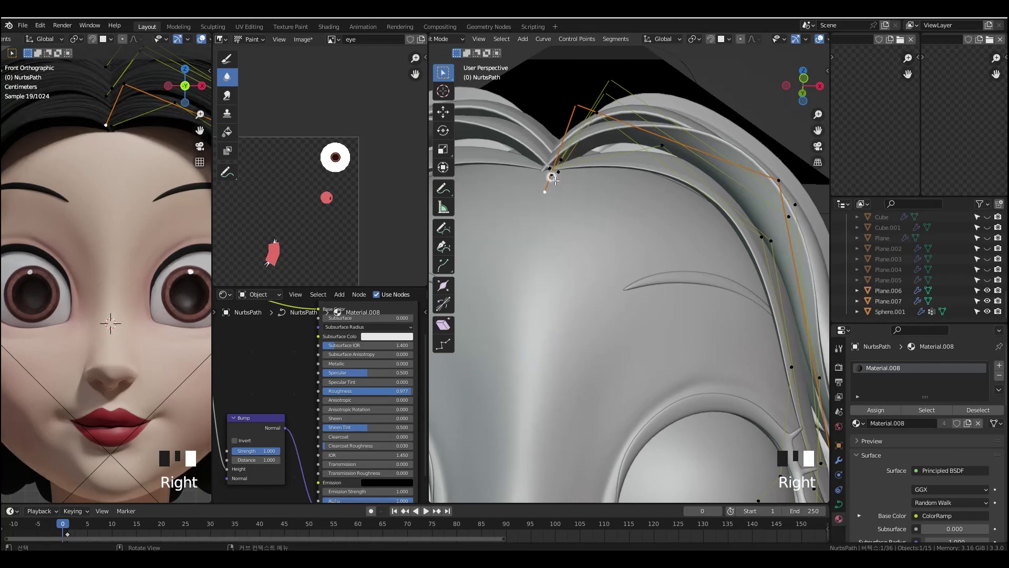
# - Move the front hair strip's end control point at the parting along X
pyautogui.press('g')
pyautogui.press('x')
pyautogui.click(569, 206)
# - Reposition the control point just above the strip's parting end and adjust its tilt
pyautogui.moveTo(569, 205); pyautogui.dragTo(570, 252, button='middle')
pyautogui.click(568, 162)
pyautogui.moveTo(567, 163); pyautogui.dragTo(601, 261, button='middle')
pyautogui.press('g')
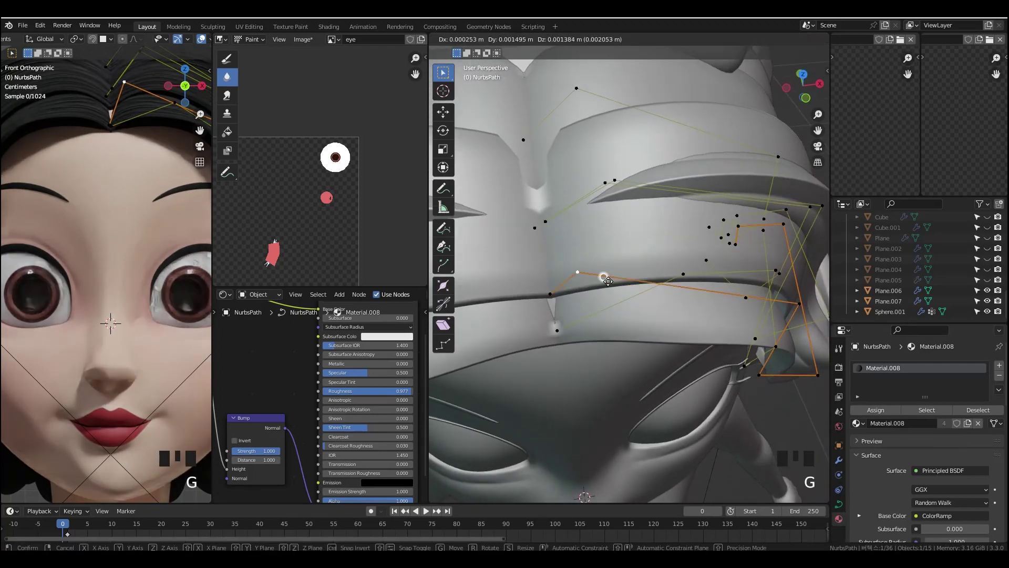
pyautogui.click(603, 279)
pyautogui.hotkey('ctrl', 't')
pyautogui.click(581, 282)
# - Reposition the strip's end point at the parting and shift its neighbouring upper point along X
pyautogui.moveTo(583, 284); pyautogui.dragTo(549, 198, button='middle')
pyautogui.click(549, 198)
pyautogui.press('g')
pyautogui.click(581, 229)
pyautogui.click(582, 106)
pyautogui.press('g')
pyautogui.press('x')
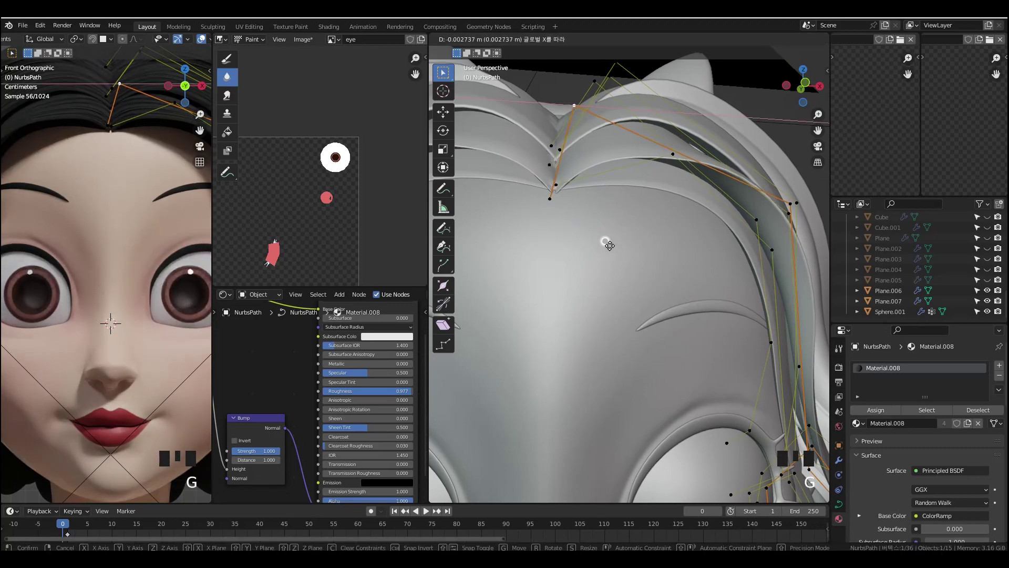
pyautogui.click(607, 243)
# - Edit the front hair strip again, moving a control point near the parting and tilting the curve there
pyautogui.moveTo(130, 158); pyautogui.dragTo(173, 128, button='middle')
pyautogui.press('Tab')
pyautogui.scroll(-5, 174, 128)
pyautogui.scroll(4, 128, 209)
pyautogui.moveTo(605, 226); pyautogui.dragTo(574, 231, button='middle')
pyautogui.click(591, 212)
pyautogui.press('Tab')
pyautogui.press('g')
pyautogui.press('g')
pyautogui.click(654, 343)
pyautogui.click(558, 215)
pyautogui.hotkey('ctrl', 't')
pyautogui.click(607, 285)
# - Examine the reshaped front hairline up close and on the whole figure from the front
pyautogui.moveTo(112, 221)
pyautogui.mouseDown(button='middle')
pyautogui.moveTo(111, 229)
pyautogui.moveTo(116, 210)
pyautogui.mouseUp(button='middle')
pyautogui.press('Tab')
pyautogui.press('`')
pyautogui.scroll(3, 122, 208)
pyautogui.moveTo(652, 231); pyautogui.dragTo(659, 297, button='middle')
pyautogui.click(655, 284)
pyautogui.moveTo(654, 284); pyautogui.dragTo(592, 275, button='middle')
pyautogui.press('Tab')
pyautogui.press('Tab')
pyautogui.scroll(-2, 117, 203)
pyautogui.press('`')
pyautogui.scroll(-4, 118, 203)
pyautogui.click(151, 155)
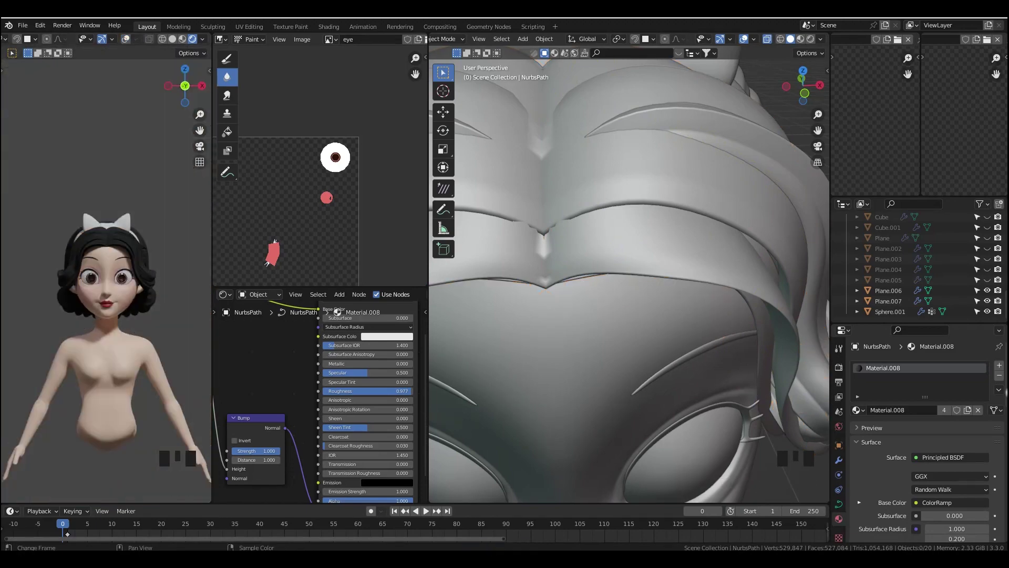
# - Select the headband and the bow pieces on top of the head and isolate them in local view
pyautogui.scroll(-6, 635, 209)
pyautogui.click(637, 206)
pyautogui.keyDown('shift'); pyautogui.click(610, 194); pyautogui.keyUp('shift')
pyautogui.moveTo(683, 216); pyautogui.dragTo(633, 211, button='middle')
pyautogui.keyDown('shift'); pyautogui.click(695, 223); pyautogui.keyUp('shift')
pyautogui.moveTo(691, 299); pyautogui.dragTo(708, 315, button='middle')
pyautogui.press('.')
pyautogui.click(671, 255)
# - Select the bow's two side loops and apply the first modifier in their stack
pyautogui.click(648, 216)
pyautogui.moveTo(671, 254)
pyautogui.mouseDown(button='middle')
pyautogui.moveTo(648, 216)
pyautogui.moveTo(653, 251)
pyautogui.mouseUp(button='middle')
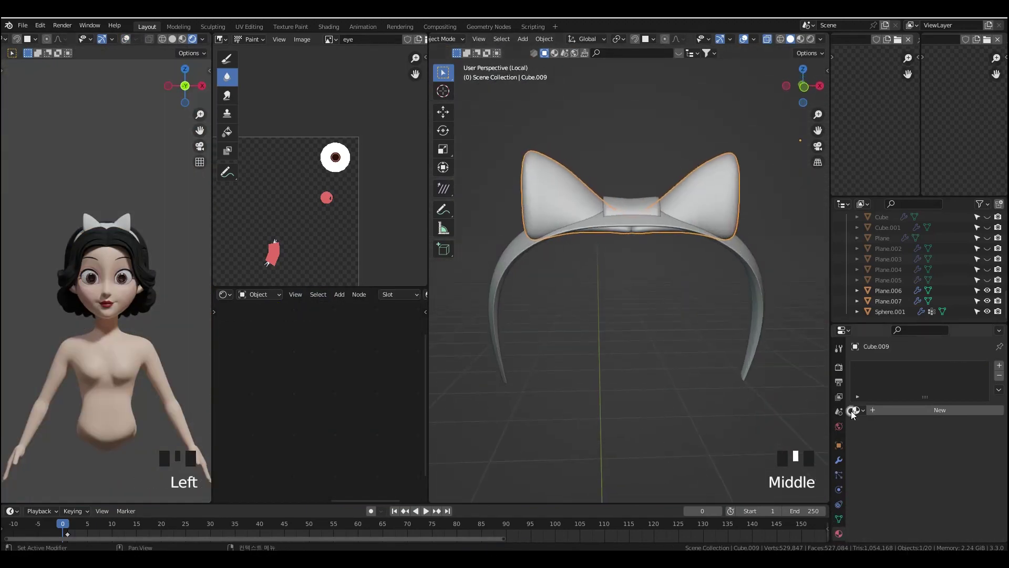
pyautogui.click(839, 460)
pyautogui.click(973, 407)
pyautogui.click(940, 417)
# - Undo the last modifier changes on the bow's centre piece
pyautogui.hotkey('ctrl', 'z')
pyautogui.hotkey('ctrl', 'z')
pyautogui.hotkey('ctrl', 'z')
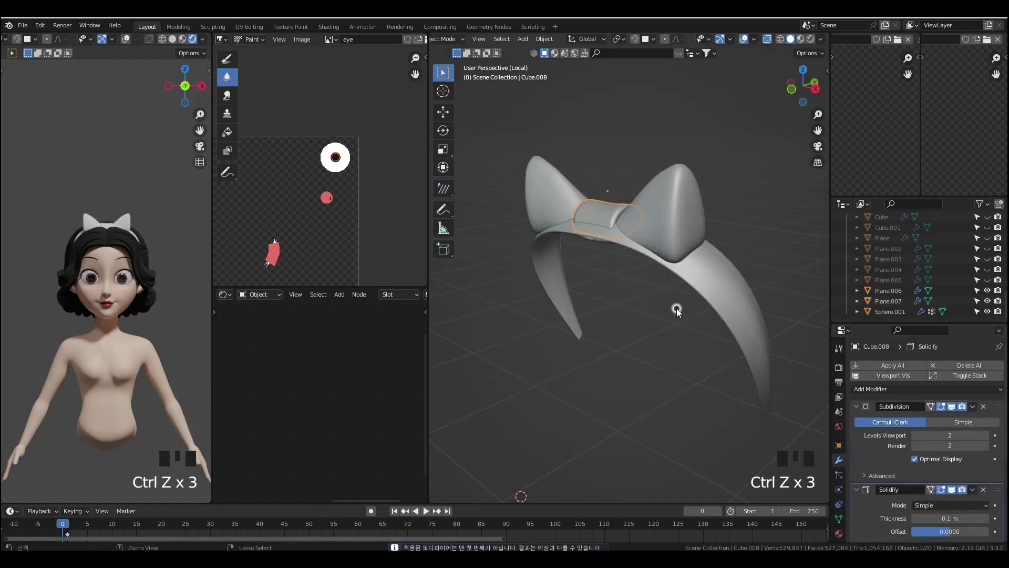
# - Remove the Subdivision modifier from the bow's centre piece and apply its Solidify modifier at 0.2 m thickness
pyautogui.click(984, 406)
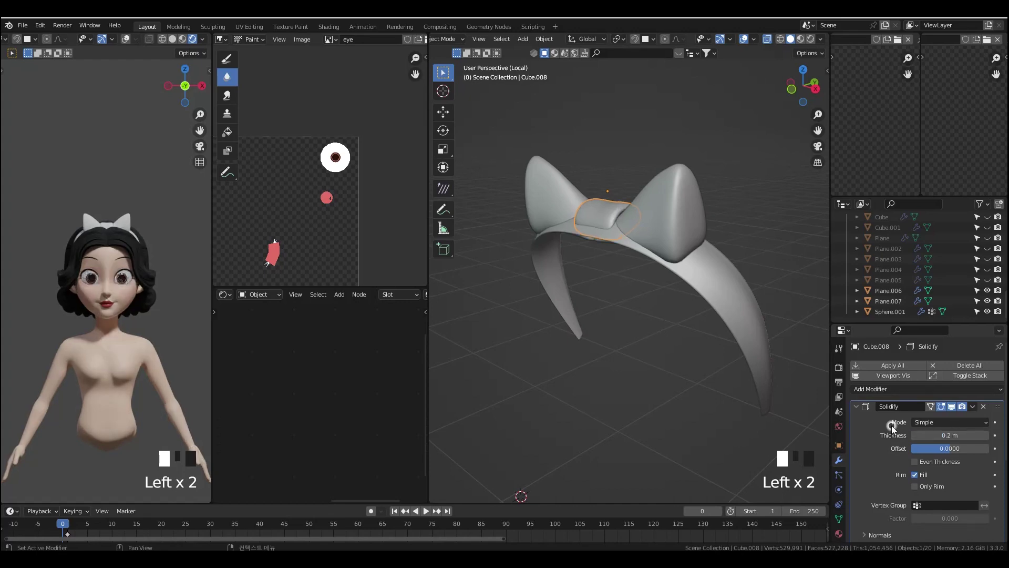
pyautogui.click(972, 406)
pyautogui.click(938, 417)
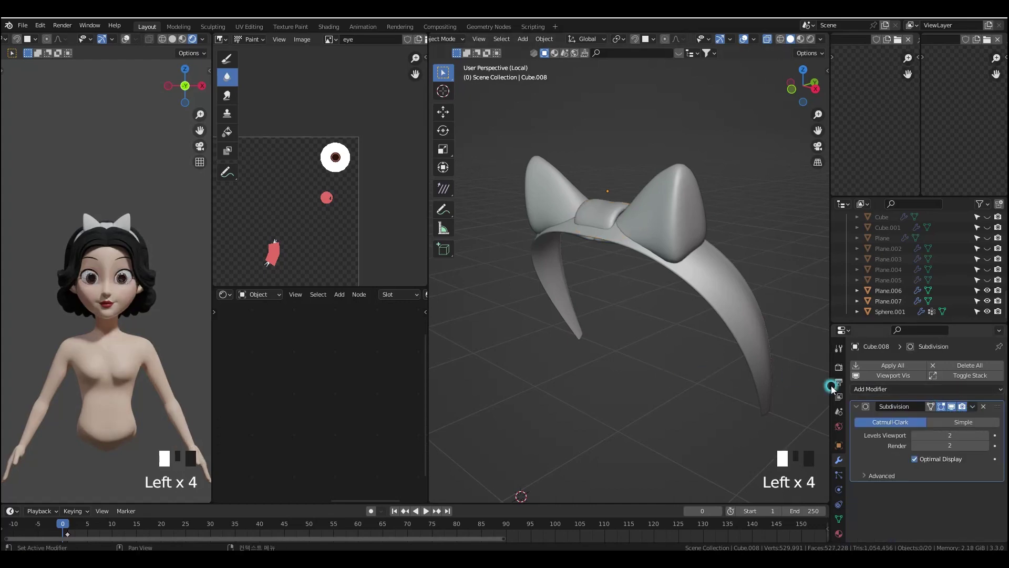
# - Convert the headband curve to a mesh and check its topology
pyautogui.click(543, 39)
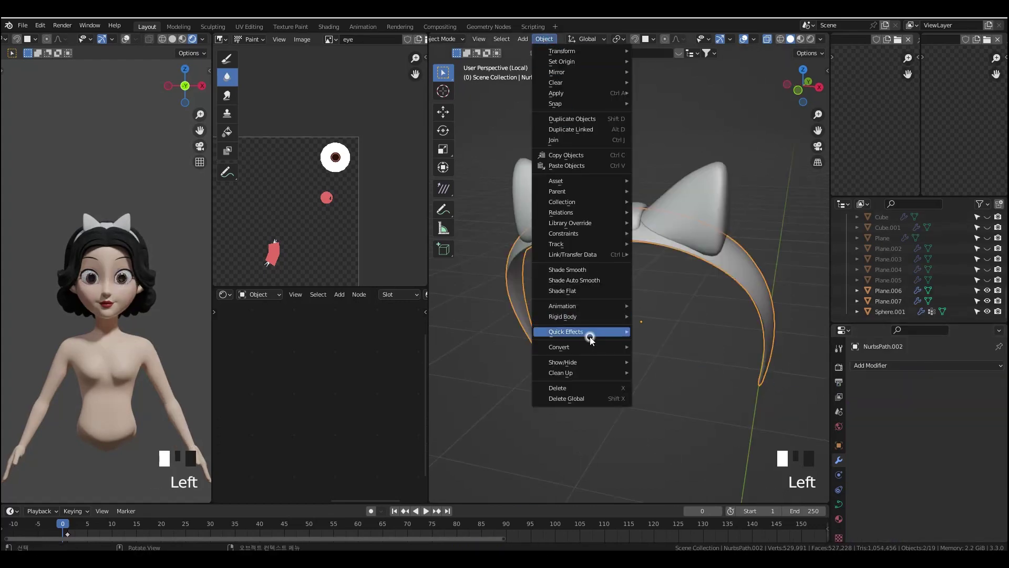
pyautogui.moveTo(589, 352)
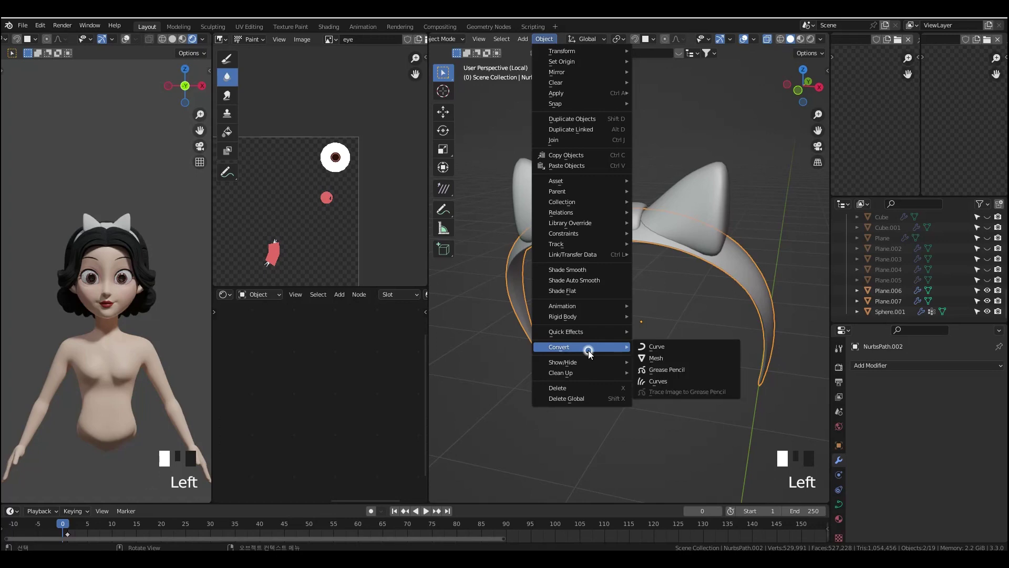
pyautogui.click(657, 358)
pyautogui.press('Tab')
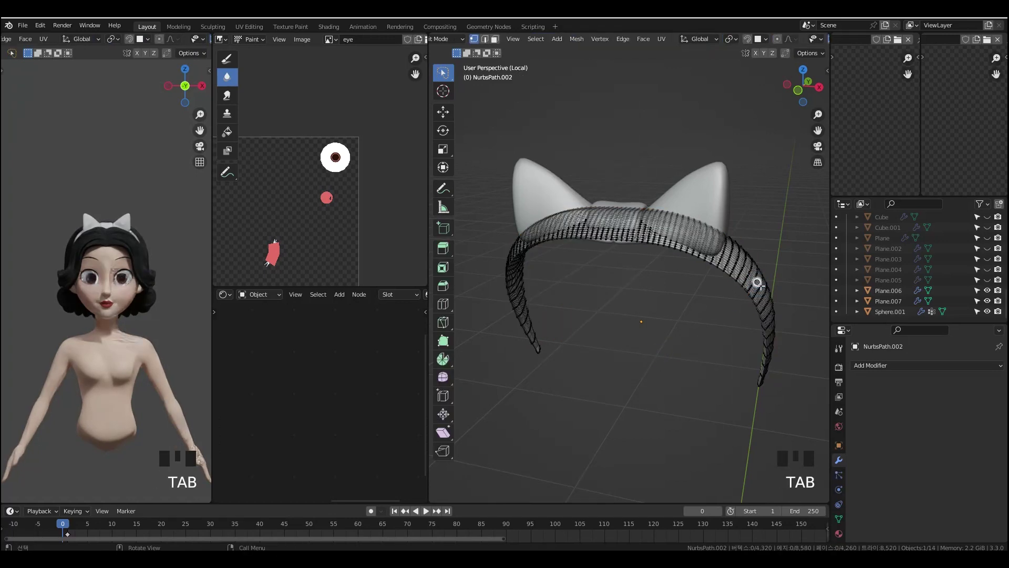
pyautogui.press('Tab')
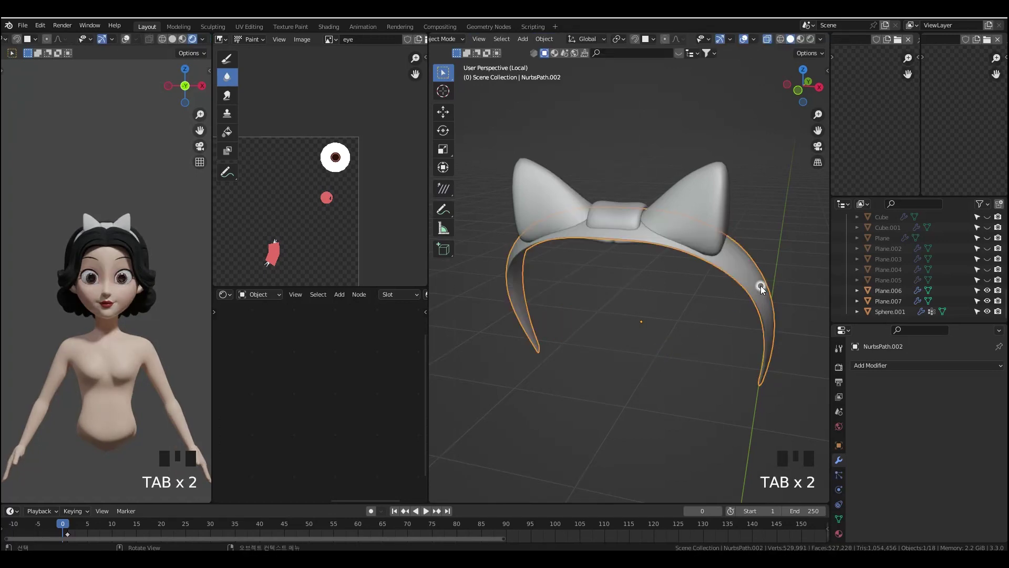
# - Join the headband mesh with the bow into one object, keeping the bow's centre piece active
pyautogui.moveTo(756, 288); pyautogui.dragTo(745, 284, button='middle')
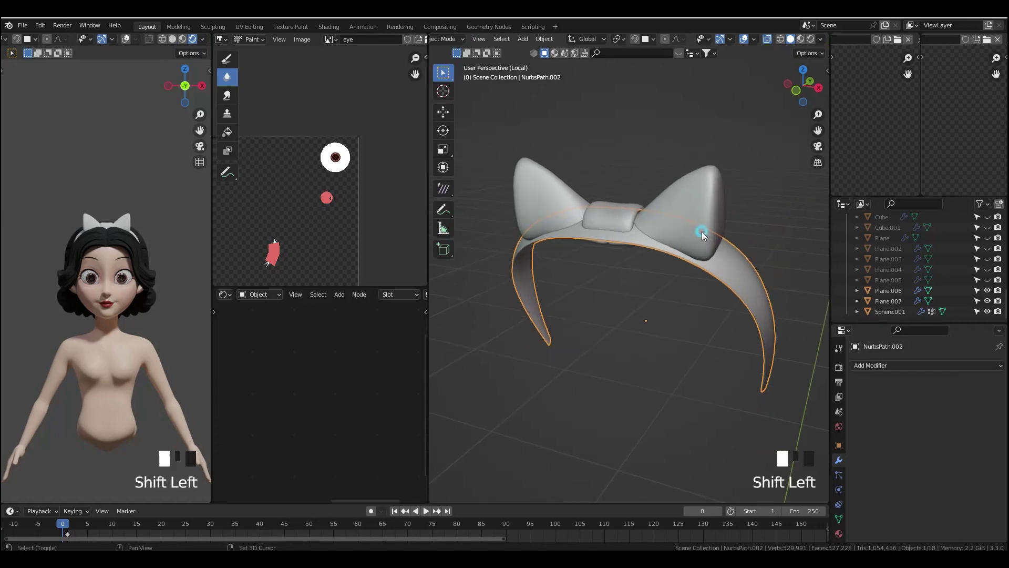
pyautogui.keyDown('shift'); pyautogui.click(616, 217); pyautogui.keyUp('shift')
pyautogui.hotkey('ctrl', 'j')
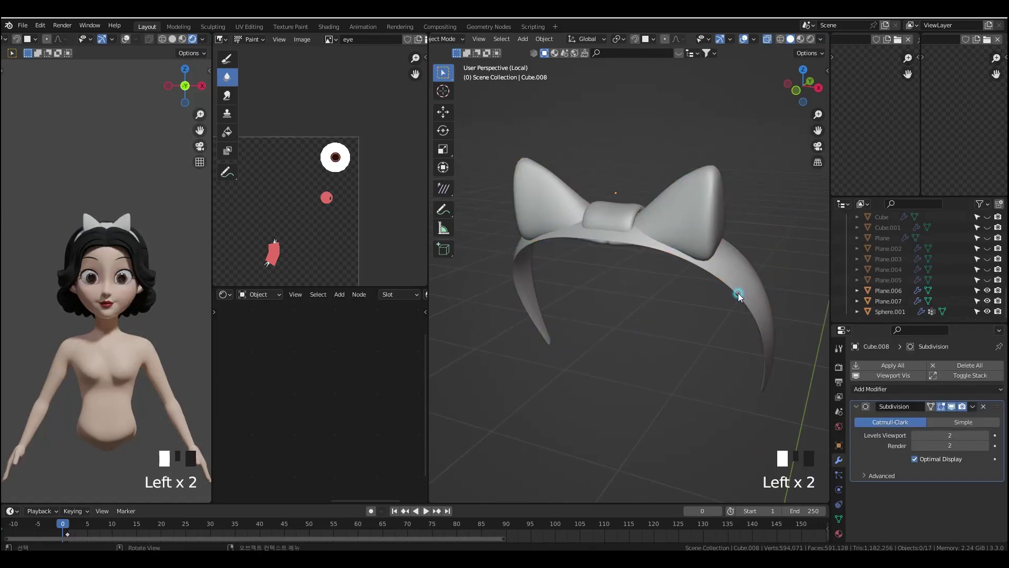
# - Darken the red base colour of the bow headband's material and duplicate the headband object
pyautogui.press('`')
pyautogui.scroll(-2, 673, 277)
pyautogui.moveTo(692, 295); pyautogui.dragTo(620, 323, button='middle')
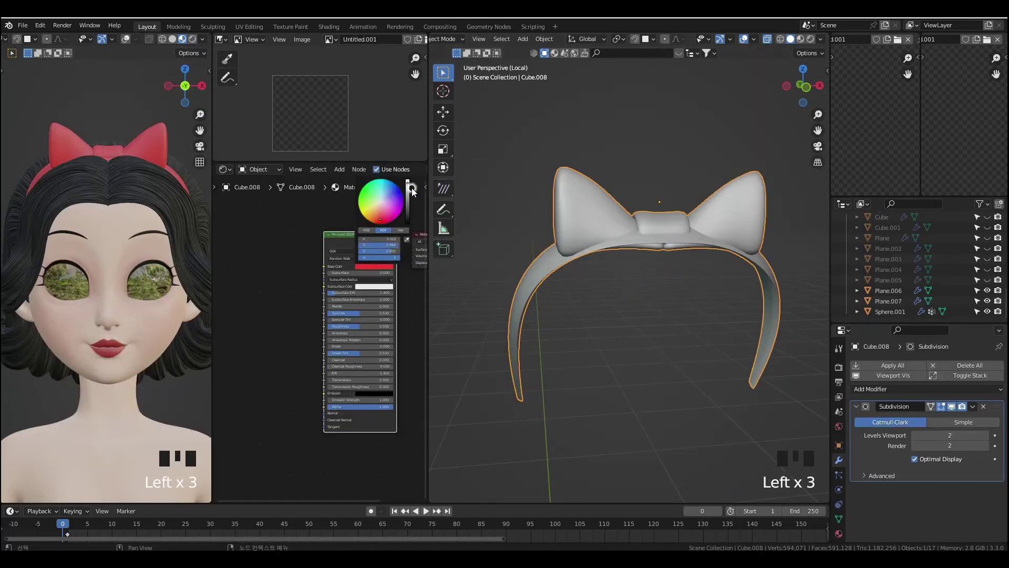
pyautogui.moveTo(412, 188); pyautogui.dragTo(412, 201)
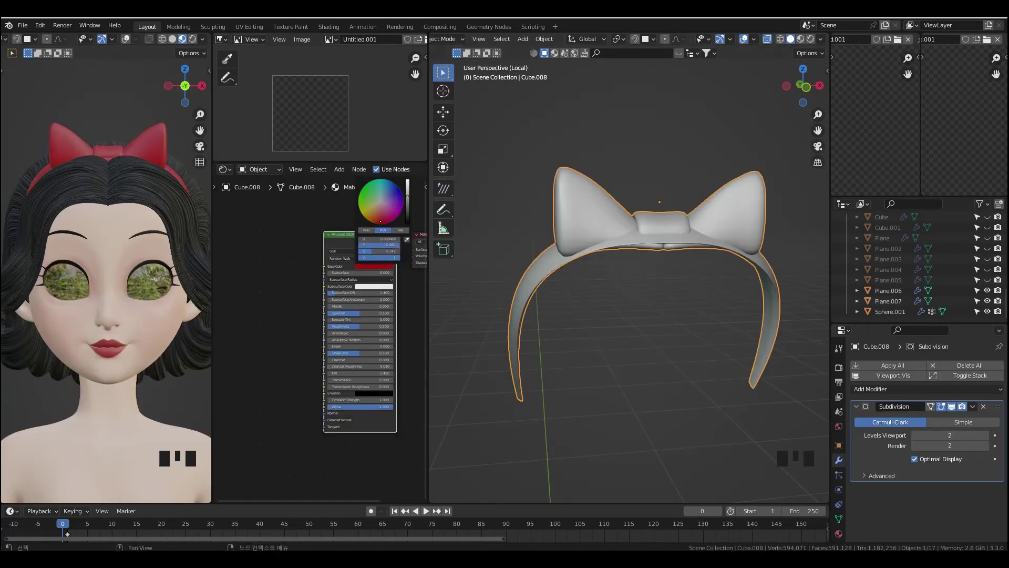
pyautogui.click(412, 295)
pyautogui.hotkey('shift', 'd')
pyautogui.click(635, 266)
pyautogui.moveTo(635, 266); pyautogui.dragTo(620, 258, button='middle')
# - Switch to the browser, enlarge its window and open the Fabric category on textures.com
pyautogui.moveTo(460, 558)
pyautogui.click(341, 535)
pyautogui.click(766, 67)
pyautogui.click(538, 347)
pyautogui.hotkey('alt', 'Tab')
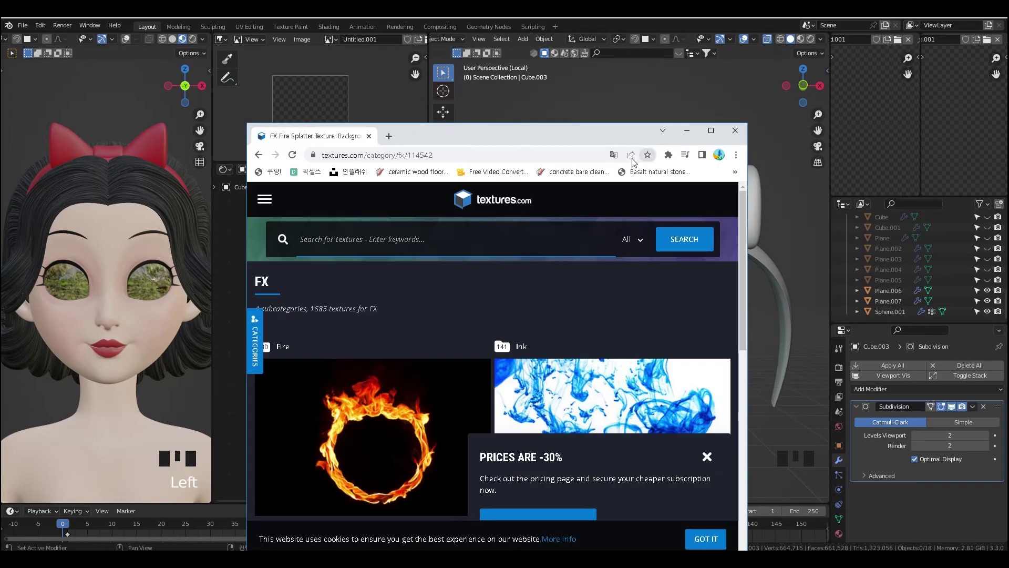
pyautogui.doubleClick(613, 142)
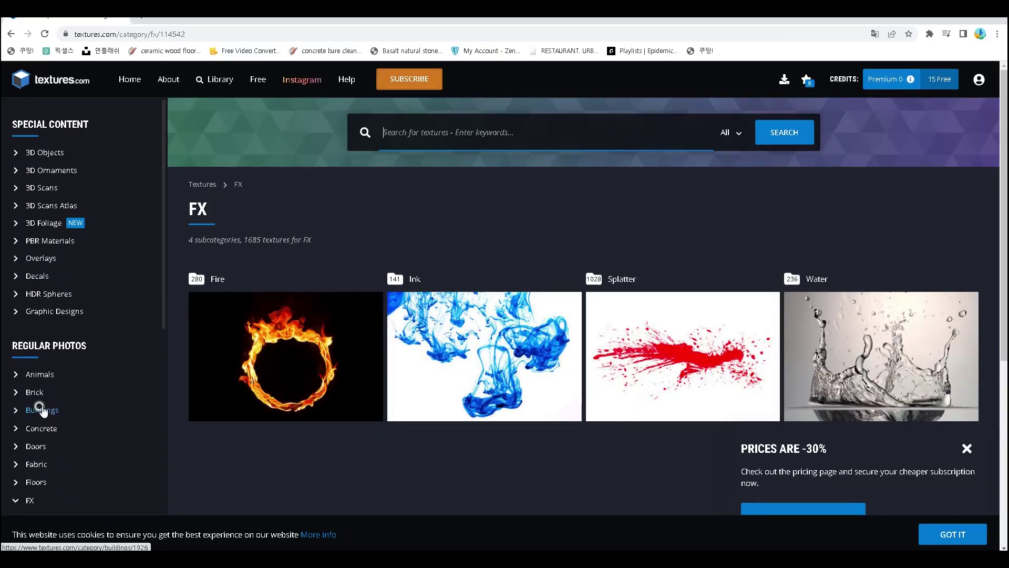
pyautogui.click(15, 466)
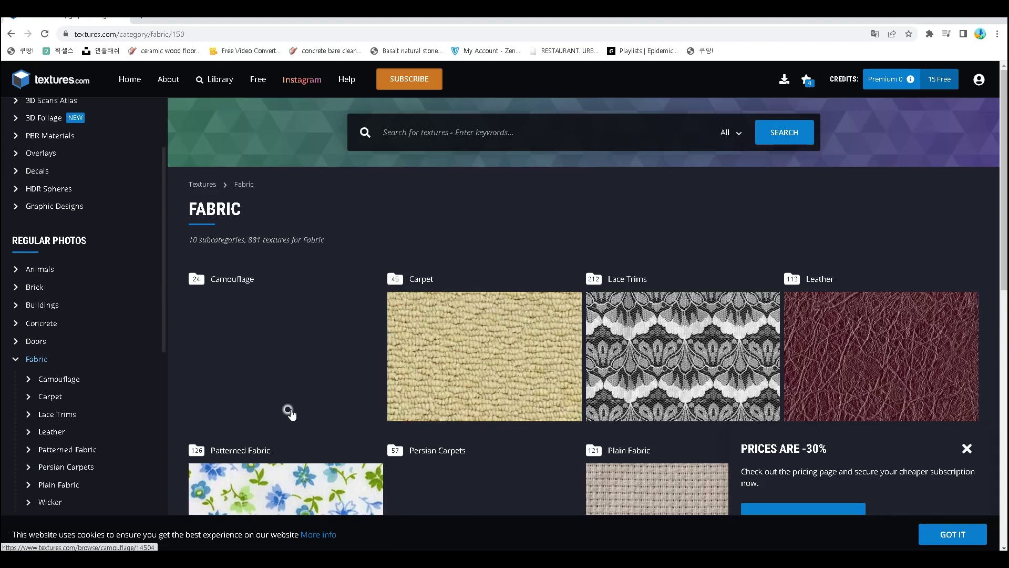
# - Open the Carpet category and choose a free download of the red CARPET0005 texture
pyautogui.scroll(-4, 552, 435)
pyautogui.scroll(-2, 594, 439)
pyautogui.scroll(4, 610, 438)
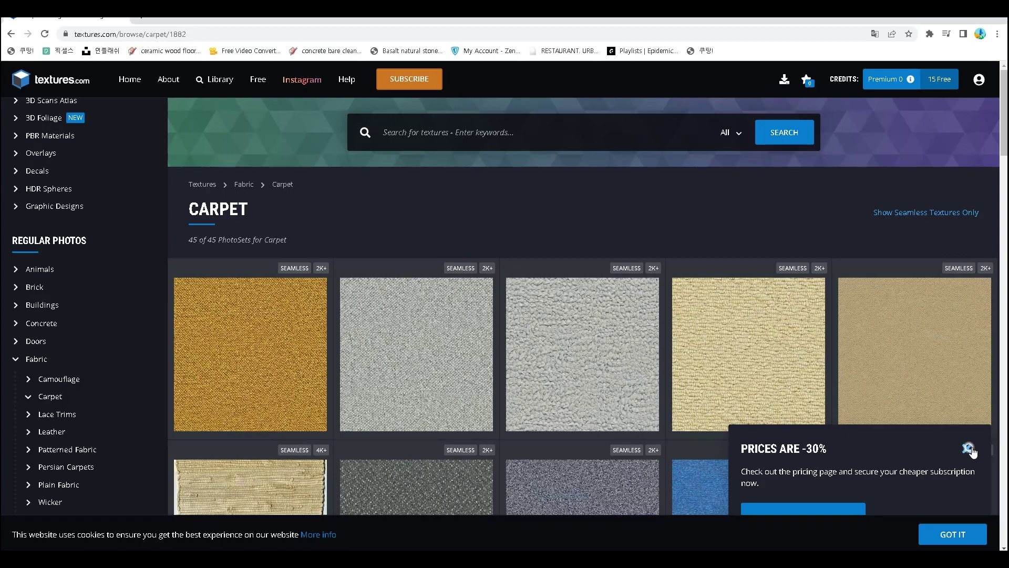
pyautogui.scroll(-5, 599, 416)
pyautogui.click(425, 385)
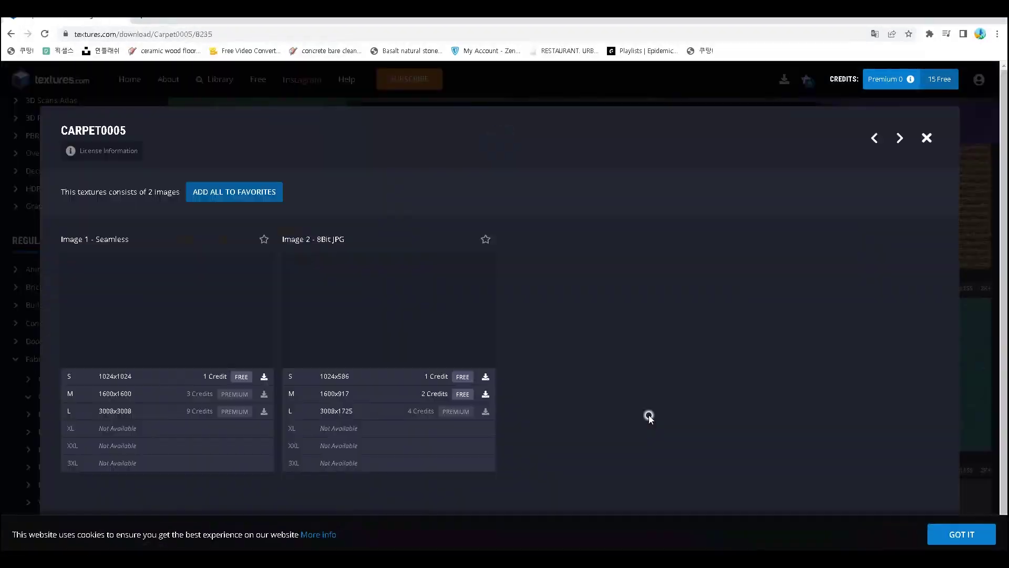
pyautogui.click(239, 377)
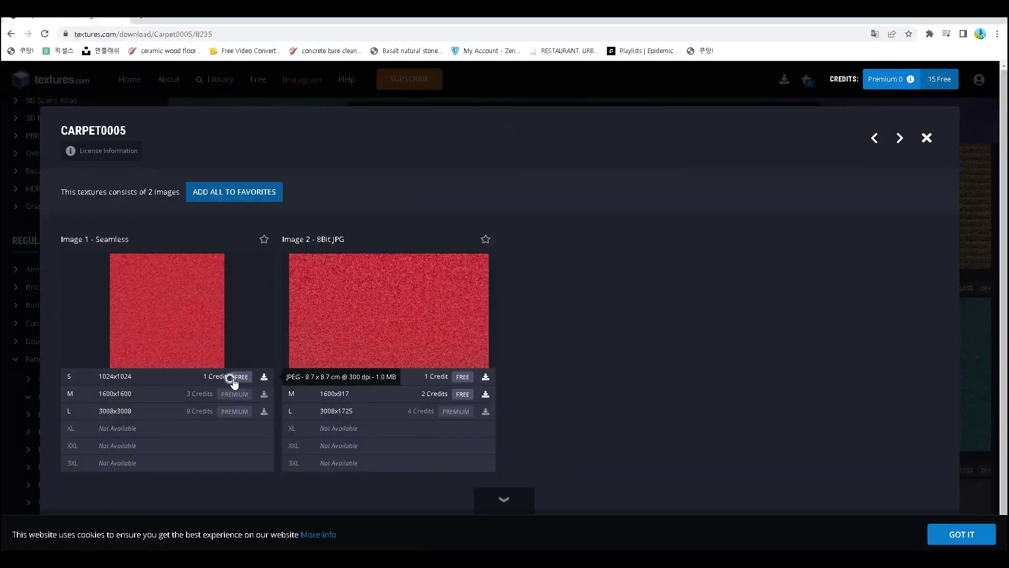
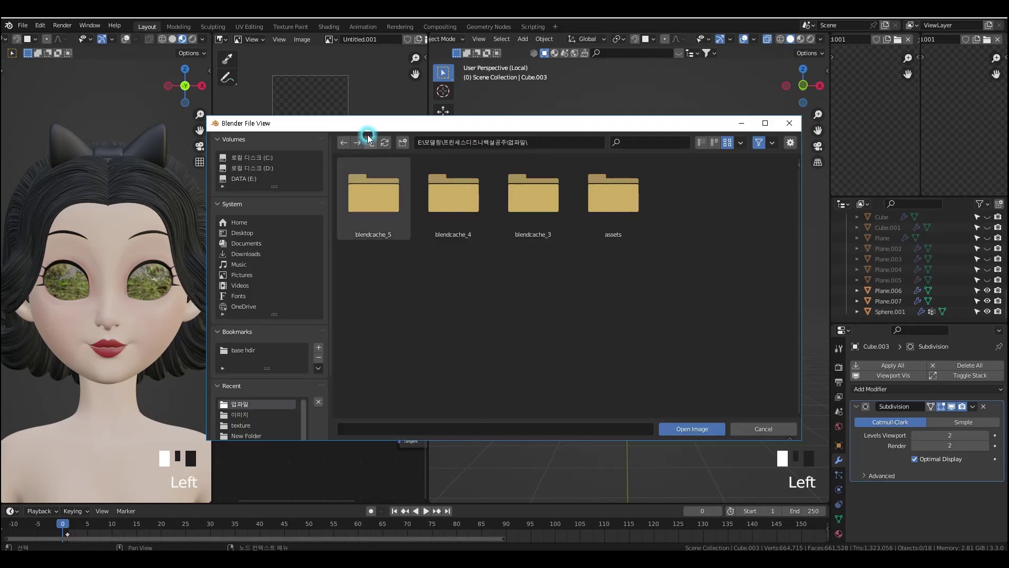
# - Load the downloaded Carpet0005 image in Blender as the headband material's base colour texture
pyautogui.doubleClick(378, 194)
pyautogui.click(373, 201)
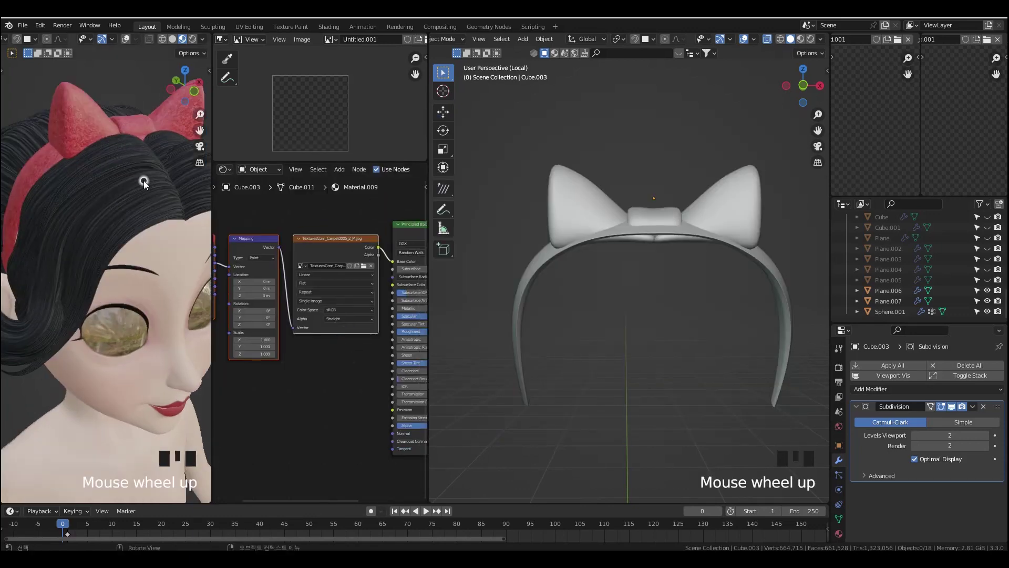
pyautogui.scroll(3, 144, 181)
pyautogui.moveTo(285, 368); pyautogui.dragTo(342, 379, button='middle')
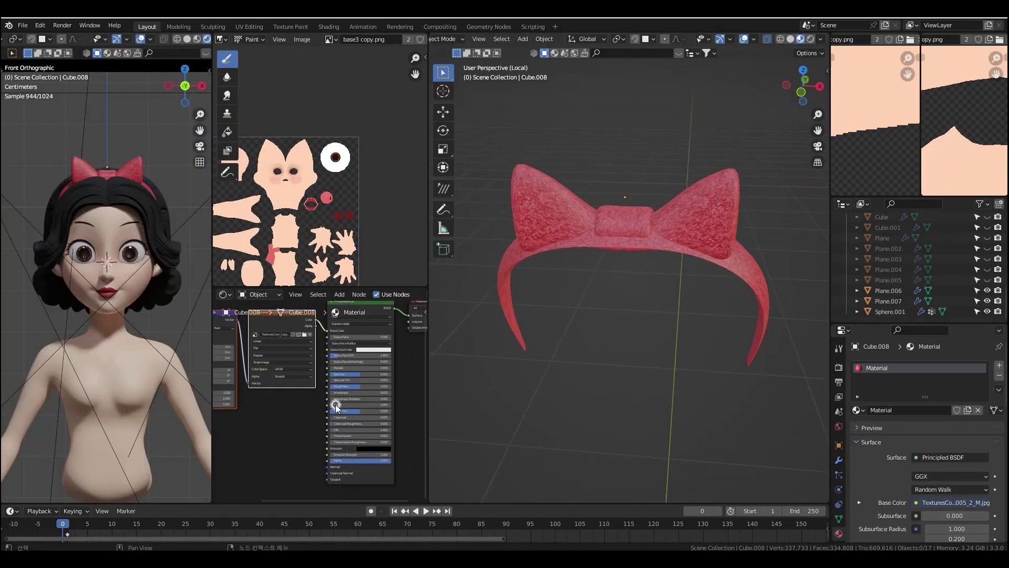
# - Raise the Sheen of the headband's carpet material and render the character from the front
pyautogui.scroll(4, 192, 344)
pyautogui.scroll(2, 192, 344)
pyautogui.keyDown('shift'); pyautogui.moveTo(192, 344); pyautogui.dragTo(194, 379, button='middle'); pyautogui.keyUp('shift')
pyautogui.moveTo(347, 407); pyautogui.dragTo(421, 407)
pyautogui.moveTo(122, 321); pyautogui.dragTo(160, 300, button='middle')
pyautogui.keyDown('shift'); pyautogui.moveTo(160, 301); pyautogui.dragTo(165, 321, button='middle'); pyautogui.keyUp('shift')
pyautogui.scroll(-2, 315, 435)
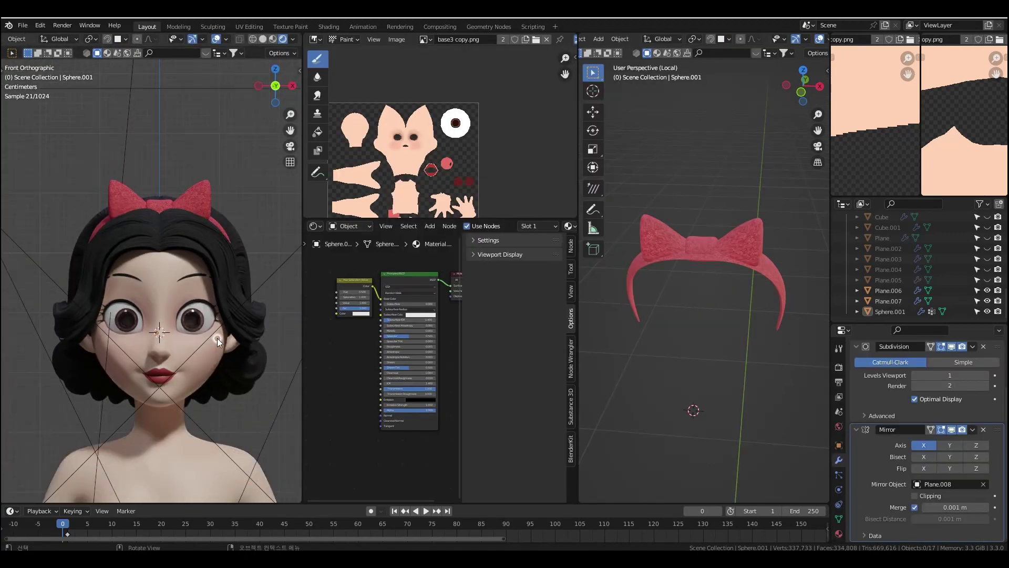
pyautogui.scroll(1, 218, 341)
pyautogui.press('F12')
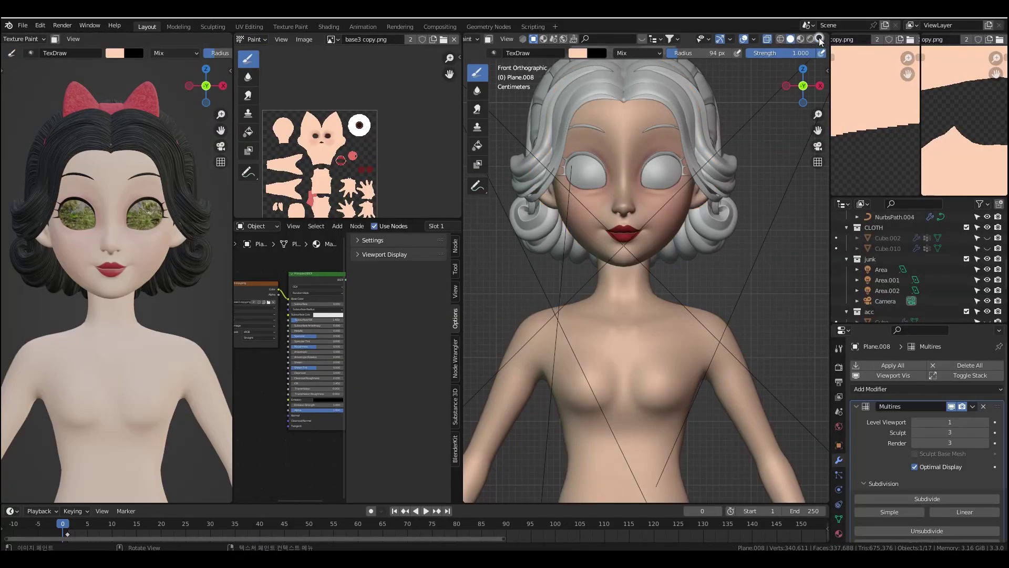
# - Paint pink blush on the cheeks with the Draw brush at 0.385 strength, adjust its falloff, and blend it with the Soften brush
pyautogui.scroll(4, 646, 273)
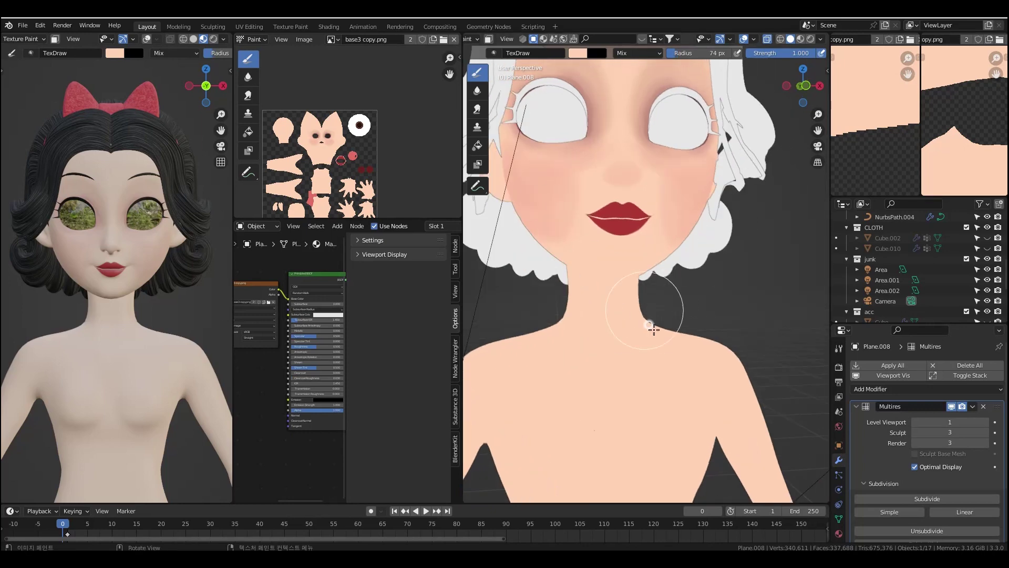
pyautogui.moveTo(803, 216); pyautogui.dragTo(746, 213, button='middle')
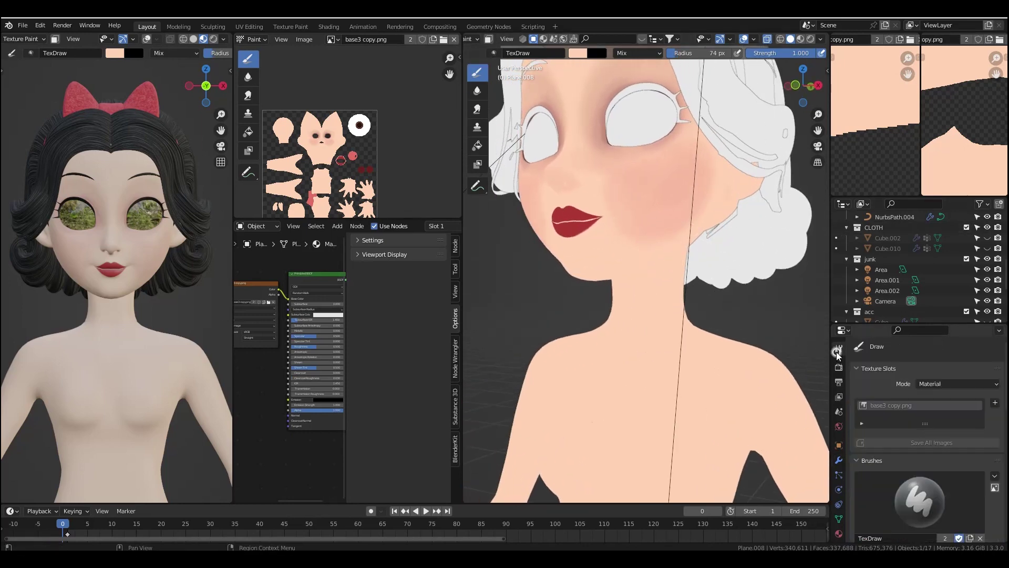
pyautogui.moveTo(709, 212); pyautogui.dragTo(677, 210, button='middle')
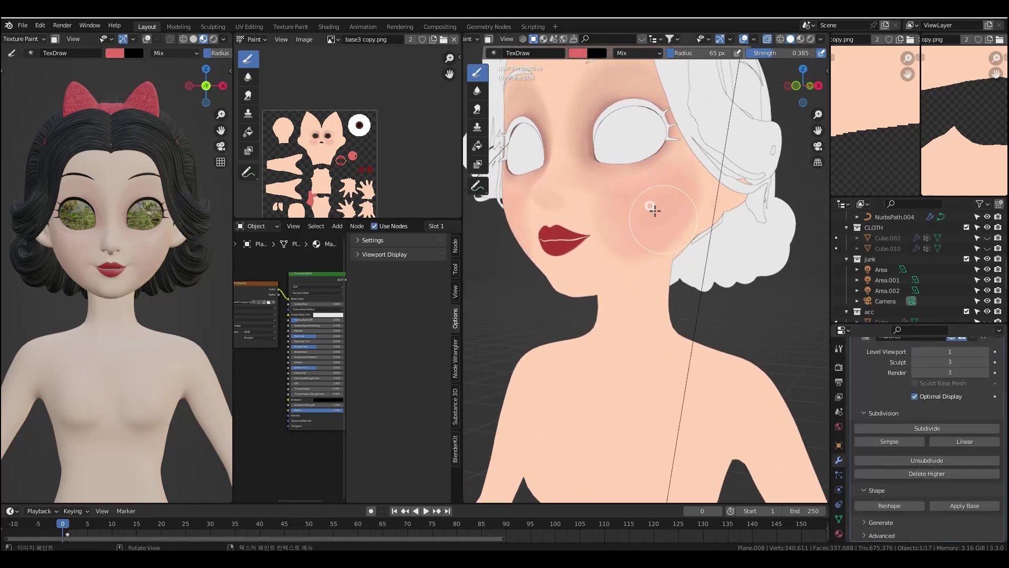
pyautogui.moveTo(653, 203); pyautogui.dragTo(671, 187, button='middle')
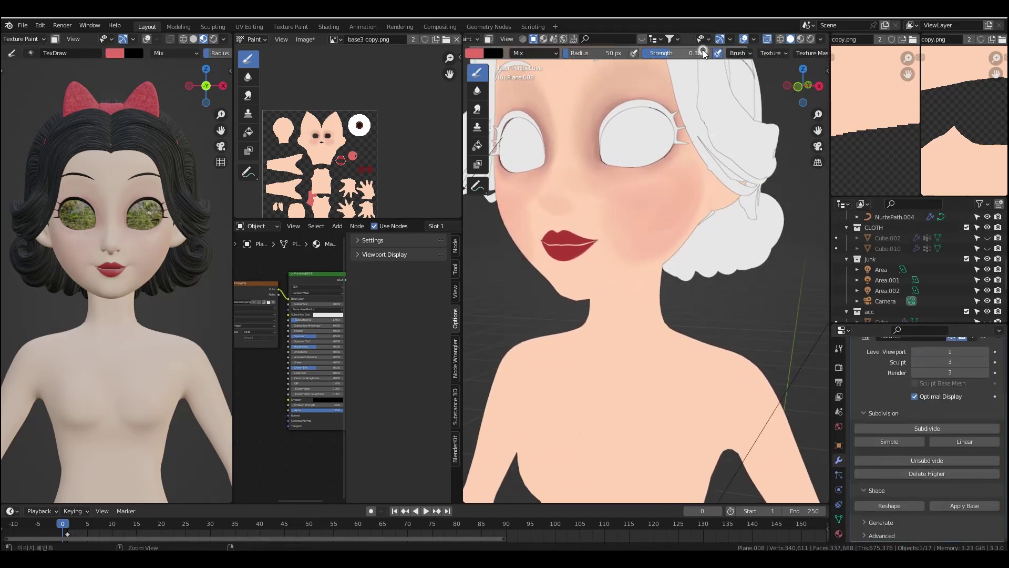
pyautogui.scroll(-5, 703, 52)
pyautogui.click(792, 53)
pyautogui.click(764, 188)
pyautogui.moveTo(558, 73); pyautogui.dragTo(614, 198, button='middle')
pyautogui.click(477, 90)
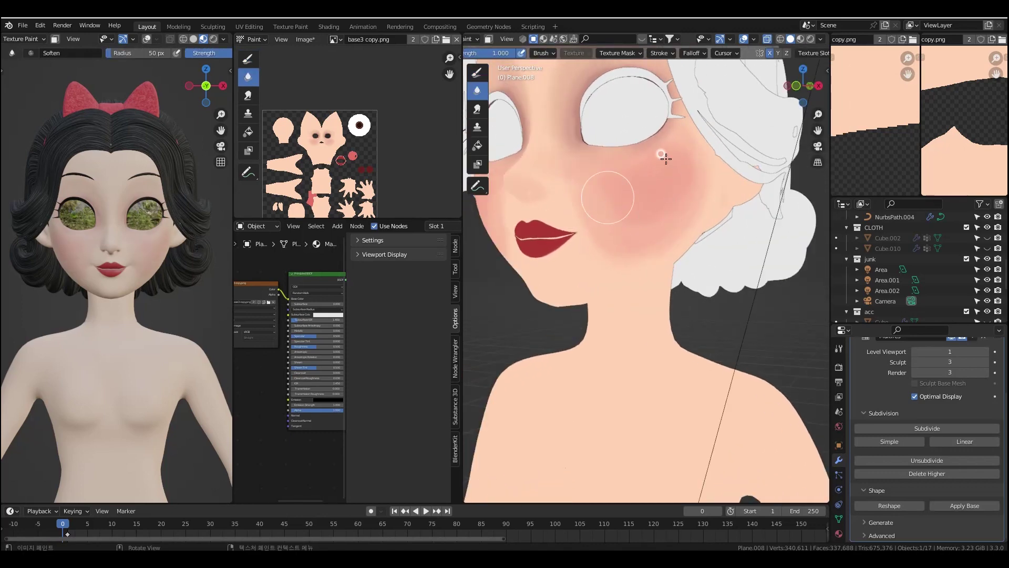
pyautogui.moveTo(664, 203)
pyautogui.mouseDown(button='middle')
pyautogui.moveTo(645, 198)
pyautogui.moveTo(678, 220)
pyautogui.mouseUp(button='middle')
# - Try shading around the eye with a dark red Draw brush at 35 px radius and 0.089 strength, undoing the last stroke
pyautogui.click(477, 72)
pyautogui.click(839, 349)
pyautogui.click(901, 497)
pyautogui.moveTo(657, 184)
pyautogui.mouseDown(button='middle')
pyautogui.moveTo(661, 221)
pyautogui.moveTo(626, 217)
pyautogui.mouseUp(button='middle')
pyautogui.click(922, 497)
pyautogui.press('f')
pyautogui.click(655, 160)
pyautogui.moveTo(672, 134); pyautogui.dragTo(587, 167)
pyautogui.hotkey('ctrl', 'z')
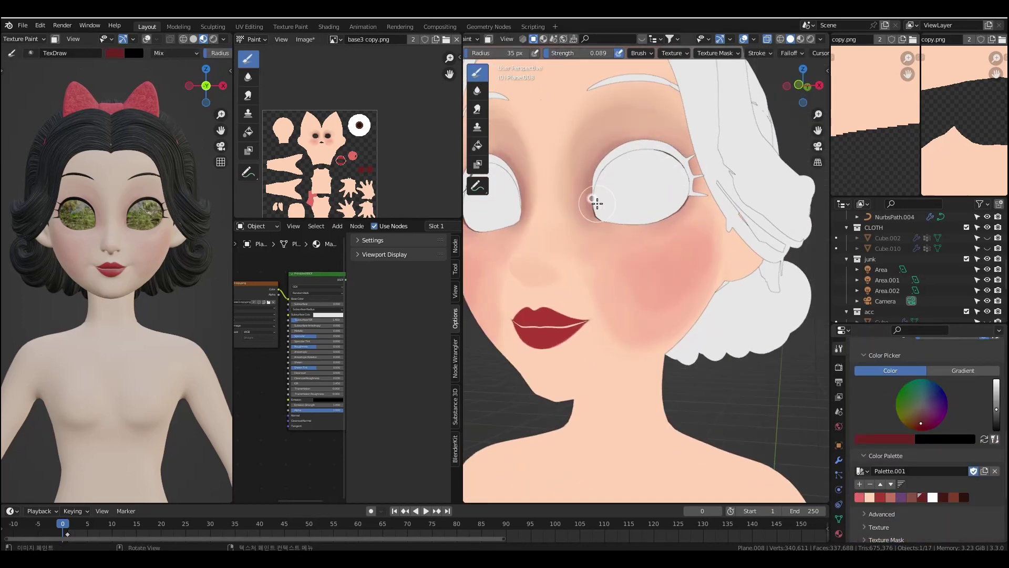
# - Tint the tip of the nose pink with the Draw brush at 22 px radius and 0.089 strength
pyautogui.moveTo(635, 213)
pyautogui.mouseDown(button='middle')
pyautogui.moveTo(647, 218)
pyautogui.moveTo(634, 209)
pyautogui.moveTo(588, 218)
pyautogui.mouseUp(button='middle')
pyautogui.press('f')
pyautogui.click(859, 498)
pyautogui.press('f')
pyautogui.click(578, 219)
pyautogui.moveTo(573, 220); pyautogui.dragTo(594, 202)
pyautogui.scroll(6, 324, 157)
pyautogui.moveTo(323, 157)
pyautogui.mouseDown(button='middle')
pyautogui.moveTo(340, 177)
pyautogui.moveTo(331, 207)
pyautogui.mouseUp(button='middle')
pyautogui.scroll(8, 324, 162)
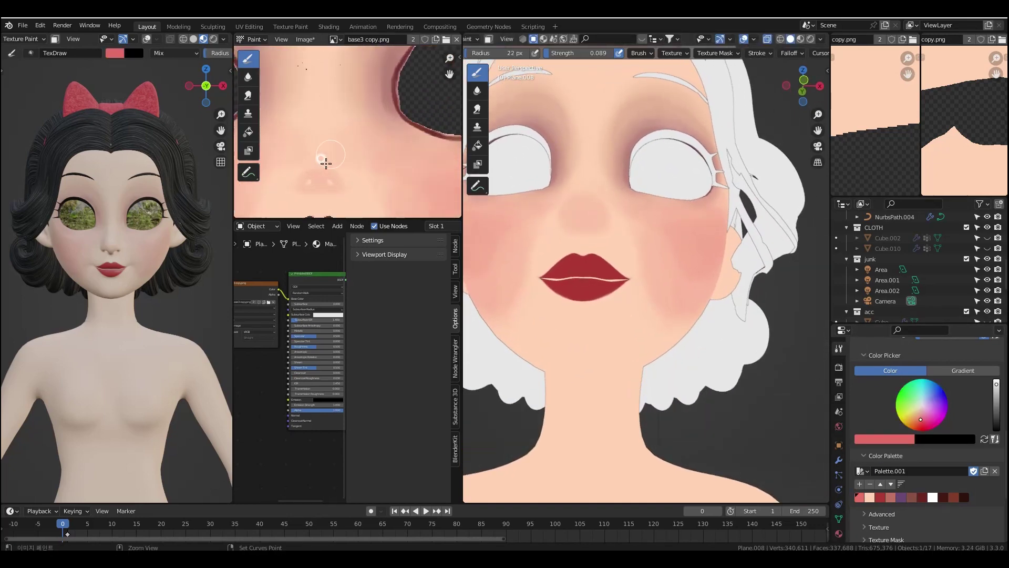
# - Paint the nostrils dark red with the Draw brush at 13 px radius and 0.696 strength
pyautogui.click(800, 39)
pyautogui.click(791, 39)
pyautogui.click(820, 39)
pyautogui.moveTo(644, 252)
pyautogui.mouseDown(button='middle')
pyautogui.moveTo(646, 223)
pyautogui.moveTo(612, 207)
pyautogui.mouseUp(button='middle')
pyautogui.click(881, 497)
pyautogui.click(891, 438)
pyautogui.click(908, 350)
pyautogui.scroll(6, 596, 169)
pyautogui.press('f')
pyautogui.click(616, 211)
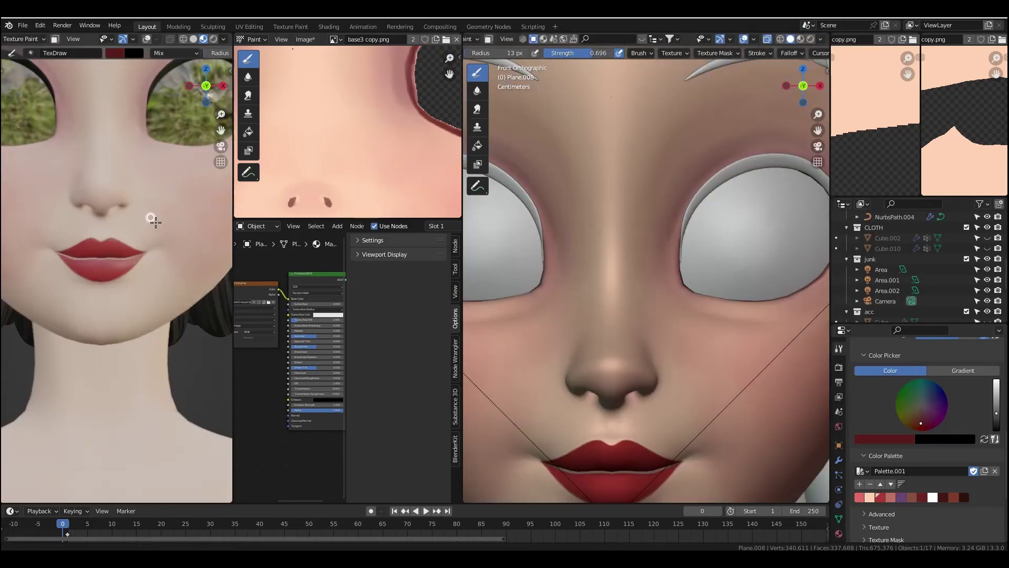
# - Save the painted face texture base3 copy.png and render the character to check the makeup
pyautogui.click(304, 39)
pyautogui.click(336, 123)
pyautogui.click(686, 423)
pyautogui.press('n')
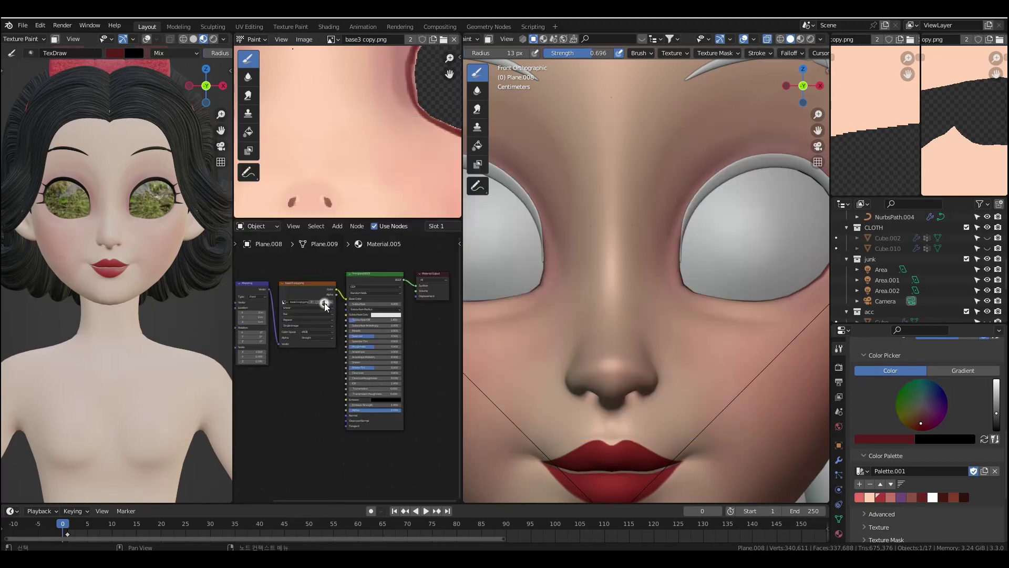
pyautogui.press('F12')
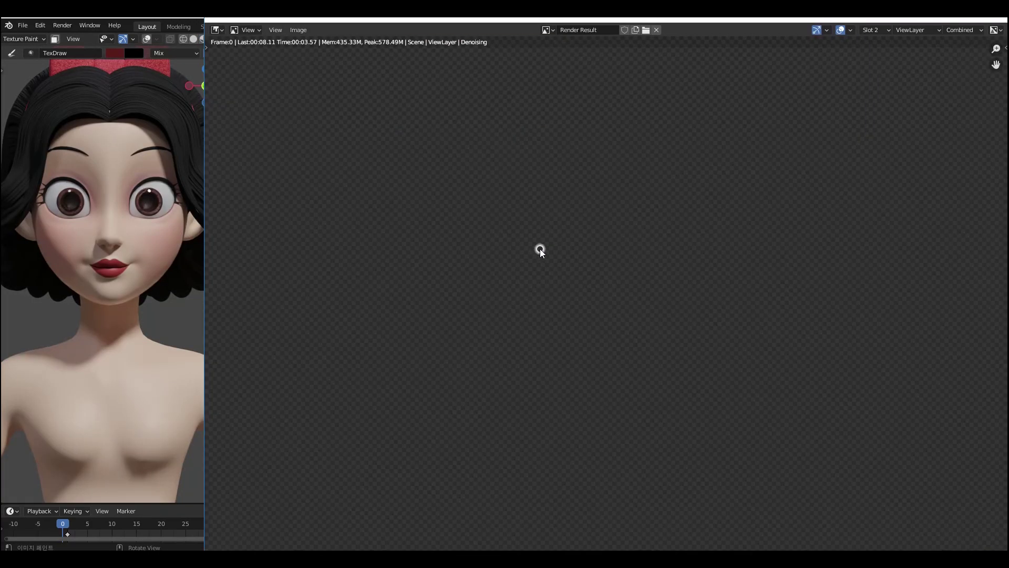
pyautogui.moveTo(540, 249); pyautogui.dragTo(561, 284, button='middle')
pyautogui.click(993, 21)
# - Return the body to Object Mode and insert a Hue Saturation Value node between its image texture and the shader's Base Color
pyautogui.hotkey('ctrl', 'Tab')
pyautogui.click(580, 347)
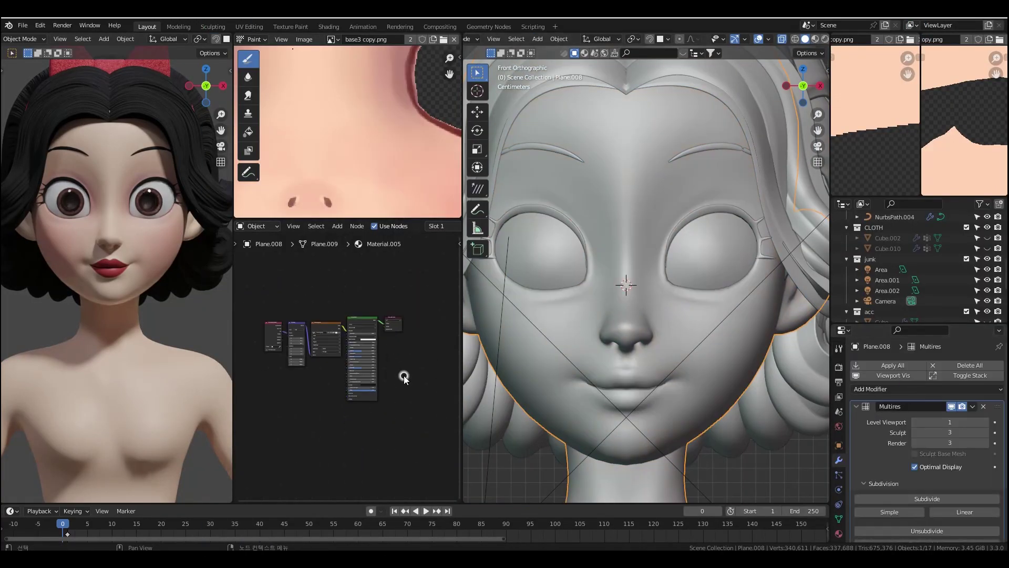
pyautogui.scroll(5, 336, 368)
pyautogui.moveTo(294, 311); pyautogui.dragTo(216, 308)
pyautogui.click(336, 226)
pyautogui.click(441, 316)
pyautogui.click(374, 316)
# - Set the Hue Saturation Value node's Saturation to 1.100 and render the character
pyautogui.scroll(3, 377, 320)
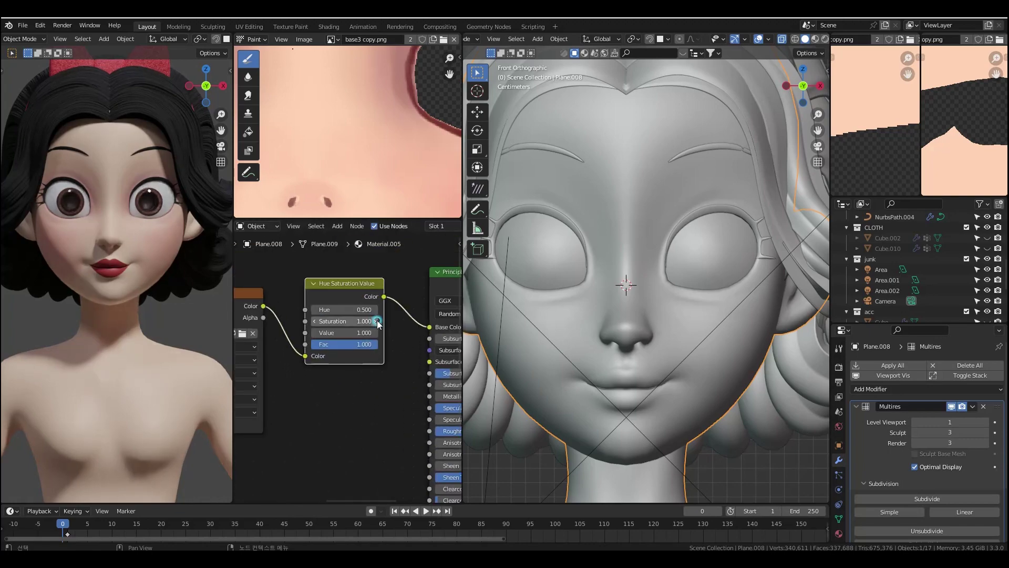
pyautogui.press('F12')
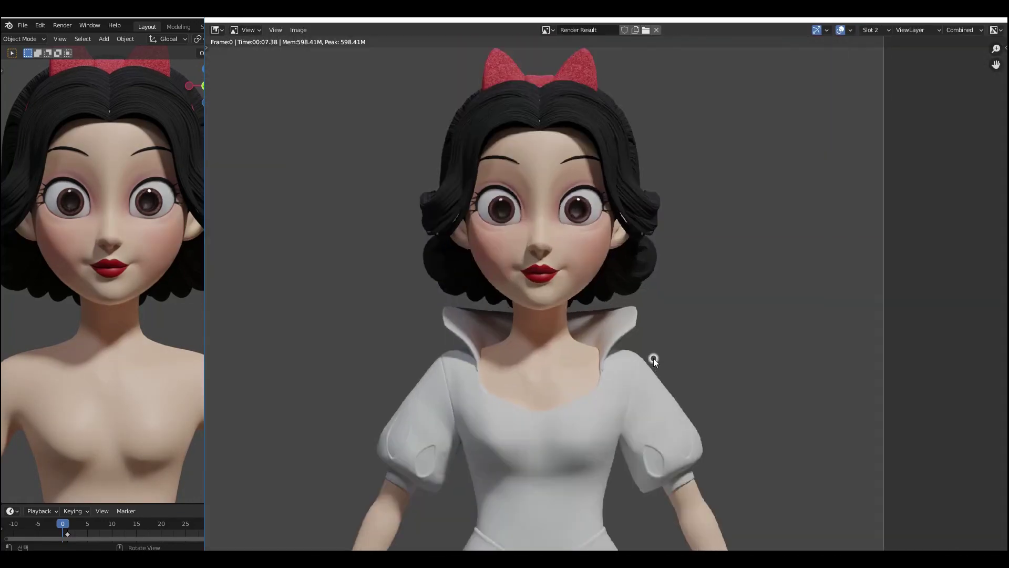
pyautogui.scroll(1, 615, 294)
pyautogui.click(950, 19)
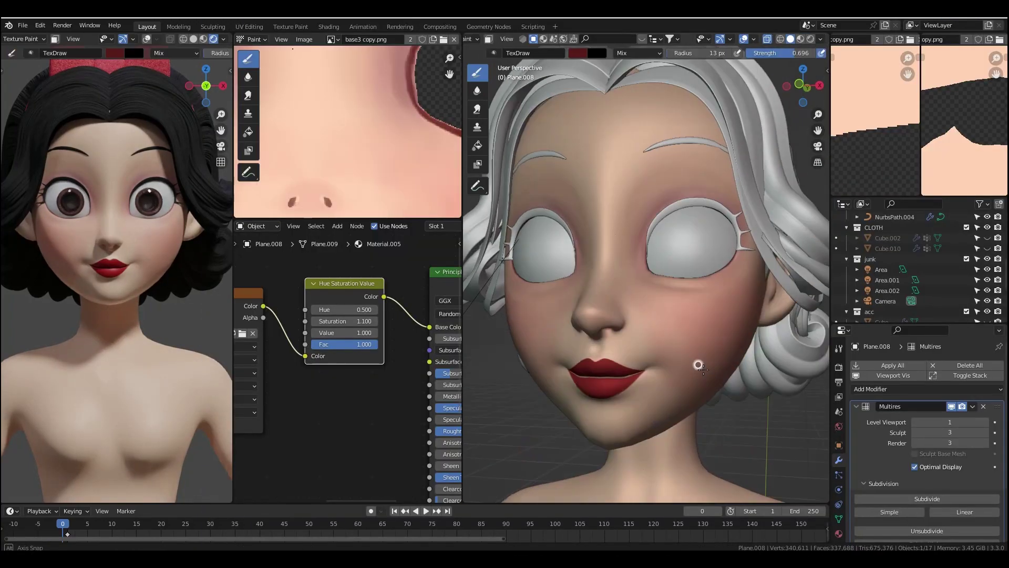
# - Touch up the blush's edges with a skin-tone brush at 60 px radius and 0.163 strength, and save the face texture
pyautogui.moveTo(639, 338); pyautogui.dragTo(673, 302)
pyautogui.hotkey('ctrl', 'z')
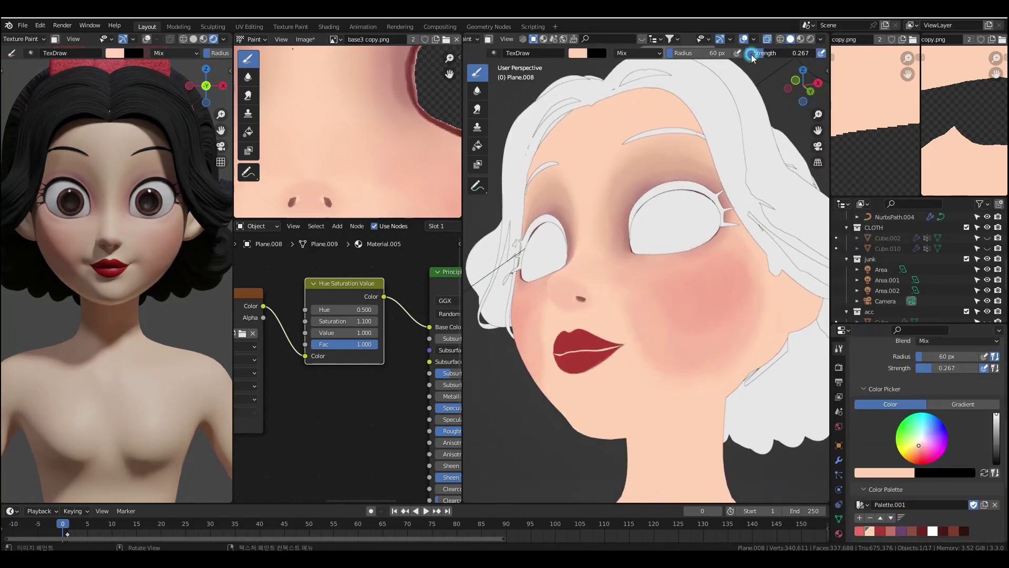
pyautogui.moveTo(700, 346)
pyautogui.mouseDown(button='middle')
pyautogui.moveTo(671, 332)
pyautogui.moveTo(700, 383)
pyautogui.moveTo(648, 372)
pyautogui.moveTo(719, 358)
pyautogui.moveTo(693, 261)
pyautogui.mouseUp(button='middle')
pyautogui.click(304, 39)
pyautogui.click(315, 126)
pyautogui.click(304, 40)
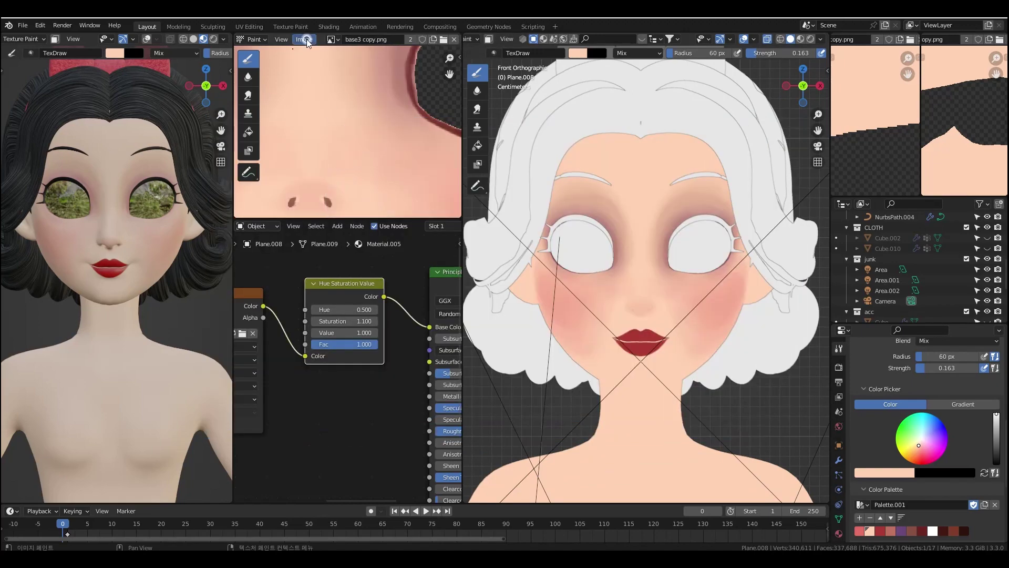
pyautogui.click(315, 138)
pyautogui.click(374, 284)
pyautogui.press('Delete')
pyautogui.click(614, 231)
pyautogui.press('Delete')
pyautogui.press('Escape')
# - Leave Texture Paint for Object Mode, duplicate the skin's image texture node below the original and unlink its image
pyautogui.scroll(-5, 380, 266)
pyautogui.moveTo(381, 266); pyautogui.dragTo(442, 278, button='middle')
pyautogui.hotkey('ctrl', 'Tab')
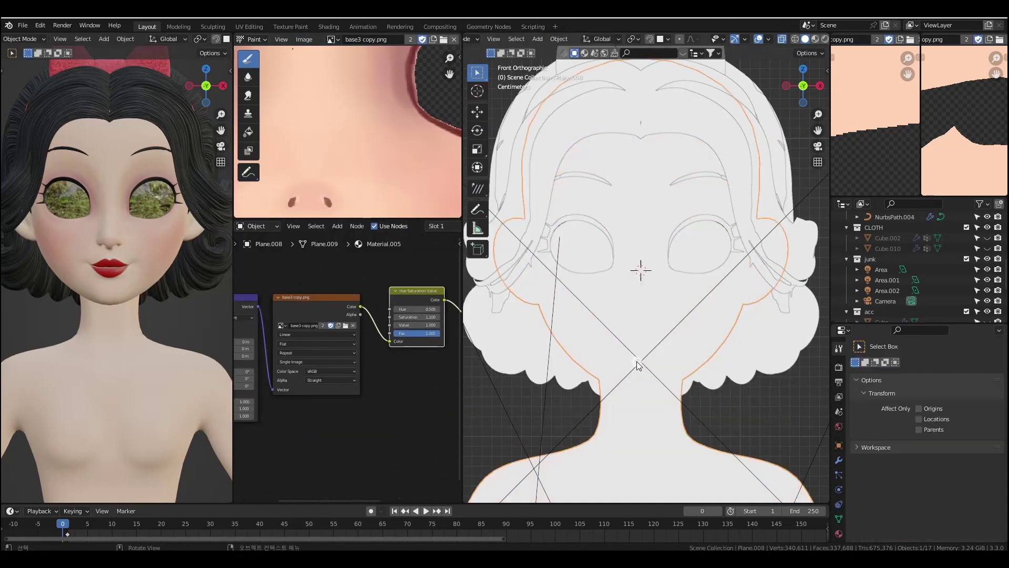
pyautogui.scroll(-5, 330, 299)
pyautogui.click(337, 297)
pyautogui.hotkey('shift', 'd')
pyautogui.click(353, 372)
pyautogui.click(360, 389)
# - Create a new image named glossy in the duplicated node, with its colour value set to 0.75
pyautogui.click(332, 390)
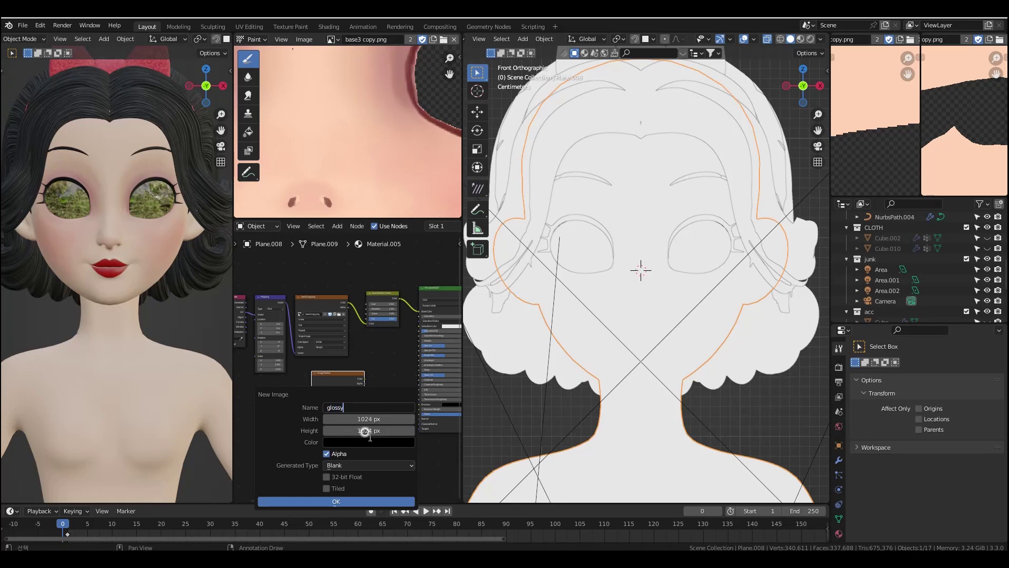
pyautogui.click(398, 441)
pyautogui.write('0.75')
pyautogui.press('Return')
pyautogui.click(359, 502)
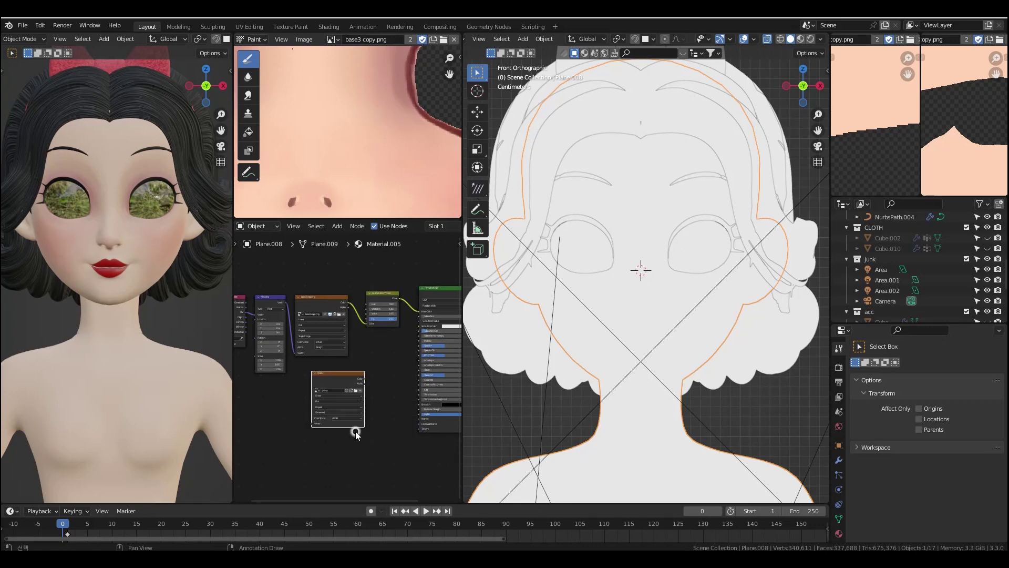
# - Set the glossy texture's colour space to Non-Color and connect the Mapping node's vector output to it
pyautogui.click(350, 446)
pyautogui.moveTo(328, 373); pyautogui.dragTo(316, 384)
pyautogui.moveTo(285, 306)
pyautogui.mouseDown()
pyautogui.moveTo(280, 400)
pyautogui.moveTo(283, 302)
pyautogui.mouseUp()
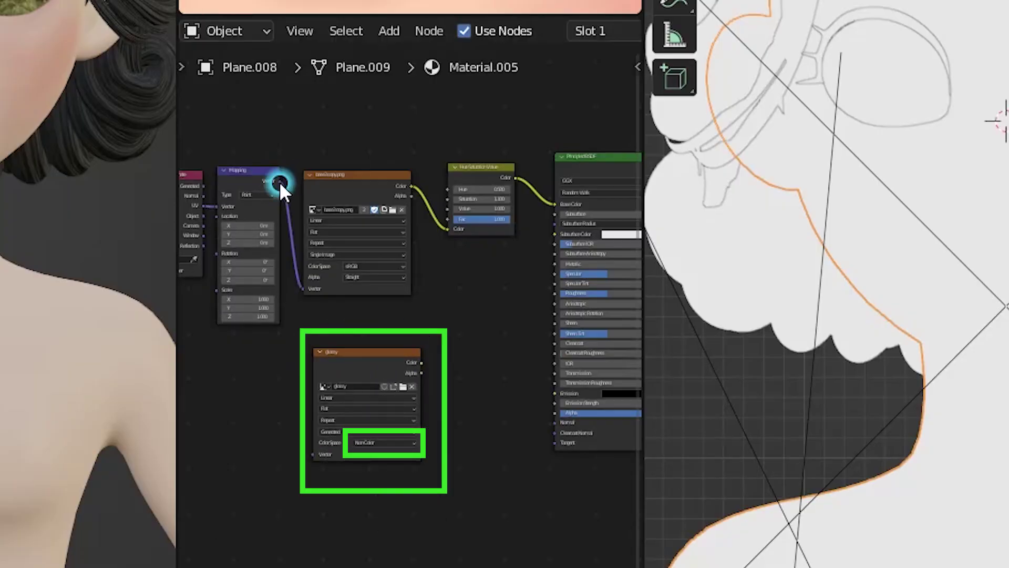
# - Connect the glossy texture's color output to the Principled BSDF's Roughness input
pyautogui.moveTo(421, 363); pyautogui.dragTo(492, 371)
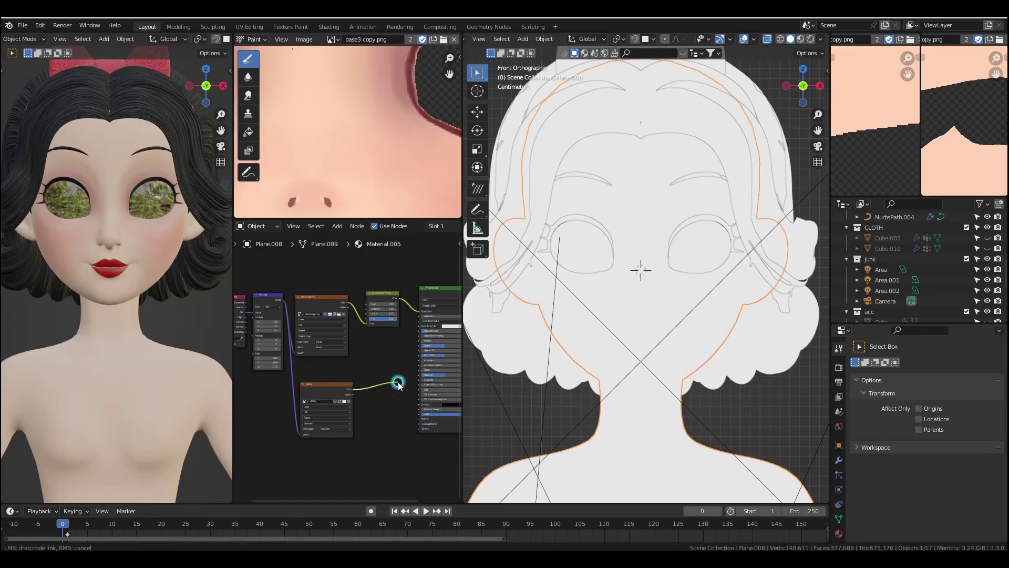
pyautogui.moveTo(398, 381); pyautogui.dragTo(400, 384)
pyautogui.moveTo(402, 378); pyautogui.dragTo(416, 359)
pyautogui.moveTo(419, 356); pyautogui.dragTo(422, 359)
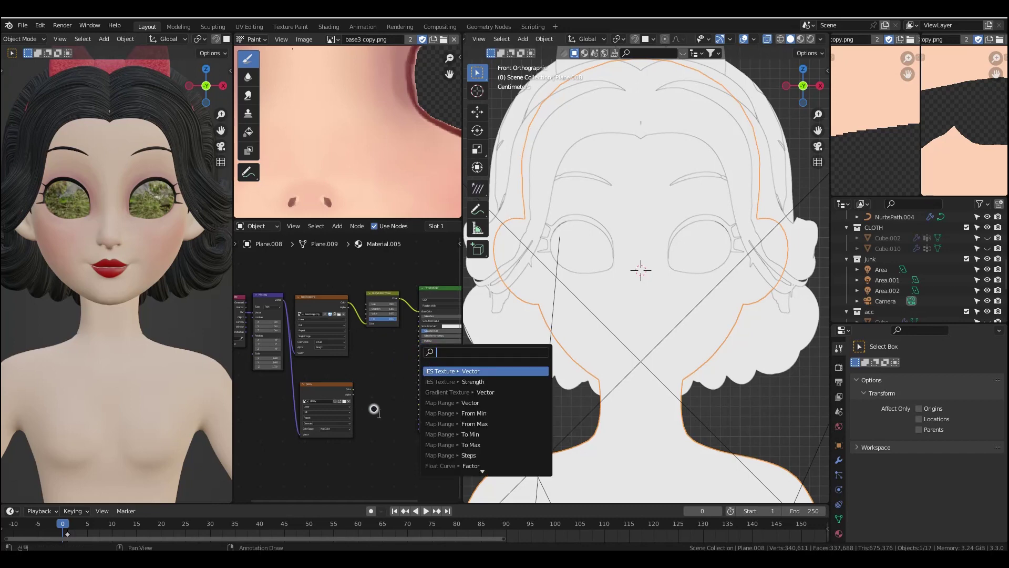
pyautogui.click(391, 443)
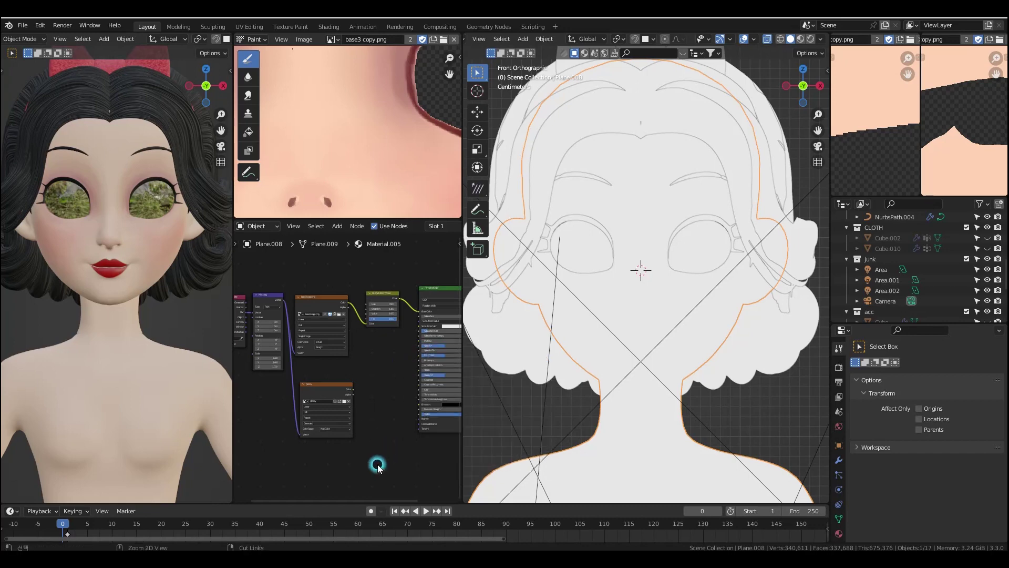
pyautogui.keyDown('ctrl'); pyautogui.moveTo(388, 420); pyautogui.dragTo(321, 371, button='middle'); pyautogui.keyUp('ctrl')
pyautogui.moveTo(325, 371); pyautogui.dragTo(404, 331)
# - Enter Texture Paint mode with material preview shading, and set a black brush of 38 px radius and 0.489 strength
pyautogui.scroll(-1, 685, 342)
pyautogui.hotkey('ctrl', 'Tab')
pyautogui.click(743, 318)
pyautogui.moveTo(723, 297); pyautogui.dragTo(704, 286, button='middle')
pyautogui.click(800, 39)
pyautogui.scroll(1, 744, 136)
pyautogui.scroll(-8, 970, 507)
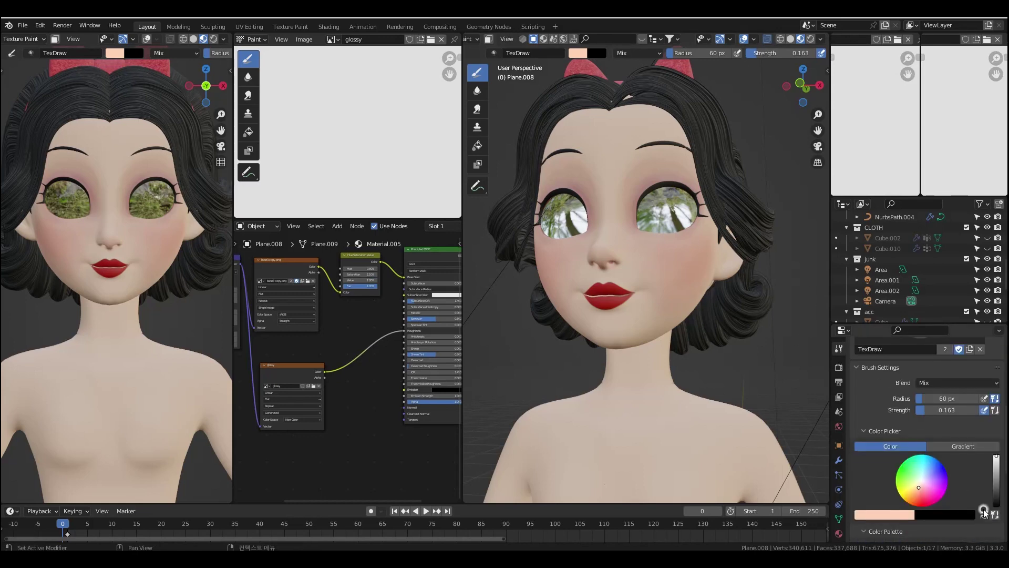
pyautogui.press('f')
pyautogui.click(621, 298)
# - Paint the lips on the roughness texture with the black brush at 47 px radius
pyautogui.scroll(6, 632, 305)
pyautogui.moveTo(621, 298); pyautogui.dragTo(651, 302, button='middle')
pyautogui.keyDown('shift'); pyautogui.moveTo(630, 315); pyautogui.dragTo(641, 247, button='middle'); pyautogui.keyUp('shift')
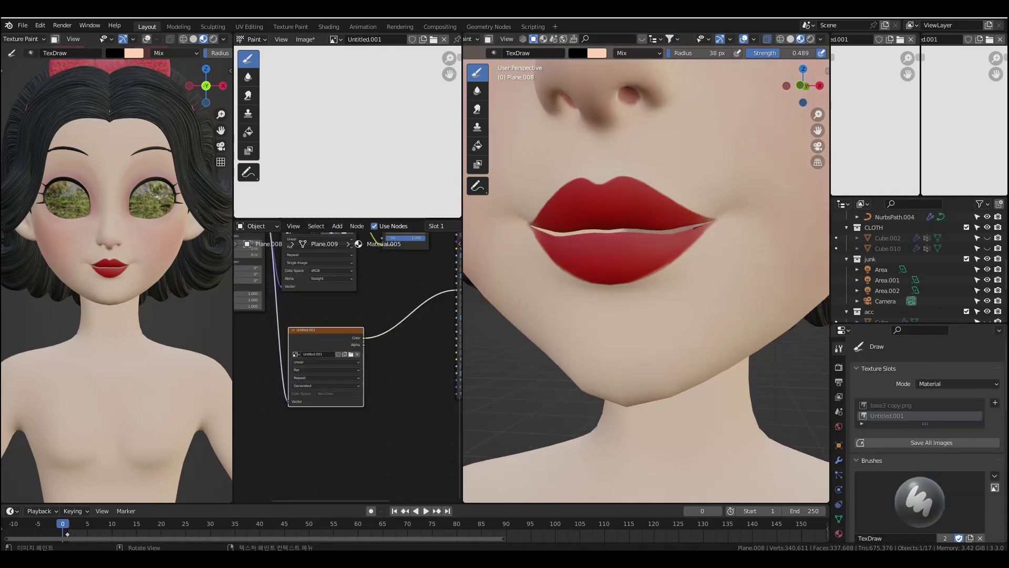
pyautogui.scroll(2, 581, 210)
pyautogui.scroll(2, 646, 290)
pyautogui.press('f')
pyautogui.click(651, 299)
pyautogui.moveTo(652, 310); pyautogui.dragTo(618, 267, button='middle')
pyautogui.scroll(2, 158, 204)
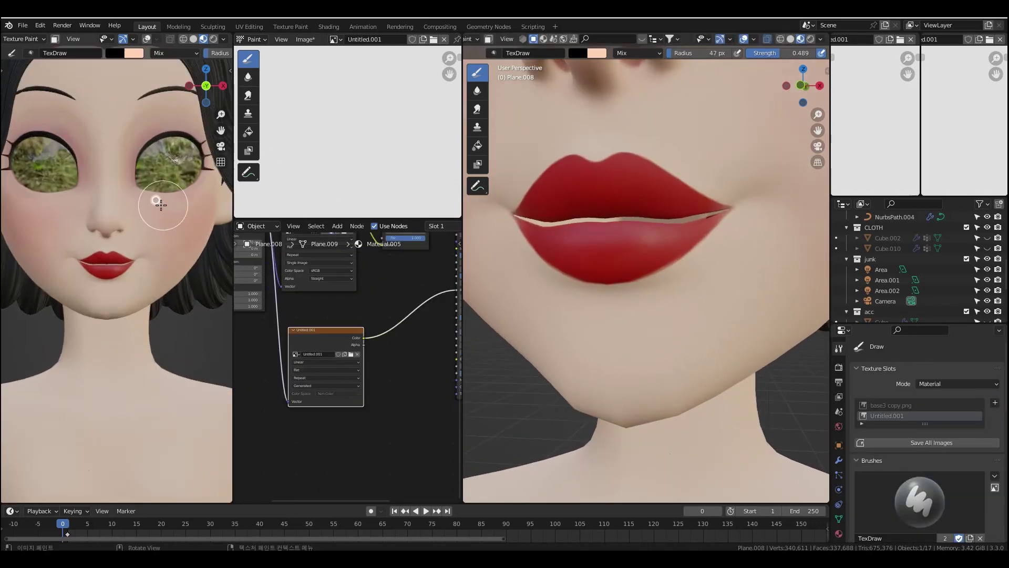
pyautogui.keyDown('shift'); pyautogui.moveTo(158, 204); pyautogui.dragTo(158, 239, button='middle'); pyautogui.keyUp('shift')
# - Save the file and set the render engine to Eevee
pyautogui.click(838, 367)
pyautogui.moveTo(732, 289); pyautogui.dragTo(754, 294, button='middle')
pyautogui.hotkey('ctrl', 's')
pyautogui.click(941, 365)
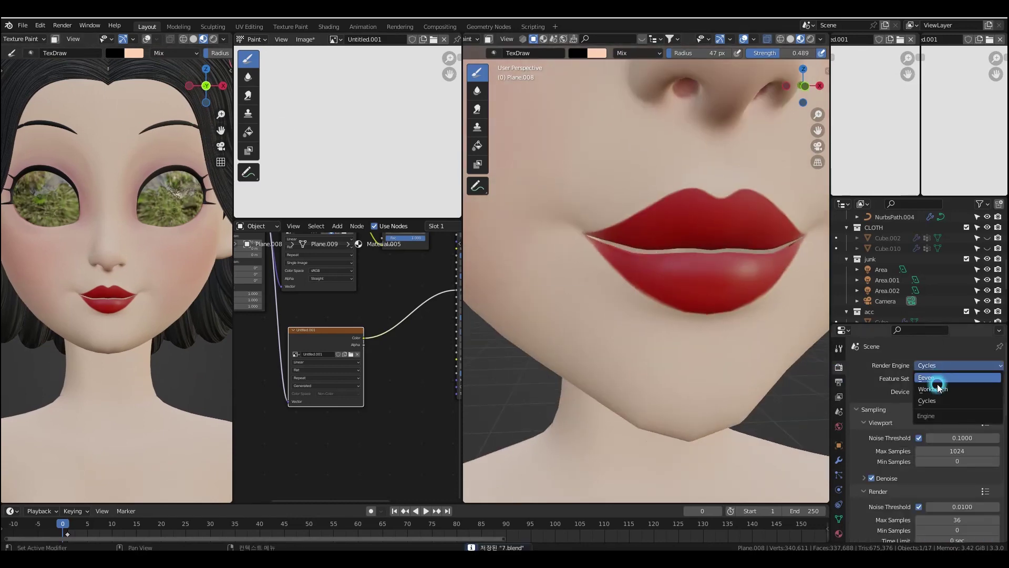
pyautogui.click(933, 376)
# - Make the lips glossier with the black brush at 39 px radius and 1.000 strength
pyautogui.keyDown('shift'); pyautogui.moveTo(120, 325); pyautogui.dragTo(120, 288, button='middle'); pyautogui.keyUp('shift')
pyautogui.keyDown('ctrl'); pyautogui.moveTo(119, 288); pyautogui.dragTo(105, 345, button='middle'); pyautogui.keyUp('ctrl')
pyautogui.keyDown('ctrl'); pyautogui.moveTo(105, 345); pyautogui.dragTo(141, 306, button='middle'); pyautogui.keyUp('ctrl')
pyautogui.moveTo(667, 252)
pyautogui.mouseDown(button='middle')
pyautogui.moveTo(581, 318)
pyautogui.moveTo(646, 259)
pyautogui.mouseUp(button='middle')
pyautogui.press('f')
pyautogui.click(693, 241)
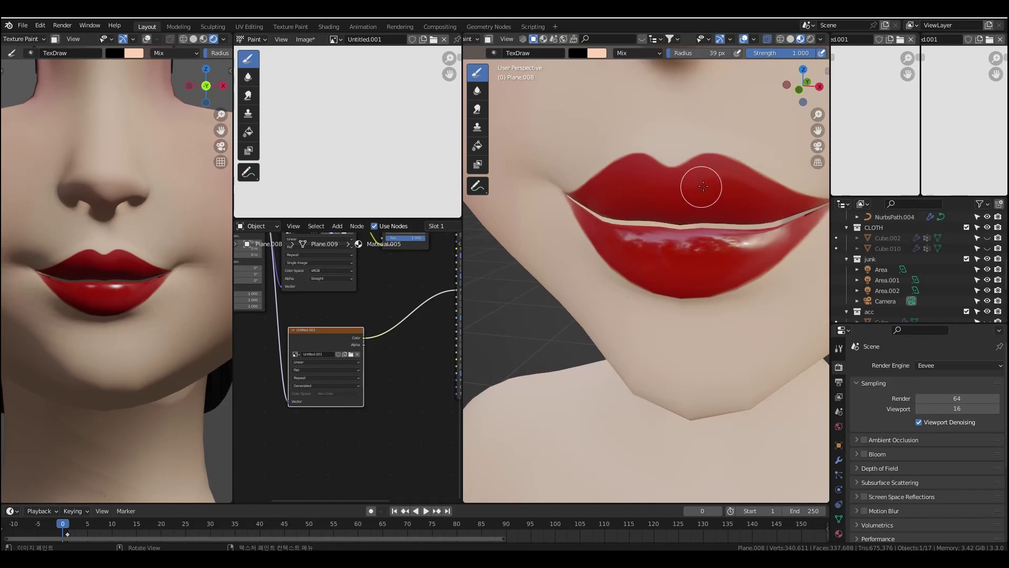
pyautogui.press('KP_0')
pyautogui.keyDown('ctrl'); pyautogui.moveTo(699, 196); pyautogui.dragTo(706, 184, button='middle'); pyautogui.keyUp('ctrl')
pyautogui.moveTo(707, 184); pyautogui.dragTo(727, 228, button='middle')
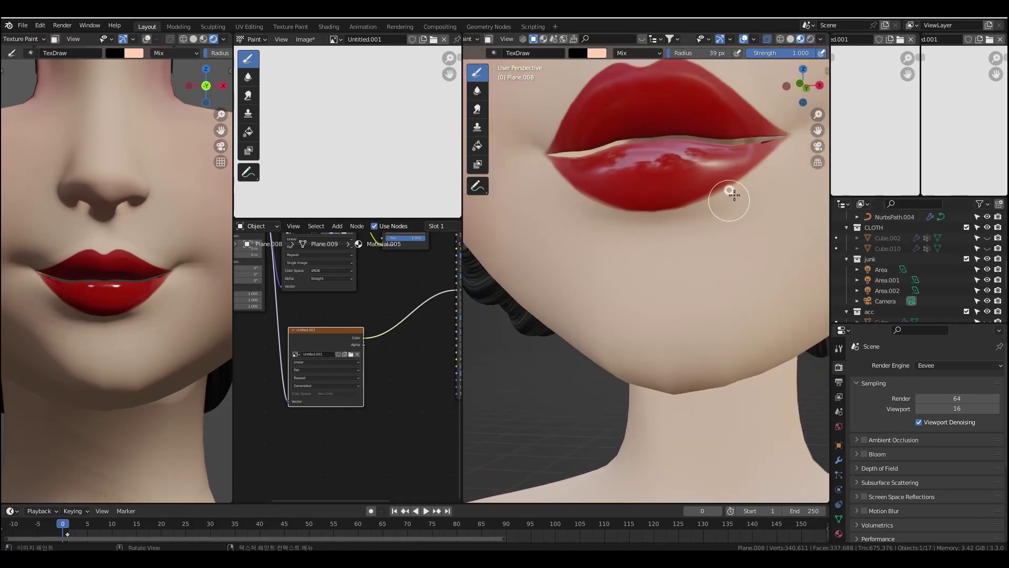
# - Preview the roughness texture alone on the model and set the brush radius to 28 px for the lips
pyautogui.scroll(7, 867, 268)
pyautogui.keyDown('ctrl'); pyautogui.keyDown('shift'); pyautogui.click(331, 344); pyautogui.keyUp('shift'); pyautogui.keyUp('ctrl')
pyautogui.moveTo(683, 79)
pyautogui.mouseDown(button='middle')
pyautogui.moveTo(692, 126)
pyautogui.moveTo(655, 94)
pyautogui.moveTo(651, 123)
pyautogui.moveTo(680, 220)
pyautogui.mouseUp(button='middle')
pyautogui.press('f')
pyautogui.click(640, 127)
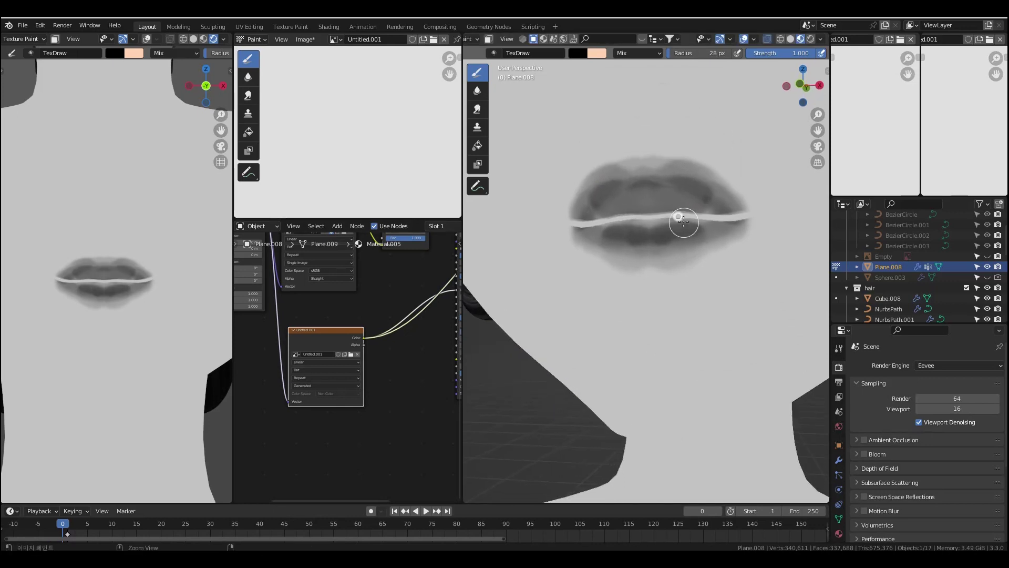
# - Undo the last stroke and darken the upper lip on the roughness texture
pyautogui.hotkey('ctrl', 'z')
pyautogui.scroll(1, 591, 190)
pyautogui.moveTo(630, 167); pyautogui.dragTo(668, 159)
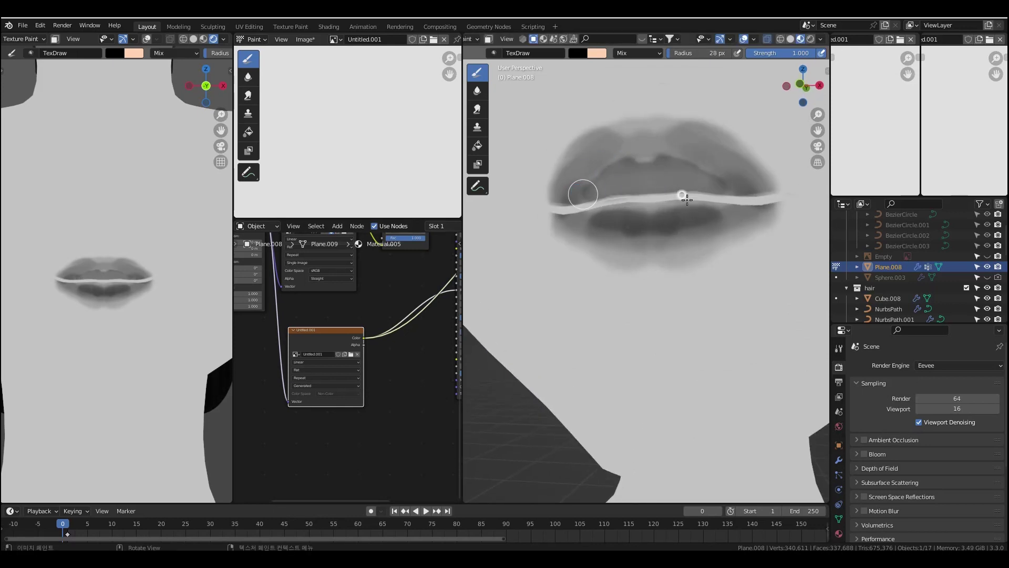
pyautogui.moveTo(621, 194); pyautogui.dragTo(674, 280, button='middle')
pyautogui.press('KP_1')
pyautogui.scroll(1, 878, 245)
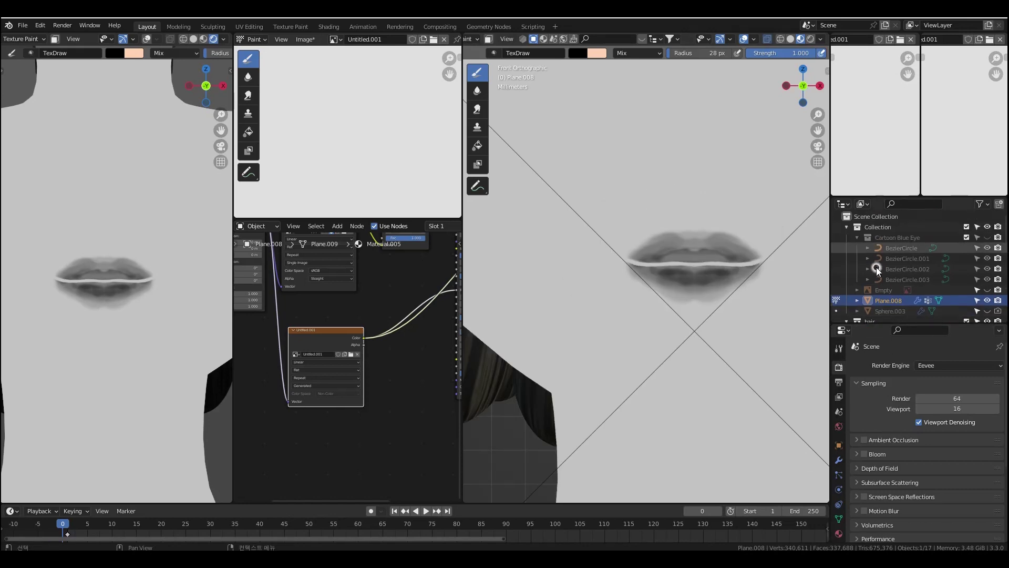
# - Select the base3 copy.png paint slot, show the full skin material again and set the render engine to Cycles
pyautogui.click(838, 348)
pyautogui.click(903, 405)
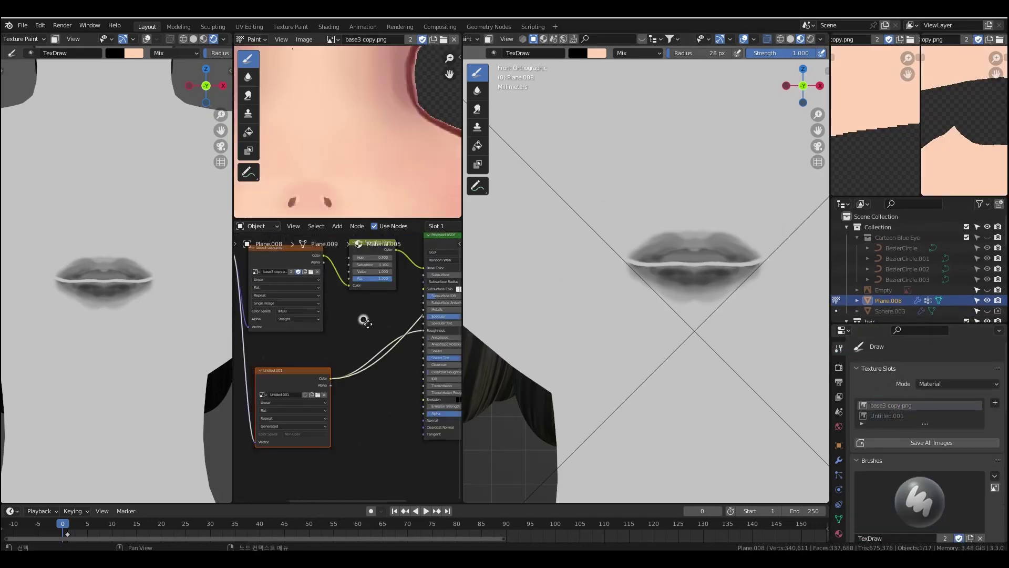
pyautogui.click(839, 366)
pyautogui.click(958, 366)
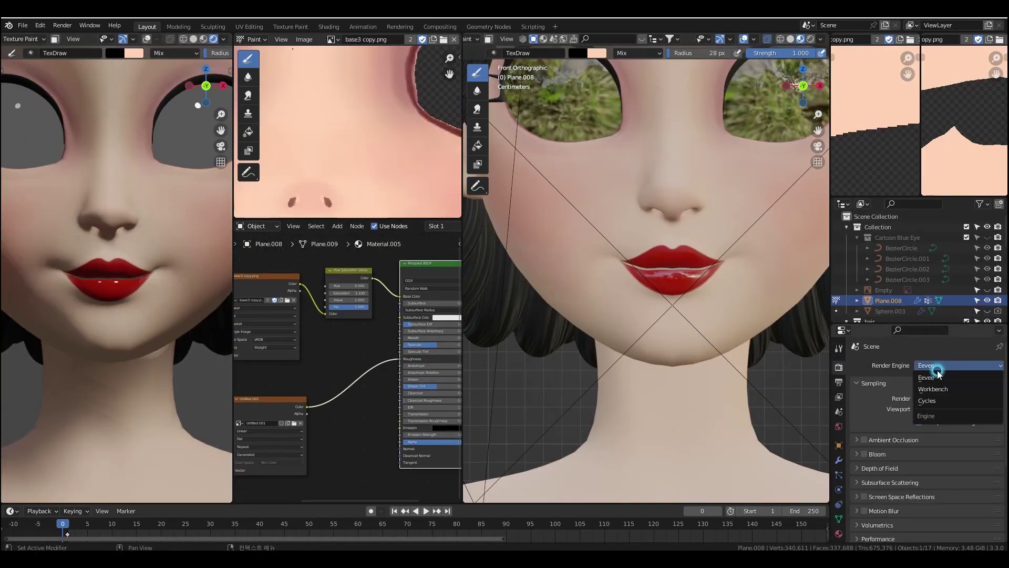
pyautogui.click(936, 403)
# - Preview the roughness texture alone on the face, and return to the full material with Untitled.001 as the paint slot
pyautogui.click(839, 348)
pyautogui.click(903, 416)
pyautogui.moveTo(709, 265)
pyautogui.keyDown('shift'); pyautogui.mouseDown(button='middle')
pyautogui.moveTo(700, 333)
pyautogui.moveTo(694, 311)
pyautogui.moveTo(683, 315)
pyautogui.mouseUp(button='middle'); pyautogui.keyUp('shift')
pyautogui.keyDown('ctrl'); pyautogui.keyDown('shift'); pyautogui.click(253, 418); pyautogui.keyUp('shift'); pyautogui.keyUp('ctrl')
pyautogui.moveTo(625, 299); pyautogui.dragTo(644, 284, button='middle')
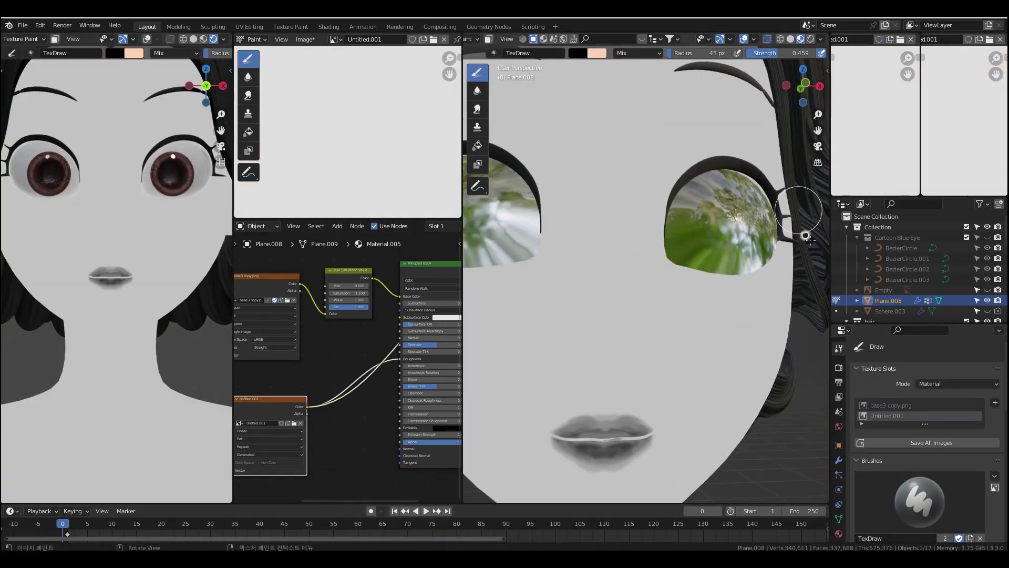
pyautogui.click(894, 405)
pyautogui.keyDown('ctrl'); pyautogui.keyDown('shift'); pyautogui.click(427, 268); pyautogui.keyUp('shift'); pyautogui.keyUp('ctrl')
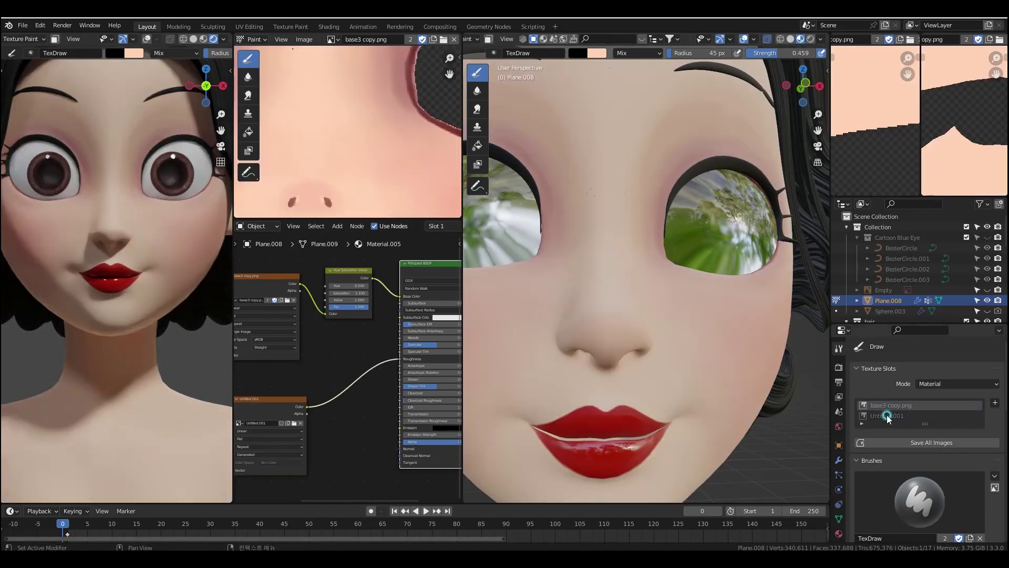
pyautogui.click(887, 415)
# - Paint a darker roughness streak down the nose with the brush at 29 px radius and 0.459 strength
pyautogui.moveTo(604, 212); pyautogui.dragTo(580, 223, button='middle')
pyautogui.press('f')
pyautogui.click(581, 229)
pyautogui.moveTo(581, 235); pyautogui.dragTo(579, 339)
pyautogui.moveTo(584, 348); pyautogui.dragTo(584, 365, button='middle')
pyautogui.moveTo(650, 332); pyautogui.dragTo(635, 271, button='middle')
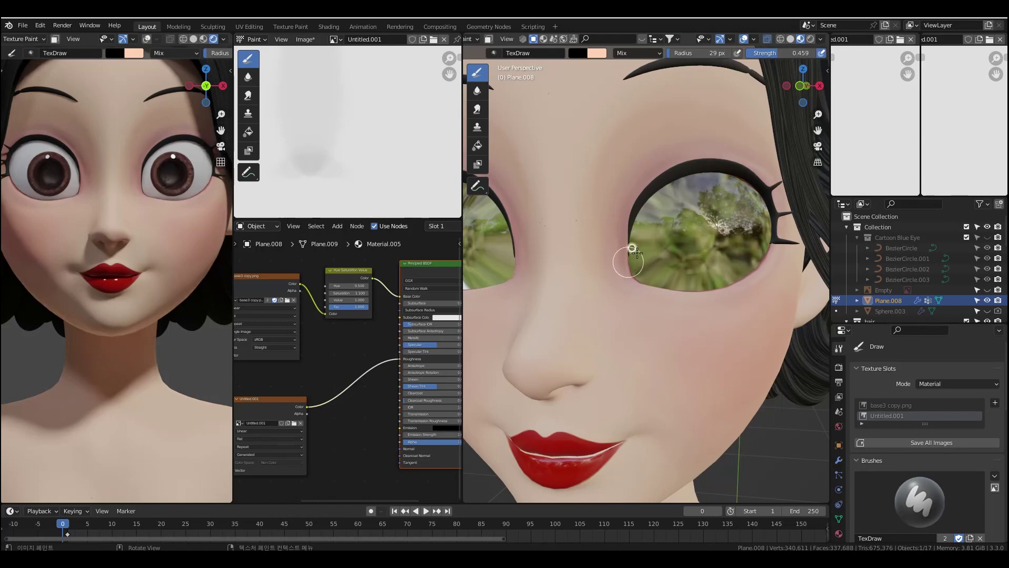
# - Darken the roughness texture around the eyes and nose, enlarging the brush to 55 px, and save the image
pyautogui.moveTo(637, 253); pyautogui.dragTo(642, 245)
pyautogui.press('f')
pyautogui.click(724, 153)
pyautogui.moveTo(622, 286); pyautogui.dragTo(667, 299, button='middle')
pyautogui.moveTo(588, 331); pyautogui.dragTo(672, 329)
pyautogui.moveTo(673, 329); pyautogui.dragTo(623, 327, button='middle')
pyautogui.press('f')
pyautogui.click(626, 315)
pyautogui.moveTo(597, 298); pyautogui.dragTo(589, 333)
pyautogui.moveTo(630, 347)
pyautogui.mouseDown(button='middle')
pyautogui.moveTo(661, 322)
pyautogui.moveTo(664, 305)
pyautogui.moveTo(681, 338)
pyautogui.moveTo(678, 310)
pyautogui.mouseUp(button='middle')
pyautogui.click(305, 39)
pyautogui.click(330, 129)
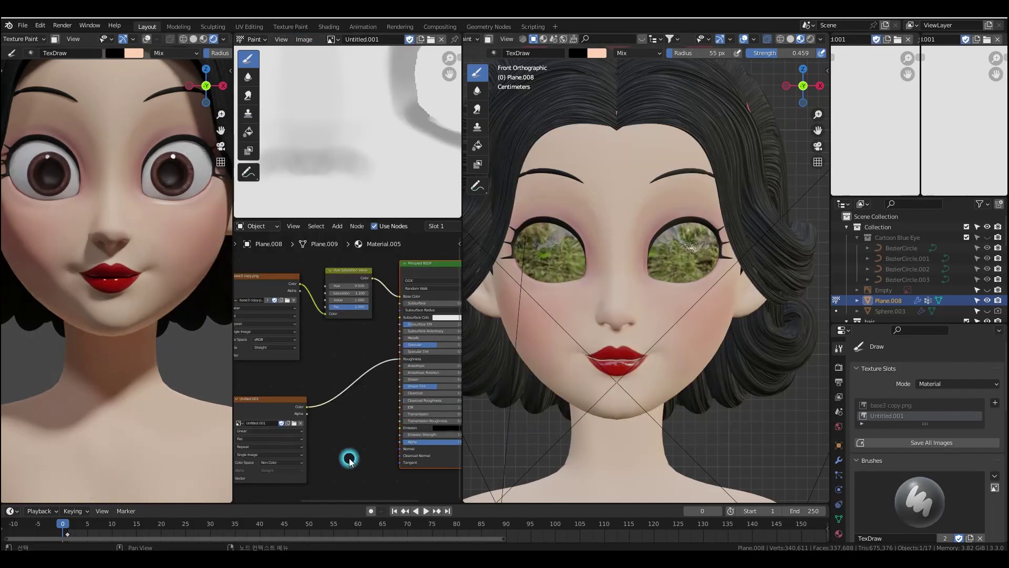
# - Leave Texture Paint and move the loop-cut vertices near the outer corner of the upper eyelash mesh
pyautogui.hotkey('ctrl', 'Tab')
pyautogui.click(663, 334)
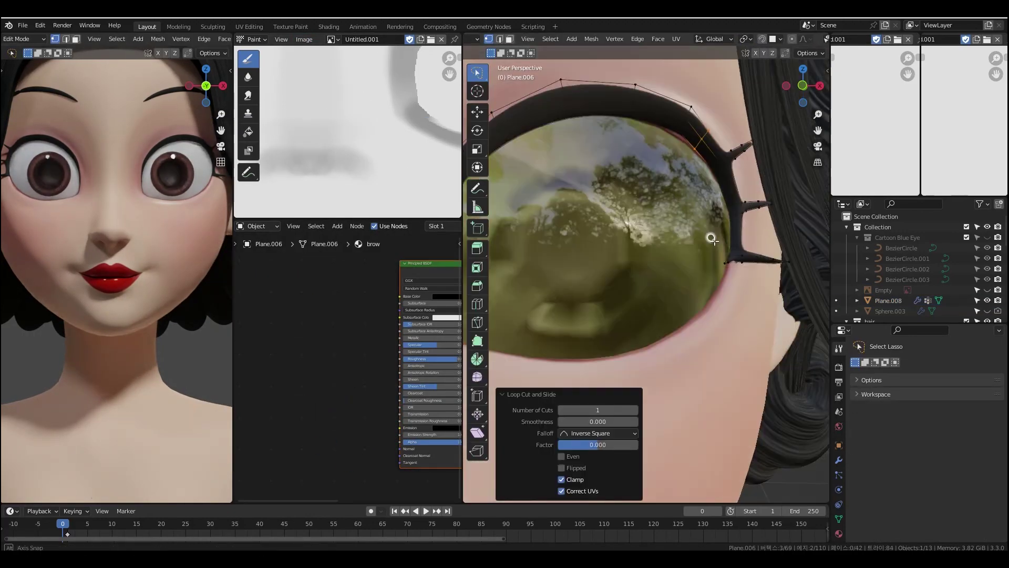
pyautogui.press('g')
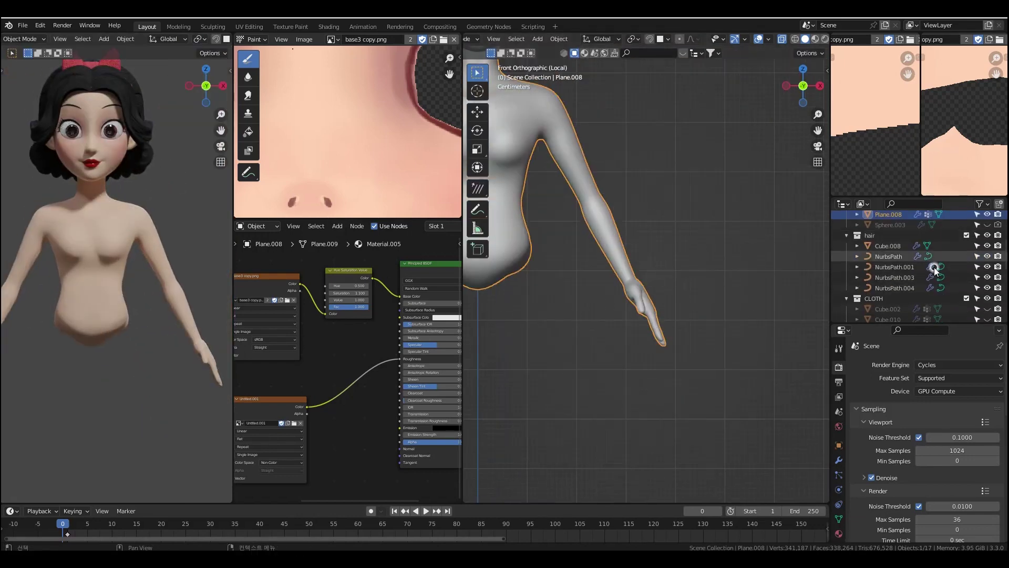
# - Unhide the Cube.002 and Cube.010 clothing objects and switch the full-body viewport to material preview
pyautogui.scroll(-3, 957, 263)
pyautogui.moveTo(986, 261); pyautogui.dragTo(986, 272)
pyautogui.keyDown('ctrl'); pyautogui.moveTo(176, 131); pyautogui.dragTo(175, 169, button='middle'); pyautogui.keyUp('ctrl')
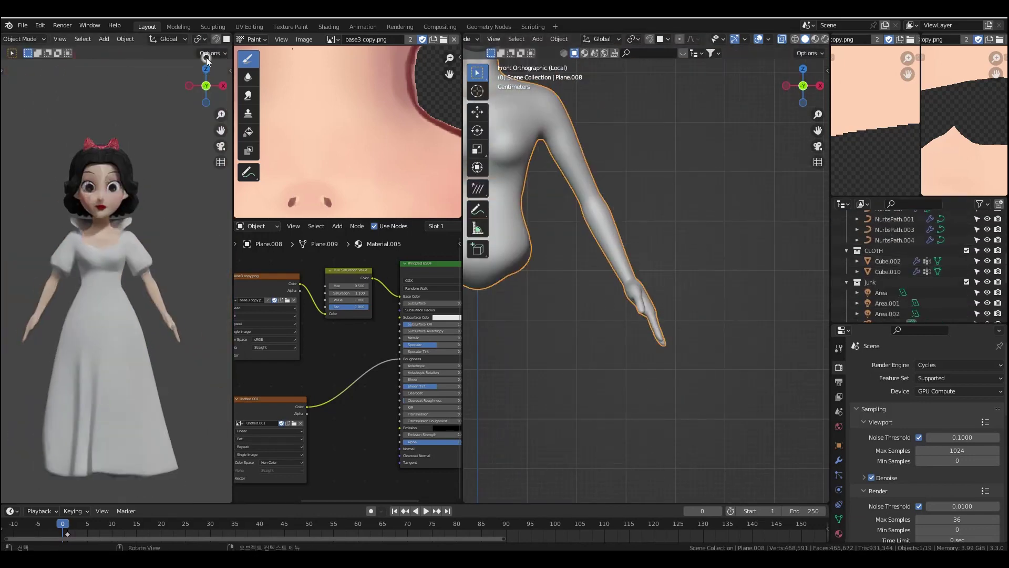
pyautogui.click(212, 41)
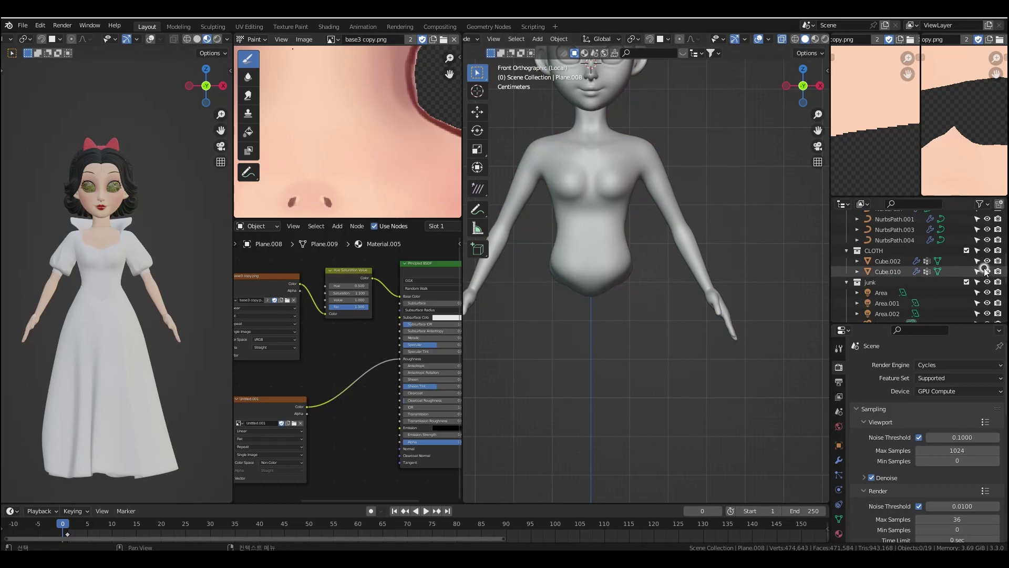
# - Leave local view, show the whole character from the front in material preview, and save the file
pyautogui.press('KP_Divide')
pyautogui.press('KP_1')
pyautogui.scroll(-3, 727, 241)
pyautogui.click(815, 39)
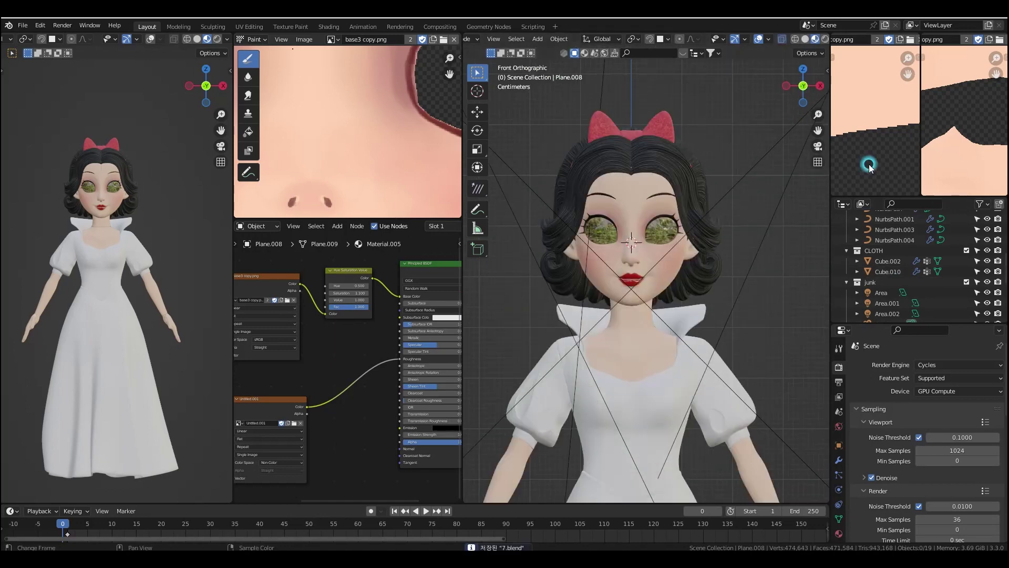
# - Hide Cube.002 and isolate the Cube.010 dress in local view
pyautogui.scroll(-1, 984, 247)
pyautogui.click(986, 238)
pyautogui.click(986, 238)
pyautogui.click(981, 248)
pyautogui.click(986, 237)
pyautogui.press('KP_Divide')
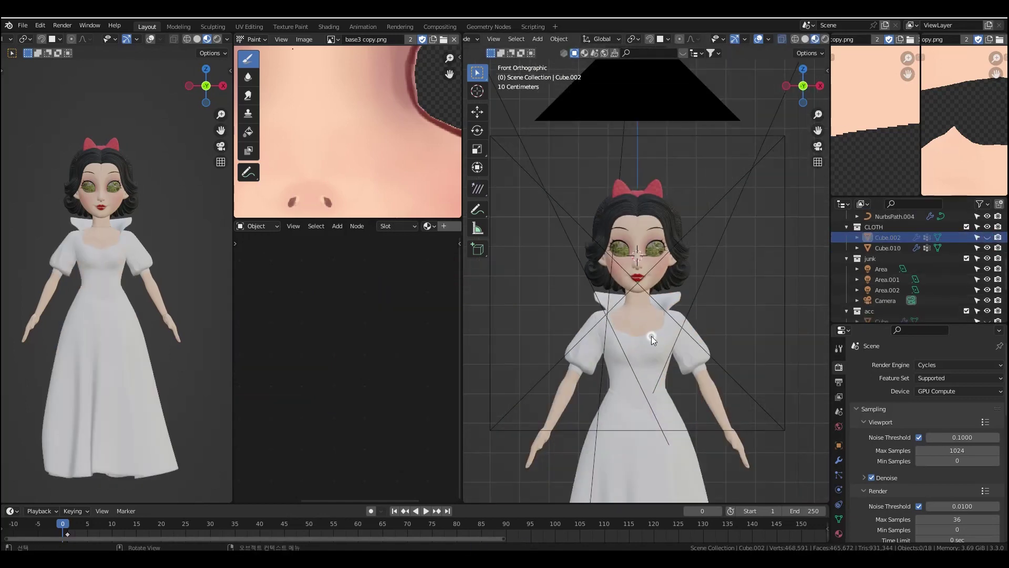
# - Subdivide the dress in its Multiresolution modifier, and enter Edit Mode in front view around the waist
pyautogui.click(839, 460)
pyautogui.scroll(-5, 925, 447)
pyautogui.press('Tab')
pyautogui.moveTo(770, 315); pyautogui.dragTo(748, 309, button='middle')
pyautogui.press('Tab')
pyautogui.click(938, 391)
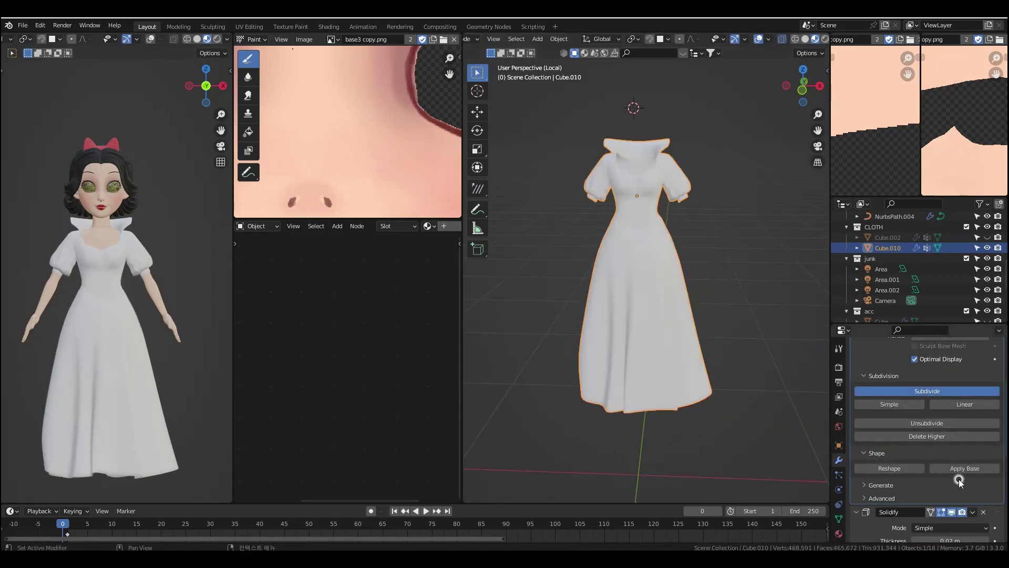
pyautogui.moveTo(673, 374); pyautogui.dragTo(604, 373, button='middle')
pyautogui.press('Tab')
pyautogui.press('KP_1')
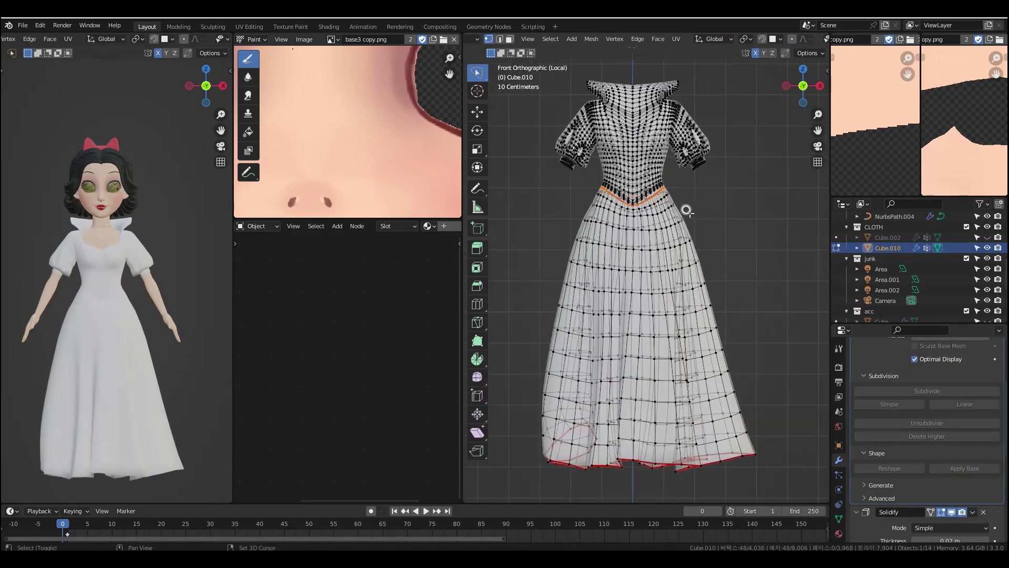
pyautogui.scroll(3, 685, 209)
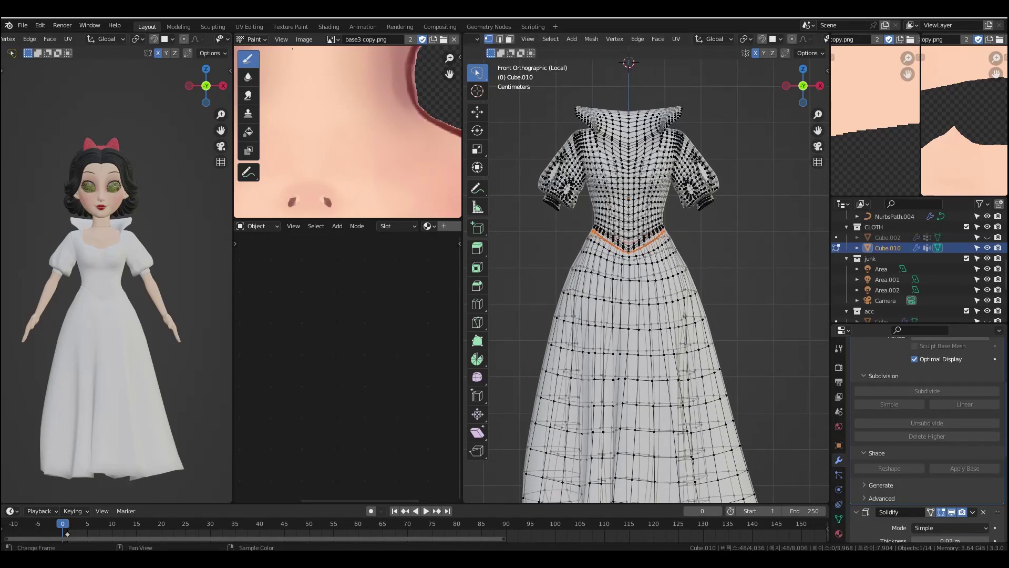
# - Load the ]10.jpg reference image and merge the two small image editors into one
pyautogui.click(906, 39)
pyautogui.click(369, 144)
pyautogui.doubleClick(597, 214)
pyautogui.doubleClick(533, 200)
pyautogui.moveTo(920, 36); pyautogui.dragTo(938, 63)
pyautogui.scroll(-4, 928, 151)
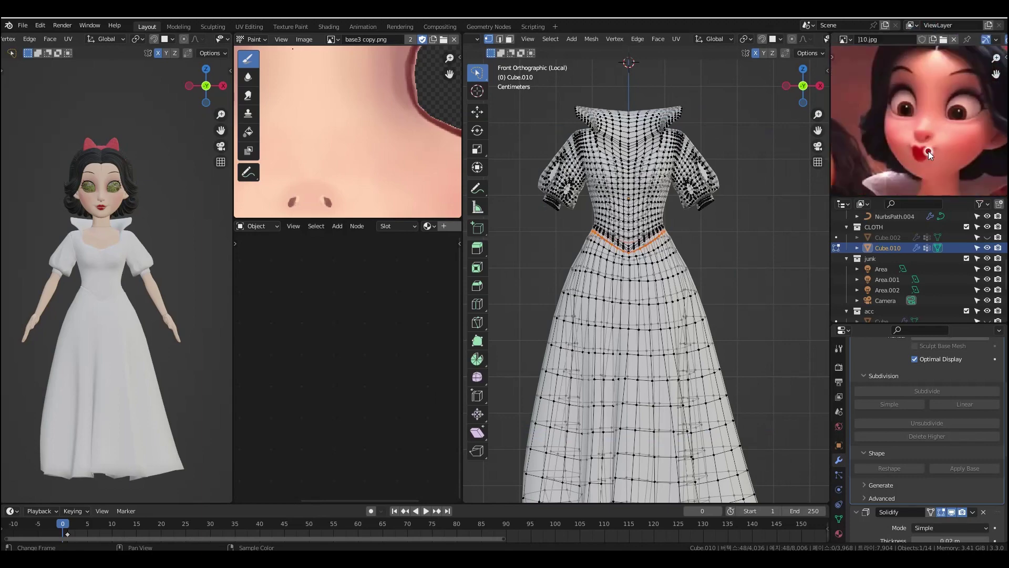
pyautogui.moveTo(928, 151); pyautogui.dragTo(935, 121, button='middle')
# - Switch the dress mesh to solid shading and frame a selected waist vertex
pyautogui.moveTo(698, 210); pyautogui.dragTo(633, 229, button='middle')
pyautogui.press('KP_1')
pyautogui.scroll(3, 652, 223)
pyautogui.click(654, 224)
pyautogui.scroll(2, 633, 229)
pyautogui.hotkey('alt', 'z')
pyautogui.scroll(-4, 799, 40)
pyautogui.click(790, 39)
pyautogui.press('Tab')
pyautogui.press('Tab')
pyautogui.hotkey('alt', 'z')
pyautogui.press('KP_Period')
# - Examine the V-shaped waistband's edge loops on the dress and the matching bodice trim in the reference image
pyautogui.scroll(-2, 704, 253)
pyautogui.moveTo(696, 305)
pyautogui.mouseDown(button='middle')
pyautogui.moveTo(732, 309)
pyautogui.moveTo(635, 349)
pyautogui.mouseUp(button='middle')
pyautogui.scroll(5, 732, 309)
pyautogui.scroll(2, 635, 316)
pyautogui.scroll(3, 927, 118)
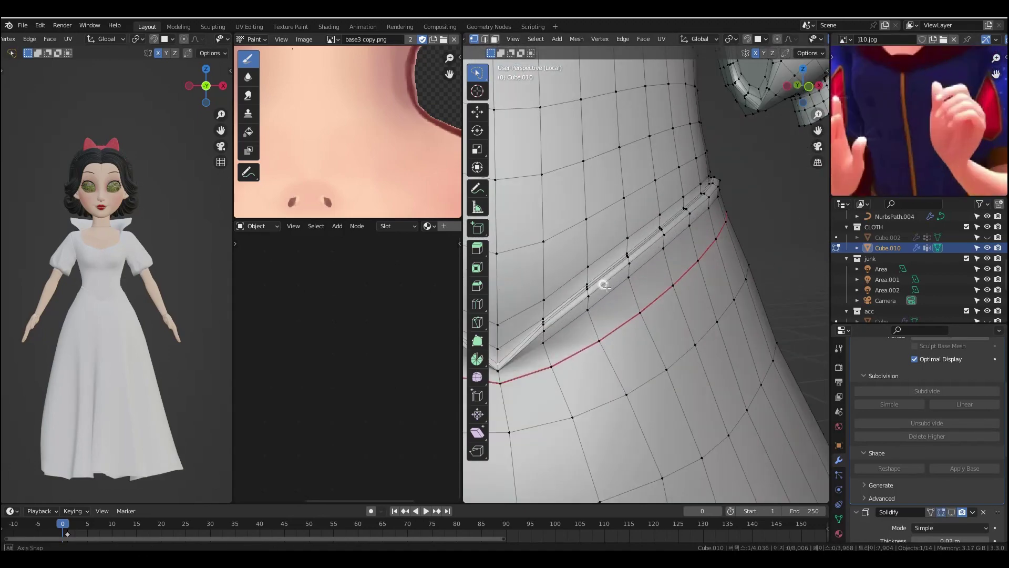
pyautogui.scroll(1, 635, 257)
pyautogui.moveTo(635, 257); pyautogui.dragTo(623, 268, button='middle')
pyautogui.moveTo(932, 113); pyautogui.dragTo(929, 58, button='middle')
pyautogui.moveTo(709, 231); pyautogui.dragTo(711, 245, button='middle')
pyautogui.scroll(-1, 652, 251)
pyautogui.moveTo(625, 258); pyautogui.dragTo(604, 264, button='middle')
pyautogui.scroll(1, 636, 258)
pyautogui.keyDown('alt'); pyautogui.click(610, 262); pyautogui.keyUp('alt')
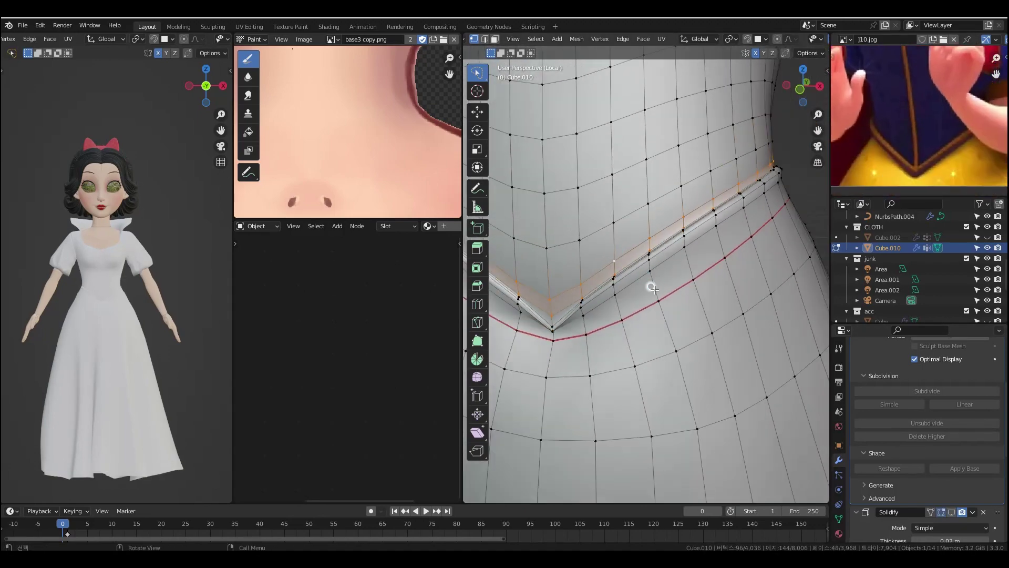
pyautogui.hotkey('ctrl', 'e')
pyautogui.press('Escape')
pyautogui.scroll(-1, 626, 331)
pyautogui.moveTo(626, 331); pyautogui.dragTo(610, 295, button='middle')
# - Mark the edge loop along the bodice's V-shaped waistline as a seam
pyautogui.press('Tab')
pyautogui.press('Tab')
pyautogui.keyDown('alt'); pyautogui.click(608, 295); pyautogui.keyUp('alt')
pyautogui.hotkey('ctrl', 'e')
pyautogui.click(662, 316)
# - Mark a further seam at the dress's waist, working around to its side
pyautogui.scroll(-6, 652, 324)
pyautogui.moveTo(662, 317); pyautogui.dragTo(644, 357, button='middle')
pyautogui.moveTo(678, 323); pyautogui.dragTo(731, 323, button='middle')
pyautogui.hotkey('ctrl', 'e')
pyautogui.click(676, 349)
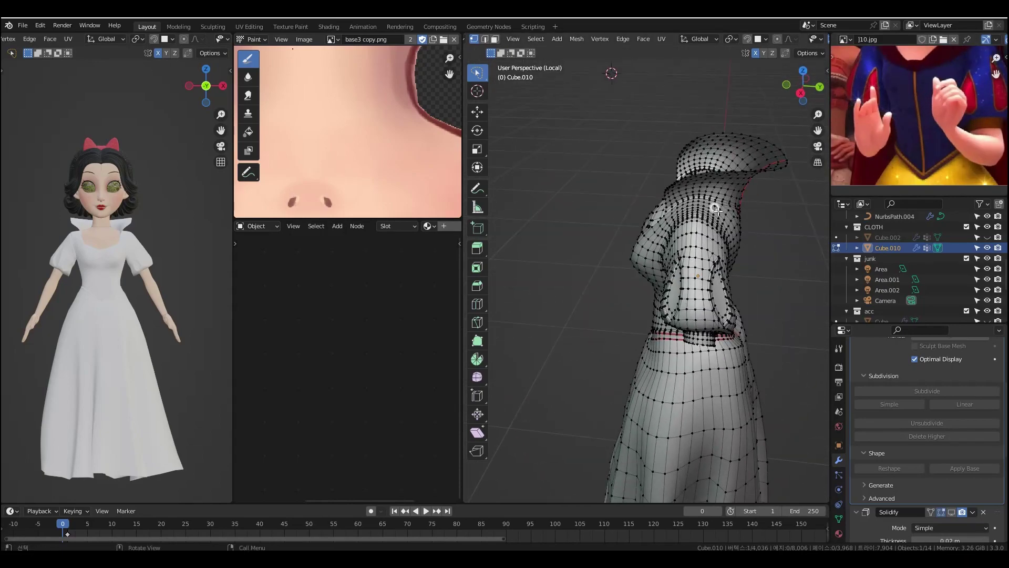
pyautogui.moveTo(715, 210); pyautogui.dragTo(760, 214, button='middle')
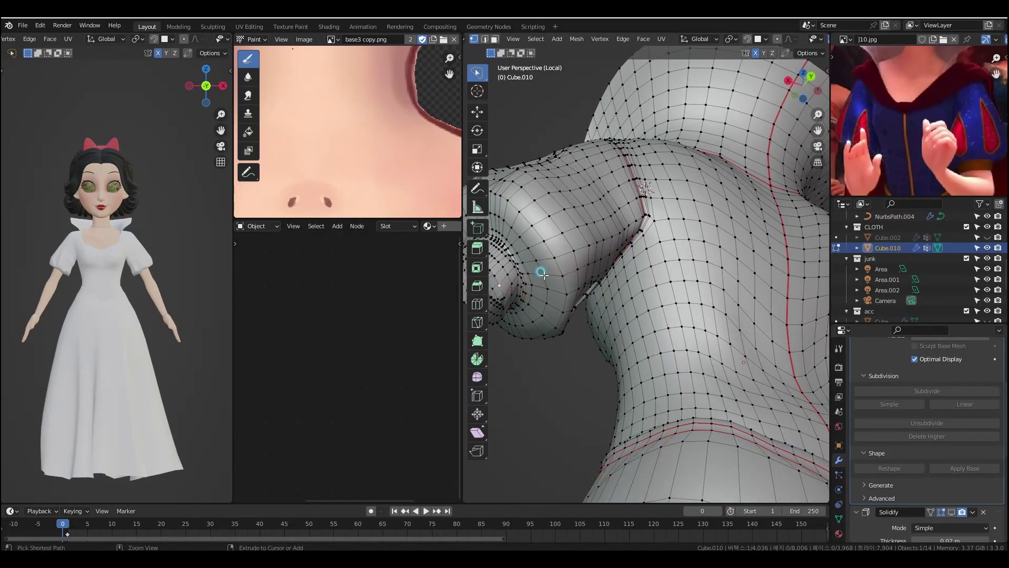
# - Mark the edge path along the underside of the puffed sleeve as a seam
pyautogui.keyDown('ctrl'); pyautogui.click(546, 274); pyautogui.keyUp('ctrl')
pyautogui.moveTo(557, 272); pyautogui.dragTo(612, 266, button='middle')
pyautogui.scroll(5, 655, 202)
pyautogui.moveTo(655, 202); pyautogui.dragTo(623, 184, button='middle')
pyautogui.keyDown('ctrl'); pyautogui.click(663, 109); pyautogui.keyUp('ctrl')
pyautogui.moveTo(663, 106); pyautogui.dragTo(651, 187, button='middle')
pyautogui.hotkey('ctrl', 'e')
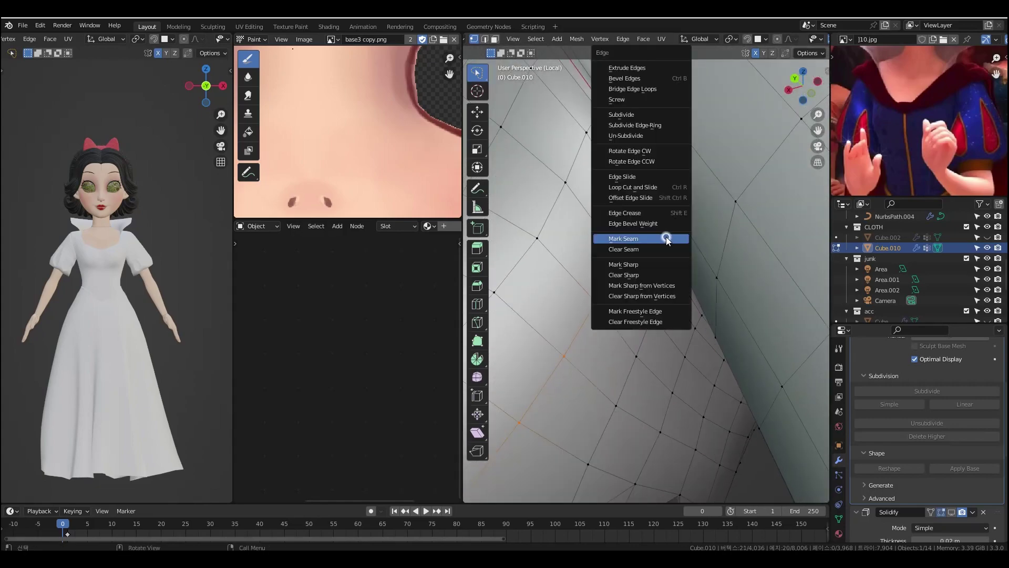
pyautogui.click(666, 239)
# - Mark another edge path beneath the arm, running out from the armhole seam, as a seam
pyautogui.scroll(-7, 635, 294)
pyautogui.scroll(4, 622, 349)
pyautogui.moveTo(636, 294); pyautogui.dragTo(768, 331, button='middle')
pyautogui.scroll(-5, 741, 293)
pyautogui.scroll(4, 771, 338)
pyautogui.scroll(-2, 771, 338)
pyautogui.click(768, 332)
pyautogui.keyDown('ctrl'); pyautogui.click(725, 229); pyautogui.keyUp('ctrl')
pyautogui.scroll(5, 723, 226)
pyautogui.moveTo(723, 226); pyautogui.dragTo(698, 199, button='middle')
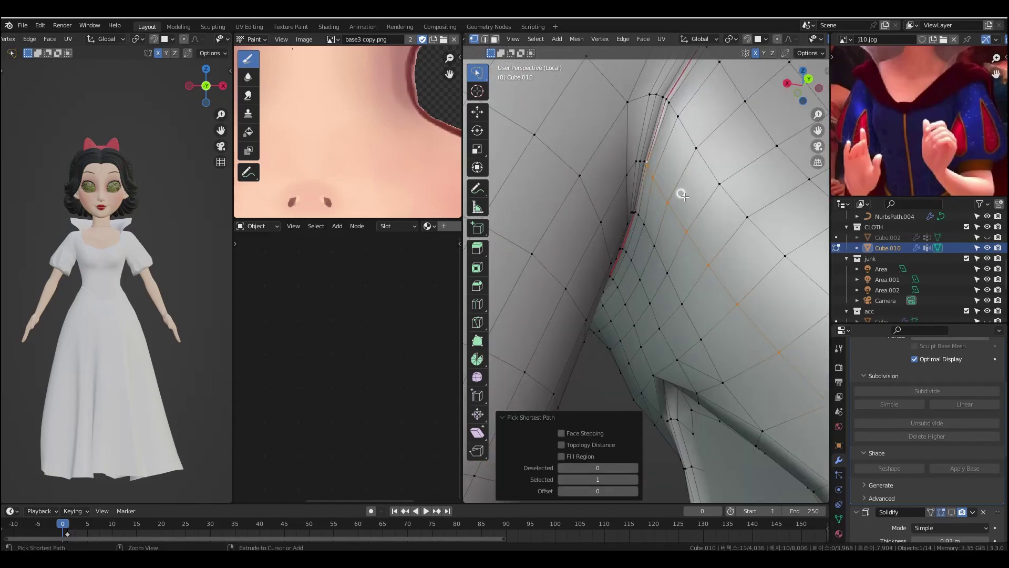
pyautogui.hotkey('ctrl', 'e')
pyautogui.click(684, 196)
# - Mark two further shortest-path edge runs around the sleeve as seams
pyautogui.scroll(-6, 684, 196)
pyautogui.click(671, 322)
pyautogui.moveTo(709, 316); pyautogui.dragTo(743, 331, button='middle')
pyautogui.scroll(4, 678, 326)
pyautogui.keyDown('ctrl'); pyautogui.click(711, 337); pyautogui.keyUp('ctrl')
pyautogui.hotkey('ctrl', 'e')
pyautogui.click(762, 348)
pyautogui.scroll(6, 743, 331)
pyautogui.click(756, 294)
pyautogui.keyDown('ctrl'); pyautogui.click(778, 281); pyautogui.keyUp('ctrl')
pyautogui.scroll(-5, 752, 321)
pyautogui.click(679, 290)
pyautogui.keyDown('ctrl'); pyautogui.click(732, 341); pyautogui.keyUp('ctrl')
pyautogui.hotkey('ctrl', 'e')
pyautogui.click(732, 340)
# - Select the entire dress mesh in front view and unwrap it
pyautogui.scroll(-7, 741, 353)
pyautogui.click(754, 369)
pyautogui.press('KP_1')
pyautogui.scroll(-6, 615, 341)
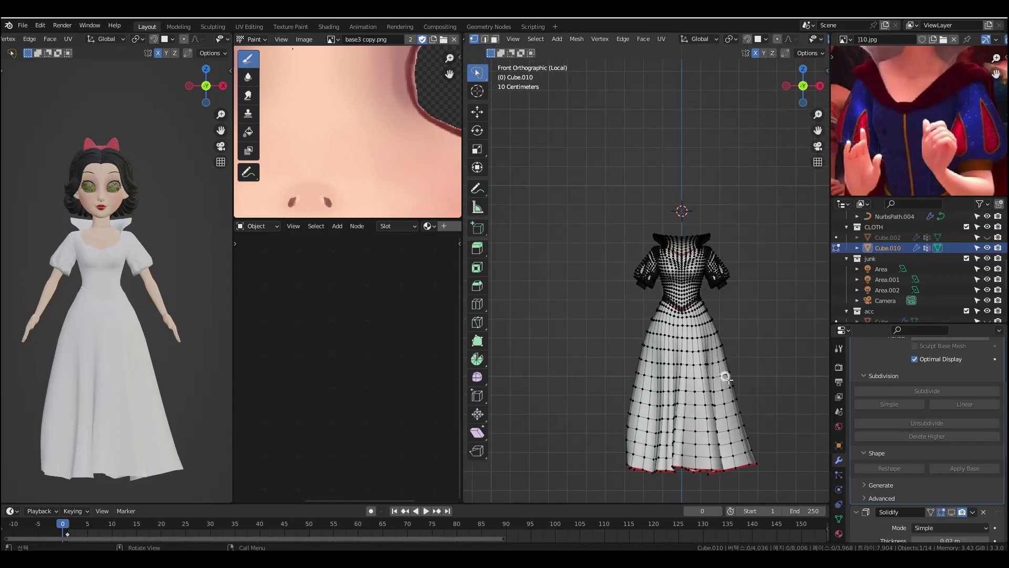
pyautogui.press('a')
pyautogui.press('u')
pyautogui.click(756, 404)
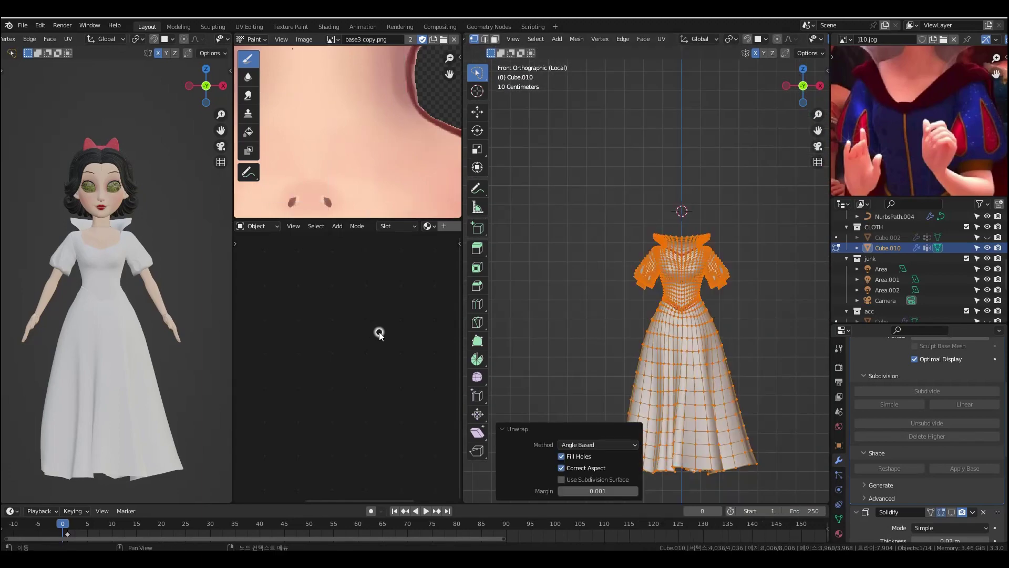
# - Display the dress's unwrapped islands in the UV Editor and open its material settings
pyautogui.click(245, 40)
pyautogui.click(268, 92)
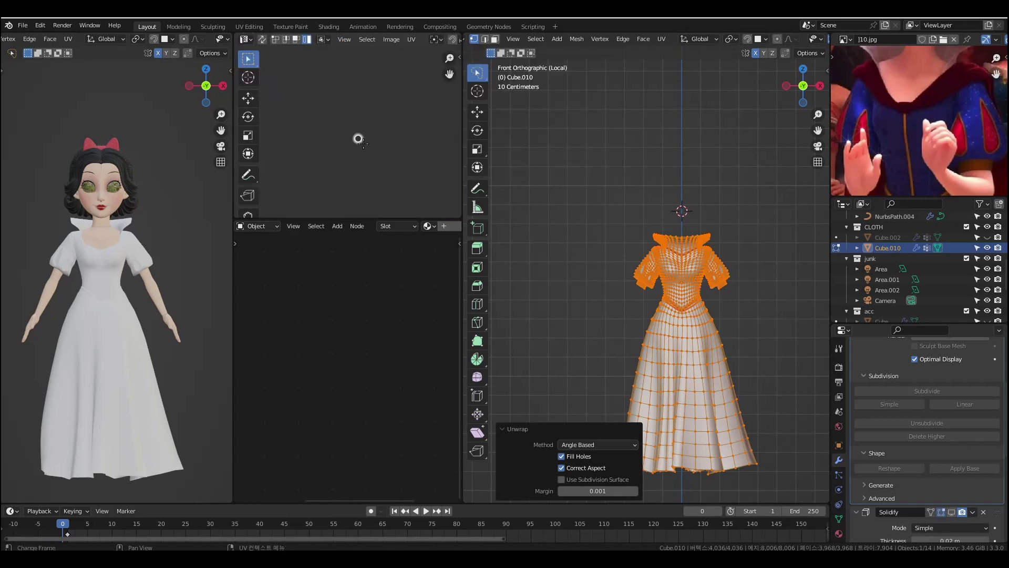
pyautogui.click(839, 533)
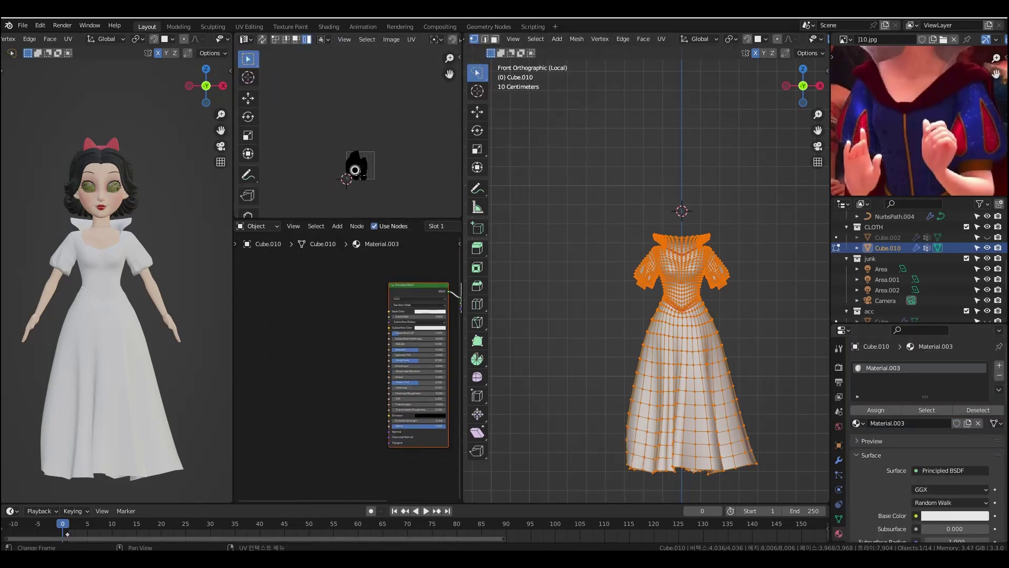
pyautogui.scroll(6, 355, 170)
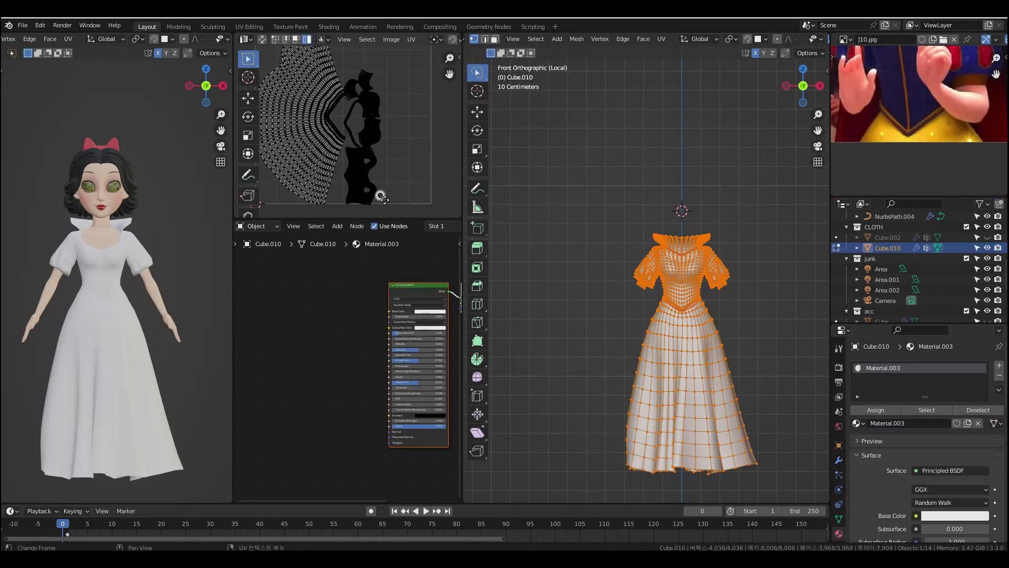
pyautogui.scroll(-3, 383, 198)
# - Clear the extra seam loop along the dress's waistline and unwrap the whole mesh again
pyautogui.click(775, 302)
pyautogui.scroll(7, 620, 295)
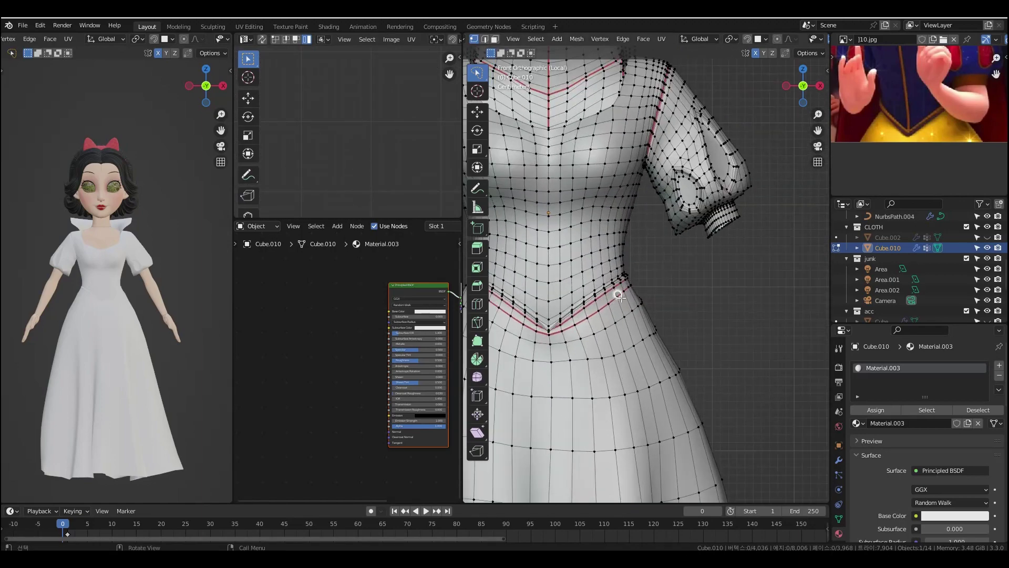
pyautogui.keyDown('shift'); pyautogui.moveTo(601, 312); pyautogui.dragTo(652, 278, button='middle'); pyautogui.keyUp('shift')
pyautogui.keyDown('alt'); pyautogui.click(650, 277); pyautogui.keyUp('alt')
pyautogui.hotkey('ctrl', 'e')
pyautogui.click(636, 293)
pyautogui.scroll(-3, 660, 307)
pyautogui.press('a')
pyautogui.press('u')
pyautogui.click(660, 310)
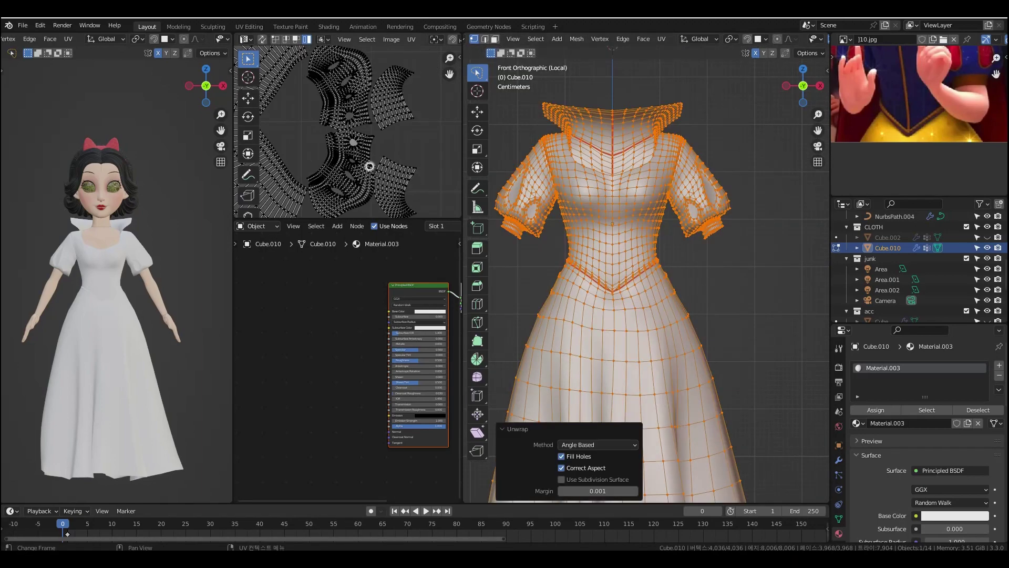
pyautogui.scroll(-5, 426, 144)
pyautogui.moveTo(427, 185); pyautogui.dragTo(375, 151, button='middle')
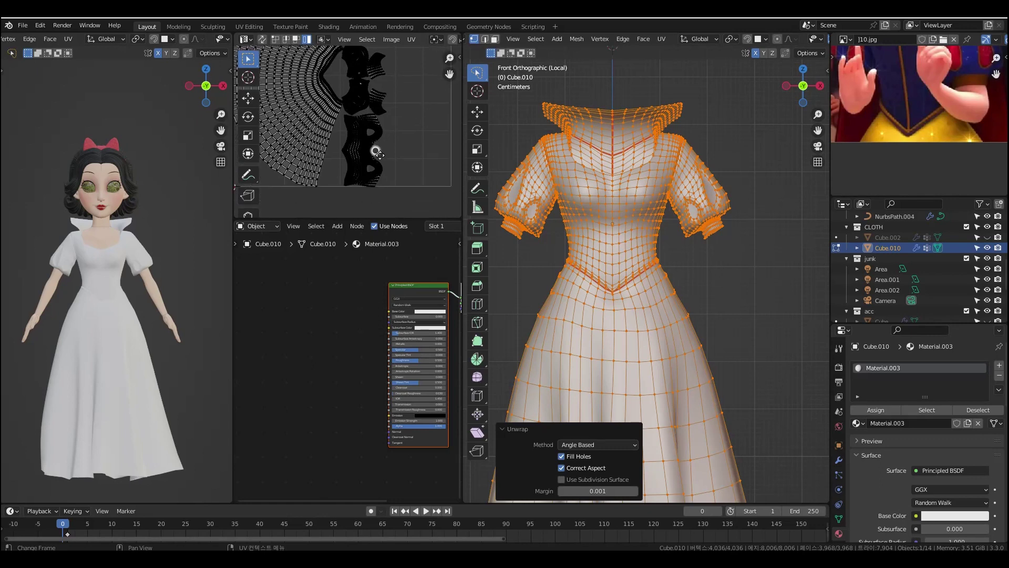
# - Assign an Image Texture to the dress material's base color and save the file
pyautogui.click(916, 516)
pyautogui.click(710, 442)
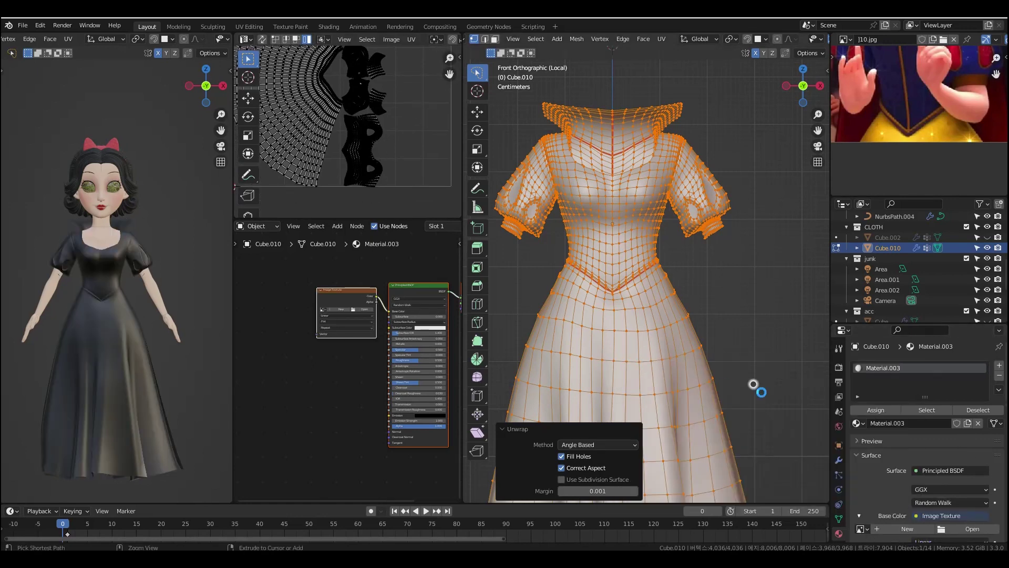
pyautogui.hotkey('ctrl', 's')
pyautogui.scroll(-1, 895, 498)
# - Create a 4096 × 4096 px image of the Color Grid type for the dress's base color
pyautogui.click(923, 508)
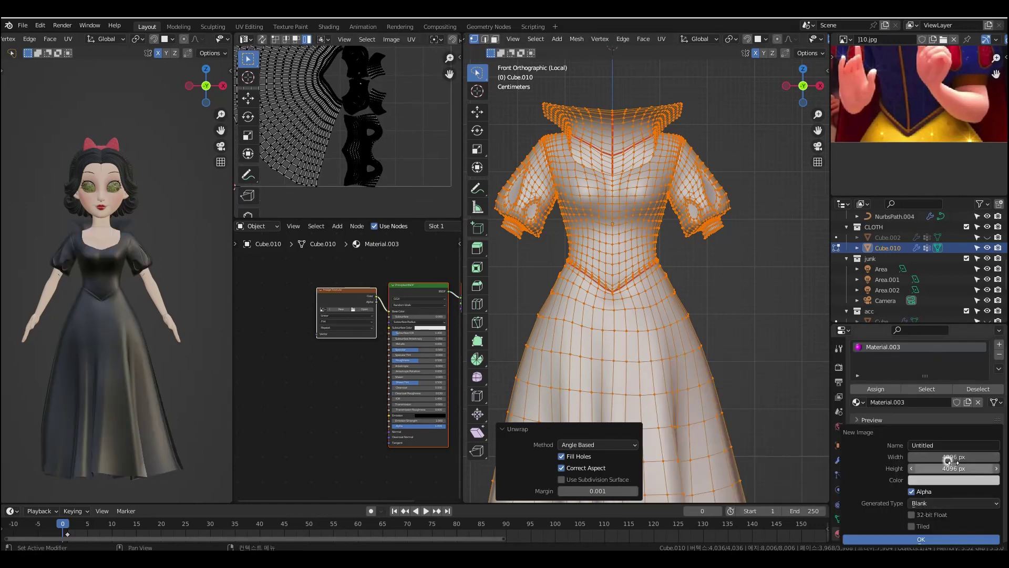
pyautogui.click(954, 503)
pyautogui.click(946, 462)
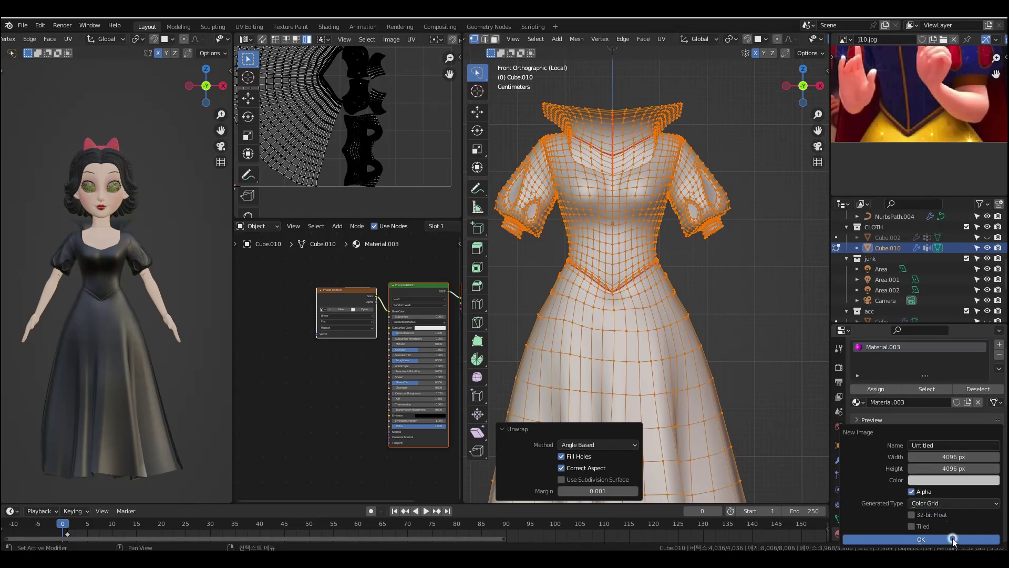
pyautogui.click(920, 539)
# - Show the dress with its color grid in Material Preview shading and cancel the island rotation
pyautogui.scroll(-3, 381, 177)
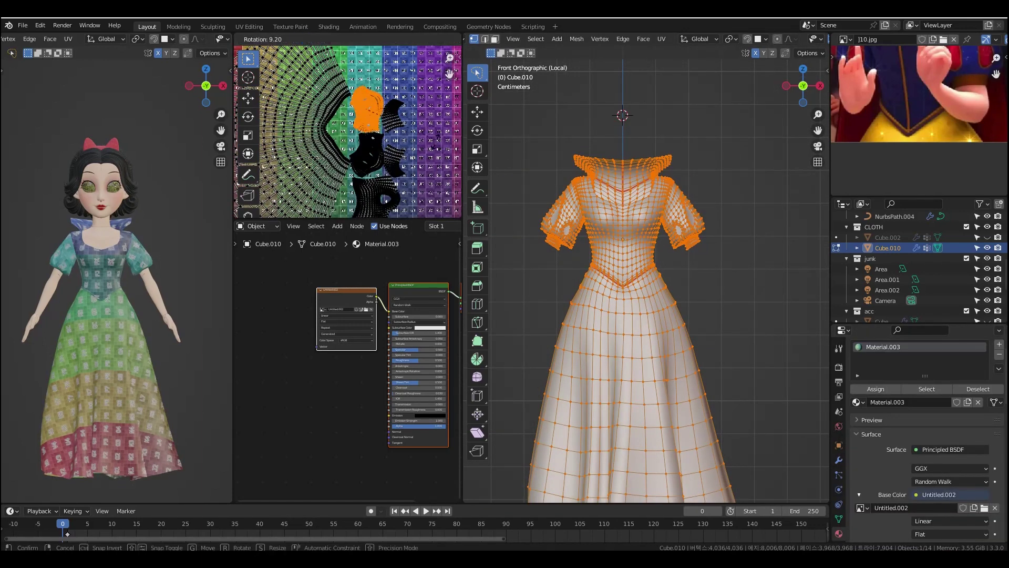
pyautogui.click(800, 39)
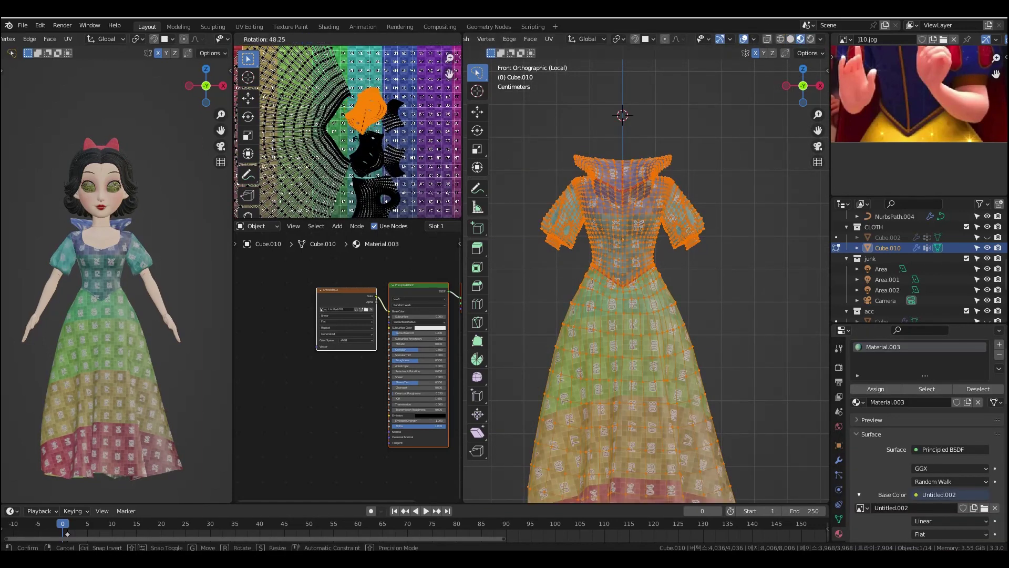
pyautogui.rightClick(355, 139)
# - Try rotating individual UV islands to identify which parts of the dress they cover
pyautogui.click(393, 115)
pyautogui.press('r')
pyautogui.rightClick(395, 120)
pyautogui.click(371, 192)
pyautogui.press('r')
pyautogui.rightClick(370, 197)
# - Examine the grid texture around the dress and locate the bodice's island with a trial rotation
pyautogui.moveTo(730, 244); pyautogui.dragTo(604, 265, button='middle')
pyautogui.scroll(-1, 407, 184)
pyautogui.moveTo(413, 194); pyautogui.dragTo(401, 163, button='middle')
pyautogui.scroll(5, 699, 252)
pyautogui.click(719, 299)
pyautogui.scroll(4, 611, 275)
pyautogui.keyDown('shift'); pyautogui.moveTo(718, 300); pyautogui.dragTo(671, 331, button='middle'); pyautogui.keyUp('shift')
pyautogui.scroll(-5, 657, 196)
pyautogui.moveTo(671, 239); pyautogui.dragTo(778, 237, button='middle')
pyautogui.moveTo(646, 237); pyautogui.dragTo(716, 233, button='middle')
pyautogui.press('a')
pyautogui.press('r')
pyautogui.rightClick(368, 171)
pyautogui.moveTo(625, 263); pyautogui.dragTo(723, 266, button='middle')
# - Examine the grid pattern on the dress's bodice and skirt from the side and back
pyautogui.hotkey('alt', 'a')
pyautogui.scroll(-2, 723, 266)
pyautogui.keyDown('shift'); pyautogui.moveTo(656, 399); pyautogui.dragTo(650, 320, button='middle'); pyautogui.keyUp('shift')
pyautogui.scroll(4, 651, 320)
pyautogui.moveTo(655, 268); pyautogui.dragTo(680, 226, button='middle')
pyautogui.click(631, 278)
pyautogui.scroll(5, 650, 294)
pyautogui.moveTo(665, 287); pyautogui.dragTo(622, 179, button='middle')
pyautogui.press('KP_5')
pyautogui.scroll(6, 736, 248)
pyautogui.scroll(-3, 728, 239)
# - Shift the bodice's UV island sideways and check the grid pattern on the bodice's back
pyautogui.press('a')
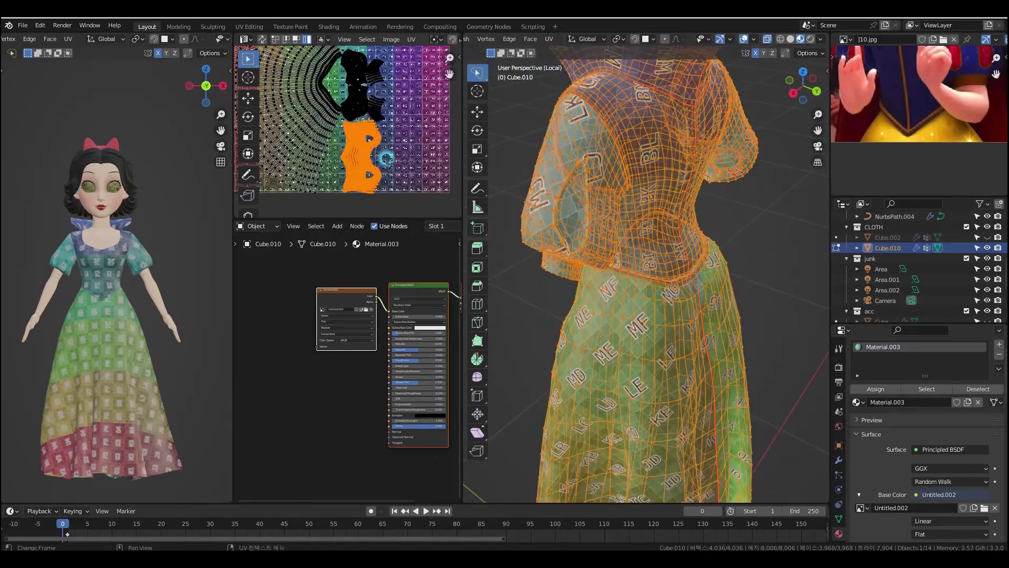
pyautogui.moveTo(604, 248); pyautogui.dragTo(765, 258, button='middle')
pyautogui.click(738, 236)
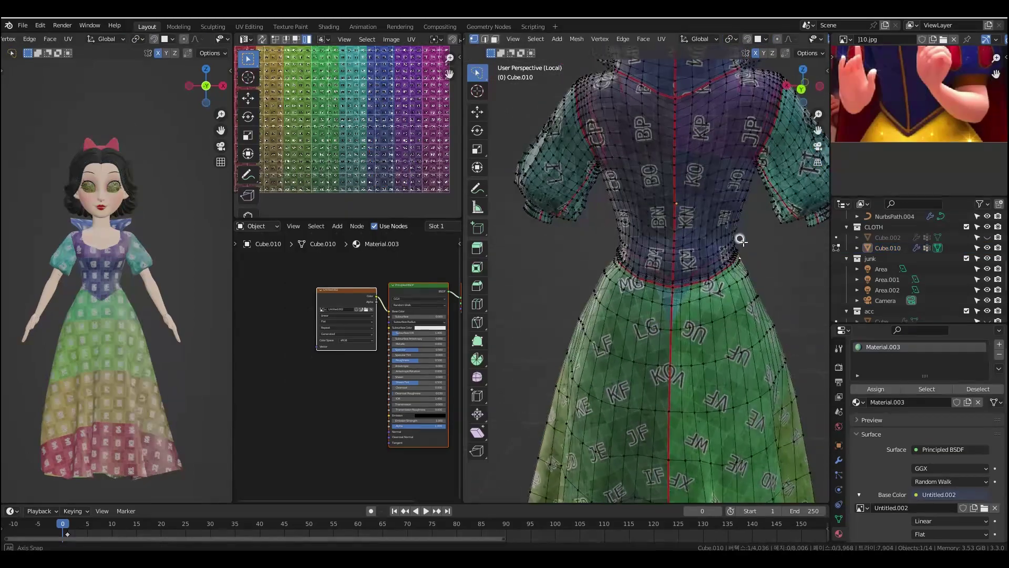
pyautogui.scroll(3, 749, 193)
pyautogui.keyDown('shift'); pyautogui.moveTo(750, 193); pyautogui.dragTo(751, 274, button='middle'); pyautogui.keyUp('shift')
pyautogui.keyDown('alt'); pyautogui.click(622, 284); pyautogui.keyUp('alt')
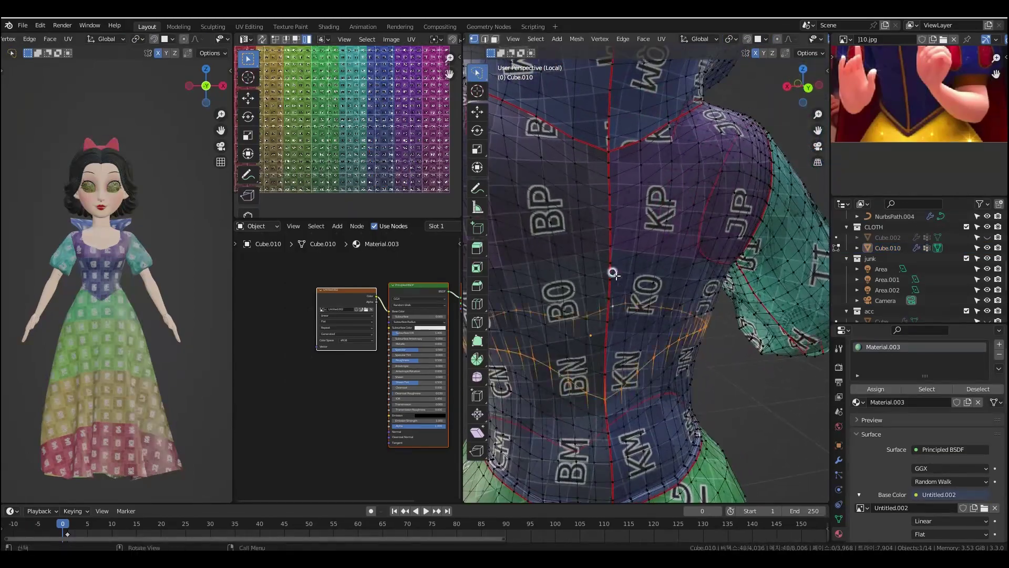
pyautogui.scroll(-6, 629, 212)
pyautogui.moveTo(629, 212); pyautogui.dragTo(647, 304, button='middle')
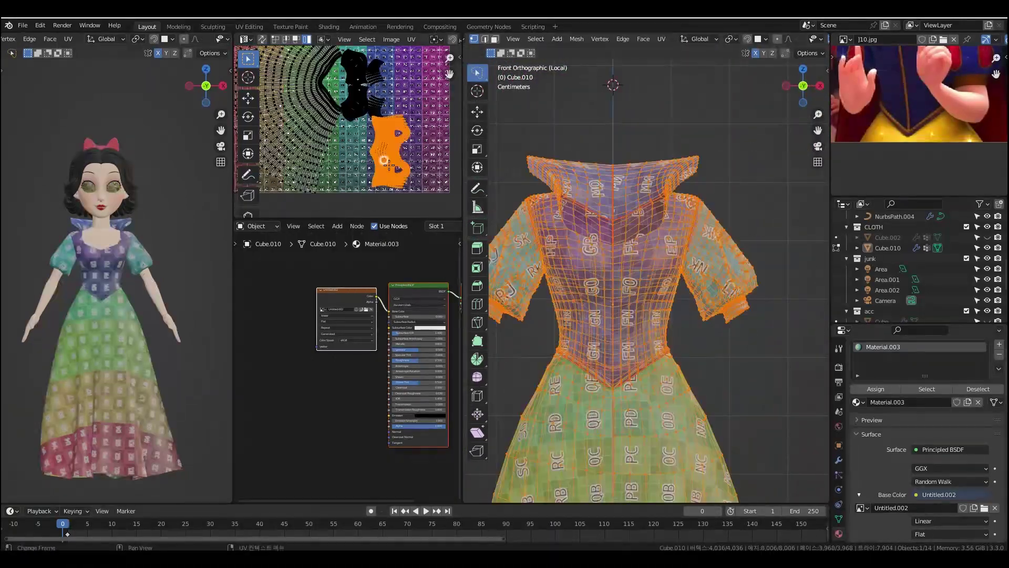
# - Rotate the bodice's UV island by -90 degrees and move it to the bottom-right corner of the UV square
pyautogui.press('r')
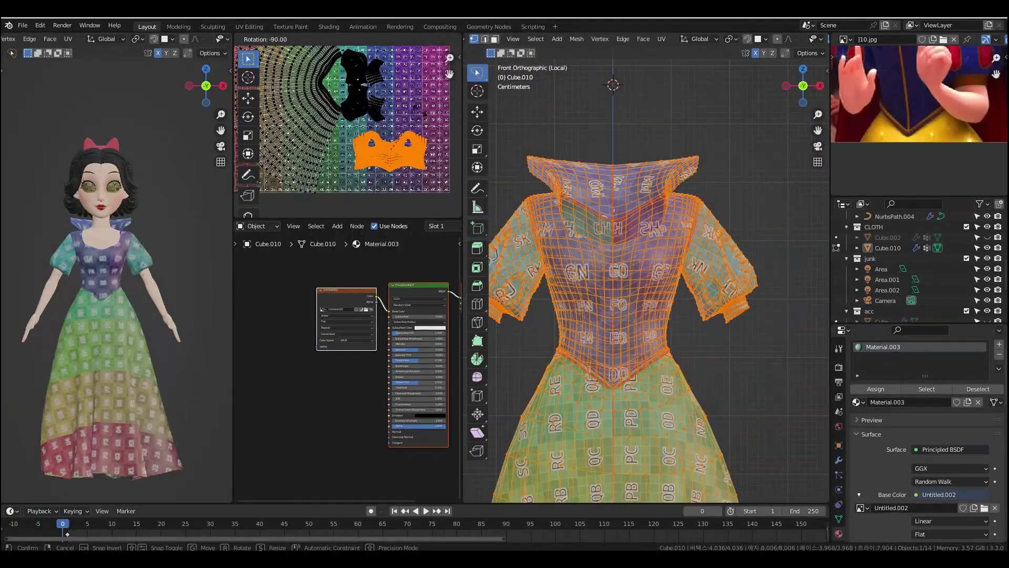
pyautogui.click(432, 132)
pyautogui.press('g')
pyautogui.click(425, 176)
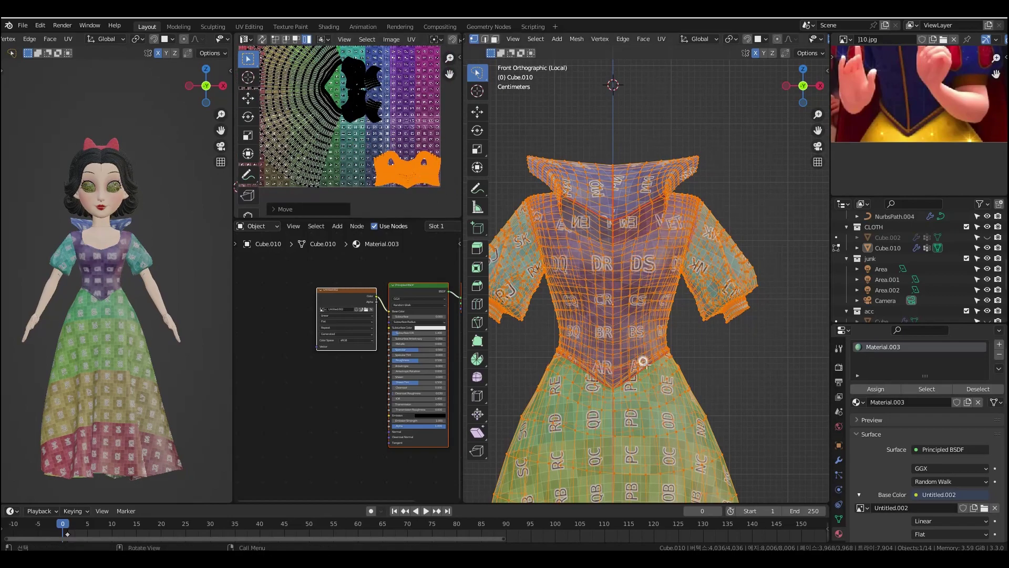
pyautogui.click(646, 358)
# - Examine the seams and grid pattern around the dress's back waist and side, comparing with the bodice reference
pyautogui.moveTo(672, 336); pyautogui.dragTo(615, 284, button='middle')
pyautogui.moveTo(893, 194); pyautogui.dragTo(895, 231, button='middle')
pyautogui.moveTo(762, 247); pyautogui.dragTo(727, 221, button='middle')
pyautogui.scroll(2, 673, 225)
pyautogui.click(707, 166)
pyautogui.scroll(5, 726, 443)
pyautogui.keyDown('shift'); pyautogui.moveTo(727, 443); pyautogui.dragTo(653, 245, button='middle'); pyautogui.keyUp('shift')
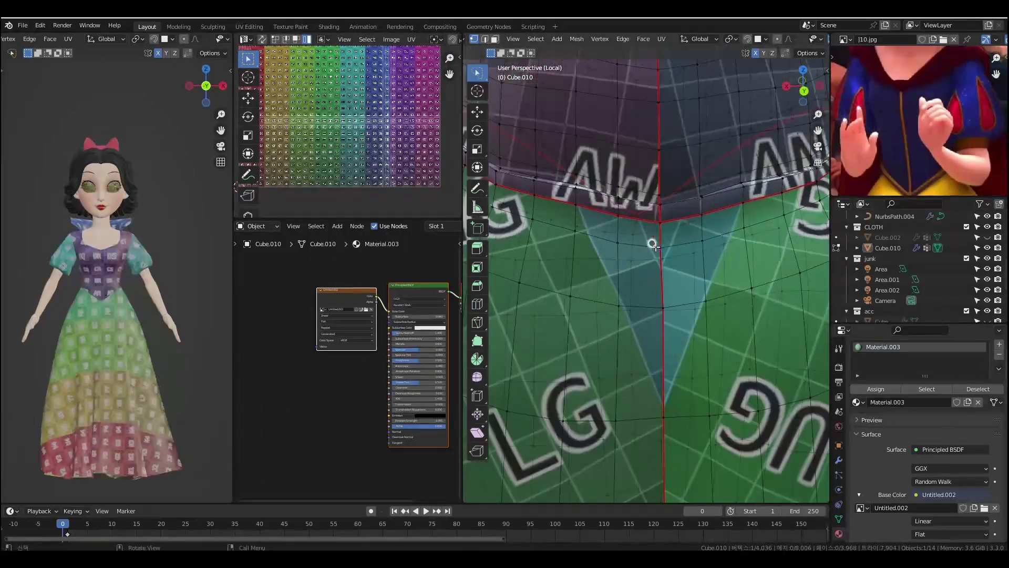
pyautogui.click(679, 243)
pyautogui.scroll(-5, 678, 267)
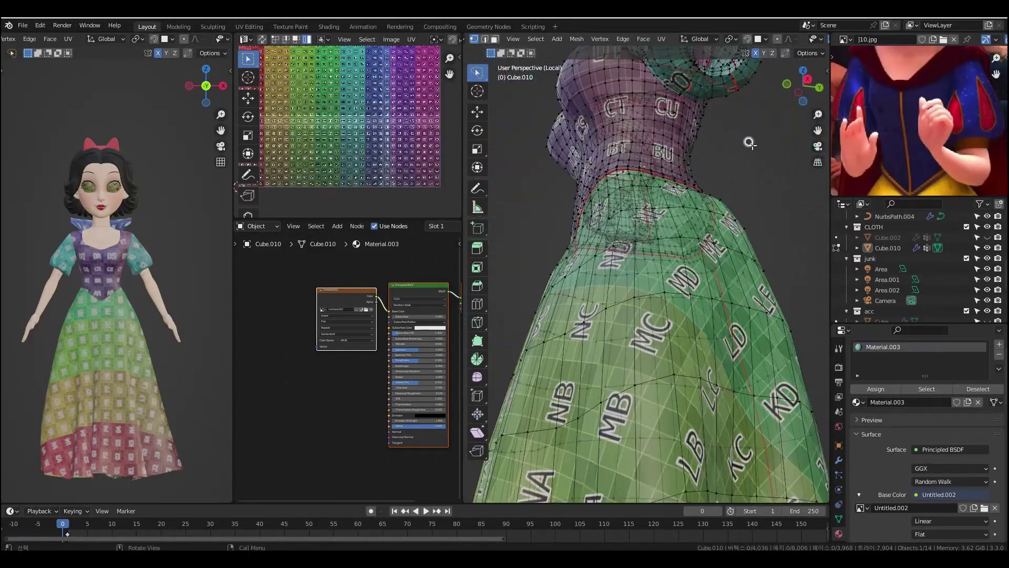
pyautogui.scroll(-3, 811, 42)
# - Switch the dress to opaque solid shading and pick a trial edge path on the bodice
pyautogui.click(818, 39)
pyautogui.scroll(2, 667, 184)
pyautogui.hotkey('alt', 'z')
pyautogui.moveTo(738, 214); pyautogui.dragTo(699, 113, button='middle')
pyautogui.keyDown('ctrl'); pyautogui.click(608, 194); pyautogui.keyUp('ctrl')
pyautogui.keyDown('ctrl'); pyautogui.click(661, 293); pyautogui.keyUp('ctrl')
pyautogui.click(688, 307)
# - Mark the edge path down the bodice's side, from the underarm to the waist, as a seam
pyautogui.click(676, 135)
pyautogui.keyDown('ctrl'); pyautogui.click(699, 112); pyautogui.keyUp('ctrl')
pyautogui.scroll(-5, 734, 322)
pyautogui.keyDown('shift'); pyautogui.moveTo(734, 322); pyautogui.dragTo(761, 261, button='middle'); pyautogui.keyUp('shift')
pyautogui.scroll(3, 700, 288)
pyautogui.keyDown('ctrl'); pyautogui.click(700, 288); pyautogui.keyUp('ctrl')
pyautogui.scroll(-5, 700, 284)
pyautogui.moveTo(700, 283); pyautogui.dragTo(657, 263, button='middle')
pyautogui.scroll(4, 638, 188)
pyautogui.keyDown('shift'); pyautogui.moveTo(778, 210); pyautogui.dragTo(584, 287, button='middle'); pyautogui.keyUp('shift')
pyautogui.scroll(1, 637, 186)
pyautogui.keyDown('ctrl'); pyautogui.click(644, 133); pyautogui.keyUp('ctrl')
pyautogui.hotkey('ctrl', 'e')
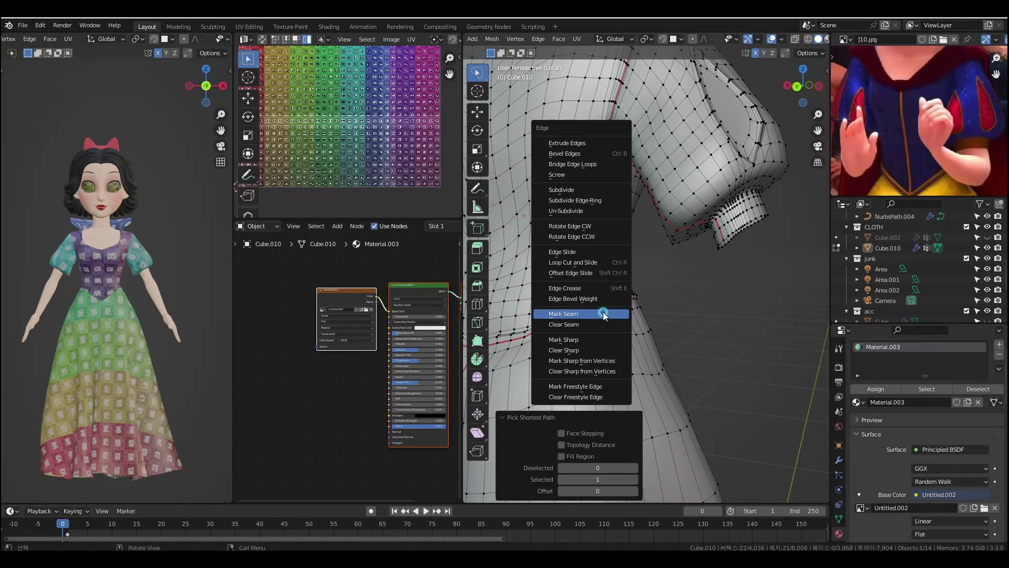
pyautogui.click(604, 314)
# - Unwrap the entire dress again from front view and cancel a trial move of the bodice's island
pyautogui.press('KP_1')
pyautogui.press('a')
pyautogui.press('u')
pyautogui.click(647, 255)
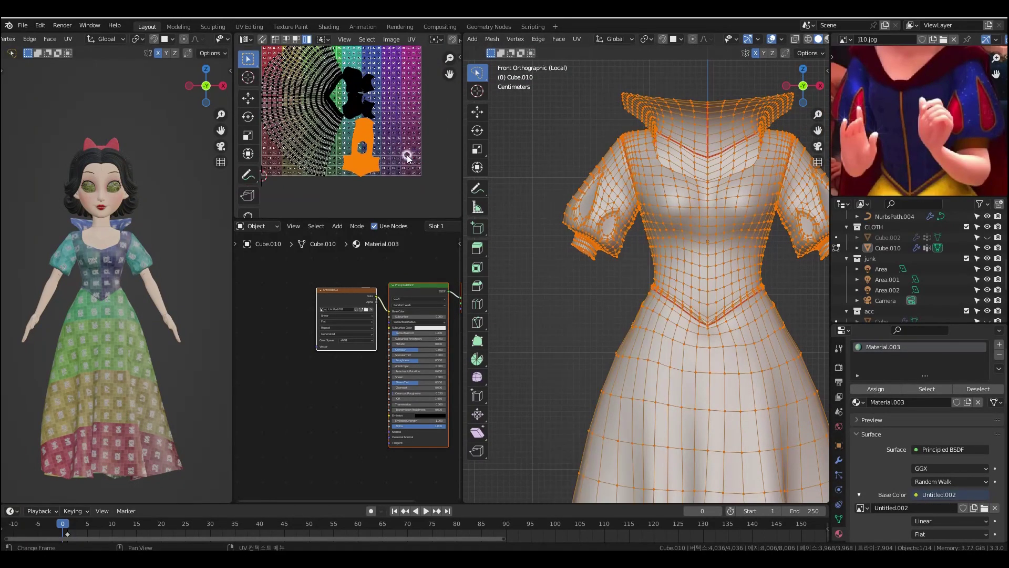
pyautogui.scroll(2, 408, 158)
pyautogui.press('g')
pyautogui.rightClick(399, 165)
# - Mark an edge path across one shoulder of the dress, between the collar and sleeve seams, as a seam
pyautogui.moveTo(741, 241); pyautogui.dragTo(650, 240, button='middle')
pyautogui.click(730, 235)
pyautogui.scroll(3, 651, 241)
pyautogui.scroll(2, 660, 244)
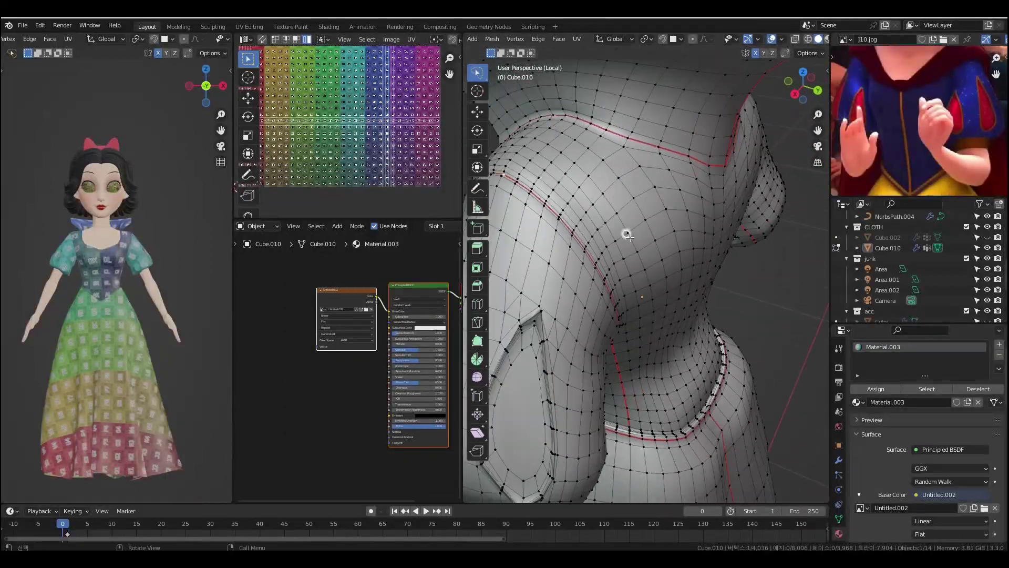
pyautogui.keyDown('ctrl'); pyautogui.click(626, 145); pyautogui.keyUp('ctrl')
pyautogui.hotkey('ctrl', 'e')
pyautogui.click(605, 216)
# - Mark the matching edge path across the opposite shoulder as a seam
pyautogui.moveTo(757, 226); pyautogui.dragTo(670, 238, button='middle')
pyautogui.keyDown('ctrl'); pyautogui.click(653, 126); pyautogui.keyUp('ctrl')
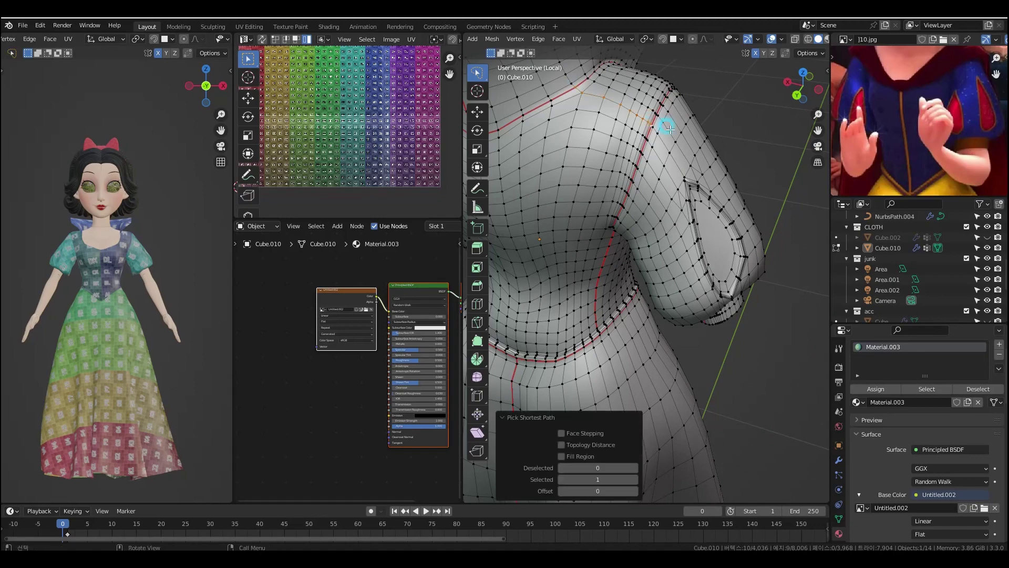
pyautogui.scroll(3, 653, 134)
pyautogui.hotkey('ctrl', 'e')
pyautogui.click(647, 226)
# - Unwrap the whole dress again using the new shoulder seams
pyautogui.press('a')
pyautogui.press('u')
pyautogui.click(651, 225)
# - Rotate the bodice's UV islands upright by 90° and set them side by side along the grid's lower edge
pyautogui.scroll(-1, 365, 165)
pyautogui.click(365, 164)
pyautogui.write('r90')
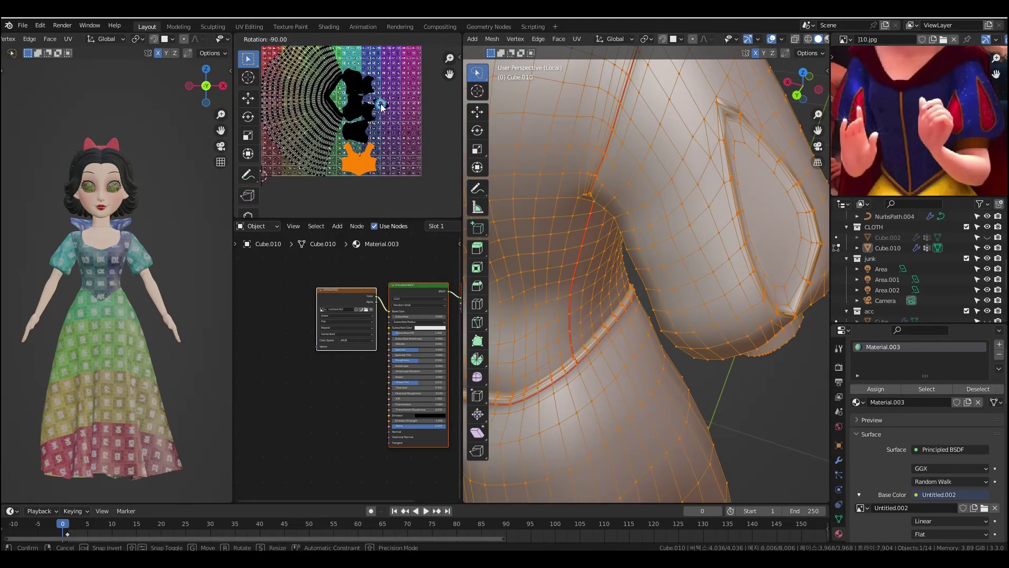
pyautogui.press('Return')
pyautogui.press('g')
pyautogui.click(387, 158)
pyautogui.moveTo(403, 218); pyautogui.dragTo(402, 337)
pyautogui.scroll(2, 374, 254)
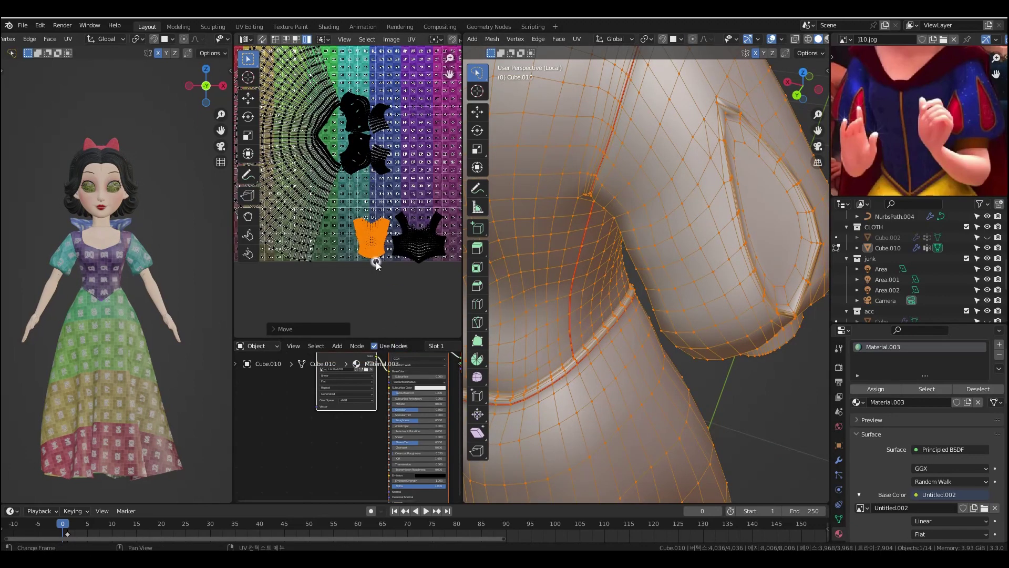
pyautogui.moveTo(374, 254); pyautogui.dragTo(399, 273, button='middle')
# - Rotate the skirt's UV island so its waist faces up and move it above the other islands
pyautogui.click(328, 246)
pyautogui.press('r')
pyautogui.click(389, 150)
pyautogui.scroll(-3, 345, 181)
pyautogui.press('g')
pyautogui.click(360, 97)
# - Move the sleeve and collar islands to the lower-left area of the UV grid
pyautogui.click(374, 156)
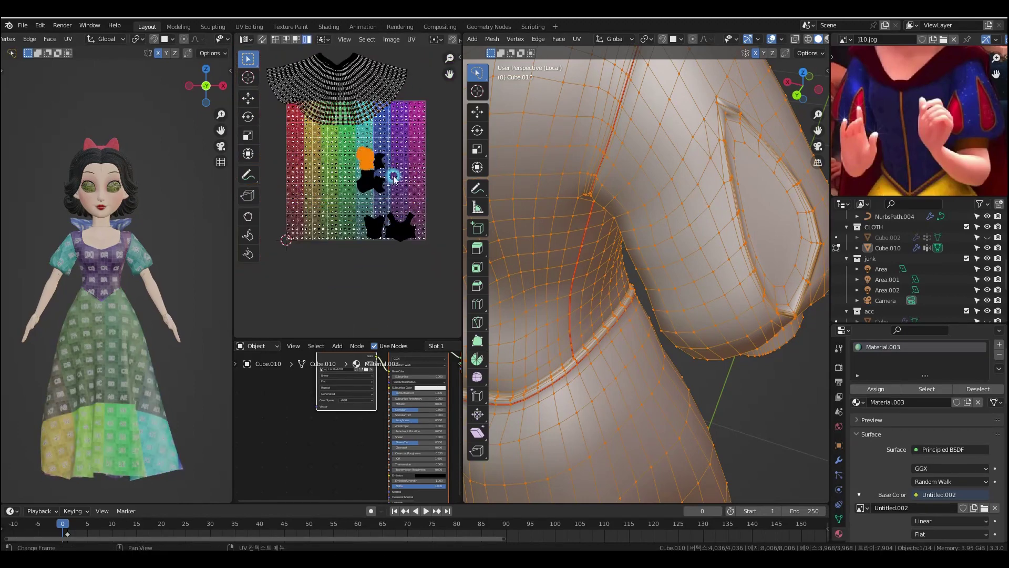
pyautogui.scroll(1, 382, 205)
pyautogui.press('g')
pyautogui.click(387, 182)
pyautogui.press('g')
pyautogui.click(370, 179)
pyautogui.press('g')
pyautogui.click(311, 218)
# - Move the skirt island down inside the grid, above the smaller islands
pyautogui.click(362, 73)
pyautogui.press('g')
pyautogui.click(413, 148)
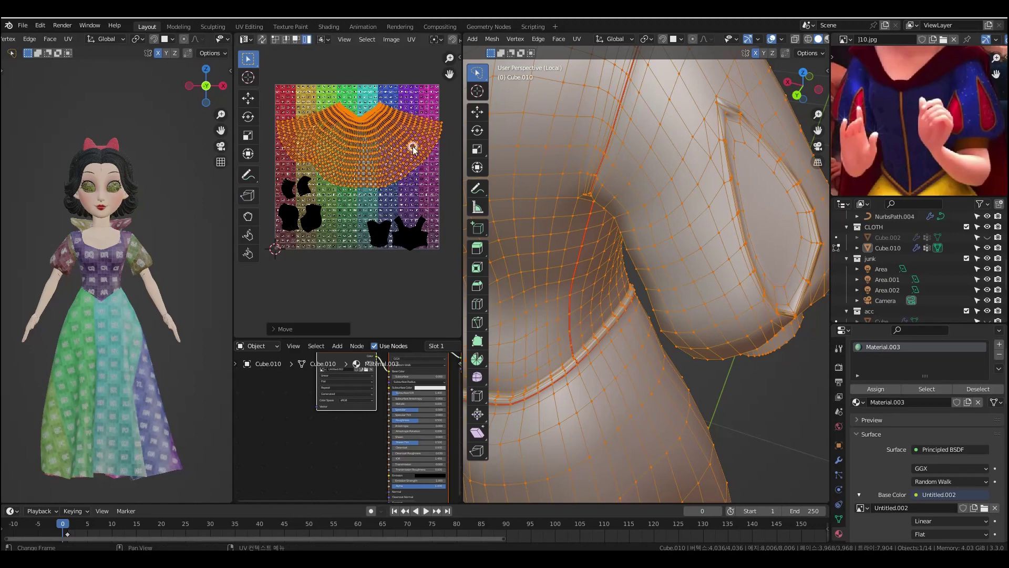
# - Rotate the two sleeve islands so their arched edges face up and place them along the grid's lower edge
pyautogui.scroll(4, 413, 150)
pyautogui.click(385, 181)
pyautogui.click(351, 215)
pyautogui.click(299, 185)
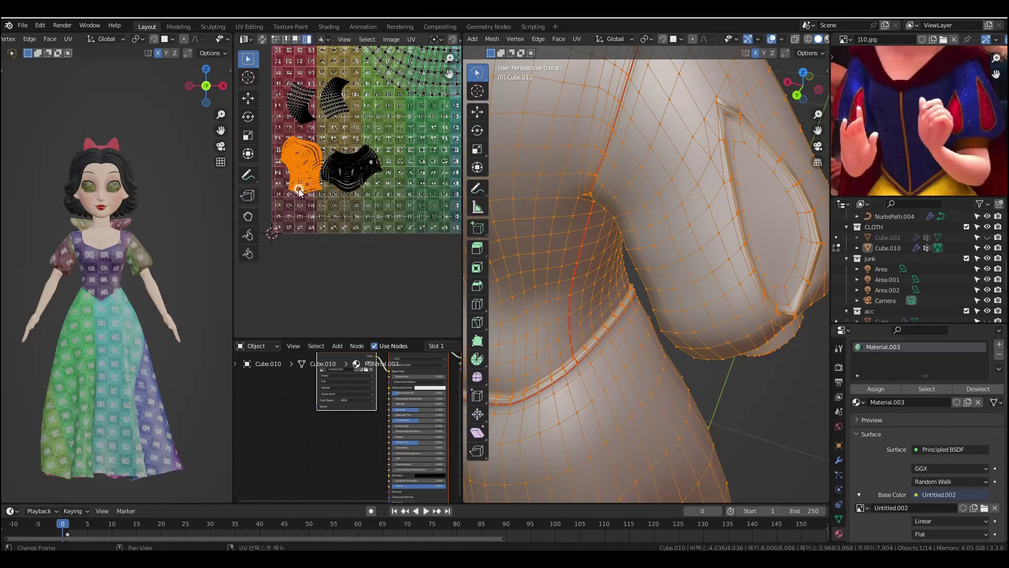
pyautogui.scroll(4, 158, 210)
pyautogui.click(351, 176)
pyautogui.press('r')
pyautogui.click(350, 152)
pyautogui.press('g')
pyautogui.click(394, 156)
pyautogui.click(309, 182)
pyautogui.press('r')
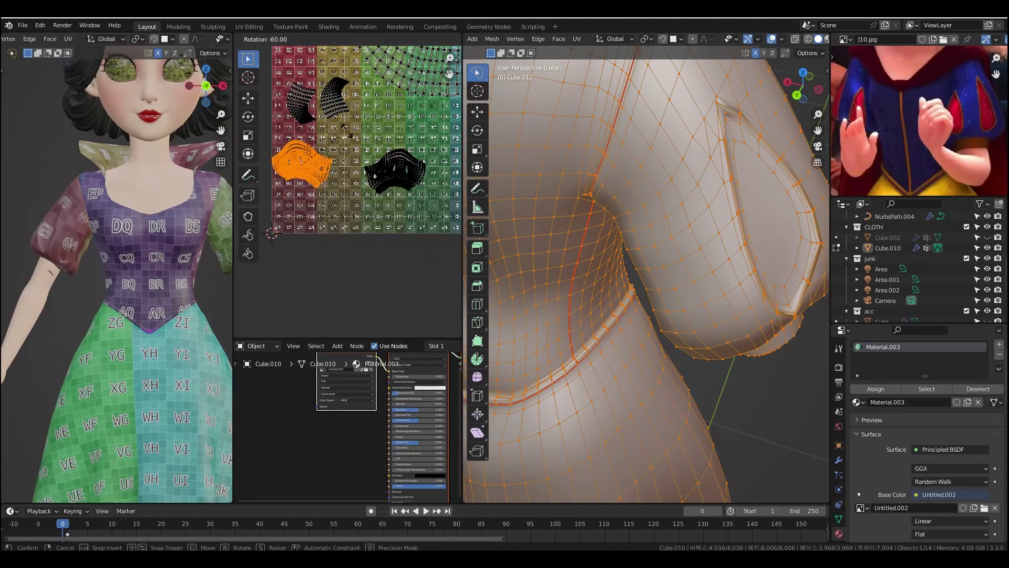
pyautogui.press('g')
# - Enlarge both sleeve islands together and reposition them in the lower-left corner of the UV grid
pyautogui.scroll(-1, 345, 197)
pyautogui.keyDown('shift'); pyautogui.click(388, 181); pyautogui.keyUp('shift')
pyautogui.press('s')
pyautogui.click(403, 196)
pyautogui.press('g')
pyautogui.click(407, 203)
pyautogui.moveTo(408, 203); pyautogui.dragTo(294, 190, button='middle')
# - Enlarge the front bodice island and move the back bodice island above the sleeve islands
pyautogui.click(388, 188)
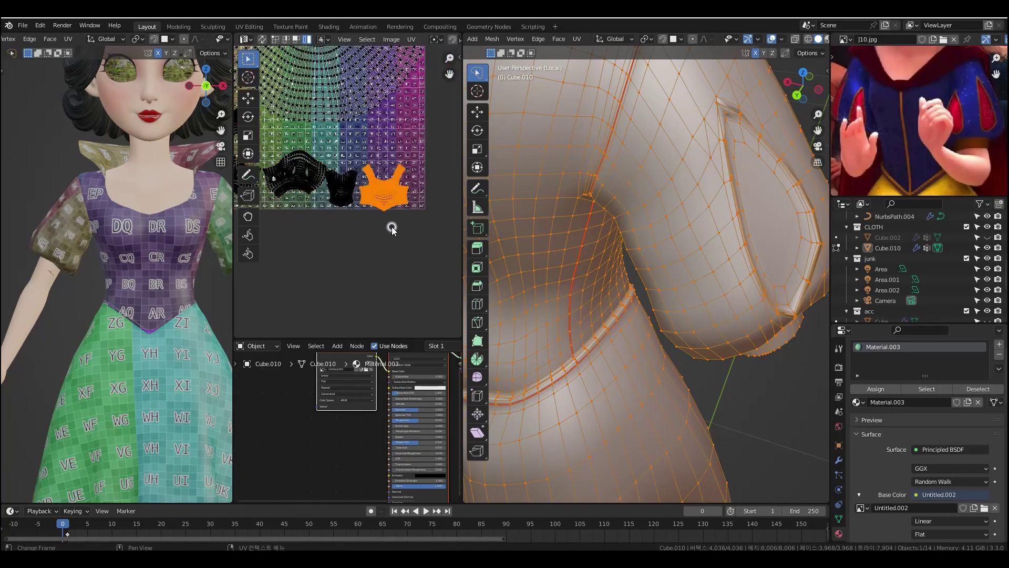
pyautogui.press('s')
pyautogui.click(402, 246)
pyautogui.click(340, 188)
pyautogui.moveTo(379, 167); pyautogui.dragTo(436, 185, button='middle')
pyautogui.press('g')
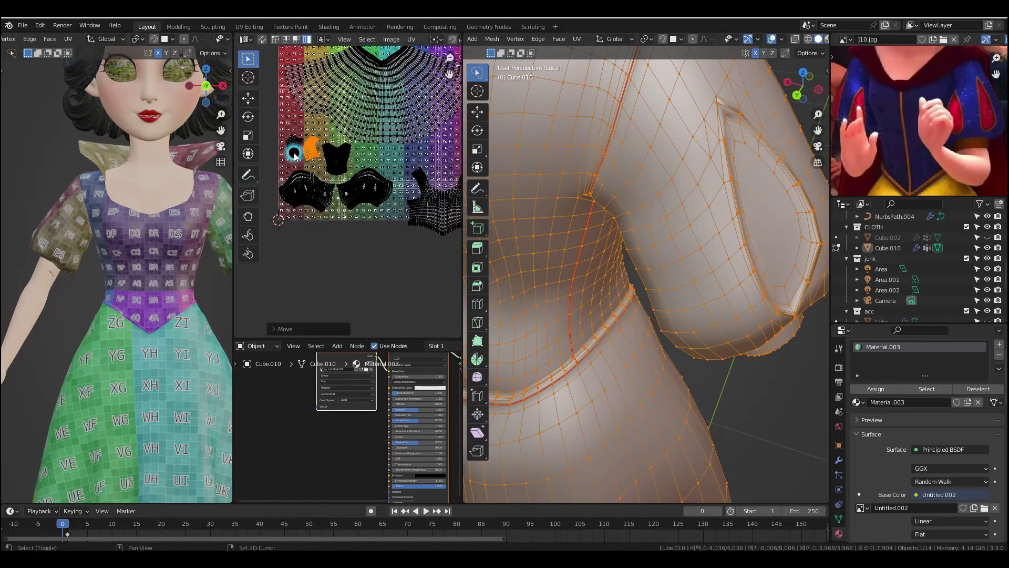
# - Move the two collar islands to the UV grid's upper-left corner and resize them
pyautogui.keyDown('shift'); pyautogui.click(294, 153); pyautogui.keyUp('shift')
pyautogui.scroll(-1, 310, 155)
pyautogui.moveTo(321, 157); pyautogui.dragTo(333, 197, button='middle')
pyautogui.press('g')
pyautogui.click(331, 111)
pyautogui.press('s')
# - Fit the enlarged front bodice island into the lower-right corner of the UV grid
pyautogui.keyDown('shift'); pyautogui.moveTo(405, 215); pyautogui.dragTo(350, 197, button='middle'); pyautogui.keyUp('shift')
pyautogui.click(364, 214)
pyautogui.press('g')
pyautogui.click(359, 200)
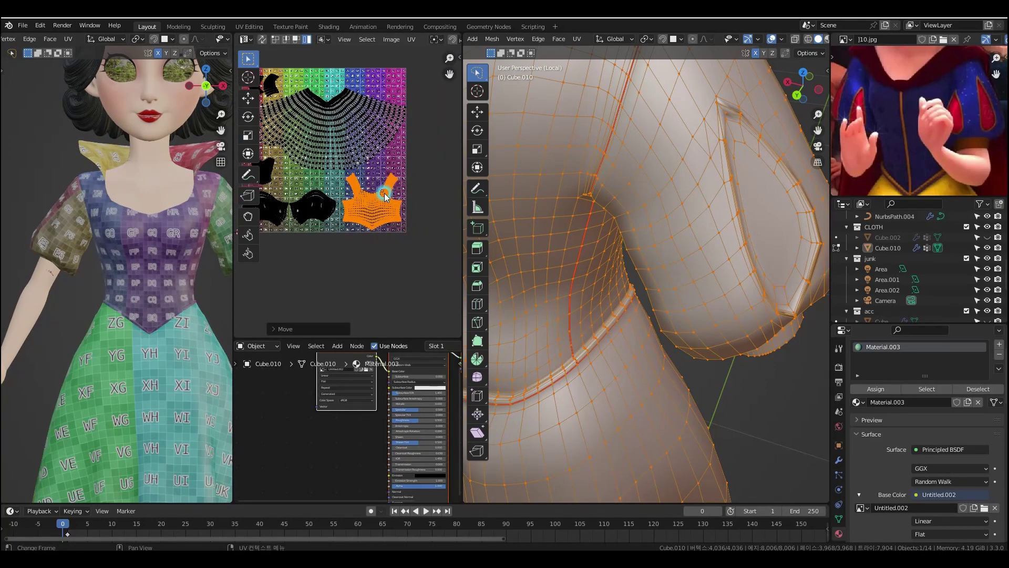
pyautogui.scroll(-1, 349, 188)
# - Remove the color grid material from the dress and give it a new default material
pyautogui.press('KP_1')
pyautogui.scroll(-4, 686, 247)
pyautogui.keyDown('shift'); pyautogui.moveTo(748, 272); pyautogui.dragTo(692, 279, button='middle'); pyautogui.keyUp('shift')
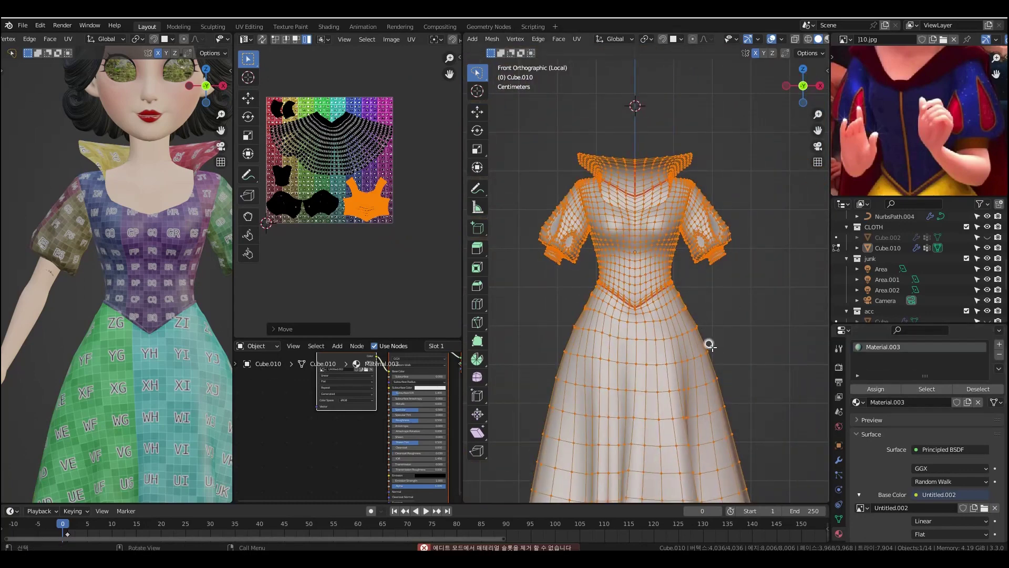
pyautogui.press('Tab')
pyautogui.click(999, 369)
pyautogui.click(935, 411)
pyautogui.moveTo(903, 411); pyautogui.dragTo(910, 352, button='middle')
pyautogui.moveTo(400, 353); pyautogui.dragTo(380, 395, button='middle')
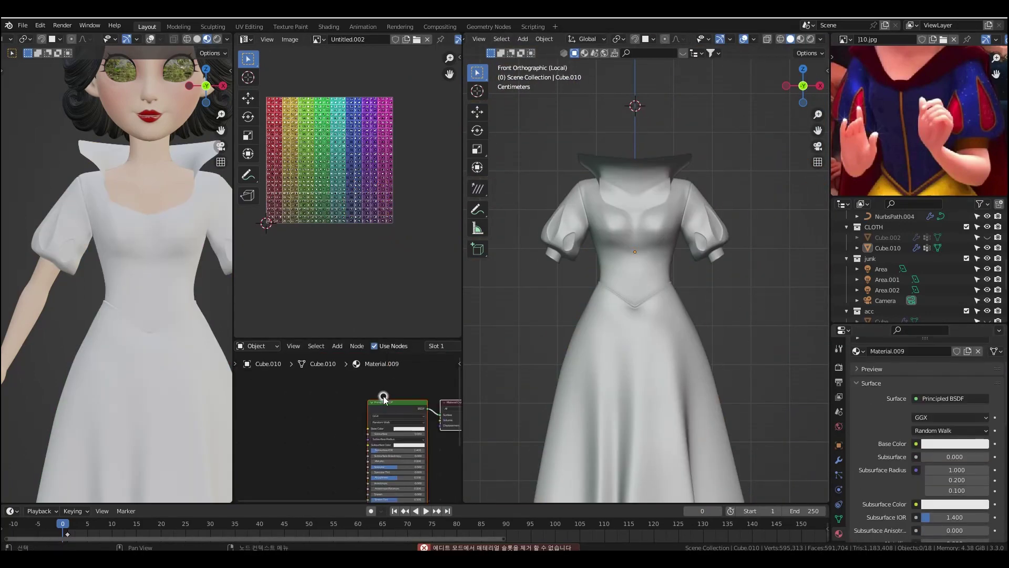
# - Select the whole skirt by growing a hem edge loop up to the waist seam
pyautogui.press('Tab')
pyautogui.scroll(3, 683, 315)
pyautogui.scroll(2, 751, 268)
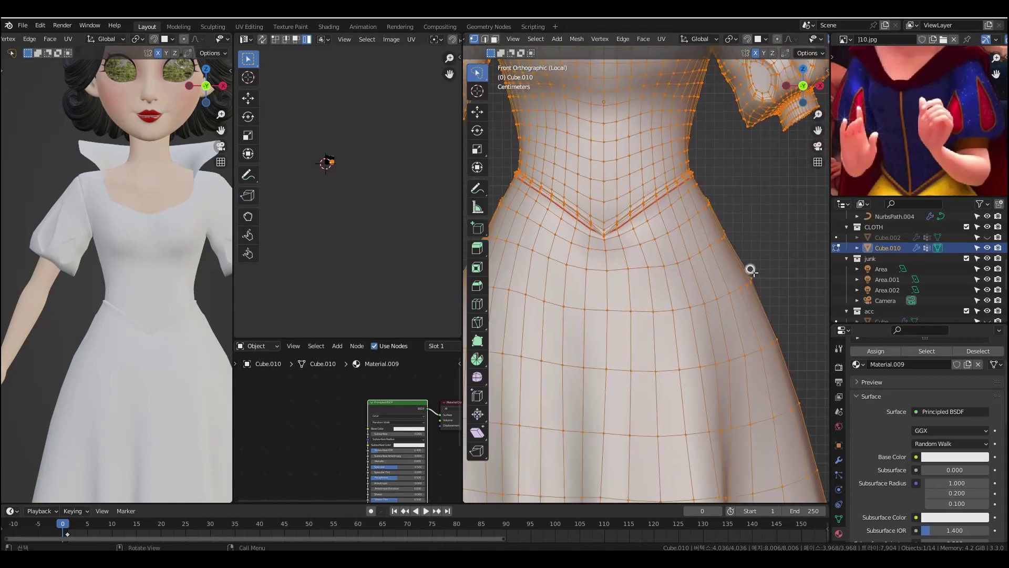
pyautogui.click(759, 253)
pyautogui.scroll(-8, 746, 258)
pyautogui.moveTo(683, 278); pyautogui.dragTo(613, 305, button='middle')
pyautogui.press('KP_1')
pyautogui.keyDown('alt'); pyautogui.click(695, 451); pyautogui.keyUp('alt')
pyautogui.press('ctrl+KP_Add')
pyautogui.press('ctrl+KP_Add')
pyautogui.press('ctrl+KP_Add')
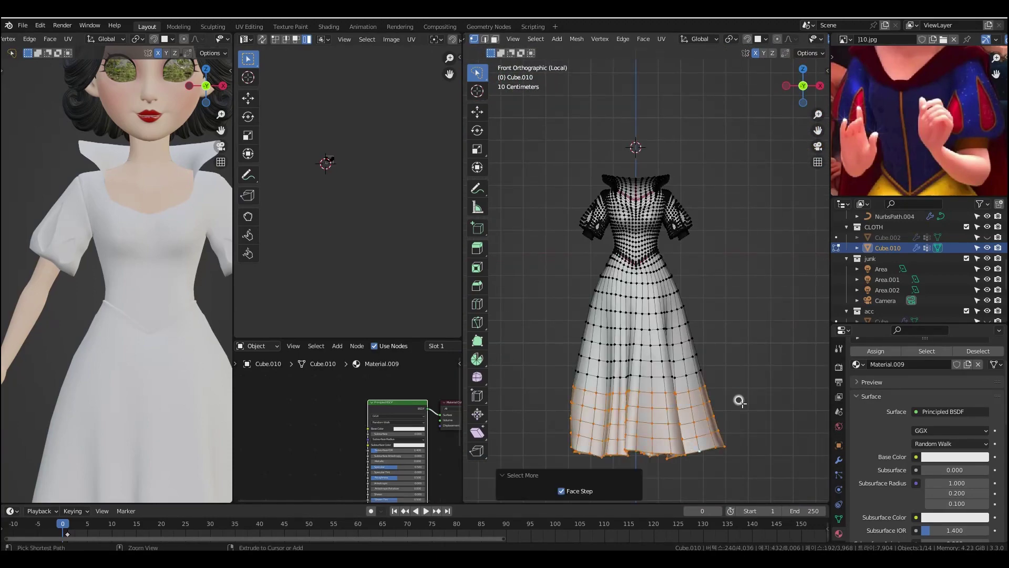
pyautogui.scroll(4, 712, 329)
pyautogui.press('ctrl+KP_Add')
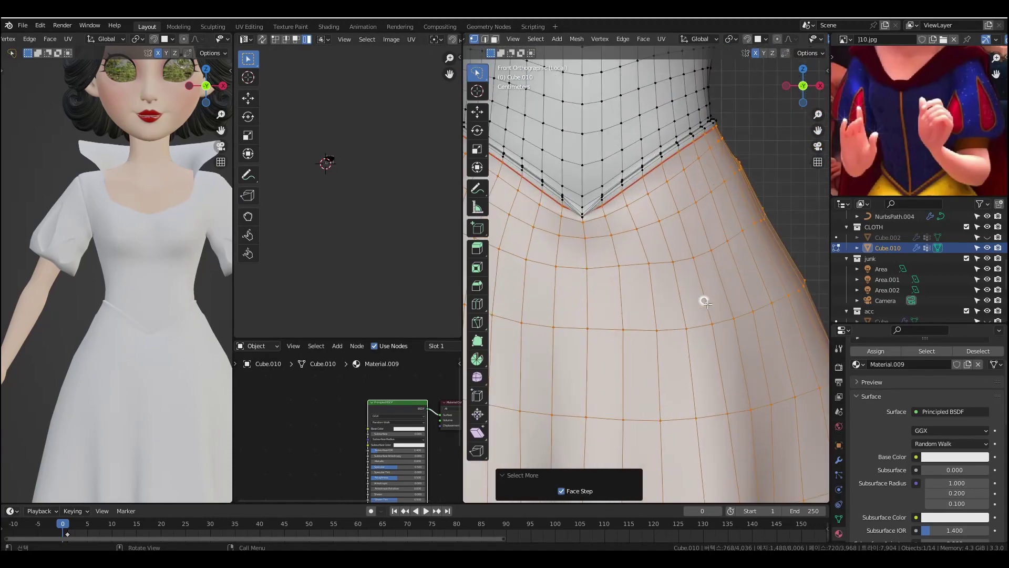
# - Set the new material's base color to the yellow sampled from the skirt in the reference image
pyautogui.scroll(-2, 890, 398)
pyautogui.scroll(4, 890, 397)
pyautogui.scroll(-3, 687, 349)
pyautogui.scroll(-1, 942, 497)
pyautogui.click(890, 191)
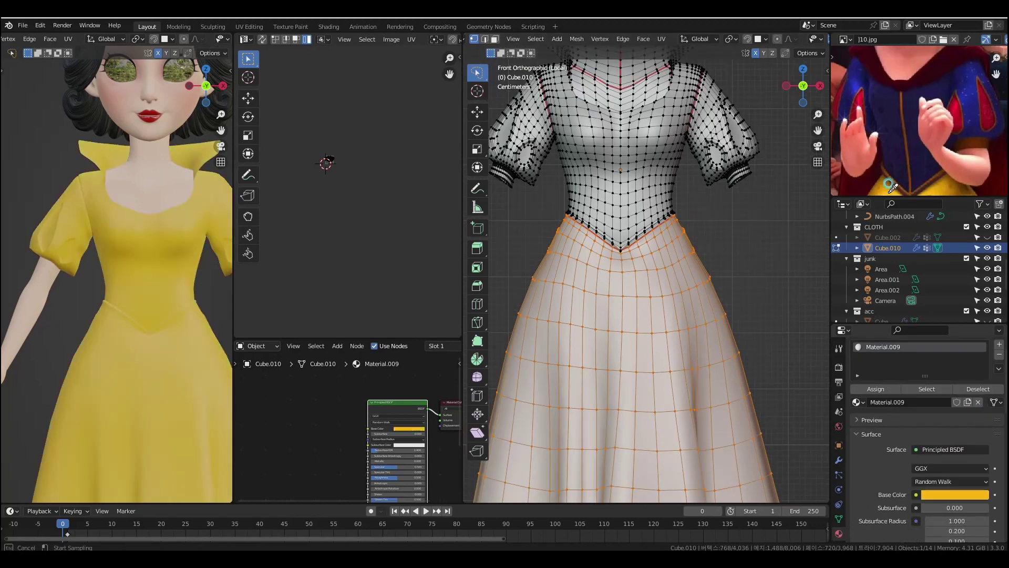
# - Add a second material slot to the dress with a new white material
pyautogui.scroll(-1, 730, 324)
pyautogui.click(998, 344)
pyautogui.click(925, 440)
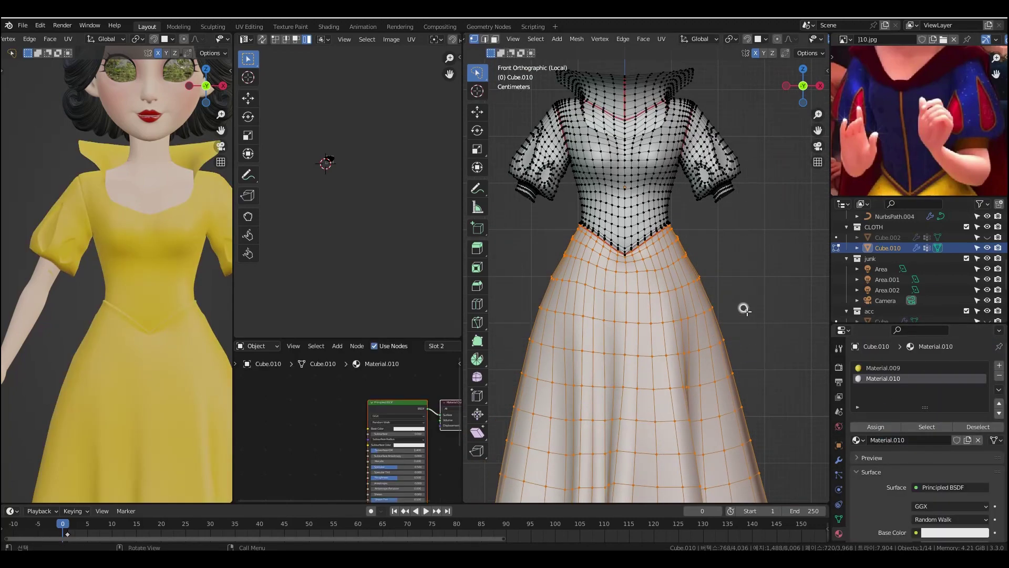
# - Select the collar by growing its upper edge loop and assign the second material to it
pyautogui.click(886, 379)
pyautogui.hotkey('alt', 'a')
pyautogui.scroll(5, 656, 269)
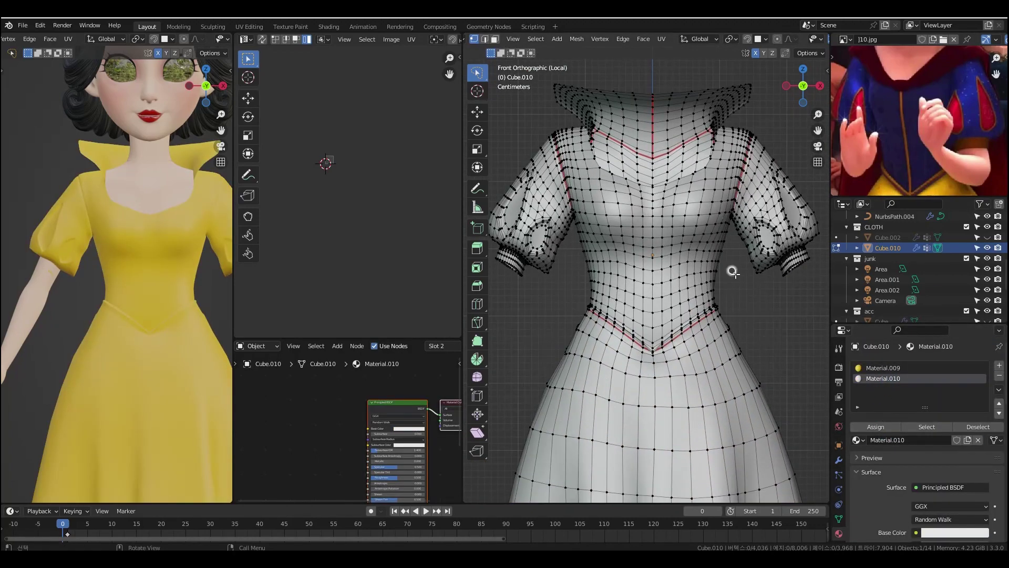
pyautogui.scroll(-4, 657, 268)
pyautogui.keyDown('alt'); pyautogui.click(692, 161); pyautogui.keyUp('alt')
pyautogui.moveTo(692, 162); pyautogui.dragTo(634, 225, button='middle')
pyautogui.press('ctrl+KP_Add')
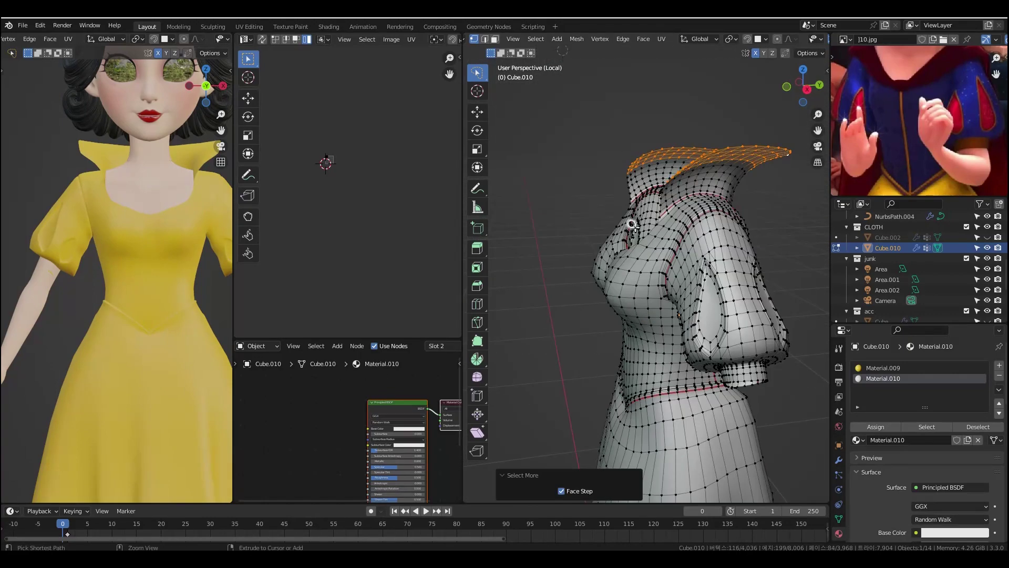
pyautogui.click(877, 425)
# - Add a third material slot to the dress with another new white material
pyautogui.moveTo(647, 338); pyautogui.dragTo(743, 277, button='middle')
pyautogui.click(998, 366)
pyautogui.click(885, 429)
pyautogui.click(927, 439)
# - Select the bodice by growing the neckline edge loop down to the waist seam
pyautogui.keyDown('alt'); pyautogui.click(706, 208); pyautogui.keyUp('alt')
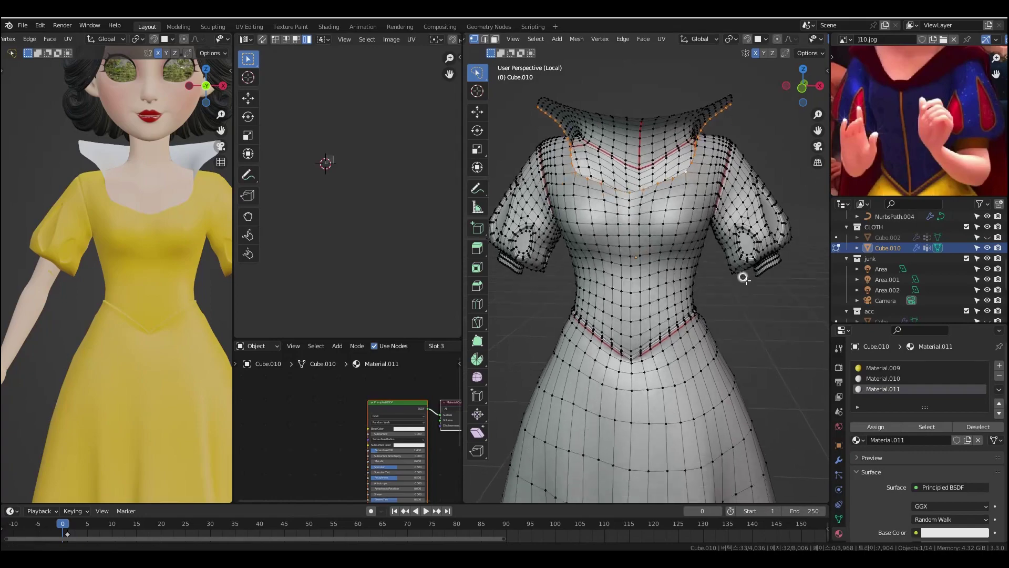
pyautogui.scroll(3, 663, 319)
pyautogui.press('ctrl+KP_Add')
pyautogui.press('ctrl+KP_Add')
pyautogui.press('ctrl+KP_Add')
pyautogui.press('ctrl+KP_Add')
pyautogui.press('ctrl+KP_Add')
pyautogui.press('ctrl+KP_Add')
pyautogui.press('ctrl+KP_Add')
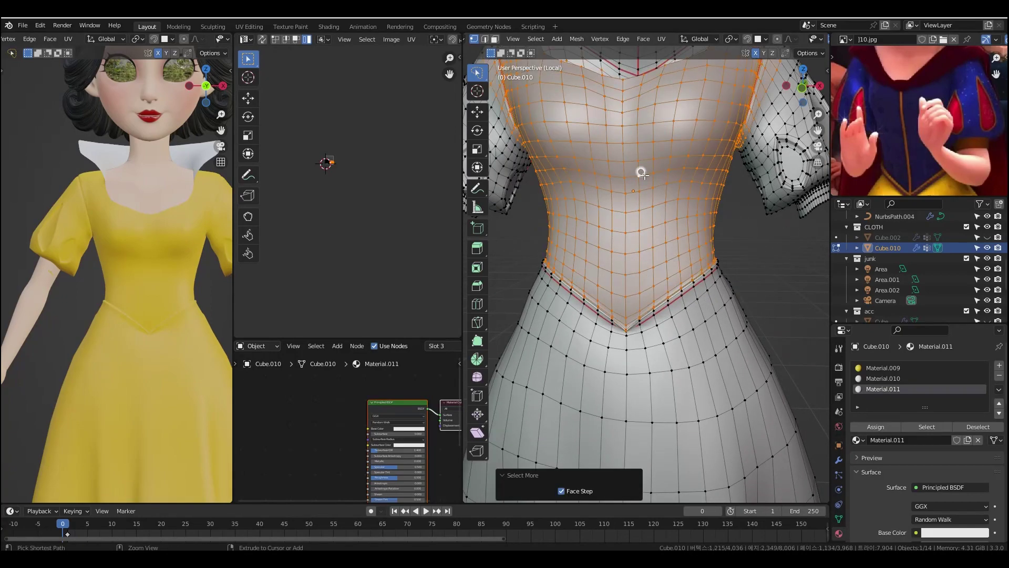
# - Refine the bodice selection around its edges and assign the third material to it
pyautogui.moveTo(704, 284); pyautogui.dragTo(697, 310, button='middle')
pyautogui.keyDown('shift'); pyautogui.moveTo(668, 136); pyautogui.dragTo(593, 235, button='middle'); pyautogui.keyUp('shift')
pyautogui.keyDown('ctrl'); pyautogui.moveTo(618, 192); pyautogui.dragTo(599, 213); pyautogui.keyUp('ctrl')
pyautogui.moveTo(599, 213)
pyautogui.keyDown('alt'); pyautogui.mouseDown(button='middle')
pyautogui.moveTo(687, 171)
pyautogui.moveTo(799, 310)
pyautogui.moveTo(619, 331)
pyautogui.moveTo(731, 296)
pyautogui.mouseUp(button='middle'); pyautogui.keyUp('alt')
pyautogui.click(878, 427)
# - Select both sleeves by growing their edge loops and assign them the same material as the bodice
pyautogui.keyDown('alt'); pyautogui.click(753, 338); pyautogui.keyUp('alt')
pyautogui.moveTo(752, 338); pyautogui.dragTo(490, 411, button='middle')
pyautogui.keyDown('alt'); pyautogui.keyDown('shift'); pyautogui.click(549, 328); pyautogui.keyUp('shift'); pyautogui.keyUp('alt')
pyautogui.press('ctrl+KP_Add')
pyautogui.press('ctrl+KP_Add')
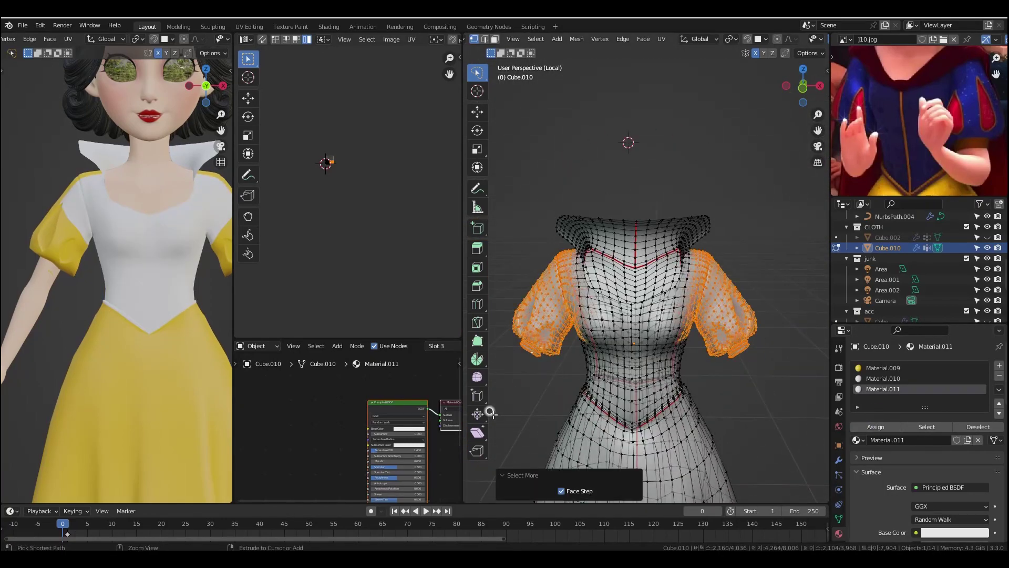
pyautogui.moveTo(157, 315); pyautogui.dragTo(68, 331, button='middle')
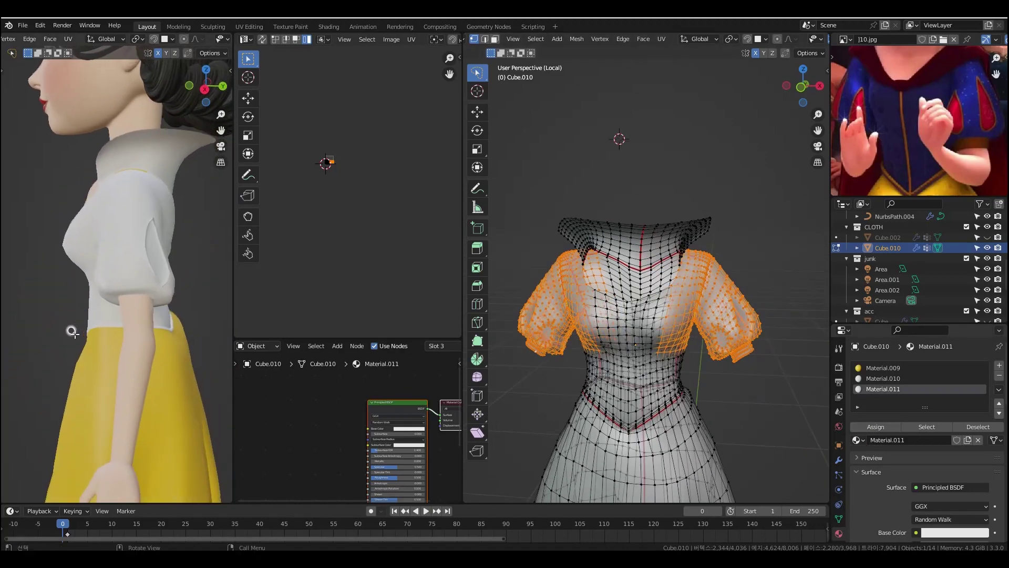
# - Add a fourth material slot to the dress with a new material
pyautogui.click(998, 365)
pyautogui.keyDown('shift'); pyautogui.moveTo(726, 391); pyautogui.dragTo(704, 345, button='middle'); pyautogui.keyUp('shift')
pyautogui.moveTo(983, 169); pyautogui.dragTo(987, 130, button='middle')
pyautogui.moveTo(743, 382); pyautogui.dragTo(720, 377, button='middle')
pyautogui.scroll(2, 720, 377)
pyautogui.click(882, 427)
pyautogui.click(896, 440)
# - Select both sleeve cuffs by growing their edge loops twice and assign them the fourth material
pyautogui.keyDown('alt'); pyautogui.click(756, 326); pyautogui.keyUp('alt')
pyautogui.moveTo(756, 329); pyautogui.dragTo(597, 314, button='middle')
pyautogui.keyDown('alt'); pyautogui.keyDown('shift'); pyautogui.click(599, 308); pyautogui.keyUp('shift'); pyautogui.keyUp('alt')
pyautogui.press('KP_1')
pyautogui.press('ctrl+KP_Add')
pyautogui.press('ctrl+KP_Add')
pyautogui.scroll(3, 705, 306)
pyautogui.keyDown('shift'); pyautogui.moveTo(791, 345); pyautogui.dragTo(713, 269, button='middle'); pyautogui.keyUp('shift')
pyautogui.scroll(4, 705, 306)
pyautogui.click(881, 427)
pyautogui.scroll(-3, 688, 302)
pyautogui.press('KP_1')
pyautogui.scroll(-3, 925, 473)
# - Set the cuff material's base colour by sampling the dark brown from the reference image
pyautogui.click(954, 469)
pyautogui.click(977, 454)
pyautogui.click(914, 155)
pyautogui.moveTo(79, 237)
pyautogui.mouseDown(button='middle')
pyautogui.moveTo(190, 237)
pyautogui.moveTo(68, 231)
pyautogui.mouseUp(button='middle')
pyautogui.moveTo(823, 160); pyautogui.dragTo(669, 241, button='middle')
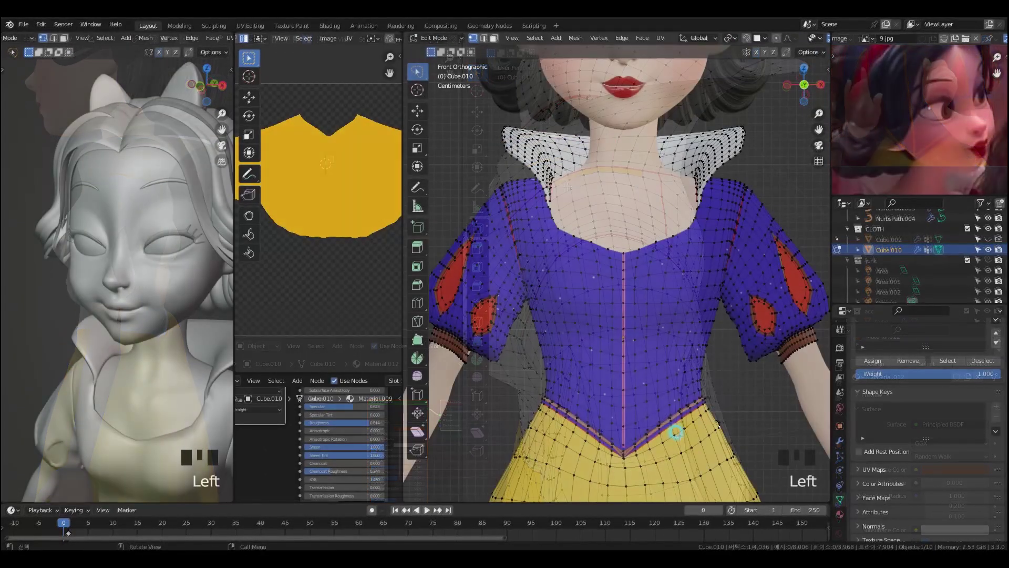
# - Select the bodice's neckline edge loop, then a section of the neckline with Pick Shortest Path
pyautogui.scroll(2, 678, 431)
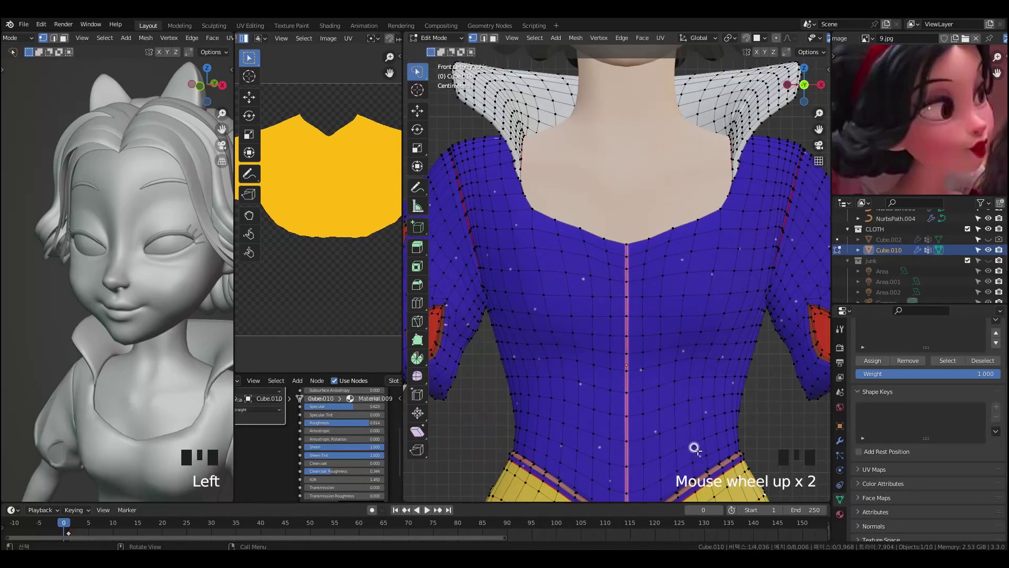
pyautogui.keyDown('shift'); pyautogui.moveTo(695, 448); pyautogui.dragTo(689, 387, button='middle'); pyautogui.keyUp('shift')
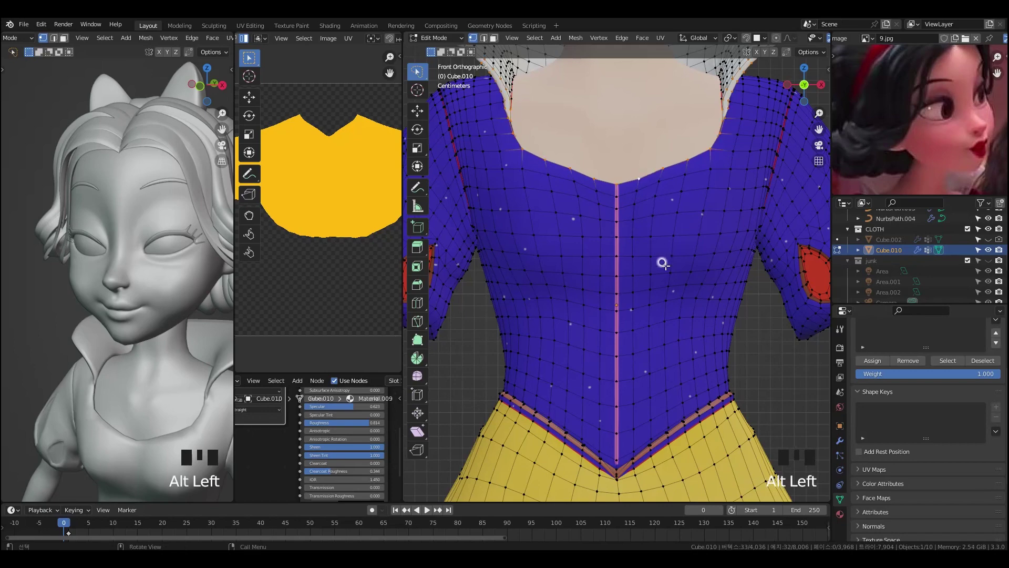
pyautogui.scroll(-2, 662, 263)
pyautogui.moveTo(678, 264); pyautogui.dragTo(665, 344, button='middle')
pyautogui.press('KP_Decimal')
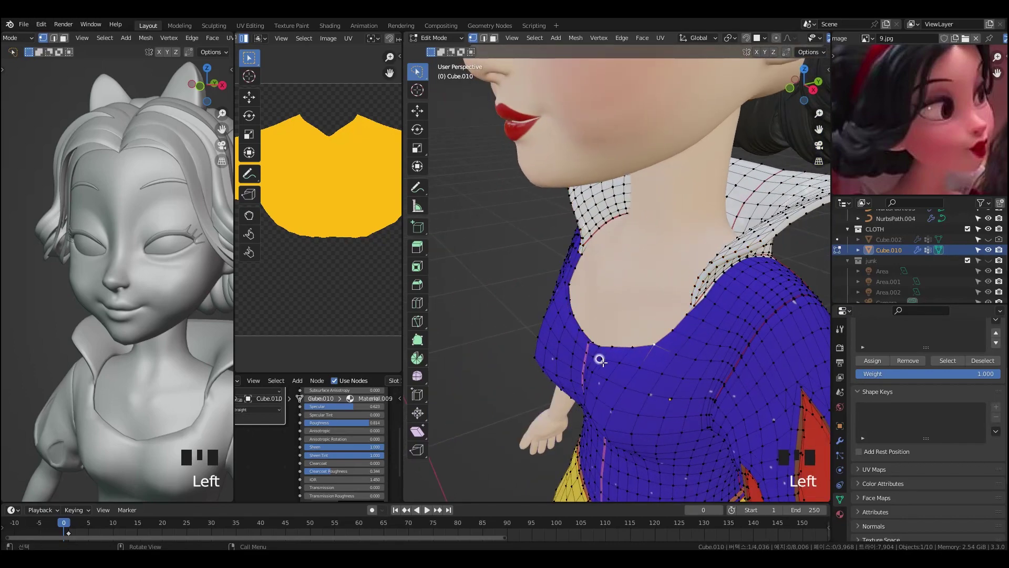
pyautogui.moveTo(703, 366); pyautogui.dragTo(704, 323, button='middle')
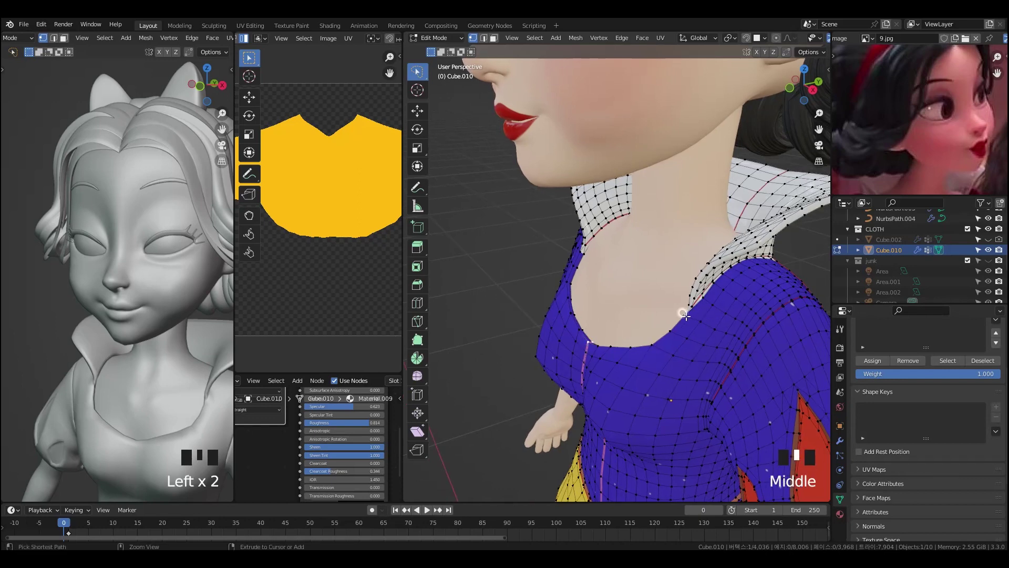
pyautogui.keyDown('ctrl'); pyautogui.click(621, 350); pyautogui.keyUp('ctrl')
# - Select several separate vertices across the front of the bodice one by one
pyautogui.moveTo(620, 350); pyautogui.dragTo(626, 351, button='middle')
pyautogui.moveTo(679, 281); pyautogui.dragTo(633, 331, button='middle')
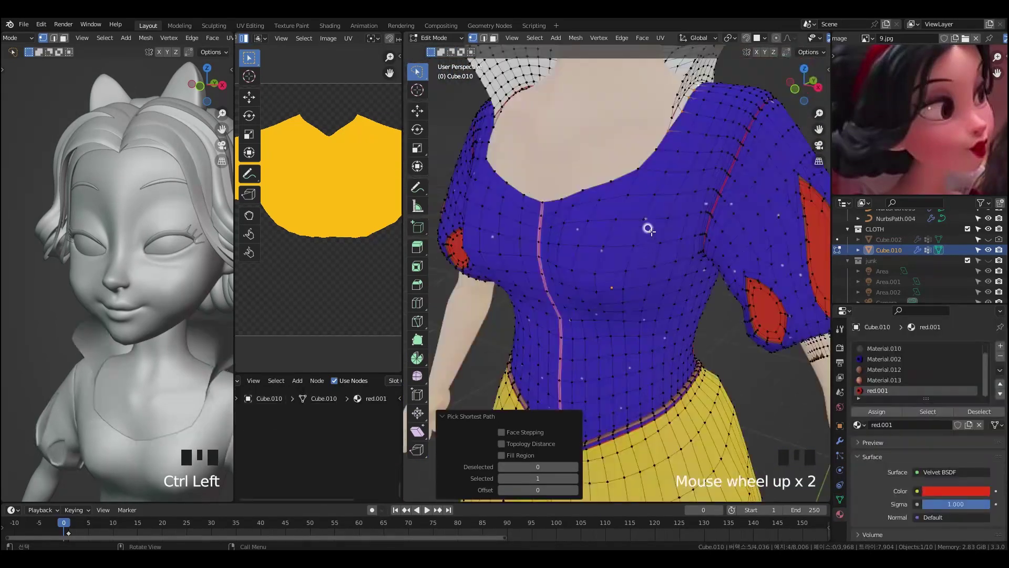
pyautogui.click(645, 219)
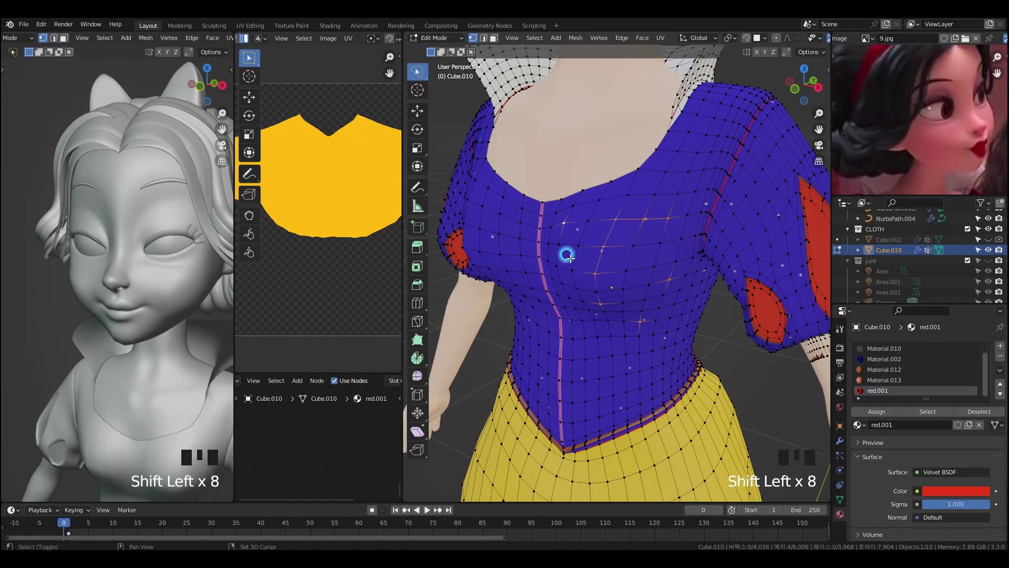
pyautogui.scroll(3, 658, 306)
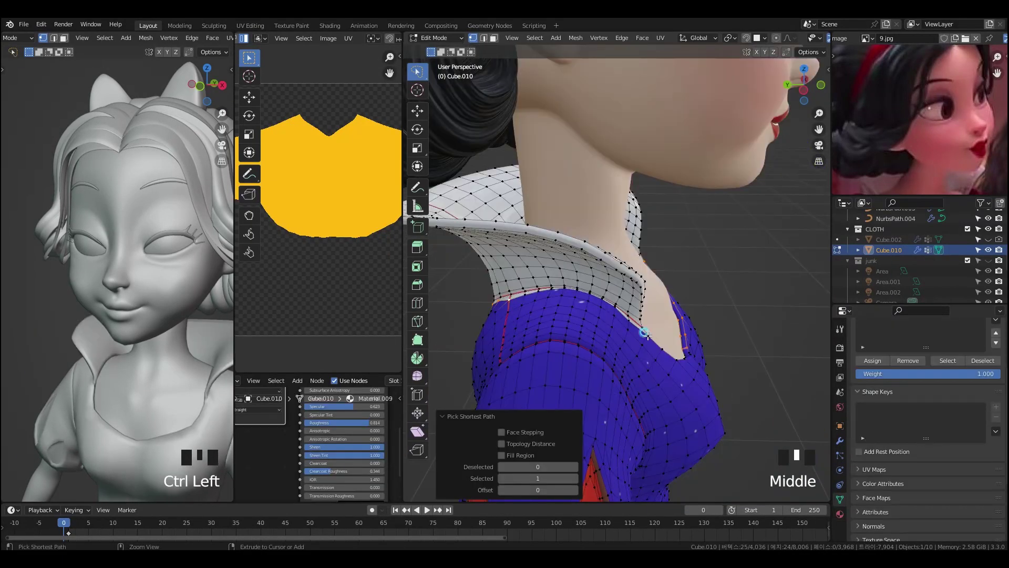
# - Clear the neckline path selection, then pick a new starting vertex and grow the selection three times
pyautogui.moveTo(647, 333); pyautogui.dragTo(734, 357, button='middle')
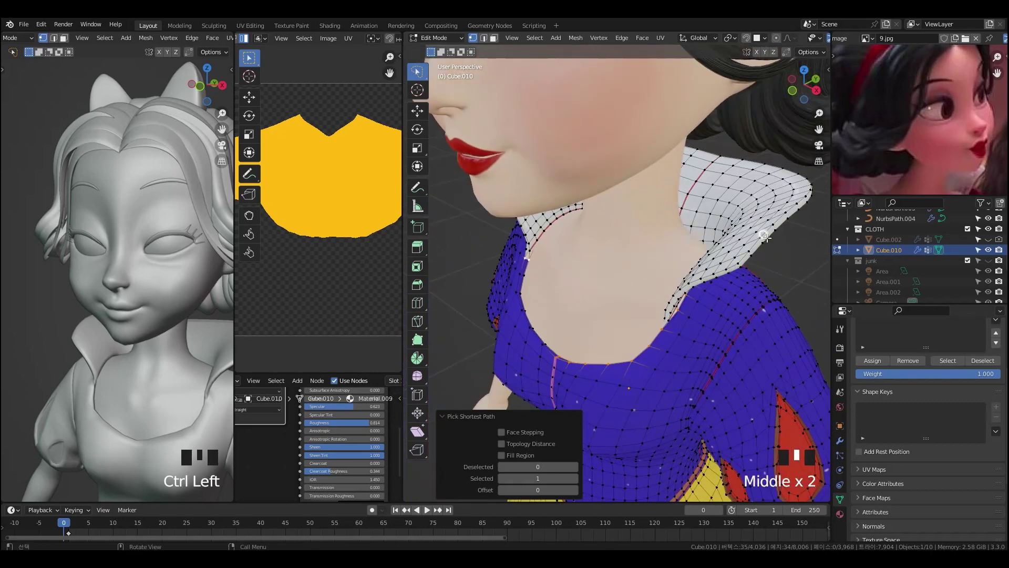
pyautogui.click(778, 239)
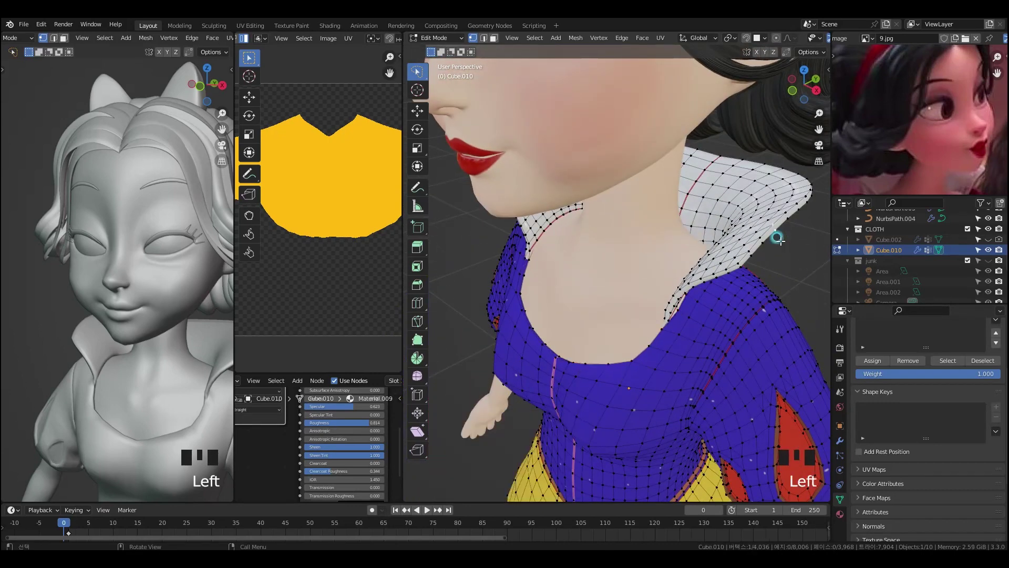
pyautogui.click(841, 444)
pyautogui.scroll(-5, 925, 399)
pyautogui.moveTo(760, 328)
pyautogui.mouseDown(button='middle')
pyautogui.moveTo(747, 321)
pyautogui.moveTo(757, 328)
pyautogui.mouseUp(button='middle')
pyautogui.press('ctrl+KP_Add')
pyautogui.press('ctrl+KP_Add')
pyautogui.press('ctrl+KP_Add')
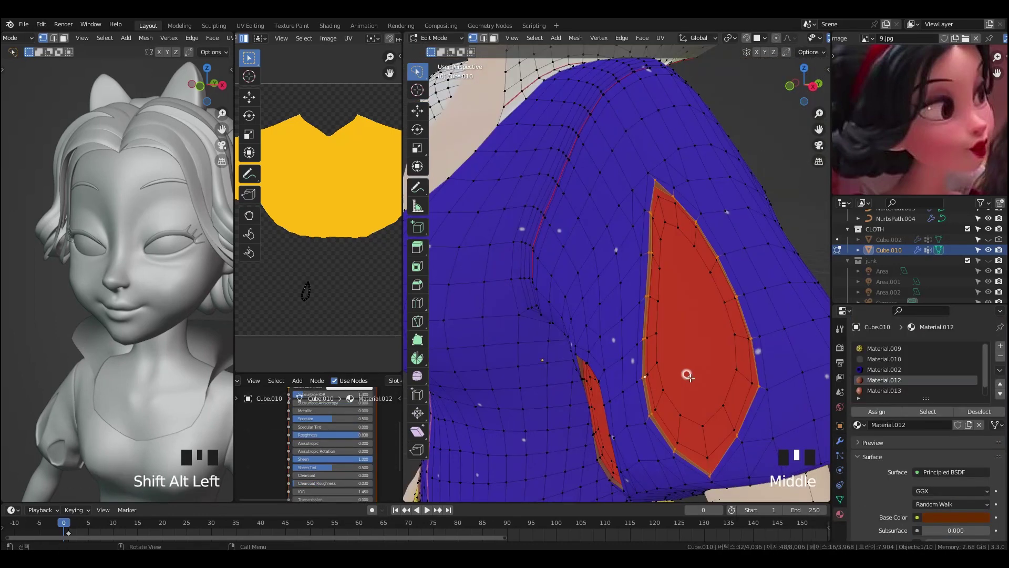
# - Select the centre face of the sleeve's large teardrop cutout and grow the selection twice over the whole cutout
pyautogui.moveTo(709, 376); pyautogui.dragTo(712, 398, button='middle')
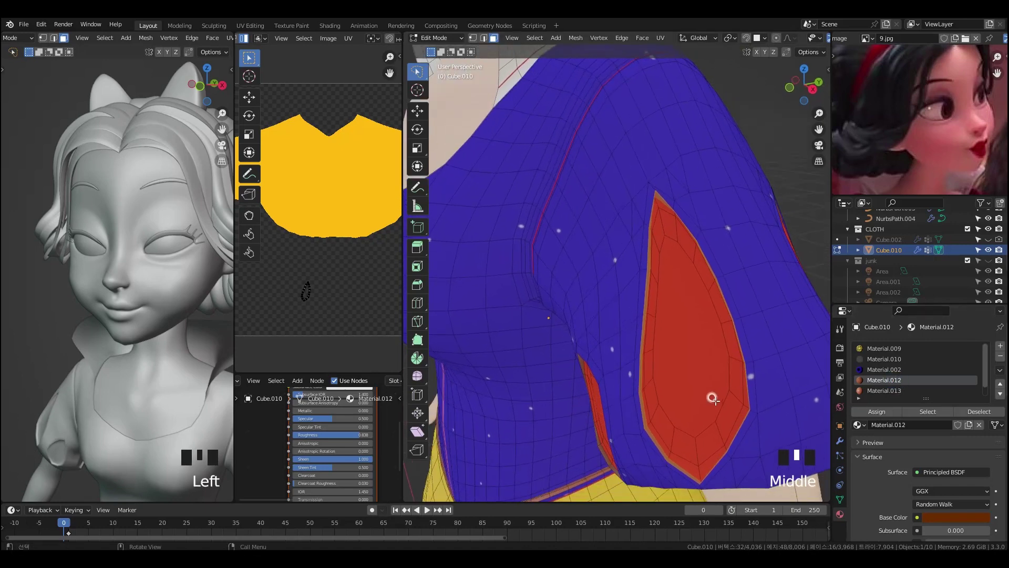
pyautogui.click(695, 361)
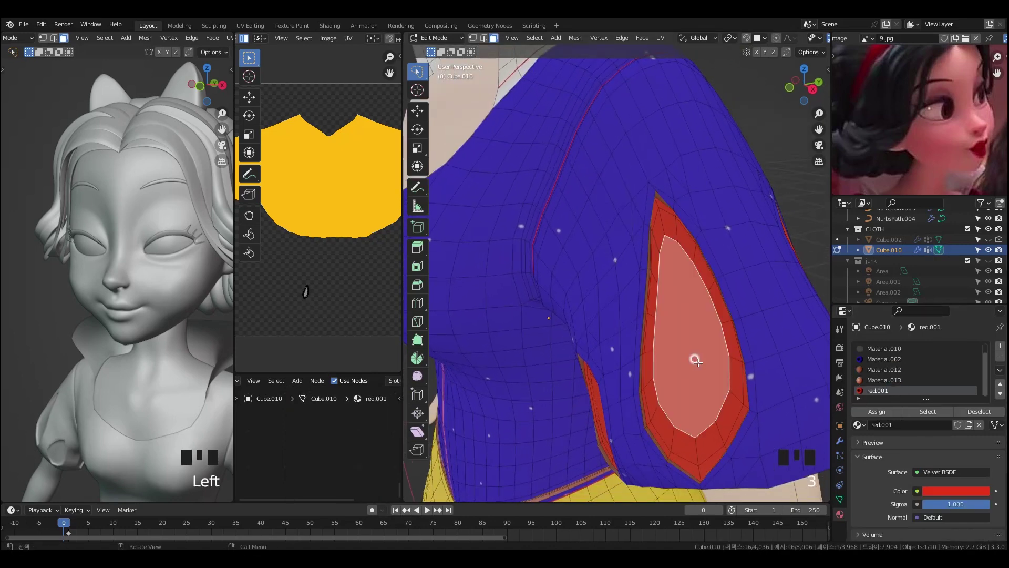
pyautogui.click(670, 402)
pyautogui.click(680, 385)
pyautogui.click(680, 379)
pyautogui.click(684, 365)
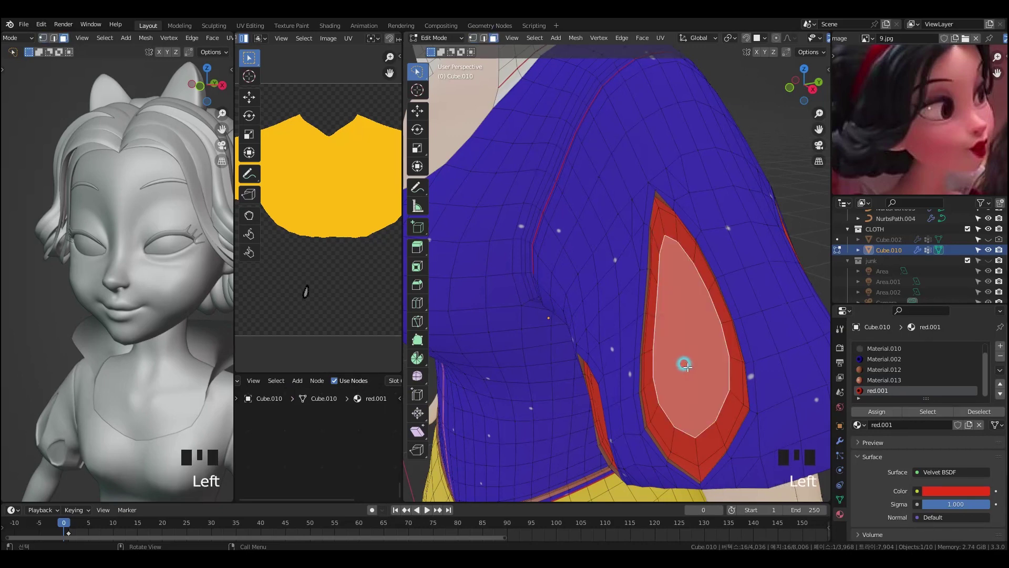
pyautogui.click(656, 394)
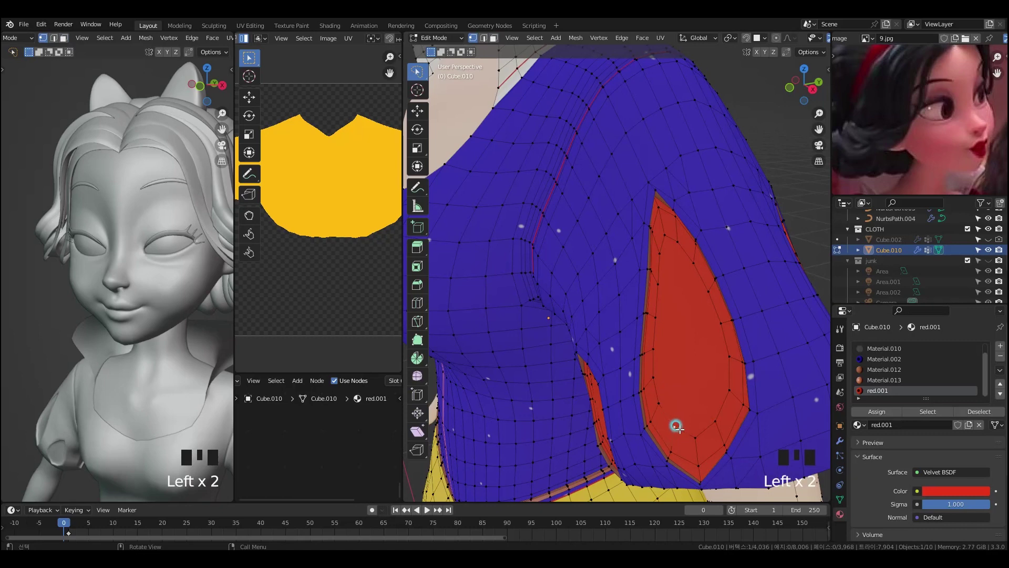
pyautogui.click(688, 367)
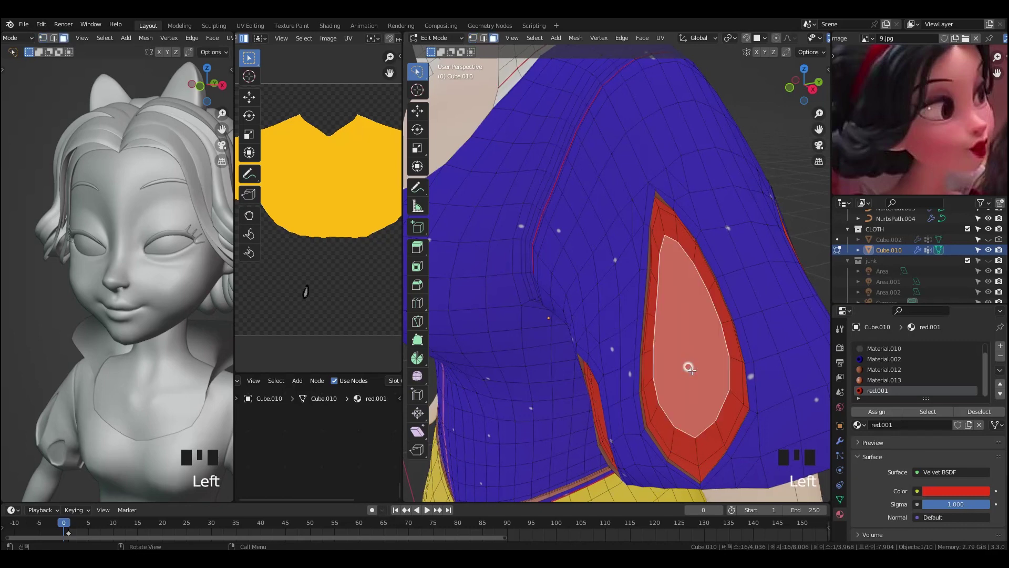
pyautogui.press('ctrl+KP_Add')
pyautogui.press('ctrl+KP_Add')
pyautogui.moveTo(689, 366)
pyautogui.mouseDown(button='middle')
pyautogui.moveTo(697, 384)
pyautogui.moveTo(691, 364)
pyautogui.moveTo(704, 368)
pyautogui.mouseUp(button='middle')
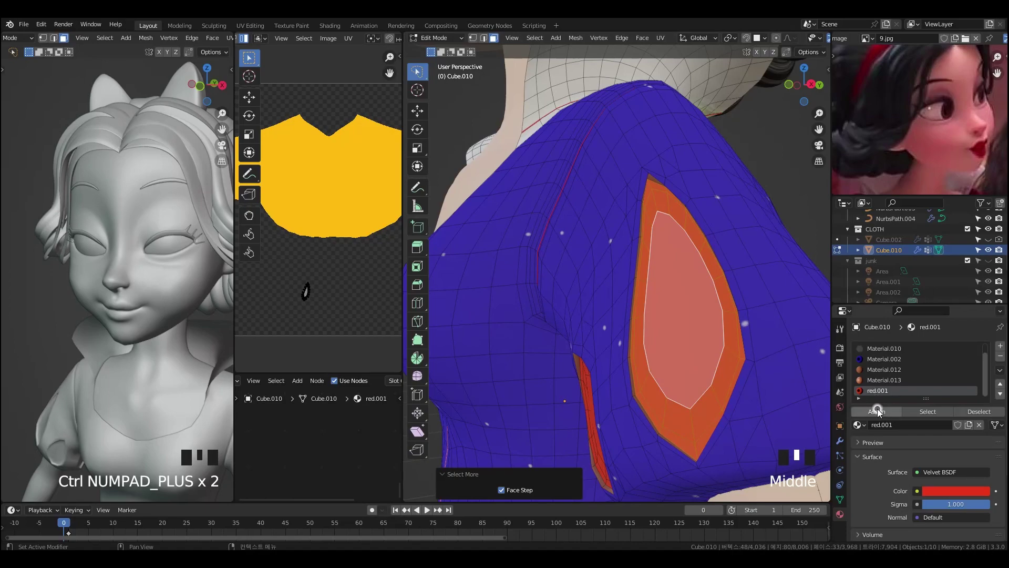
# - Reassign the stray yellow faces between the collar and the shoulders so they no longer use the skirt material
pyautogui.moveTo(586, 421); pyautogui.dragTo(700, 406, button='middle')
pyautogui.press('`')
pyautogui.scroll(-5, 671, 378)
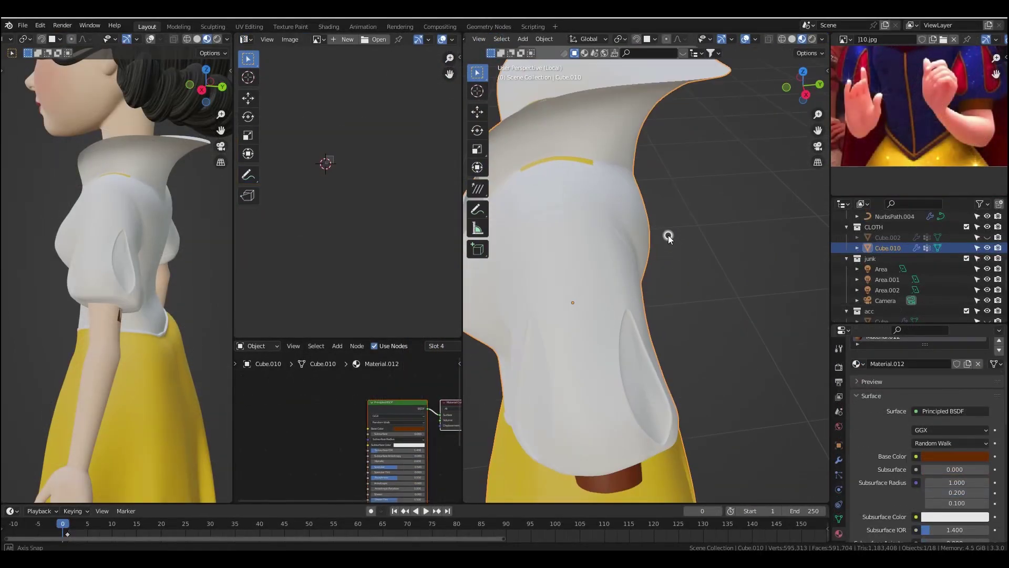
pyautogui.press('Tab')
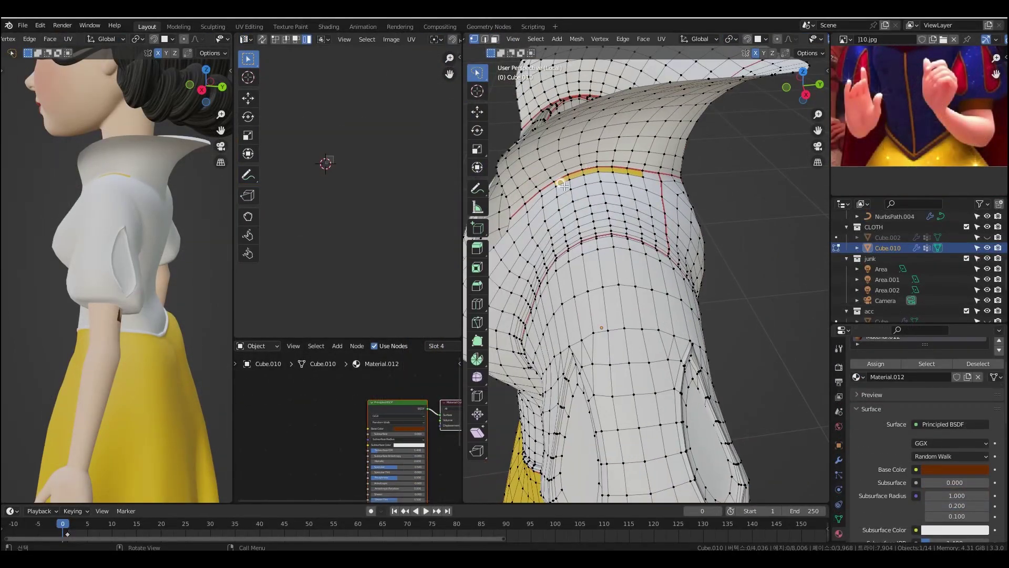
pyautogui.scroll(3, 878, 378)
pyautogui.click(871, 398)
pyautogui.moveTo(531, 337); pyautogui.dragTo(646, 273, button='middle')
pyautogui.moveTo(751, 350); pyautogui.dragTo(768, 252, button='middle')
pyautogui.click(877, 400)
# - Set the bodice and sleeve material's base colour by sampling the dark blue from the reference image
pyautogui.scroll(-4, 746, 362)
pyautogui.click(967, 503)
pyautogui.click(977, 461)
pyautogui.click(893, 115)
pyautogui.click(782, 362)
# - Add a fifth material slot with a new material and give it a sampled reddish-brown base colour, adjusted slightly
pyautogui.scroll(3, 767, 253)
pyautogui.click(997, 339)
pyautogui.click(917, 442)
pyautogui.press('e')
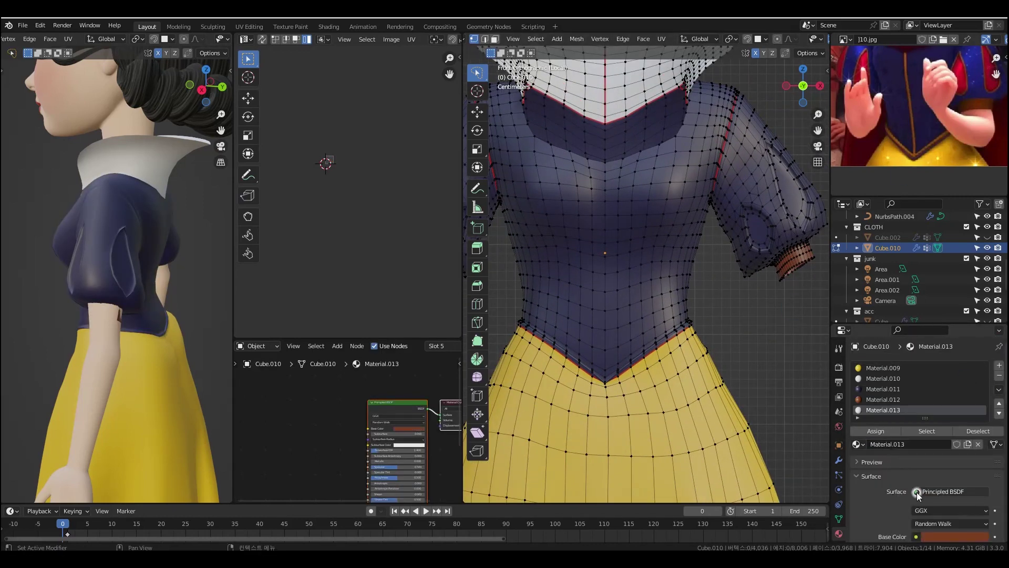
pyautogui.click(946, 536)
pyautogui.moveTo(930, 452); pyautogui.dragTo(928, 451)
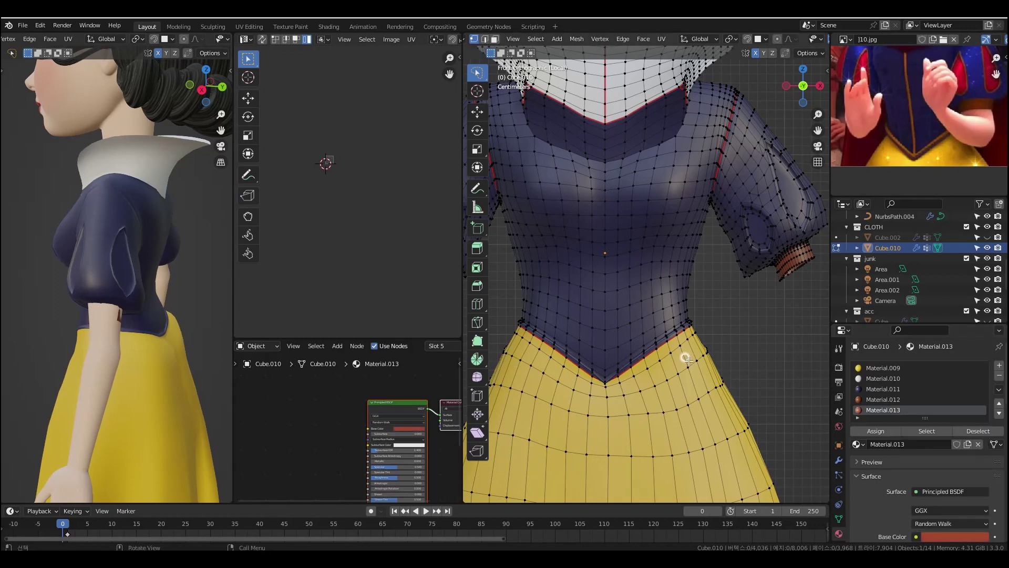
# - Select the narrow trim loop along the V-shaped waist seam and assign it the reddish-brown Material.013
pyautogui.scroll(2, 689, 356)
pyautogui.keyDown('shift'); pyautogui.moveTo(717, 353); pyautogui.dragTo(750, 232, button='middle'); pyautogui.keyUp('shift')
pyautogui.scroll(4, 733, 247)
pyautogui.moveTo(718, 263); pyautogui.dragTo(709, 269, button='middle')
pyautogui.keyDown('alt'); pyautogui.click(694, 284); pyautogui.keyUp('alt')
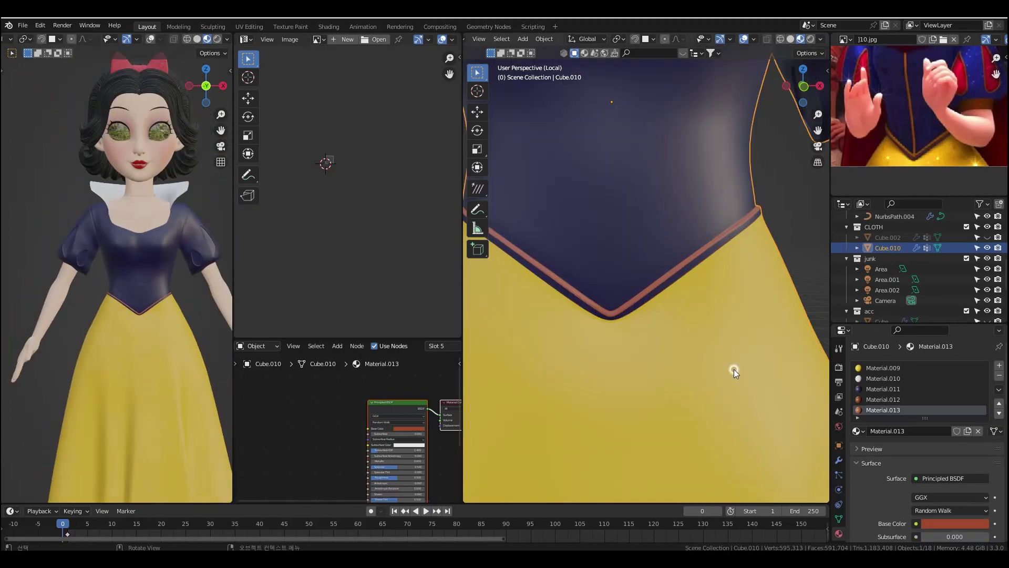
pyautogui.scroll(-3, 732, 367)
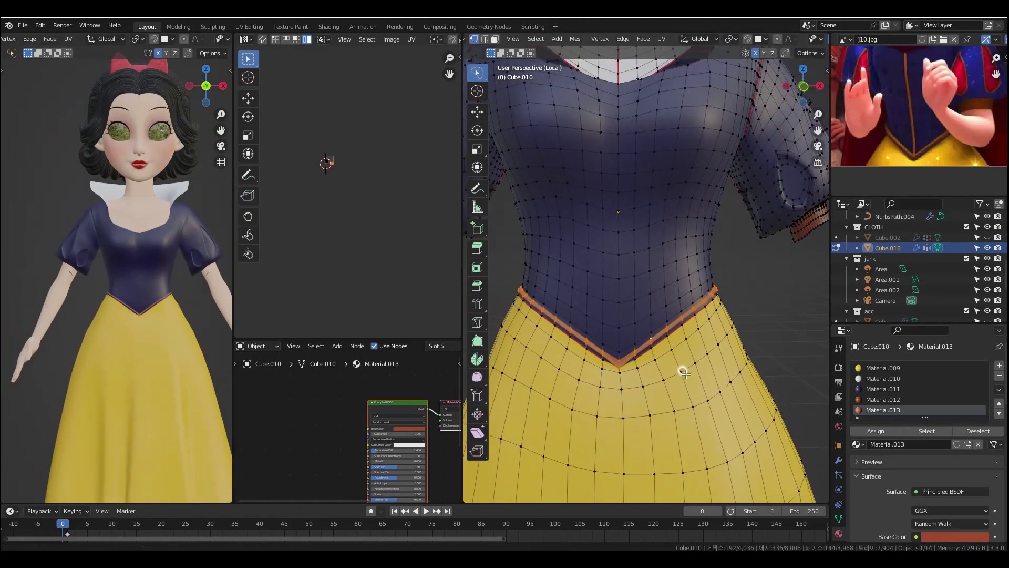
# - Select the rim loop around the sleeve's large teardrop cutout and assign it the reddish-brown Material.013
pyautogui.moveTo(732, 334); pyautogui.dragTo(739, 364, button='middle')
pyautogui.scroll(3, 953, 124)
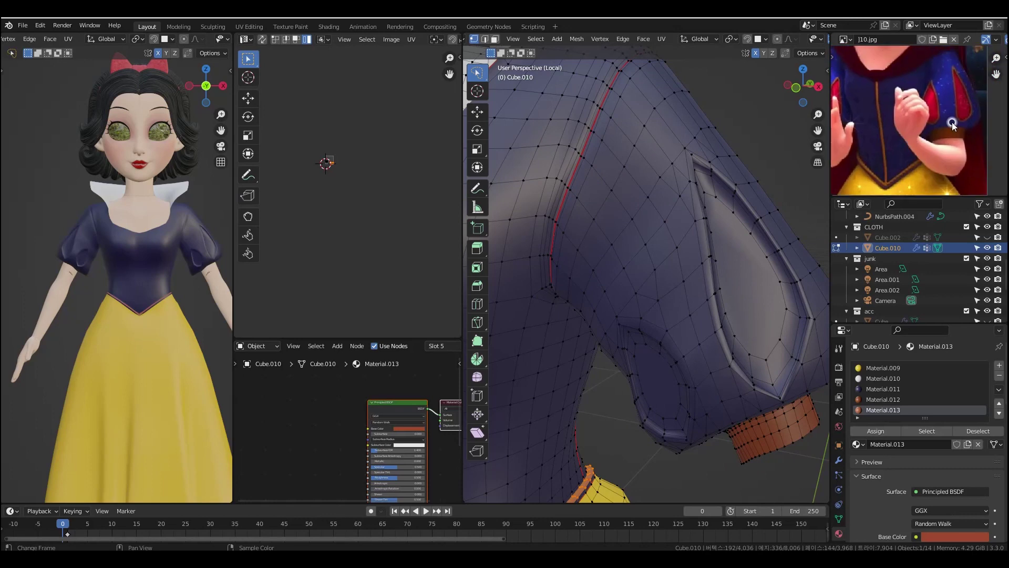
pyautogui.moveTo(954, 125); pyautogui.dragTo(917, 173, button='middle')
pyautogui.keyDown('alt'); pyautogui.click(704, 270); pyautogui.keyUp('alt')
pyautogui.keyDown('alt'); pyautogui.keyDown('shift'); pyautogui.click(704, 270); pyautogui.keyUp('shift'); pyautogui.keyUp('alt')
pyautogui.moveTo(704, 270); pyautogui.dragTo(692, 270, button='middle')
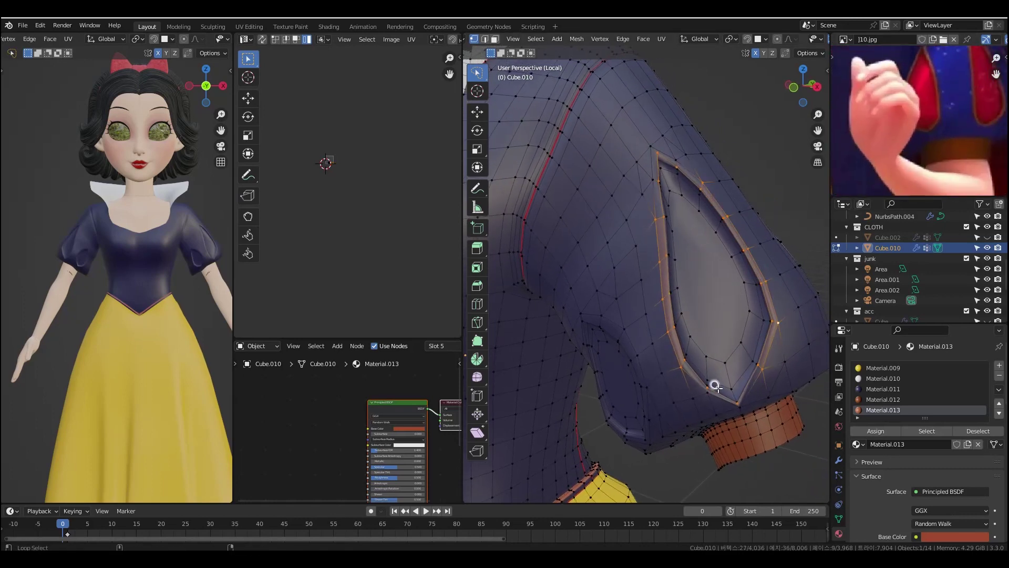
pyautogui.click(883, 431)
pyautogui.moveTo(757, 362); pyautogui.dragTo(762, 351, button='middle')
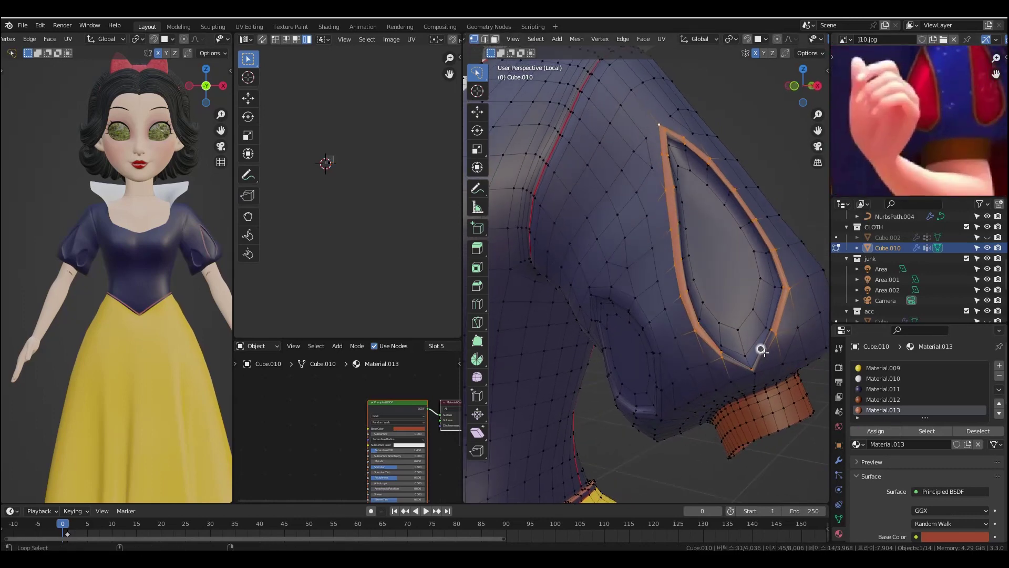
pyautogui.moveTo(778, 422); pyautogui.dragTo(768, 424, button='middle')
pyautogui.press('Tab')
# - Turn on the dress's Solidify modifier for viewport display and for the edit cage
pyautogui.scroll(-1, 716, 430)
pyautogui.scroll(1, 716, 430)
pyautogui.moveTo(638, 258); pyautogui.dragTo(727, 299, button='middle')
pyautogui.scroll(-5, 890, 510)
pyautogui.scroll(-8, 888, 497)
pyautogui.click(839, 491)
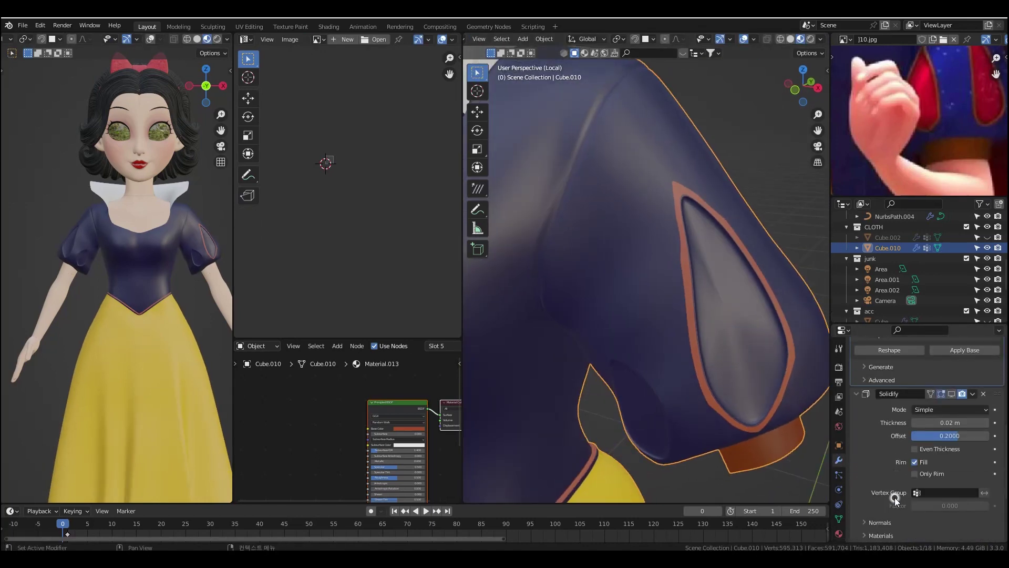
pyautogui.click(838, 460)
pyautogui.scroll(-3, 873, 446)
pyautogui.click(951, 410)
pyautogui.click(952, 410)
pyautogui.moveTo(754, 423); pyautogui.dragTo(702, 402, button='middle')
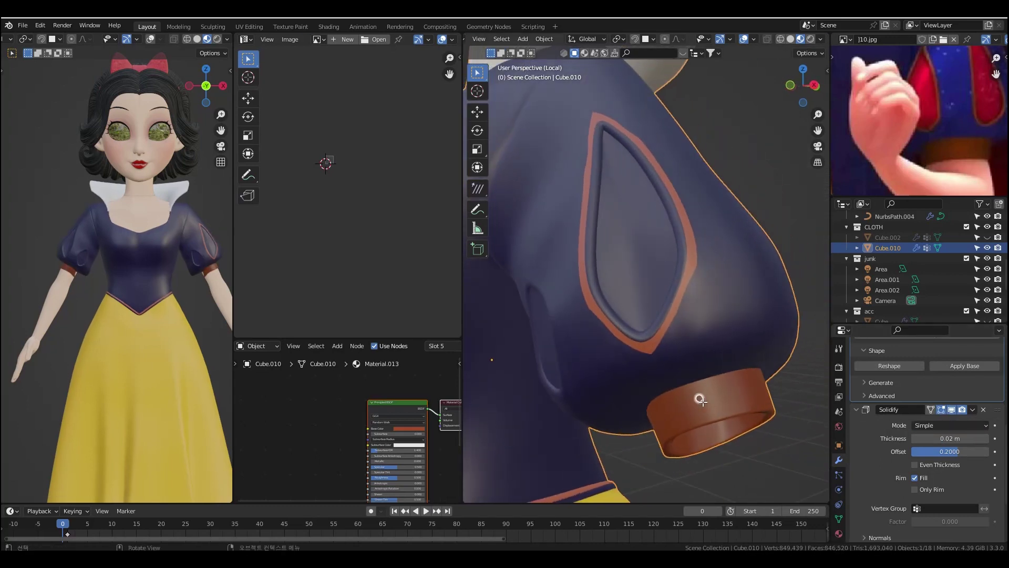
pyautogui.press('Tab')
pyautogui.click(930, 409)
pyautogui.moveTo(719, 374); pyautogui.dragTo(751, 387, button='middle')
# - Return the sleeve cutout's rim to the dark blue Material.011 and clear the selection
pyautogui.scroll(5, 890, 453)
pyautogui.click(838, 532)
pyautogui.click(883, 389)
pyautogui.hotkey('alt', 'a')
pyautogui.scroll(-7, 749, 354)
pyautogui.press('Tab')
# - Compare the dress's colours and trim with the reference image, checking the bodice, waist and sleeves
pyautogui.click(749, 349)
pyautogui.click(718, 254)
pyautogui.moveTo(718, 254); pyautogui.dragTo(726, 252, button='middle')
pyautogui.scroll(-2, 922, 74)
pyautogui.moveTo(928, 71); pyautogui.dragTo(935, 105, button='middle')
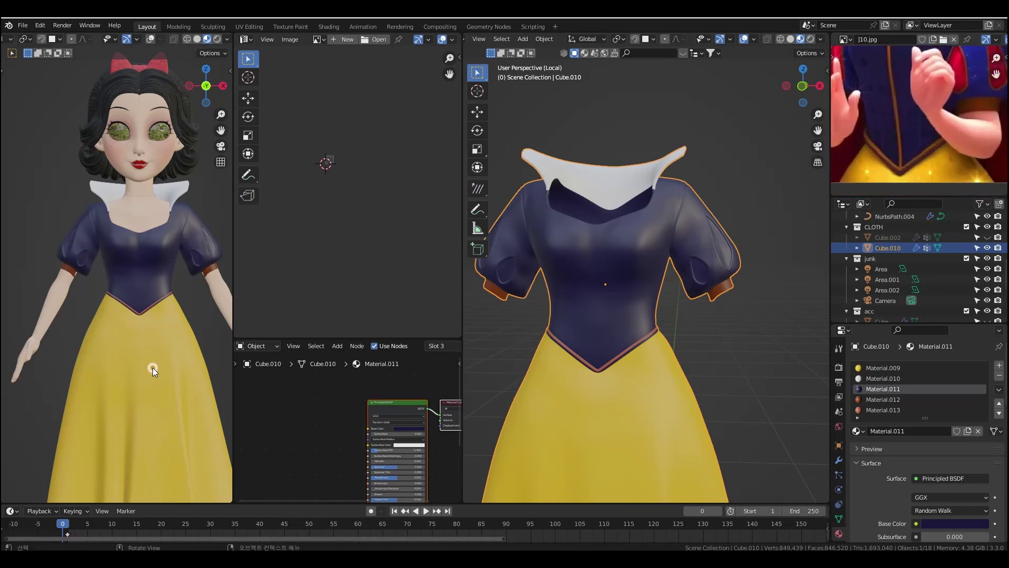
pyautogui.scroll(4, 150, 274)
pyautogui.moveTo(915, 138); pyautogui.dragTo(909, 185, button='middle')
pyautogui.moveTo(954, 153); pyautogui.dragTo(954, 162, button='middle')
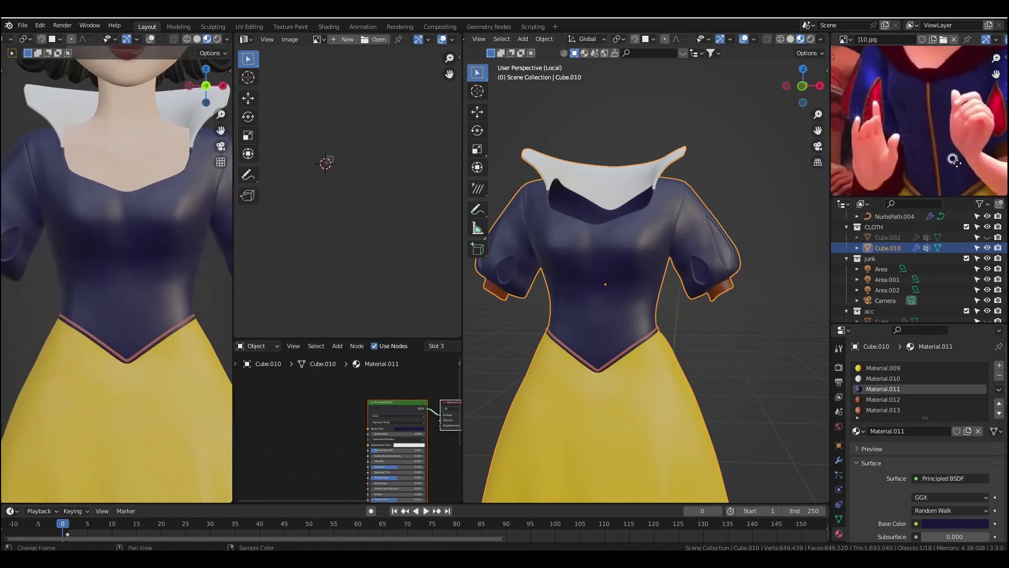
pyautogui.moveTo(854, 120); pyautogui.dragTo(846, 144, button='middle')
pyautogui.press('KP_1')
pyautogui.keyDown('shift'); pyautogui.moveTo(714, 329); pyautogui.dragTo(725, 293, button='middle'); pyautogui.keyUp('shift')
pyautogui.scroll(-3, 120, 263)
pyautogui.keyDown('shift'); pyautogui.moveTo(191, 291); pyautogui.dragTo(148, 303, button='middle'); pyautogui.keyUp('shift')
pyautogui.moveTo(909, 147); pyautogui.dragTo(900, 146, button='middle')
pyautogui.moveTo(733, 236); pyautogui.dragTo(686, 240, button='middle')
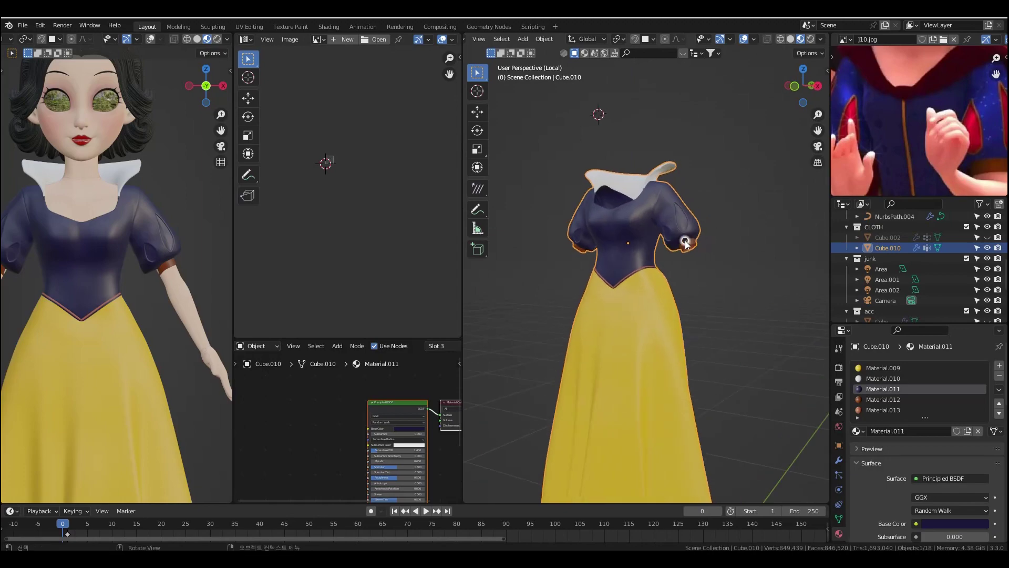
# - Select the edge loops around the rim of the sleeve's large teardrop cutout
pyautogui.press('Tab')
pyautogui.scroll(3, 749, 255)
pyautogui.keyDown('shift'); pyautogui.moveTo(752, 256); pyautogui.dragTo(714, 318, button='middle'); pyautogui.keyUp('shift')
pyautogui.scroll(2, 727, 273)
pyautogui.press('Tab')
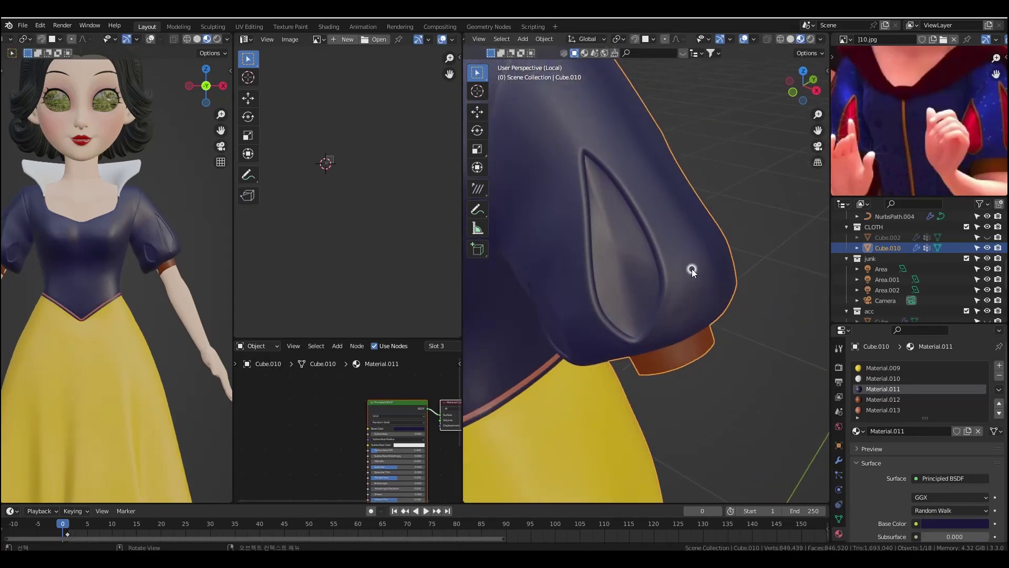
pyautogui.press('Tab')
pyautogui.keyDown('alt'); pyautogui.click(579, 191); pyautogui.keyUp('alt')
pyautogui.keyDown('alt'); pyautogui.keyDown('shift'); pyautogui.click(588, 303); pyautogui.keyUp('shift'); pyautogui.keyUp('alt')
pyautogui.keyDown('alt'); pyautogui.click(590, 284); pyautogui.keyUp('alt')
# - Mark the edge loop around the smaller front cutout of the sleeve as a UV seam
pyautogui.moveTo(596, 292); pyautogui.dragTo(744, 181, button='middle')
pyautogui.press('Tab')
pyautogui.press('Tab')
pyautogui.rightClick(682, 119)
pyautogui.click(681, 223)
pyautogui.hotkey('ctrl', 'e')
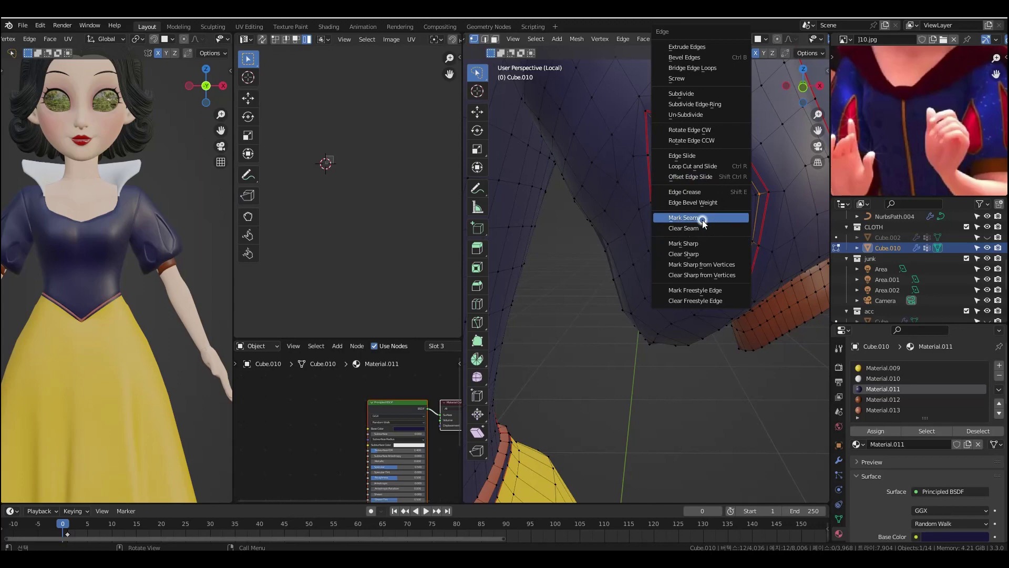
pyautogui.click(705, 219)
pyautogui.scroll(-3, 752, 329)
pyautogui.press('Tab')
pyautogui.press('Tab')
# - Examine the whole dress in object mode and the tip of the sleeve's large teardrop cutout in edit mode
pyautogui.moveTo(752, 329); pyautogui.dragTo(633, 242, button='middle')
pyautogui.press('Tab')
pyautogui.scroll(-5, 634, 242)
pyautogui.click(671, 203)
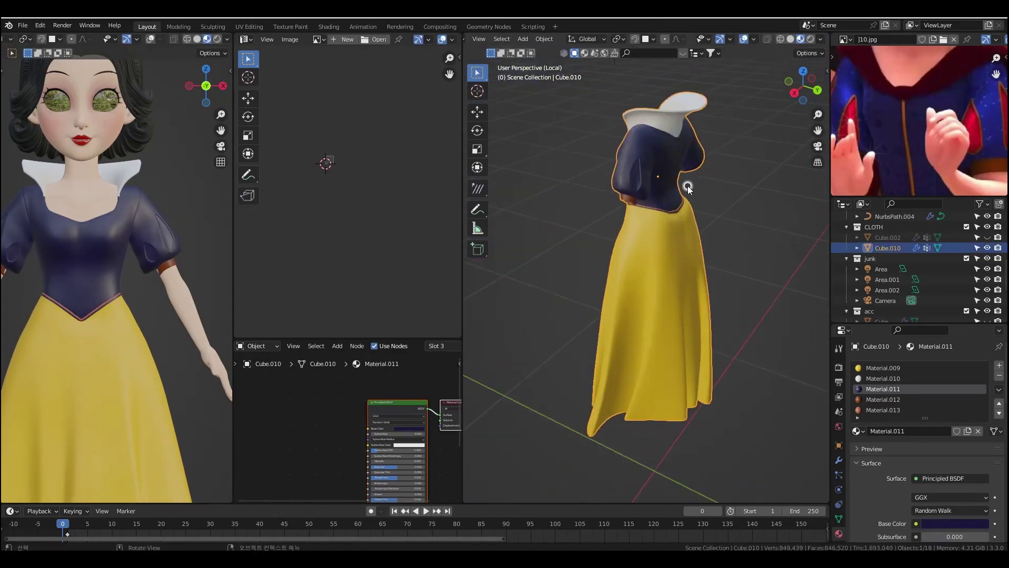
pyautogui.keyDown('shift'); pyautogui.moveTo(671, 203); pyautogui.dragTo(698, 382, button='middle'); pyautogui.keyUp('shift')
pyautogui.scroll(5, 698, 381)
pyautogui.press('Tab')
pyautogui.scroll(3, 660, 216)
pyautogui.moveTo(660, 216); pyautogui.dragTo(659, 262, button='middle')
pyautogui.moveTo(637, 411); pyautogui.dragTo(670, 302, button='middle')
pyautogui.press('KP_Decimal')
pyautogui.scroll(-5, 657, 200)
pyautogui.moveTo(657, 199); pyautogui.dragTo(679, 318, button='middle')
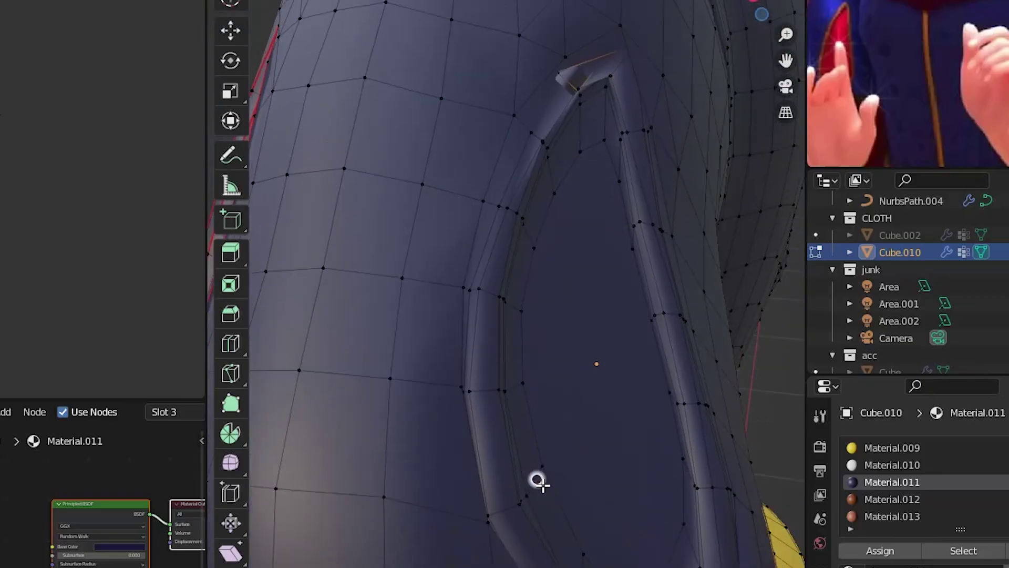
# - Reposition the vertices at the upper tip of the sleeve's teardrop cutout to tidy its pointed rim
pyautogui.press('g')
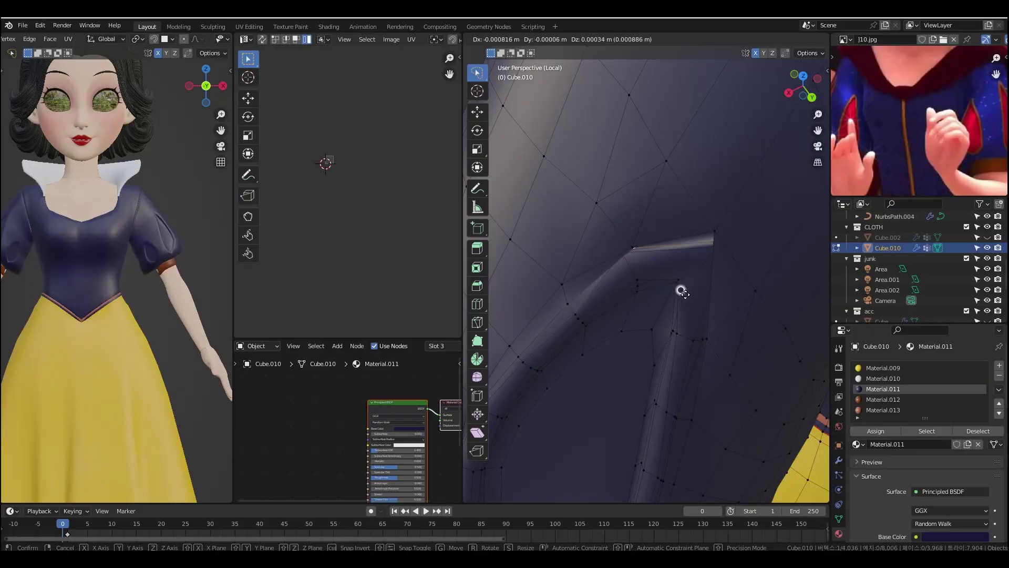
pyautogui.click(660, 276)
pyautogui.click(839, 460)
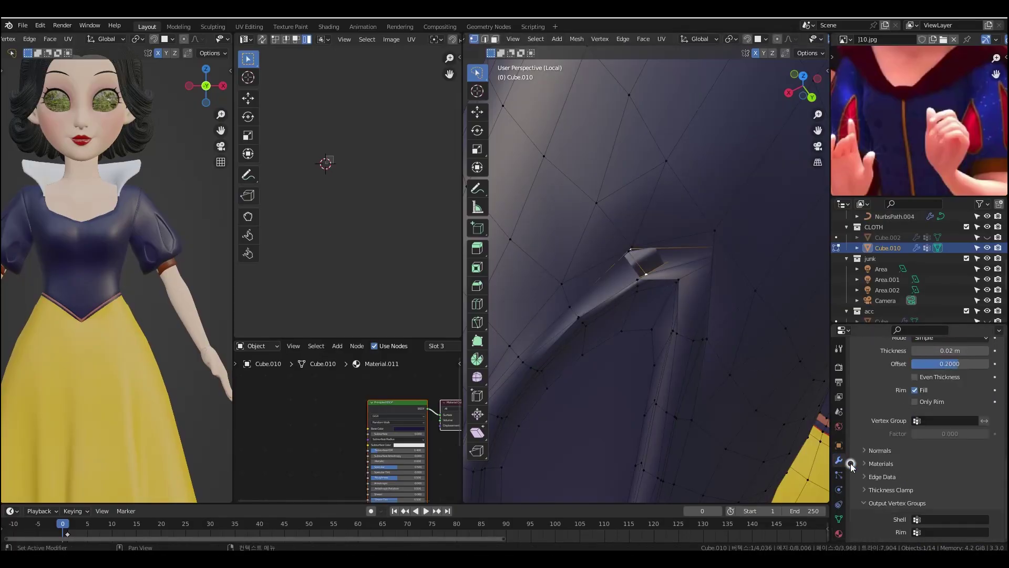
pyautogui.scroll(5, 880, 378)
pyautogui.moveTo(683, 337); pyautogui.dragTo(730, 322, button='middle')
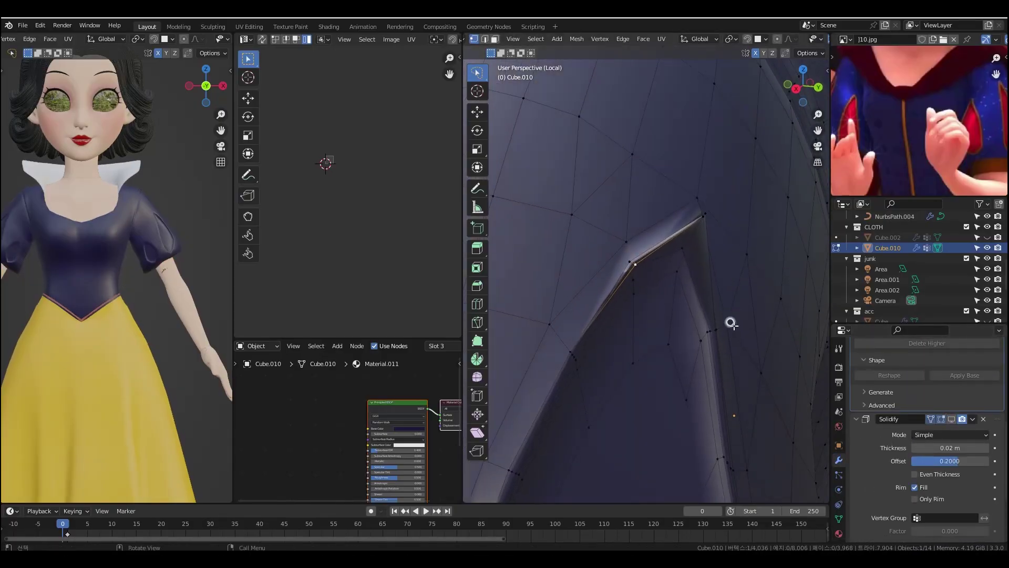
pyautogui.press('g')
pyautogui.click(718, 312)
pyautogui.click(715, 221)
pyautogui.press('g')
pyautogui.click(730, 226)
# - Enable the Solidify modifier's viewport display and check the thickened sleeve cutout in object mode
pyautogui.click(951, 419)
pyautogui.press('Tab')
pyautogui.moveTo(739, 361); pyautogui.dragTo(565, 360, button='middle')
pyautogui.scroll(-6, 670, 342)
pyautogui.scroll(9, 695, 346)
pyautogui.press('Tab')
# - Check the edge loops around the sleeve cutouts' rims, comparing object mode and edit mode
pyautogui.keyDown('alt'); pyautogui.click(638, 252); pyautogui.keyUp('alt')
pyautogui.scroll(-4, 678, 346)
pyautogui.press('Tab')
pyautogui.moveTo(640, 392); pyautogui.dragTo(734, 208, button='middle')
pyautogui.press('Tab')
pyautogui.moveTo(774, 343); pyautogui.dragTo(642, 191, button='middle')
pyautogui.keyDown('alt'); pyautogui.click(635, 189); pyautogui.keyUp('alt')
# - Select the dress's entire mesh in front view and unwrap its UVs
pyautogui.press('KP_1')
pyautogui.scroll(-10, 628, 284)
pyautogui.press('a')
pyautogui.press('u')
pyautogui.click(727, 323)
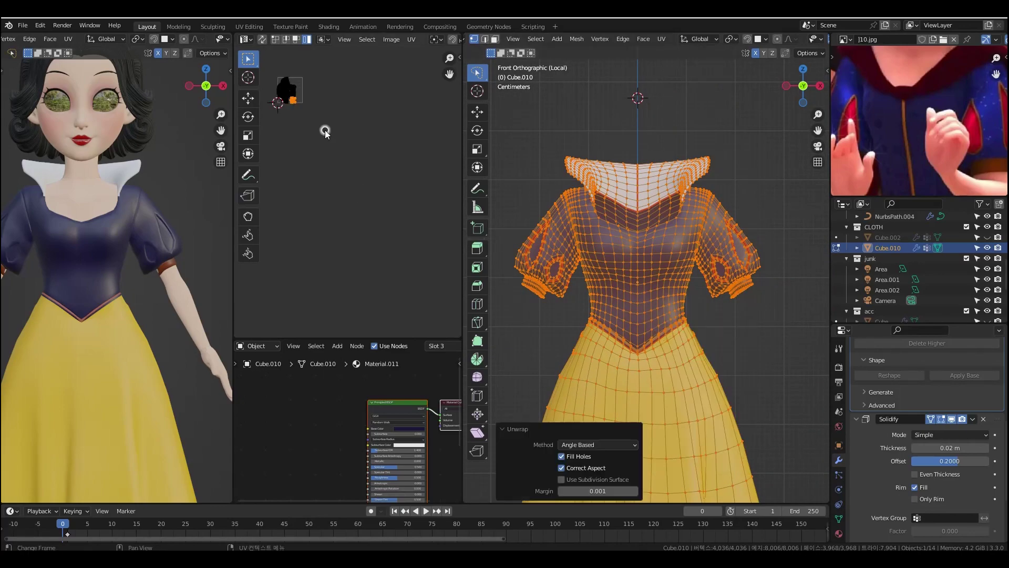
# - Inspect the unwrapped UV islands, clear the selection and review the dress from the front
pyautogui.scroll(12, 360, 194)
pyautogui.moveTo(374, 207); pyautogui.dragTo(341, 252, button='middle')
pyautogui.click(336, 187)
pyautogui.hotkey('alt', 'a')
pyautogui.moveTo(502, 247); pyautogui.dragTo(577, 250, button='middle')
pyautogui.scroll(1, 576, 250)
pyautogui.press('KP_1')
pyautogui.press('Tab')
pyautogui.press('Tab')
pyautogui.scroll(-4, 699, 305)
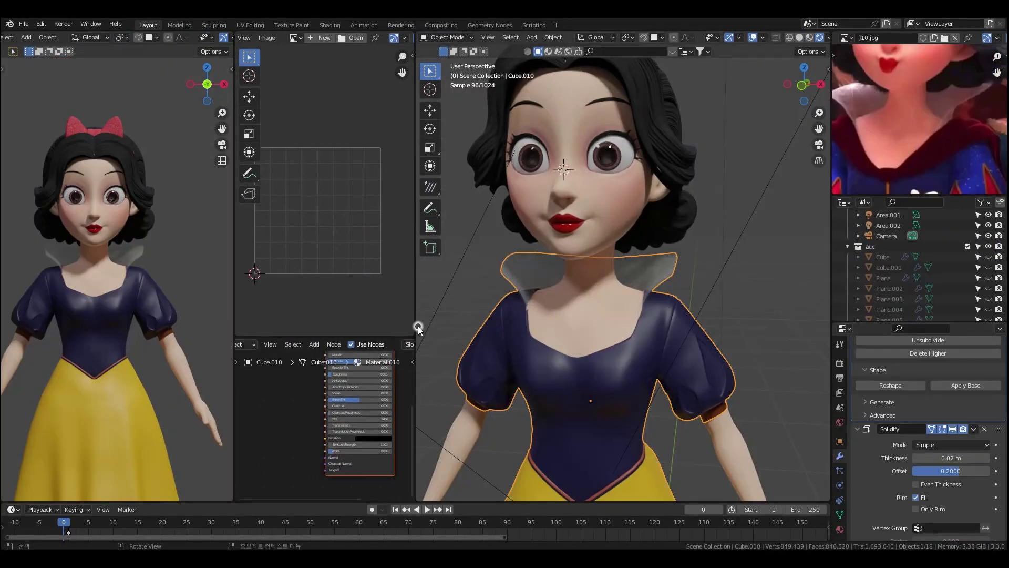
# - Replace Material.011's Principled BSDF with a Velvet BSDF
pyautogui.scroll(8, 895, 452)
pyautogui.click(888, 387)
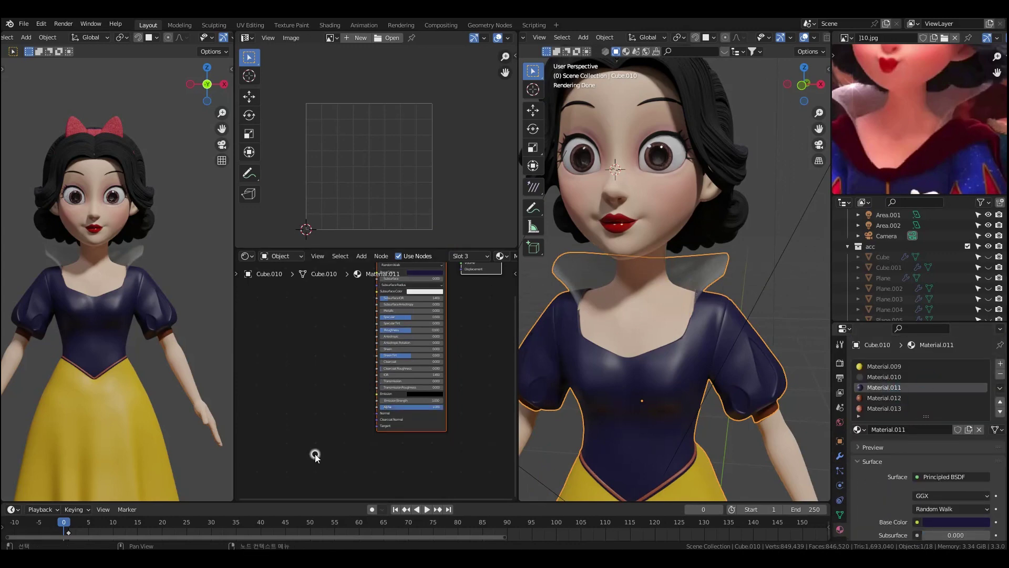
pyautogui.click(407, 291)
pyautogui.press('Delete')
pyautogui.click(361, 256)
pyautogui.write('ve')
pyautogui.press('Return')
pyautogui.click(456, 398)
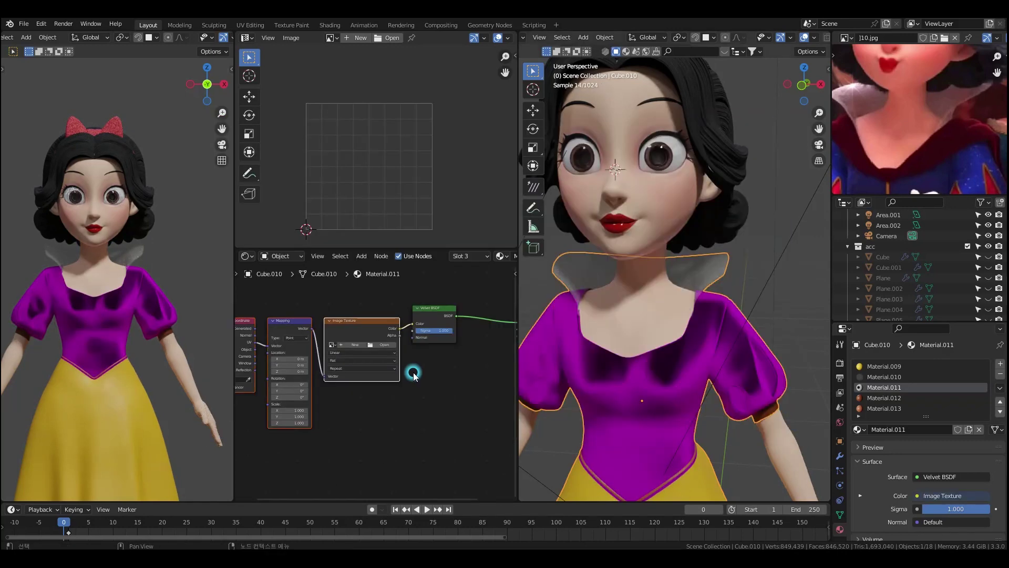
# - Try a Voronoi Texture between the Mapping node and the Velvet BSDF's colour, and delete it
pyautogui.click(361, 256)
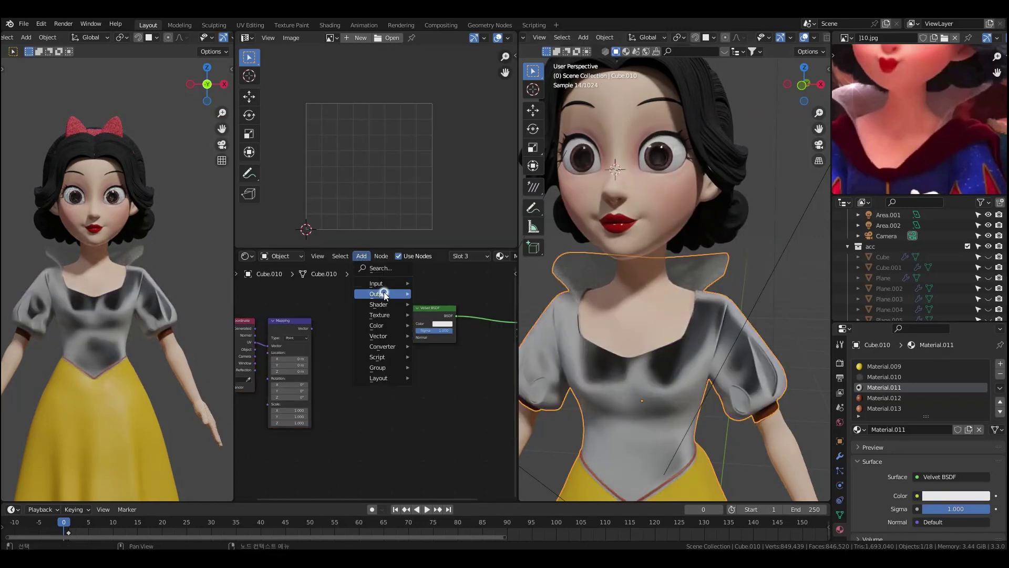
pyautogui.moveTo(391, 315)
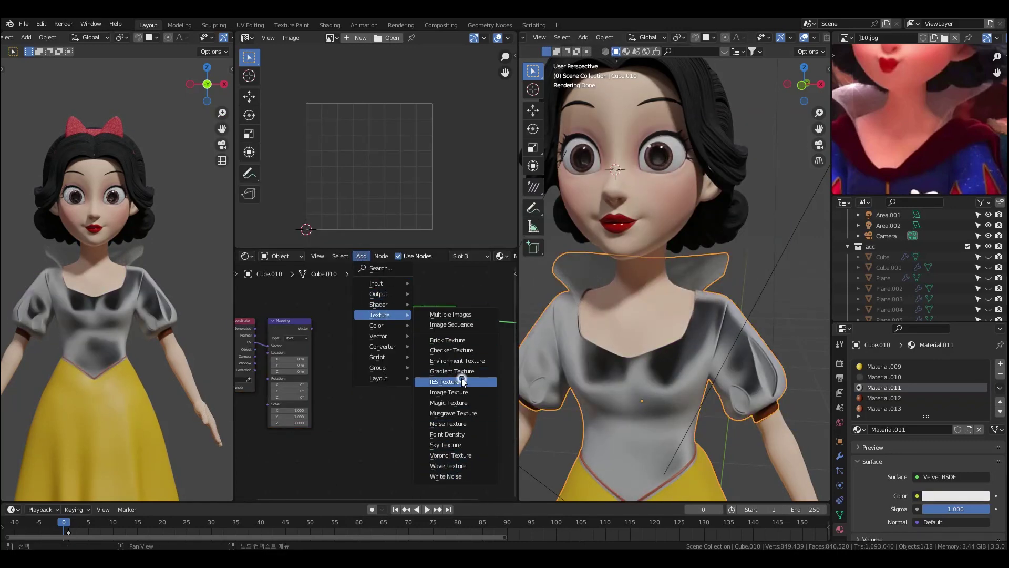
pyautogui.click(450, 455)
pyautogui.moveTo(380, 320); pyautogui.dragTo(413, 323)
pyautogui.scroll(3, 434, 388)
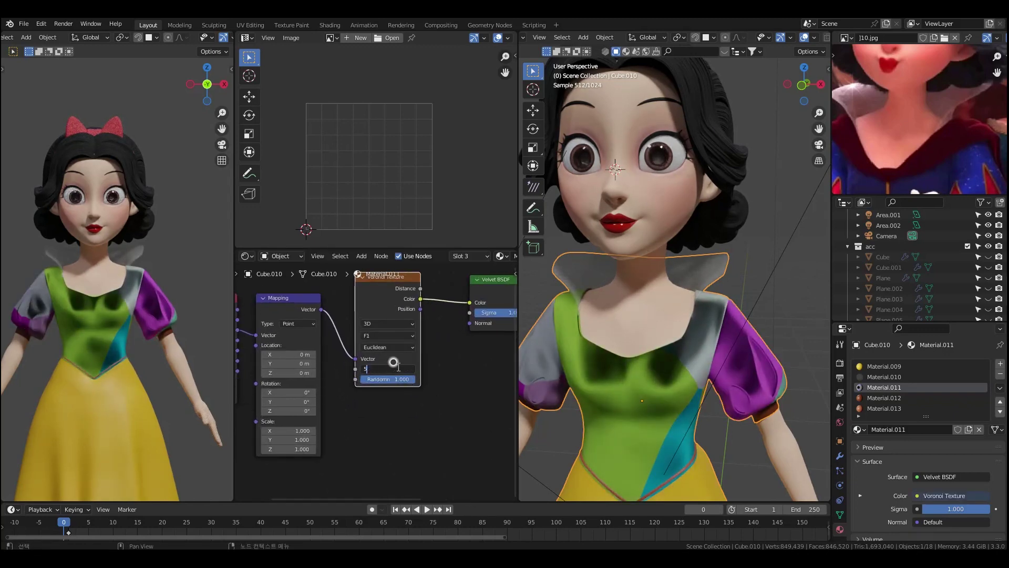
pyautogui.press('Return')
pyautogui.press('x')
# - Add a Noise Texture driven by the Mapping node to Material.011
pyautogui.click(361, 256)
pyautogui.click(450, 421)
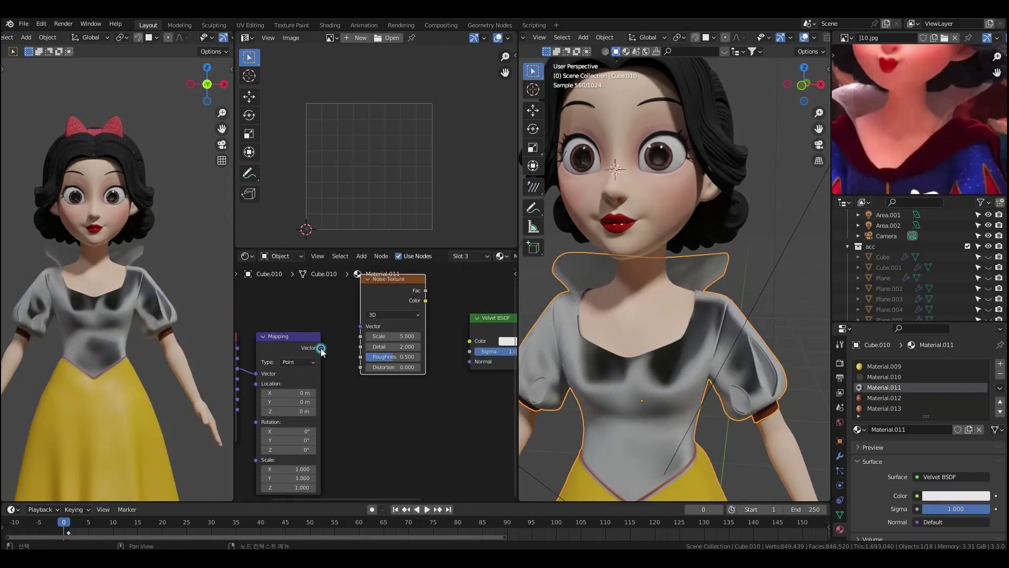
pyautogui.moveTo(470, 342); pyautogui.dragTo(469, 341)
pyautogui.scroll(-4, 420, 389)
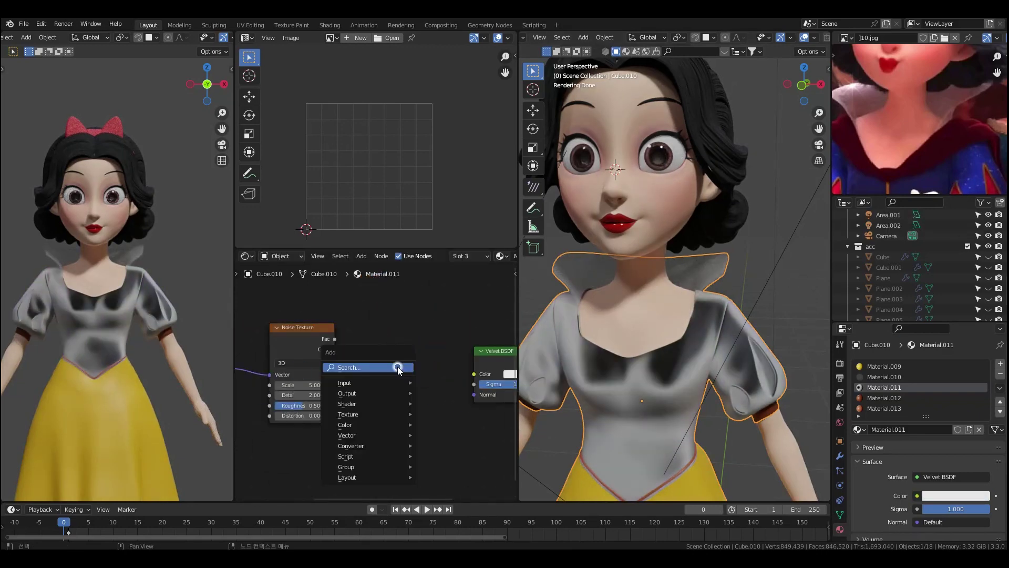
# - Insert a Mix node between the Noise Texture and the Velvet BSDF's colour and set its blend mode to Screen
pyautogui.click(398, 368)
pyautogui.click(440, 385)
pyautogui.click(414, 338)
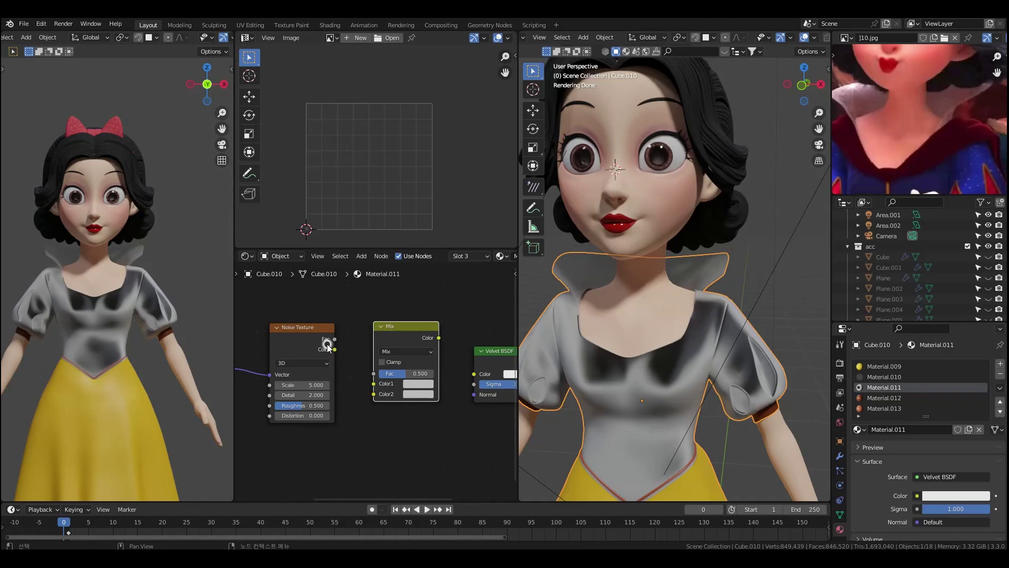
pyautogui.moveTo(441, 338); pyautogui.dragTo(473, 374)
pyautogui.click(408, 351)
pyautogui.click(391, 279)
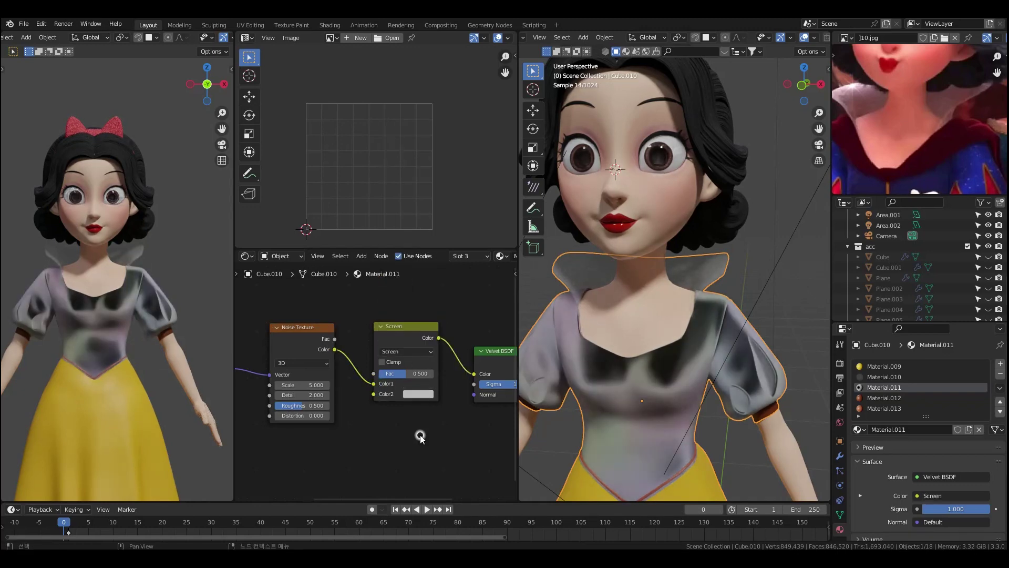
# - Set the Screen node's Color2 to deep blue and its Fac to 1.000, and bring the reference dress into view
pyautogui.scroll(2, 418, 371)
pyautogui.click(425, 395)
pyautogui.click(437, 324)
pyautogui.moveTo(418, 373); pyautogui.dragTo(446, 372)
pyautogui.moveTo(416, 433); pyautogui.dragTo(465, 422, button='middle')
pyautogui.scroll(-1, 465, 422)
pyautogui.moveTo(888, 157); pyautogui.dragTo(921, 87, button='middle')
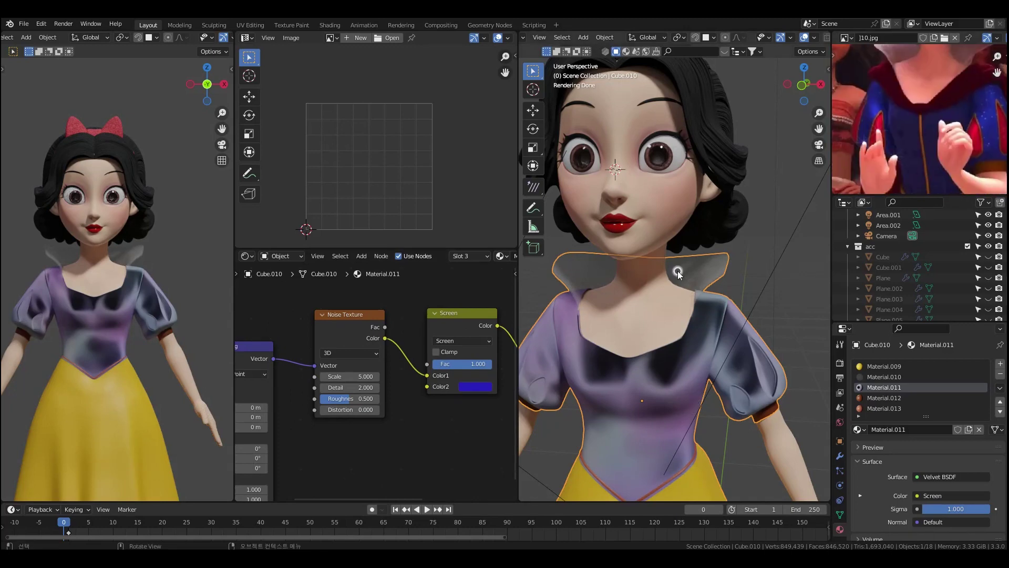
# - Replace the Noise Texture with an Image Texture linked from the Mapping node to the Screen node's Color1
pyautogui.click(368, 310)
pyautogui.moveTo(404, 326); pyautogui.dragTo(423, 318, button='middle')
pyautogui.press('x')
pyautogui.scroll(-1, 423, 318)
pyautogui.click(361, 256)
pyautogui.moveTo(379, 315)
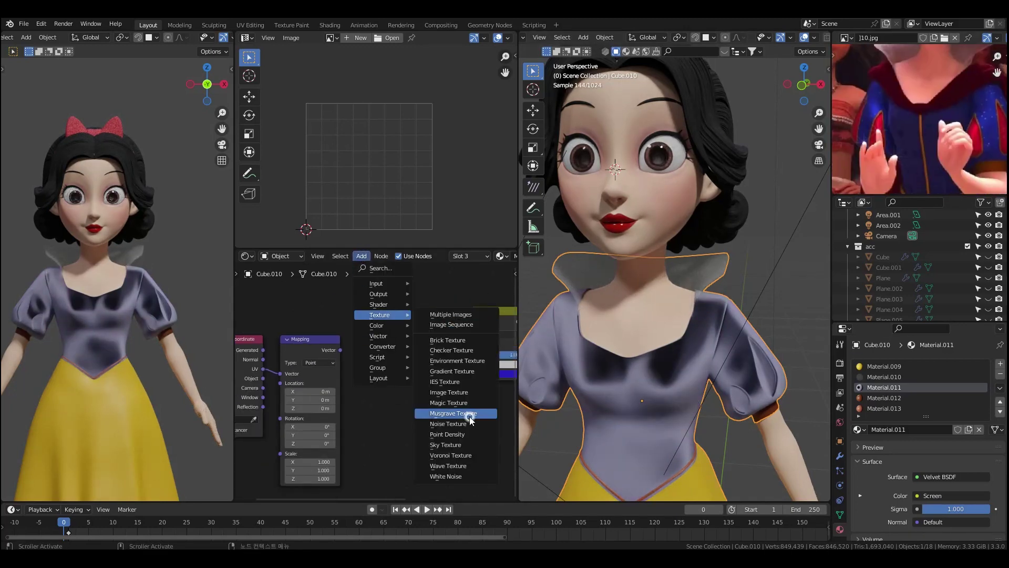
pyautogui.click(449, 392)
pyautogui.click(341, 351)
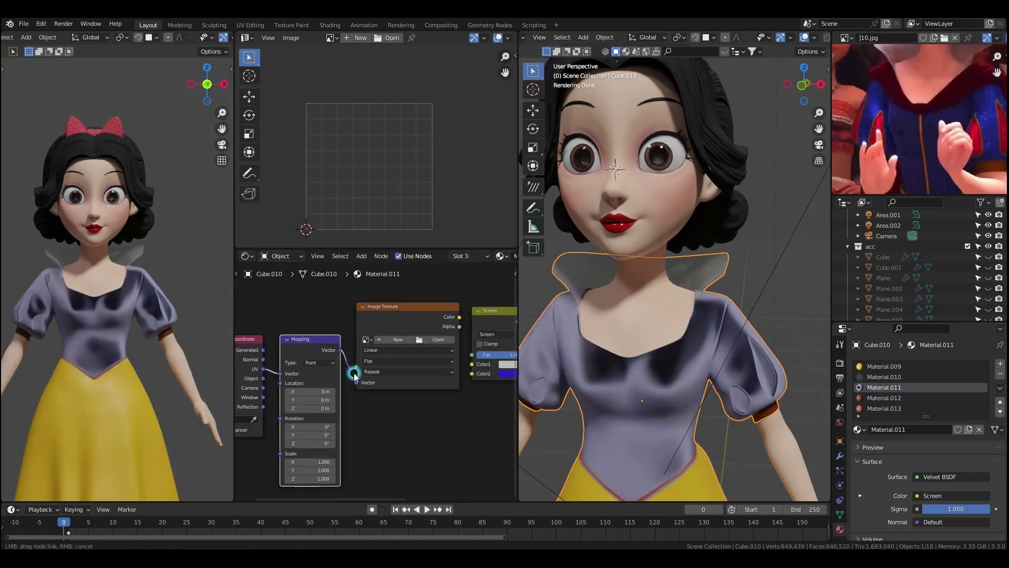
pyautogui.moveTo(472, 368); pyautogui.dragTo(472, 364)
# - Create a new blank 1024 × 1024 px image named vel in the Image Texture node
pyautogui.click(395, 338)
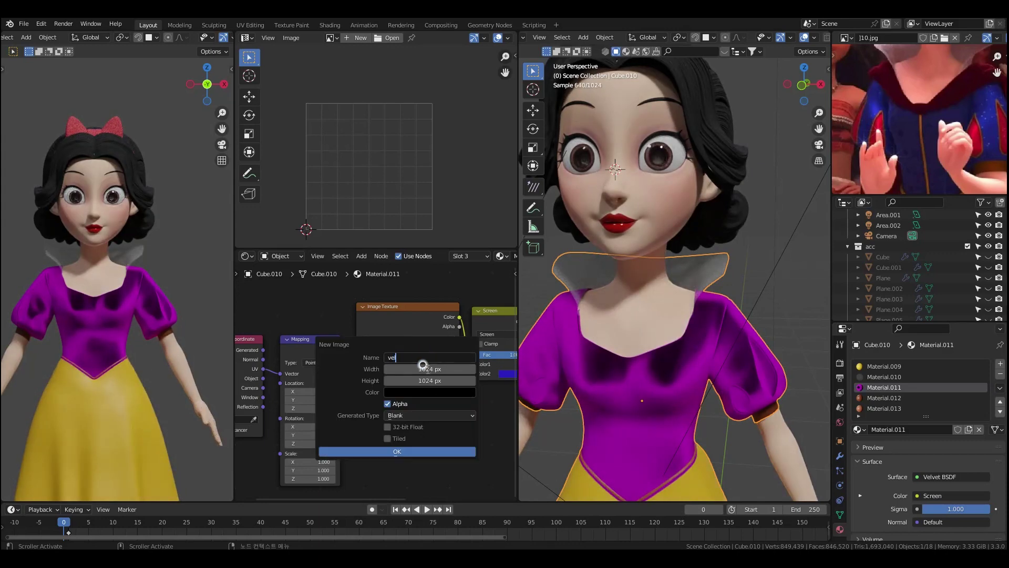
pyautogui.click(474, 394)
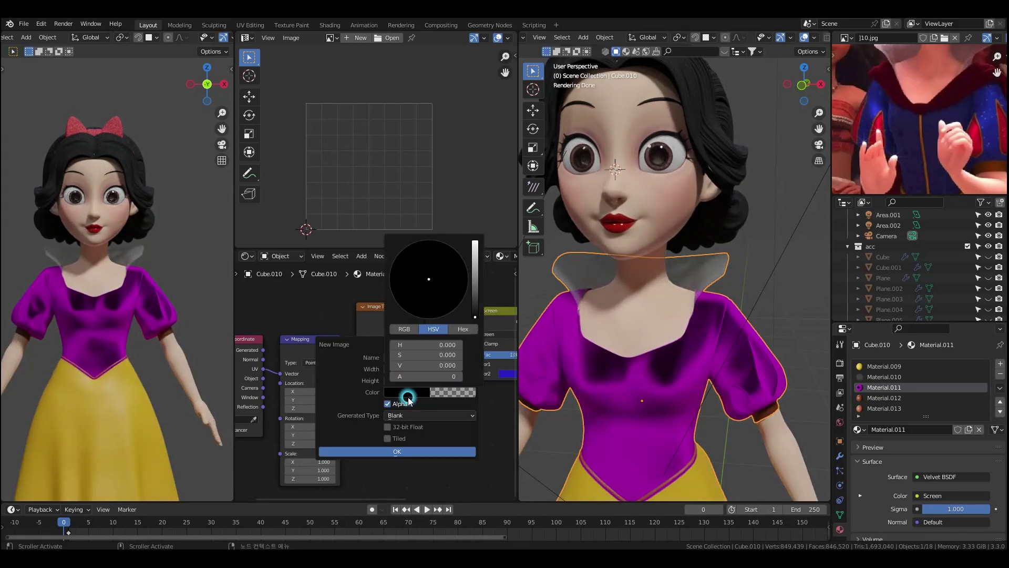
pyautogui.click(441, 450)
# - Mute the Screen mix node in Material.011
pyautogui.moveTo(705, 423); pyautogui.dragTo(718, 416, button='middle')
pyautogui.moveTo(515, 331); pyautogui.dragTo(419, 326, button='middle')
pyautogui.click(418, 314)
pyautogui.press('m')
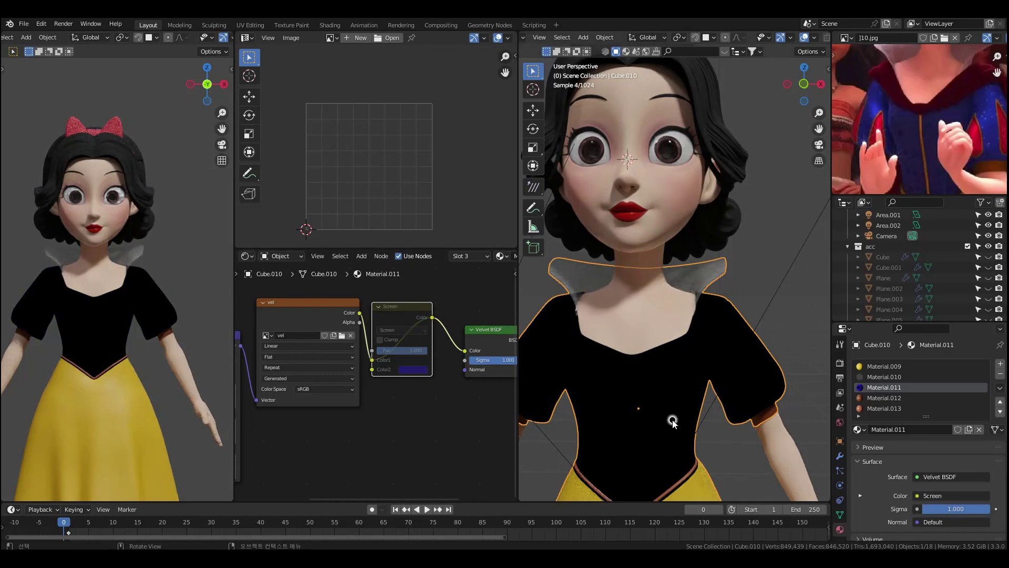
# - Switch the dress to Texture Paint mode with solid shading and choose the Fill brush
pyautogui.hotkey('ctrl', 'Tab')
pyautogui.click(790, 38)
pyautogui.moveTo(591, 237); pyautogui.dragTo(573, 224, button='middle')
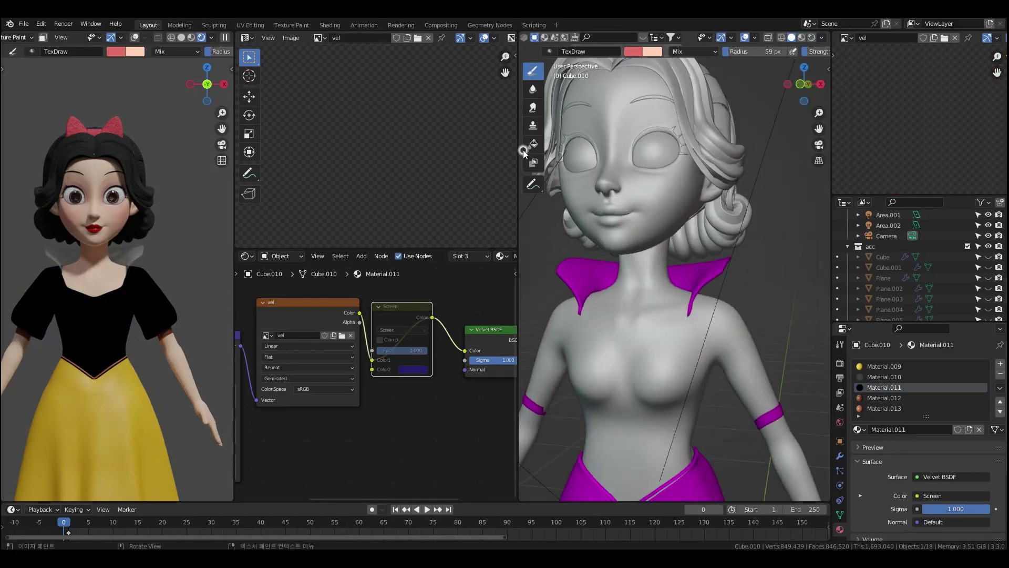
pyautogui.scroll(-3, 887, 461)
pyautogui.click(840, 345)
pyautogui.scroll(-1, 885, 486)
# - Load 9.jpg as the reference image and frame the dress's bodice in it
pyautogui.click(943, 38)
pyautogui.click(372, 141)
pyautogui.doubleClick(389, 213)
pyautogui.click(372, 141)
pyautogui.doubleClick(613, 196)
pyautogui.doubleClick(695, 196)
pyautogui.moveTo(943, 100); pyautogui.dragTo(941, 126, button='middle')
pyautogui.scroll(2, 941, 126)
pyautogui.scroll(-2, 880, 493)
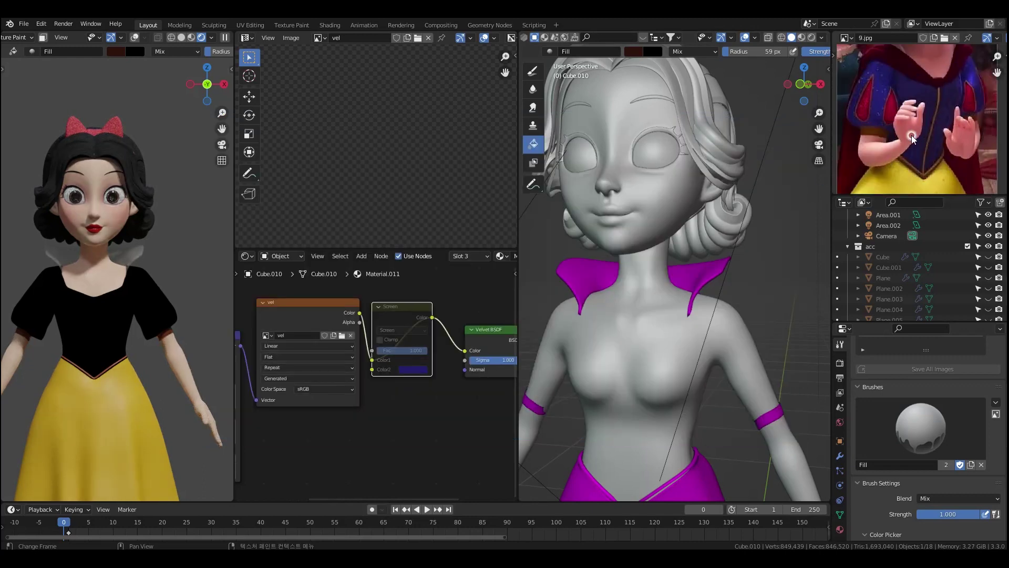
# - Sample the bodice's blue from the reference image as the fill colour and adjust it to a dark blue
pyautogui.scroll(-5, 881, 493)
pyautogui.click(872, 452)
pyautogui.click(888, 409)
pyautogui.click(926, 381)
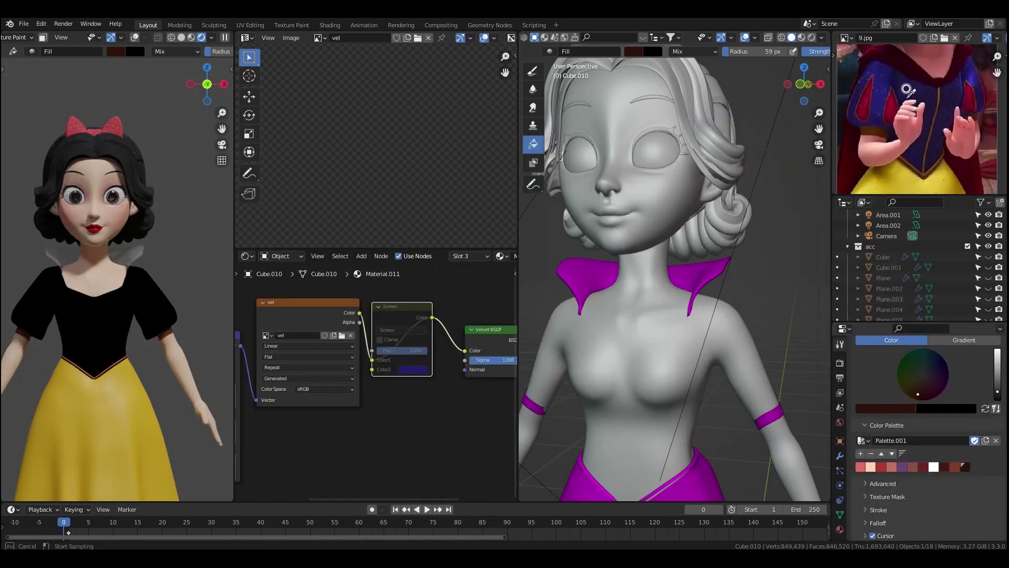
pyautogui.click(907, 408)
pyautogui.moveTo(907, 326); pyautogui.dragTo(907, 308)
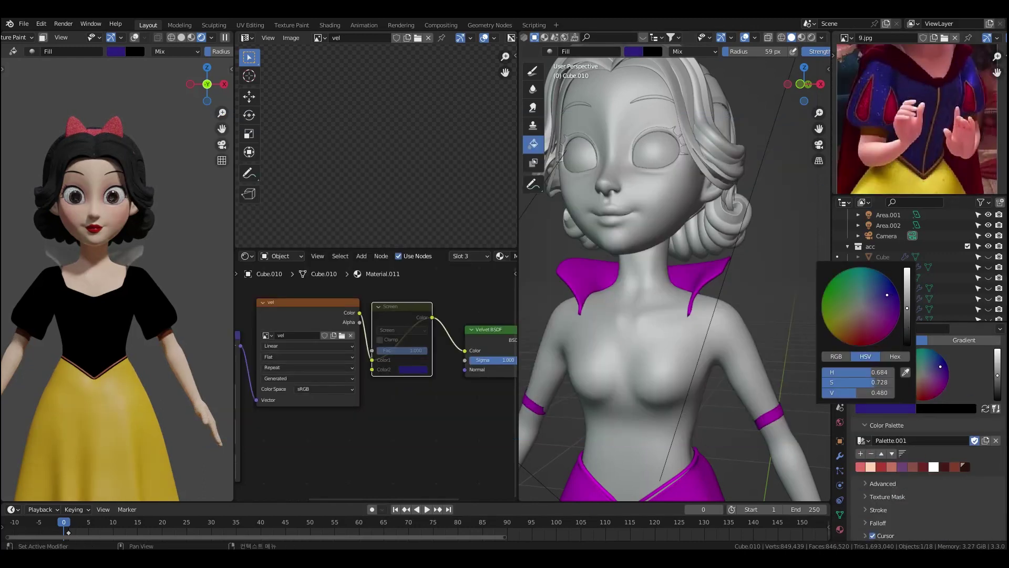
pyautogui.click(902, 315)
# - Fill the dress's bodice and sleeves with the dark blue on the vel image
pyautogui.scroll(-1, 898, 295)
pyautogui.moveTo(622, 351); pyautogui.dragTo(772, 389, button='middle')
pyautogui.click(664, 360)
pyautogui.scroll(2, 773, 389)
pyautogui.keyDown('shift'); pyautogui.moveTo(773, 388); pyautogui.dragTo(830, 250, button='middle'); pyautogui.keyUp('shift')
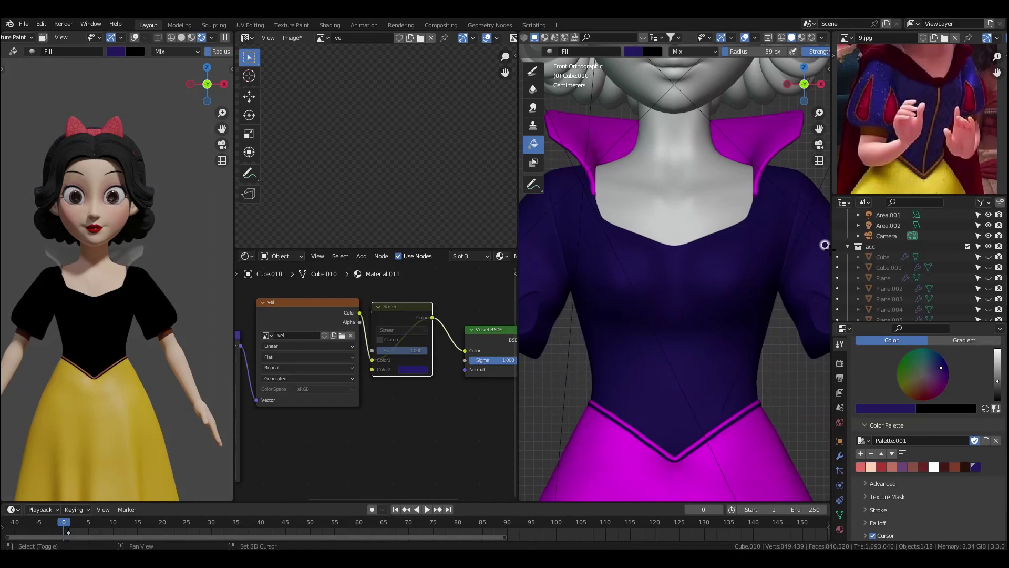
pyautogui.scroll(-2, 743, 179)
pyautogui.scroll(1, 699, 378)
pyautogui.moveTo(730, 369)
pyautogui.mouseDown(button='middle')
pyautogui.moveTo(678, 369)
pyautogui.moveTo(723, 378)
pyautogui.mouseUp(button='middle')
# - Return to object mode with rendered shading to review the filled bodice and Material.011
pyautogui.click(840, 529)
pyautogui.scroll(4, 890, 415)
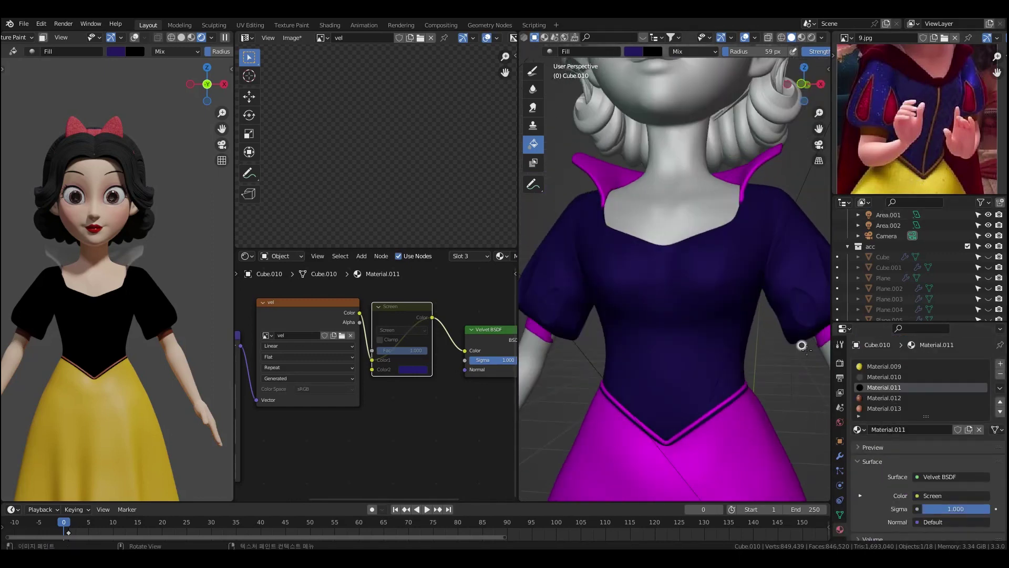
pyautogui.hotkey('ctrl', 'Tab')
pyautogui.click(712, 349)
pyautogui.click(824, 38)
# - Check which parts of the dress use Material.012 and Material.013 by selecting Material.012's faces
pyautogui.click(883, 408)
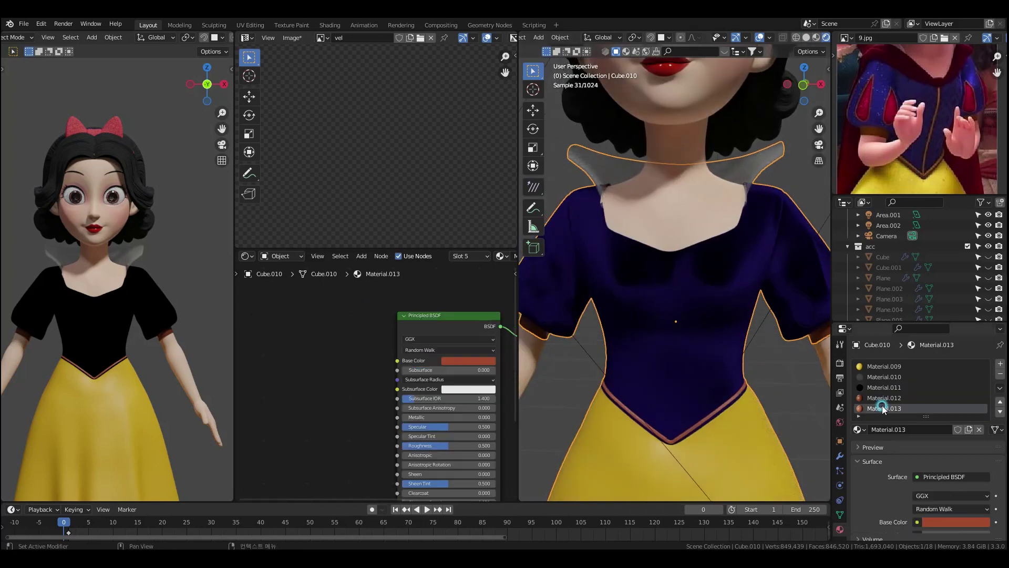
pyautogui.moveTo(746, 407); pyautogui.dragTo(708, 406, button='middle')
pyautogui.scroll(2, 707, 394)
pyautogui.click(892, 397)
pyautogui.press('Tab')
pyautogui.click(932, 429)
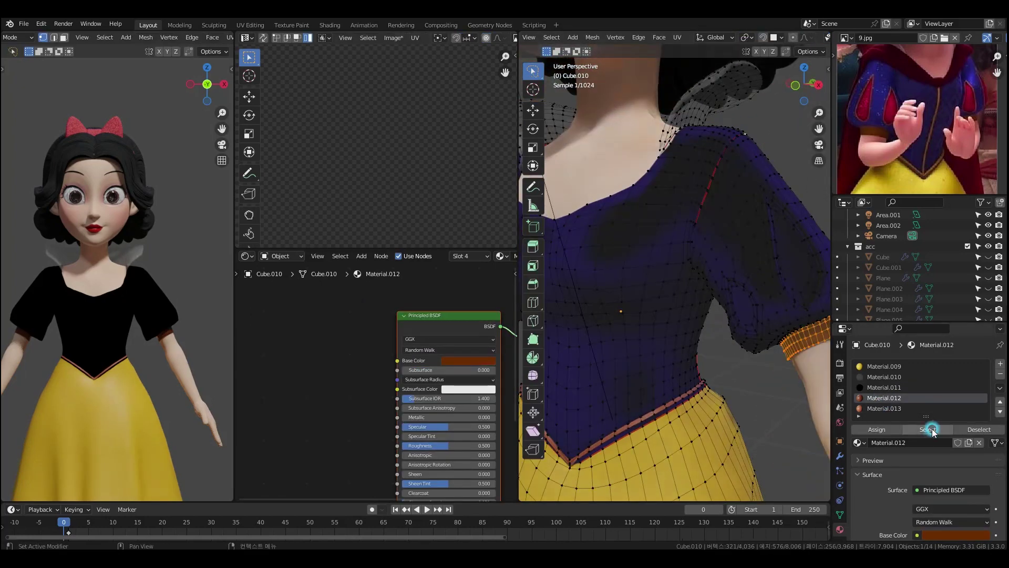
pyautogui.click(917, 408)
pyautogui.press('KP_1')
pyautogui.press('Tab')
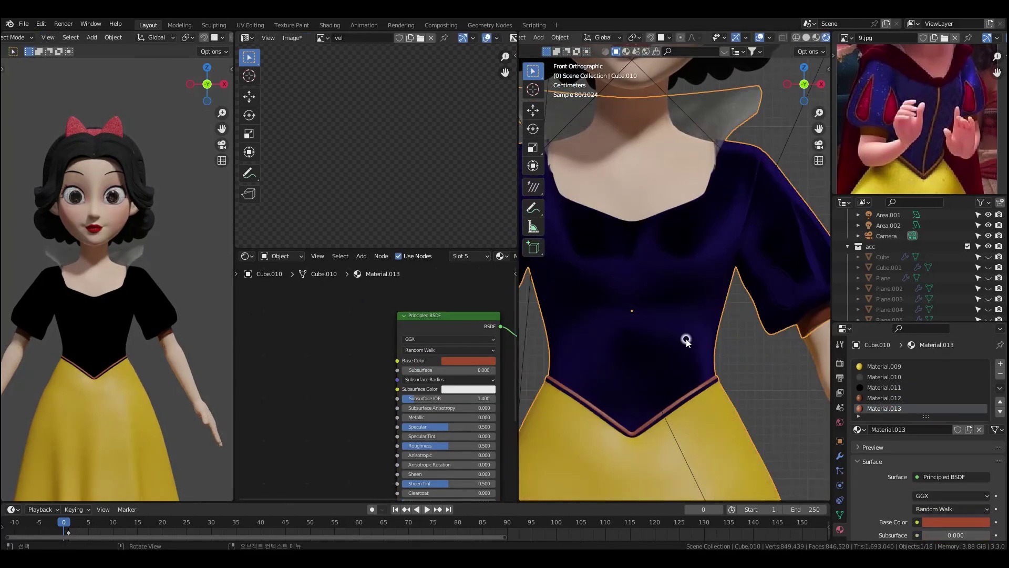
# - Switch back to Texture Paint mode with material preview shading and frame the bodice from the front
pyautogui.hotkey('ctrl', 'Tab')
pyautogui.click(689, 318)
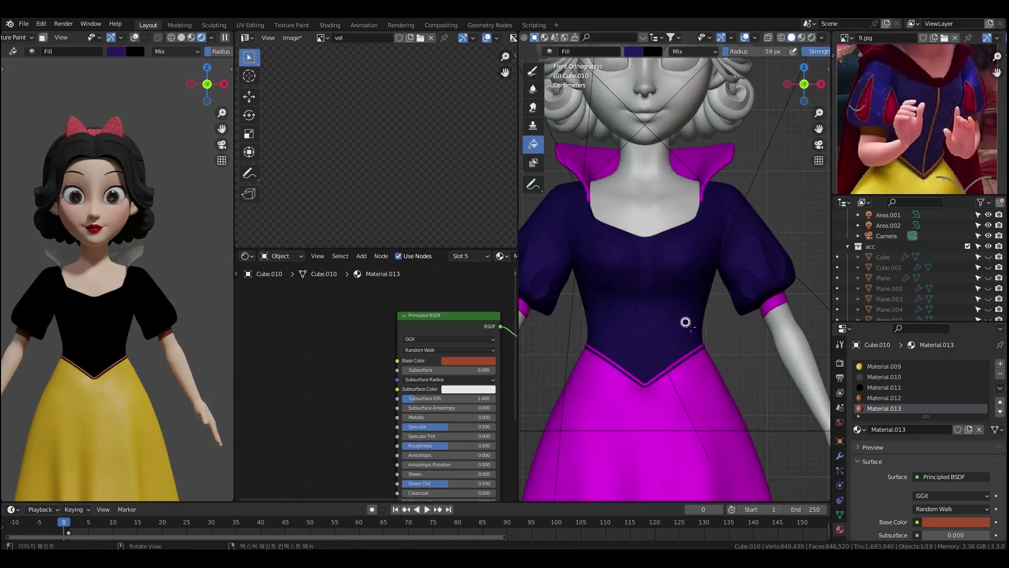
pyautogui.click(801, 38)
pyautogui.scroll(2, 682, 351)
pyautogui.keyDown('shift'); pyautogui.moveTo(649, 347); pyautogui.dragTo(696, 363, button='middle'); pyautogui.keyUp('shift')
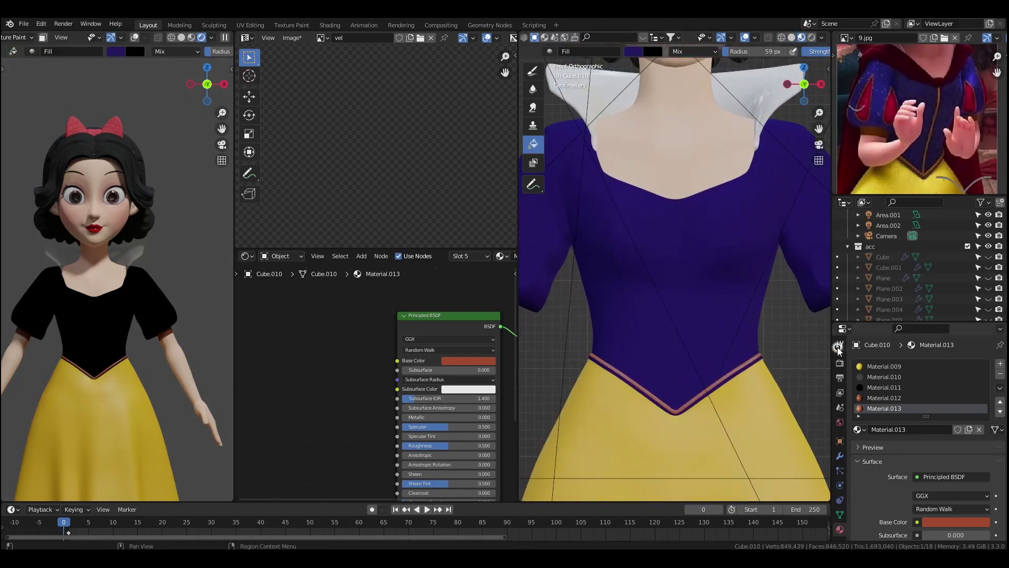
# - Mix a dark brown paint colour for the trim and add it to the colour palette
pyautogui.click(839, 344)
pyautogui.scroll(3, 879, 497)
pyautogui.click(885, 426)
pyautogui.click(903, 389)
pyautogui.click(886, 427)
pyautogui.moveTo(875, 400); pyautogui.dragTo(884, 401)
pyautogui.moveTo(907, 322); pyautogui.dragTo(907, 313)
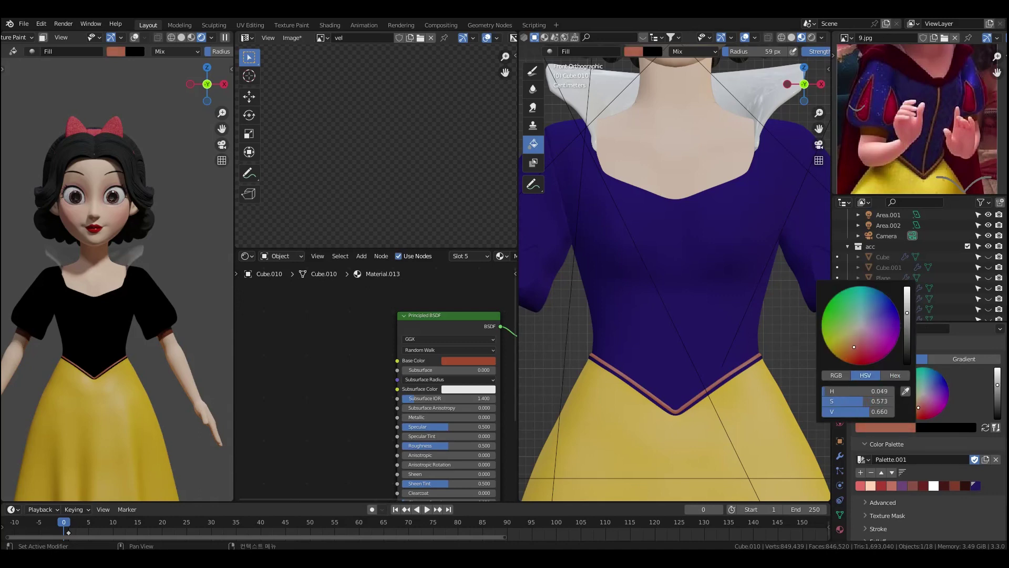
pyautogui.moveTo(852, 352); pyautogui.dragTo(852, 351)
pyautogui.moveTo(907, 312); pyautogui.dragTo(907, 324)
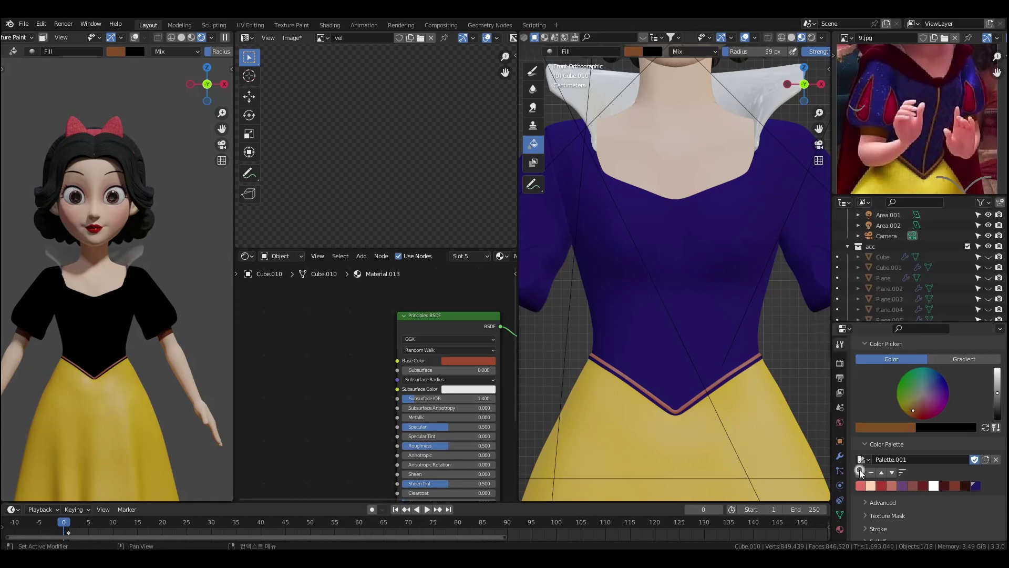
# - Set the TexDraw brush to a 4 px radius and 1.000 strength, and overlay the dress's wireframe as a painting guide
pyautogui.click(534, 75)
pyautogui.click(741, 50)
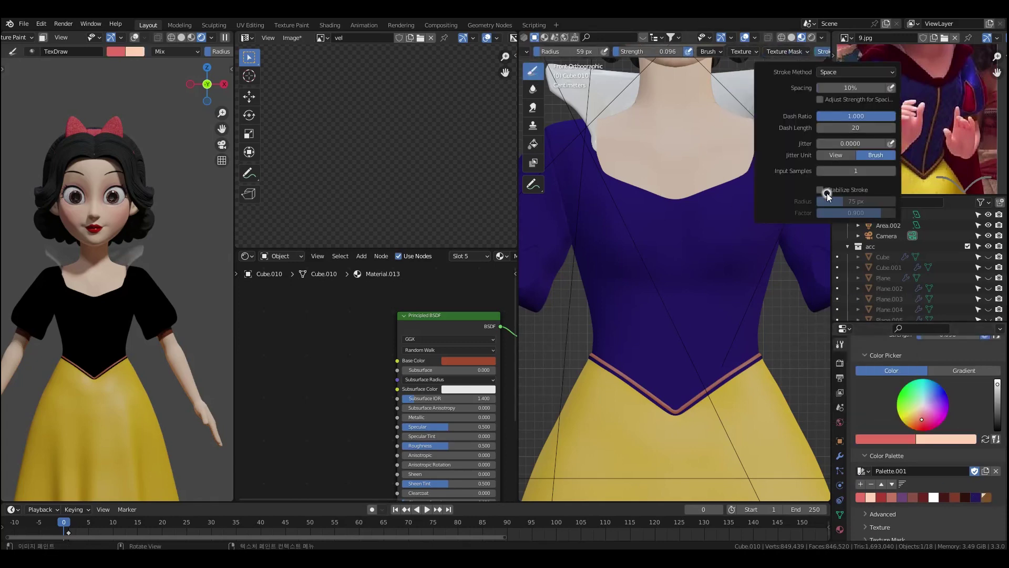
pyautogui.scroll(-5, 935, 473)
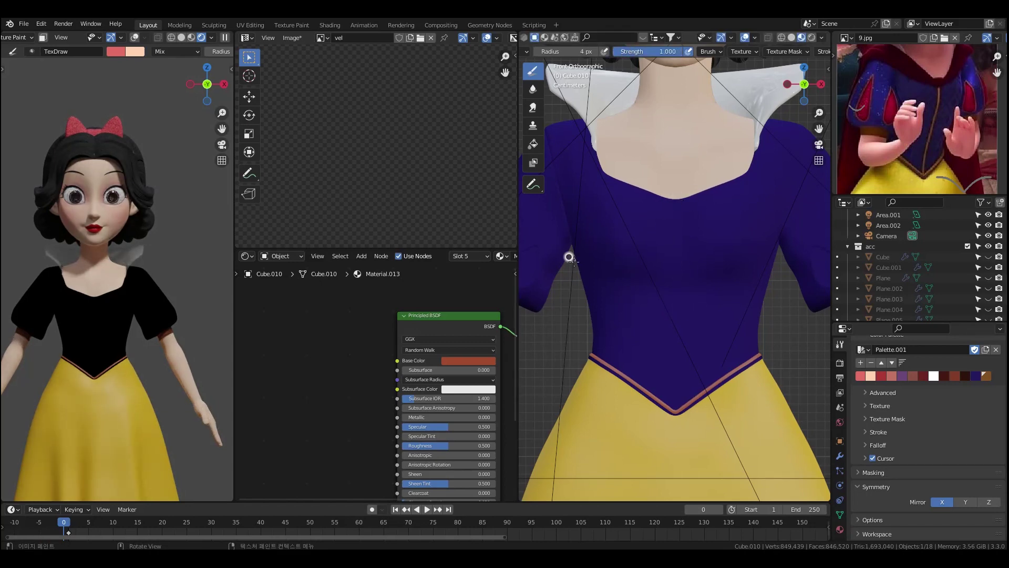
pyautogui.hotkey('alt', 'w')
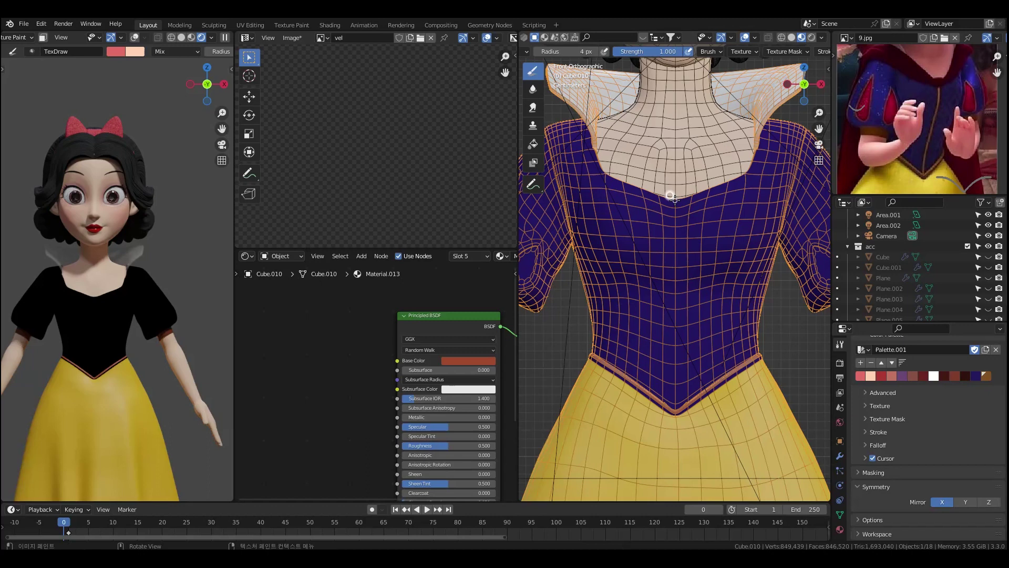
pyautogui.press('n')
pyautogui.press('n')
pyautogui.hotkey('alt', 'z')
pyautogui.hotkey('alt', 'x')
pyautogui.hotkey('alt', 'x')
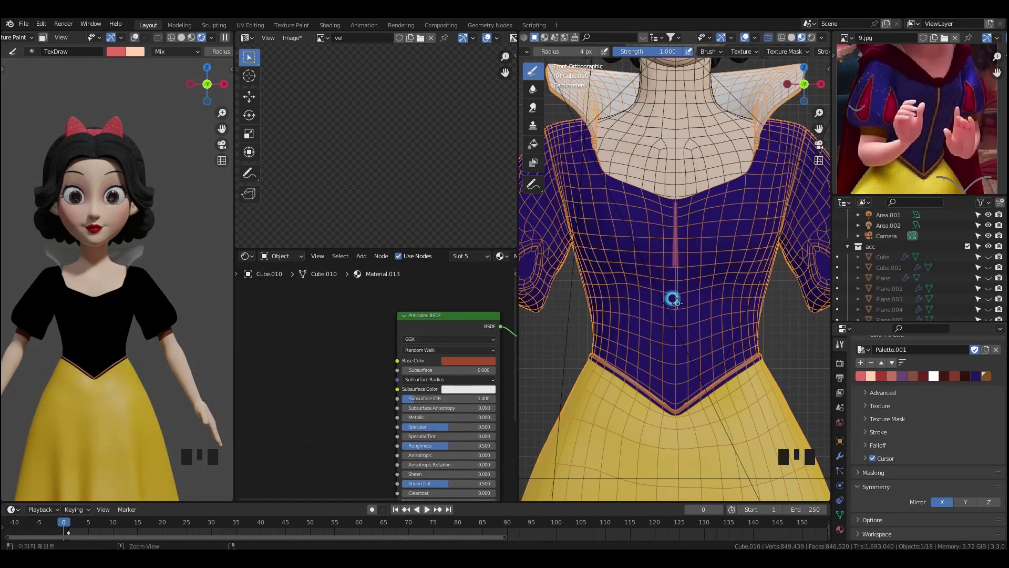
# - Turn off X mirroring, switch to solid shading and paint a vertical line down the bodice's centre from neckline to waist
pyautogui.click(936, 502)
pyautogui.click(821, 38)
pyautogui.click(795, 38)
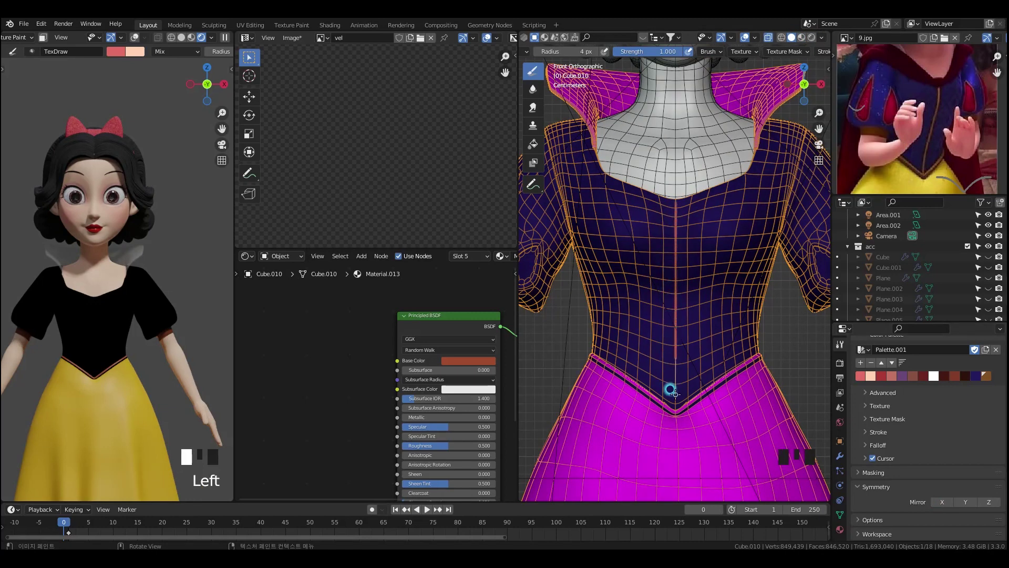
pyautogui.keyDown('ctrl'); pyautogui.moveTo(679, 421); pyautogui.dragTo(679, 263, button='middle'); pyautogui.keyUp('ctrl')
pyautogui.moveTo(678, 262)
pyautogui.keyDown('ctrl'); pyautogui.mouseDown(button='middle')
pyautogui.moveTo(679, 131)
pyautogui.moveTo(679, 164)
pyautogui.mouseUp(button='middle'); pyautogui.keyUp('ctrl')
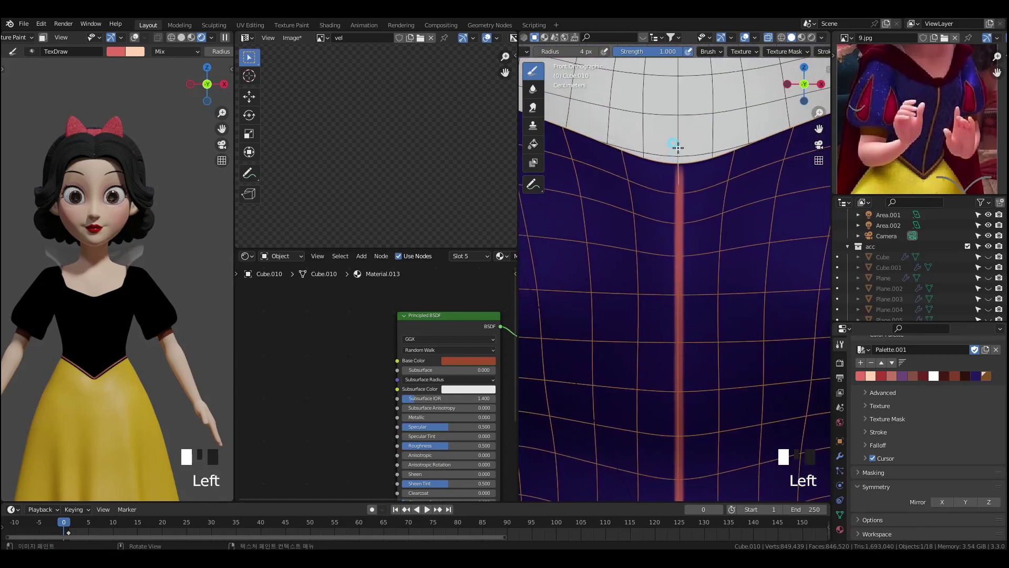
# - Extend the centre line up to the neckline edge and thicken its upper part with a 10 px brush
pyautogui.moveTo(685, 186); pyautogui.dragTo(690, 310, button='middle')
pyautogui.keyDown('ctrl'); pyautogui.moveTo(690, 310); pyautogui.dragTo(677, 366, button='middle'); pyautogui.keyUp('ctrl')
pyautogui.click(676, 367)
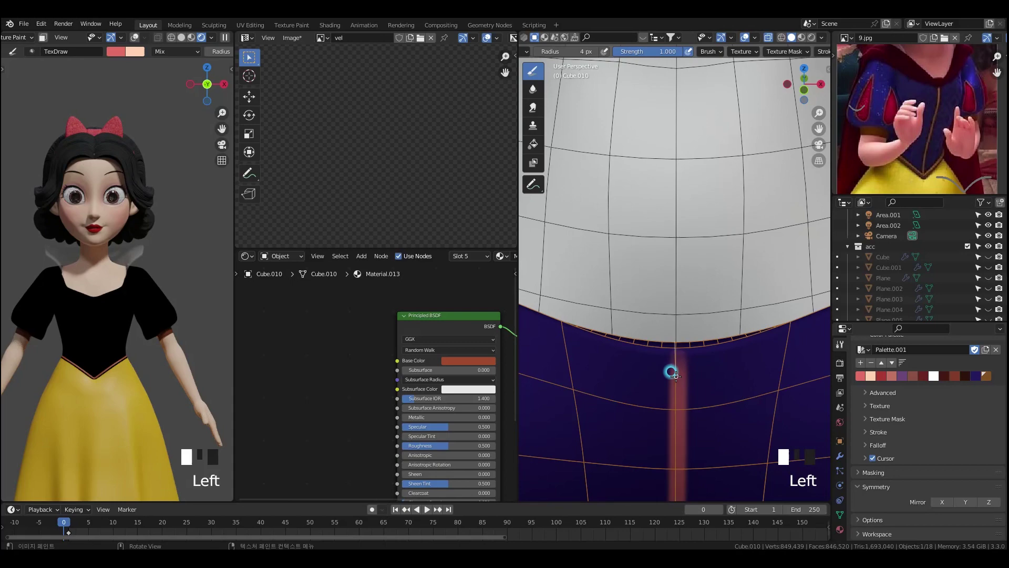
pyautogui.moveTo(676, 390); pyautogui.dragTo(676, 434)
pyautogui.press('`')
pyautogui.keyDown('ctrl'); pyautogui.moveTo(671, 333); pyautogui.dragTo(674, 250, button='middle'); pyautogui.keyUp('ctrl')
pyautogui.moveTo(675, 249)
pyautogui.keyDown('ctrl'); pyautogui.mouseDown(button='middle')
pyautogui.moveTo(678, 164)
pyautogui.moveTo(693, 184)
pyautogui.moveTo(665, 165)
pyautogui.mouseUp(button='middle'); pyautogui.keyUp('ctrl')
pyautogui.press('f')
pyautogui.click(666, 167)
pyautogui.click(666, 167)
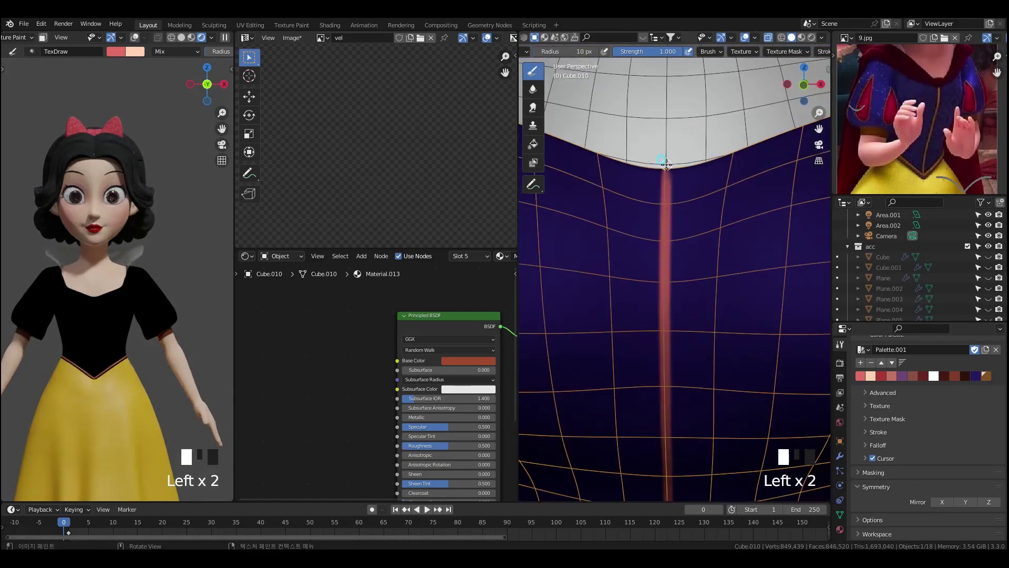
pyautogui.moveTo(666, 246); pyautogui.dragTo(666, 268)
# - Undo the last stroke, reduce the brush radius to 7 px and repaint the upper centre line from the front
pyautogui.keyDown('alt'); pyautogui.moveTo(666, 268); pyautogui.dragTo(711, 293, button='middle'); pyautogui.keyUp('alt')
pyautogui.hotkey('alt', 'x')
pyautogui.moveTo(699, 340)
pyautogui.keyDown('ctrl'); pyautogui.mouseDown(button='middle')
pyautogui.moveTo(734, 220)
pyautogui.moveTo(709, 157)
pyautogui.mouseUp(button='middle'); pyautogui.keyUp('ctrl')
pyautogui.moveTo(710, 158); pyautogui.dragTo(669, 310, button='middle')
pyautogui.moveTo(670, 310); pyautogui.dragTo(670, 319)
pyautogui.click(689, 52)
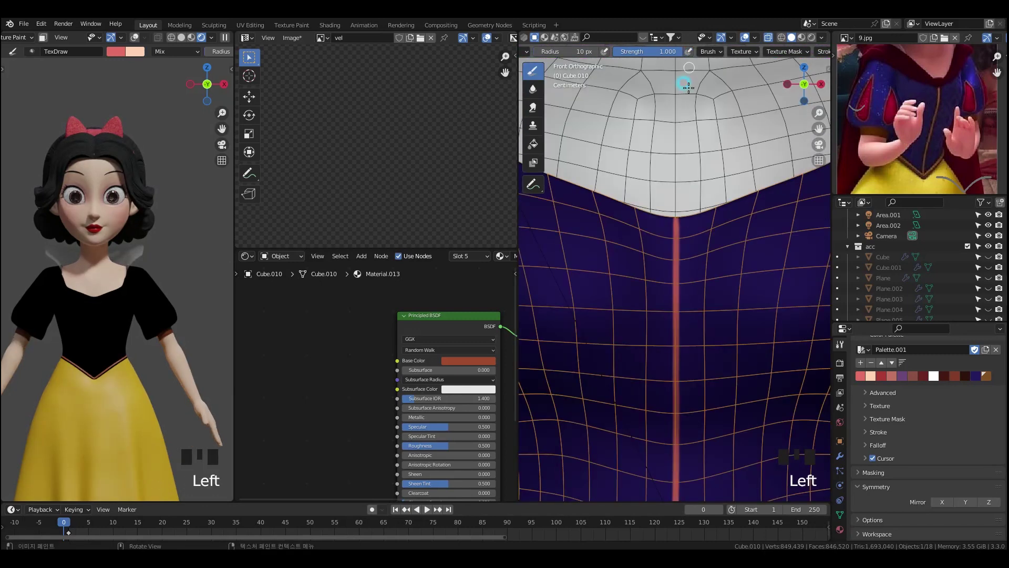
pyautogui.click(676, 258)
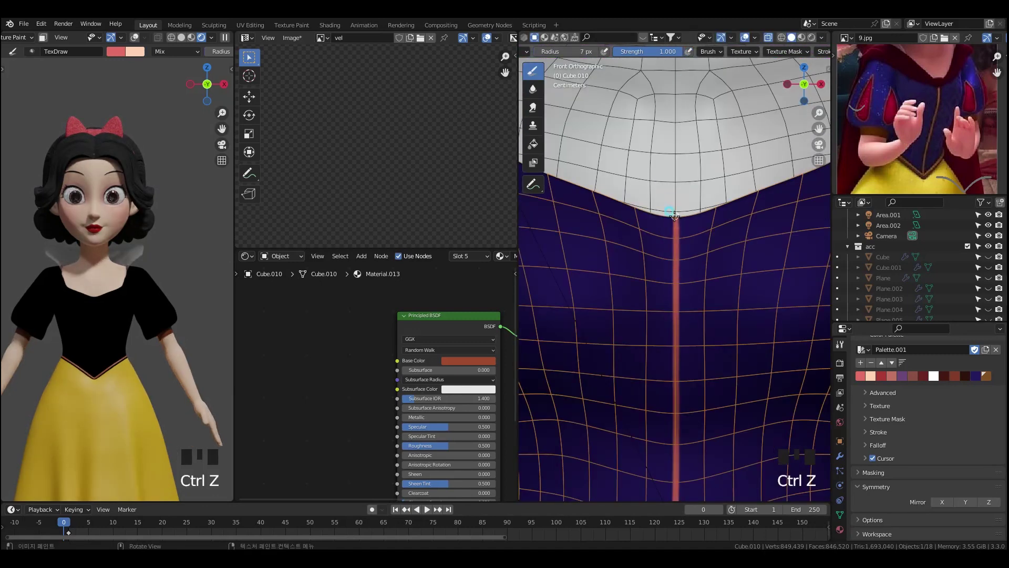
pyautogui.keyDown('shift'); pyautogui.moveTo(694, 344); pyautogui.dragTo(711, 235, button='middle'); pyautogui.keyUp('shift')
pyautogui.click(692, 197)
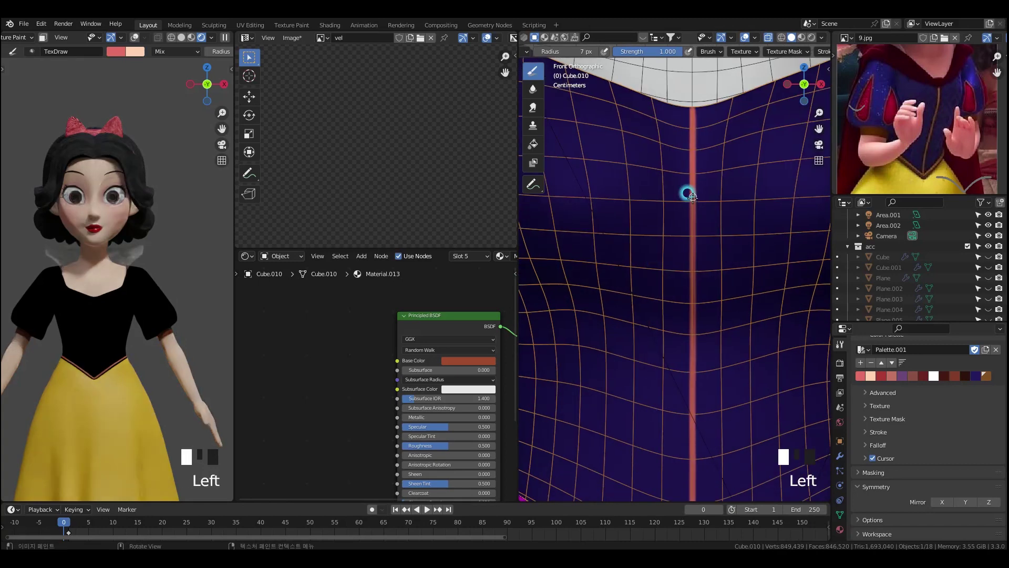
# - Continue painting the centre line down the lower bodice to the waist point with the 7 px brush
pyautogui.keyDown('shift'); pyautogui.moveTo(692, 324); pyautogui.dragTo(689, 212, button='middle'); pyautogui.keyUp('shift')
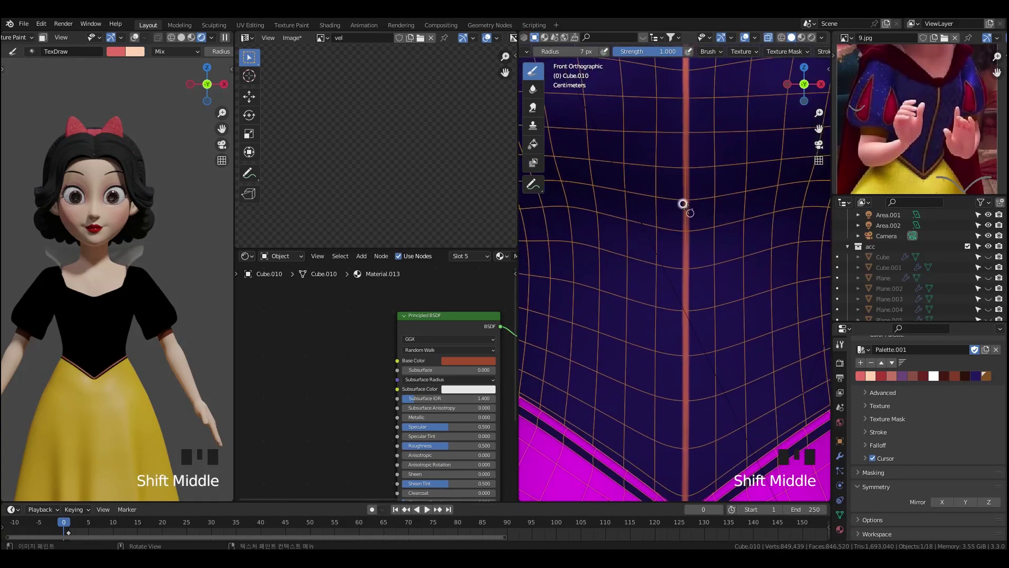
pyautogui.keyDown('shift'); pyautogui.moveTo(685, 298); pyautogui.dragTo(689, 225, button='middle'); pyautogui.keyUp('shift')
pyautogui.click(676, 236)
pyautogui.moveTo(677, 329); pyautogui.dragTo(672, 358)
pyautogui.keyDown('shift'); pyautogui.moveTo(679, 310); pyautogui.dragTo(676, 236, button='middle'); pyautogui.keyUp('shift')
pyautogui.click(676, 234)
pyautogui.click(676, 231)
pyautogui.moveTo(675, 229); pyautogui.dragTo(676, 267)
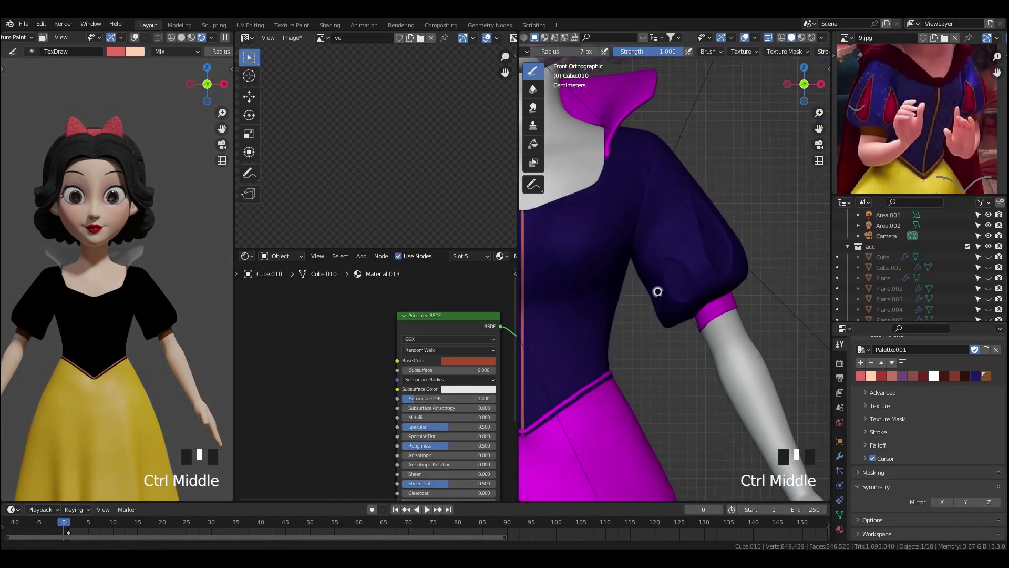
pyautogui.click(646, 298)
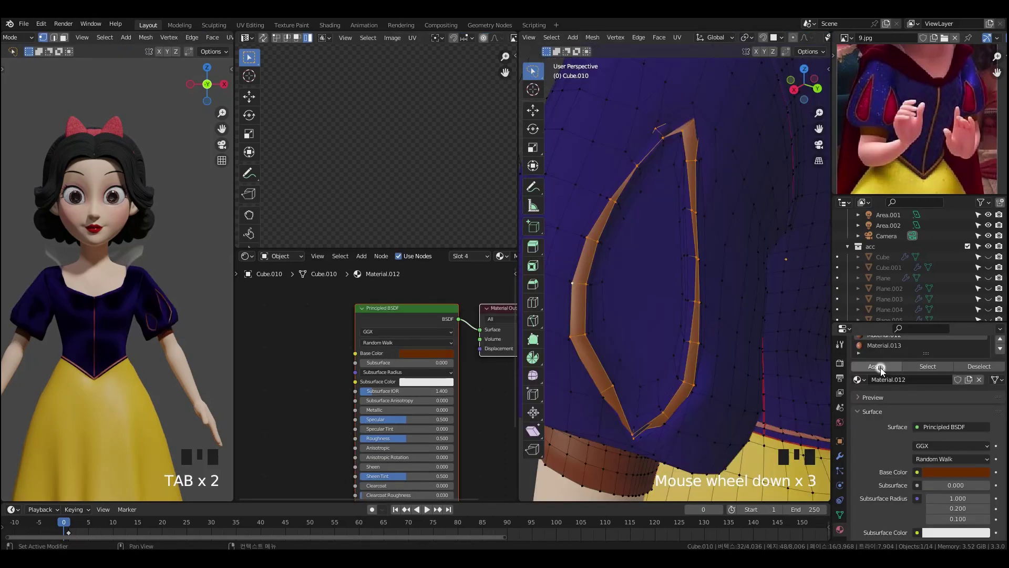
pyautogui.hotkey('ctrl', 'z')
pyautogui.hotkey('ctrl', 'z')
pyautogui.hotkey('ctrl', 'z')
pyautogui.hotkey('ctrl', 'z')
pyautogui.hotkey('ctrl', 'z')
# - Assign Material.012 to the face loop outlining the teardrop panel on the puff sleeve
pyautogui.scroll(-1, 596, 323)
pyautogui.press('Tab')
pyautogui.moveTo(565, 327); pyautogui.dragTo(622, 328, button='middle')
pyautogui.press('Tab')
pyautogui.click(877, 367)
# - Select the face loops outlining the remaining sleeve panels and assign Material.012 to them
pyautogui.press('Tab')
pyautogui.moveTo(745, 351); pyautogui.dragTo(650, 333, button='middle')
pyautogui.scroll(5, 708, 320)
pyautogui.moveTo(708, 320); pyautogui.dragTo(673, 304, button='middle')
pyautogui.keyDown('alt'); pyautogui.click(638, 311); pyautogui.keyUp('alt')
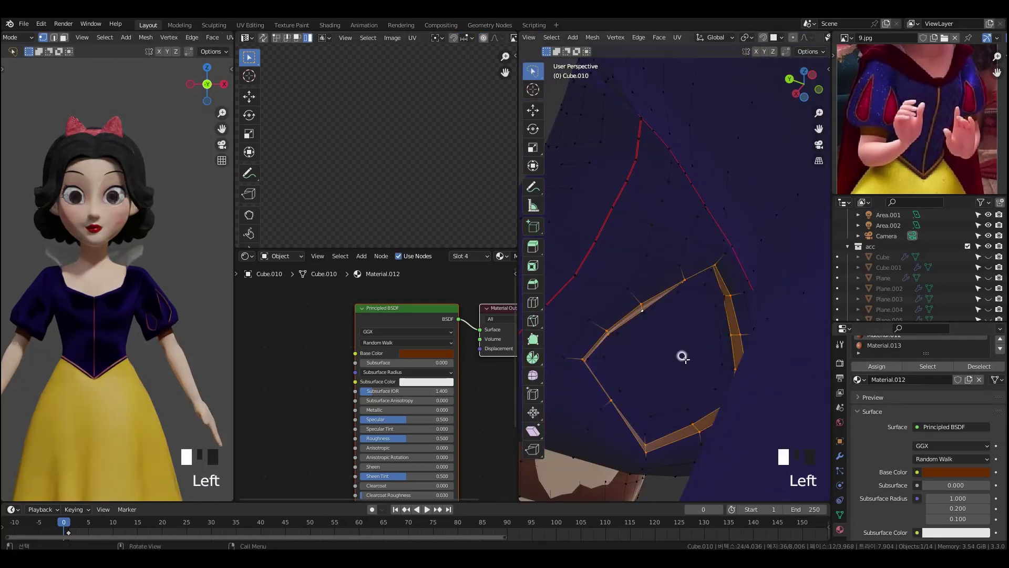
pyautogui.scroll(-3, 673, 348)
pyautogui.keyDown('shift'); pyautogui.moveTo(673, 349); pyautogui.dragTo(653, 336, button='middle'); pyautogui.keyUp('shift')
pyautogui.scroll(3, 696, 349)
pyautogui.scroll(3, 588, 345)
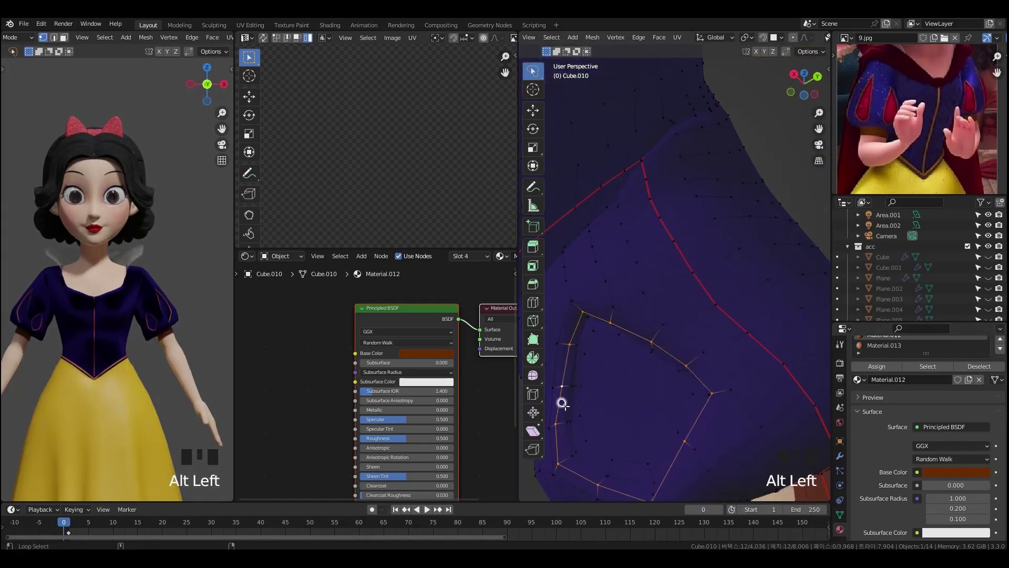
pyautogui.press('`')
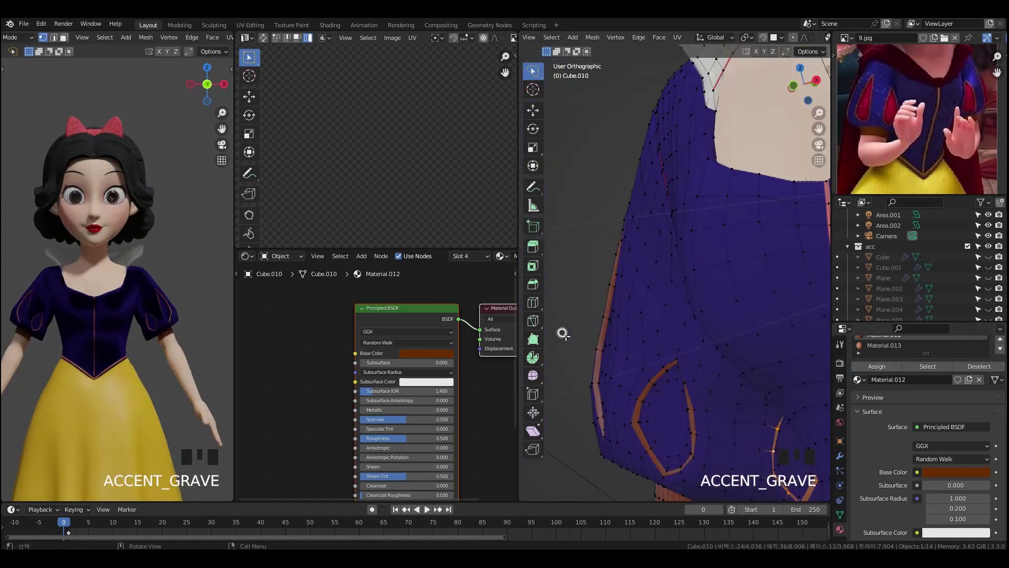
pyautogui.scroll(-4, 672, 365)
pyautogui.scroll(5, 726, 361)
pyautogui.scroll(-1, 894, 351)
pyautogui.moveTo(726, 360)
pyautogui.keyDown('shift'); pyautogui.mouseDown(button='middle')
pyautogui.moveTo(746, 362)
pyautogui.moveTo(733, 364)
pyautogui.mouseUp(button='middle'); pyautogui.keyUp('shift')
pyautogui.scroll(4, 895, 350)
# - Add Material.001 to the dress and assign it to the faces inside the sleeve's inner teardrop panel
pyautogui.click(889, 408)
pyautogui.scroll(2, 766, 360)
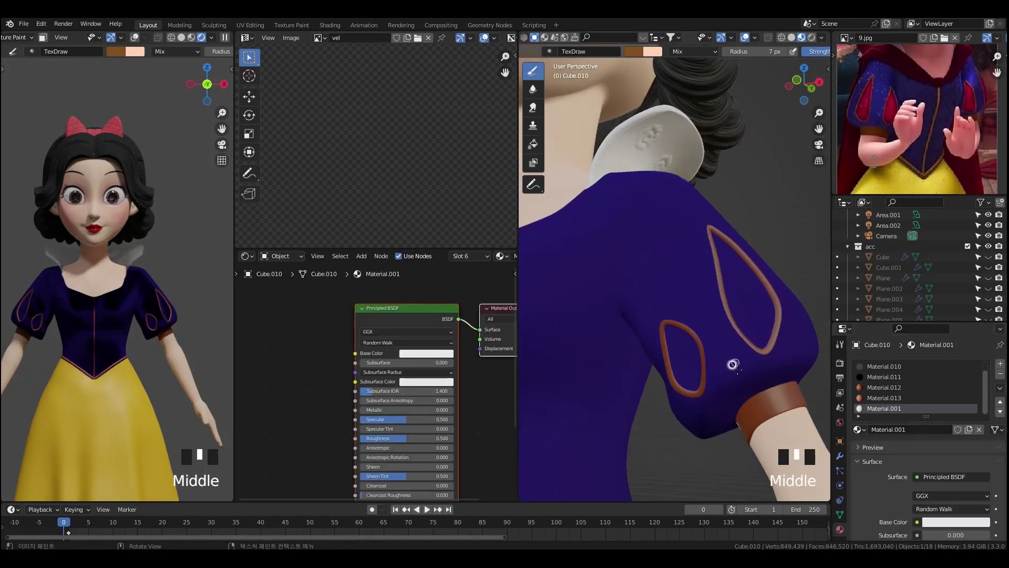
pyautogui.scroll(2, 733, 363)
pyautogui.press('Tab')
pyautogui.keyDown('alt'); pyautogui.click(717, 311); pyautogui.keyUp('alt')
pyautogui.click(877, 430)
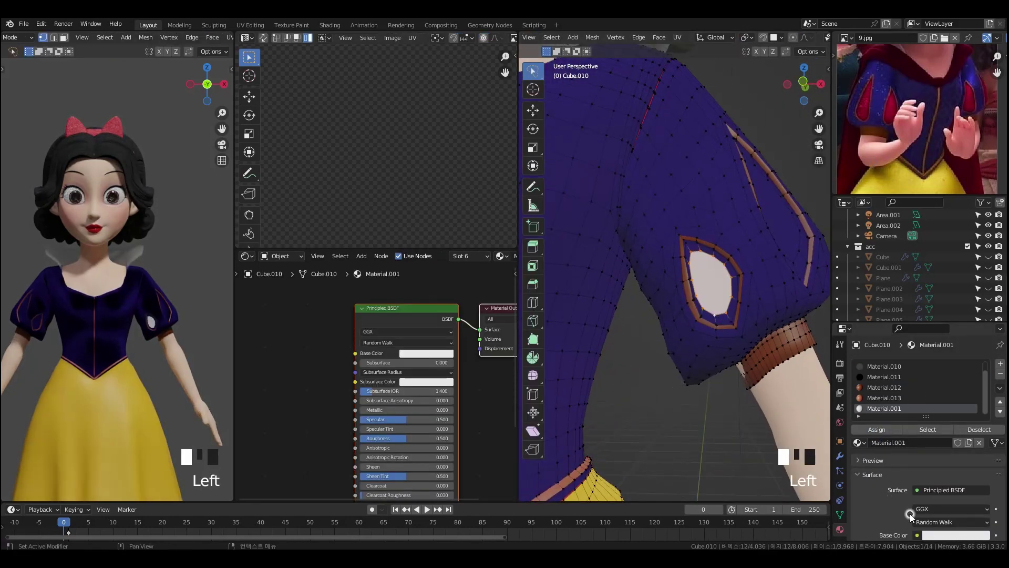
# - Set Material.001's base colour to the crimson sampled from the sleeve panel in the 9.jpg reference
pyautogui.scroll(-2, 911, 514)
pyautogui.click(933, 494)
pyautogui.click(983, 445)
pyautogui.click(867, 98)
pyautogui.press('Tab')
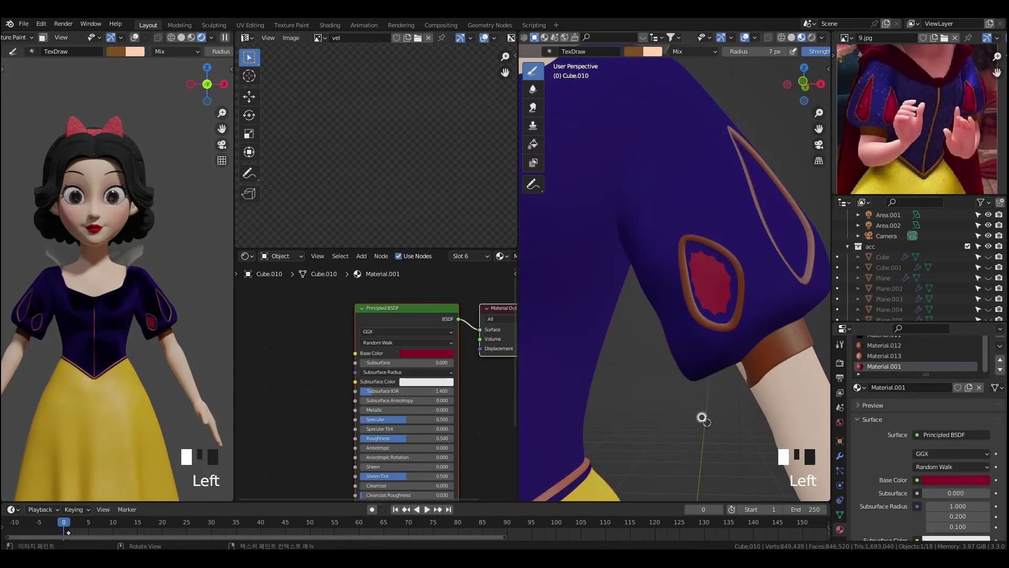
# - Assign Material.001 to the face loop surrounding the crimson area so the colour reaches the brown trim
pyautogui.press('Tab')
pyautogui.scroll(4, 747, 360)
pyautogui.keyDown('alt'); pyautogui.keyDown('shift'); pyautogui.click(719, 225); pyautogui.keyUp('shift'); pyautogui.keyUp('alt')
pyautogui.click(877, 387)
pyautogui.press('Tab')
pyautogui.scroll(-2, 762, 401)
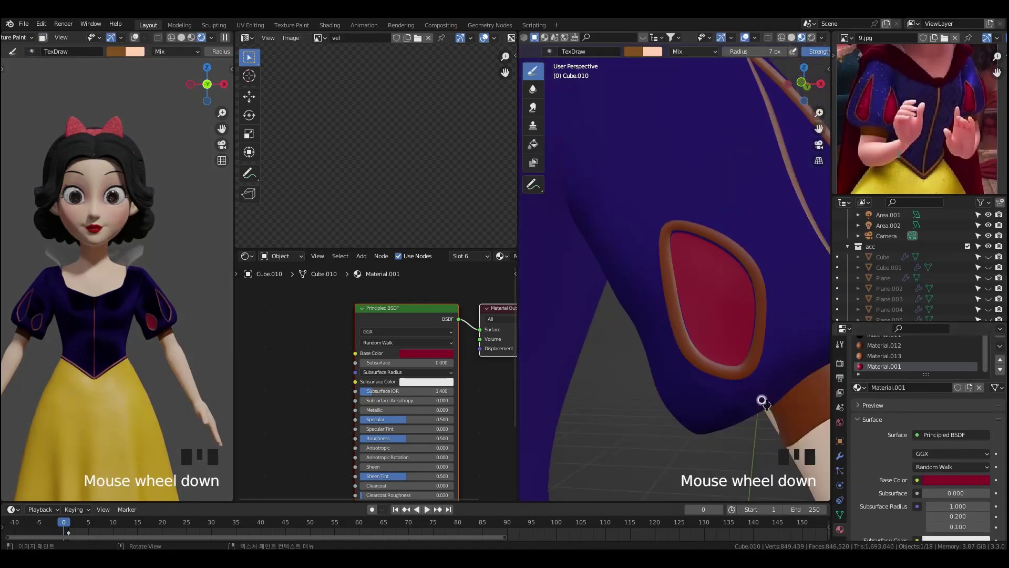
# - Assign Material.001 to the remaining narrow face loop along the inner edge of the panel's trim
pyautogui.scroll(3, 761, 401)
pyautogui.press('Tab')
pyautogui.keyDown('alt'); pyautogui.keyDown('shift'); pyautogui.click(668, 192); pyautogui.keyUp('shift'); pyautogui.keyUp('alt')
pyautogui.click(877, 388)
pyautogui.press('Tab')
pyautogui.scroll(-4, 693, 288)
pyautogui.scroll(-3, 693, 289)
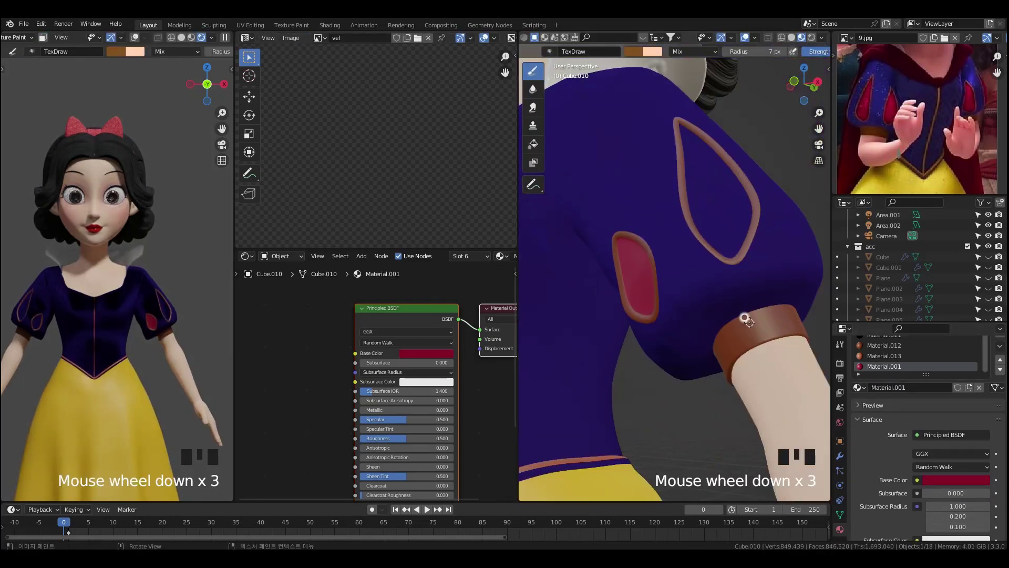
# - Shift Material.001's base colour to a purer red and review the dress from the front in rendered shading
pyautogui.moveTo(743, 315); pyautogui.dragTo(736, 326, button='middle')
pyautogui.click(955, 480)
pyautogui.moveTo(982, 365)
pyautogui.mouseDown()
pyautogui.moveTo(982, 347)
pyautogui.moveTo(987, 356)
pyautogui.mouseUp()
pyautogui.moveTo(707, 428); pyautogui.dragTo(725, 408, button='middle')
pyautogui.press('KP_1')
pyautogui.scroll(3, 755, 389)
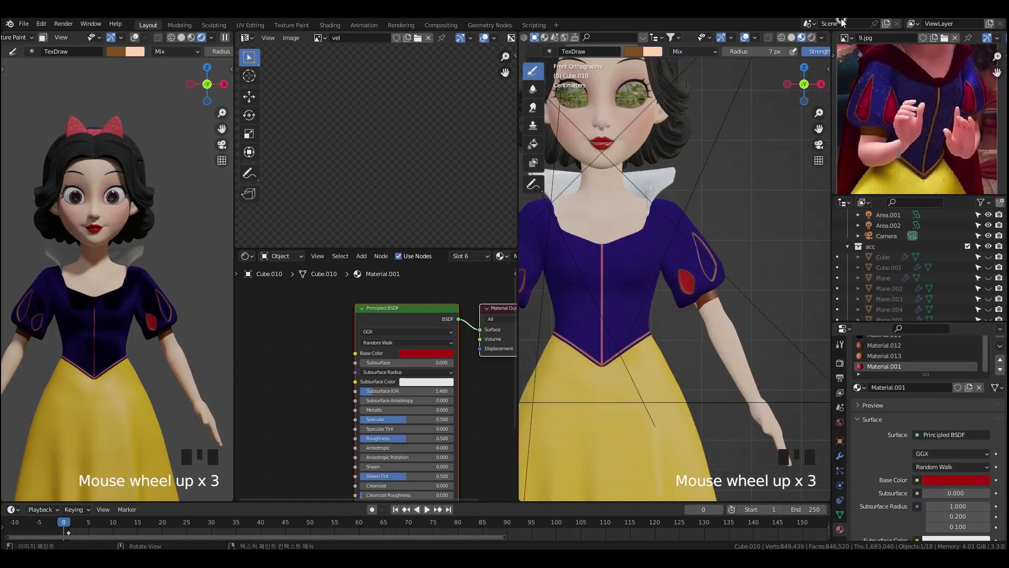
pyautogui.click(810, 37)
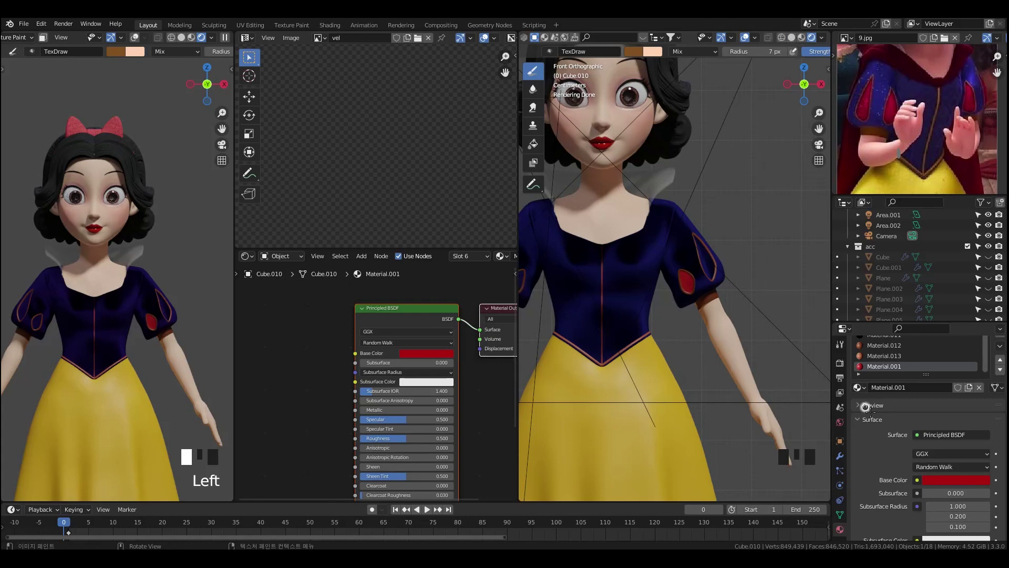
# - Return to object mode, widen the 3D viewport and save the file
pyautogui.hotkey('ctrl', 'Tab')
pyautogui.moveTo(518, 287); pyautogui.dragTo(477, 286)
pyautogui.scroll(5, 893, 352)
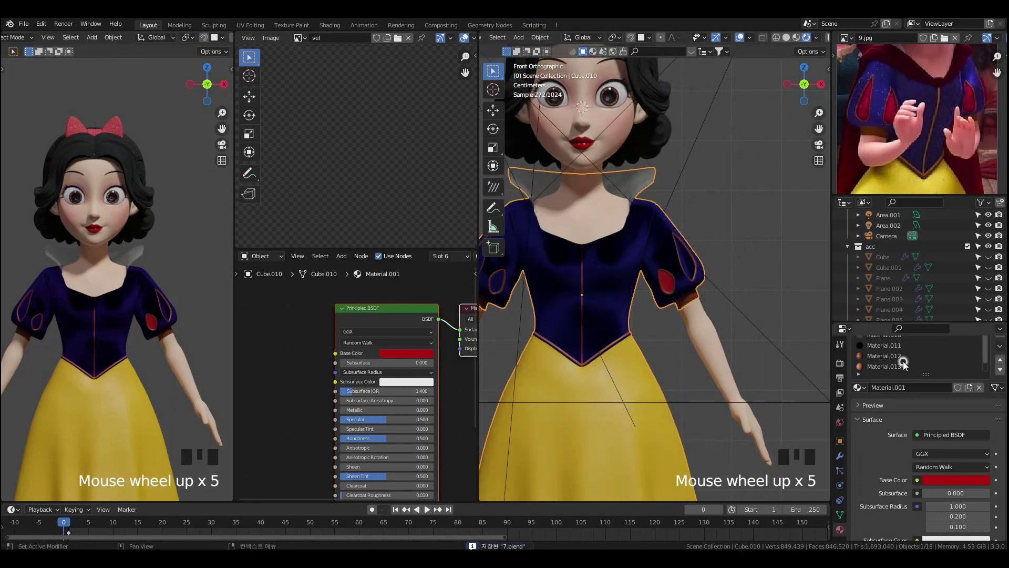
# - Select the bodice's velvet Material.011 slot and make a copy of its material
pyautogui.click(887, 346)
pyautogui.scroll(-11, 888, 368)
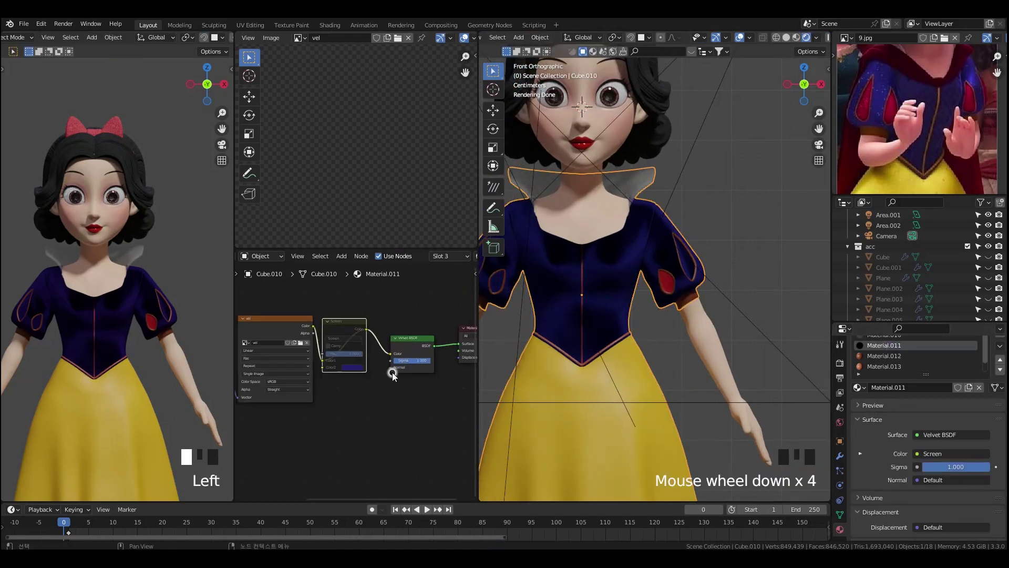
pyautogui.click(959, 390)
pyautogui.click(969, 388)
# - Enlarge the material slot area and remove the Material.001 slot from the dress
pyautogui.click(893, 367)
pyautogui.scroll(1, 984, 356)
pyautogui.scroll(-1, 983, 357)
pyautogui.moveTo(873, 321); pyautogui.dragTo(873, 303)
pyautogui.scroll(1, 872, 348)
pyautogui.moveTo(872, 397); pyautogui.dragTo(874, 470, button='middle')
pyautogui.moveTo(987, 380); pyautogui.dragTo(986, 392)
pyautogui.click(939, 392)
pyautogui.click(998, 356)
# - Reselect the Material.002 slot and enable its fake user
pyautogui.scroll(-3, 927, 389)
pyautogui.scroll(2, 926, 390)
pyautogui.click(907, 349)
pyautogui.scroll(-1, 914, 358)
pyautogui.scroll(1, 941, 395)
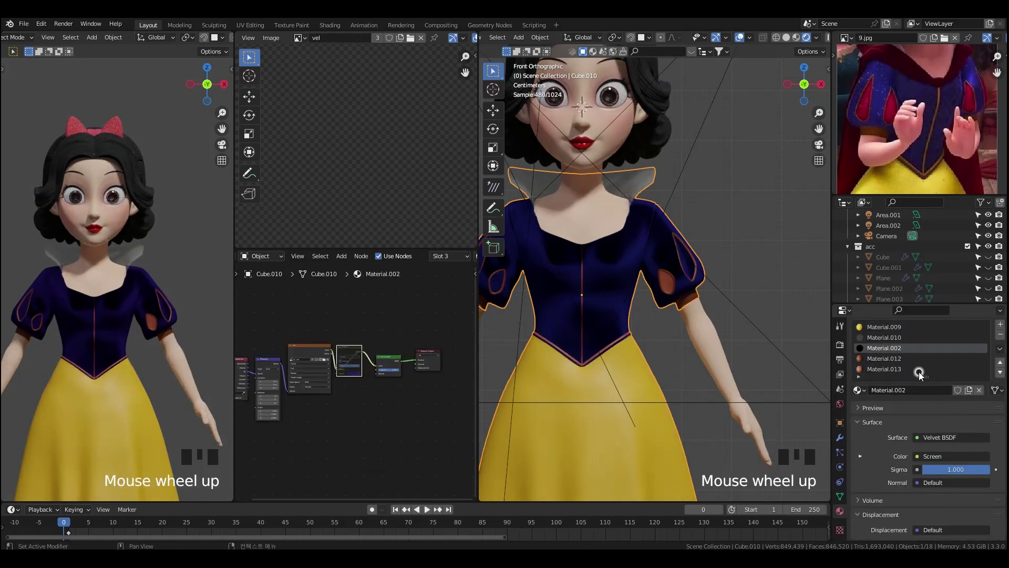
pyautogui.click(1000, 326)
pyautogui.click(1000, 356)
pyautogui.click(905, 369)
pyautogui.click(958, 412)
pyautogui.click(969, 412)
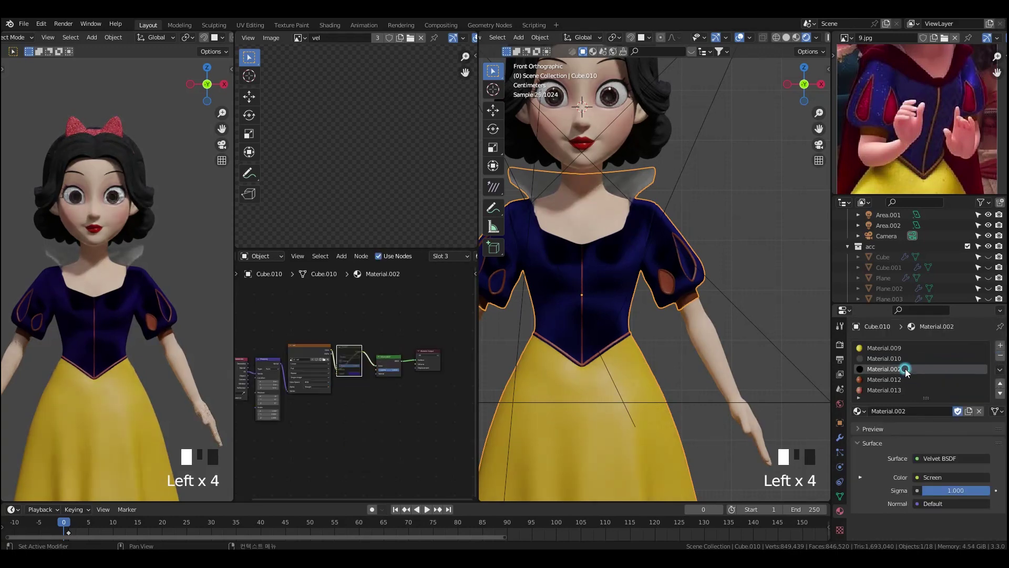
pyautogui.click(860, 411)
pyautogui.click(873, 455)
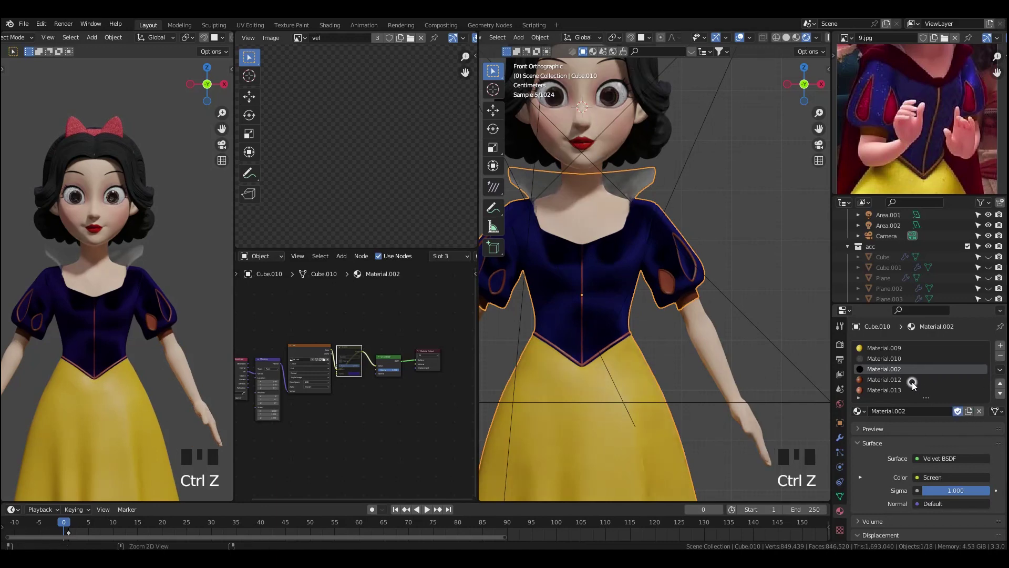
pyautogui.hotkey('ctrl', 'z')
pyautogui.hotkey('ctrl', 'z')
pyautogui.hotkey('ctrl', 'z')
pyautogui.hotkey('ctrl', 'z')
pyautogui.click(935, 382)
pyautogui.hotkey('ctrl', 'z')
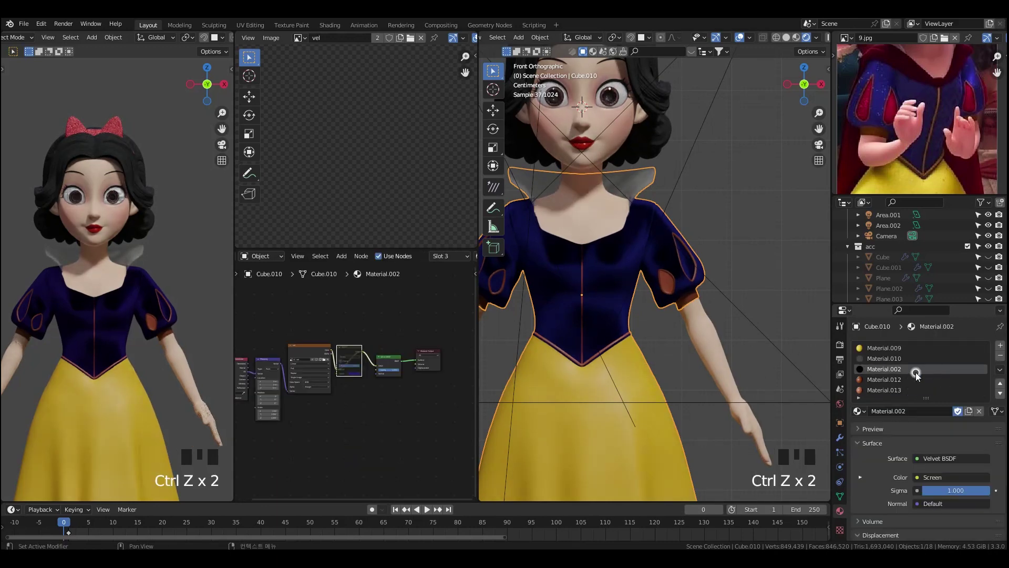
# - Add a new material slot, load Material.002 into it as a separate copy and name it red
pyautogui.click(999, 346)
pyautogui.click(859, 412)
pyautogui.click(876, 455)
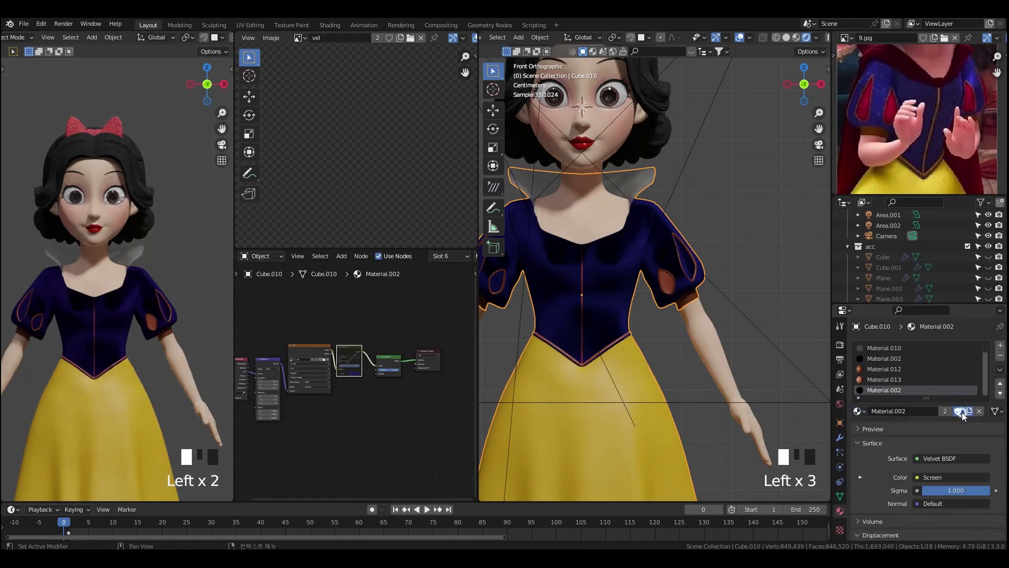
pyautogui.press('Return')
# - Set the Screen node's second colour in the red material to a bright red (H 0.999, S 0.979, V 0.941)
pyautogui.moveTo(401, 427); pyautogui.dragTo(430, 424, button='middle')
pyautogui.scroll(5, 427, 405)
pyautogui.click(424, 364)
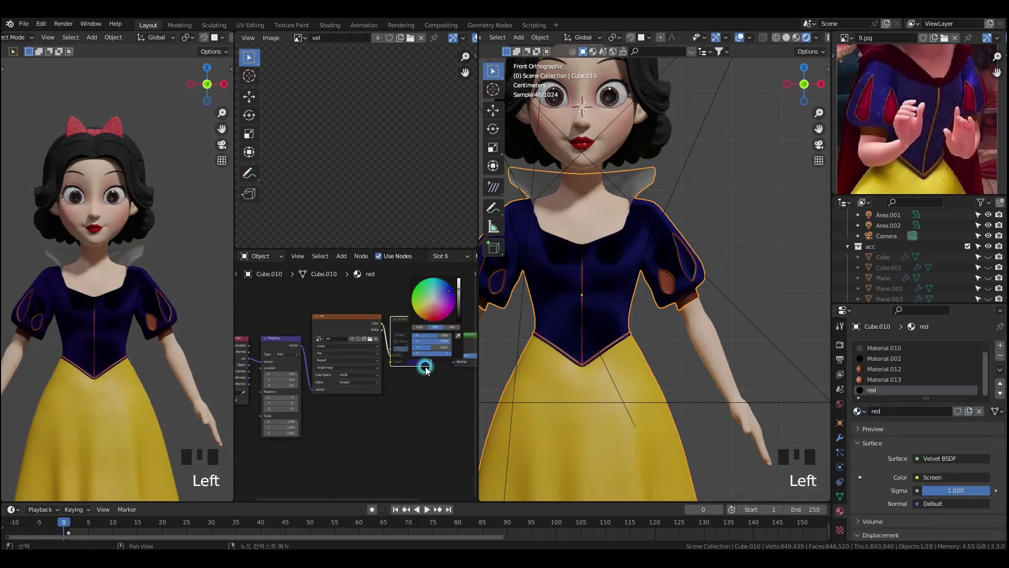
pyautogui.moveTo(435, 315); pyautogui.dragTo(433, 320)
pyautogui.scroll(7, 435, 383)
pyautogui.moveTo(434, 383); pyautogui.dragTo(297, 414, button='middle')
pyautogui.click(321, 379)
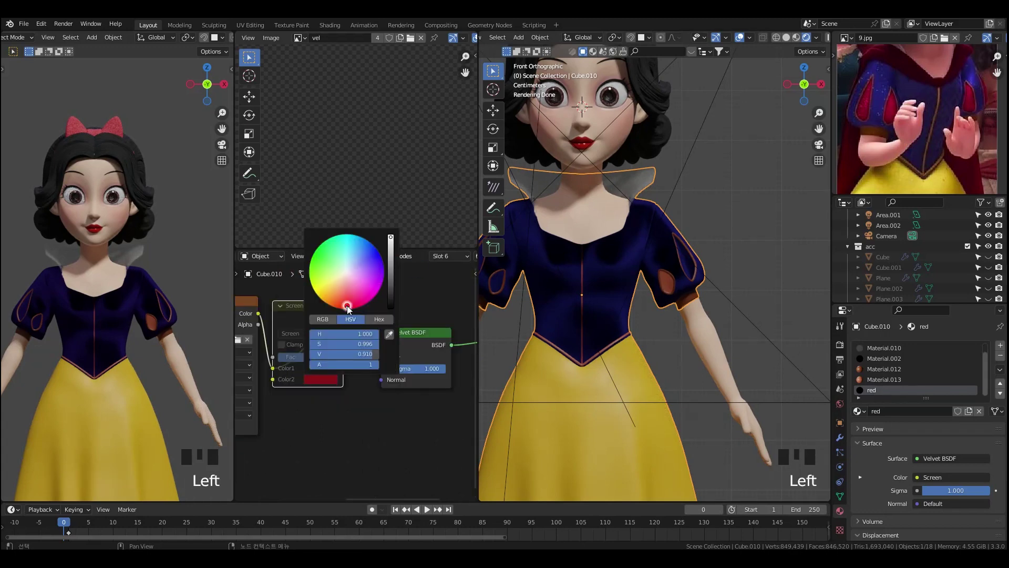
pyautogui.moveTo(348, 305); pyautogui.dragTo(344, 307)
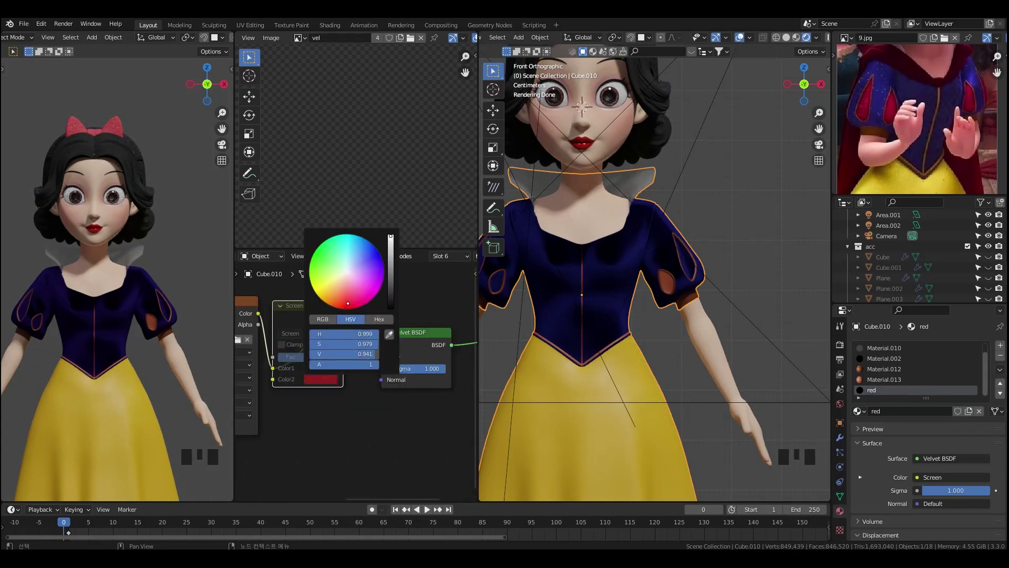
# - Assign the red velvet material to the selected faces of the lower sleeve panel
pyautogui.click(887, 390)
pyautogui.press('Tab')
pyautogui.scroll(4, 672, 231)
pyautogui.click(876, 414)
pyautogui.moveTo(757, 405); pyautogui.dragTo(756, 386, button='middle')
pyautogui.press('Tab')
# - Try muting the Screen node in the red material and inspect its shader chain
pyautogui.moveTo(393, 453); pyautogui.dragTo(402, 452, button='middle')
pyautogui.click(317, 307)
pyautogui.press('n')
pyautogui.press('n')
pyautogui.press('m')
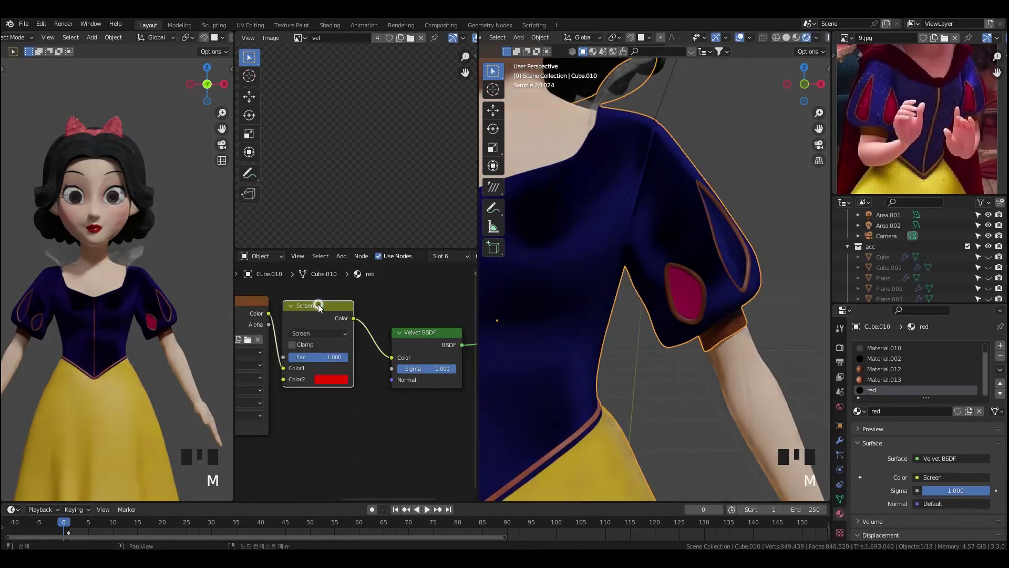
pyautogui.scroll(-2, 604, 326)
pyautogui.moveTo(366, 391); pyautogui.dragTo(390, 384, button='middle')
pyautogui.moveTo(362, 347)
pyautogui.mouseDown()
pyautogui.moveTo(336, 347)
pyautogui.moveTo(364, 347)
pyautogui.mouseUp()
pyautogui.scroll(-2, 385, 415)
pyautogui.moveTo(385, 416); pyautogui.dragTo(441, 404, button='middle')
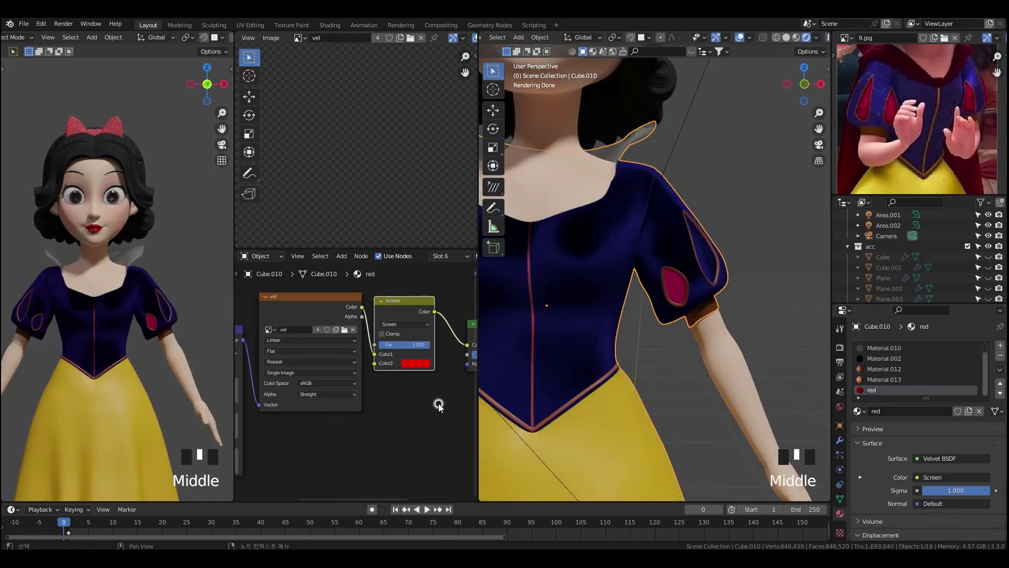
pyautogui.scroll(-5, 439, 405)
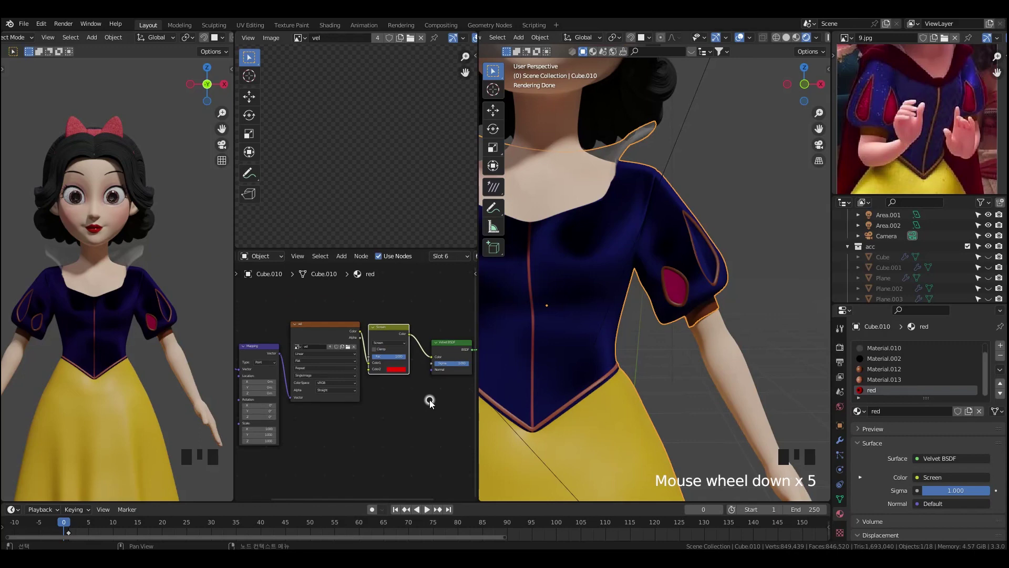
pyautogui.scroll(-4, 412, 403)
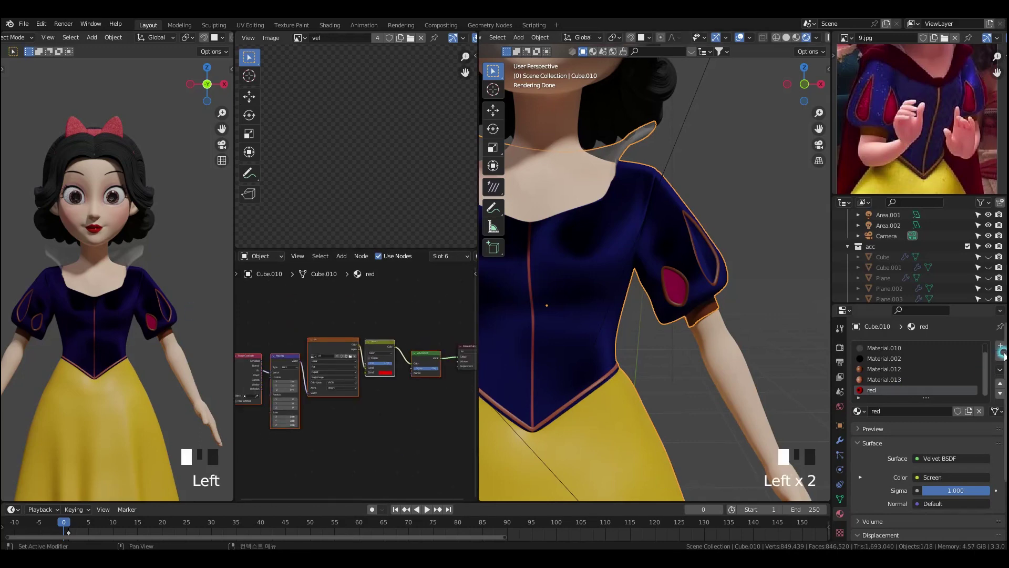
# - Remove the red velvet slot from the dress, along with the replacement slot created for a new material
pyautogui.click(888, 391)
pyautogui.click(1000, 346)
pyautogui.click(898, 411)
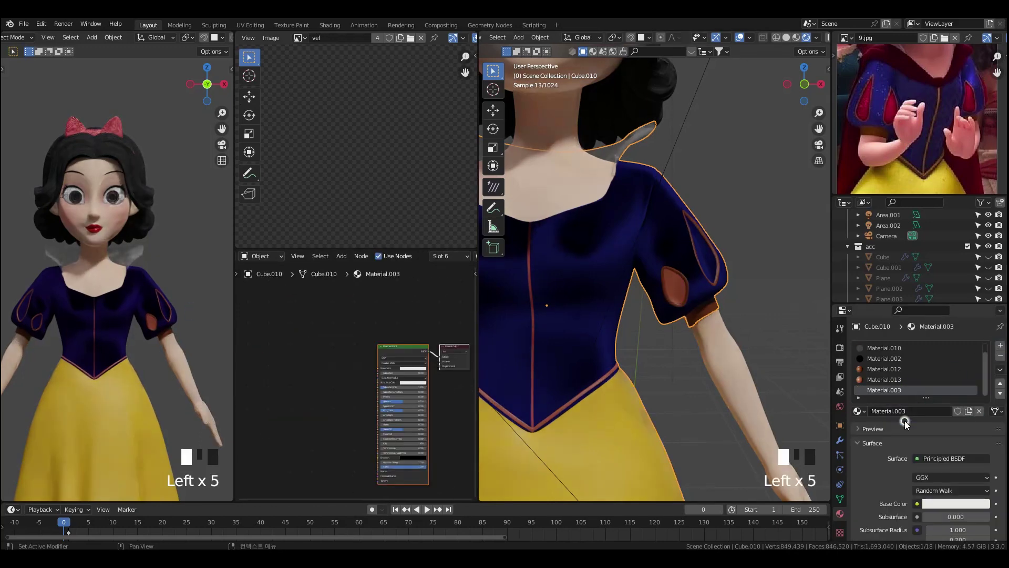
pyautogui.click(999, 356)
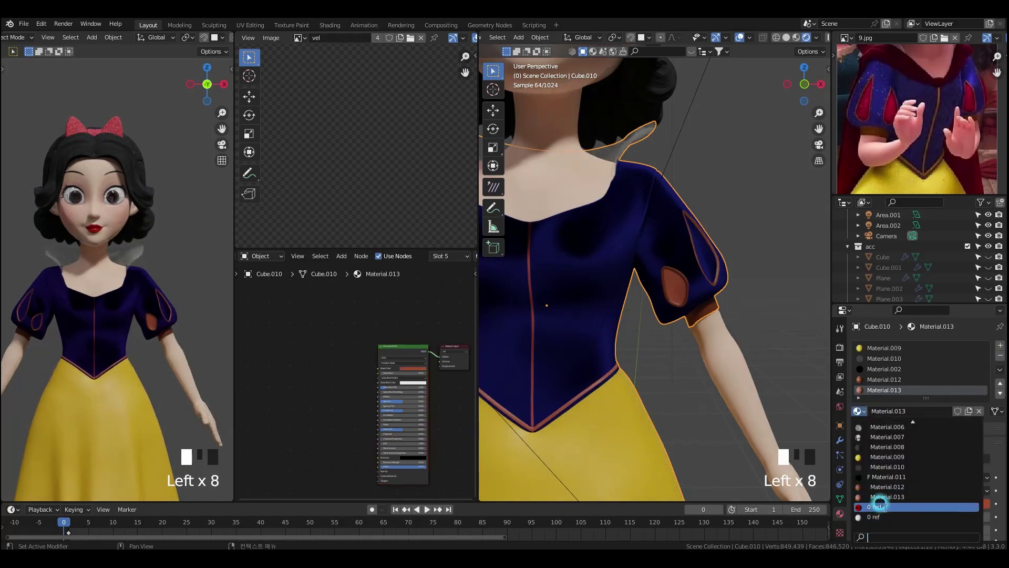
# - Add a slot with a new material named red and give it a dark red base colour (H 0.996, S 0.982, V 0.517)
pyautogui.click(1000, 345)
pyautogui.click(920, 412)
pyautogui.click(905, 411)
pyautogui.write('red')
pyautogui.press('Return')
pyautogui.click(955, 503)
pyautogui.click(935, 426)
pyautogui.moveTo(982, 361); pyautogui.dragTo(981, 372)
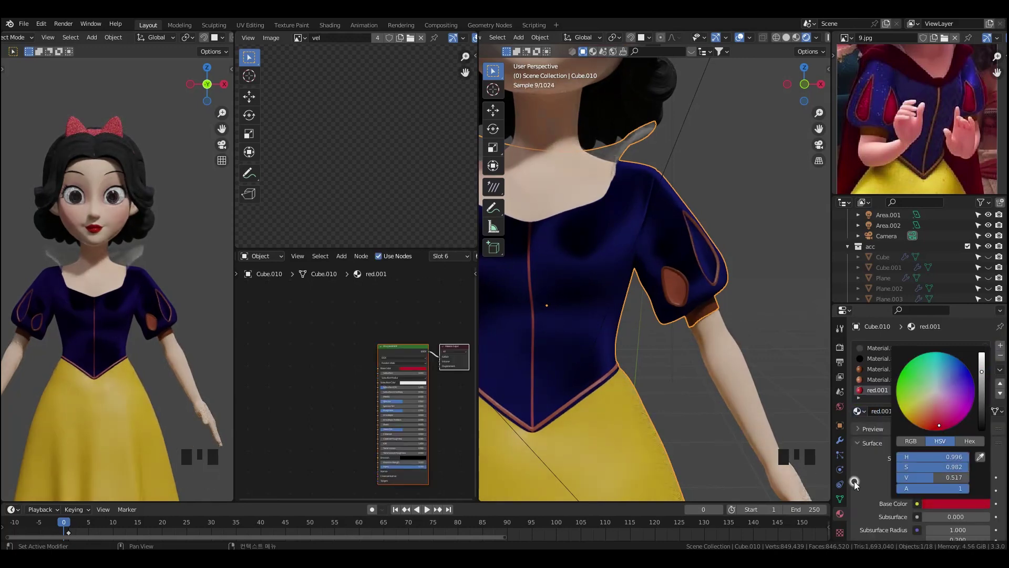
# - Assign the new red material to the faces inside the brown outlines of the first sleeve's panels
pyautogui.scroll(2, 698, 297)
pyautogui.press('Tab')
pyautogui.click(876, 411)
pyautogui.moveTo(793, 387); pyautogui.dragTo(748, 389, button='middle')
pyautogui.press('Tab')
pyautogui.press('Tab')
pyautogui.moveTo(707, 301); pyautogui.dragTo(681, 367, button='middle')
# - Select the inner face loops of the sleeve's side and back panels
pyautogui.scroll(2, 570, 288)
pyautogui.keyDown('alt'); pyautogui.keyDown('shift'); pyautogui.click(577, 286); pyautogui.keyUp('shift'); pyautogui.keyUp('alt')
pyautogui.keyDown('alt'); pyautogui.keyDown('shift'); pyautogui.click(575, 289); pyautogui.keyUp('shift'); pyautogui.keyUp('alt')
pyautogui.keyDown('alt'); pyautogui.keyDown('shift'); pyautogui.click(574, 289); pyautogui.keyUp('shift'); pyautogui.keyUp('alt')
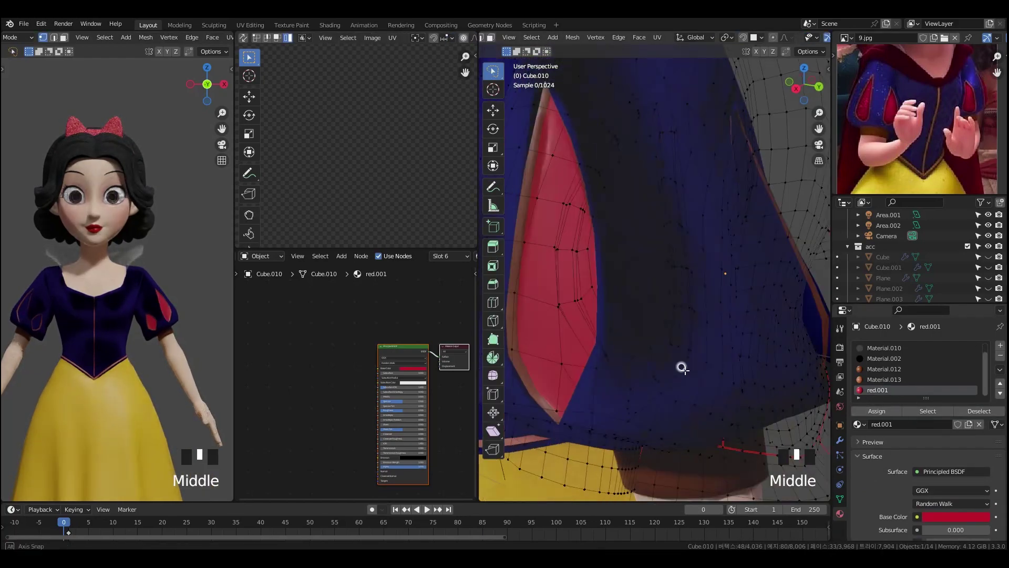
pyautogui.scroll(-4, 767, 374)
pyautogui.moveTo(761, 349); pyautogui.dragTo(642, 333, button='middle')
pyautogui.scroll(3, 571, 242)
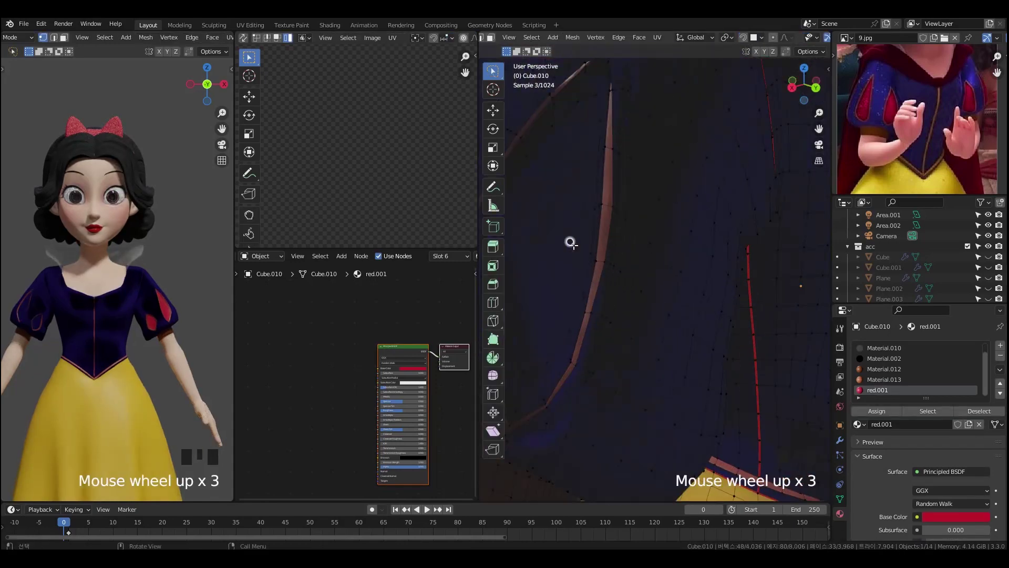
pyautogui.keyDown('shift'); pyautogui.moveTo(570, 242); pyautogui.dragTo(612, 250, button='middle'); pyautogui.keyUp('shift')
pyautogui.keyDown('alt'); pyautogui.keyDown('shift'); pyautogui.click(613, 273); pyautogui.keyUp('shift'); pyautogui.keyUp('alt')
pyautogui.keyDown('alt'); pyautogui.keyDown('shift'); pyautogui.click(613, 273); pyautogui.keyUp('shift'); pyautogui.keyUp('alt')
pyautogui.scroll(-2, 714, 356)
pyautogui.scroll(1, 728, 340)
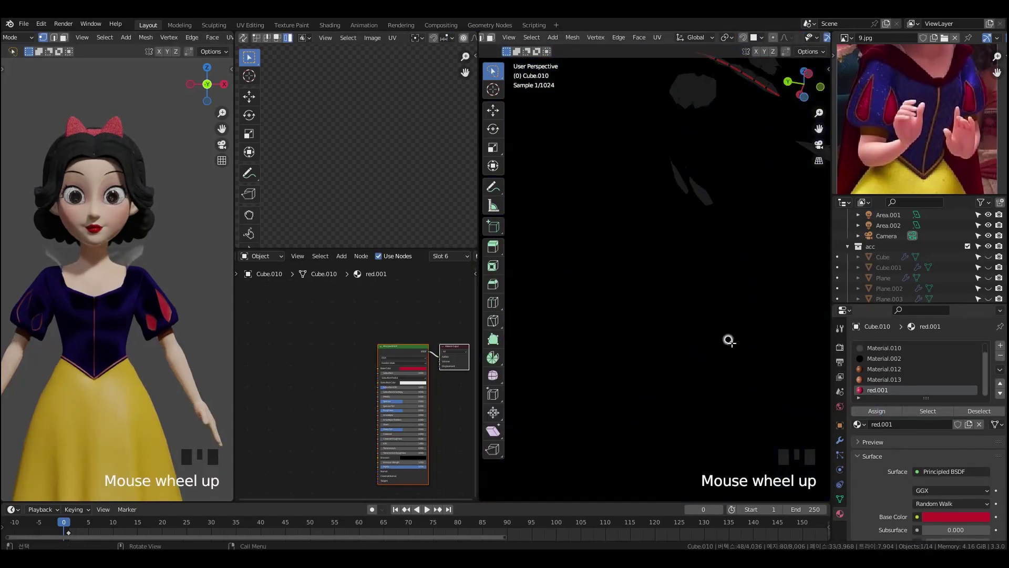
pyautogui.moveTo(728, 340); pyautogui.dragTo(666, 276, button='middle')
pyautogui.keyDown('alt'); pyautogui.keyDown('shift'); pyautogui.click(651, 305); pyautogui.keyUp('shift'); pyautogui.keyUp('alt')
pyautogui.keyDown('alt'); pyautogui.keyDown('shift'); pyautogui.click(630, 319); pyautogui.keyUp('shift'); pyautogui.keyUp('alt')
pyautogui.moveTo(664, 333); pyautogui.dragTo(825, 381, button='middle')
pyautogui.press('Tab')
pyautogui.moveTo(451, 384); pyautogui.dragTo(484, 387, button='middle')
pyautogui.moveTo(243, 388); pyautogui.dragTo(315, 388, button='middle')
# - Select the faces inside the other sleeve's lower front panel and assign them the red material
pyautogui.press('`')
pyautogui.scroll(-3, 671, 364)
pyautogui.scroll(2, 683, 359)
pyautogui.keyDown('shift'); pyautogui.moveTo(671, 364); pyautogui.dragTo(712, 349, button='middle'); pyautogui.keyUp('shift')
pyautogui.press('Tab')
pyautogui.scroll(2, 712, 347)
pyautogui.keyDown('alt'); pyautogui.keyDown('shift'); pyautogui.click(616, 316); pyautogui.keyUp('shift'); pyautogui.keyUp('alt')
pyautogui.click(523, 301)
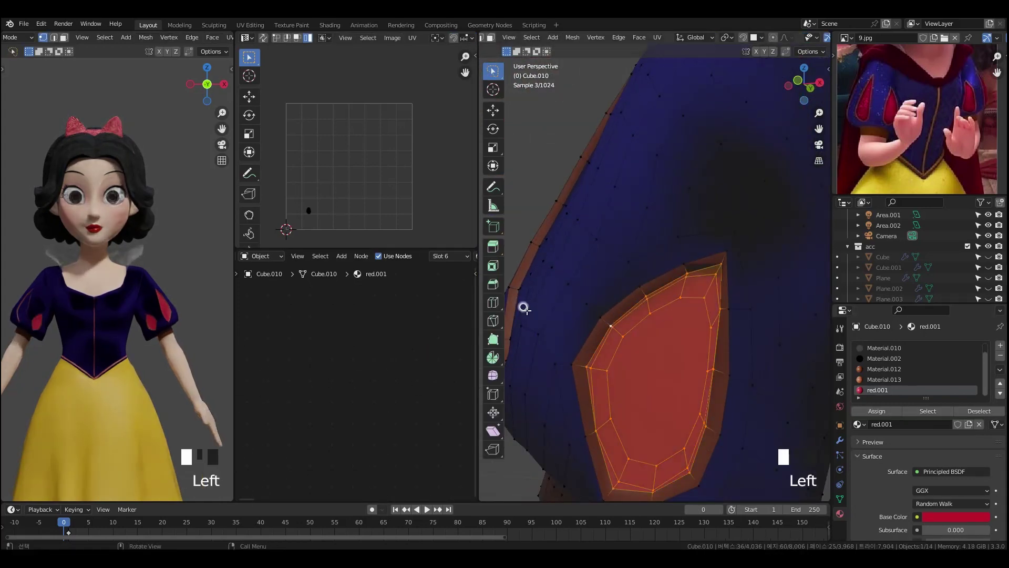
pyautogui.moveTo(522, 301); pyautogui.dragTo(615, 317, button='middle')
pyautogui.keyDown('alt'); pyautogui.click(624, 275); pyautogui.keyUp('alt')
pyautogui.keyDown('alt'); pyautogui.keyDown('shift'); pyautogui.click(629, 277); pyautogui.keyUp('shift'); pyautogui.keyUp('alt')
pyautogui.click(876, 411)
# - Select the next outlined panel's inner faces on that sleeve and assign them the red material
pyautogui.moveTo(761, 378); pyautogui.dragTo(743, 363, button='middle')
pyautogui.keyDown('alt'); pyautogui.keyDown('shift'); pyautogui.click(705, 313); pyautogui.keyUp('shift'); pyautogui.keyUp('alt')
pyautogui.keyDown('alt'); pyautogui.keyDown('shift'); pyautogui.click(710, 315); pyautogui.keyUp('shift'); pyautogui.keyUp('alt')
pyautogui.keyDown('alt'); pyautogui.keyDown('shift'); pyautogui.click(716, 317); pyautogui.keyUp('shift'); pyautogui.keyUp('alt')
pyautogui.click(875, 411)
# - Fill the last outlined panel on that sleeve with the red material and return to Object Mode
pyautogui.keyDown('shift'); pyautogui.moveTo(667, 373); pyautogui.dragTo(743, 330, button='middle'); pyautogui.keyUp('shift')
pyautogui.scroll(2, 743, 330)
pyautogui.keyDown('alt'); pyautogui.keyDown('shift'); pyautogui.click(716, 322); pyautogui.keyUp('shift'); pyautogui.keyUp('alt')
pyautogui.keyDown('alt'); pyautogui.keyDown('shift'); pyautogui.click(668, 294); pyautogui.keyUp('shift'); pyautogui.keyUp('alt')
pyautogui.click(876, 410)
pyautogui.moveTo(752, 395); pyautogui.dragTo(563, 367, button='middle')
pyautogui.press('`')
pyautogui.press('Tab')
pyautogui.scroll(-8, 610, 375)
pyautogui.keyDown('shift'); pyautogui.moveTo(783, 406); pyautogui.dragTo(739, 394, button='middle'); pyautogui.keyUp('shift')
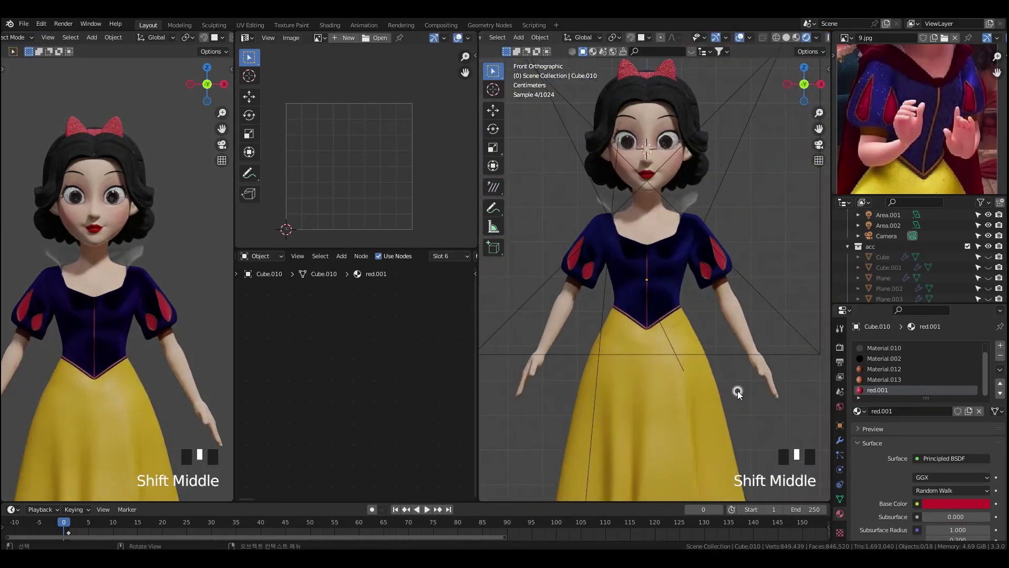
# - Put the dress into Texture Paint mode and display the bodice's lower point with solid viewport shading
pyautogui.scroll(7, 738, 386)
pyautogui.click(728, 333)
pyautogui.click(721, 356)
pyautogui.scroll(2, 721, 355)
pyautogui.hotkey('ctrl', 'Tab')
pyautogui.click(777, 295)
pyautogui.scroll(3, 665, 352)
pyautogui.keyDown('shift'); pyautogui.moveTo(664, 353); pyautogui.dragTo(656, 184, button='middle'); pyautogui.keyUp('shift')
pyautogui.click(786, 38)
pyautogui.click(821, 37)
pyautogui.click(851, 90)
pyautogui.click(839, 327)
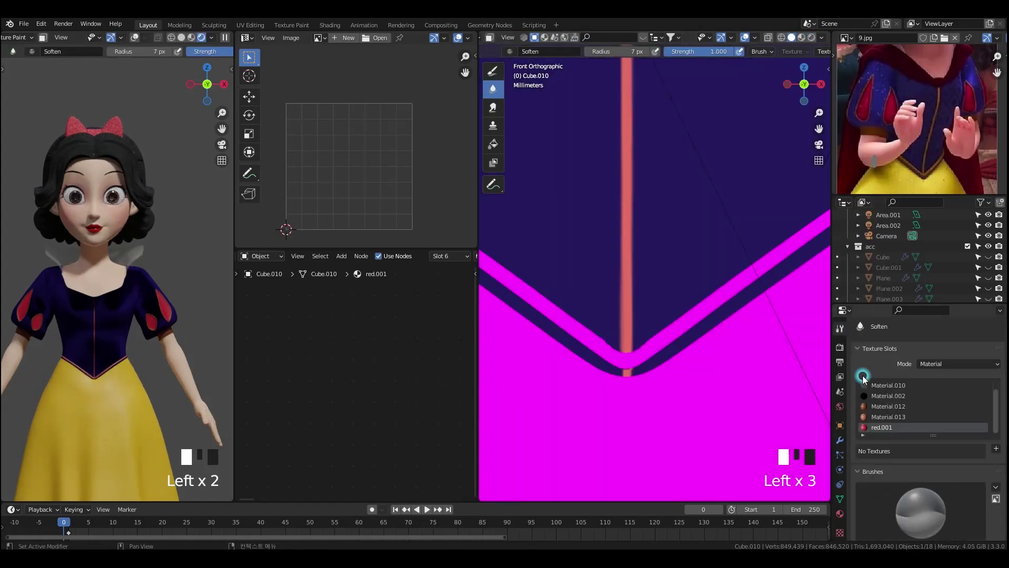
# - Paint over the salmon centre line's stub below the waist trim in navy blue with the Draw brush
pyautogui.scroll(-6, 894, 409)
pyautogui.click(493, 71)
pyautogui.scroll(-6, 902, 420)
pyautogui.click(903, 443)
pyautogui.click(909, 409)
pyautogui.click(653, 323)
pyautogui.moveTo(763, 51); pyautogui.dragTo(578, 51, button='middle')
pyautogui.moveTo(819, 52); pyautogui.dragTo(796, 54, button='middle')
pyautogui.click(637, 462)
pyautogui.scroll(1, 633, 420)
pyautogui.moveTo(628, 393); pyautogui.dragTo(615, 392)
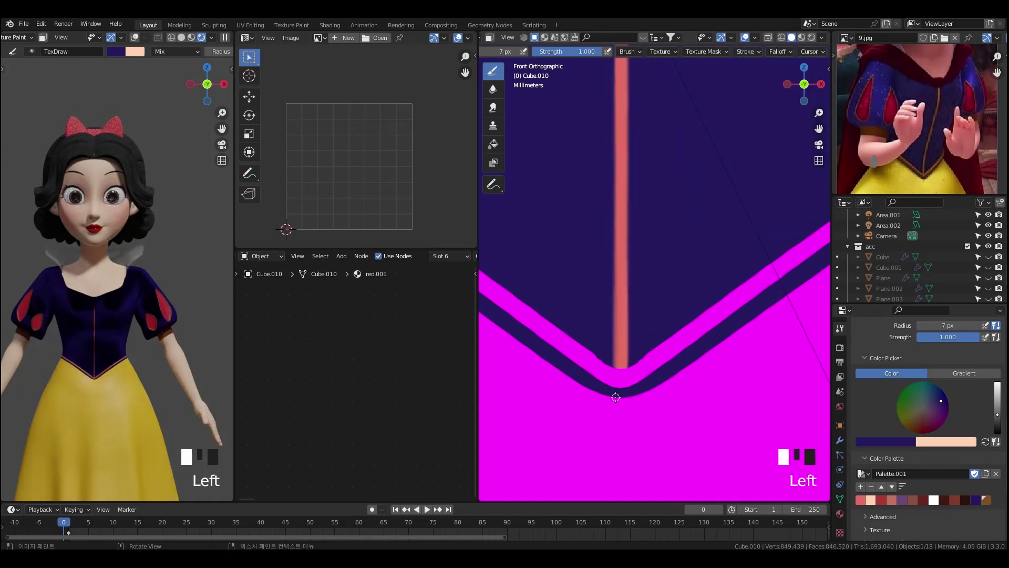
# - Load the vel texture into the image editor and save the image
pyautogui.scroll(-3, 621, 393)
pyautogui.click(318, 38)
pyautogui.click(337, 144)
pyautogui.click(291, 37)
pyautogui.click(310, 128)
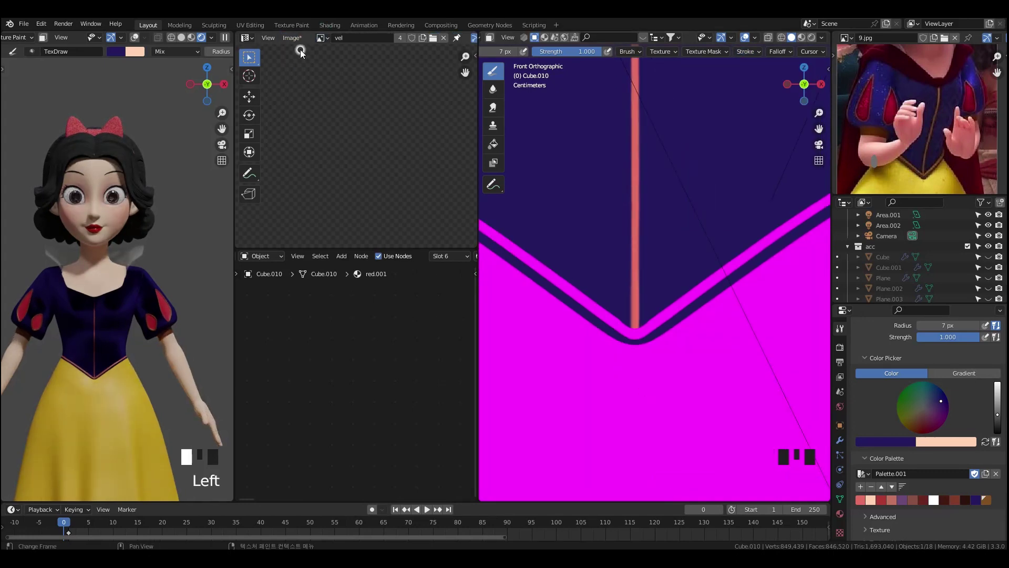
# - Show the dress in Material Preview shading and examine the reference pictures of the costume
pyautogui.click(700, 428)
pyautogui.click(801, 38)
pyautogui.scroll(-10, 694, 305)
pyautogui.keyDown('shift'); pyautogui.moveTo(731, 295); pyautogui.dragTo(730, 328, button='middle'); pyautogui.keyUp('shift')
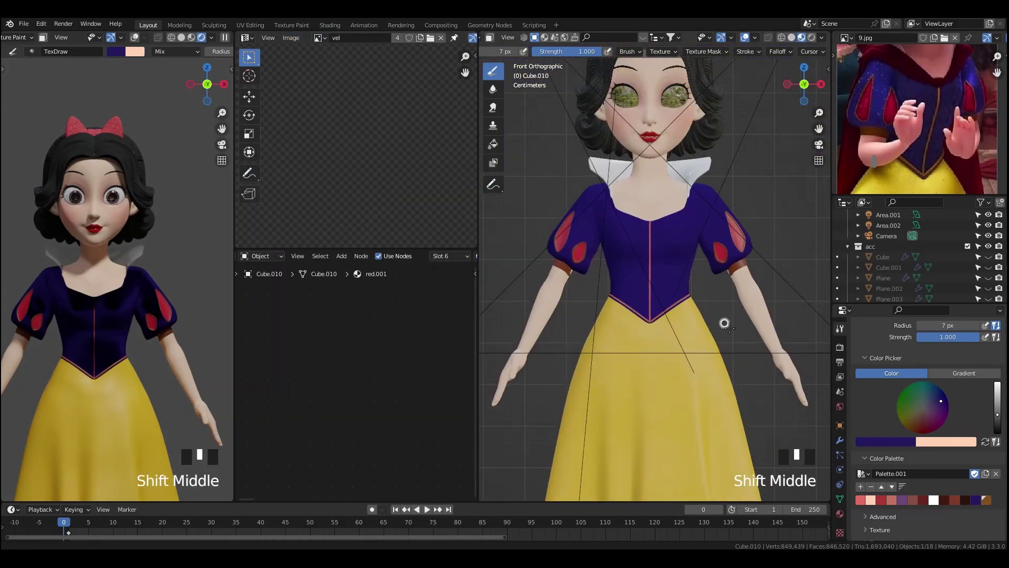
pyautogui.scroll(1, 725, 323)
pyautogui.scroll(2, 917, 121)
pyautogui.moveTo(925, 127); pyautogui.dragTo(926, 150, button='middle')
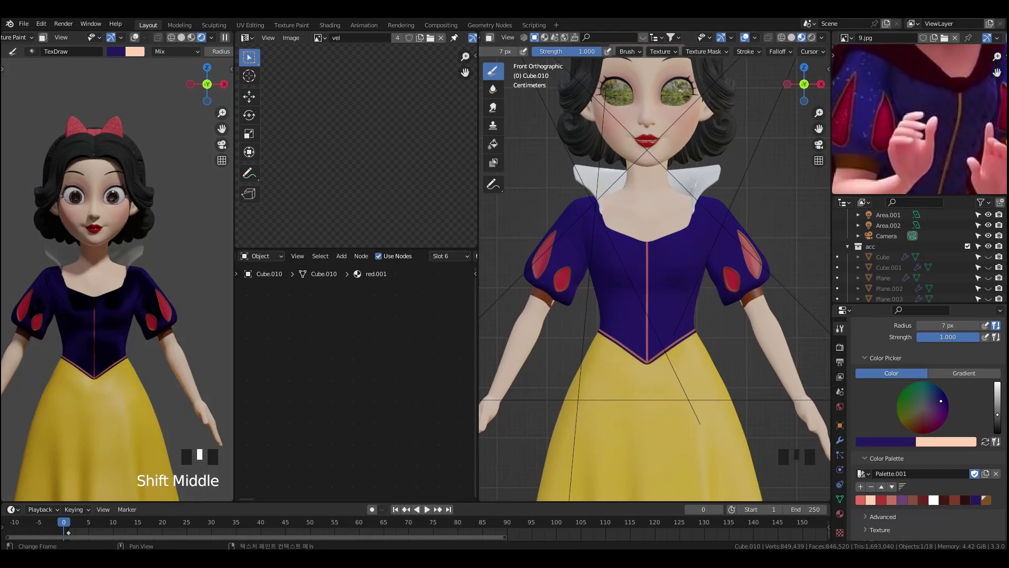
pyautogui.hotkey('alt', 'Tab')
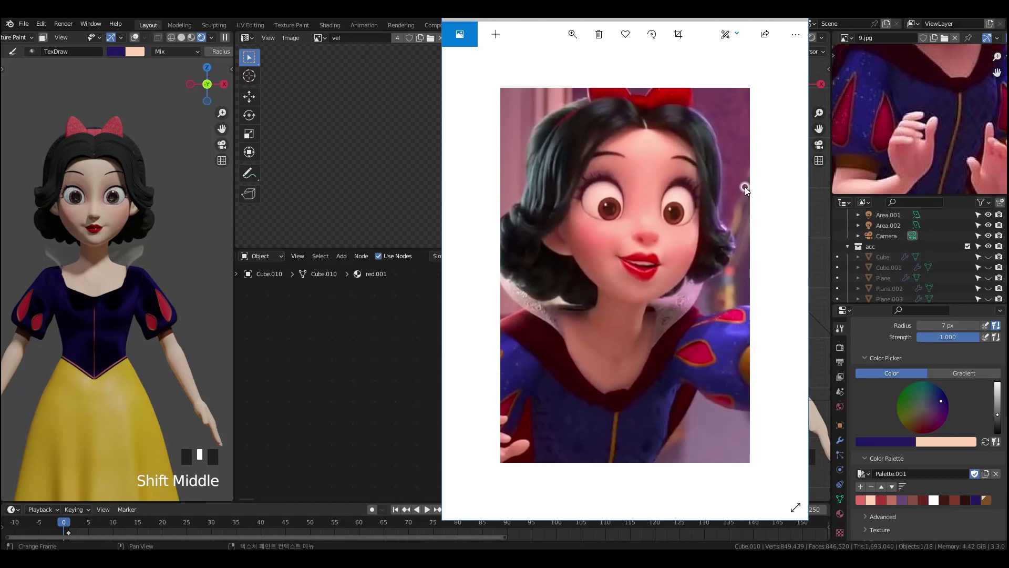
pyautogui.click(752, 18)
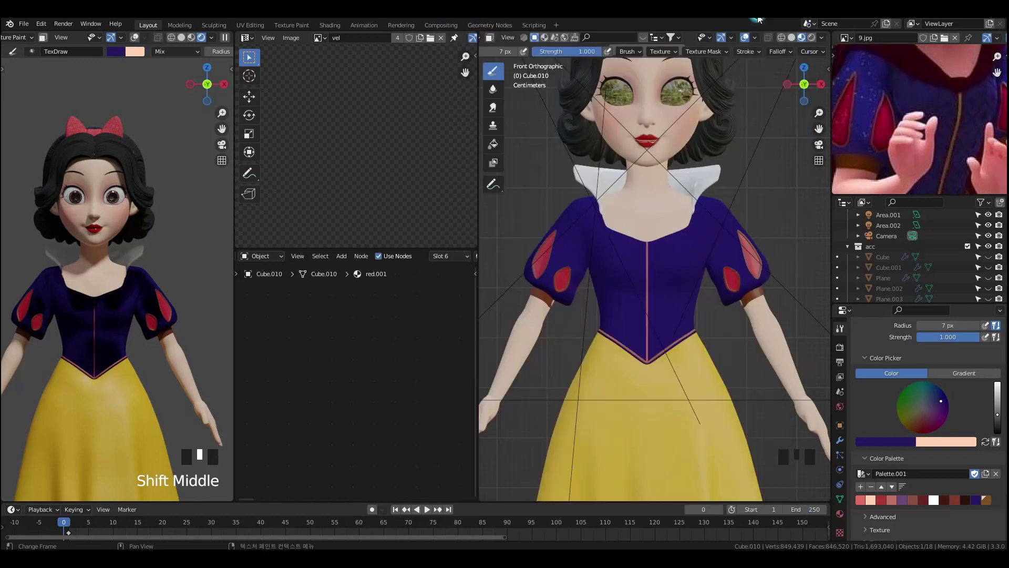
# - Set the brush colour to white and add it to the colour palette
pyautogui.click(886, 442)
pyautogui.moveTo(885, 416)
pyautogui.mouseDown()
pyautogui.moveTo(833, 416)
pyautogui.moveTo(907, 426)
pyautogui.mouseUp()
pyautogui.click(860, 487)
pyautogui.scroll(1, 661, 300)
# - Enable X mirroring for painting, add jitter to the brush stroke and reduce the brush radius to 3 px
pyautogui.scroll(-14, 900, 489)
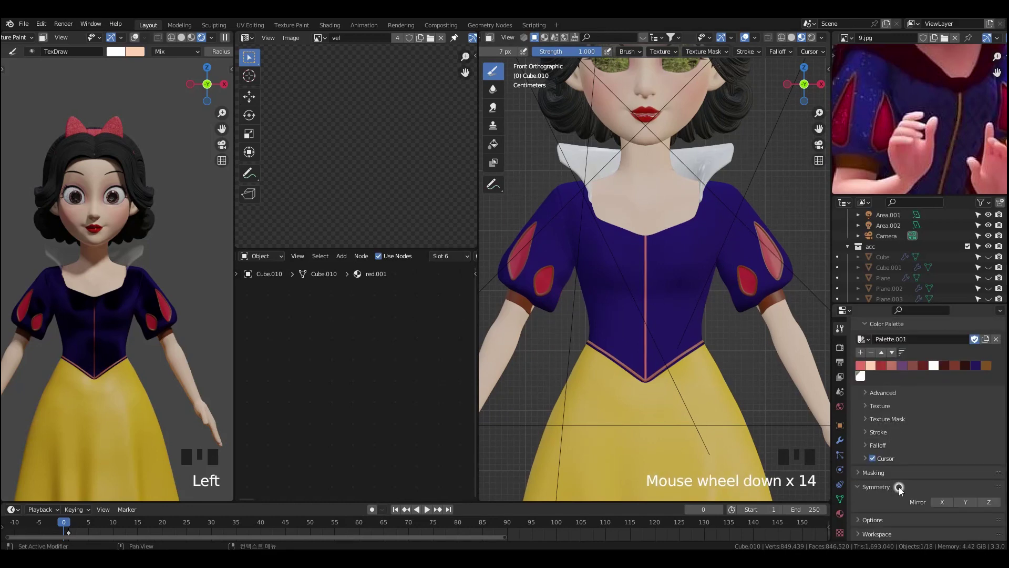
pyautogui.click(741, 52)
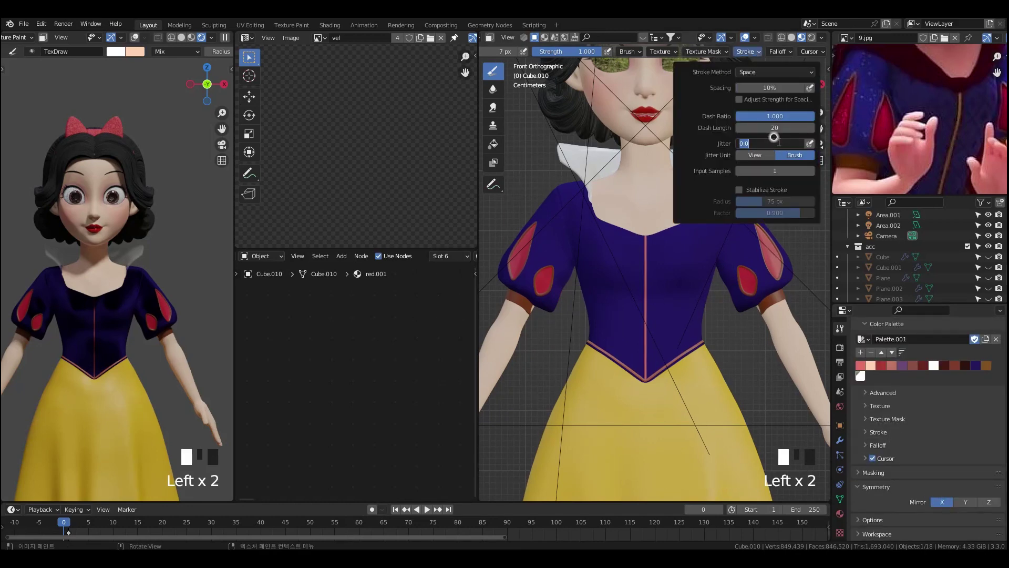
pyautogui.moveTo(710, 269); pyautogui.dragTo(687, 258, button='middle')
pyautogui.press('f')
pyautogui.click(685, 243)
pyautogui.press('f')
pyautogui.click(710, 230)
# - Try white speckle strokes on the blue sleeves and set the stroke jitter to 50
pyautogui.moveTo(733, 226); pyautogui.dragTo(737, 246)
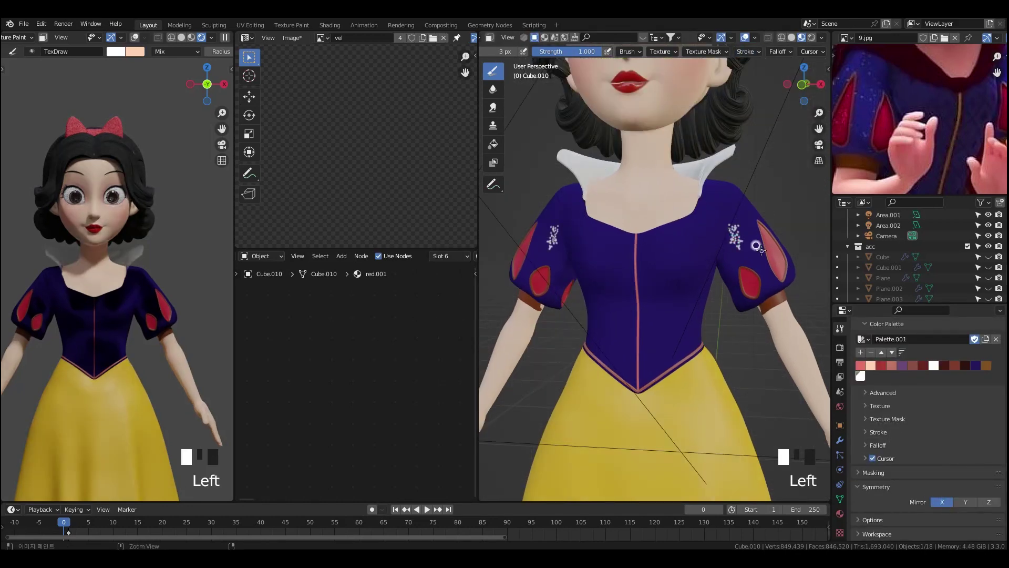
pyautogui.click(742, 52)
pyautogui.scroll(-1, 717, 234)
pyautogui.click(742, 52)
pyautogui.click(782, 143)
pyautogui.write('50')
pyautogui.press('Return')
pyautogui.moveTo(735, 276); pyautogui.dragTo(711, 283, button='middle')
pyautogui.moveTo(735, 231); pyautogui.dragTo(750, 239)
# - Set the brush stroke's jitter to 35
pyautogui.click(746, 52)
pyautogui.click(772, 143)
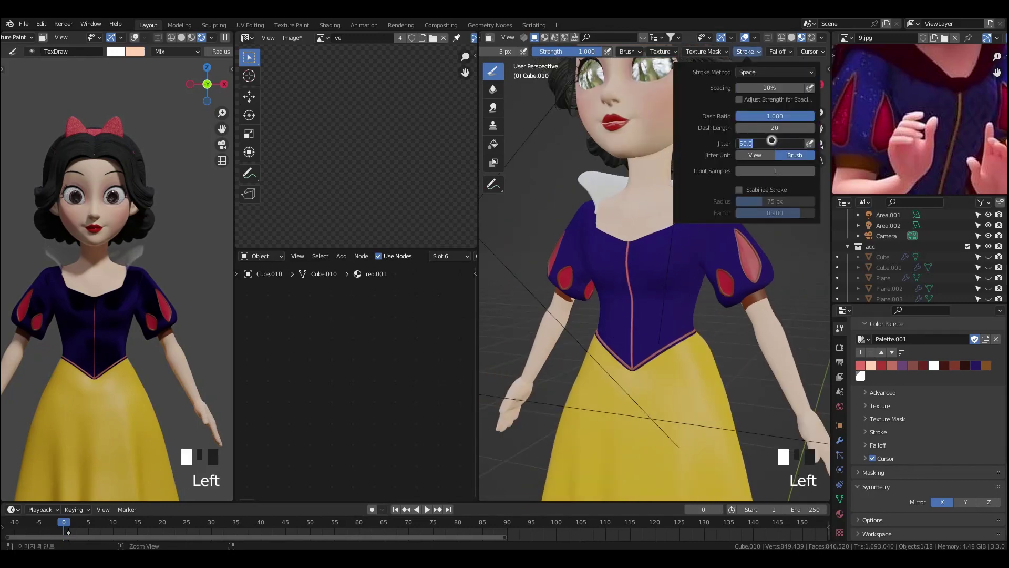
pyautogui.write('35')
pyautogui.press('Return')
pyautogui.moveTo(732, 232); pyautogui.dragTo(713, 251, button='middle')
# - Set the brush stroke's jitter to 25 and try a white speckle stroke on the blue sleeve
pyautogui.click(745, 51)
pyautogui.click(745, 51)
pyautogui.click(747, 52)
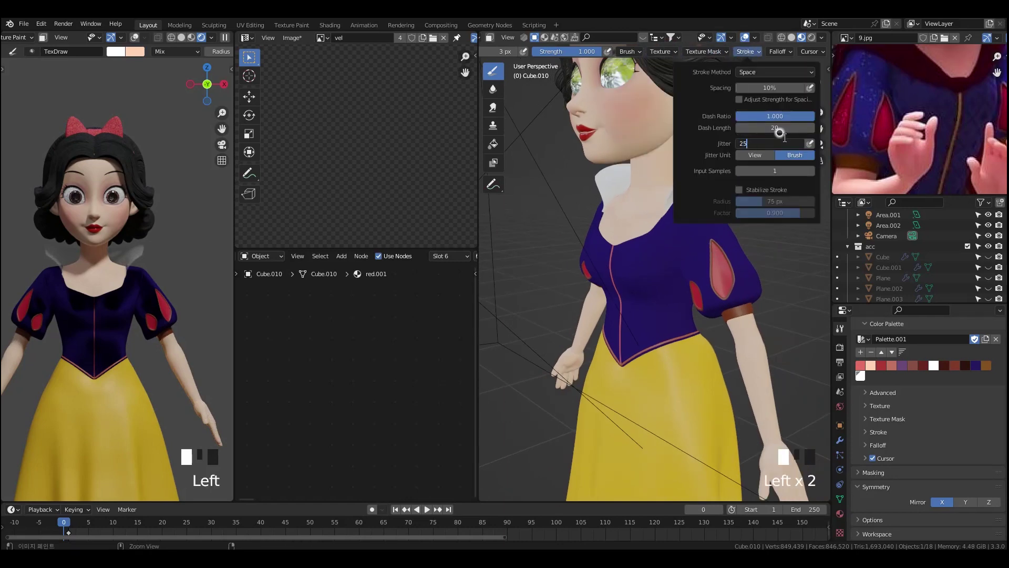
pyautogui.press('Return')
pyautogui.moveTo(757, 258); pyautogui.dragTo(736, 262, button='middle')
pyautogui.moveTo(720, 252); pyautogui.dragTo(728, 280)
pyautogui.moveTo(729, 281); pyautogui.dragTo(802, 266, button='middle')
# - Readjust the stroke jitter, undo the test speckle strokes and return to the front view
pyautogui.click(748, 51)
pyautogui.click(782, 143)
pyautogui.press('Return')
pyautogui.moveTo(791, 229); pyautogui.dragTo(731, 245, button='middle')
pyautogui.press('`')
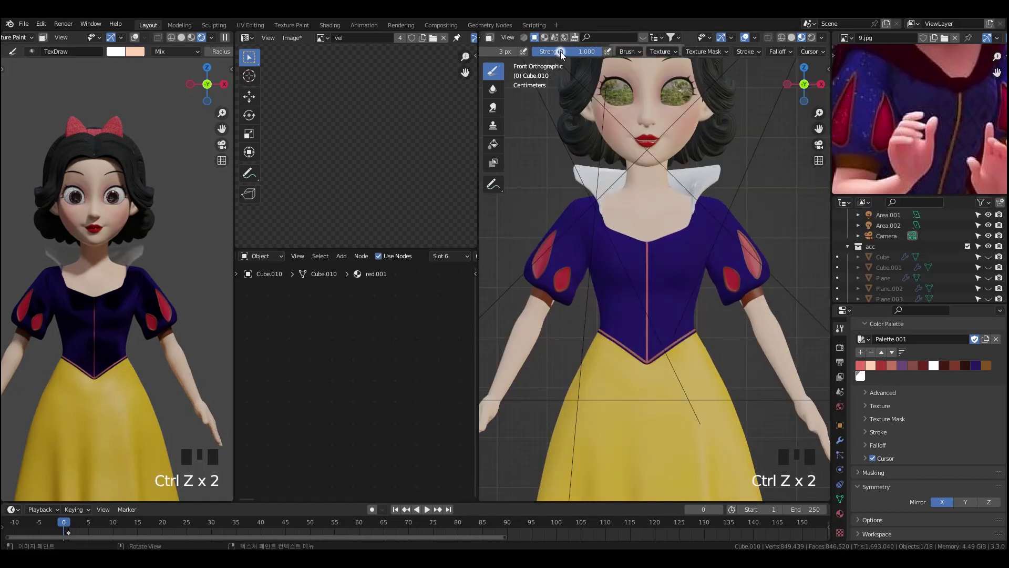
# - Scatter white speckles with a 2 px brush over the sleeves and the front and back of the bodice
pyautogui.click(730, 258)
pyautogui.moveTo(730, 258)
pyautogui.mouseDown(button='middle')
pyautogui.moveTo(714, 275)
pyautogui.moveTo(725, 231)
pyautogui.moveTo(698, 295)
pyautogui.moveTo(673, 271)
pyautogui.mouseUp(button='middle')
pyautogui.click(725, 220)
pyautogui.click(715, 290)
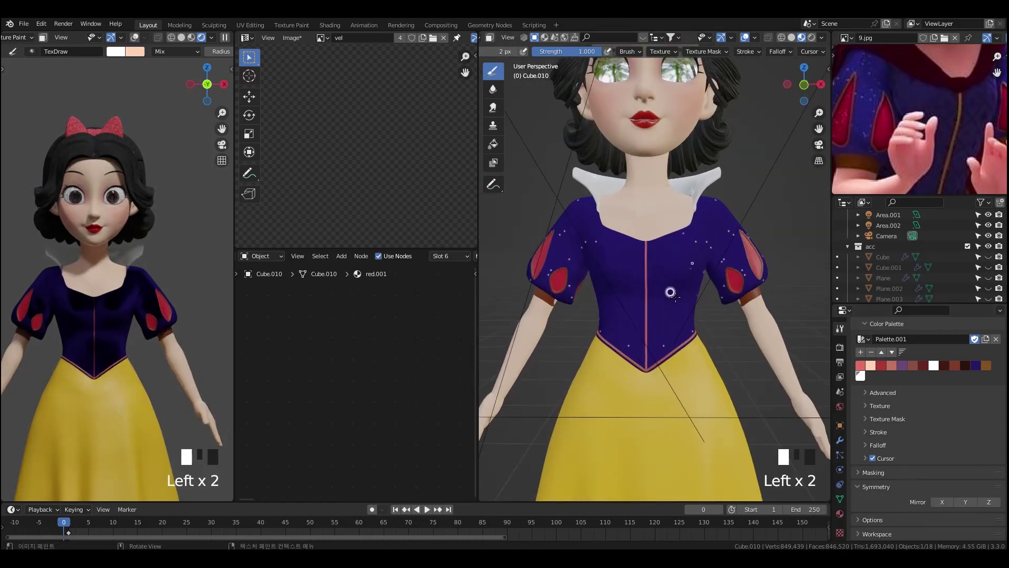
pyautogui.moveTo(614, 303); pyautogui.dragTo(685, 310, button='middle')
pyautogui.click(686, 310)
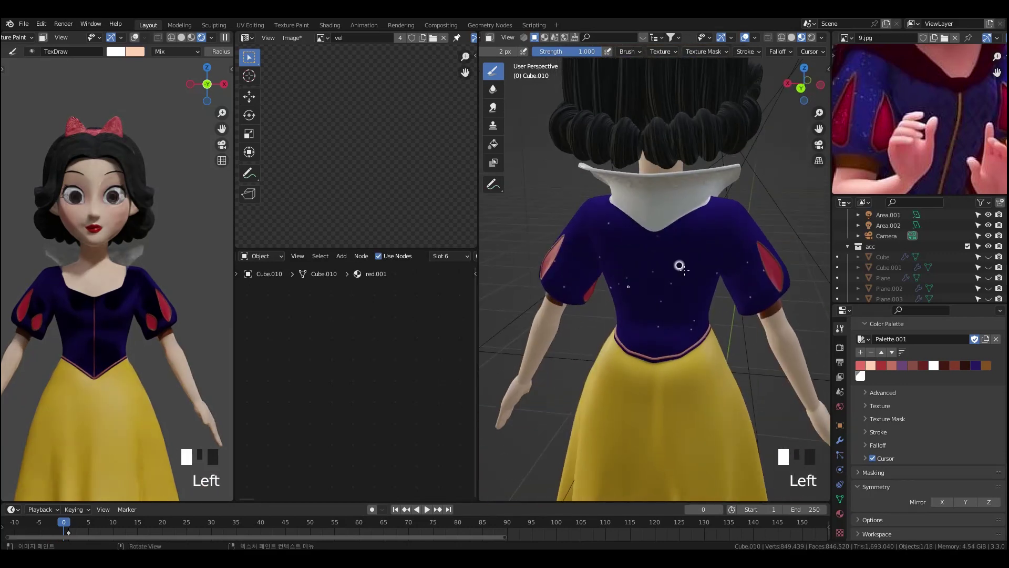
# - Change the stroke jitter, pick dark blue from the palette and paint out the stray marks below the collar at the back
pyautogui.scroll(3, 630, 316)
pyautogui.scroll(-2, 705, 310)
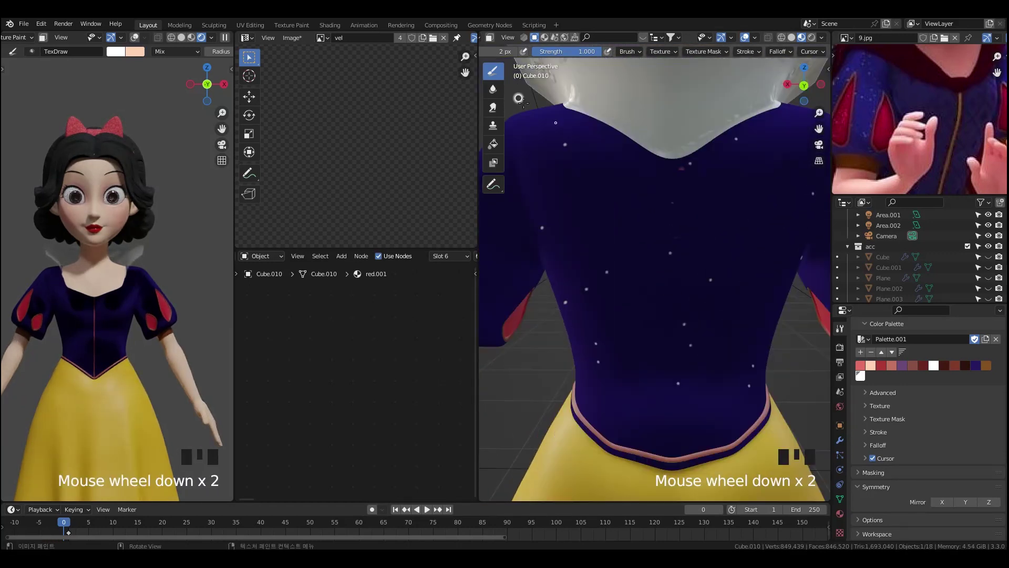
pyautogui.click(745, 51)
pyautogui.click(771, 142)
pyautogui.press('Return')
pyautogui.click(870, 368)
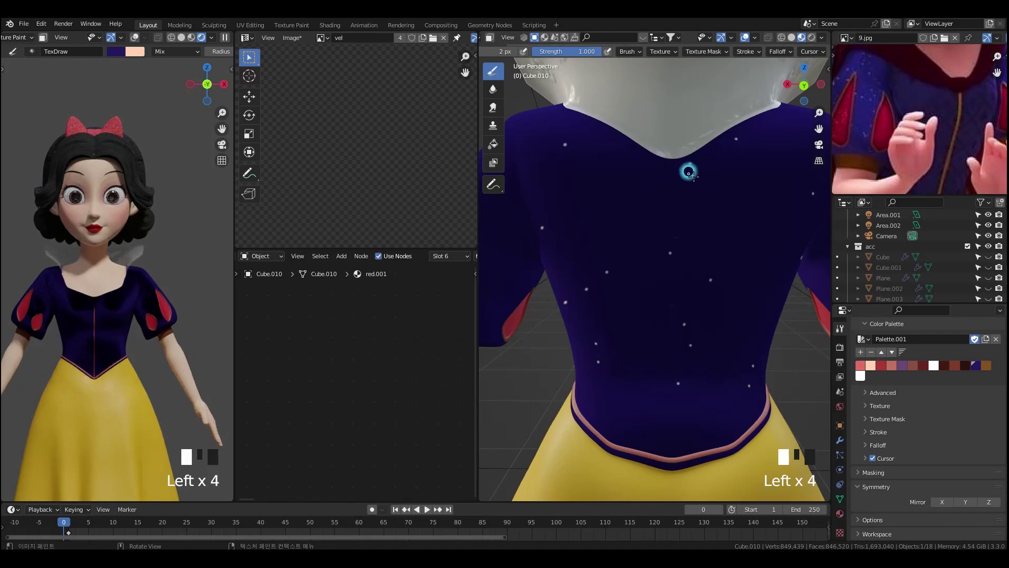
# - Undo the speckle strokes and the dark blue touch-ups on the bodice and sleeves
pyautogui.press('`')
pyautogui.scroll(-7, 725, 308)
pyautogui.scroll(4, 727, 306)
pyautogui.moveTo(865, 164); pyautogui.dragTo(880, 179, button='middle')
pyautogui.hotkey('ctrl', 'z')
pyautogui.hotkey('ctrl', 'z')
pyautogui.hotkey('ctrl', 'z')
pyautogui.hotkey('ctrl', 'z')
pyautogui.hotkey('ctrl', 'z')
pyautogui.hotkey('ctrl', 'z')
pyautogui.hotkey('ctrl', 'z')
pyautogui.hotkey('ctrl', 'z')
pyautogui.hotkey('ctrl', 'z')
pyautogui.hotkey('ctrl', 'z')
pyautogui.hotkey('ctrl', 'z')
pyautogui.hotkey('ctrl', 'z')
pyautogui.hotkey('ctrl', 'z')
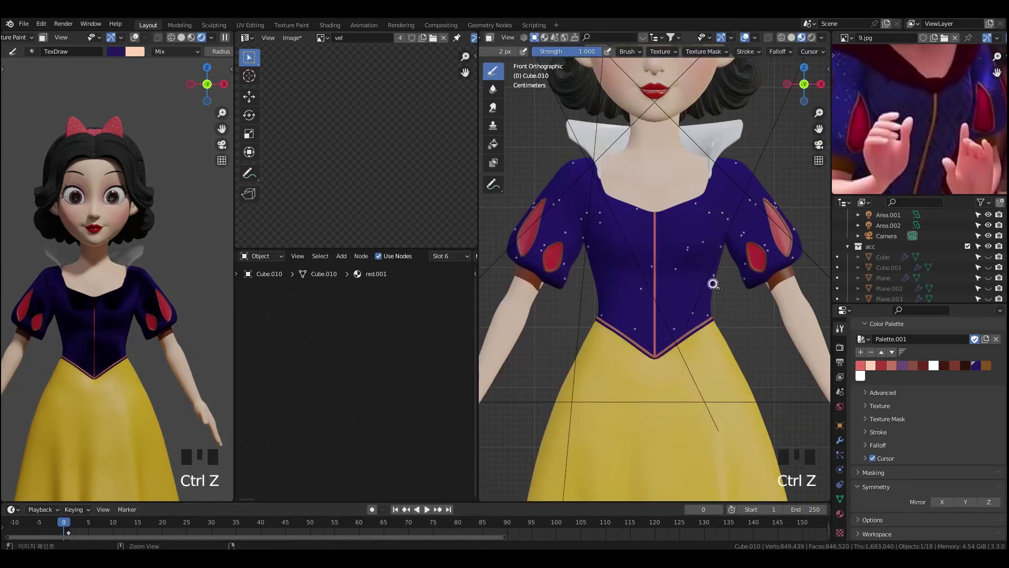
pyautogui.hotkey('ctrl', 'z')
# - Enlarge the brush radius to 25 px and paint dark blue over the stray marks on the back of the bodice
pyautogui.moveTo(751, 291); pyautogui.dragTo(604, 325, button='middle')
pyautogui.hotkey('ctrl', 'Tab')
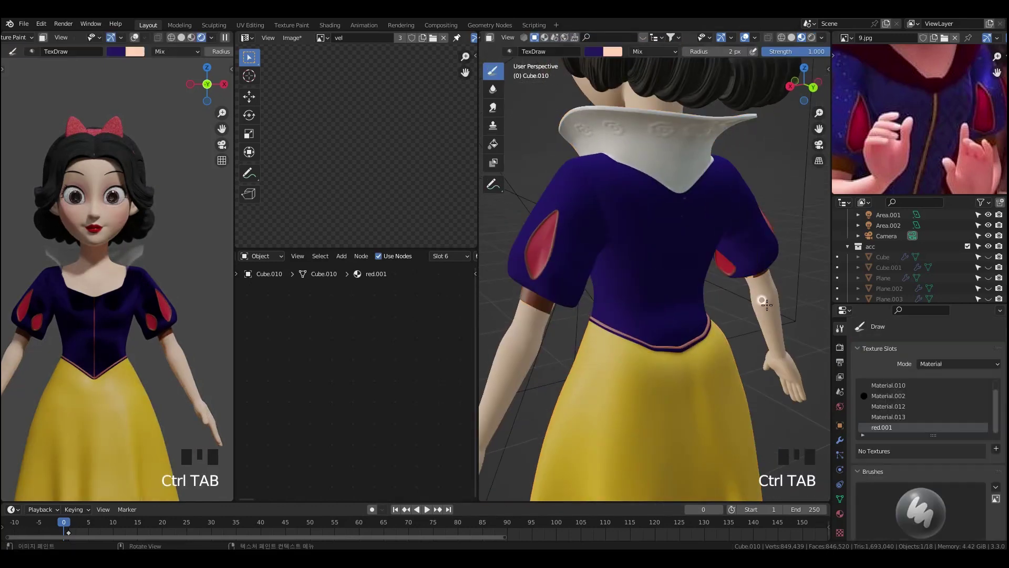
pyautogui.scroll(-9, 912, 505)
pyautogui.moveTo(649, 218); pyautogui.dragTo(639, 216, button='middle')
pyautogui.scroll(4, 639, 217)
pyautogui.scroll(5, 920, 368)
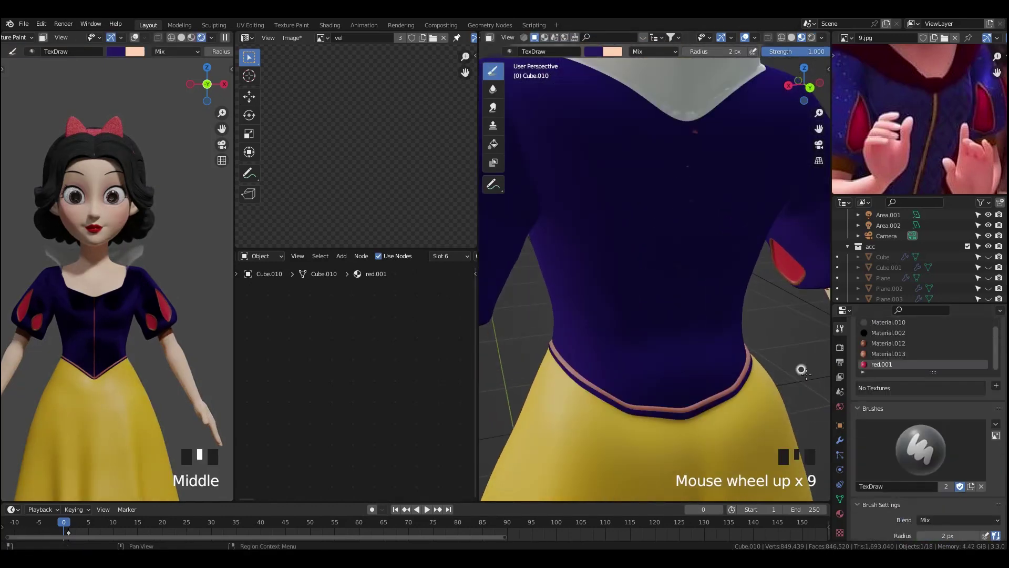
pyautogui.press('f')
pyautogui.click(694, 194)
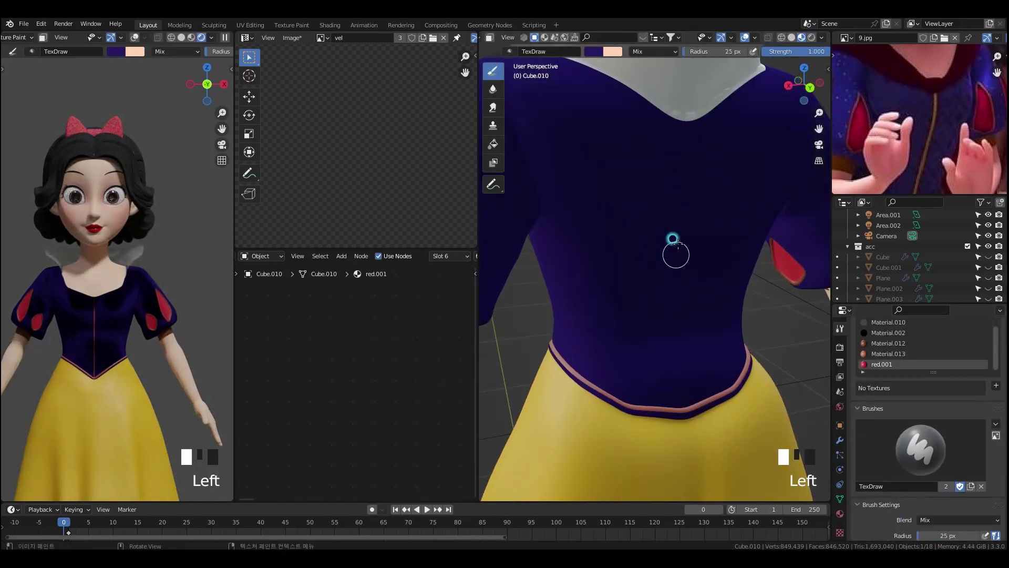
# - Set the brush to white with a 1 px radius and 0.674 strength, and adjust its stroke jitter
pyautogui.press('`')
pyautogui.scroll(-3, 743, 287)
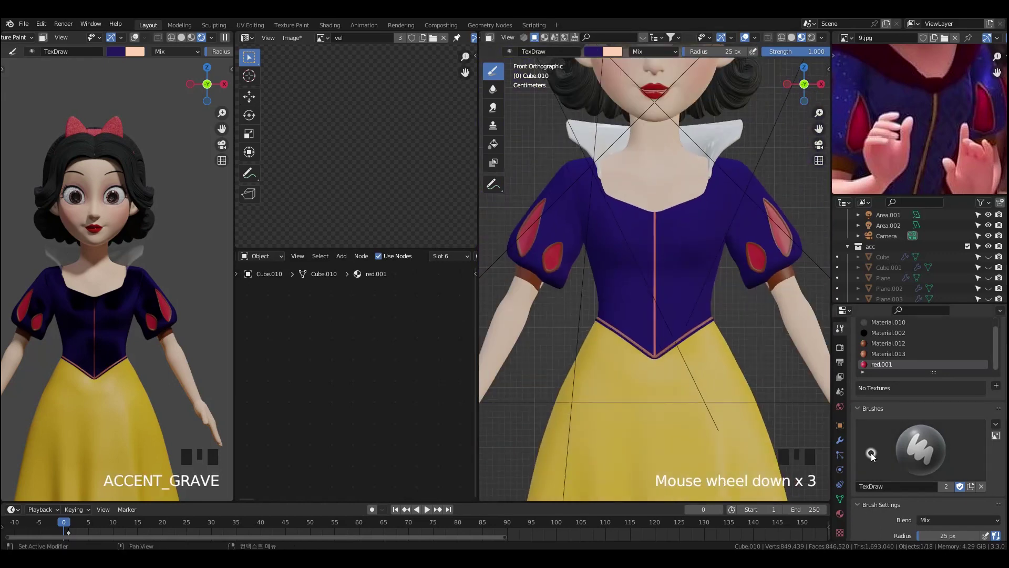
pyautogui.scroll(-9, 845, 339)
pyautogui.click(933, 521)
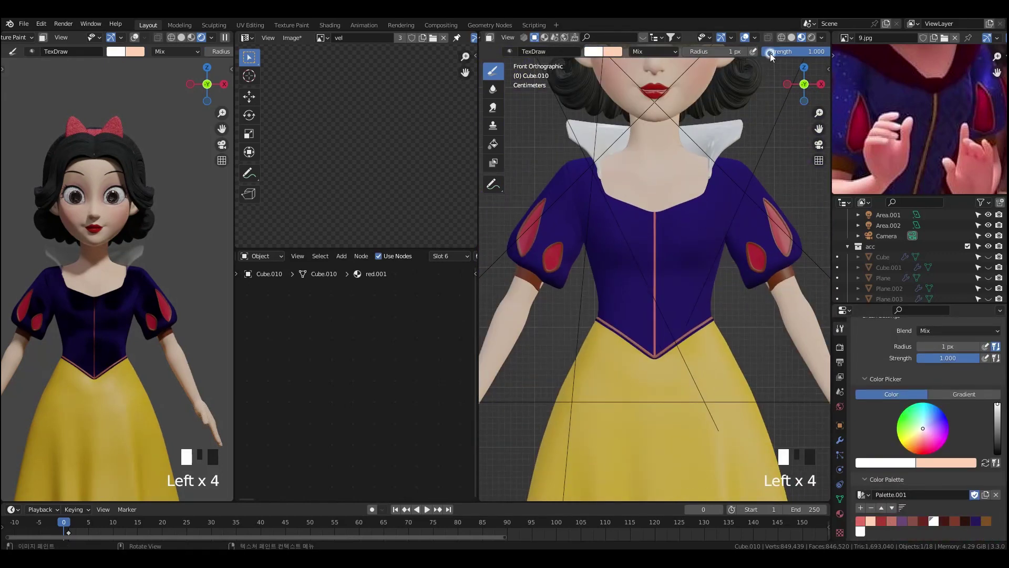
pyautogui.moveTo(767, 51); pyautogui.dragTo(652, 51, button='middle')
pyautogui.moveTo(804, 51); pyautogui.dragTo(688, 51, button='middle')
pyautogui.click(749, 51)
# - Scatter fine white speckles over the bodice and puff sleeves, covering the front, sides and back
pyautogui.moveTo(772, 263)
pyautogui.mouseDown(button='middle')
pyautogui.moveTo(730, 288)
pyautogui.moveTo(802, 239)
pyautogui.moveTo(639, 203)
pyautogui.moveTo(725, 216)
pyautogui.mouseUp(button='middle')
pyautogui.click(702, 312)
pyautogui.moveTo(613, 253); pyautogui.dragTo(559, 263, button='middle')
pyautogui.click(581, 230)
pyautogui.scroll(-3, 676, 291)
pyautogui.moveTo(635, 276); pyautogui.dragTo(730, 242, button='middle')
pyautogui.scroll(3, 676, 290)
pyautogui.click(632, 299)
pyautogui.scroll(-2, 633, 299)
pyautogui.click(657, 250)
pyautogui.moveTo(588, 237); pyautogui.dragTo(622, 238, button='middle')
pyautogui.click(621, 238)
pyautogui.press('KP_1')
pyautogui.scroll(-3, 725, 316)
pyautogui.scroll(6, 739, 311)
pyautogui.scroll(-1, 738, 310)
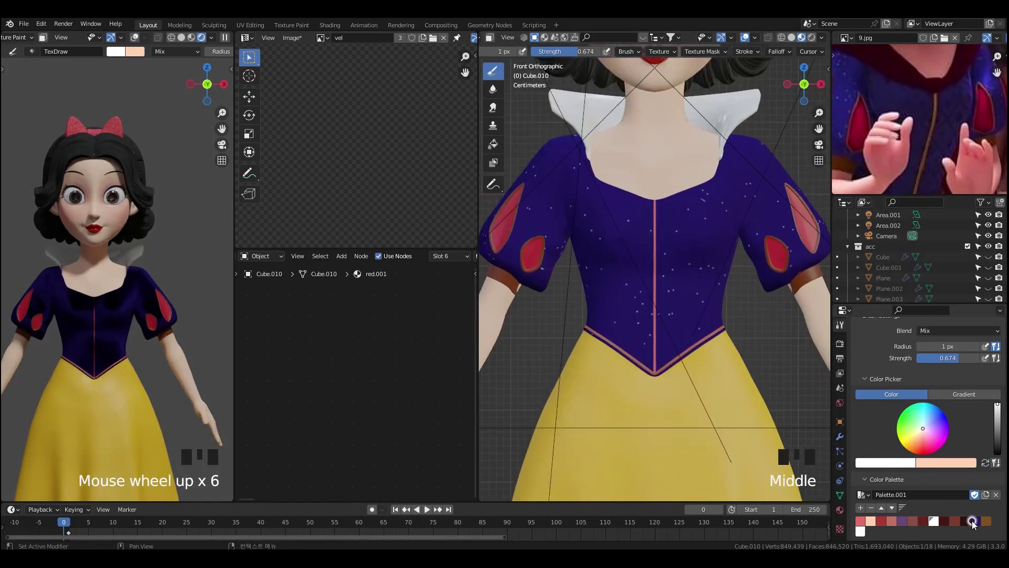
# - Set the brush to the palette's dark blue with a 10 px radius and 1.000 strength, and readjust its jitter
pyautogui.tripleClick(972, 522)
pyautogui.click(747, 52)
pyautogui.moveTo(502, 51); pyautogui.dragTo(512, 52)
pyautogui.moveTo(572, 52); pyautogui.dragTo(624, 48)
# - Paint dark blue over surplus speckles on the side of the bodice and on the sleeves
pyautogui.moveTo(712, 225)
pyautogui.keyDown('ctrl'); pyautogui.mouseDown(button='middle')
pyautogui.moveTo(712, 155)
pyautogui.moveTo(637, 212)
pyautogui.mouseUp(button='middle'); pyautogui.keyUp('ctrl')
pyautogui.click(696, 137)
pyautogui.moveTo(696, 137)
pyautogui.keyDown('ctrl'); pyautogui.mouseDown(button='middle')
pyautogui.moveTo(685, 215)
pyautogui.moveTo(621, 197)
pyautogui.mouseUp(button='middle'); pyautogui.keyUp('ctrl')
pyautogui.click(673, 297)
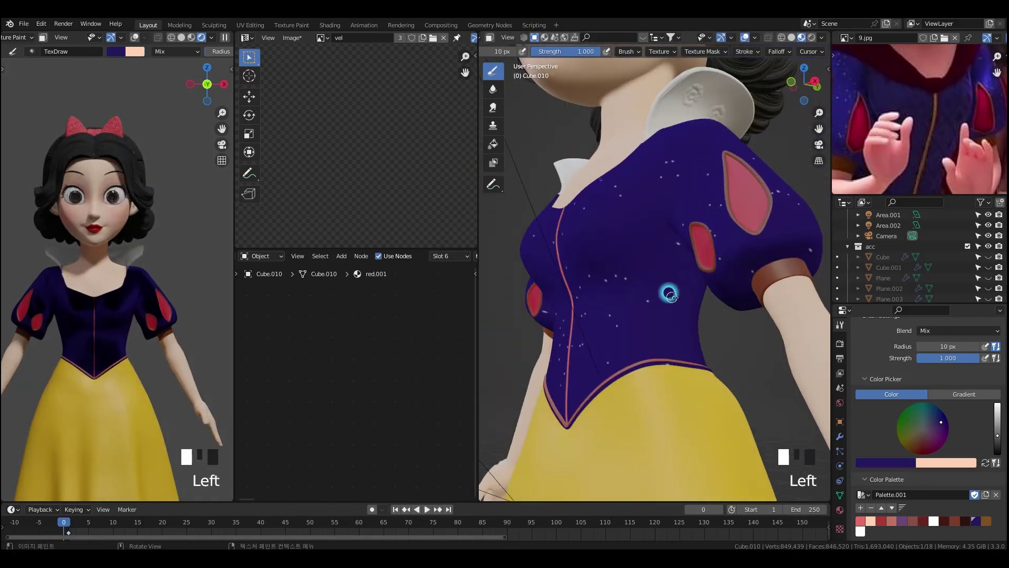
pyautogui.moveTo(710, 233); pyautogui.dragTo(625, 236, button='middle')
pyautogui.keyDown('ctrl'); pyautogui.moveTo(557, 310); pyautogui.dragTo(745, 241, button='middle'); pyautogui.keyUp('ctrl')
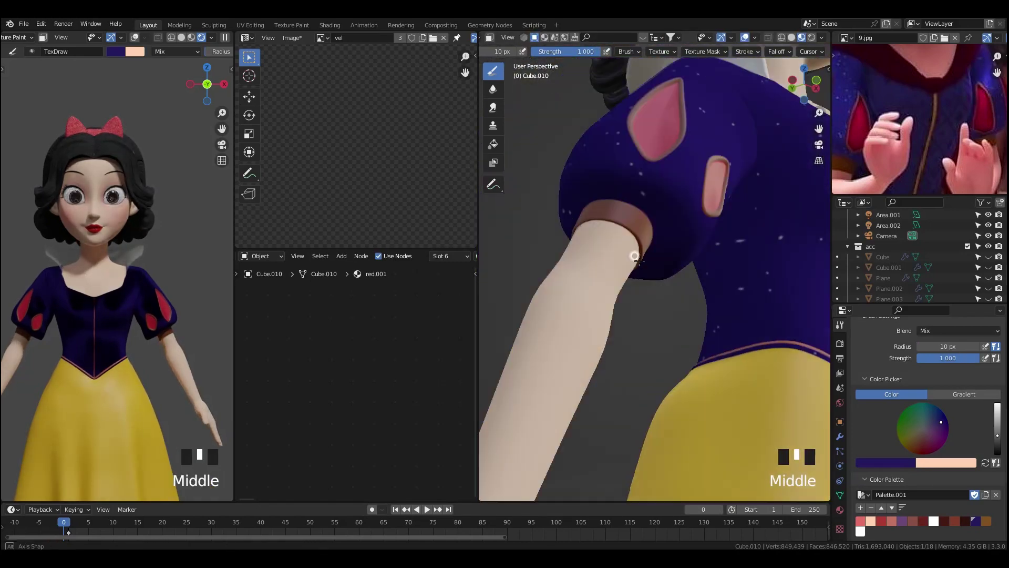
pyautogui.click(745, 240)
pyautogui.moveTo(753, 302); pyautogui.dragTo(745, 223, button='middle')
pyautogui.moveTo(745, 224); pyautogui.dragTo(738, 196, button='middle')
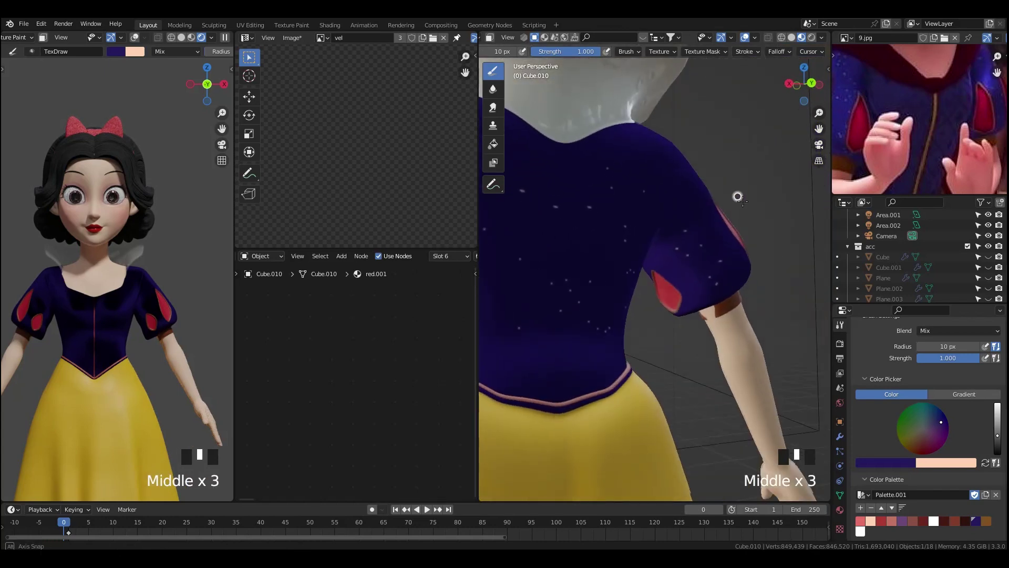
# - Paint out clustered speckles on the front of the bodice around the central trim
pyautogui.press('`')
pyautogui.keyDown('ctrl'); pyautogui.moveTo(775, 128); pyautogui.dragTo(688, 228, button='middle'); pyautogui.keyUp('ctrl')
pyautogui.click(660, 252)
pyautogui.moveTo(668, 263)
pyautogui.keyDown('ctrl'); pyautogui.mouseDown(button='middle')
pyautogui.moveTo(660, 253)
pyautogui.moveTo(677, 232)
pyautogui.mouseUp(button='middle'); pyautogui.keyUp('ctrl')
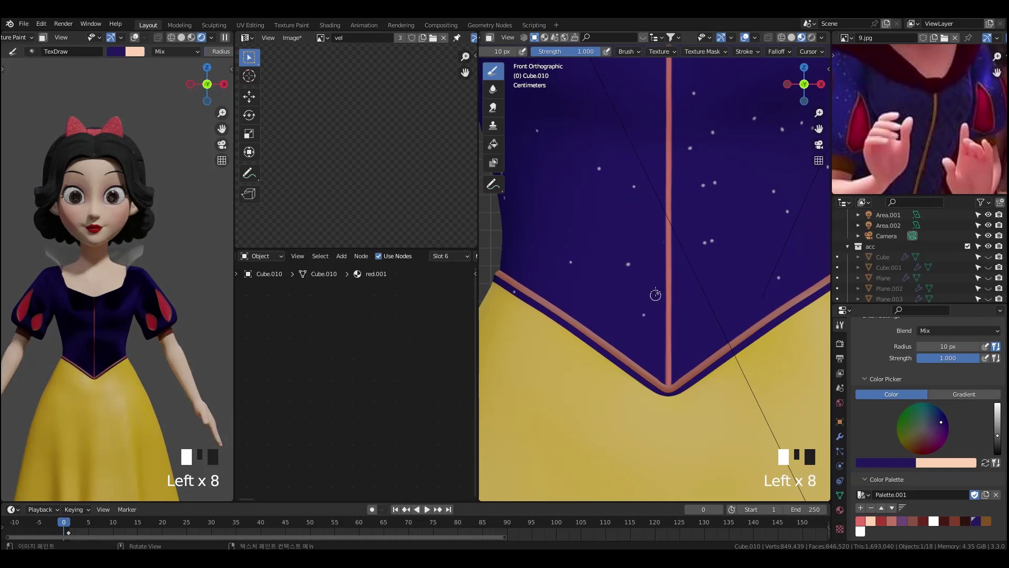
pyautogui.moveTo(655, 295)
pyautogui.keyDown('ctrl'); pyautogui.mouseDown(button='middle')
pyautogui.moveTo(699, 205)
pyautogui.moveTo(678, 251)
pyautogui.mouseUp(button='middle'); pyautogui.keyUp('ctrl')
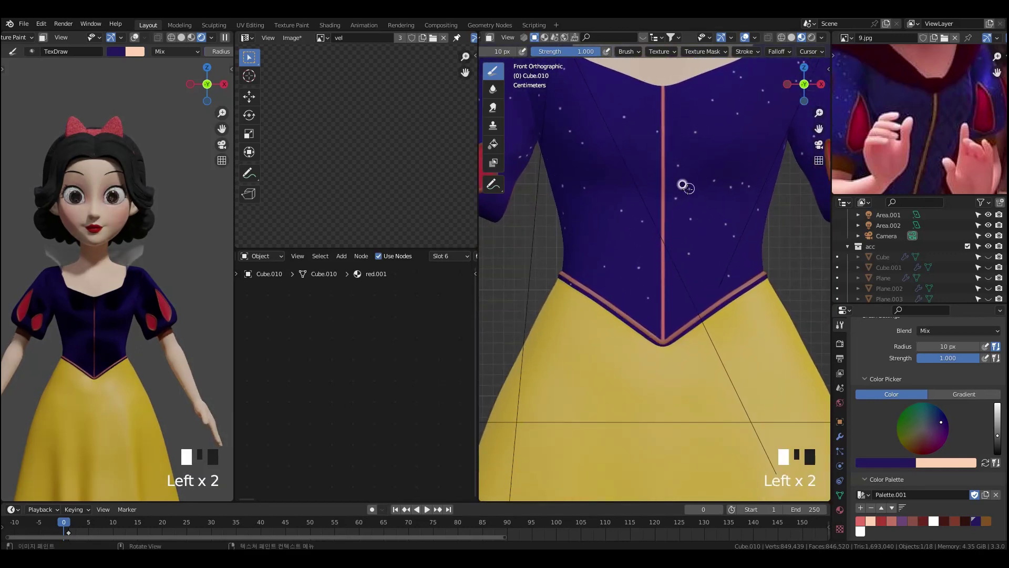
pyautogui.click(672, 126)
pyautogui.moveTo(742, 196); pyautogui.dragTo(695, 194, button='middle')
pyautogui.moveTo(695, 193)
pyautogui.mouseDown(button='middle')
pyautogui.moveTo(685, 189)
pyautogui.moveTo(728, 171)
pyautogui.moveTo(689, 216)
pyautogui.mouseUp(button='middle')
pyautogui.press('`')
pyautogui.click(668, 257)
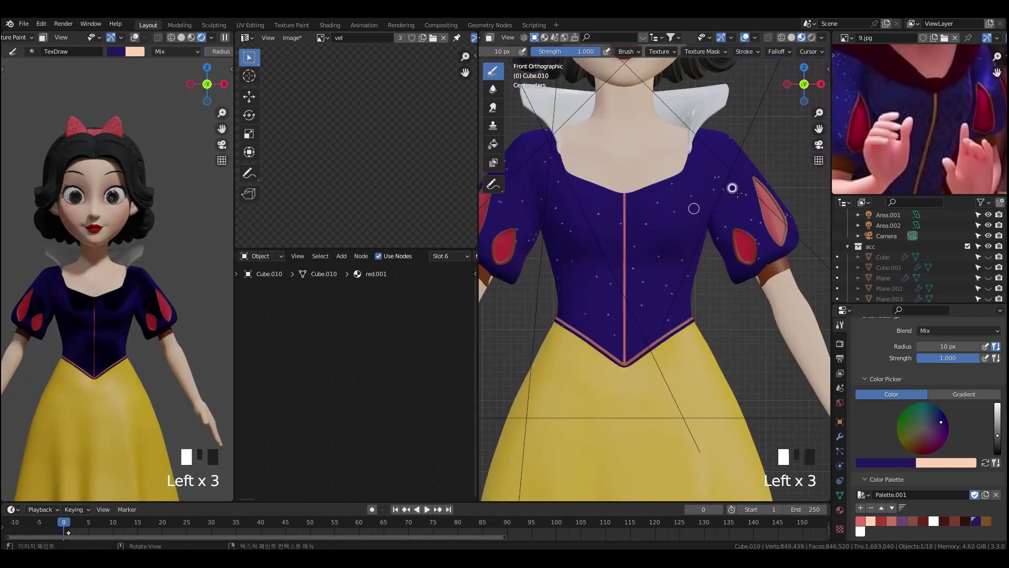
# - Thin out the speckles around the shoulders, the puff sleeves and their red panels with dark blue dabs
pyautogui.keyDown('ctrl'); pyautogui.moveTo(736, 186); pyautogui.dragTo(707, 163, button='middle'); pyautogui.keyUp('ctrl')
pyautogui.click(702, 170)
pyautogui.moveTo(765, 265)
pyautogui.mouseDown(button='middle')
pyautogui.moveTo(708, 239)
pyautogui.moveTo(565, 223)
pyautogui.mouseUp(button='middle')
pyautogui.click(564, 222)
pyautogui.moveTo(636, 167)
pyautogui.mouseDown(button='middle')
pyautogui.moveTo(702, 285)
pyautogui.moveTo(687, 196)
pyautogui.moveTo(661, 256)
pyautogui.mouseUp(button='middle')
pyautogui.moveTo(622, 204); pyautogui.dragTo(634, 210, button='middle')
pyautogui.click(678, 251)
pyautogui.moveTo(679, 251)
pyautogui.mouseDown(button='middle')
pyautogui.moveTo(703, 263)
pyautogui.moveTo(694, 198)
pyautogui.mouseUp(button='middle')
pyautogui.click(703, 263)
pyautogui.moveTo(694, 198)
pyautogui.mouseDown(button='middle')
pyautogui.moveTo(688, 170)
pyautogui.moveTo(689, 193)
pyautogui.moveTo(636, 188)
pyautogui.moveTo(644, 275)
pyautogui.moveTo(644, 194)
pyautogui.moveTo(653, 241)
pyautogui.moveTo(695, 217)
pyautogui.mouseUp(button='middle')
pyautogui.click(690, 170)
pyautogui.click(627, 268)
pyautogui.moveTo(627, 268)
pyautogui.mouseDown(button='middle')
pyautogui.moveTo(678, 237)
pyautogui.moveTo(636, 239)
pyautogui.moveTo(757, 289)
pyautogui.moveTo(615, 294)
pyautogui.mouseUp(button='middle')
pyautogui.click(760, 292)
pyautogui.click(615, 294)
pyautogui.moveTo(648, 199); pyautogui.dragTo(650, 299, button='middle')
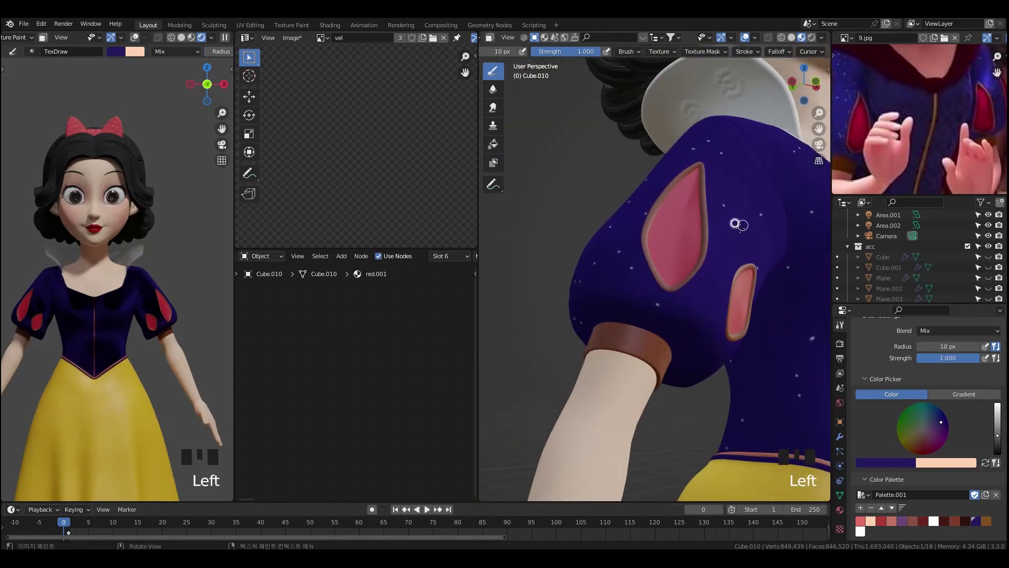
pyautogui.moveTo(740, 226); pyautogui.dragTo(730, 173, button='middle')
pyautogui.click(713, 157)
# - Cover remaining surplus speckles under the arm, along the bodice's side and across its front
pyautogui.press('`')
pyautogui.moveTo(799, 252)
pyautogui.keyDown('shift'); pyautogui.mouseDown(button='middle')
pyautogui.moveTo(670, 233)
pyautogui.moveTo(681, 207)
pyautogui.mouseUp(button='middle'); pyautogui.keyUp('shift')
pyautogui.click(604, 208)
pyautogui.moveTo(606, 209); pyautogui.dragTo(520, 205, button='middle')
pyautogui.moveTo(520, 205)
pyautogui.keyDown('ctrl'); pyautogui.mouseDown(button='middle')
pyautogui.moveTo(507, 194)
pyautogui.moveTo(660, 193)
pyautogui.moveTo(584, 199)
pyautogui.mouseUp(button='middle'); pyautogui.keyUp('ctrl')
pyautogui.click(545, 196)
pyautogui.keyDown('ctrl'); pyautogui.moveTo(585, 198); pyautogui.dragTo(579, 188, button='middle'); pyautogui.keyUp('ctrl')
pyautogui.click(578, 188)
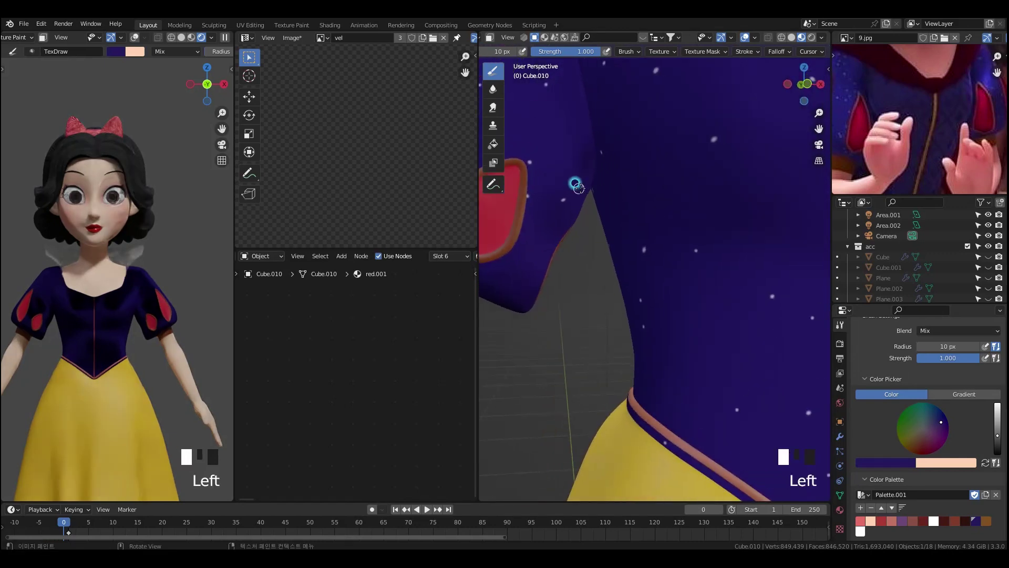
pyautogui.press('`')
pyautogui.keyDown('ctrl'); pyautogui.moveTo(748, 117); pyautogui.dragTo(699, 200, button='middle'); pyautogui.keyUp('ctrl')
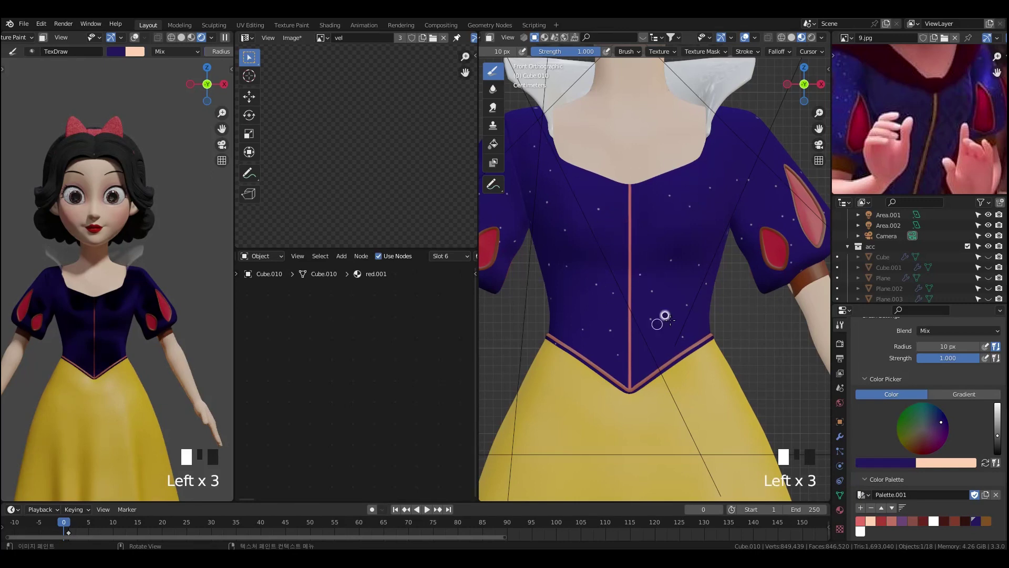
pyautogui.keyDown('ctrl'); pyautogui.moveTo(719, 244); pyautogui.dragTo(731, 282, button='middle'); pyautogui.keyUp('ctrl')
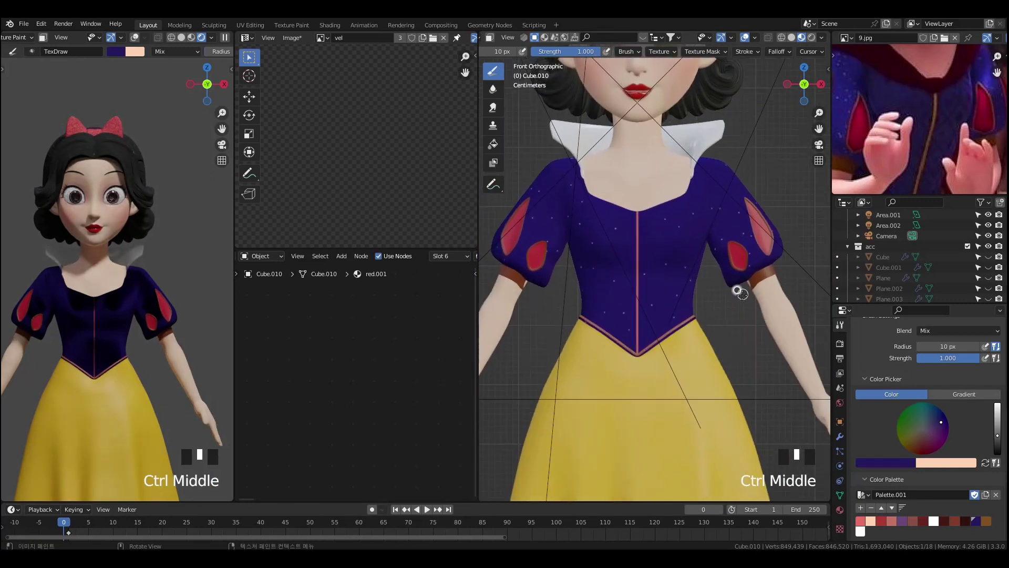
# - Save the painted vel texture image
pyautogui.click(299, 37)
pyautogui.click(304, 133)
pyautogui.doubleClick(389, 219)
# - Switch the viewport to rendered shading and render the image to check the speckled velvet dress
pyautogui.click(811, 37)
pyautogui.scroll(-1, 735, 299)
pyautogui.scroll(4, 770, 311)
pyautogui.scroll(-7, 728, 300)
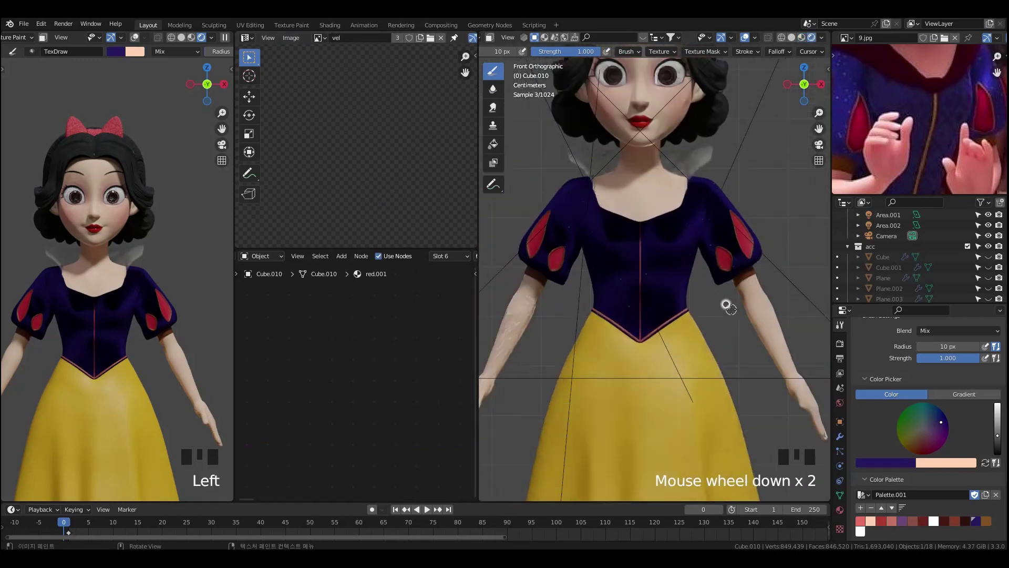
pyautogui.press('F12')
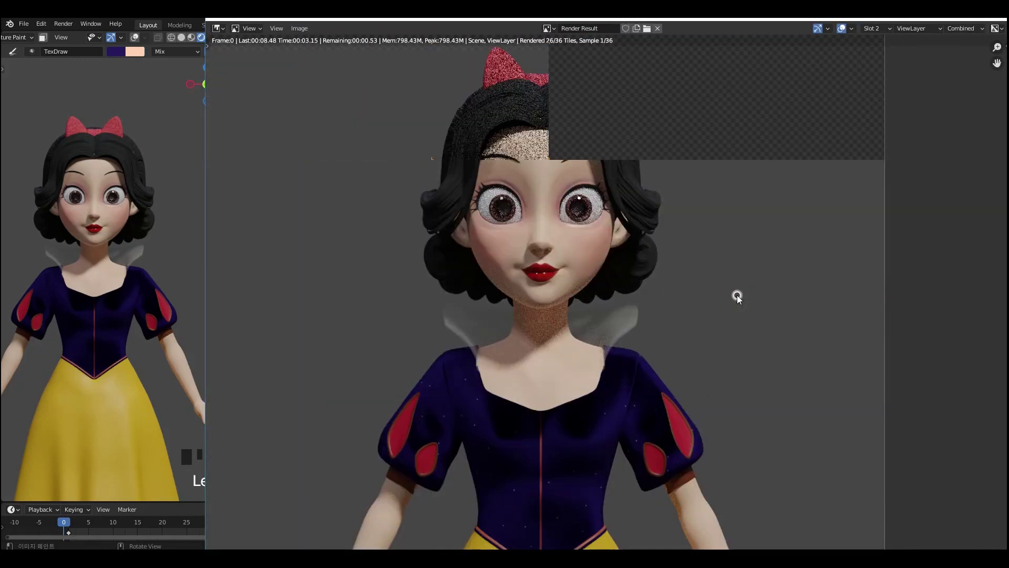
pyautogui.scroll(-3, 731, 292)
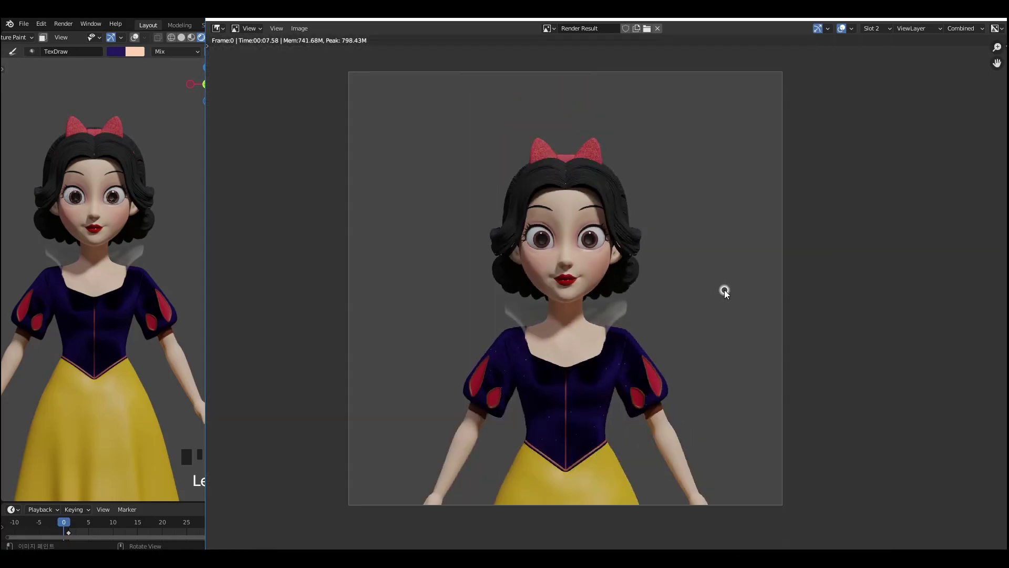
pyautogui.press('Escape')
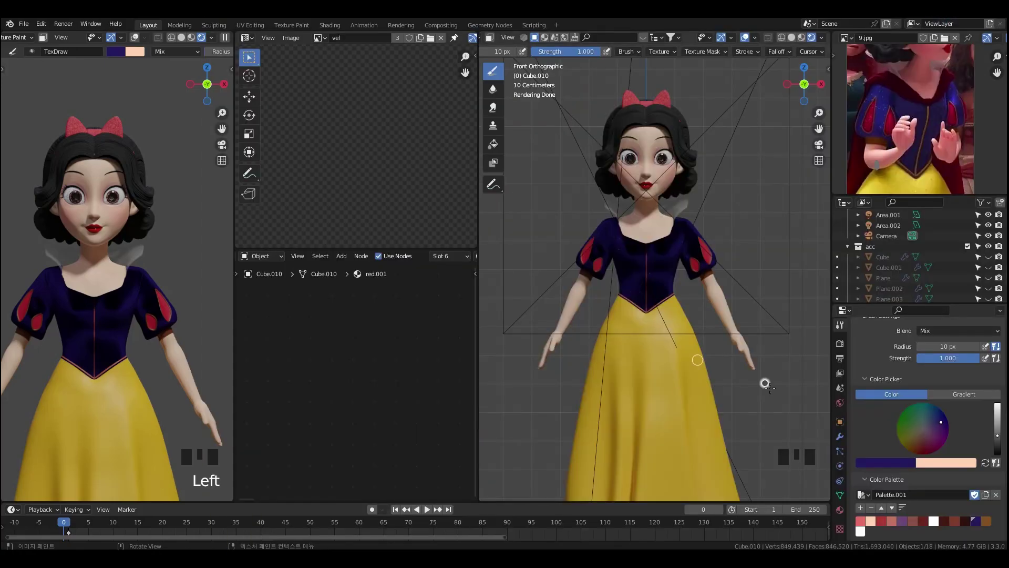
# - In Material.002, brighten the Screen node's second colour to a stronger blue and lower its factor to about 0.8
pyautogui.scroll(11, 888, 384)
pyautogui.scroll(3, 410, 461)
pyautogui.scroll(4, 410, 461)
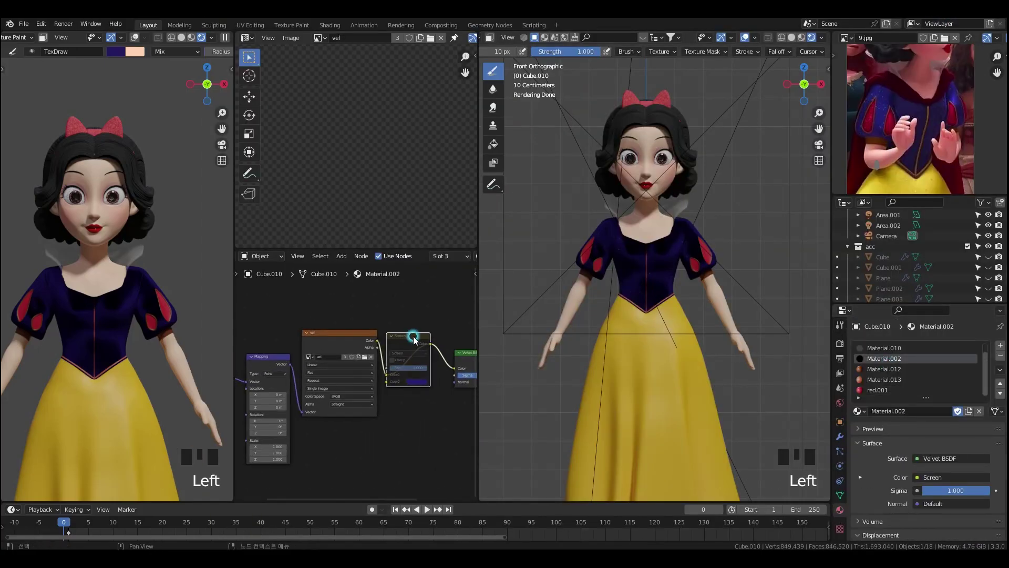
pyautogui.scroll(-1, 727, 385)
pyautogui.moveTo(444, 362); pyautogui.dragTo(434, 362)
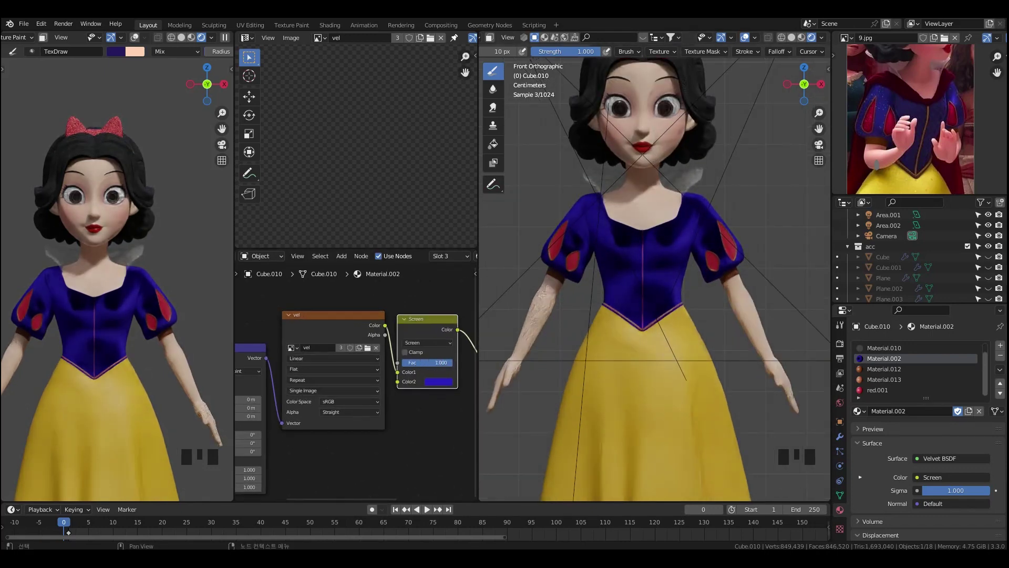
pyautogui.click(438, 381)
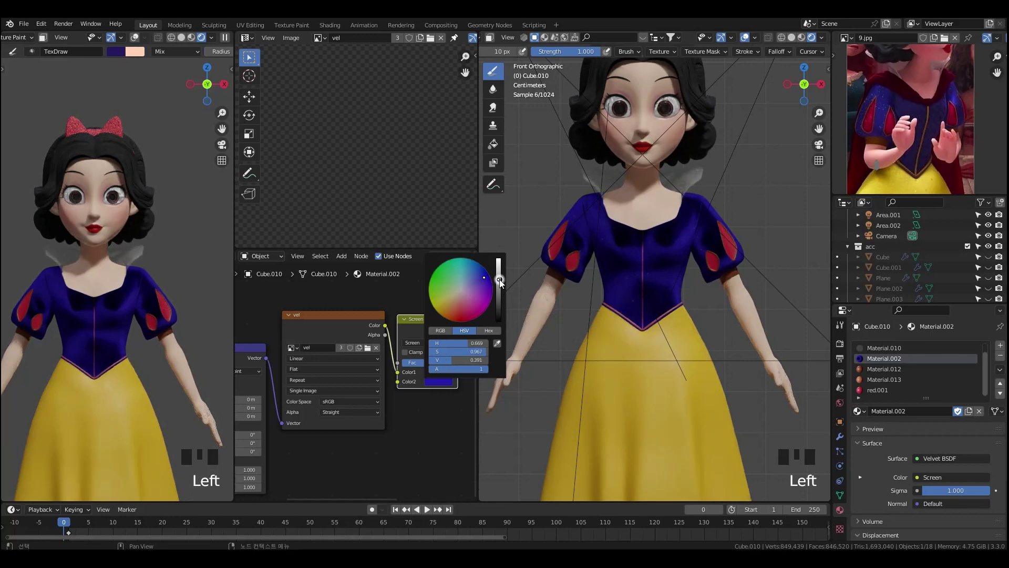
pyautogui.scroll(2, 699, 270)
pyautogui.moveTo(699, 270); pyautogui.dragTo(706, 291, button='middle')
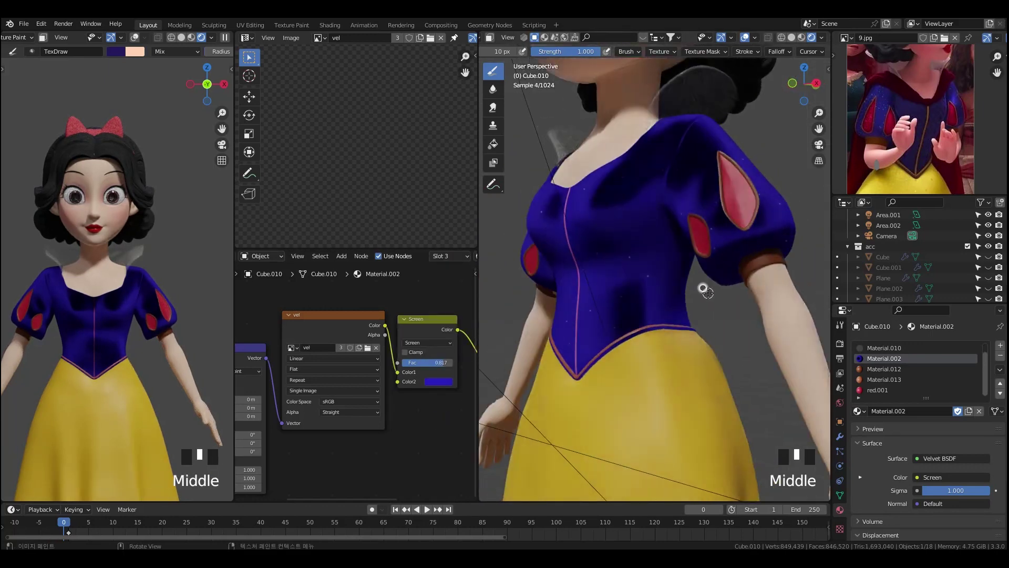
# - Replace the Principled BSDF of material red.001 with a Velvet BSDF connected to the material output's surface
pyautogui.click(883, 389)
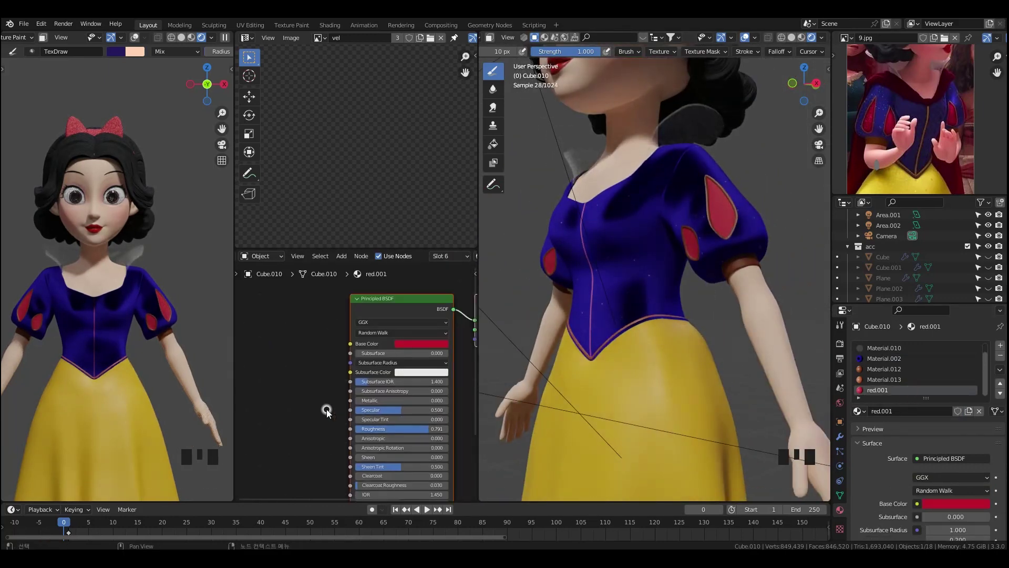
pyautogui.scroll(-1, 326, 409)
pyautogui.click(366, 316)
pyautogui.press('x')
pyautogui.click(341, 256)
pyautogui.moveTo(362, 304)
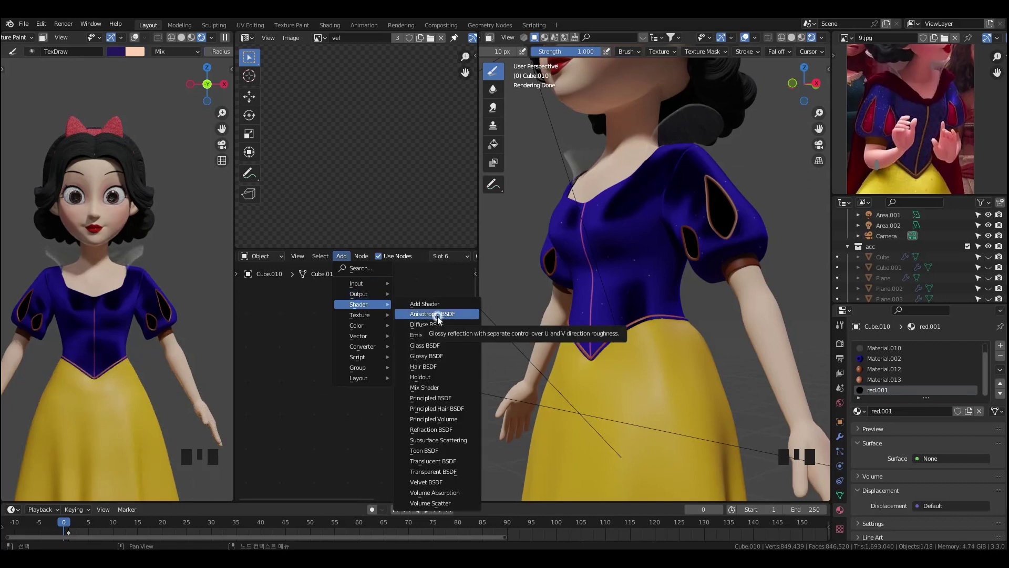
pyautogui.hotkey('shift', 'a')
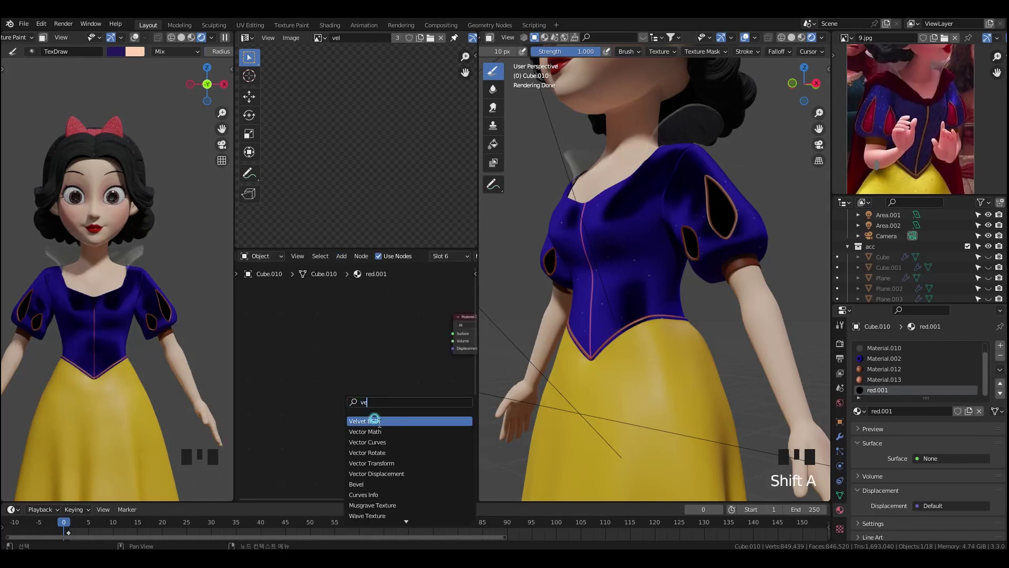
pyautogui.click(376, 420)
pyautogui.click(346, 301)
pyautogui.moveTo(390, 310); pyautogui.dragTo(452, 333)
# - Set the Velvet BSDF colour of red.001 to a saturated red
pyautogui.scroll(1, 370, 387)
pyautogui.moveTo(369, 387); pyautogui.dragTo(404, 396, button='middle')
pyautogui.click(416, 321)
pyautogui.moveTo(441, 243); pyautogui.dragTo(439, 257)
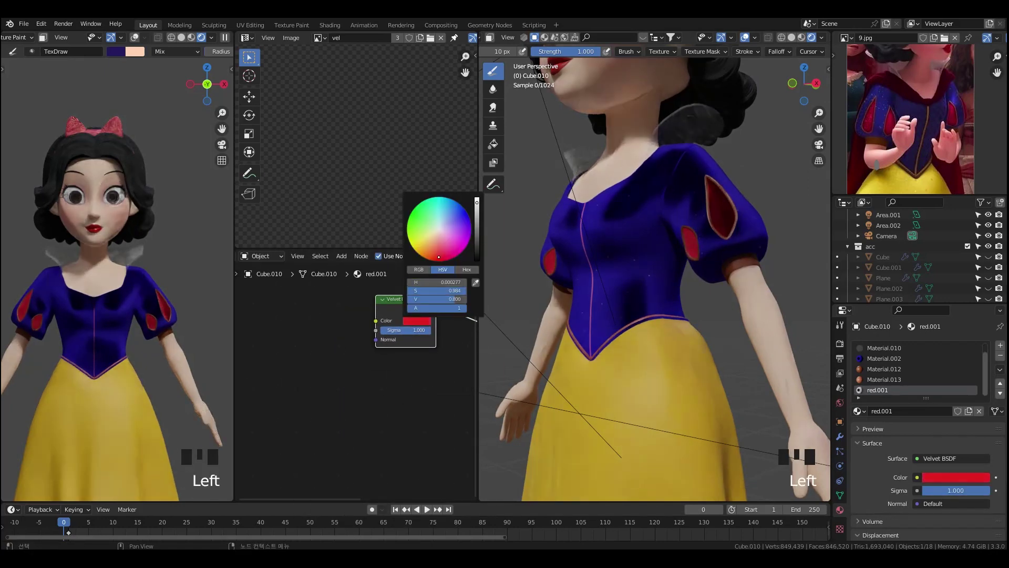
# - View the character from the front and compare the dress and its red sleeve panels with the reference image
pyautogui.press('`')
pyautogui.keyDown('shift'); pyautogui.moveTo(711, 320); pyautogui.dragTo(743, 329, button='middle'); pyautogui.keyUp('shift')
pyautogui.scroll(2, 588, 288)
pyautogui.scroll(1, 657, 303)
pyautogui.scroll(-8, 650, 307)
pyautogui.moveTo(873, 163); pyautogui.dragTo(889, 142, button='middle')
pyautogui.scroll(4, 873, 160)
pyautogui.scroll(-6, 873, 160)
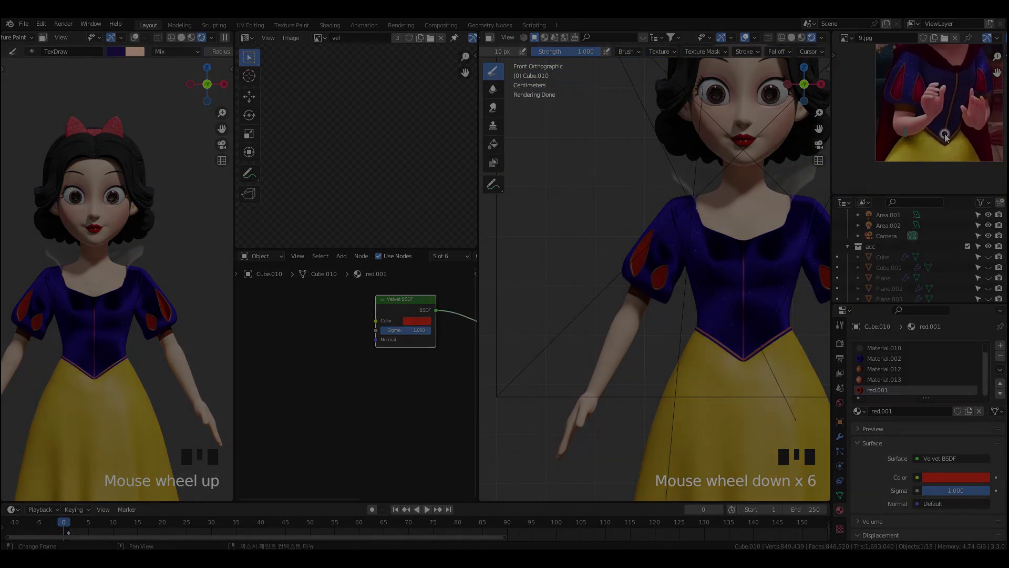